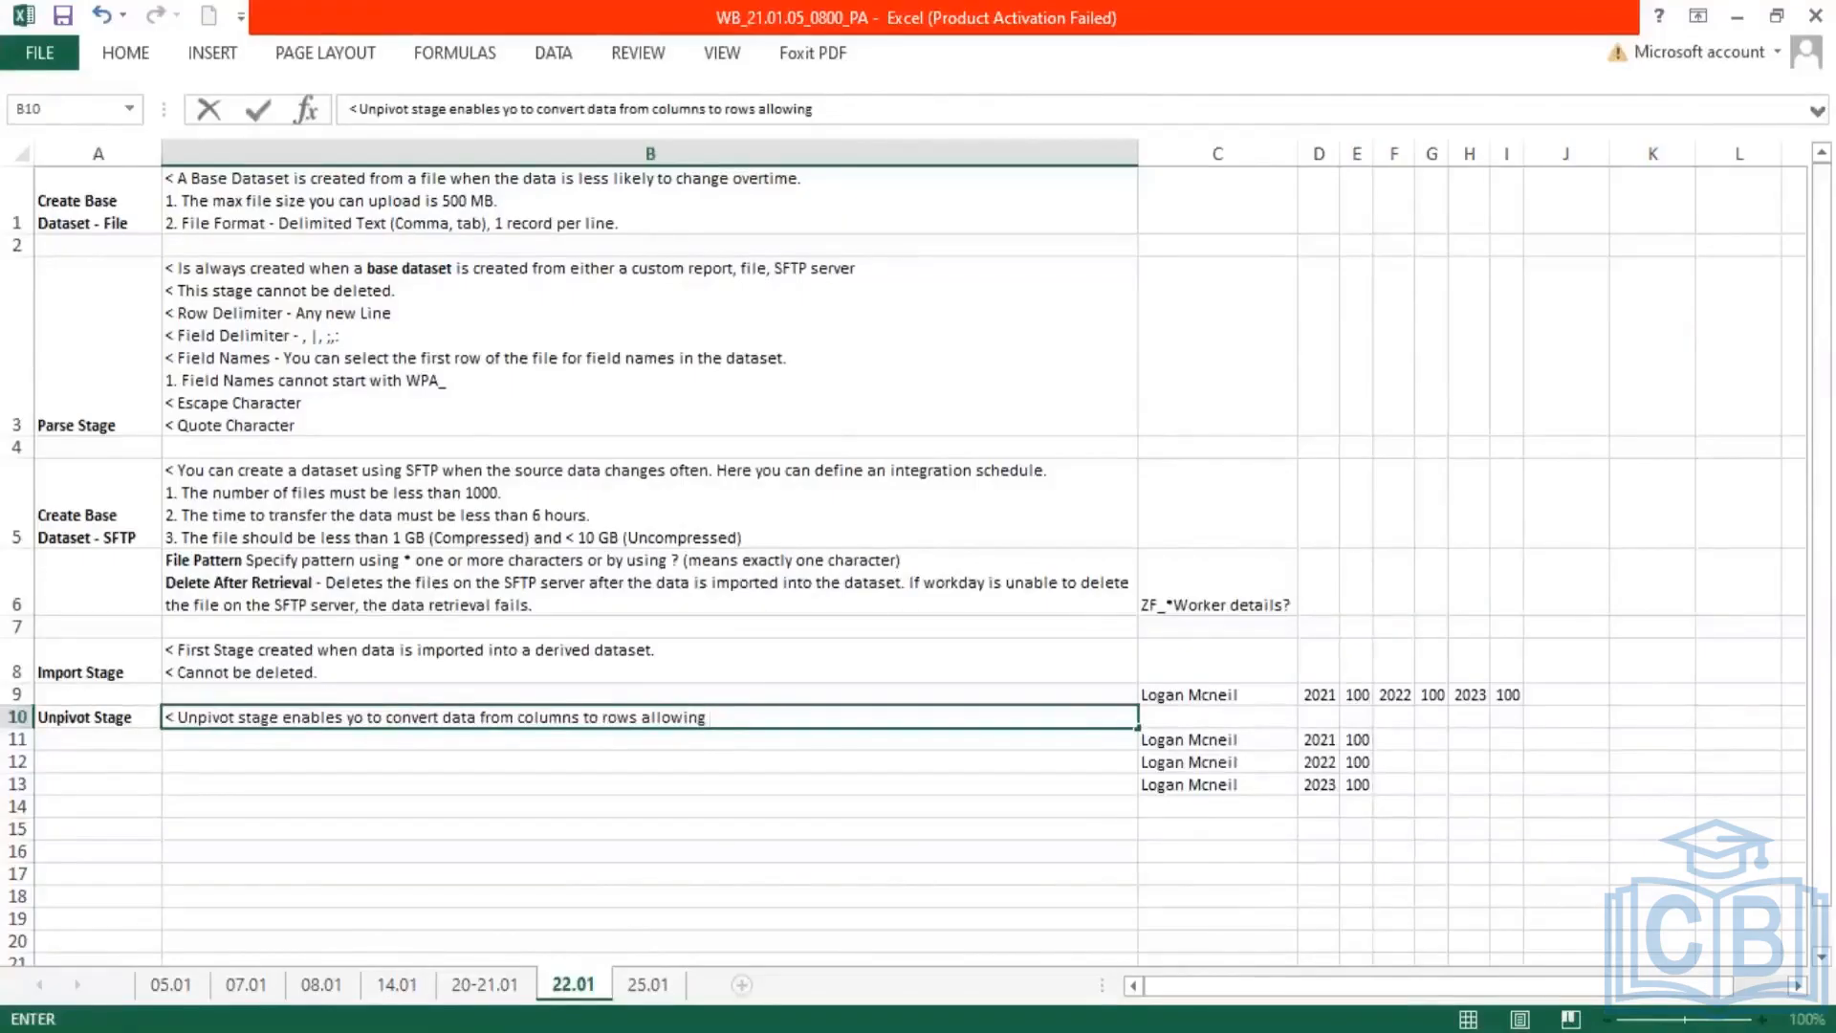
# Step: Complete the first Unpivot Stage note in B10 with "you to arrange data in a derived dataset in a meaningful manner."
pyautogui.write('ou to arran')
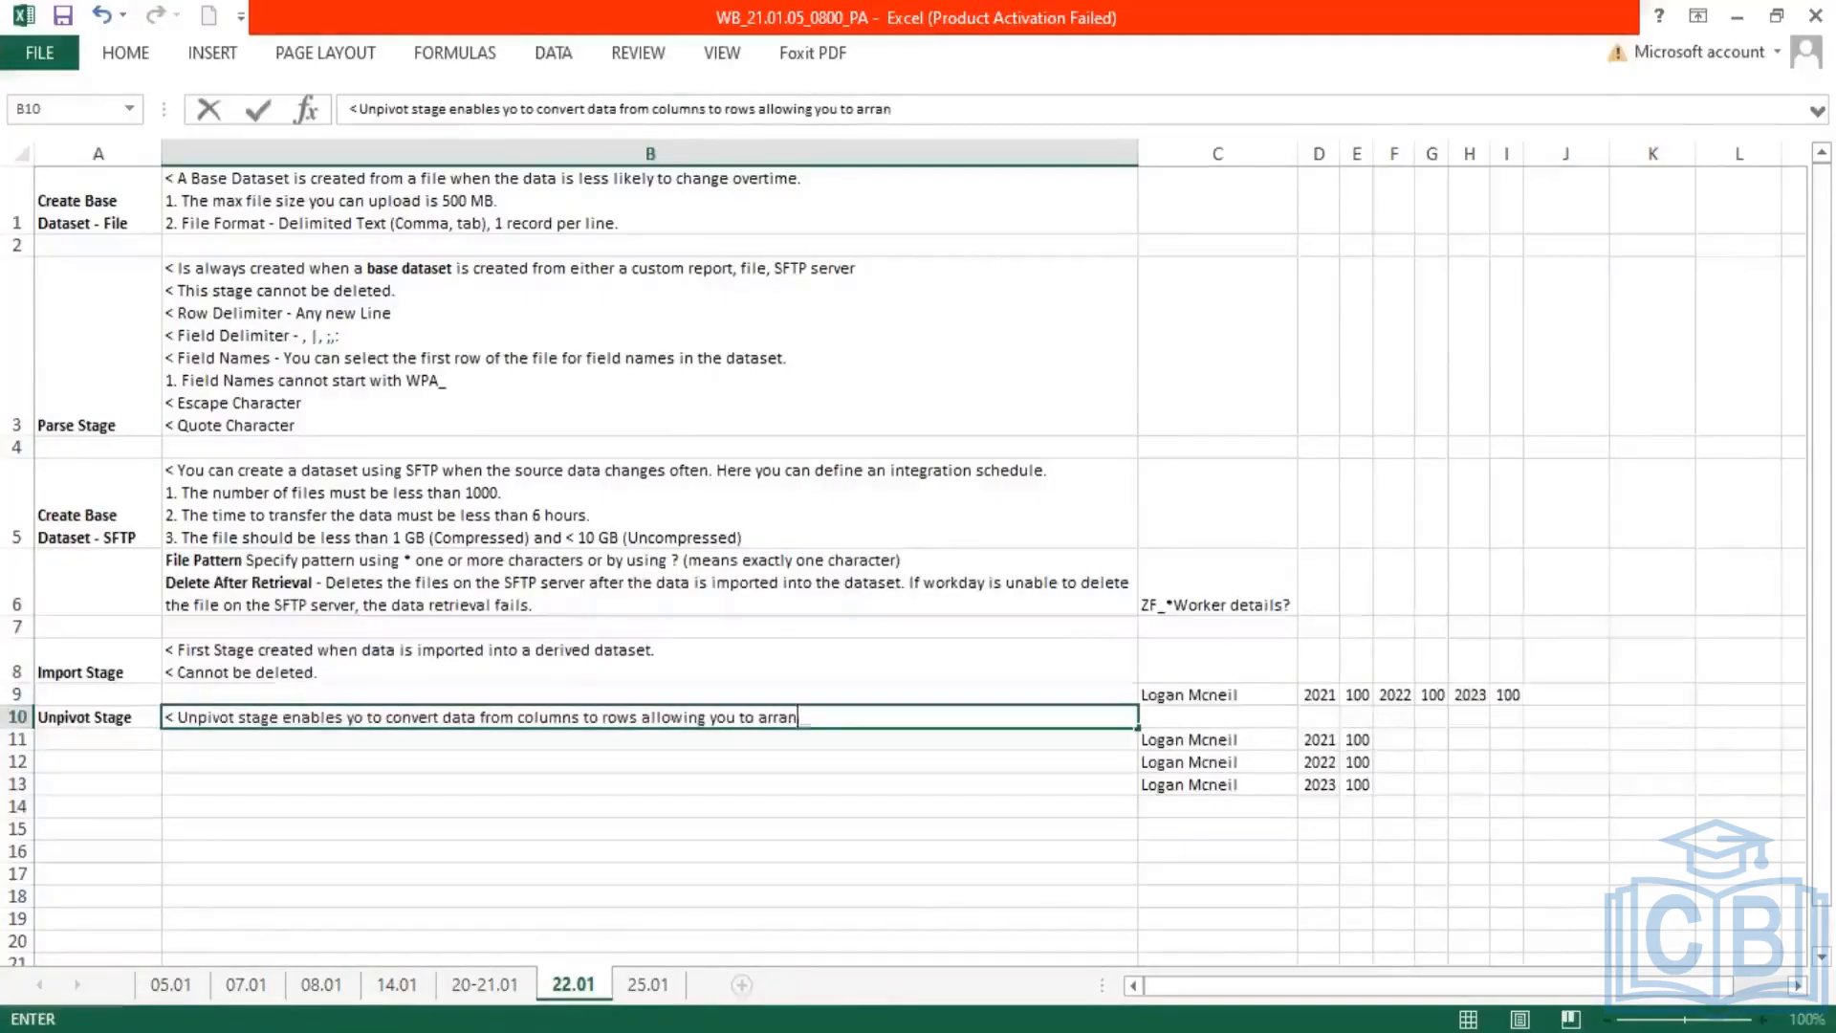
pyautogui.write('ge data in a d')
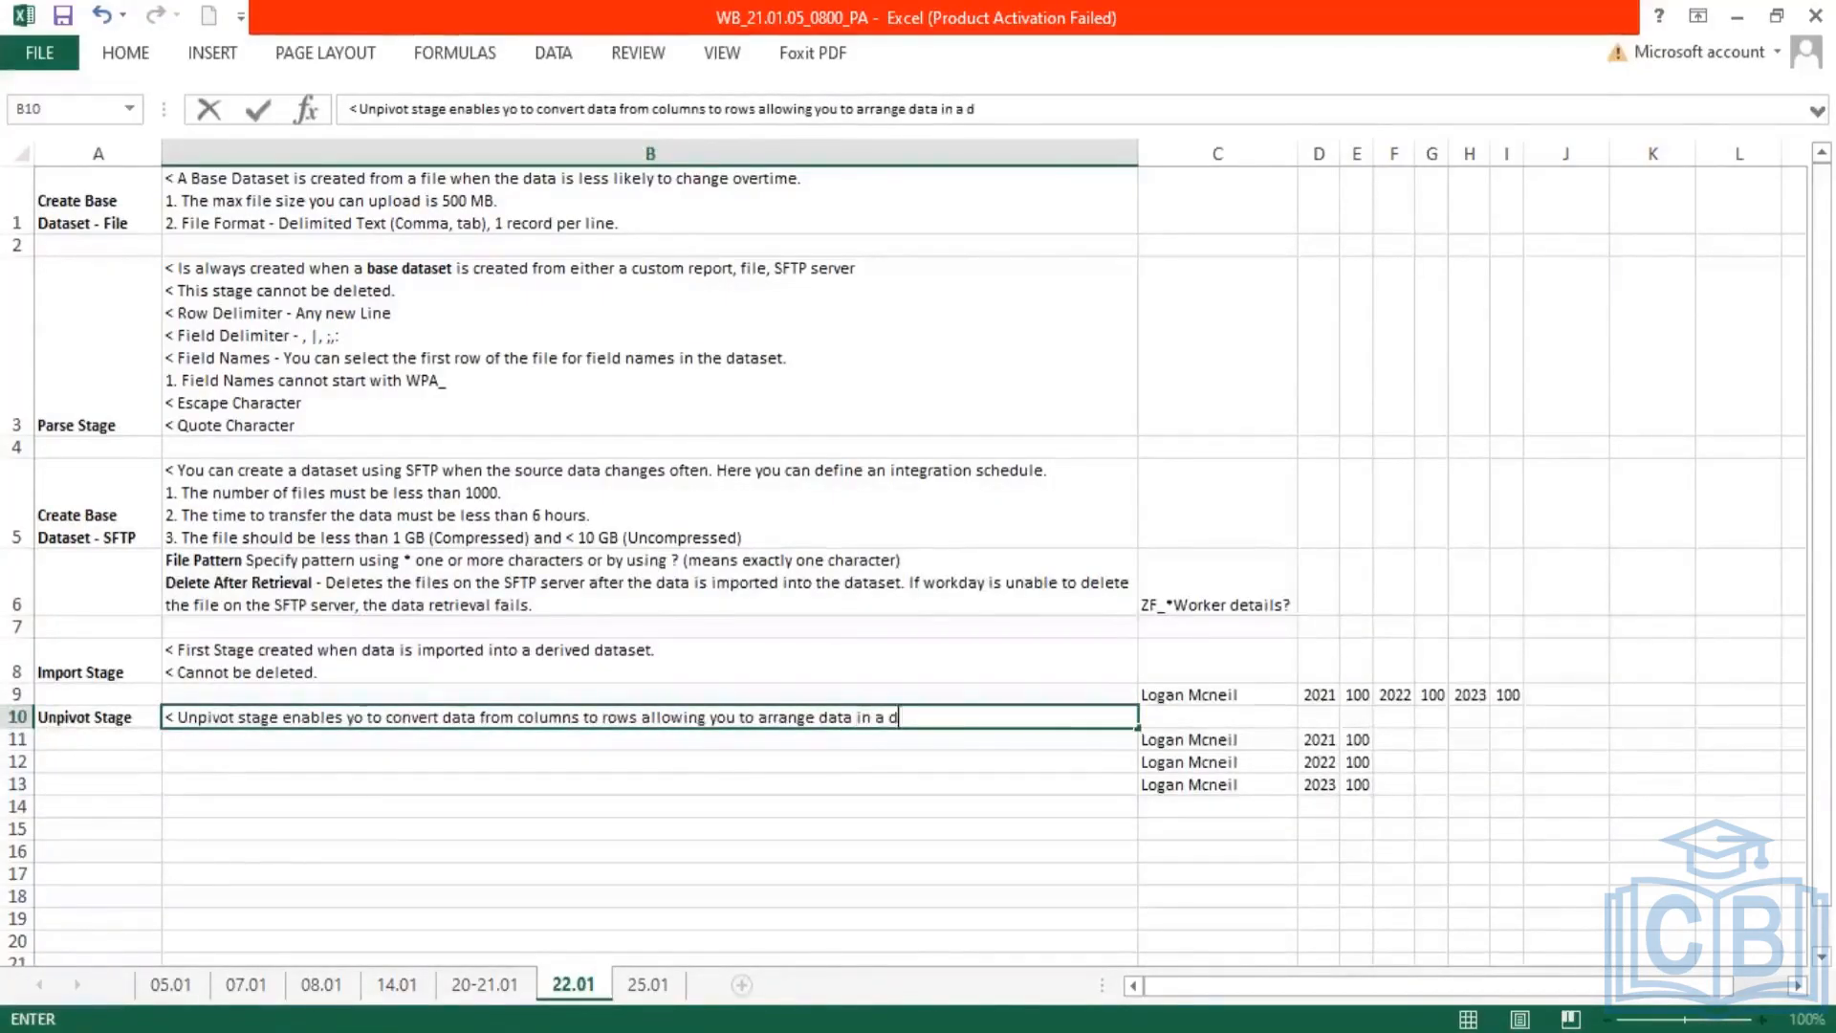
pyautogui.write('erived da')
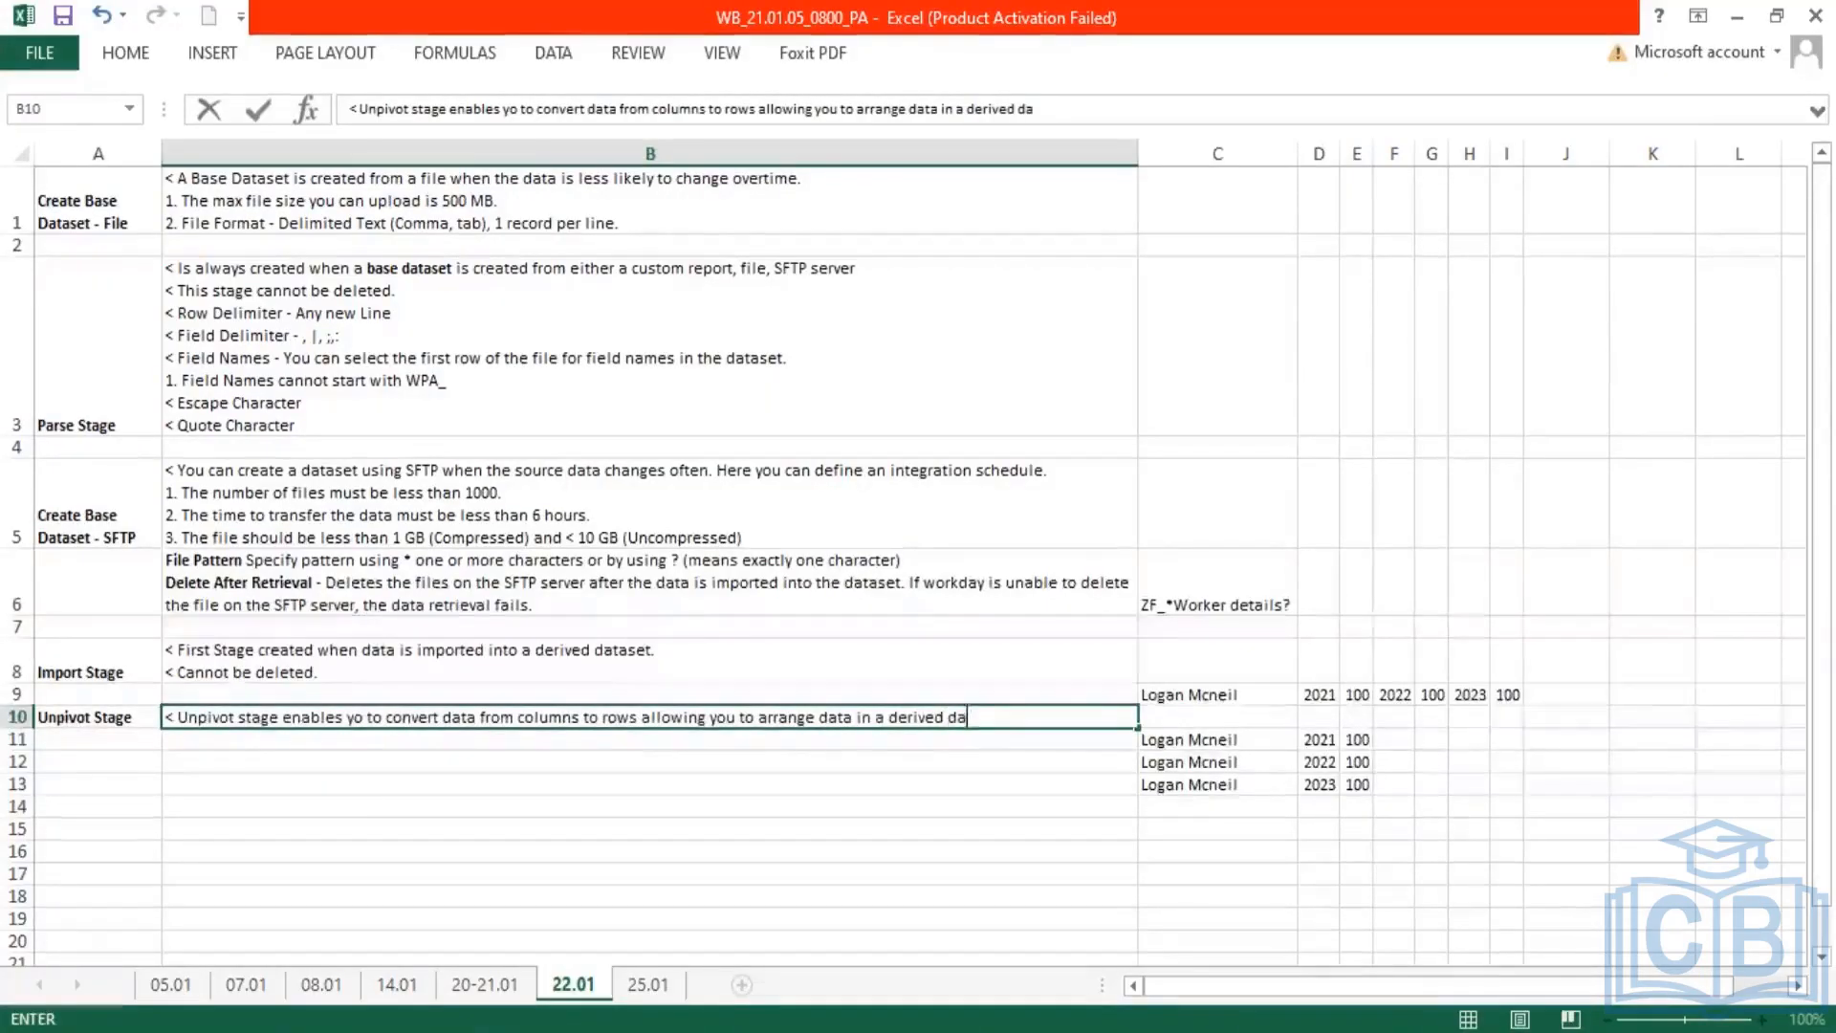
pyautogui.write('taset in a meanin')
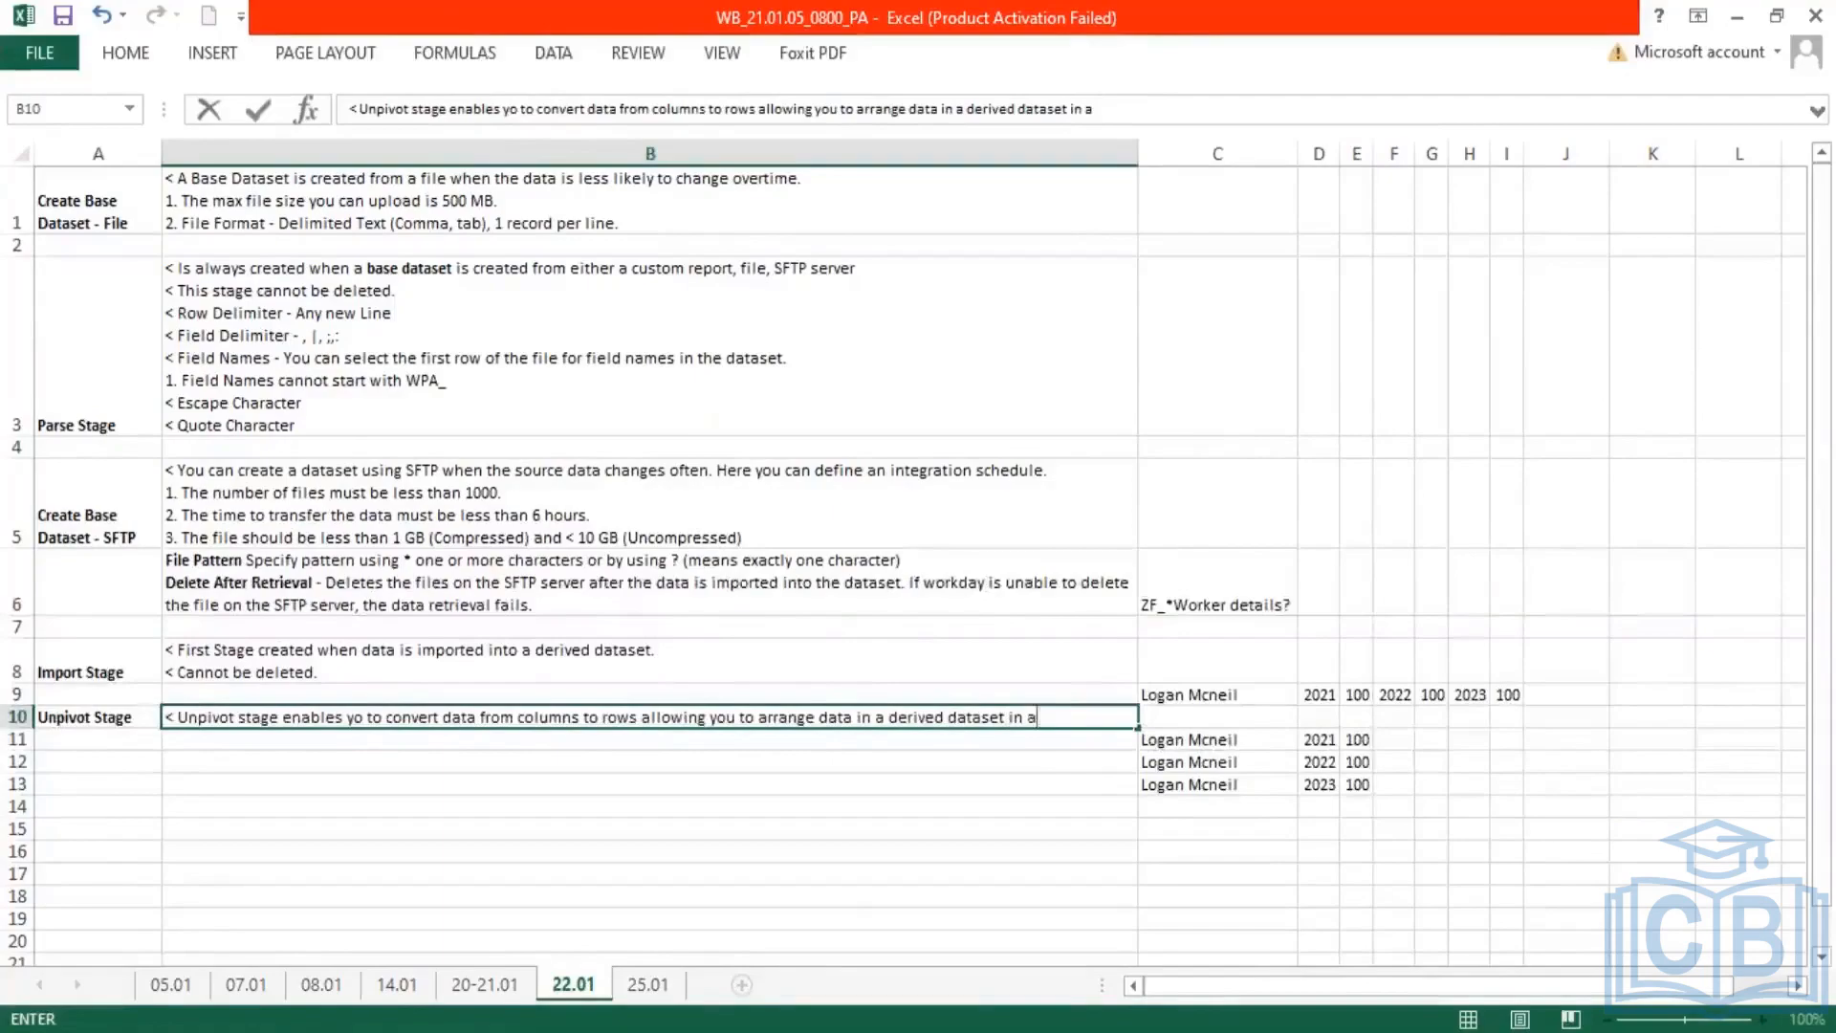
pyautogui.write('g')
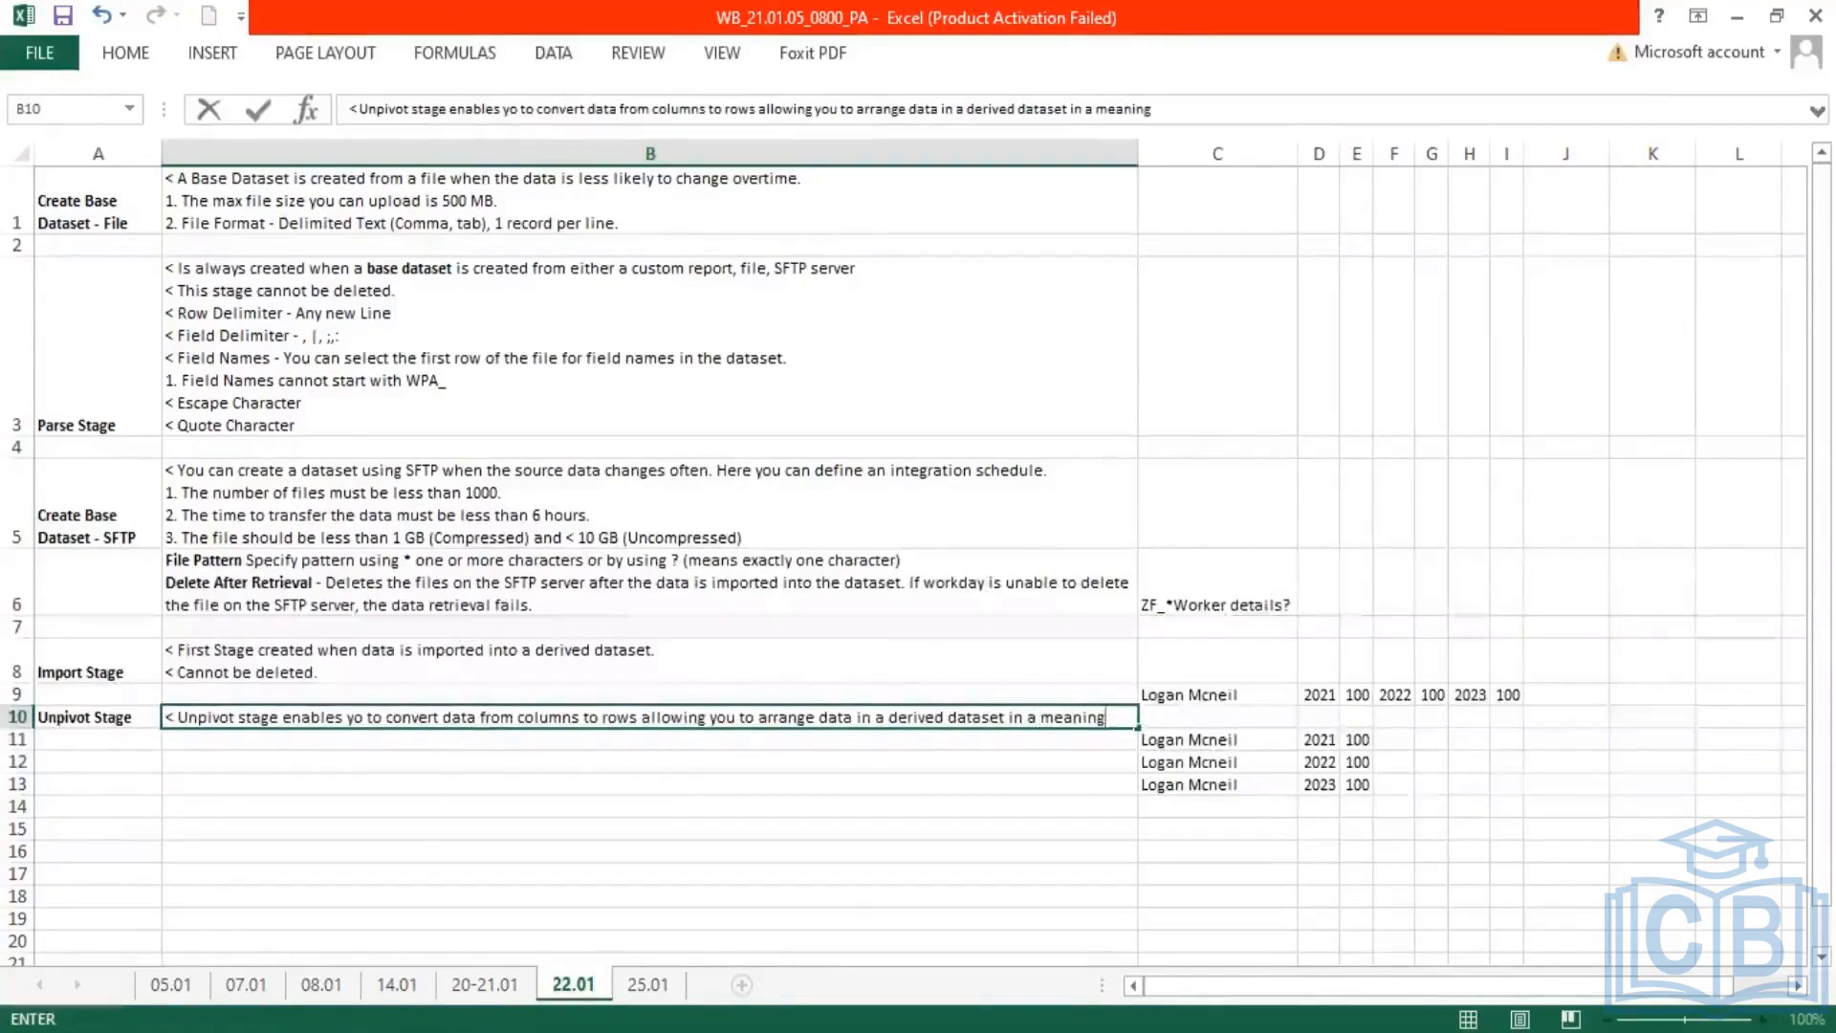
pyautogui.write('ul')
pyautogui.press('BackSpace')
pyautogui.press('BackSpace')
pyautogui.write('fu')
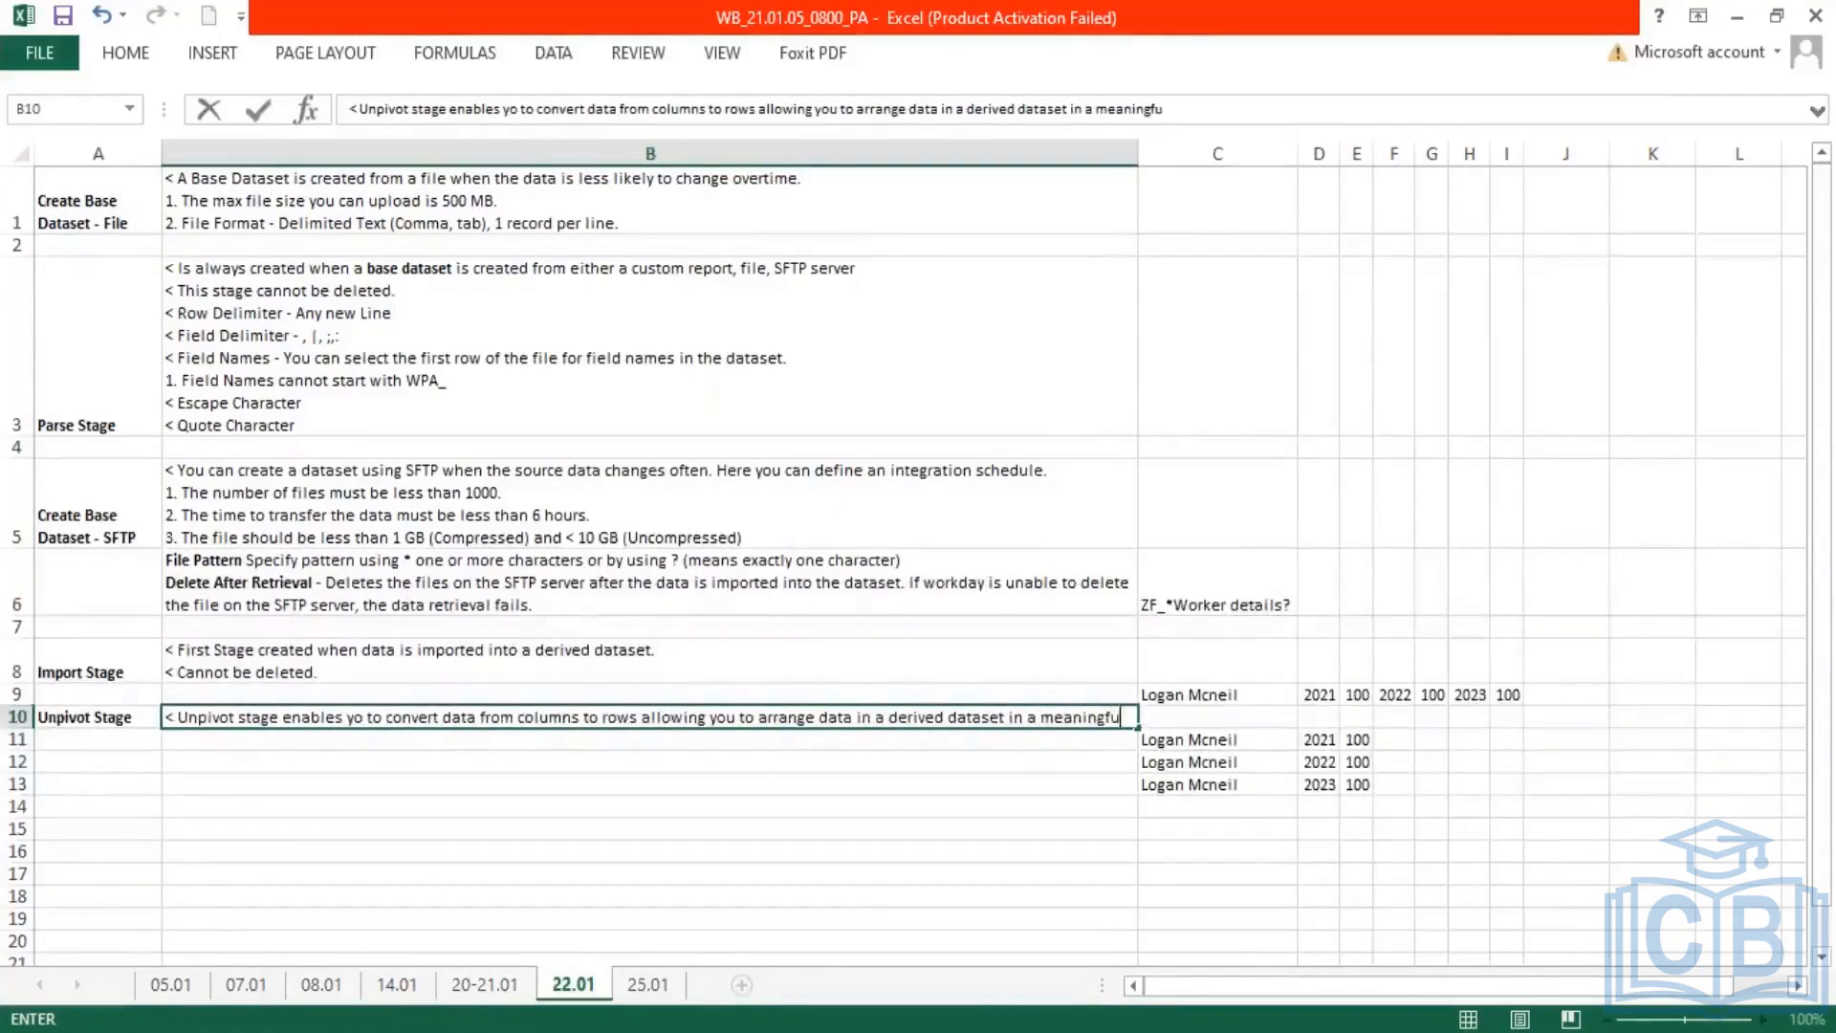
pyautogui.write('l manng')
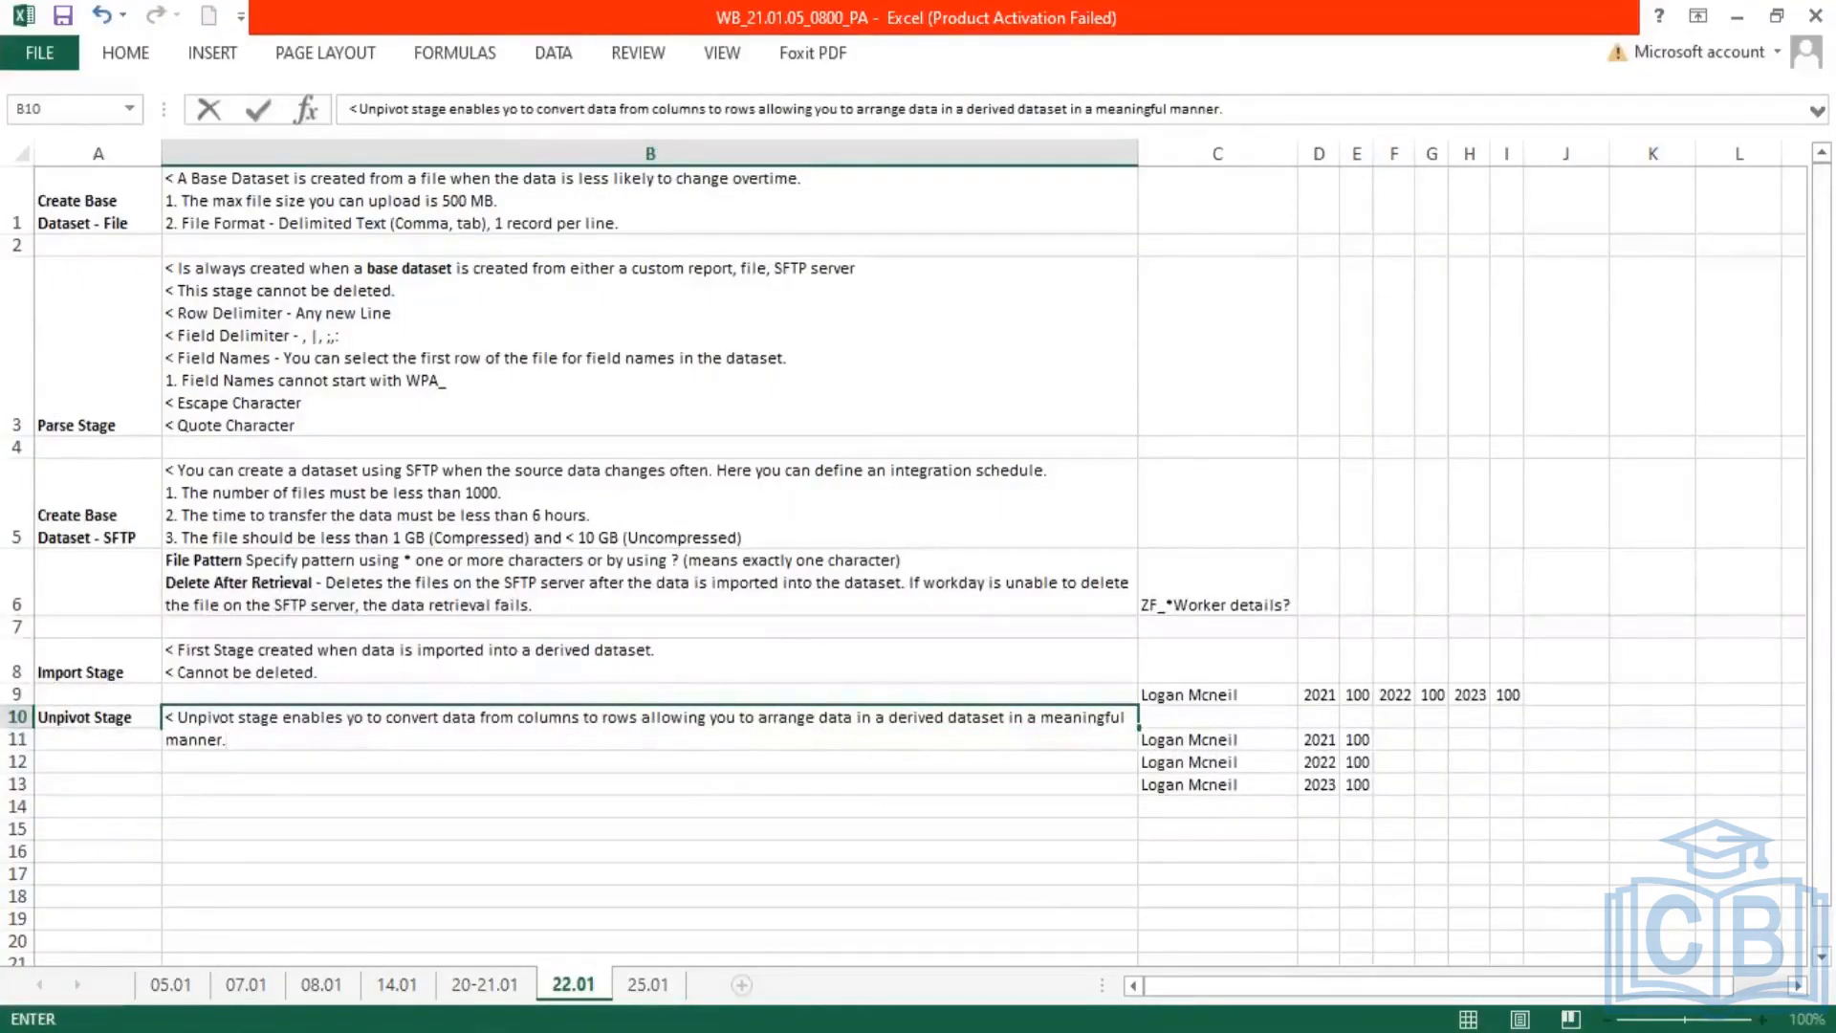
# Step: Add a second line to the Unpivot Stage notes in B10: "< Only applicable for Derived Datasets."
pyautogui.hotkey('alt', 'Return')
pyautogui.write('<')
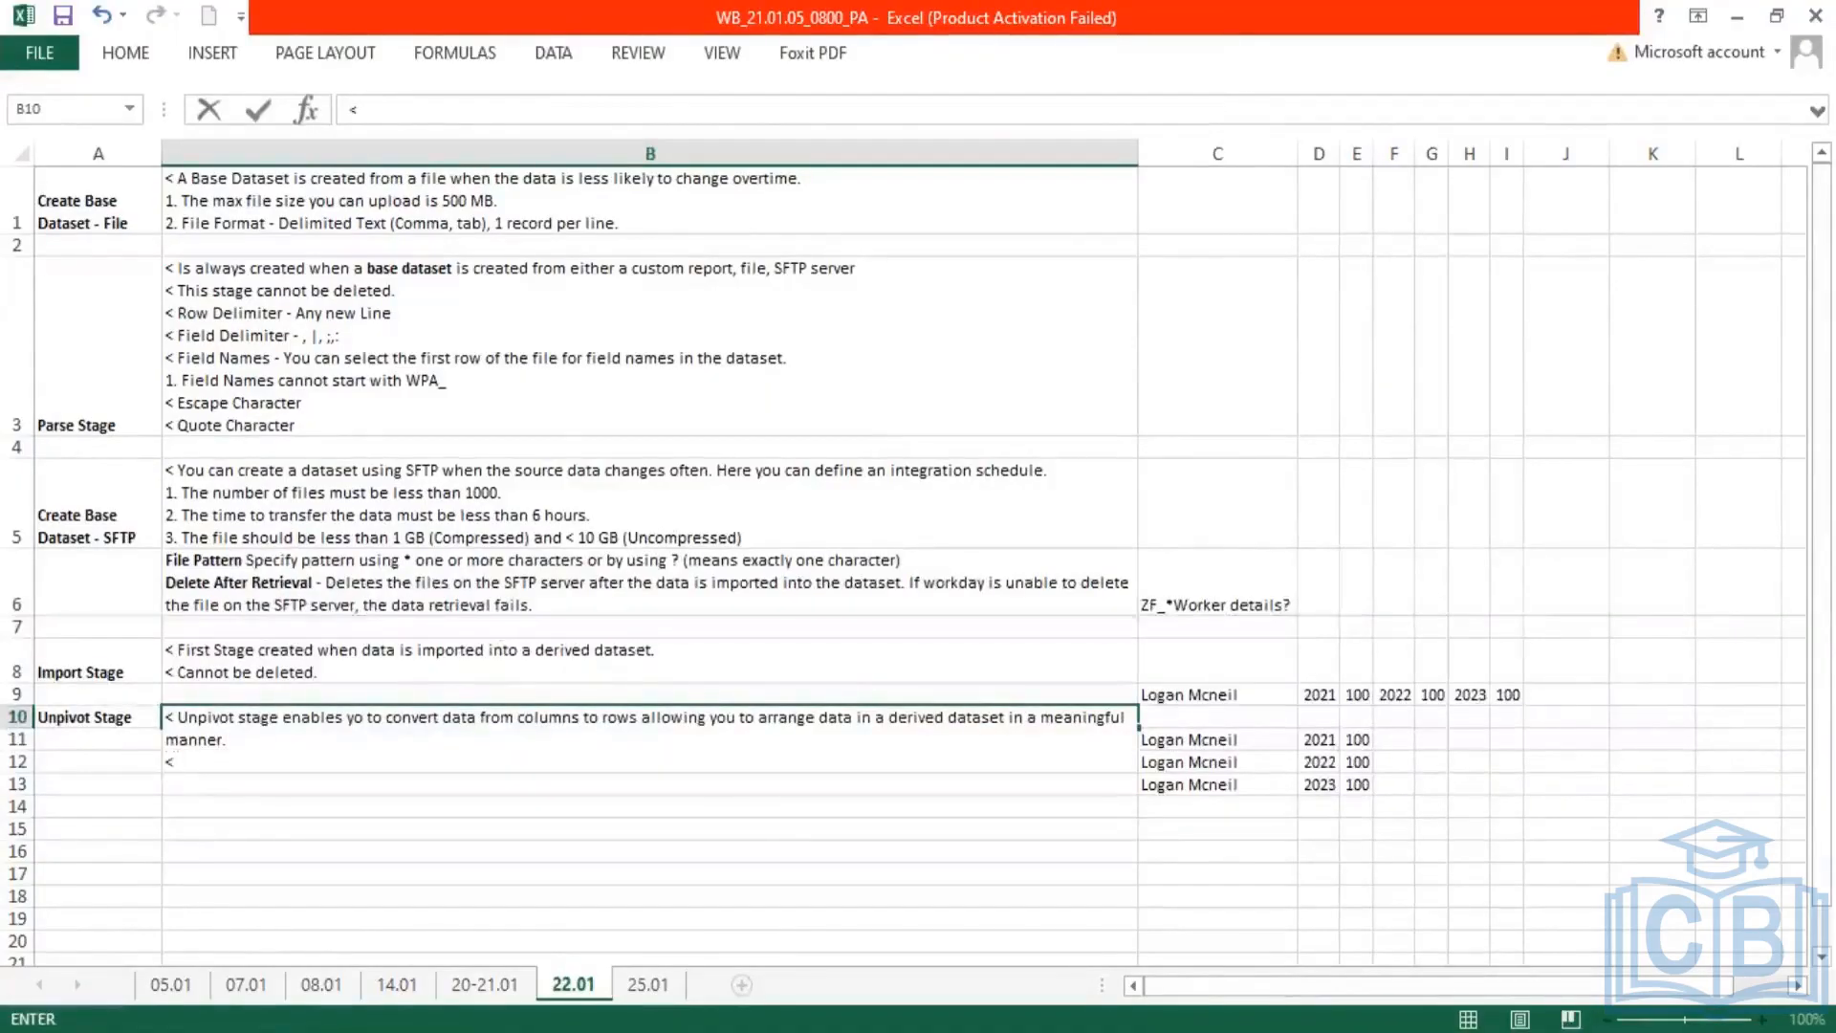
pyautogui.write(' Only ap')
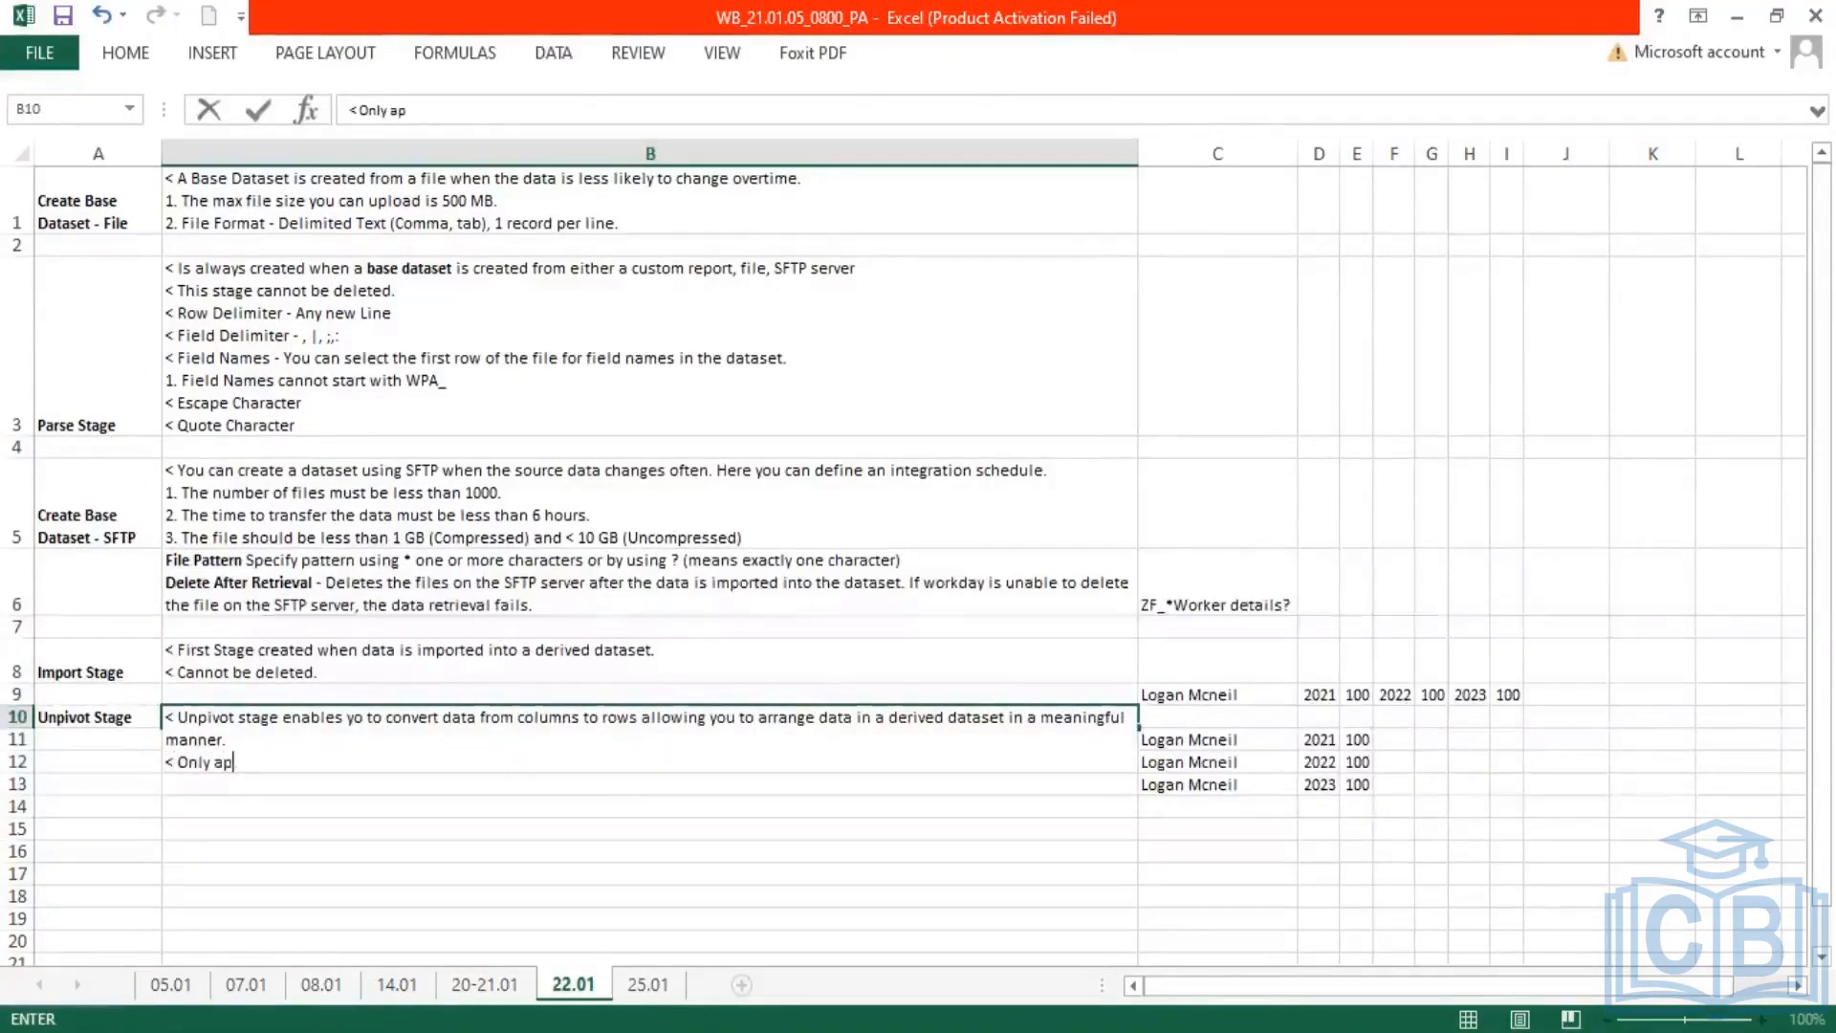
pyautogui.write('plicable ')
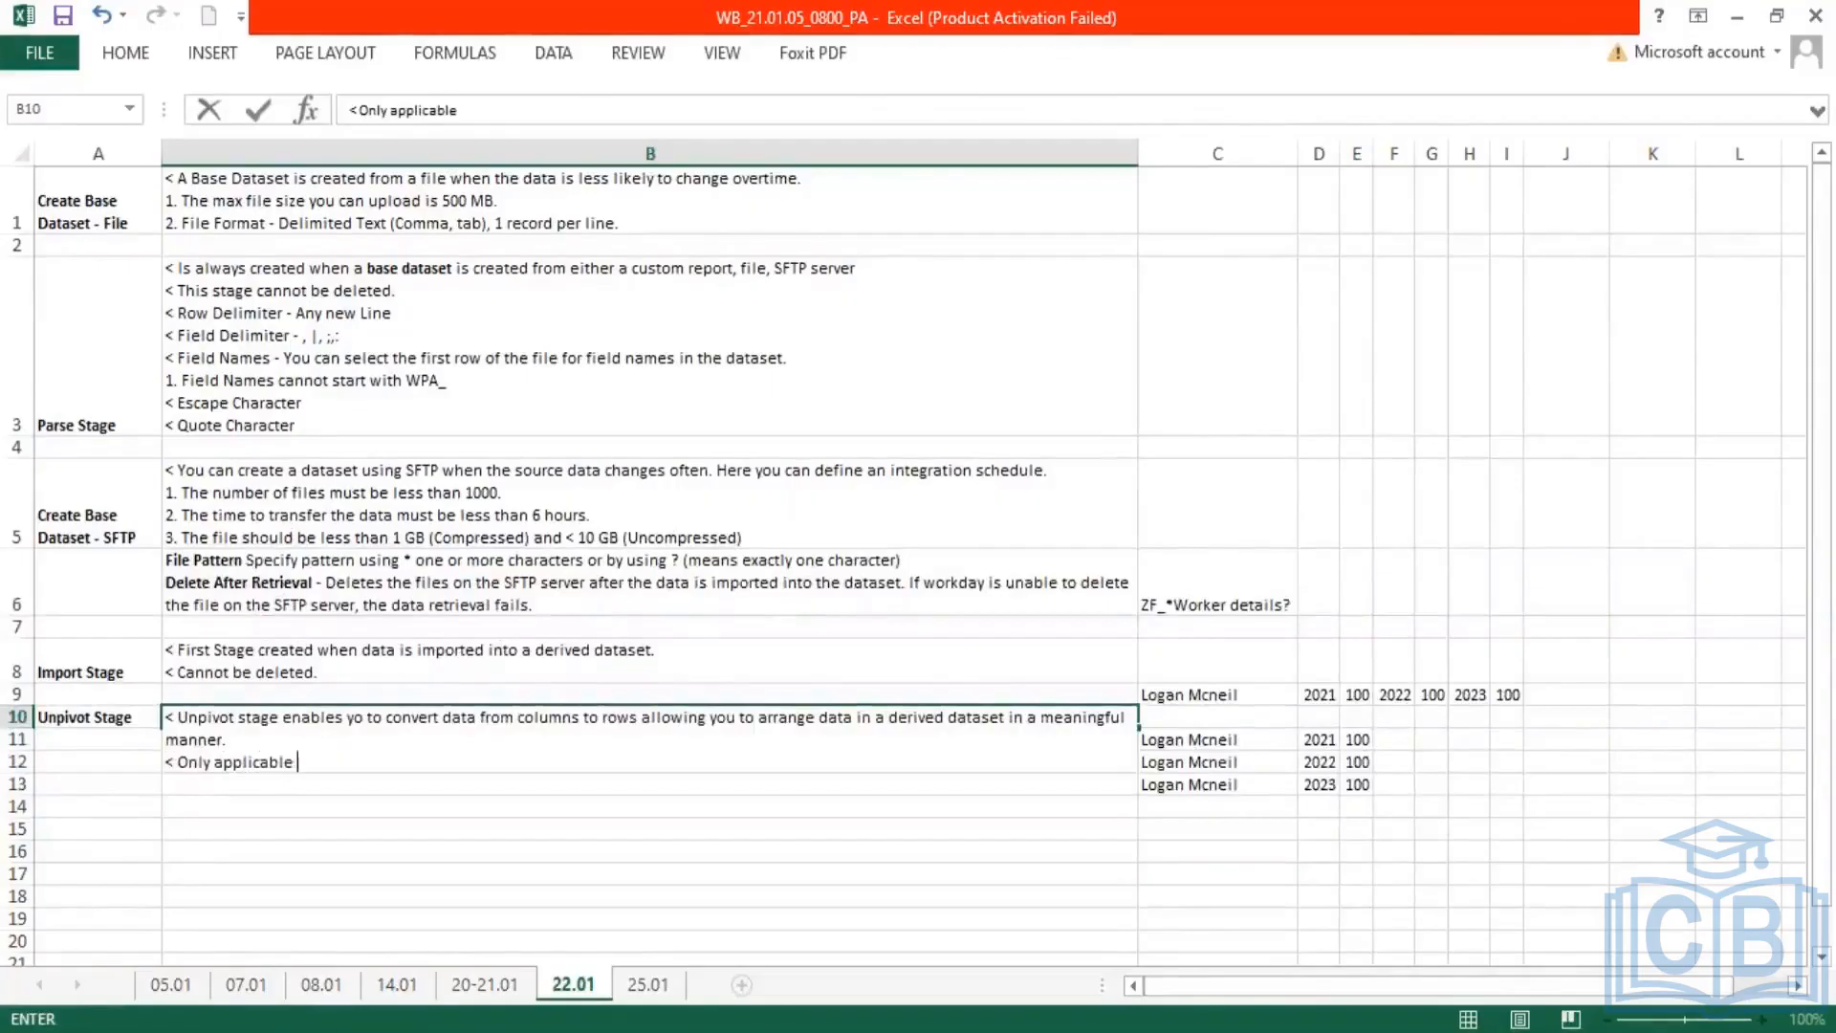
pyautogui.write('for Derived Datase')
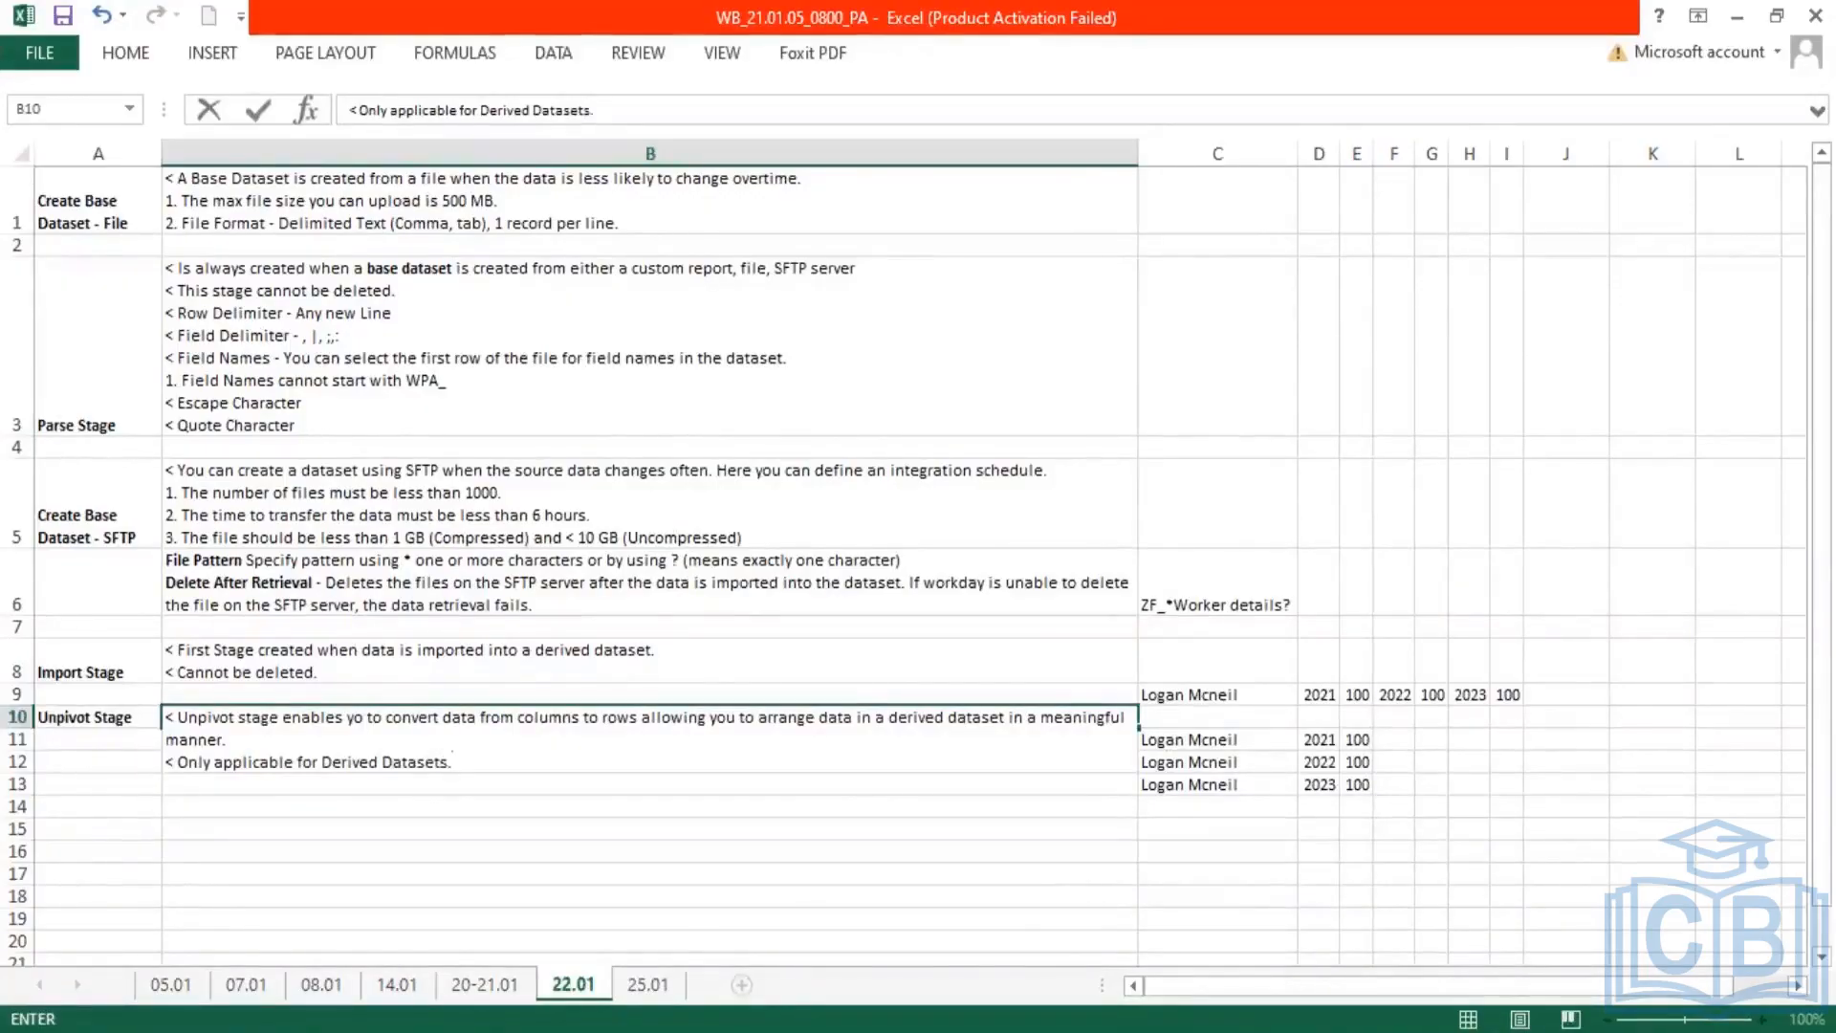
pyautogui.write('ts.')
# Step: Add a third line in B10, "< Applicable for all field Types", and save the workbook
pyautogui.hotkey('alt', 'Return')
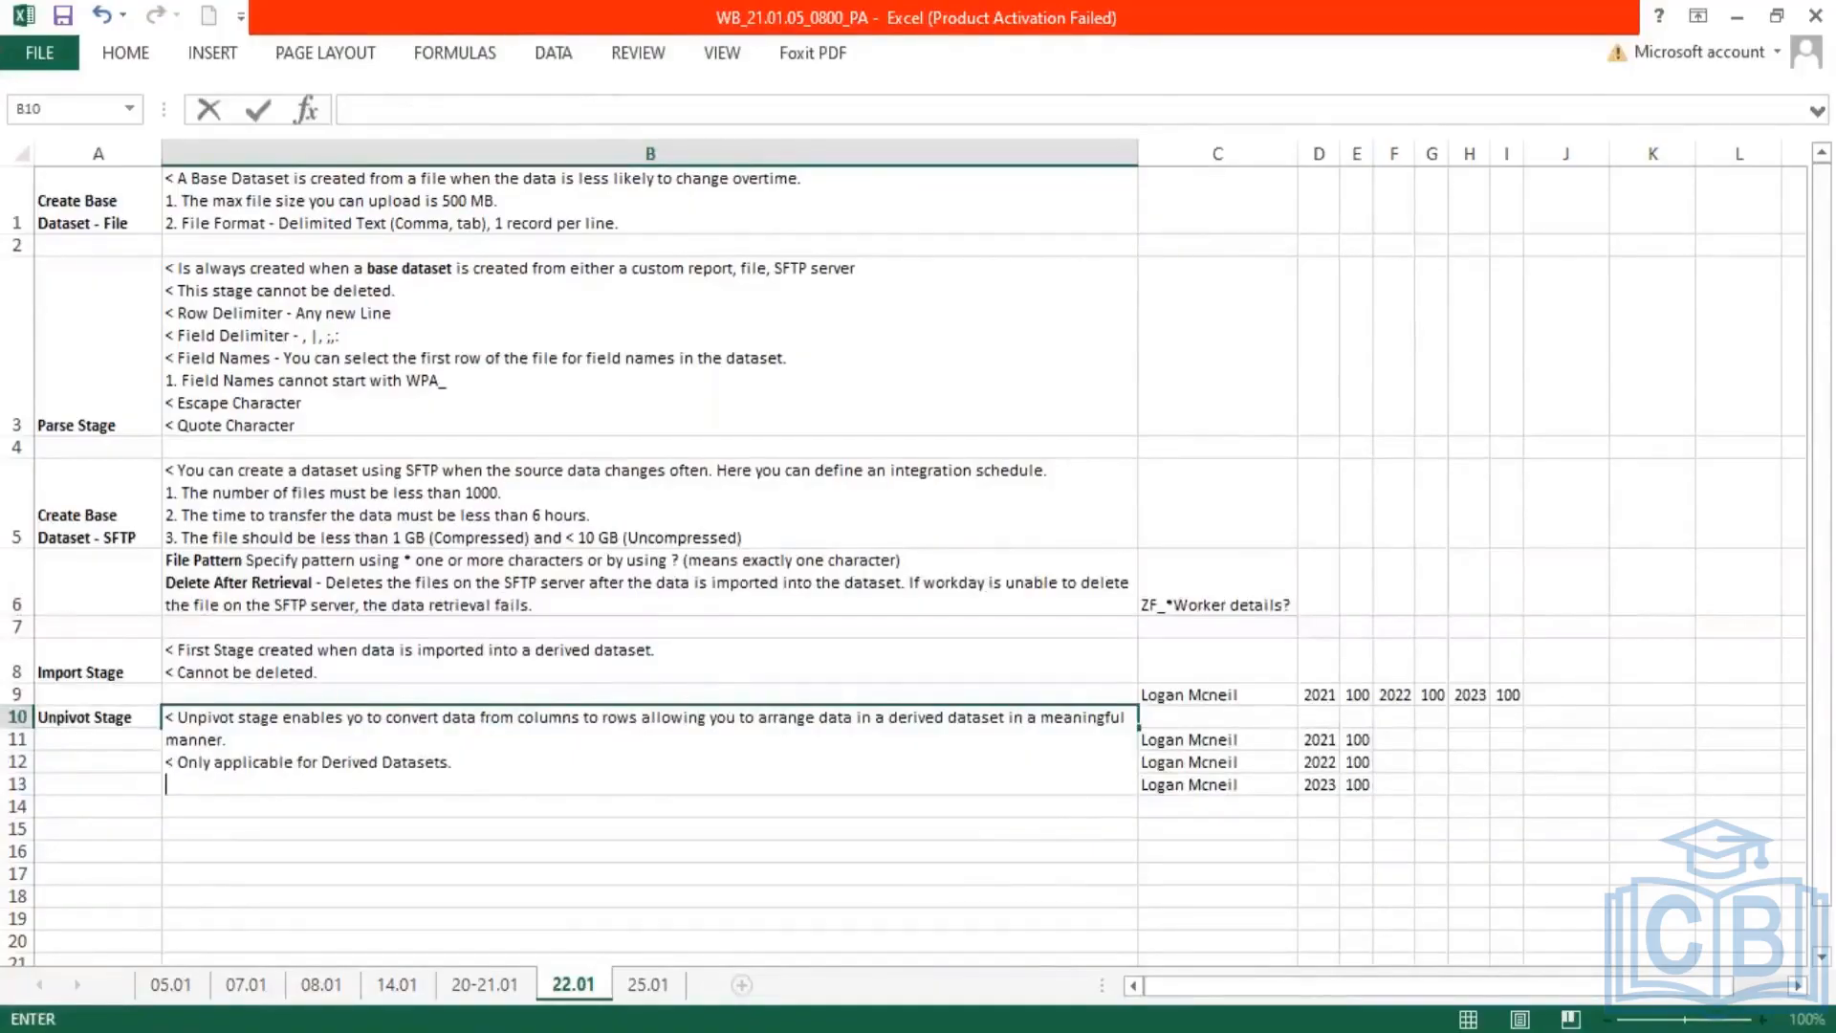
pyautogui.write('< Applicable for')
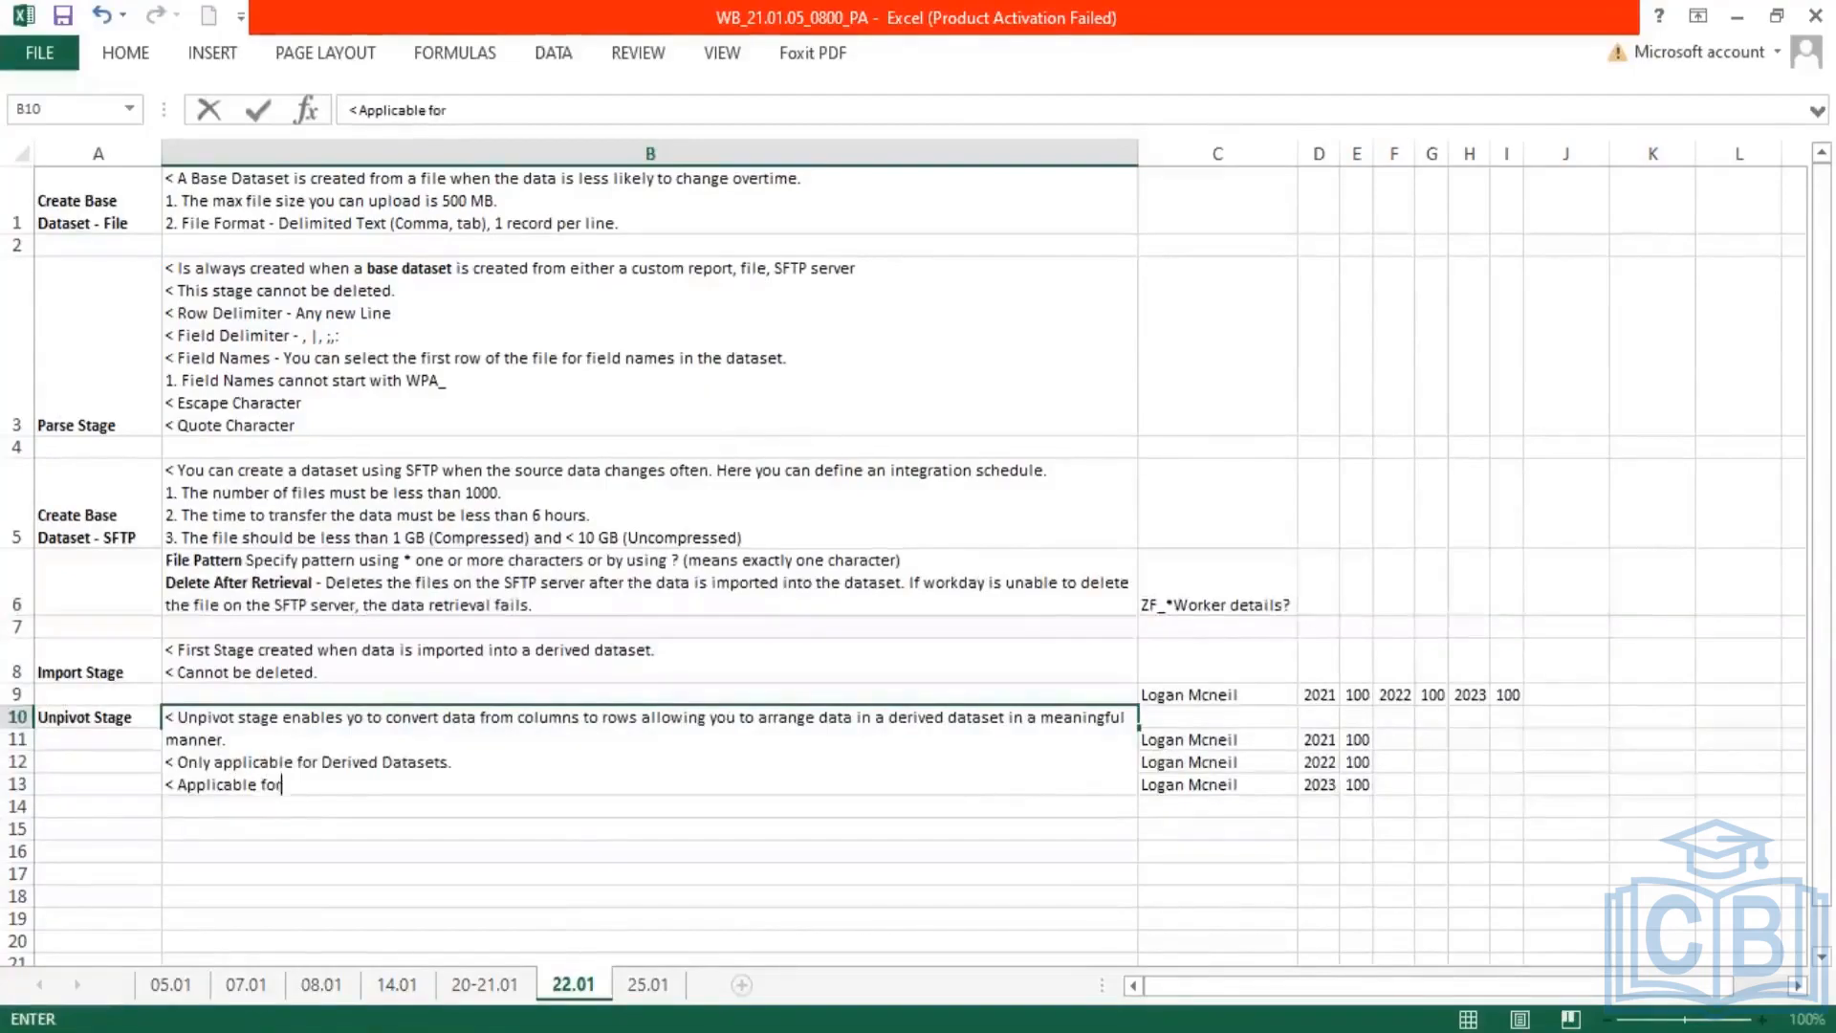
pyautogui.write(' all field Types')
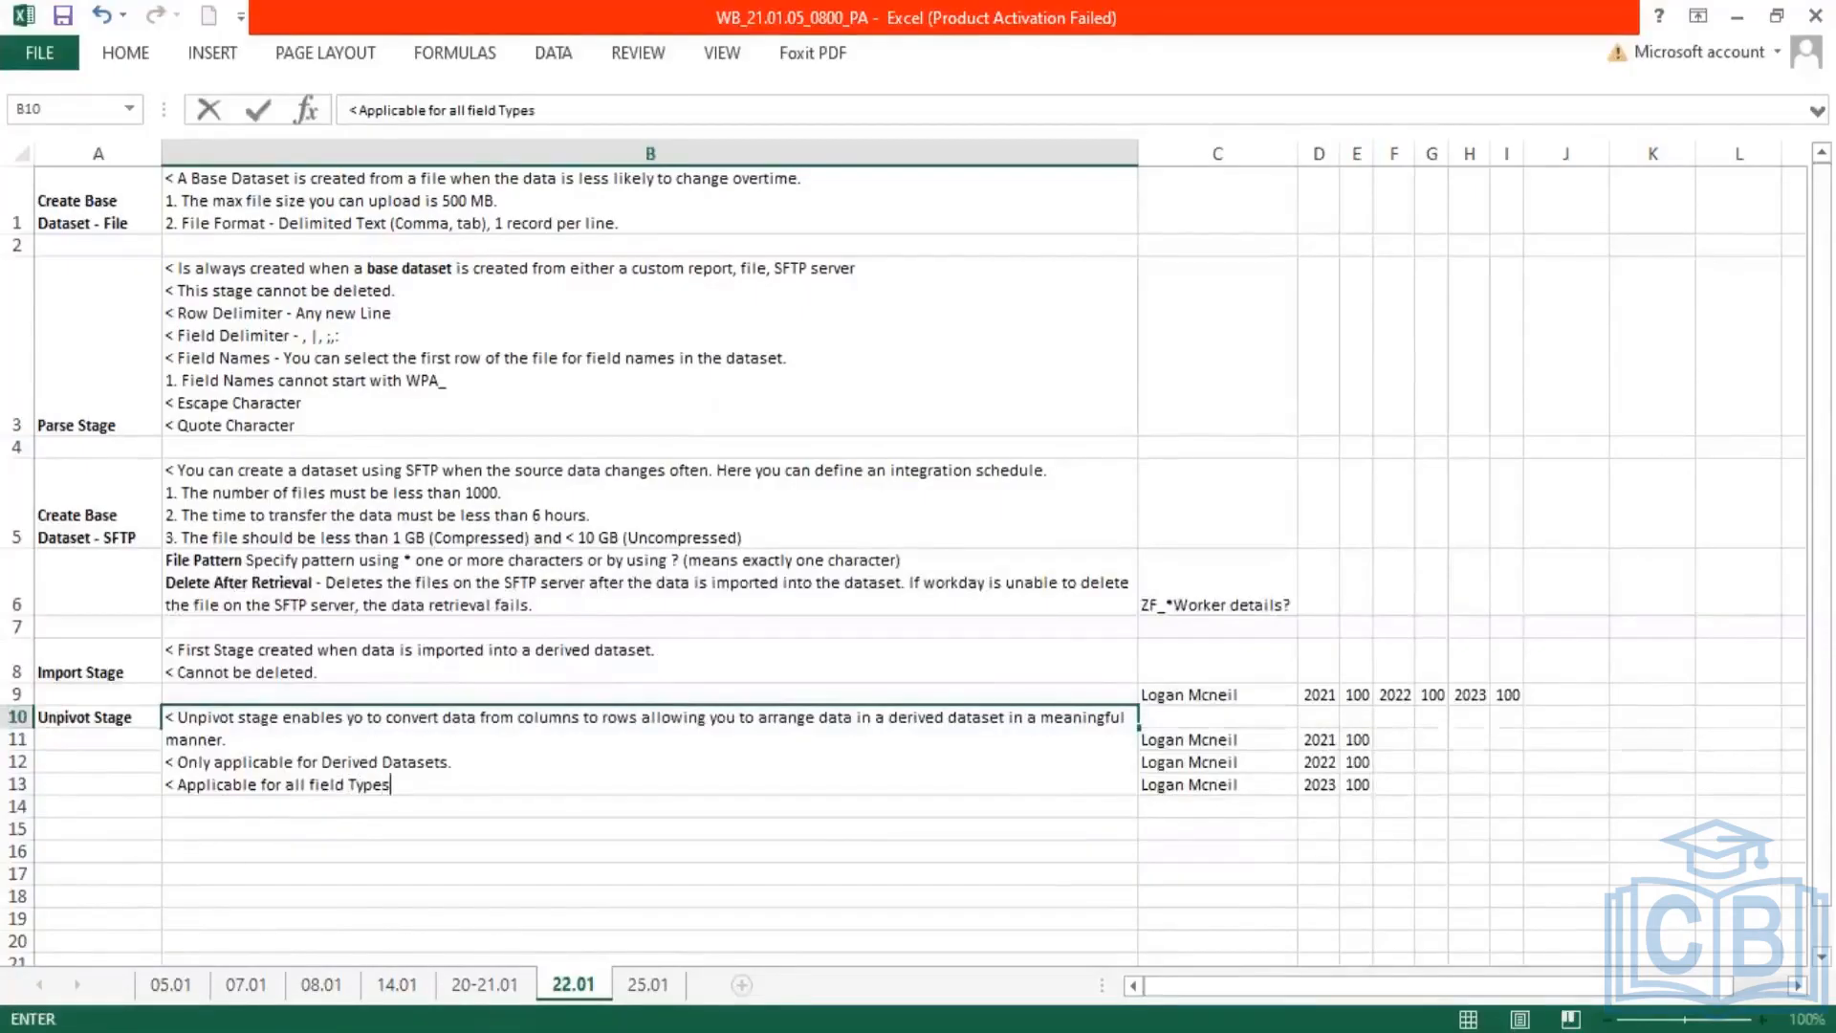
pyautogui.press('Return')
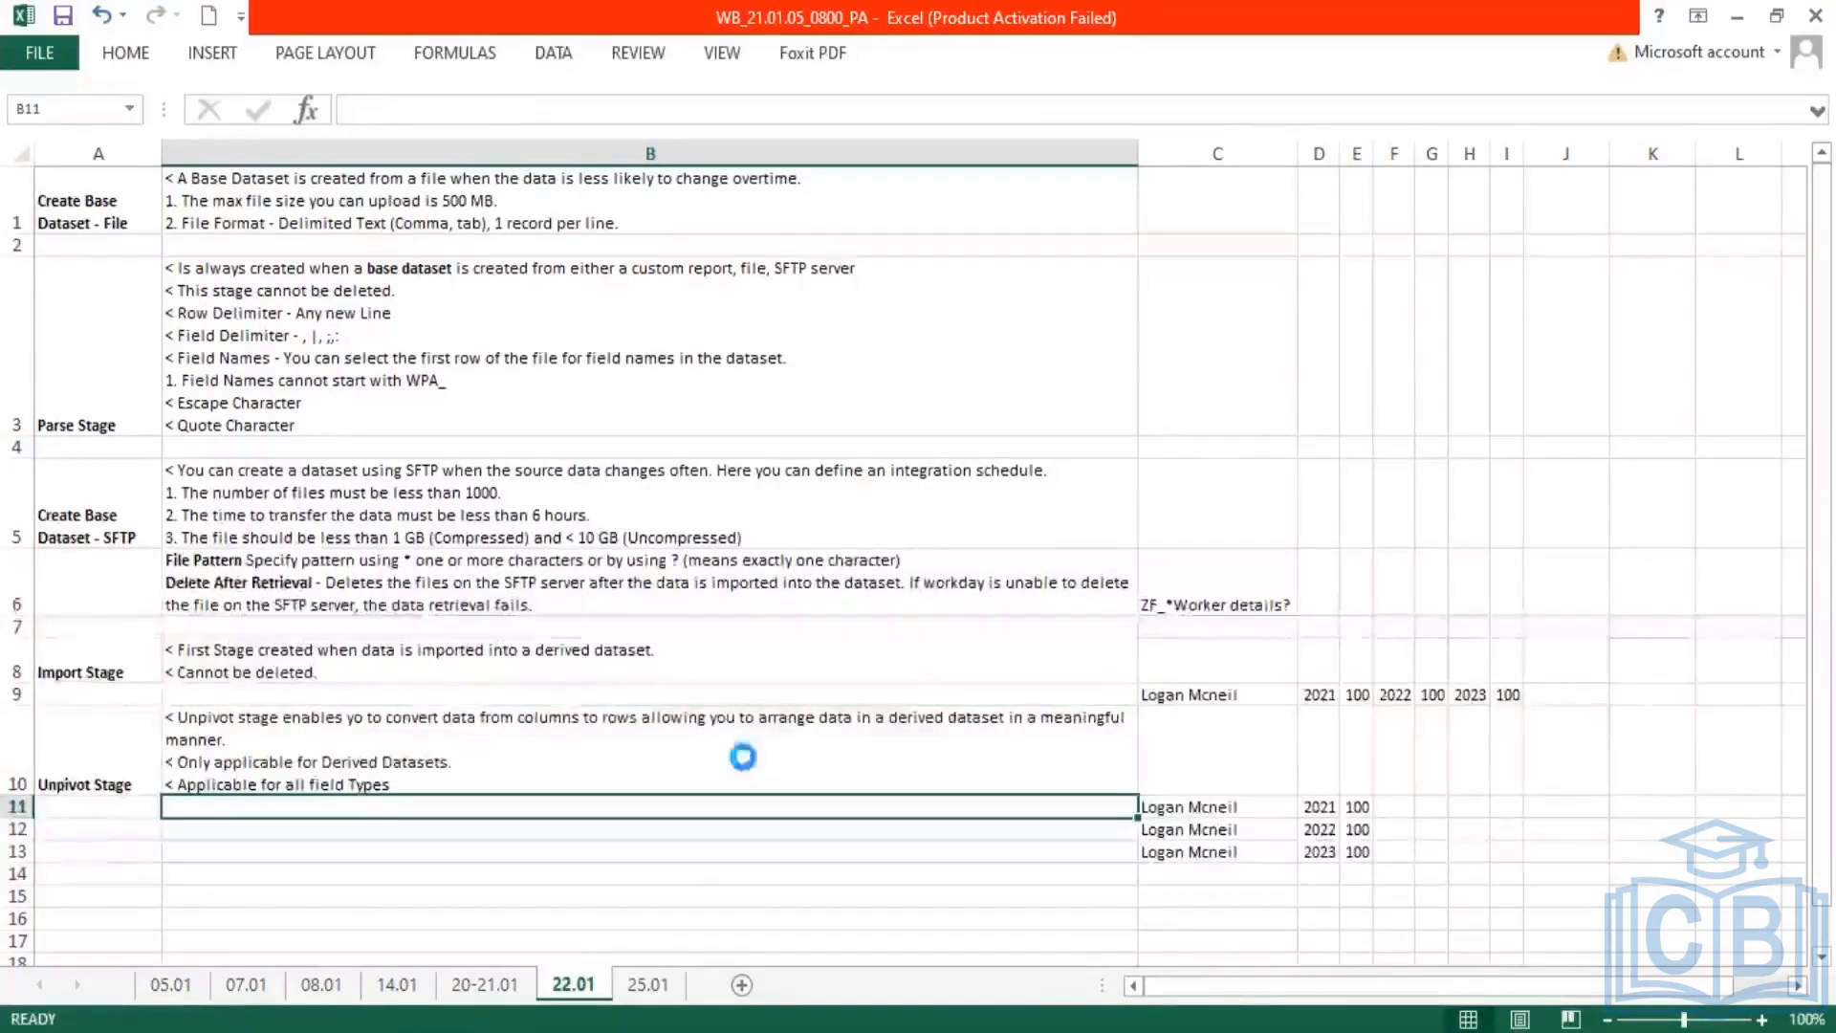
pyautogui.hotkey('ctrl', 's')
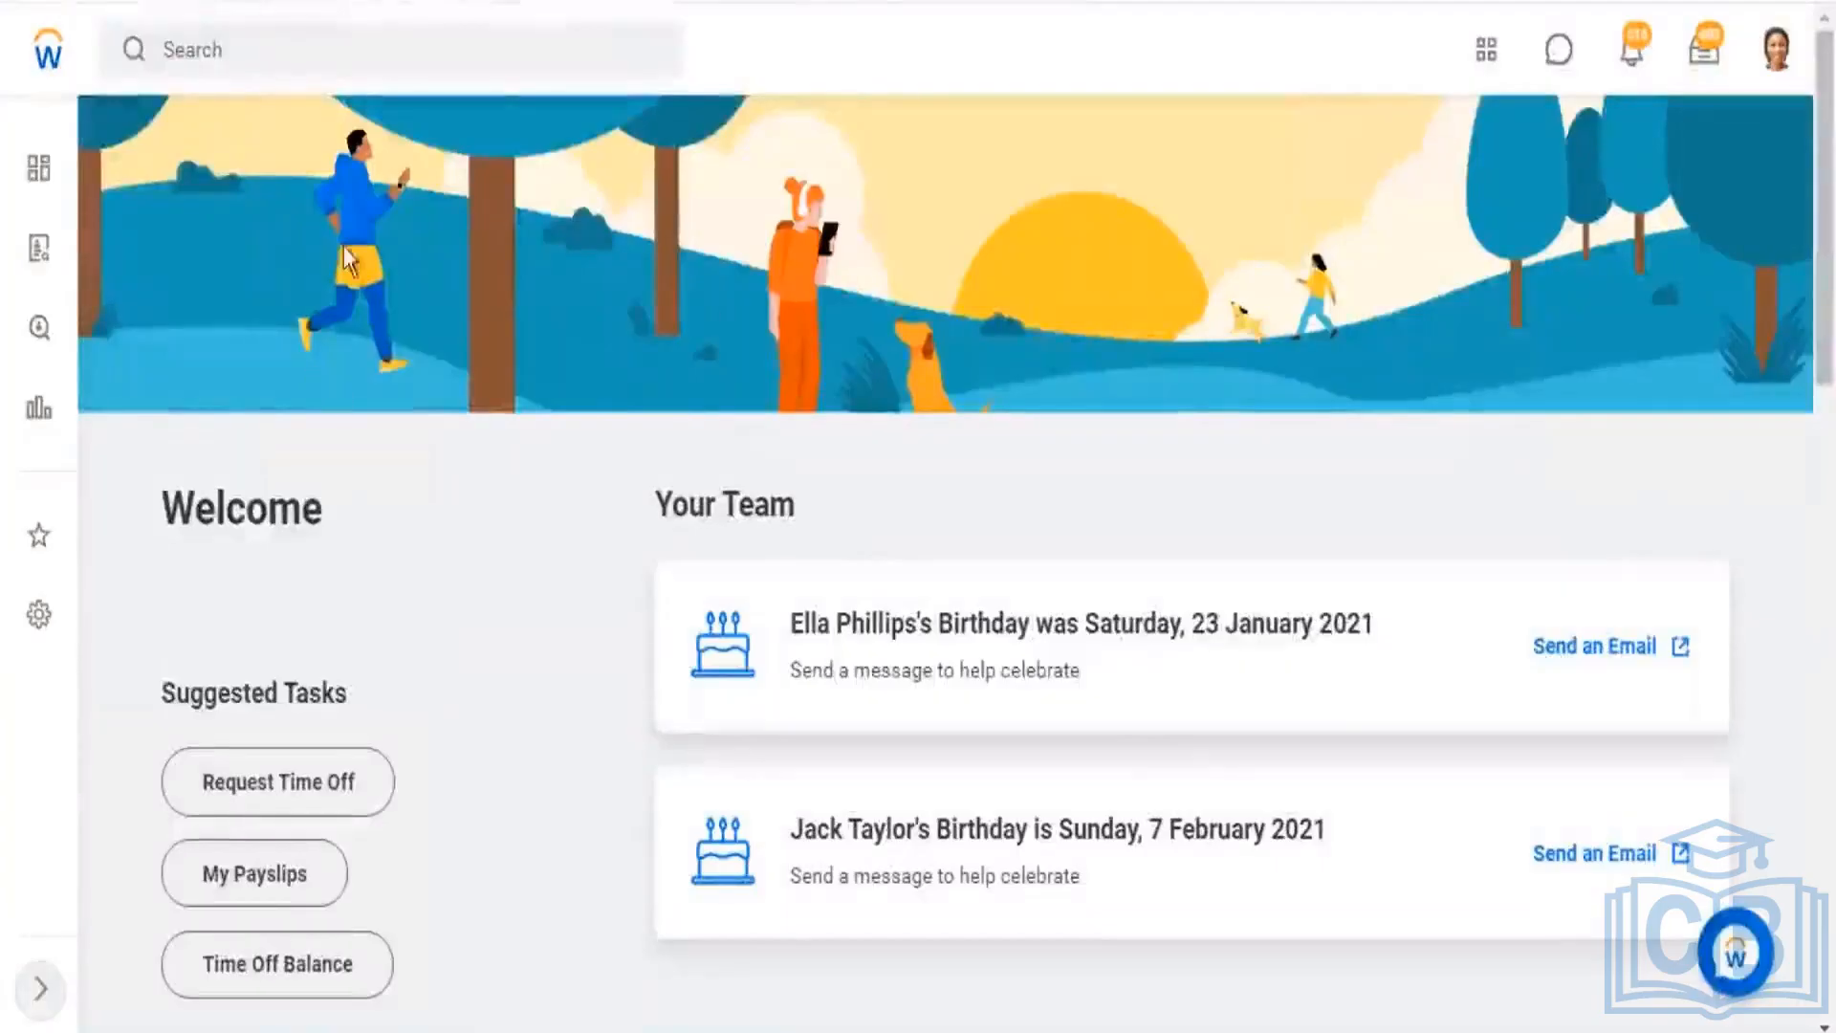
# Step: Switch to Workday, search for "data cata" and open the Data Catalog report in full screen
pyautogui.click(290, 54)
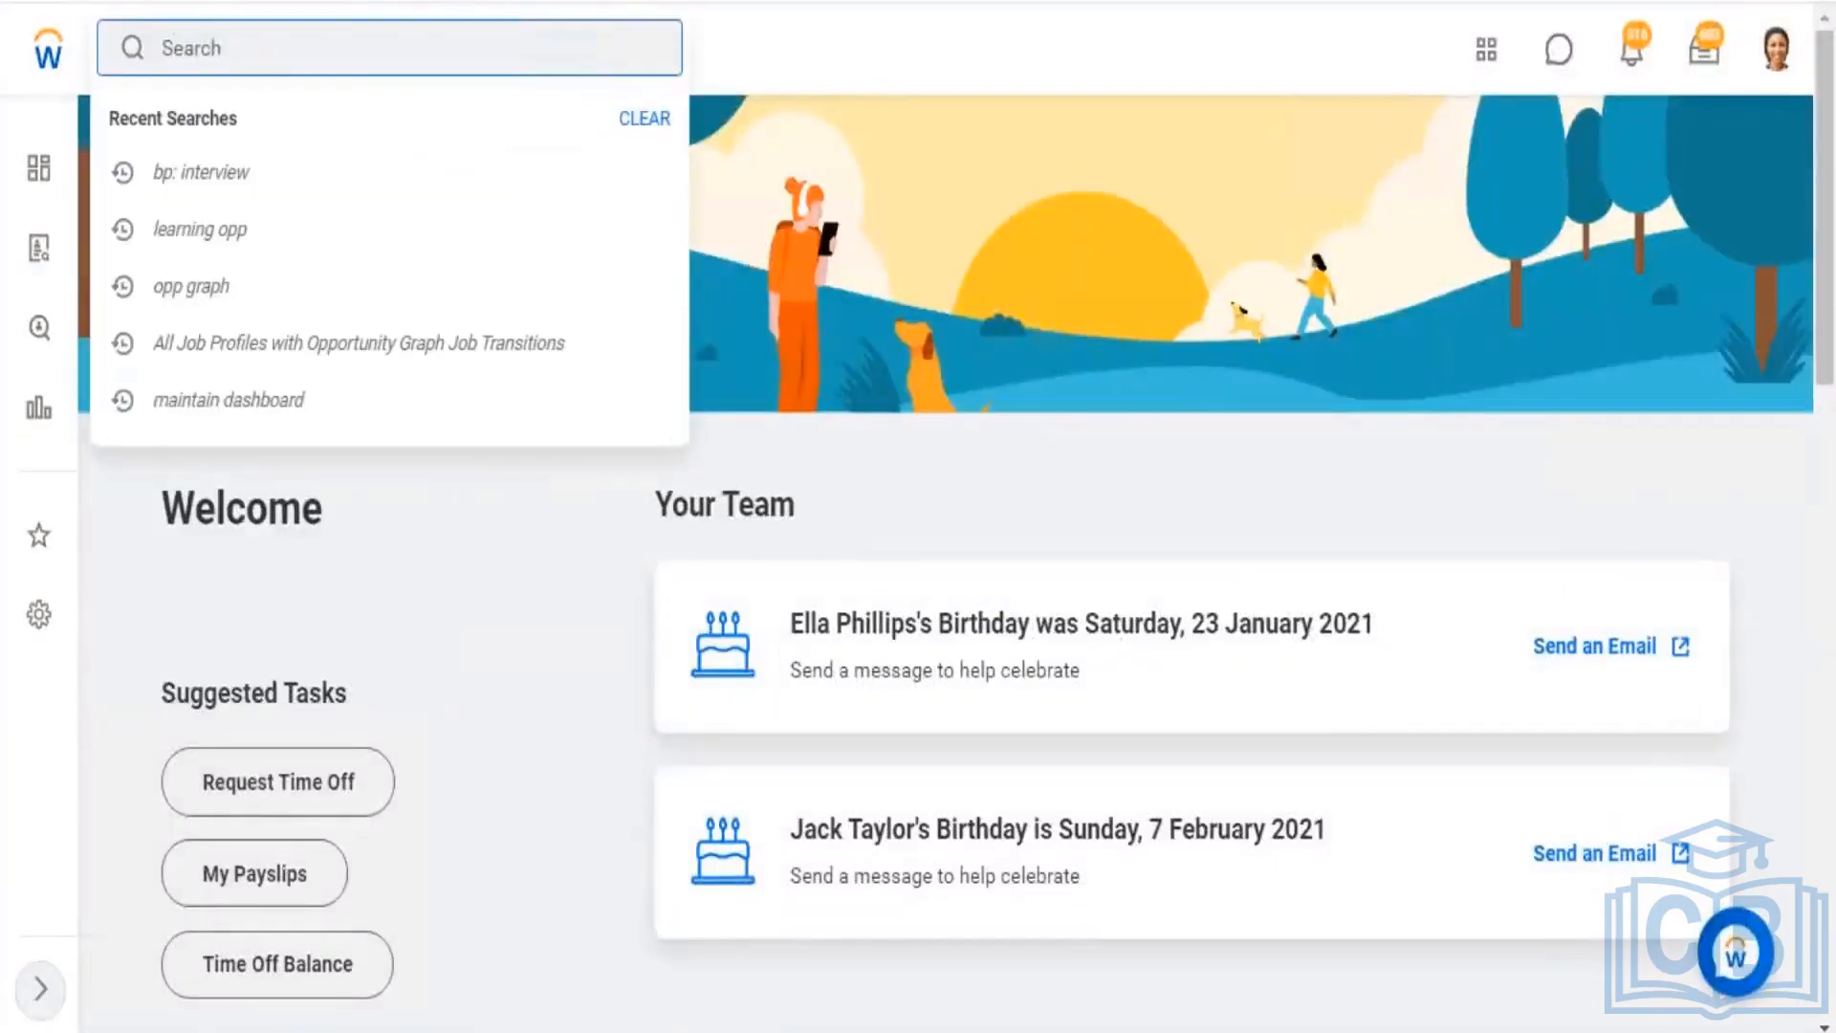
pyautogui.write('data cata')
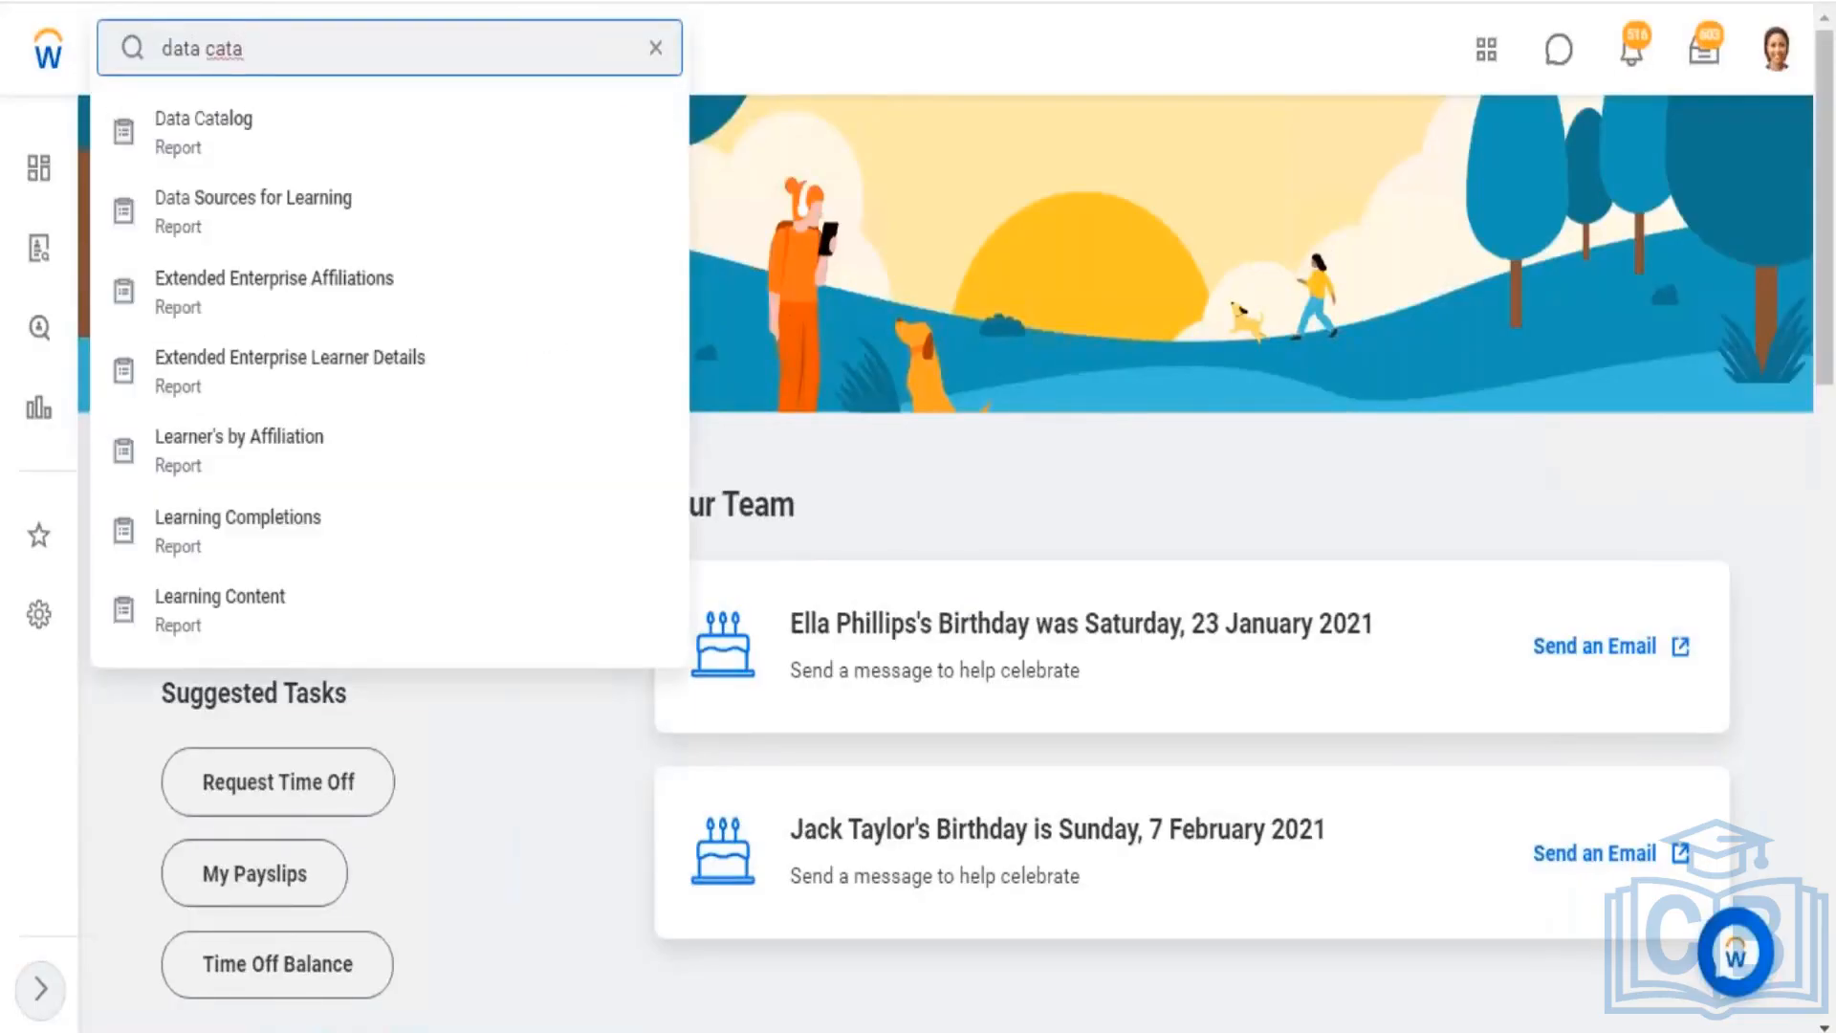
pyautogui.press('Down')
pyautogui.press('Return')
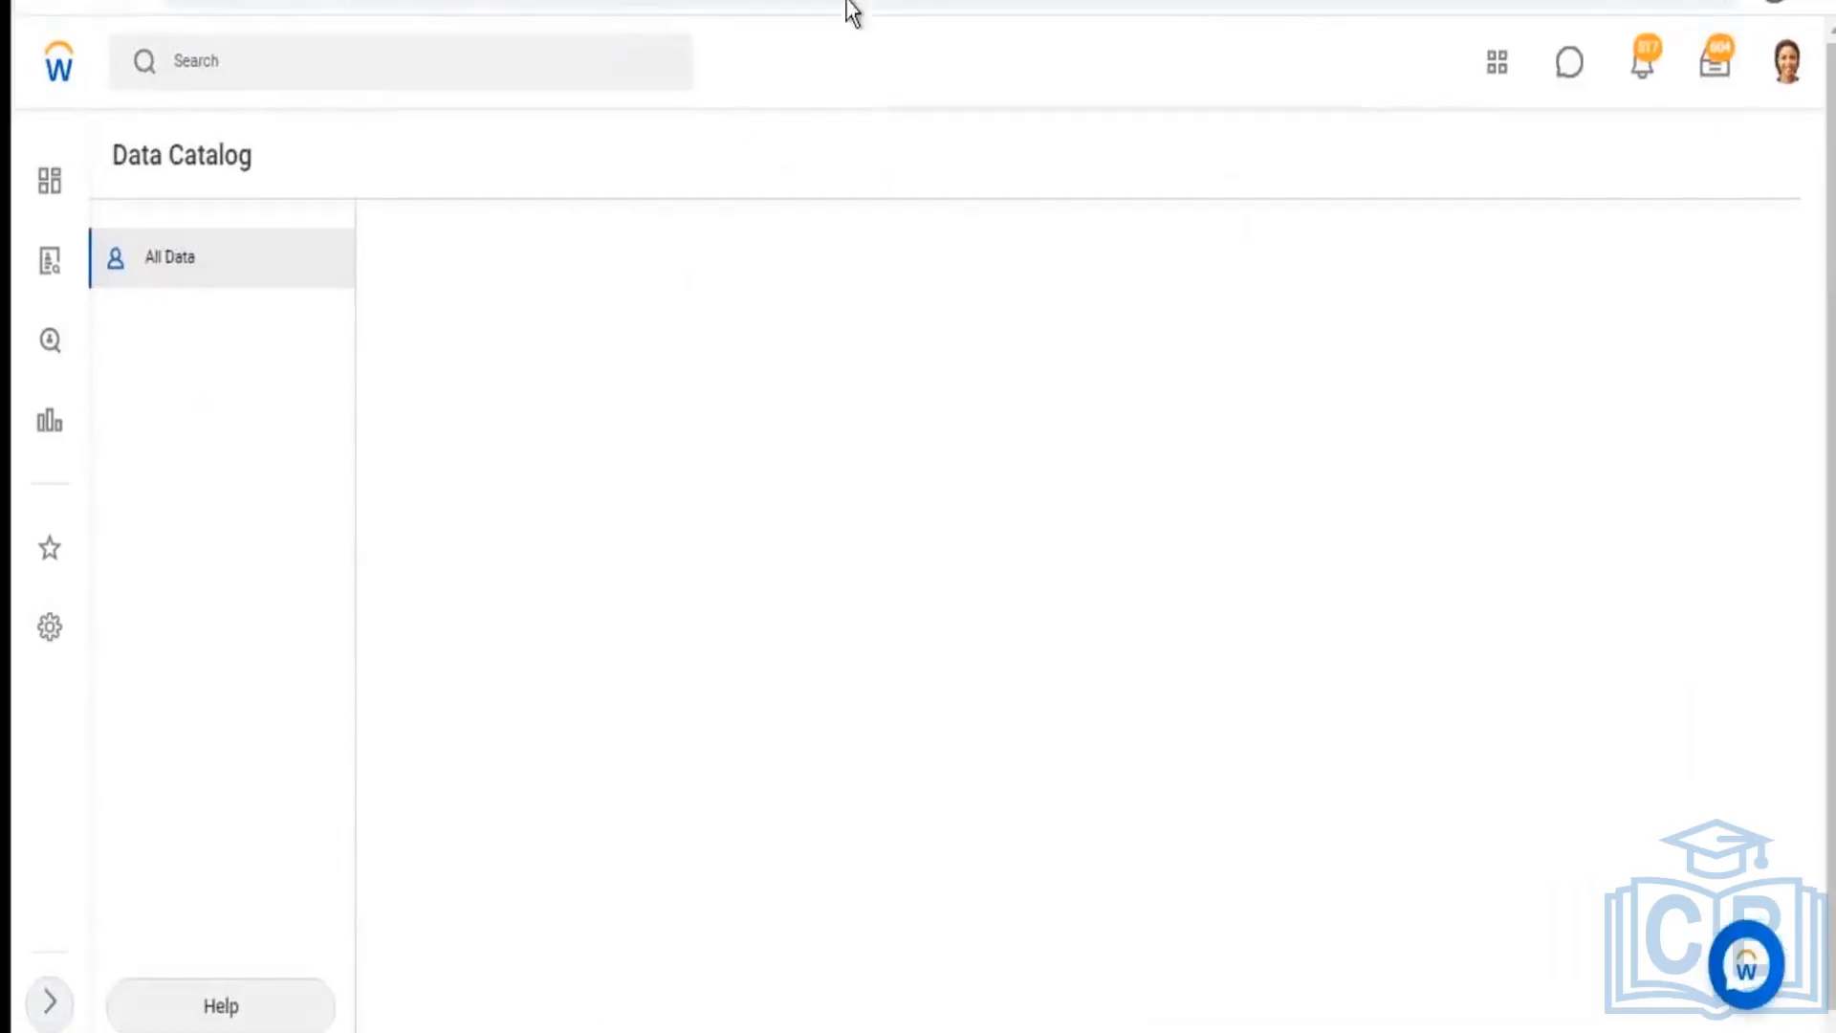
pyautogui.press('F11')
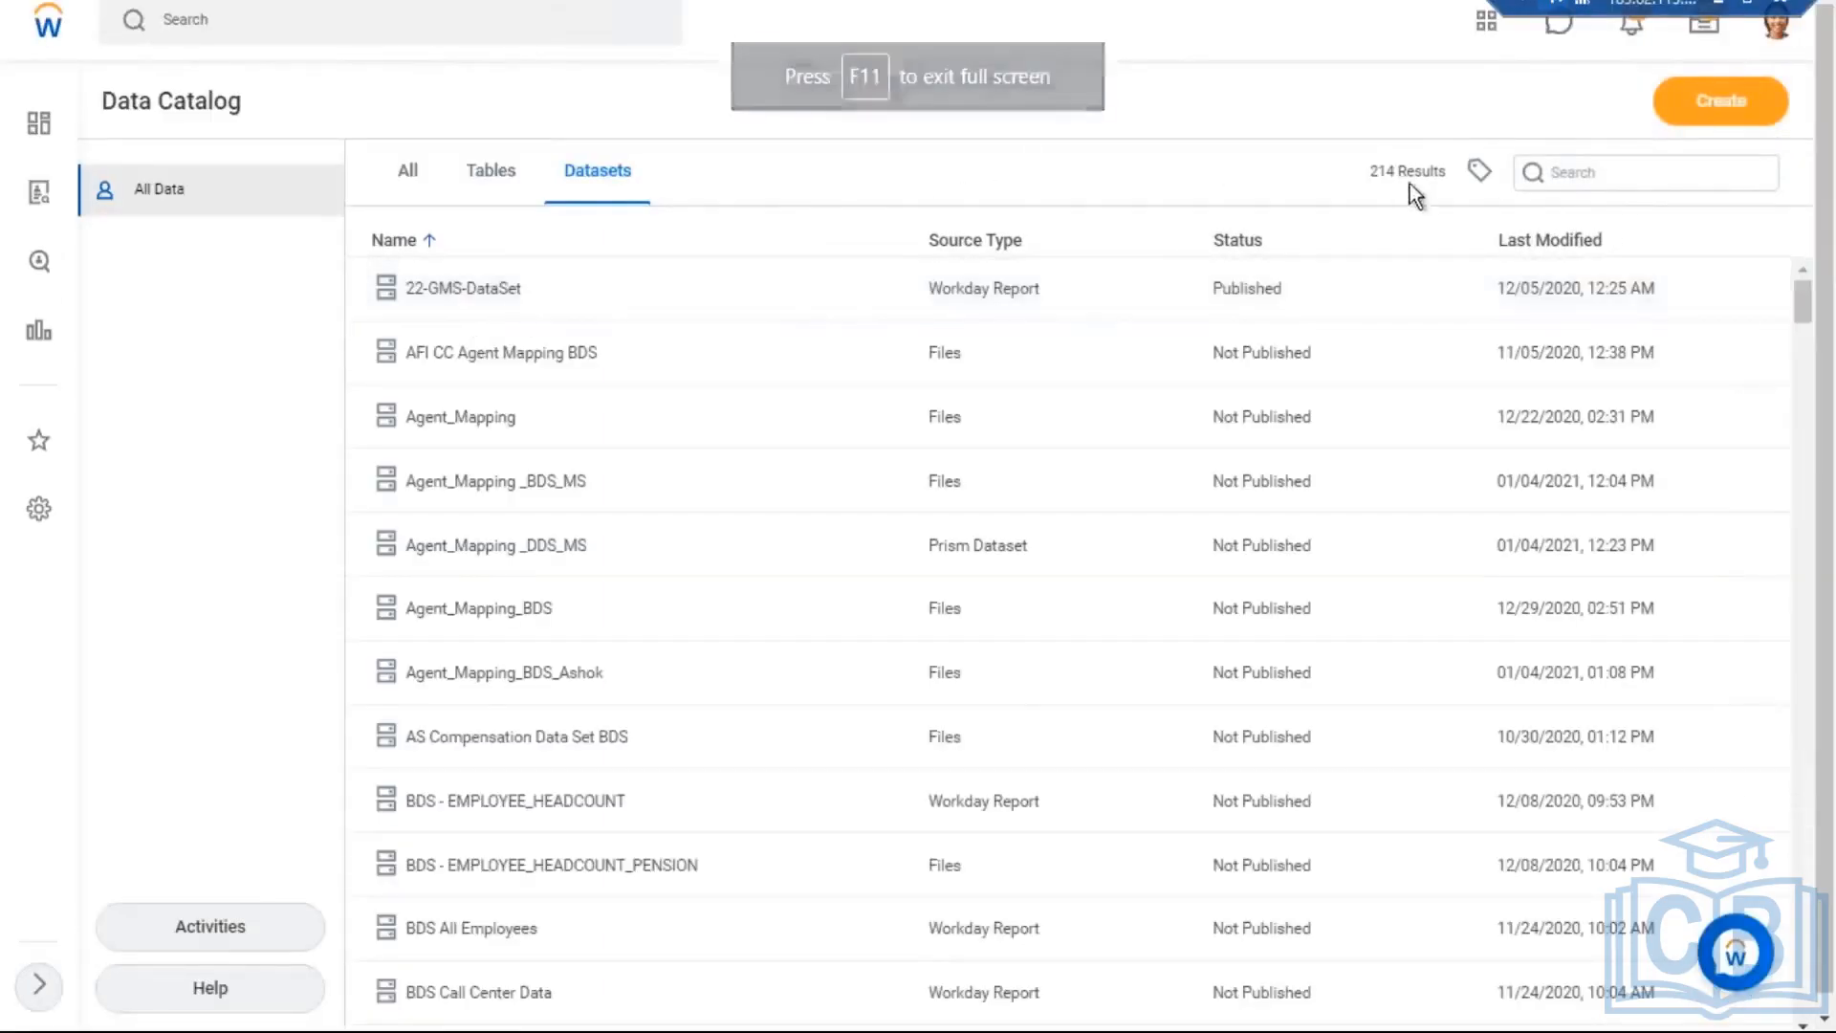
# Step: Filter the Data Catalog datasets by the tag Wb - Jan.05
pyautogui.click(1481, 177)
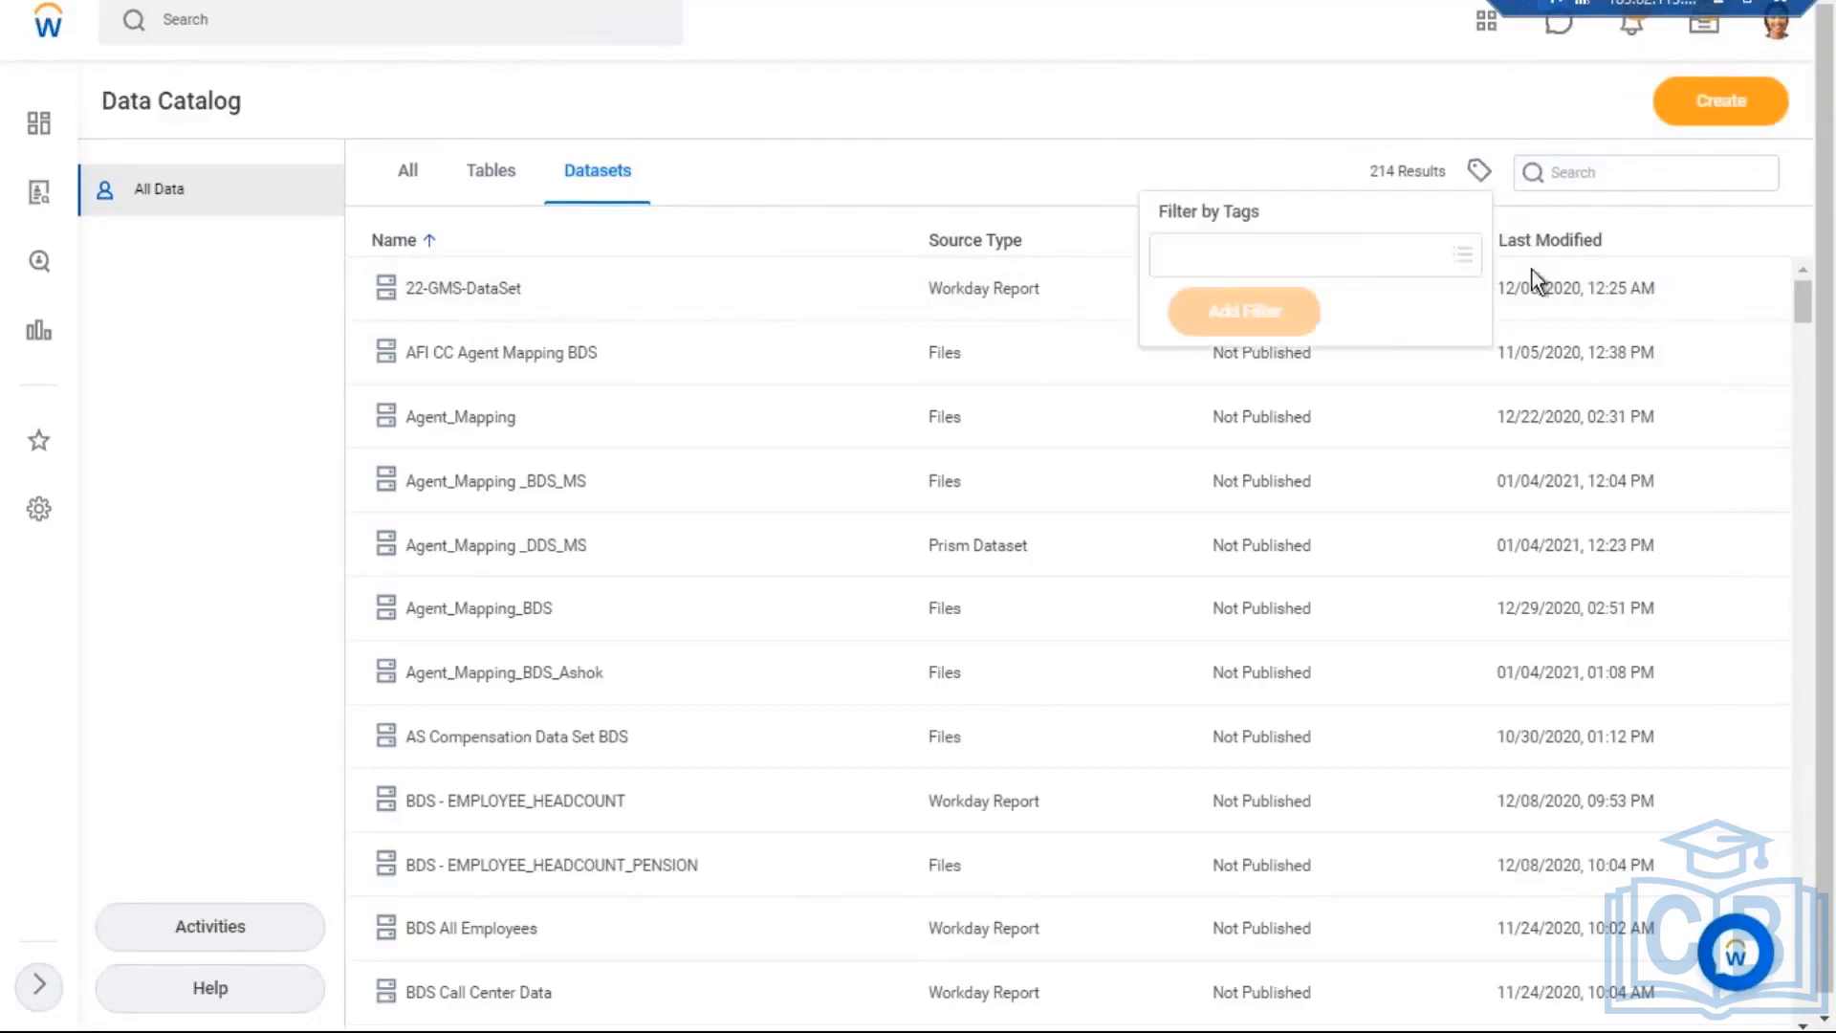
pyautogui.click(1339, 253)
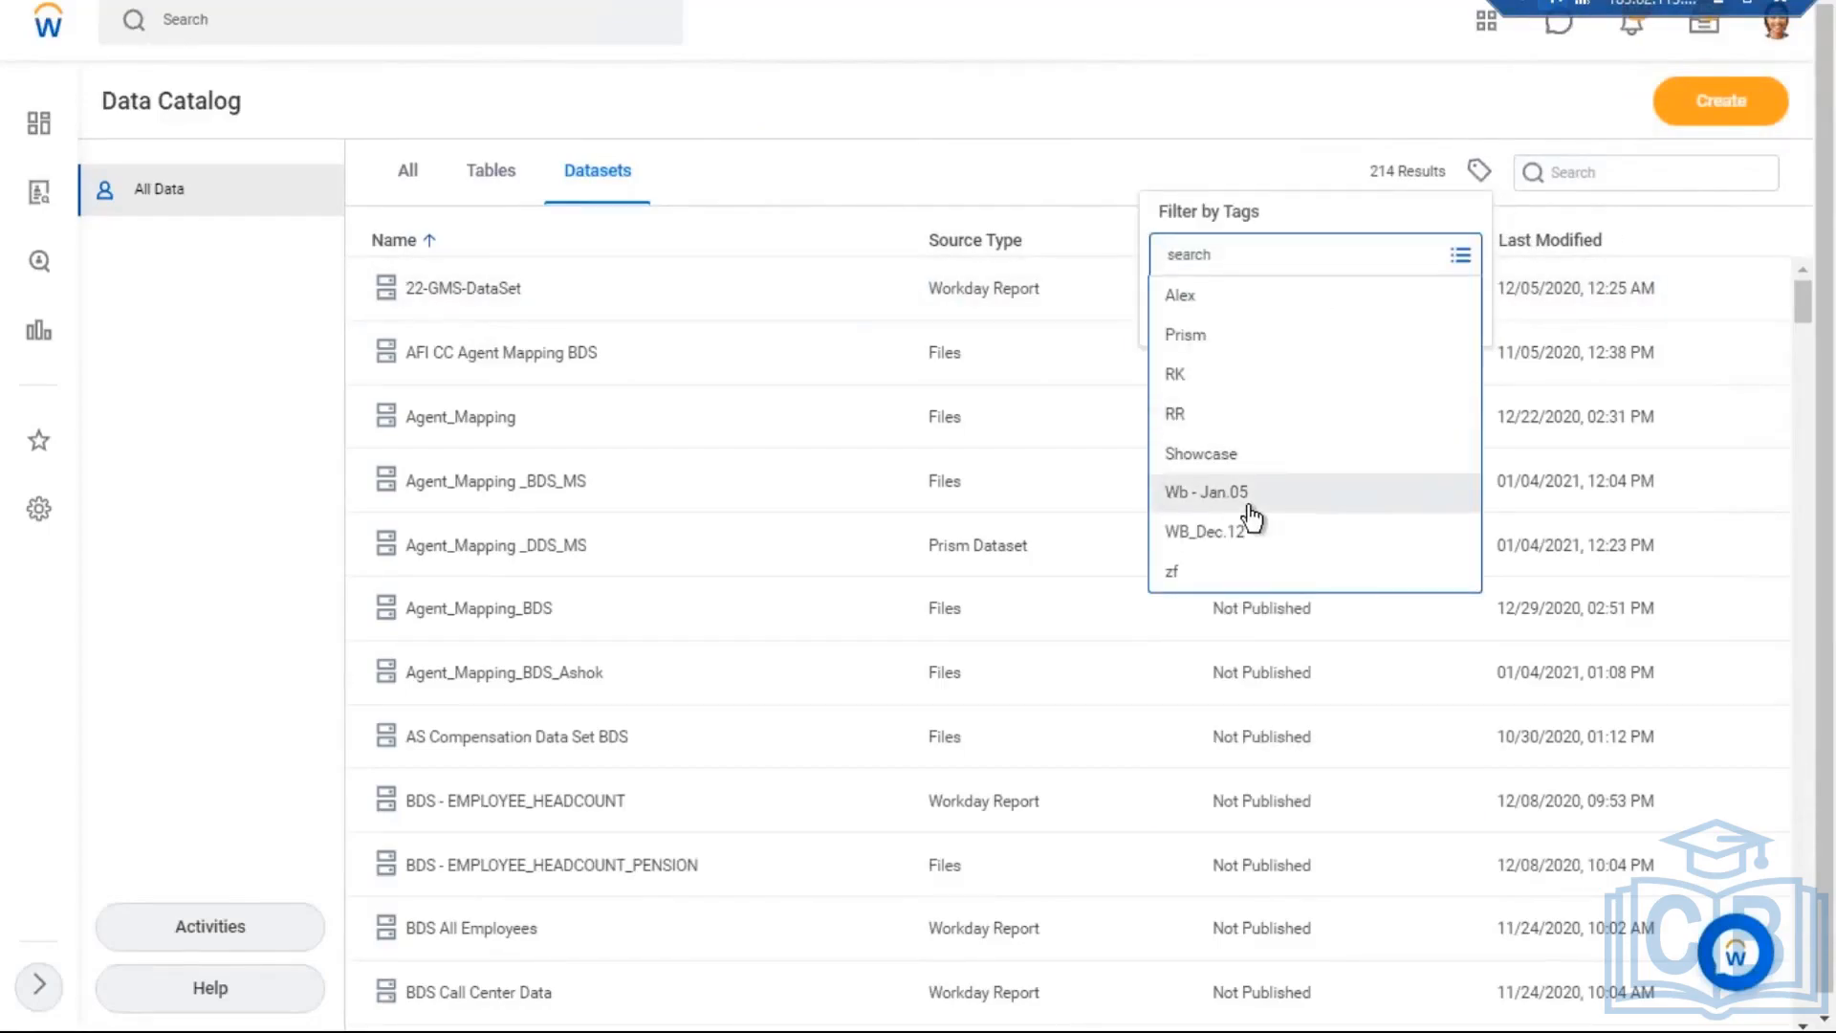
pyautogui.click(1248, 505)
pyautogui.click(1244, 309)
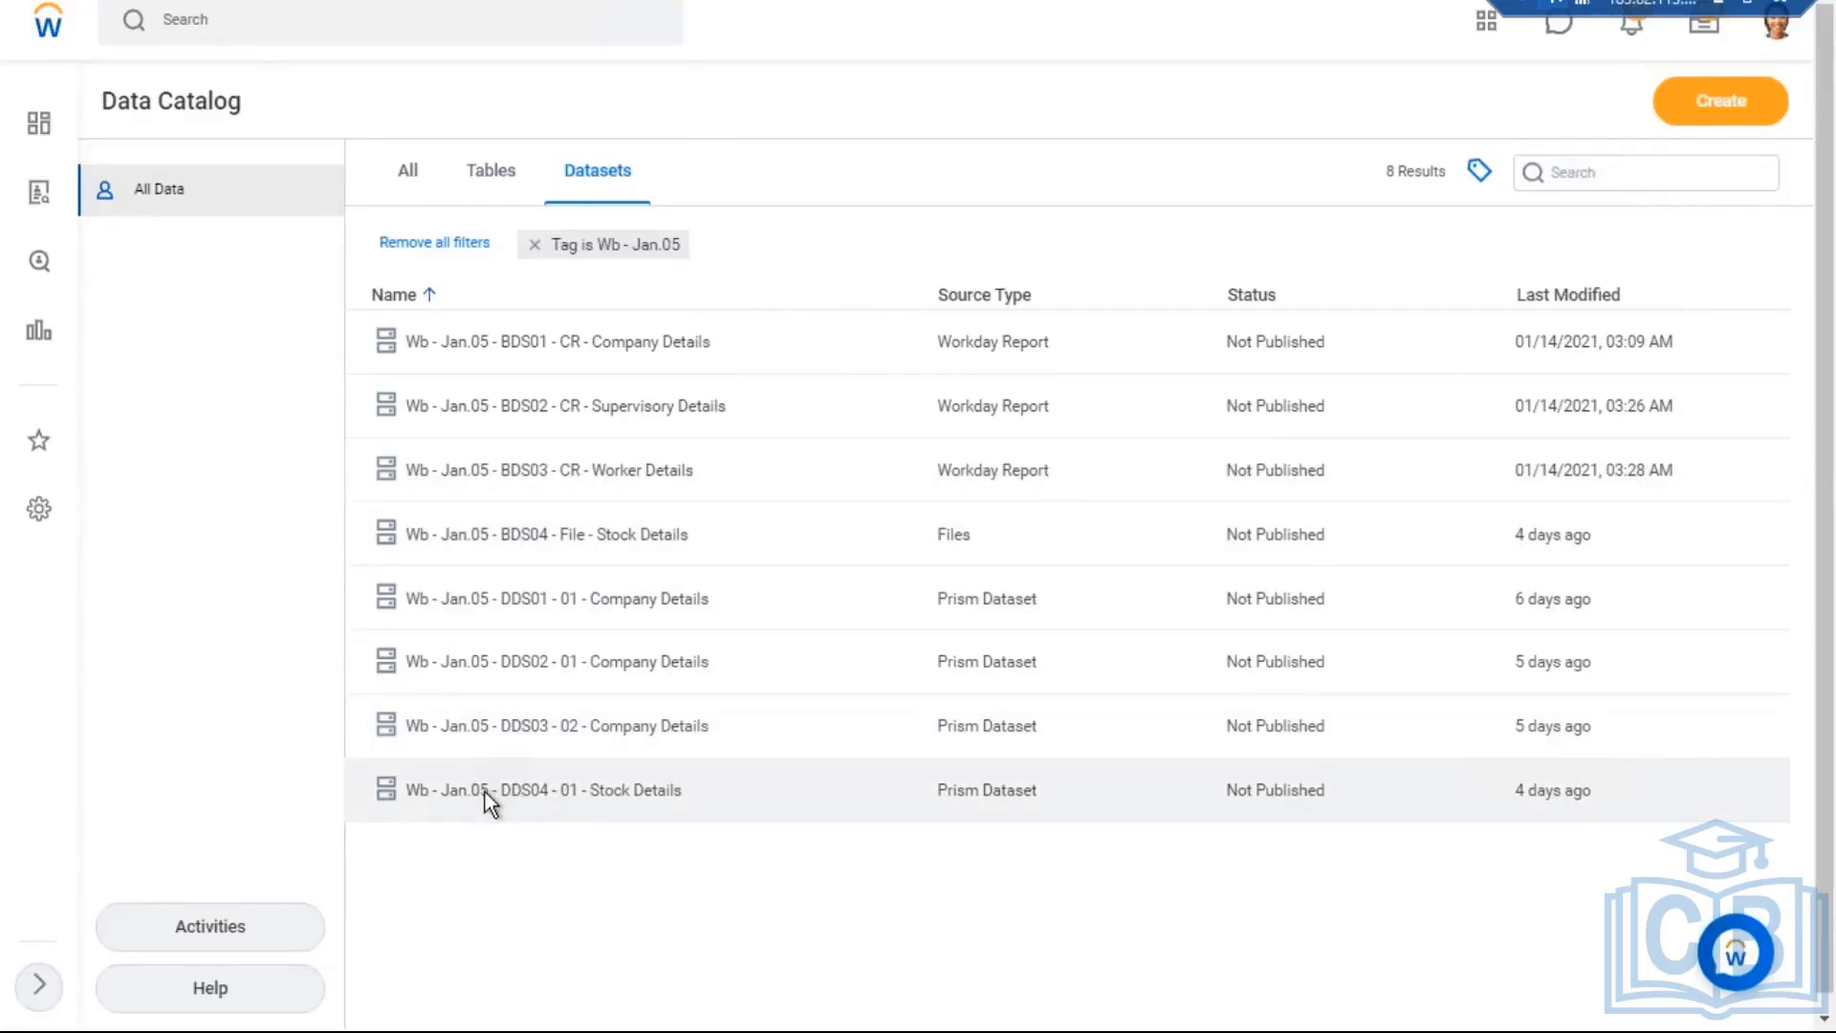
# Step: Open the dataset Wb - Jan.05 - DDS04 - 01 - Stock Details for editing and delete its existing Unpivot stage
pyautogui.rightClick(485, 792)
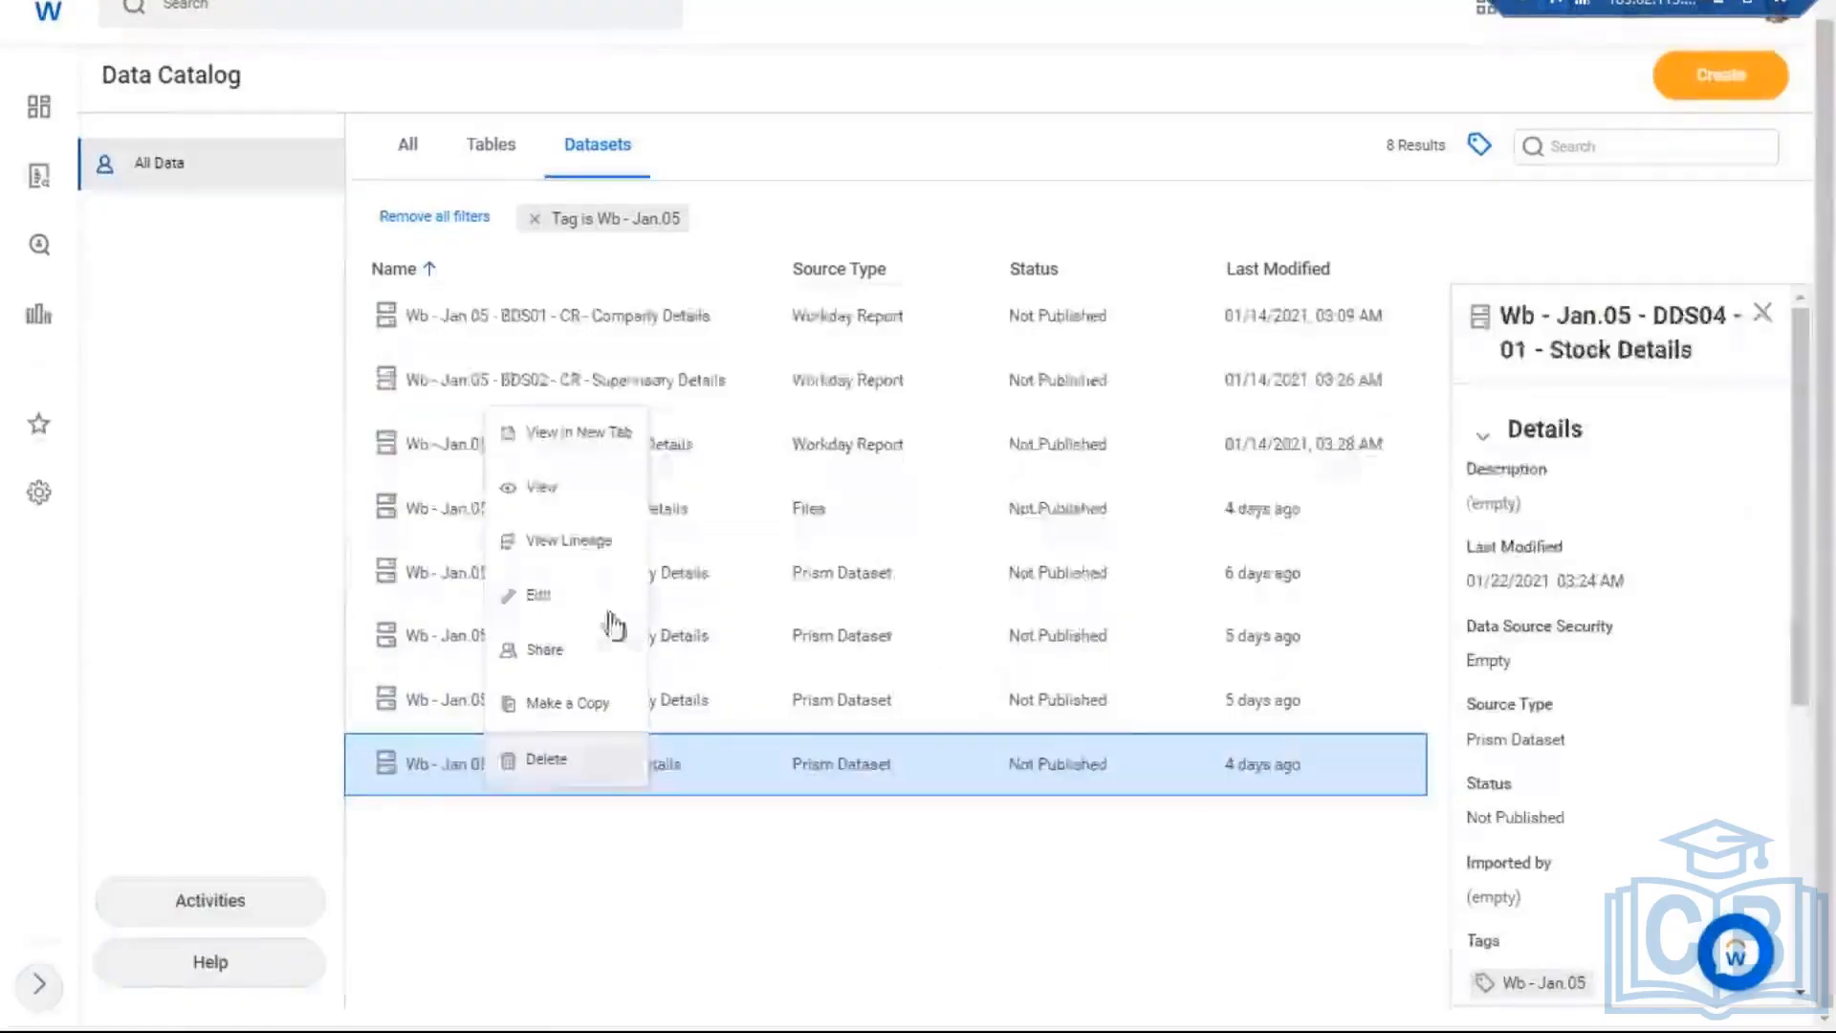
pyautogui.click(536, 595)
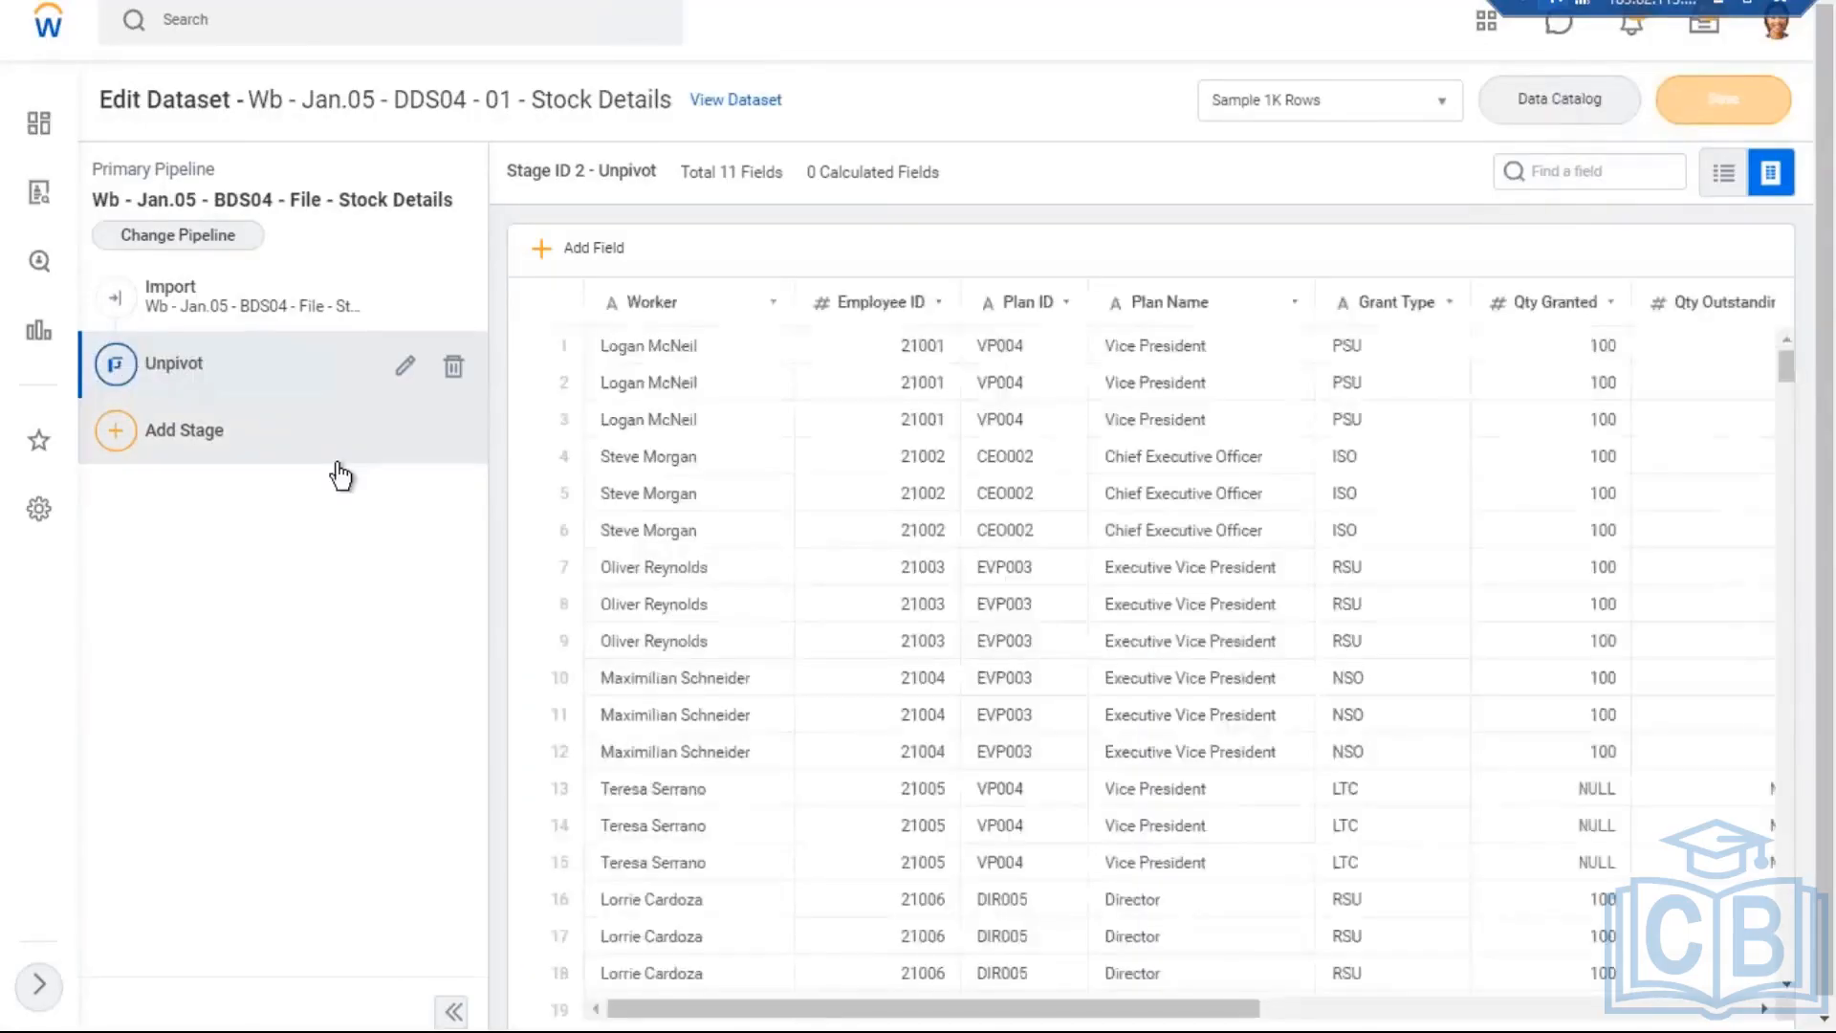
pyautogui.click(455, 371)
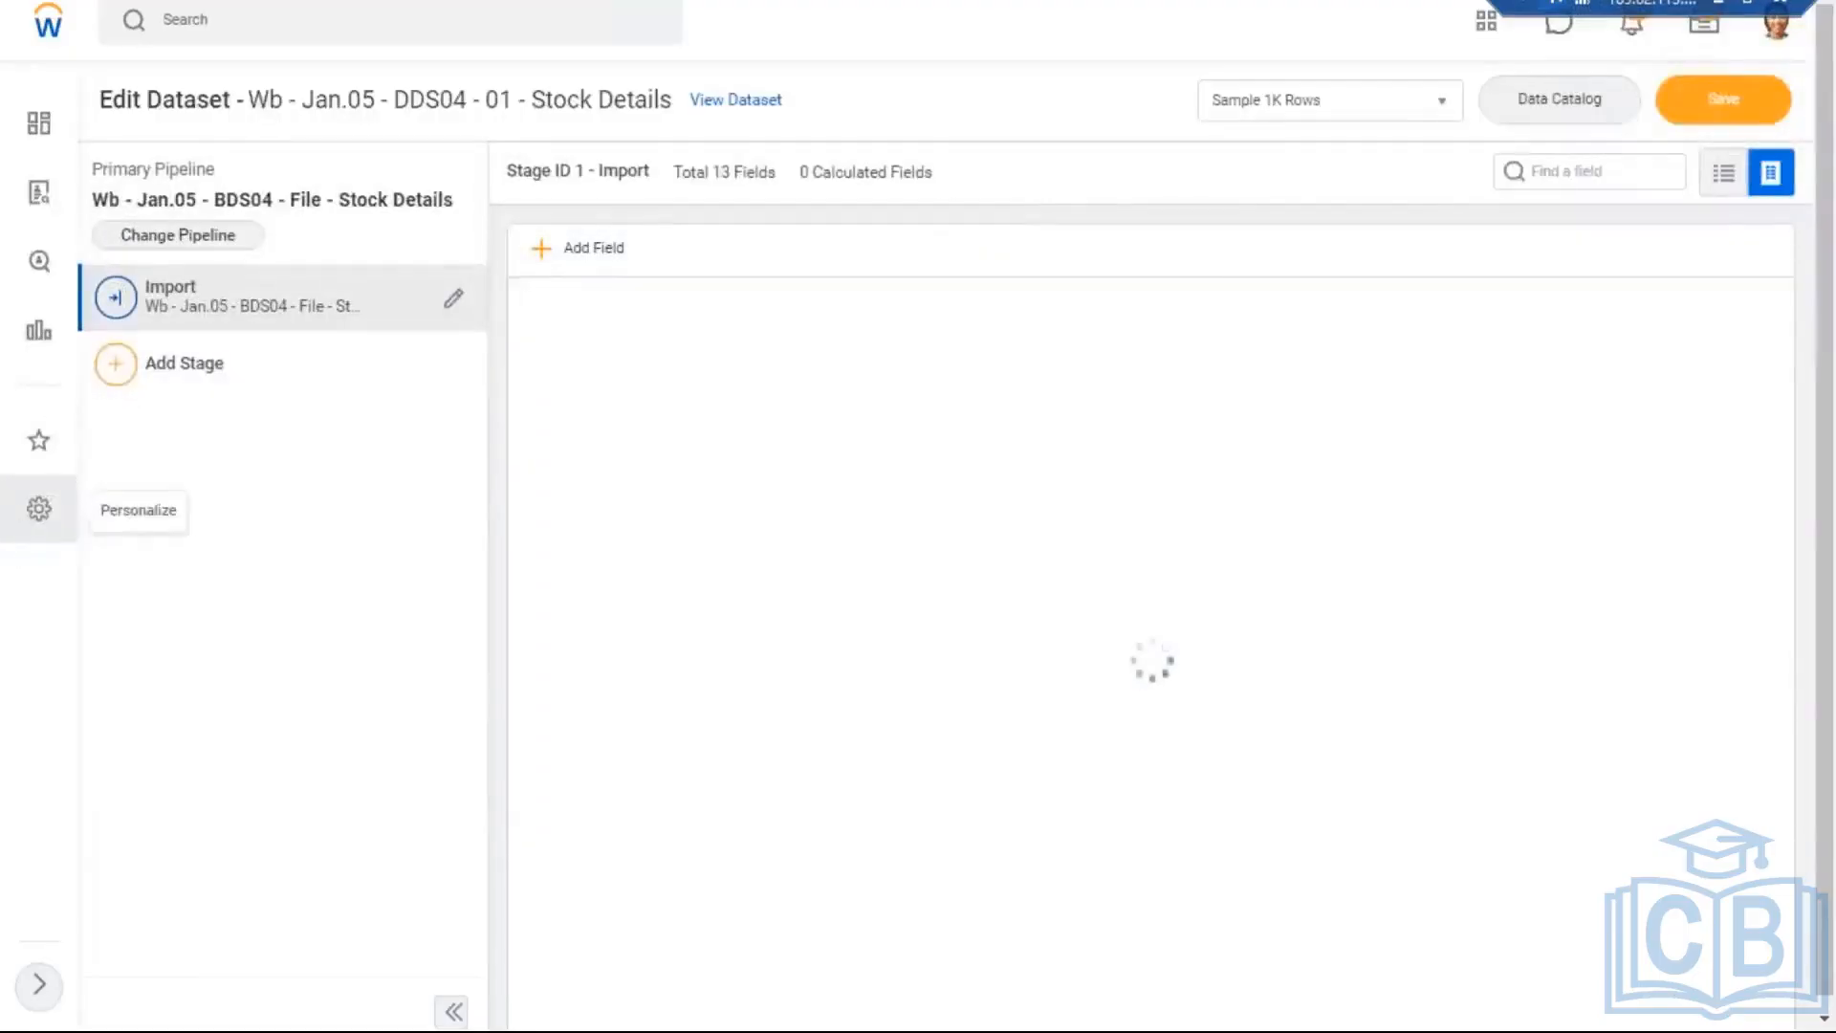
# Step: Add a new Unpivot stage after the Import stage and bring the vesting date and quantity columns into view
pyautogui.click(120, 363)
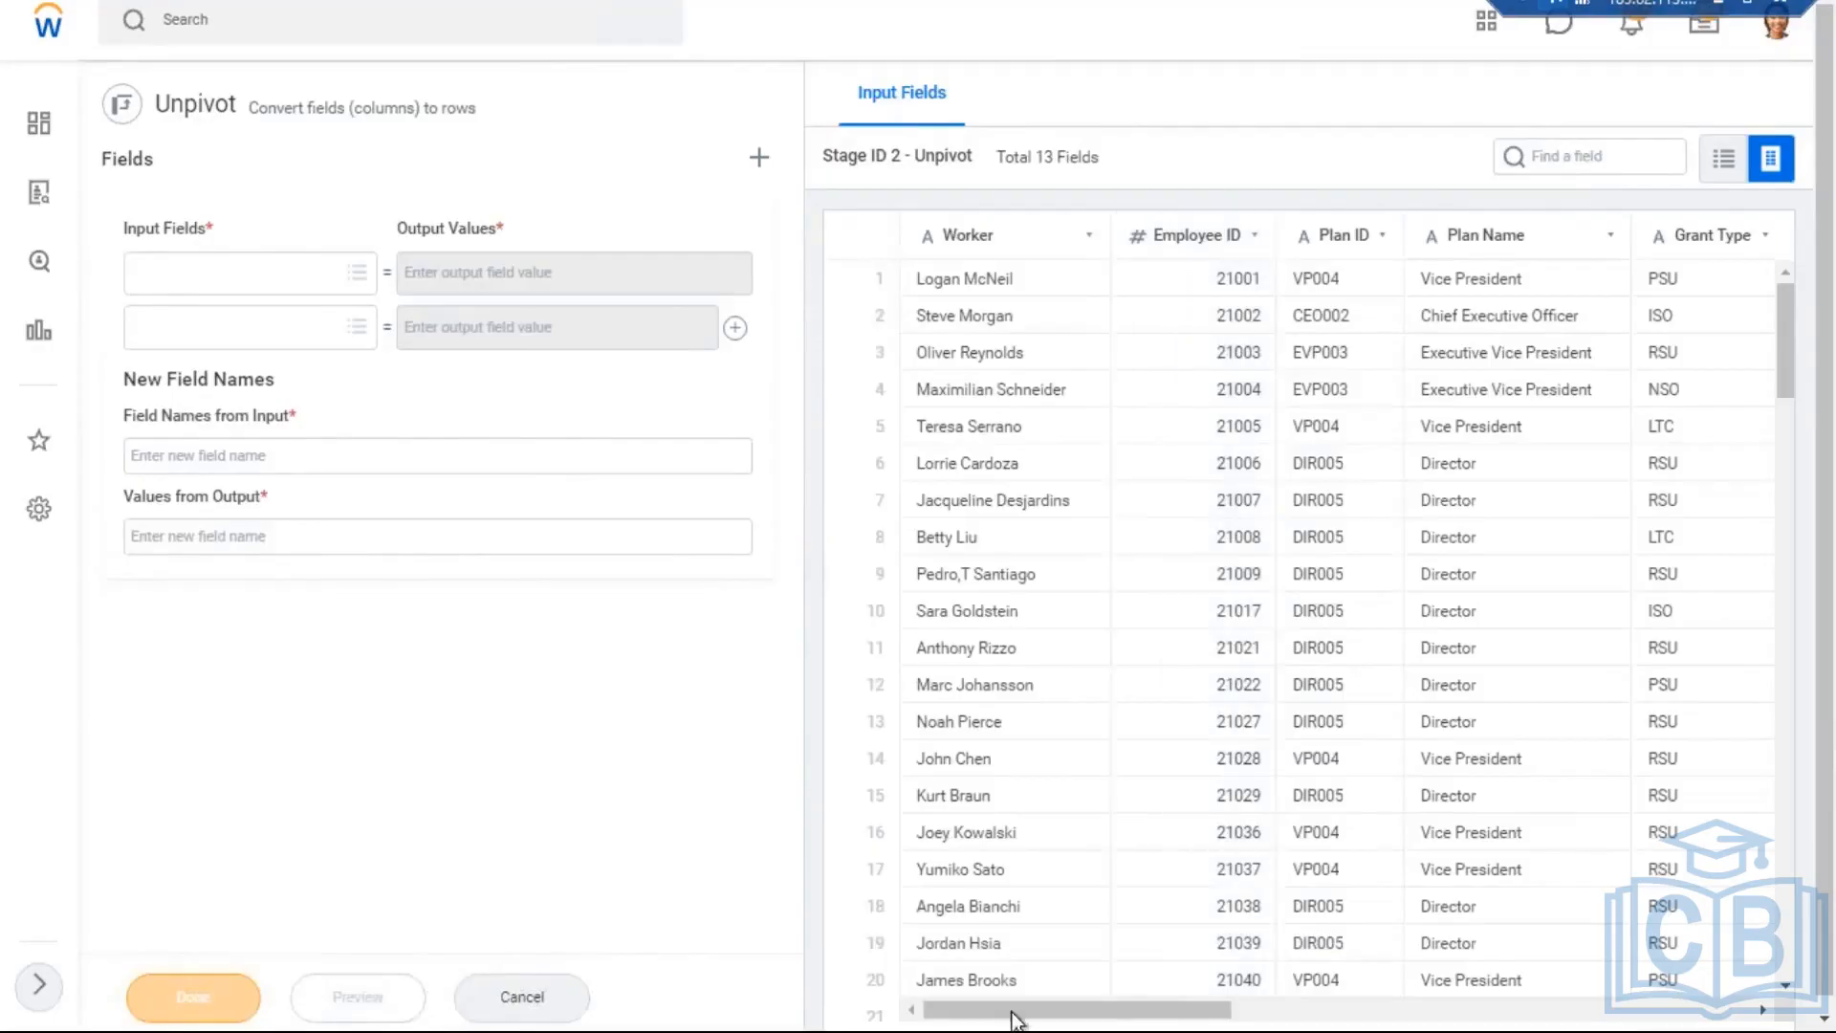
pyautogui.moveTo(1064, 1019); pyautogui.dragTo(1435, 1019)
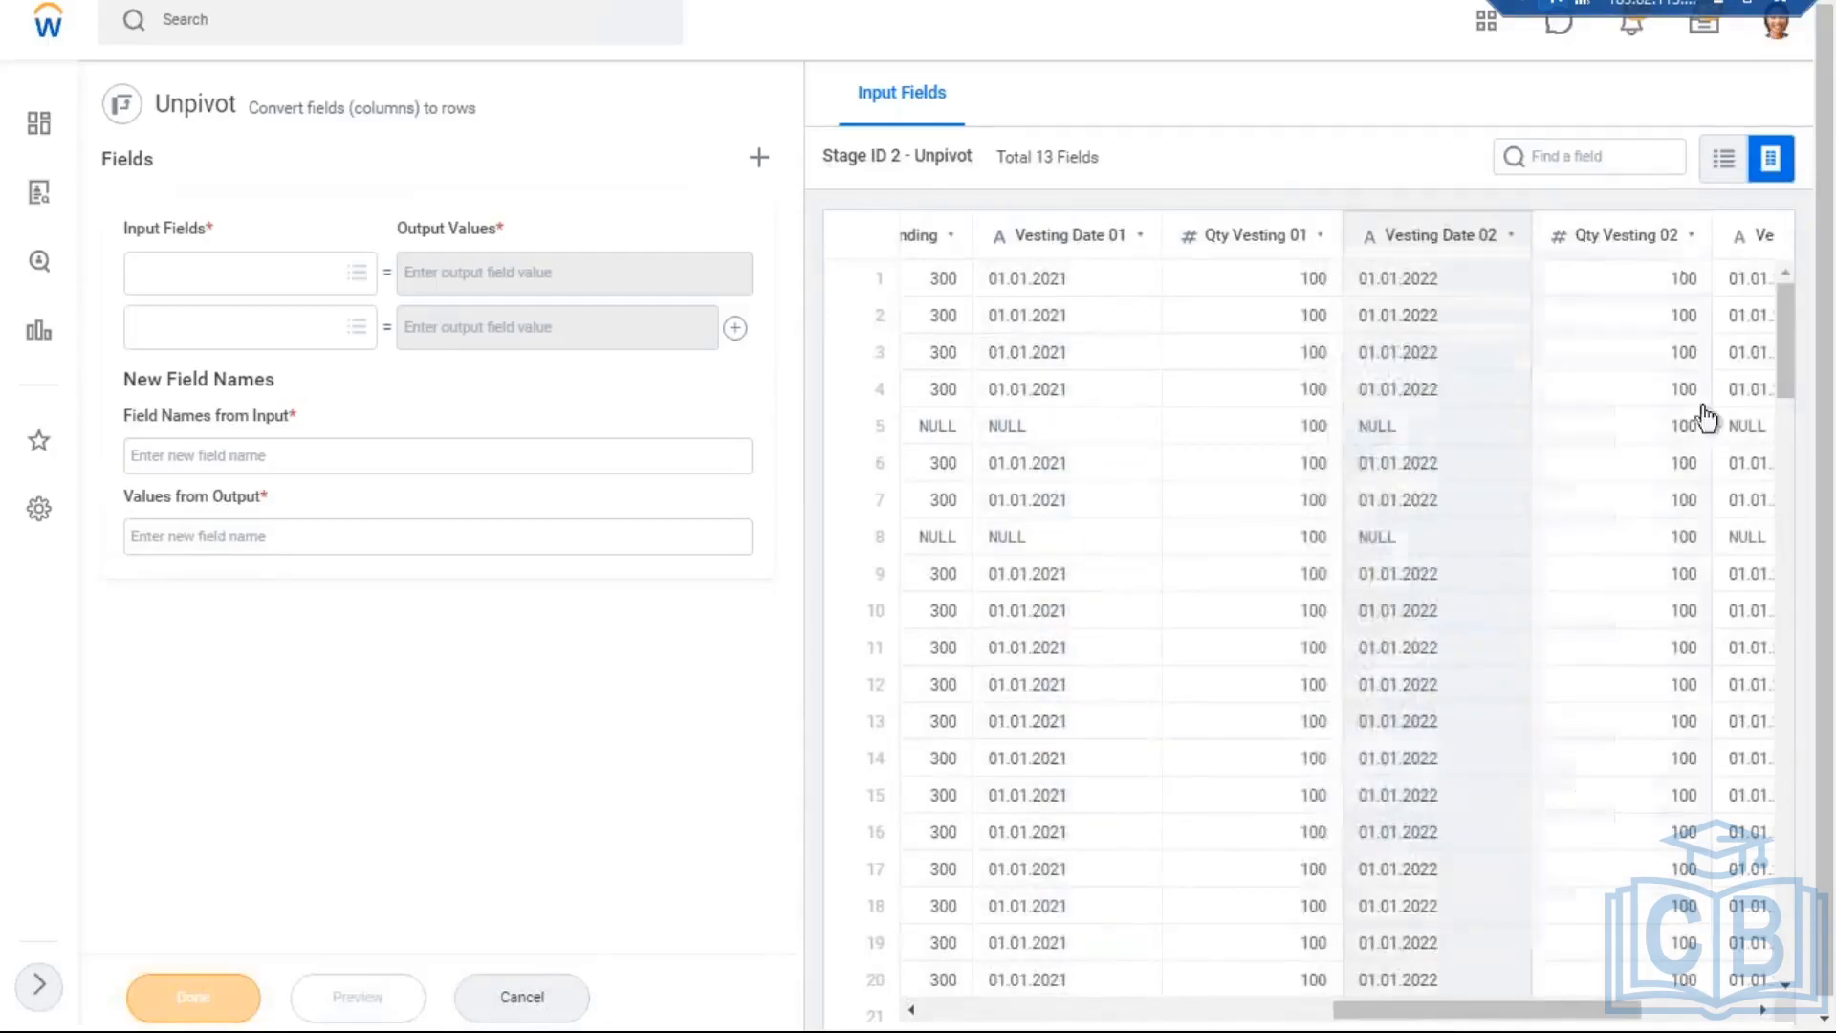
pyautogui.moveTo(1508, 1011); pyautogui.dragTo(1684, 954)
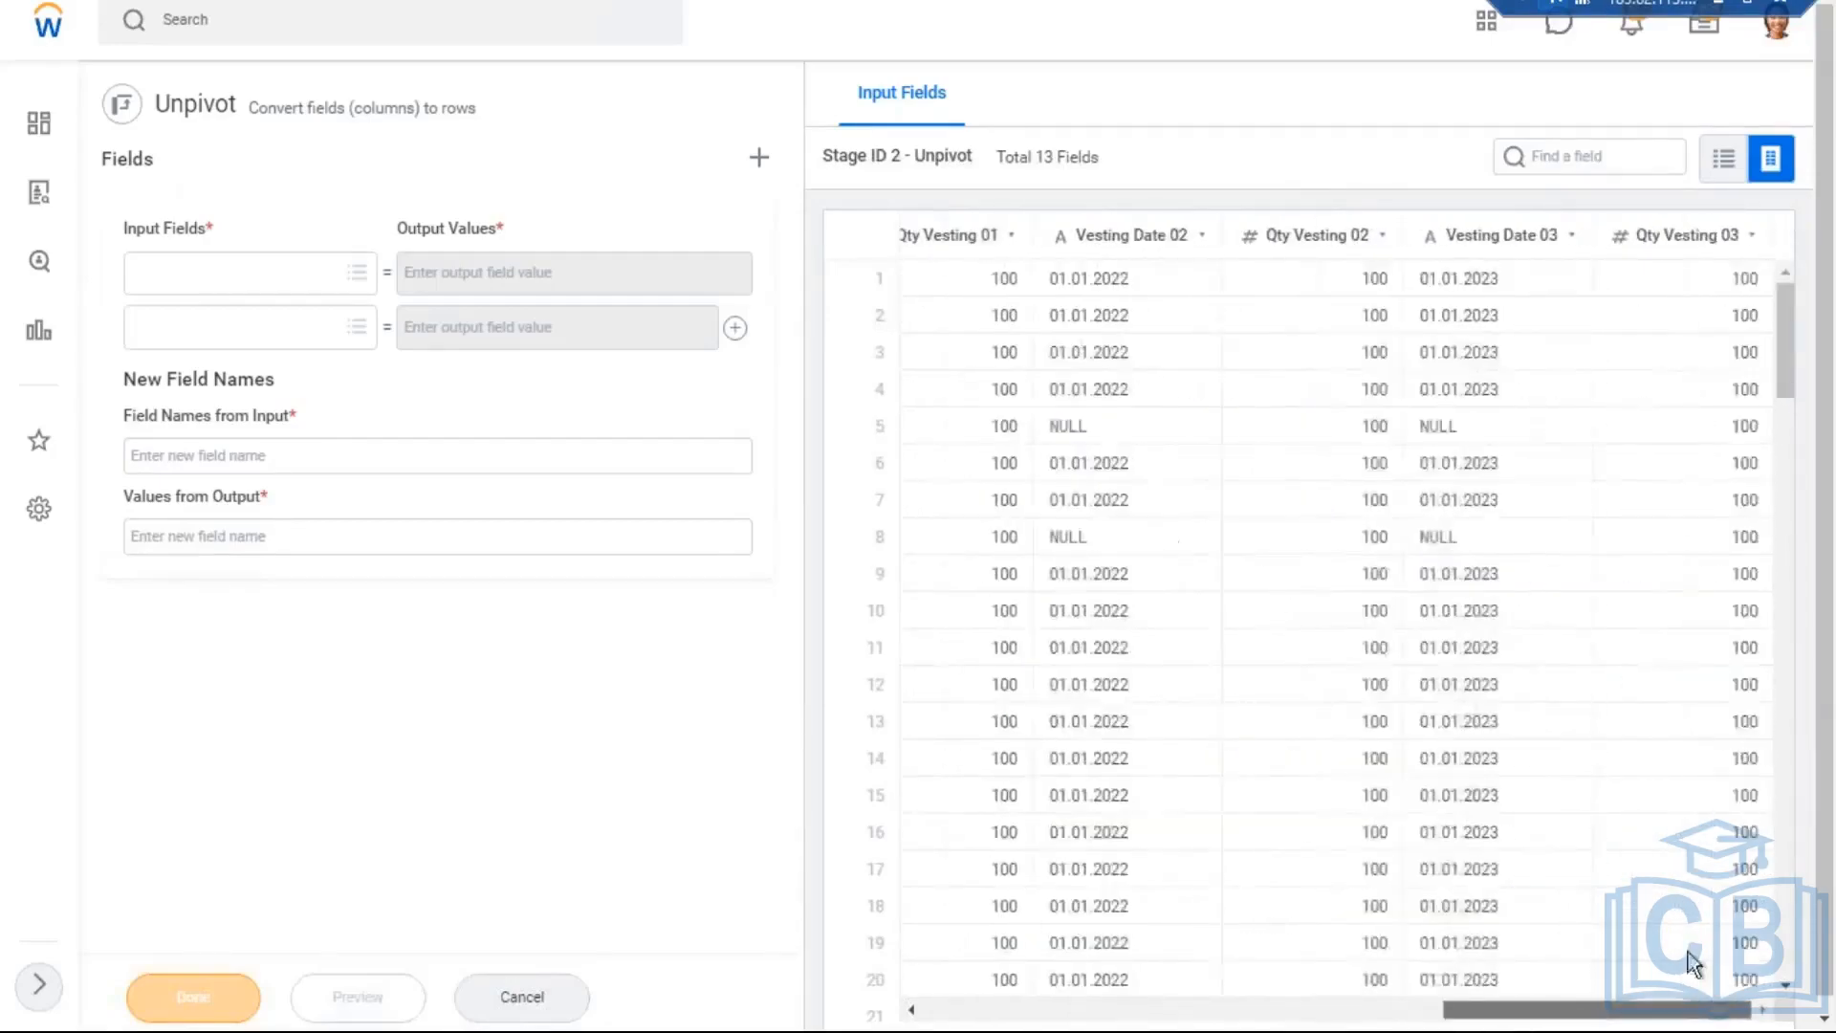
# Step: Set the first two unpivot input fields to Vesting Date 01 and Vesting Date 02
pyautogui.click(192, 273)
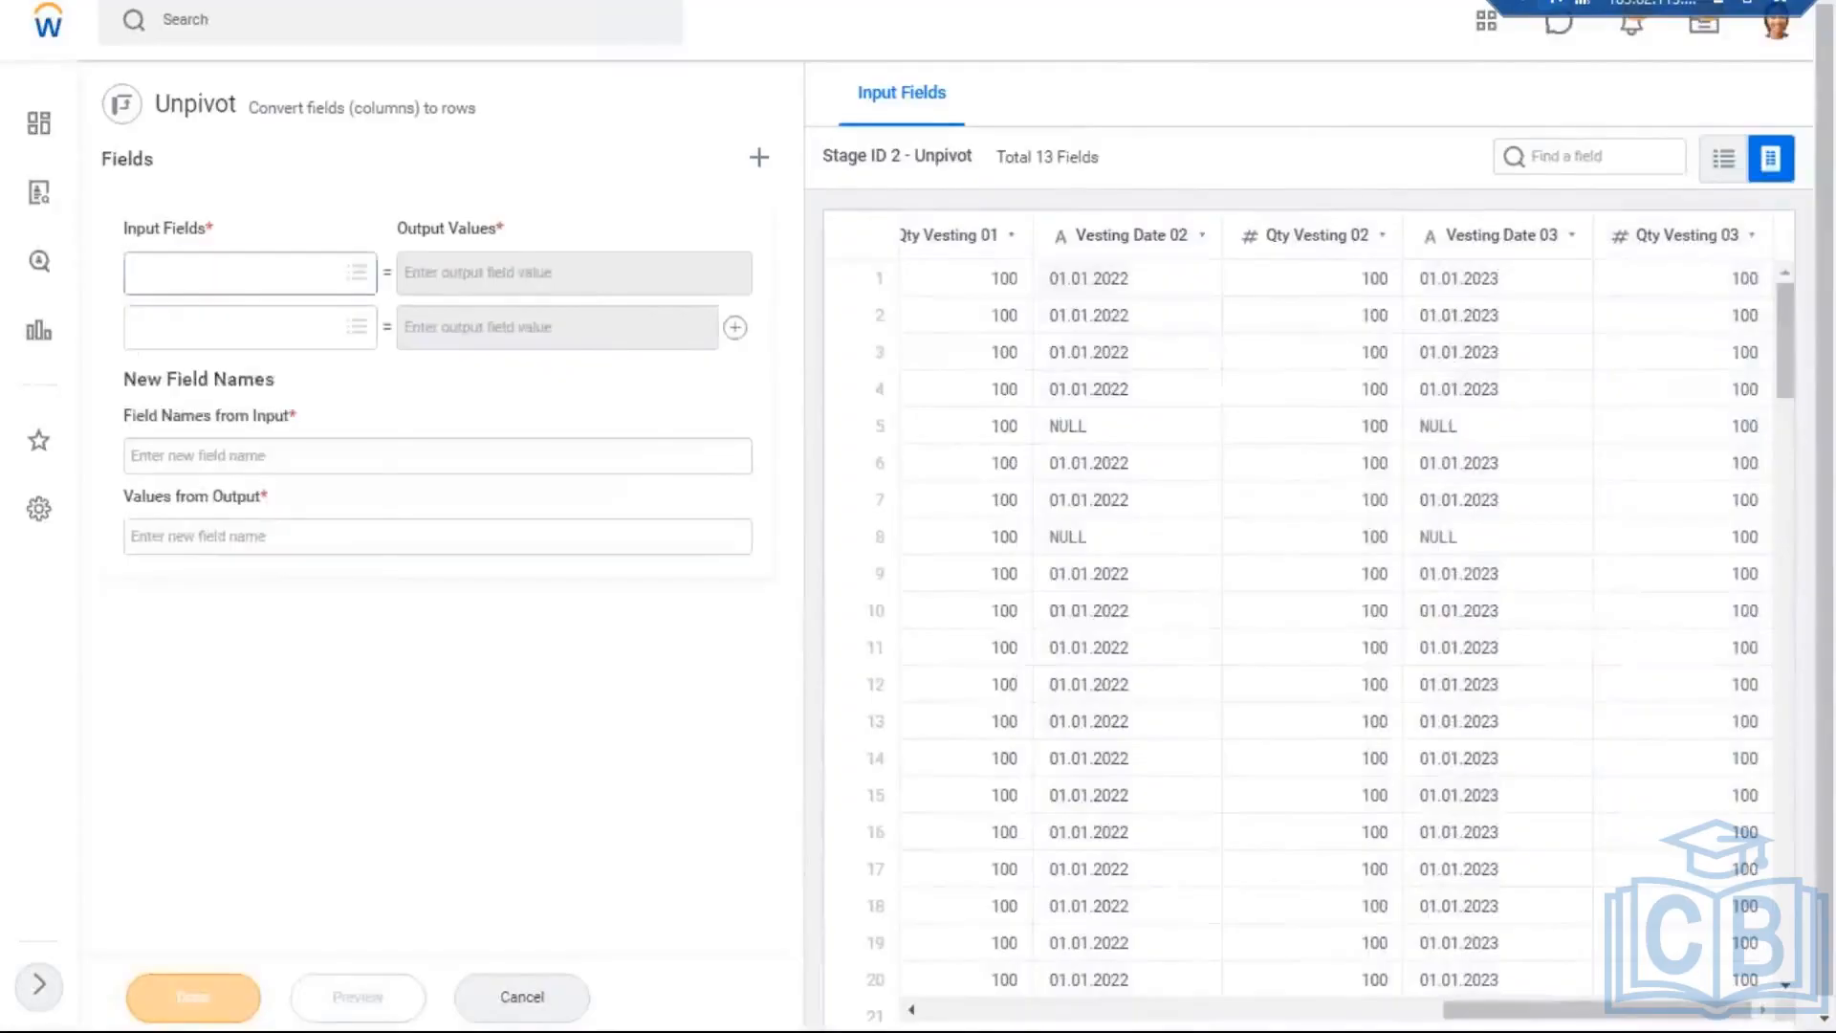
pyautogui.write('vest')
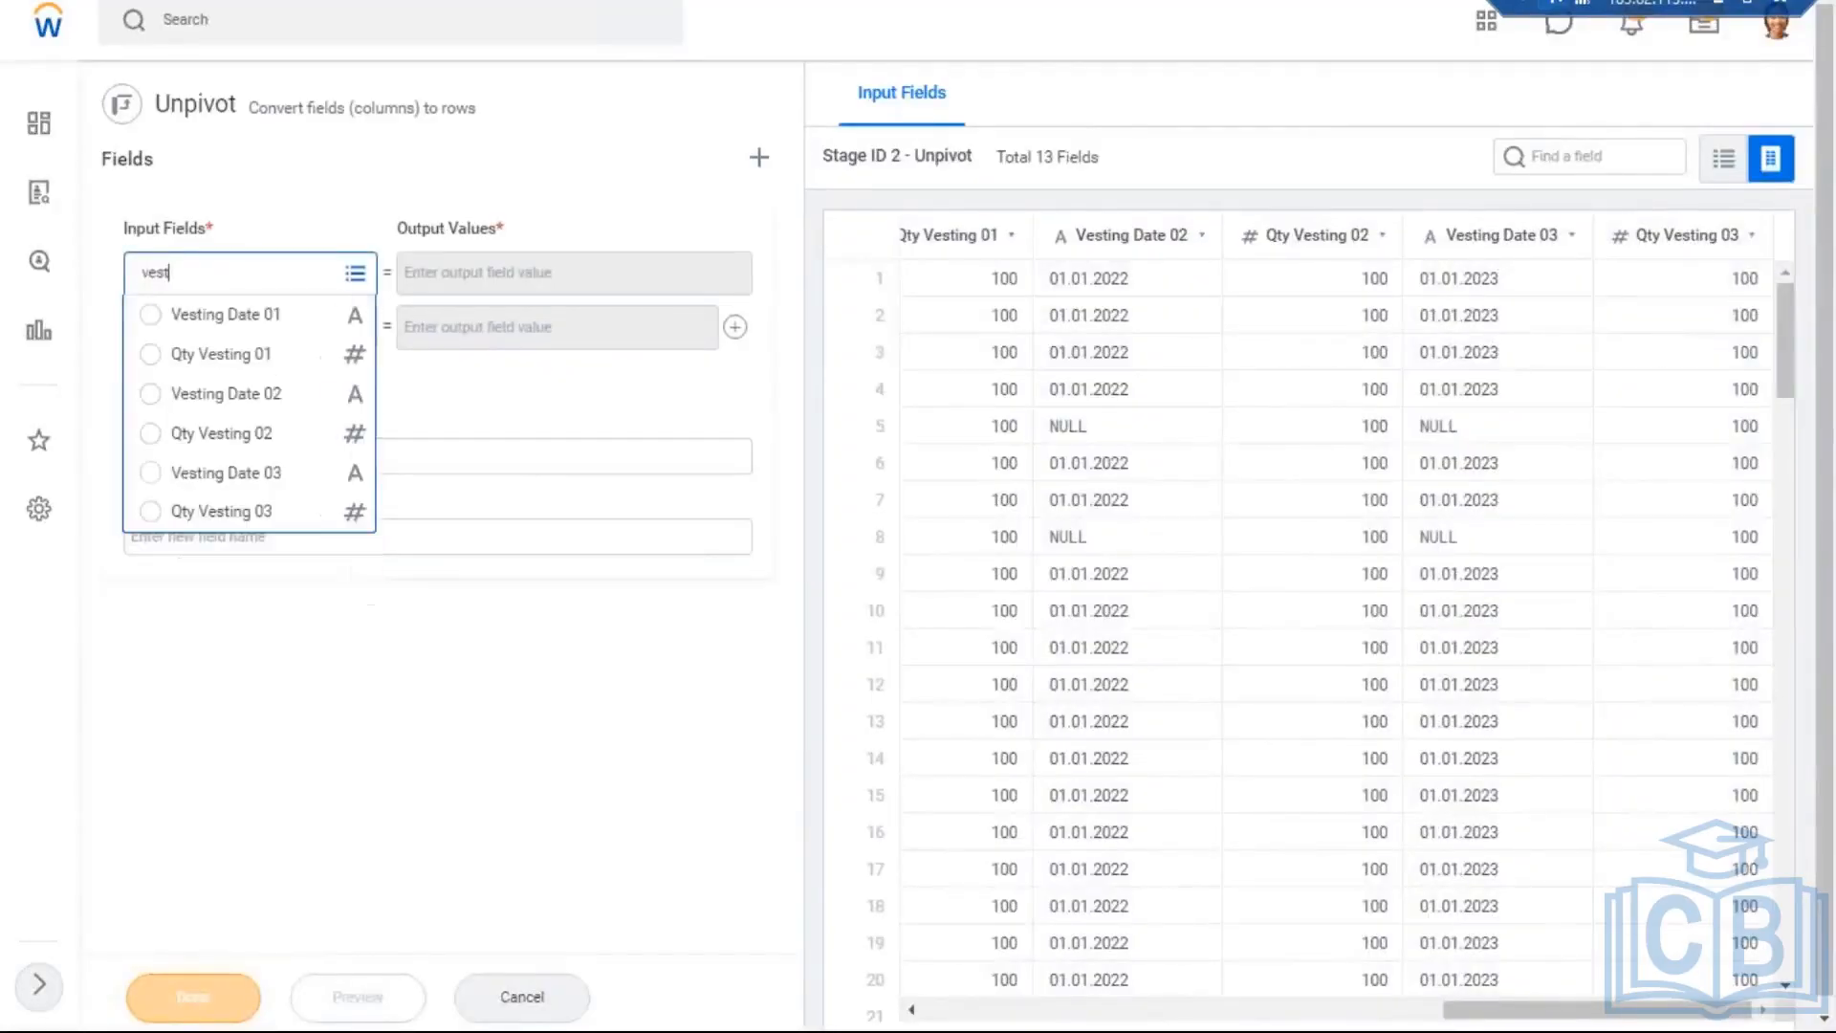
pyautogui.click(211, 316)
pyautogui.click(213, 339)
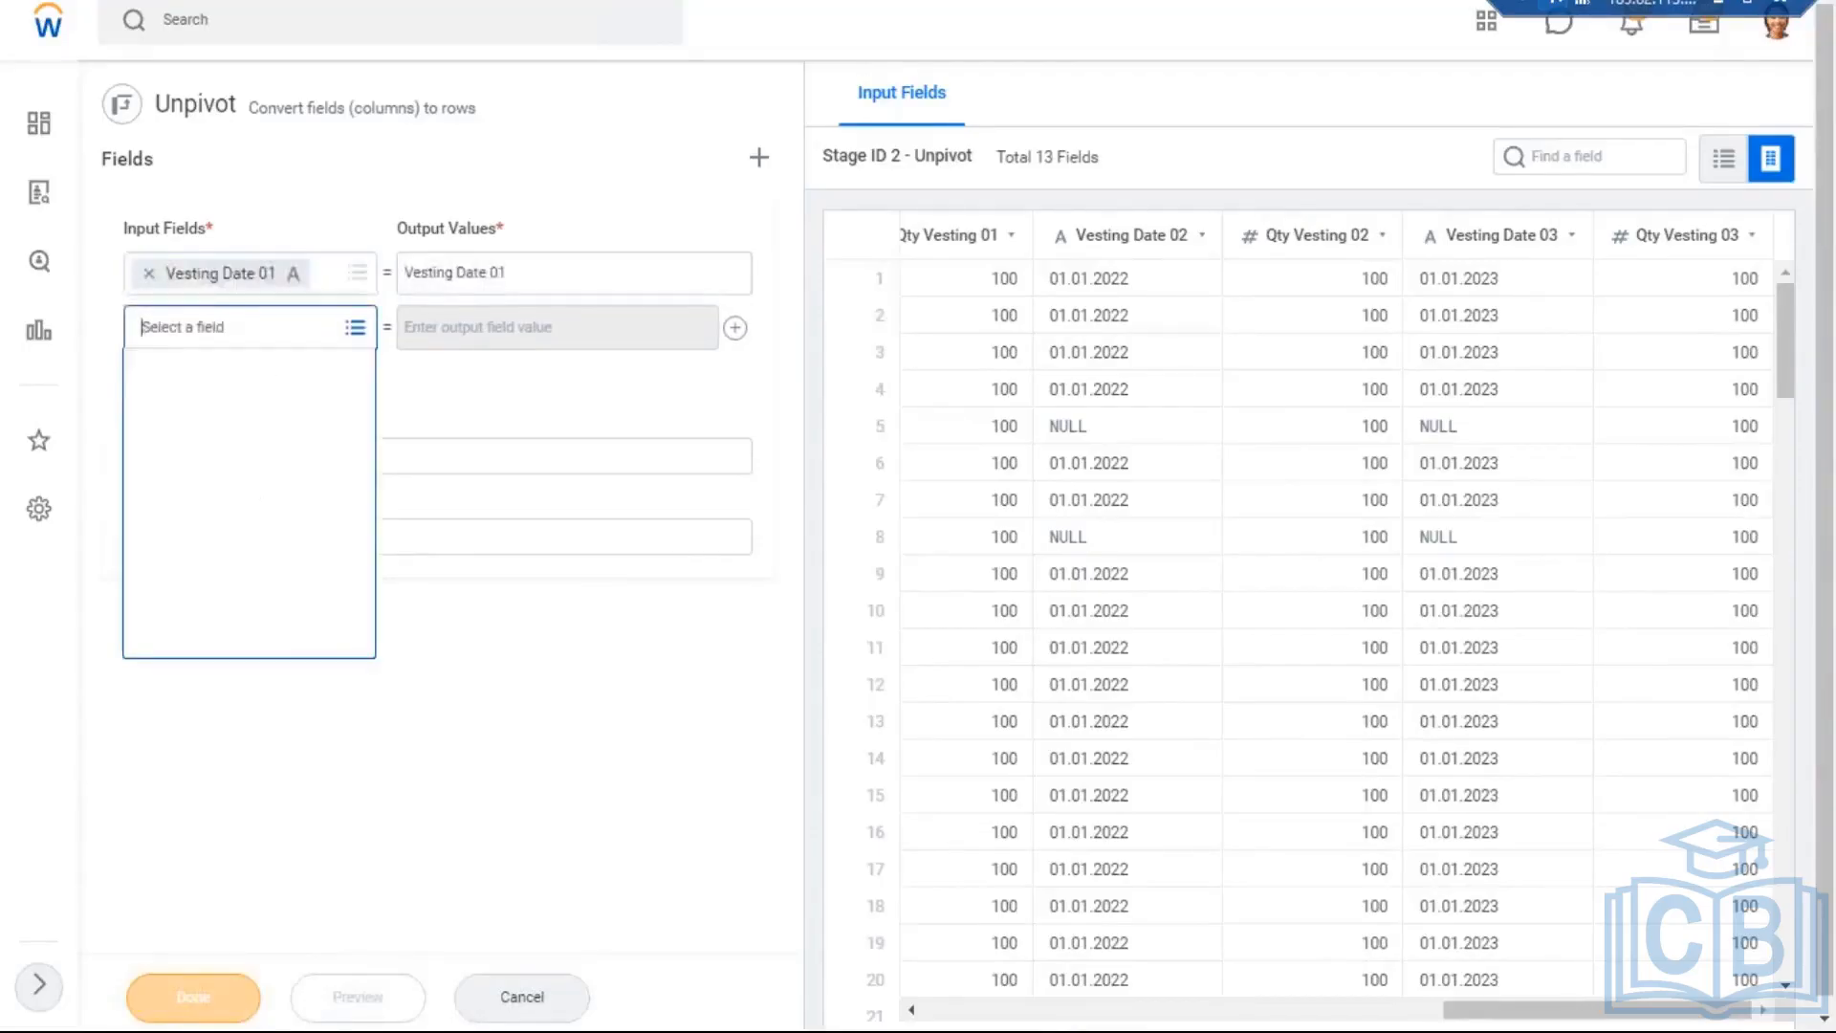
pyautogui.scroll(-2, 348, 542)
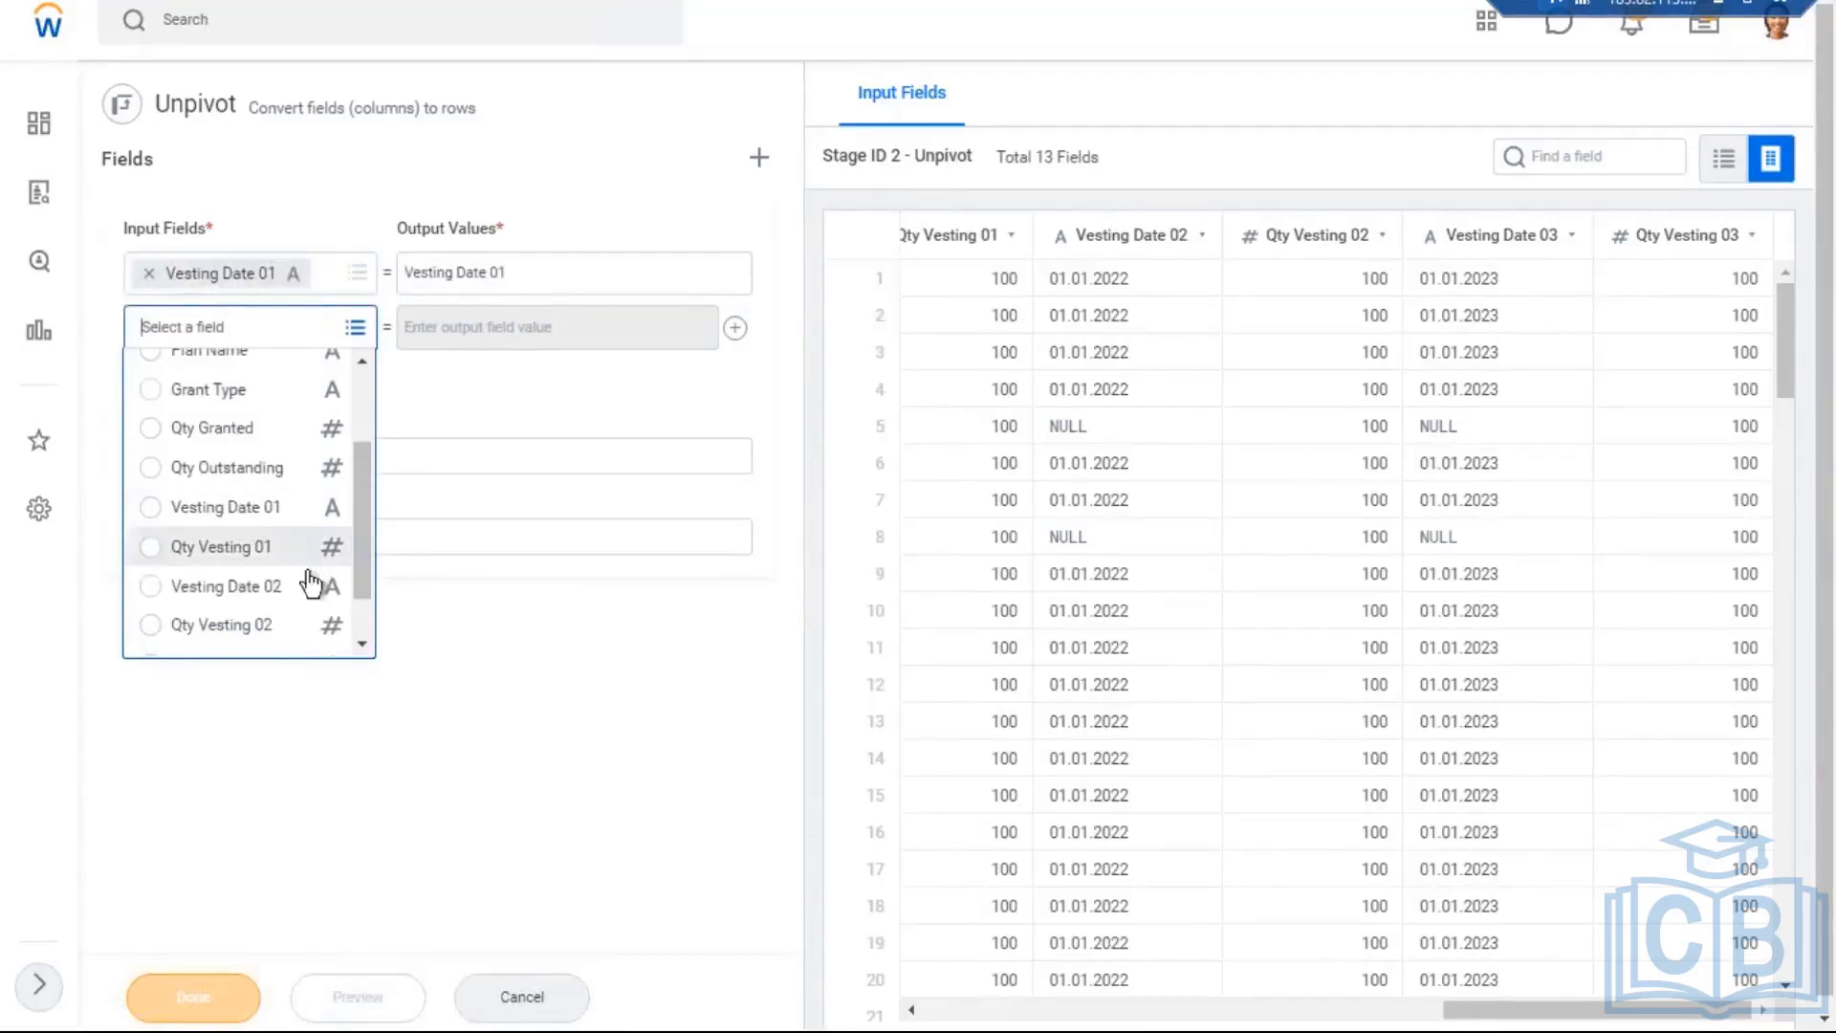
pyautogui.click(251, 588)
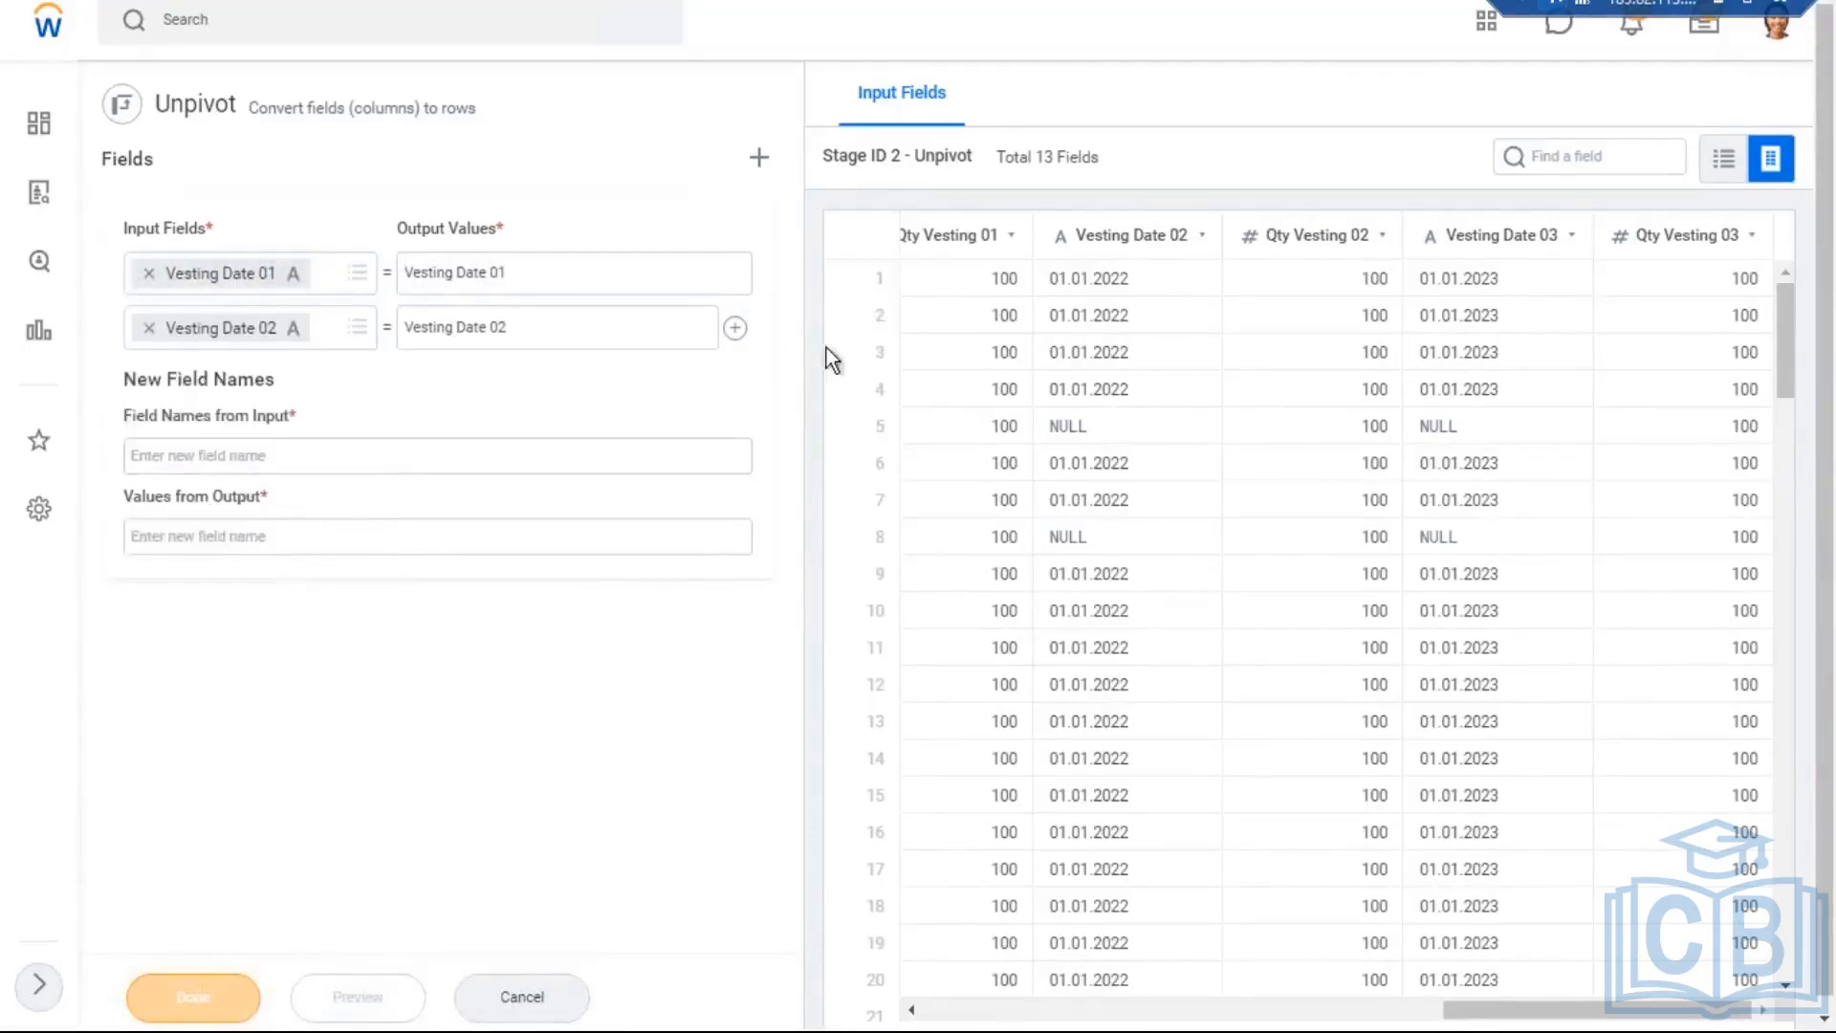
# Step: Add a third input field to the vesting date unpivot group and set it to Vesting Date 03
pyautogui.click(735, 328)
pyautogui.click(270, 382)
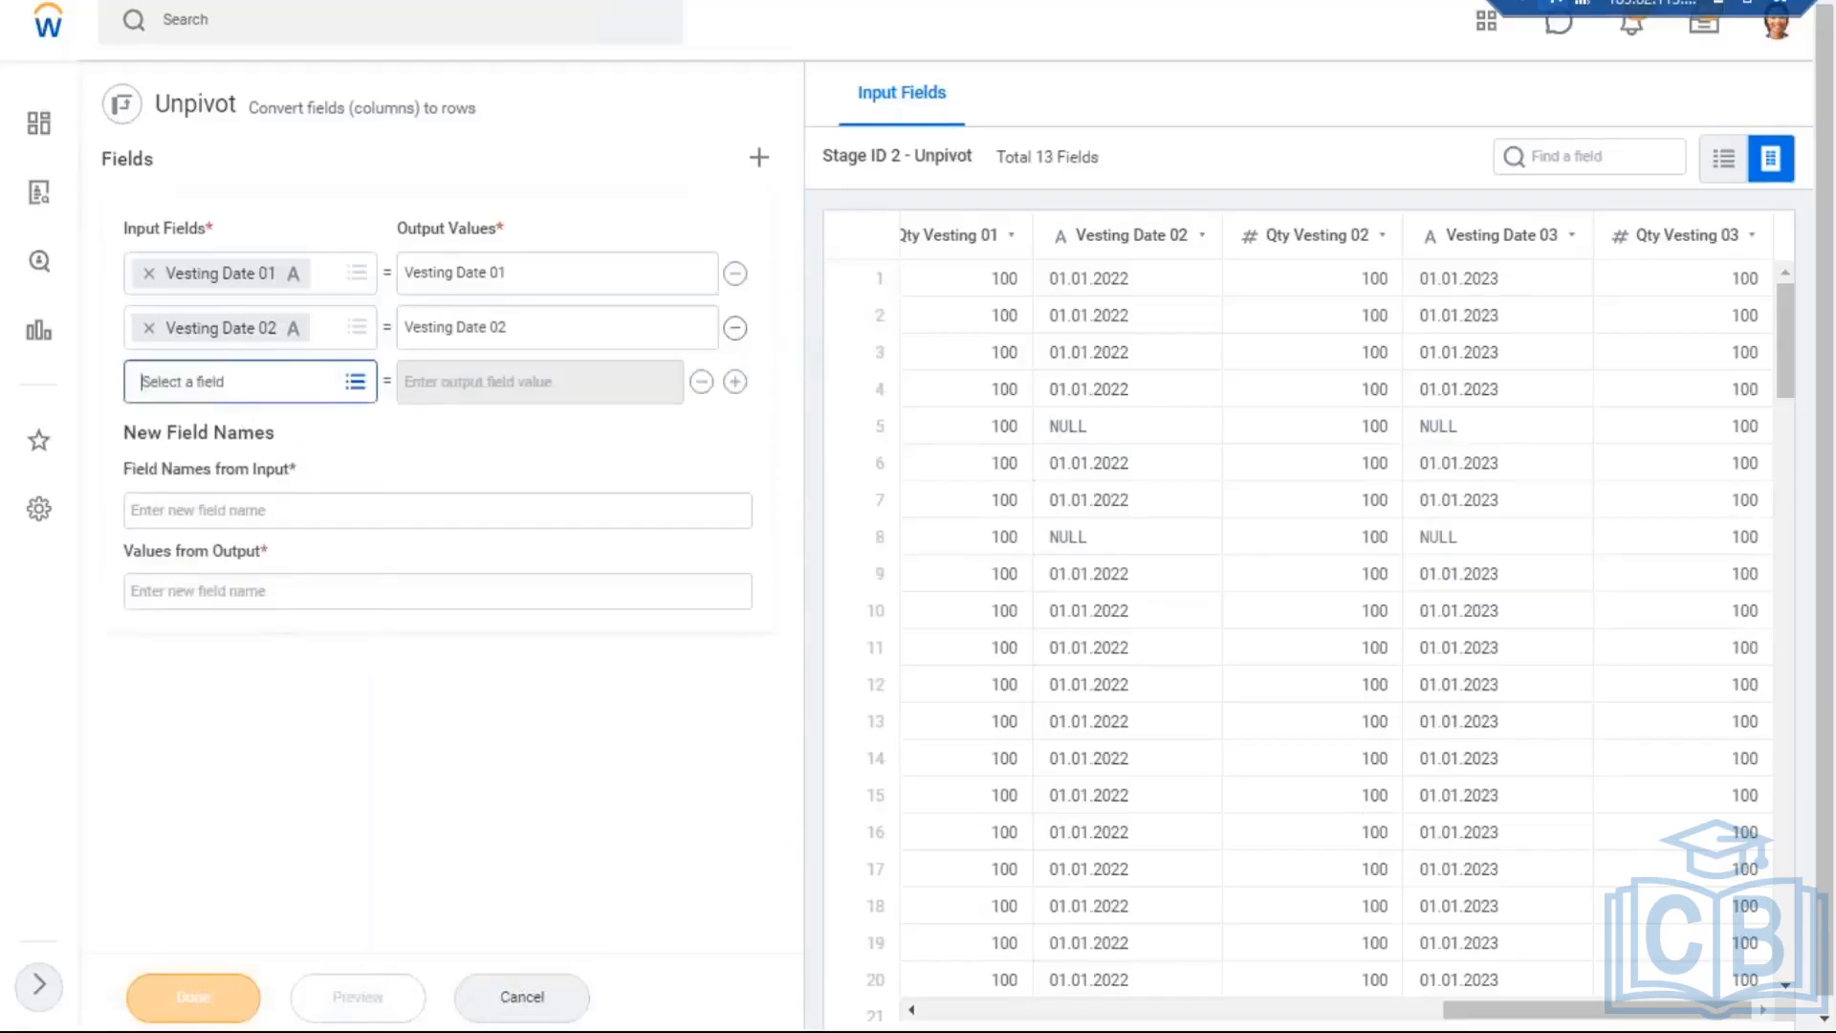
pyautogui.scroll(-3, 278, 586)
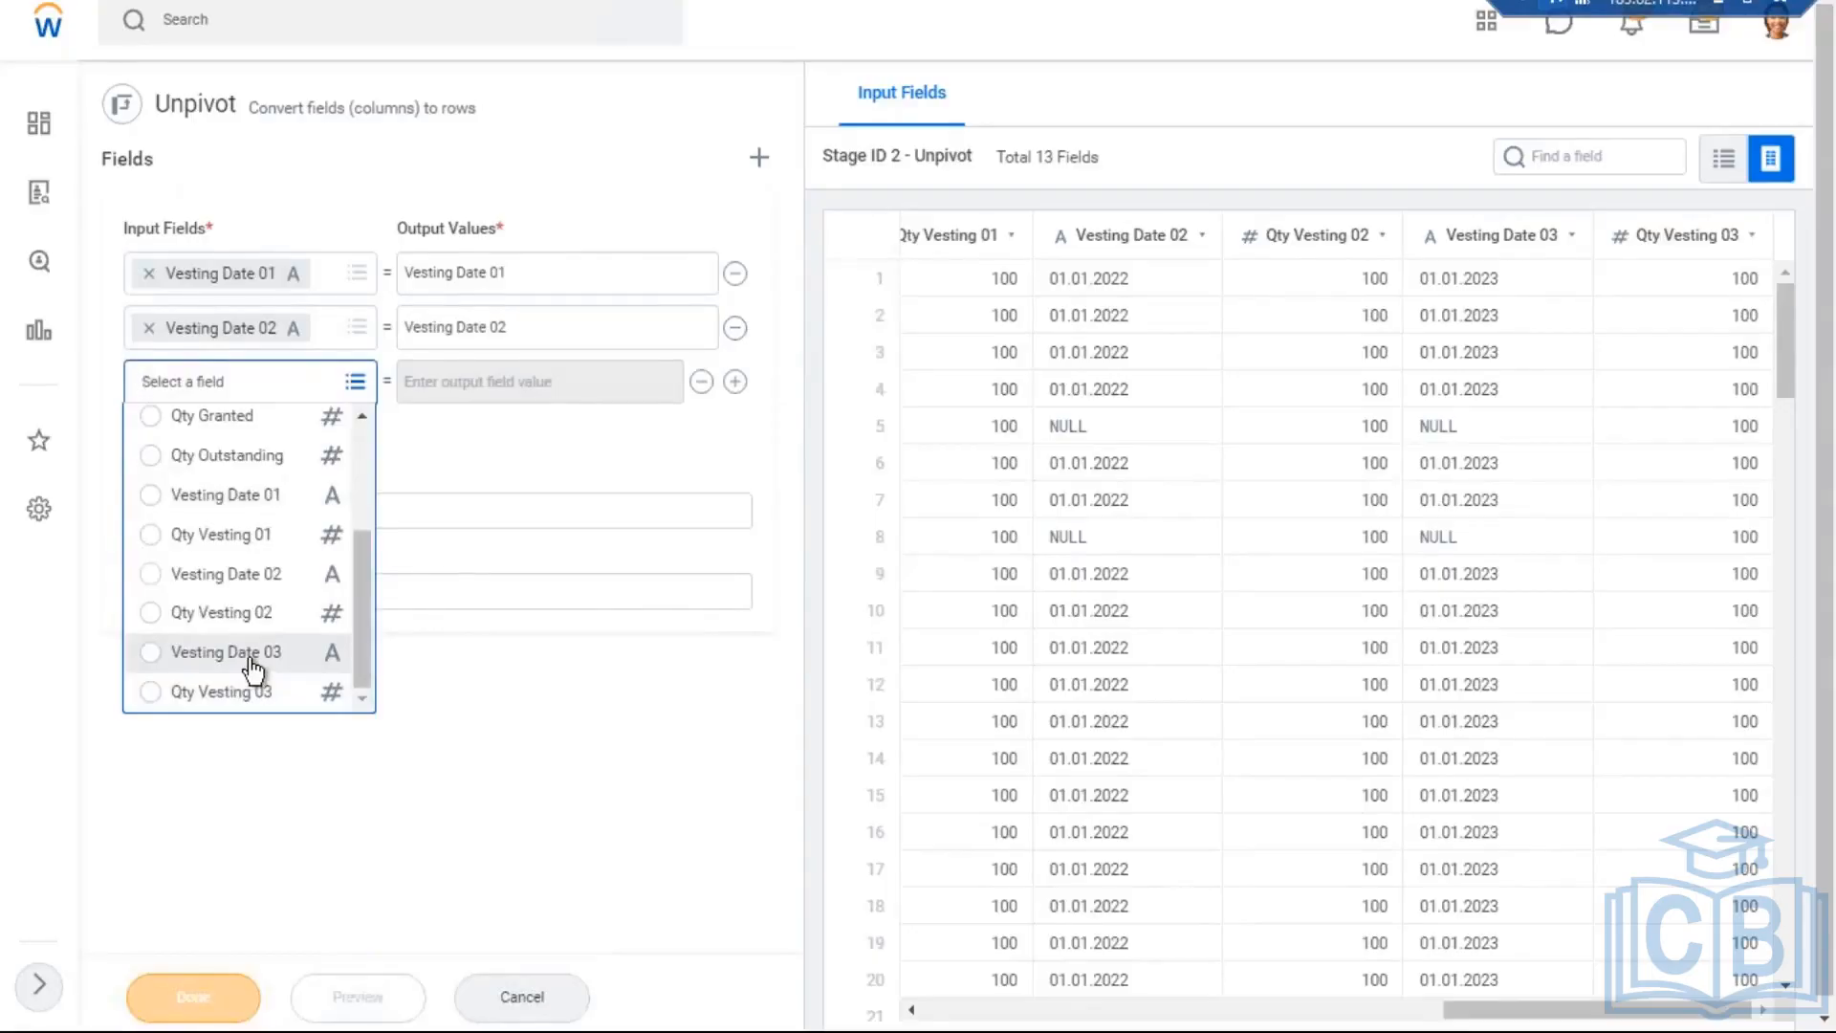
pyautogui.click(225, 652)
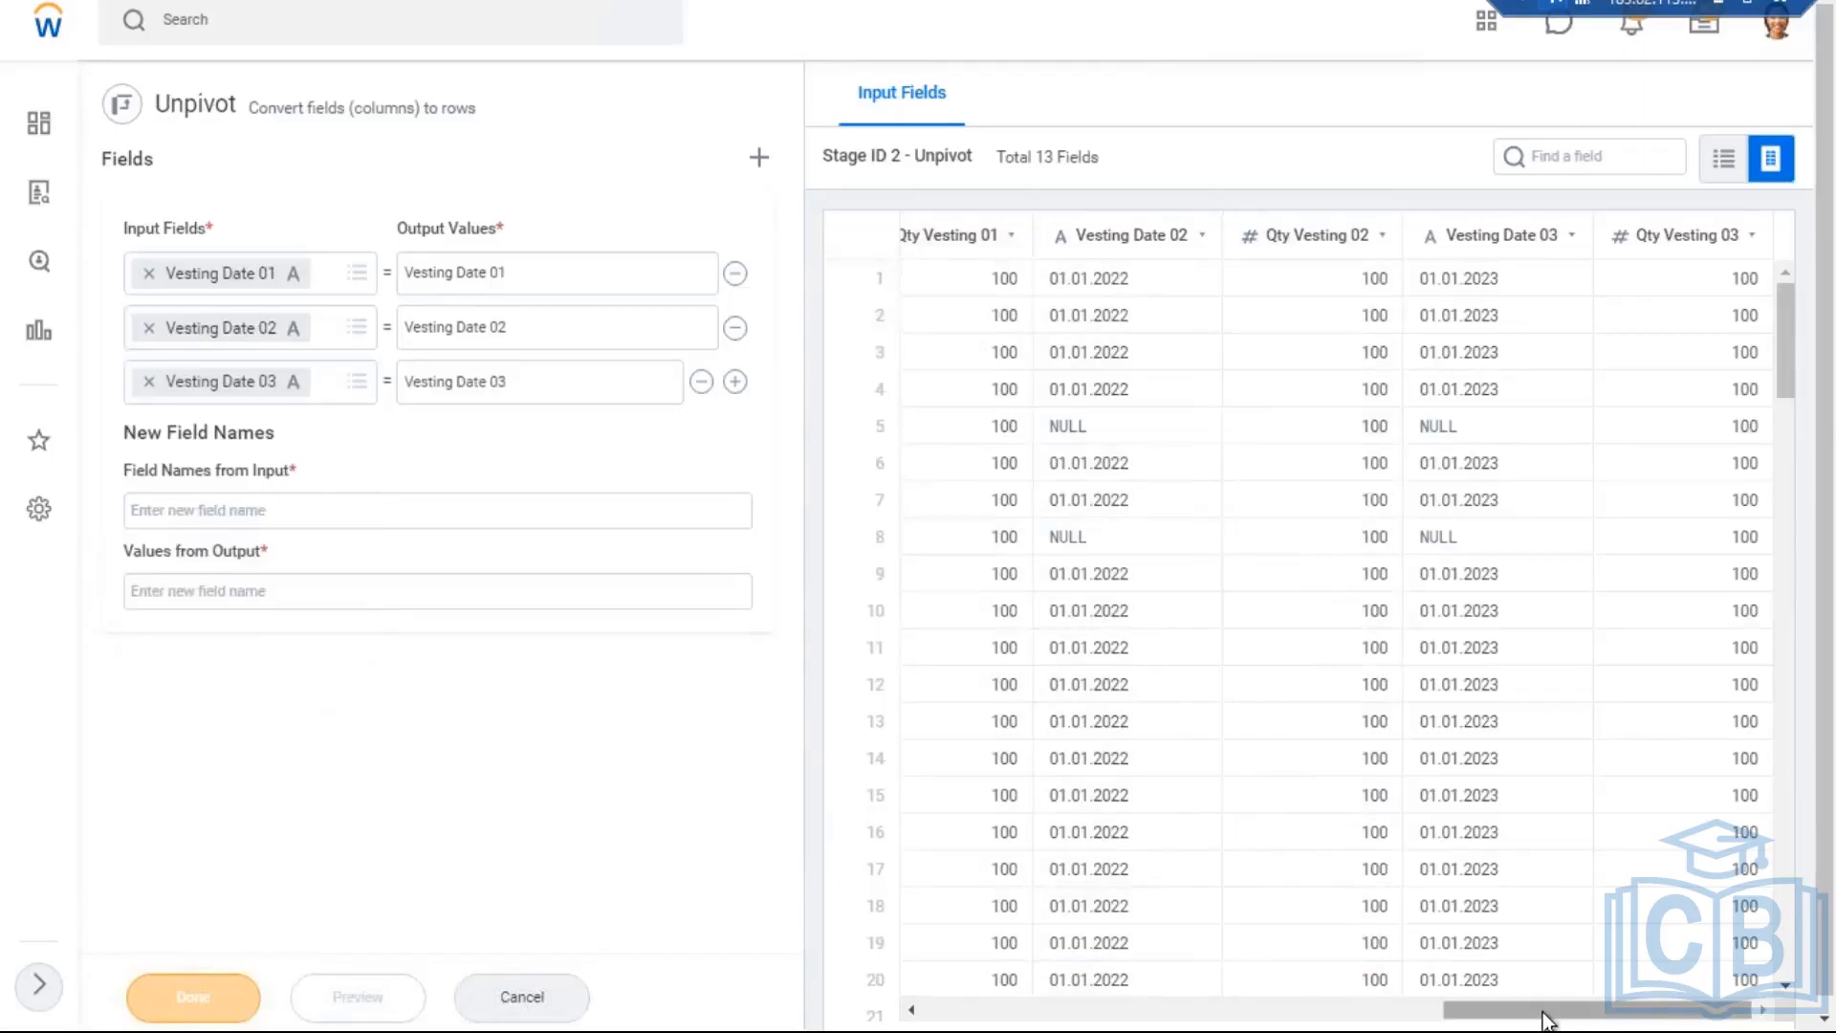
# Step: Name the new fields of the vesting date group Vesting Schedule for the input names and Vesting Dates for the output values
pyautogui.moveTo(1546, 1019); pyautogui.dragTo(1505, 1028)
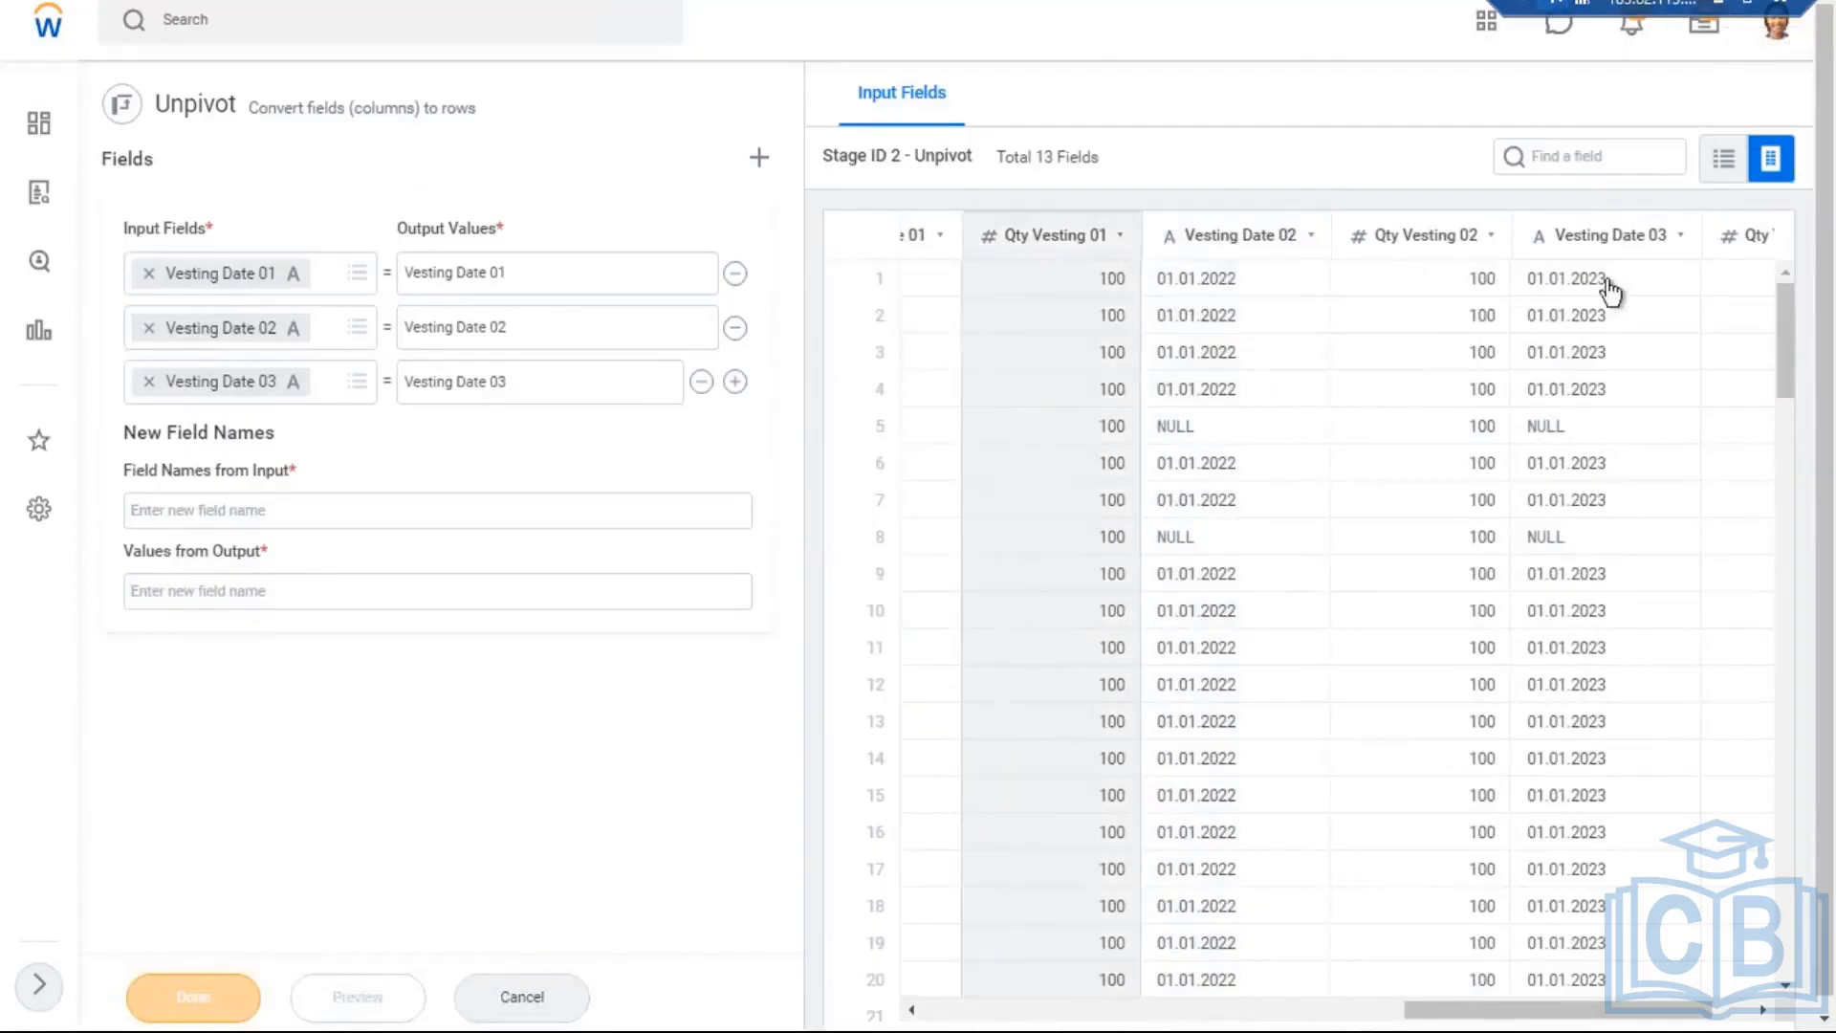
pyautogui.click(246, 508)
pyautogui.write('Vesting')
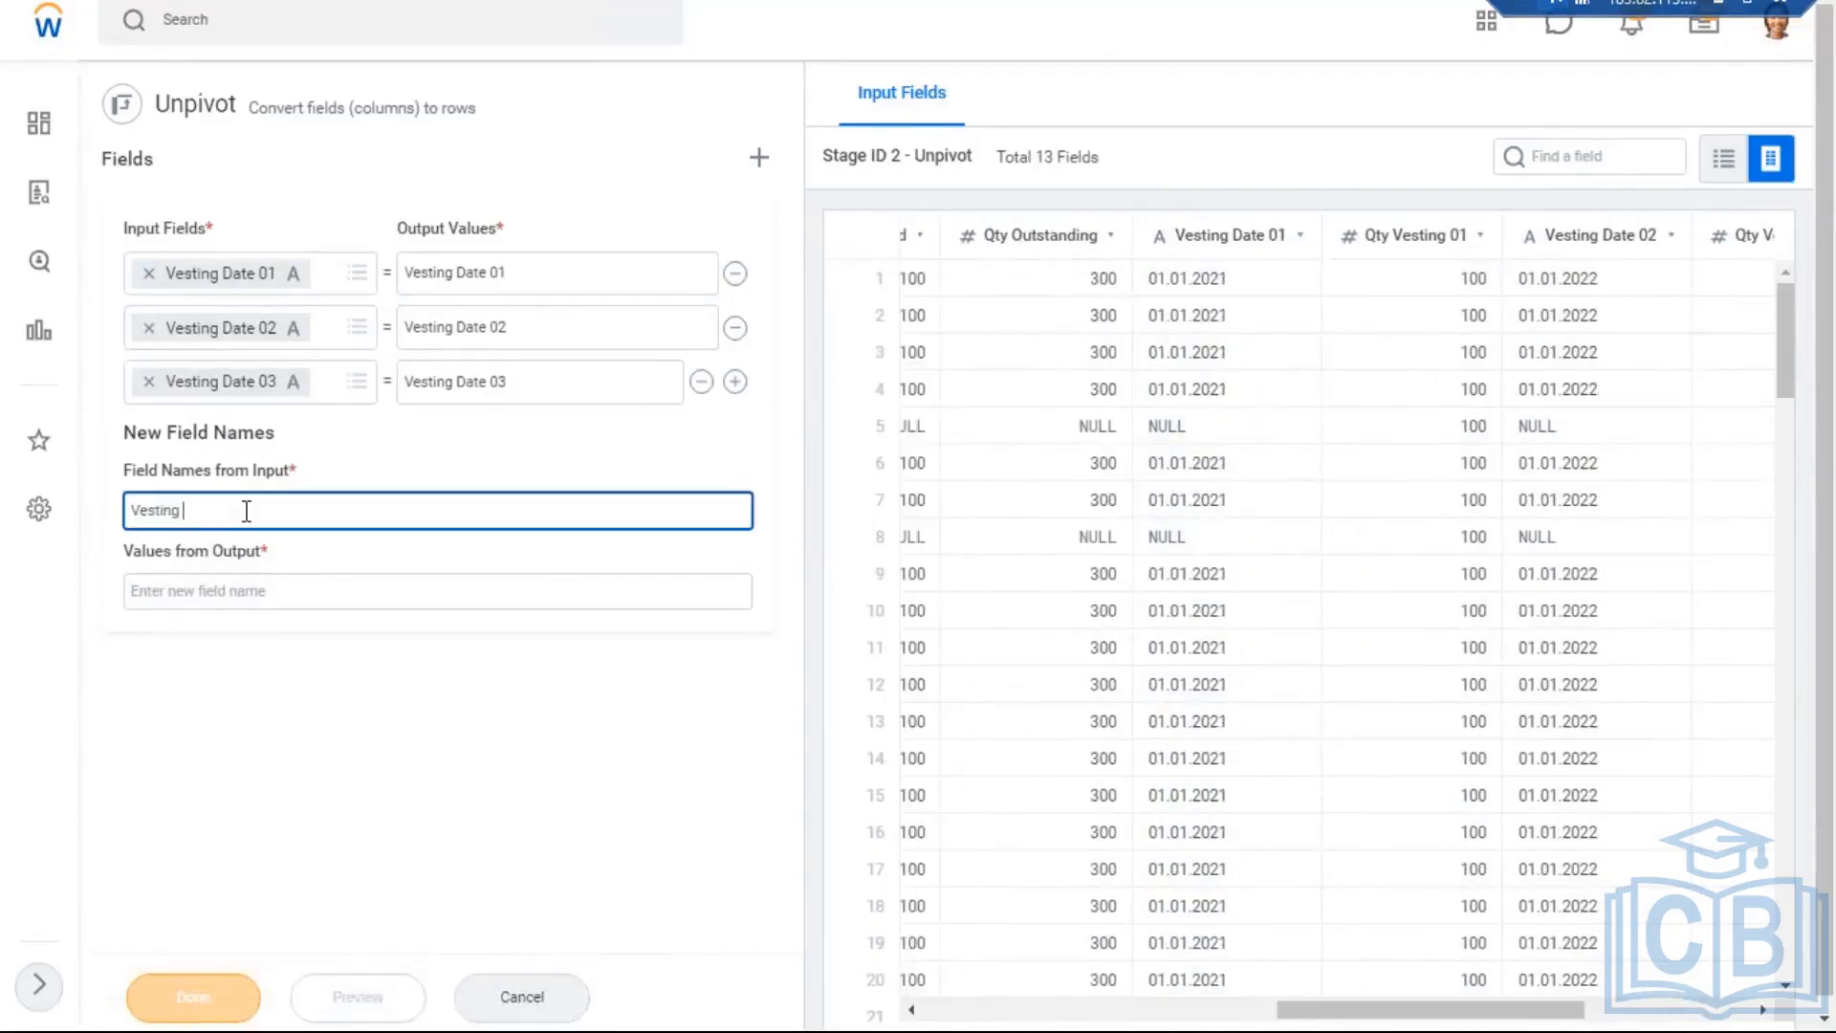
pyautogui.write(' Schedule')
pyautogui.click(227, 590)
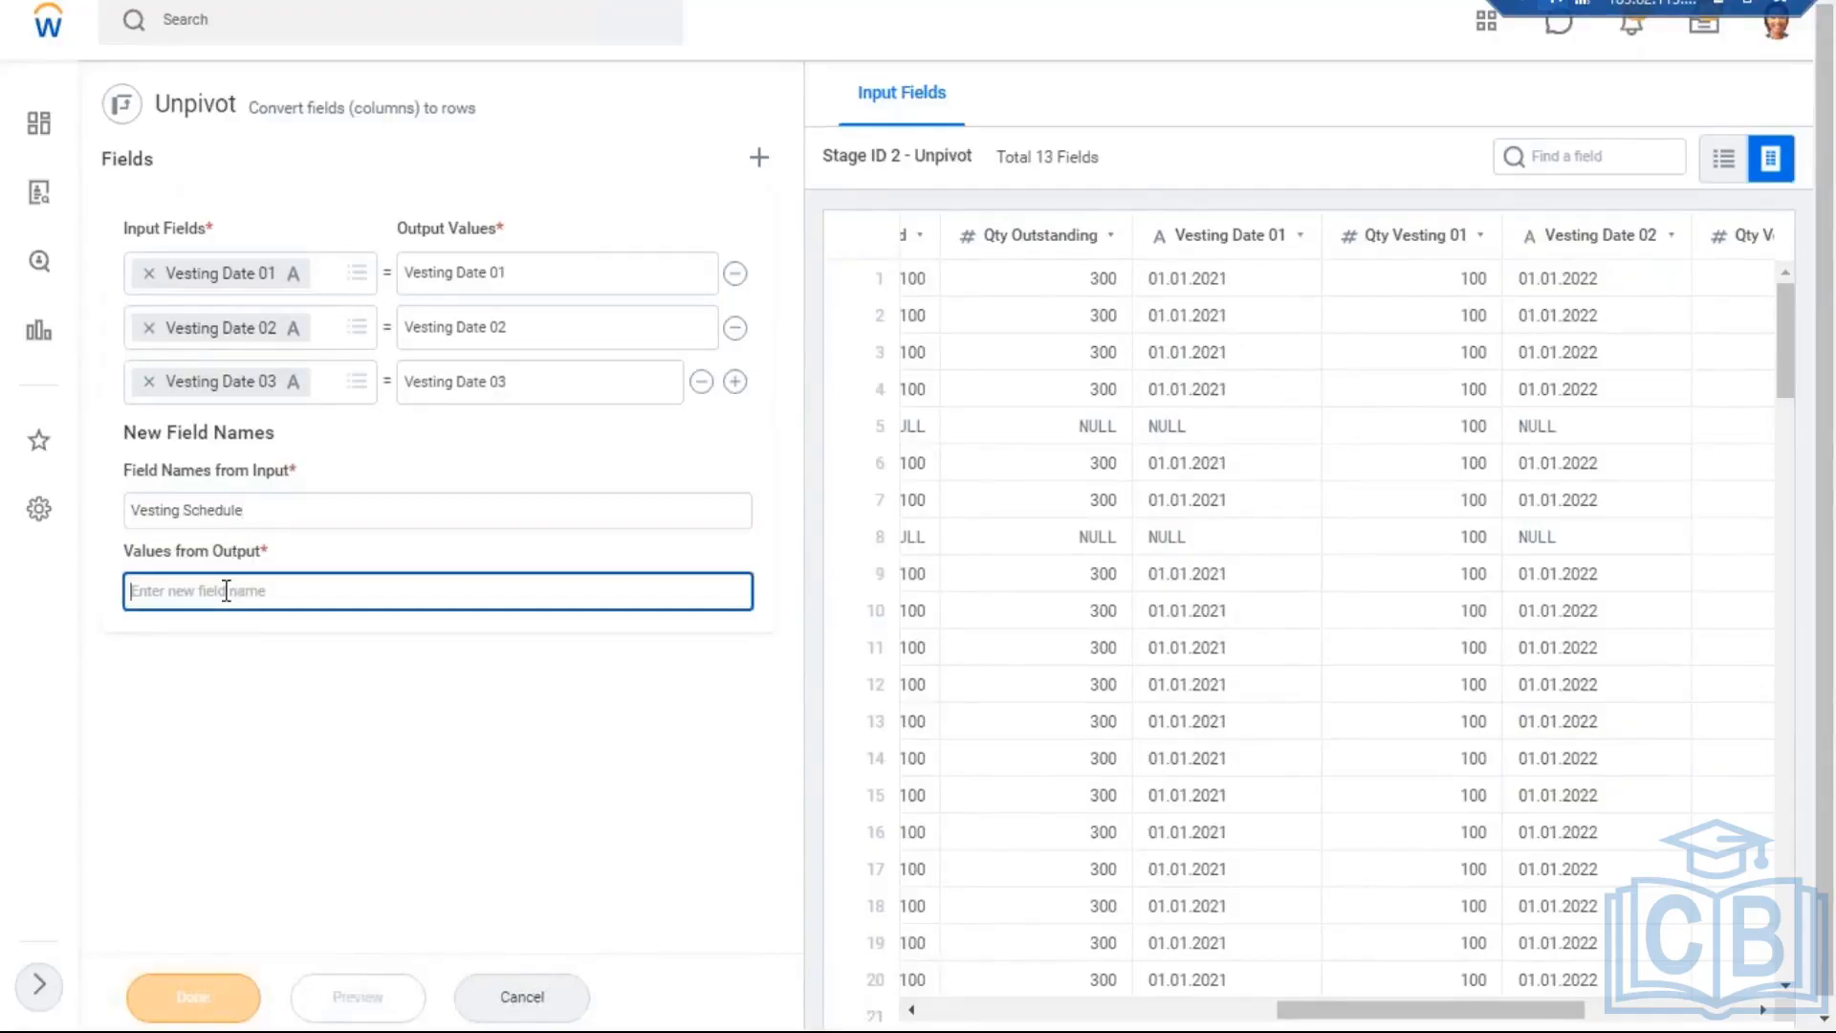
pyautogui.write('Vesting Dates')
pyautogui.click(486, 888)
# Step: Preview the unpivot output and examine the quantity, Vesting Schedule and Vesting Dates columns
pyautogui.scroll(-1, 486, 888)
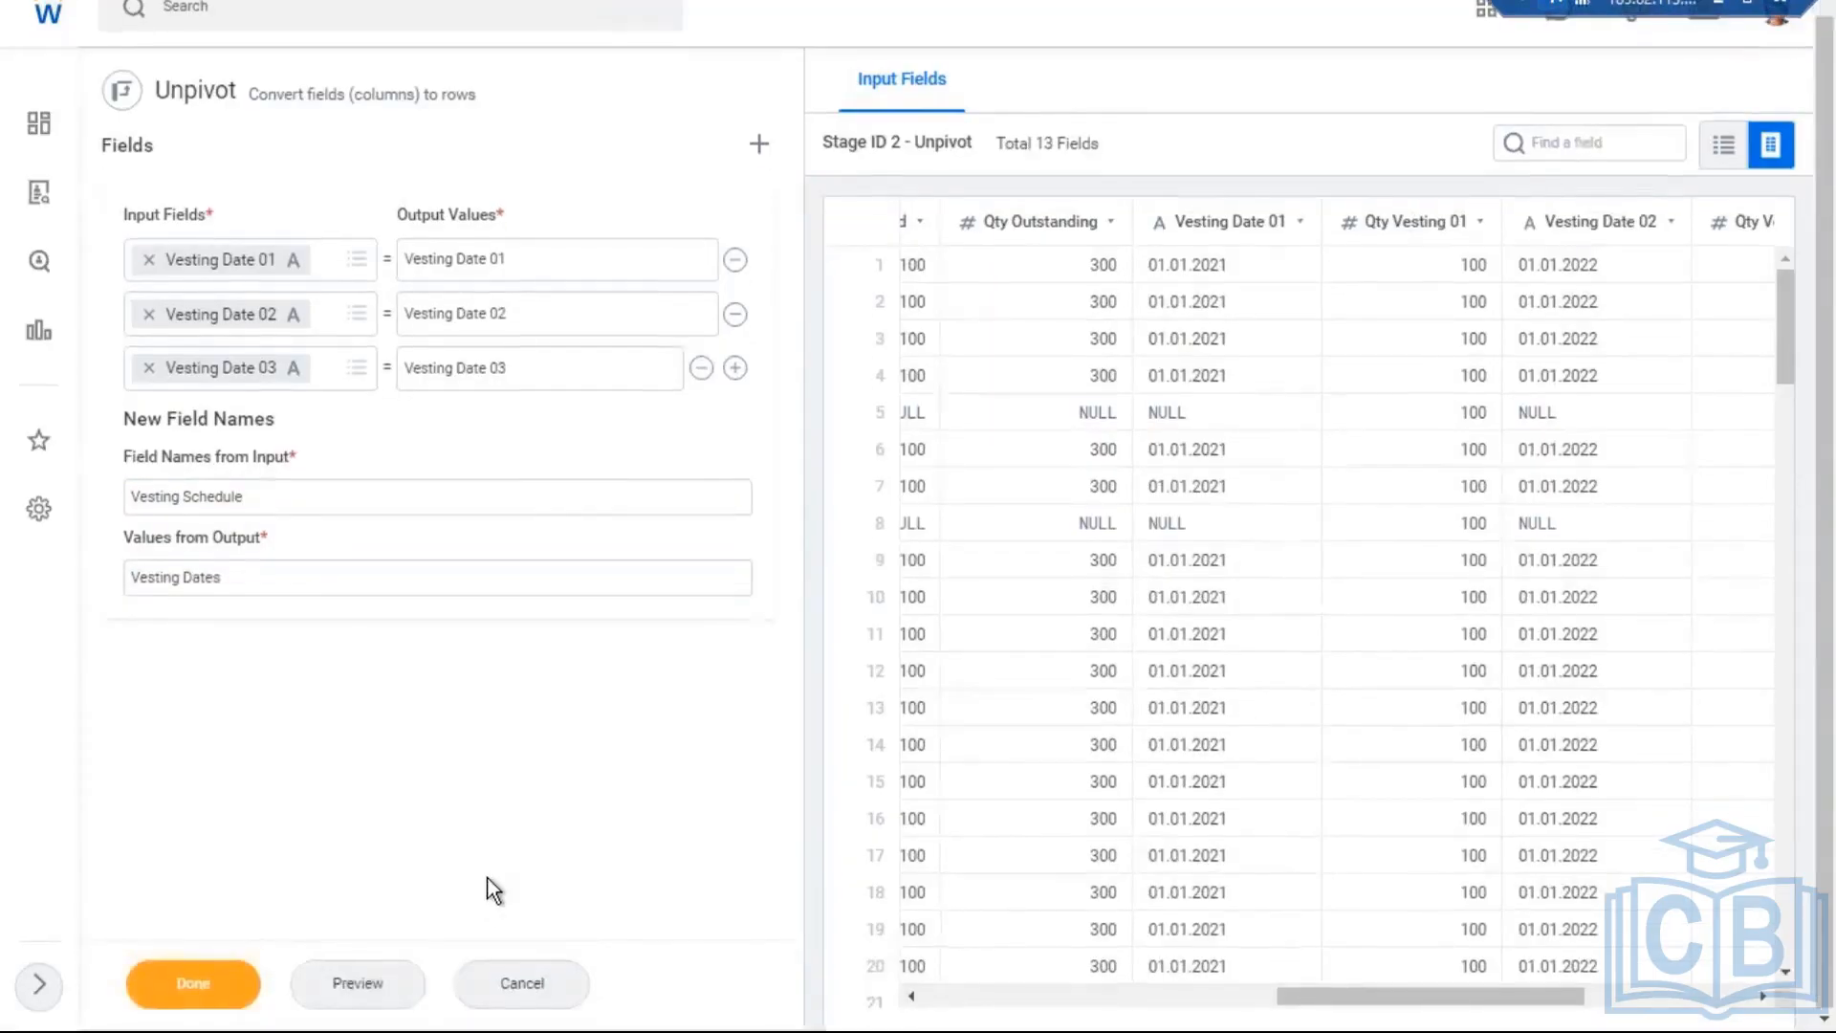
pyautogui.click(359, 980)
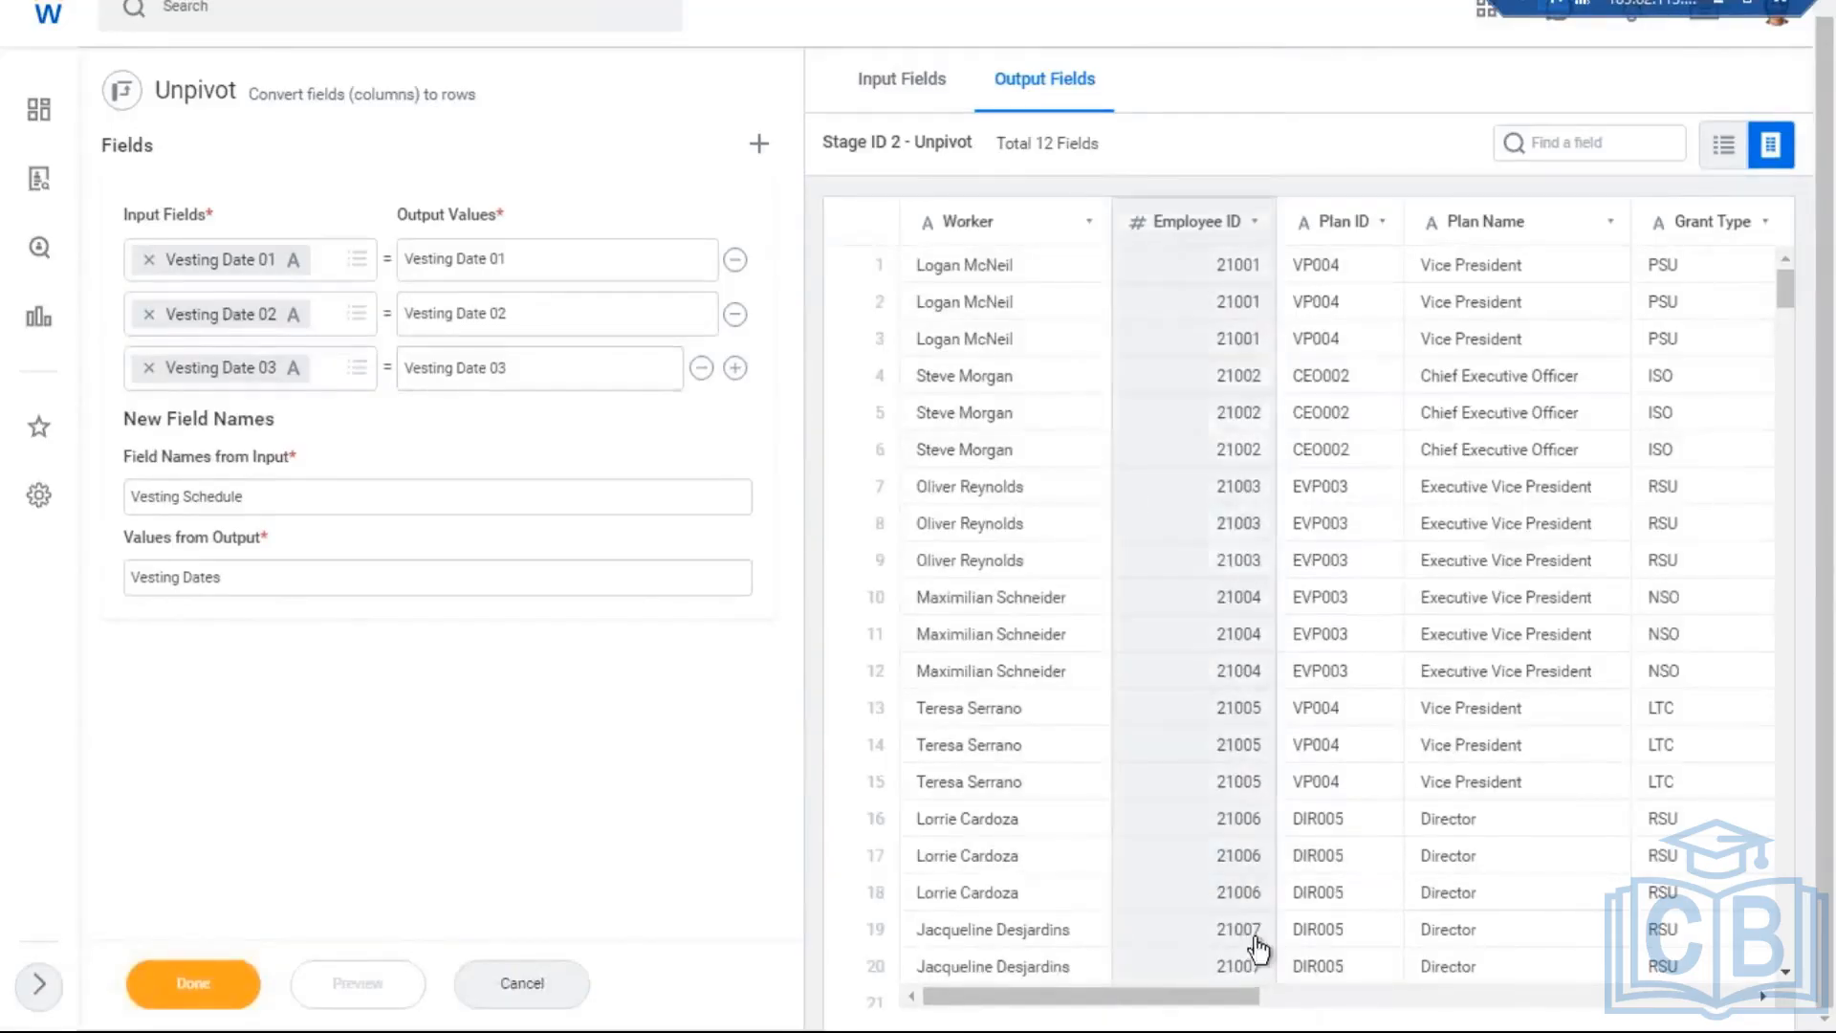
pyautogui.moveTo(1142, 1003); pyautogui.dragTo(1746, 1012)
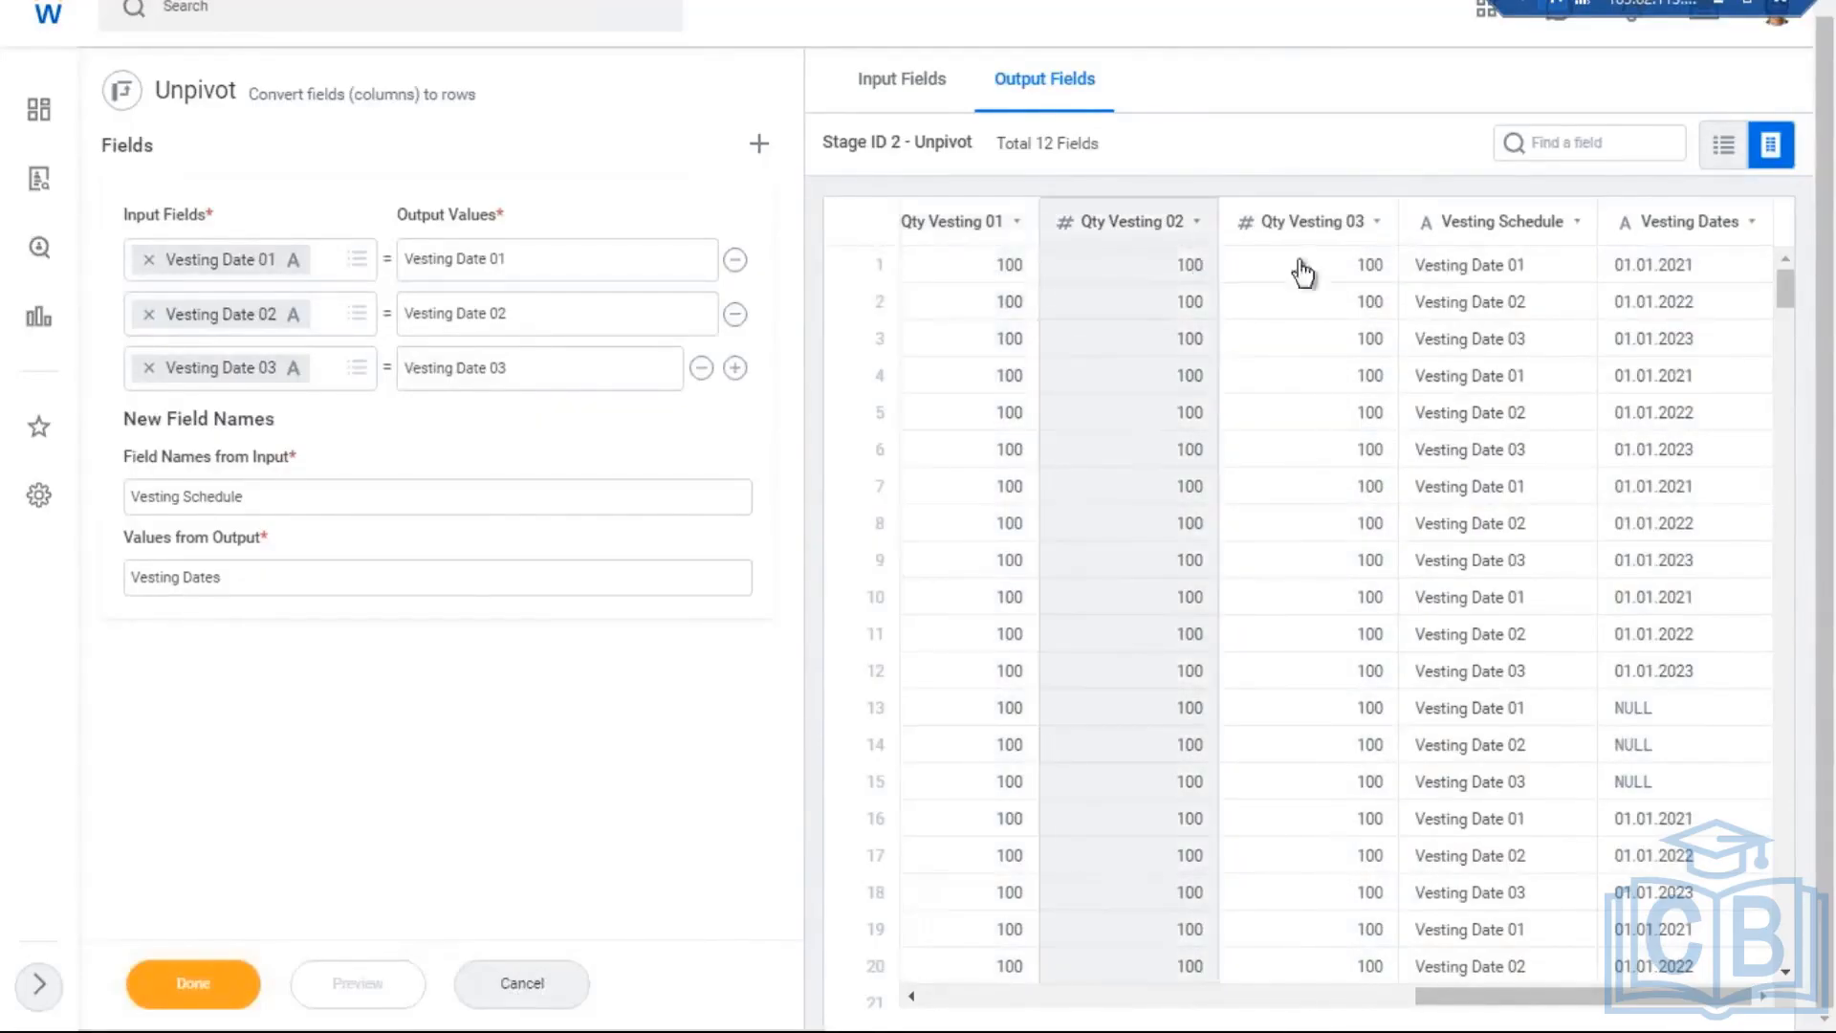
# Step: Add a second unpivot field group with Qty Vesting 01 and Qty Vesting 02 as its first two input fields
pyautogui.click(760, 146)
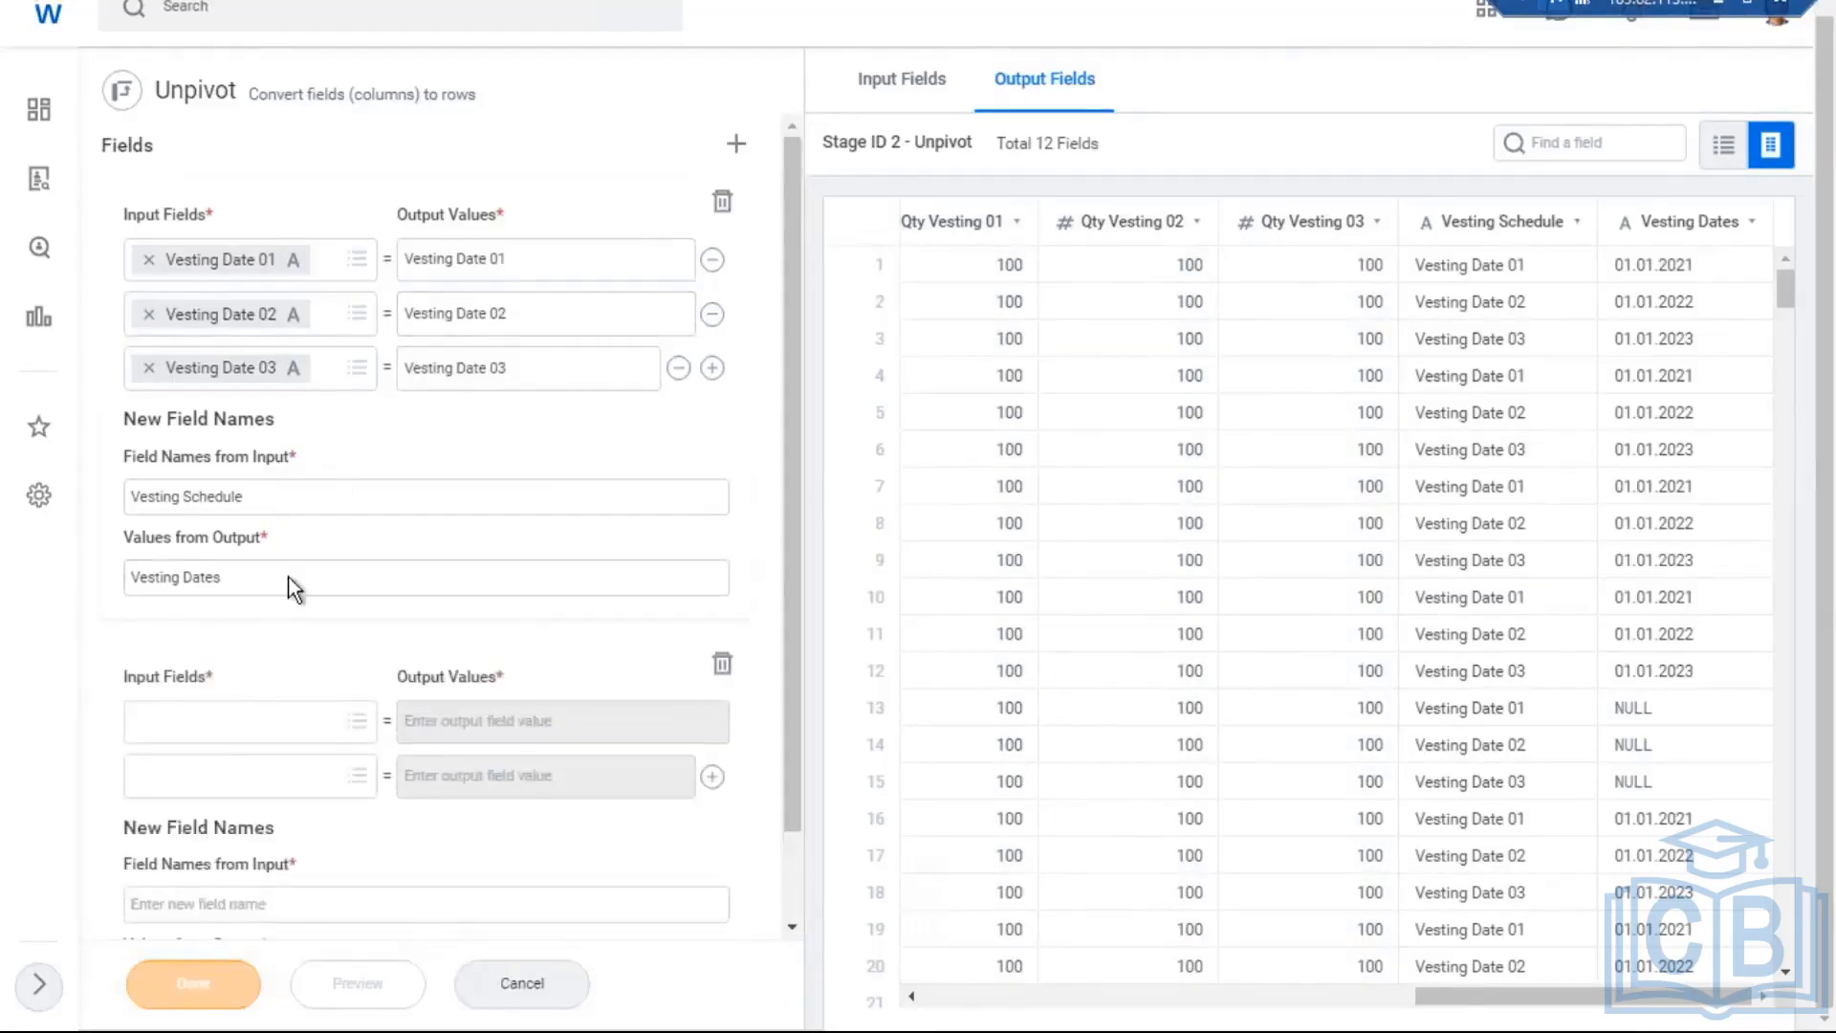
pyautogui.scroll(-1, 288, 577)
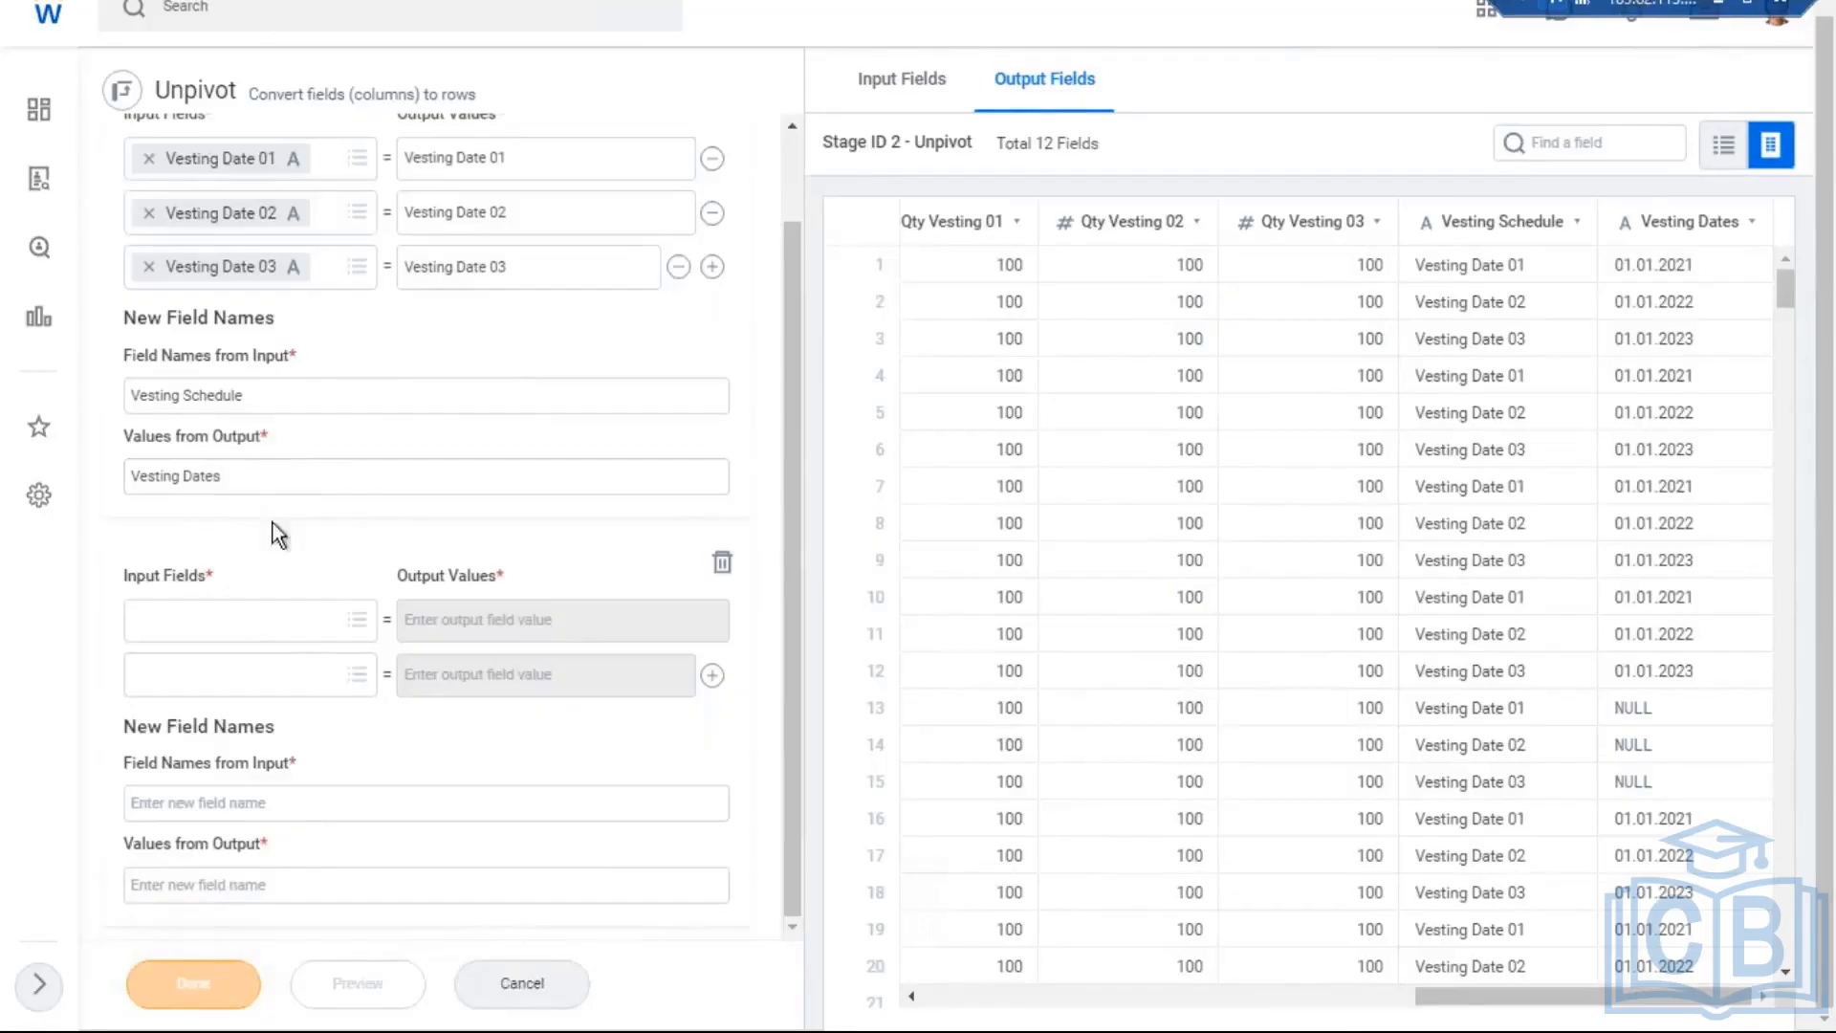
pyautogui.click(246, 622)
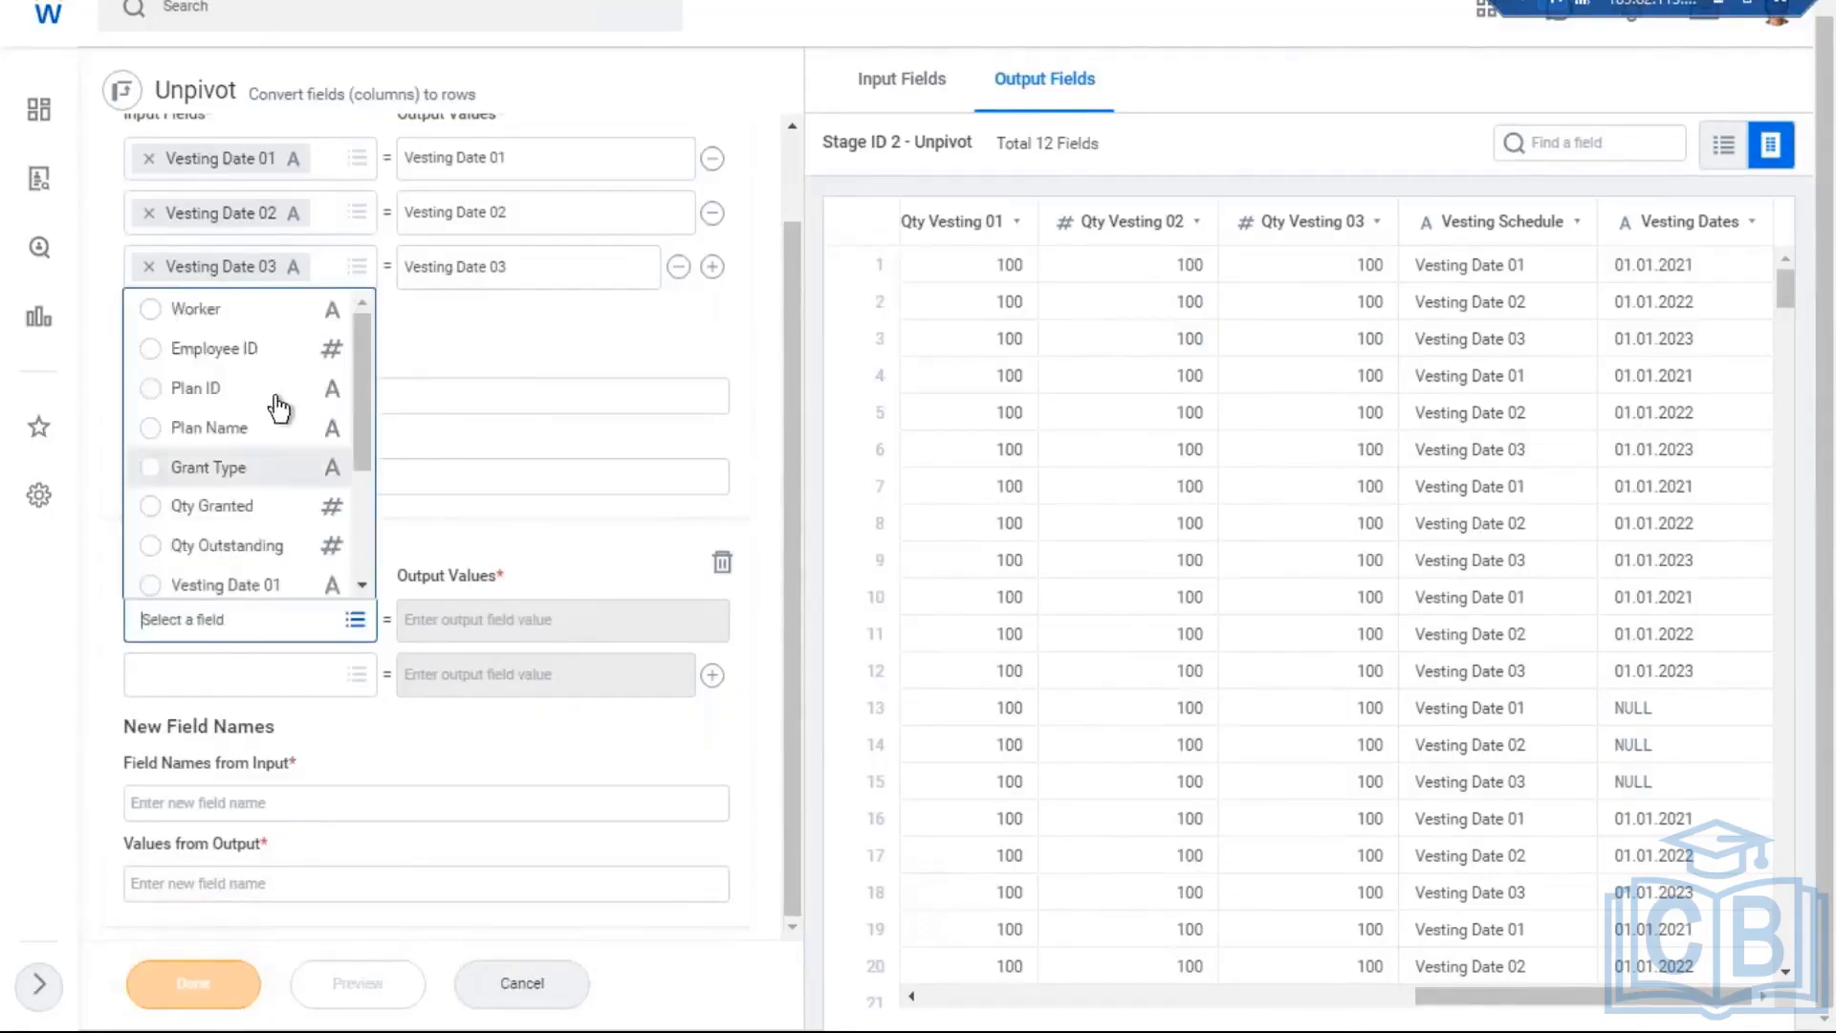
pyautogui.scroll(-2, 287, 440)
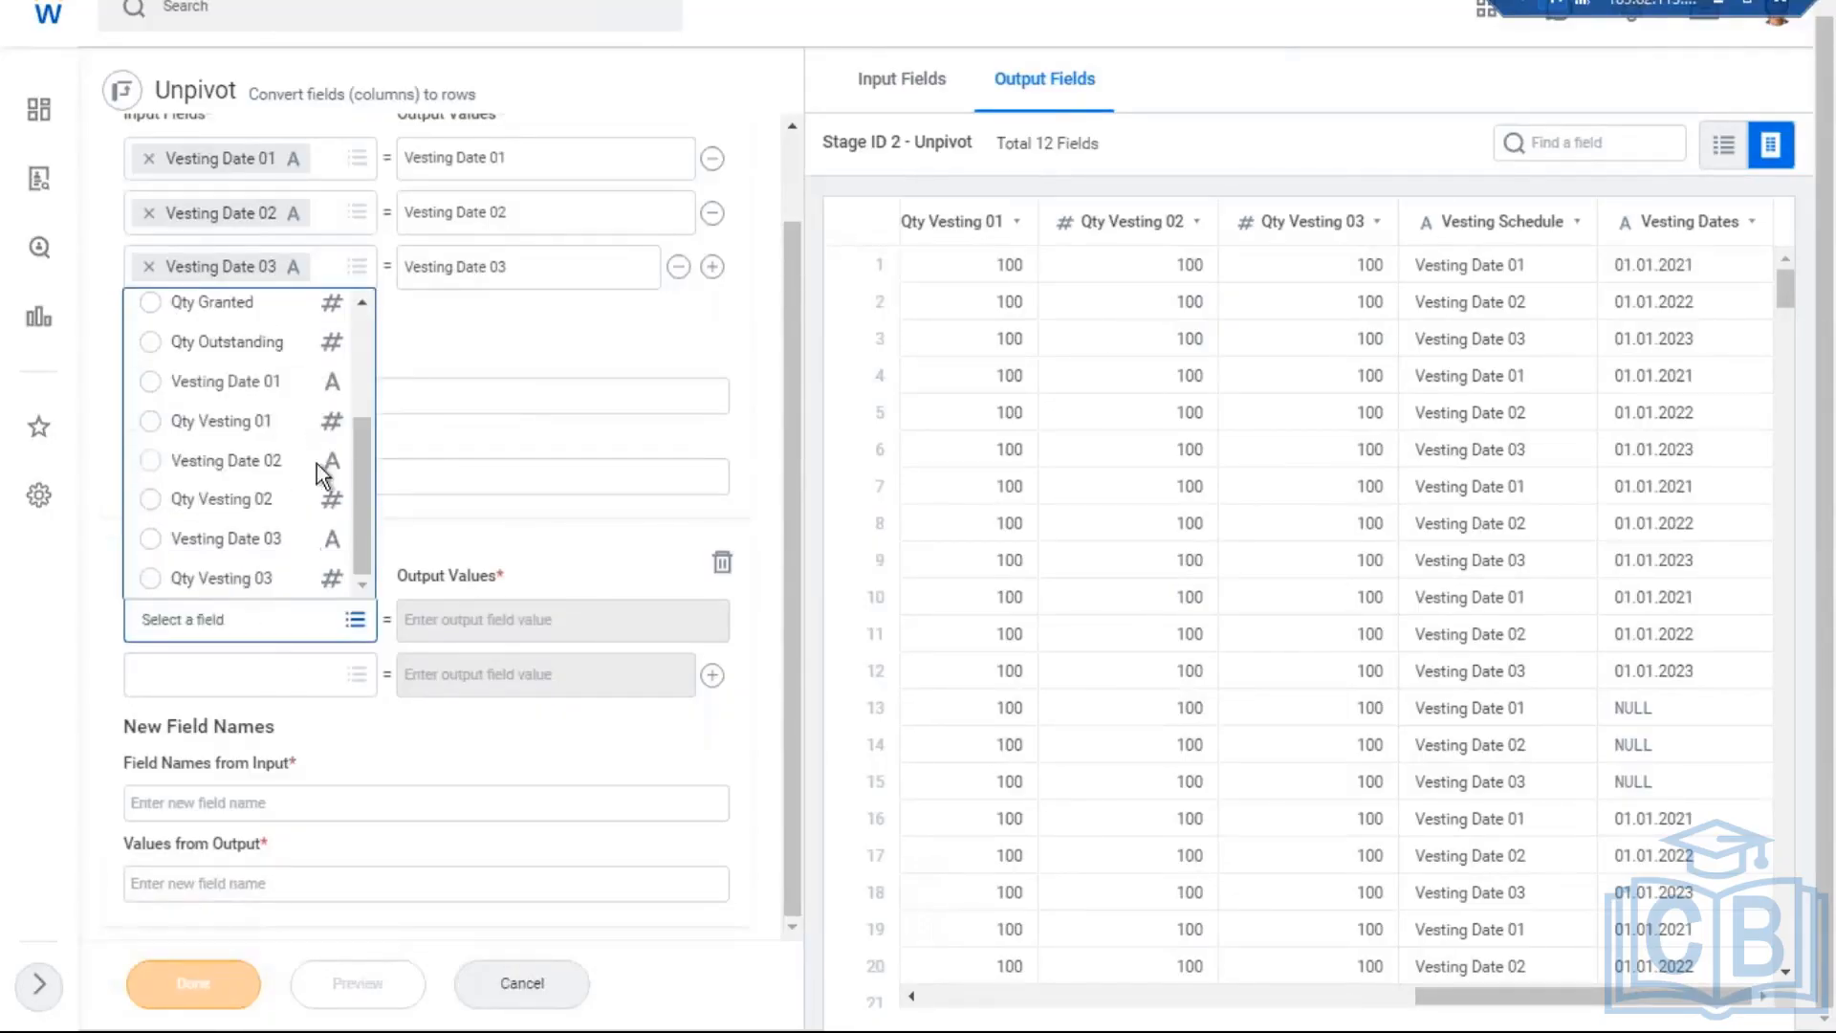
pyautogui.click(226, 423)
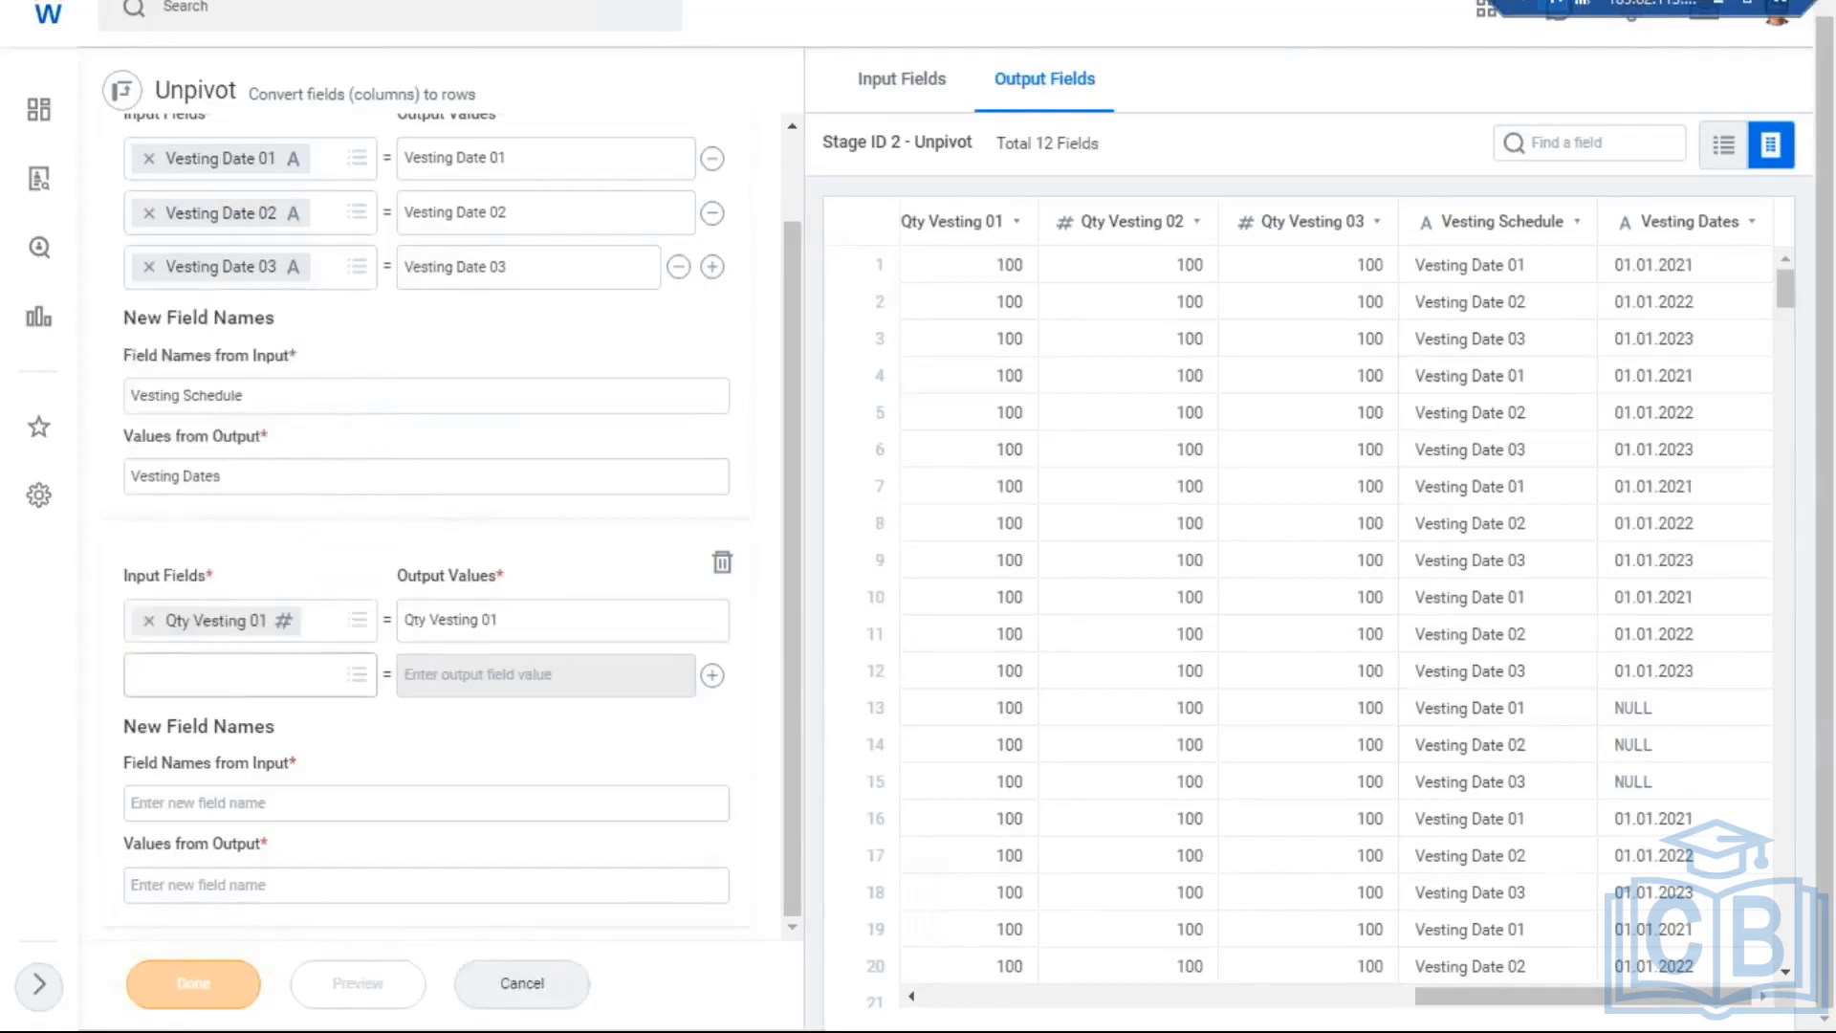
pyautogui.scroll(-2, 352, 551)
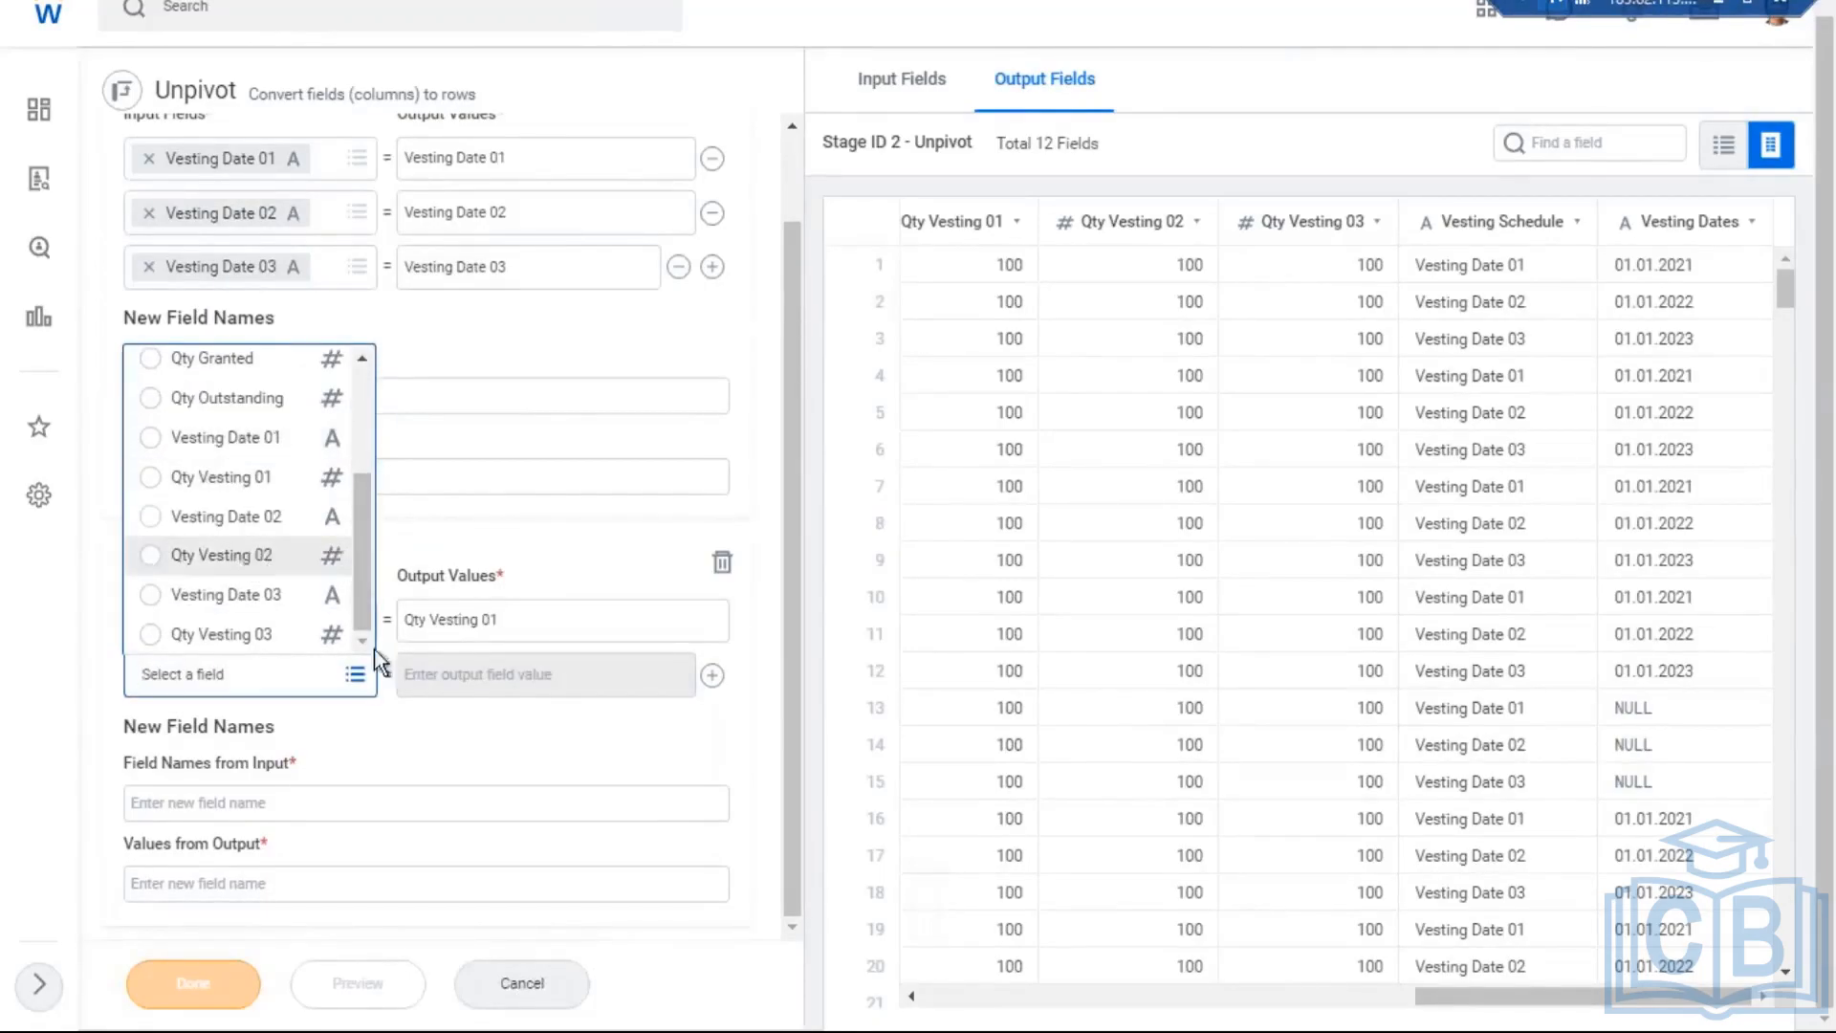
pyautogui.click(251, 555)
# Step: Add a third input field to the quantity group and set it to Qty Vesting 03
pyautogui.click(712, 675)
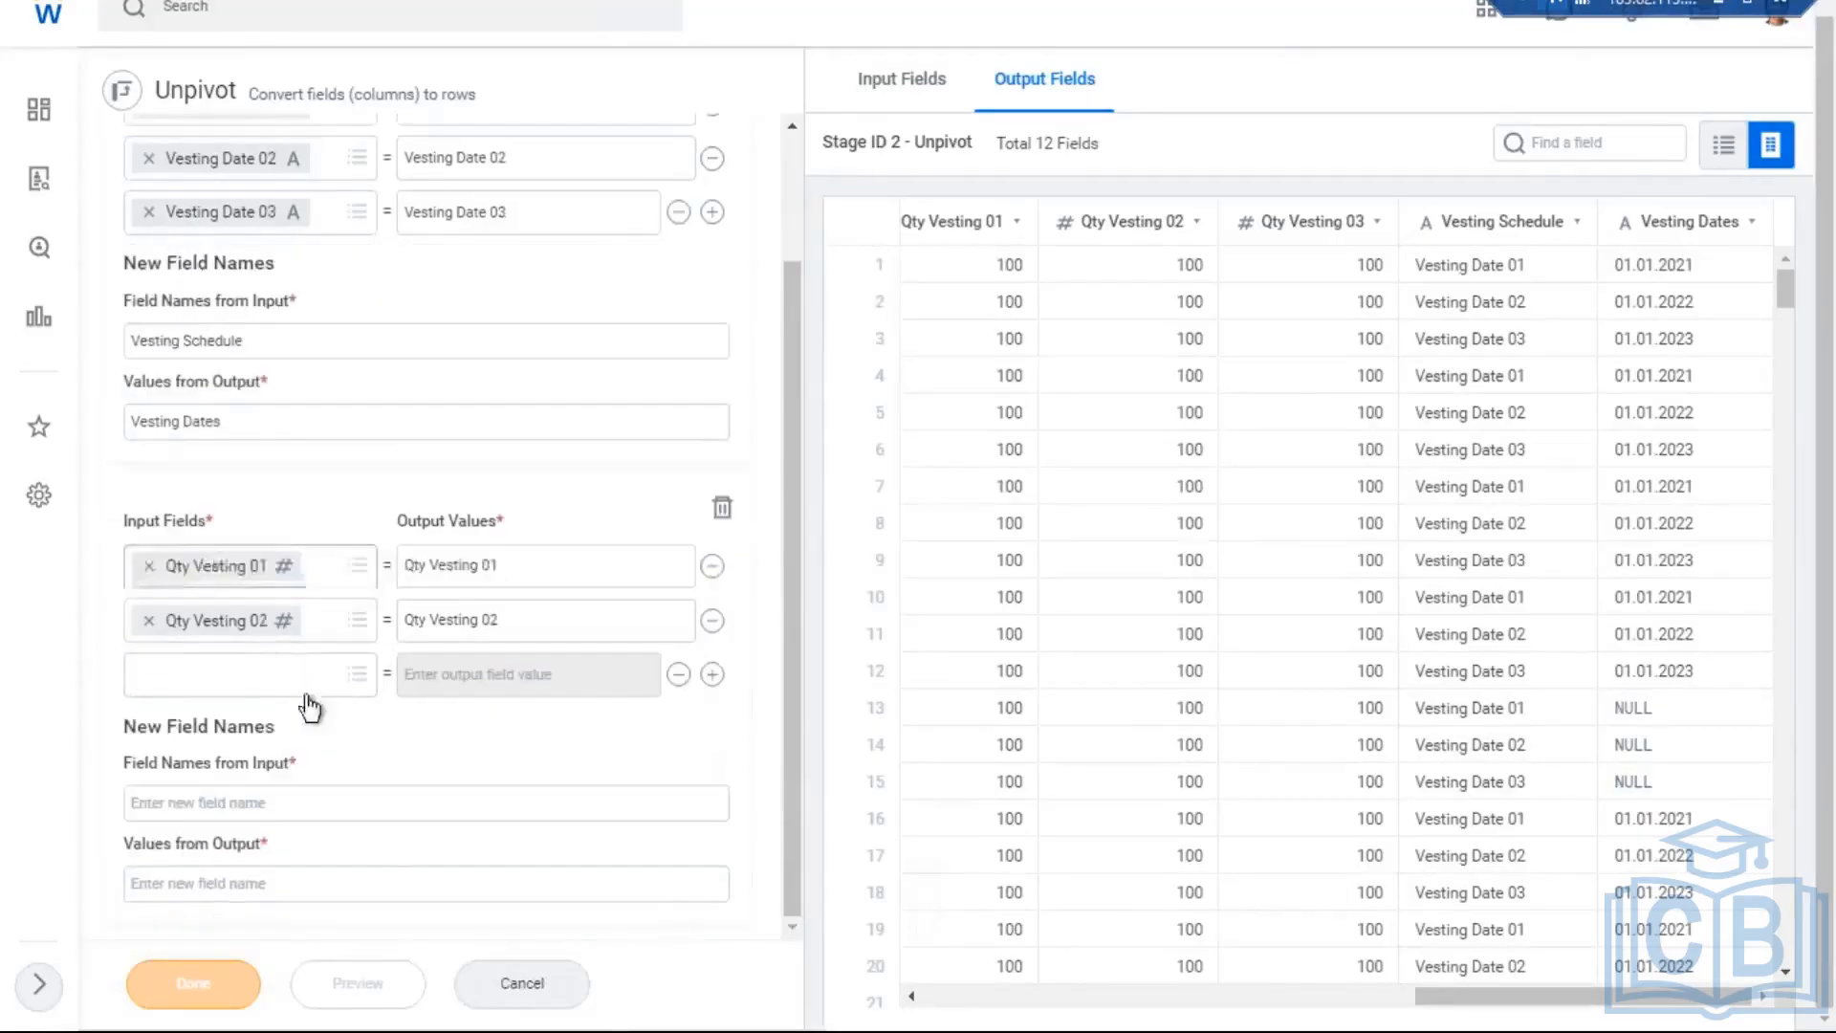
pyautogui.click(358, 677)
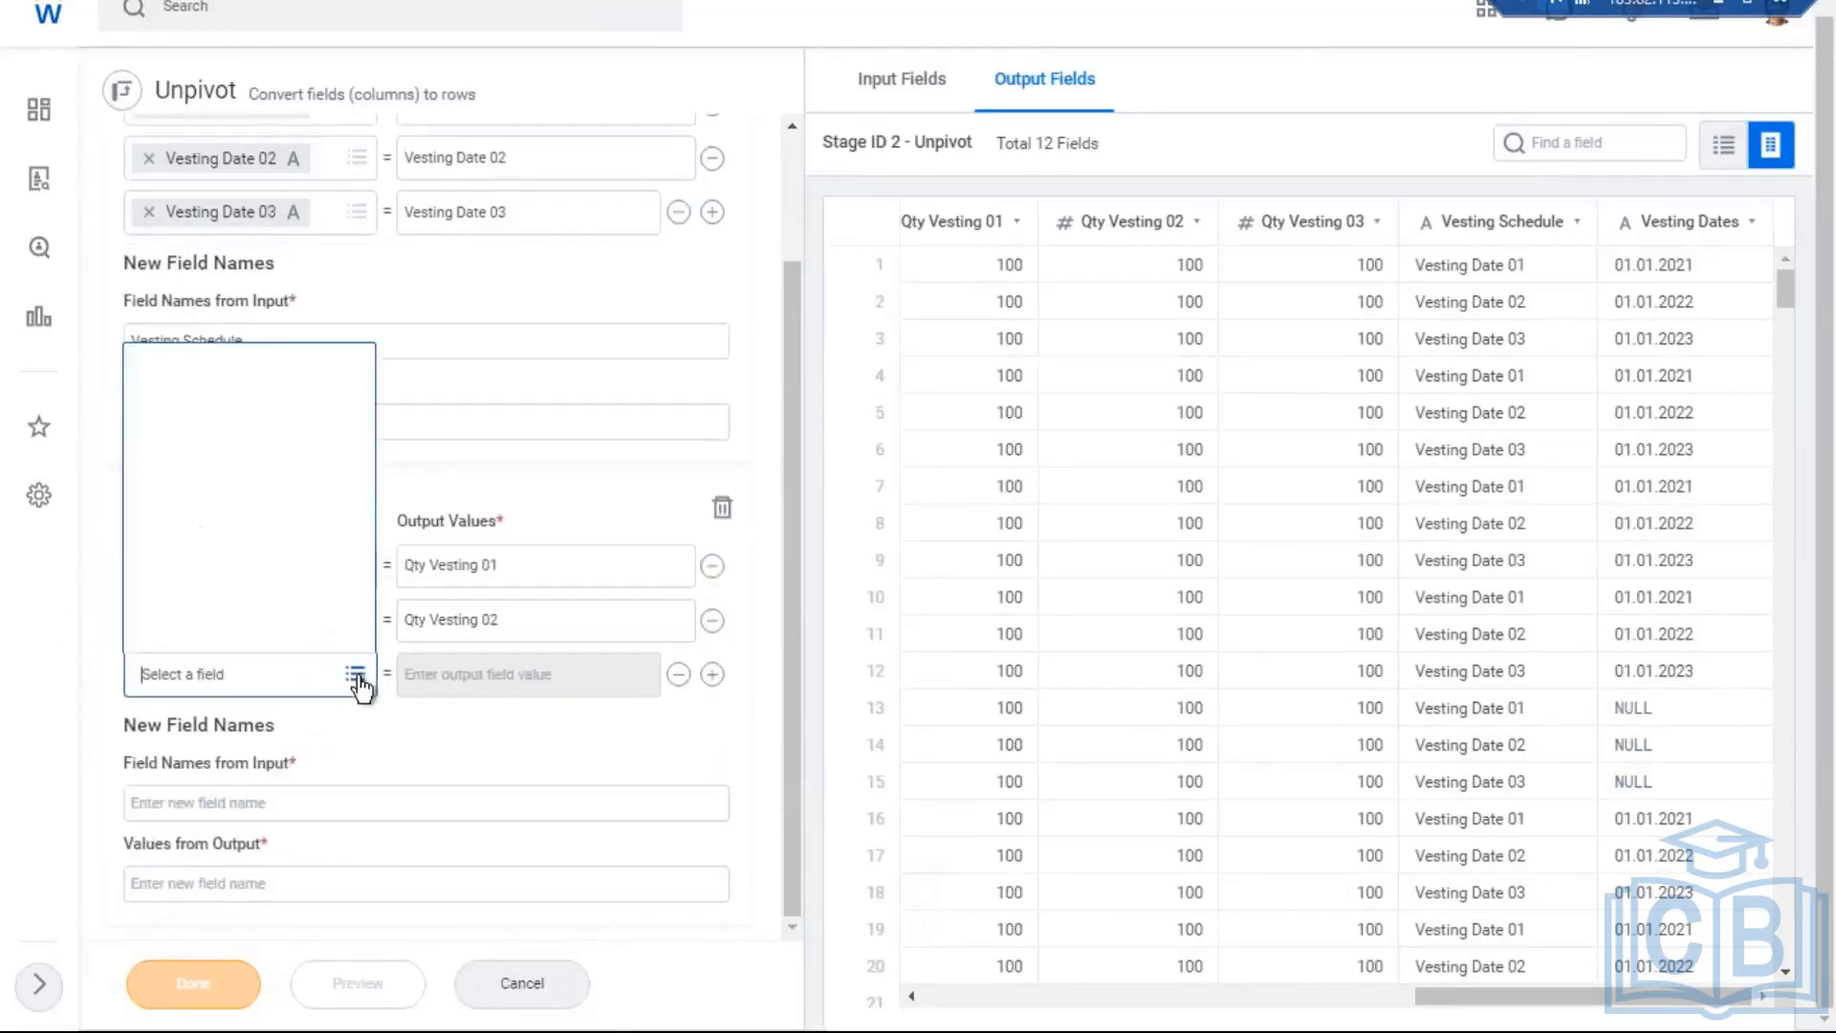
pyautogui.scroll(-3, 290, 561)
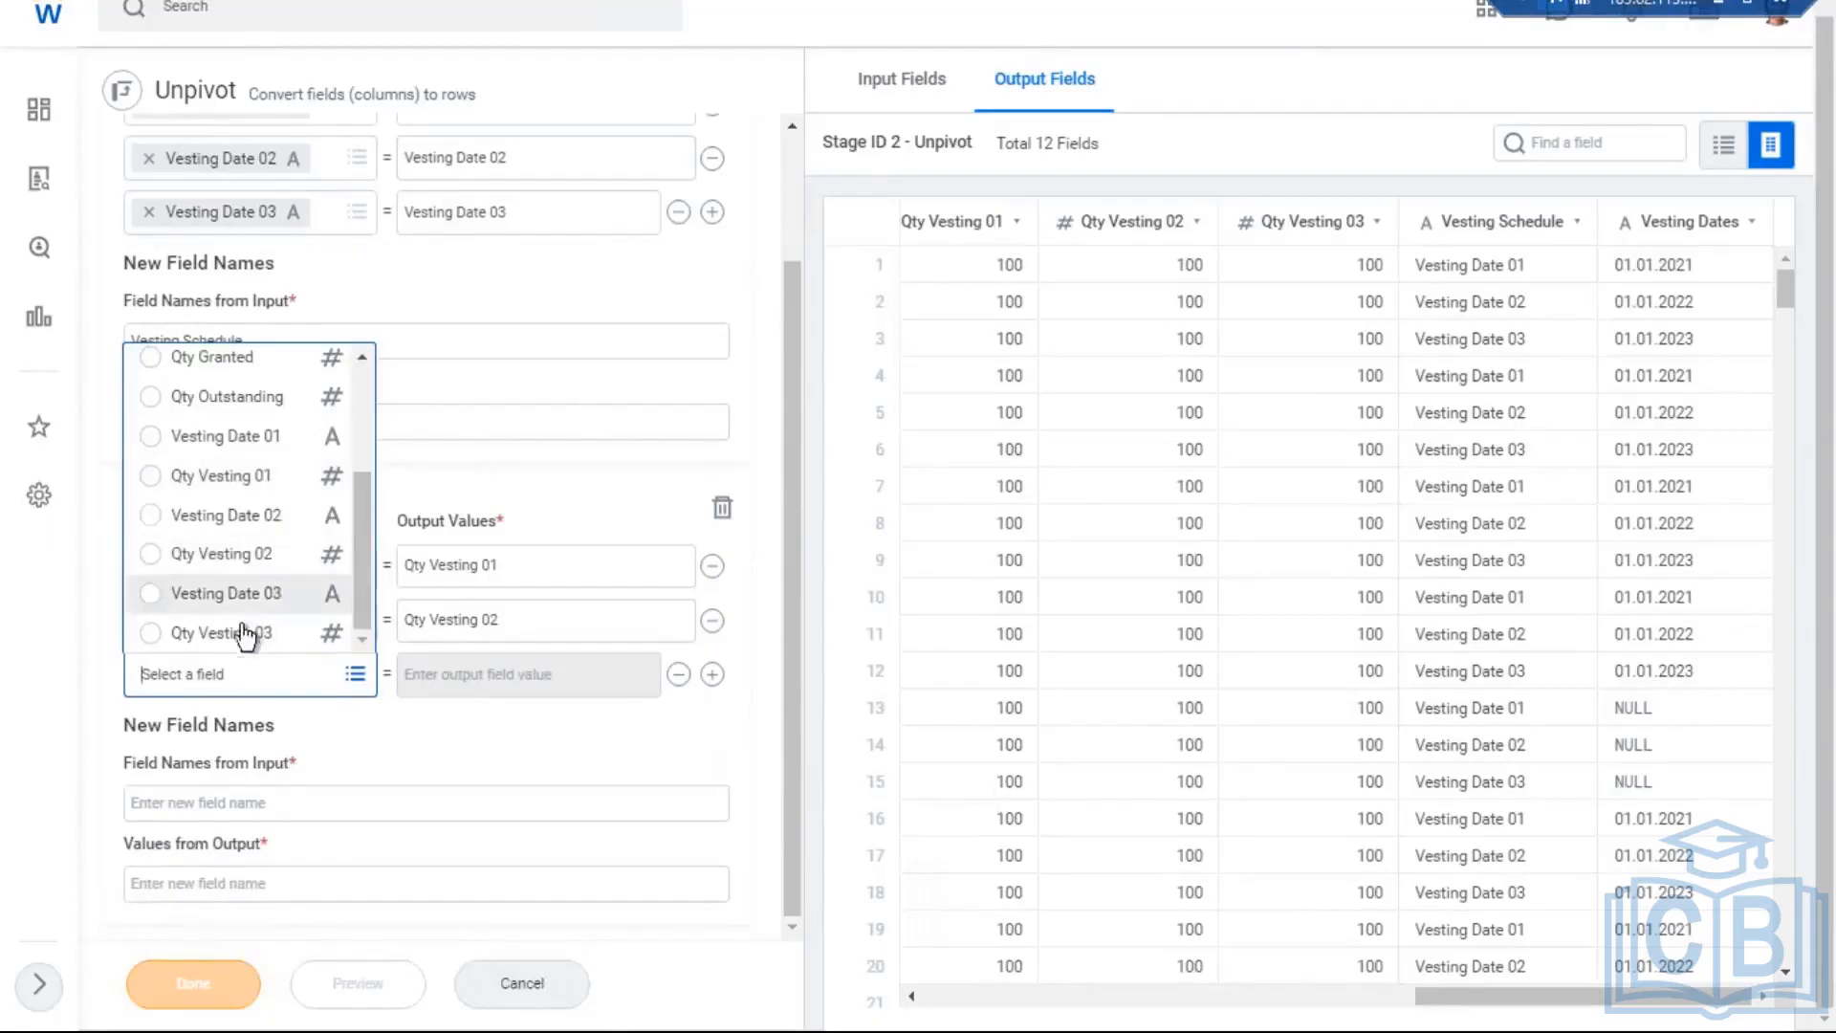
pyautogui.click(259, 631)
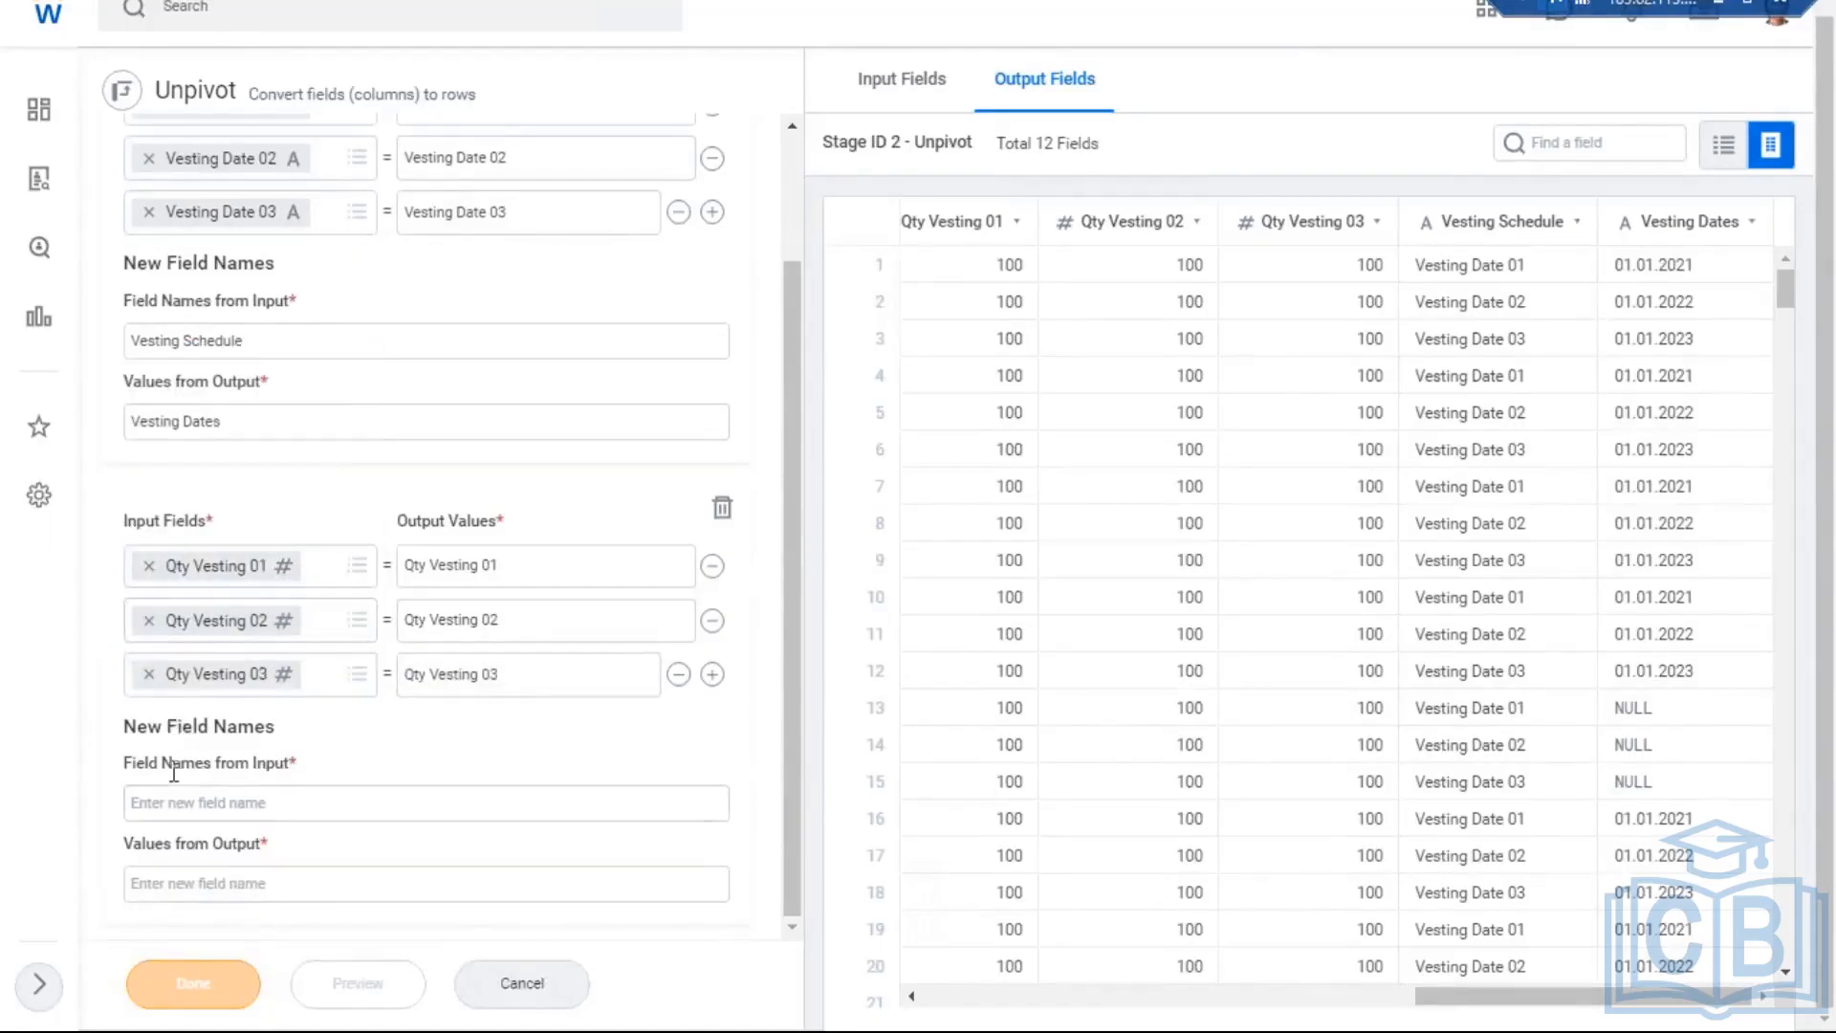
# Step: Name the quantity group's new fields Quantity Vesting Schedule for the input names and Qty Vesting Amounts for the output values
pyautogui.click(224, 787)
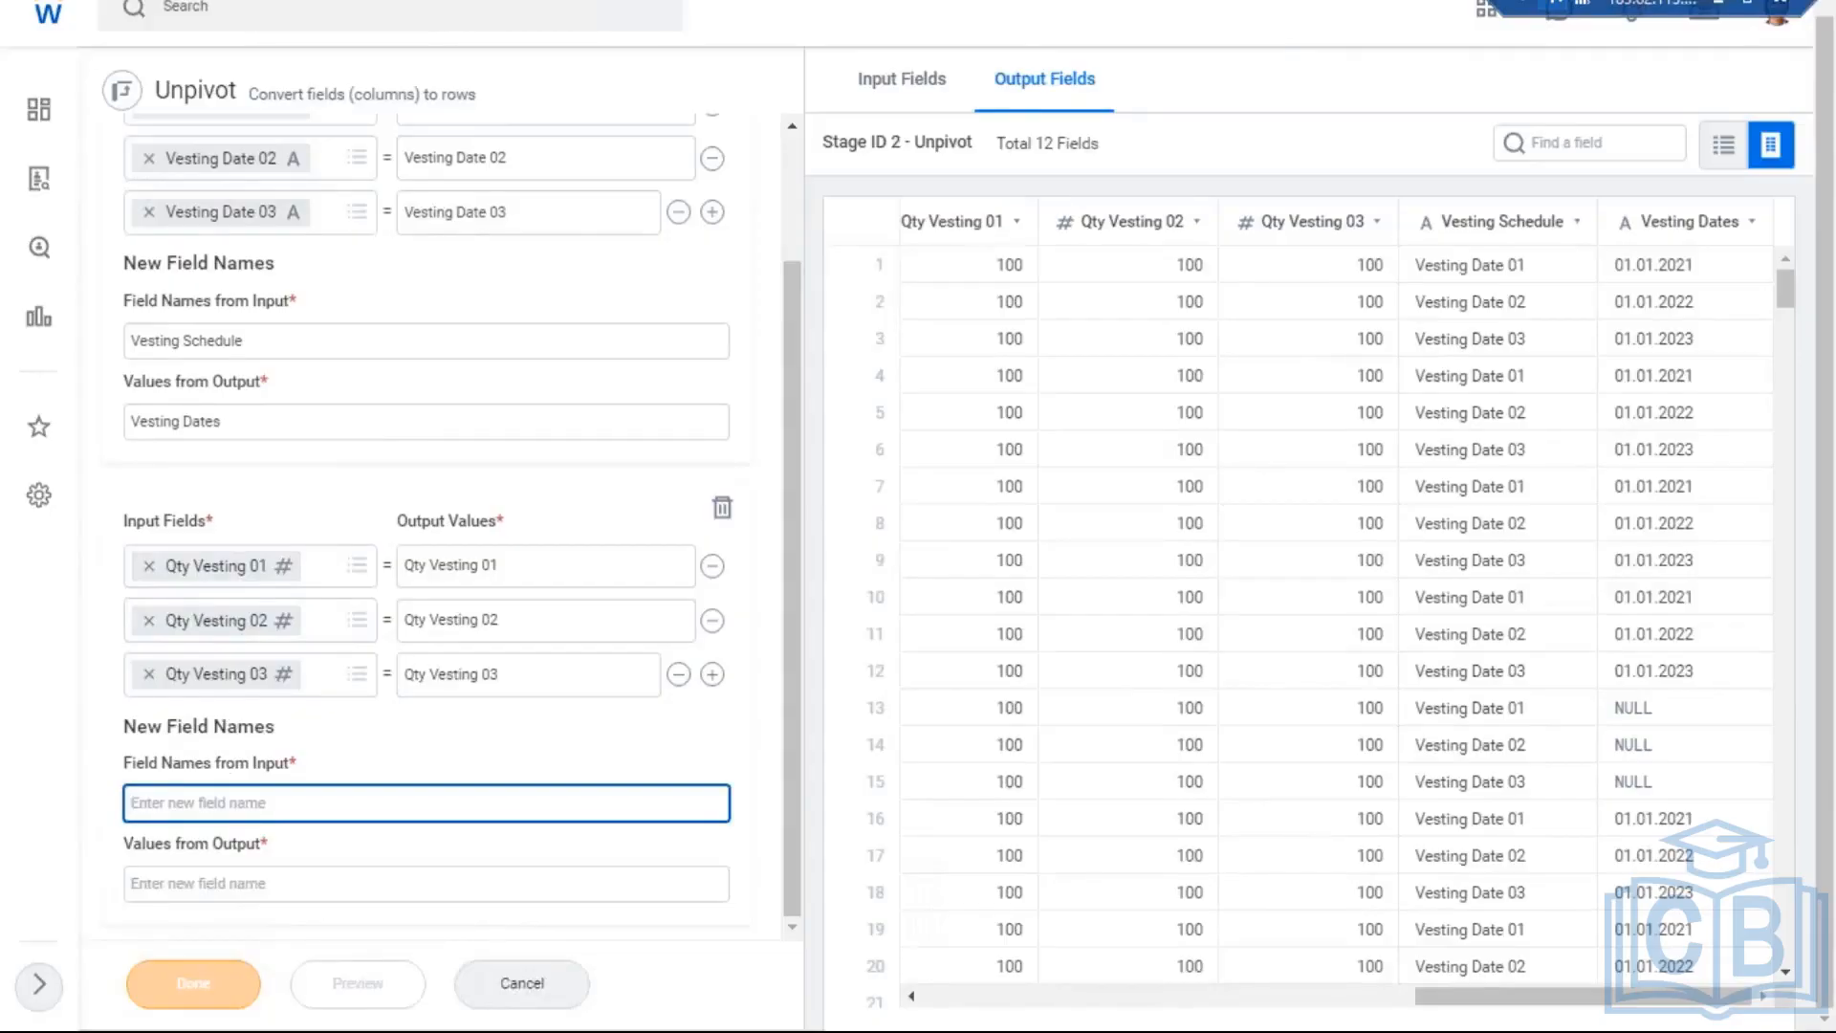
pyautogui.write('Quantity Vesting Schedule')
pyautogui.click(425, 883)
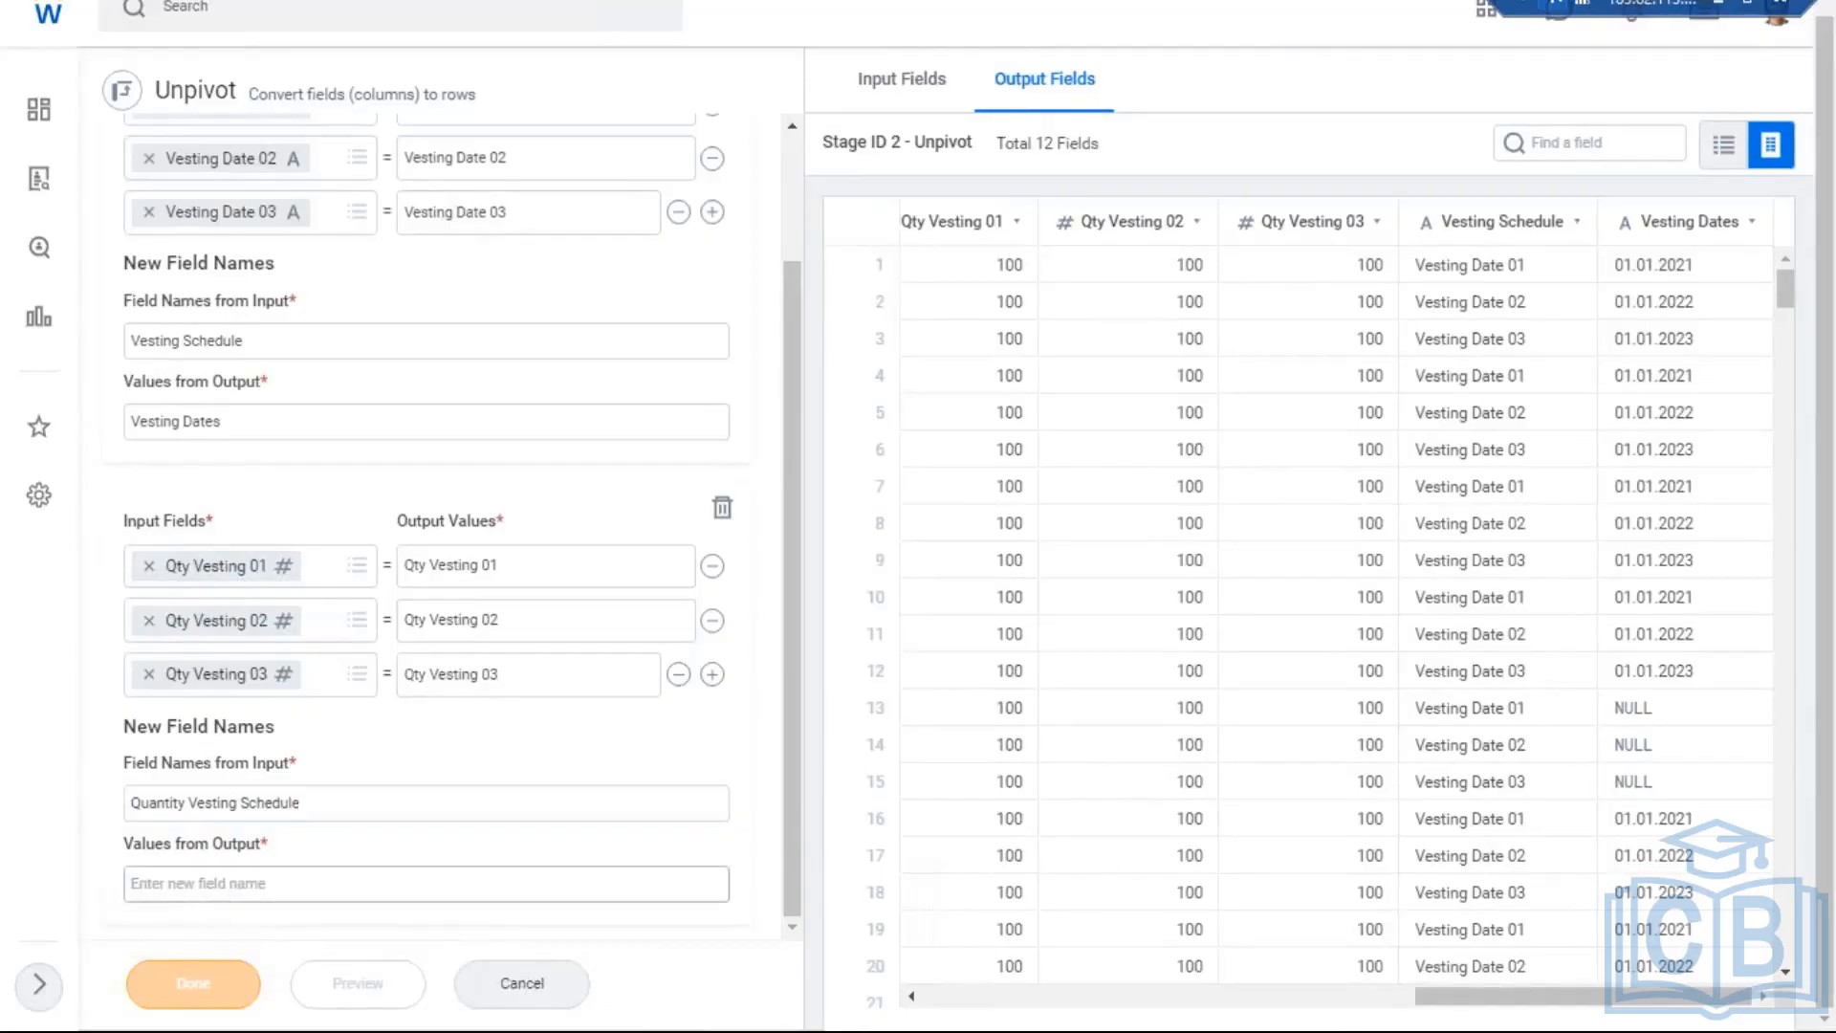
pyautogui.write('Qty Vesting Amount')
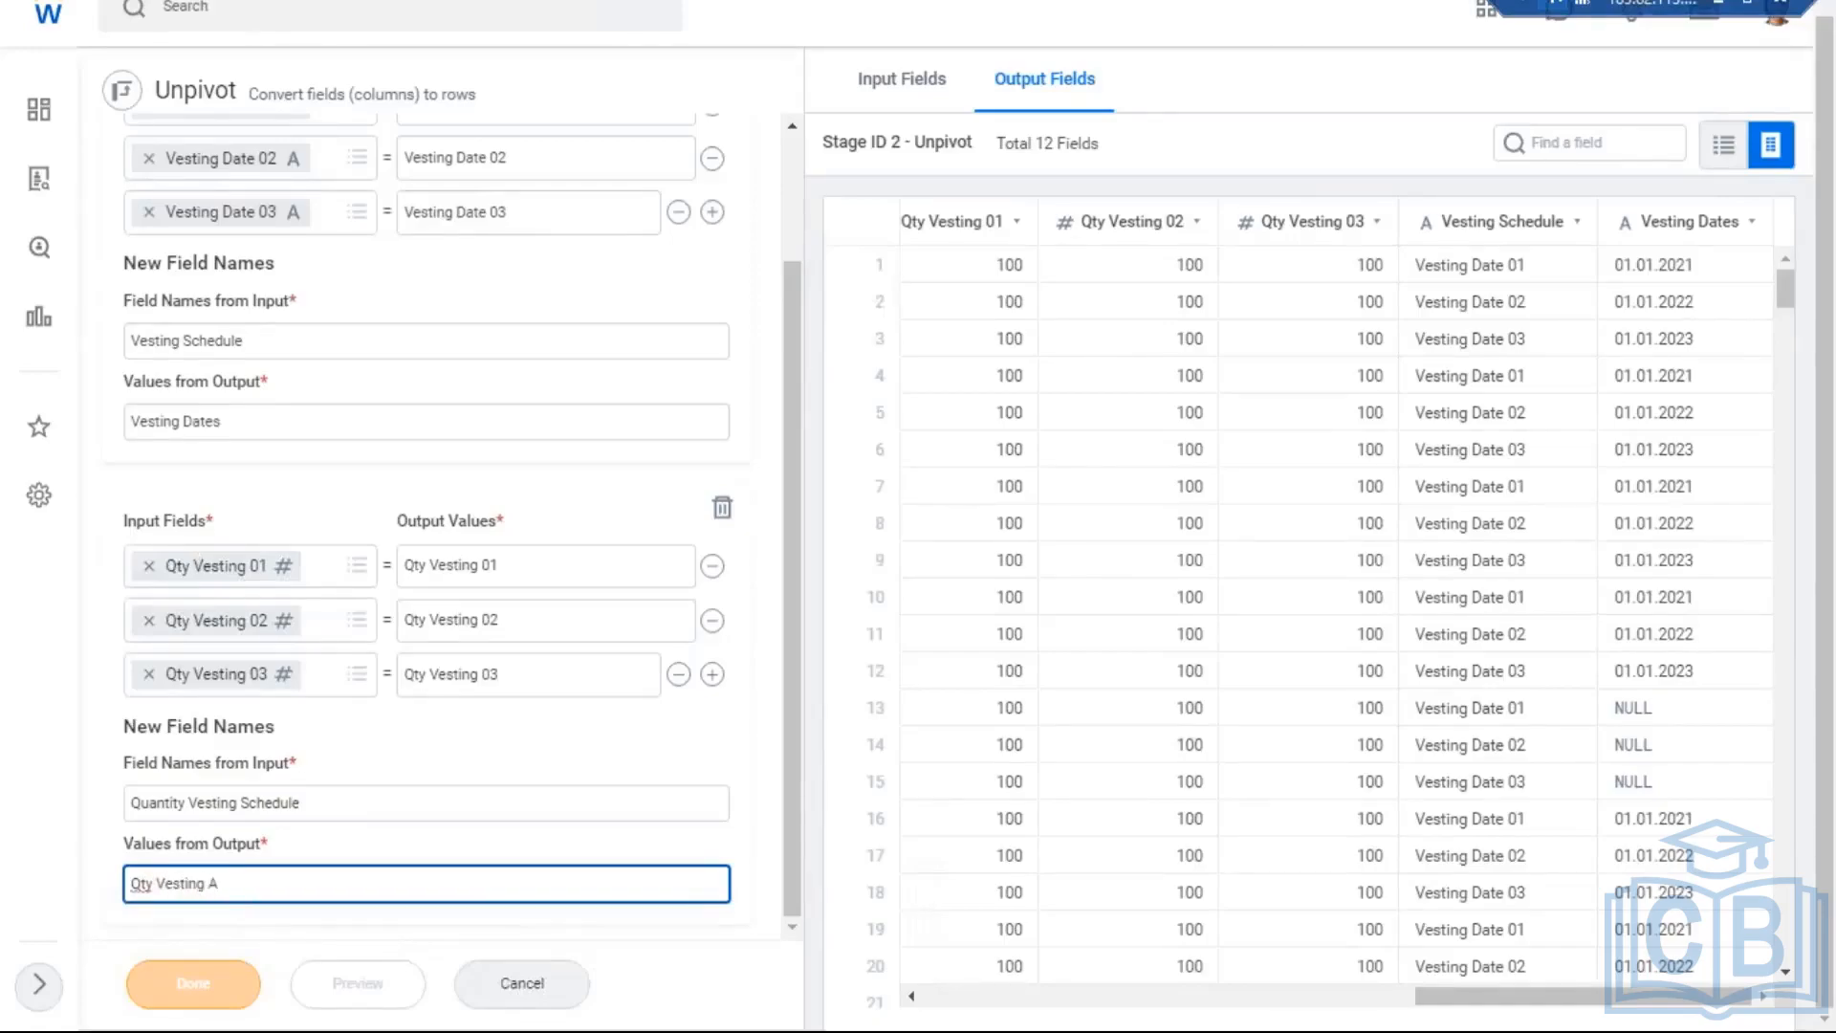
pyautogui.write('s')
# Step: Shorten the quantity group's input names field to Qty Vesting Schedule and complete the Unpivot stage
pyautogui.click(184, 802)
pyautogui.press('BackSpace')
pyautogui.press('BackSpace')
pyautogui.press('BackSpace')
pyautogui.press('BackSpace')
pyautogui.press('BackSpace')
pyautogui.press('BackSpace')
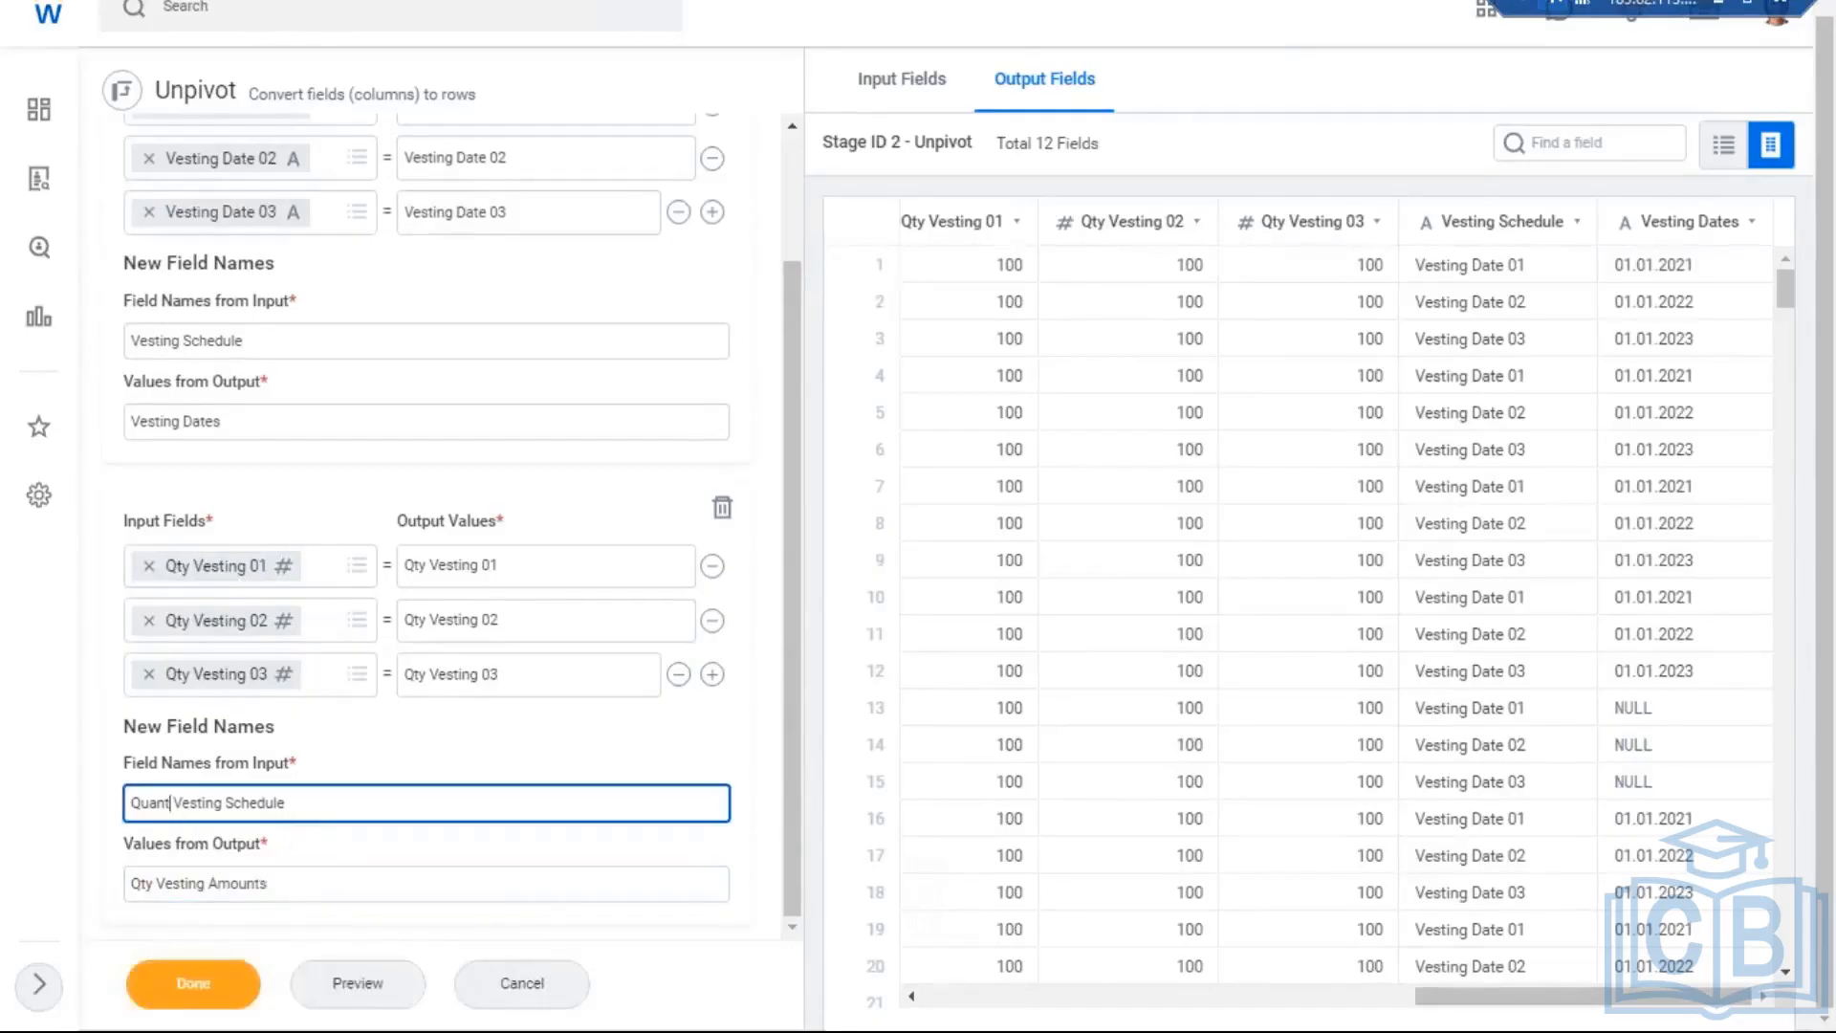
pyautogui.press('BackSpace')
pyautogui.write('ty')
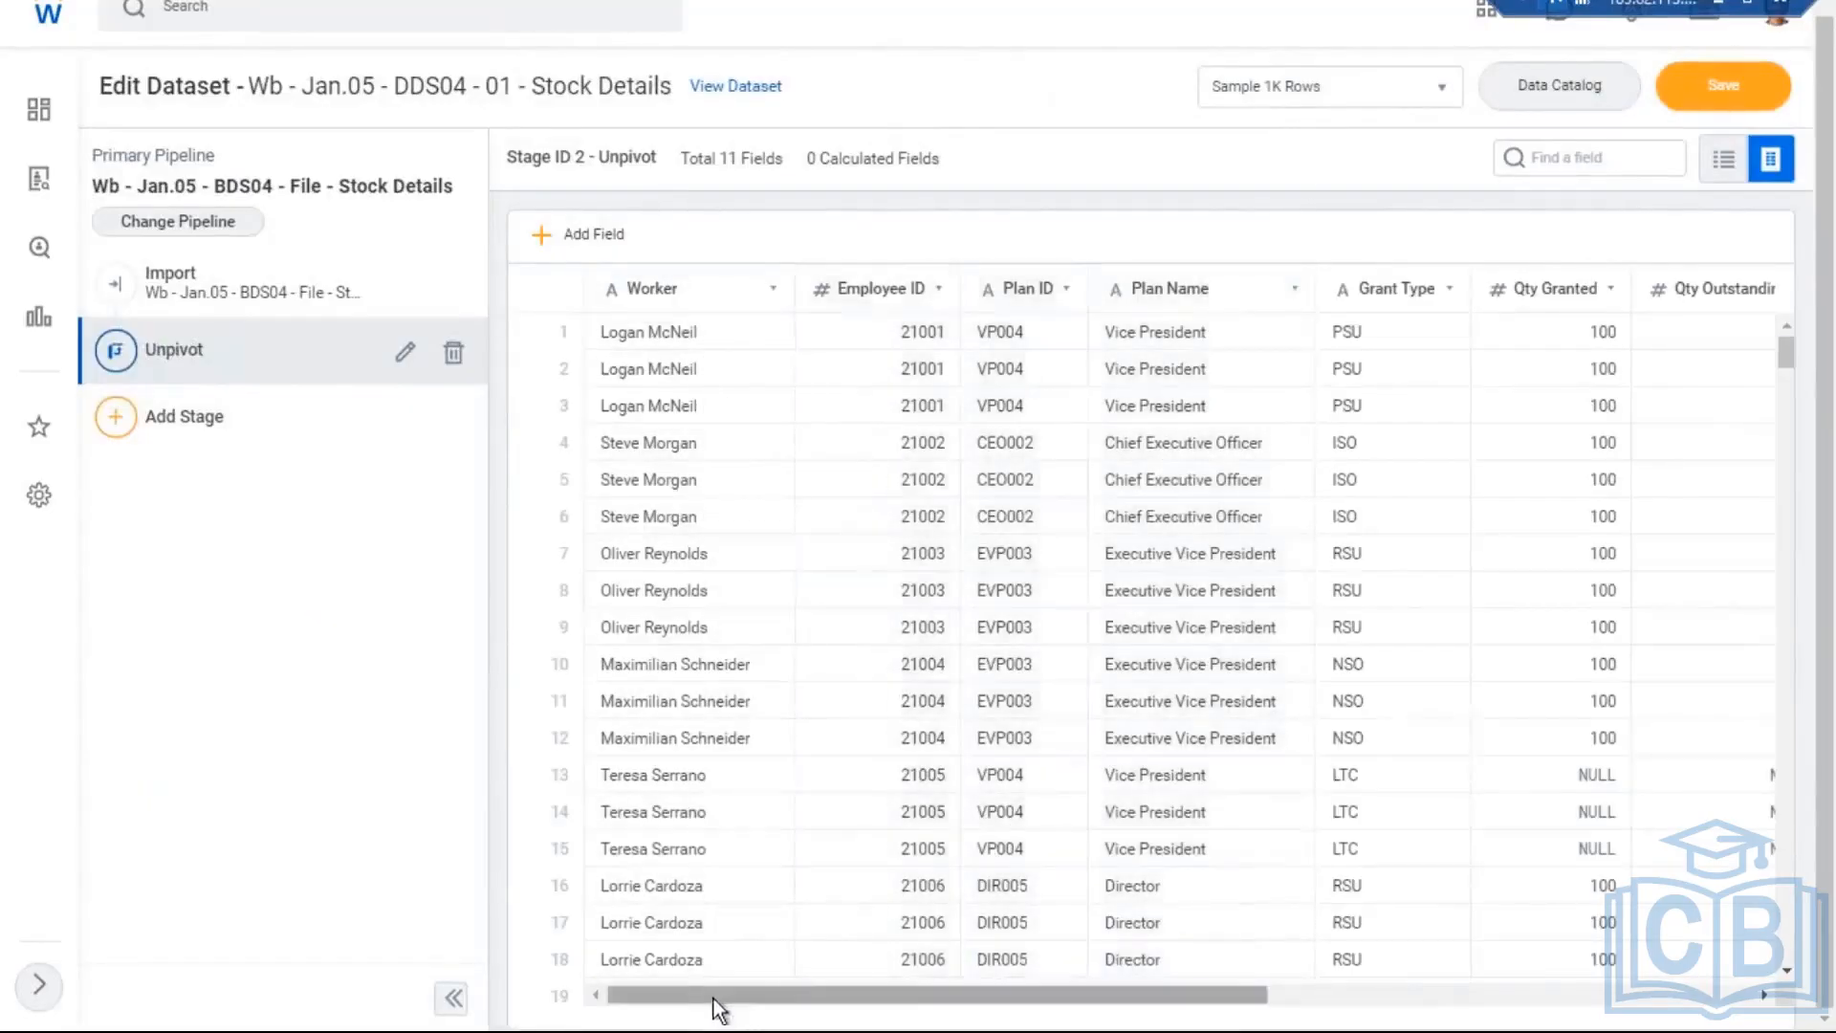
# Step: Review the unpivoted vesting columns across the table and save the dataset
pyautogui.moveTo(715, 999); pyautogui.dragTo(1434, 1016)
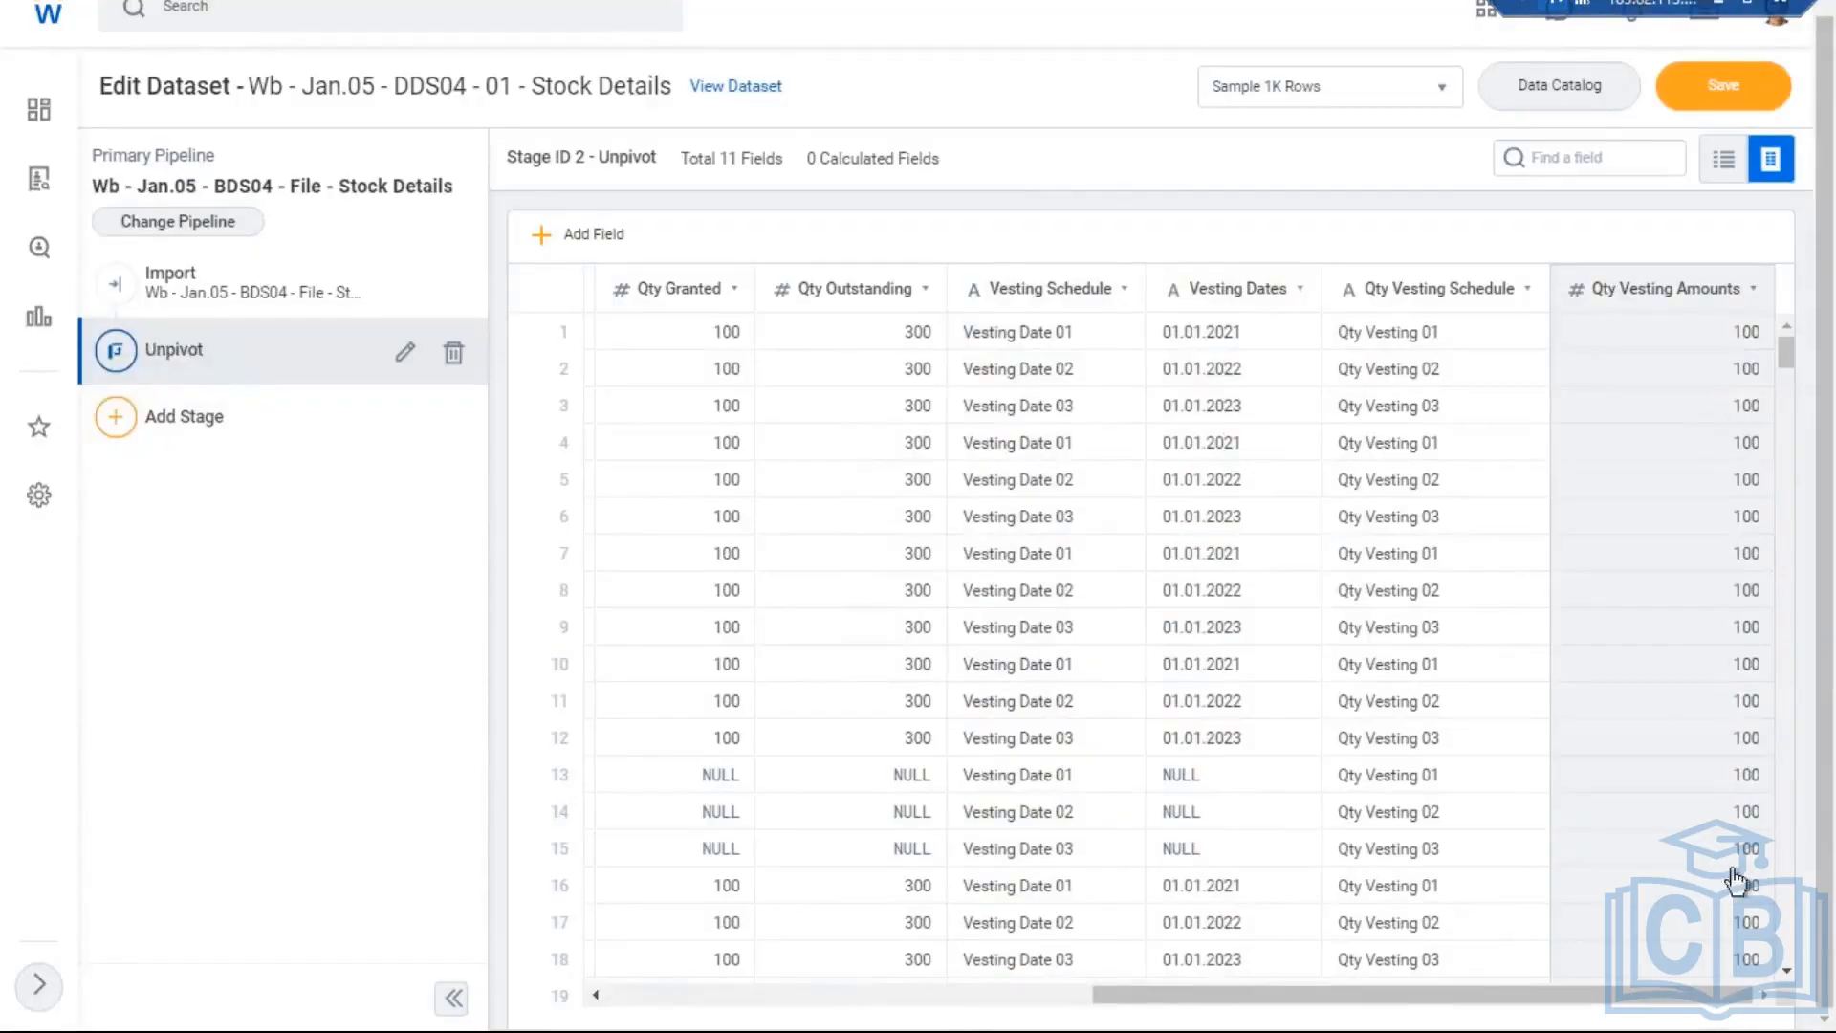
pyautogui.moveTo(1424, 994); pyautogui.dragTo(935, 995)
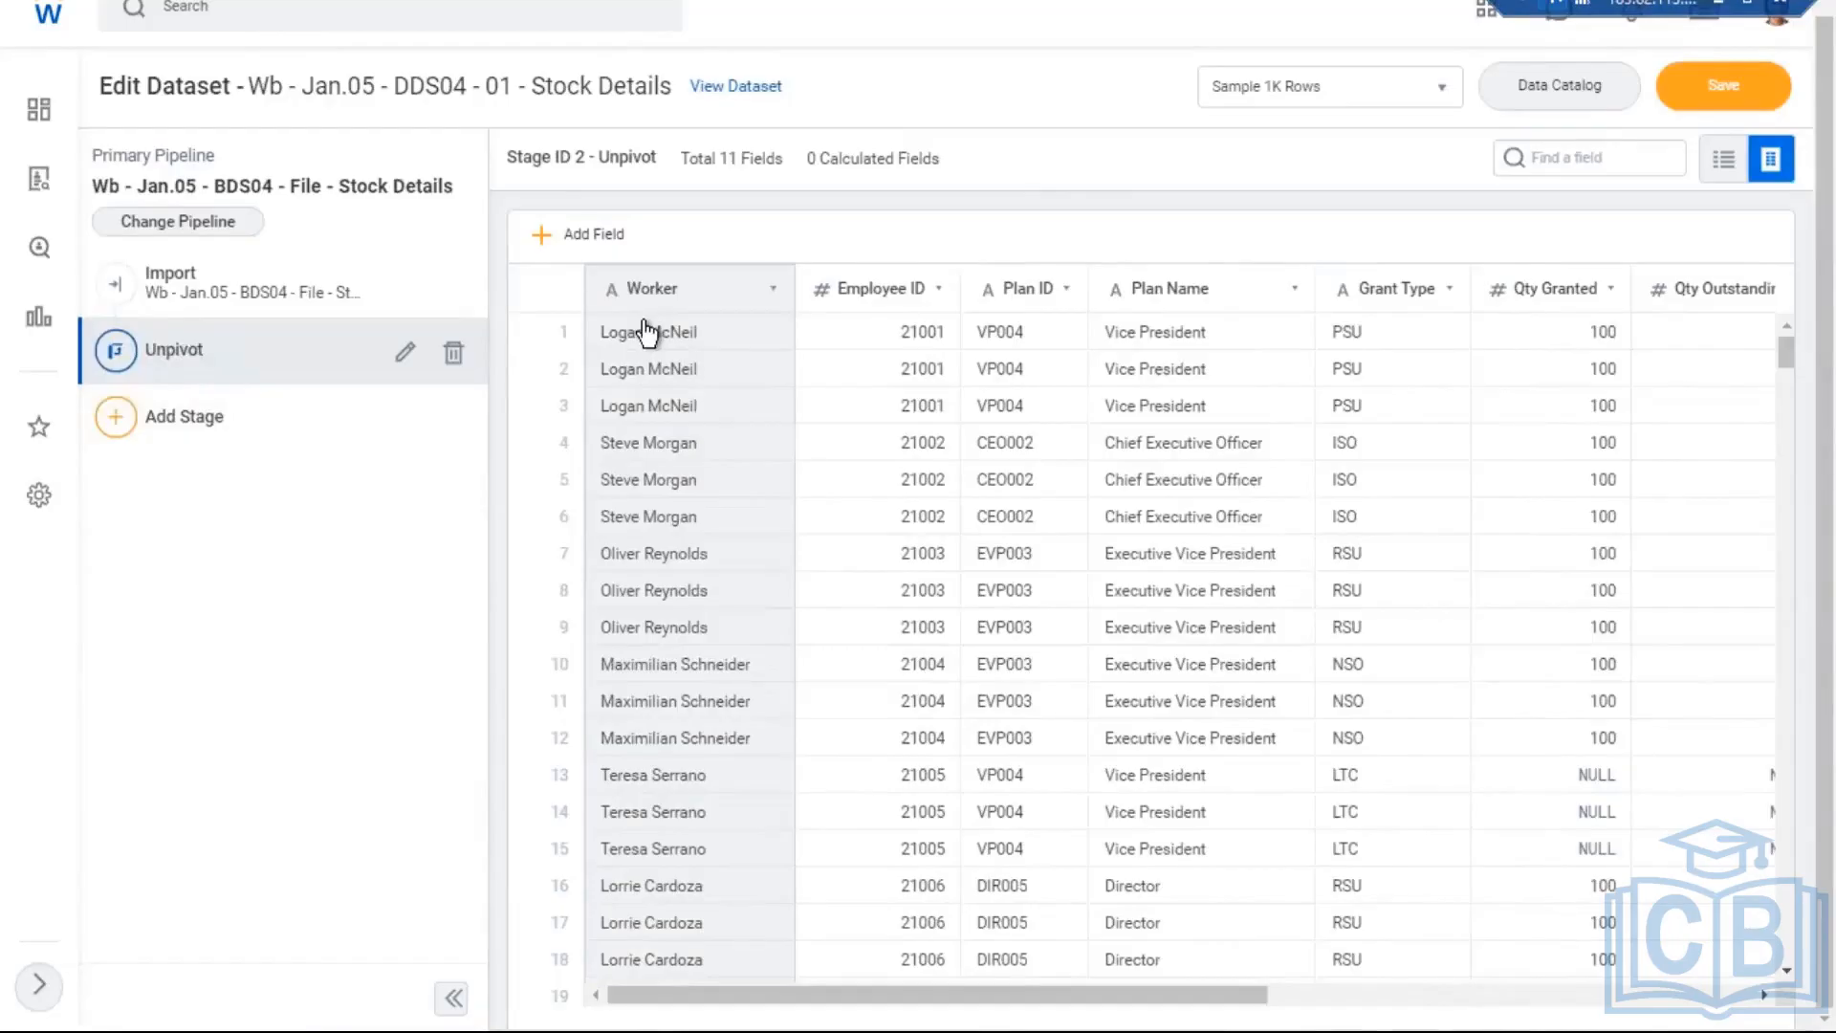
pyautogui.click(1723, 86)
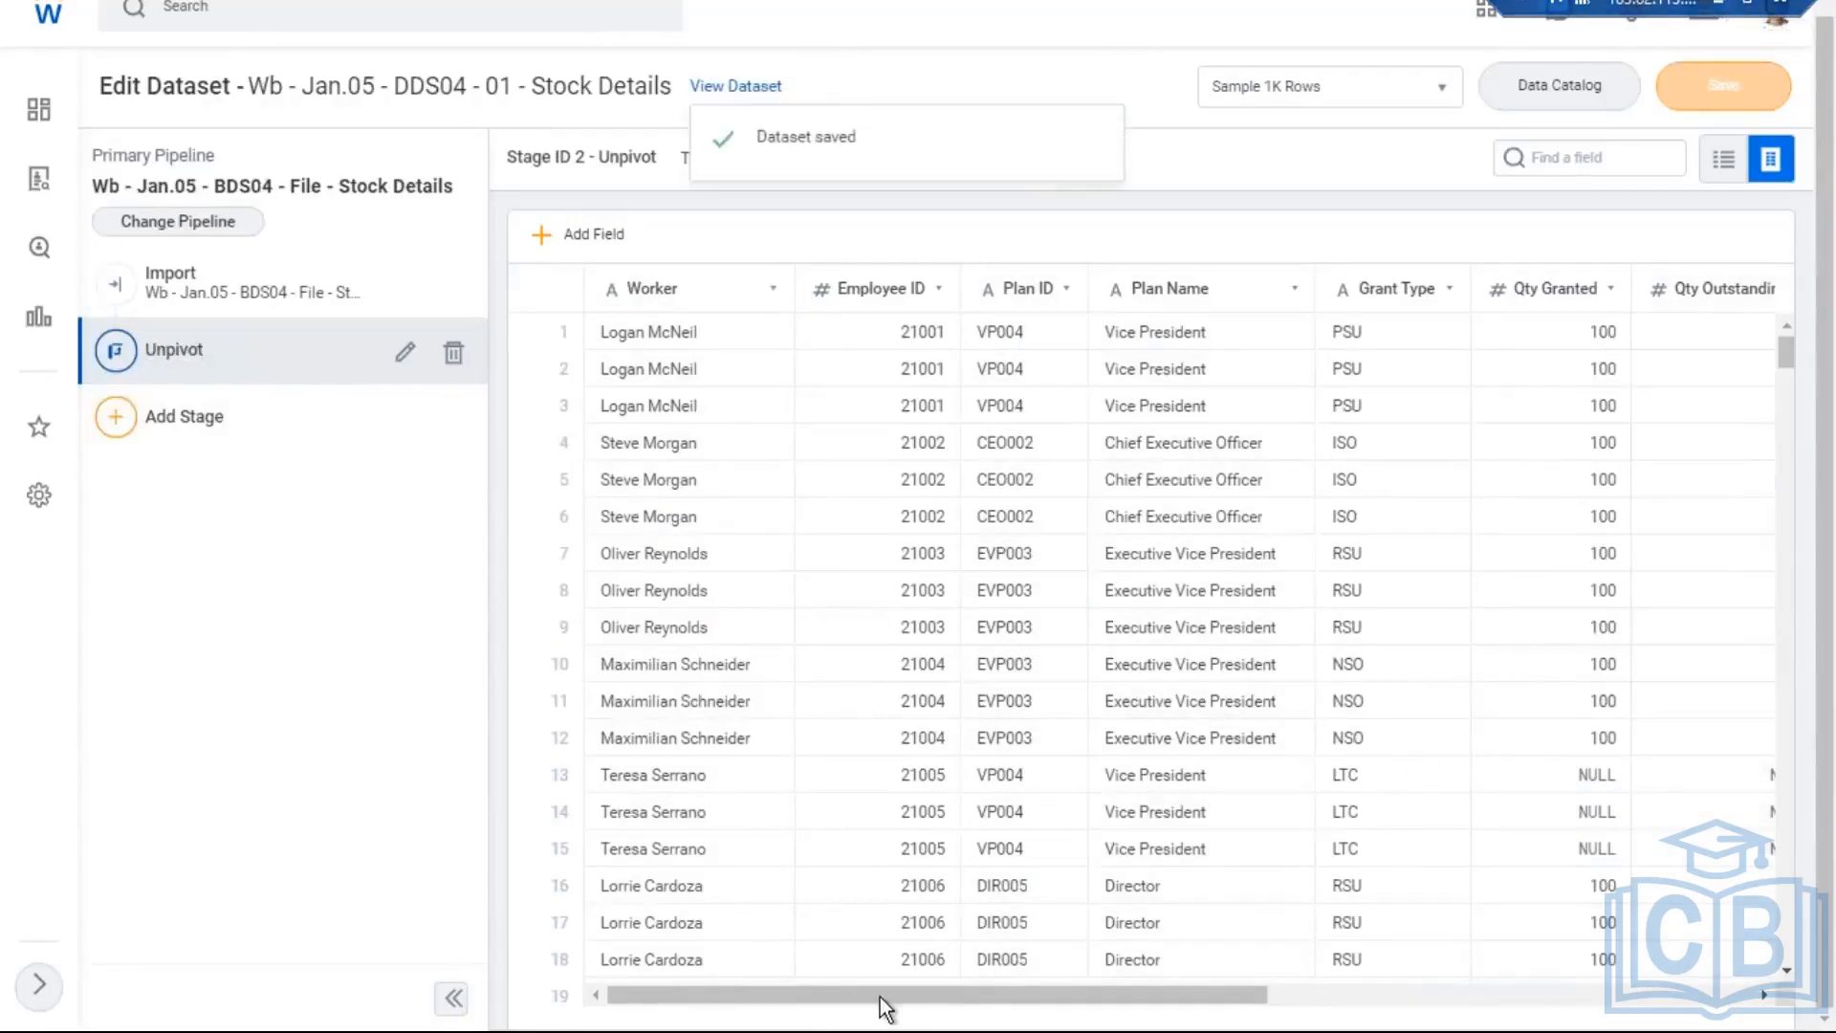
# Step: Check the field types of Vesting Dates in the Unpivot stage and of Employee ID and Worker in the Import stage
pyautogui.moveTo(881, 997); pyautogui.dragTo(1707, 1011)
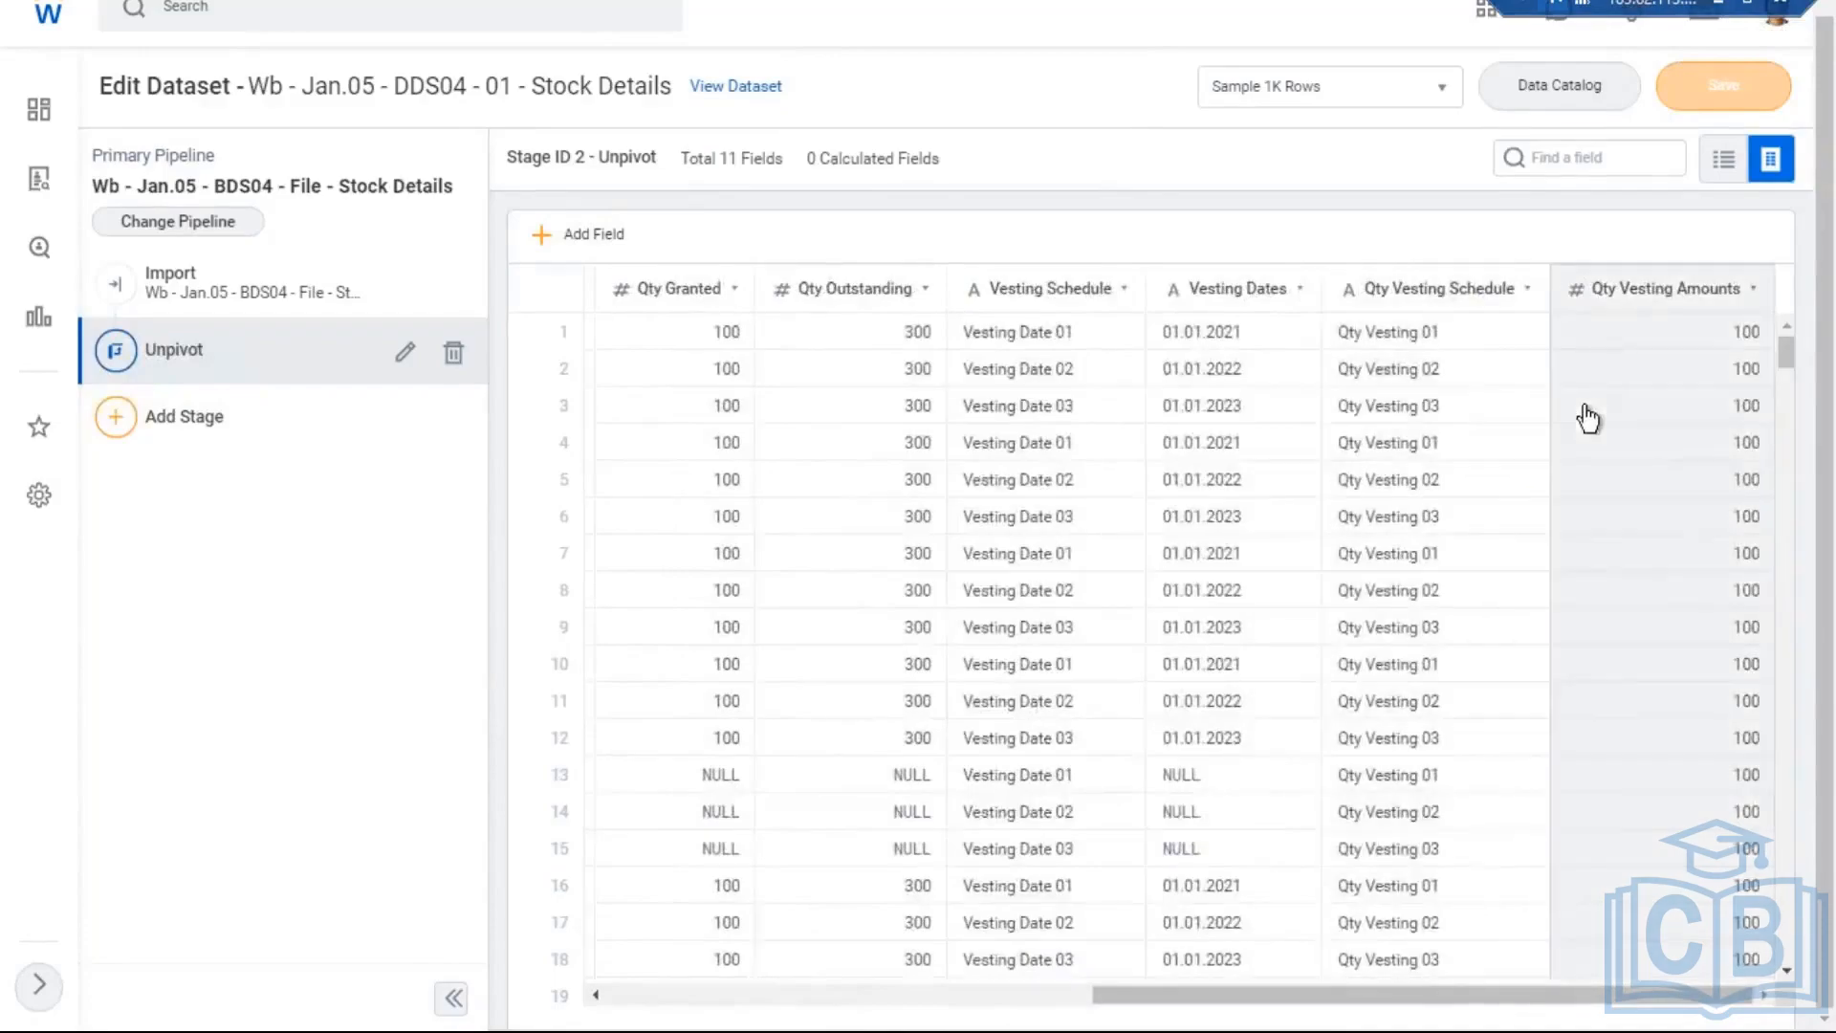
pyautogui.click(1243, 353)
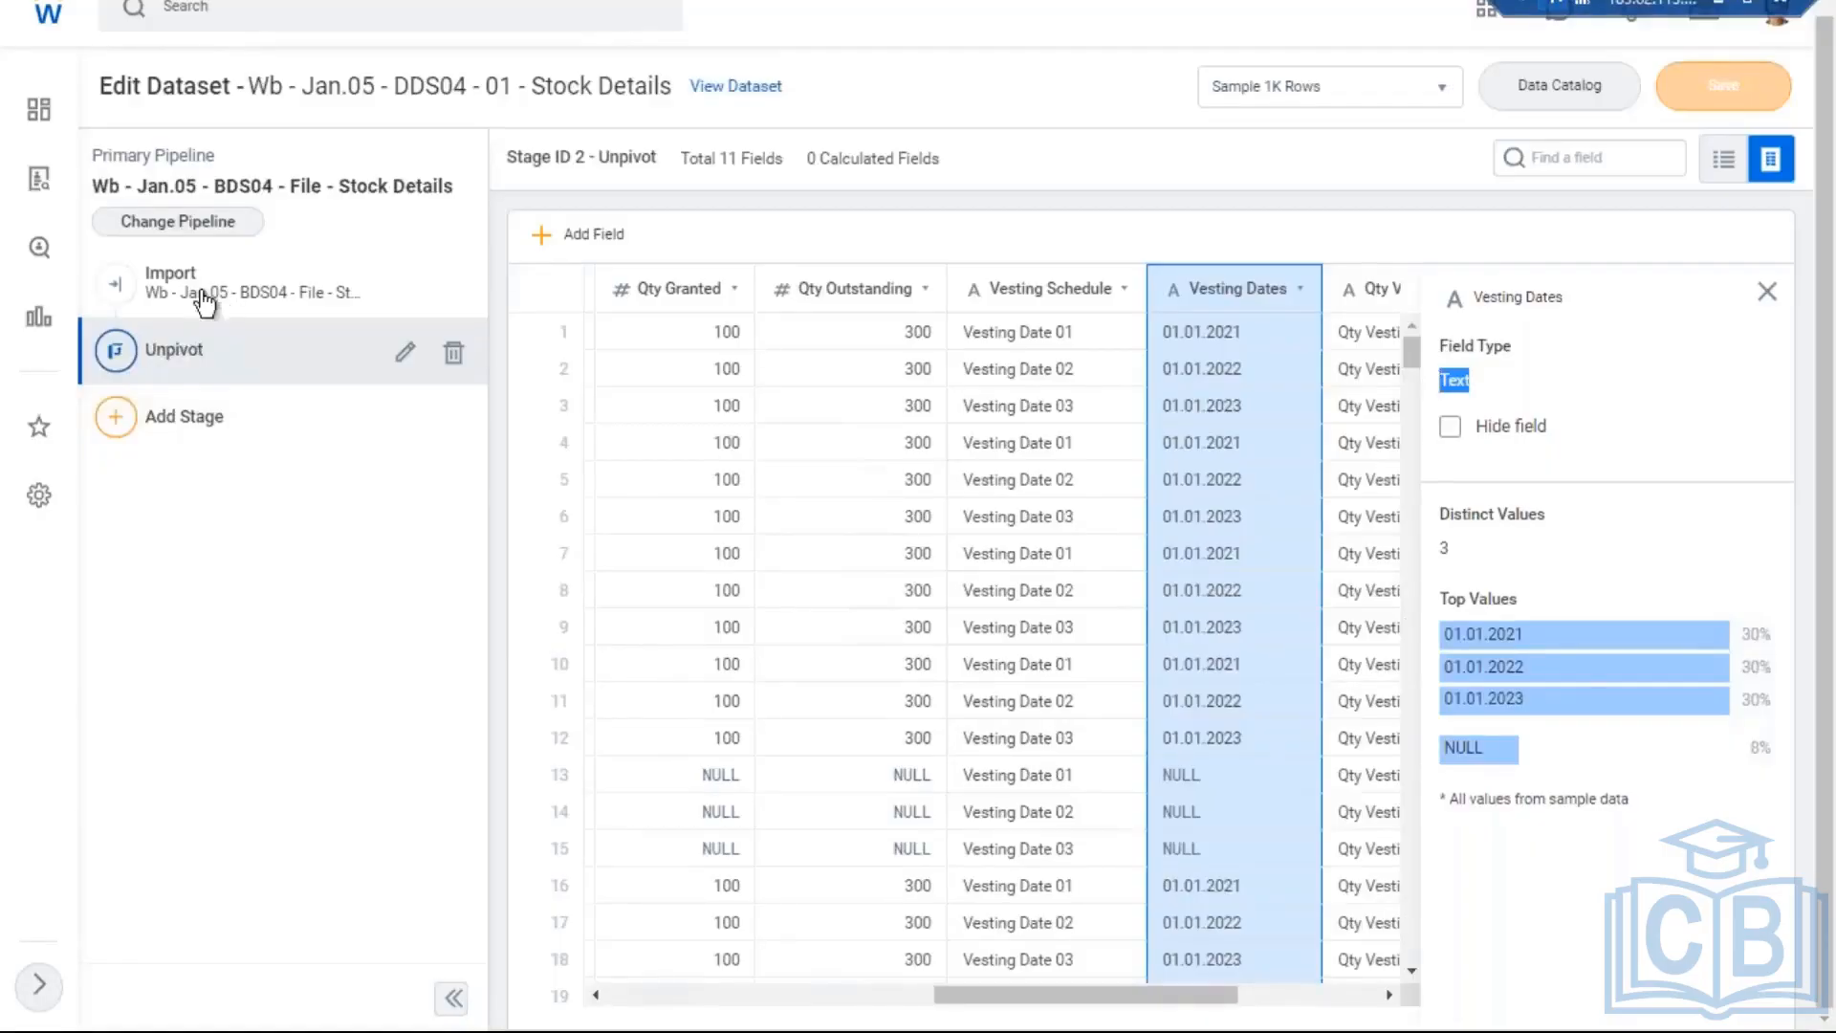
pyautogui.click(246, 282)
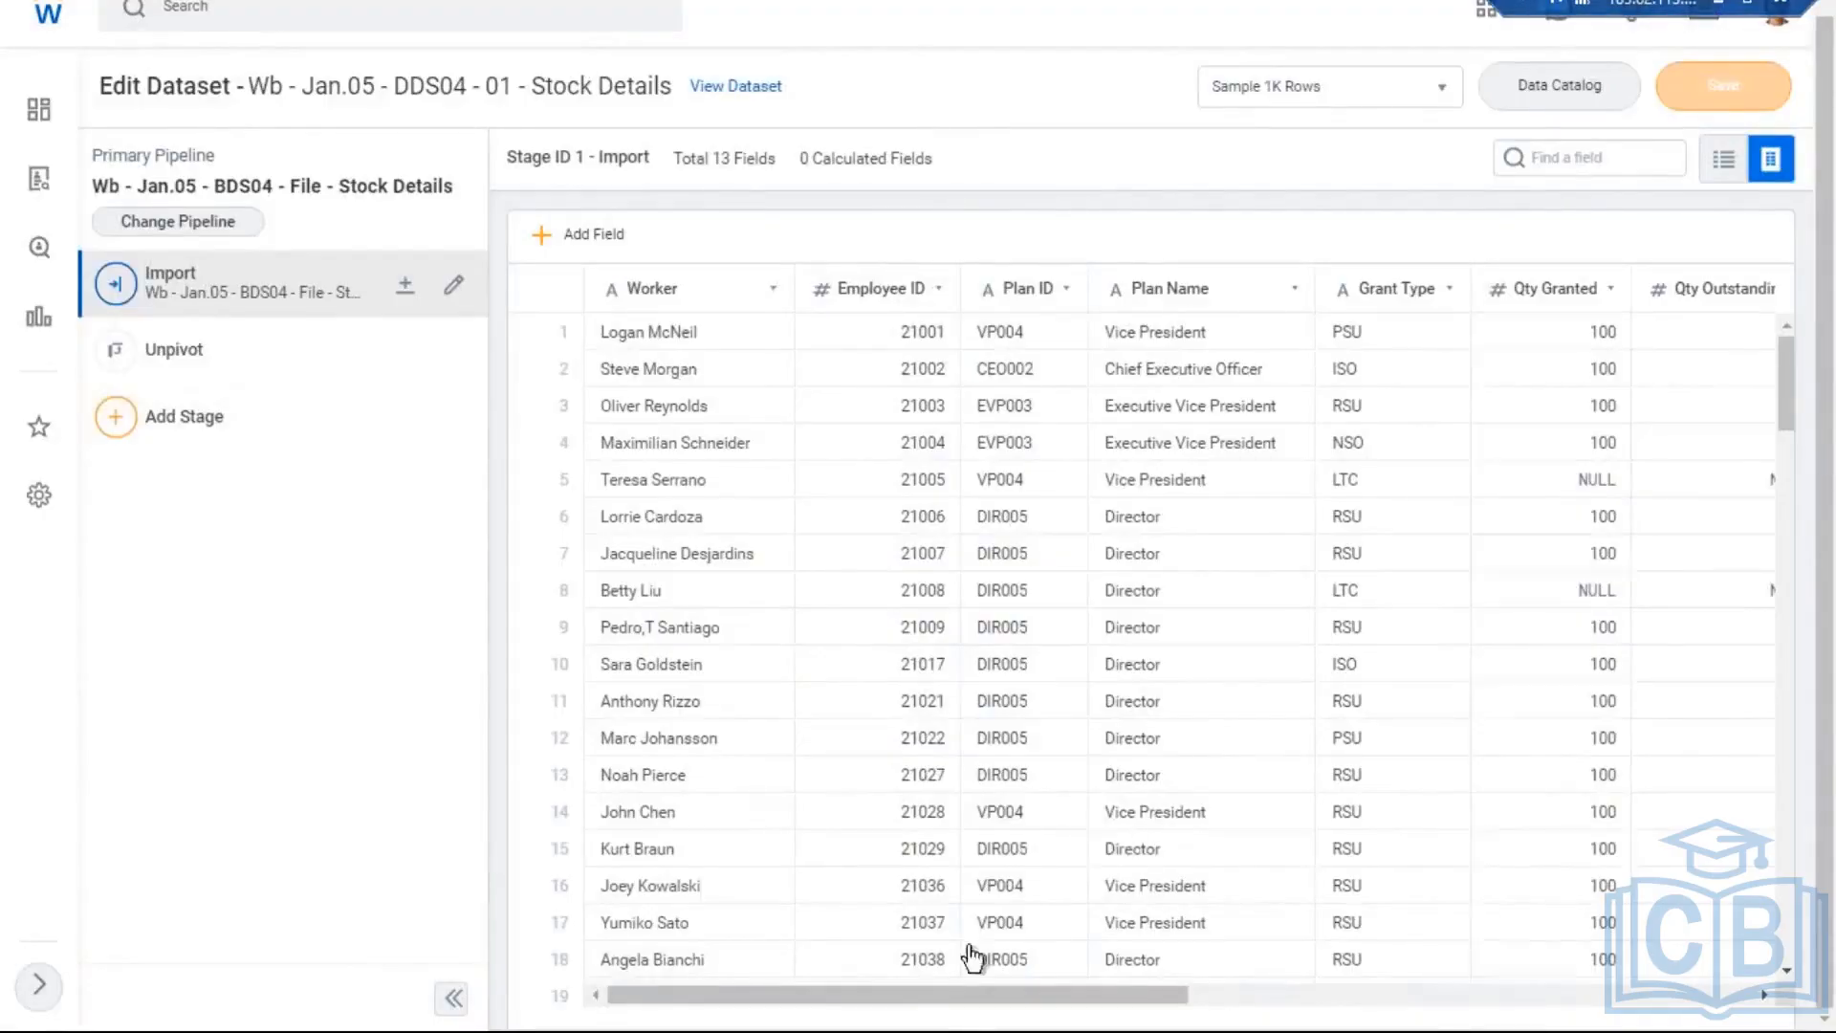
pyautogui.moveTo(1024, 1013); pyautogui.dragTo(622, 961)
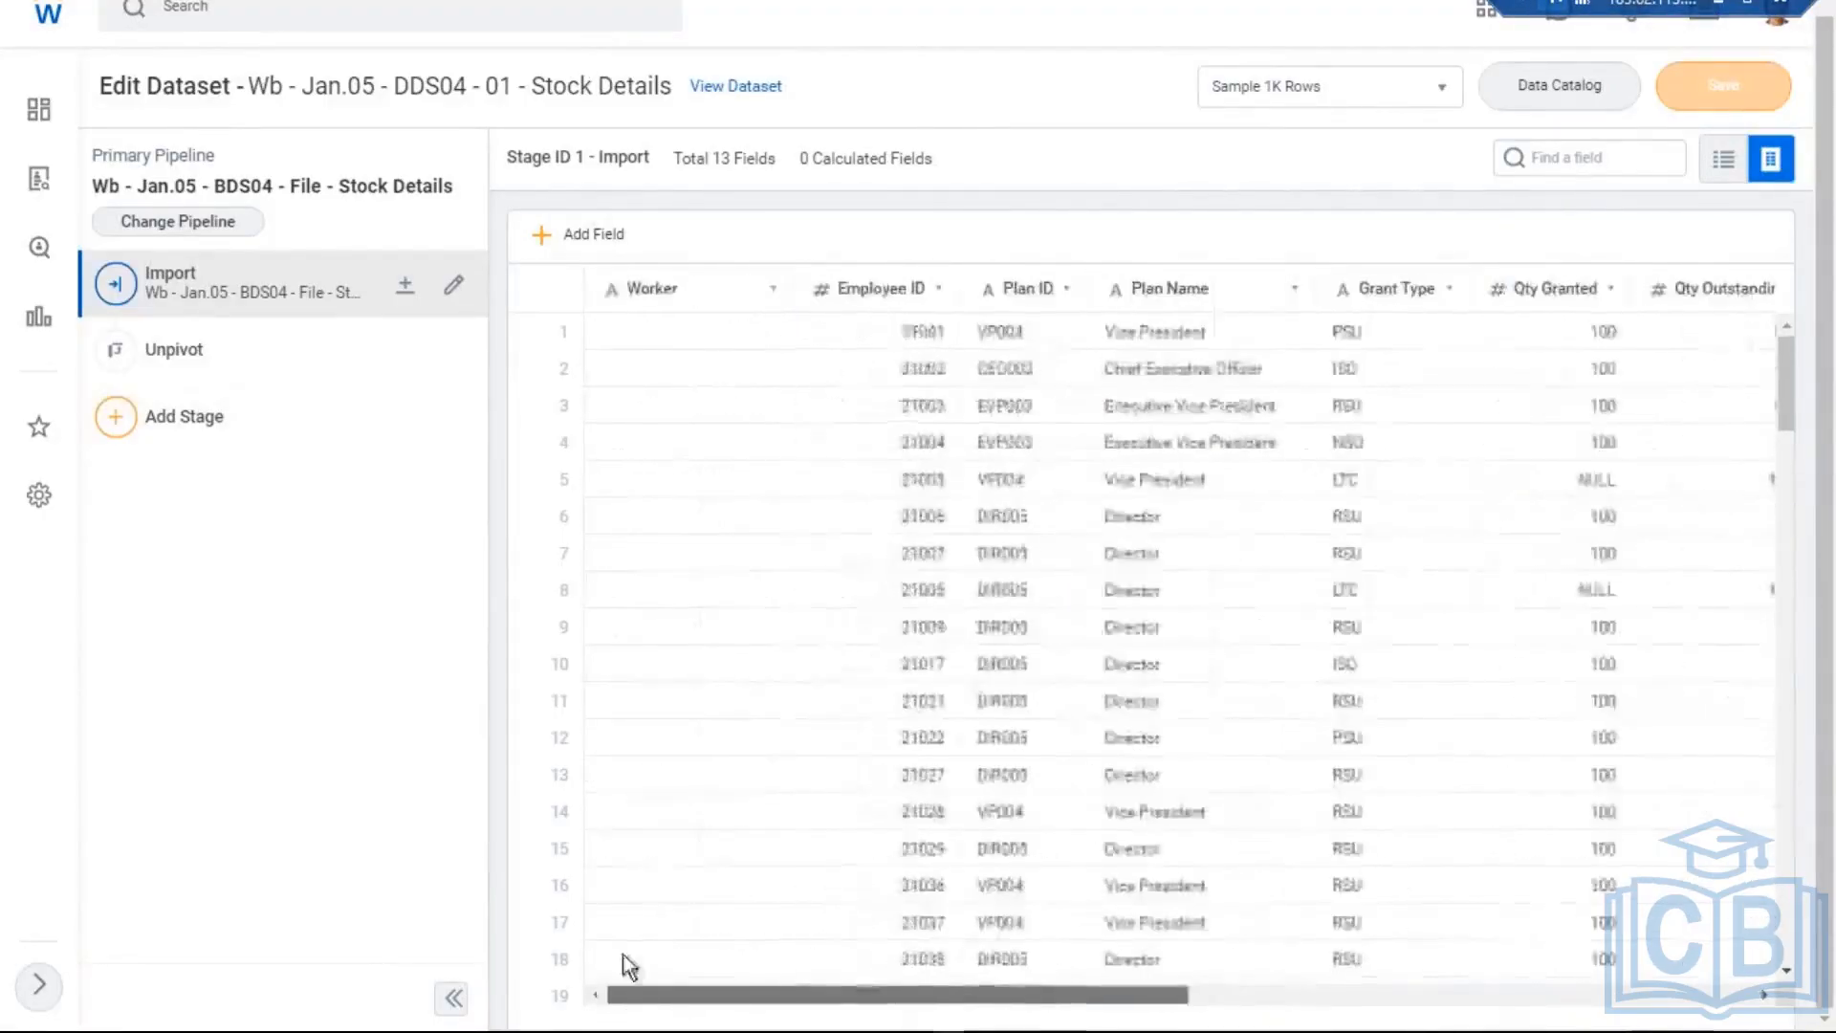
pyautogui.click(940, 392)
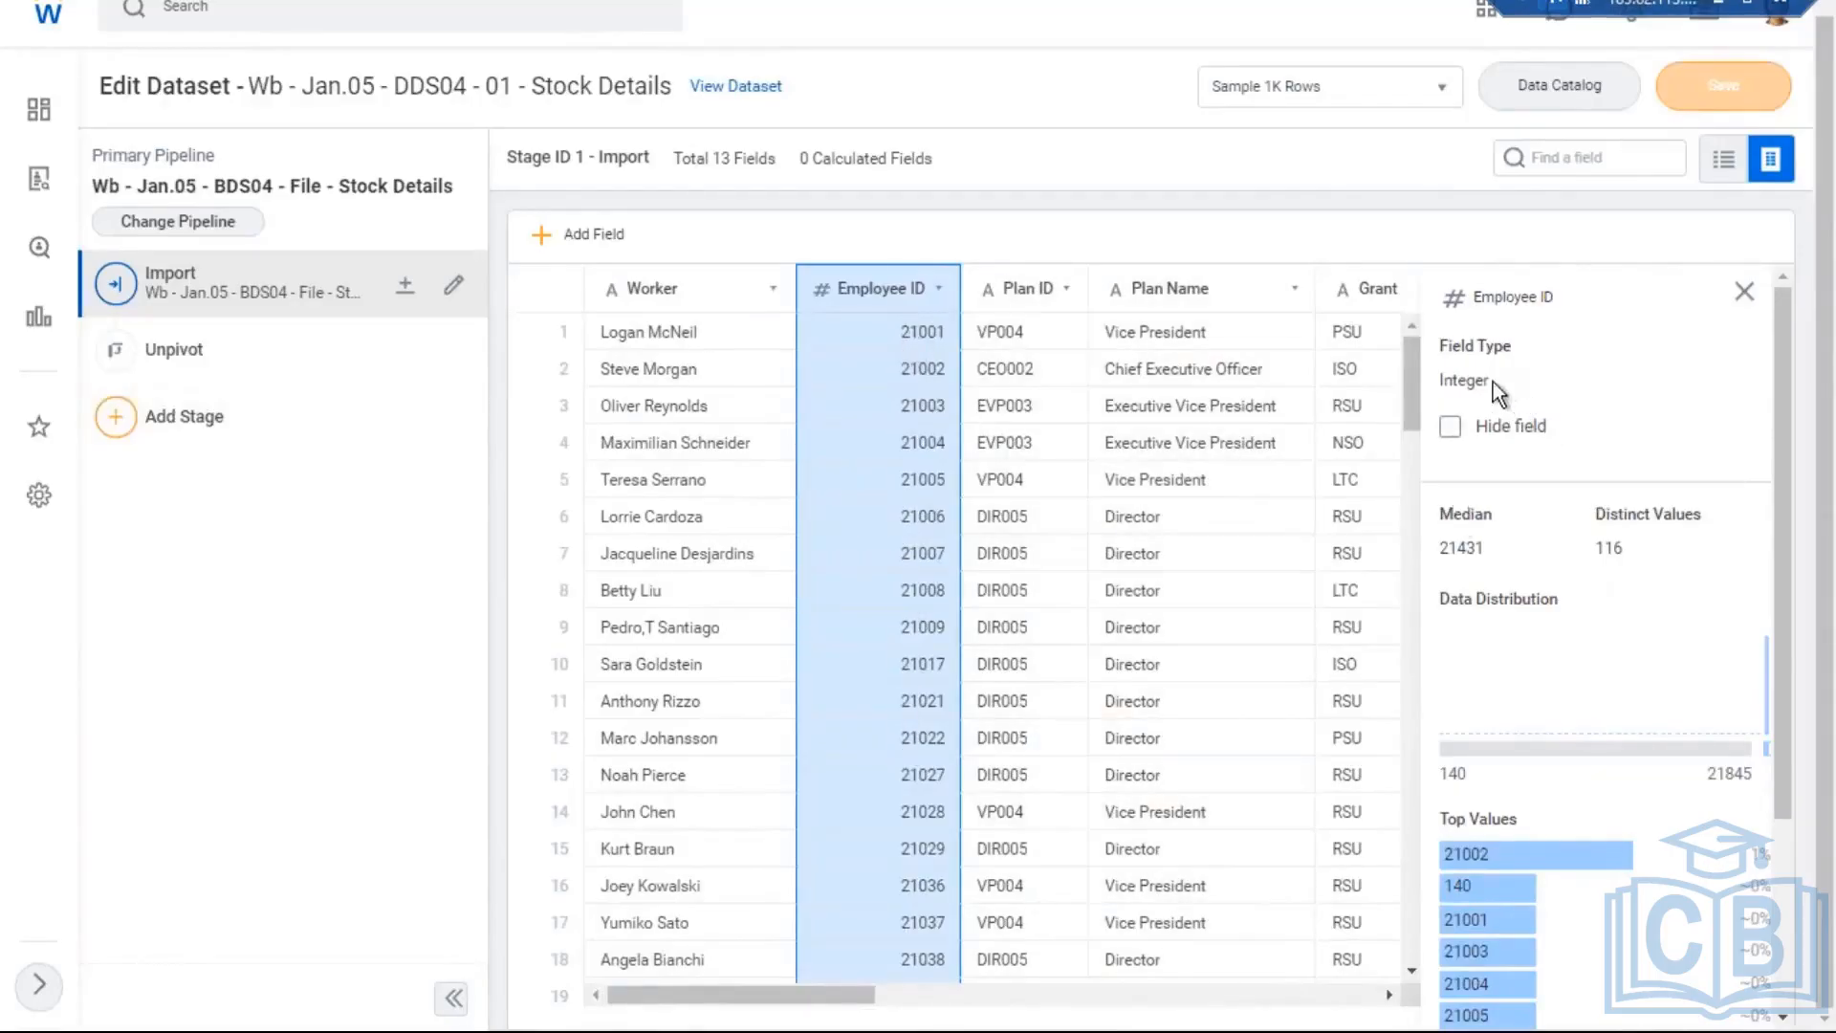
pyautogui.moveTo(1490, 381); pyautogui.dragTo(1442, 379)
pyautogui.moveTo(752, 1005)
pyautogui.mouseDown()
pyautogui.moveTo(1052, 1027)
pyautogui.moveTo(742, 1002)
pyautogui.mouseUp()
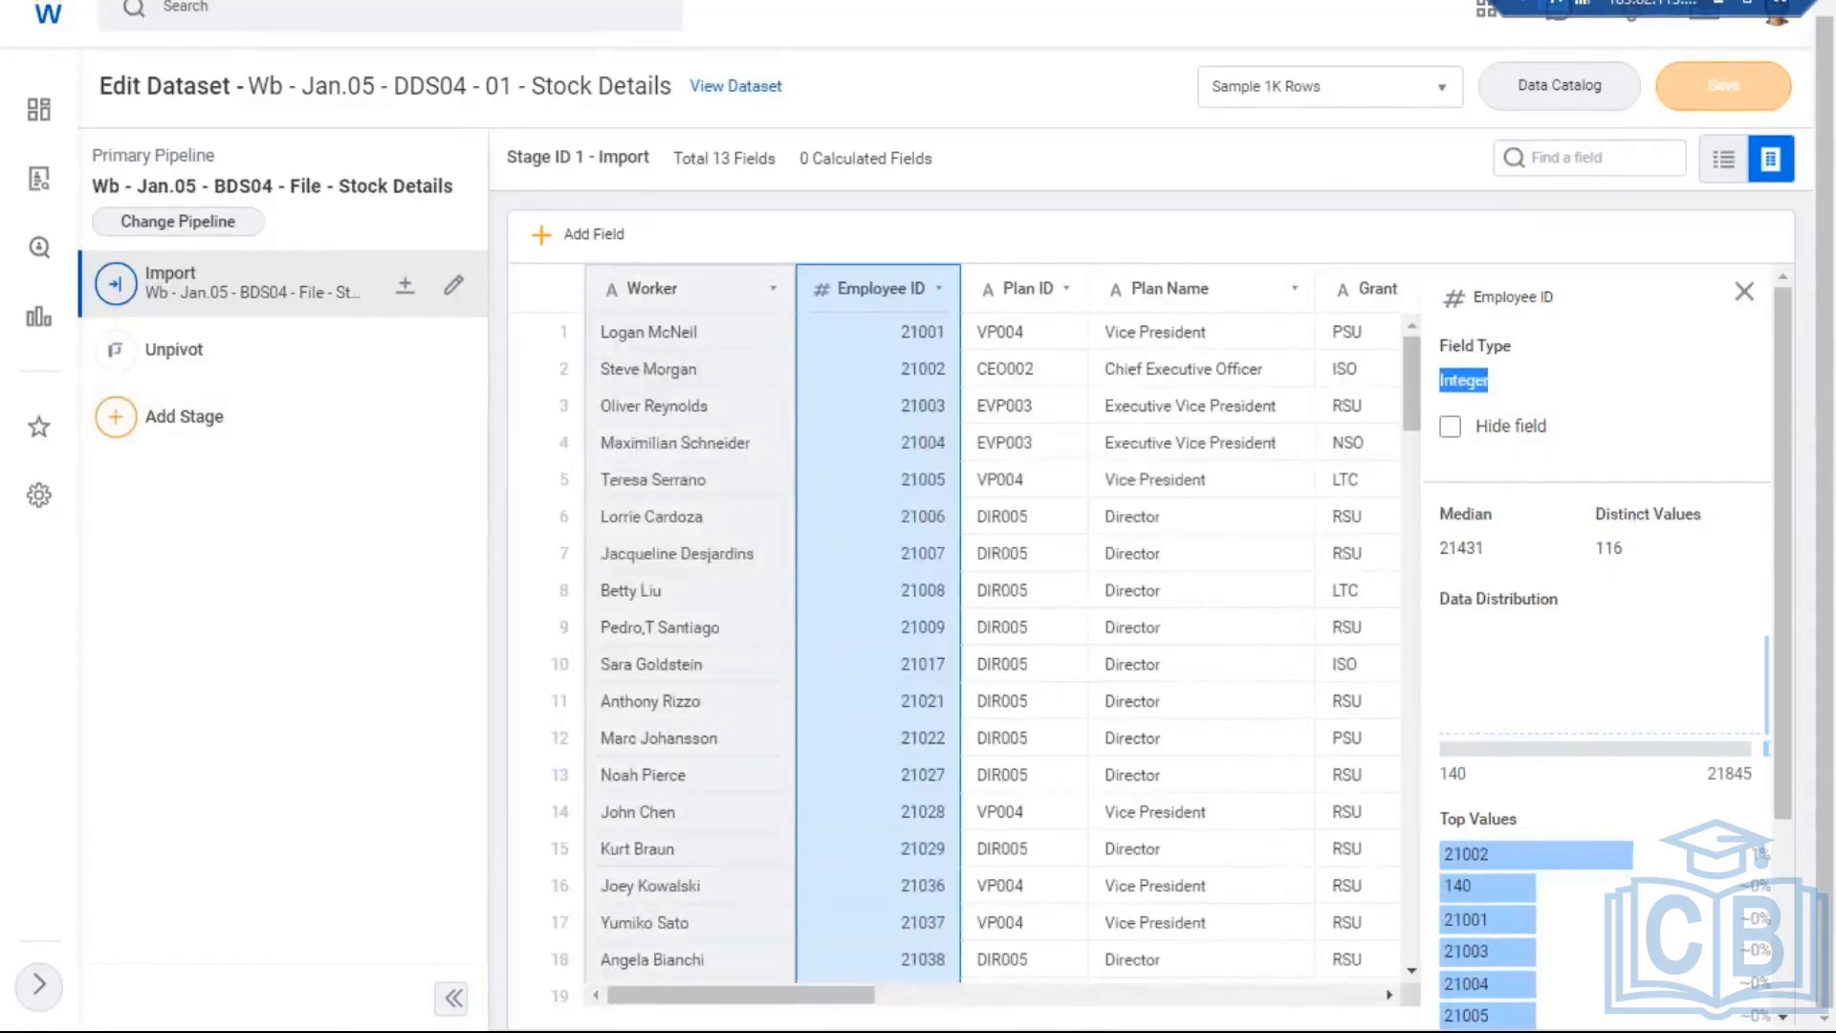
pyautogui.click(779, 369)
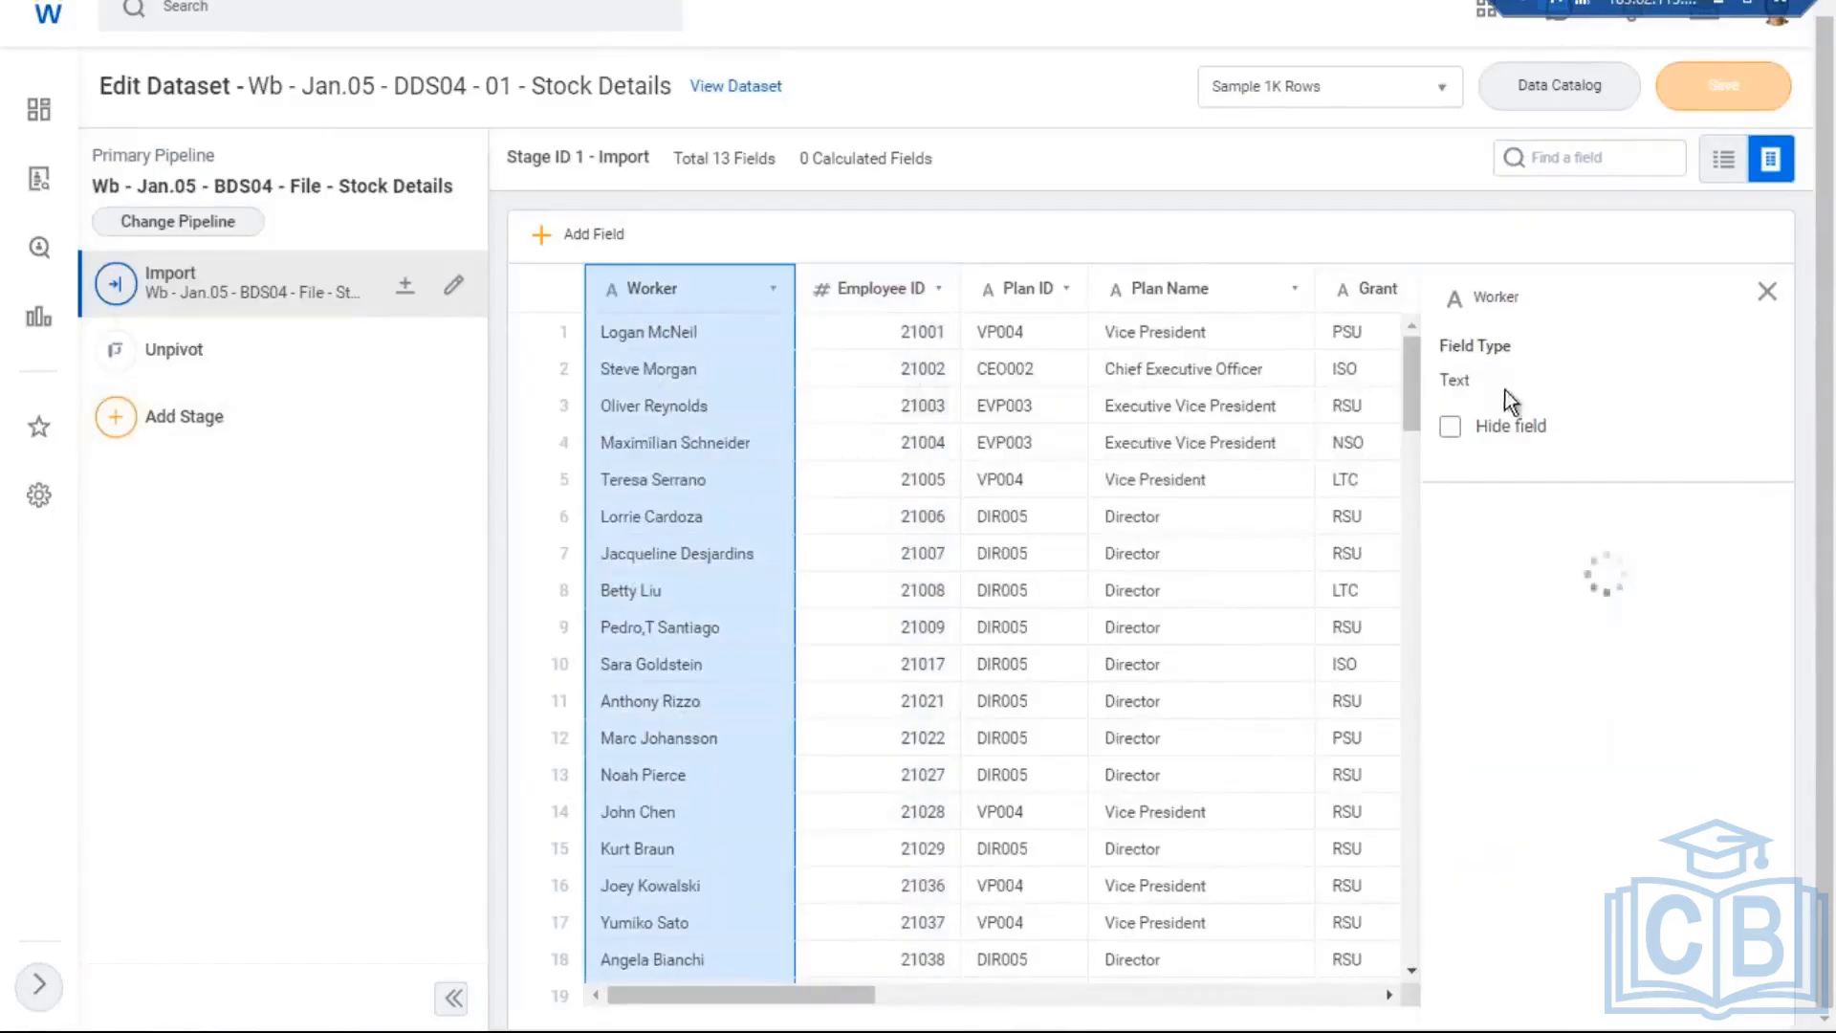
pyautogui.doubleClick(1460, 380)
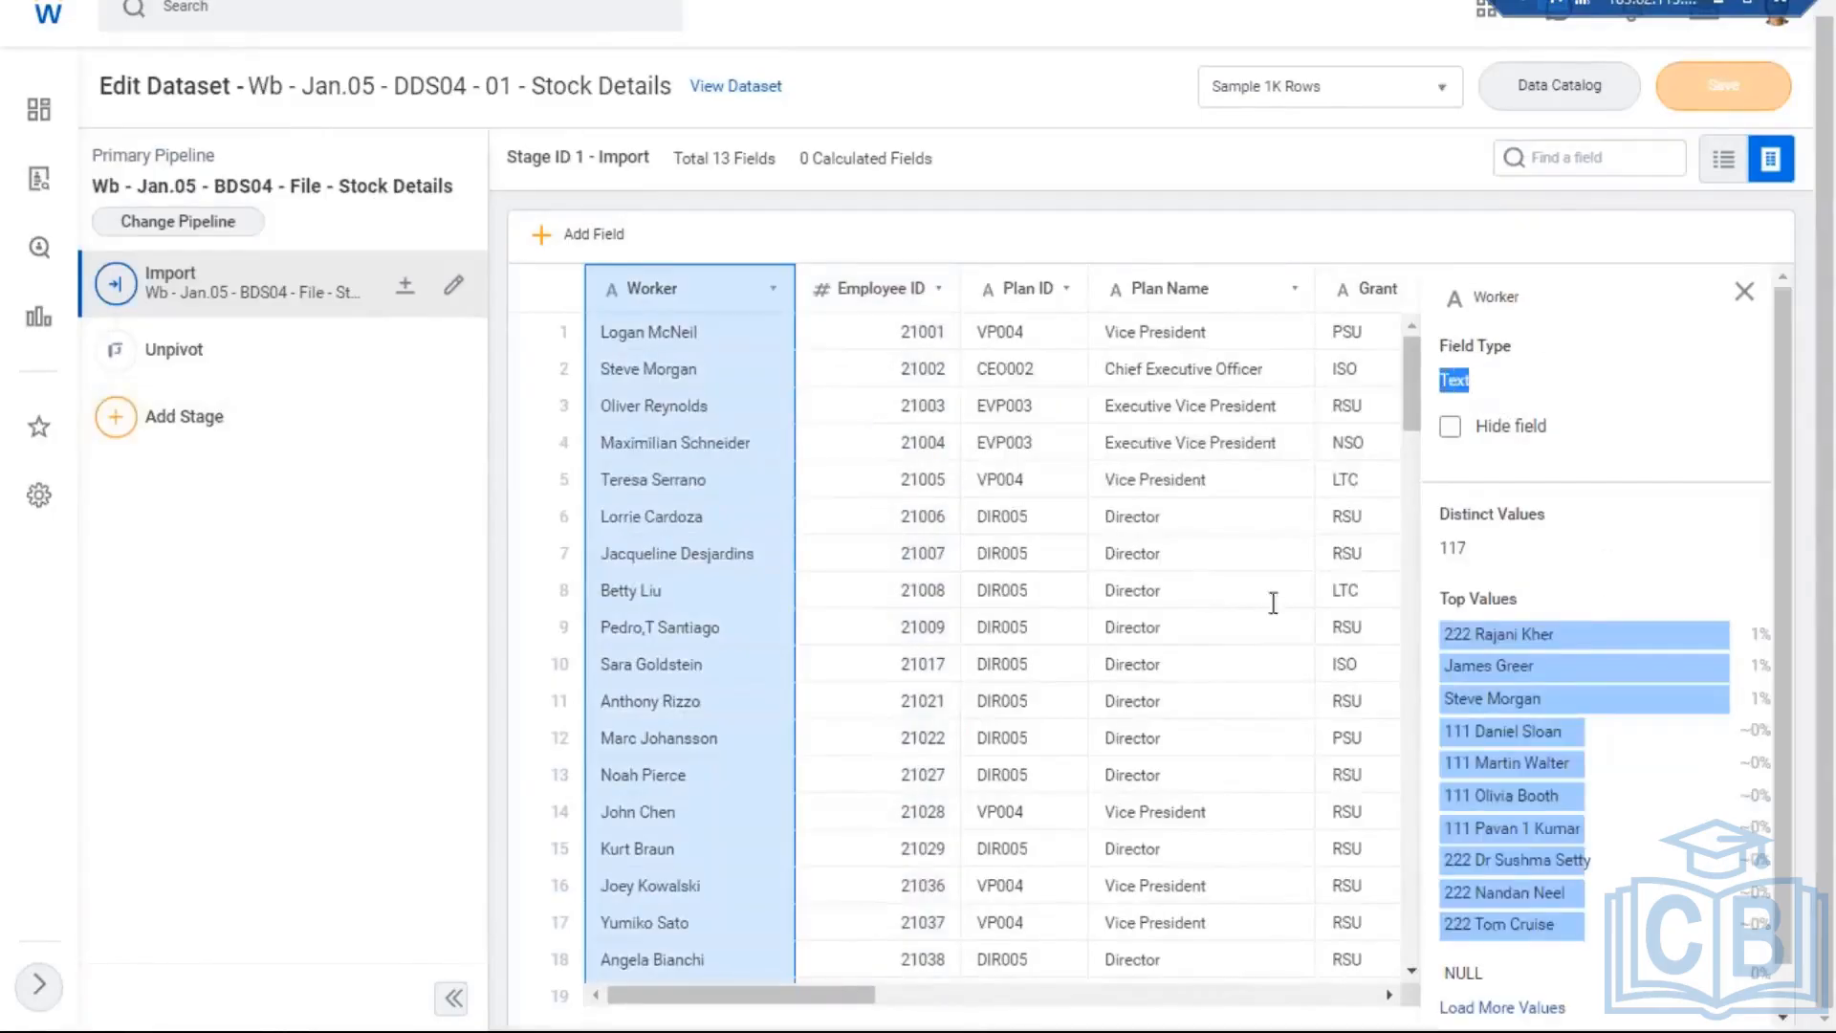
# Step: Check the field types of Qty Vesting 01 and Vesting Date 02 in the Import stage
pyautogui.moveTo(856, 1013); pyautogui.dragTo(1112, 1019)
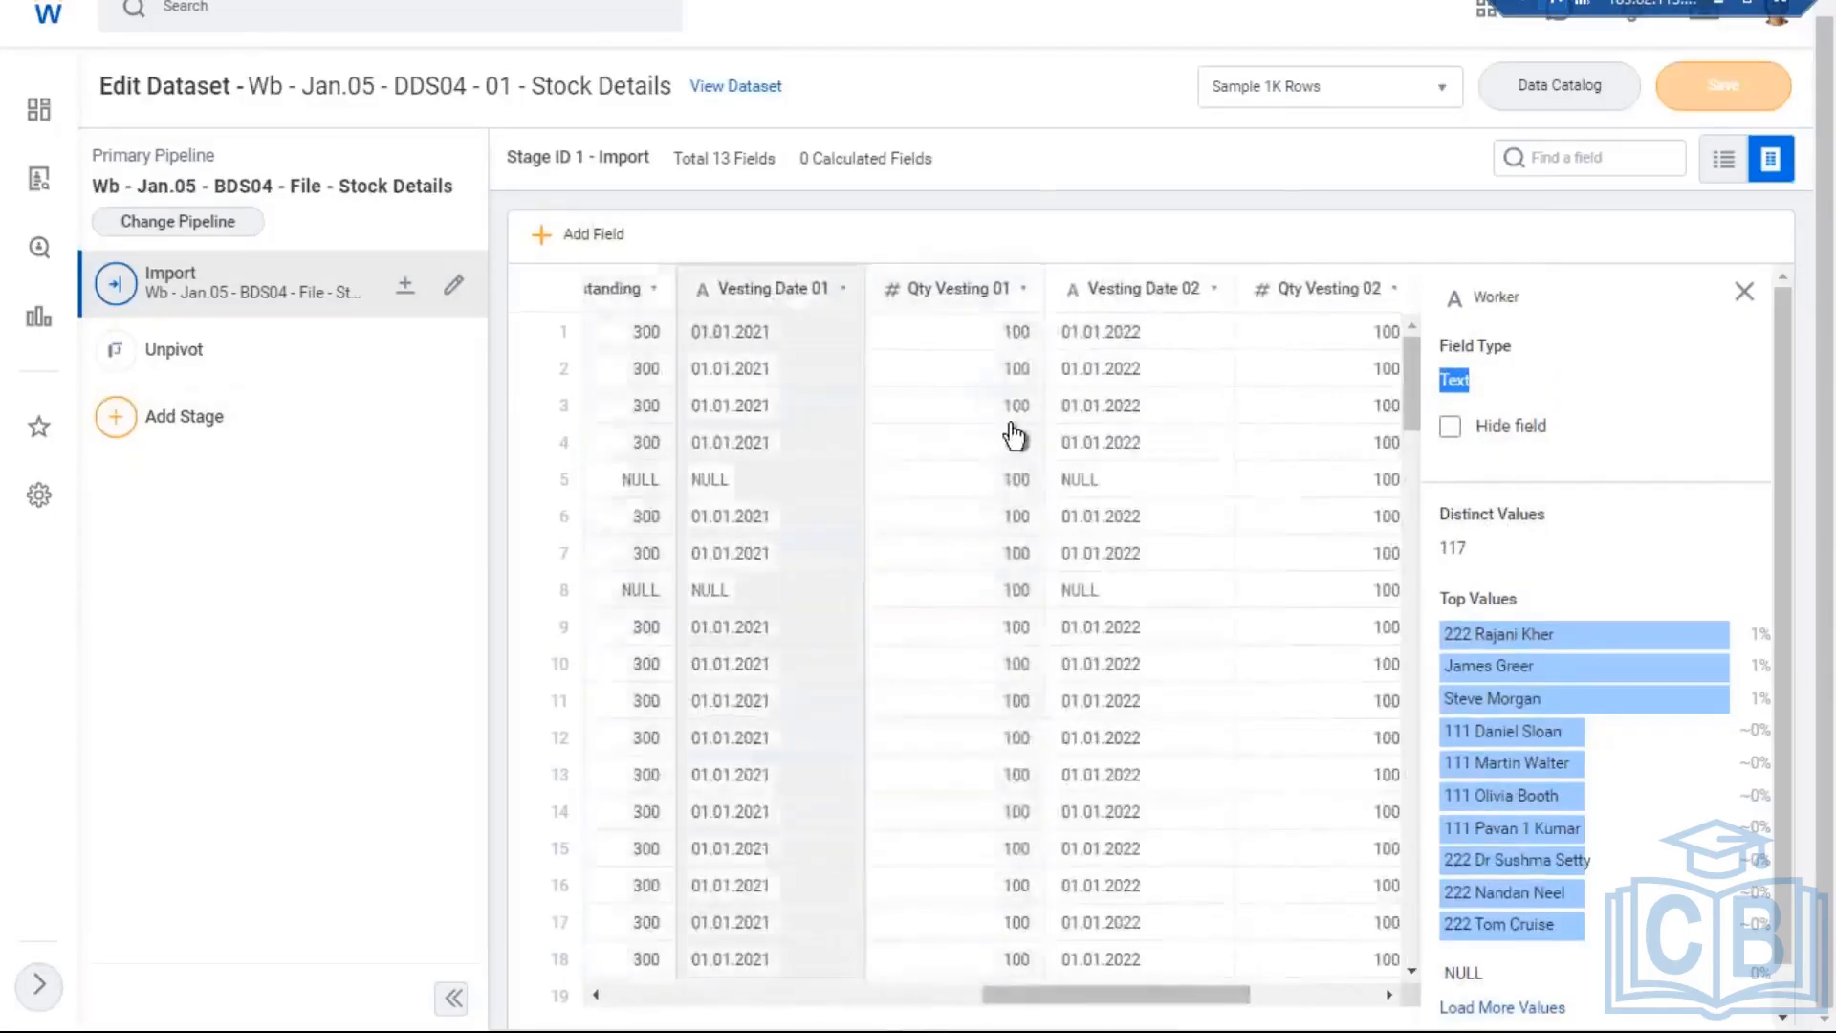
pyautogui.click(1015, 436)
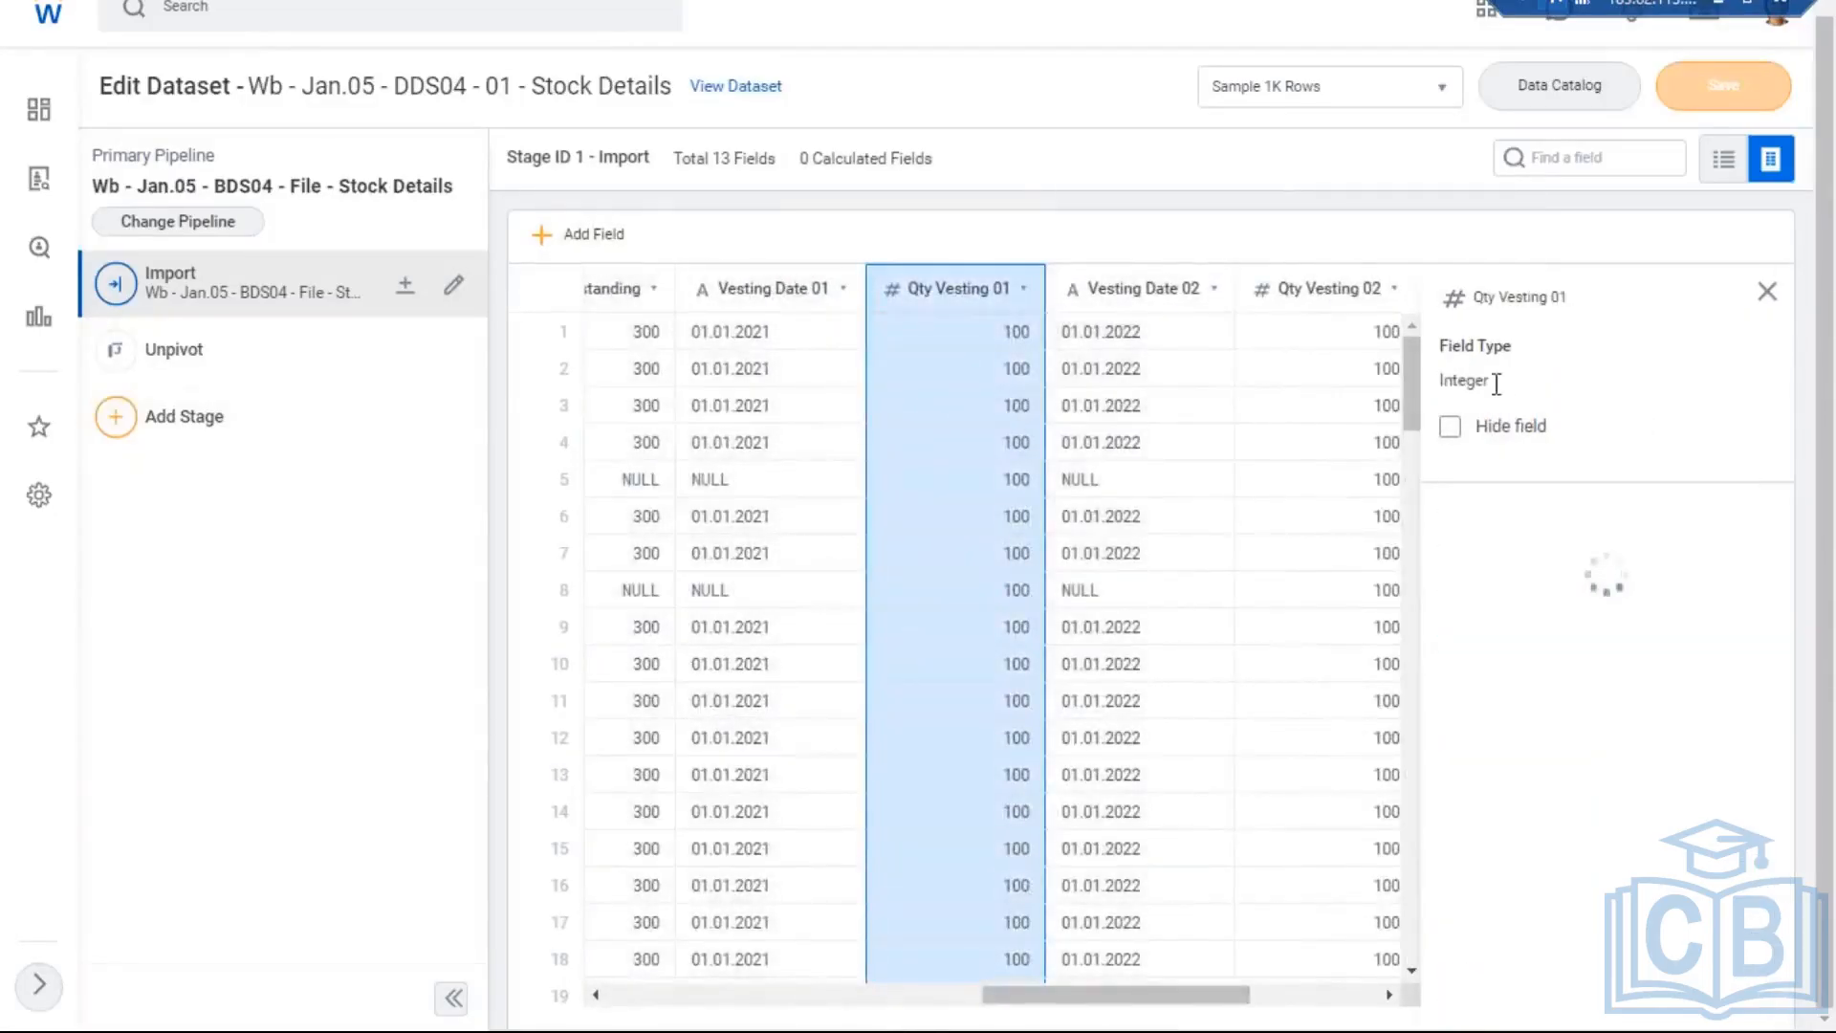
pyautogui.click(1132, 438)
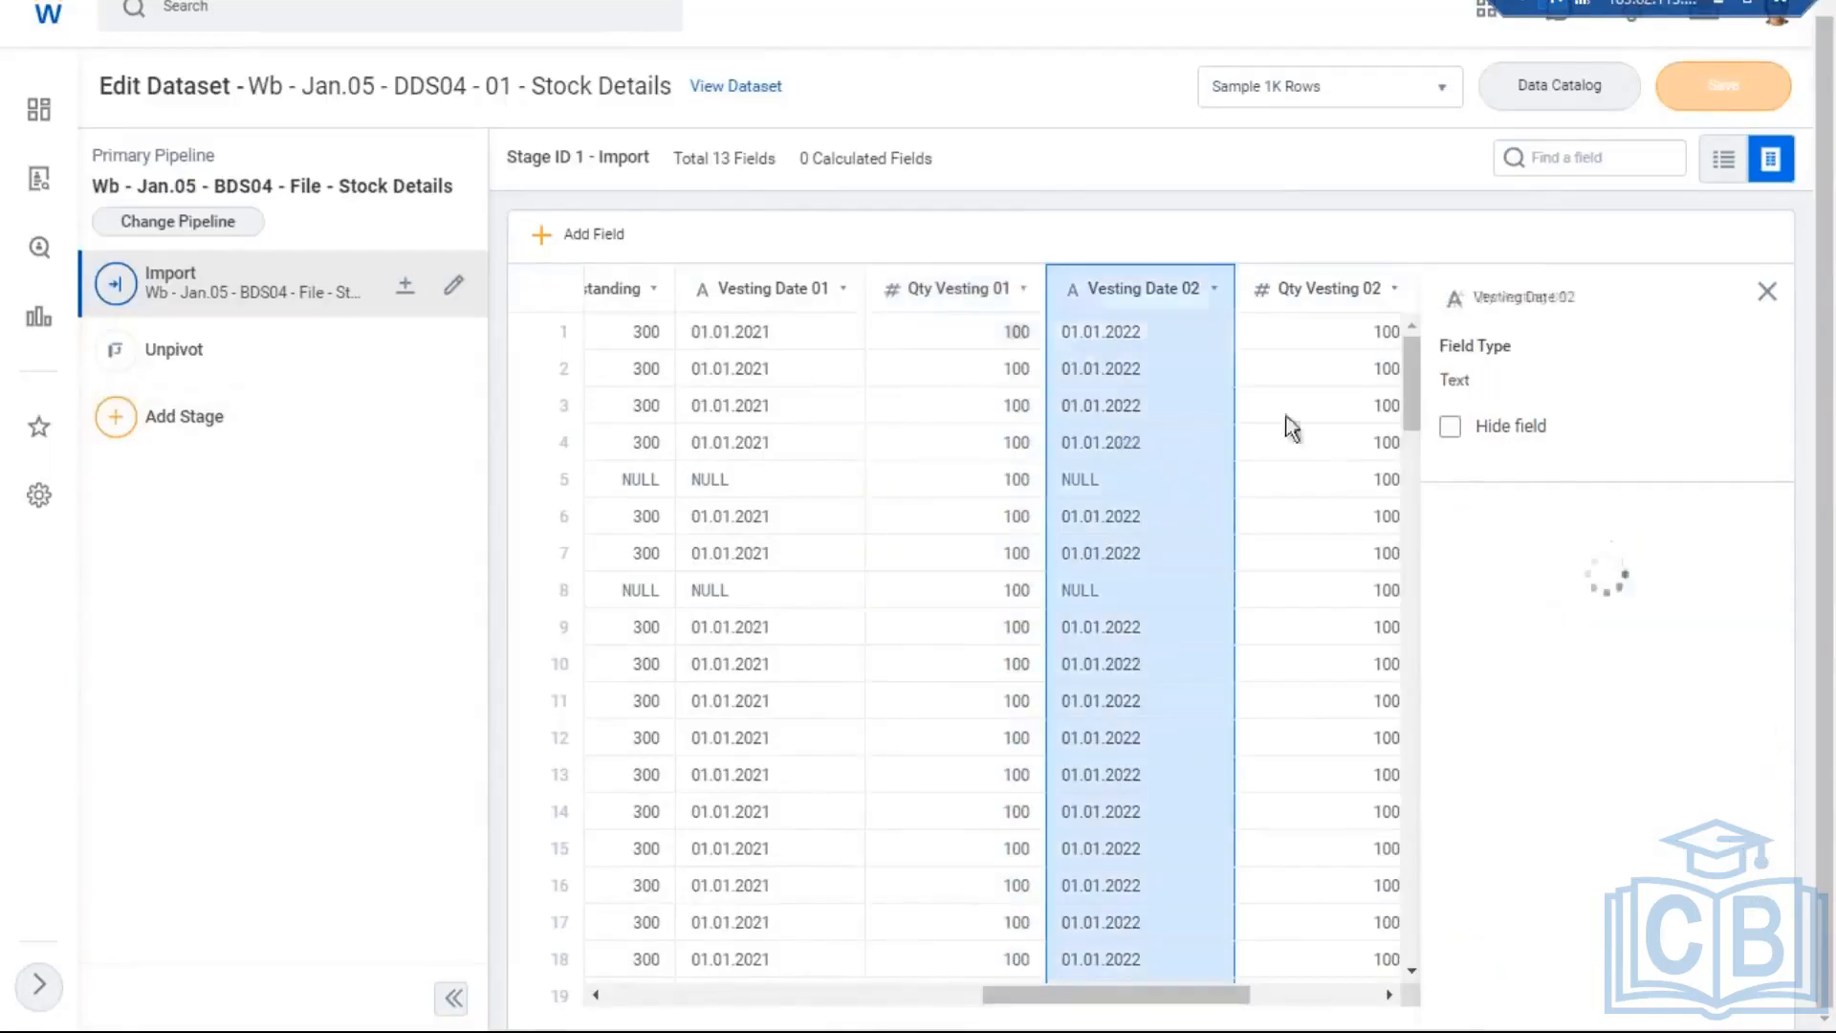
pyautogui.doubleClick(1455, 380)
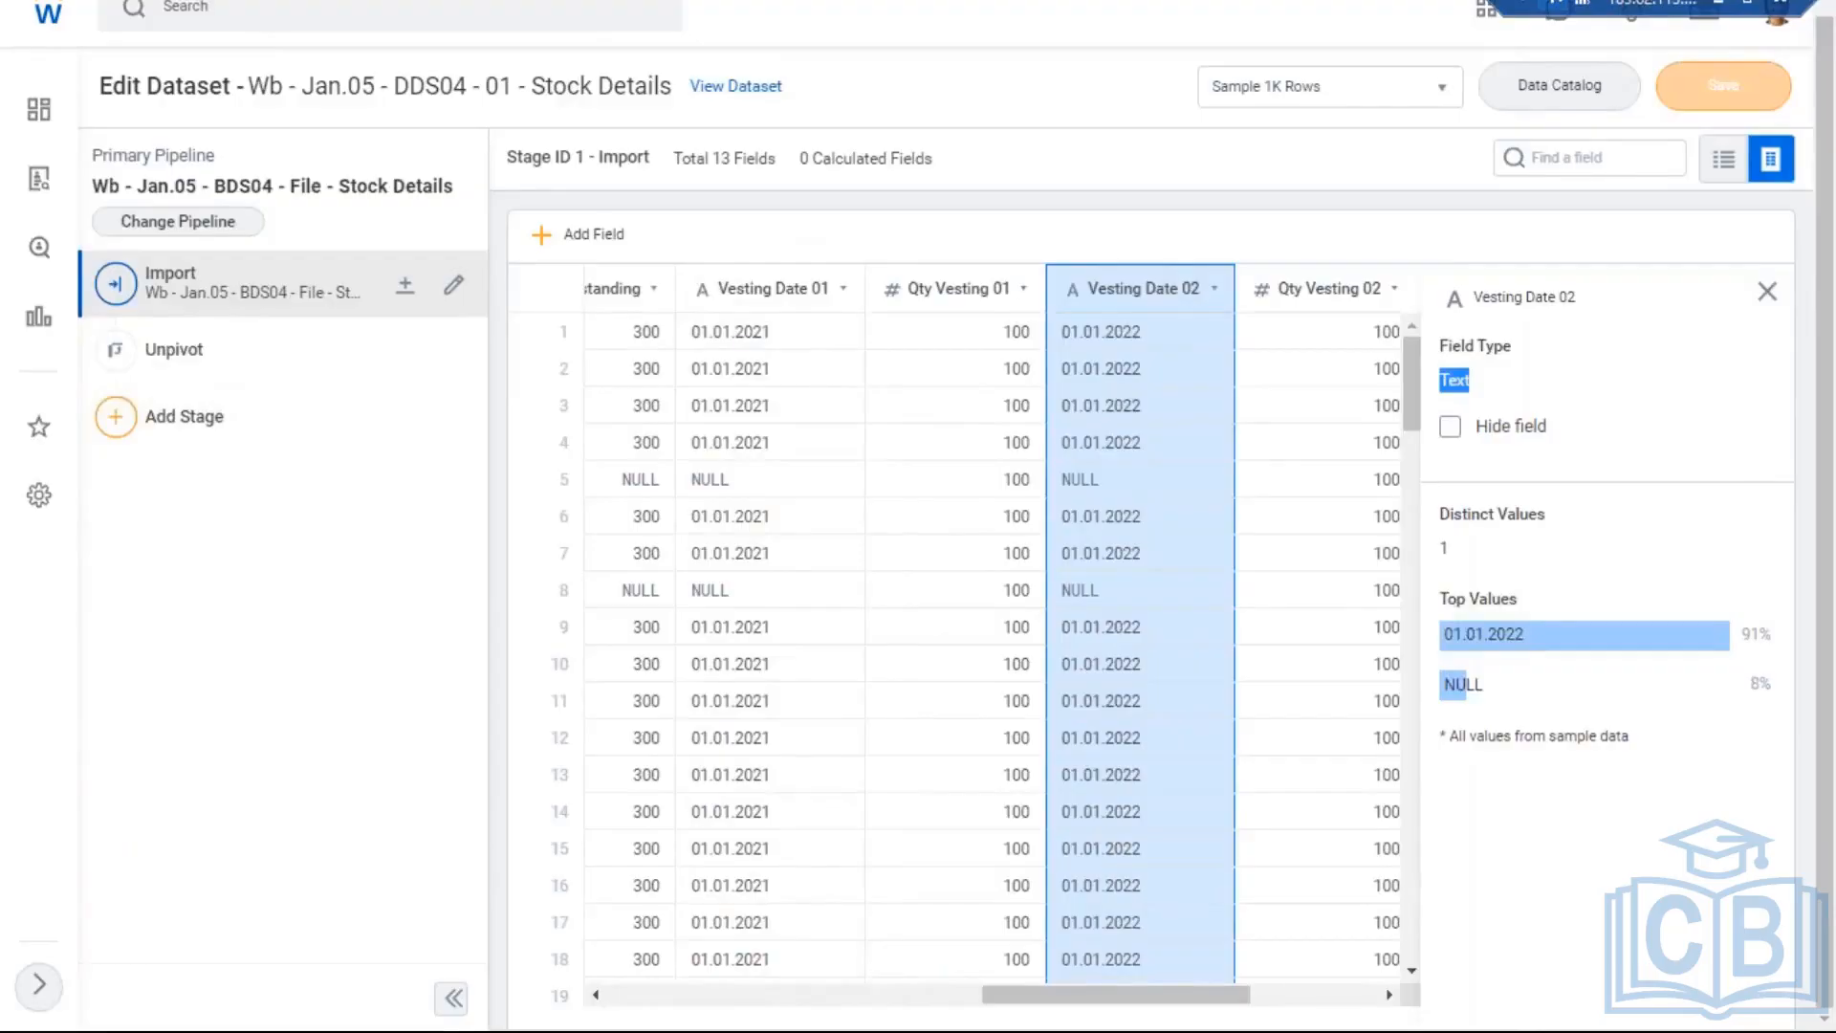
pyautogui.click(1145, 331)
pyautogui.click(746, 91)
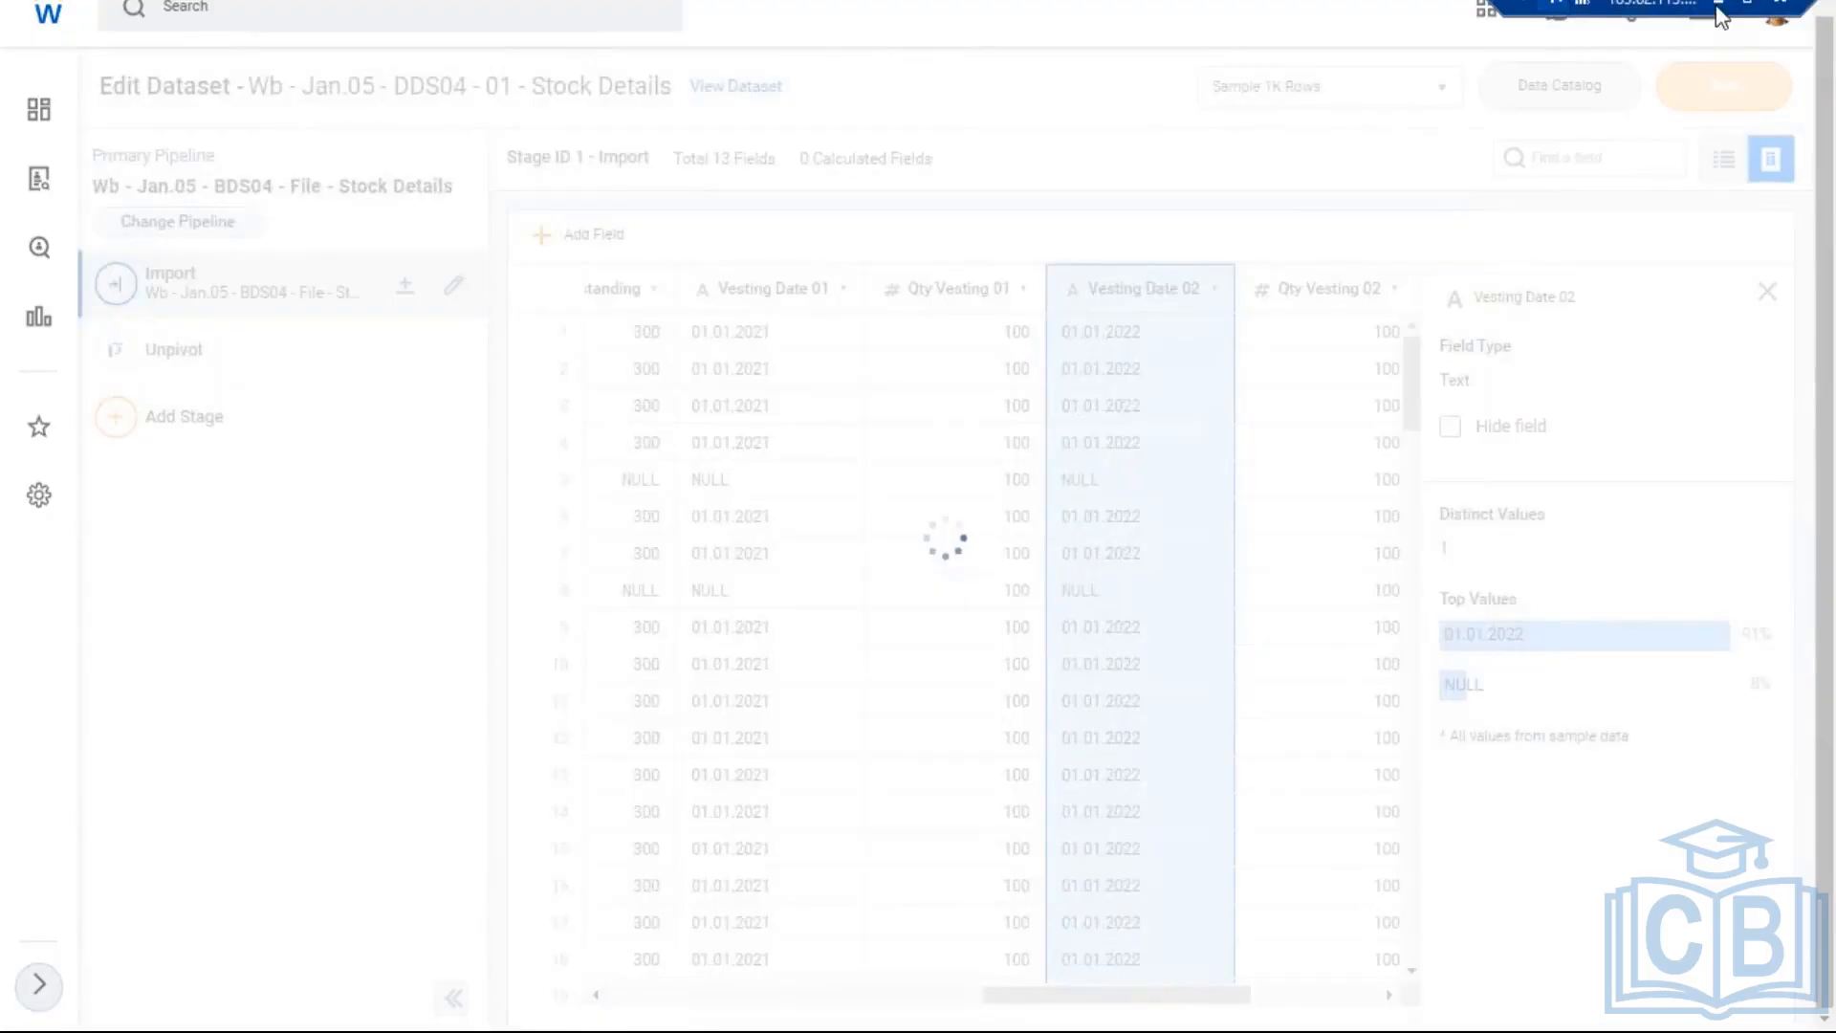
# Step: Switch to the Excel notes and append "Unpivot upto 150 input fields within each stage" to the Unpivot Stage description in cell B10
pyautogui.click(1719, 10)
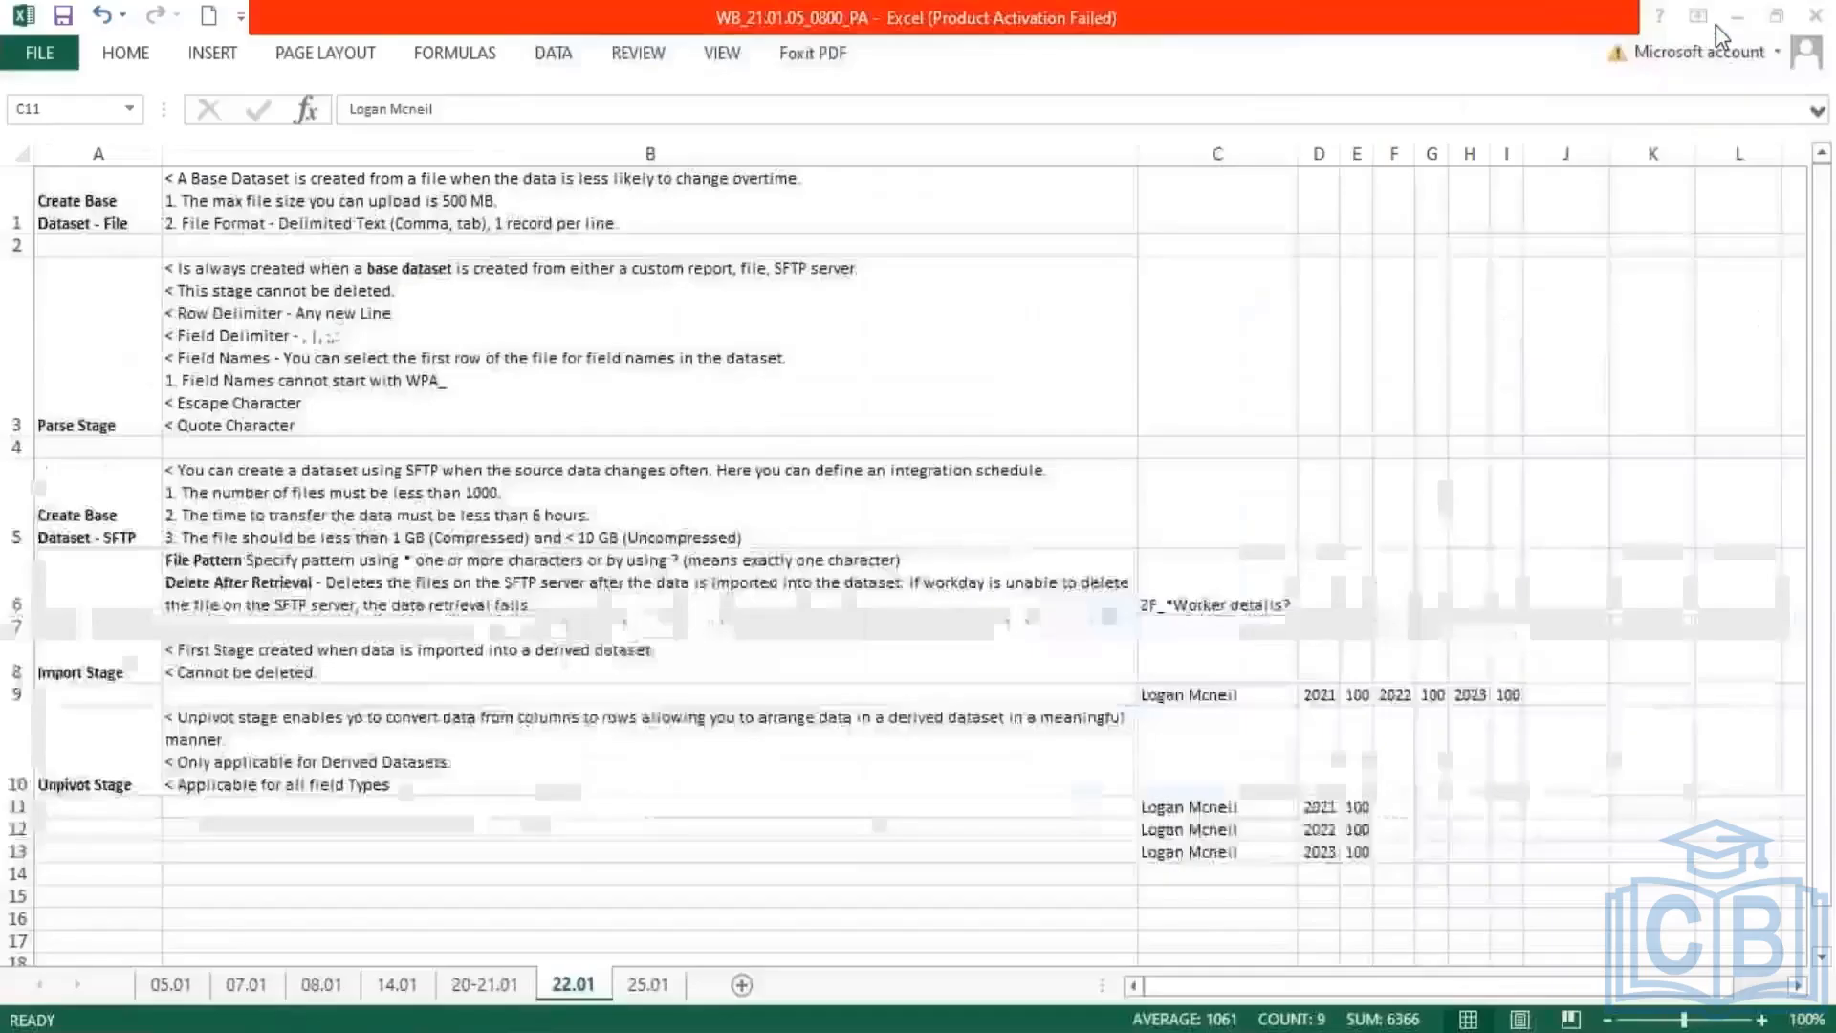
pyautogui.doubleClick(435, 786)
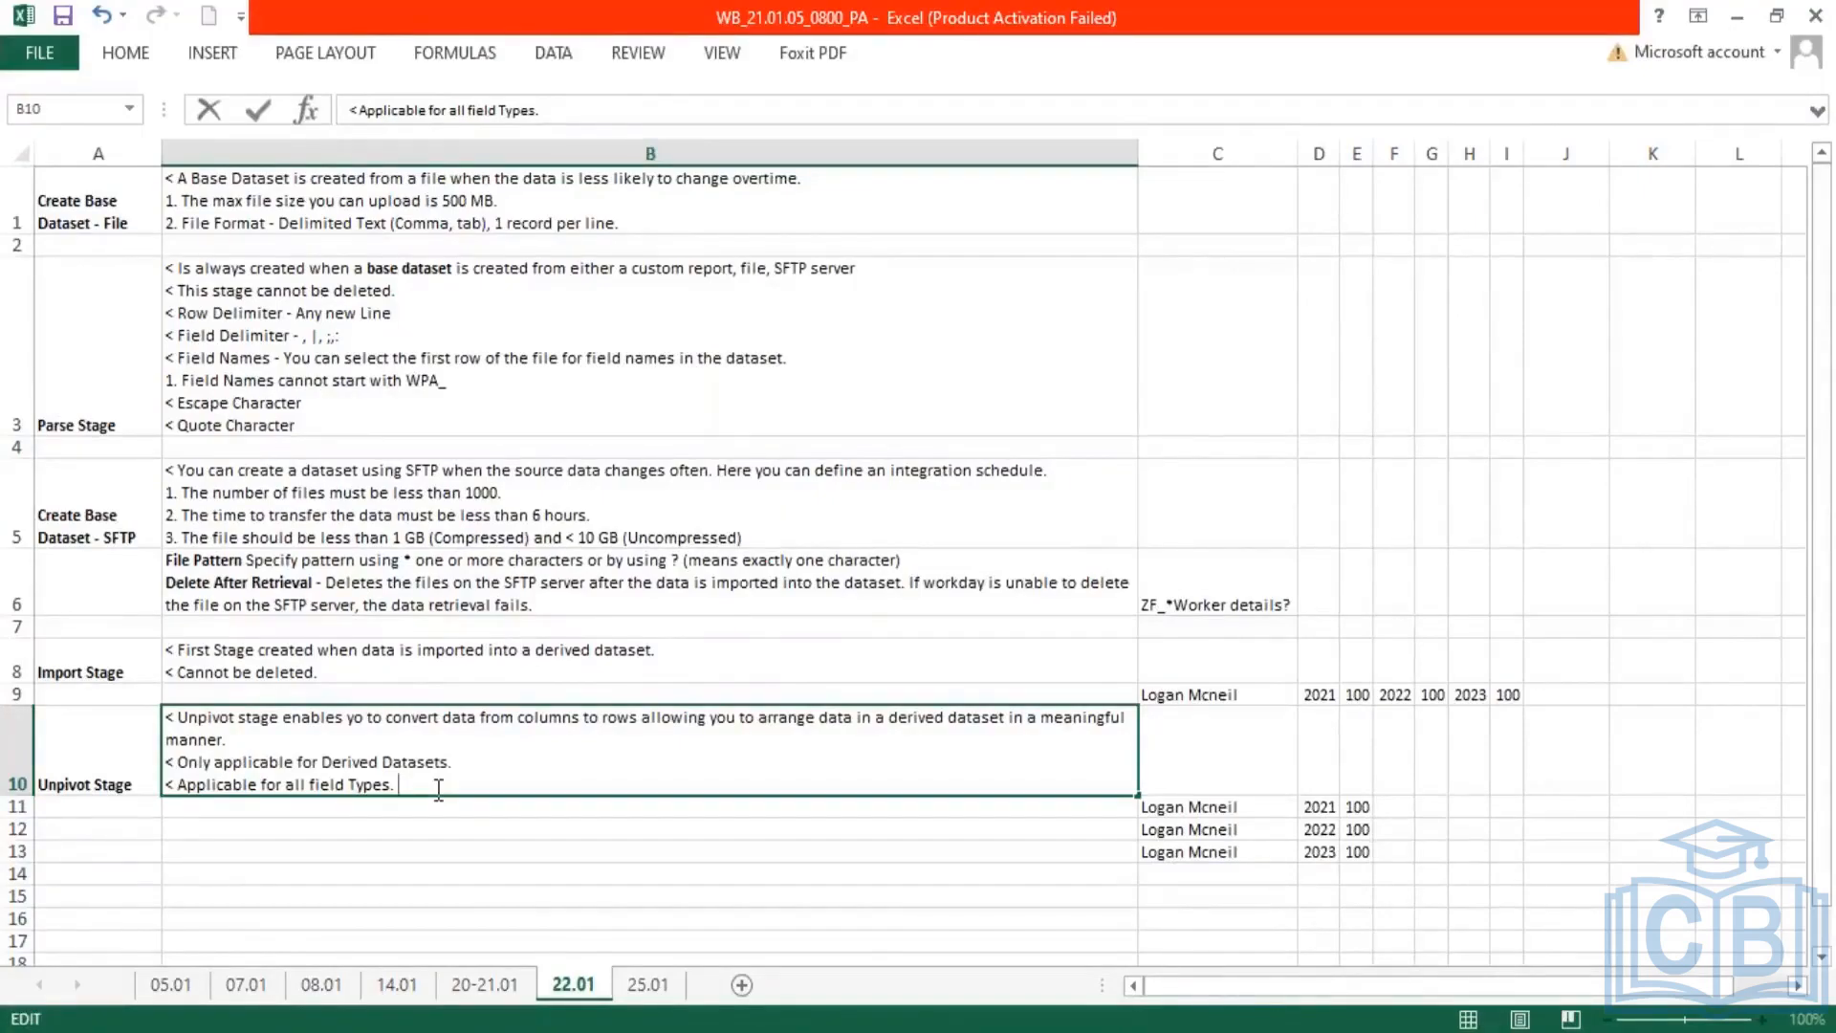
pyautogui.write('Unpivot upto 150')
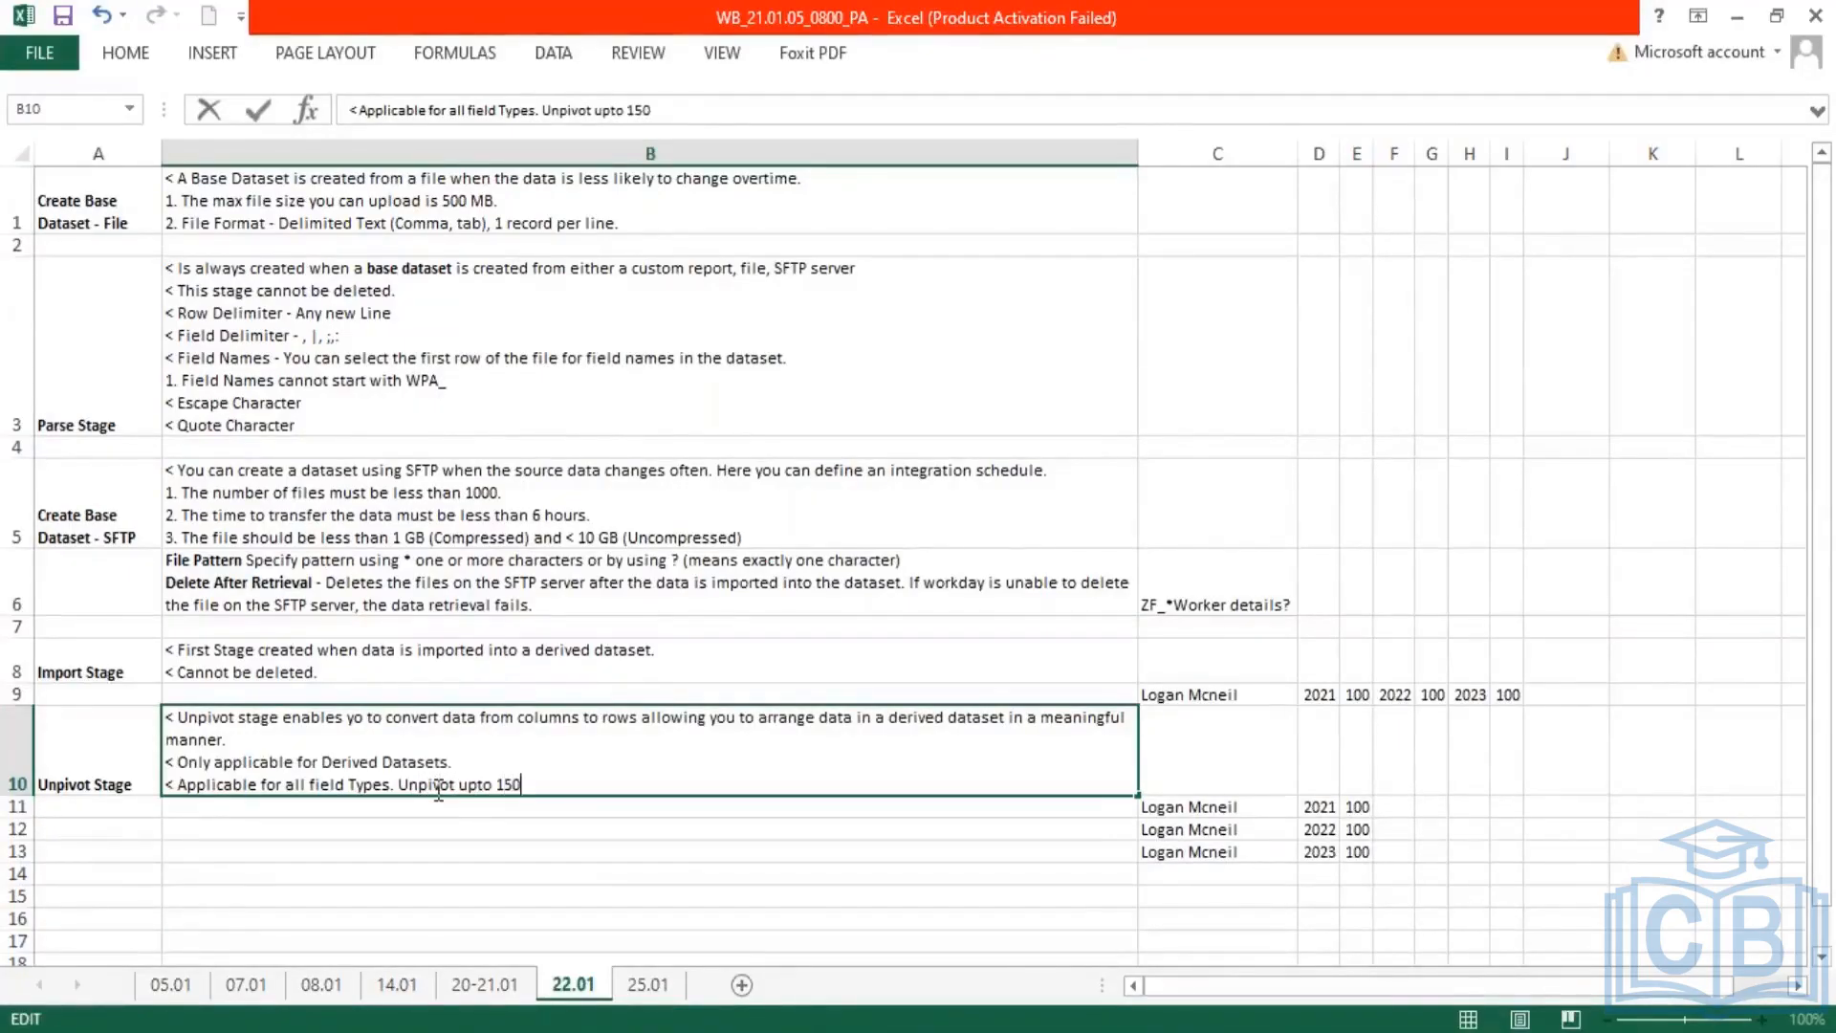
pyautogui.write(' inputs')
pyautogui.press('BackSpace')
pyautogui.write('field')
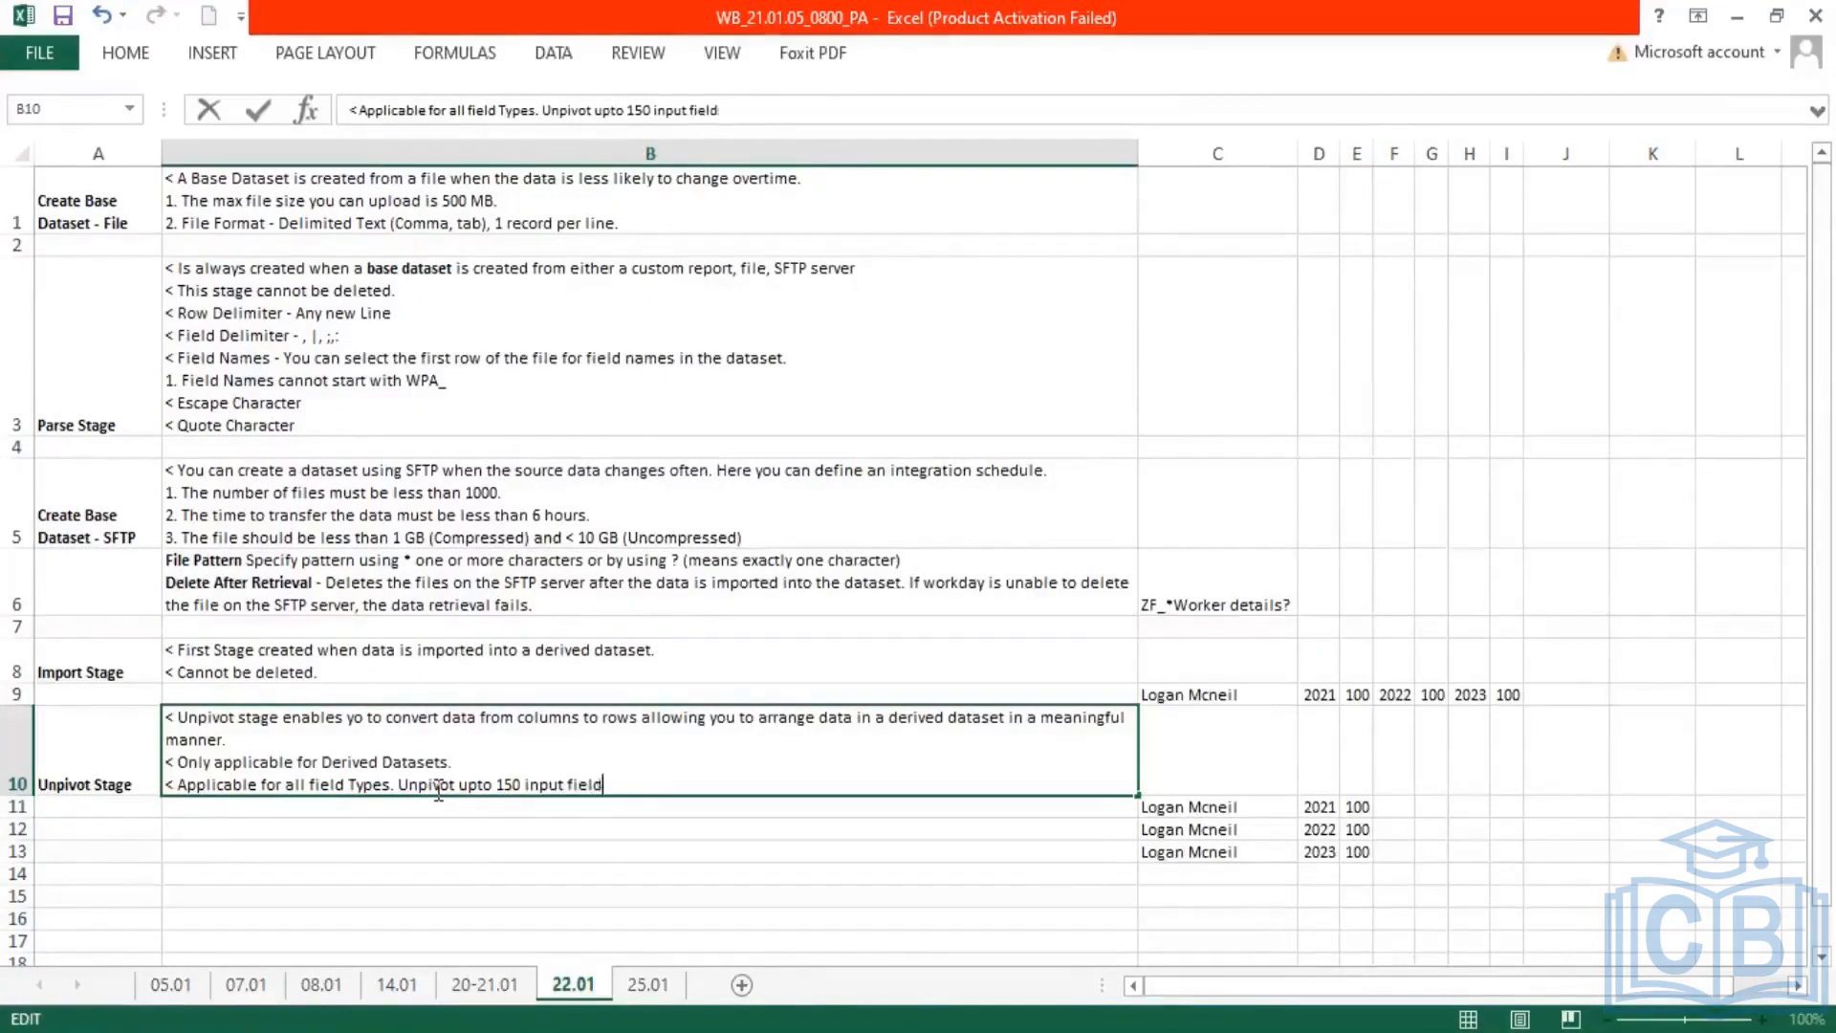
pyautogui.write('s within e')
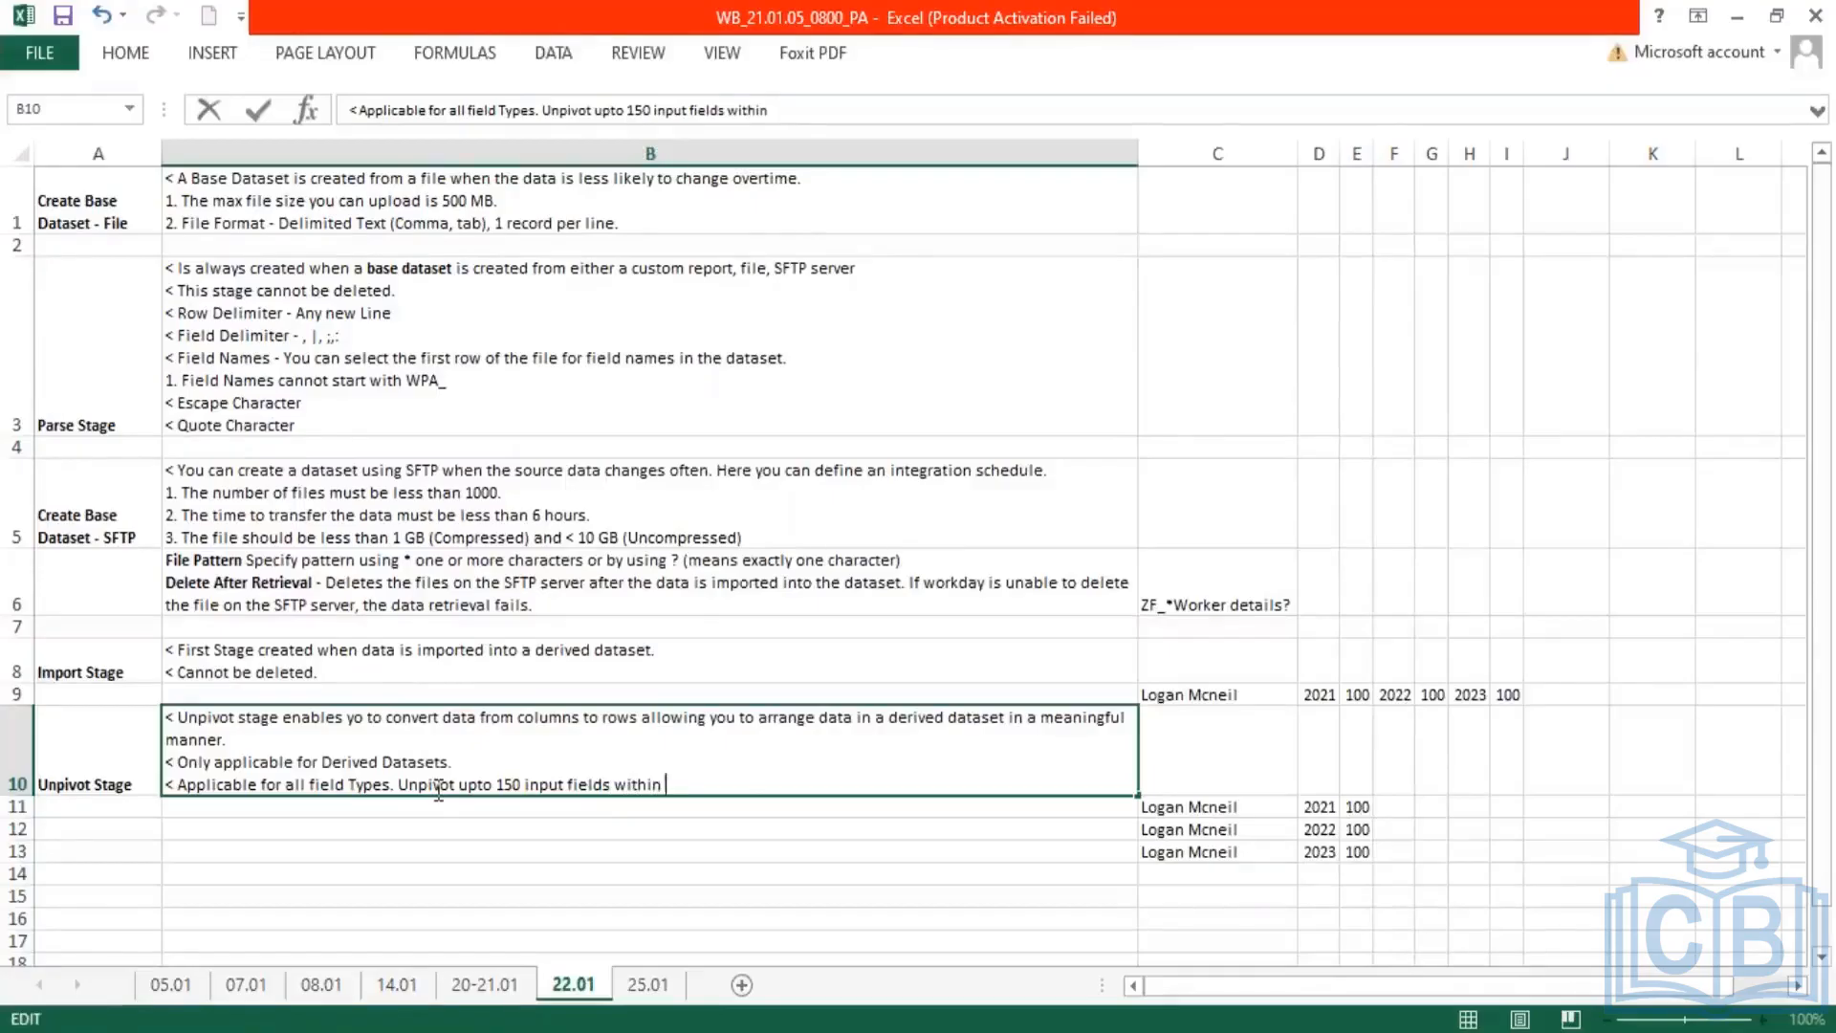
pyautogui.write('ach stage')
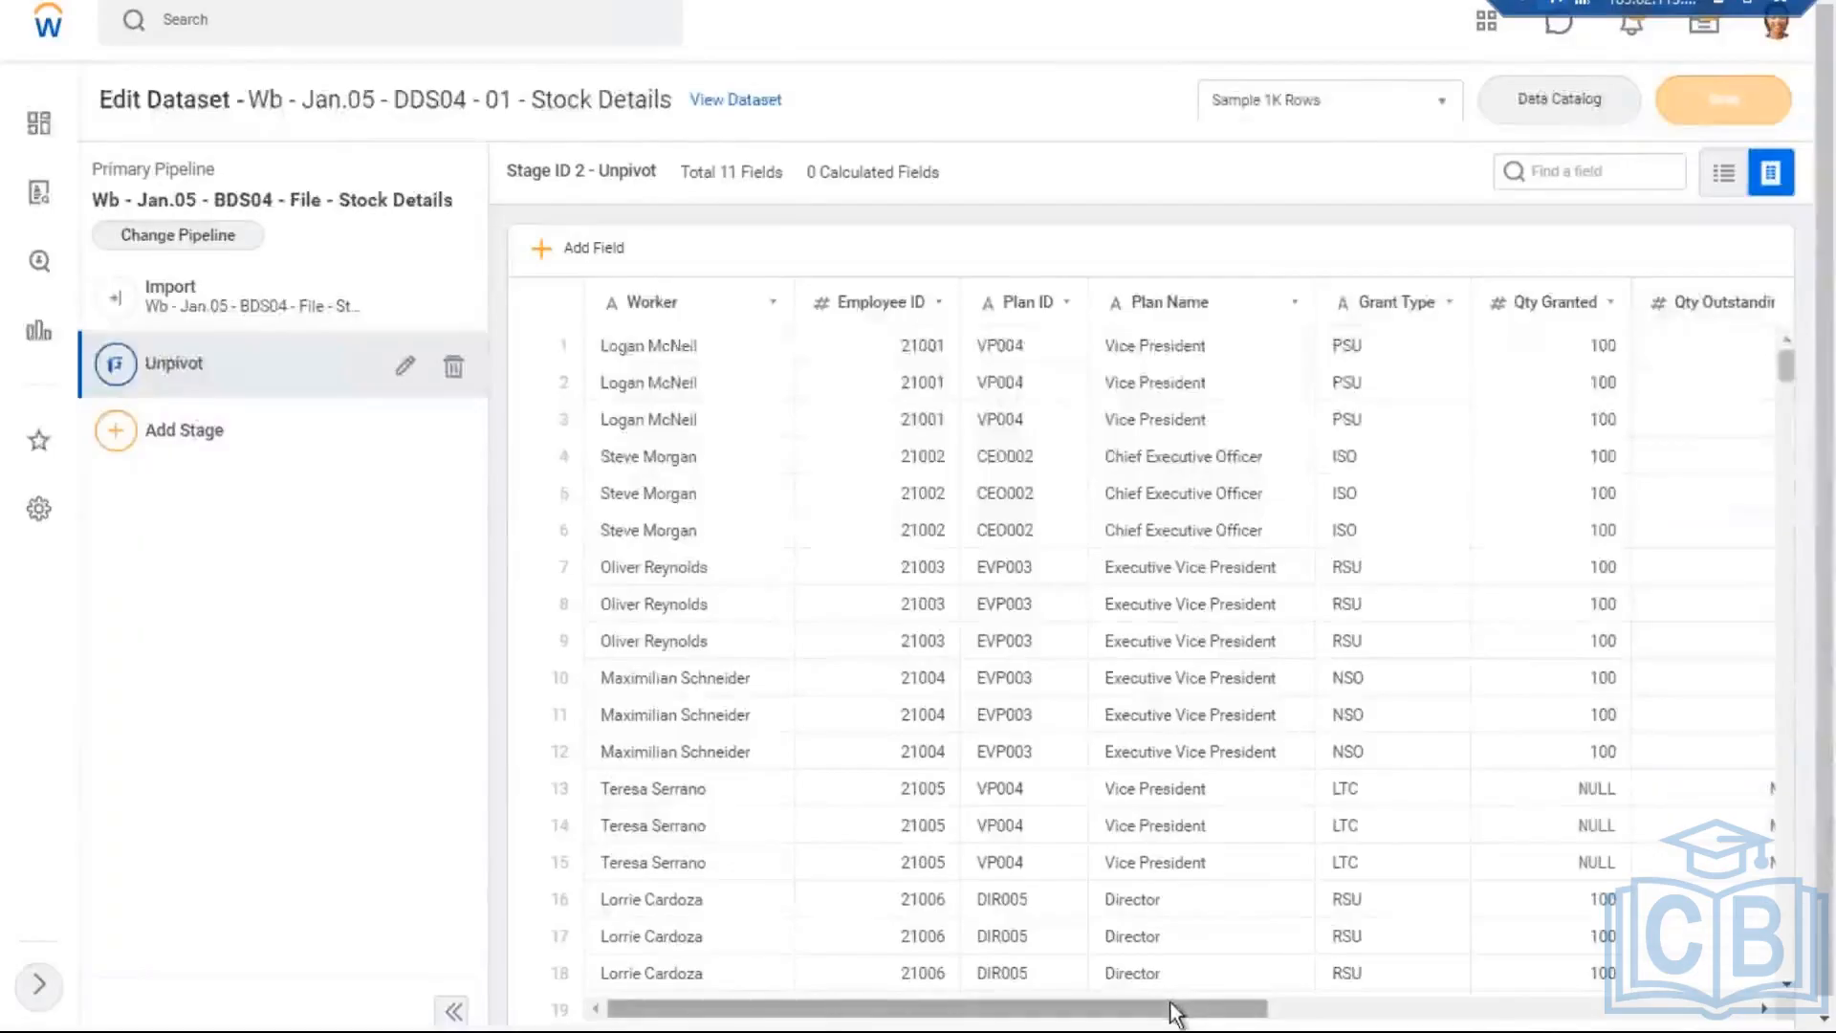
# Step: In Workday's Unpivot stage, check the field types of Vesting Dates and Qty Vesting Amounts
pyautogui.hscroll(8, 1377, 455)
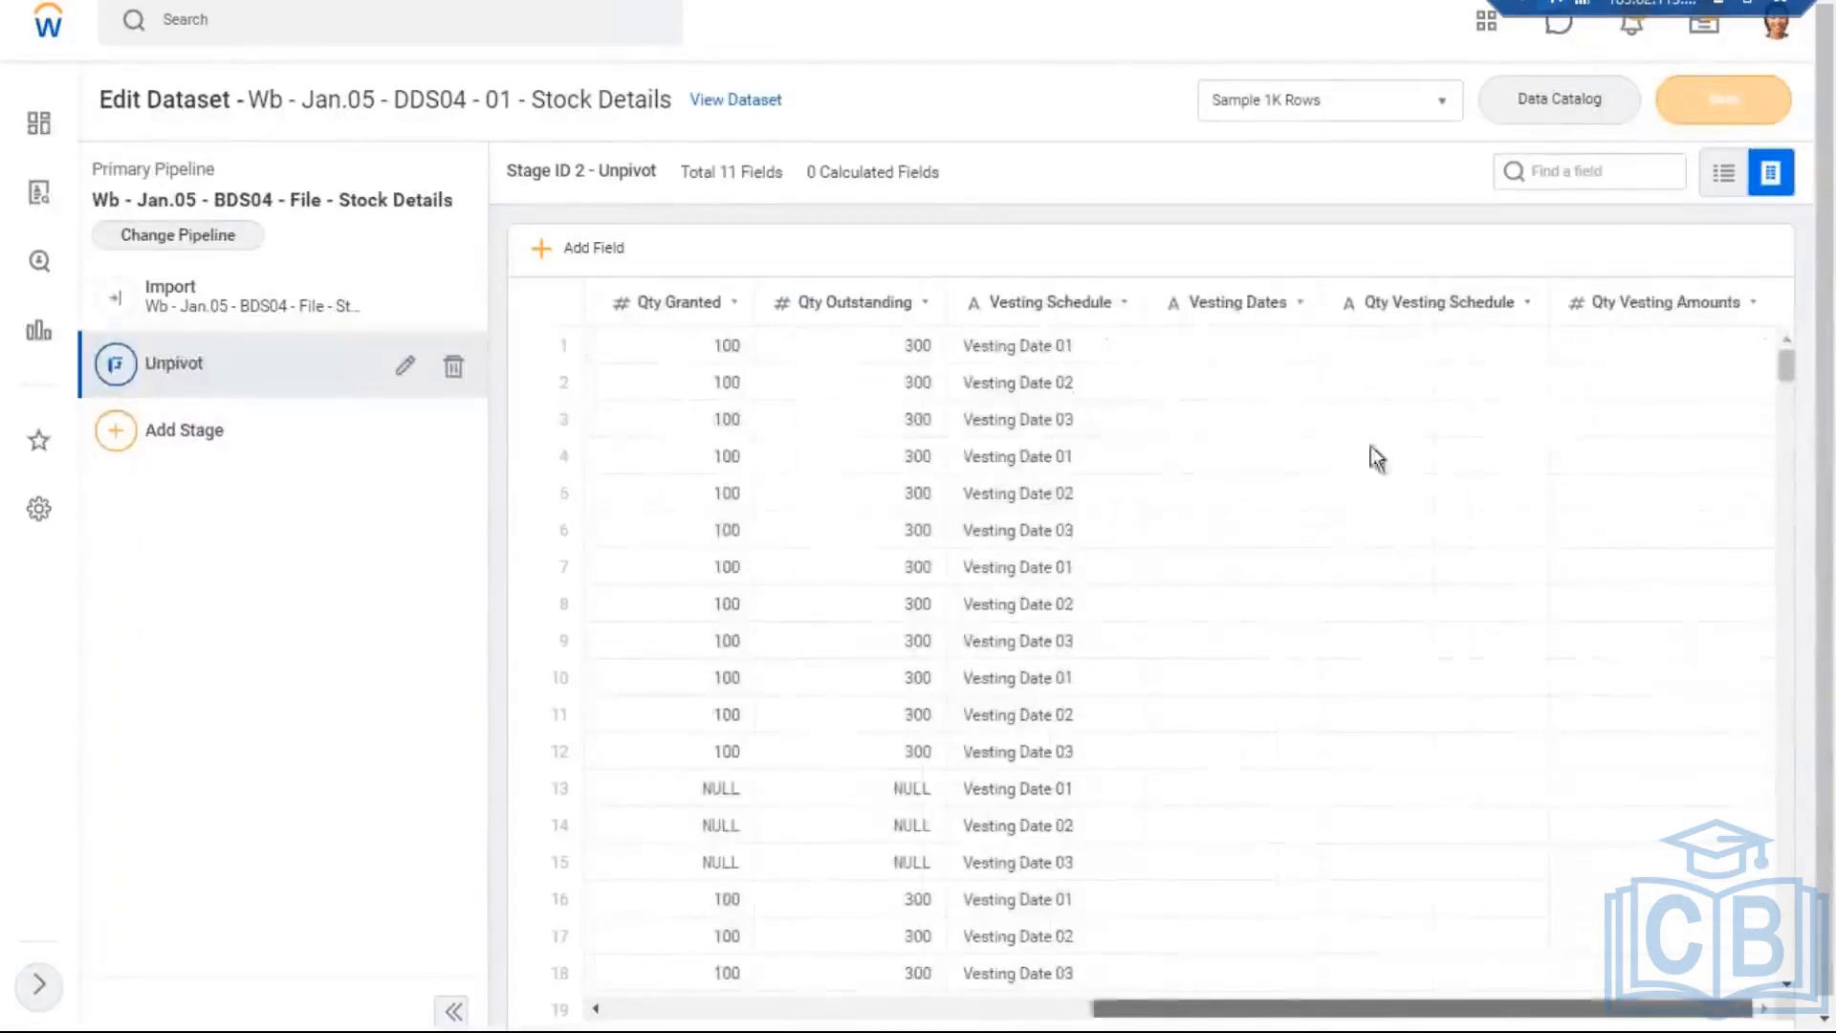
pyautogui.click(1241, 366)
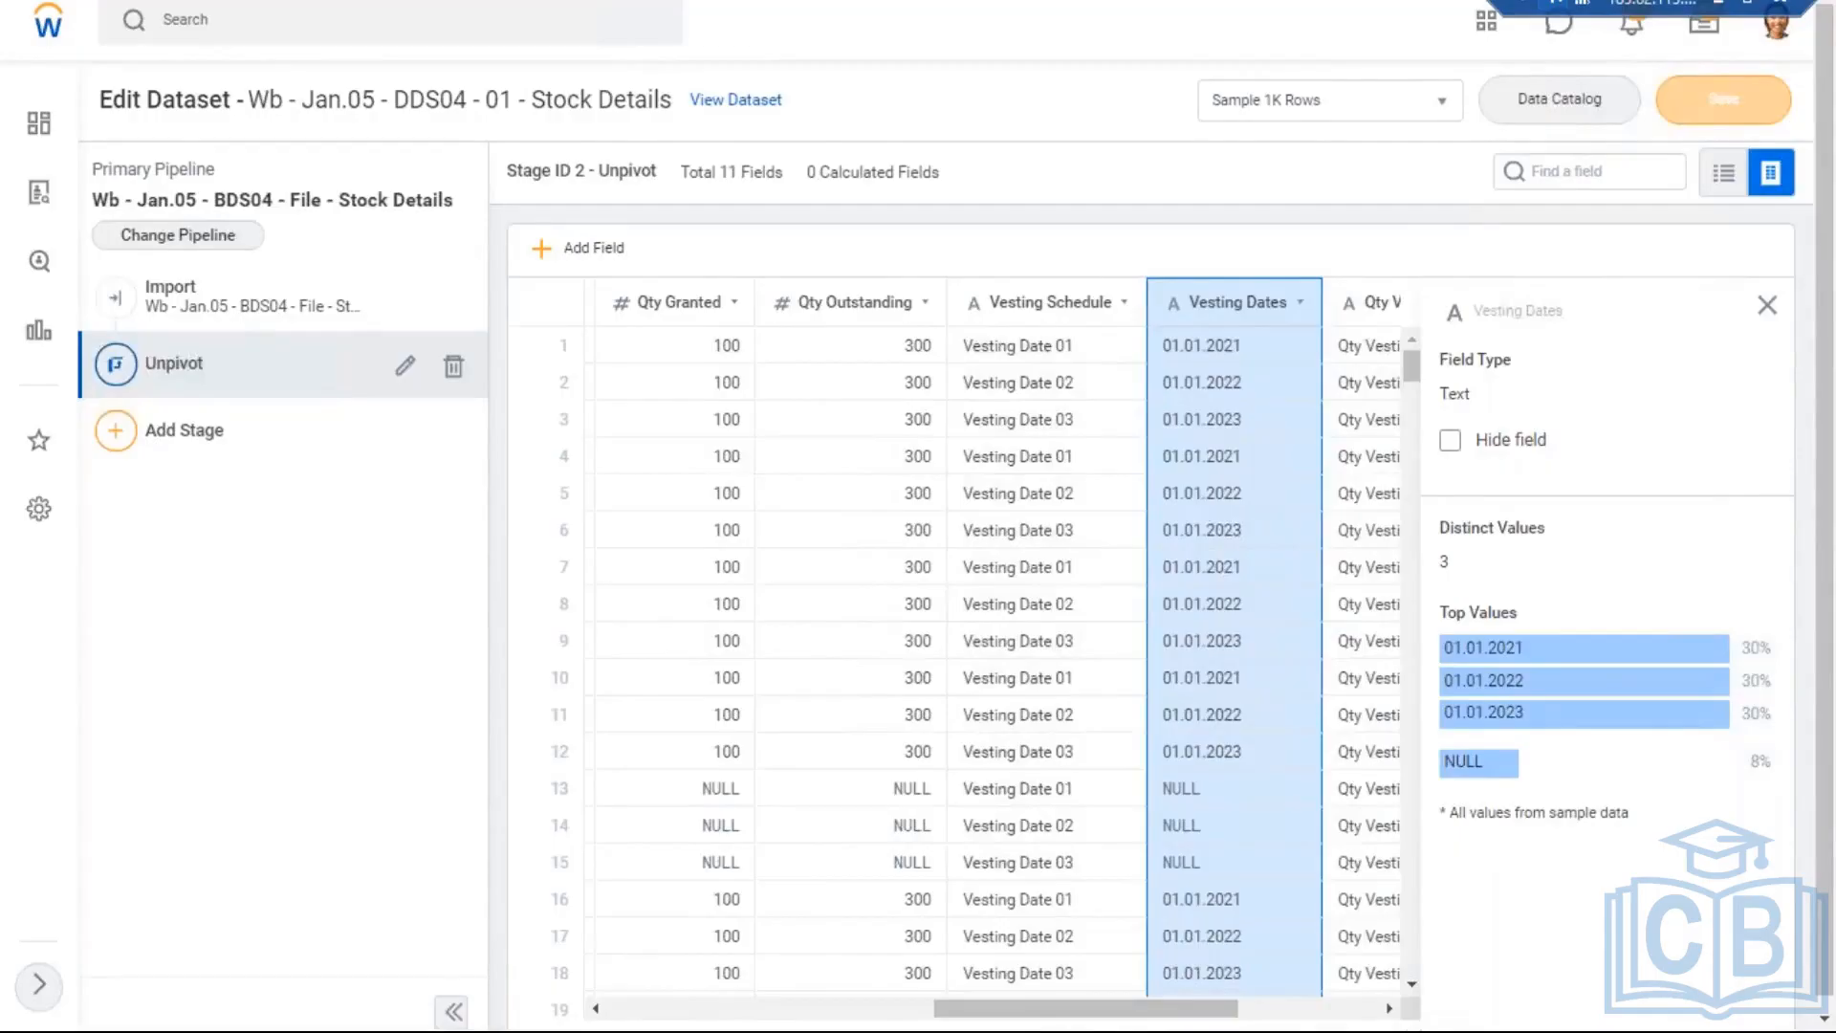
pyautogui.moveTo(1243, 1030); pyautogui.dragTo(1303, 1007)
pyautogui.click(1327, 1019)
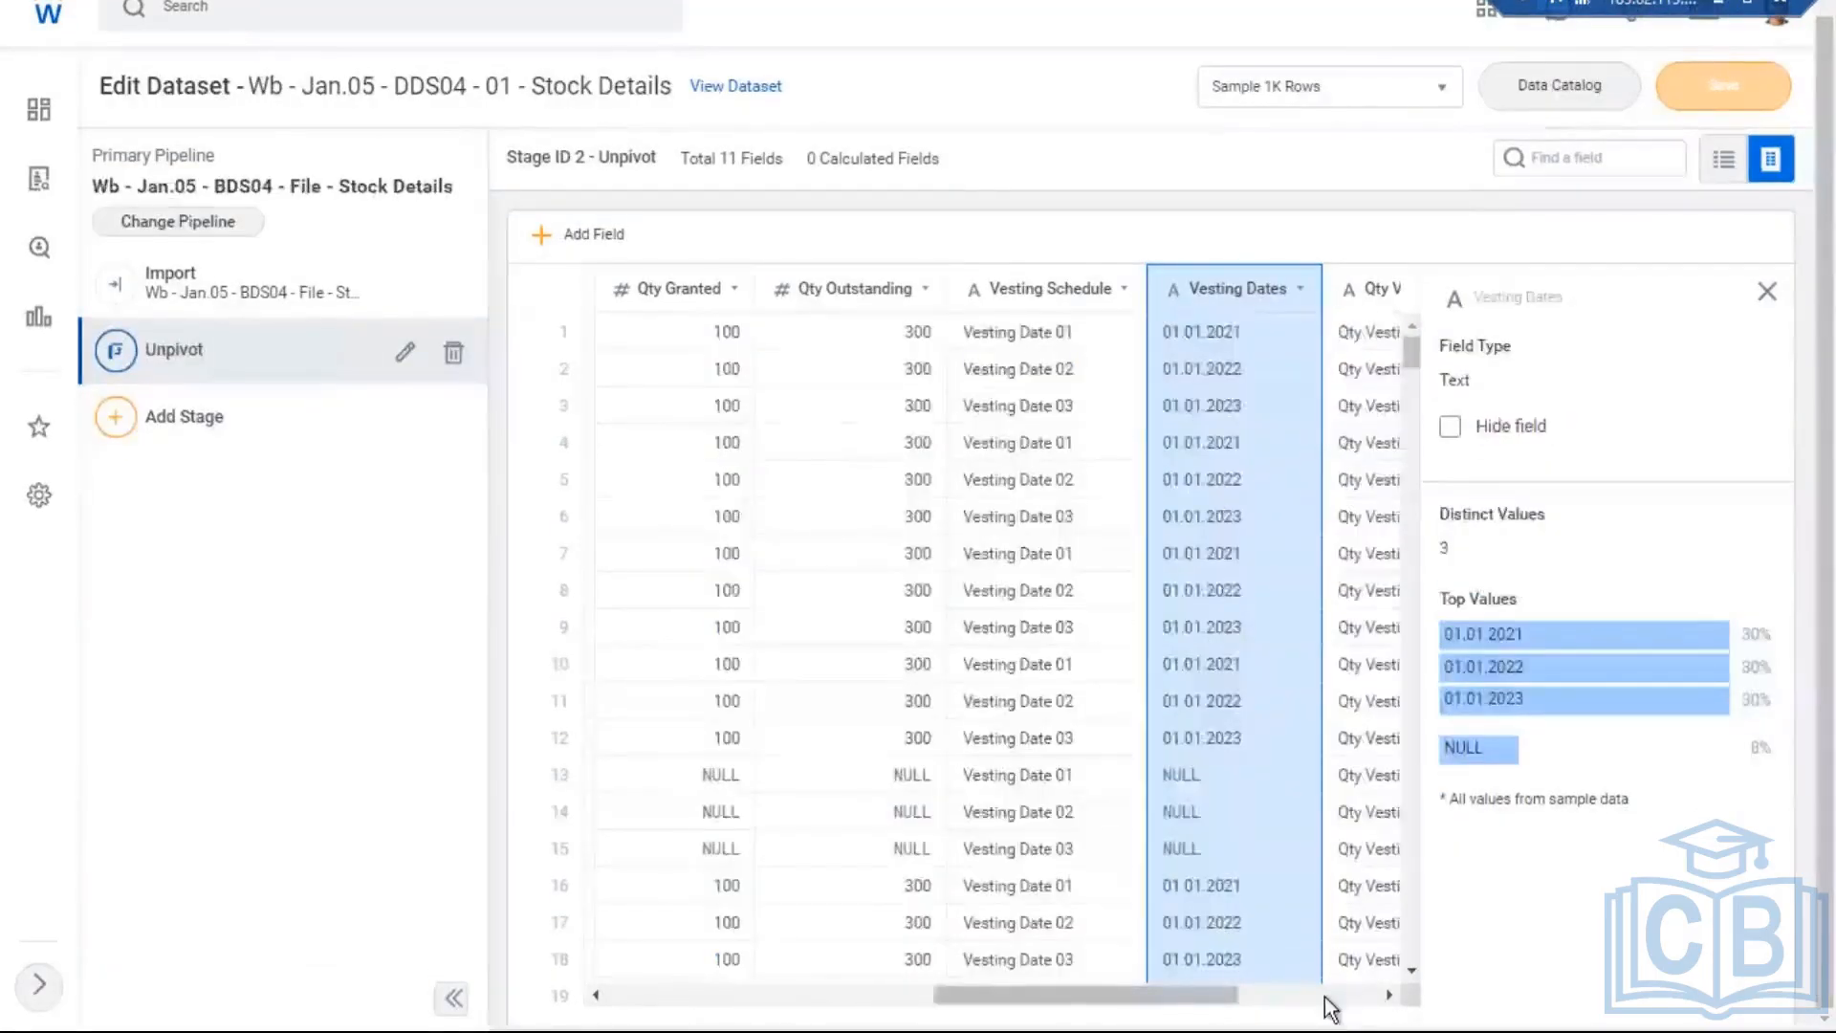
pyautogui.click(1326, 997)
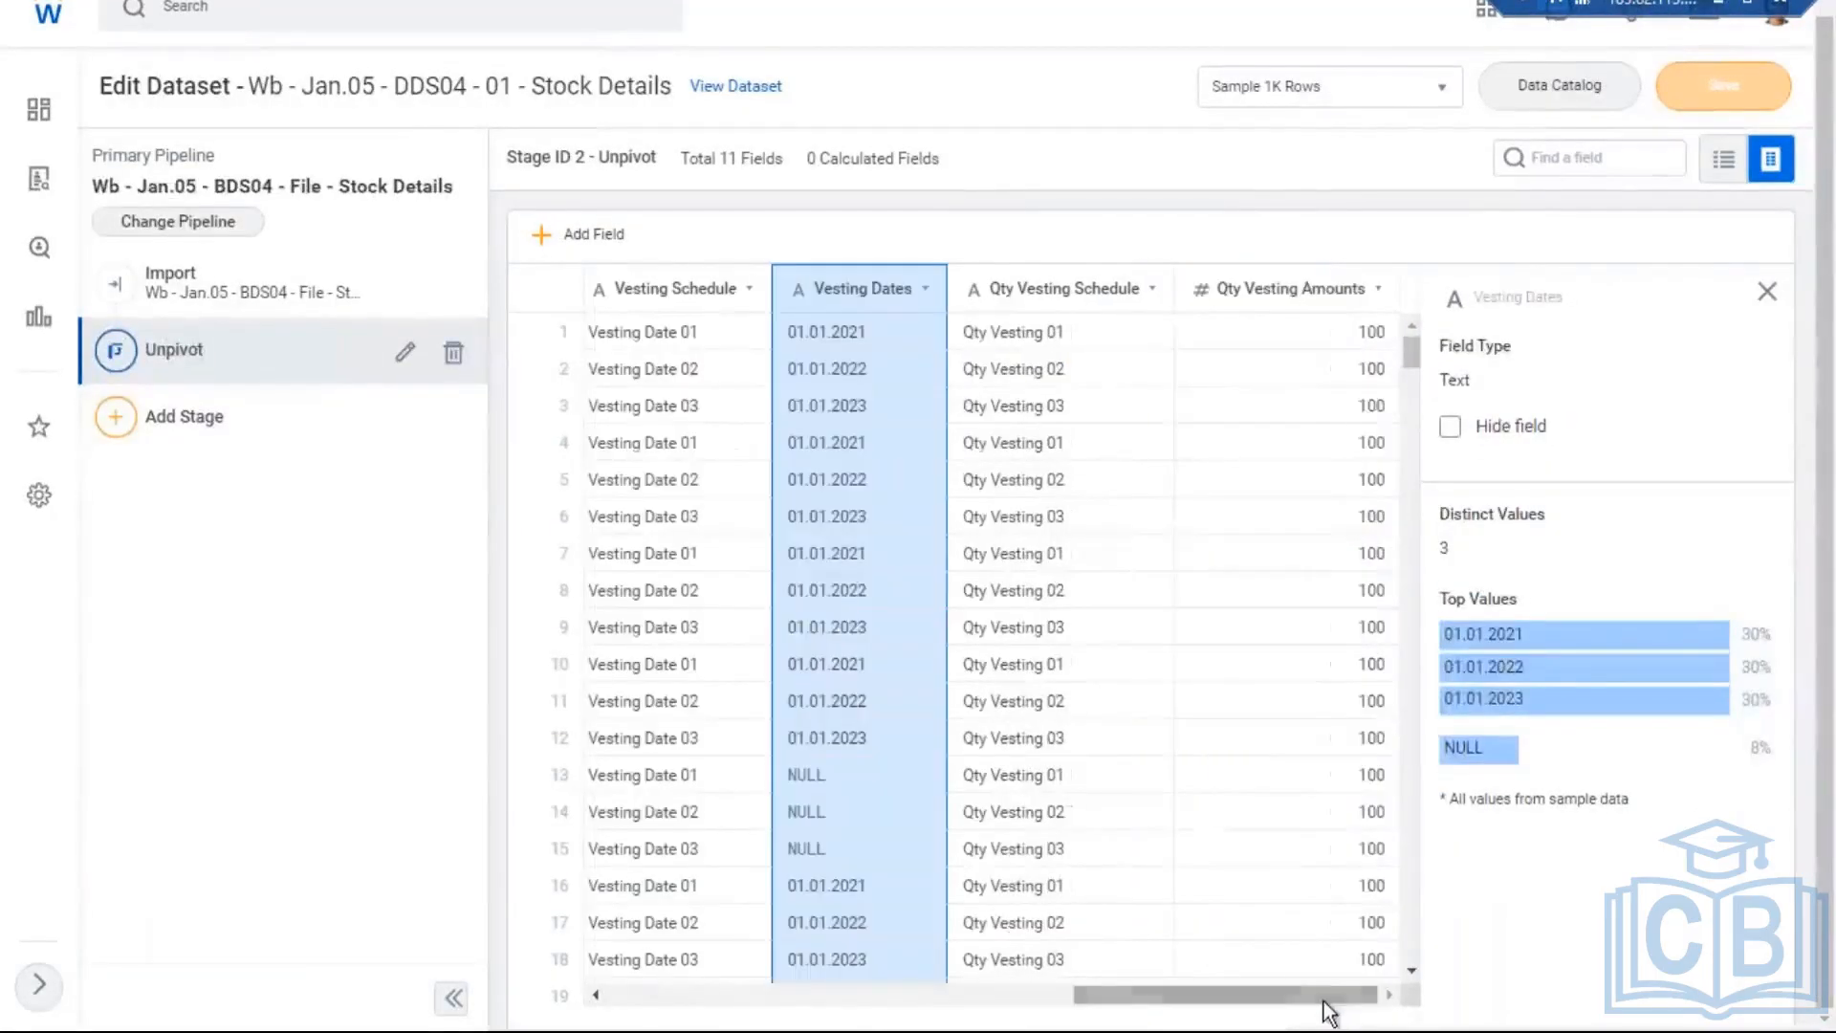
pyautogui.click(1350, 304)
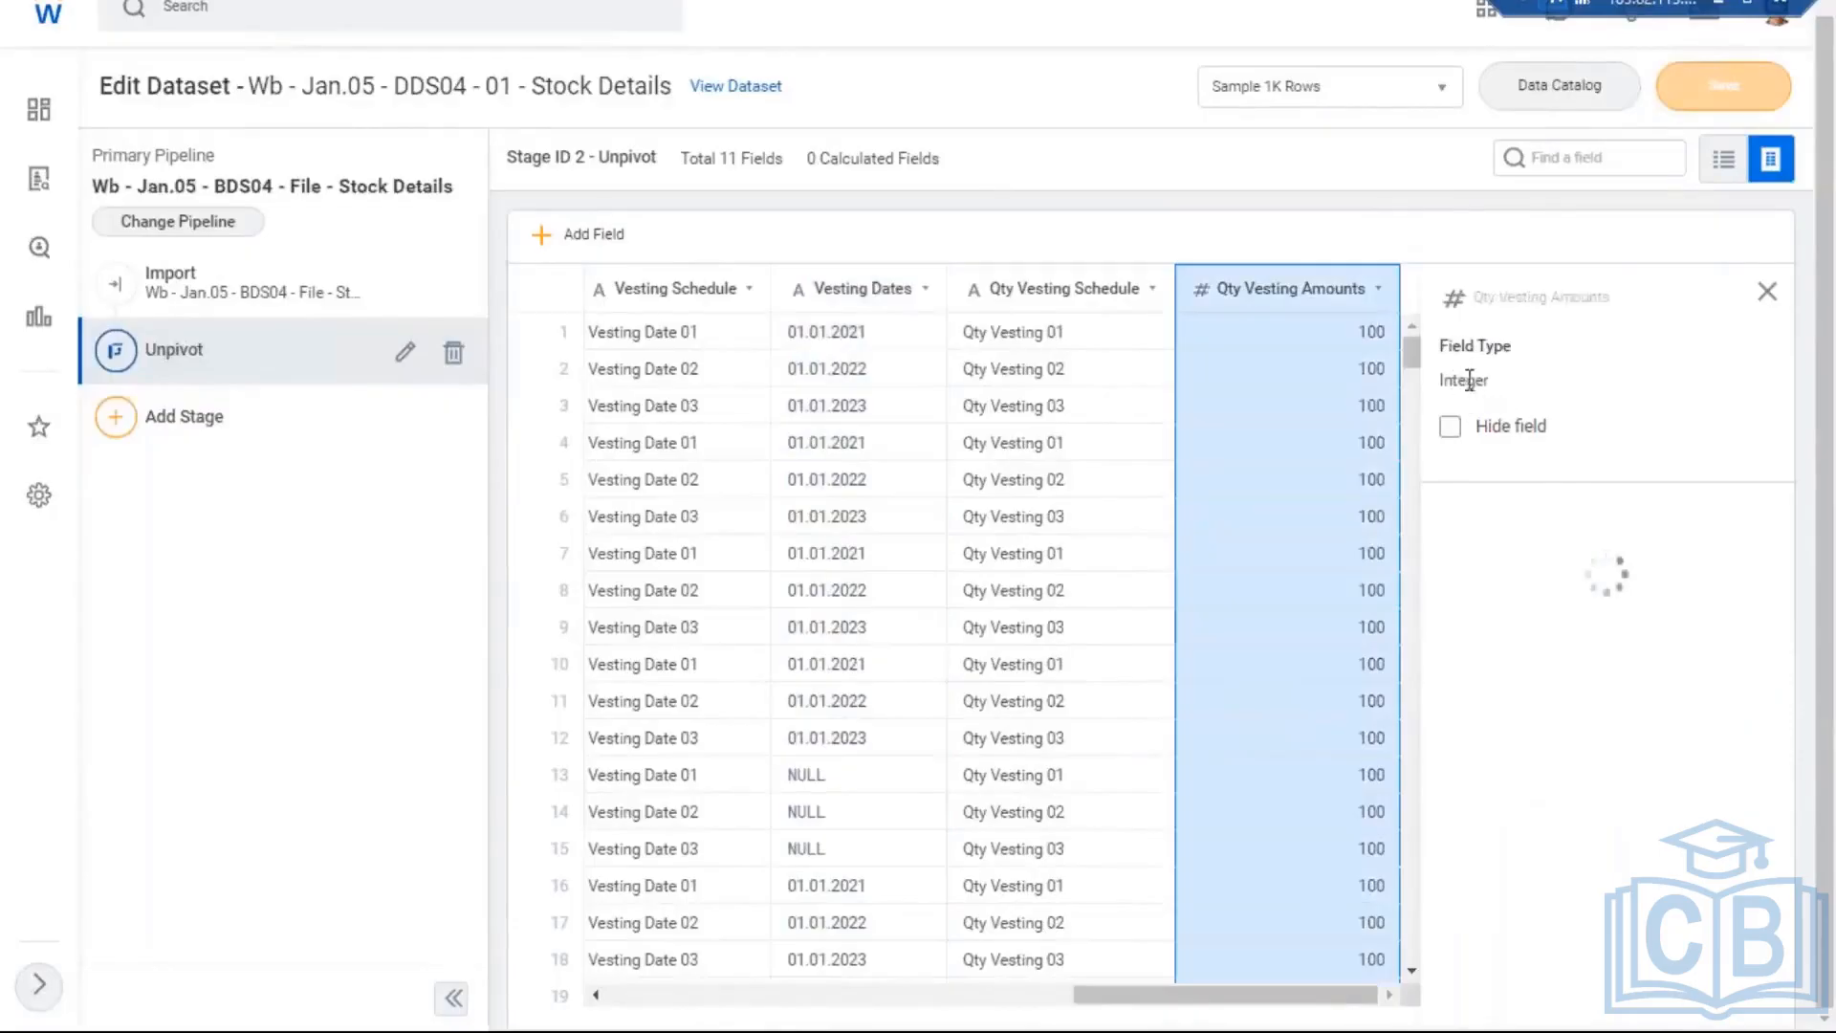
pyautogui.moveTo(1453, 381); pyautogui.dragTo(1474, 380)
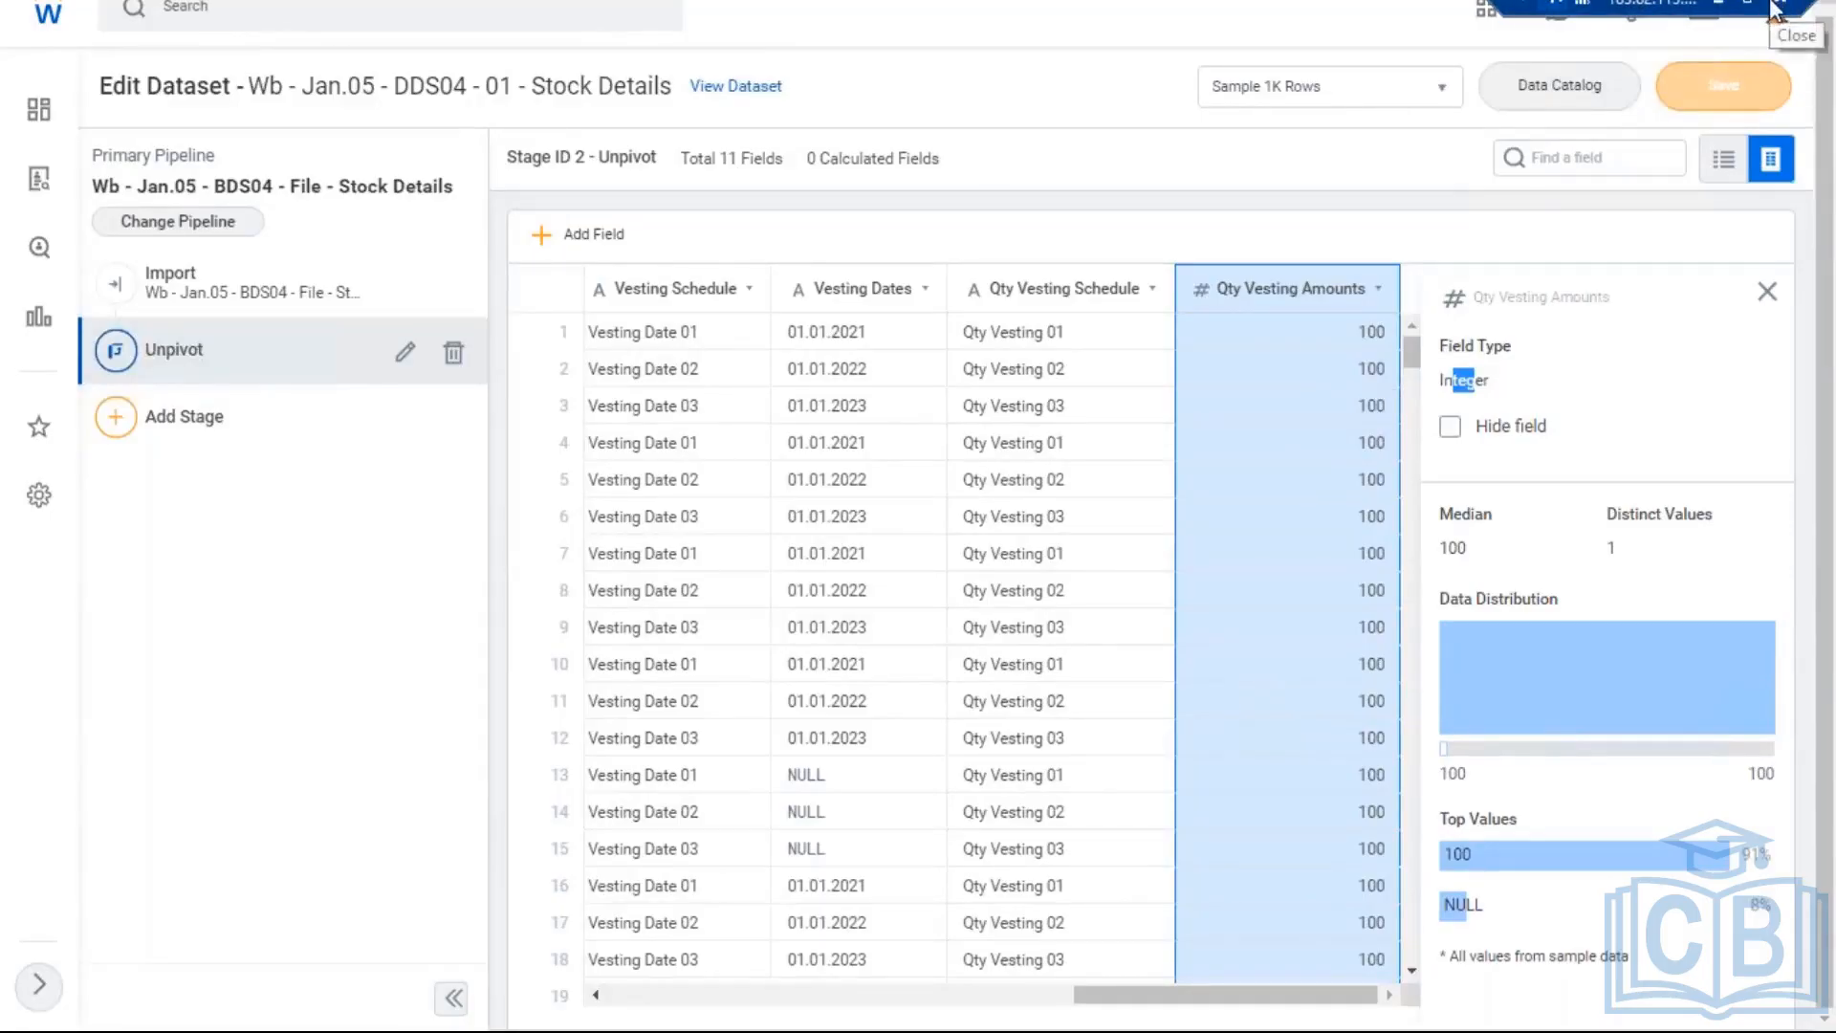
# Step: Open the Unpivot stage for editing, add two empty input rows to the vesting date group, and remove both again
pyautogui.click(409, 361)
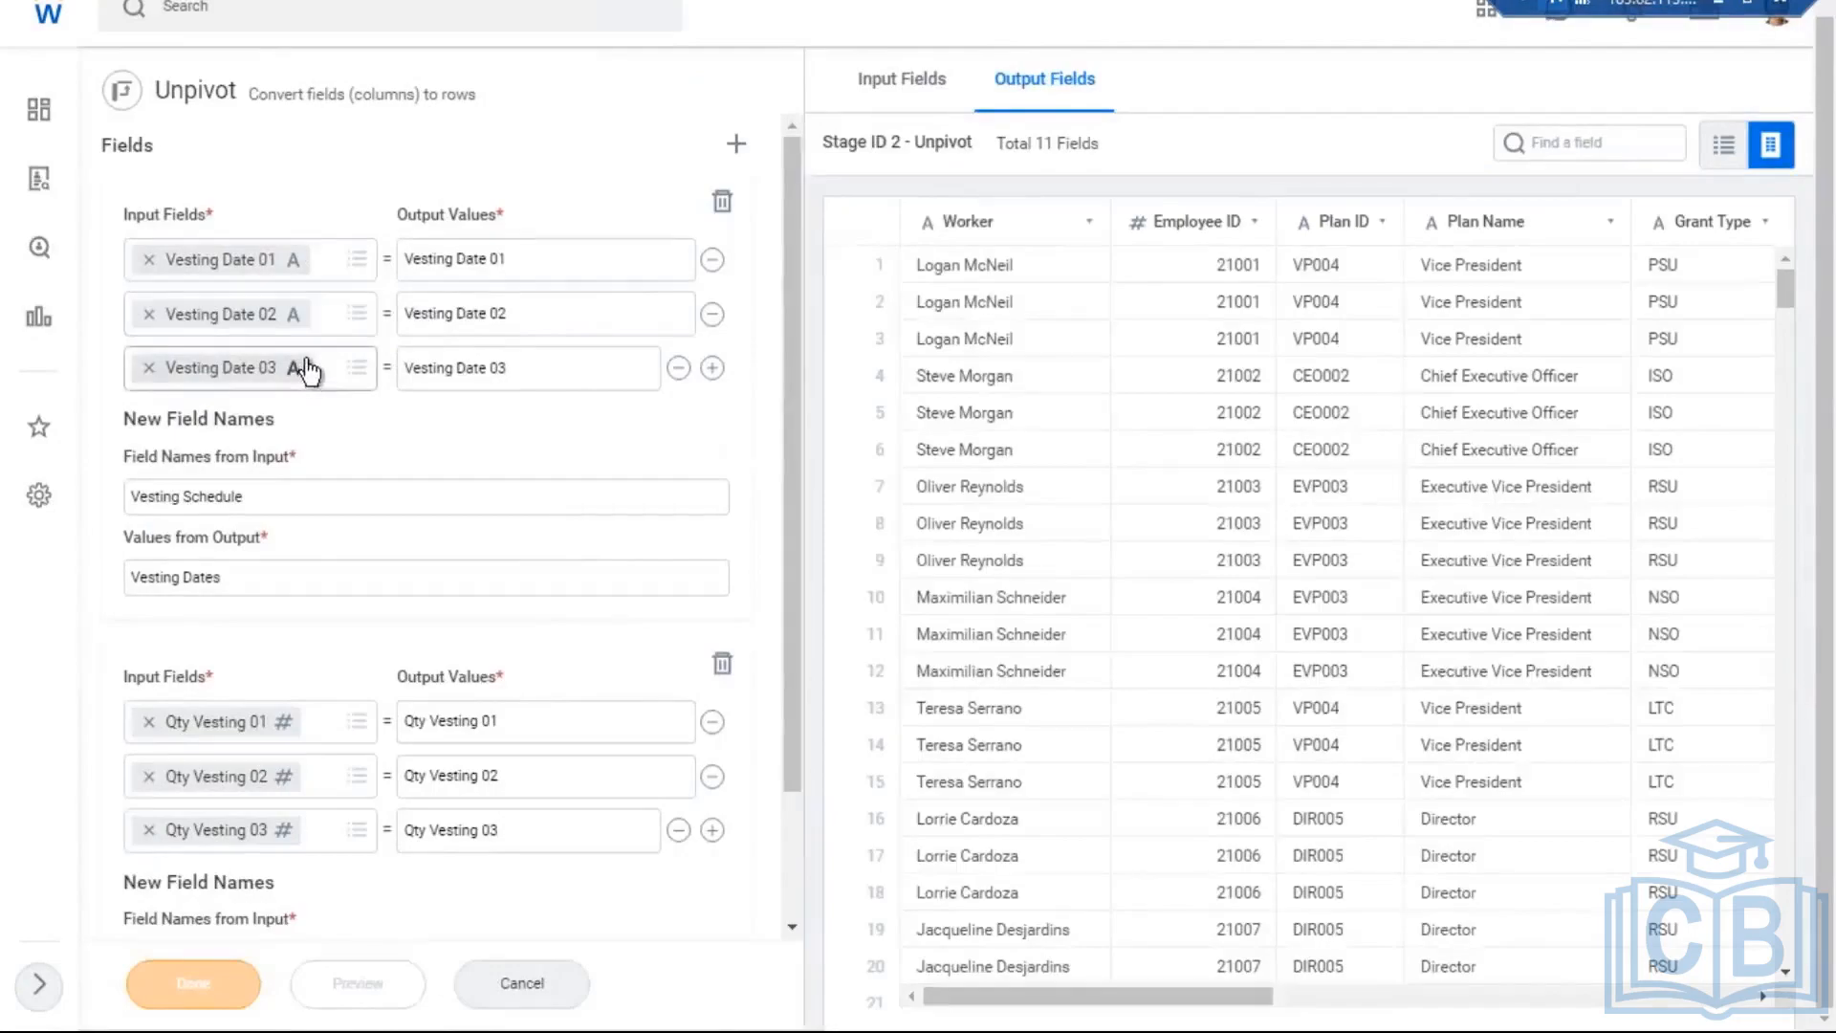
pyautogui.click(713, 369)
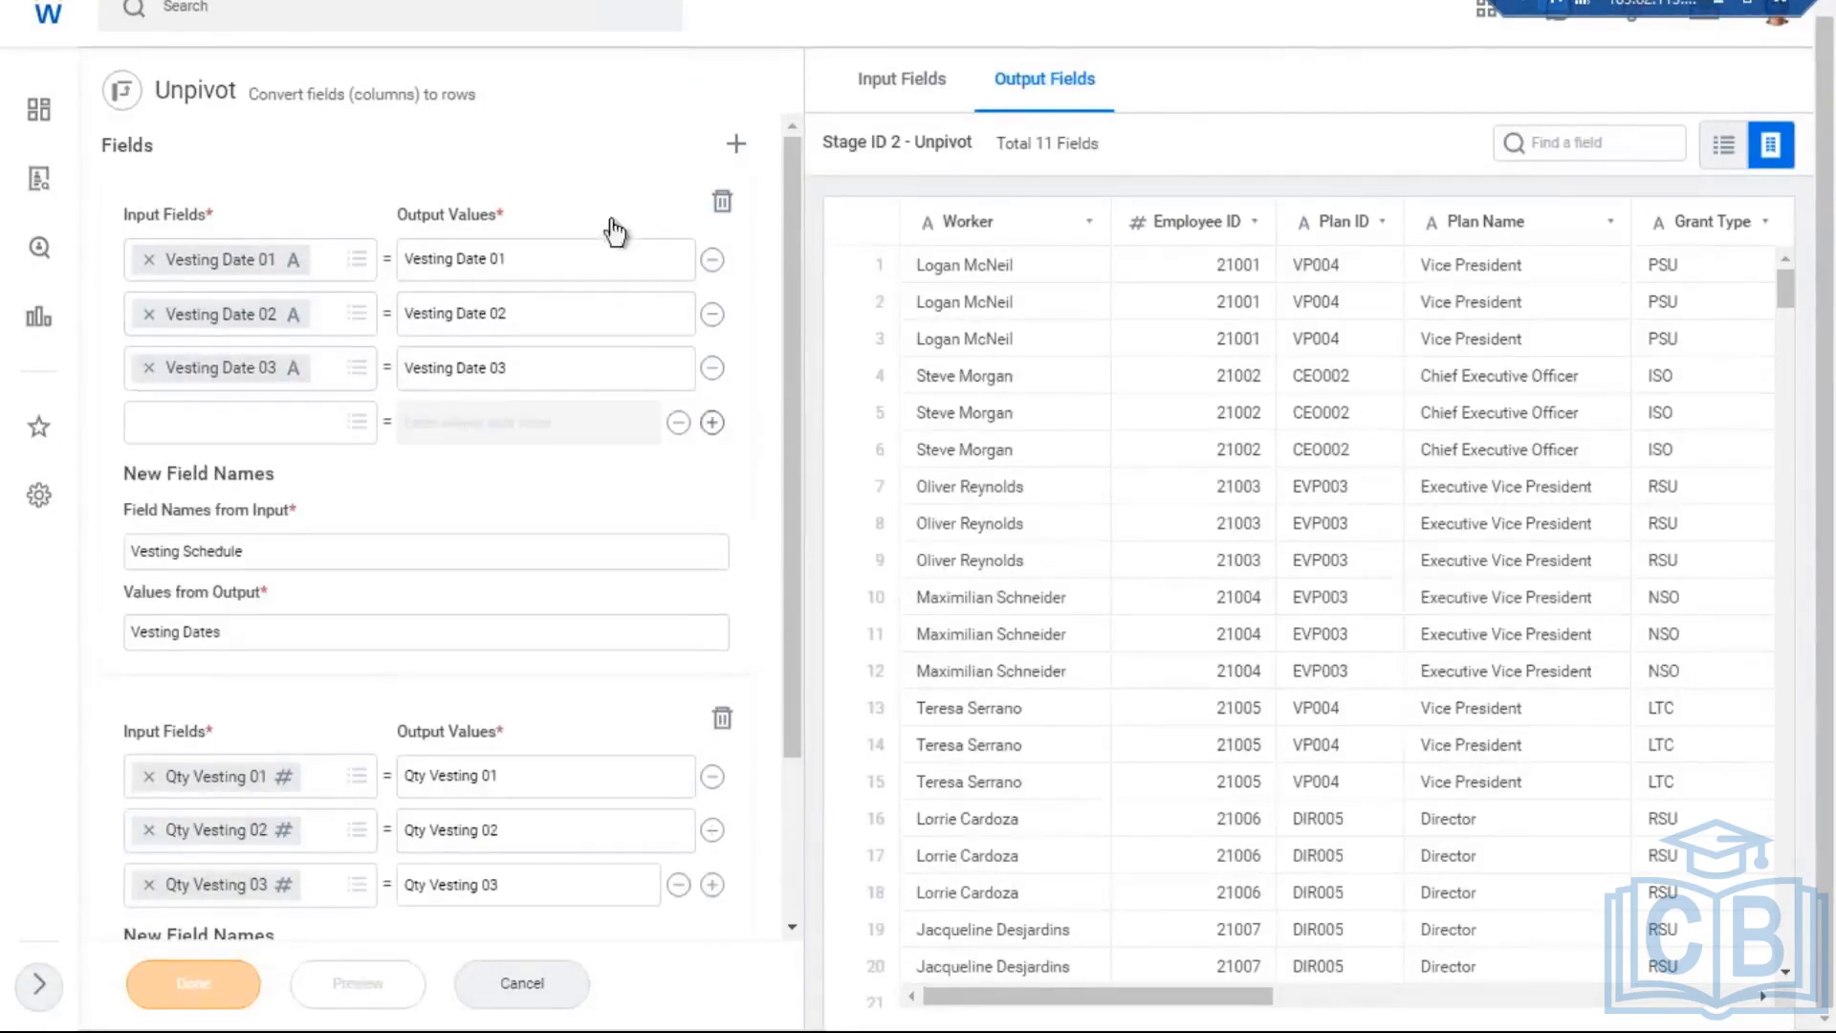
pyautogui.click(713, 423)
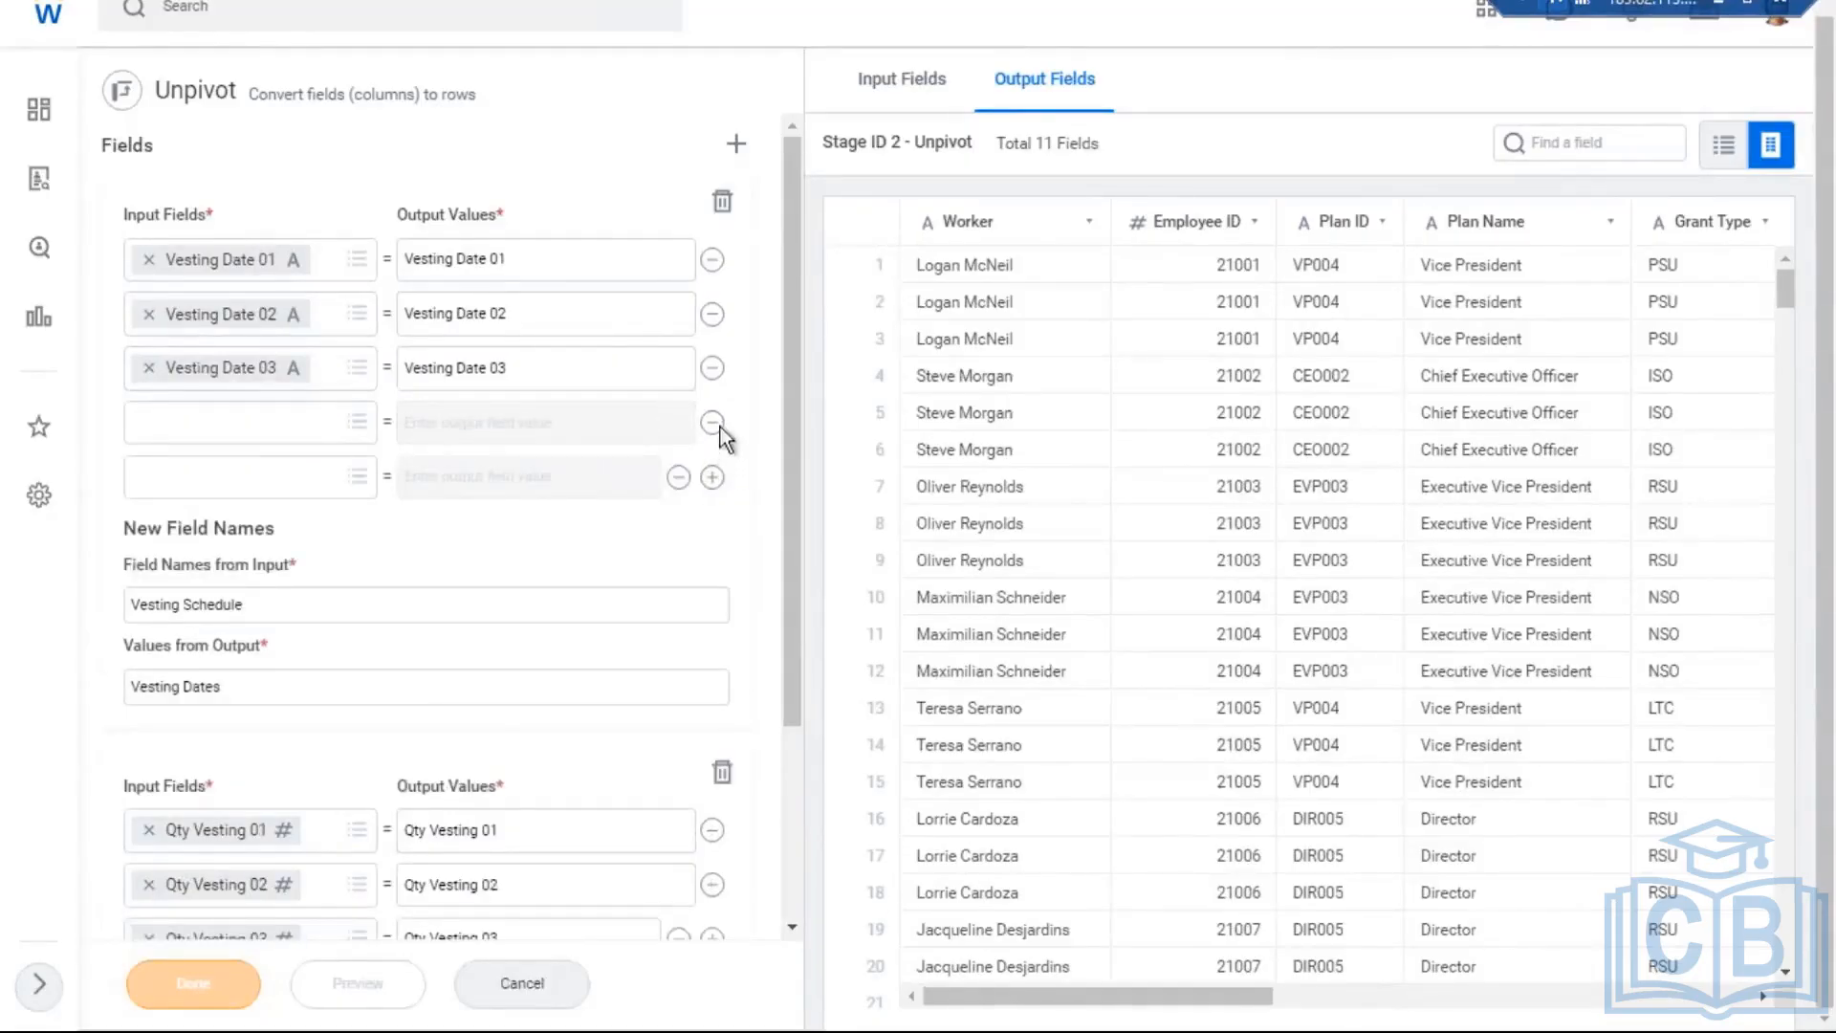
pyautogui.click(679, 476)
pyautogui.click(681, 425)
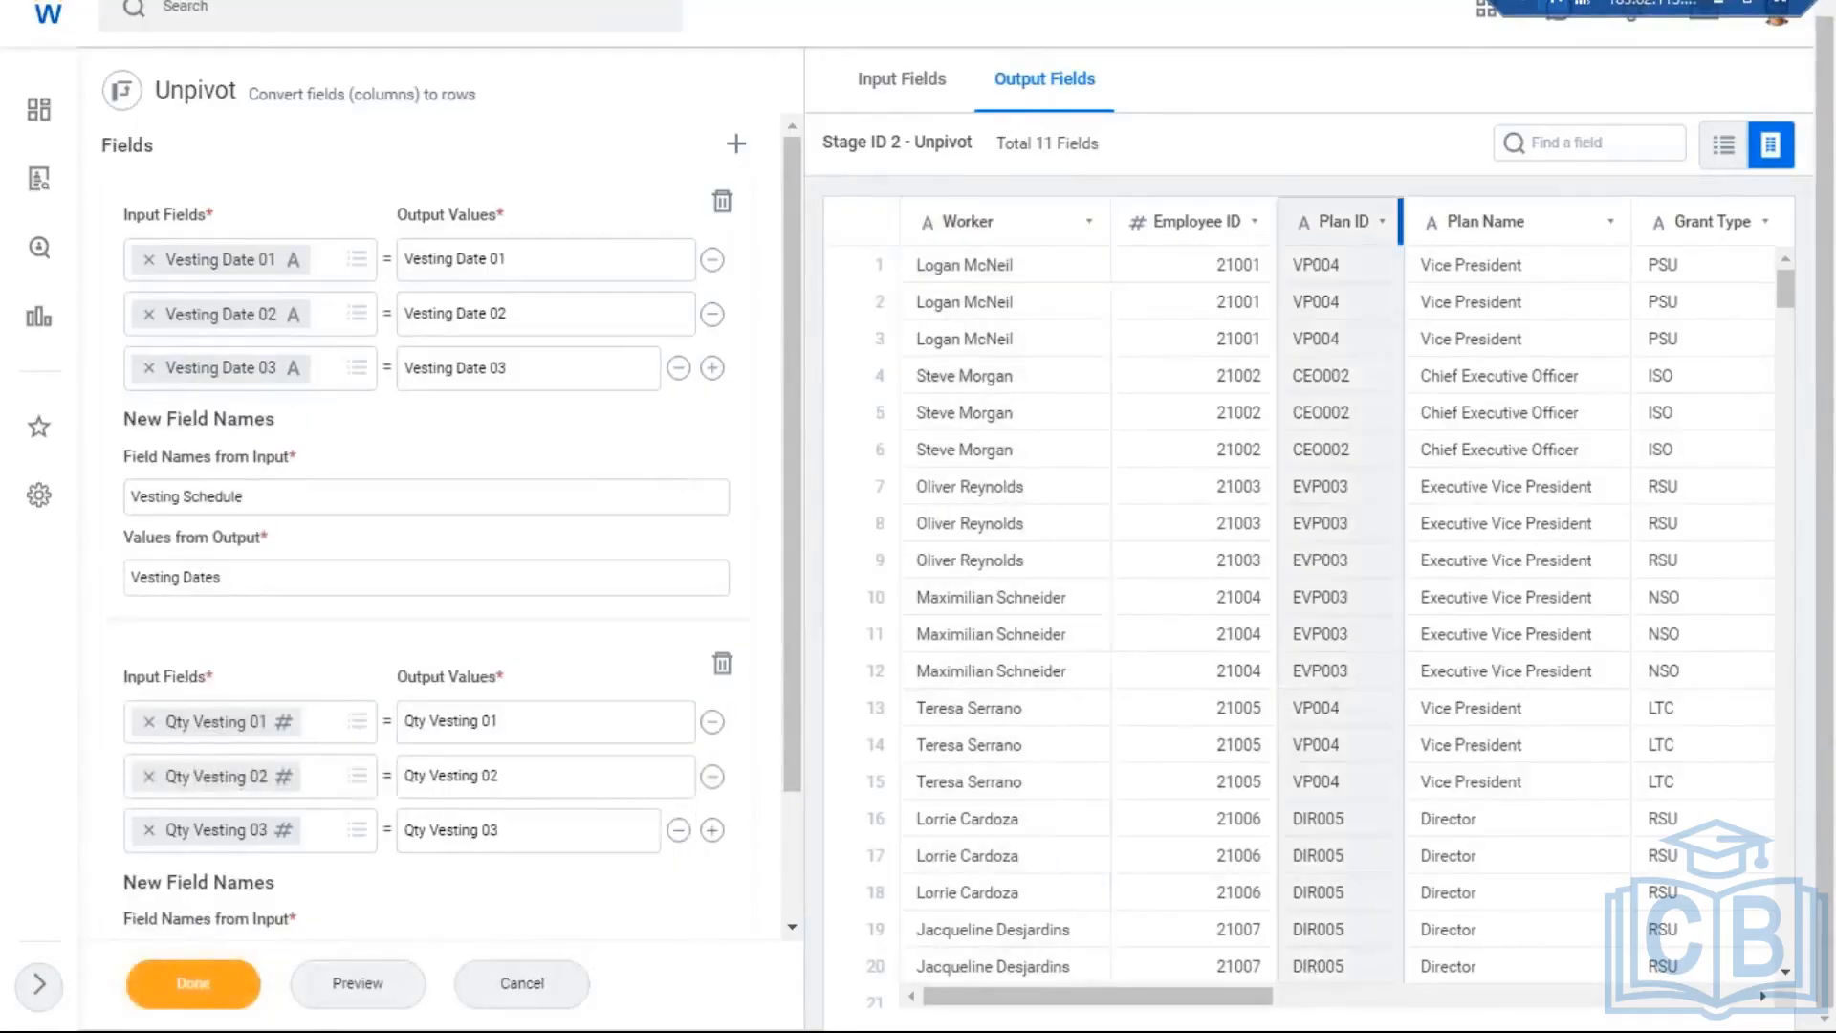
# Step: Complete the Unpivot stage and save the stock details dataset
pyautogui.scroll(1, 401, 914)
pyautogui.click(193, 997)
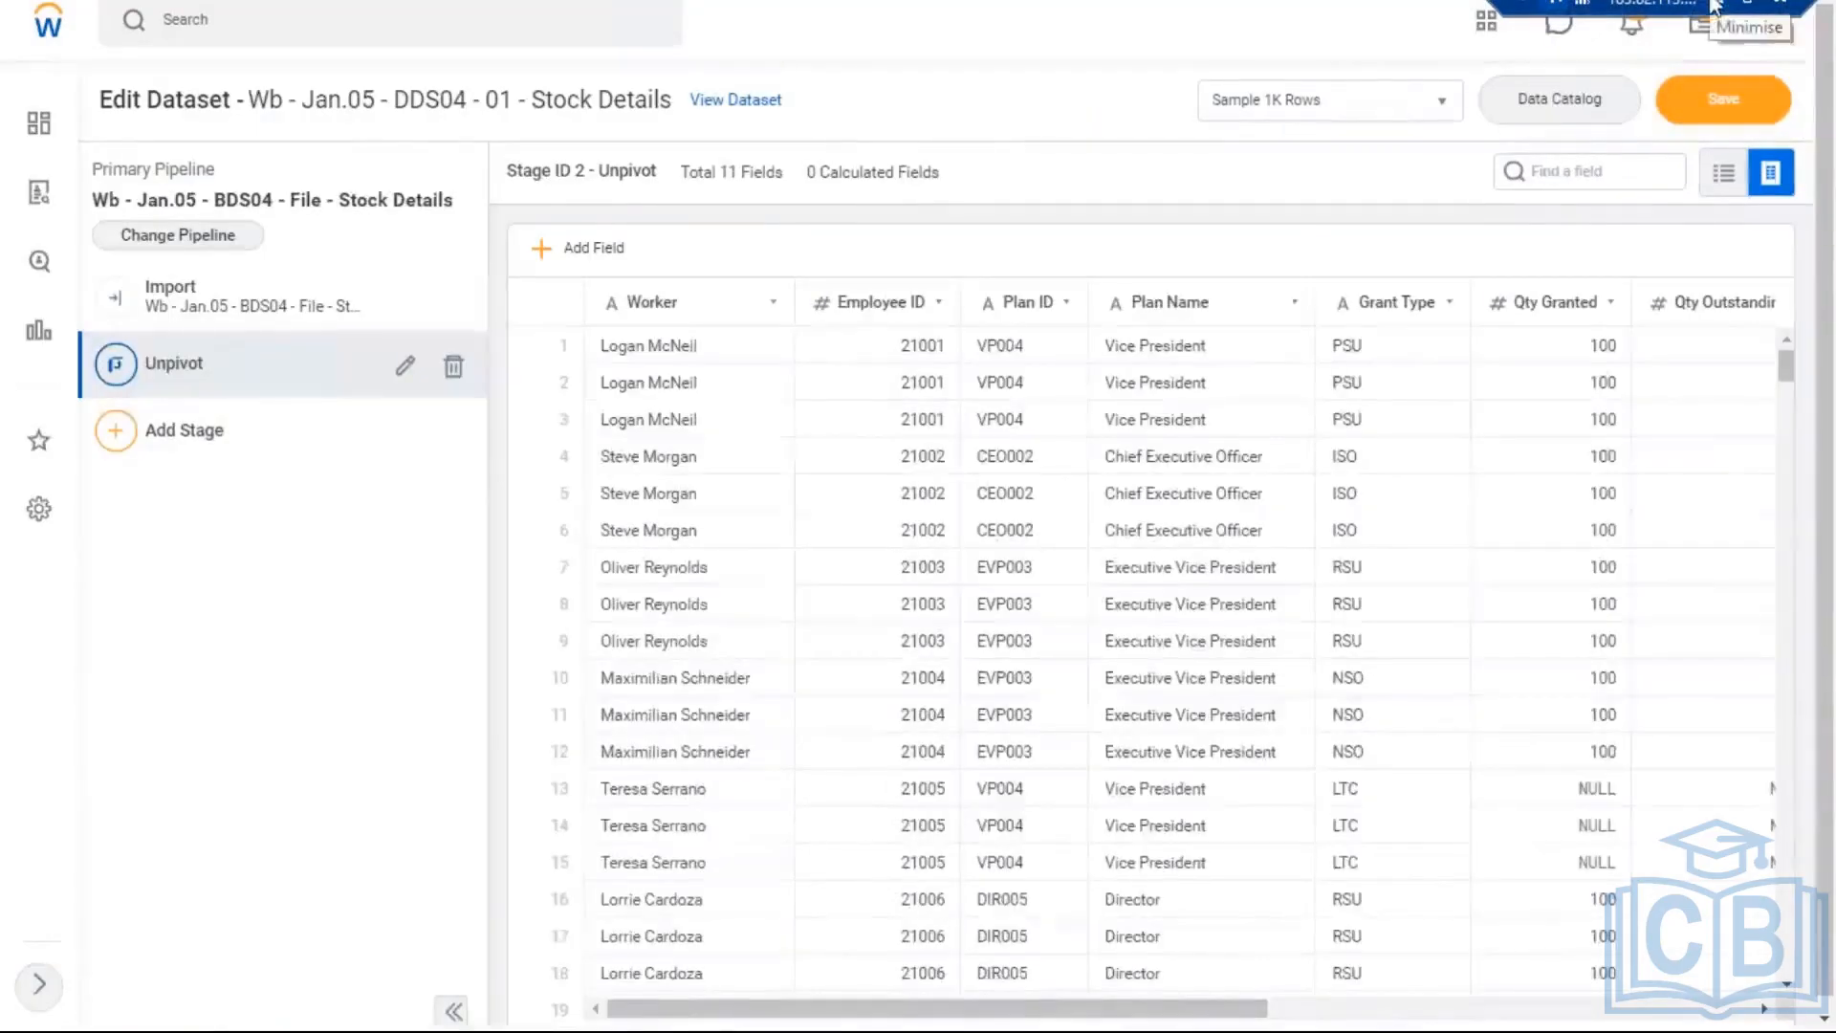
pyautogui.click(1754, 105)
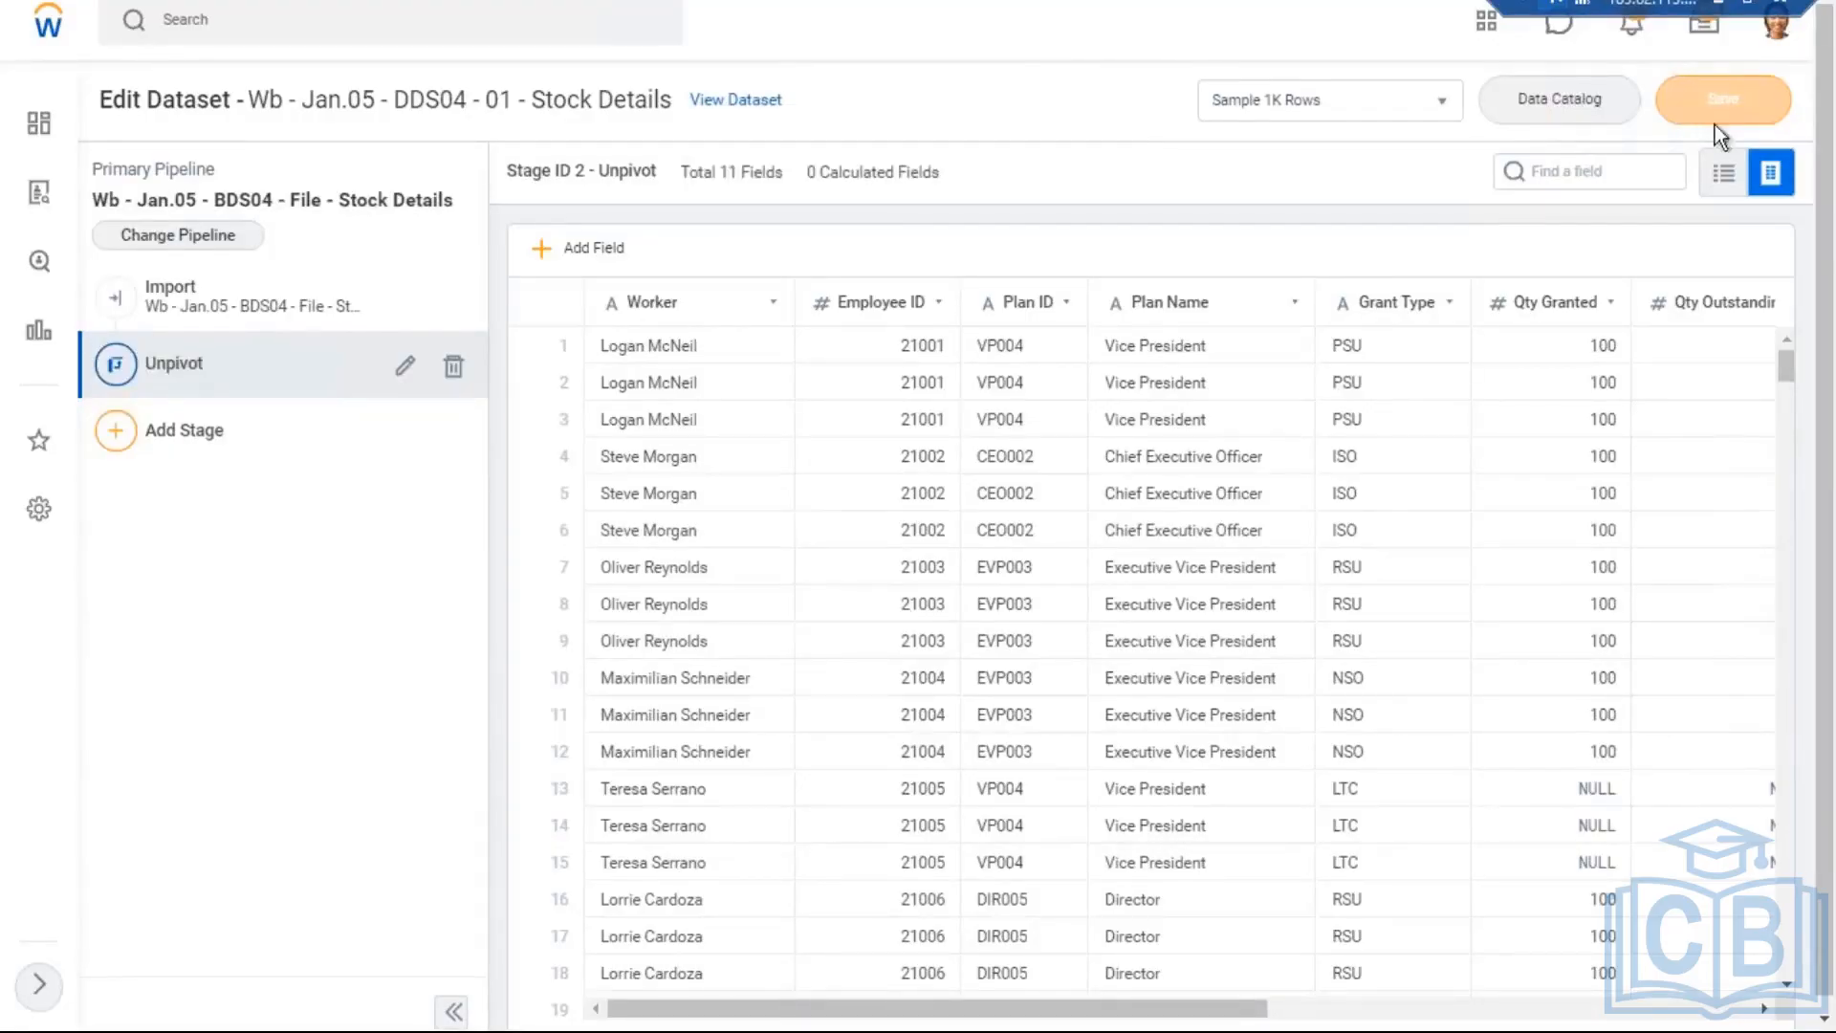
# Step: From the Data Catalog, open the BDS04 - File - Stock Details and DDS03 - 02 - Company Details datasets in new tabs for editing
pyautogui.click(1587, 103)
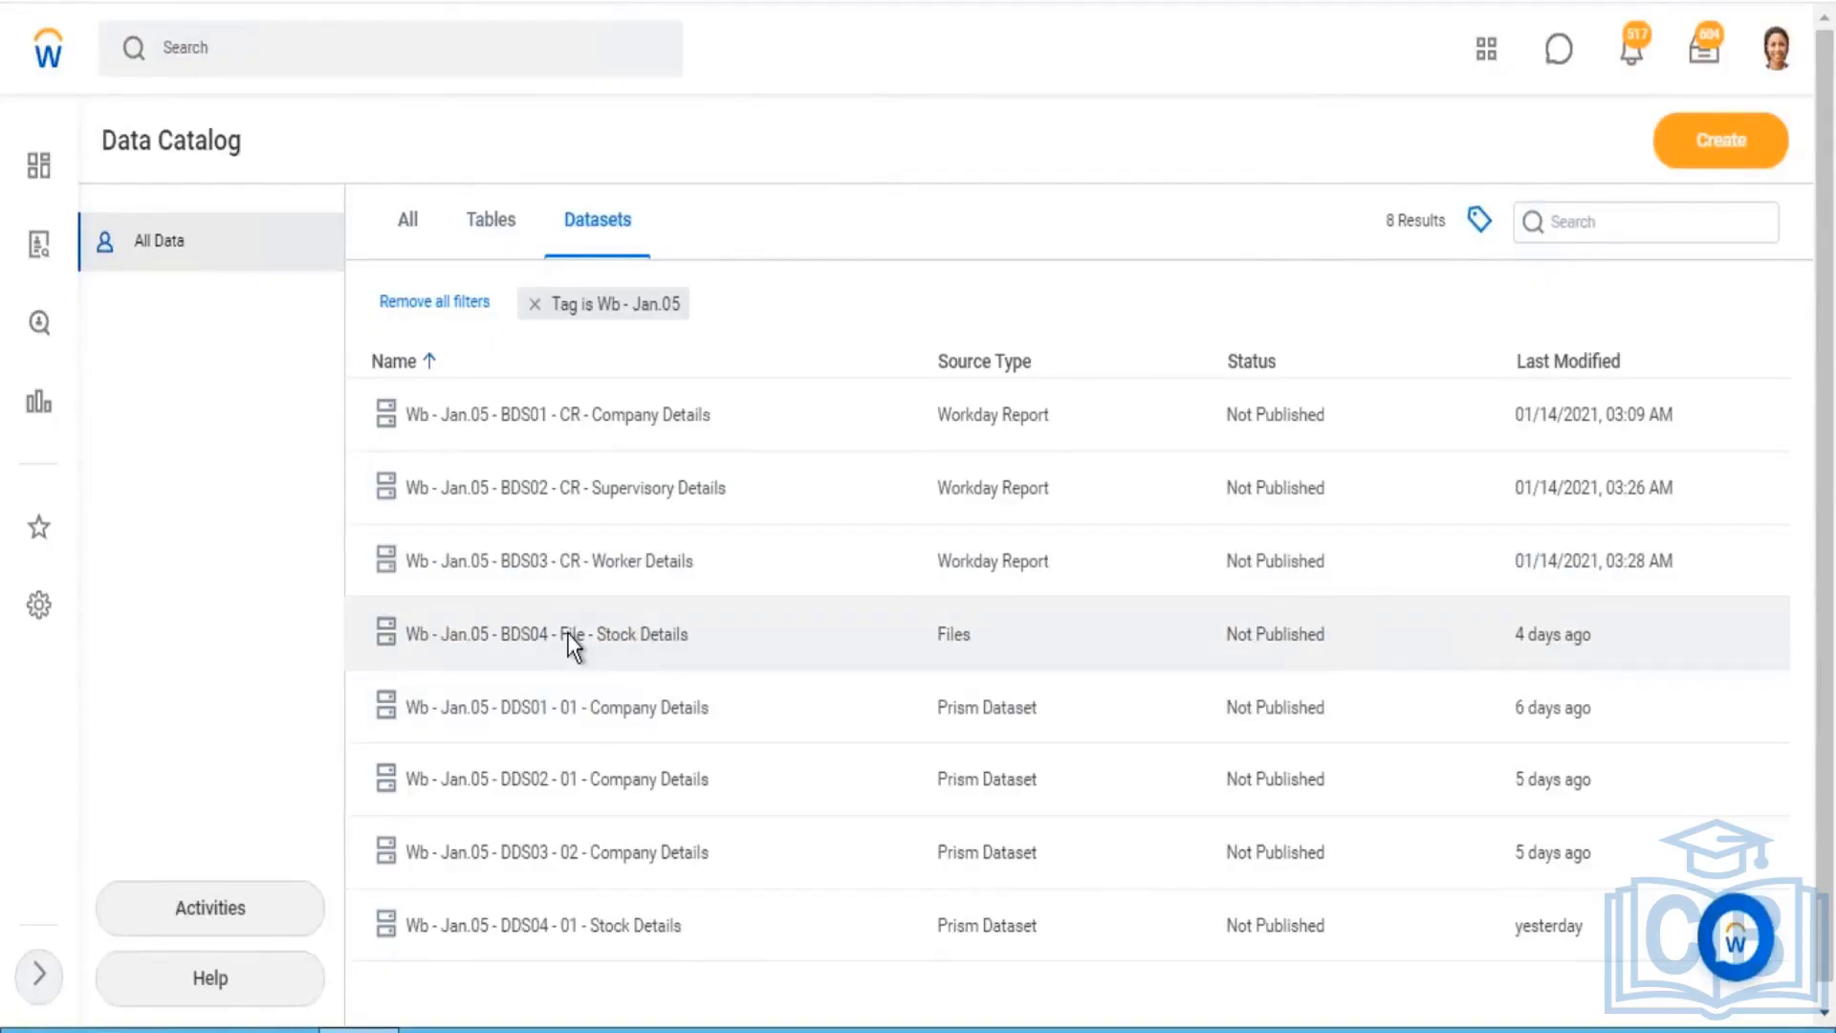
pyautogui.rightClick(568, 635)
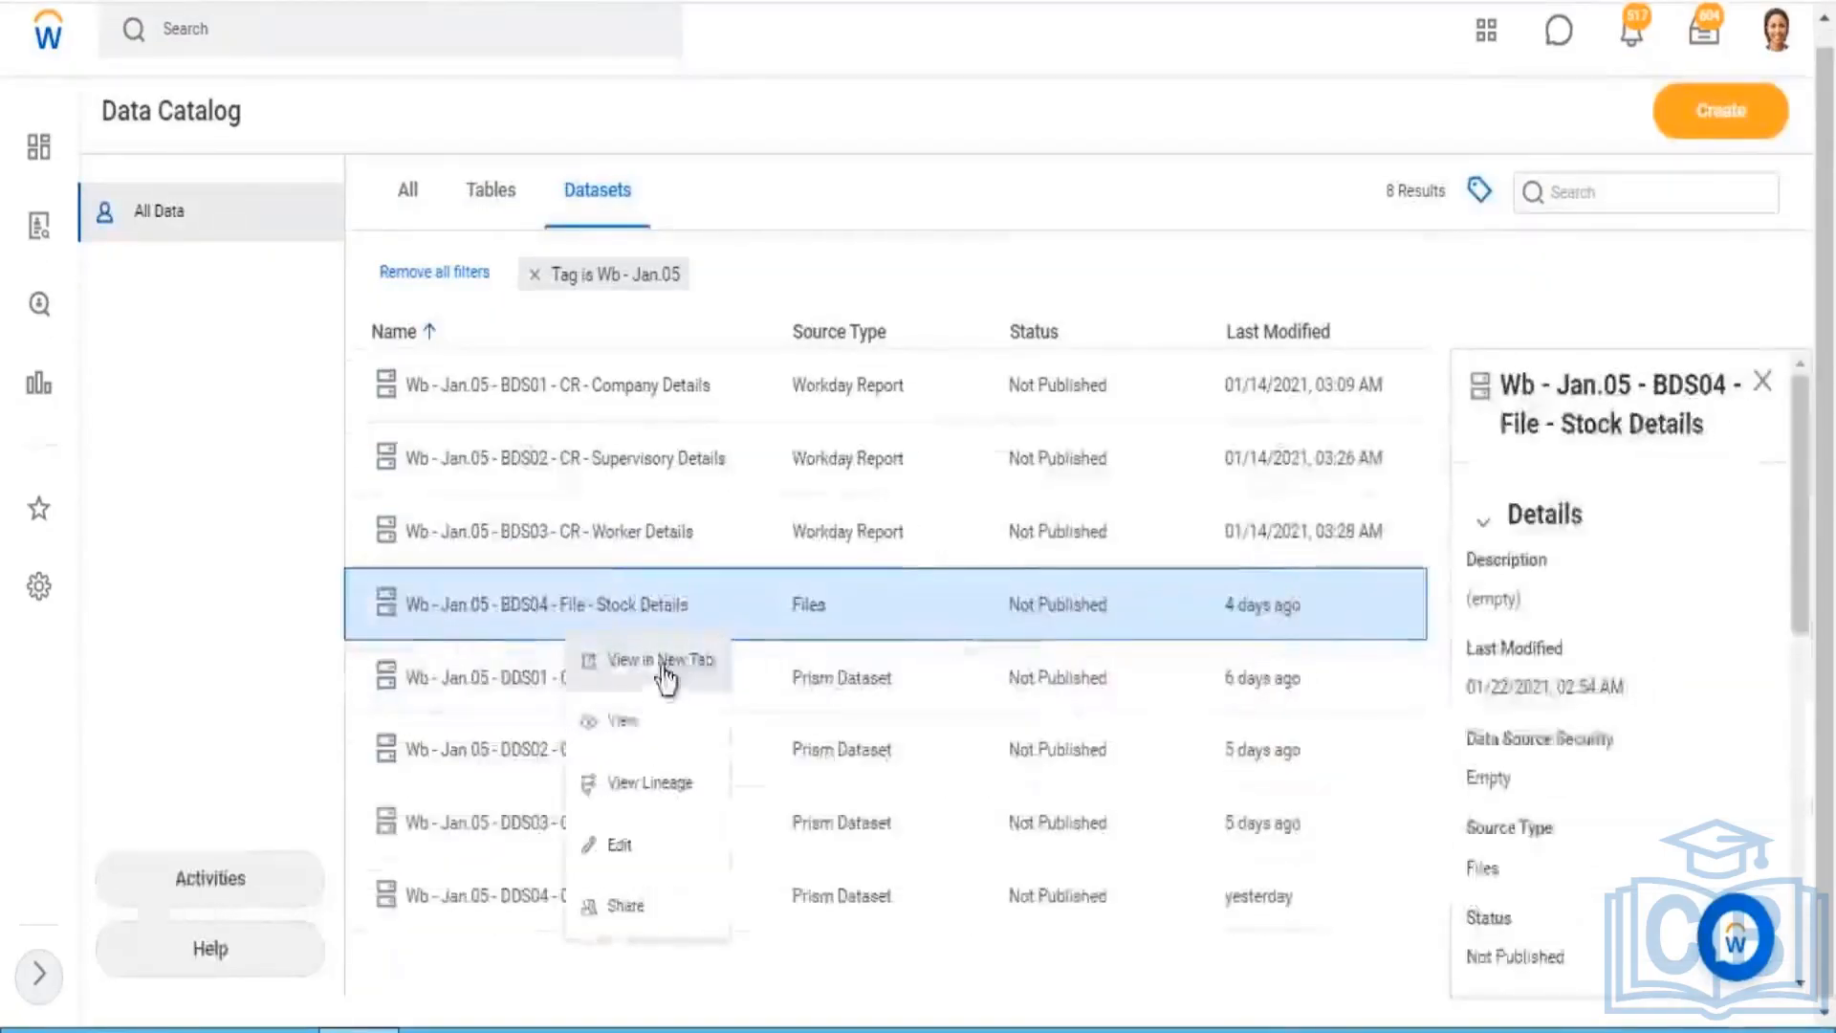
pyautogui.click(660, 660)
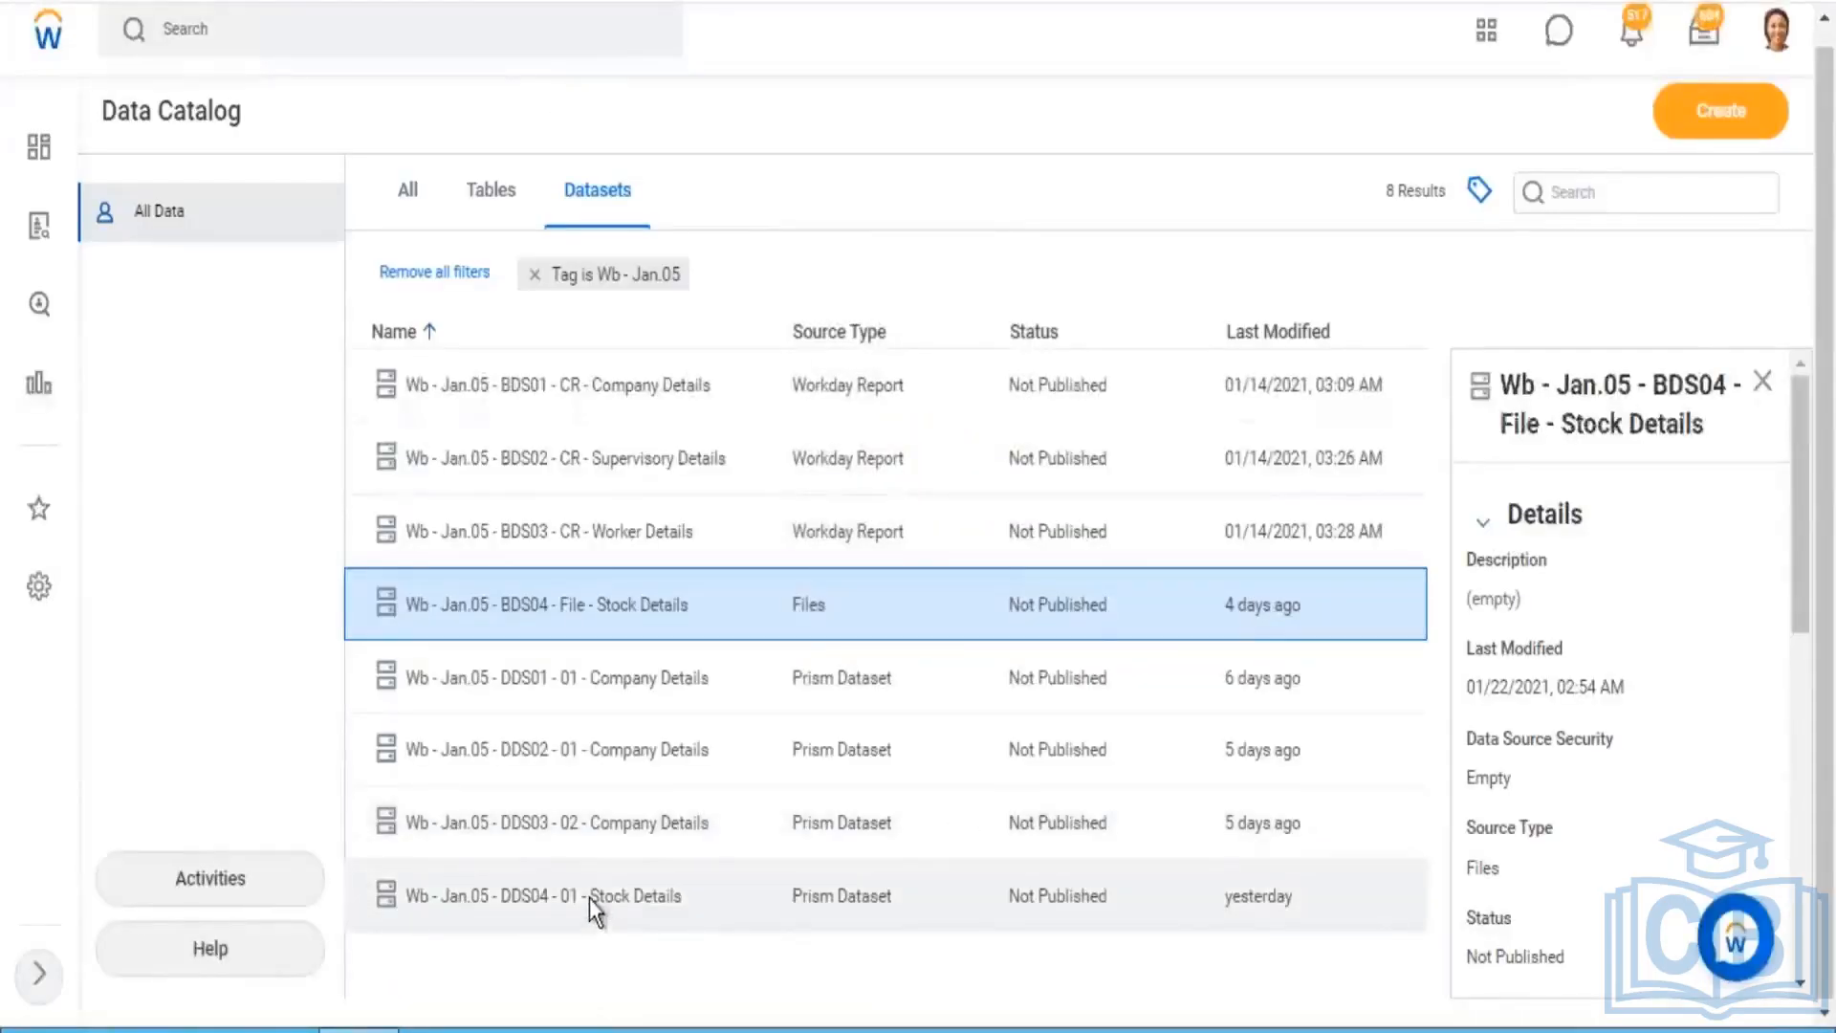
pyautogui.click(547, 824)
pyautogui.rightClick(549, 821)
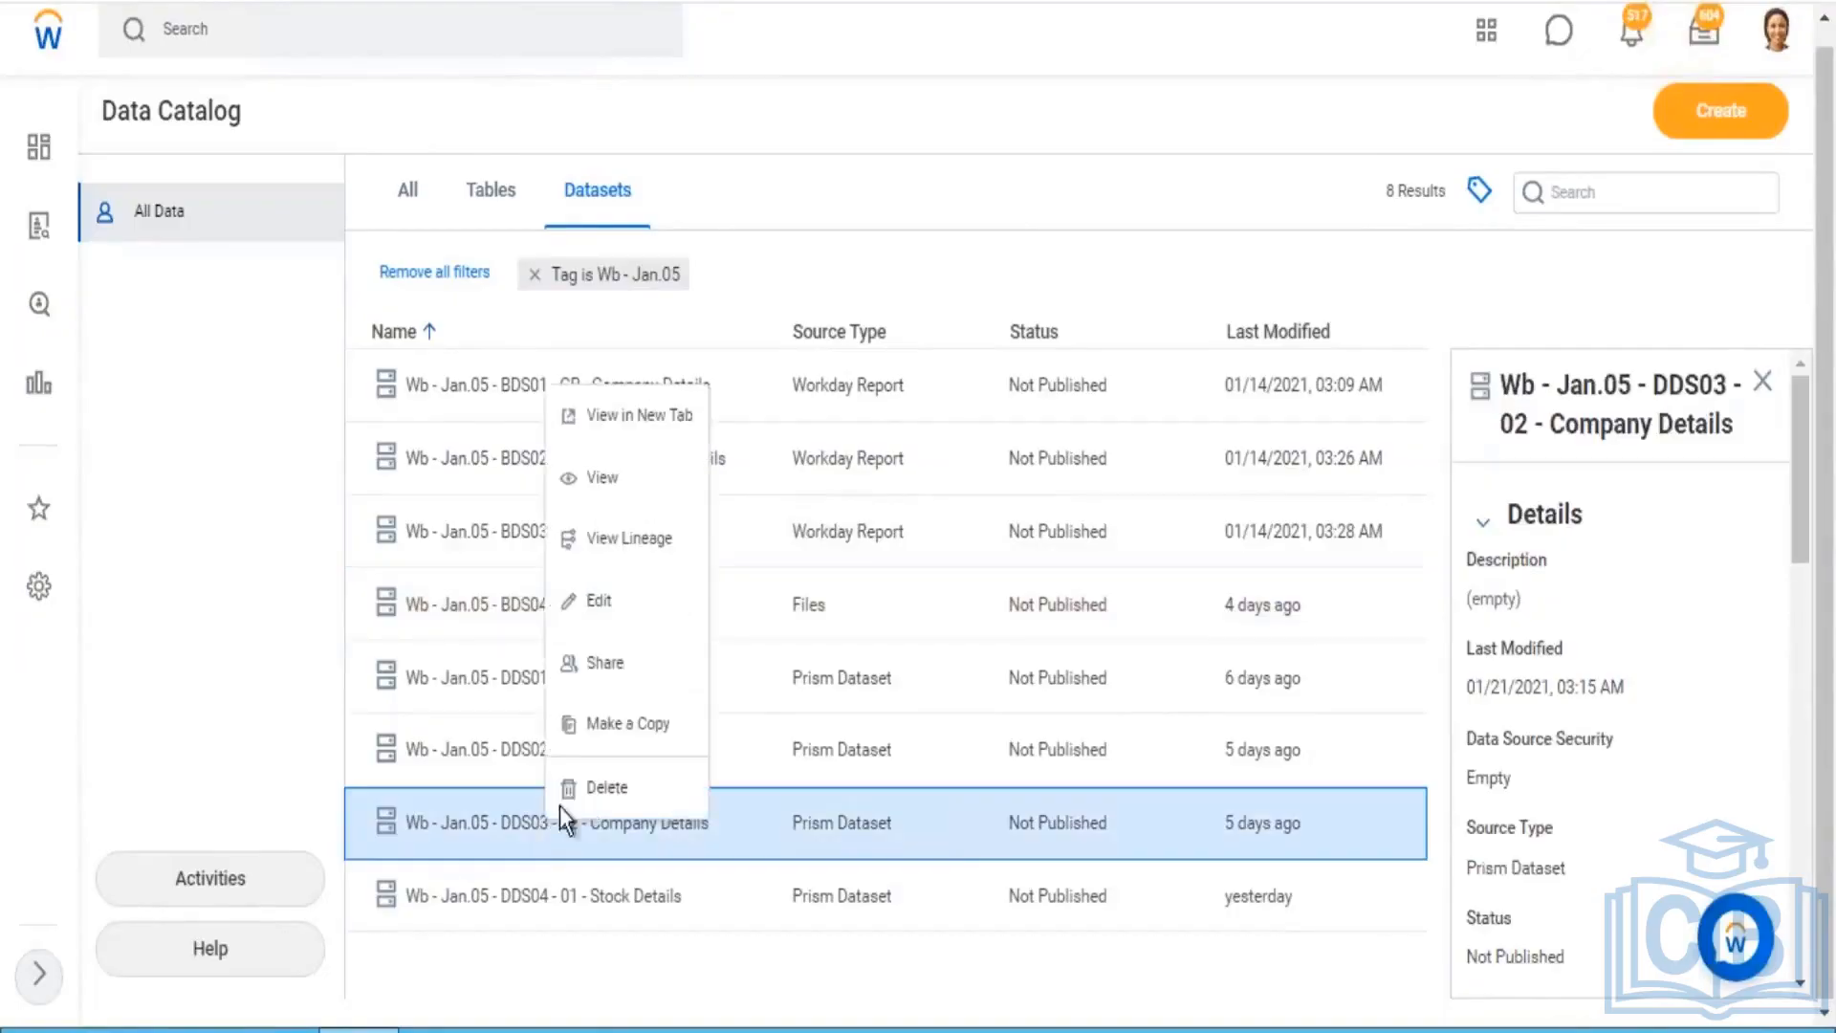
pyautogui.click(669, 412)
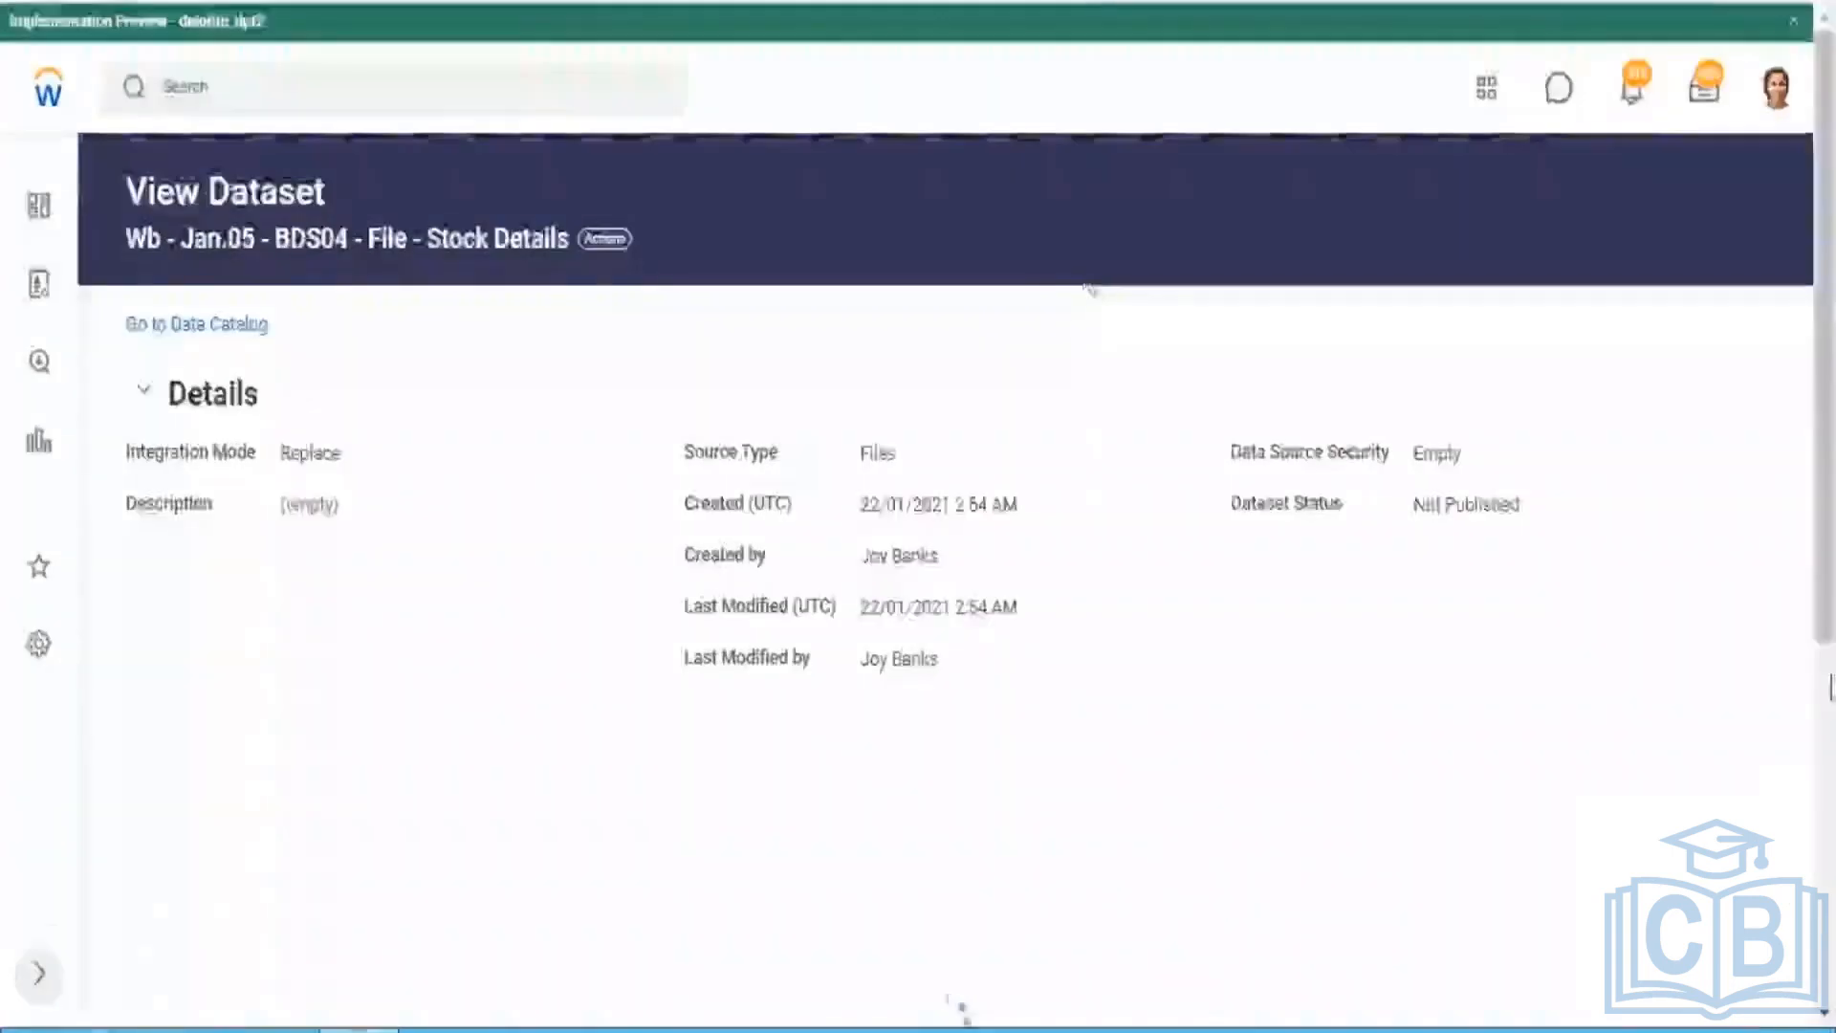
pyautogui.click(1675, 786)
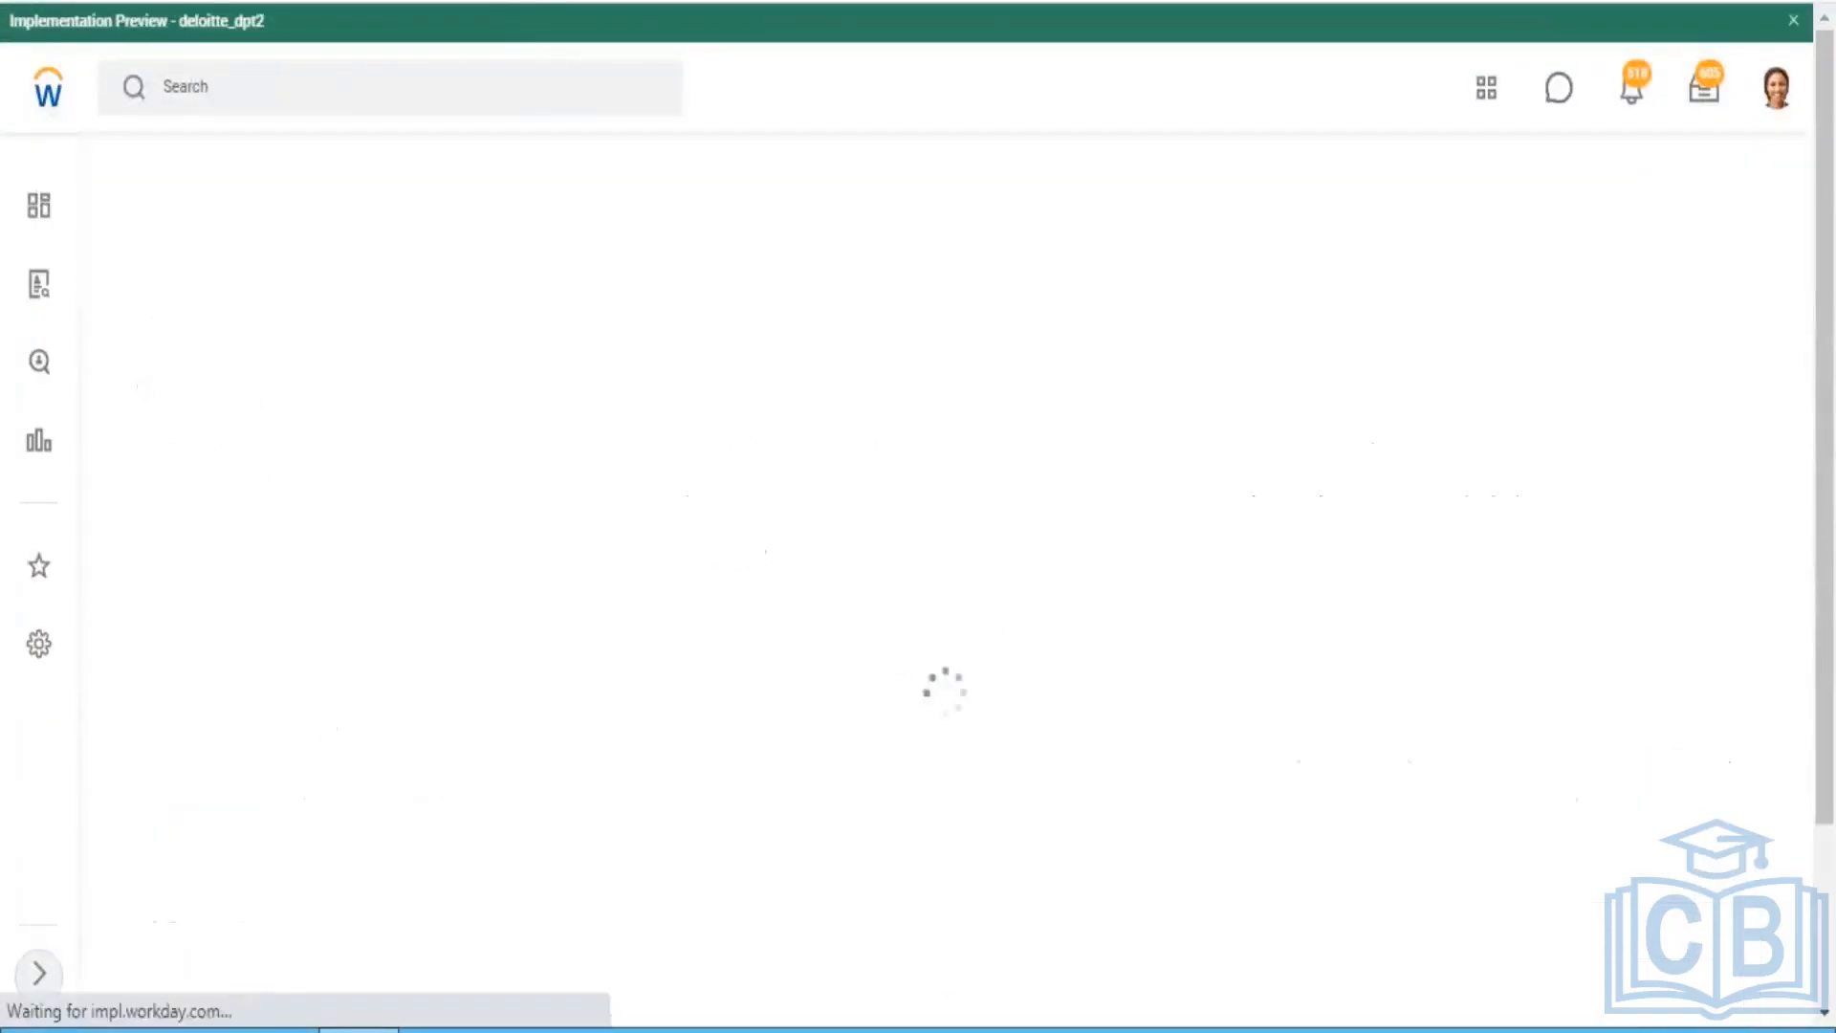
pyautogui.click(1794, 21)
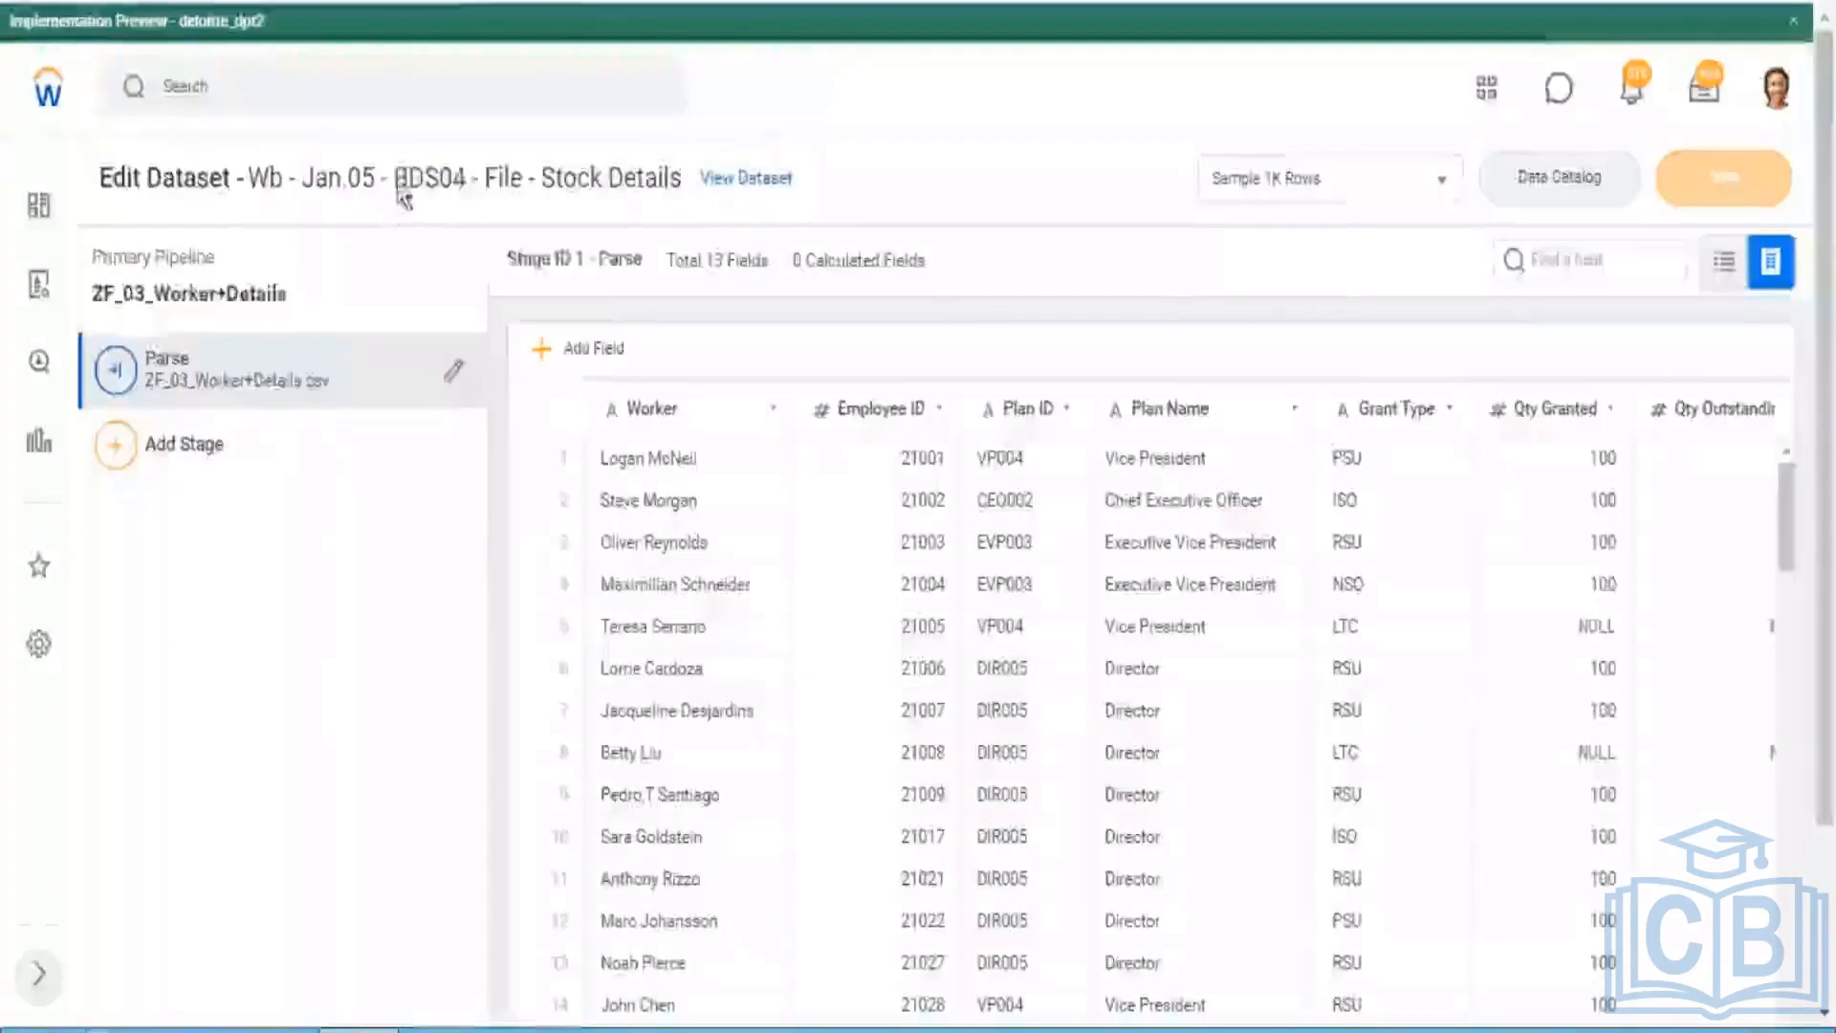
# Step: Compare the names and pipeline stages of the BDS04 stock details base dataset and the DDS03 company details derived dataset
pyautogui.moveTo(388, 178); pyautogui.dragTo(481, 180)
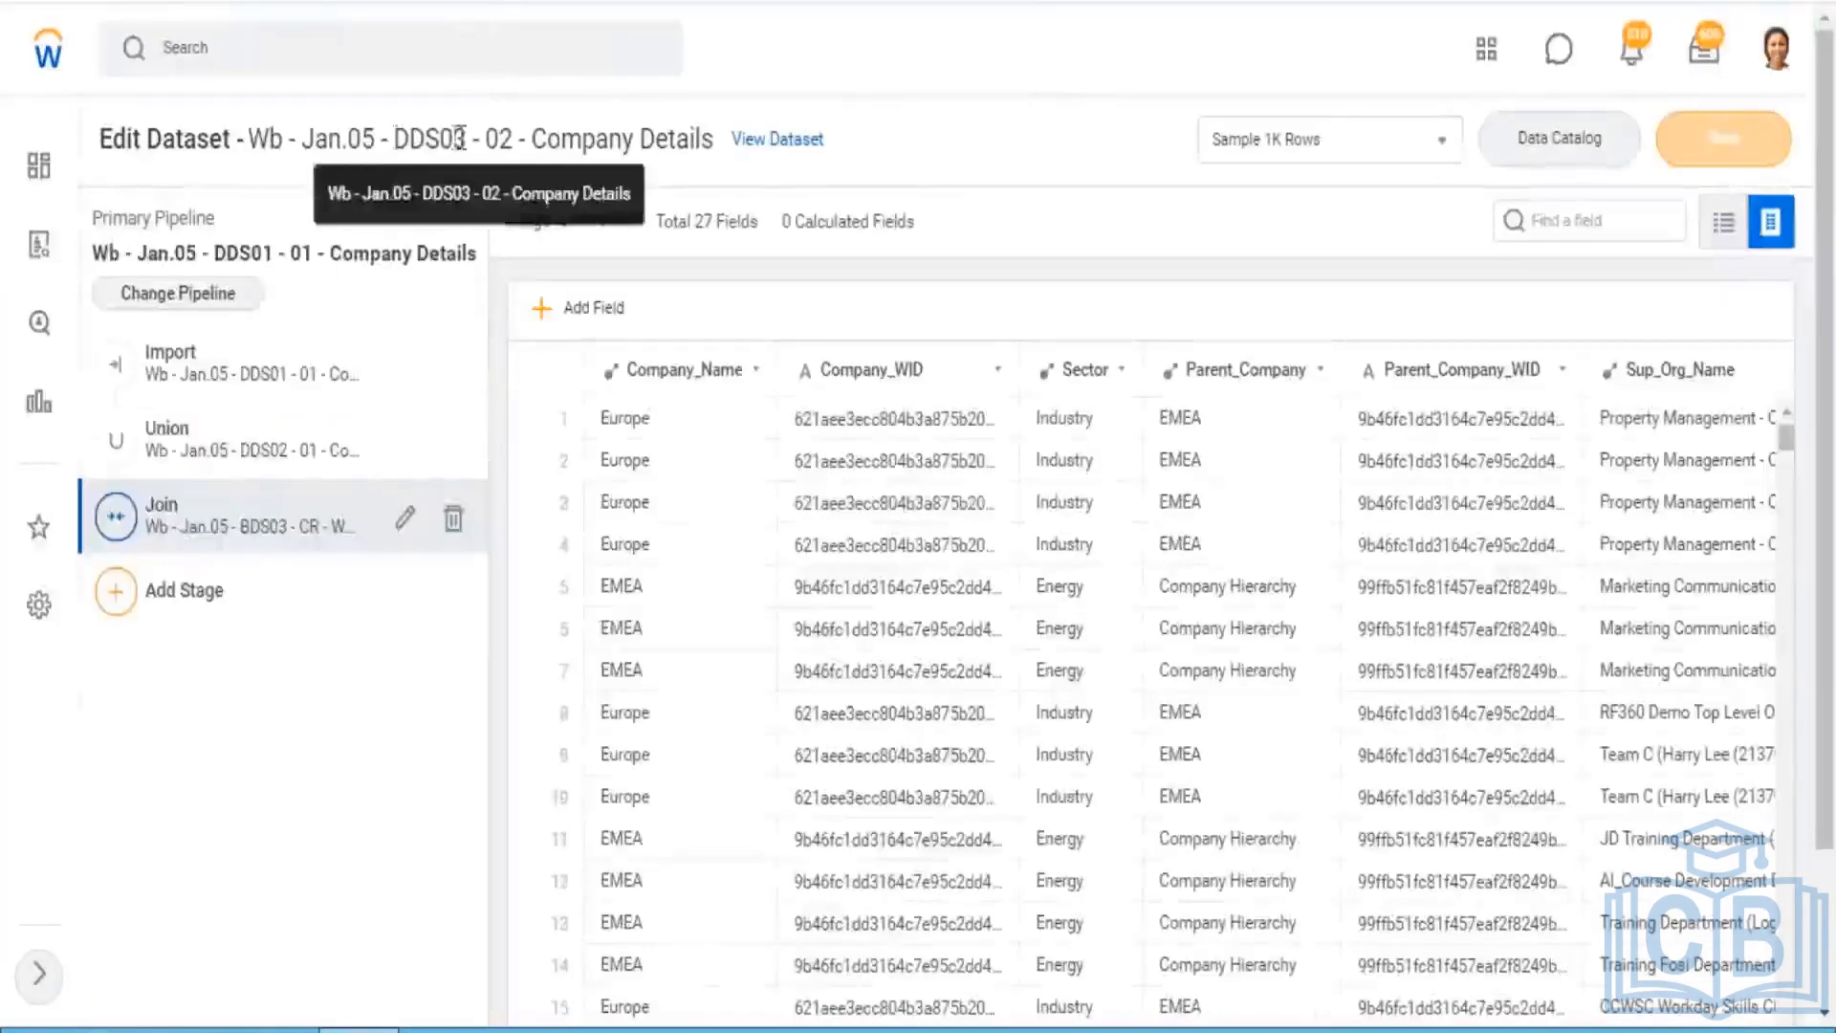
pyautogui.doubleClick(460, 138)
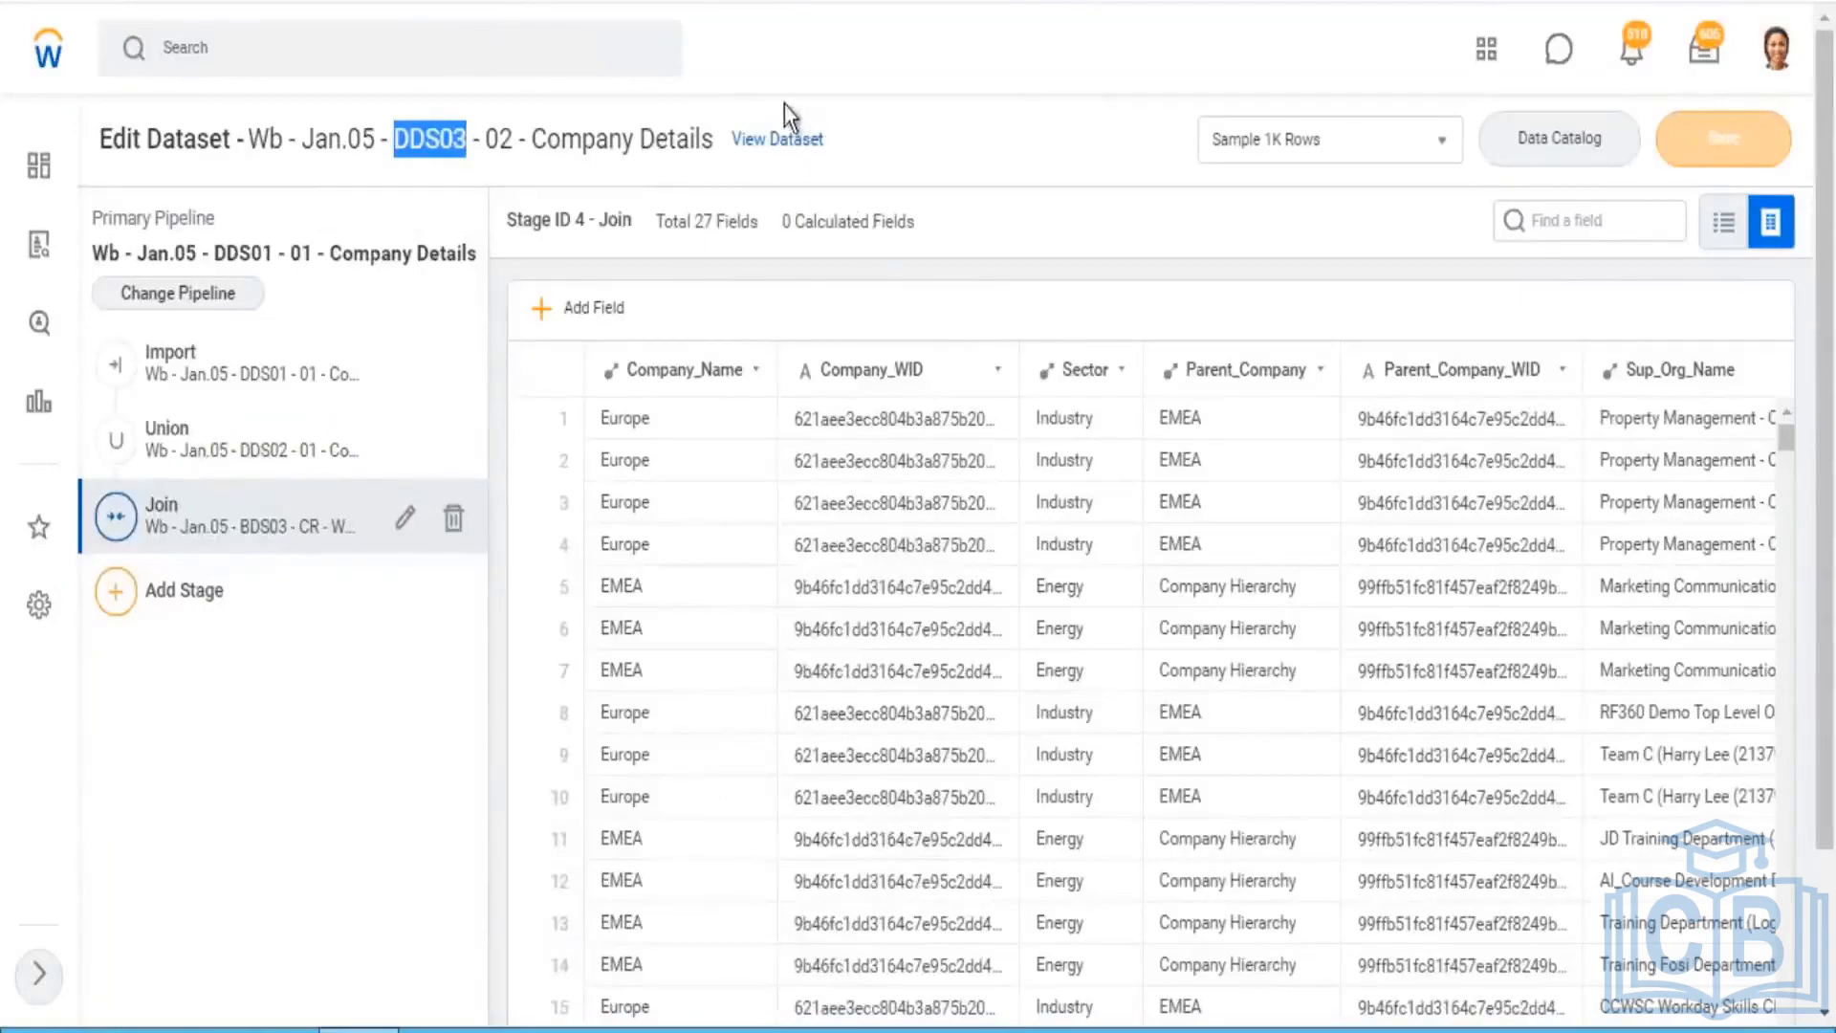
pyautogui.moveTo(870, 141); pyautogui.dragTo(256, 145)
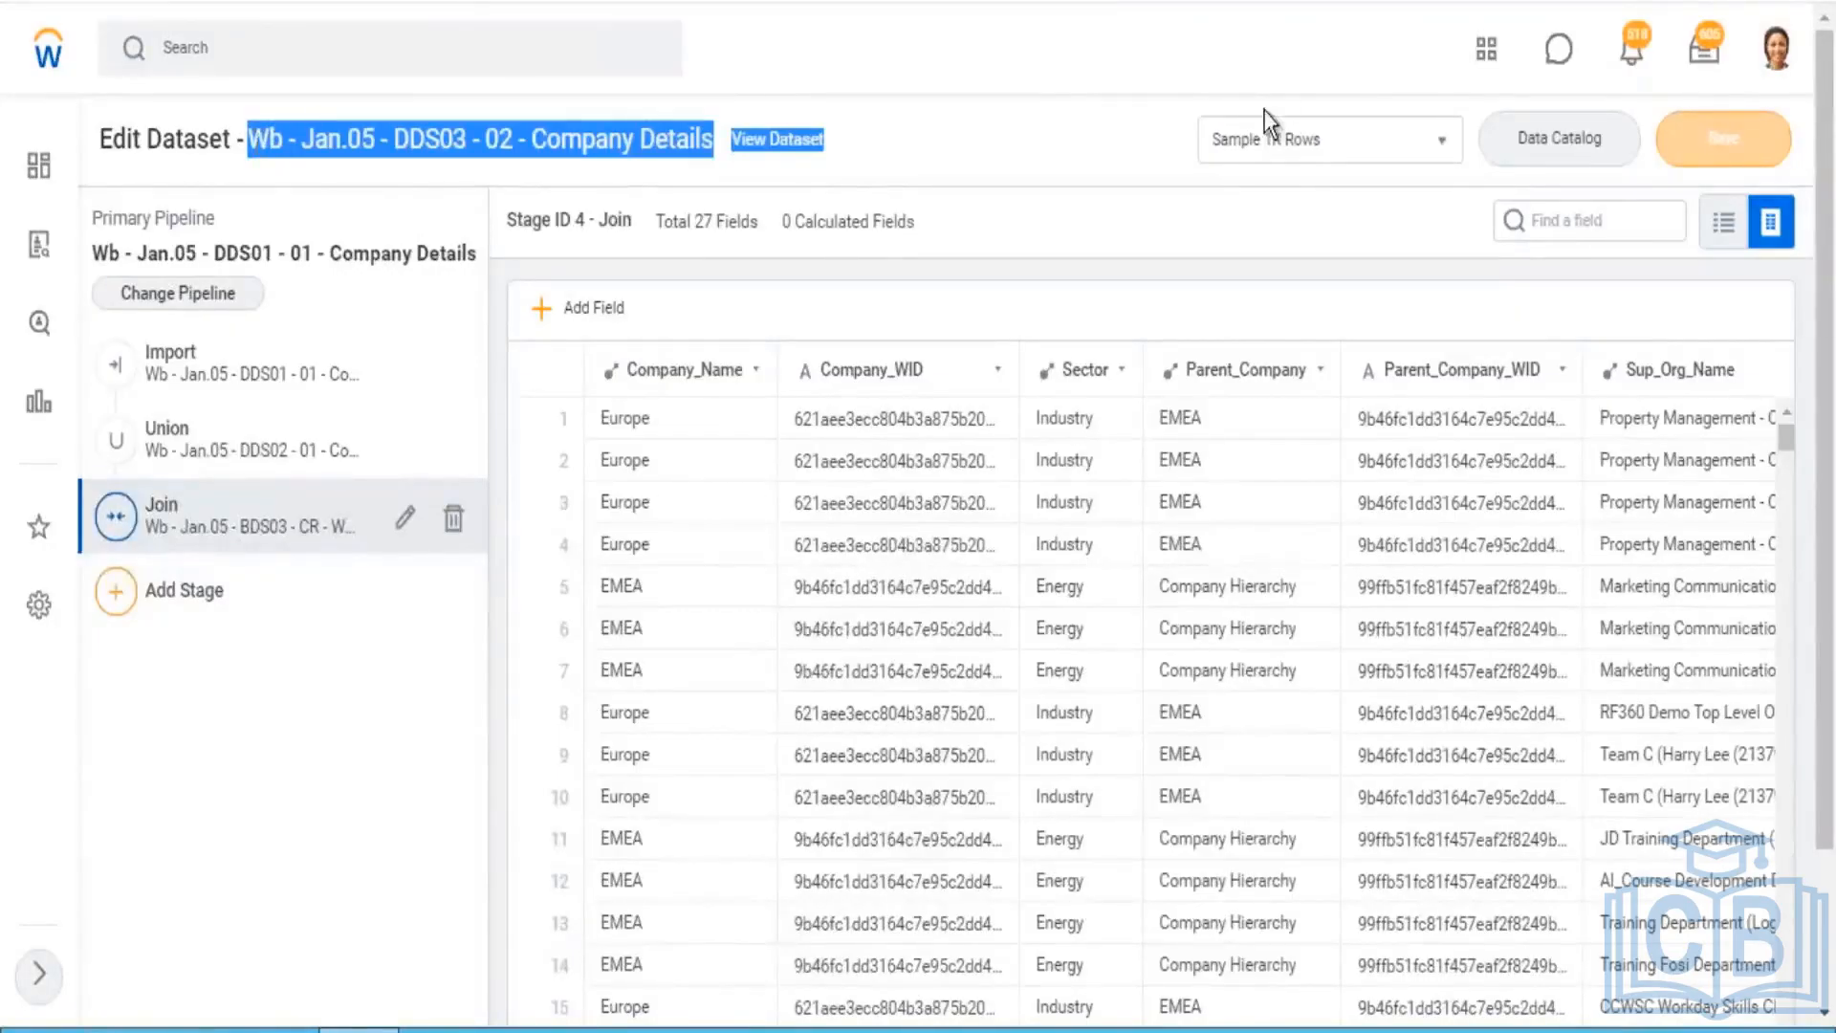
pyautogui.click(1096, 96)
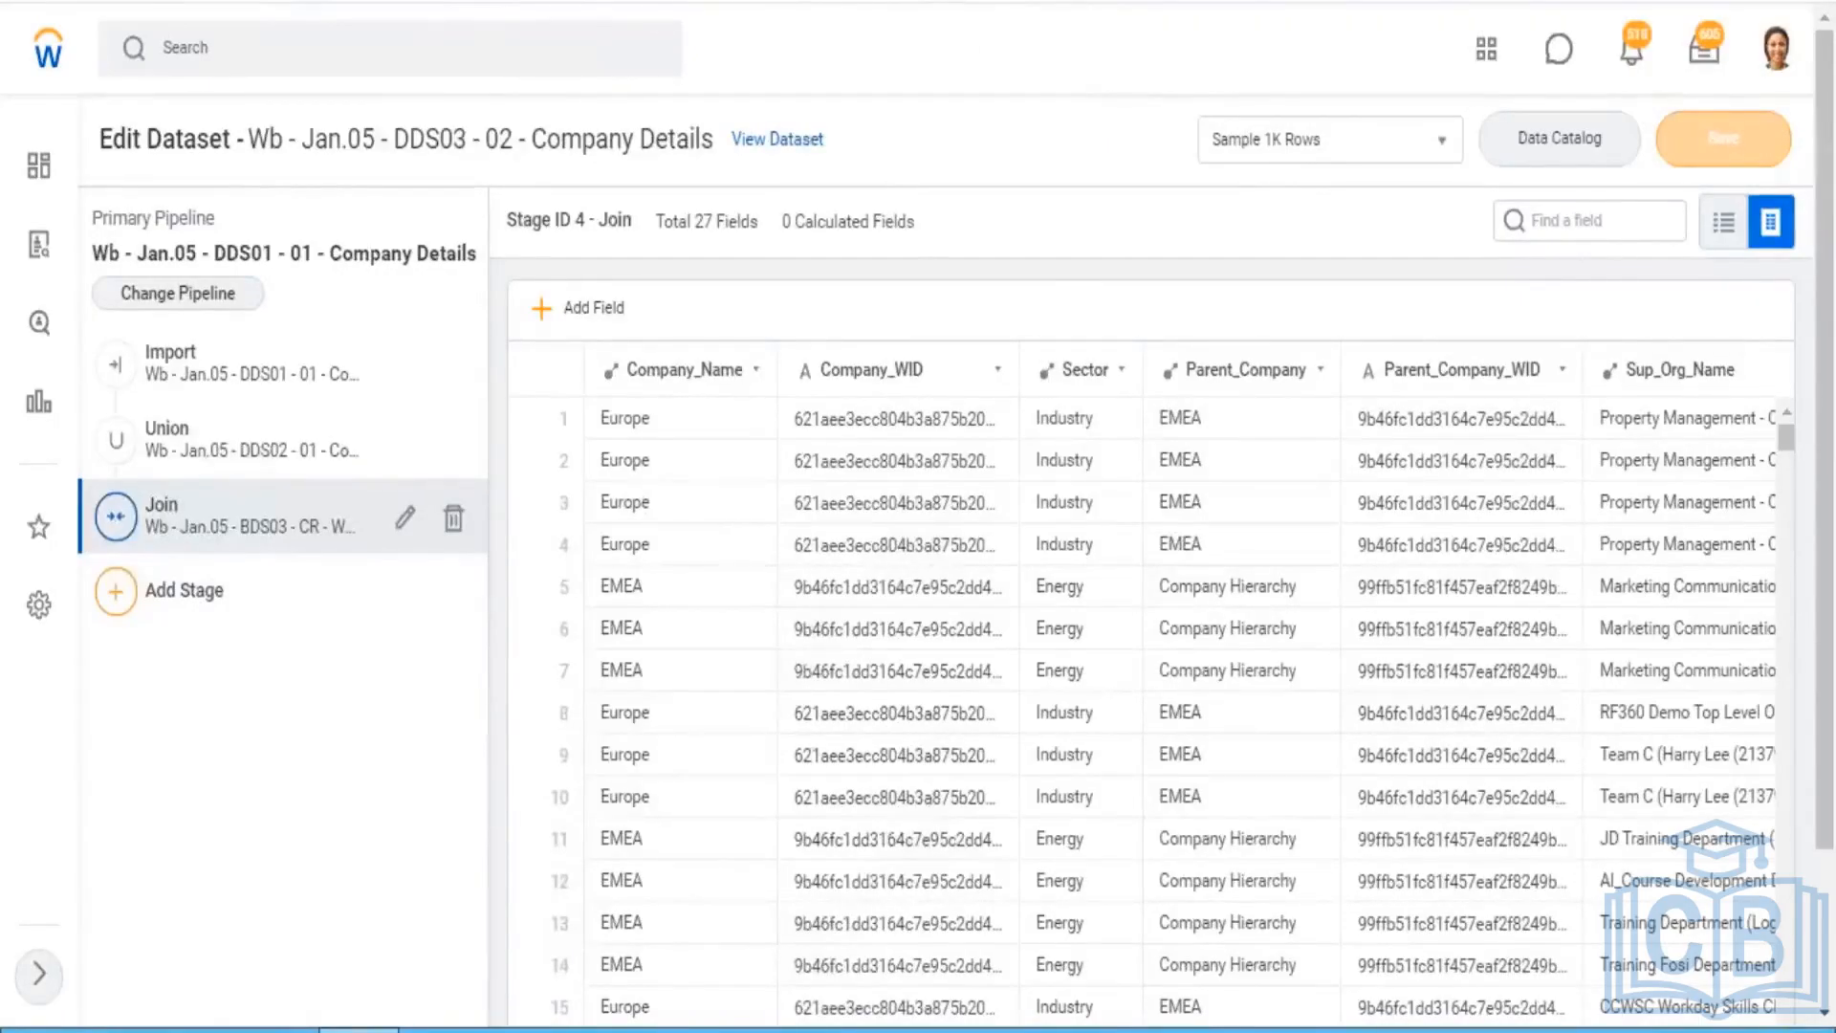
pyautogui.hotkey('ctrl', 'Tab')
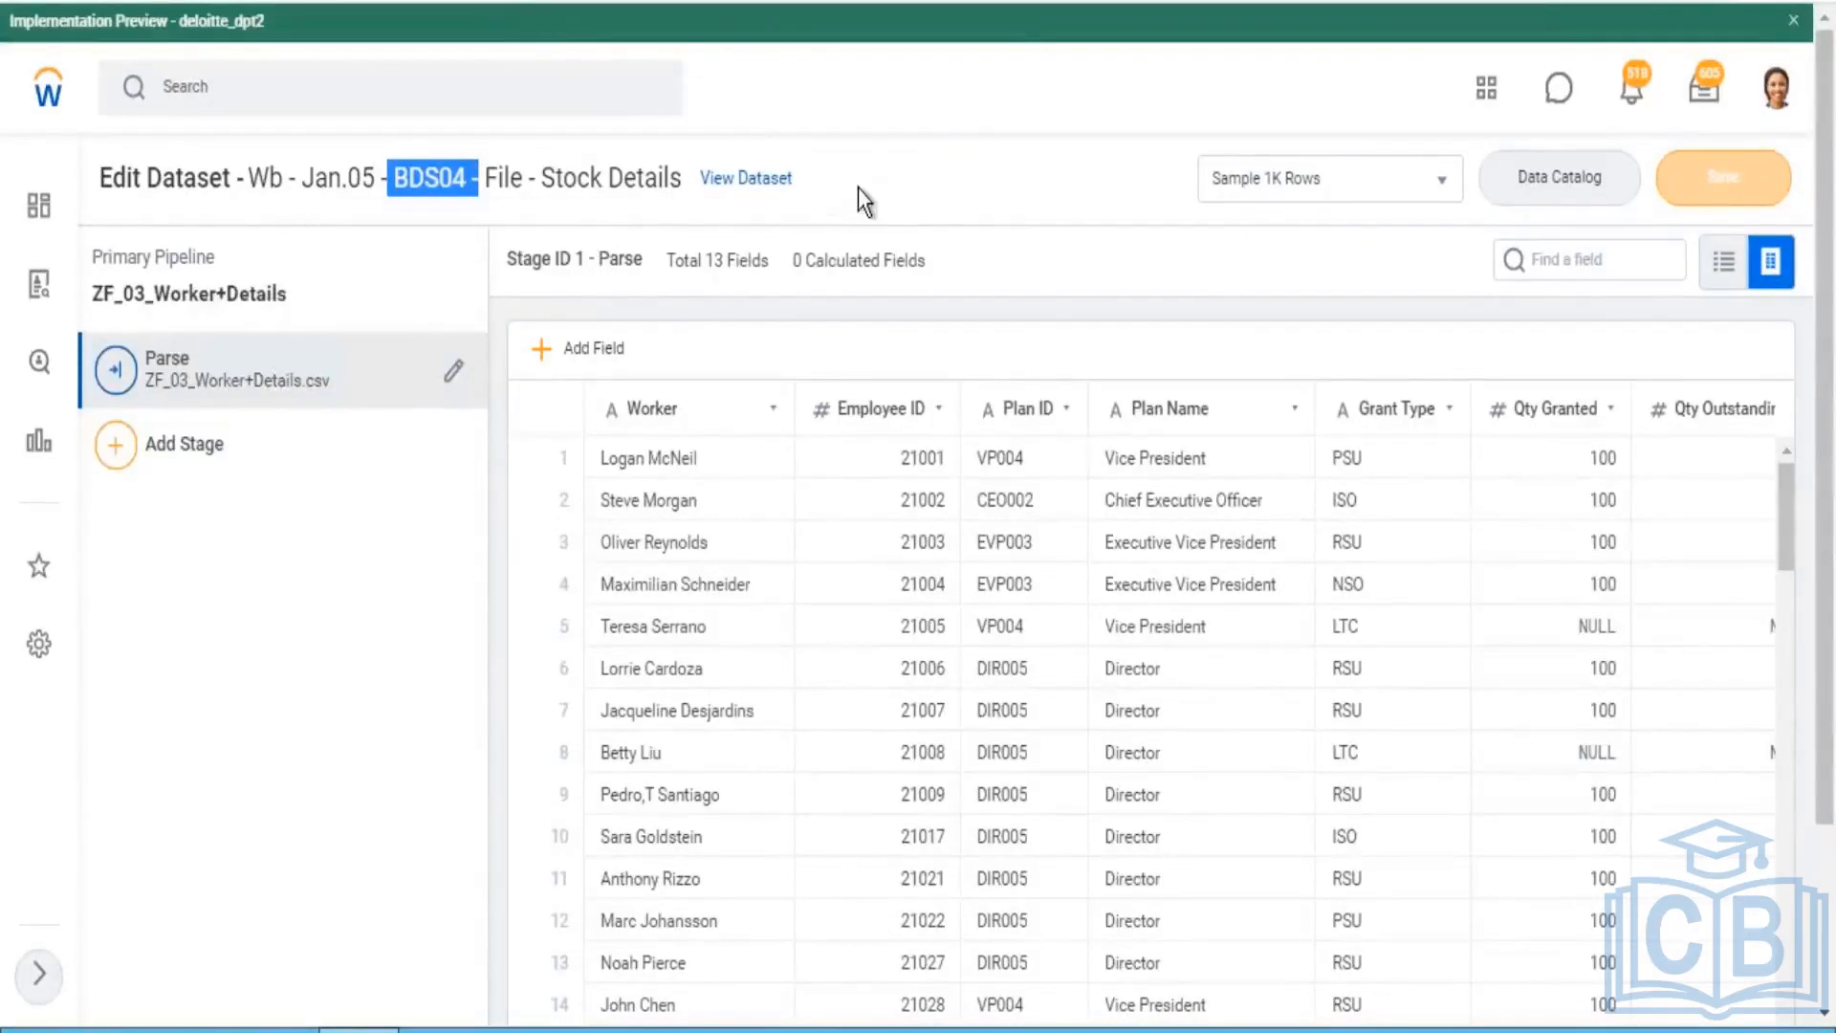
# Step: Review the stage types that can be added to the BDS04 stock details and DDS03 company details datasets
pyautogui.moveTo(542, 177); pyautogui.dragTo(682, 177)
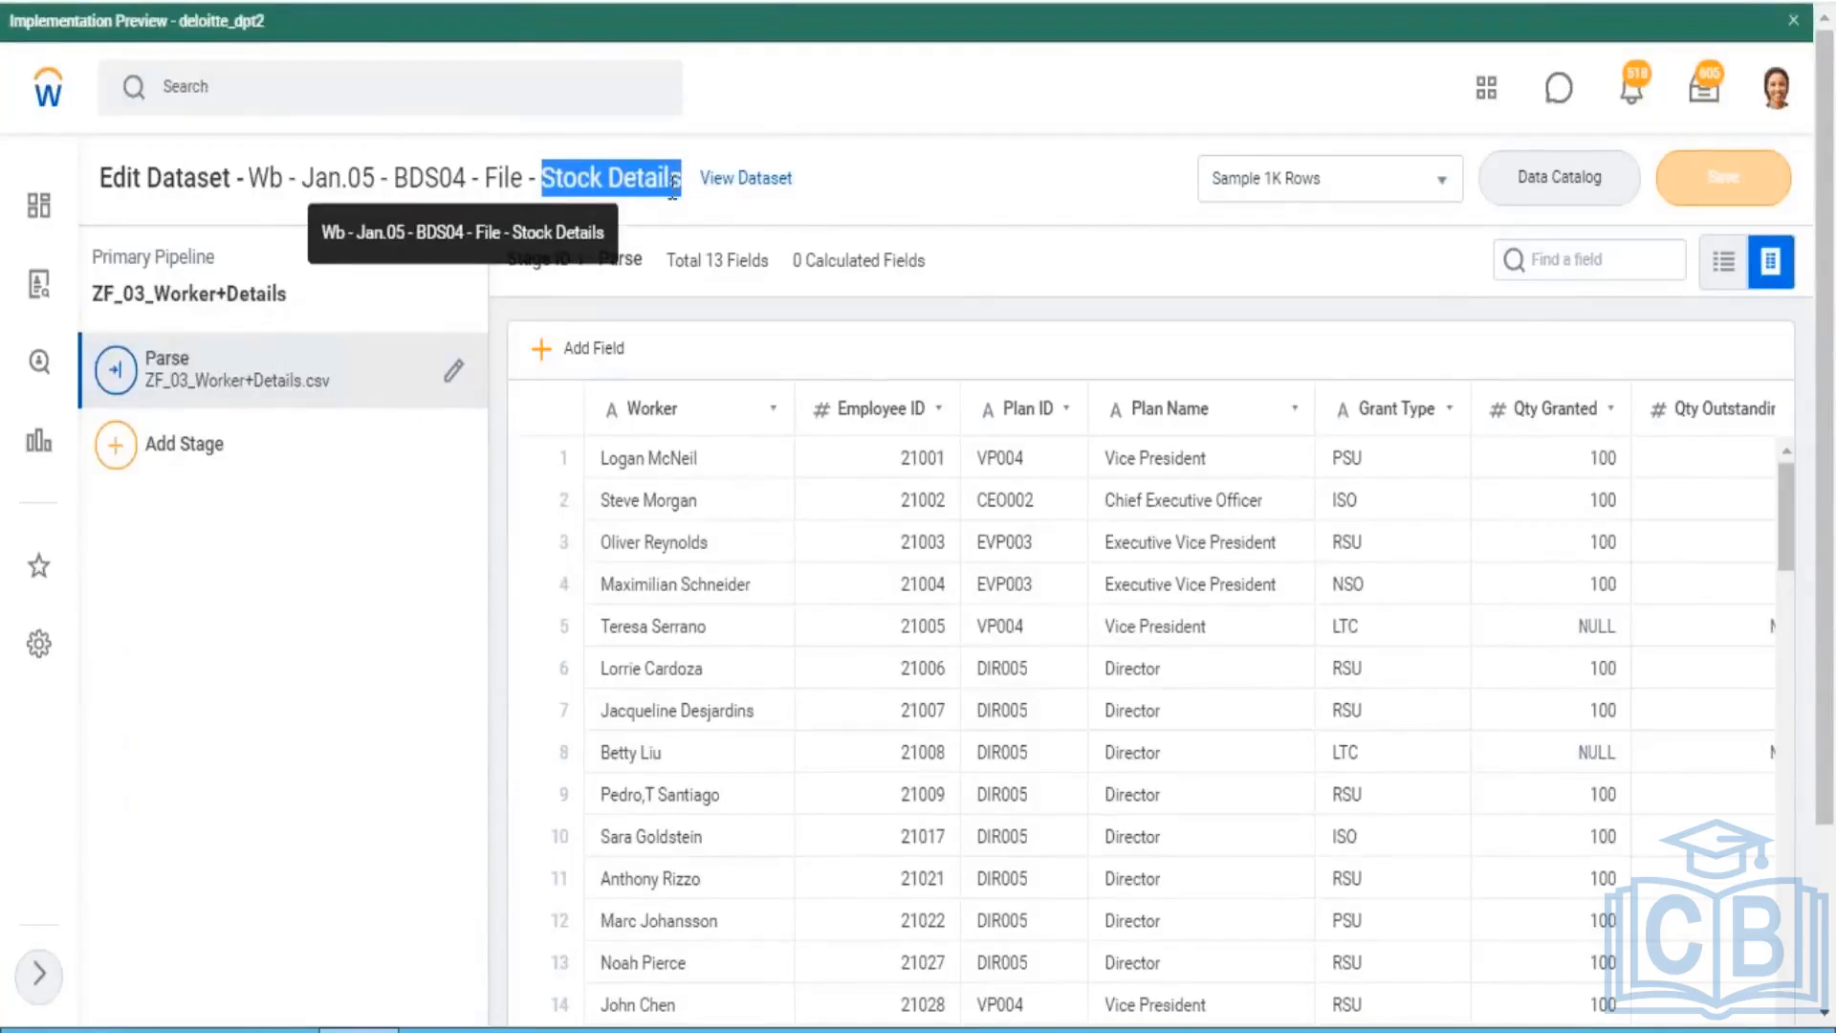
pyautogui.doubleClick(429, 178)
pyautogui.click(116, 463)
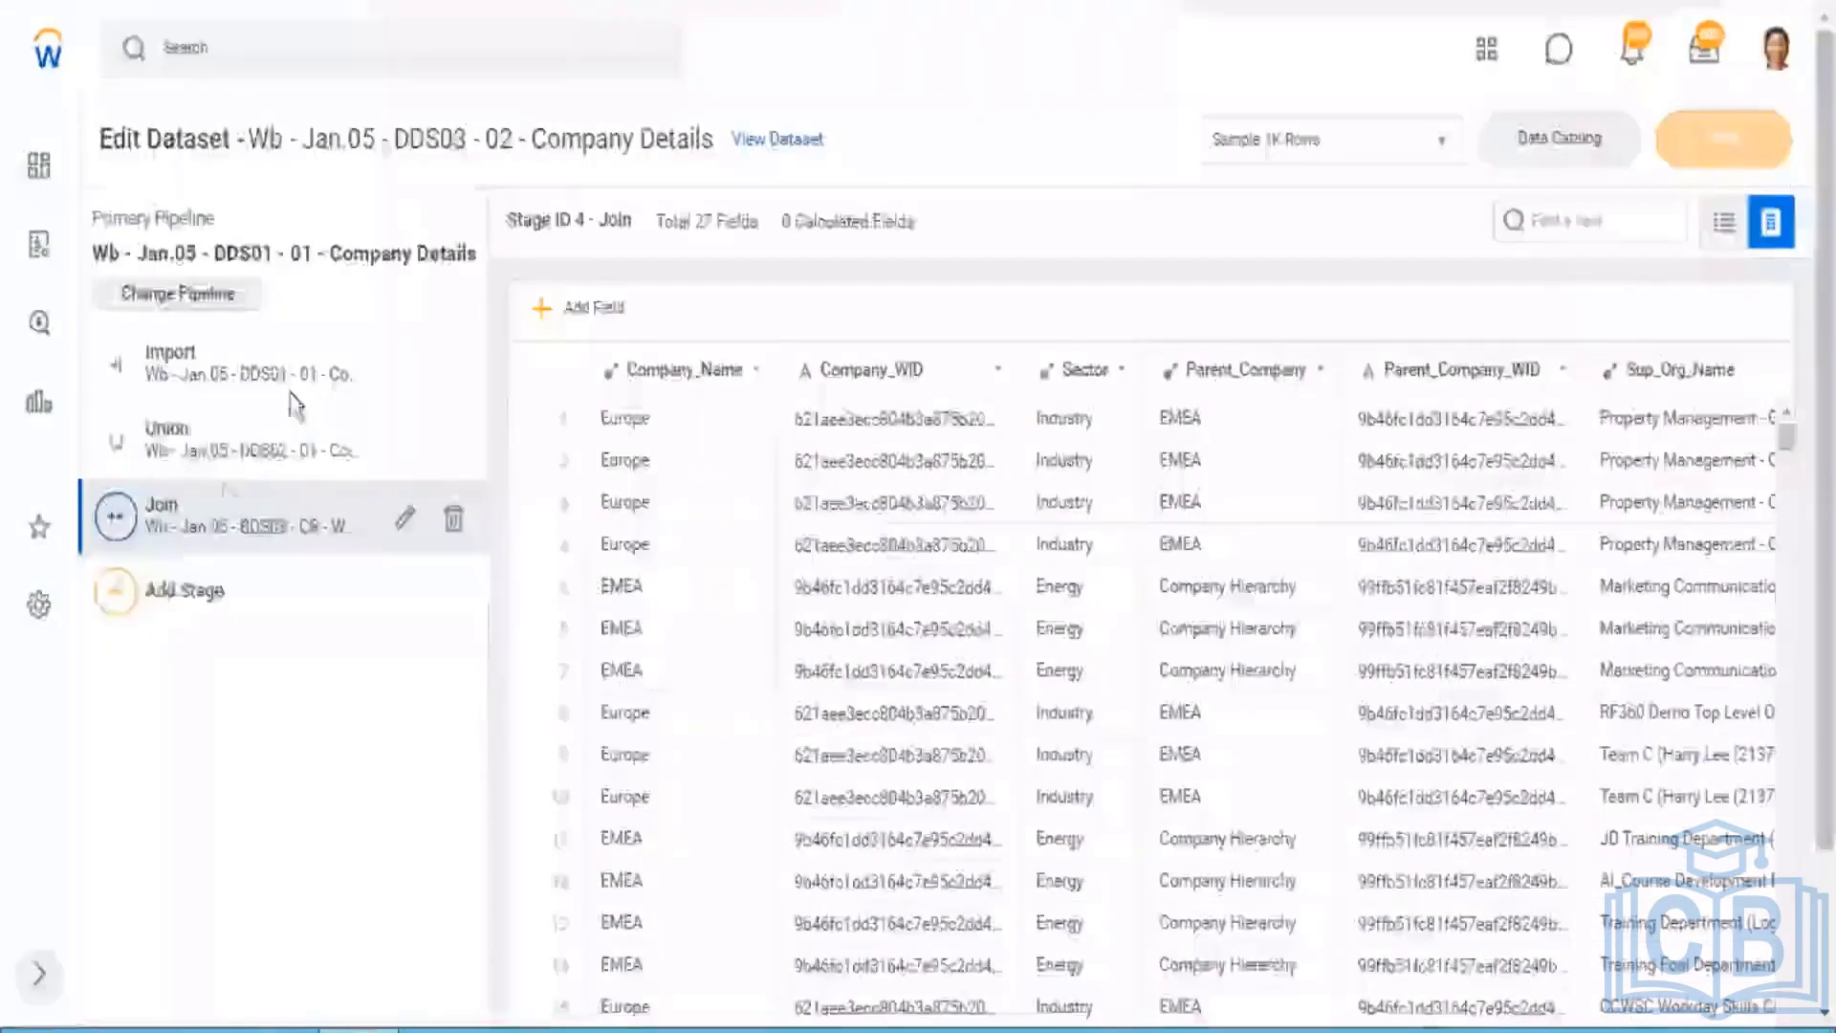
pyautogui.click(156, 598)
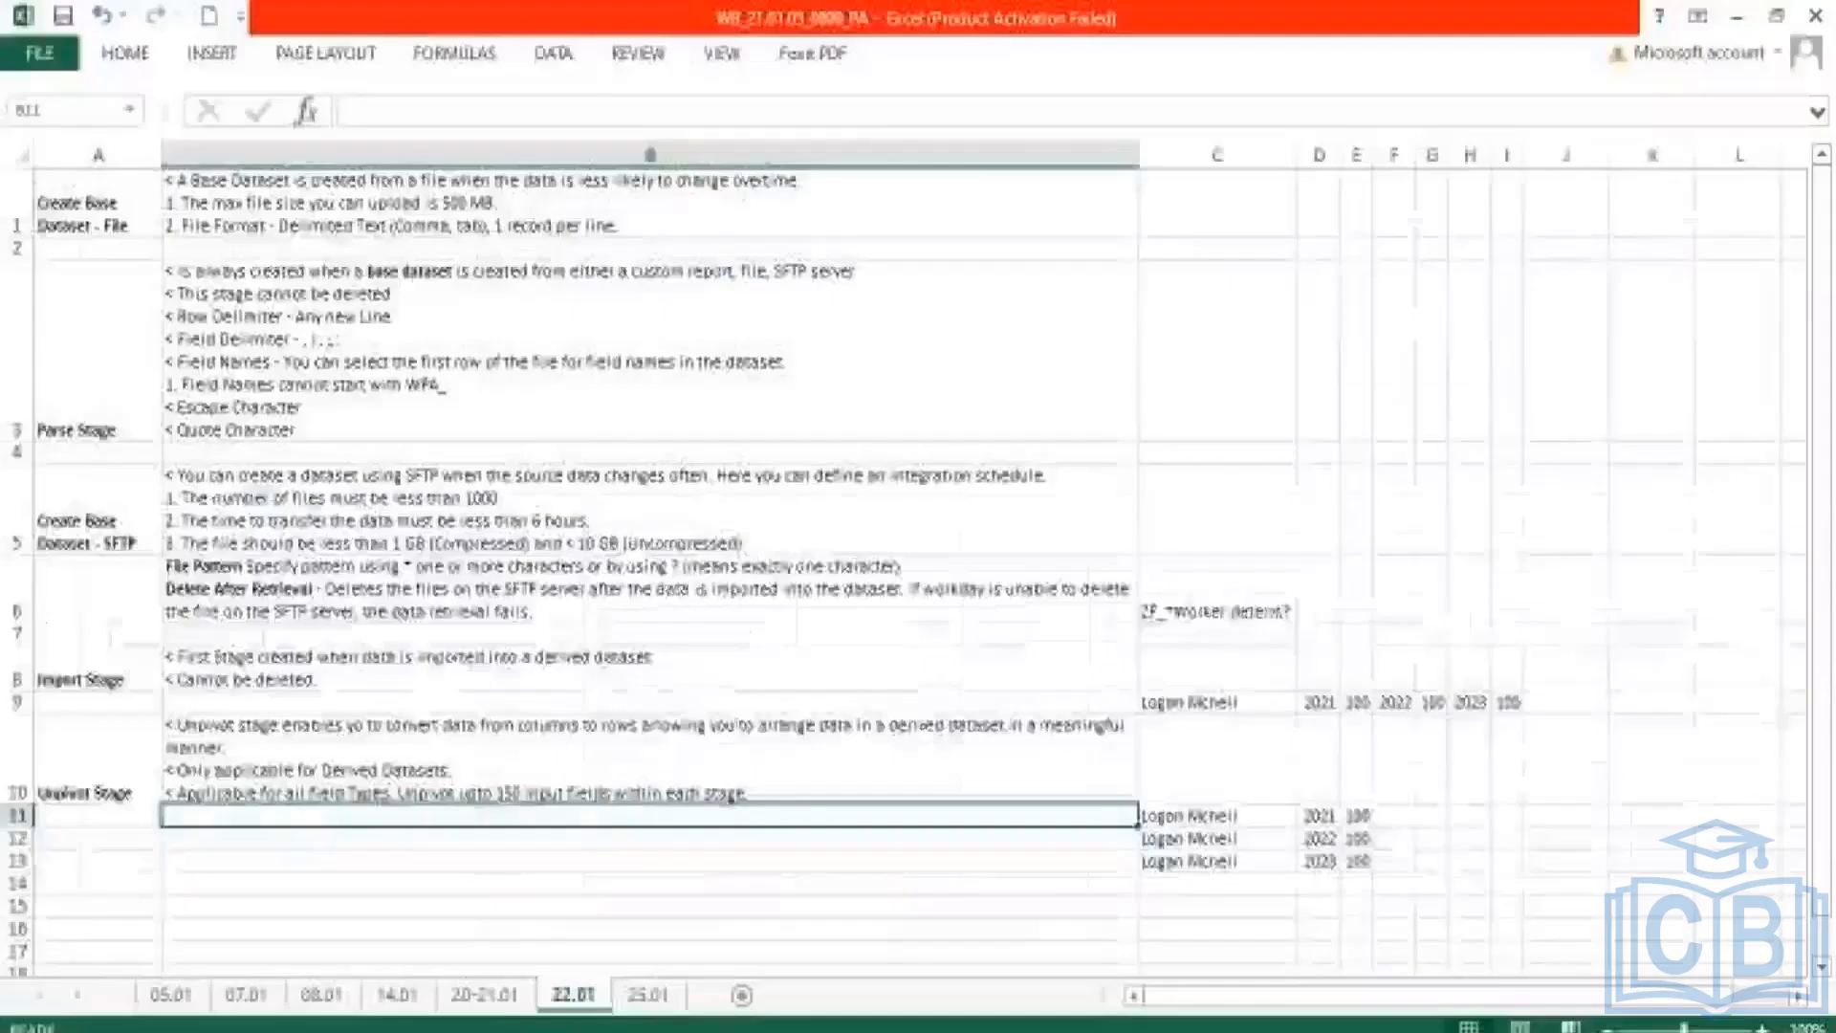
# Step: Switch to the Excel notes workbook and enter the heading Manage Fields in cell A1 of sheet 25.01
pyautogui.hotkey('ctrl', 'pagedown')
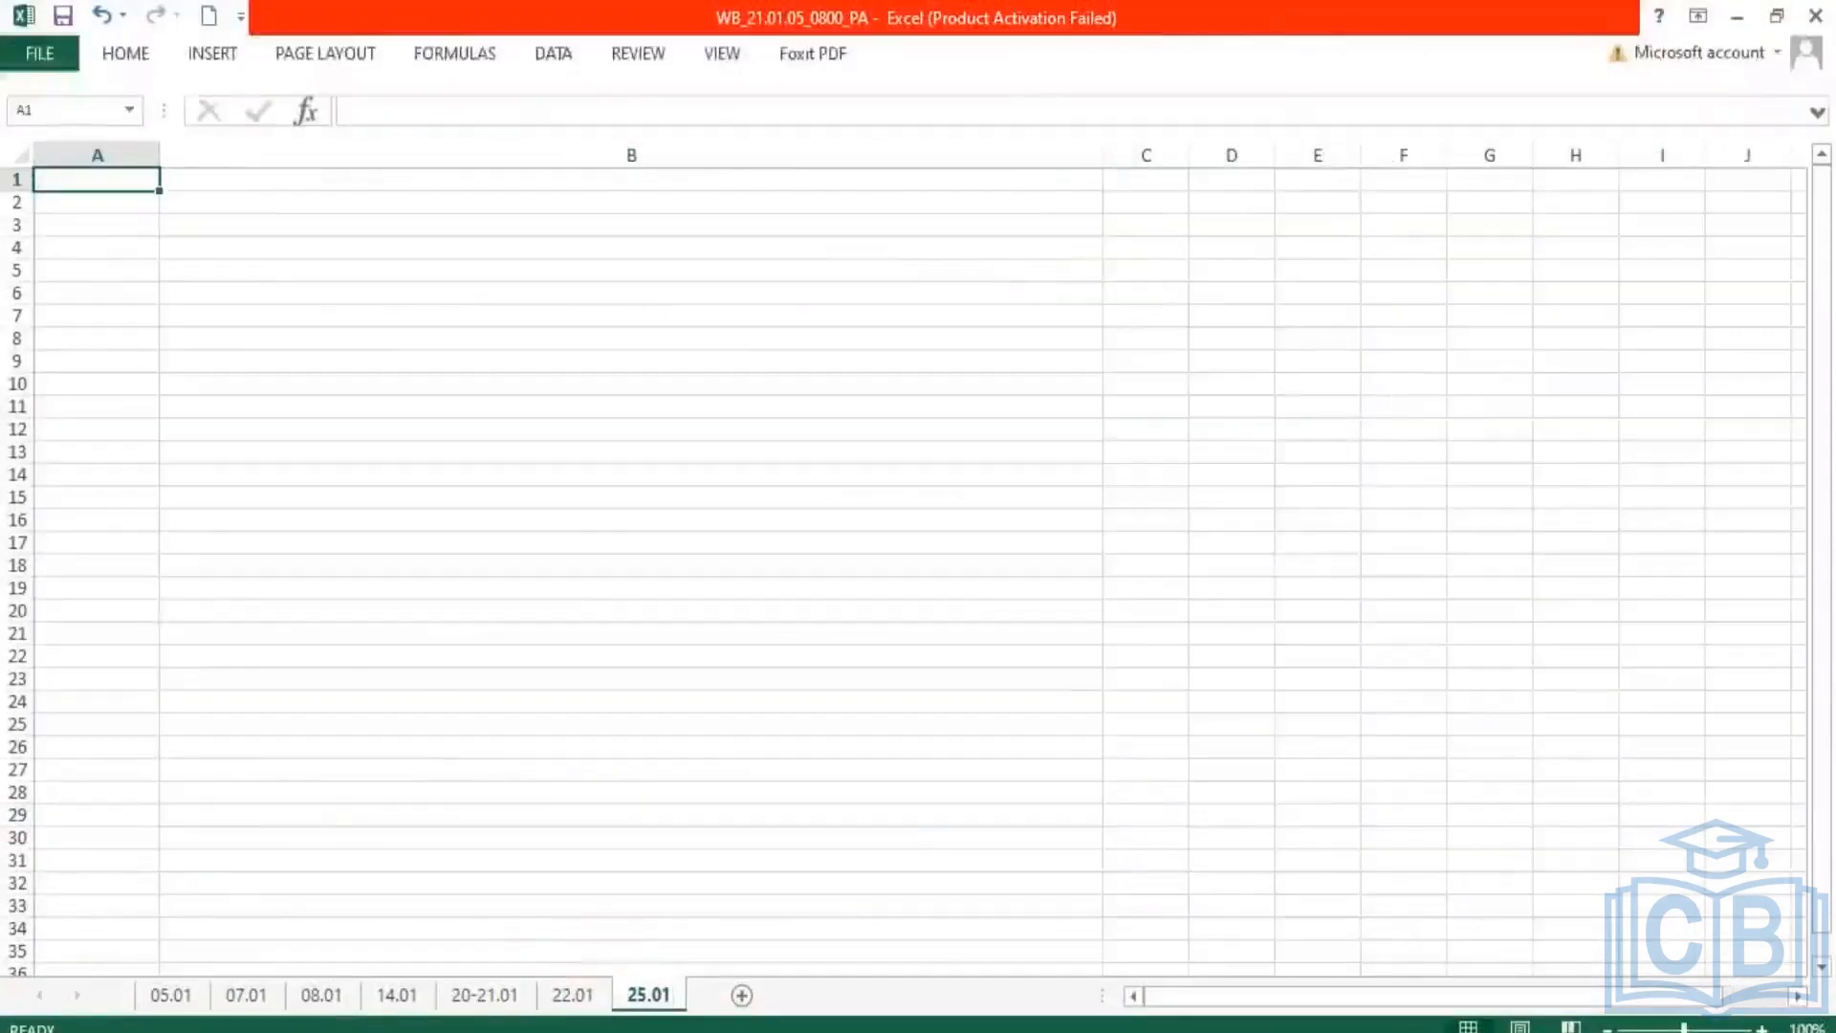
pyautogui.write('Manage Fi')
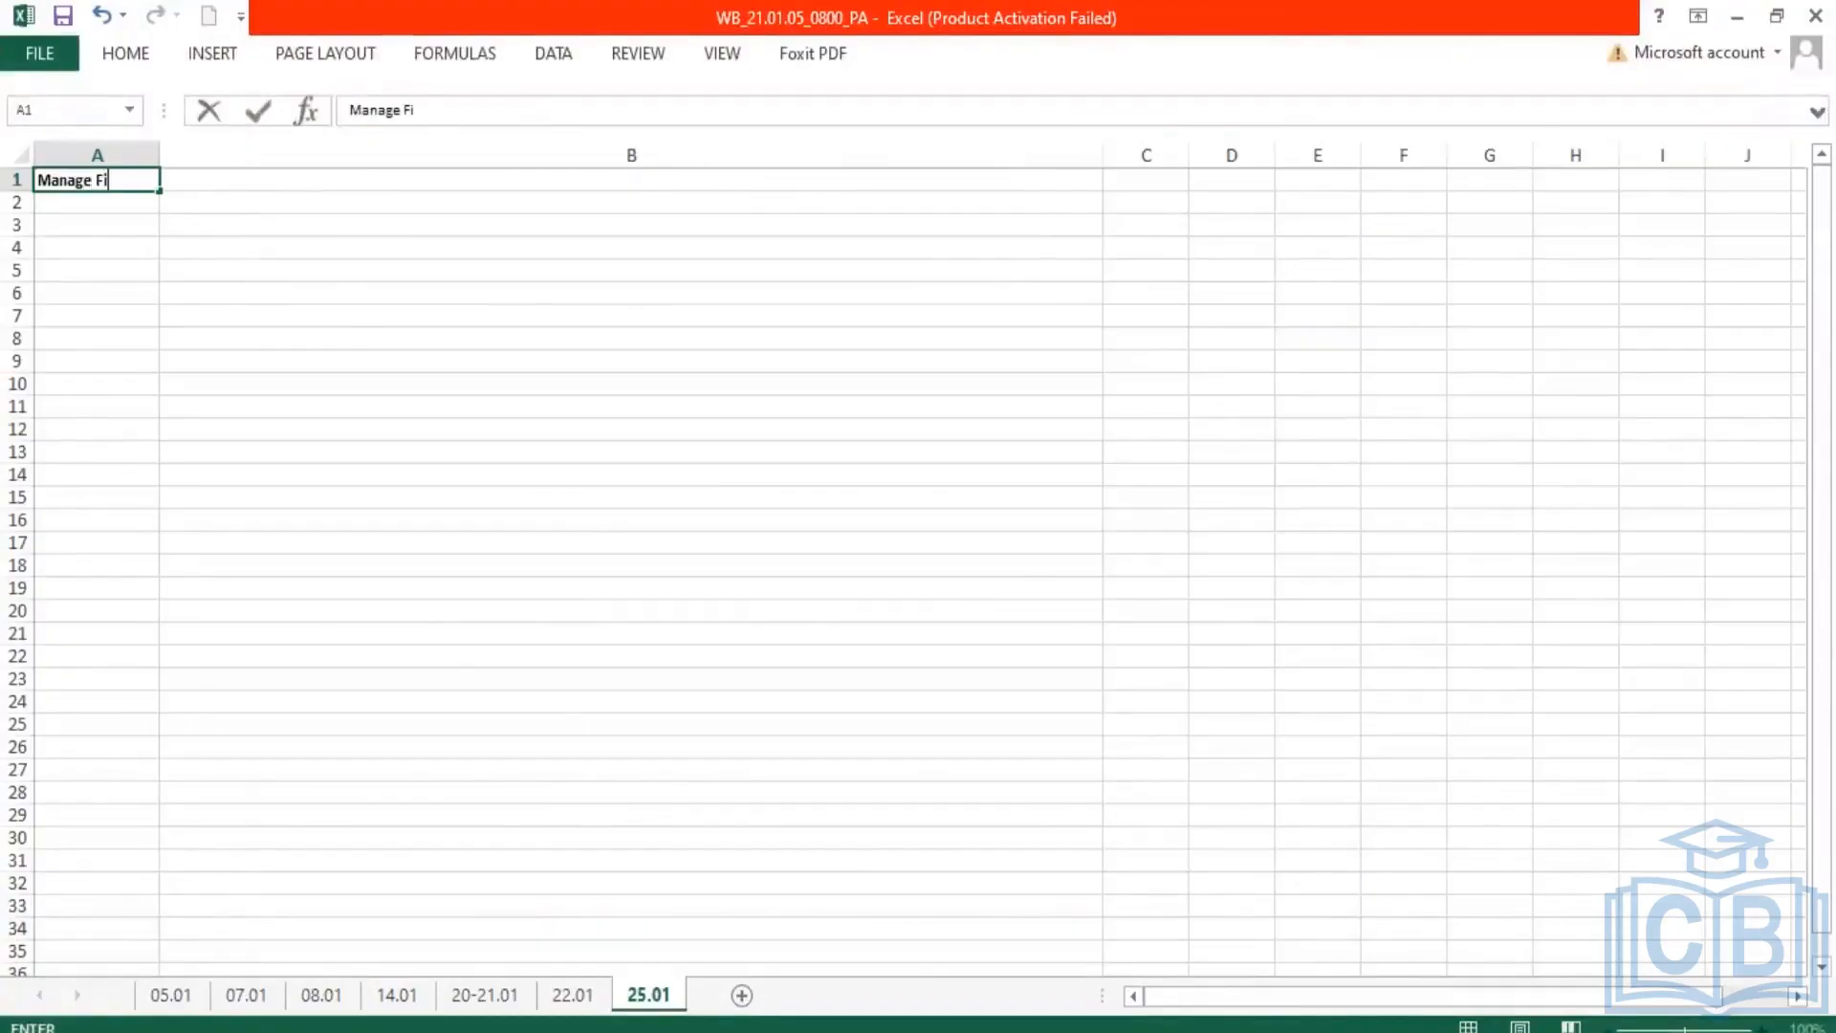
pyautogui.write('elds')
pyautogui.press('Tab')
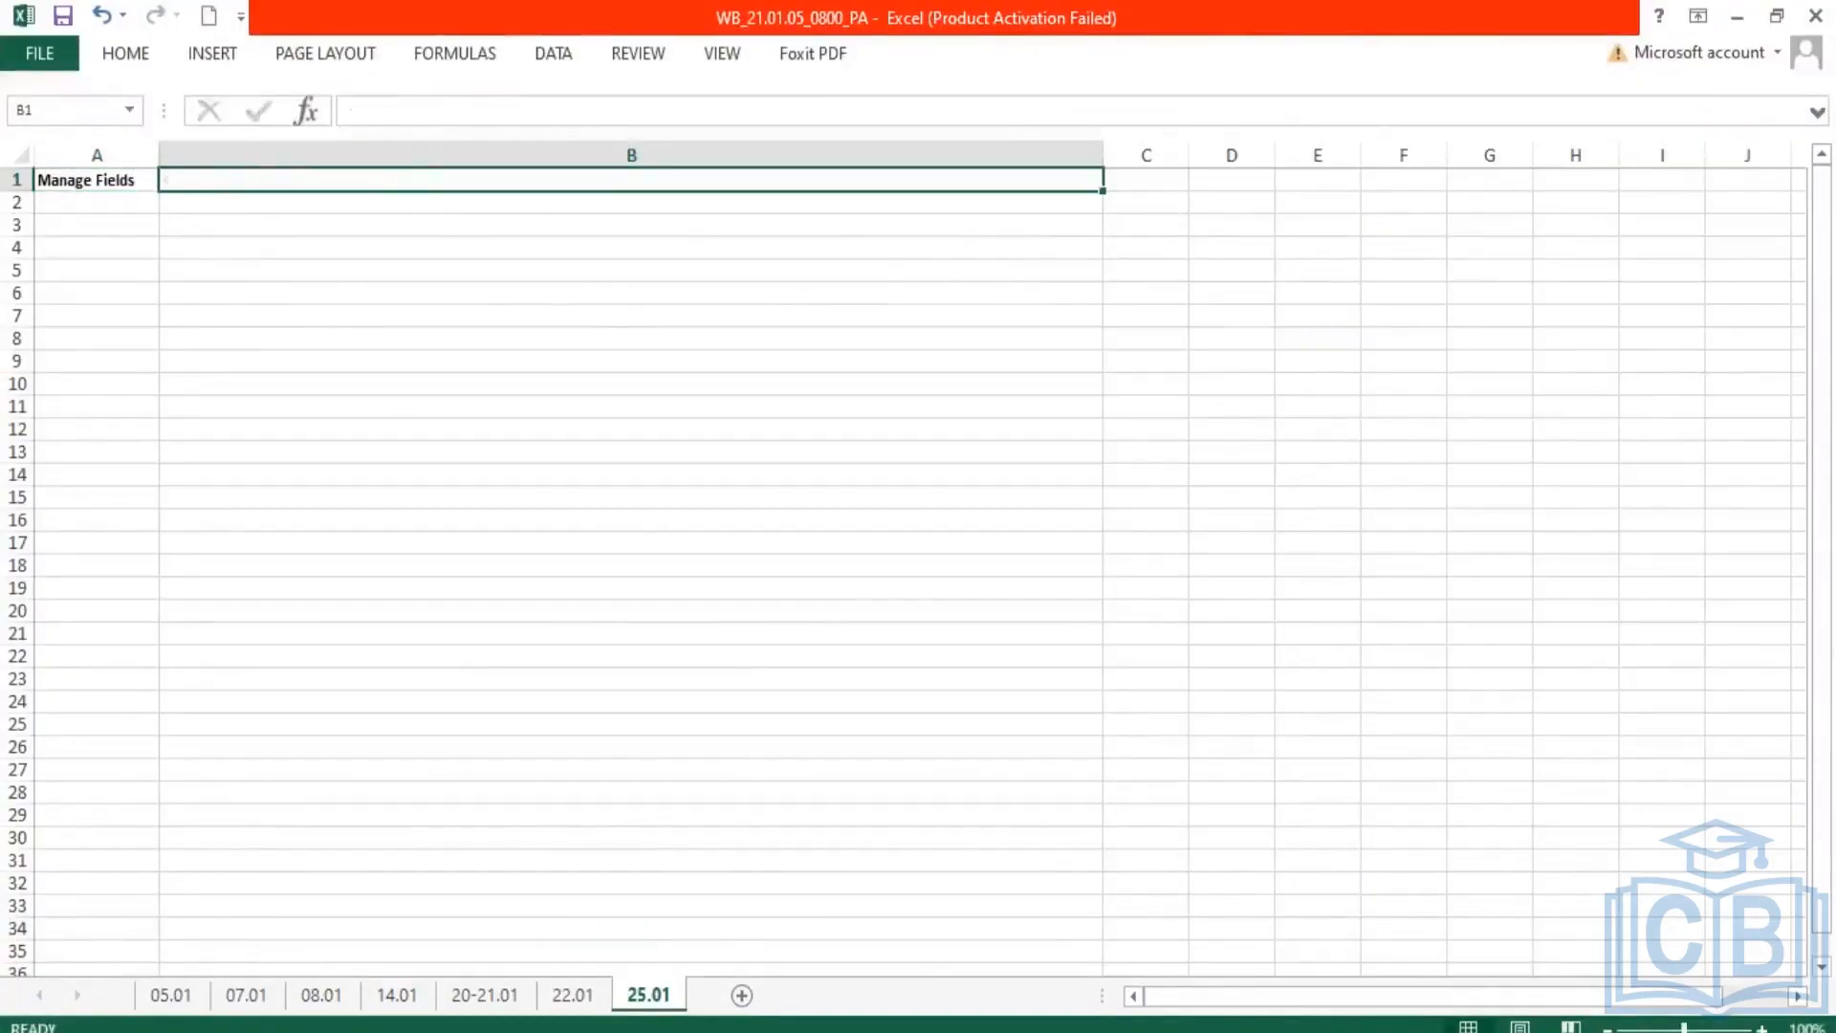
# Step: Enter "< A Manage Fields Stages allows you to view field changes, select fields and edit fields." in cell B1
pyautogui.write('< A Mana')
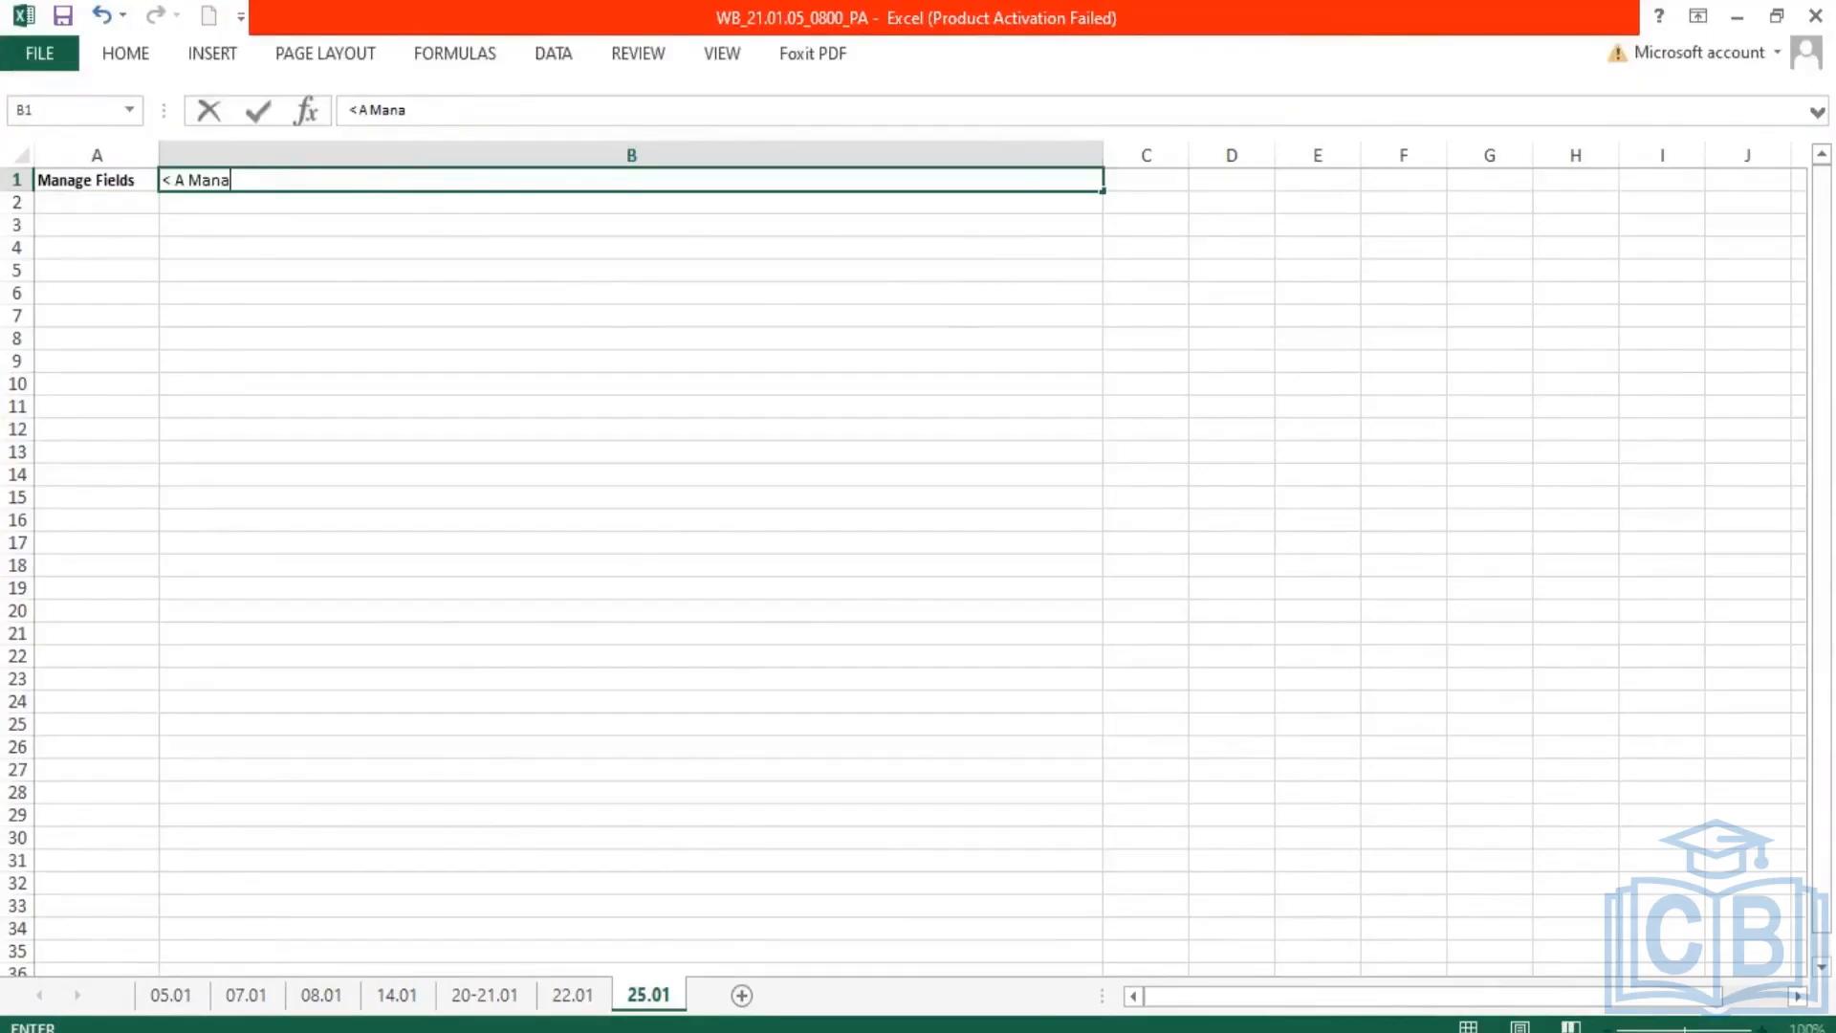
pyautogui.write('ge Fields Stages ')
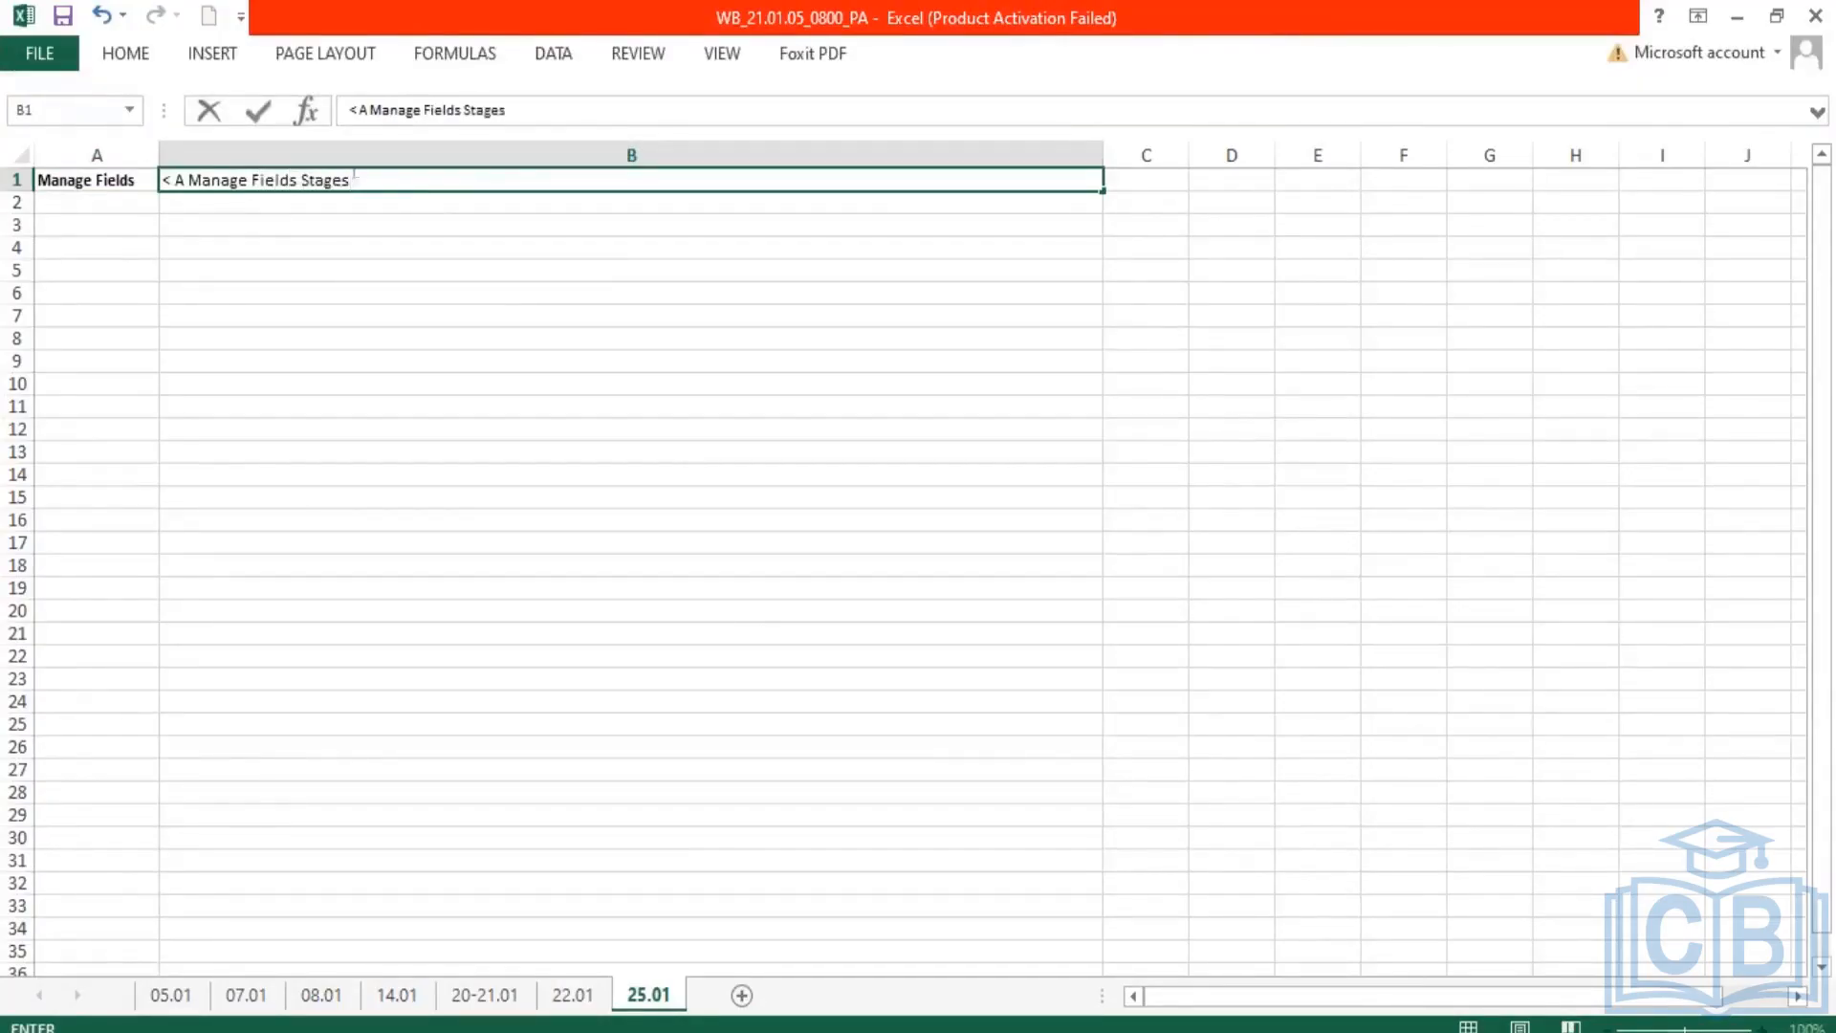
pyautogui.write('allows you to')
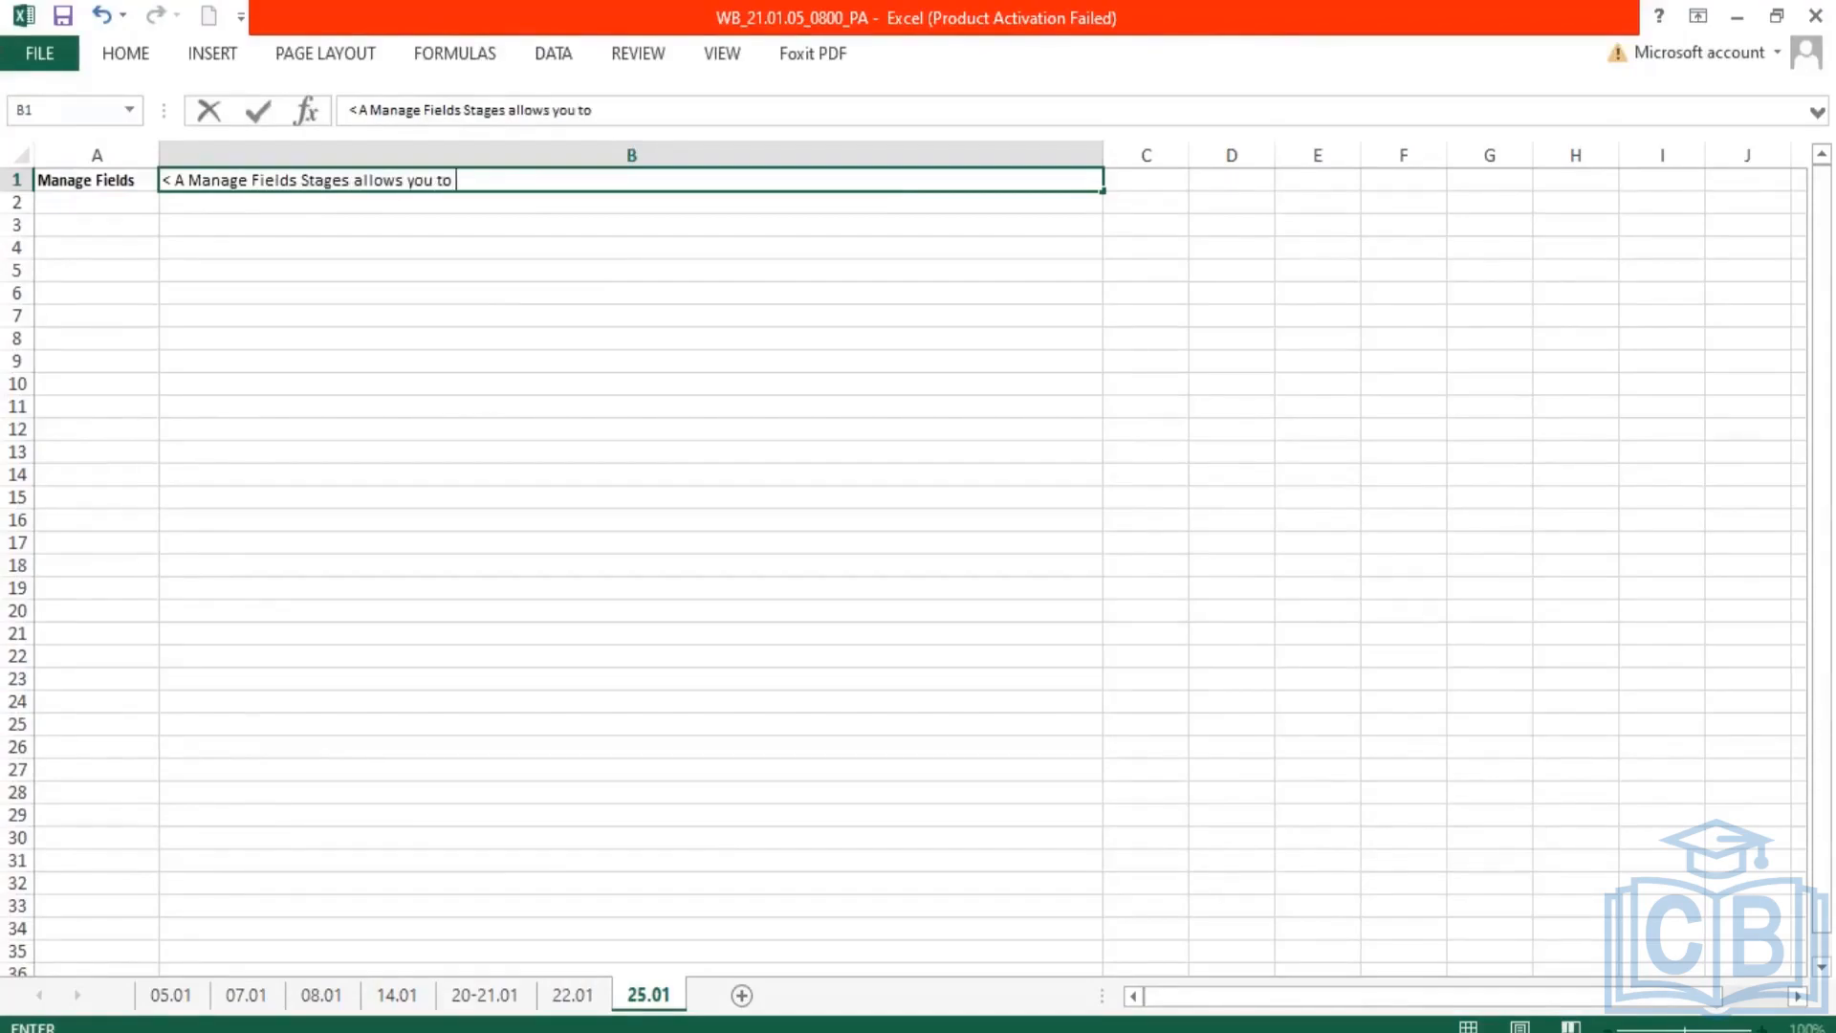
pyautogui.write(' view field schanges, ')
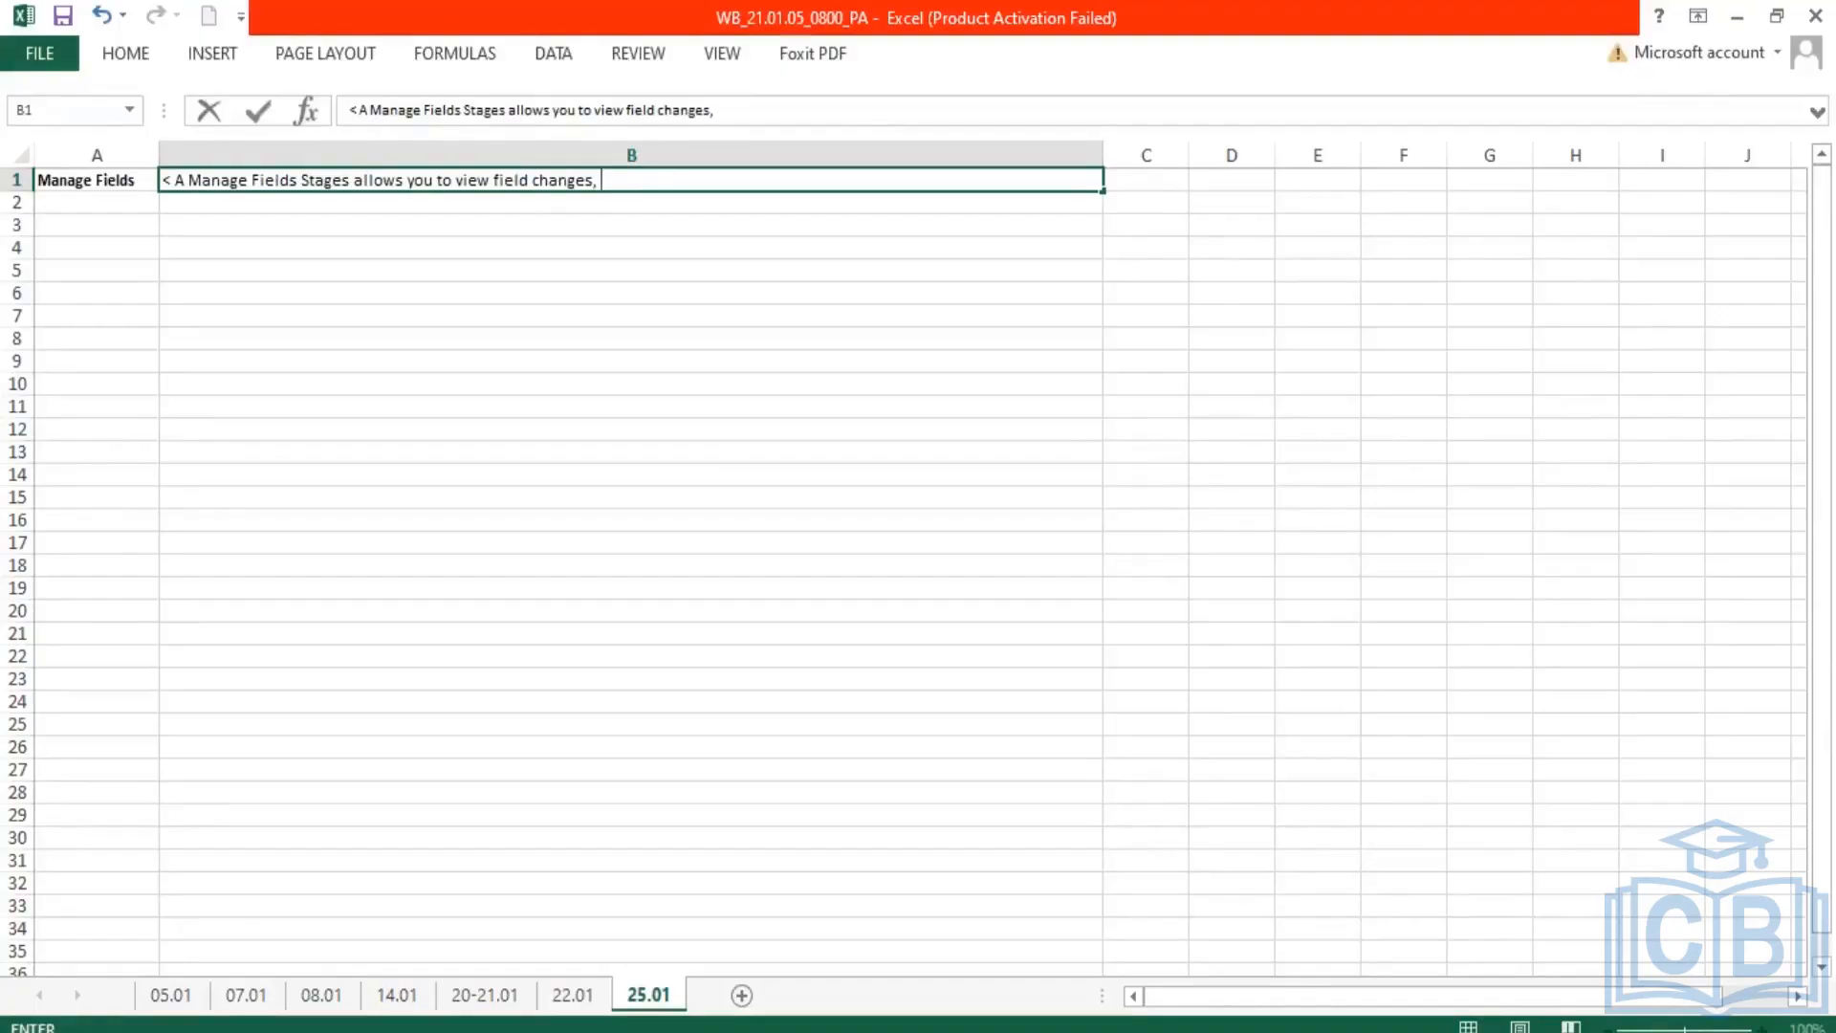
pyautogui.write('select fields and e')
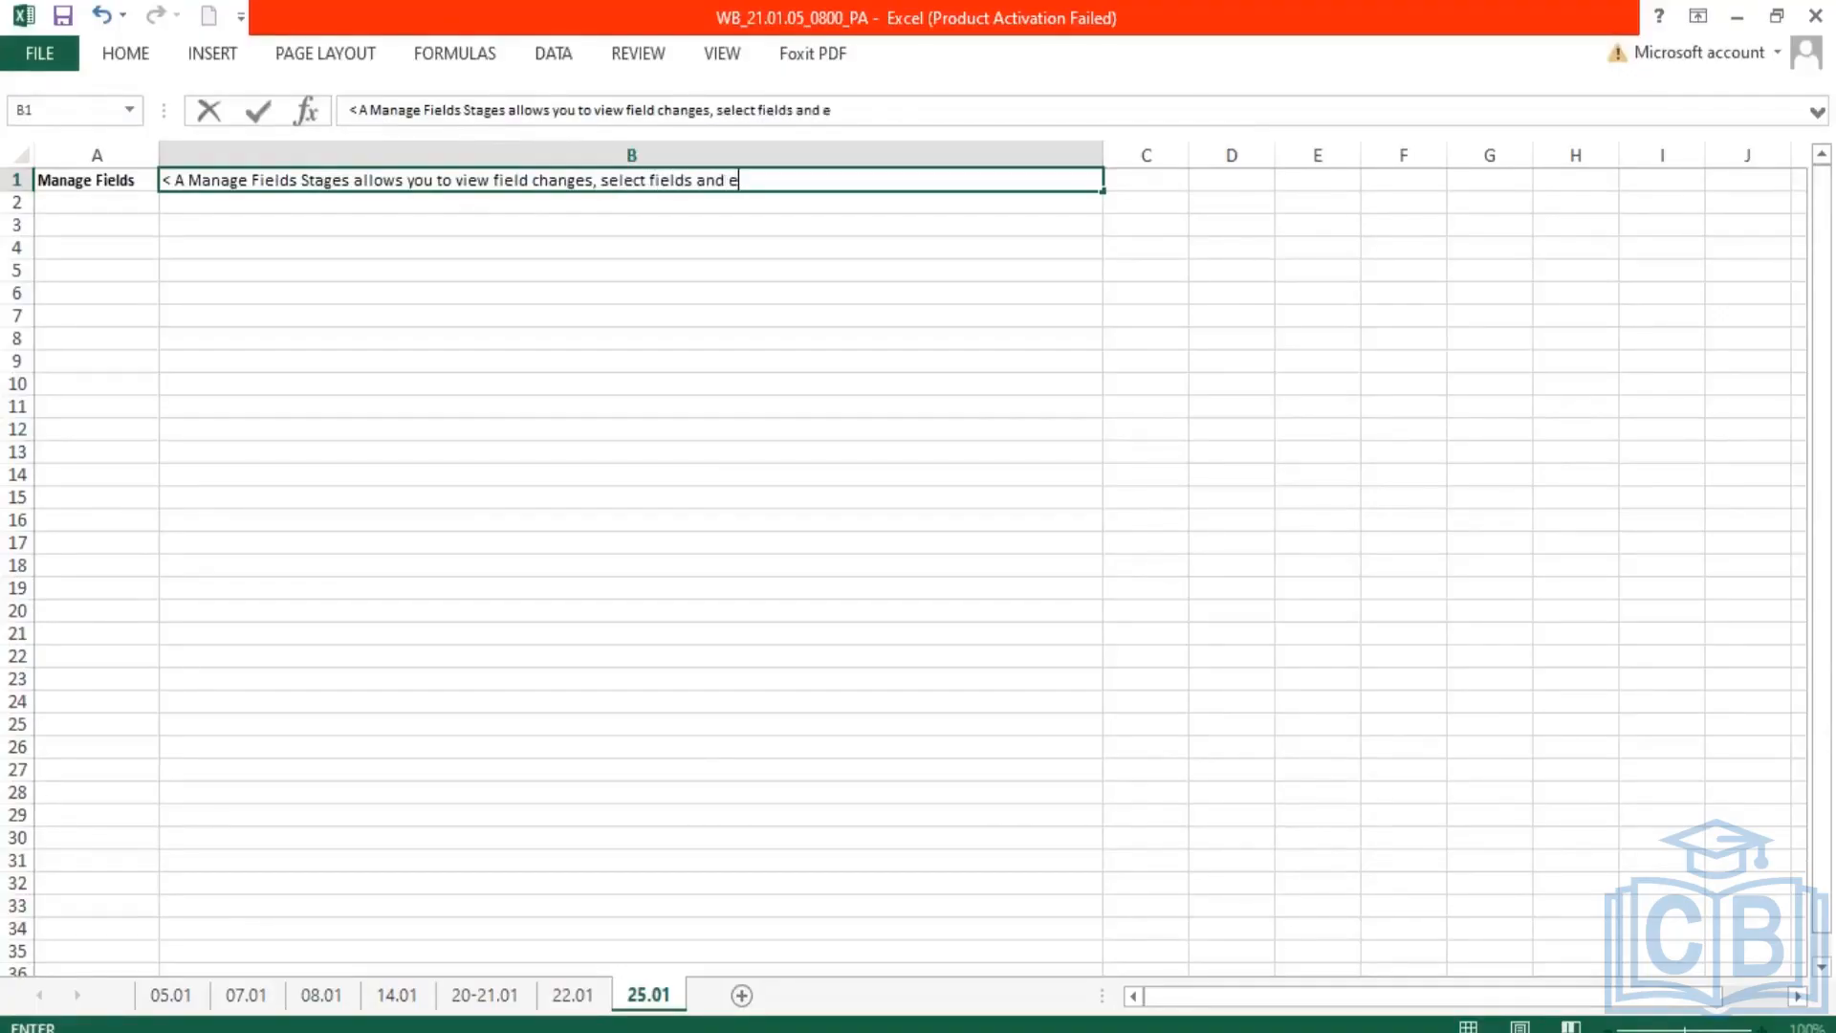
pyautogui.write('dit fields.')
pyautogui.press('Return')
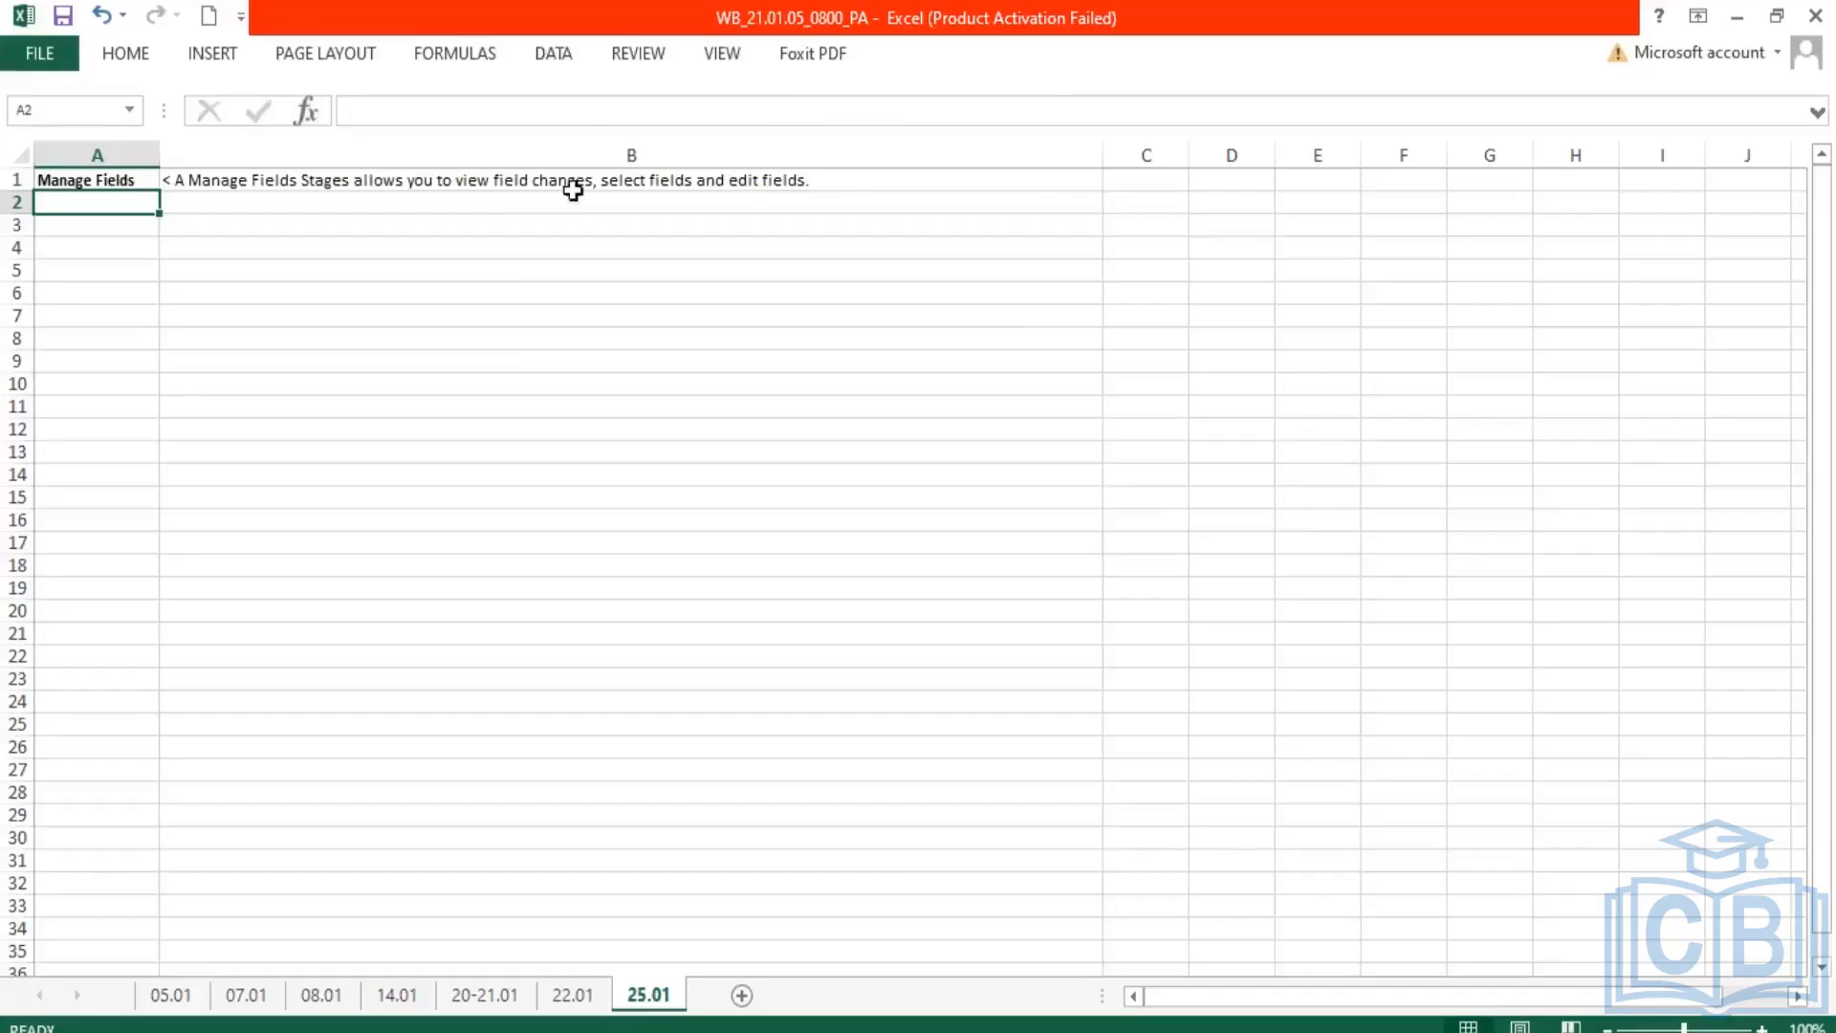
# Step: Make the phrase "view field changes" bold within the note in cell B1
pyautogui.click(511, 182)
pyautogui.doubleClick(479, 182)
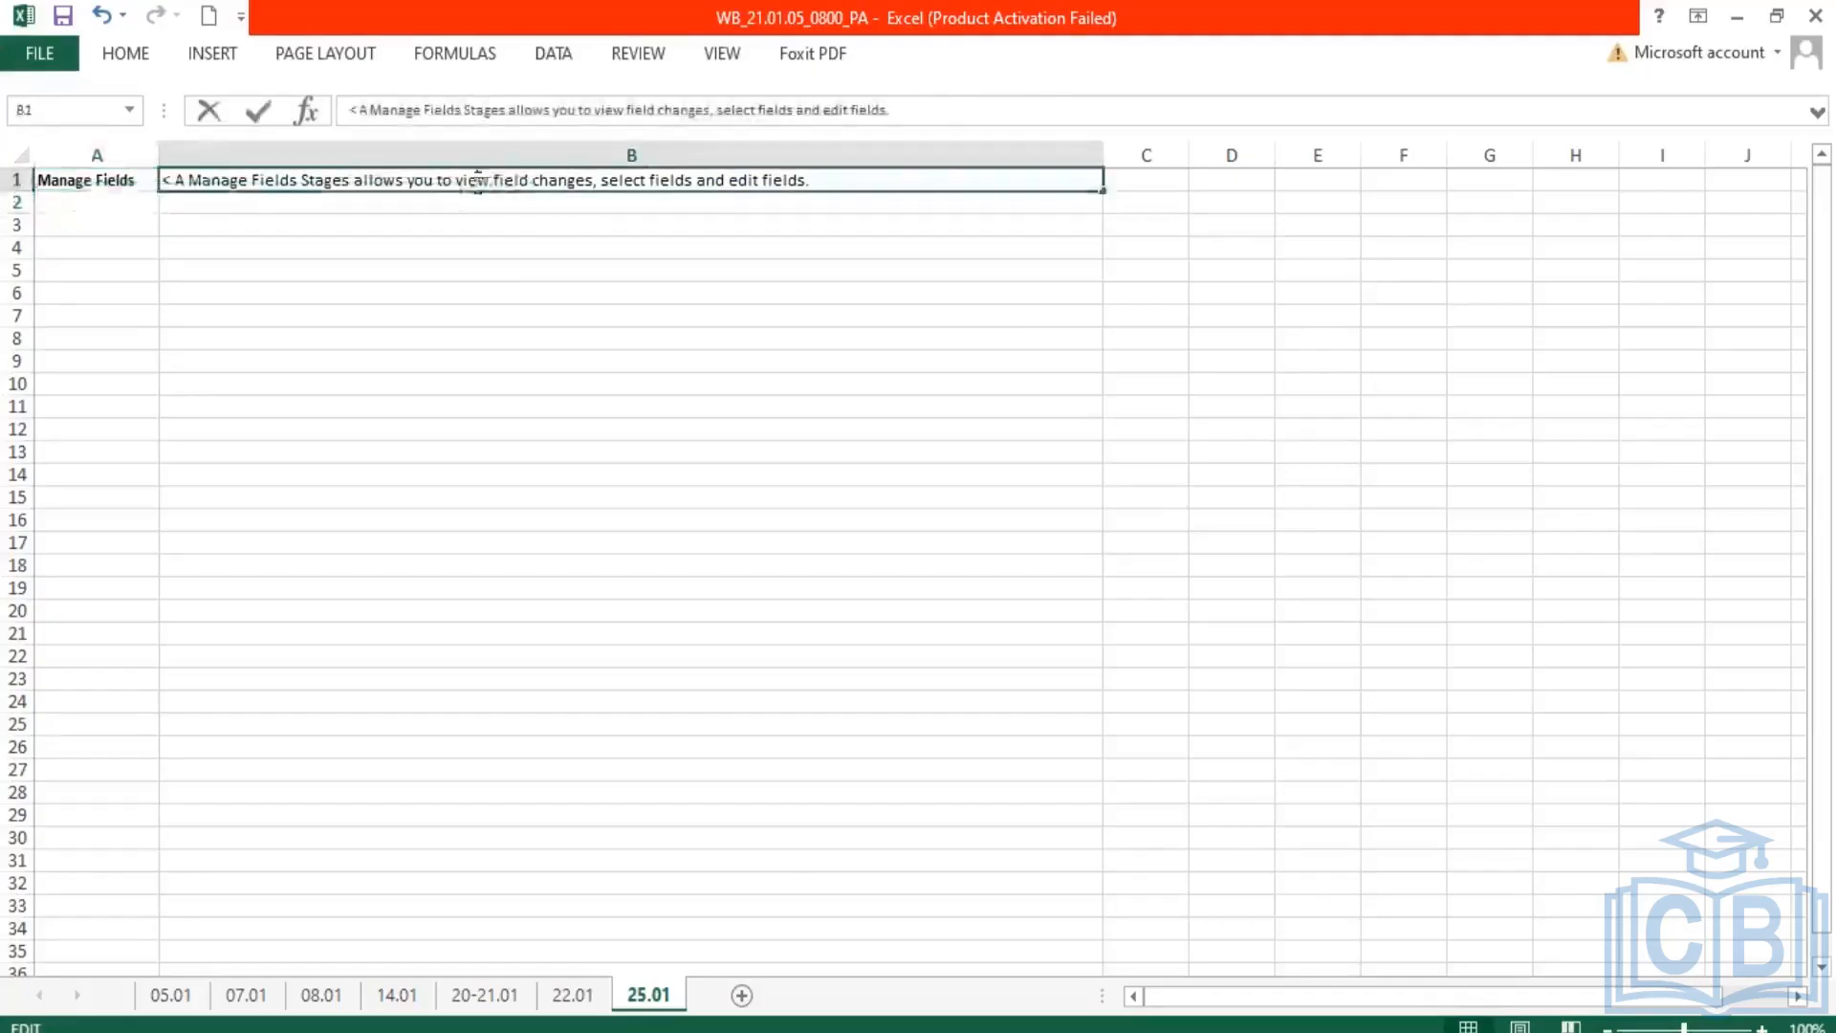
pyautogui.moveTo(456, 182); pyautogui.dragTo(595, 179)
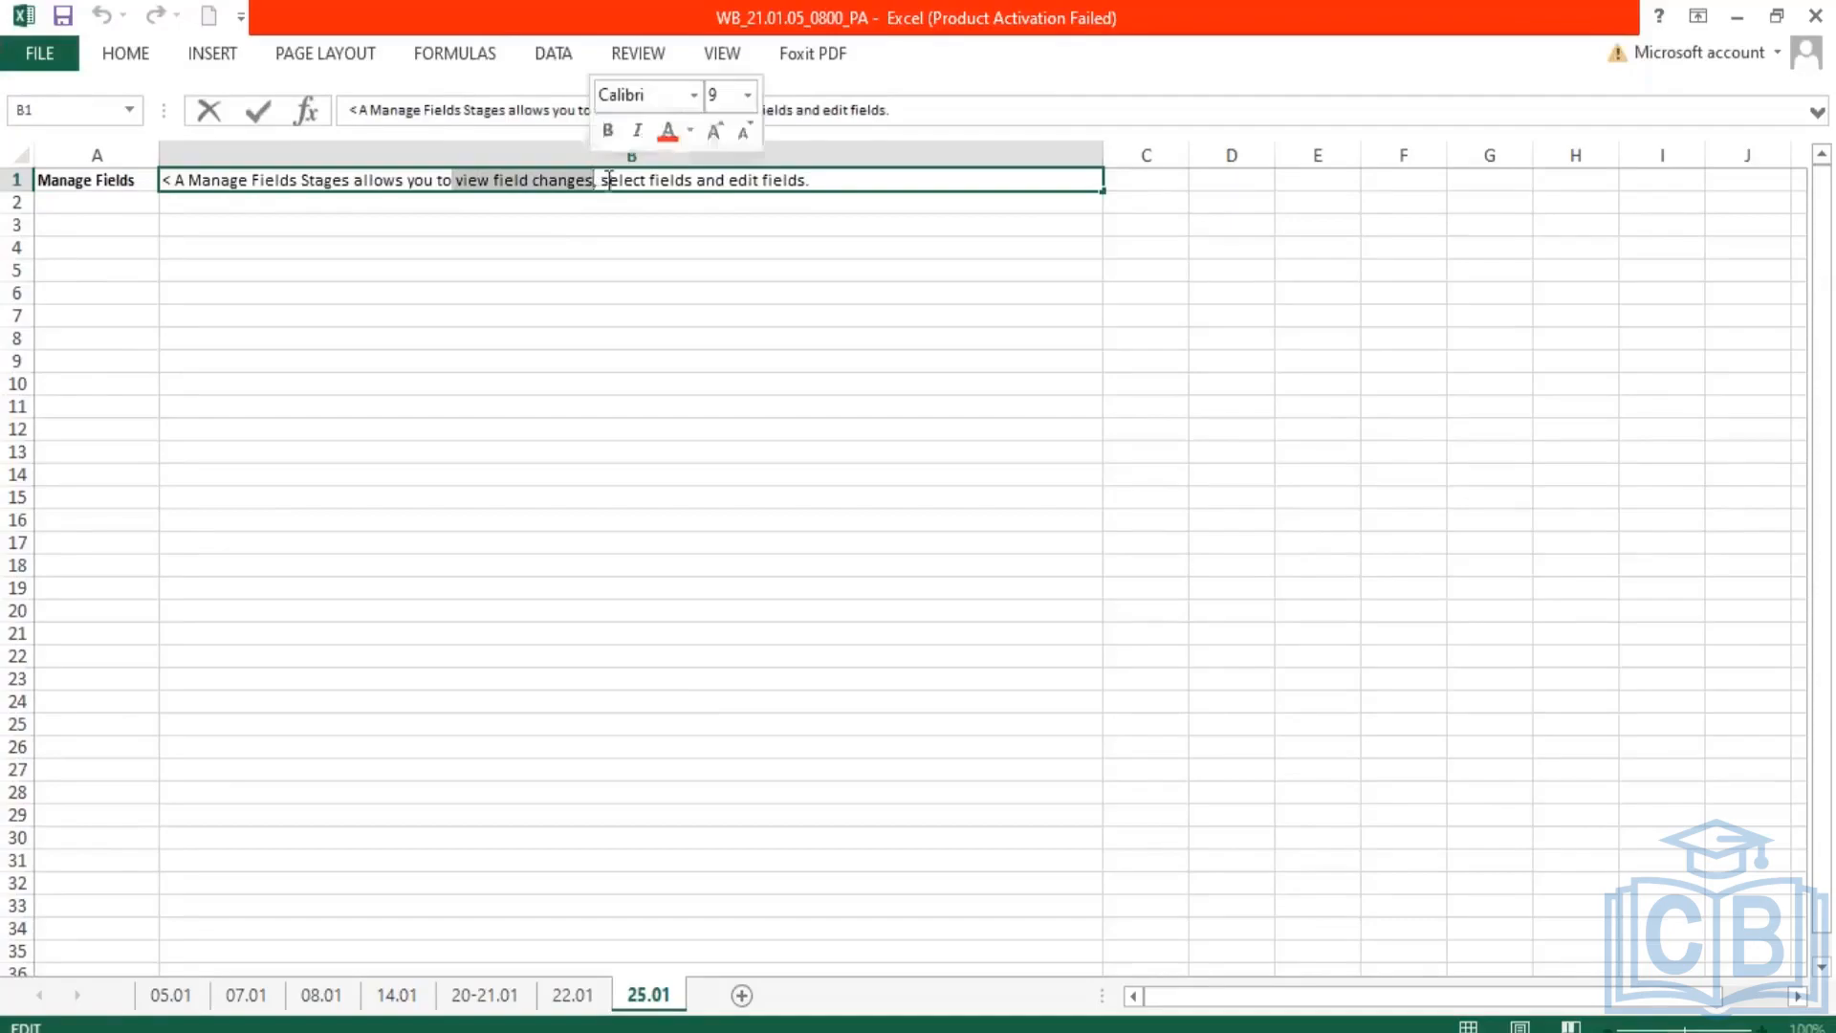
pyautogui.hotkey('ctrl', 'b')
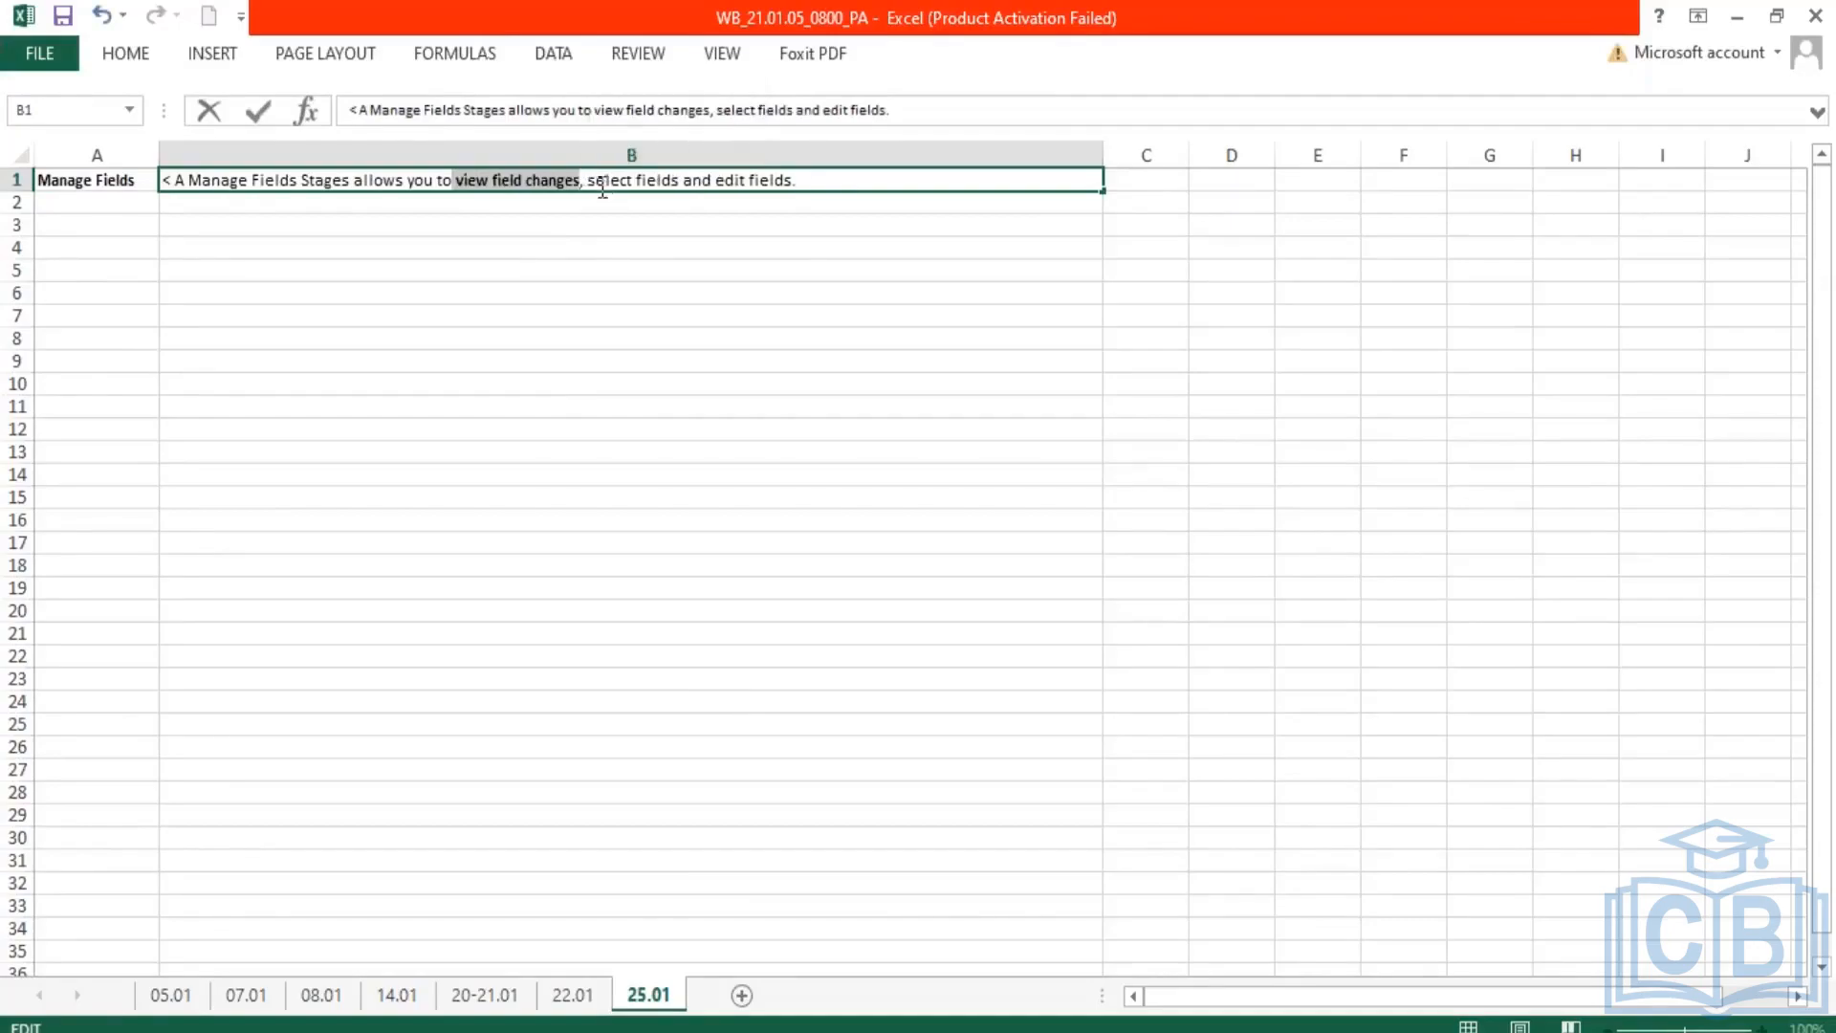
pyautogui.click(573, 242)
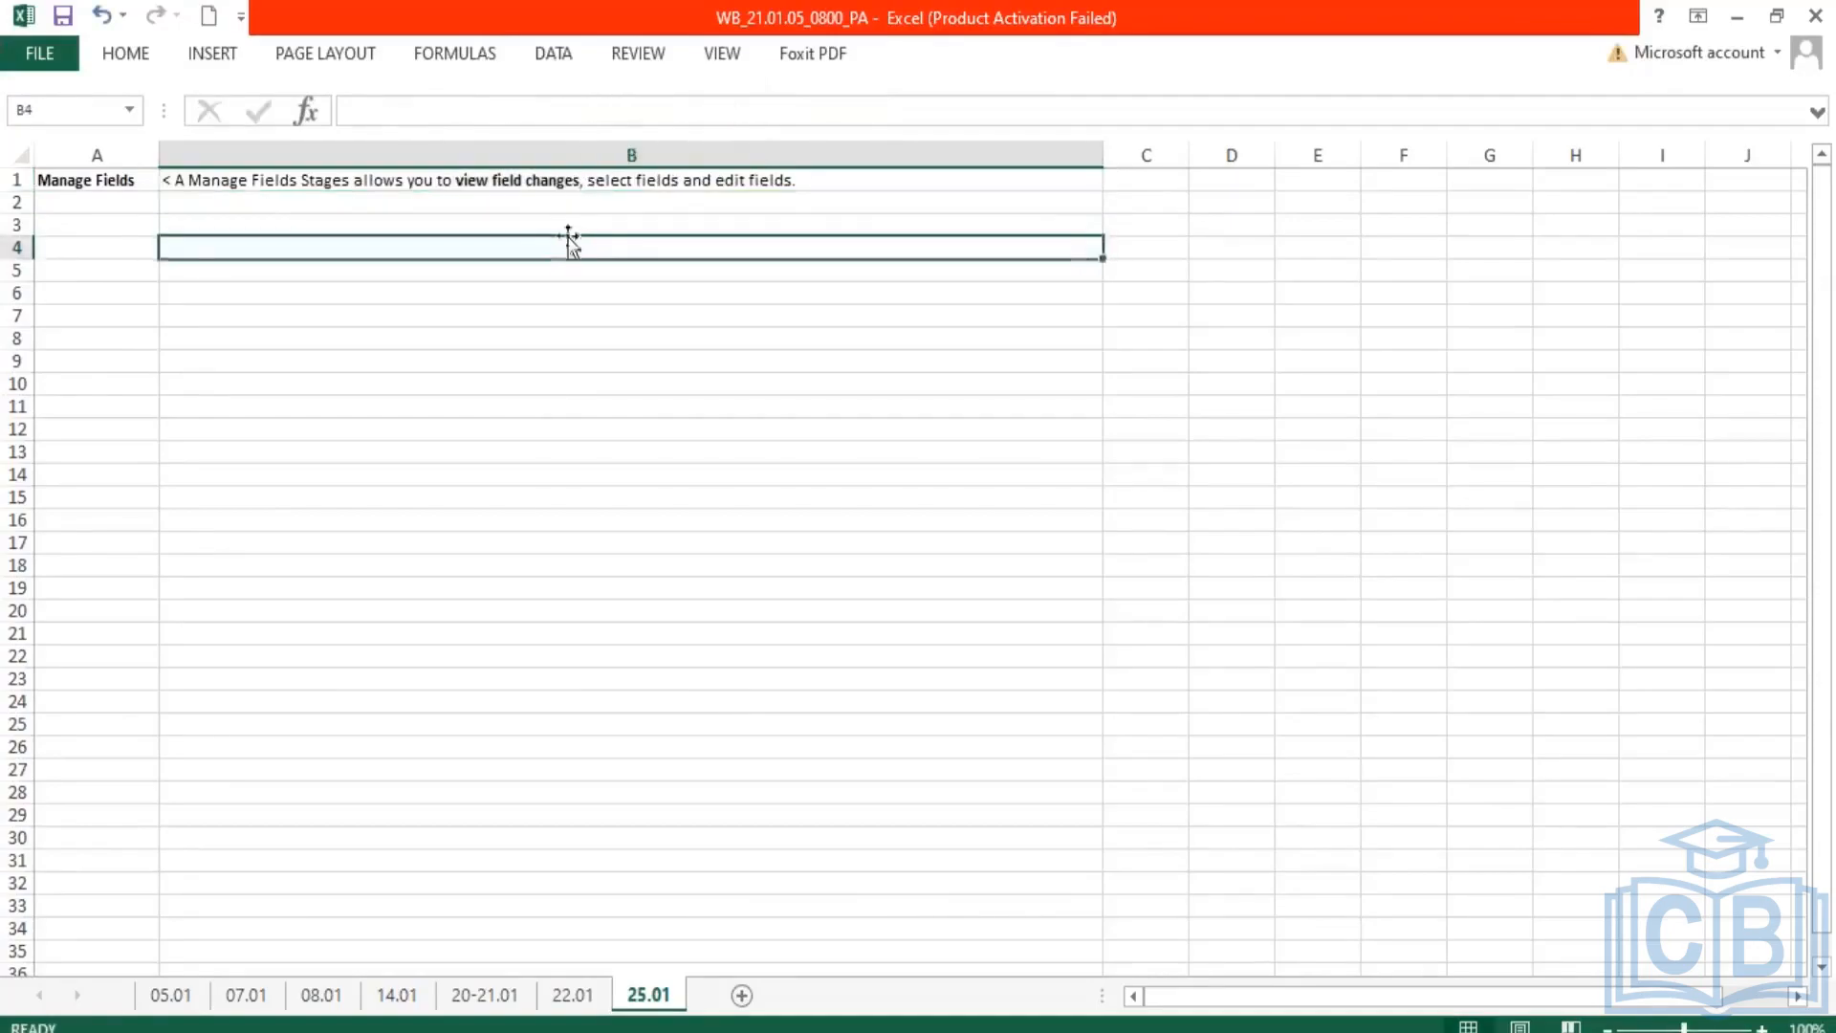
# Step: Review the phrases "edit fields" and "select fields" in the Manage Fields note in cell B1
pyautogui.doubleClick(592, 182)
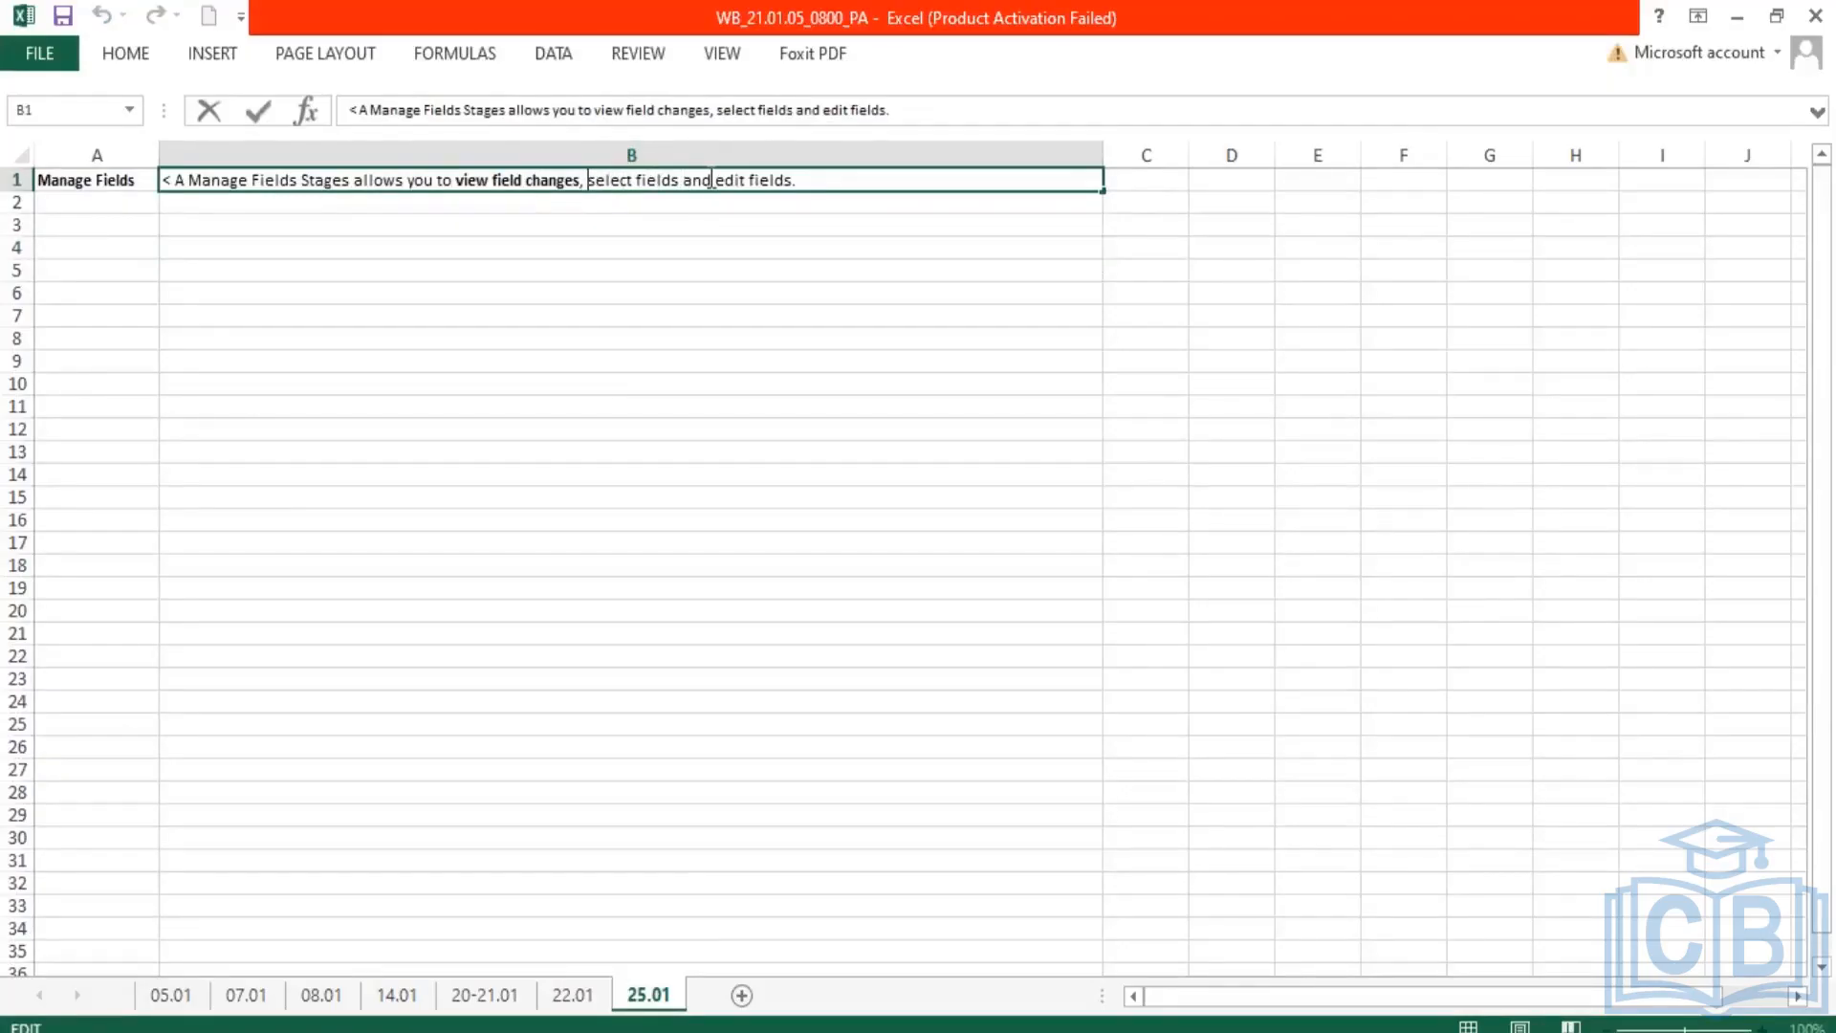
pyautogui.moveTo(712, 182); pyautogui.dragTo(784, 183)
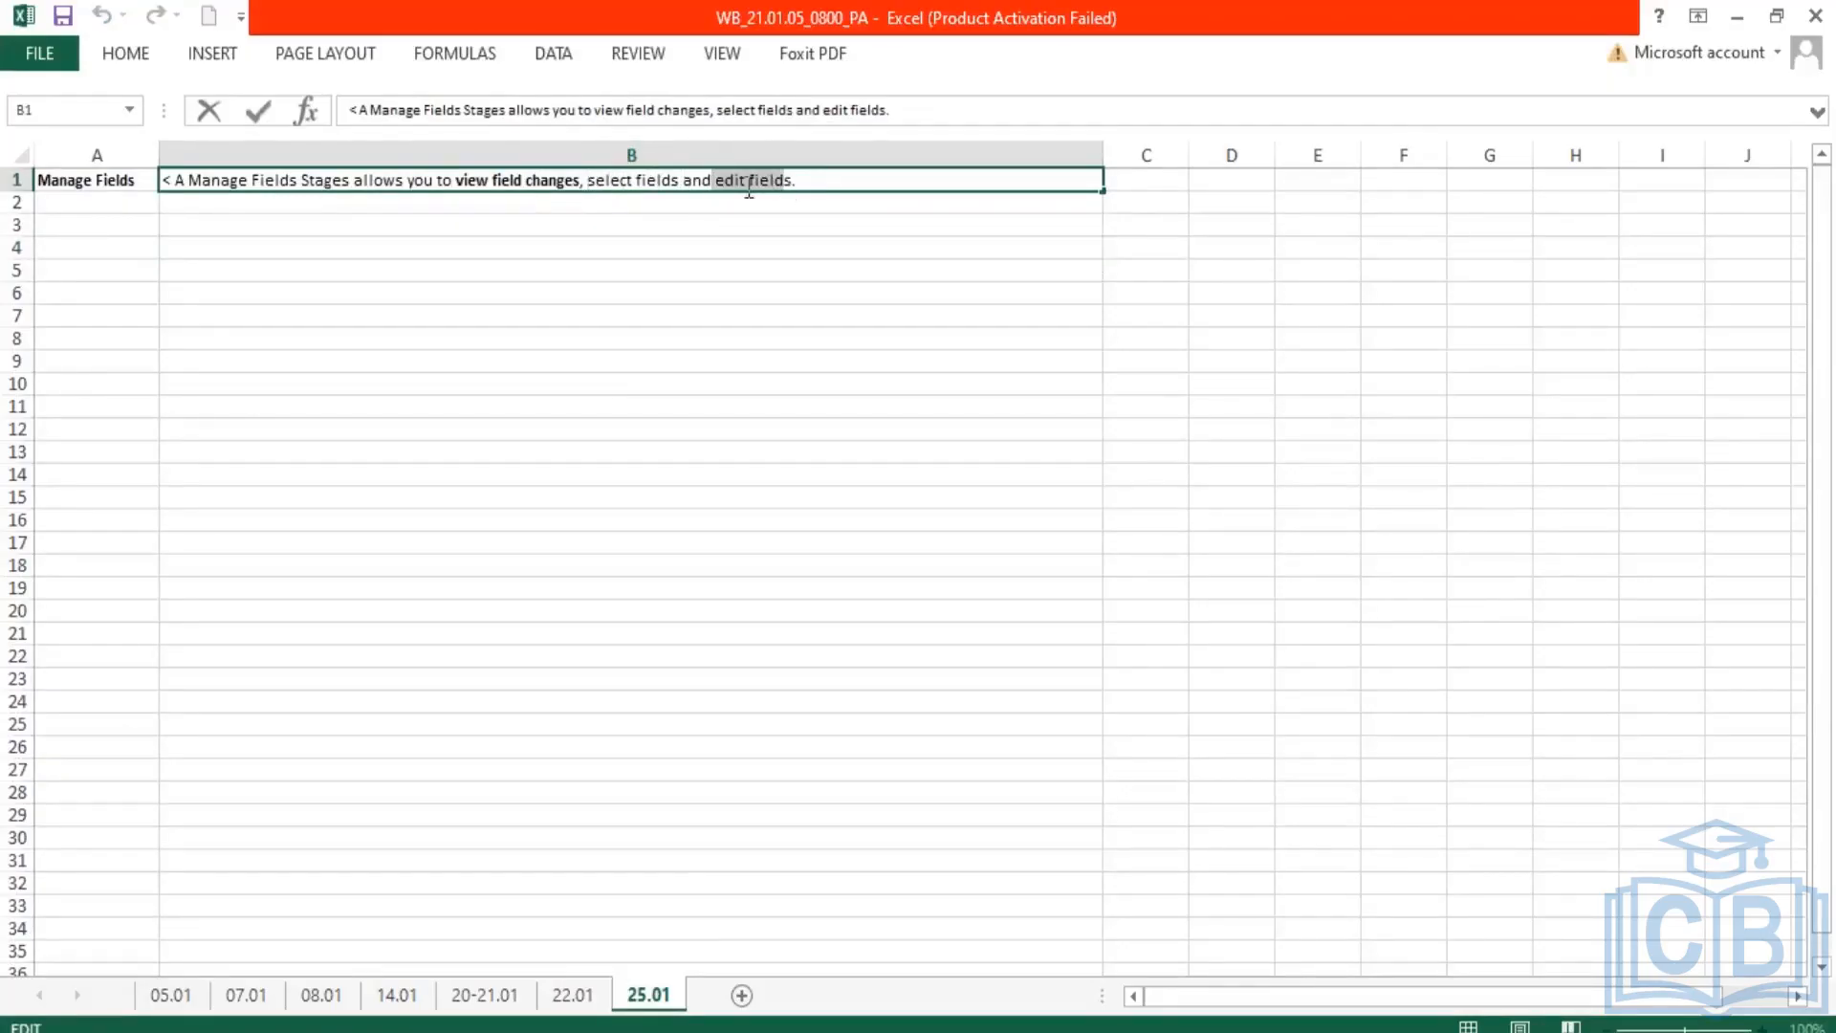
pyautogui.moveTo(586, 181); pyautogui.dragTo(677, 181)
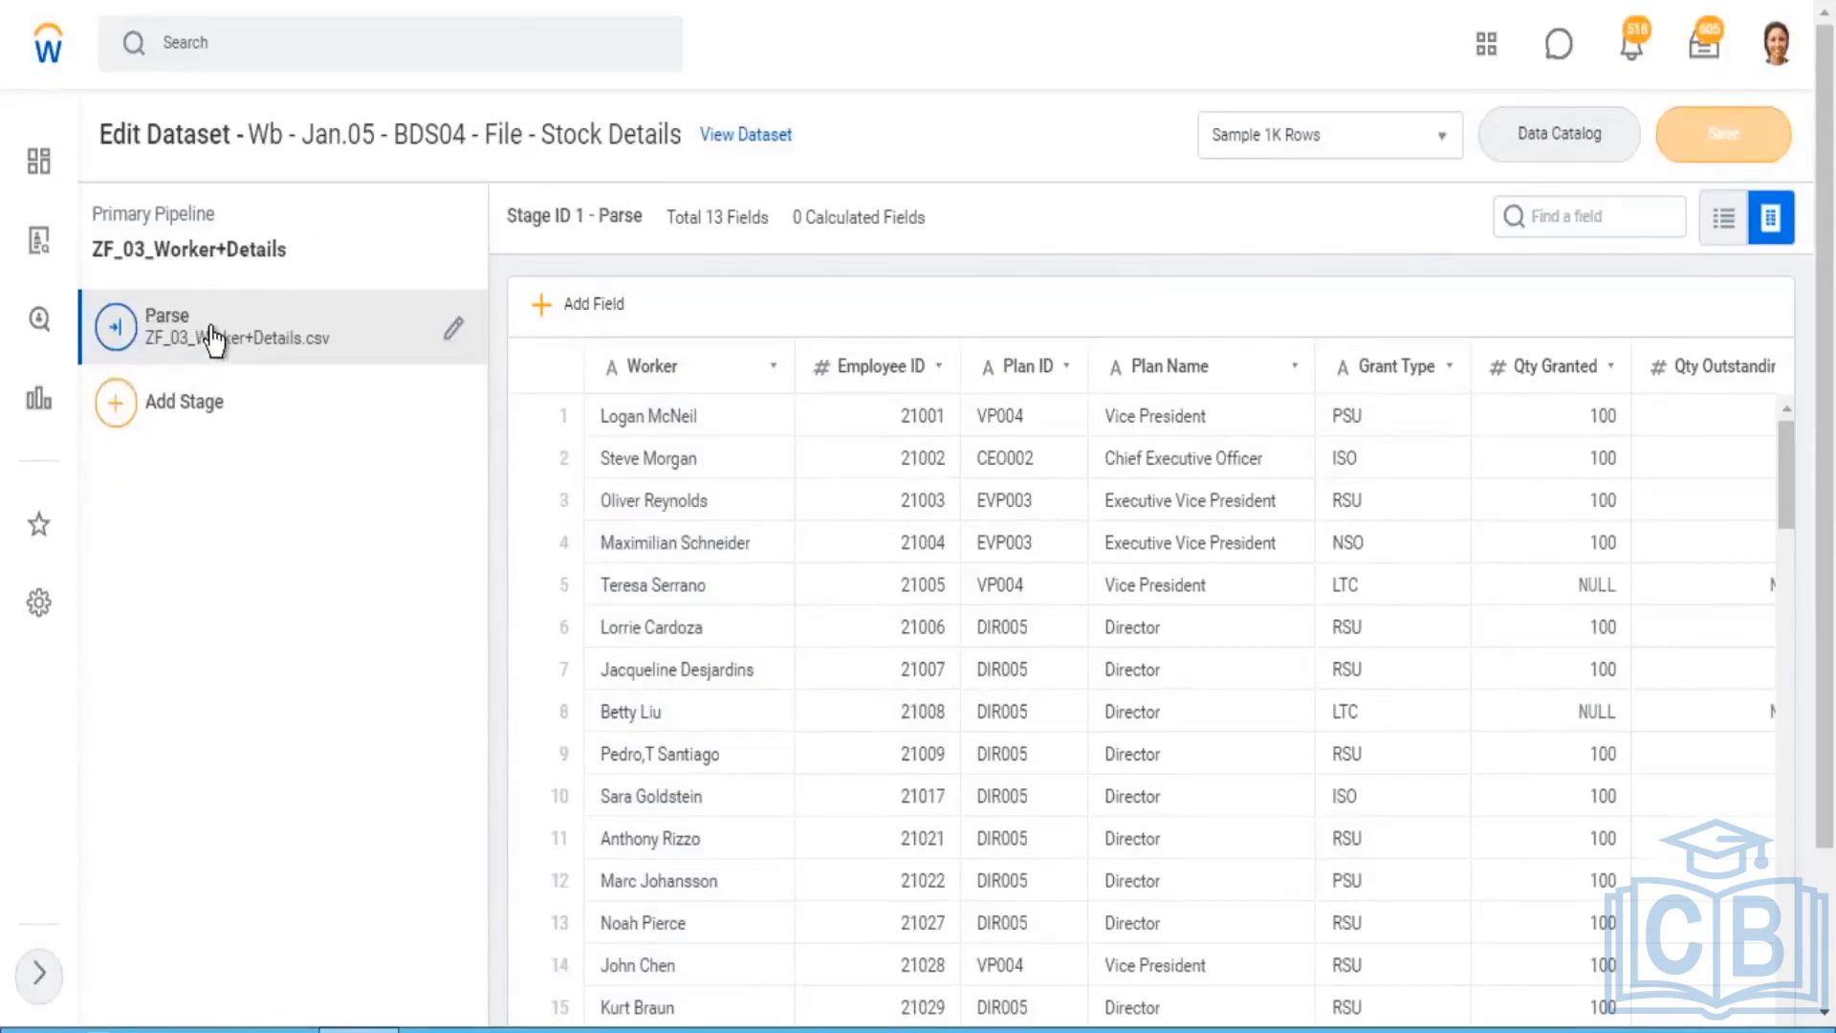
# Step: In the Workday BDS04 stock details dataset, check the field types of Worker, Employee ID and Plan ID in the Parse stage
pyautogui.scroll(-2, 1415, 203)
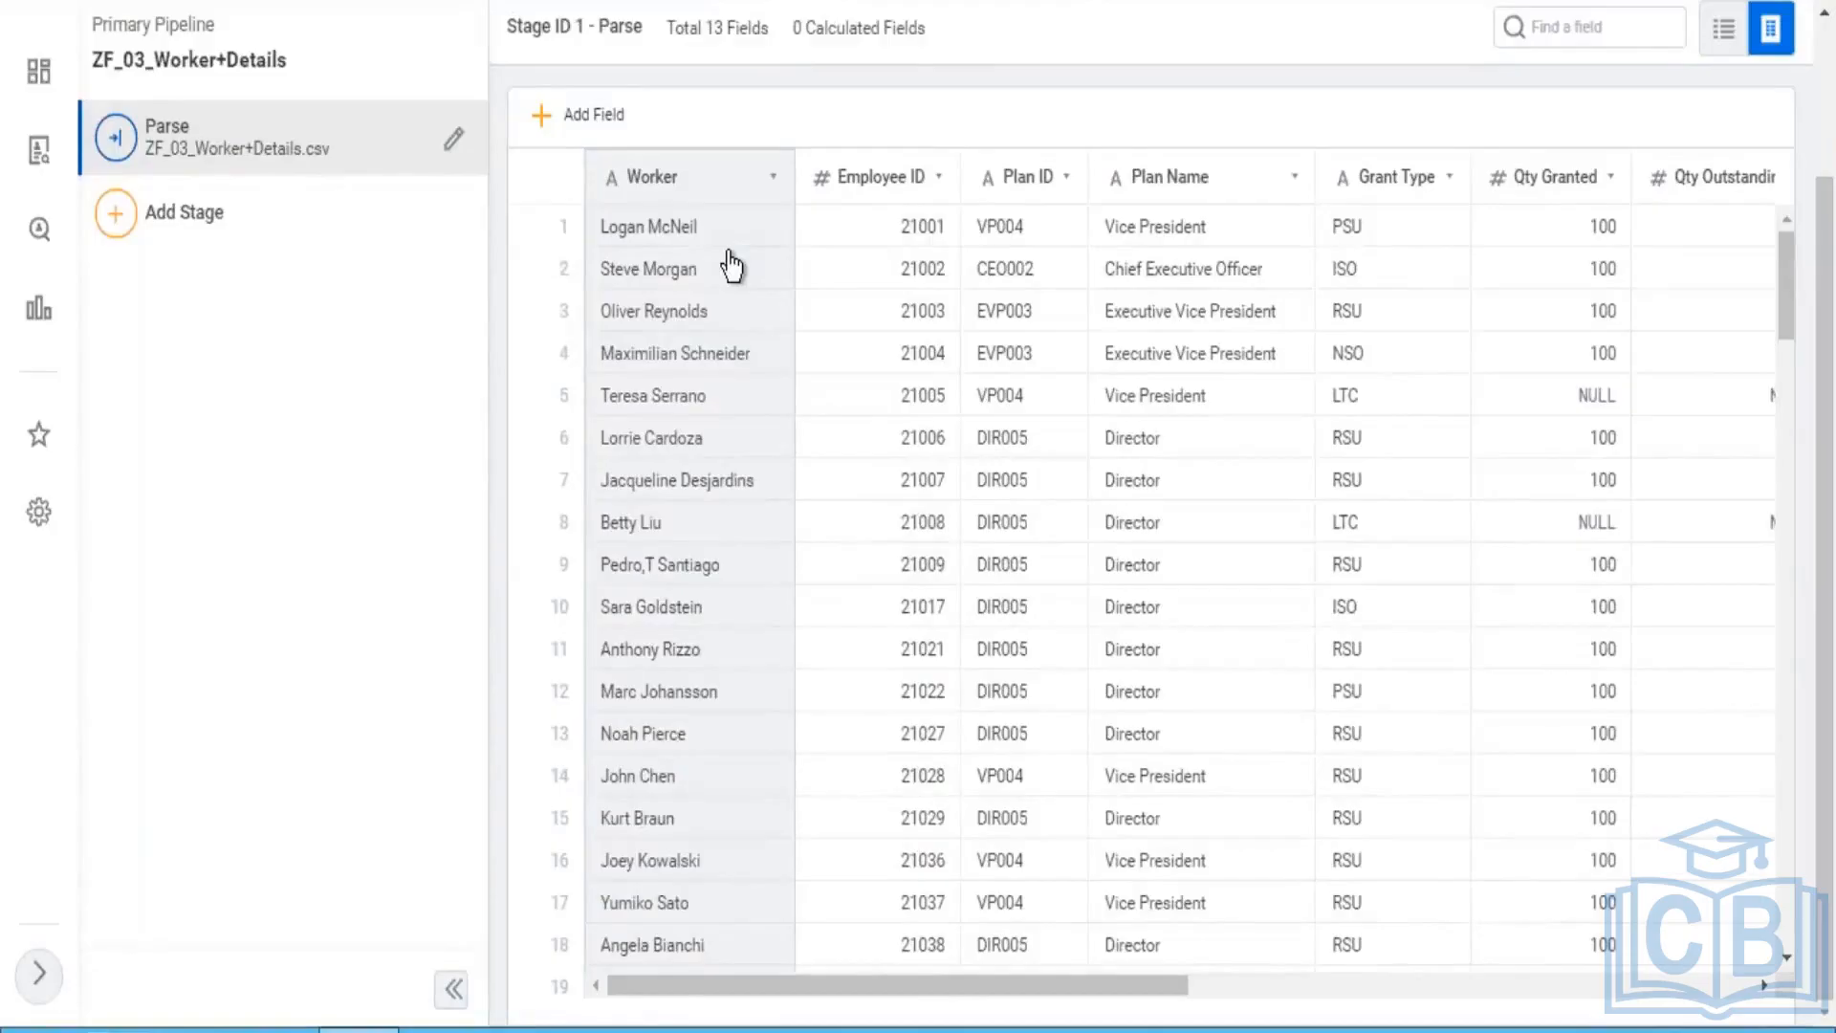
pyautogui.click(684, 234)
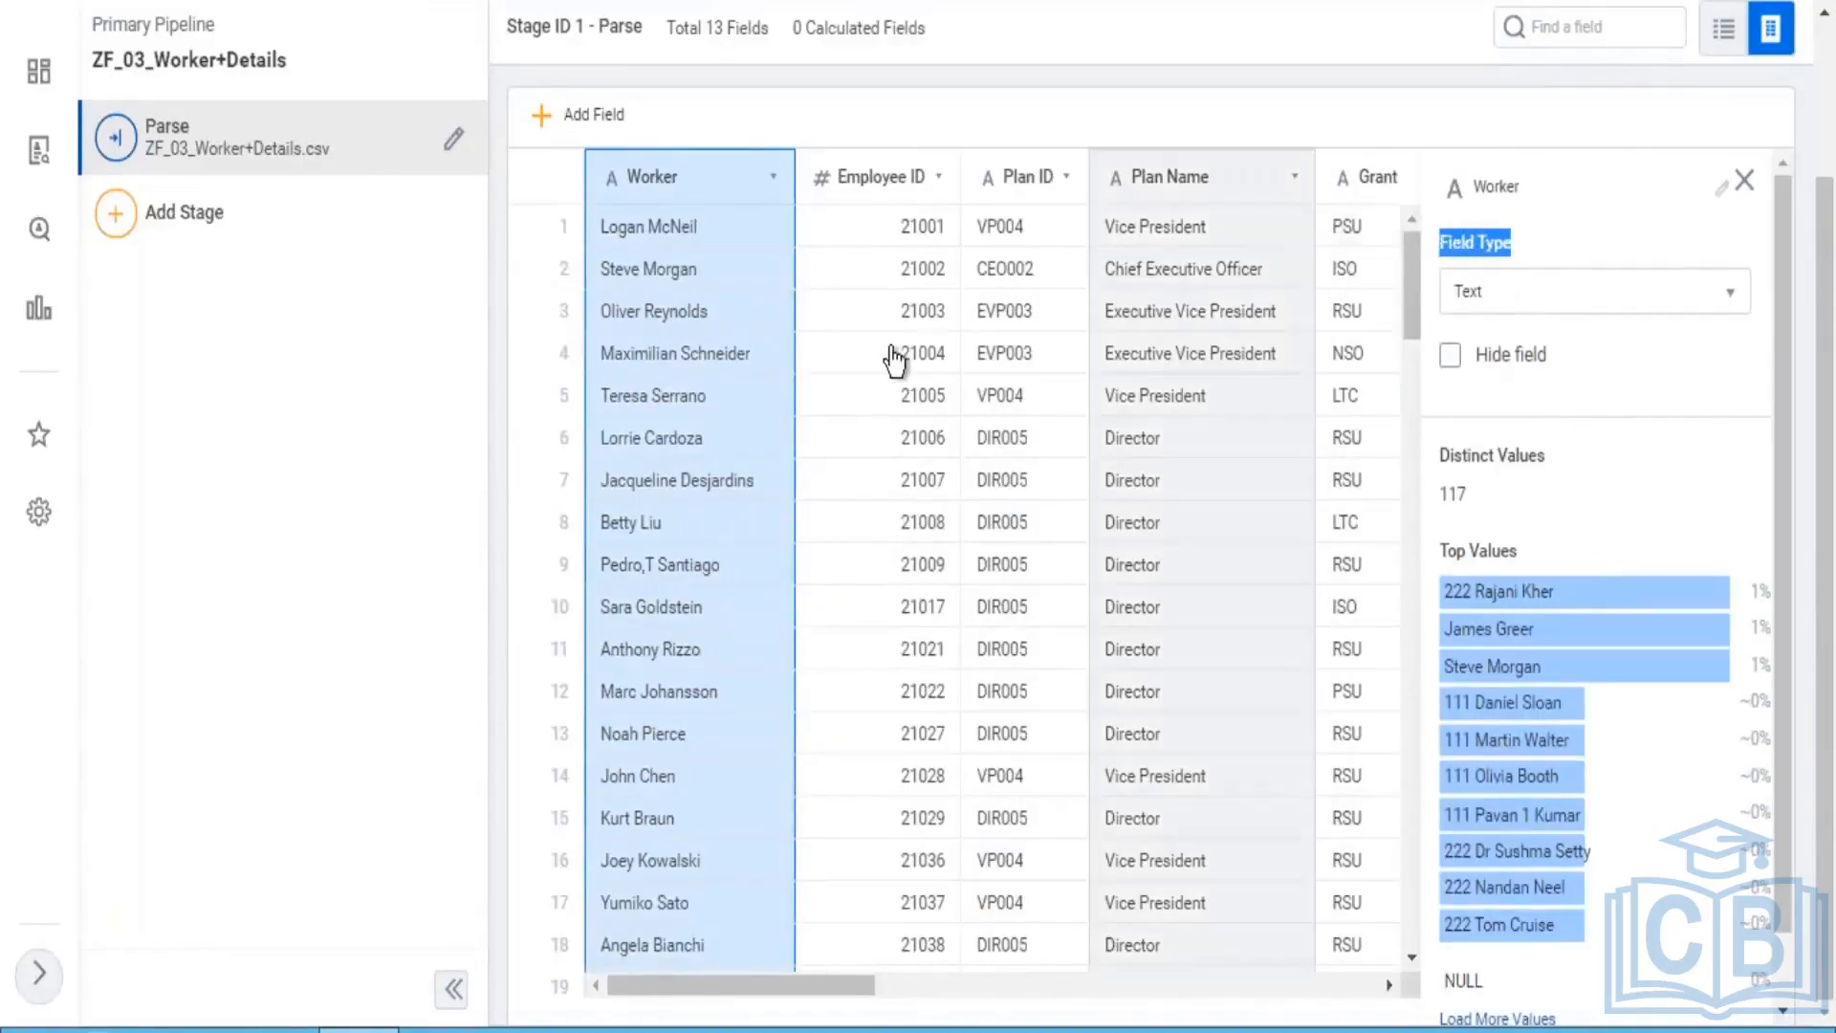
pyautogui.click(893, 358)
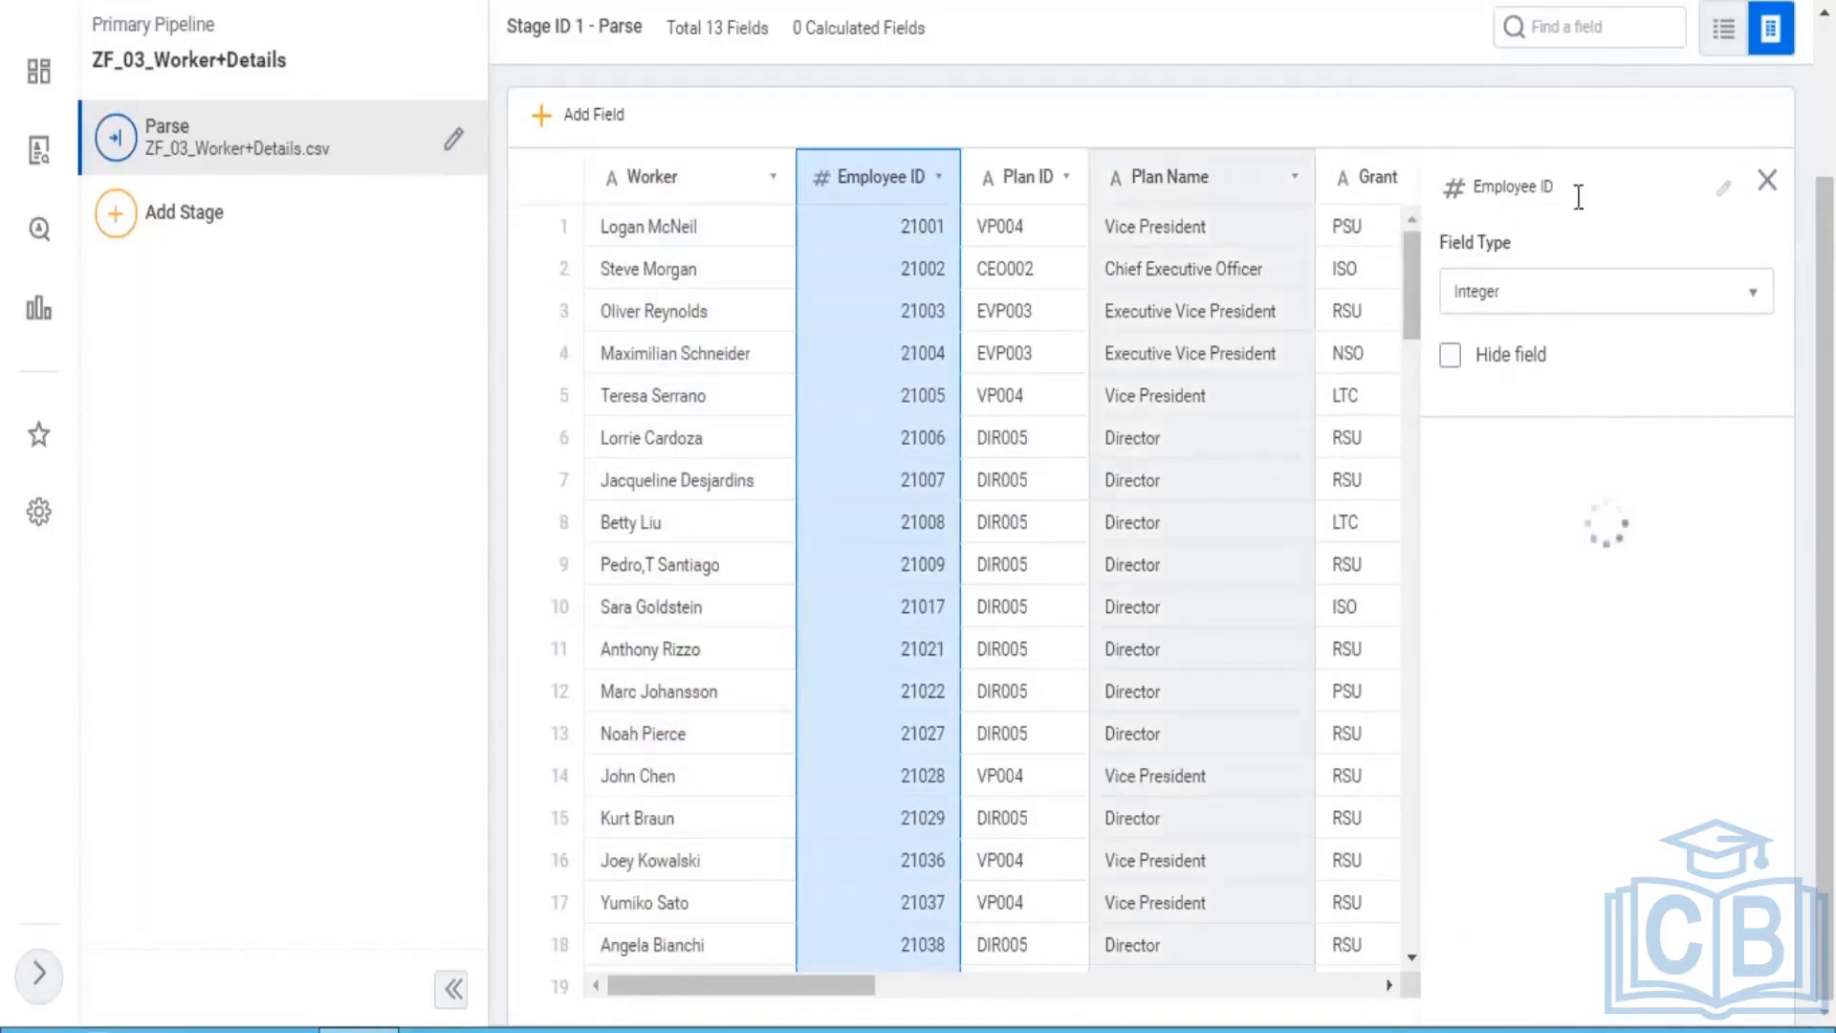
pyautogui.moveTo(1523, 244); pyautogui.dragTo(1441, 244)
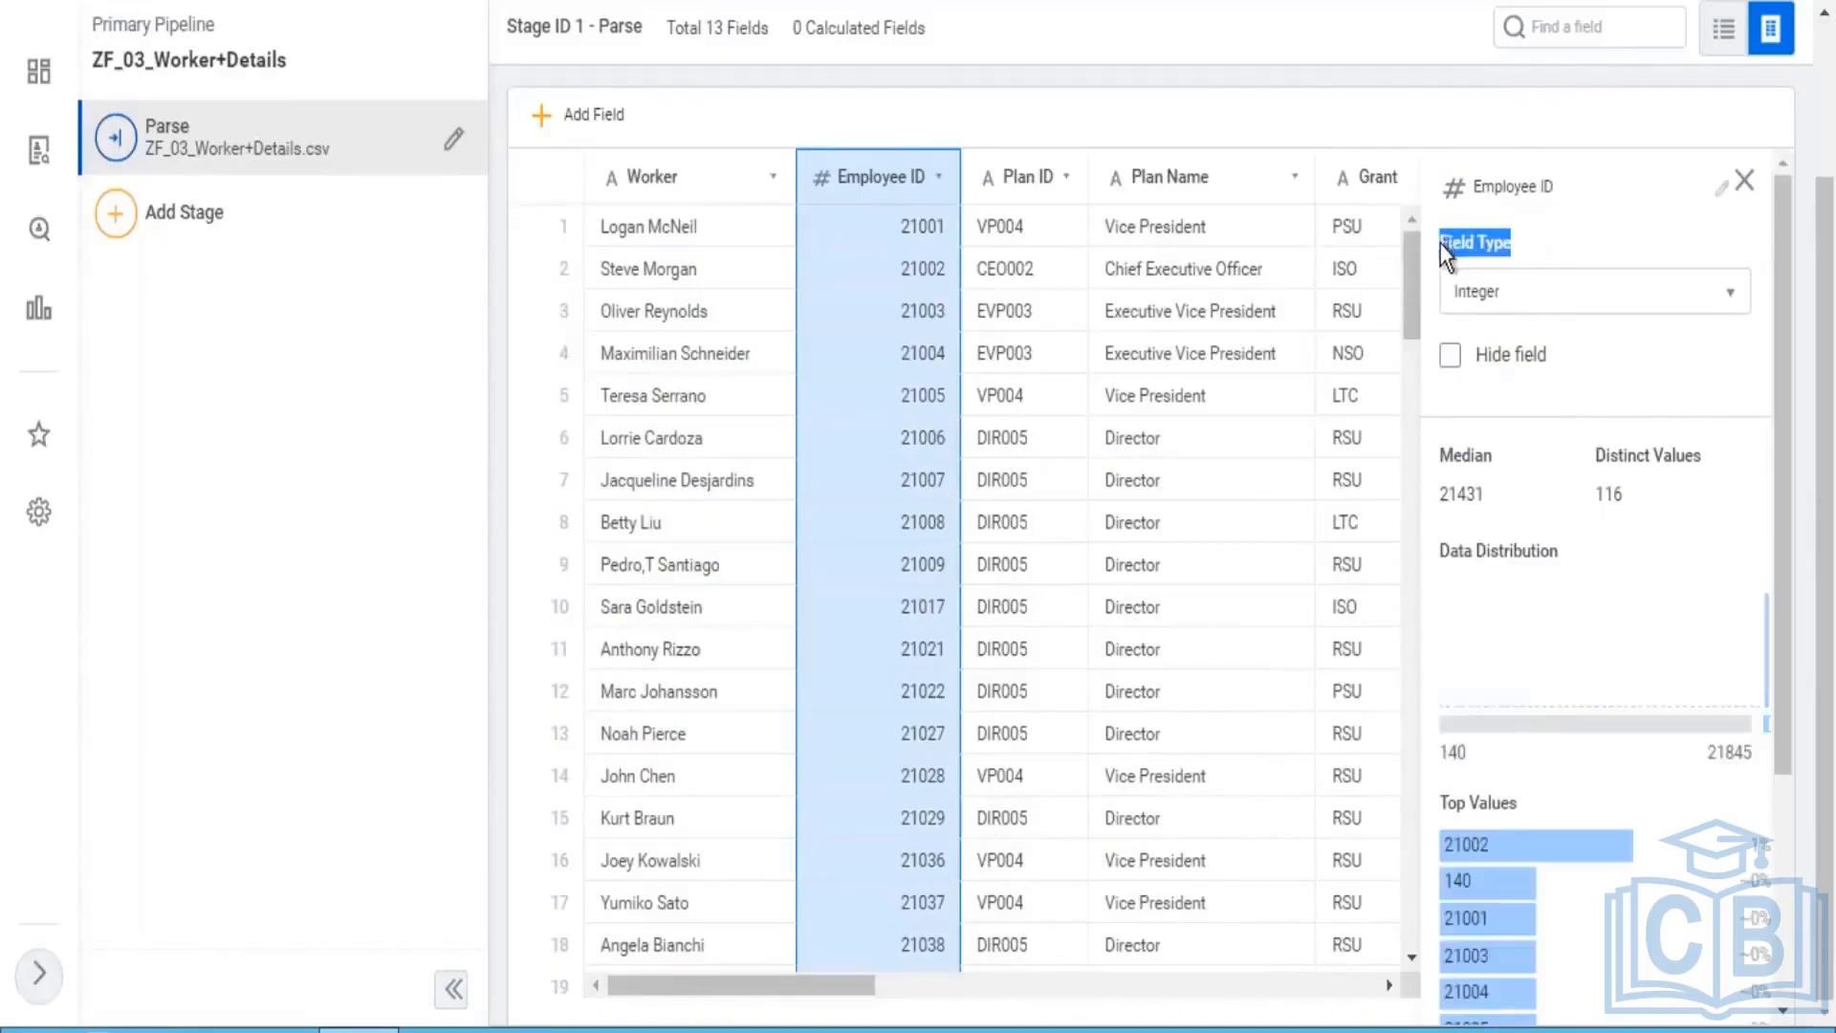
pyautogui.click(966, 229)
pyautogui.click(1041, 445)
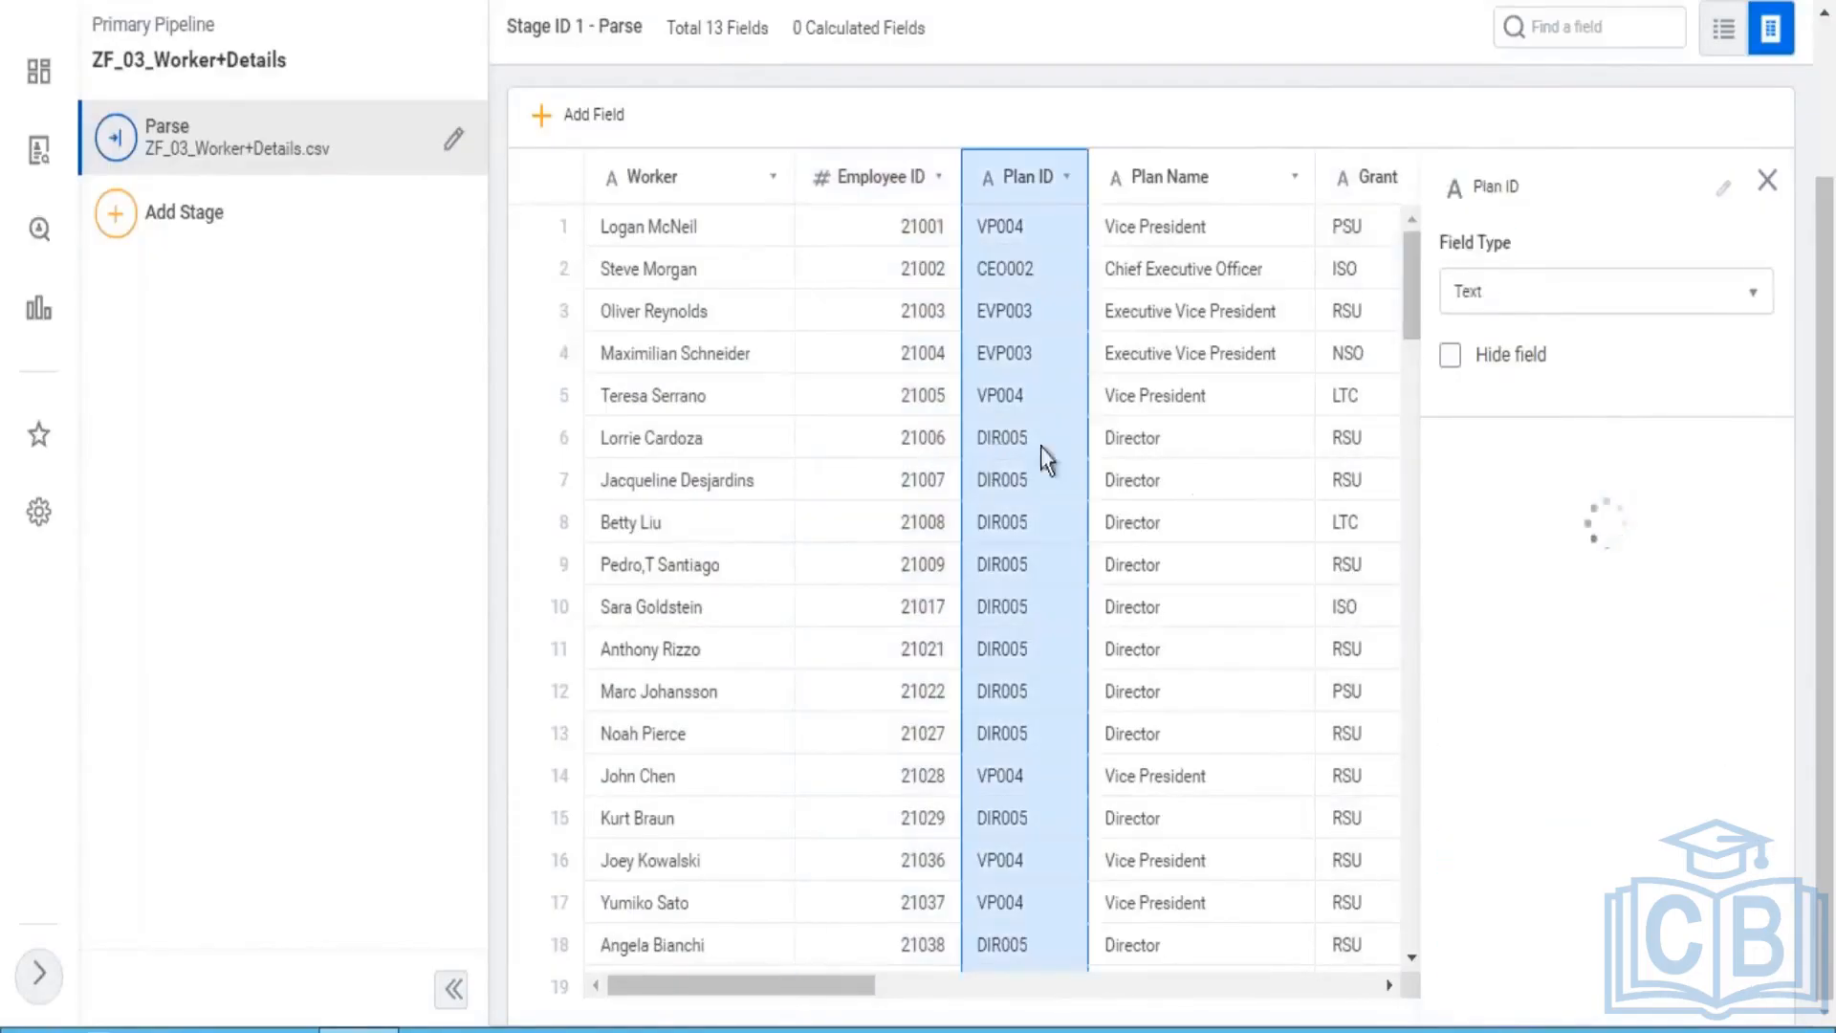
# Step: Examine the field type and sample values of Vesting Date 03 and Vesting Date 02 in the Parse stage
pyautogui.moveTo(971, 989); pyautogui.dragTo(1274, 991)
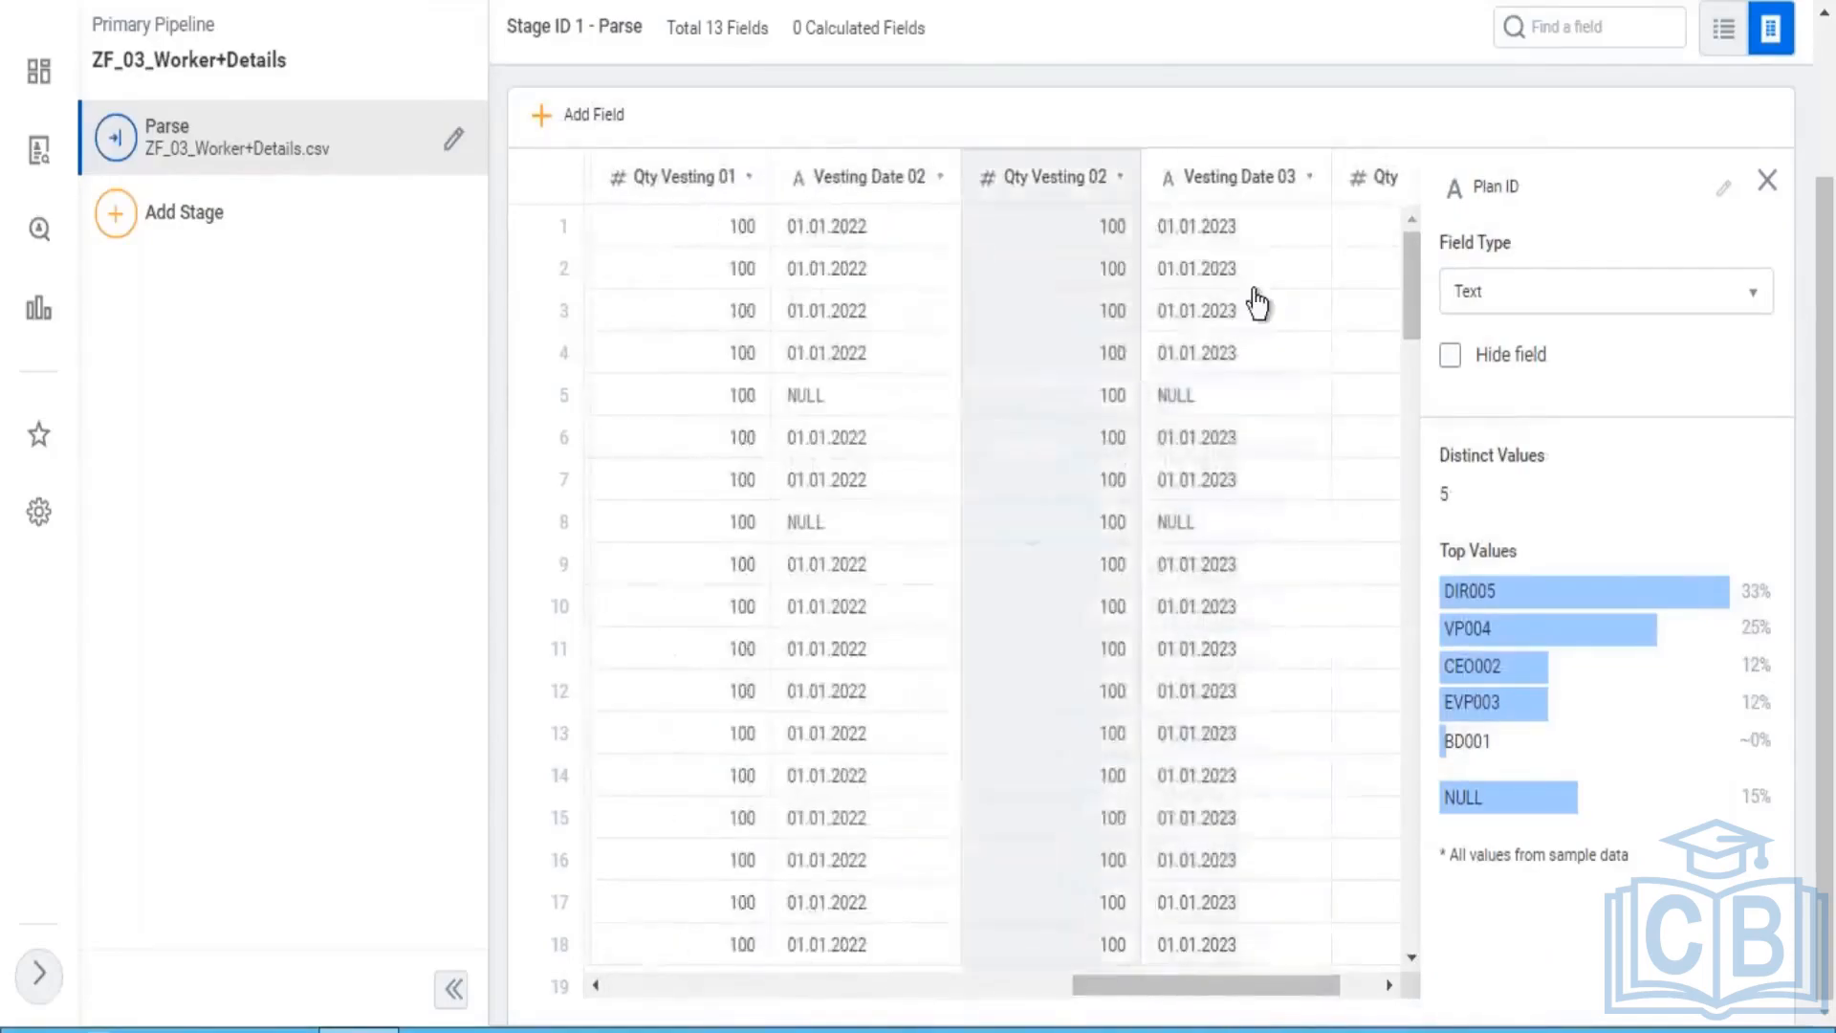
pyautogui.click(1253, 304)
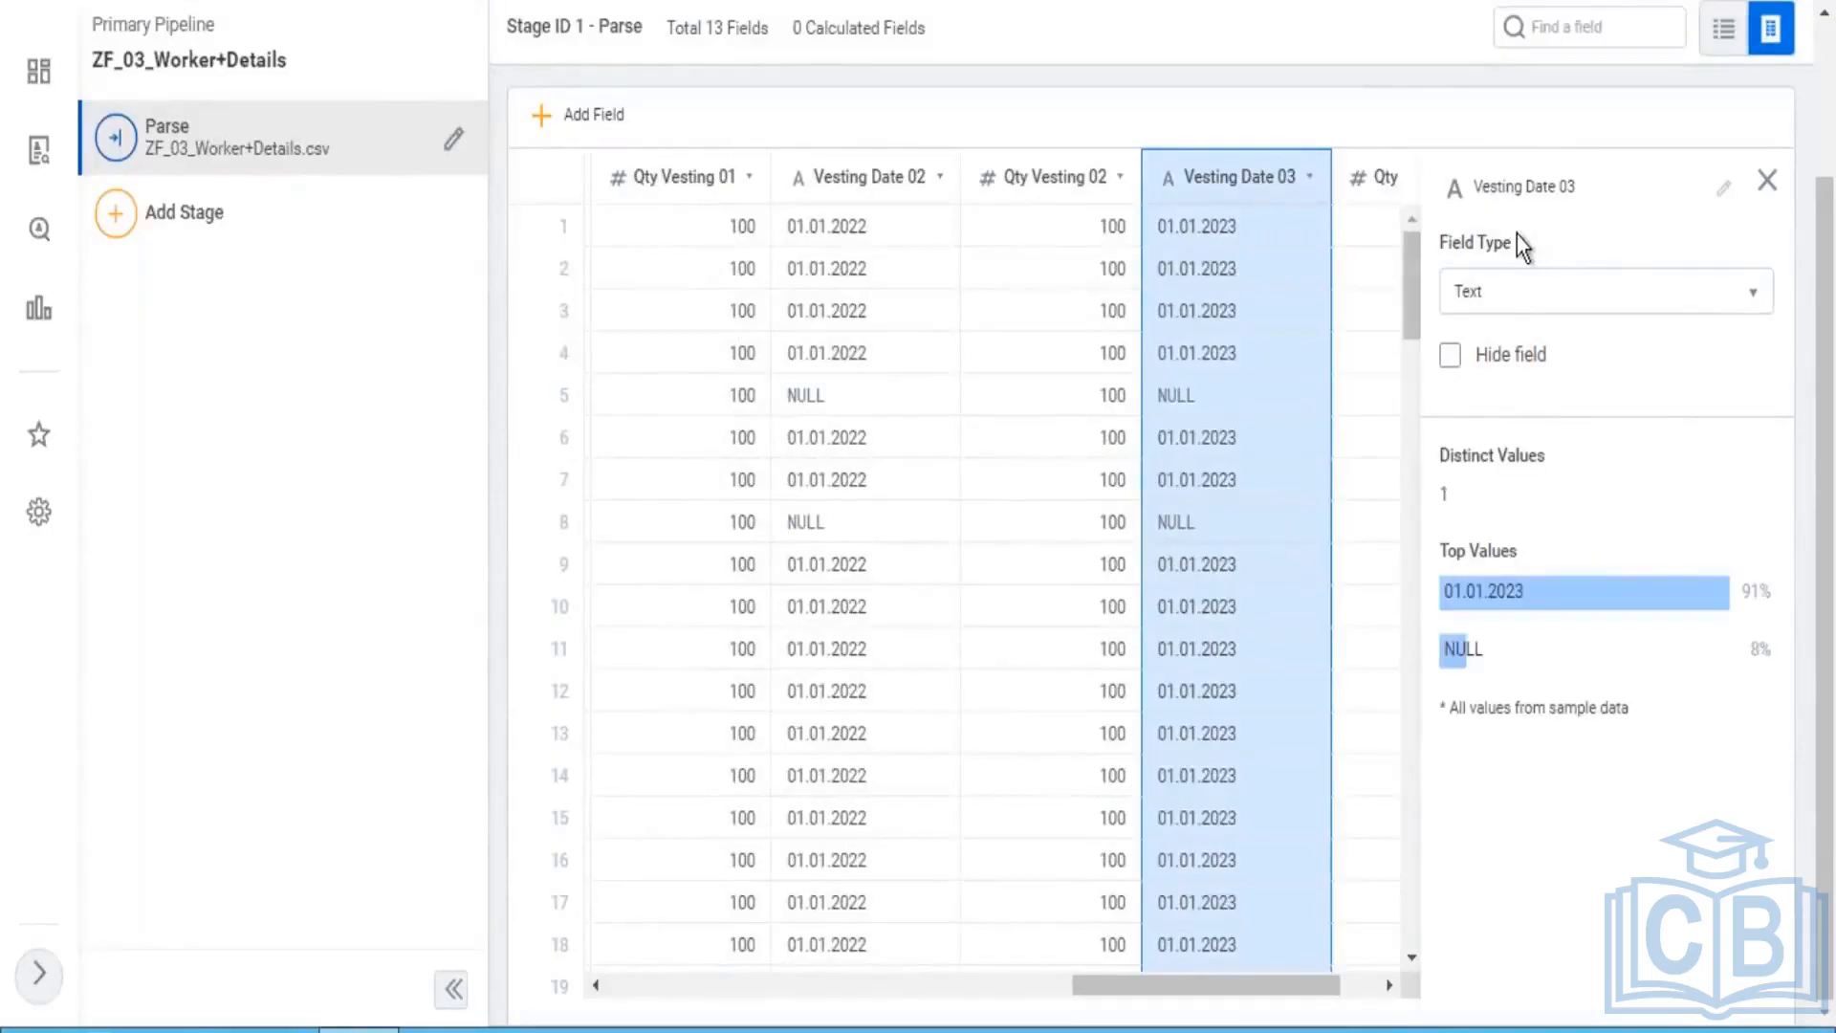
pyautogui.moveTo(1517, 235); pyautogui.dragTo(1404, 245)
pyautogui.click(416, 358)
pyautogui.doubleClick(1159, 235)
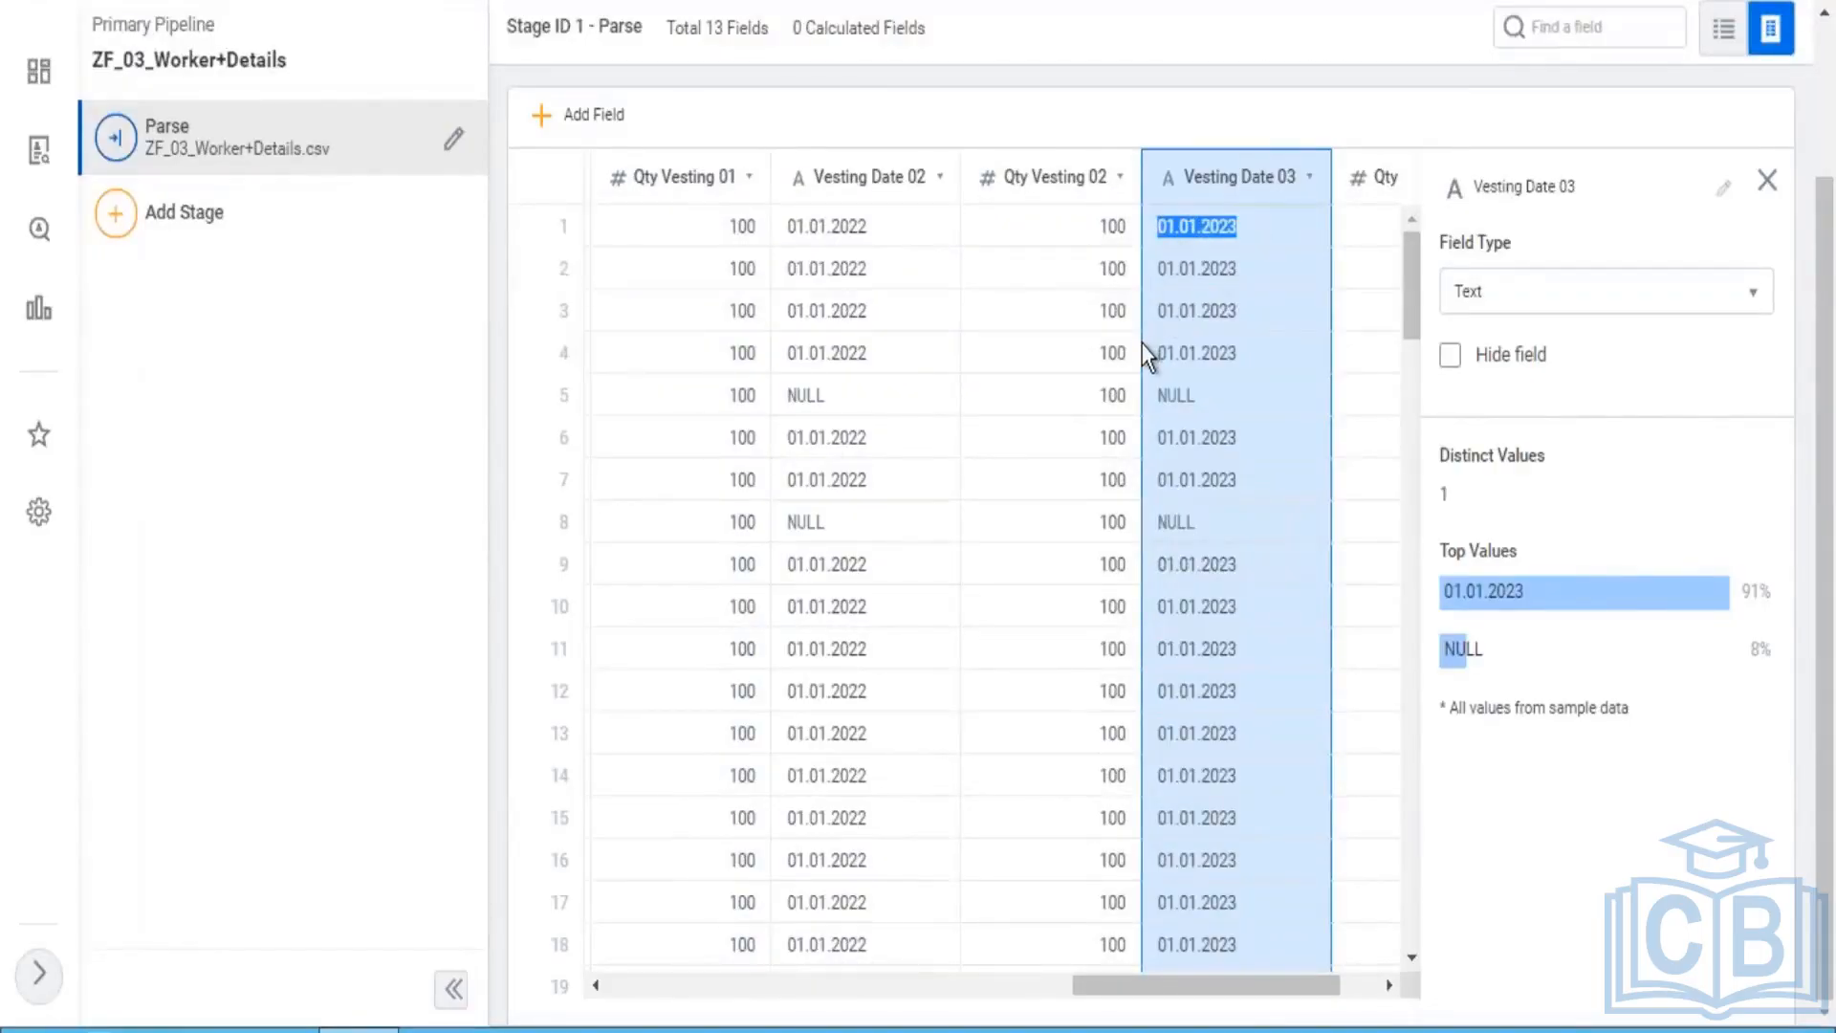
pyautogui.moveTo(795, 227); pyautogui.dragTo(879, 244)
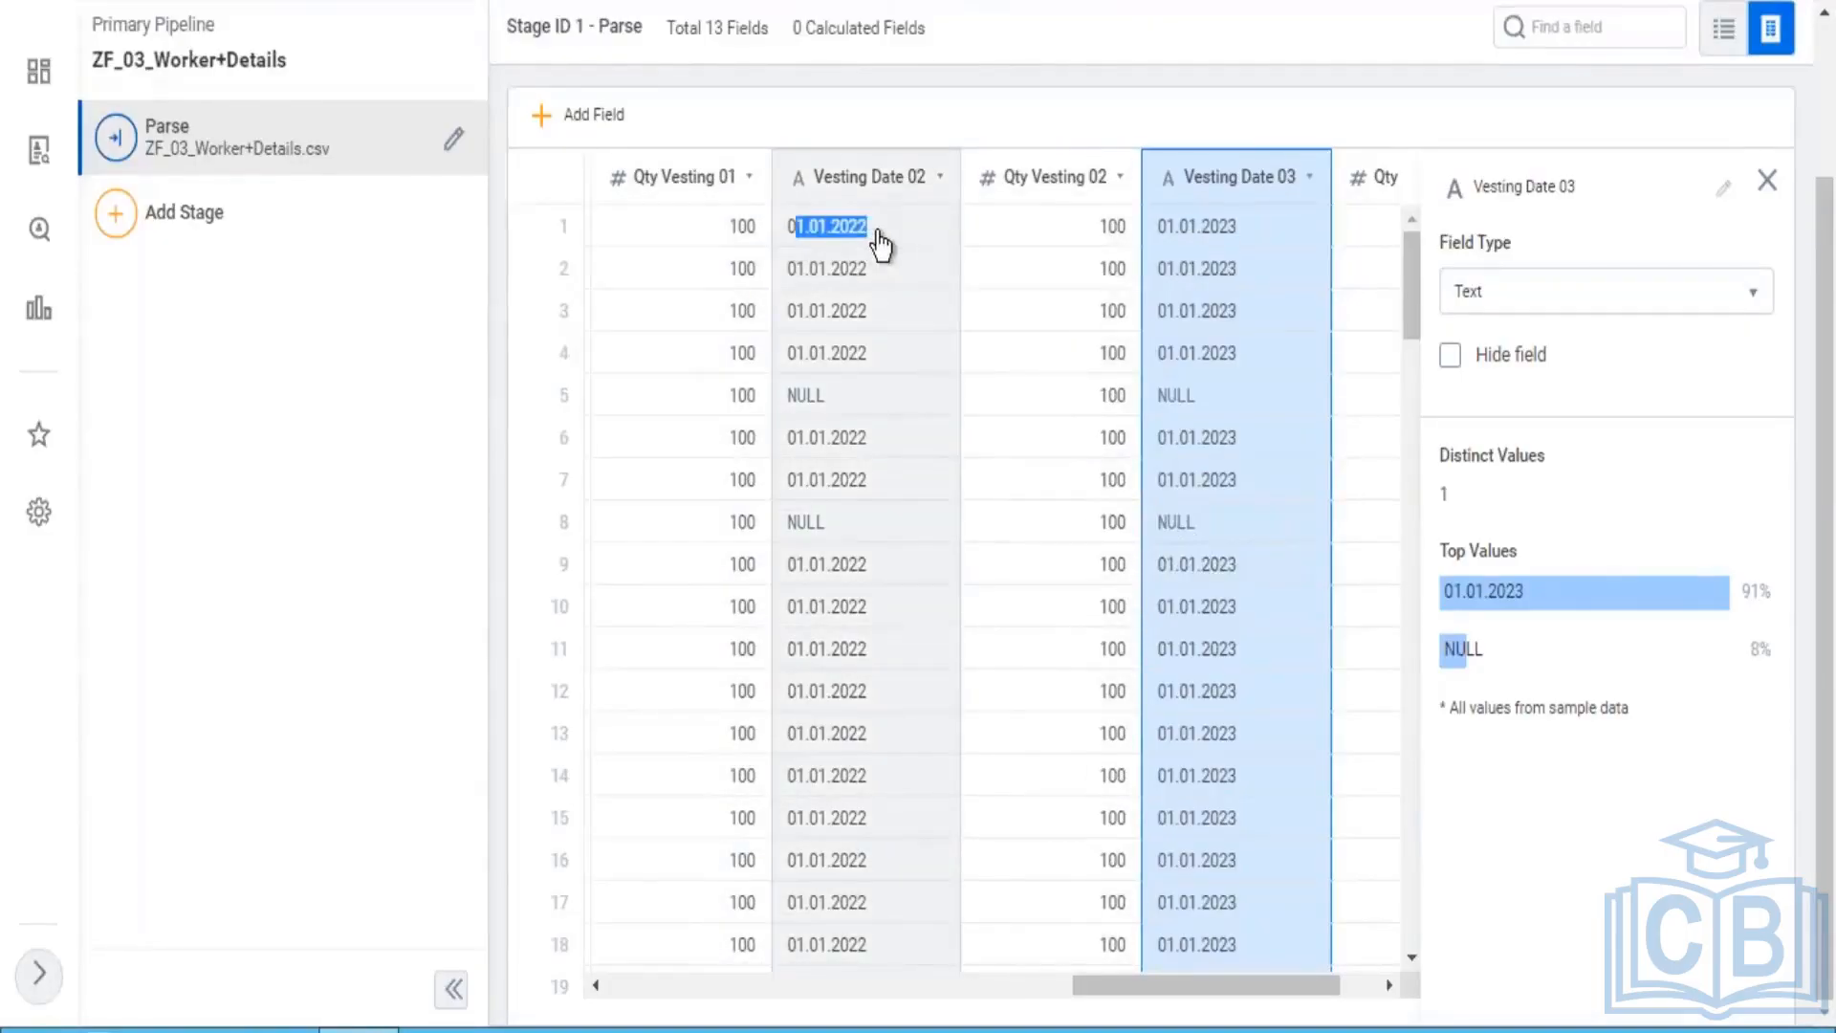
pyautogui.click(876, 229)
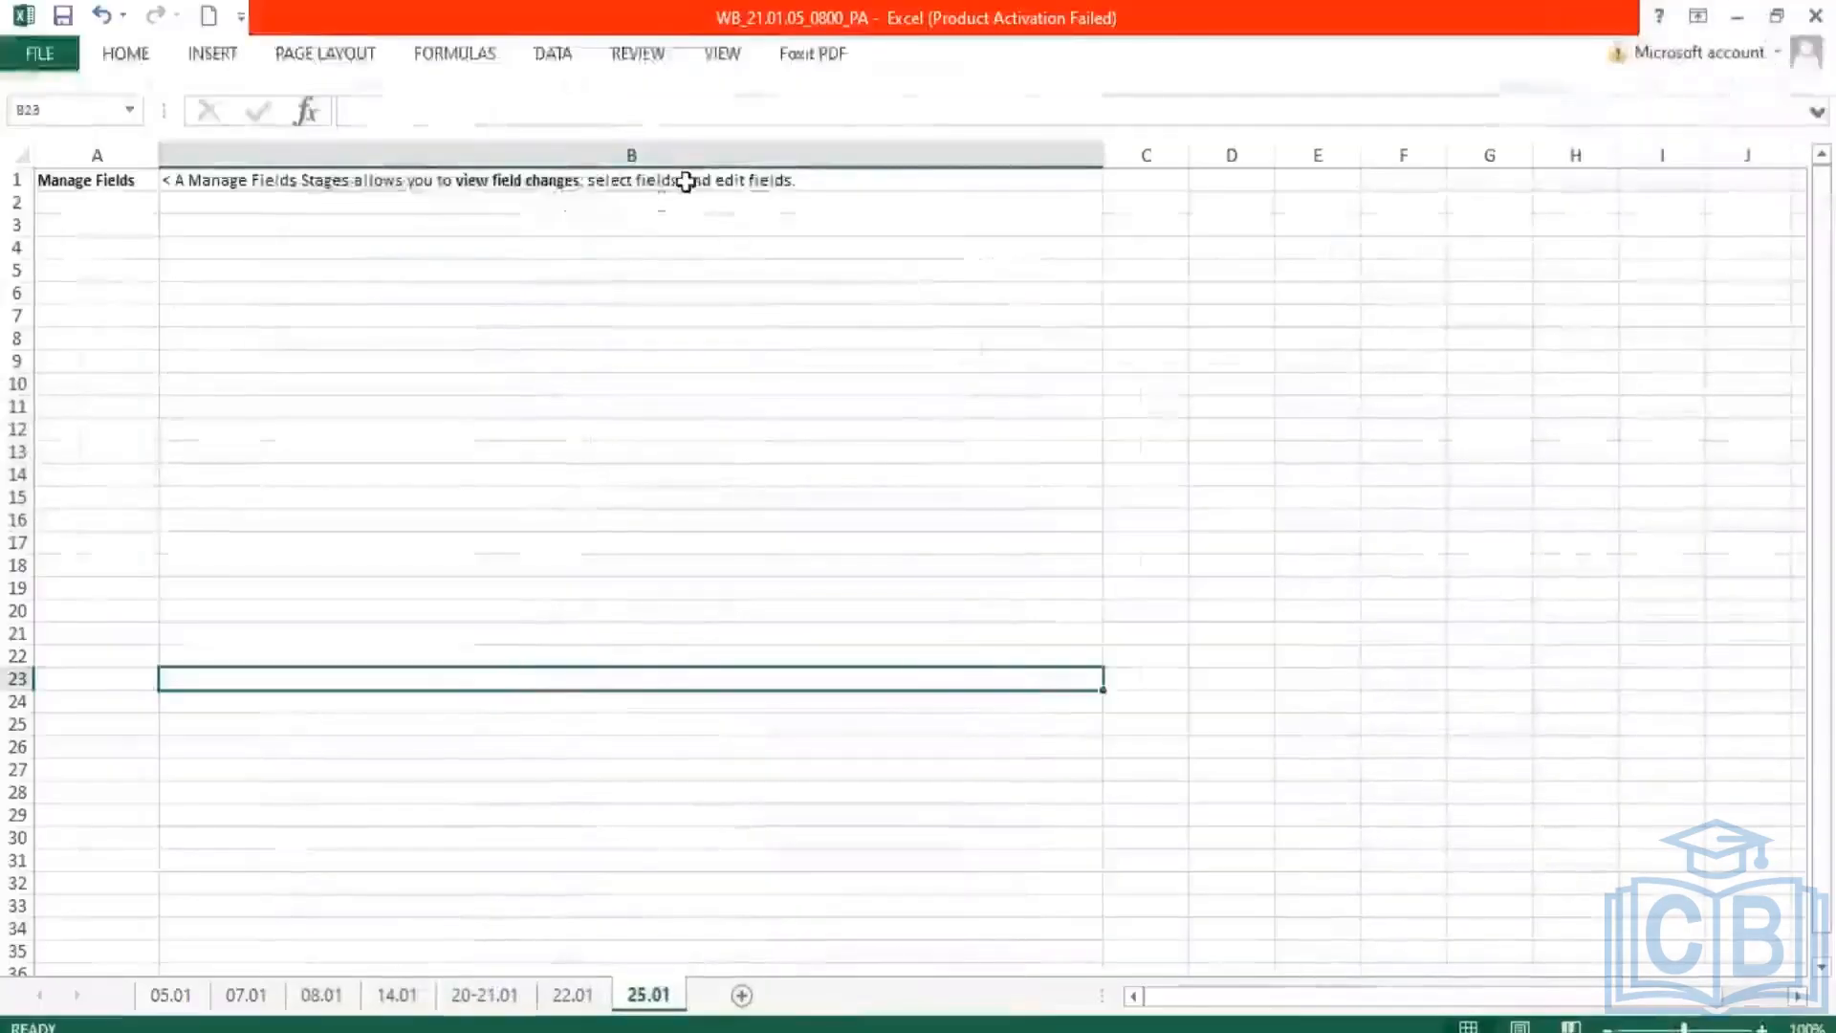
# Step: Return to the Excel note in cell B1 and reread its wording on selecting and editing fields with Manage Fields
pyautogui.click(686, 179)
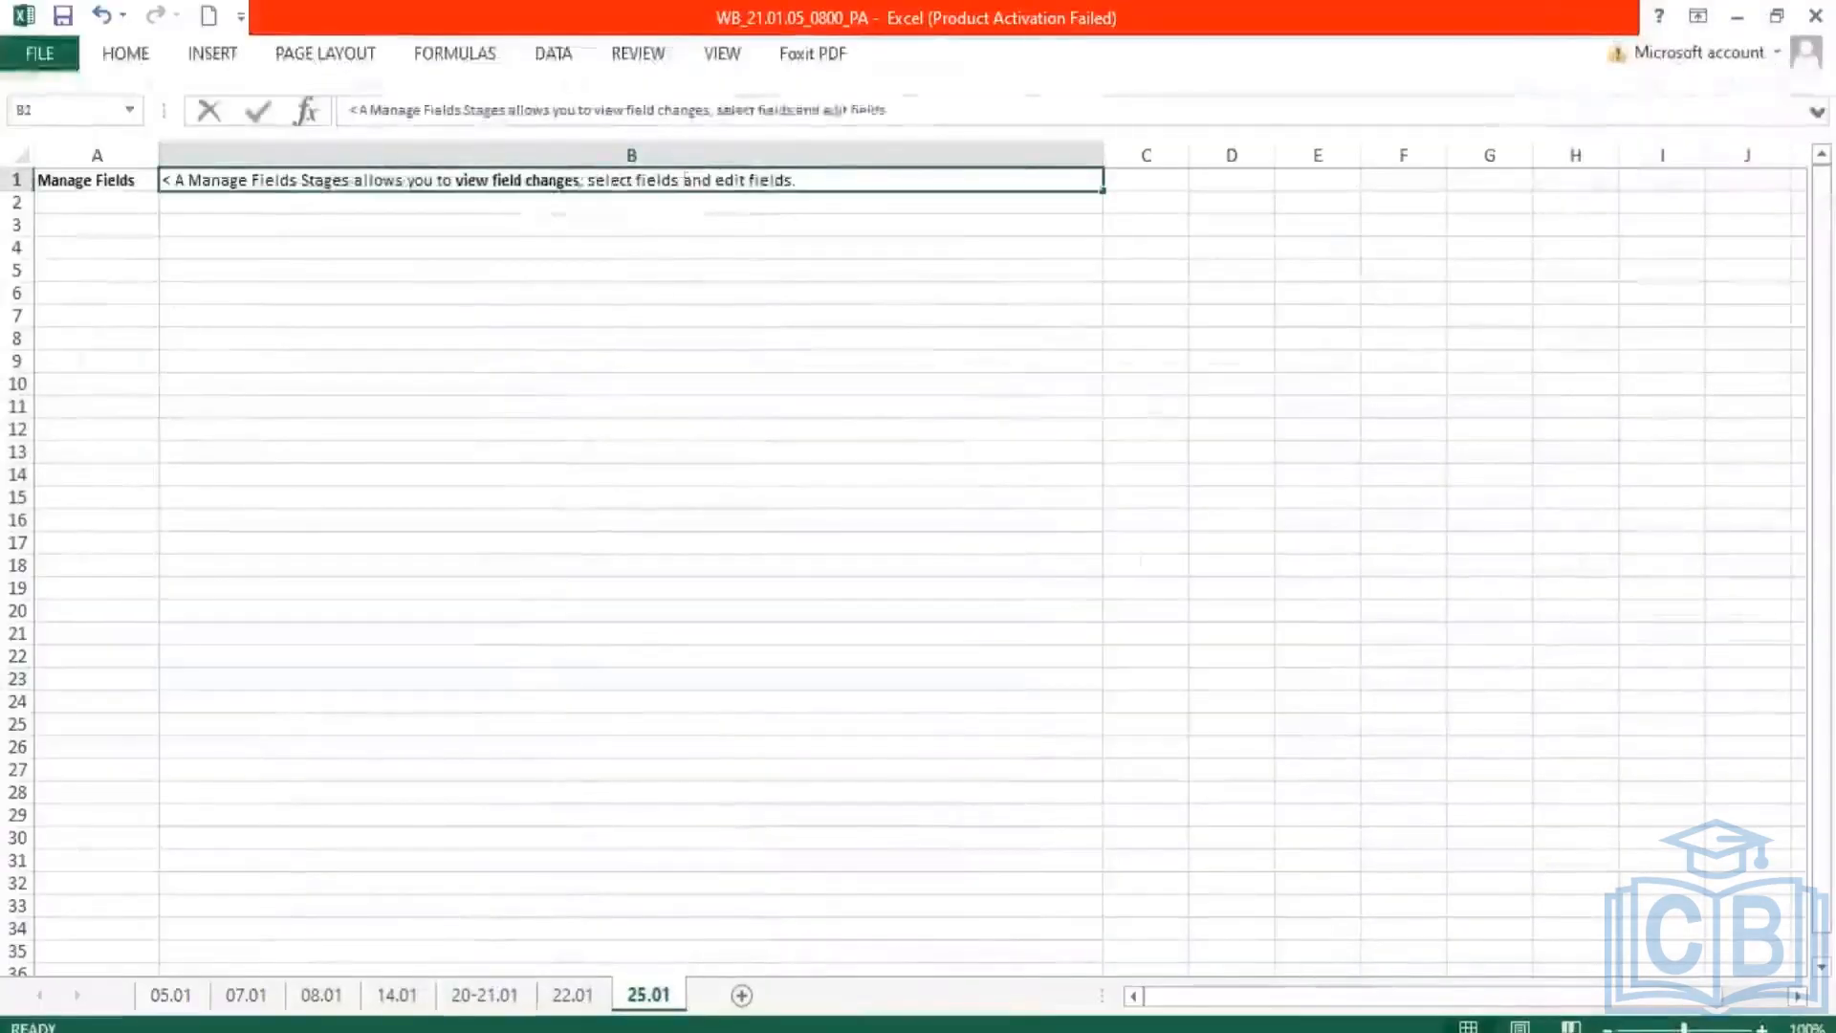
pyautogui.doubleClick(686, 180)
pyautogui.moveTo(727, 179); pyautogui.dragTo(794, 180)
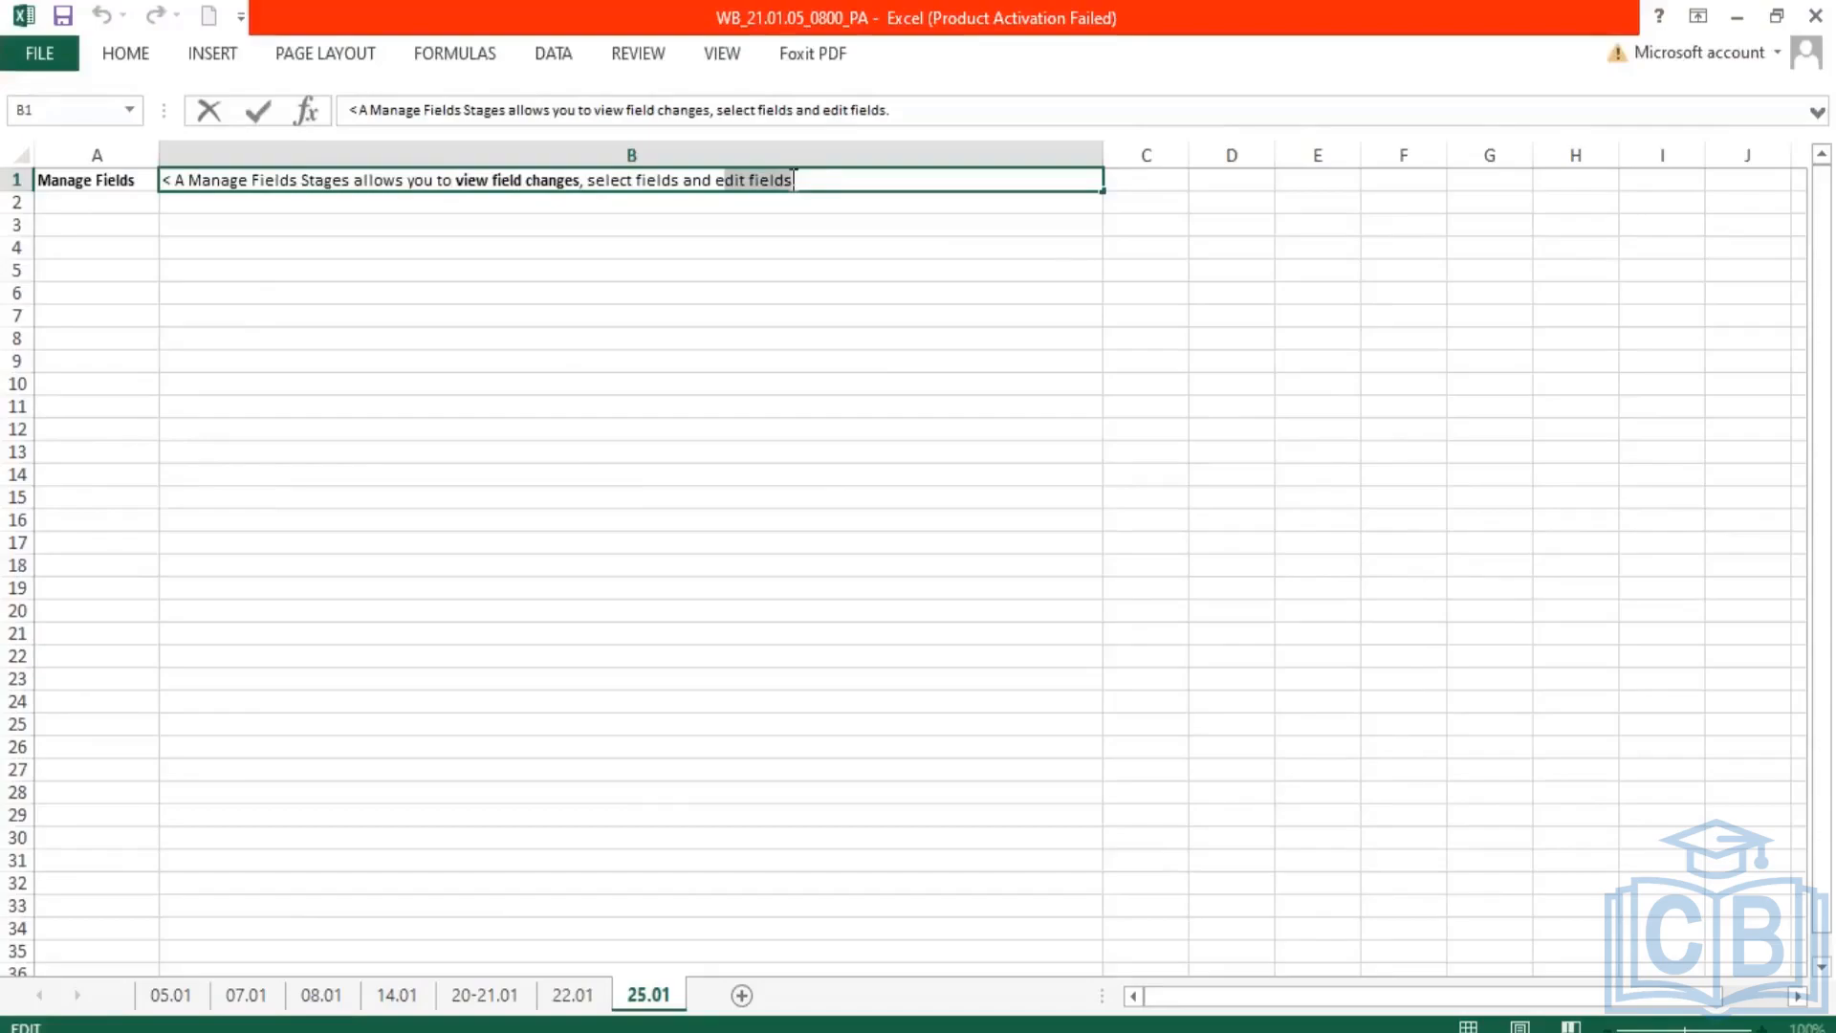
pyautogui.moveTo(587, 180); pyautogui.dragTo(795, 182)
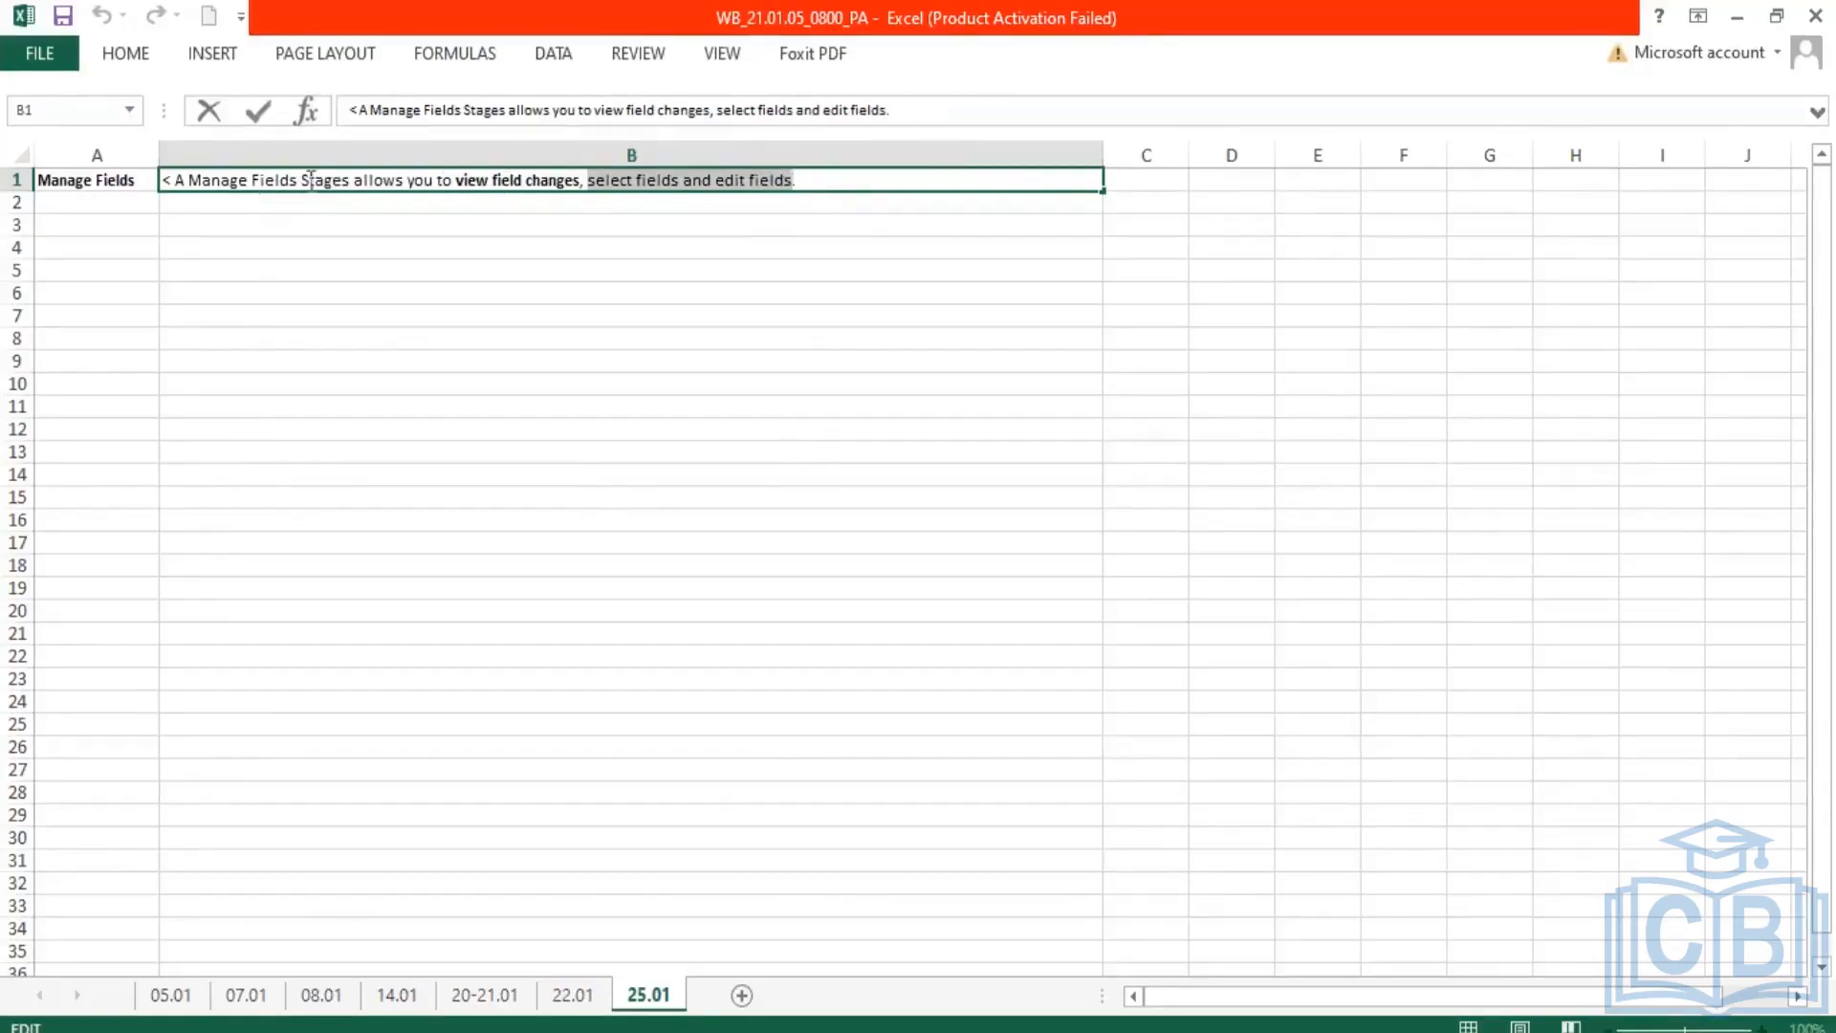
pyautogui.moveTo(300, 180); pyautogui.dragTo(188, 181)
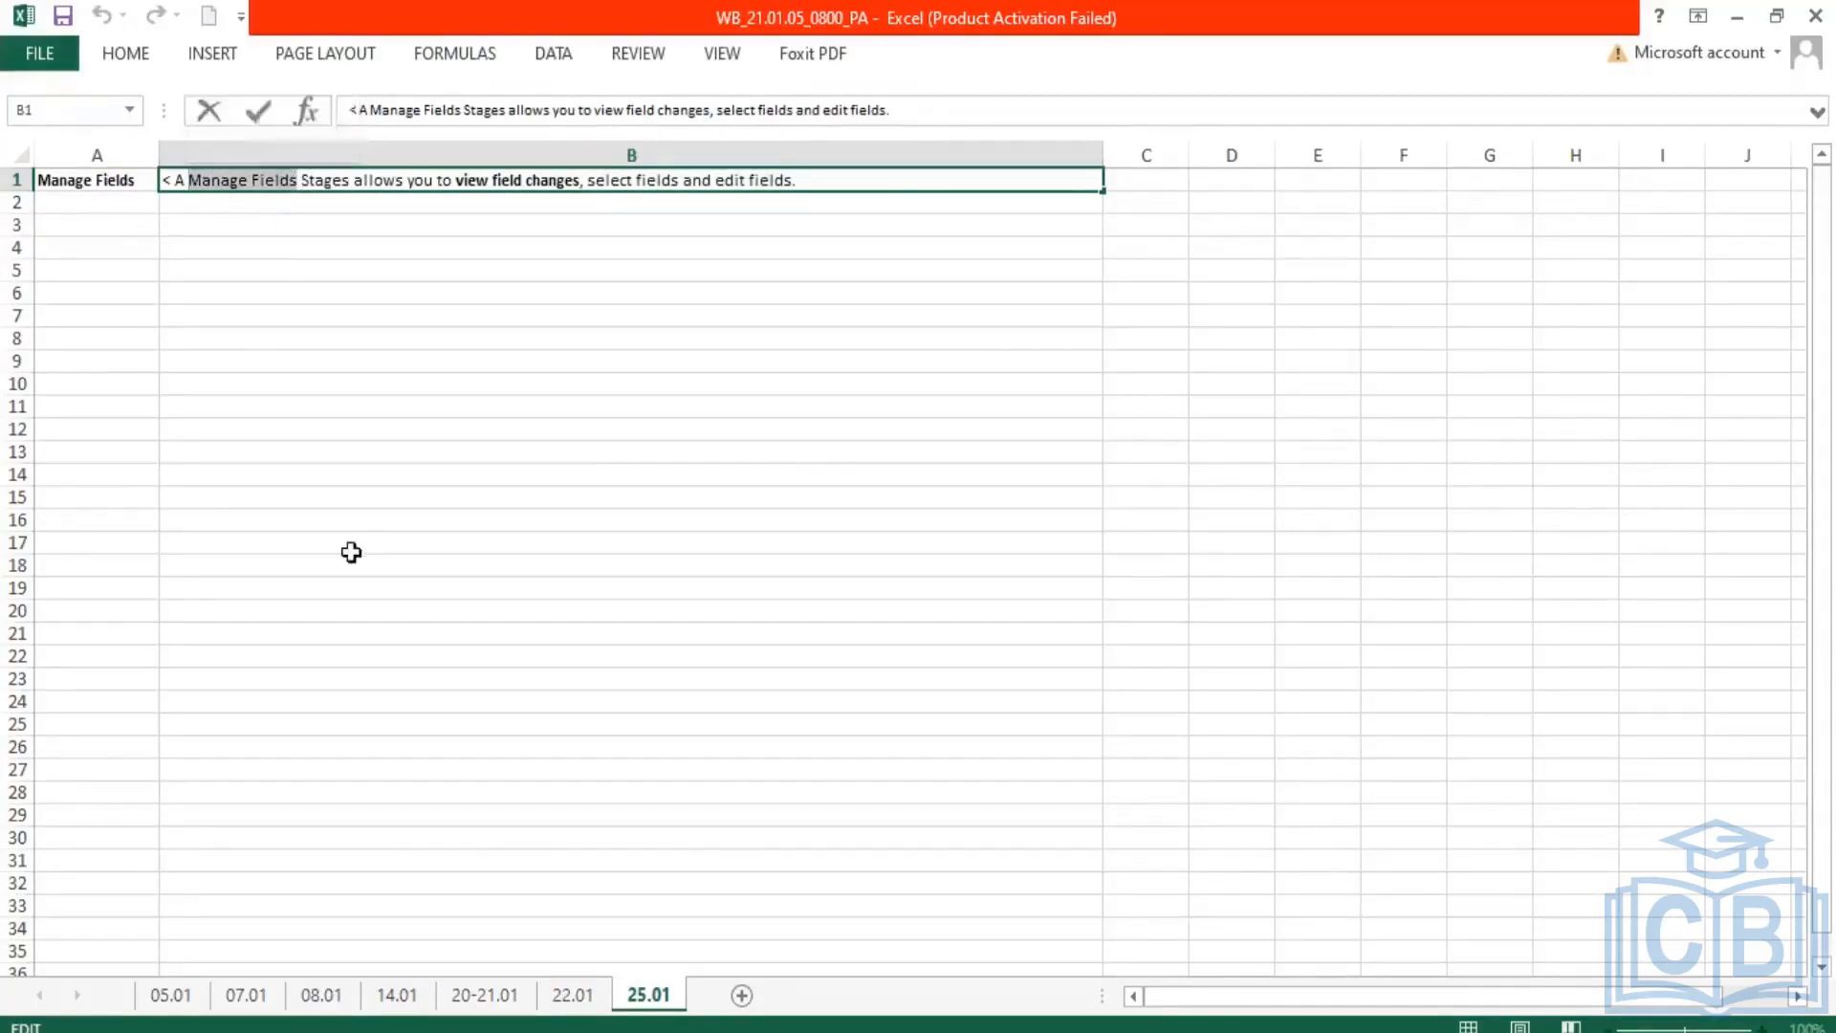
# Step: Switch back to the Workday BDS04 stock details dataset and add a Manage Fields stage after the Parse stage
pyautogui.click(430, 1032)
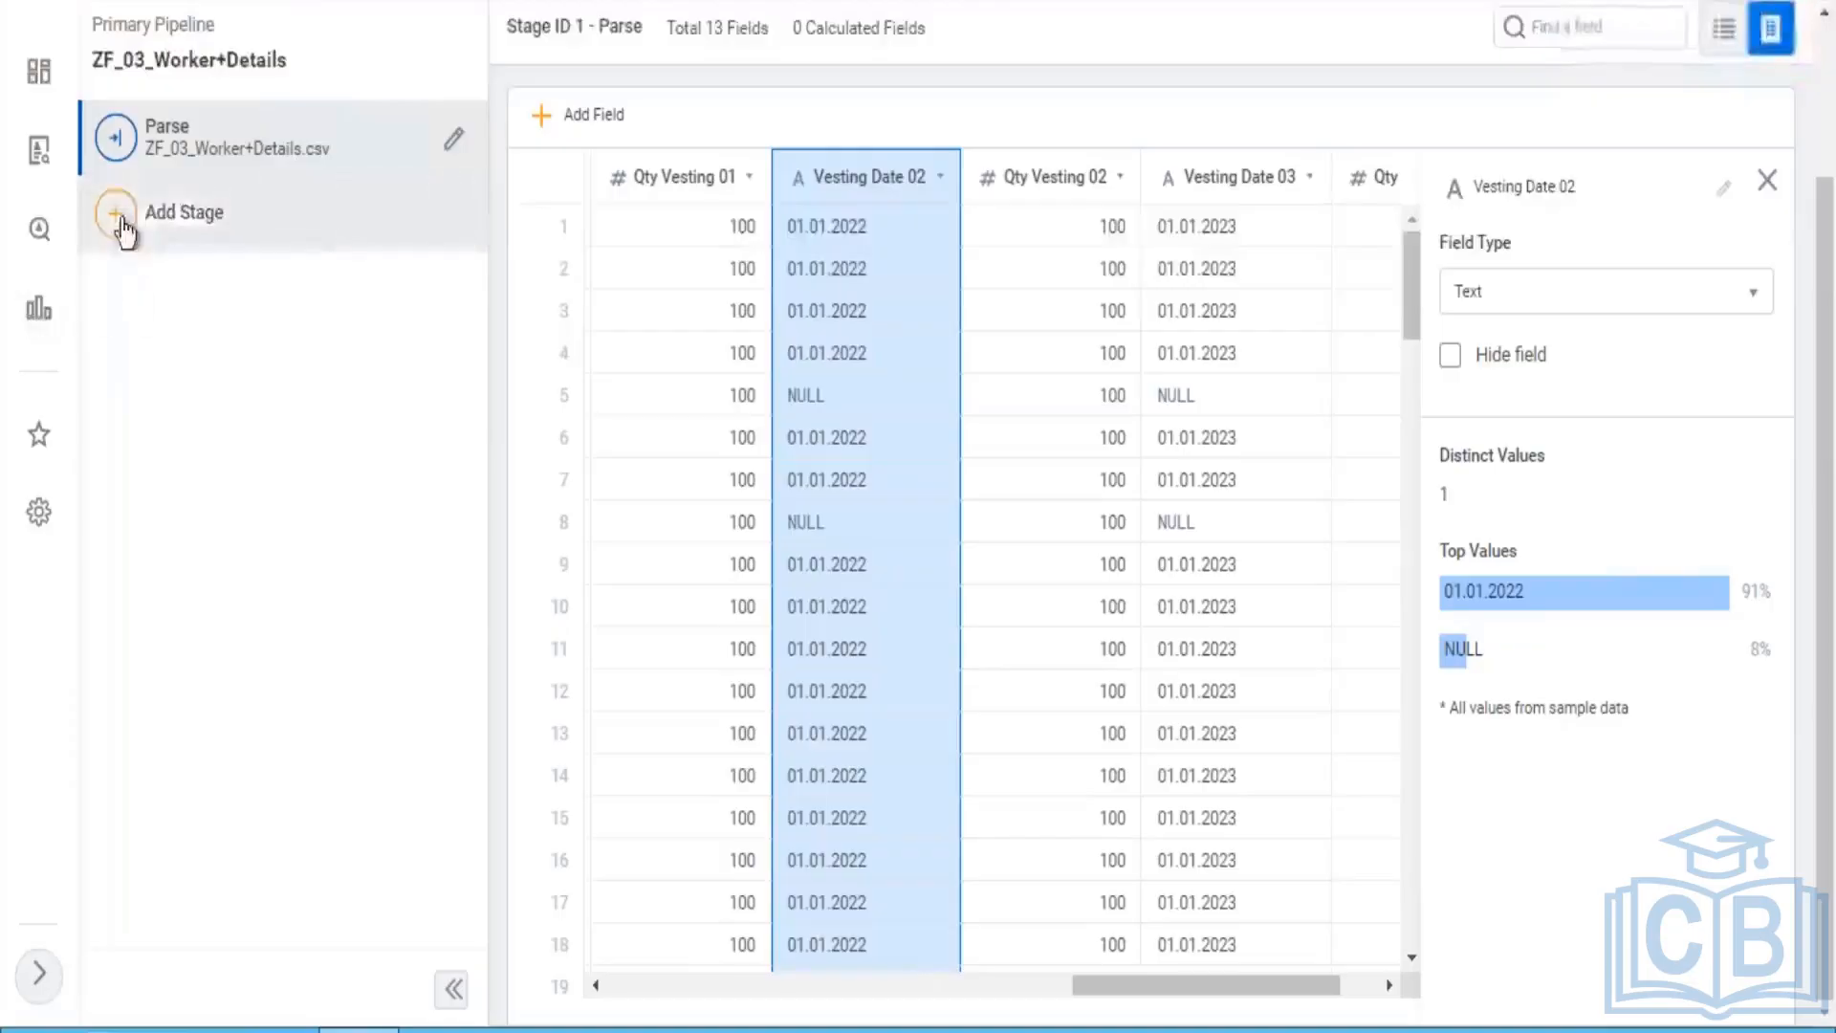
pyautogui.click(119, 218)
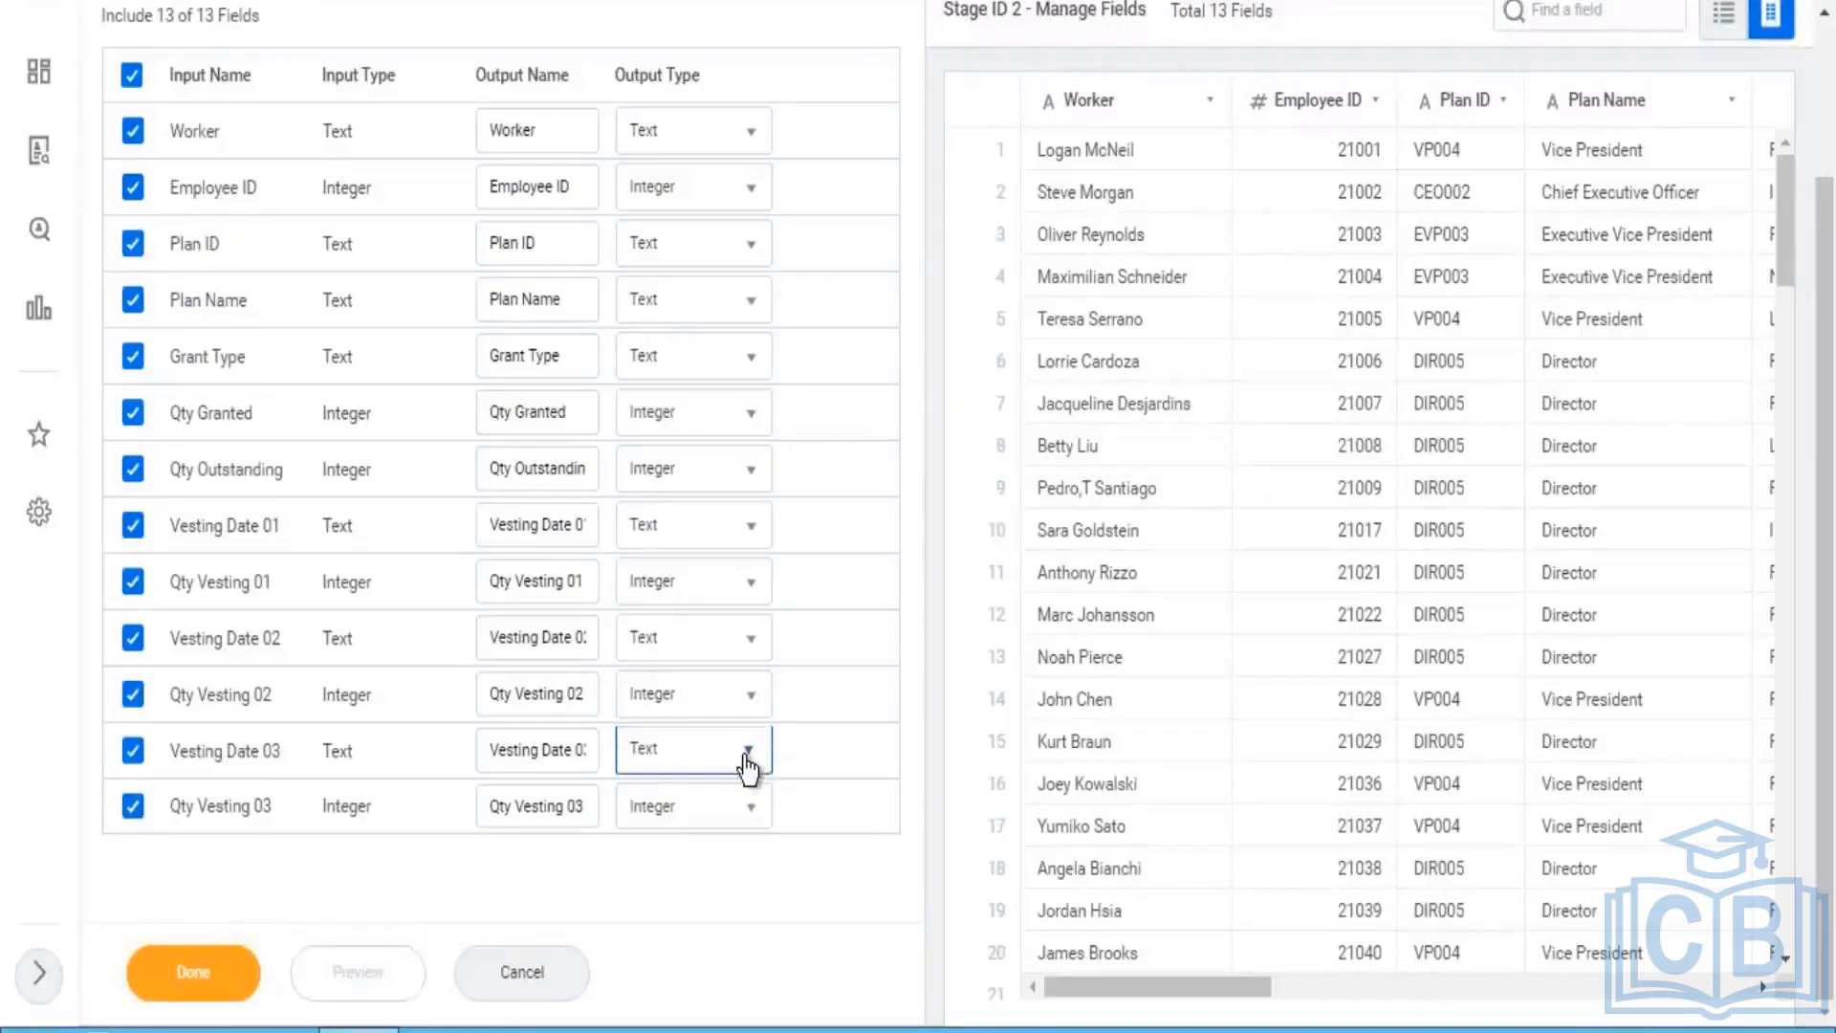
# Step: Set the output type of Vesting Date 03 to Numeric in the Manage Fields stage and review the available output types
pyautogui.click(749, 765)
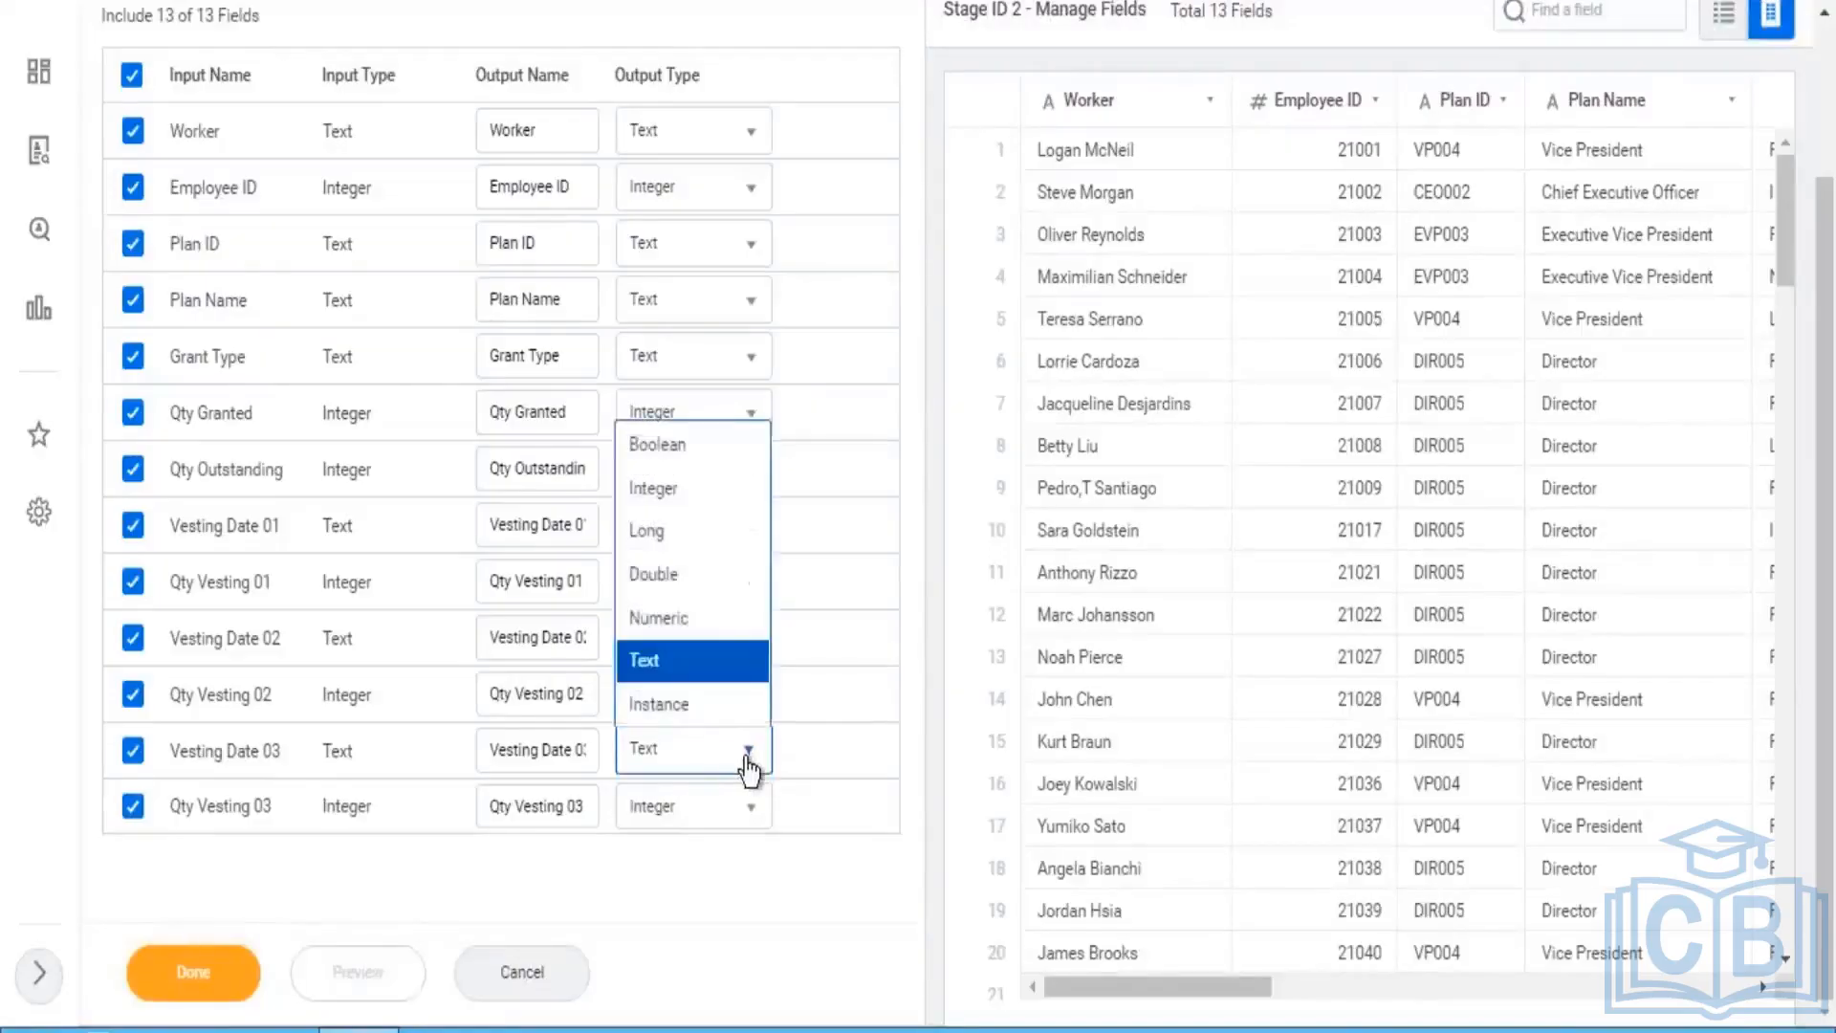
pyautogui.click(701, 623)
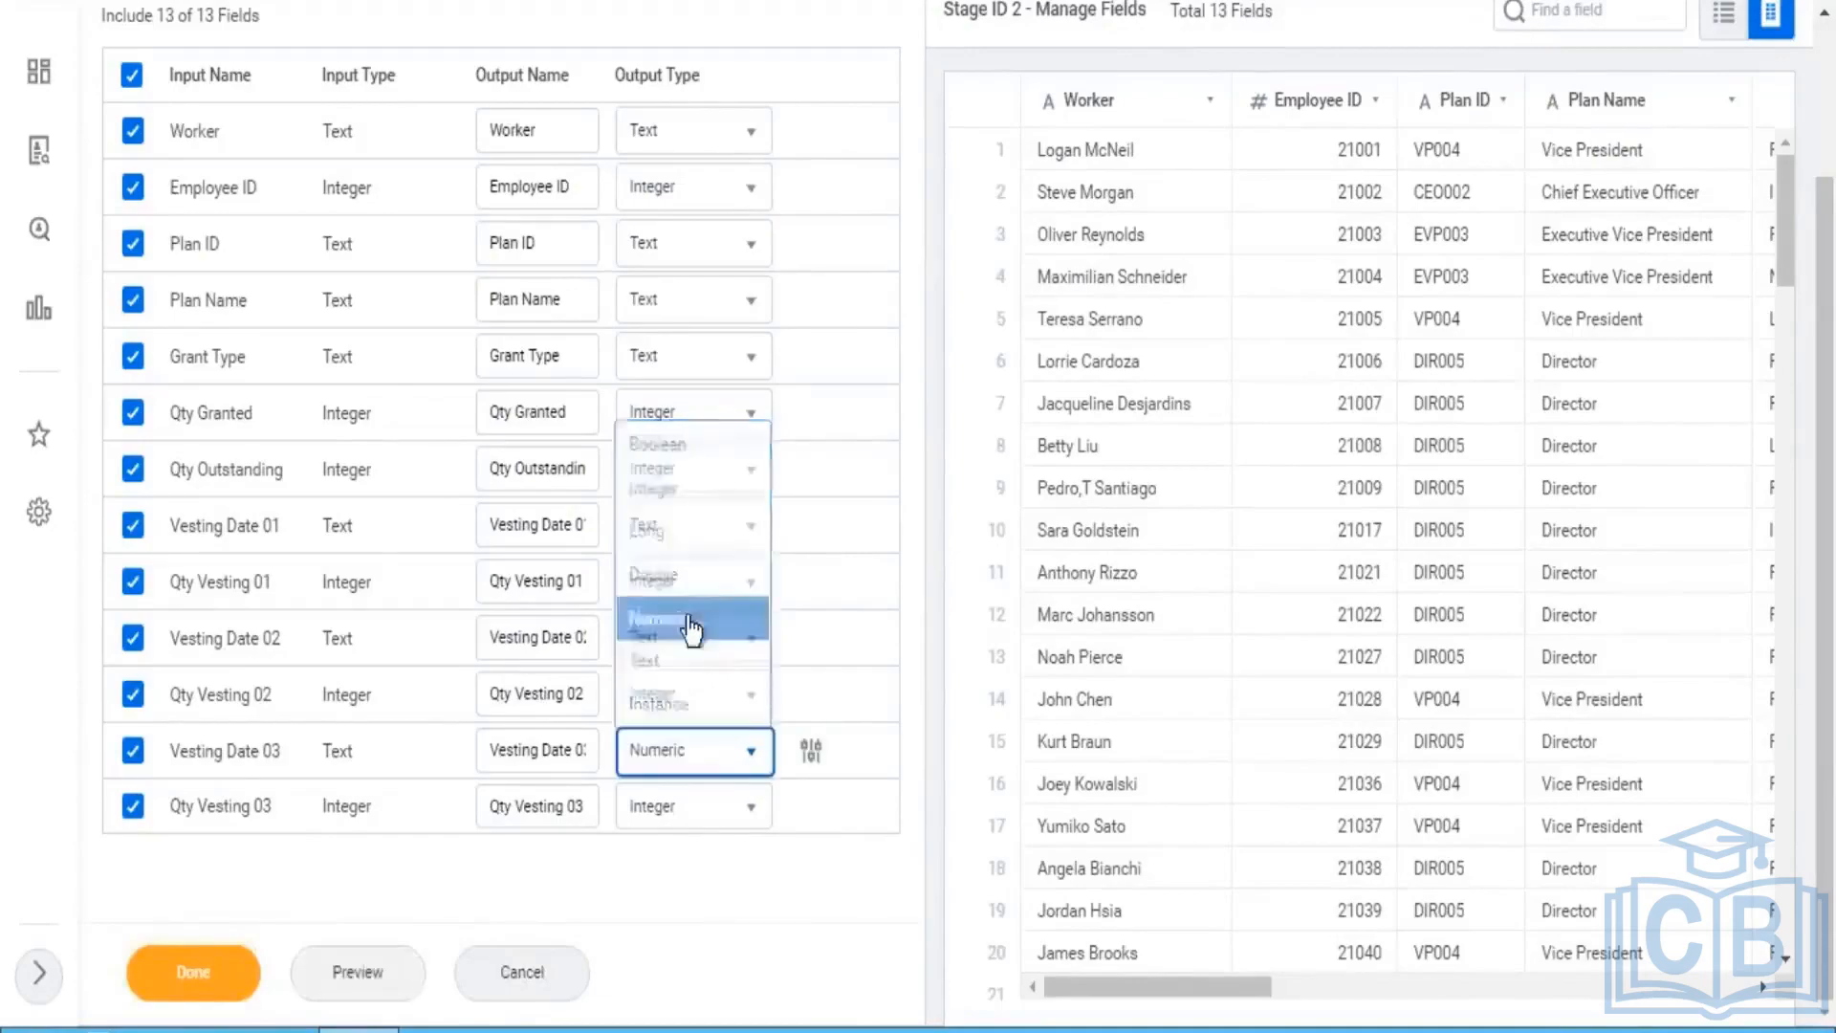
pyautogui.click(699, 755)
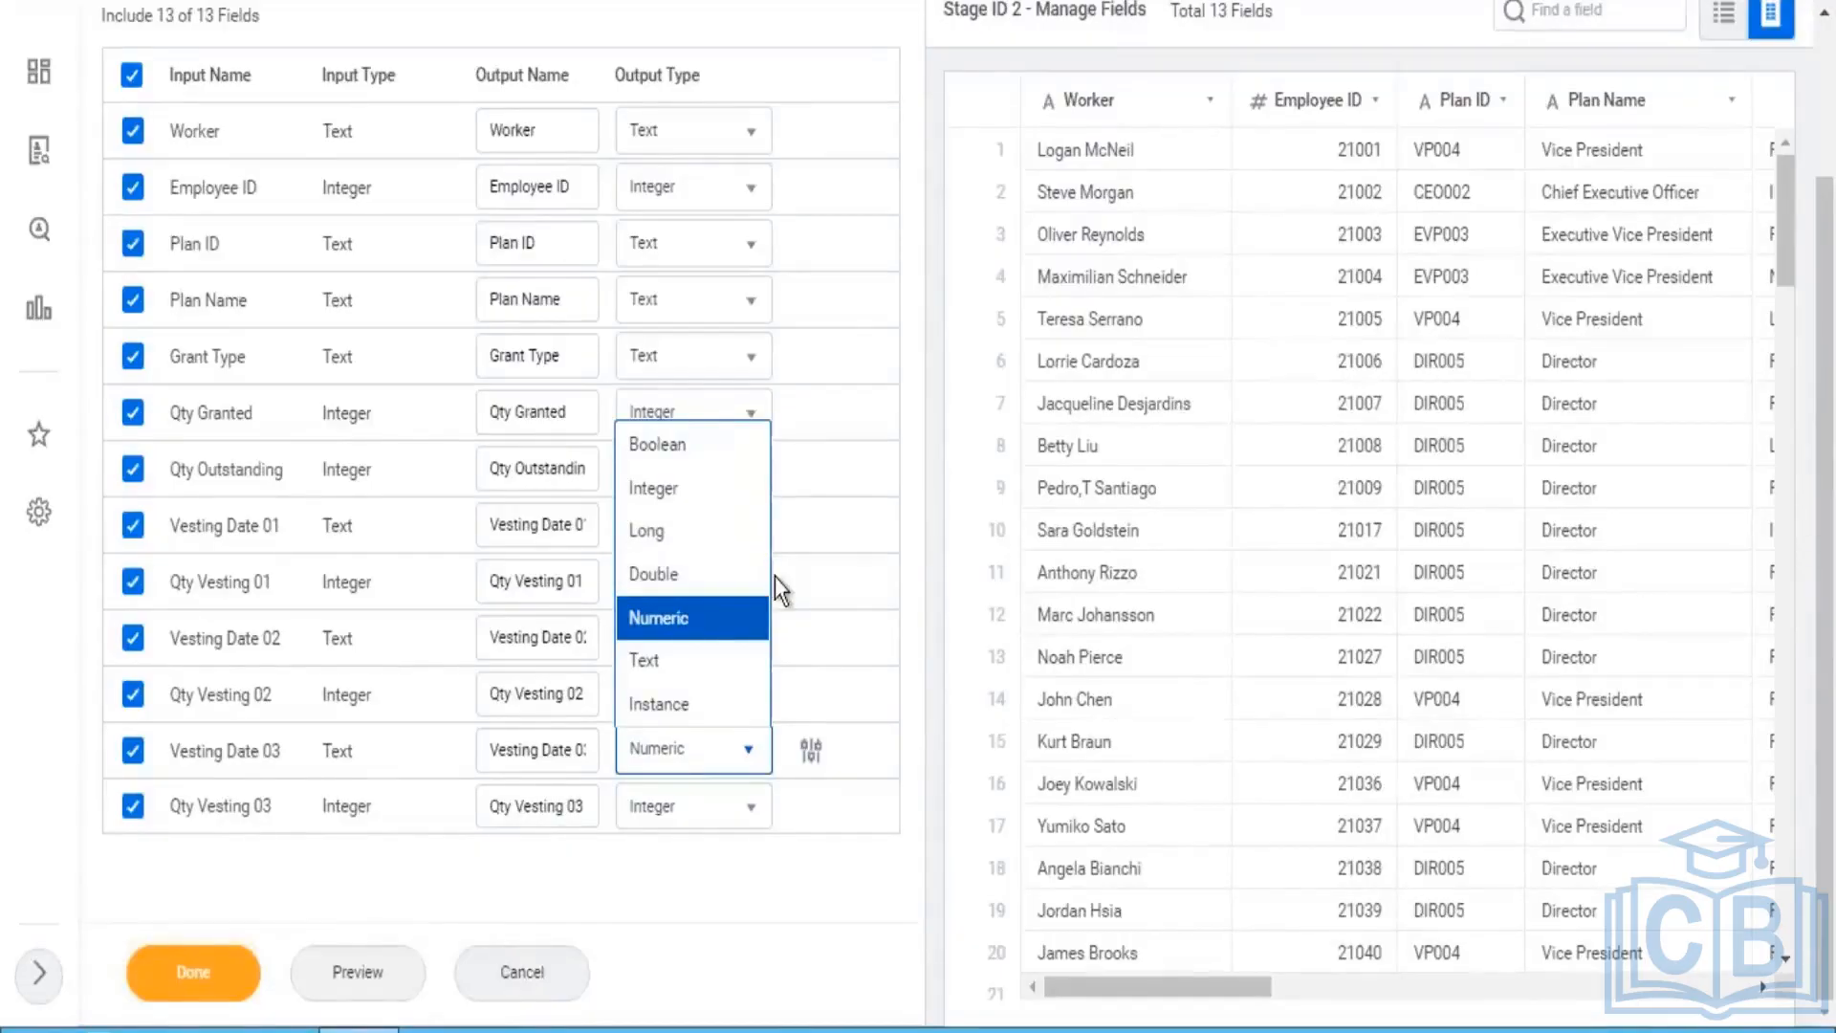
pyautogui.click(651, 375)
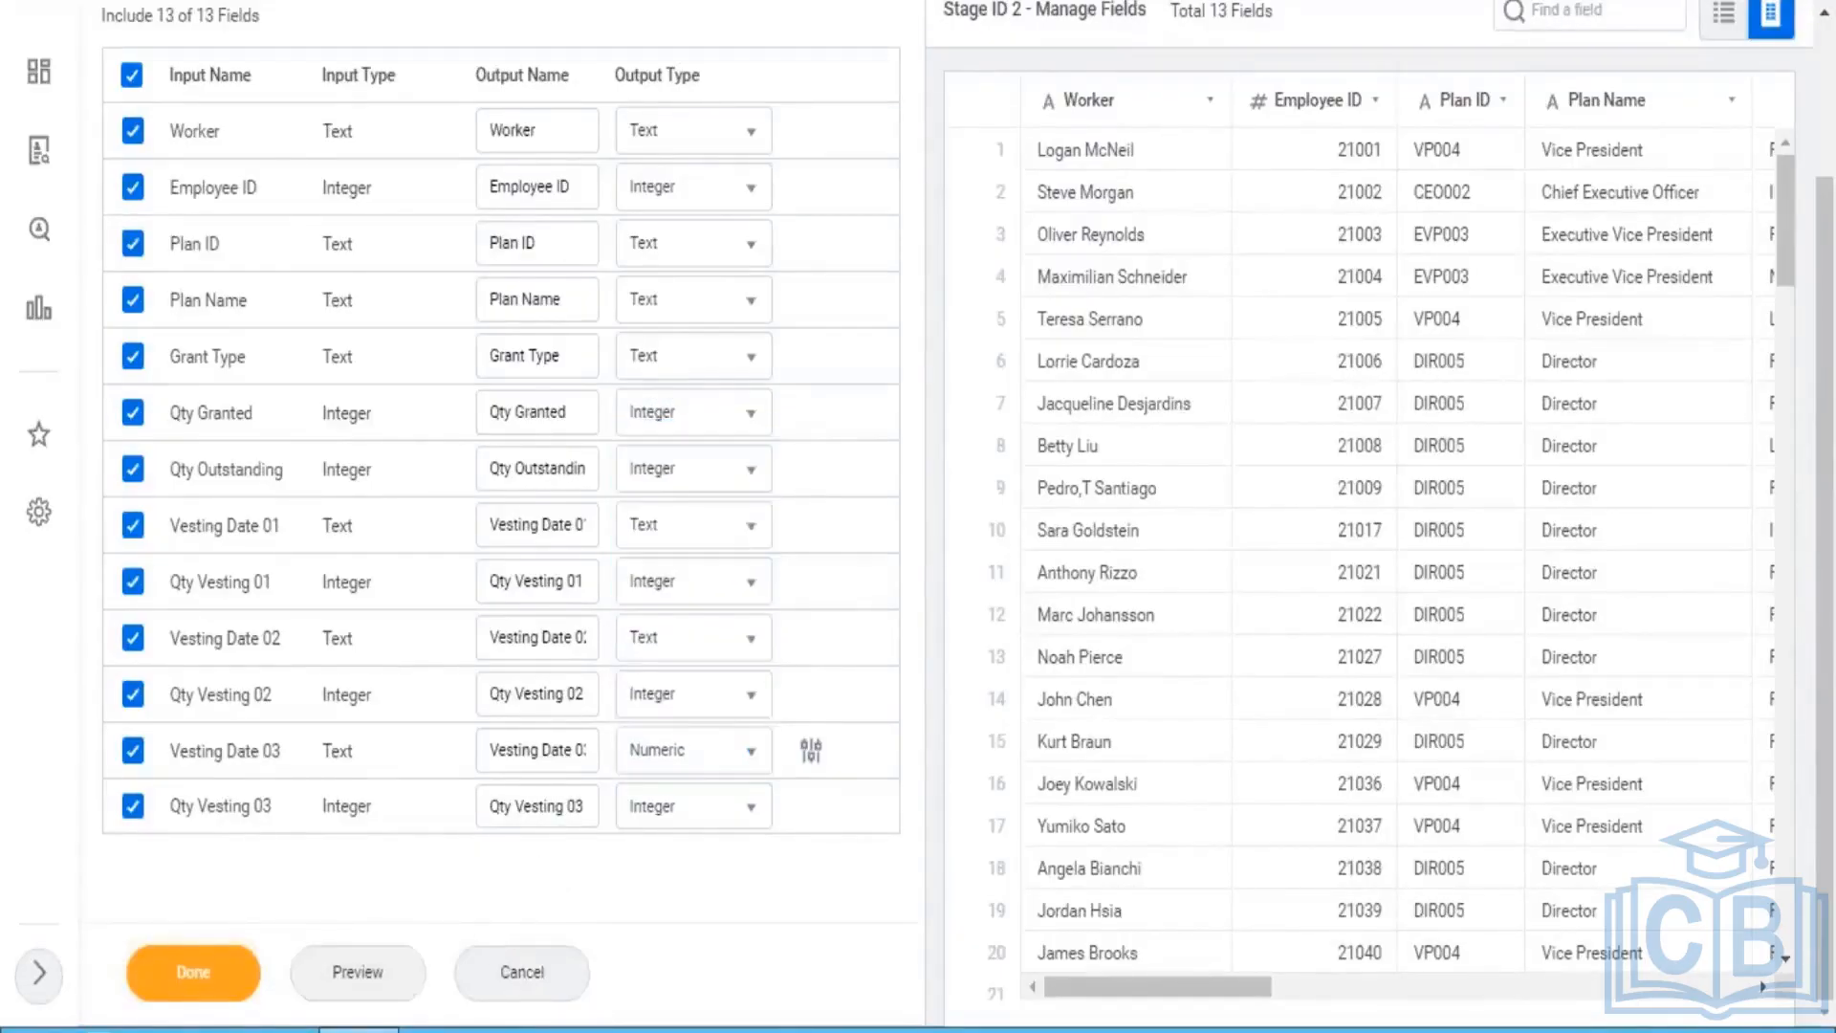
# Step: Set the output type of the Employee ID field to Text in the Manage Fields stage
pyautogui.moveTo(194, 186); pyautogui.dragTo(257, 187)
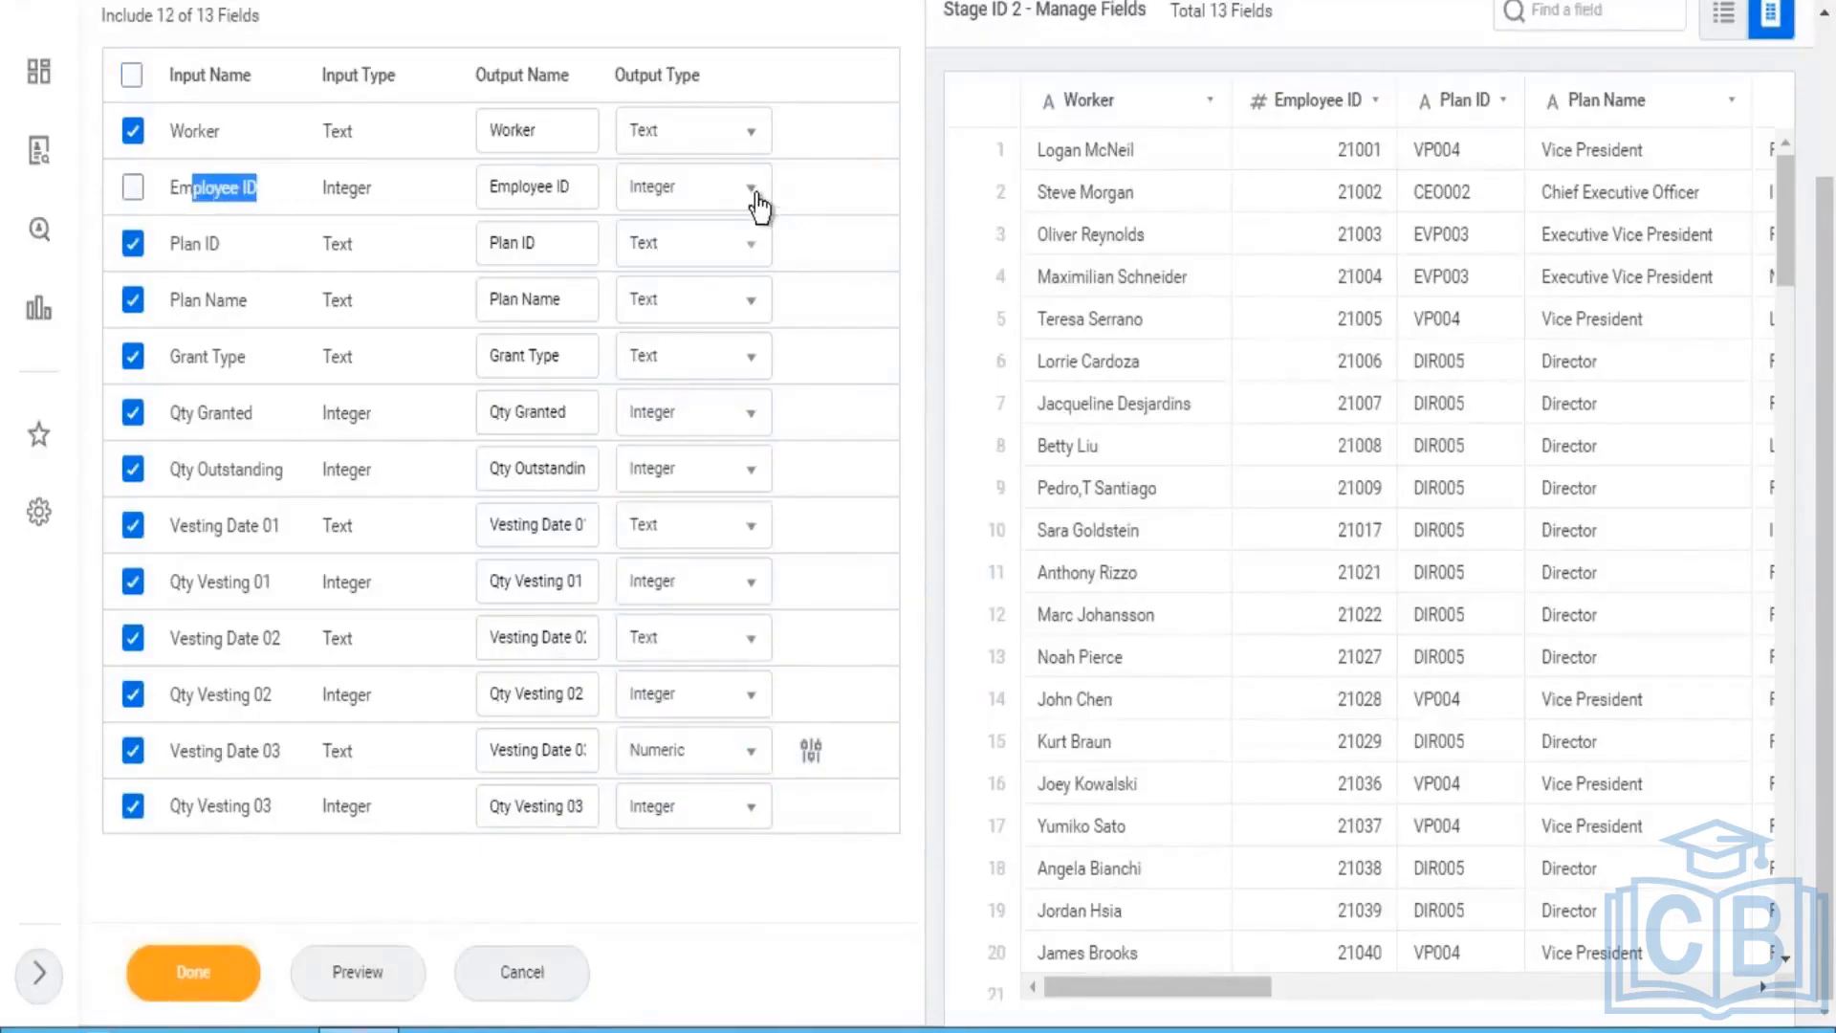
pyautogui.click(755, 196)
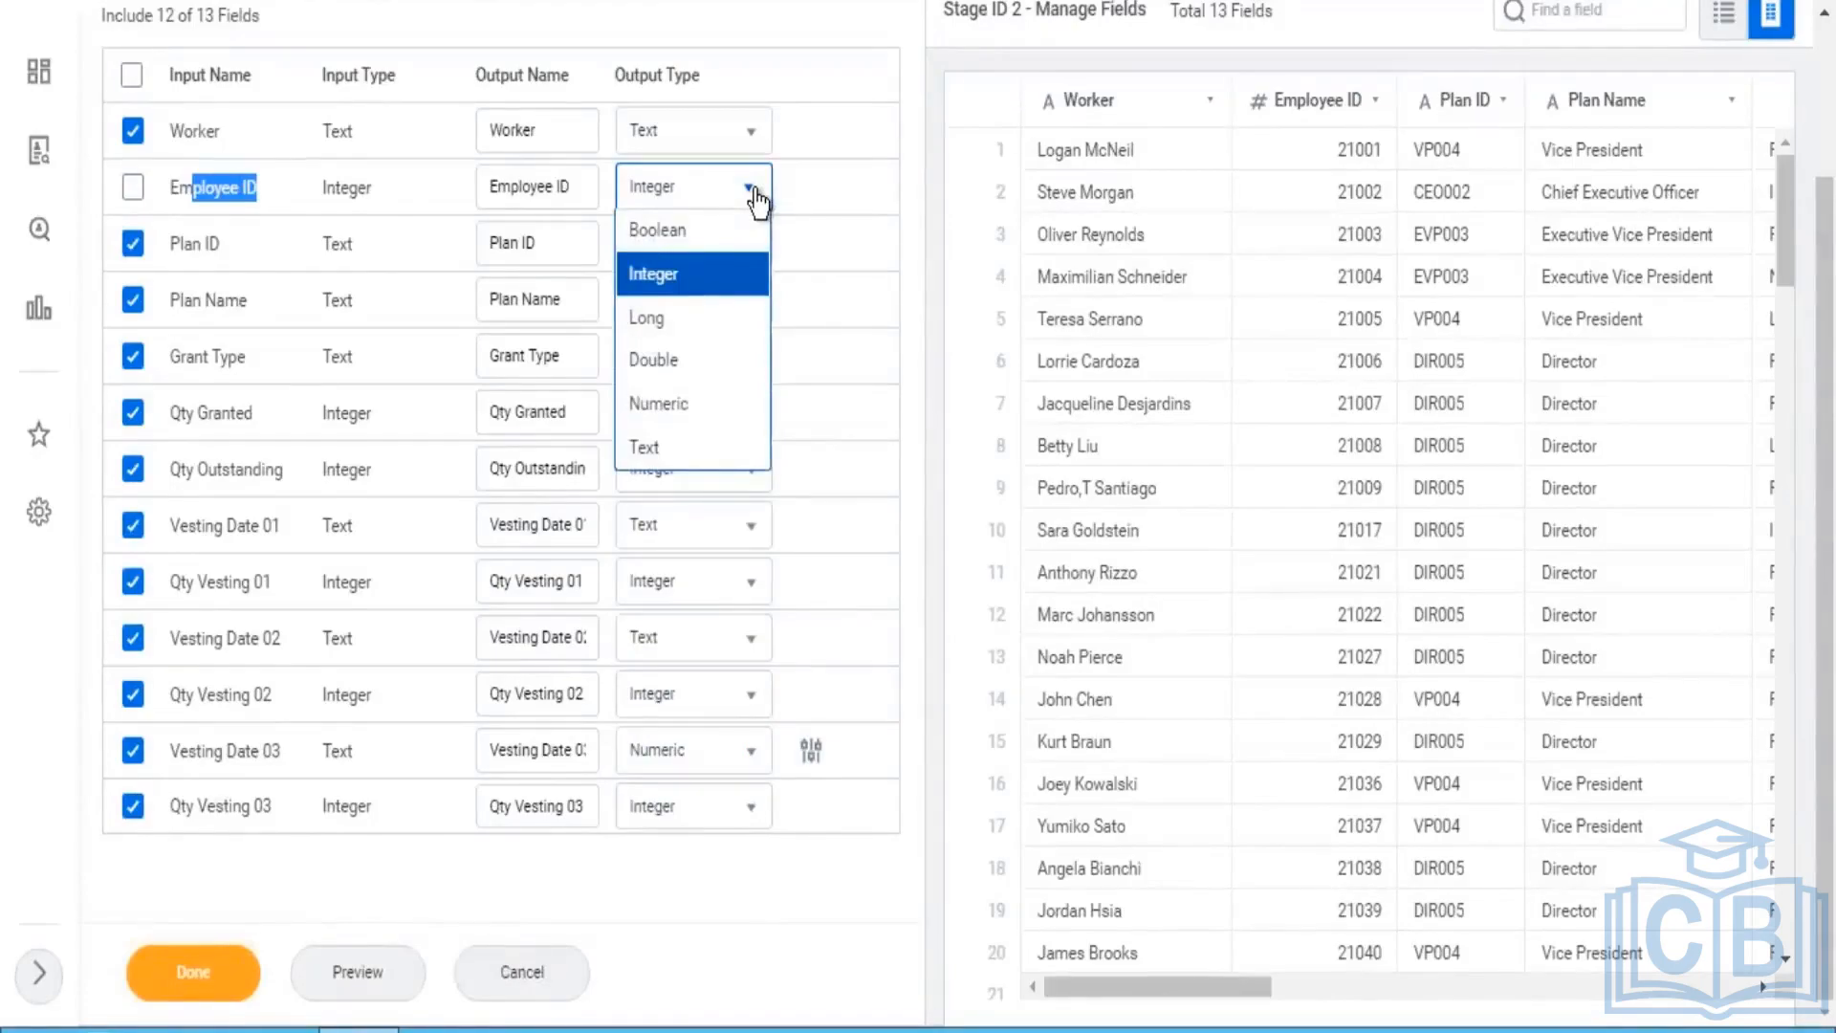
pyautogui.click(674, 450)
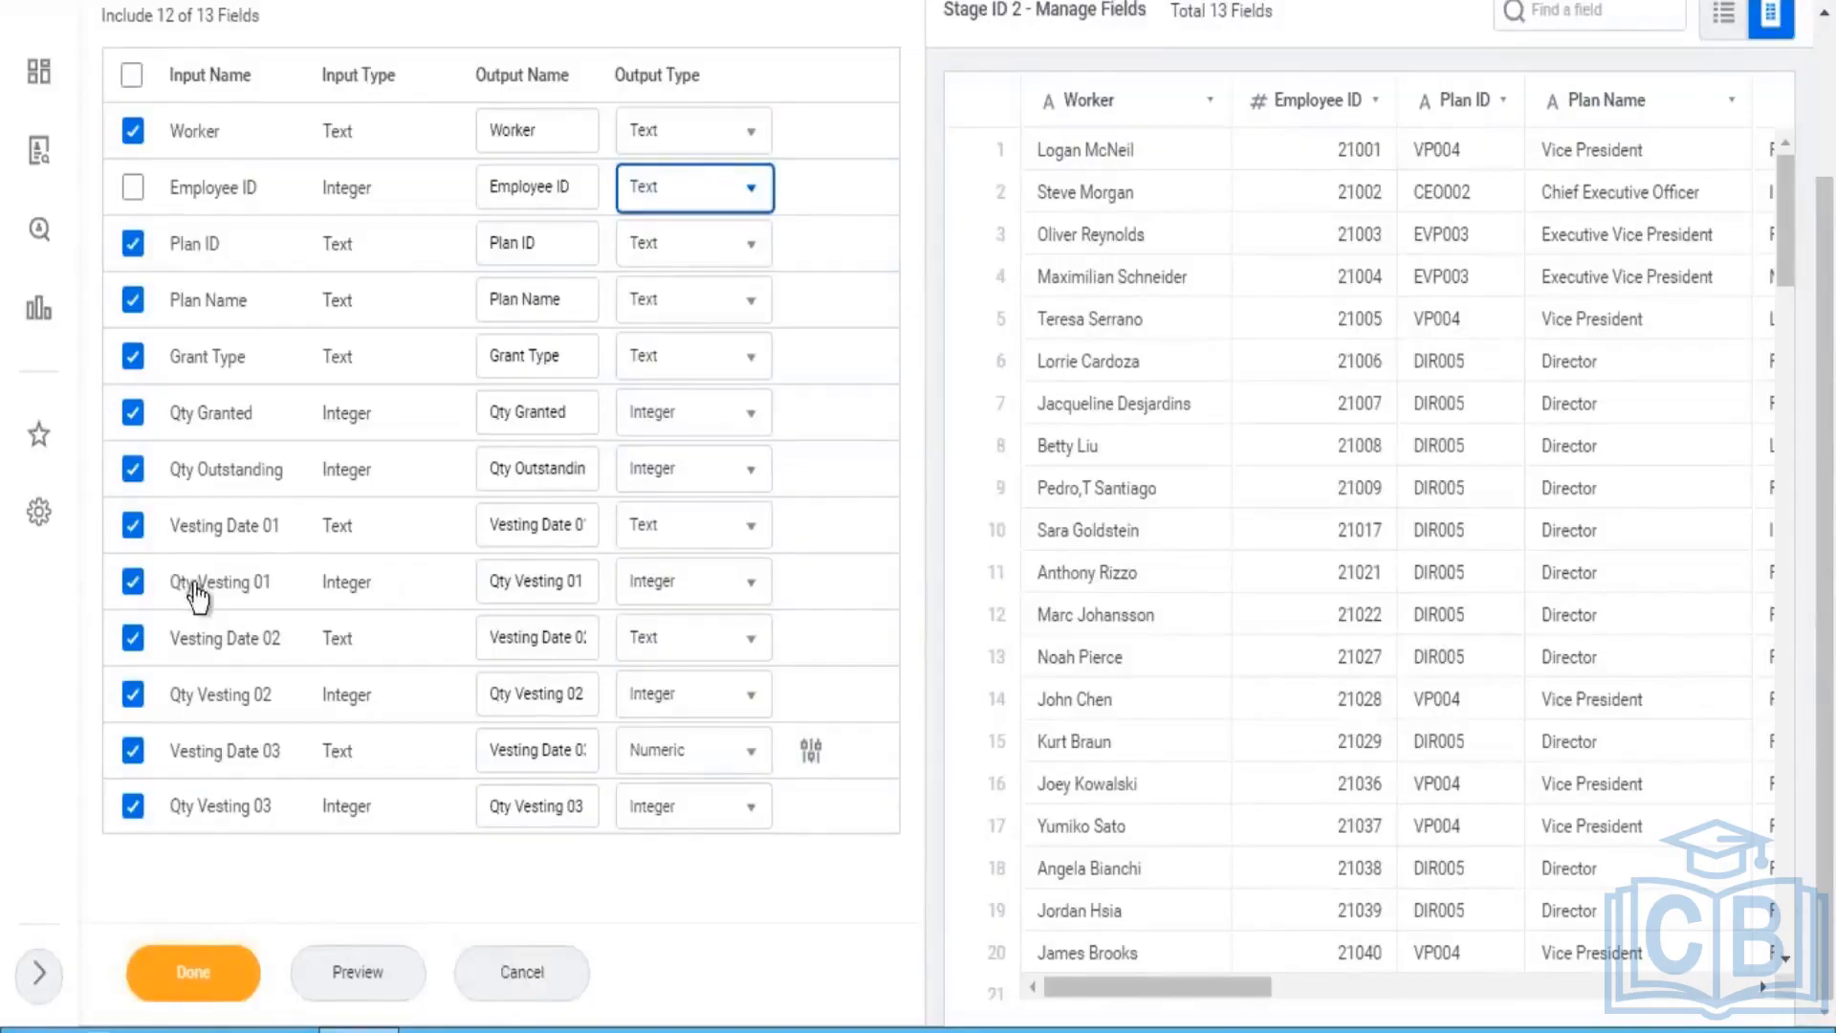
# Step: Set the output type of Qty Vesting 01 to Numeric and check its settings for digits before and after the decimal
pyautogui.moveTo(198, 595); pyautogui.dragTo(270, 595)
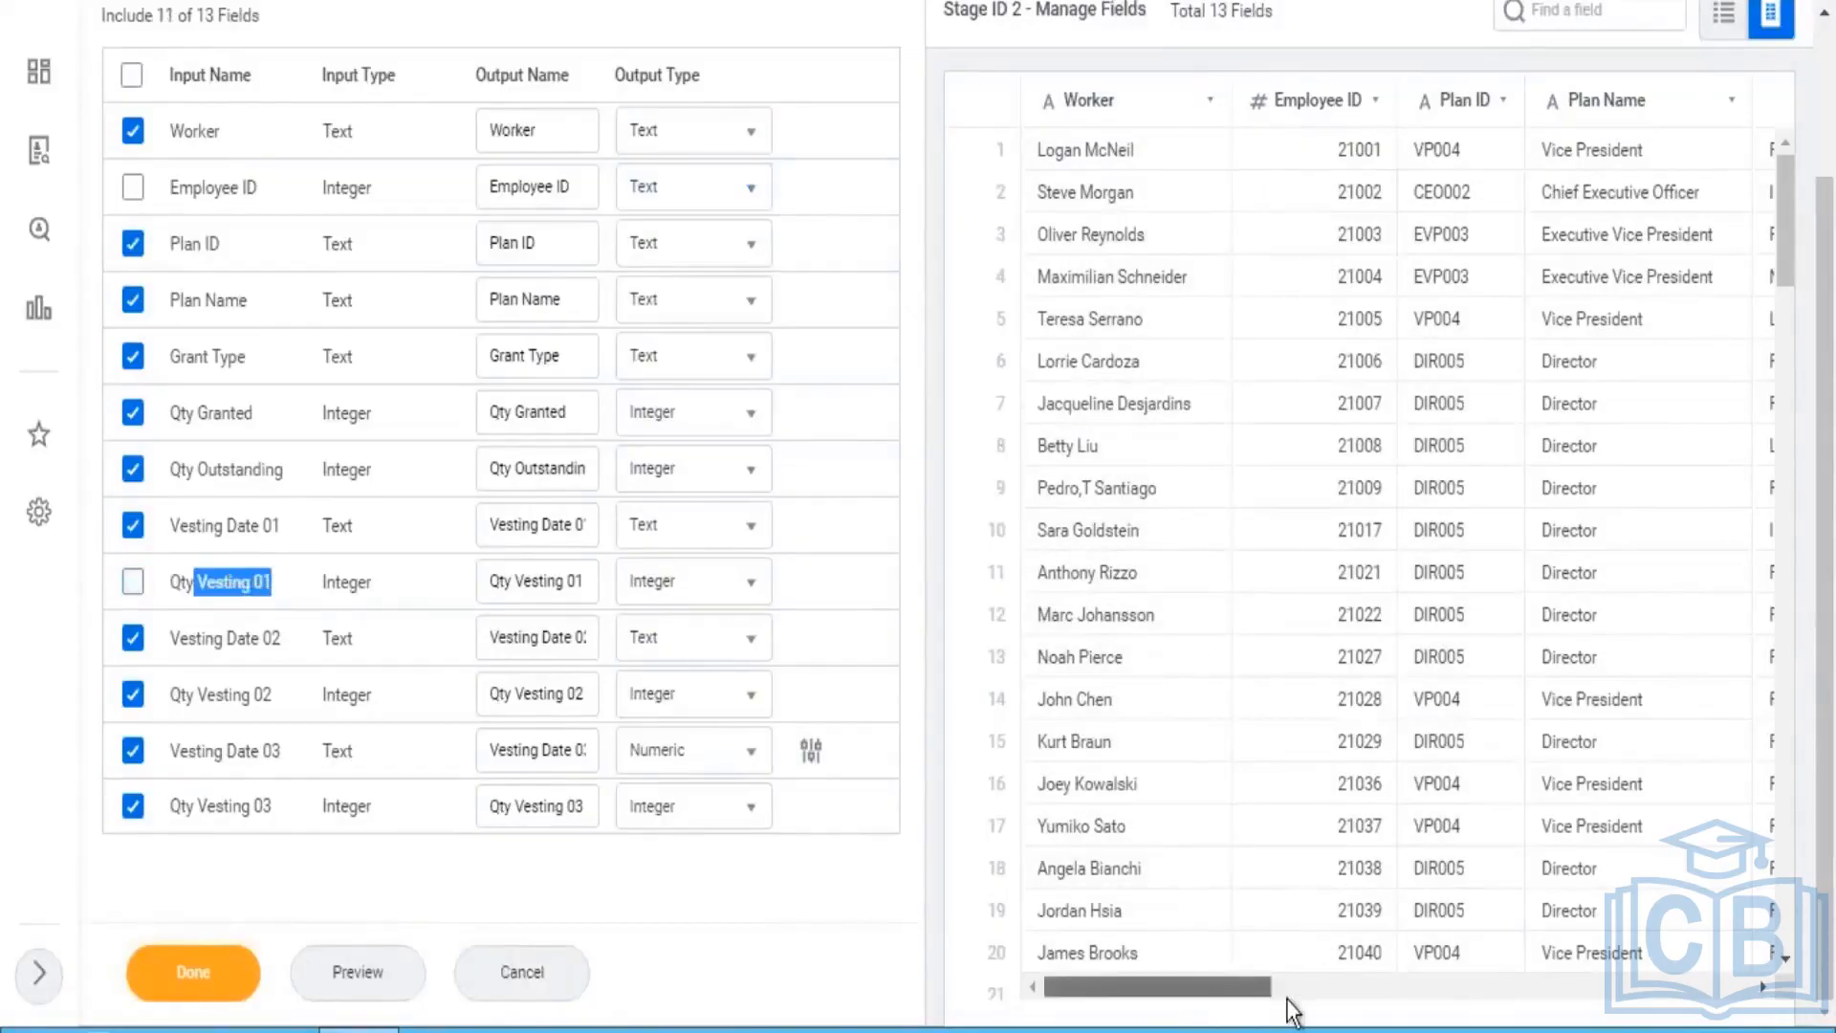
pyautogui.hscroll(6, 1288, 1000)
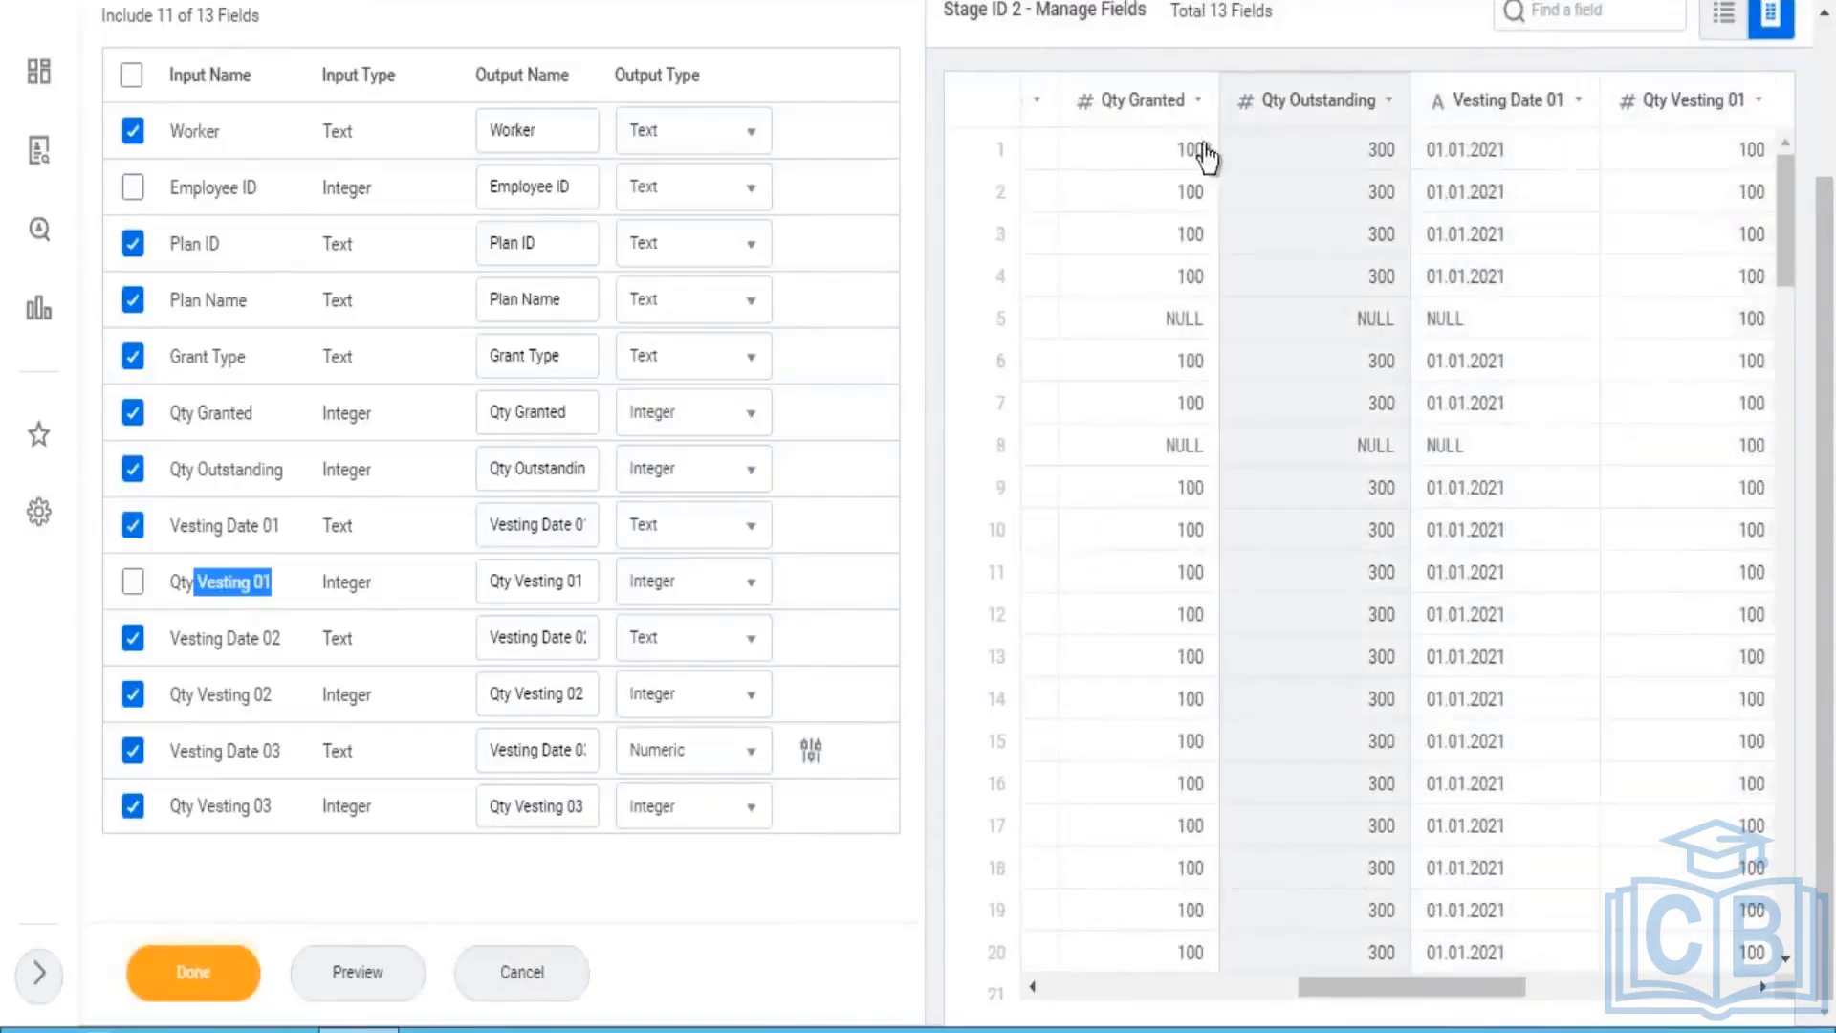
pyautogui.click(752, 595)
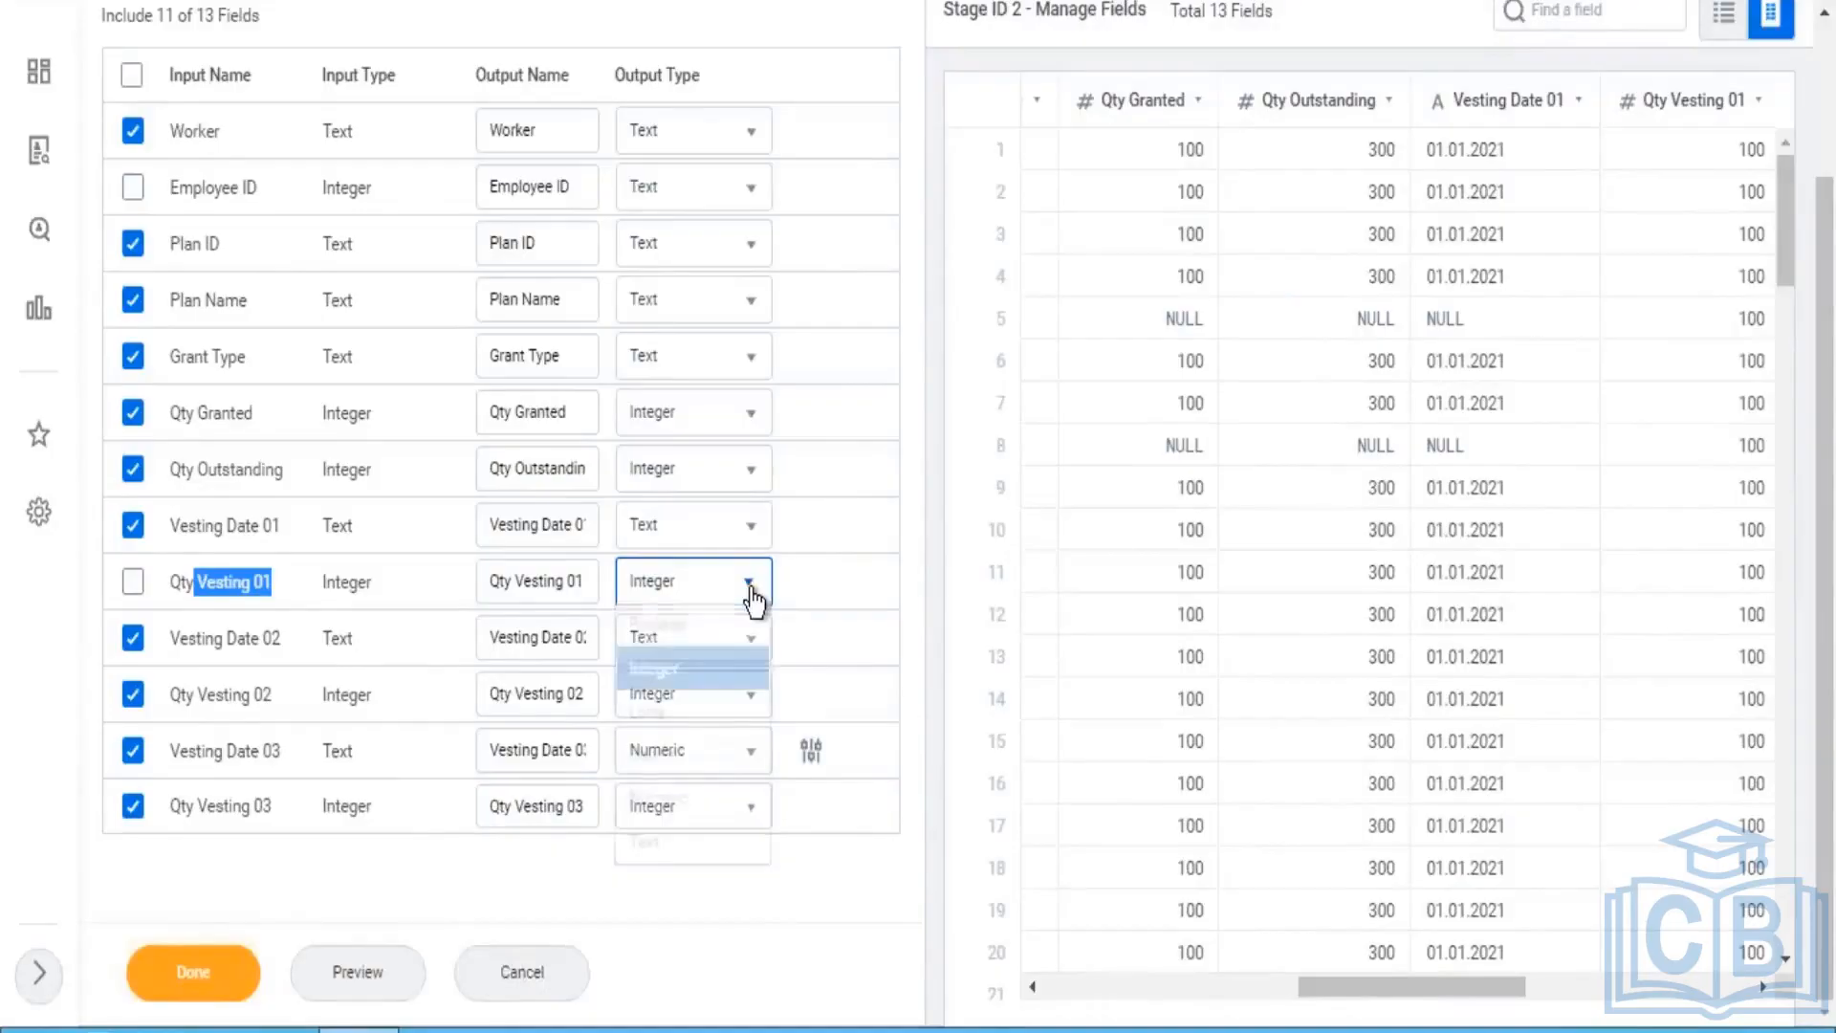
pyautogui.click(681, 805)
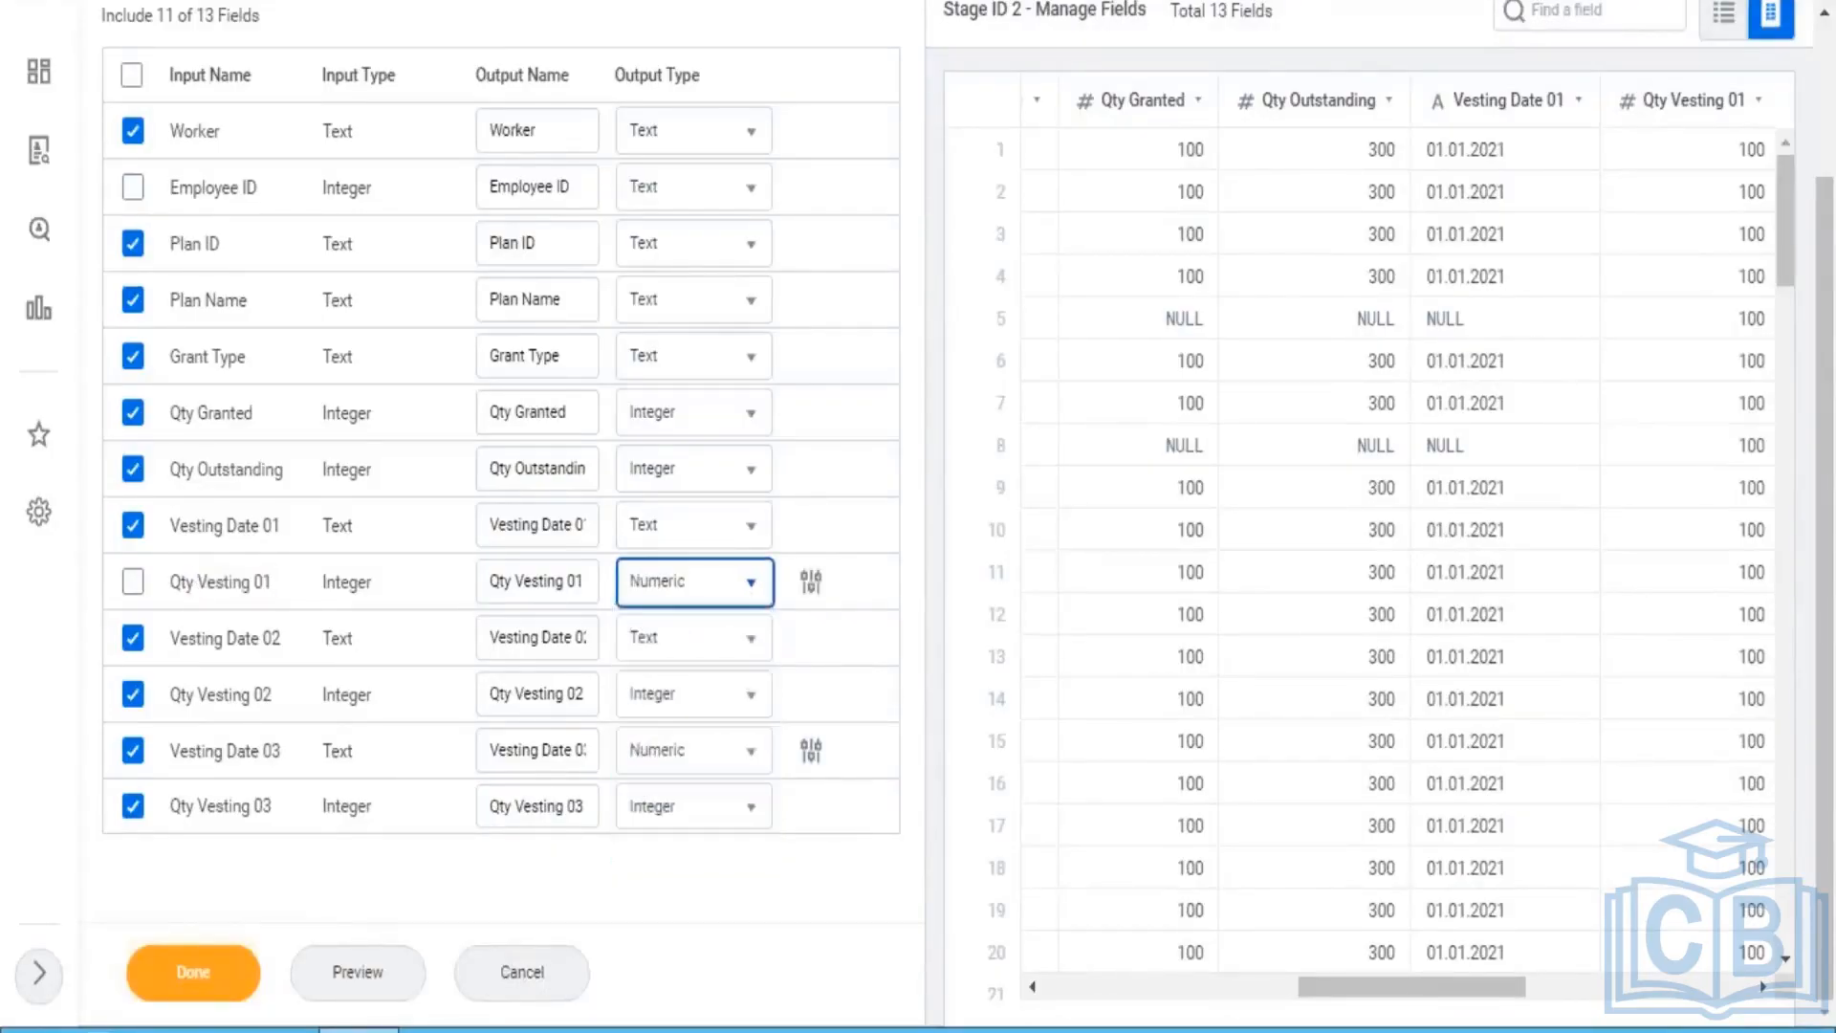
pyautogui.click(811, 582)
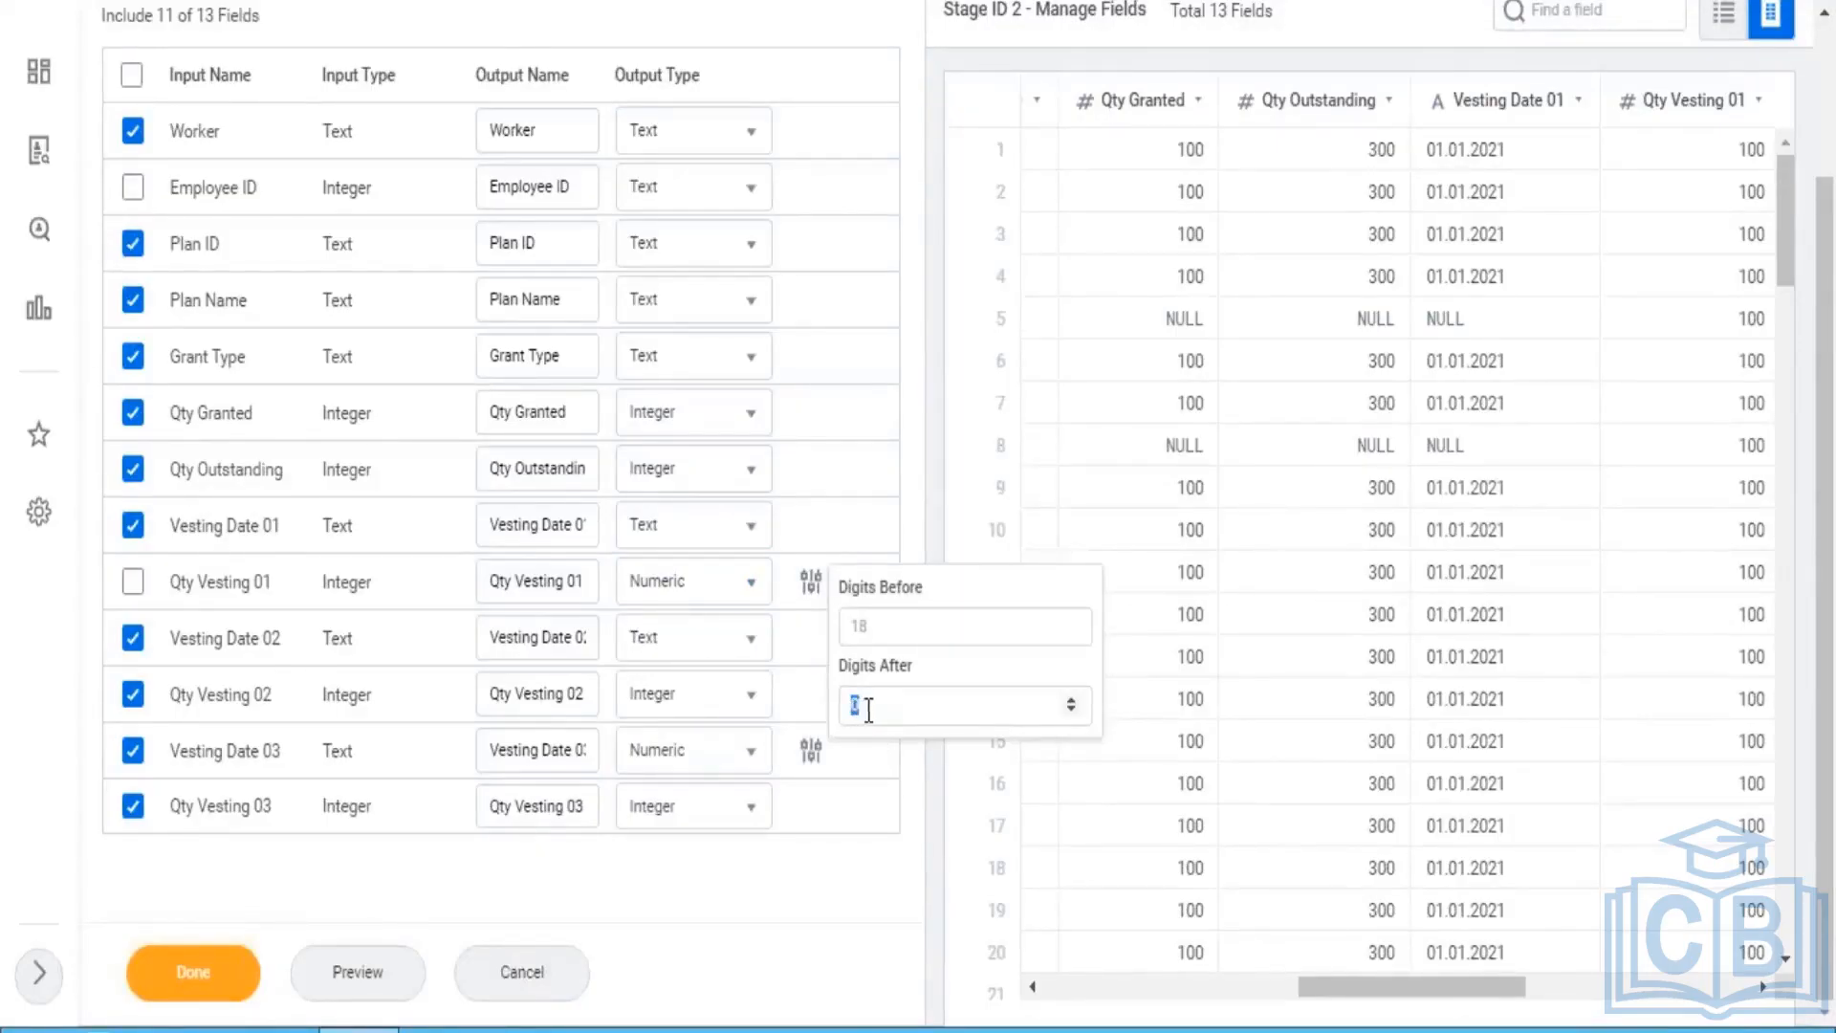
pyautogui.click(806, 878)
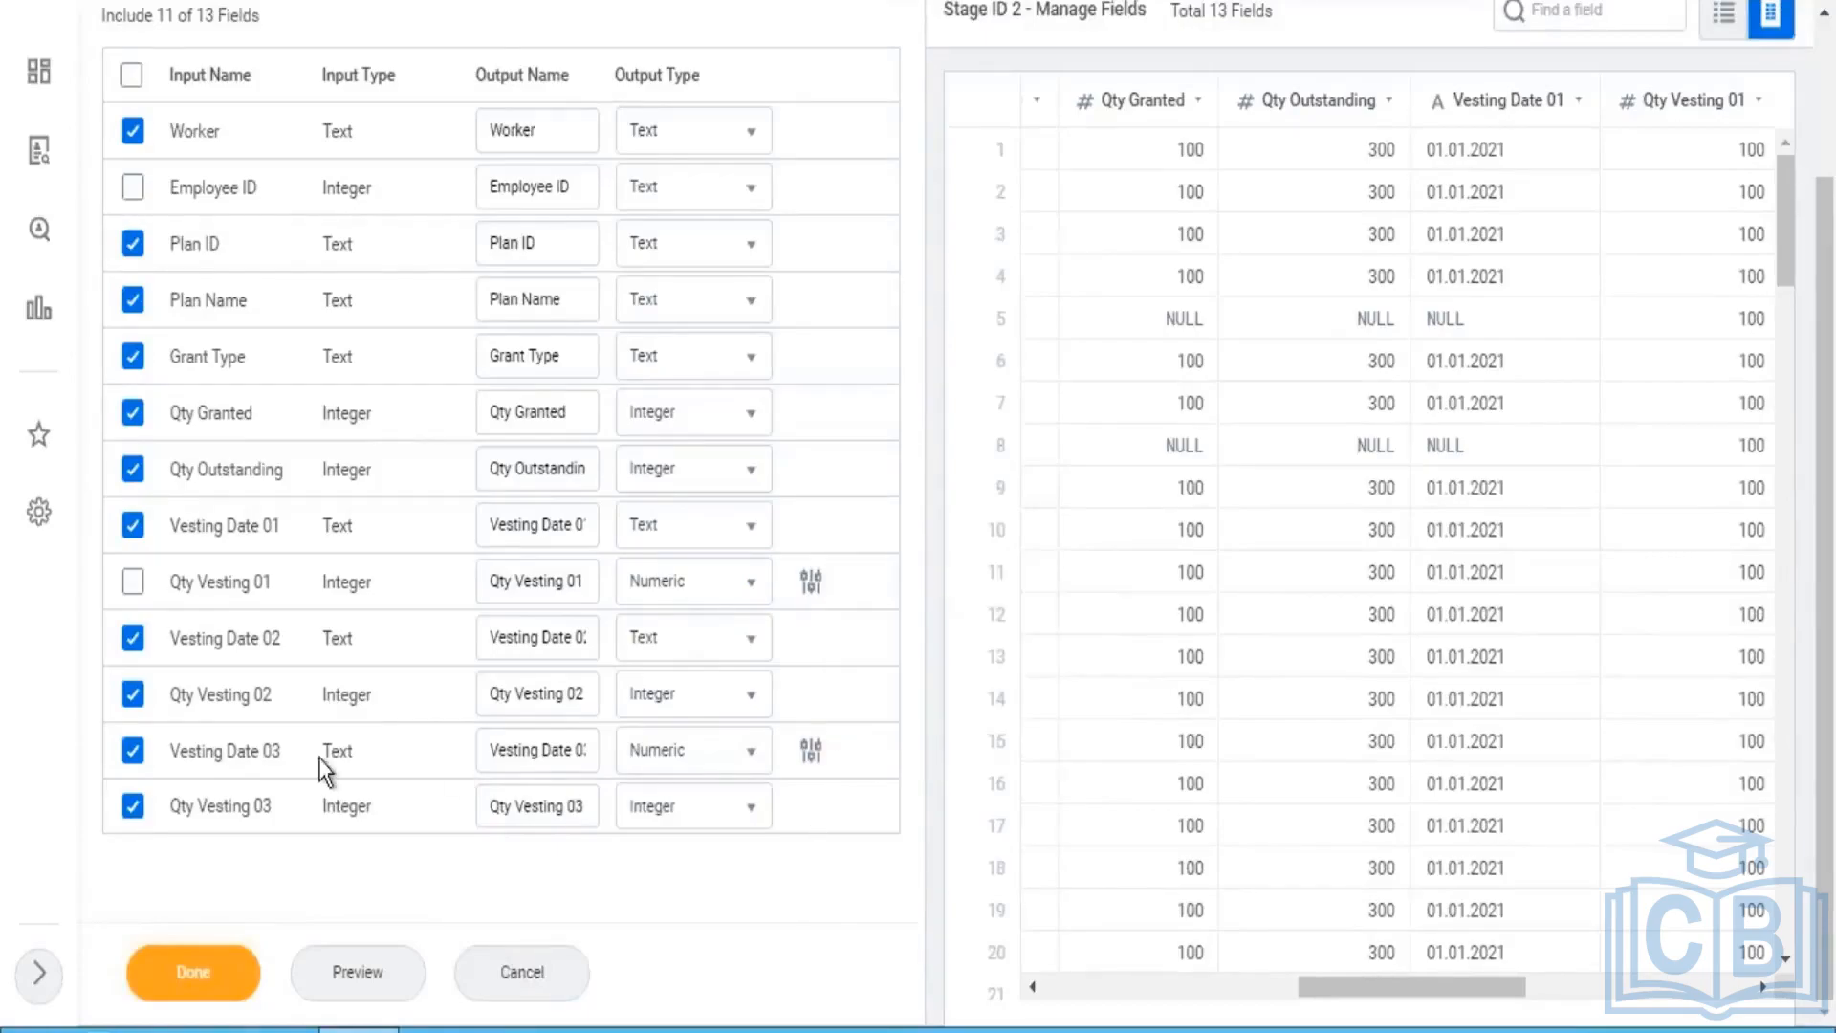
# Step: Return the output type of Vesting Date 03 to Text and set Qty Vesting 02 to Numeric, keeping its digit settings
pyautogui.click(754, 761)
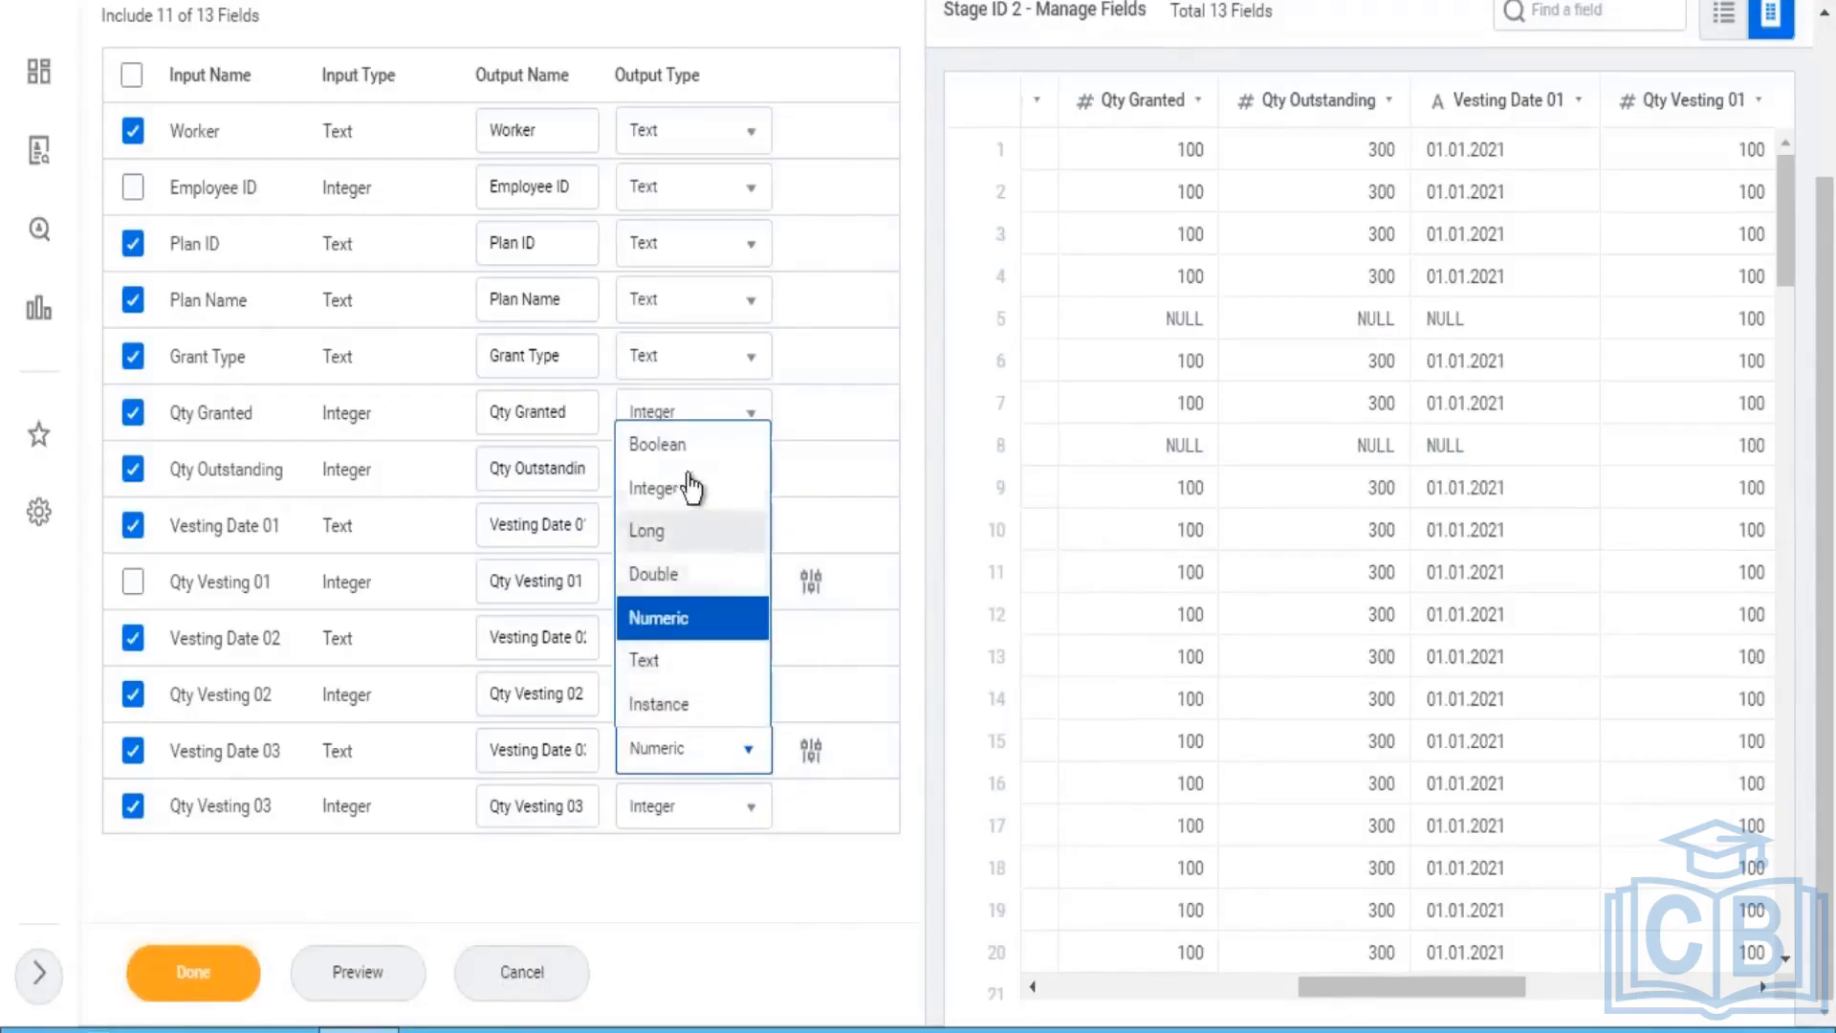
pyautogui.click(687, 679)
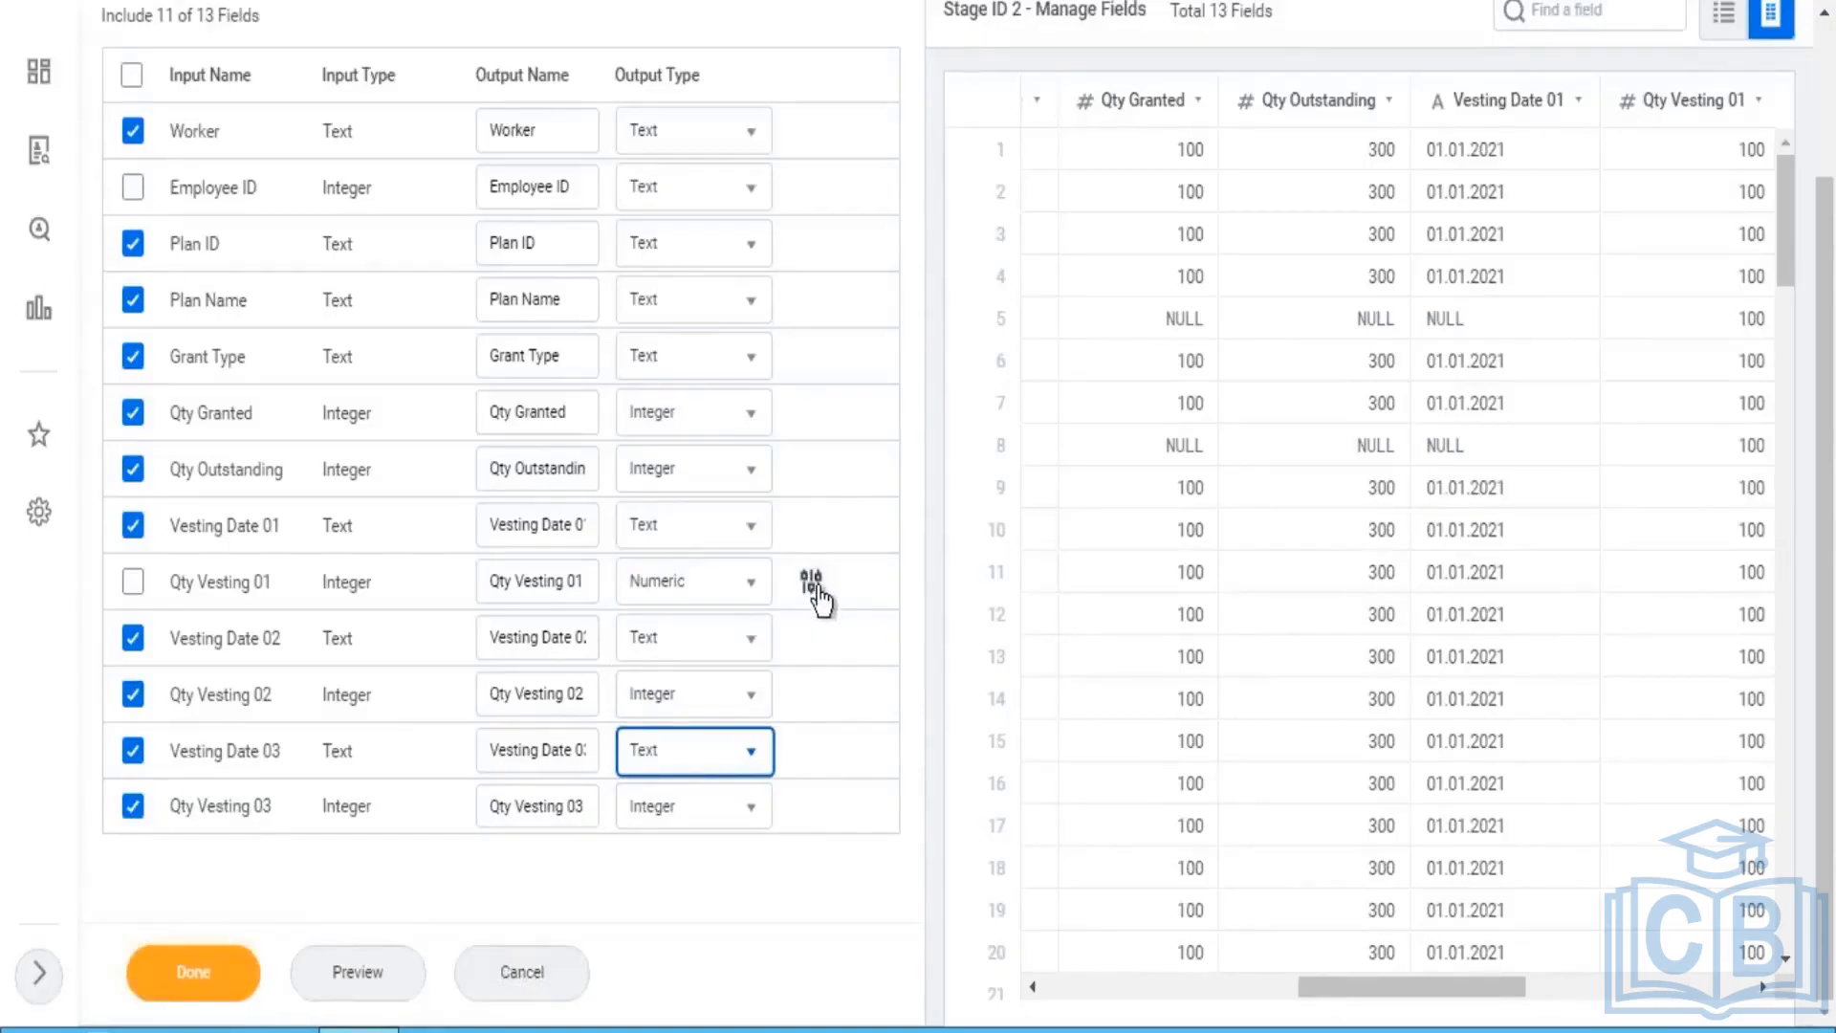
pyautogui.click(752, 698)
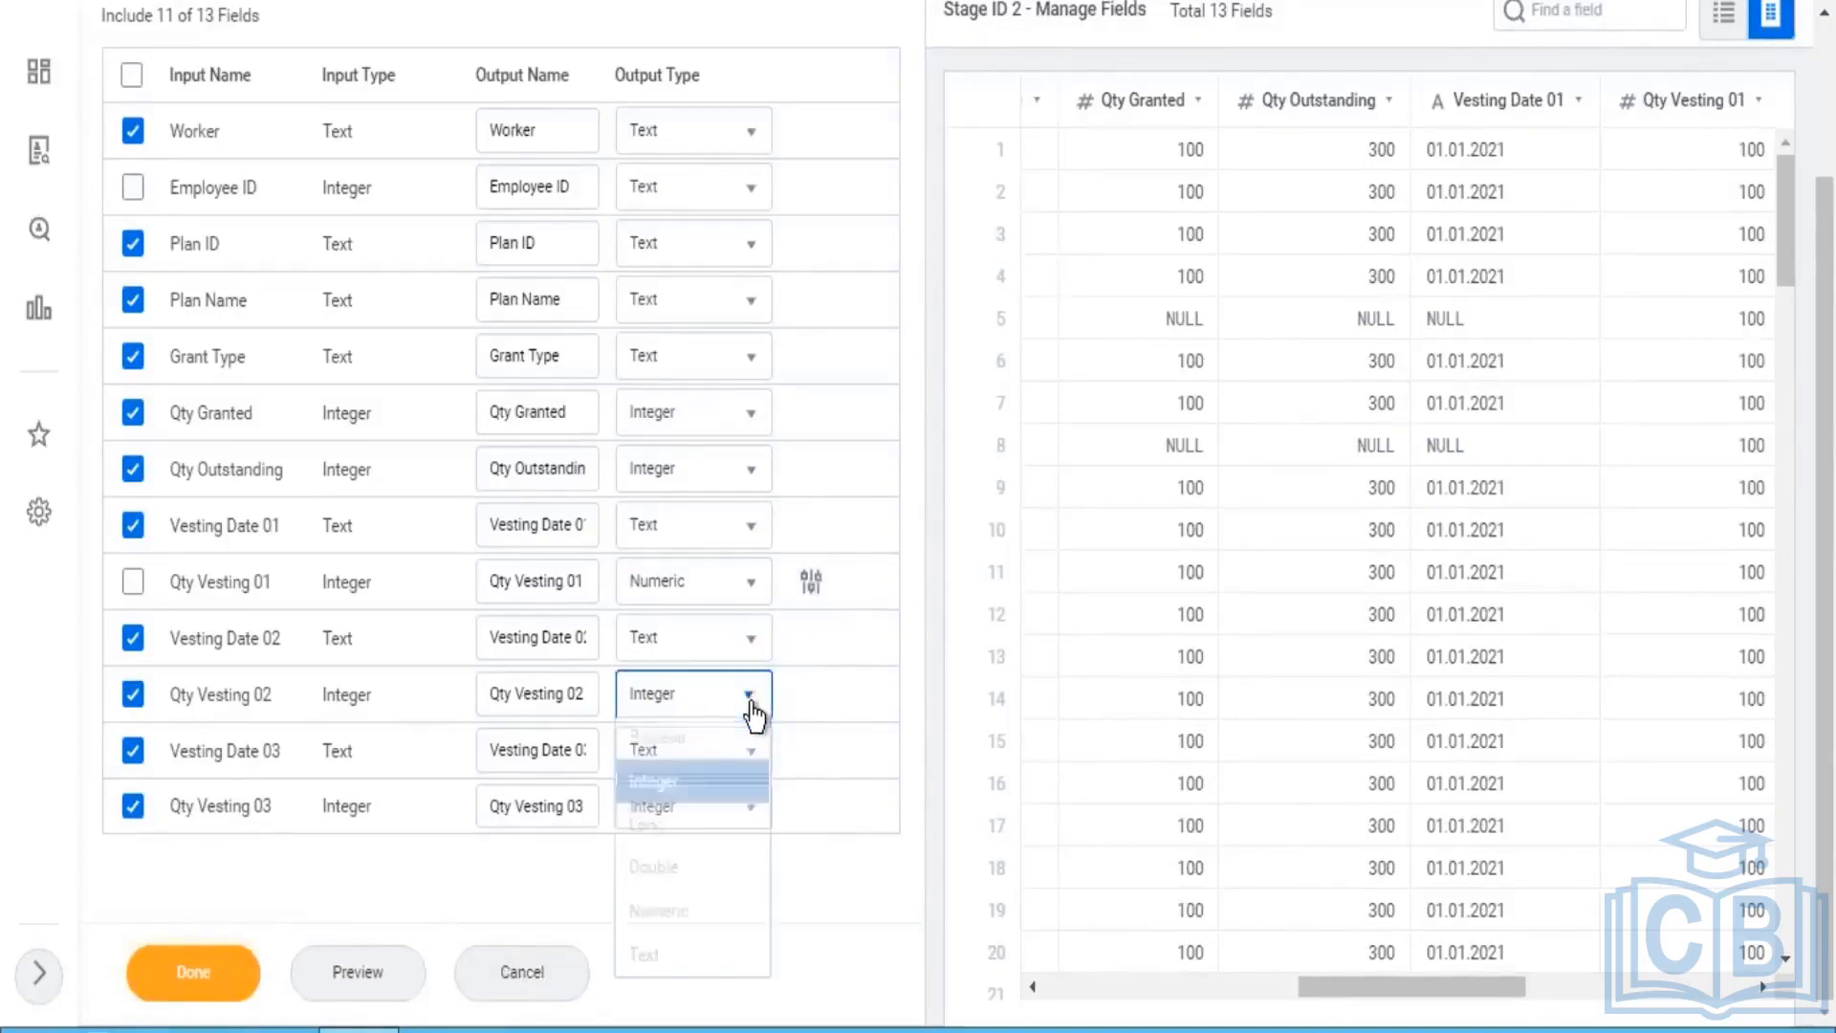
pyautogui.click(660, 912)
pyautogui.click(811, 694)
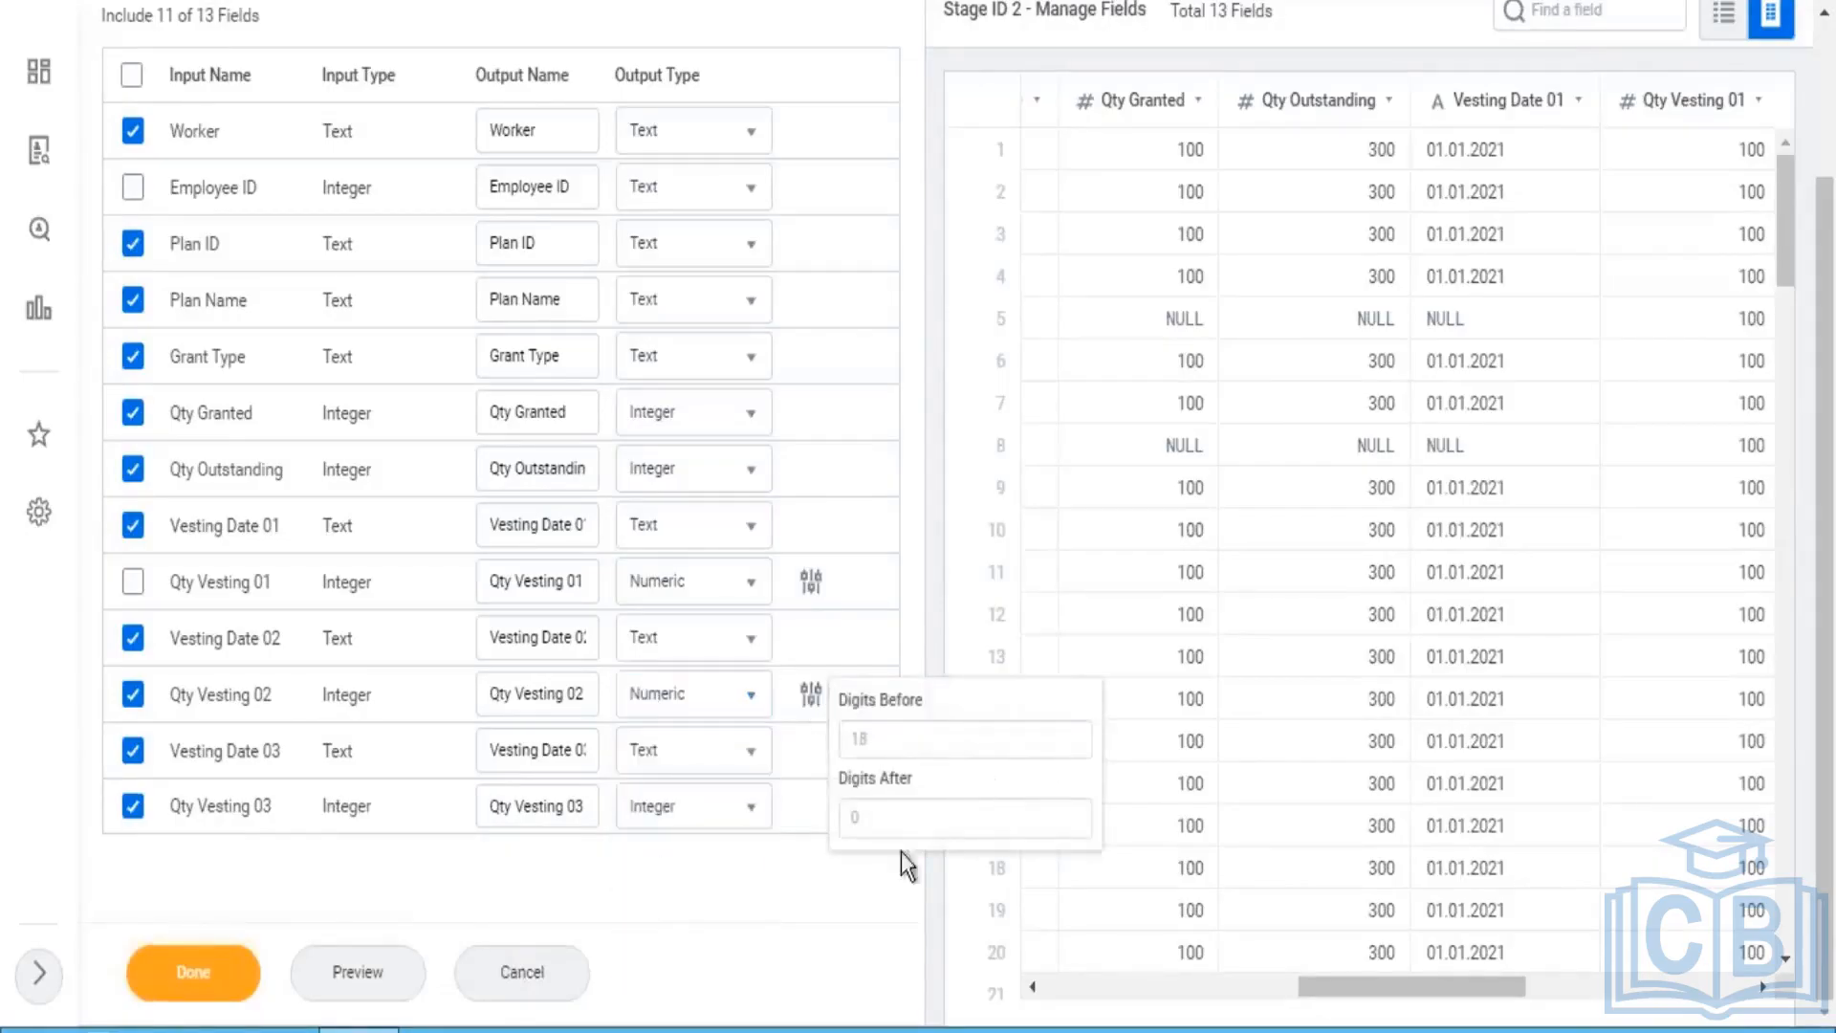
pyautogui.click(878, 819)
pyautogui.click(691, 898)
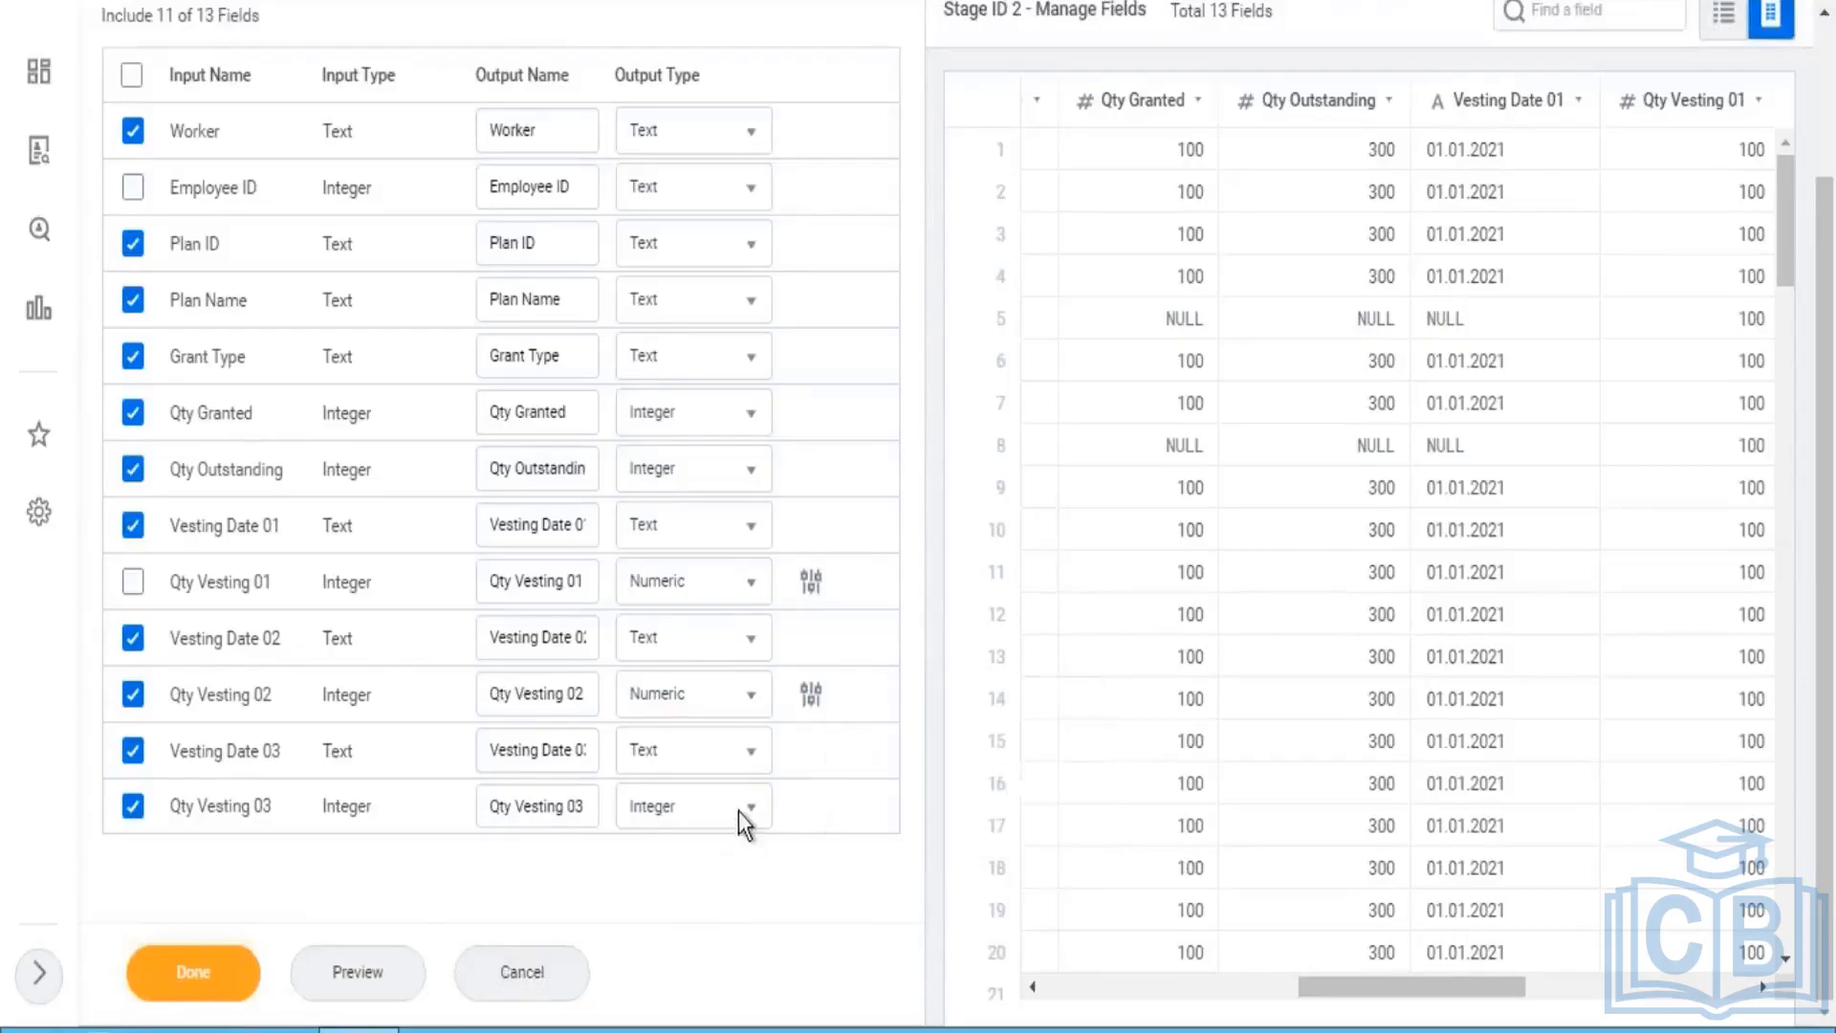
# Step: Set the output types of Qty Vesting 03, Qty Granted and Qty Outstanding to Numeric
pyautogui.click(751, 806)
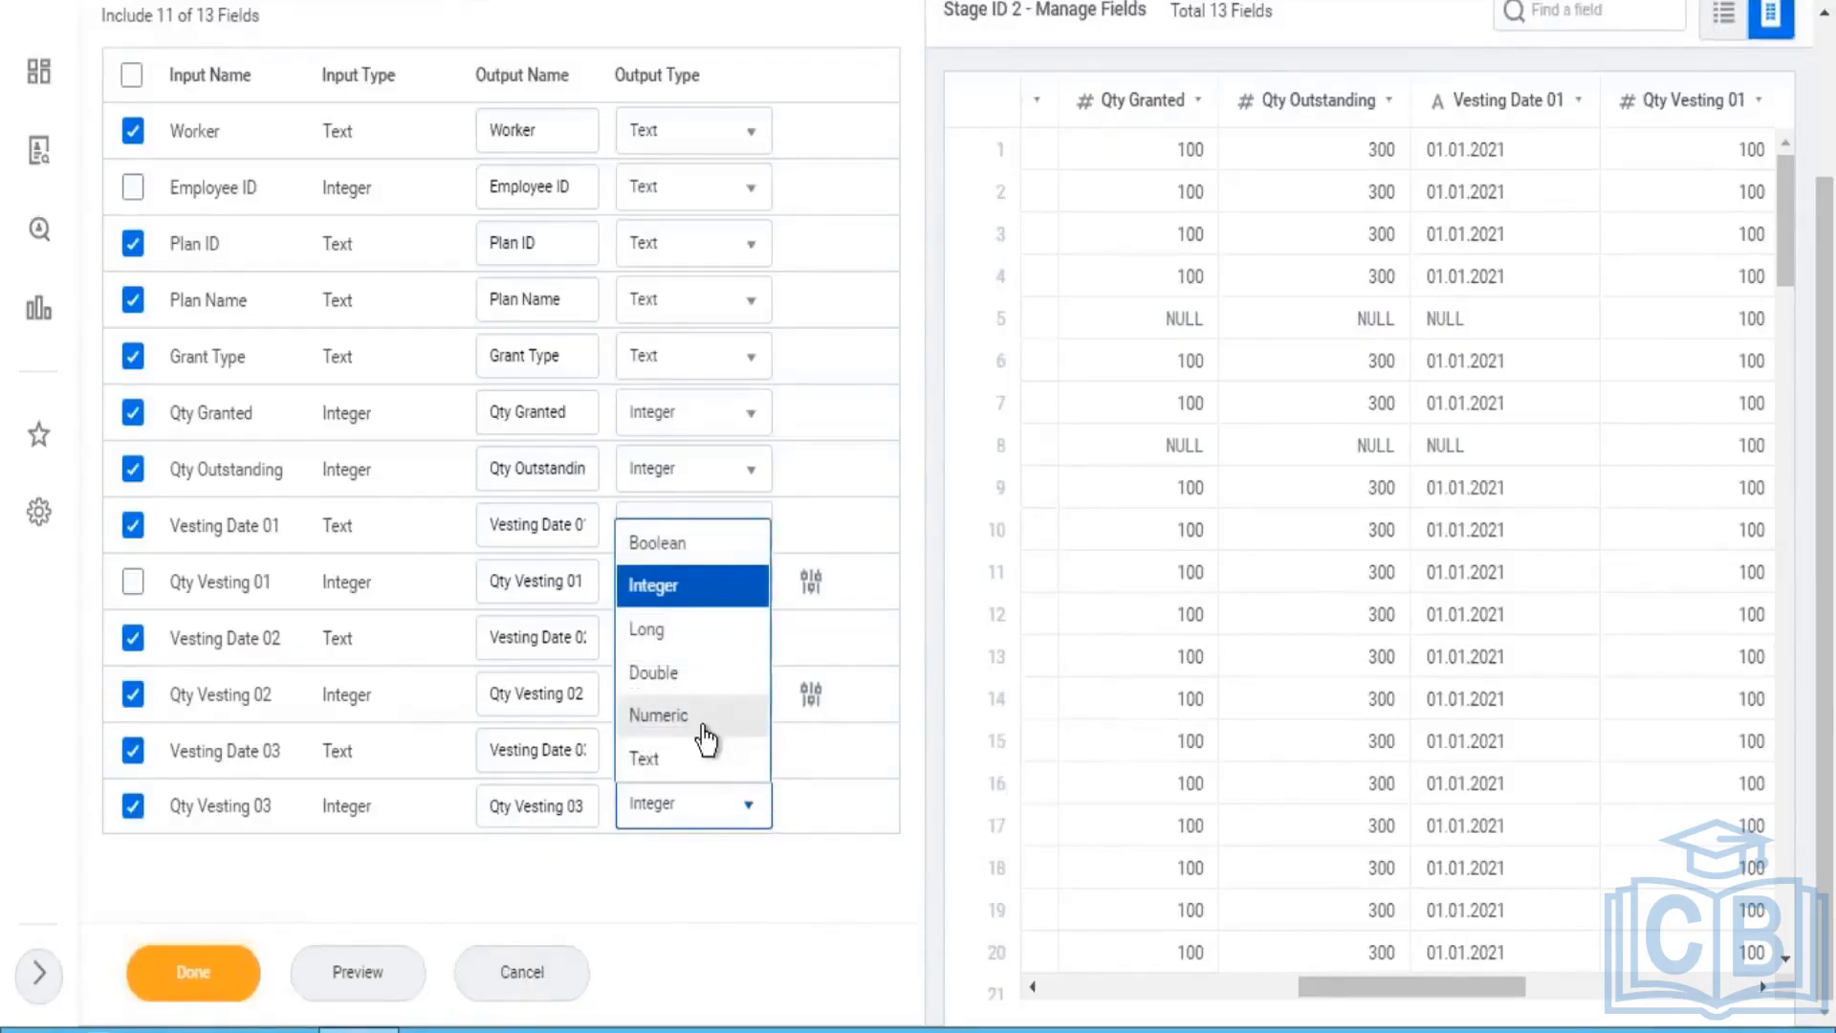
pyautogui.click(705, 727)
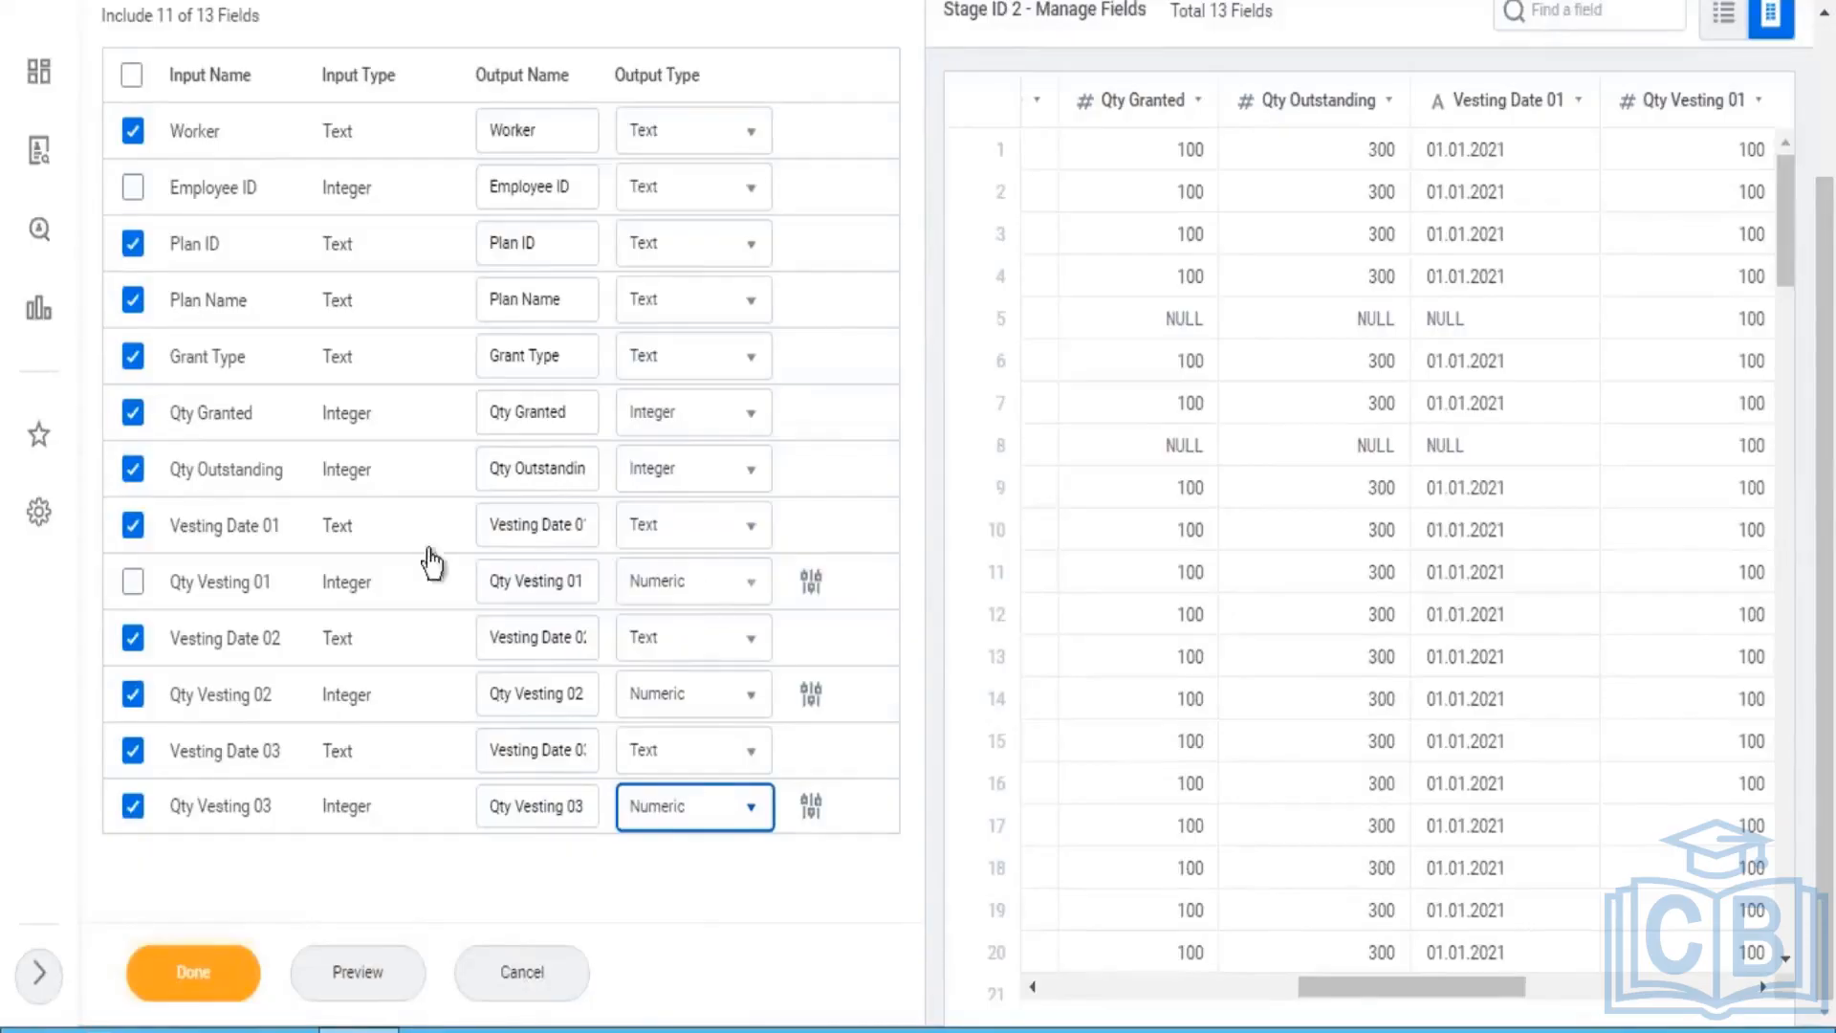
pyautogui.moveTo(198, 411); pyautogui.dragTo(264, 410)
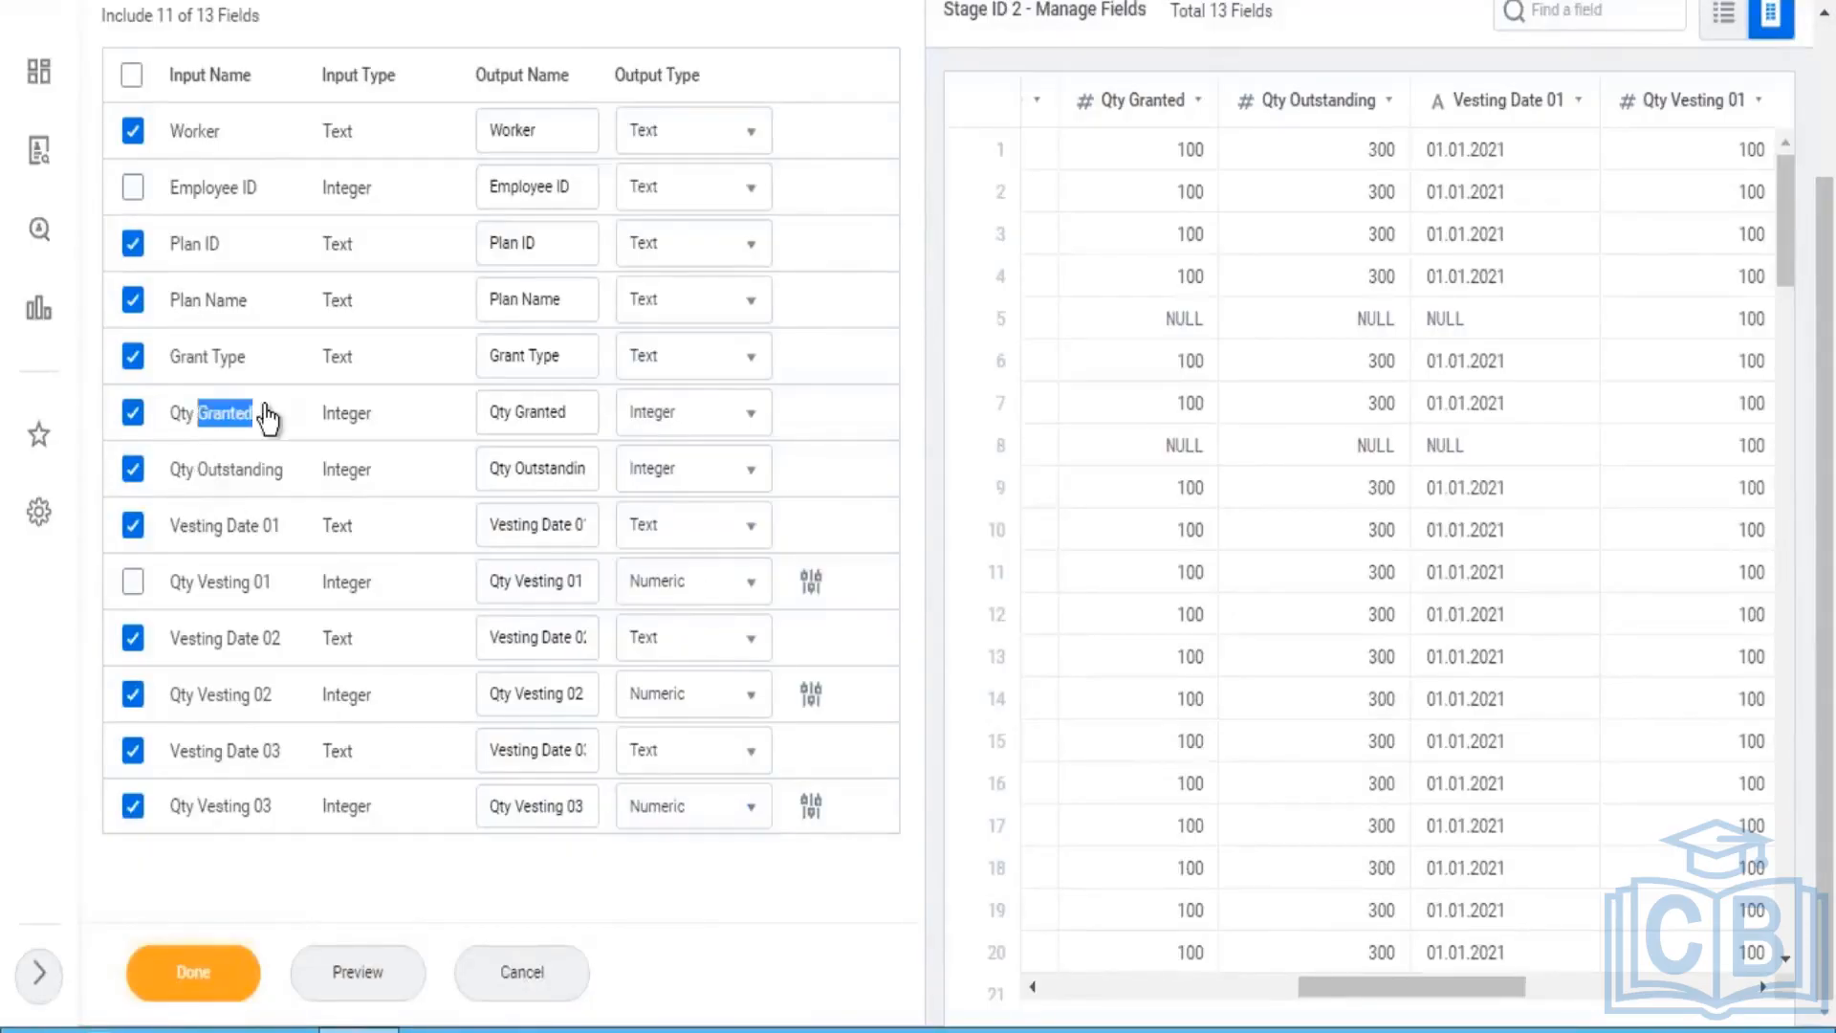
pyautogui.click(707, 412)
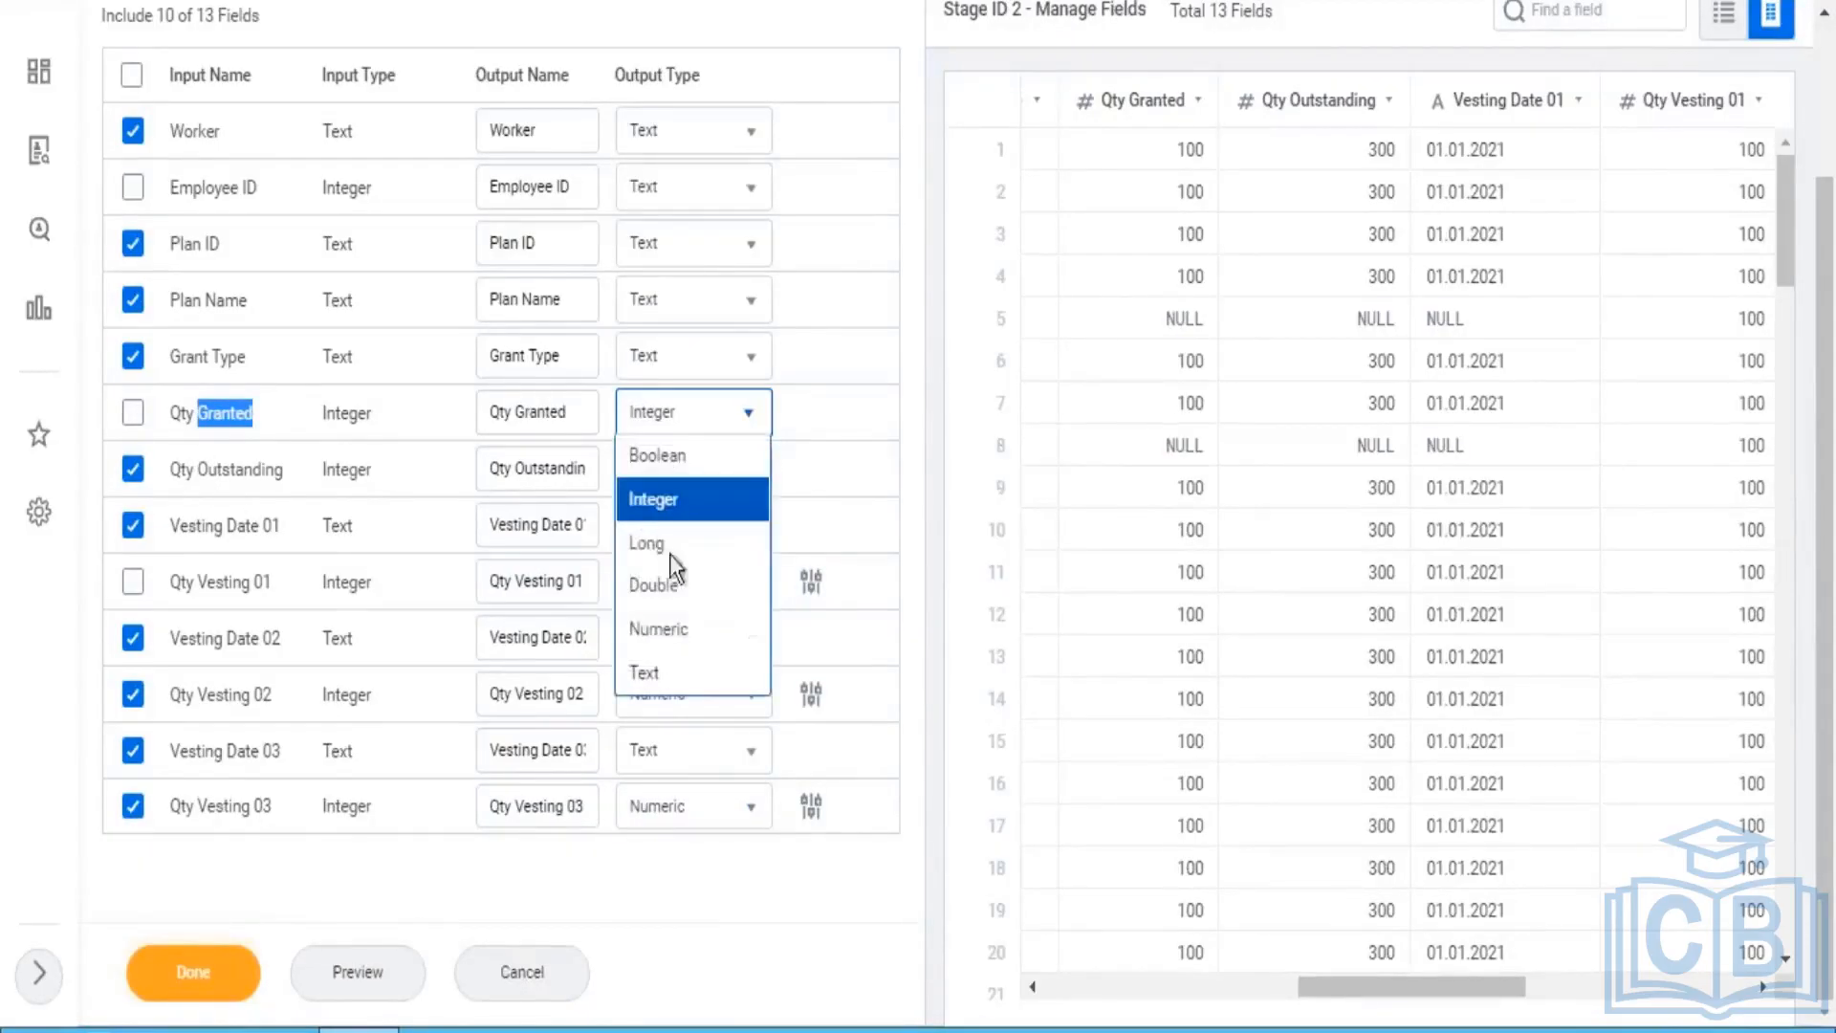
pyautogui.click(669, 636)
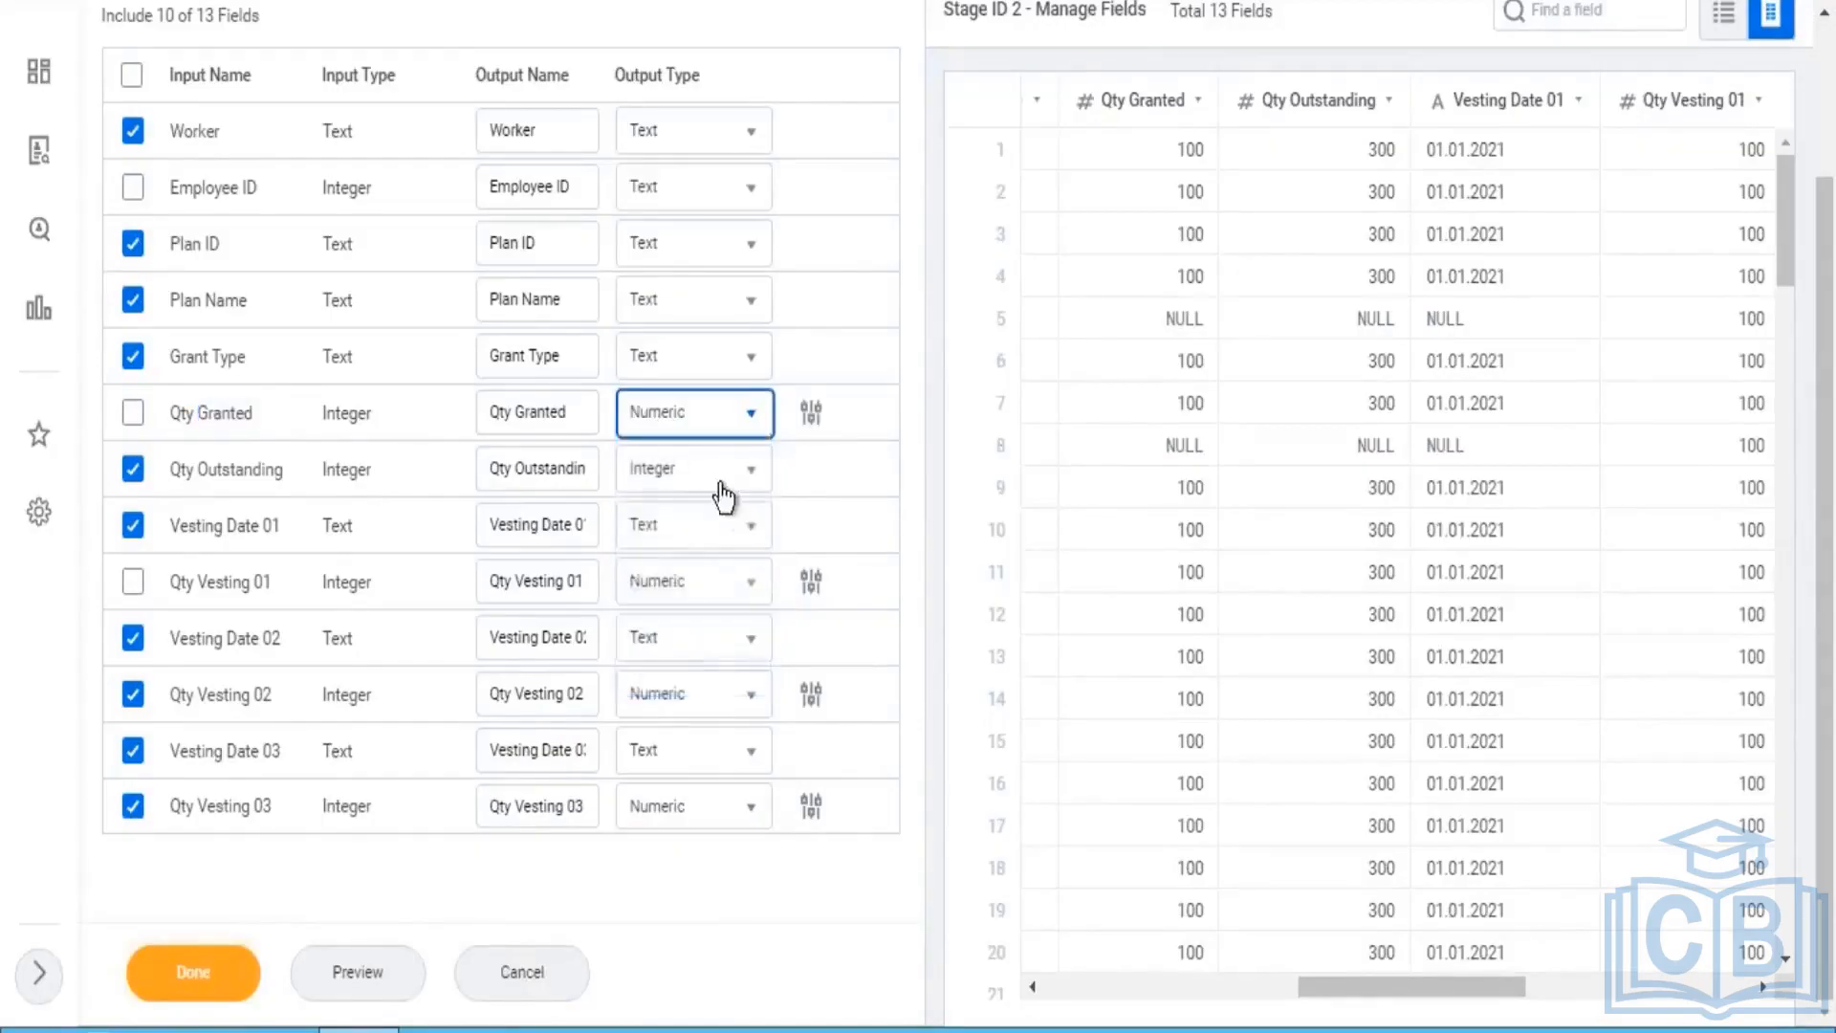
pyautogui.click(751, 474)
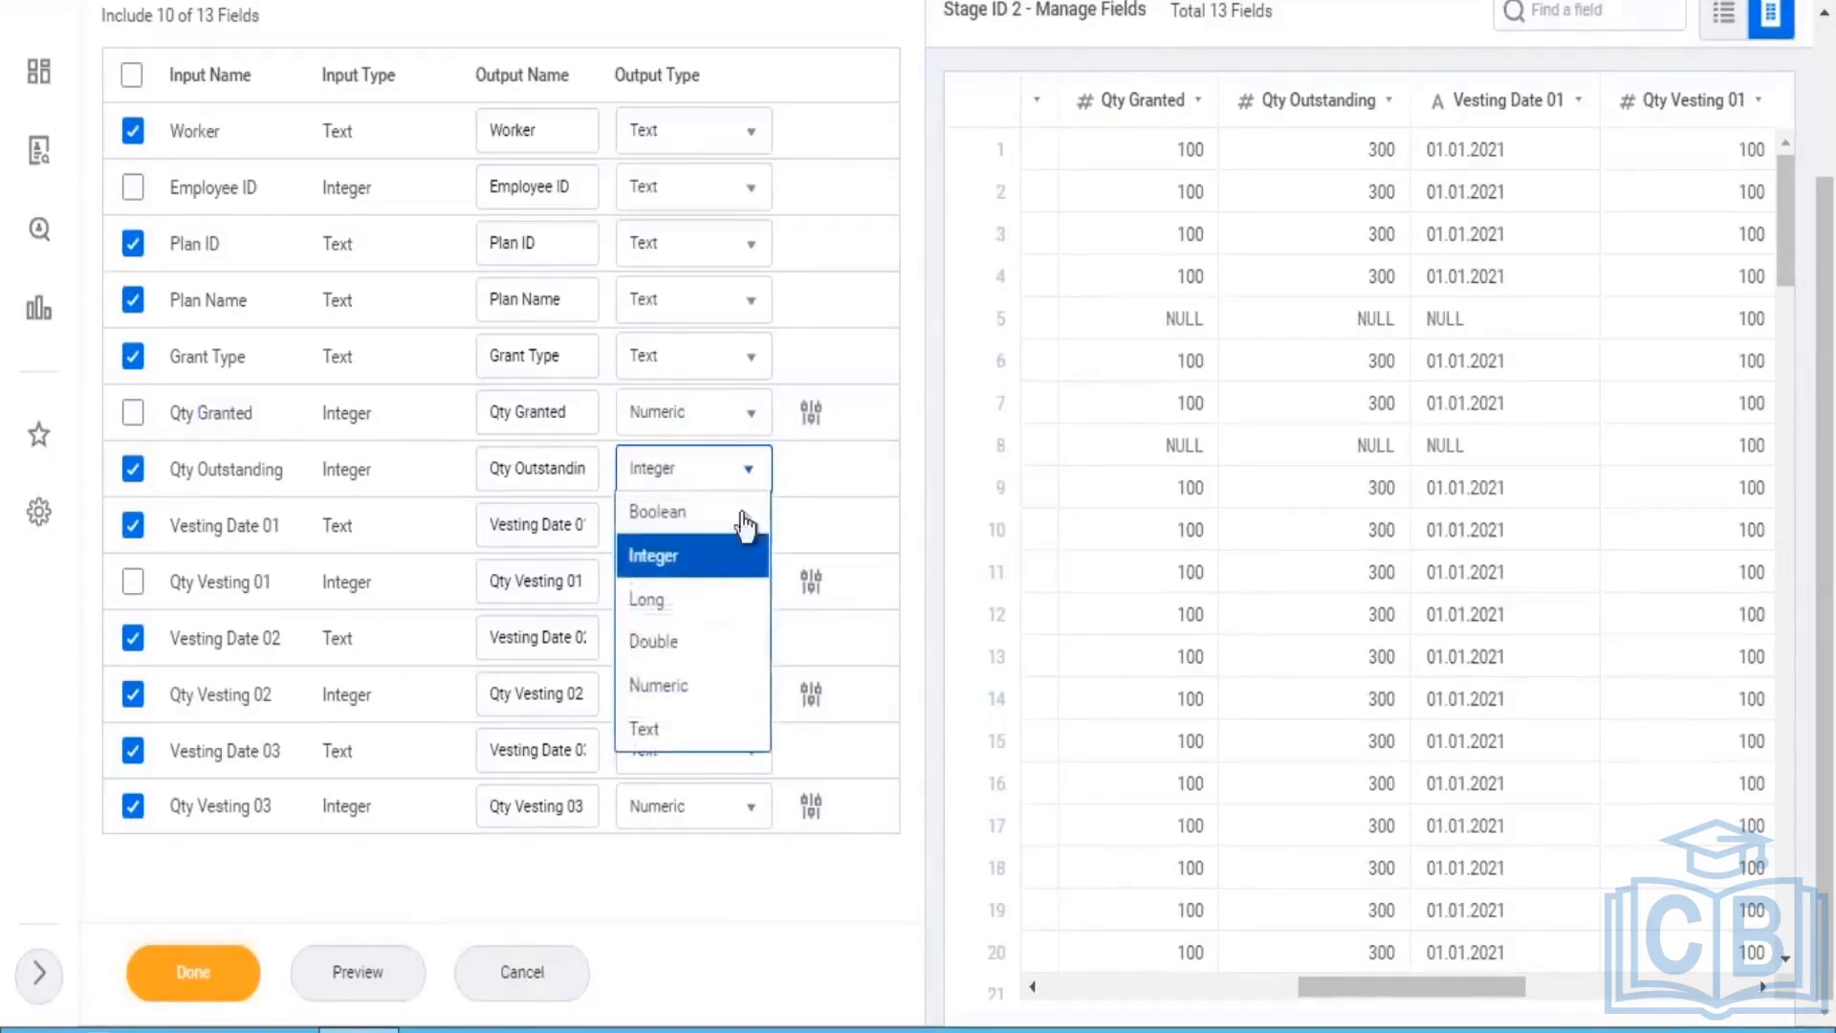
pyautogui.click(683, 691)
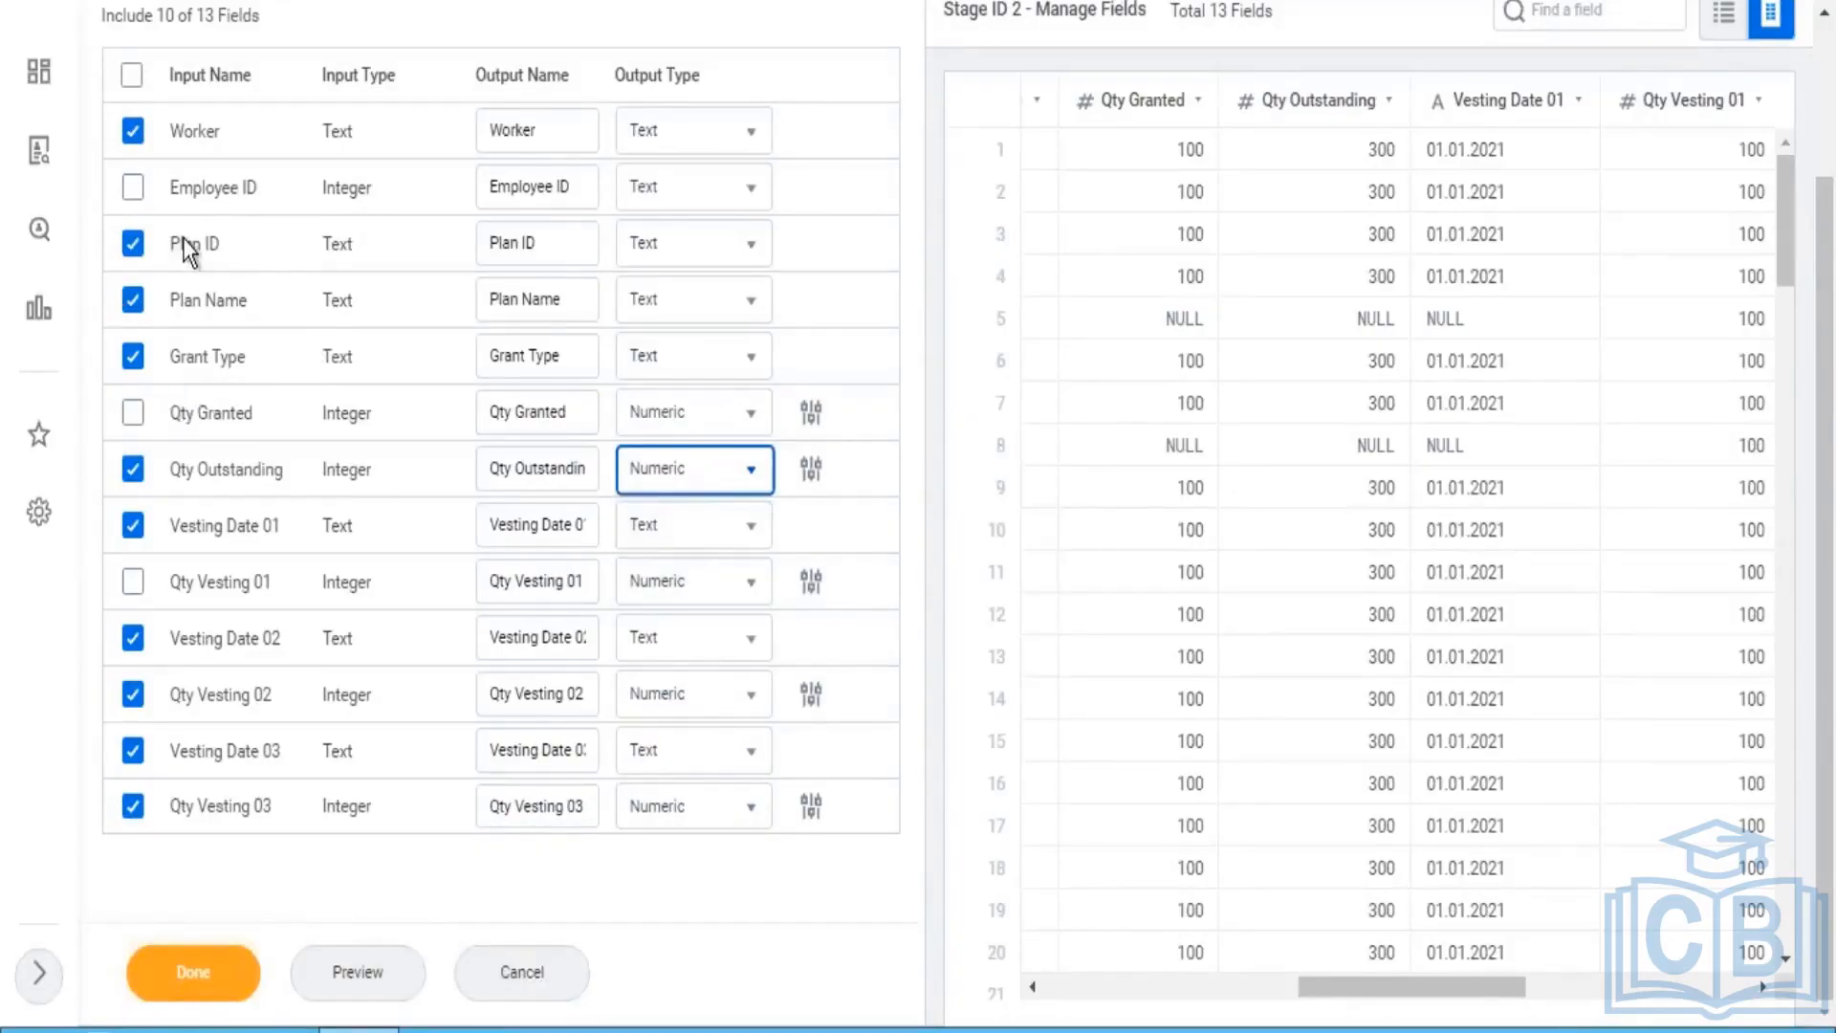
# Step: Exclude the Worker field from the output and preview the Manage Fields stage
pyautogui.click(133, 134)
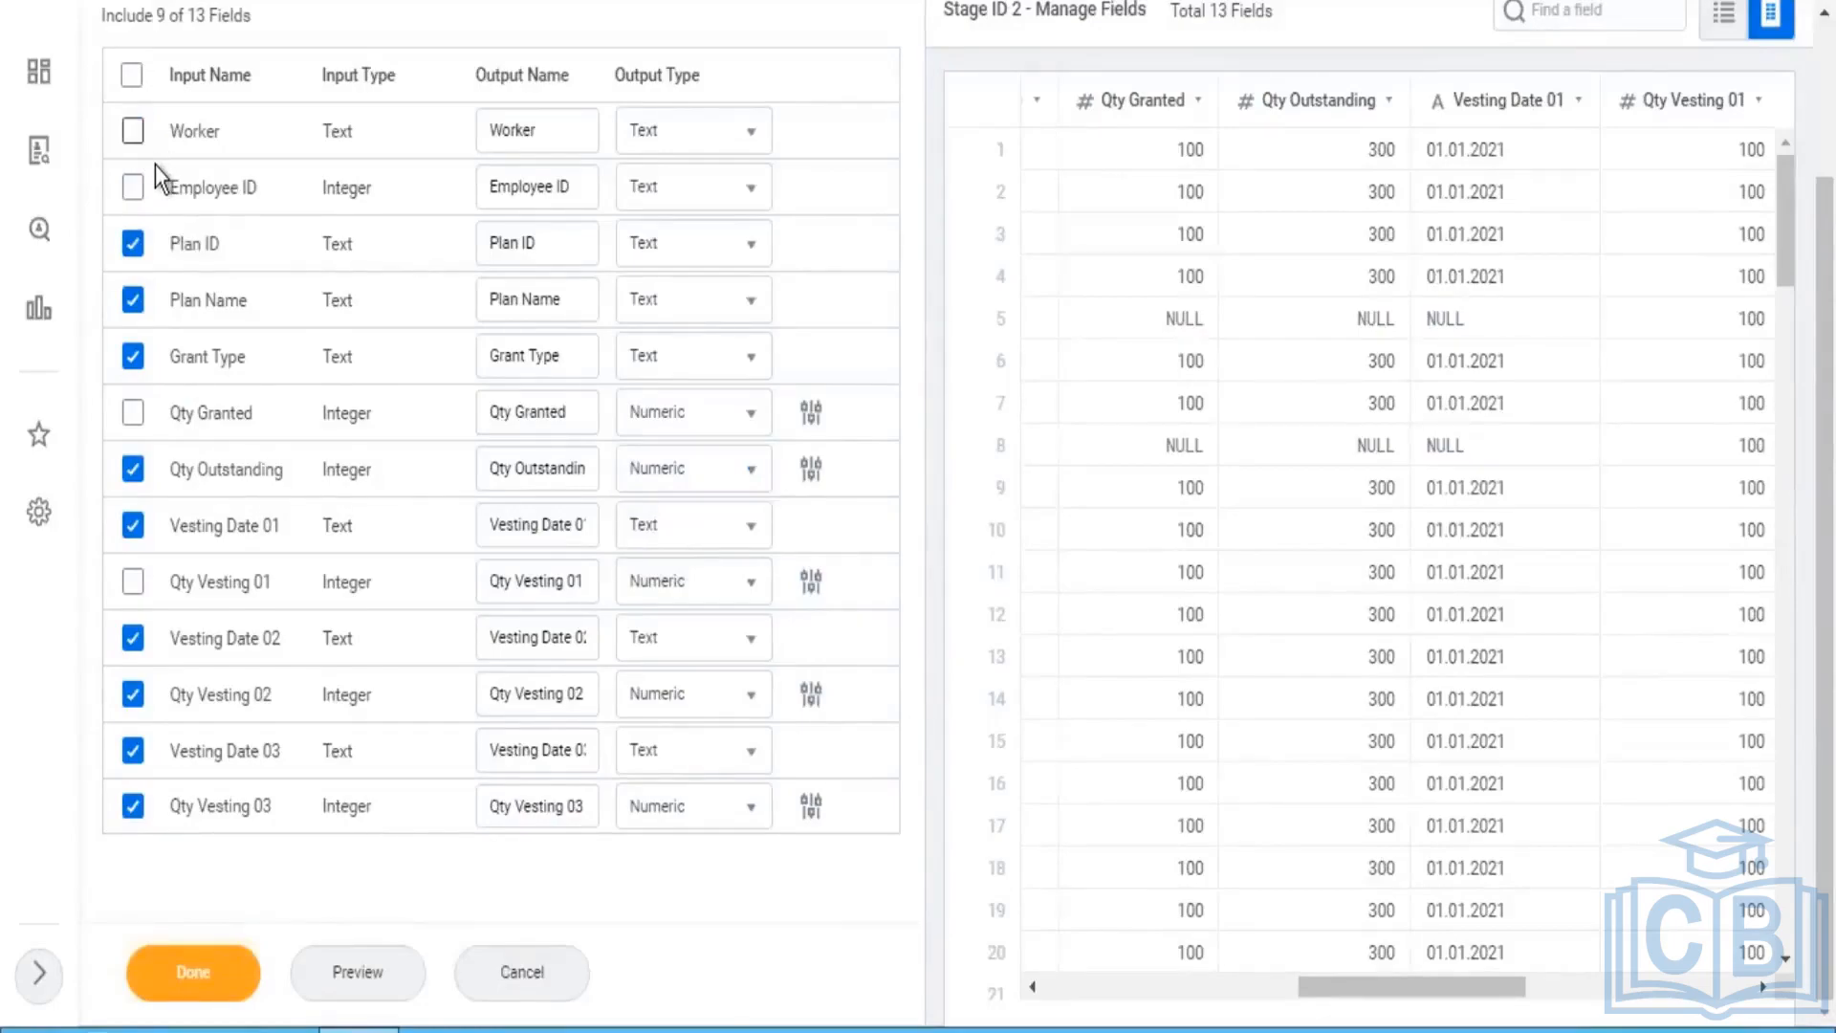
pyautogui.moveTo(1430, 989); pyautogui.dragTo(890, 1011)
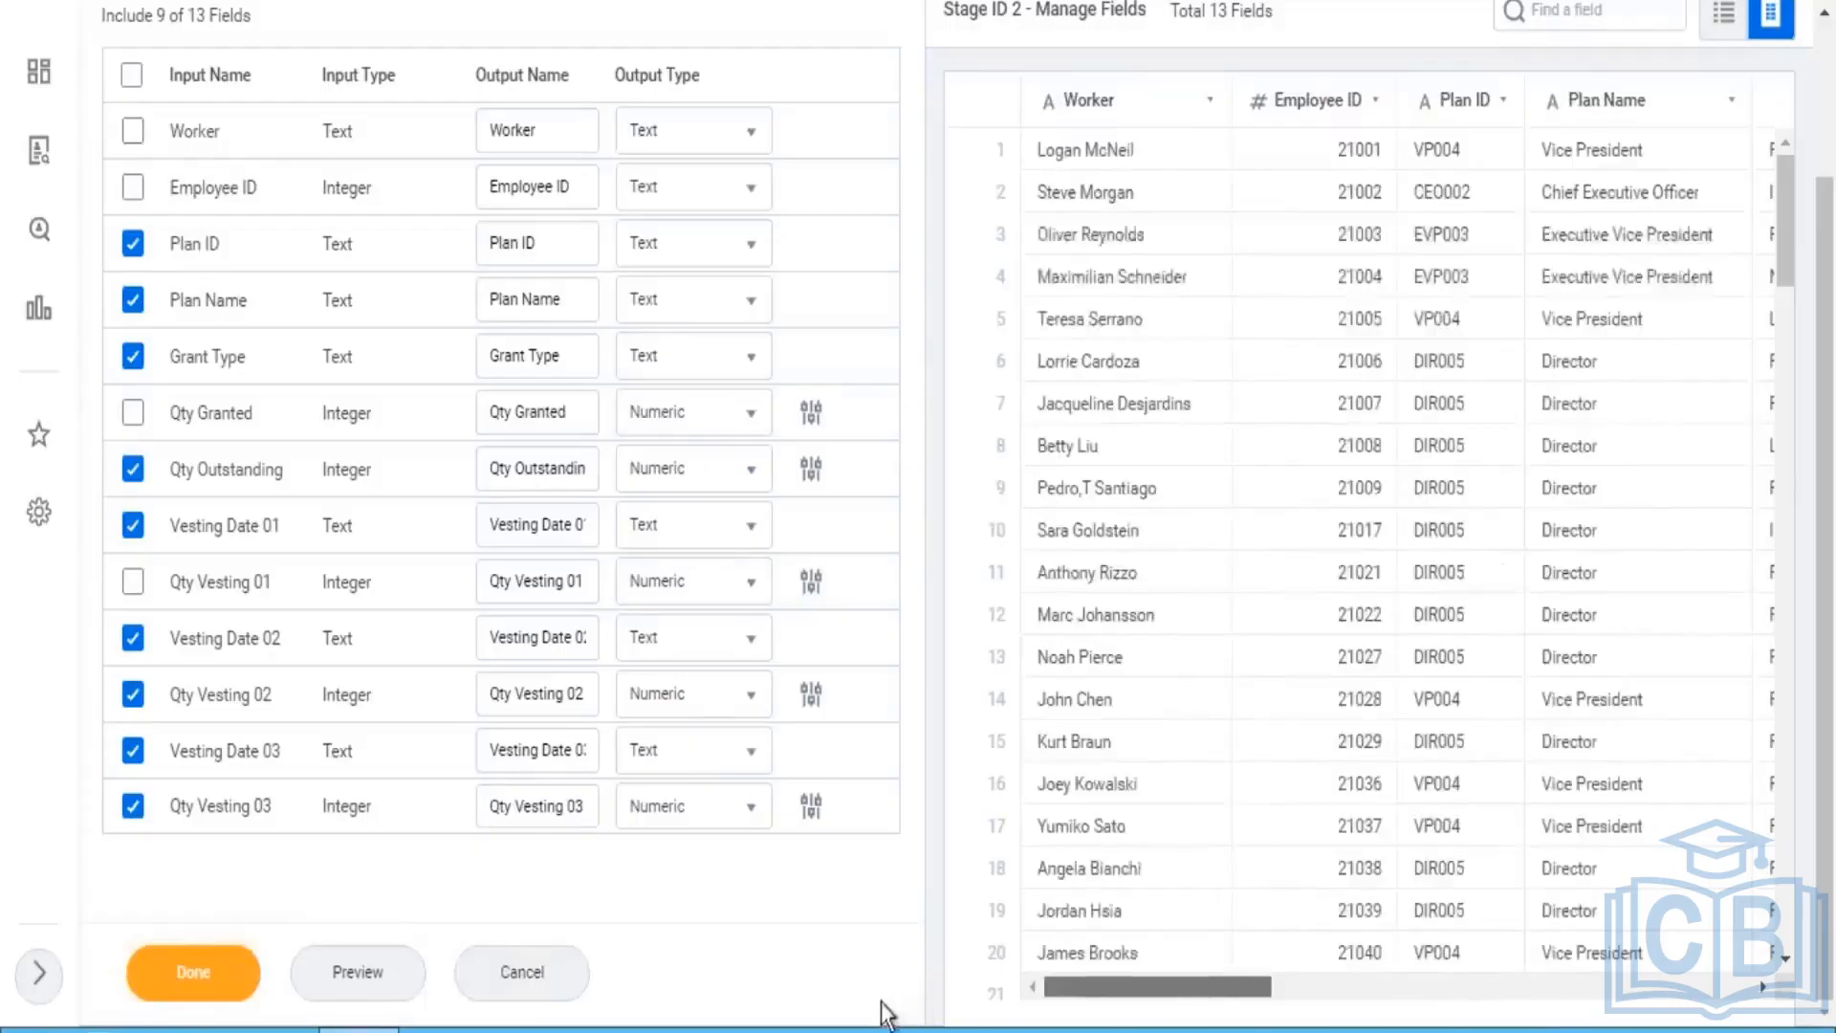
pyautogui.click(368, 974)
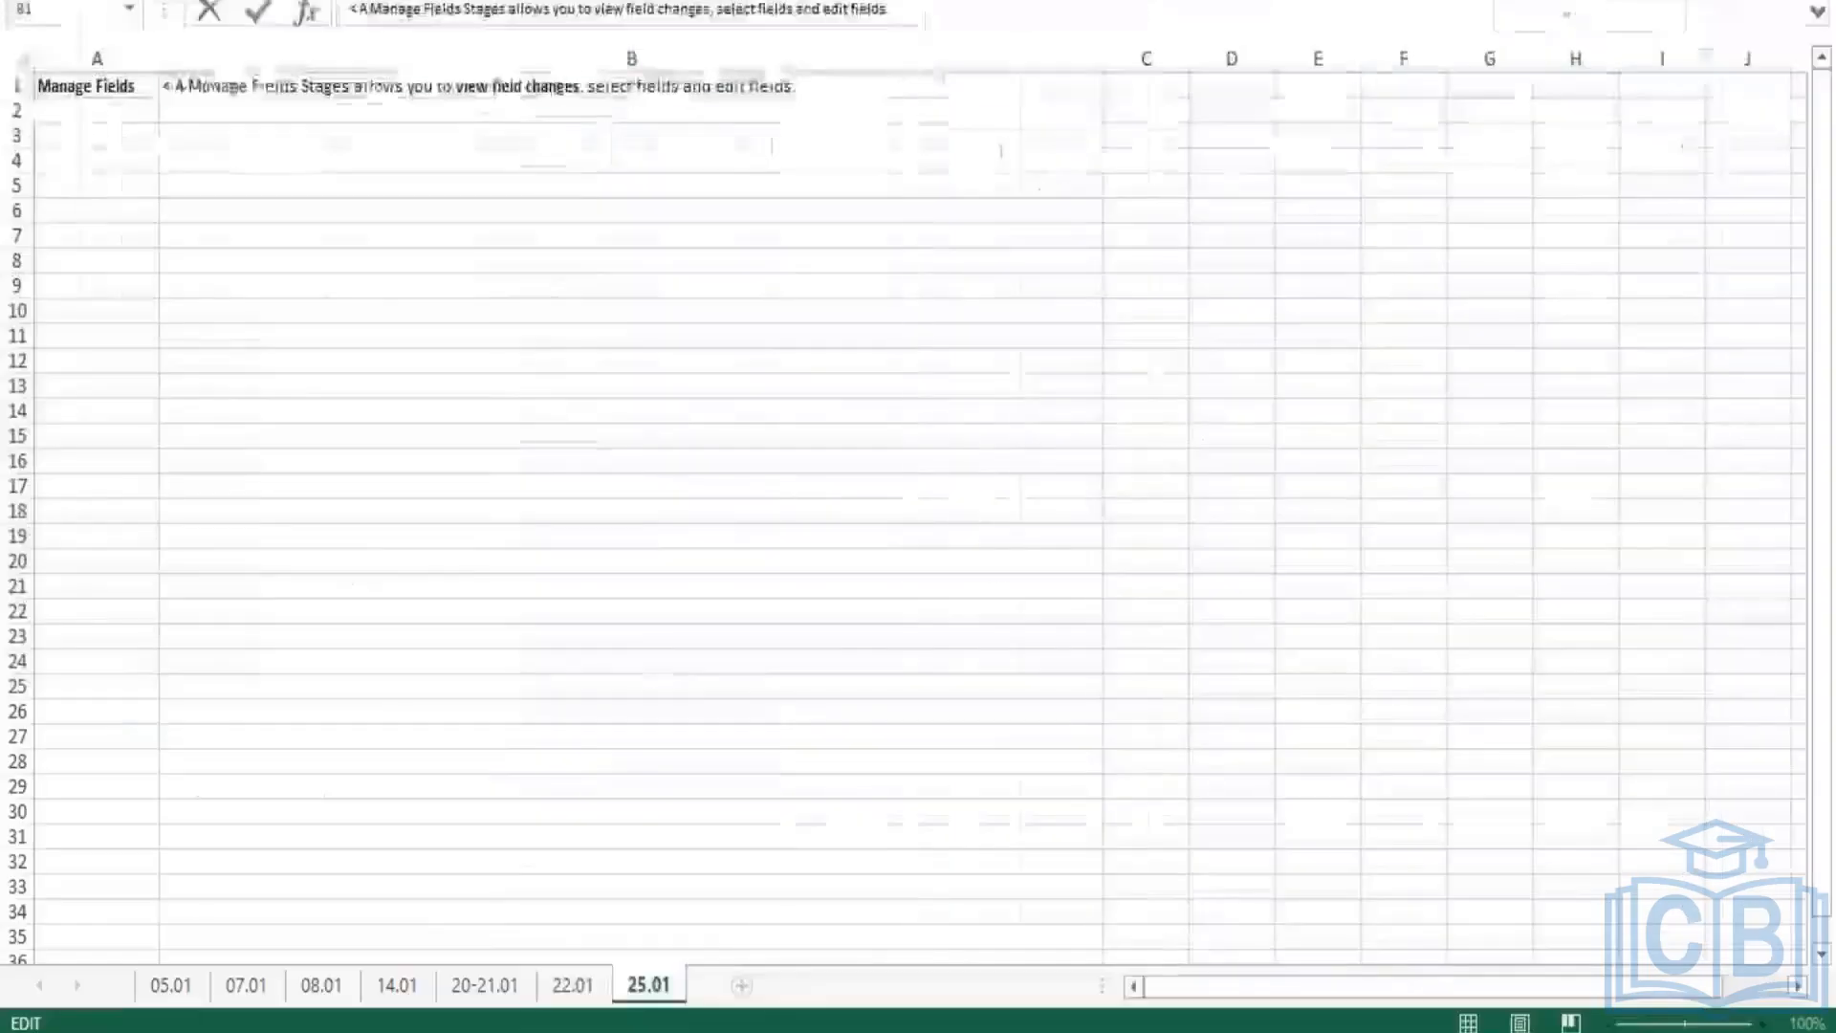
# Step: Switch to the Excel note in cell B1 and reread its wording on selecting fields and editing fields
pyautogui.doubleClick(681, 88)
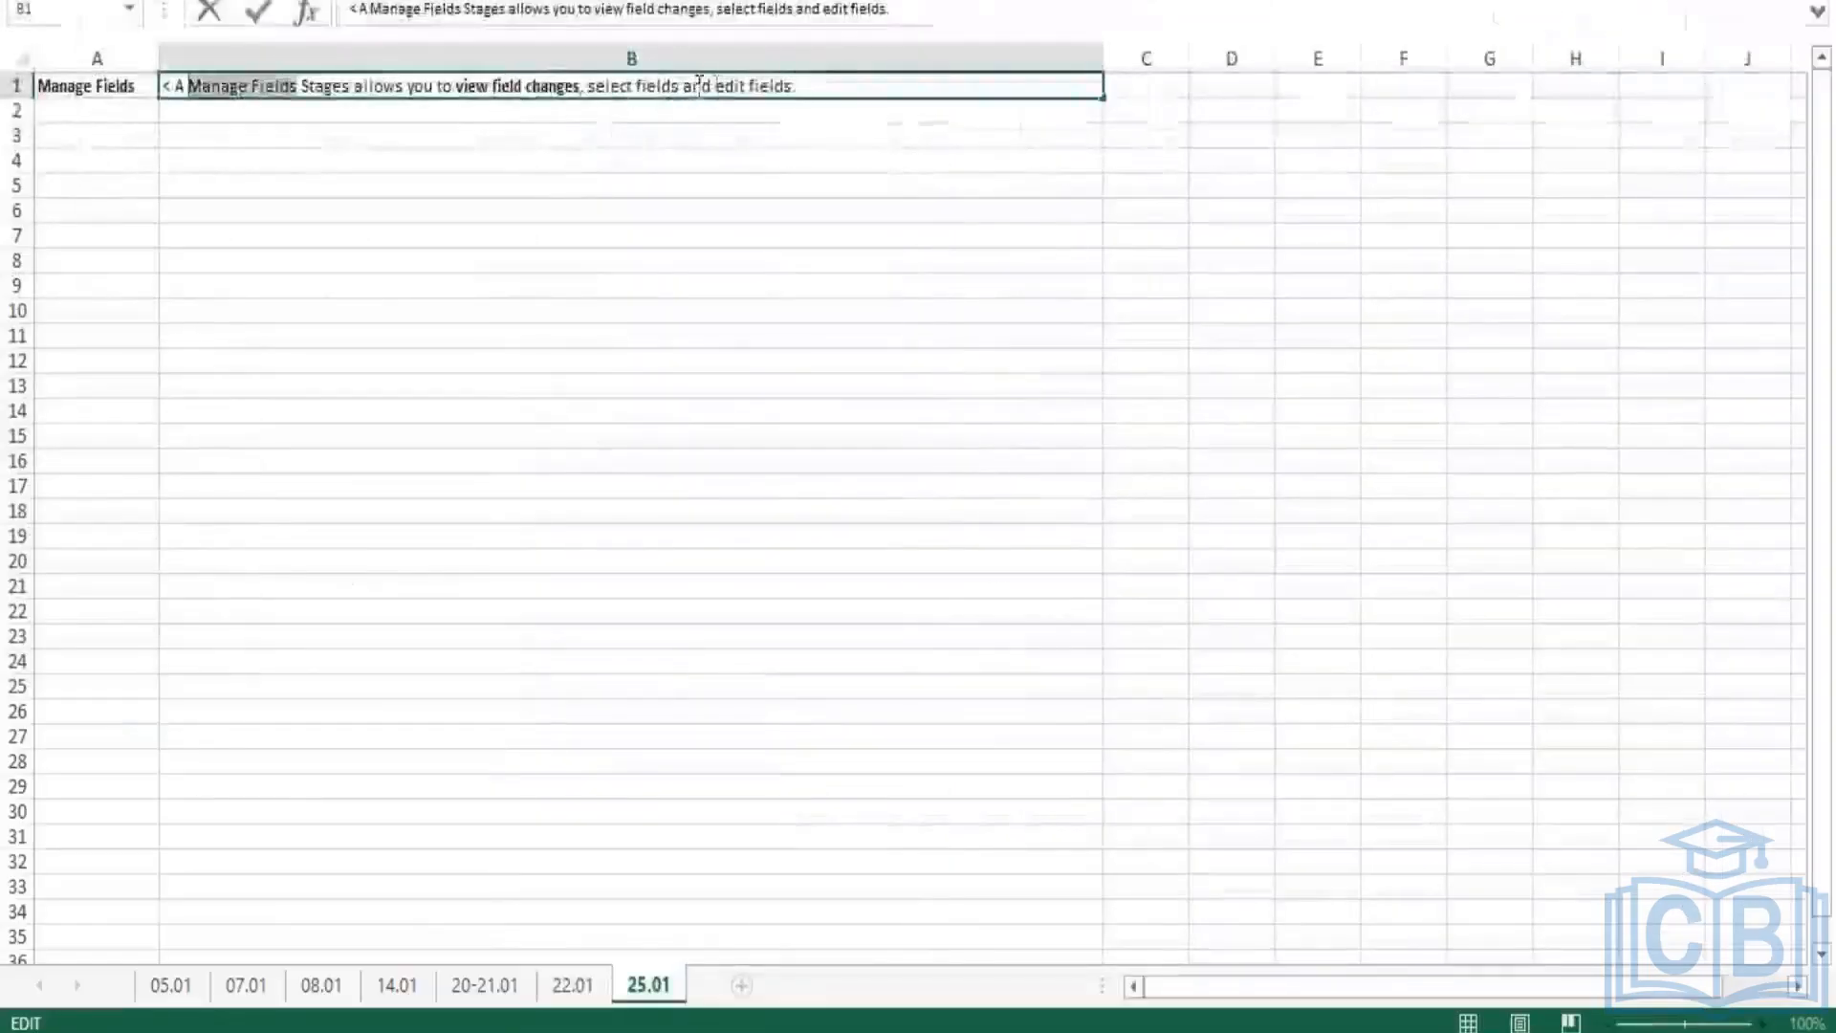
pyautogui.moveTo(719, 85); pyautogui.dragTo(790, 85)
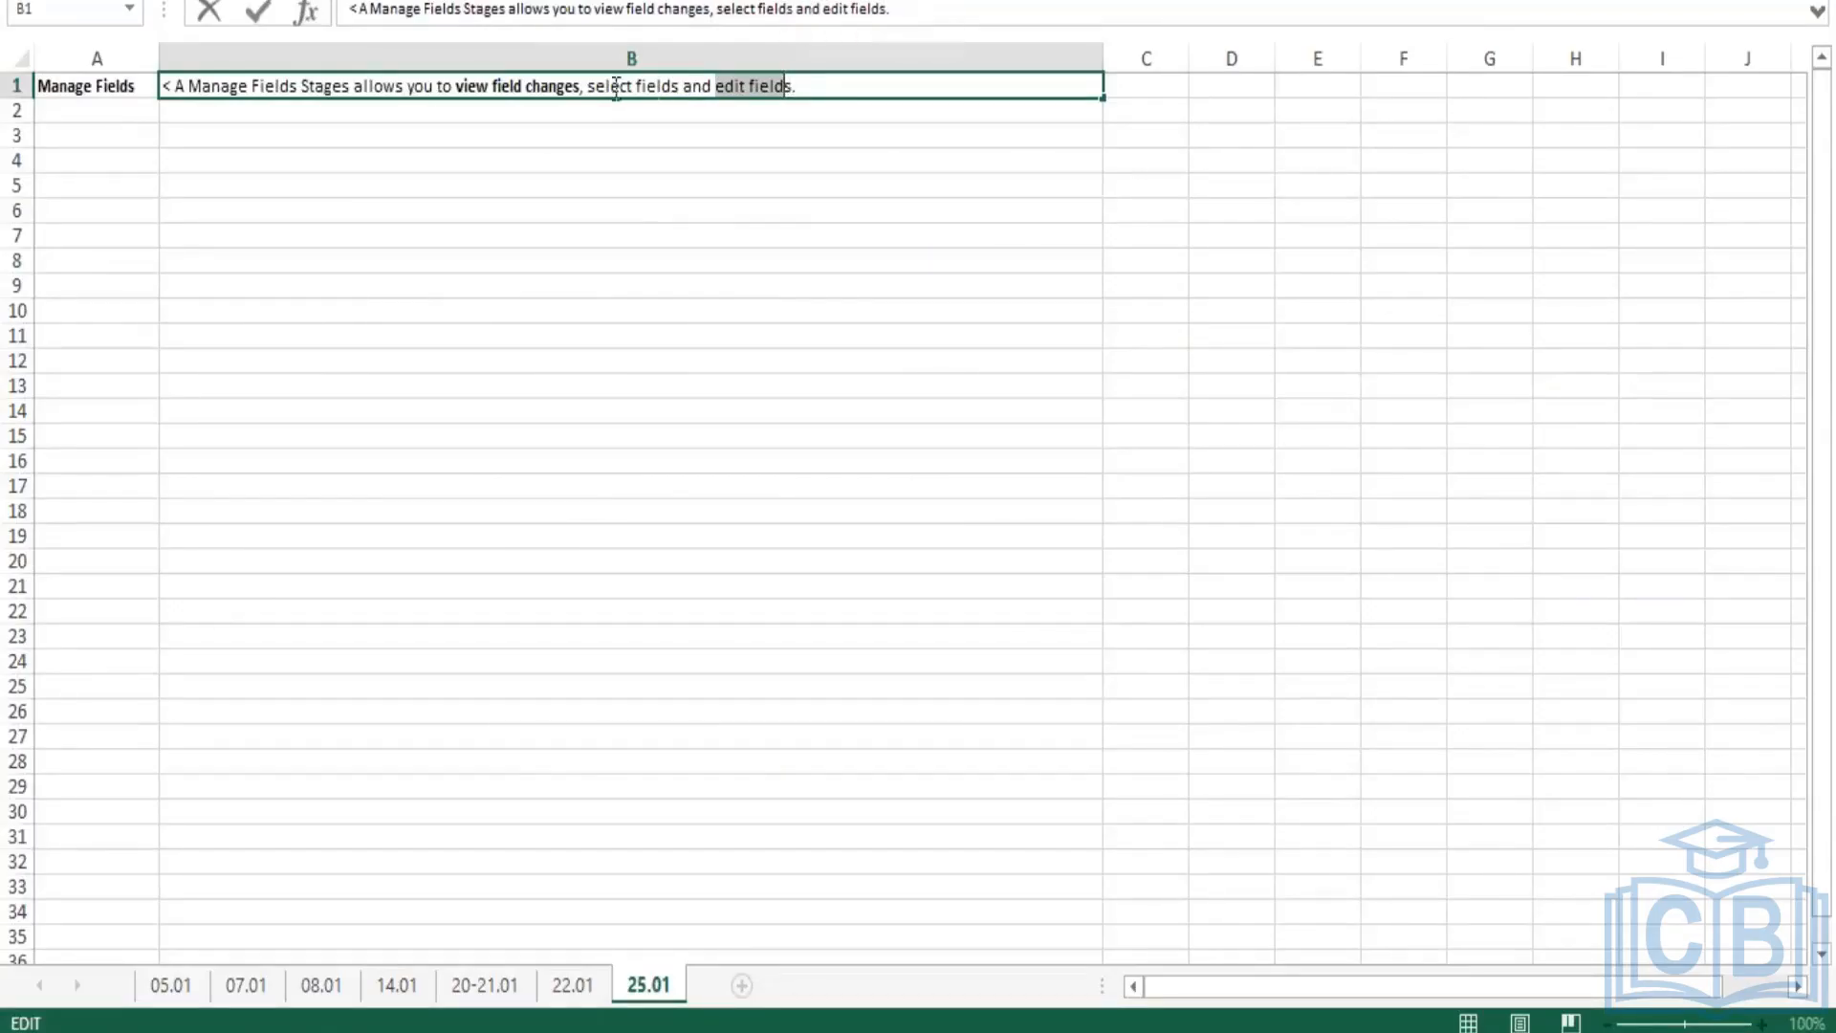
pyautogui.moveTo(591, 87); pyautogui.dragTo(672, 88)
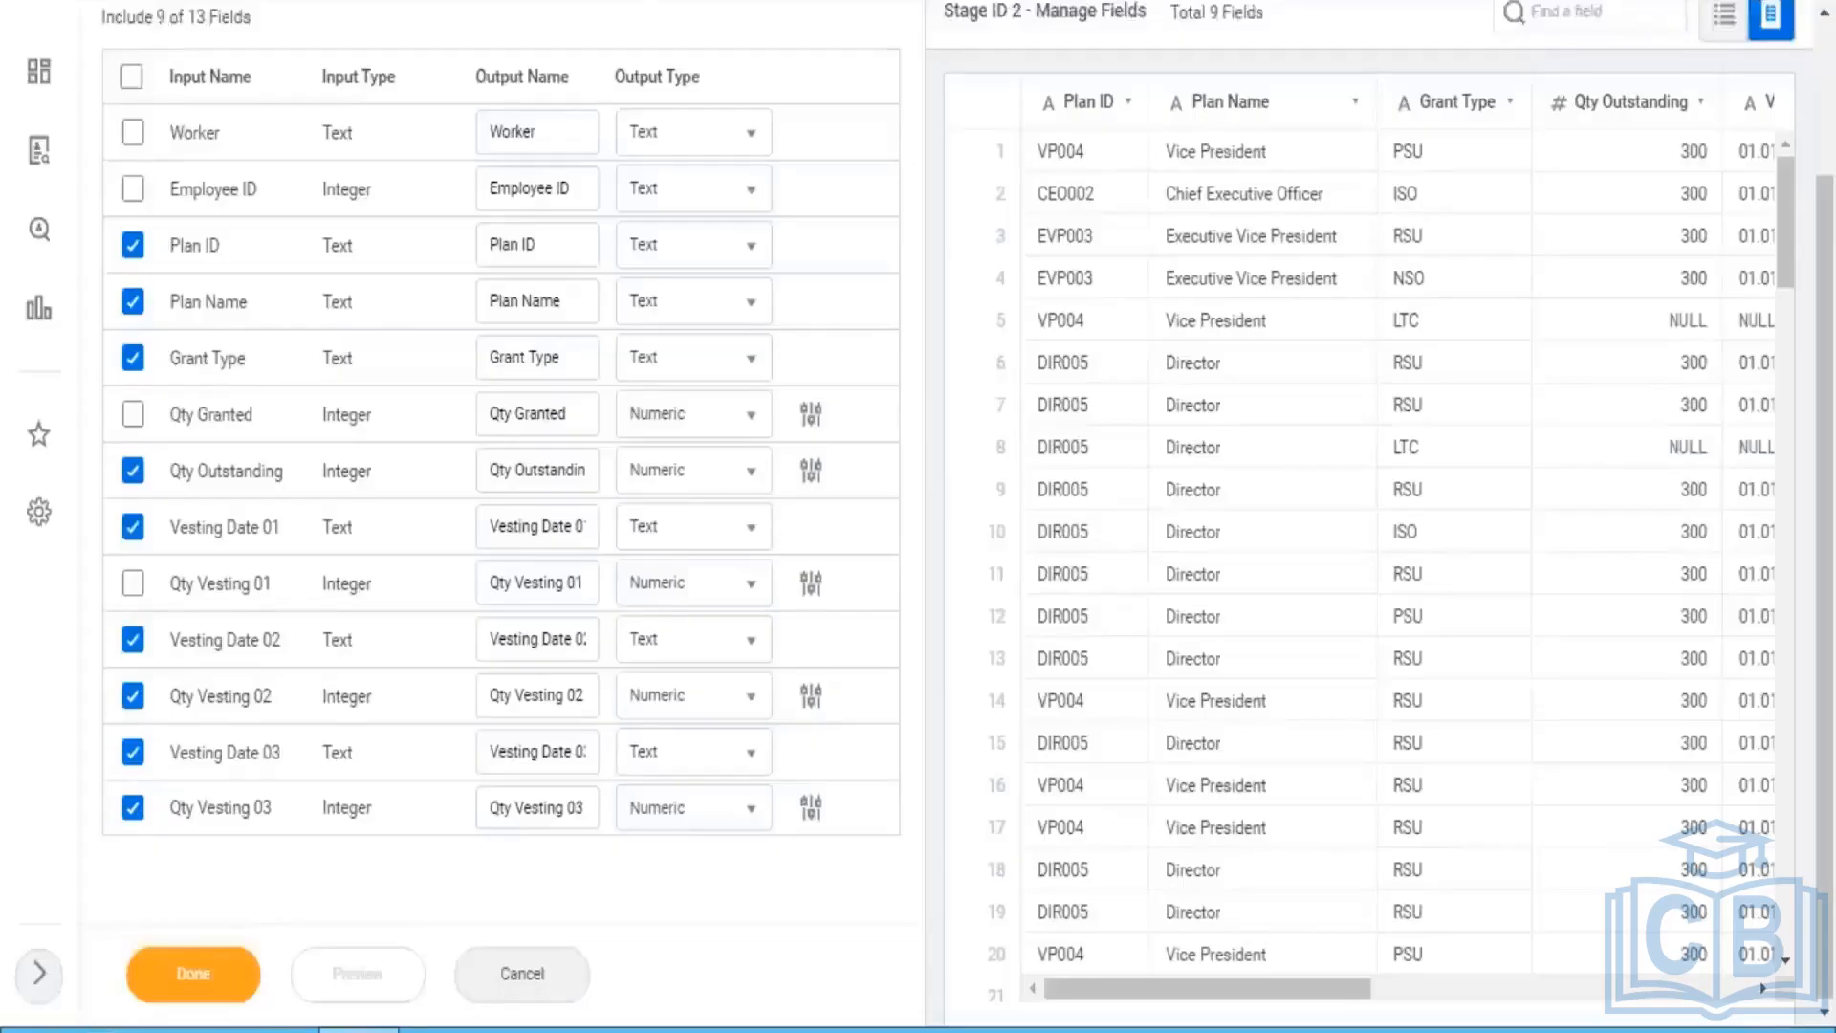
# Step: Switch back to the Workday Manage Fields stage and include Worker, Employee ID, Qty Granted and Qty Vesting 01 again
pyautogui.click(133, 132)
pyautogui.click(133, 190)
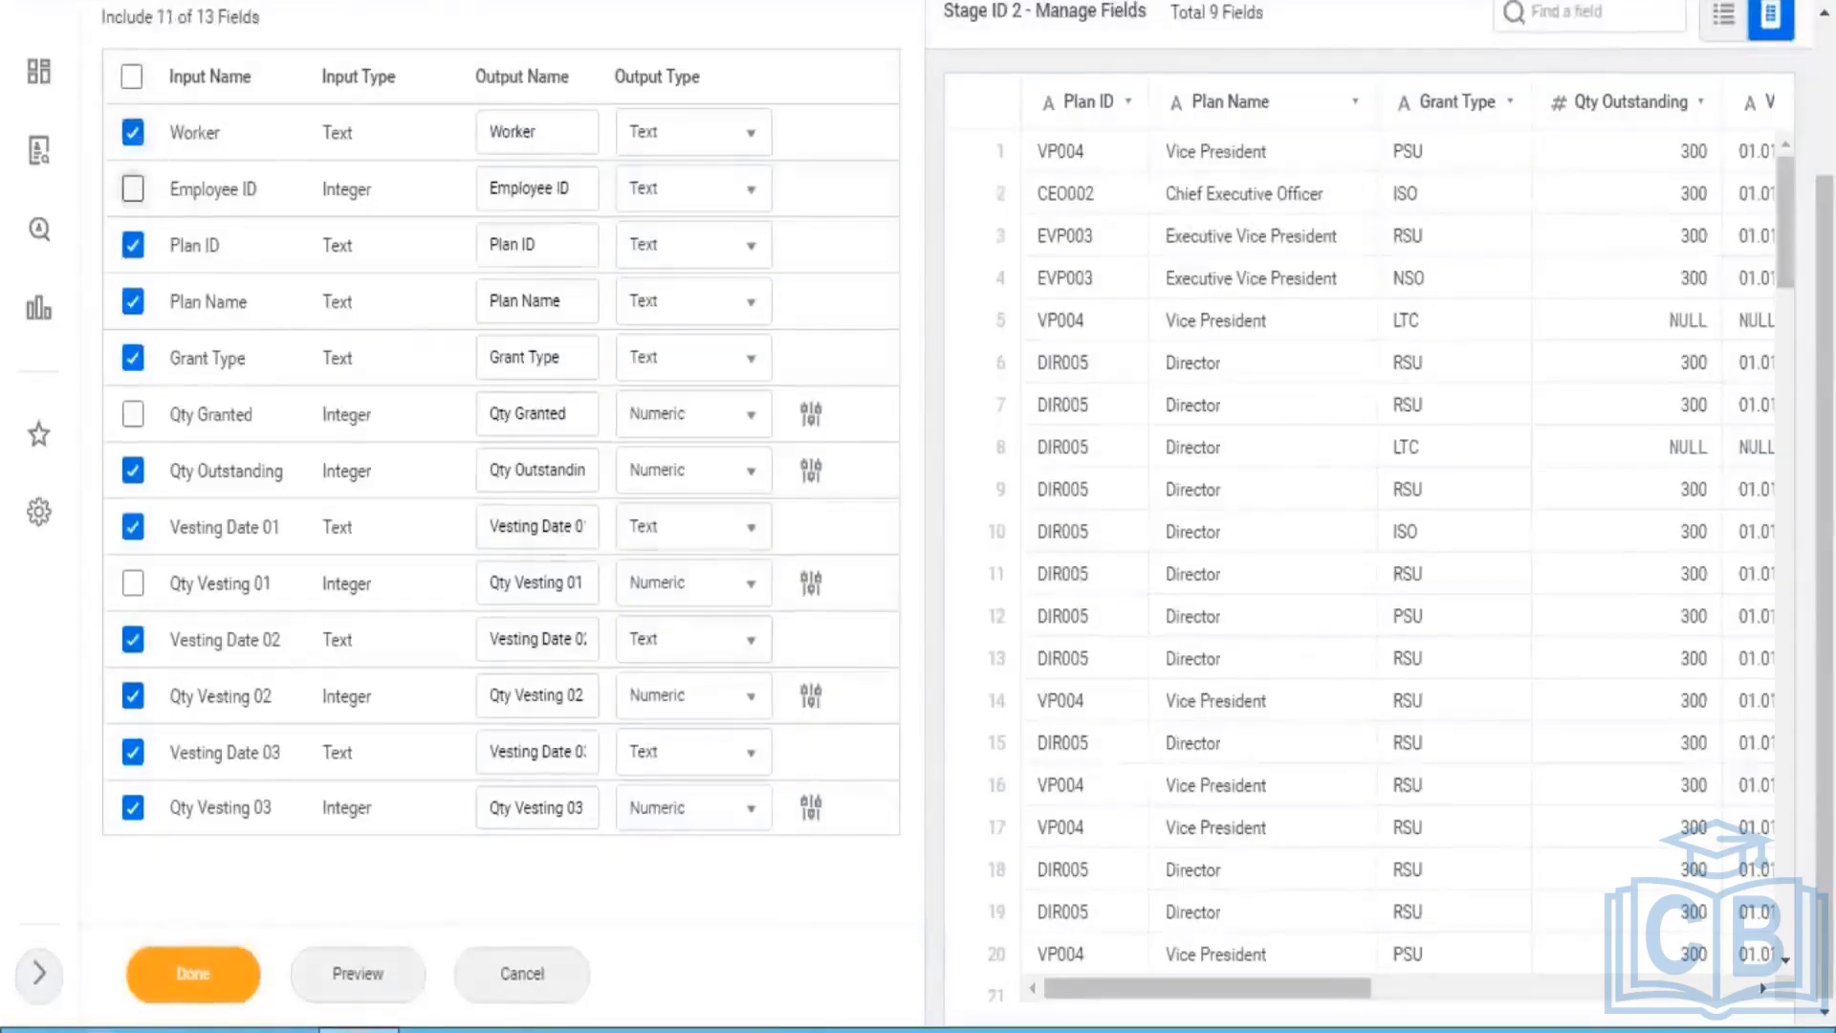
pyautogui.click(133, 415)
pyautogui.click(136, 585)
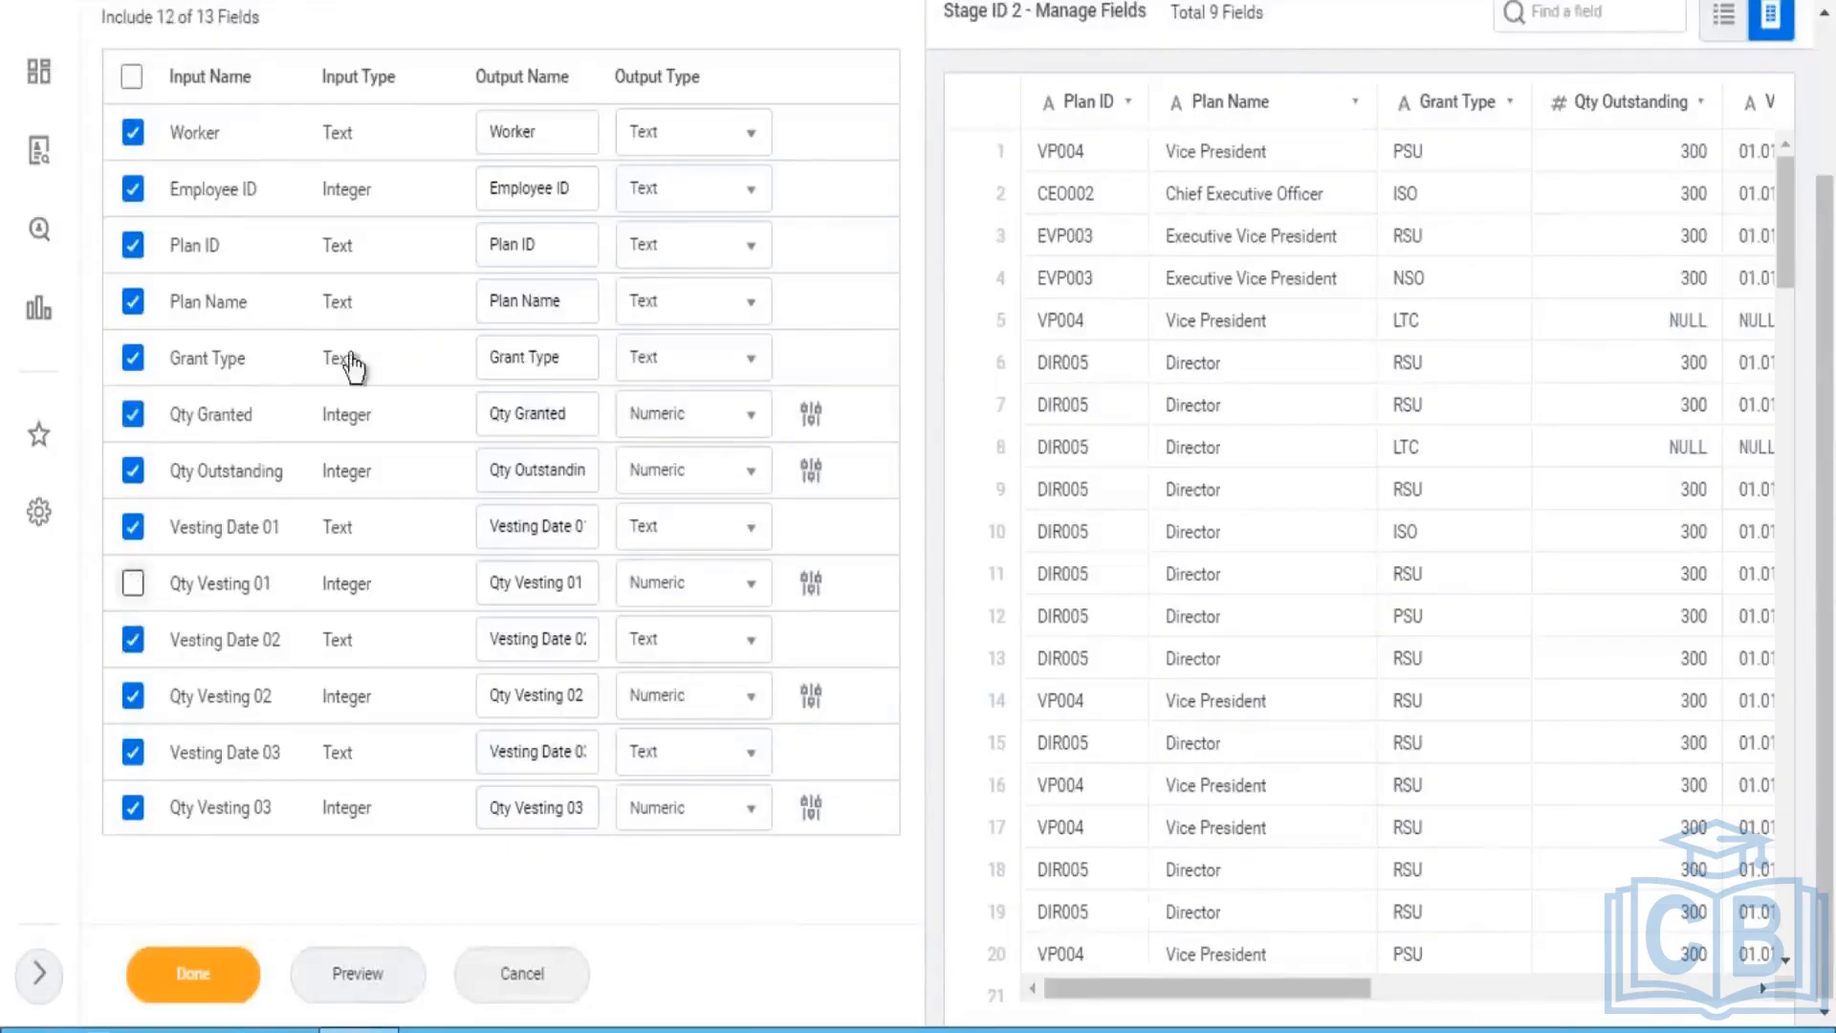
# Step: Rename the output name of the Employee ID field as Worker ID
pyautogui.moveTo(511, 118); pyautogui.dragTo(488, 122)
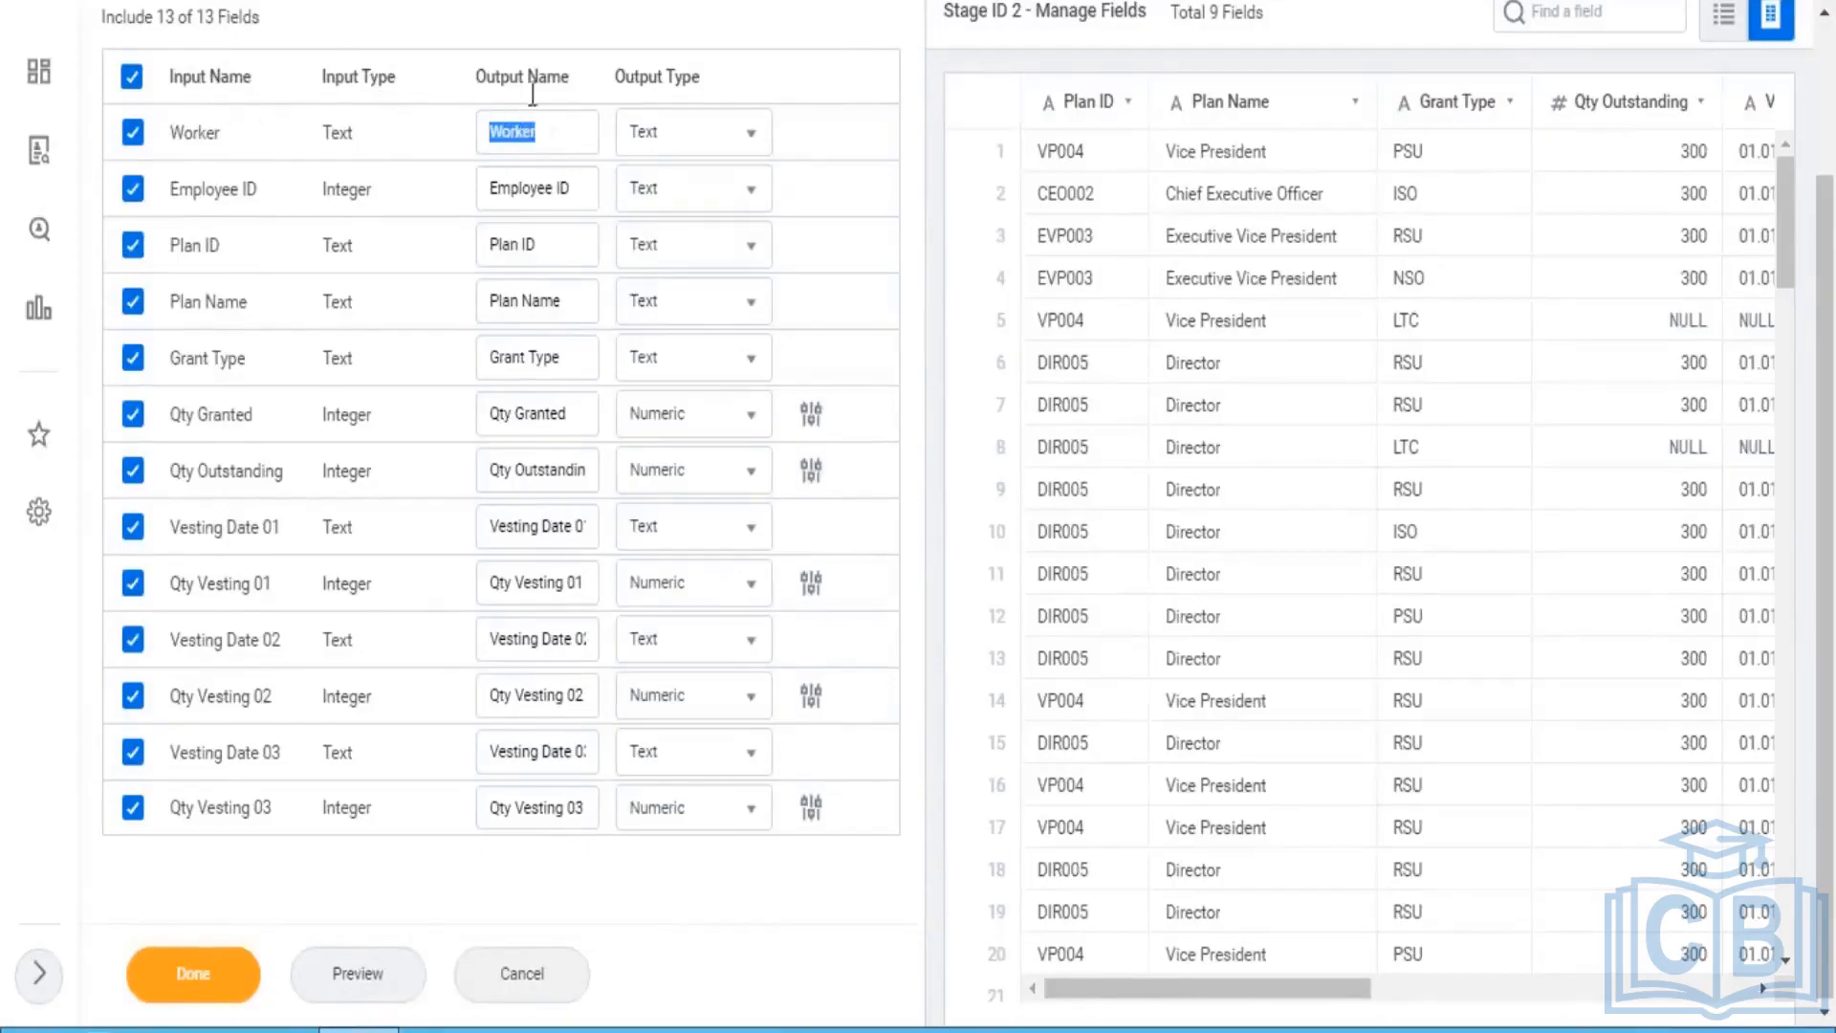
pyautogui.moveTo(495, 78); pyautogui.dragTo(572, 93)
pyautogui.click(556, 135)
pyautogui.moveTo(552, 182); pyautogui.dragTo(456, 180)
pyautogui.write('Worker')
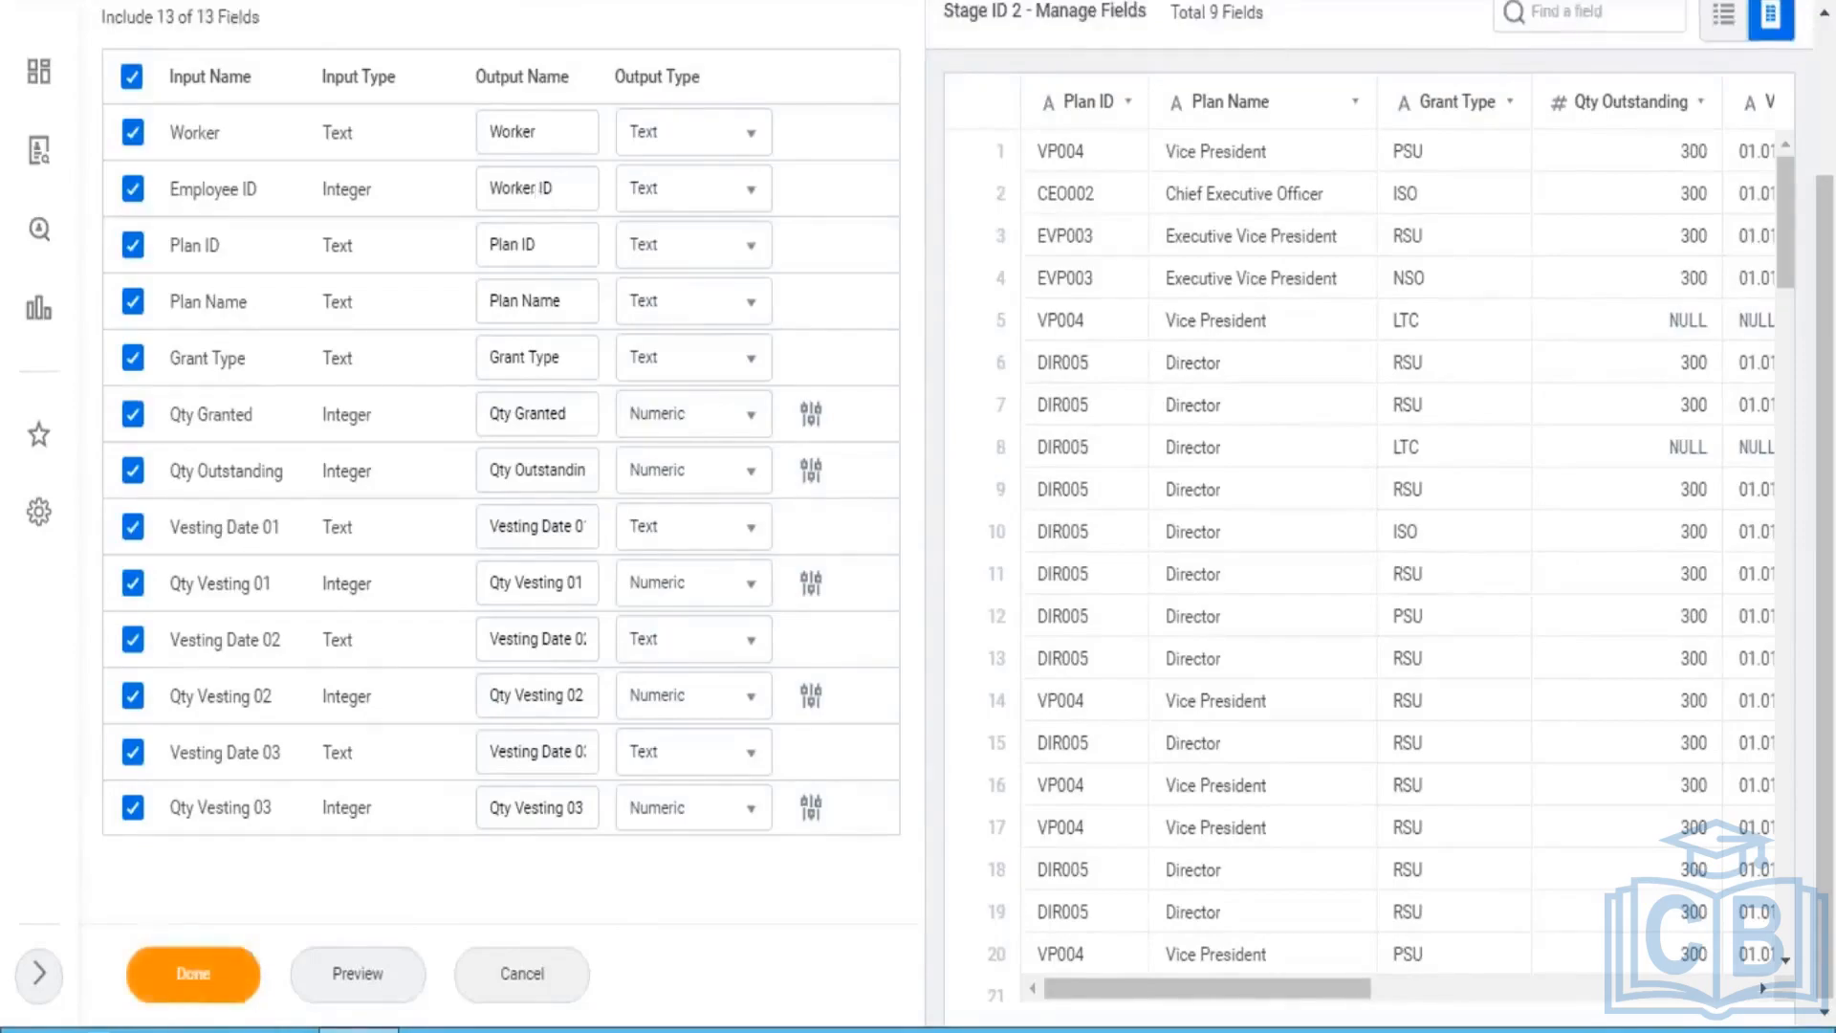
# Step: Apply the Manage Fields stage to BDS04 and open the DDS04 - 01 - Stock Details dataset for editing
pyautogui.click(194, 971)
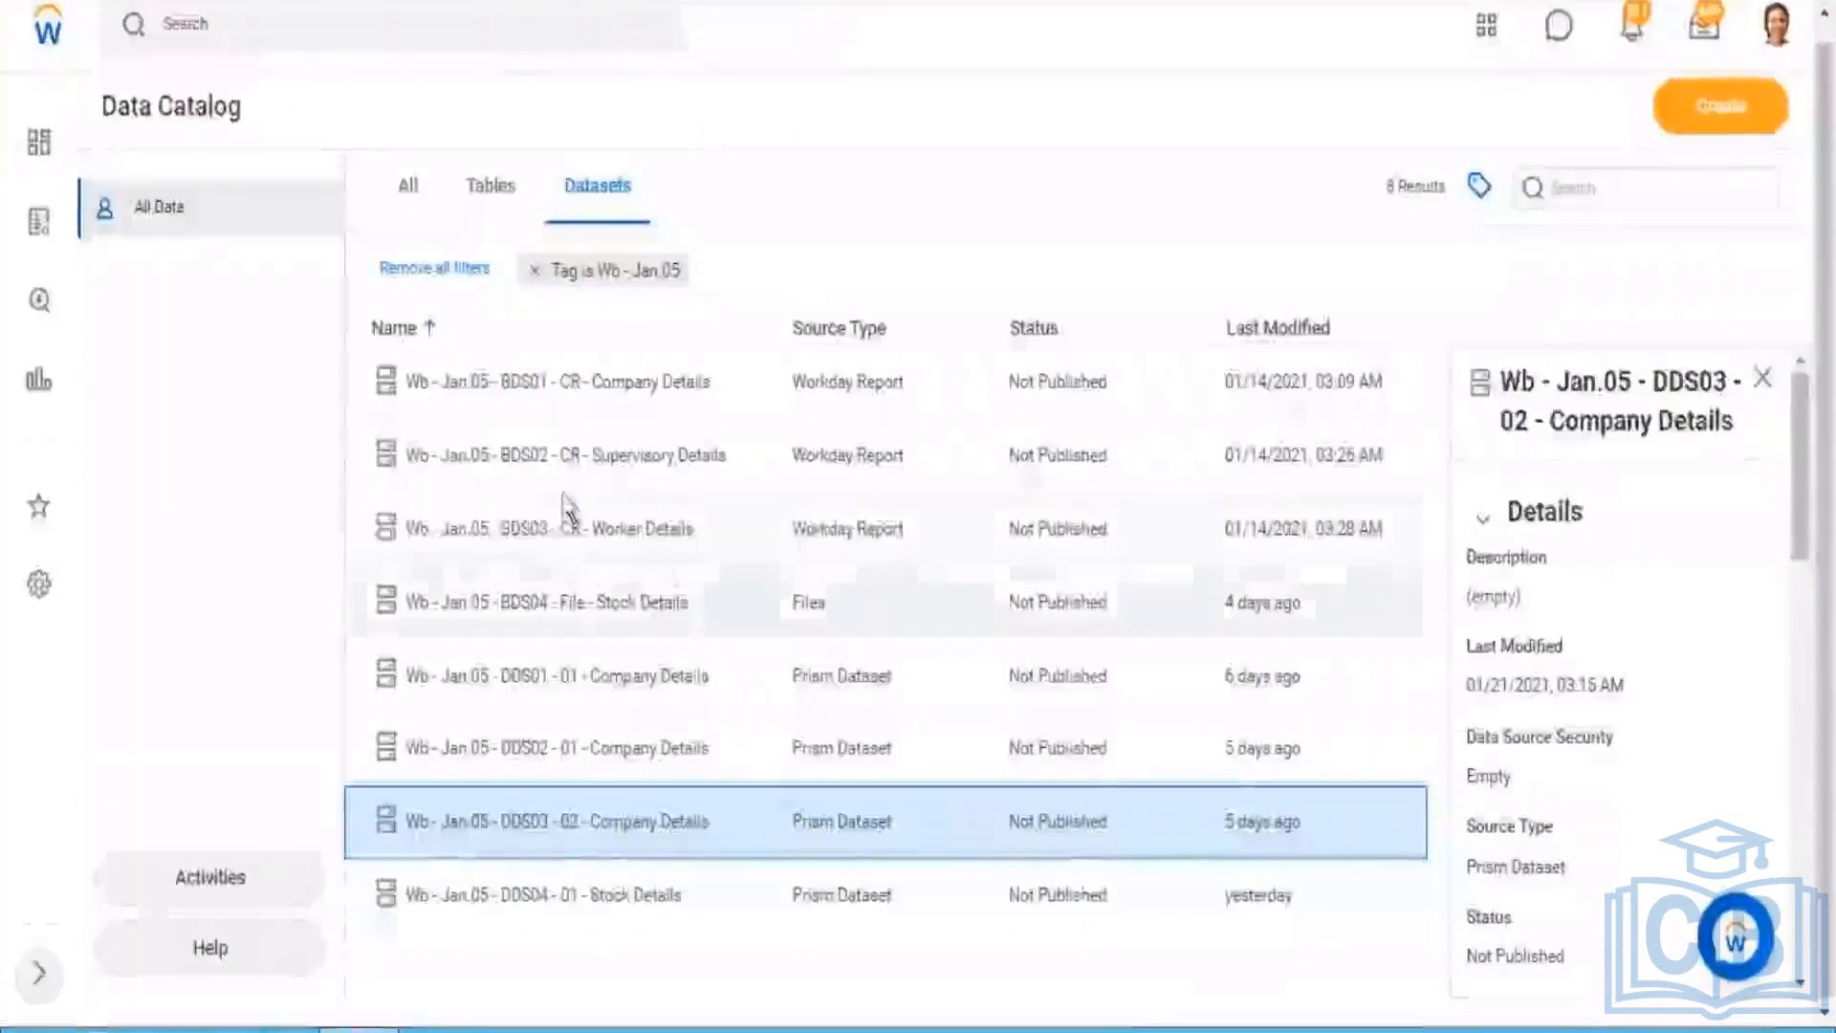
pyautogui.click(583, 905)
pyautogui.rightClick(582, 904)
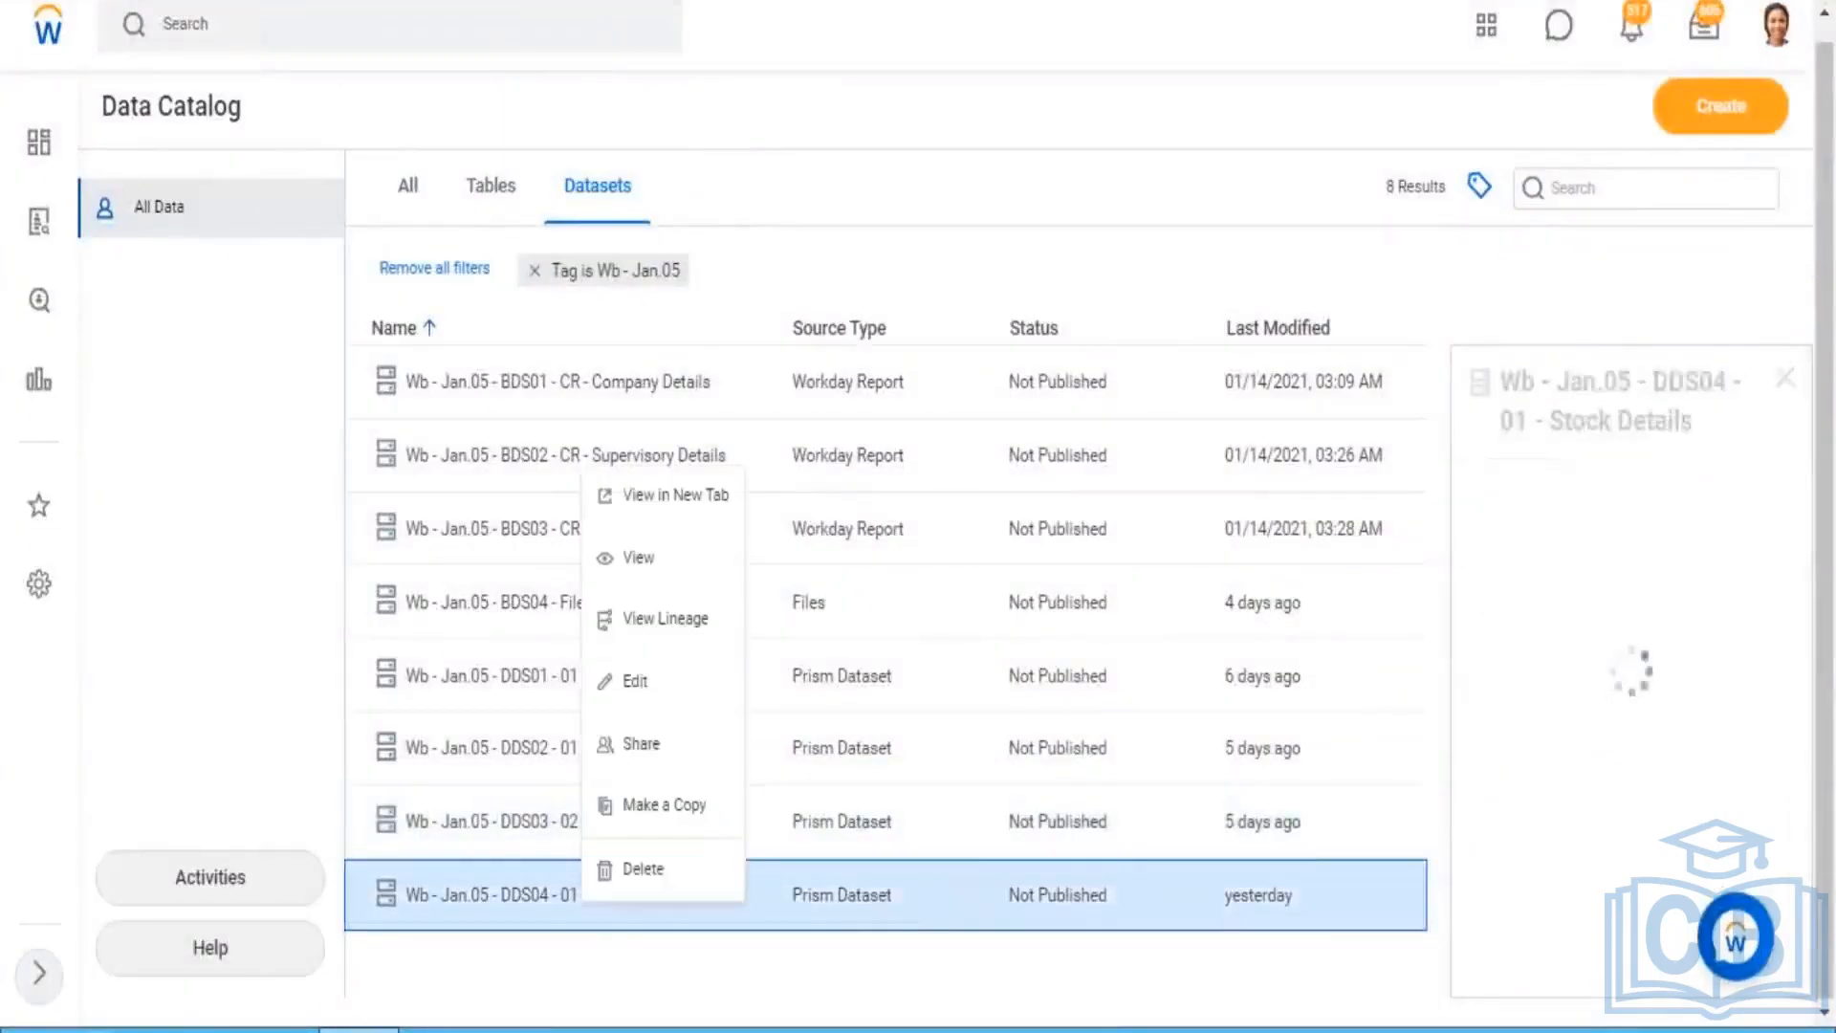
pyautogui.click(635, 681)
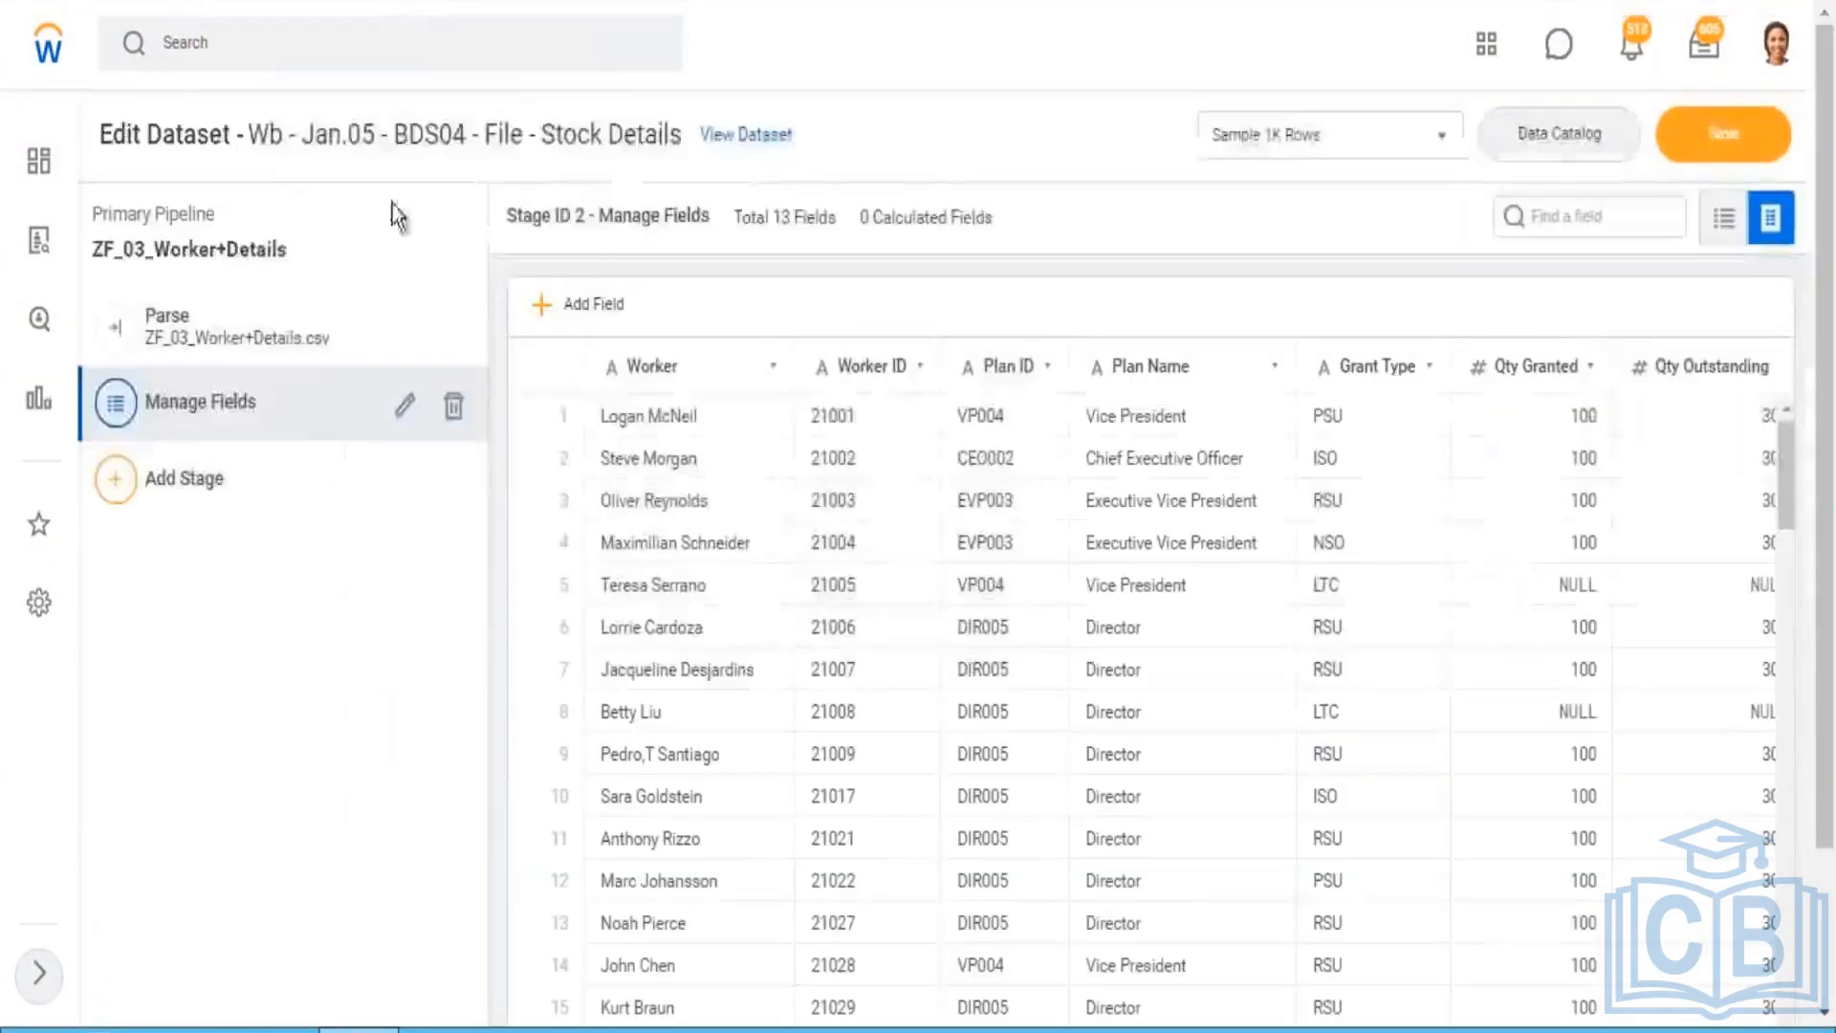
# Step: Check the field type of Qty Granted in the Import stage of the DDS04 - 01 - Stock Details dataset
pyautogui.moveTo(847, 148); pyautogui.dragTo(346, 131)
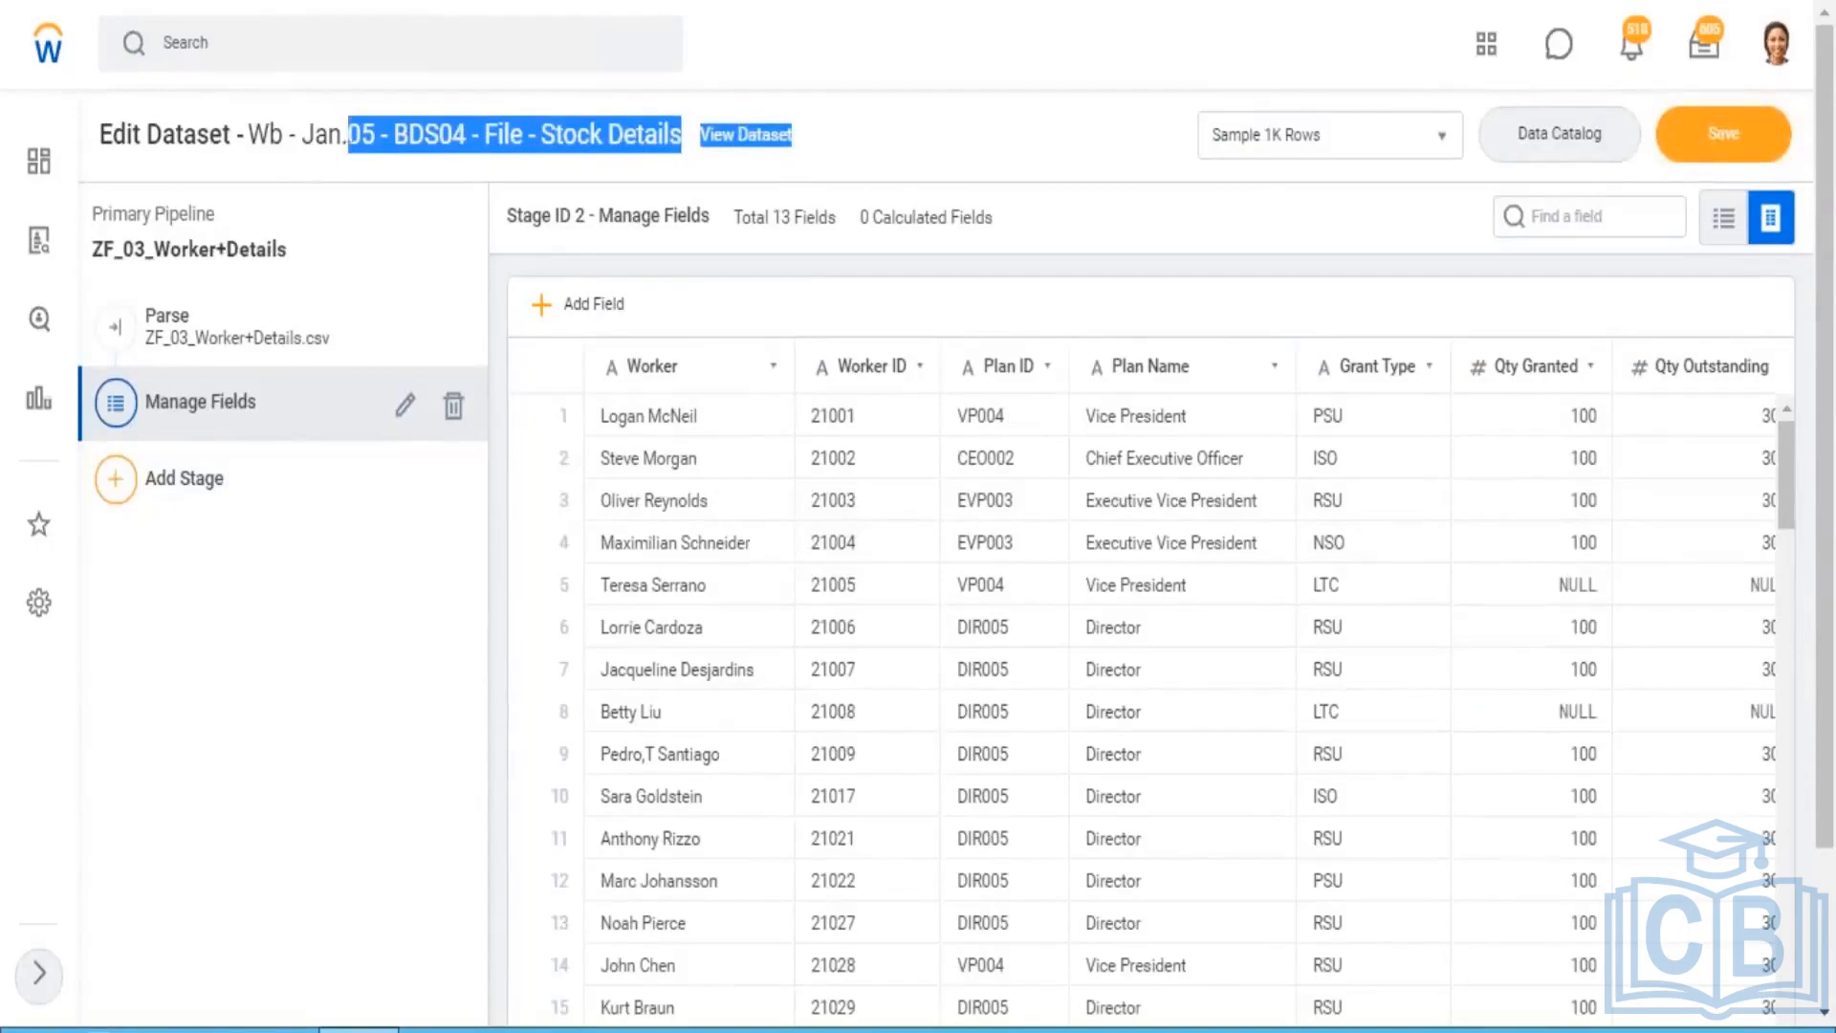
pyautogui.click(1559, 133)
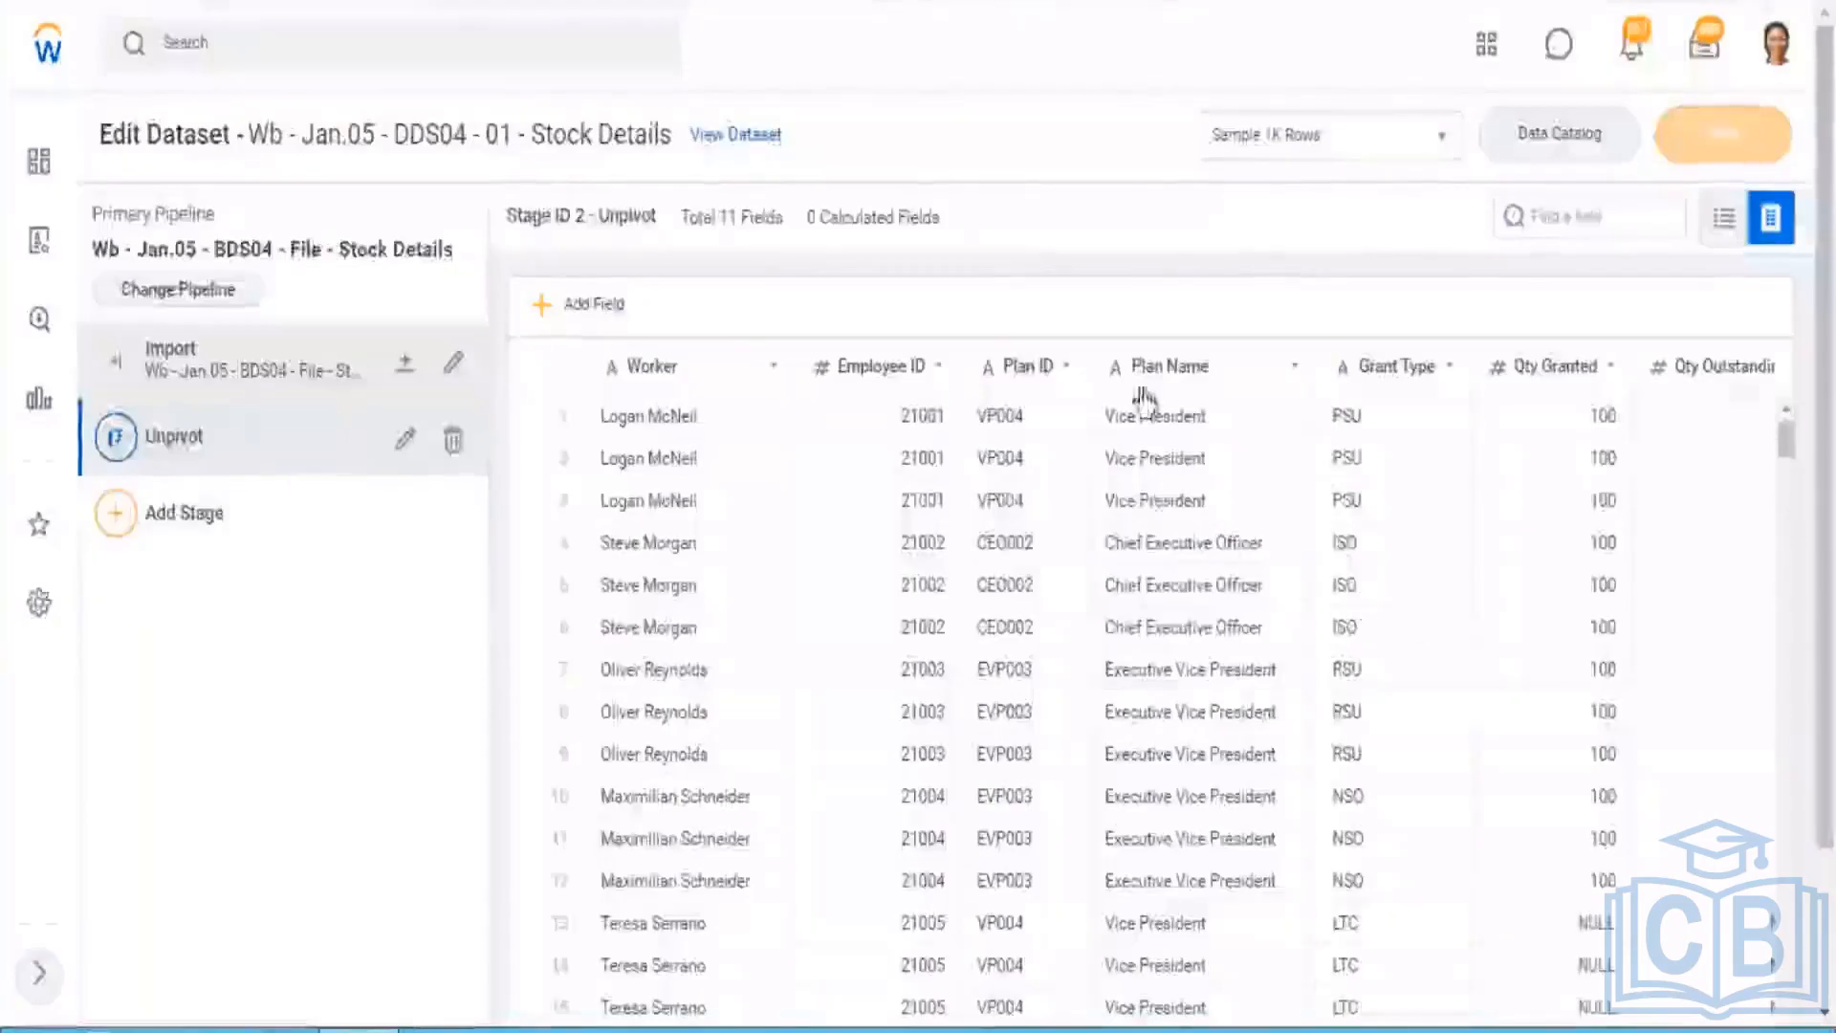
pyautogui.scroll(-2, 1563, 495)
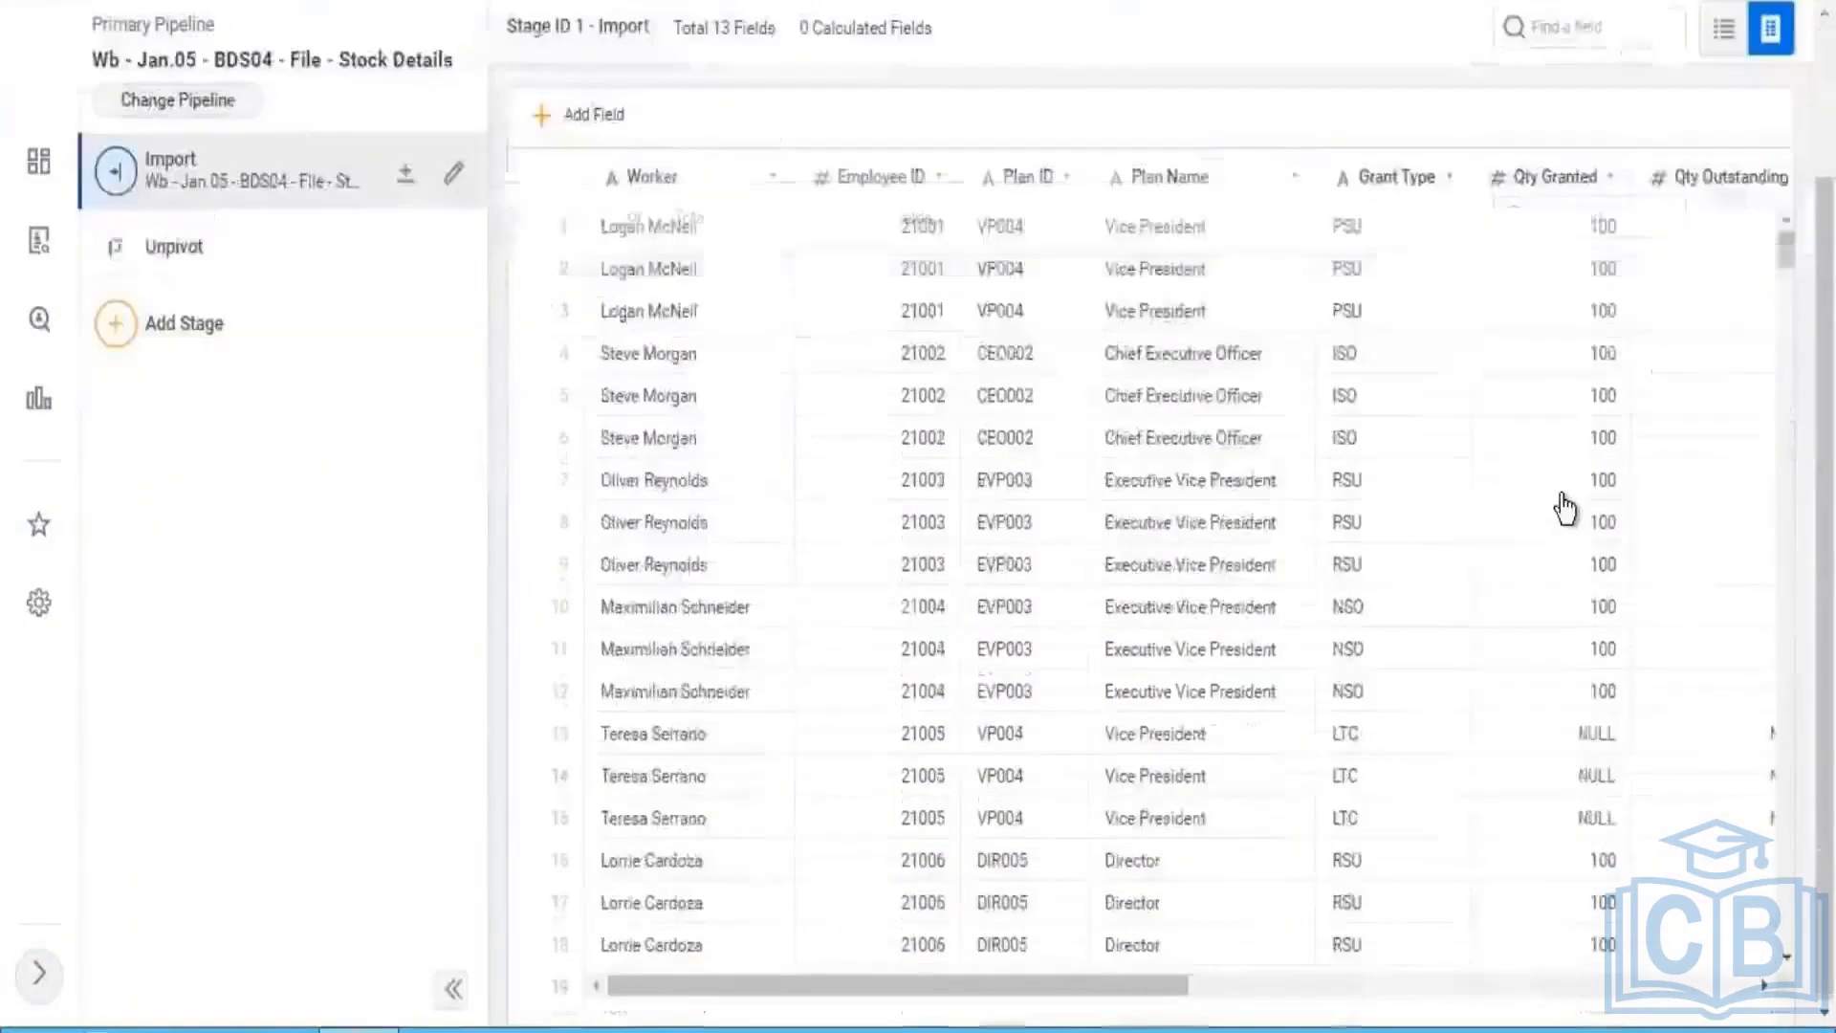
pyautogui.click(1562, 328)
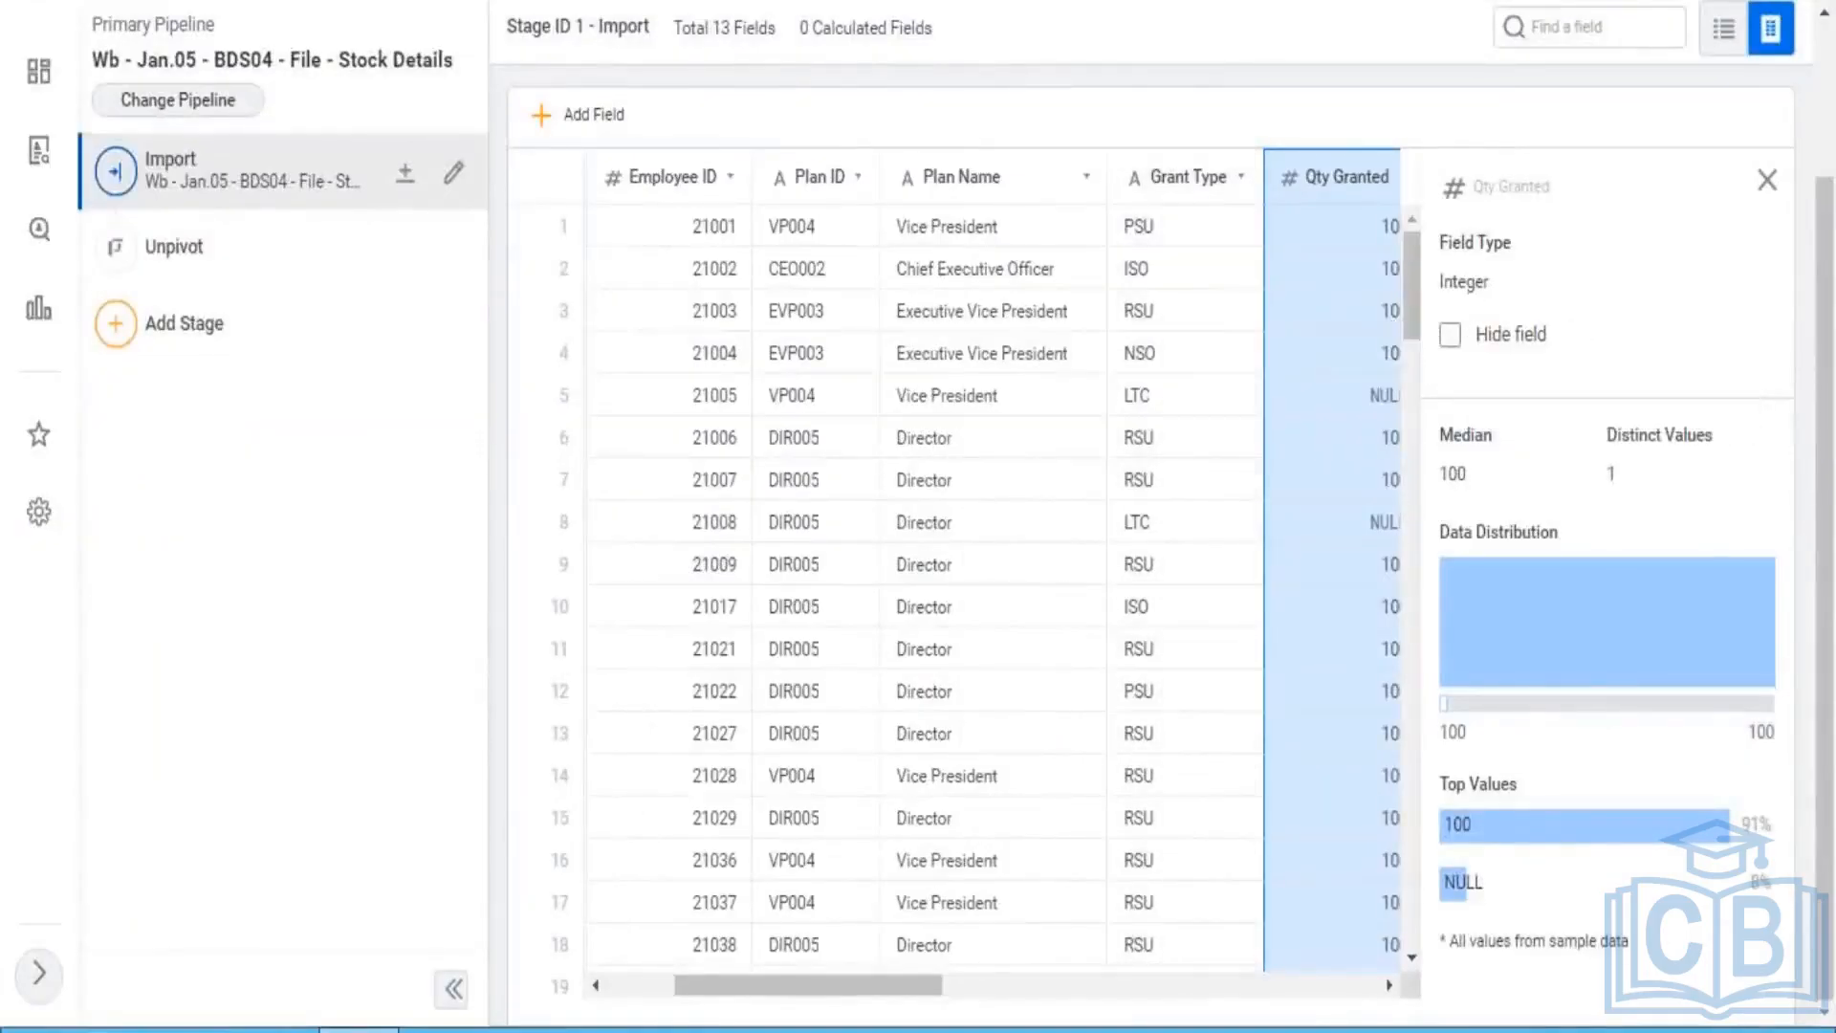
pyautogui.moveTo(1441, 280); pyautogui.dragTo(1498, 281)
pyautogui.scroll(2, 402, 449)
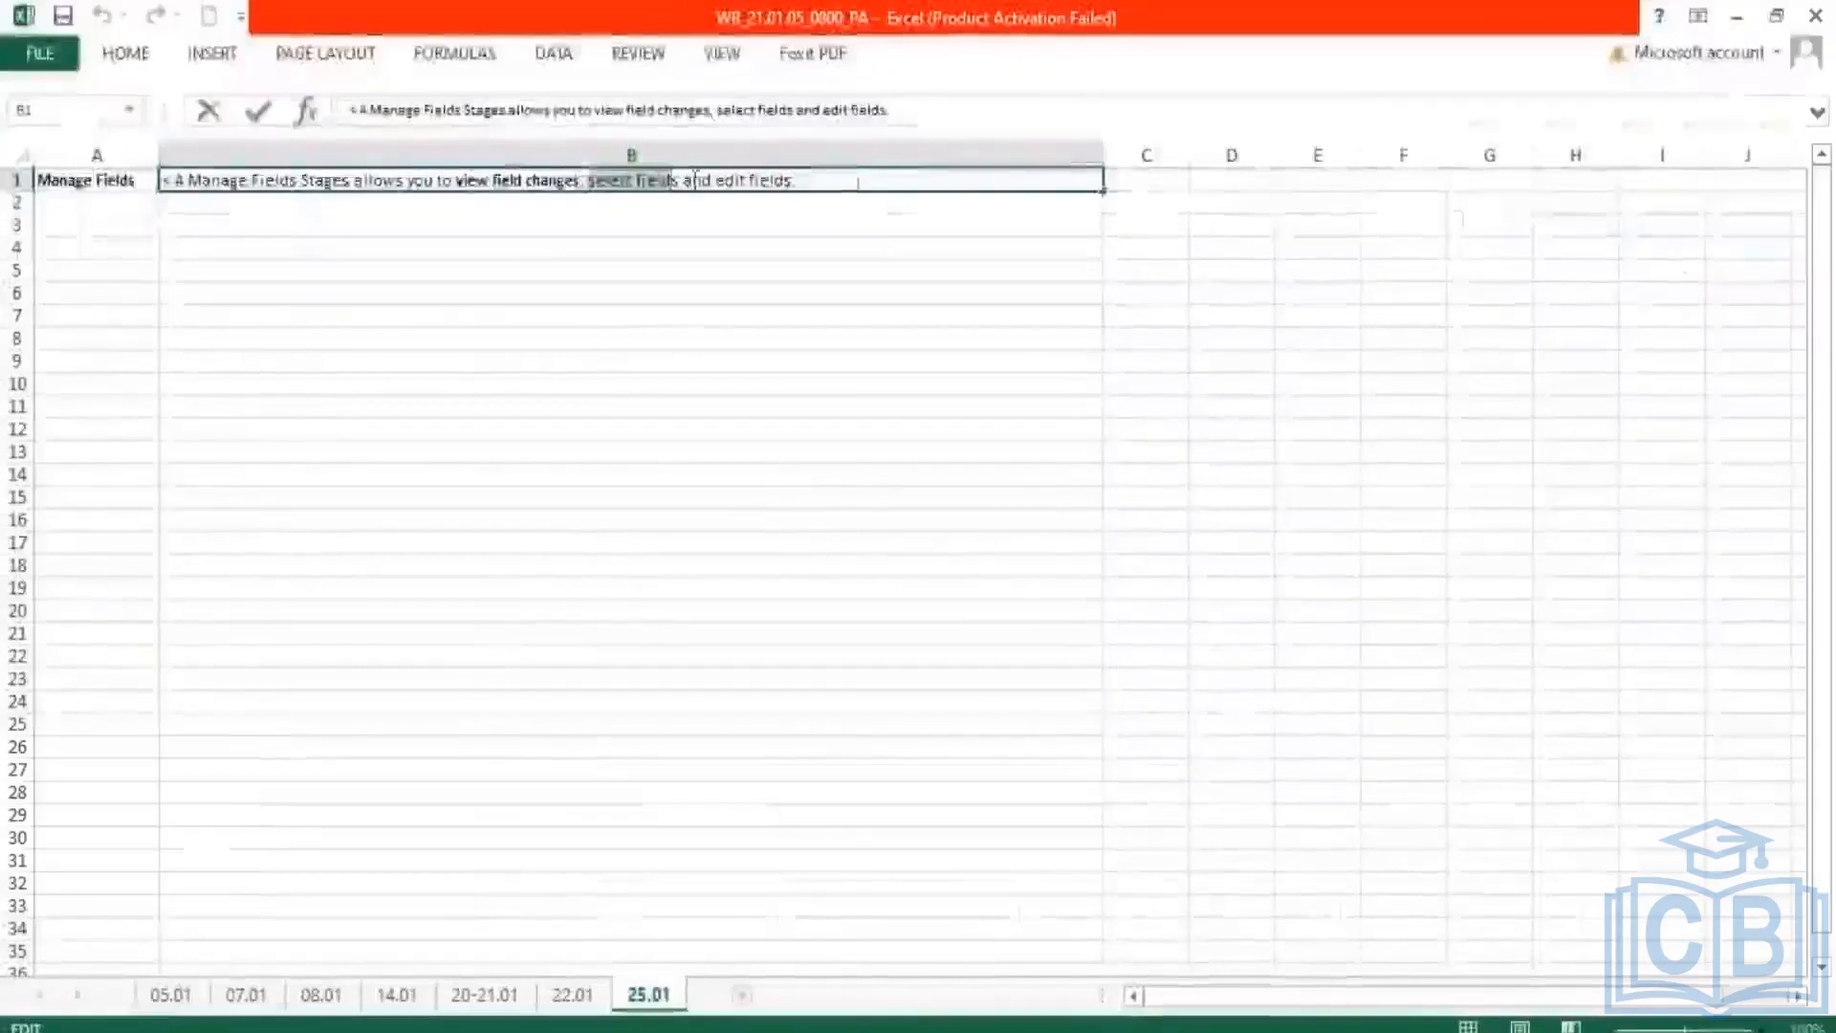
# Step: Switch to the Excel notes and reread the phrase "view field changes" in cell B1, leaving the cell's edit mode
pyautogui.moveTo(459, 178); pyautogui.dragTo(576, 179)
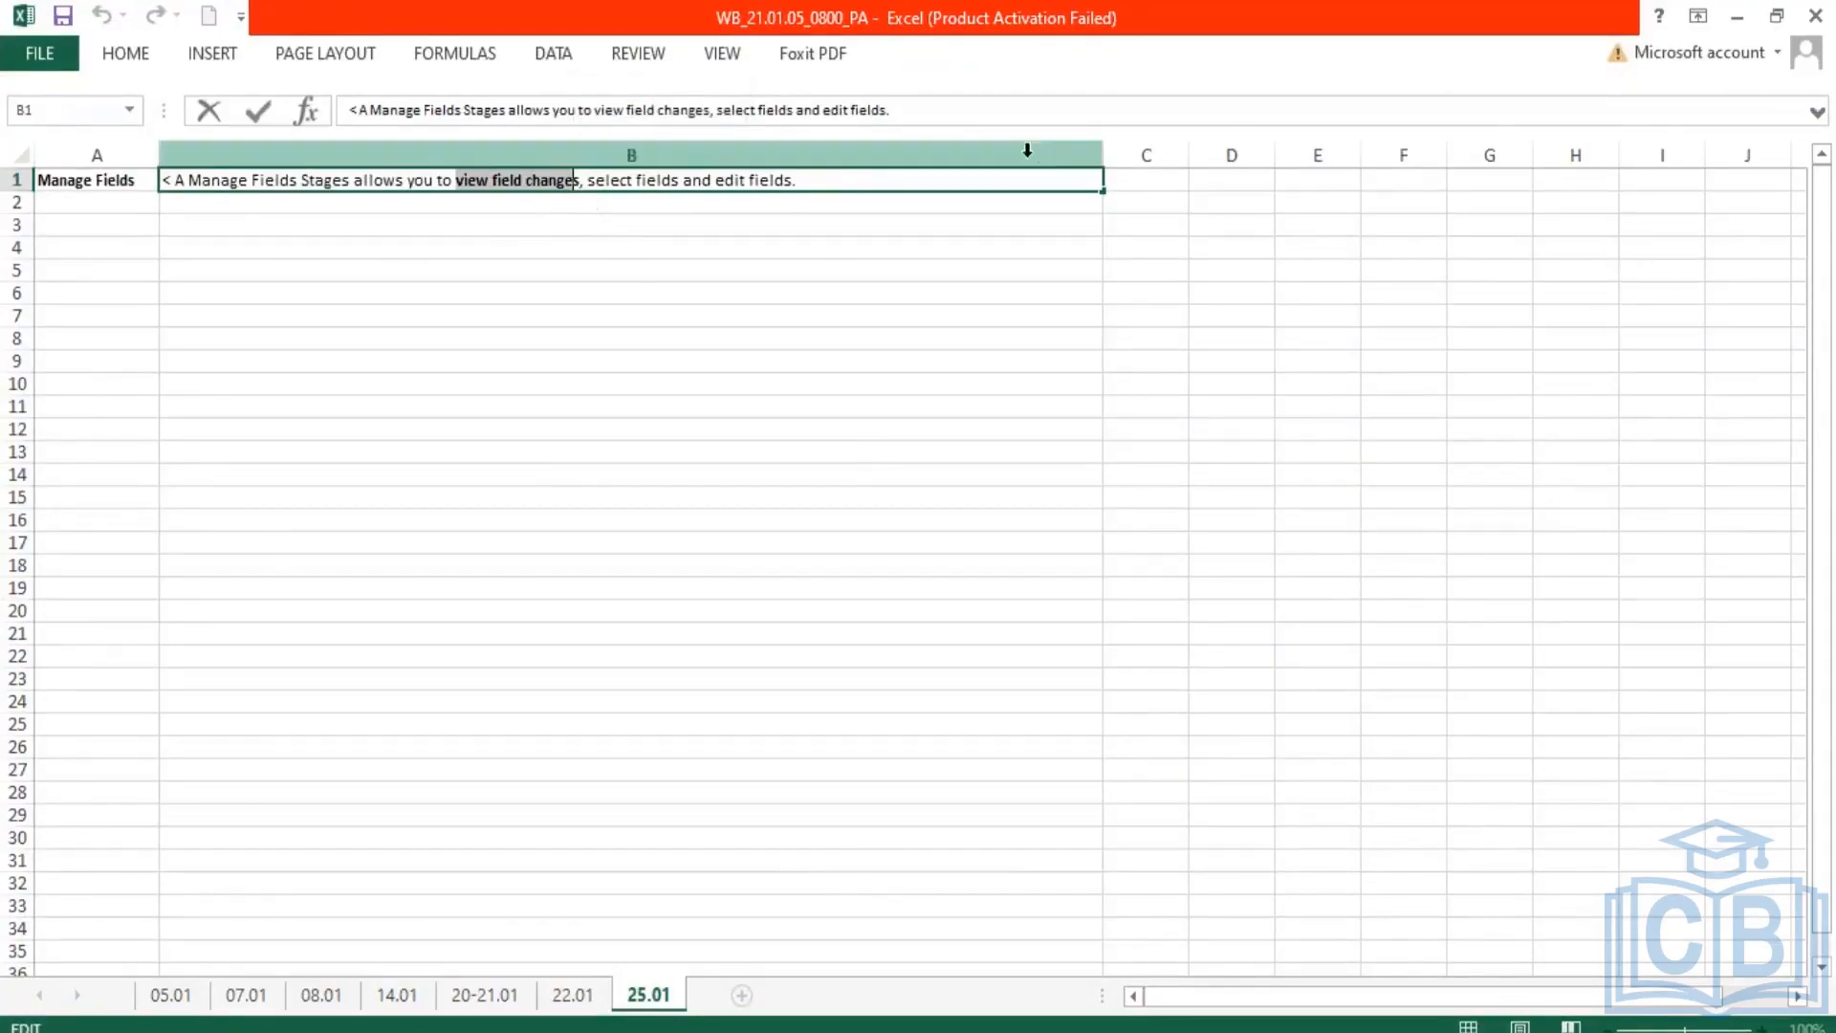
pyautogui.click(583, 229)
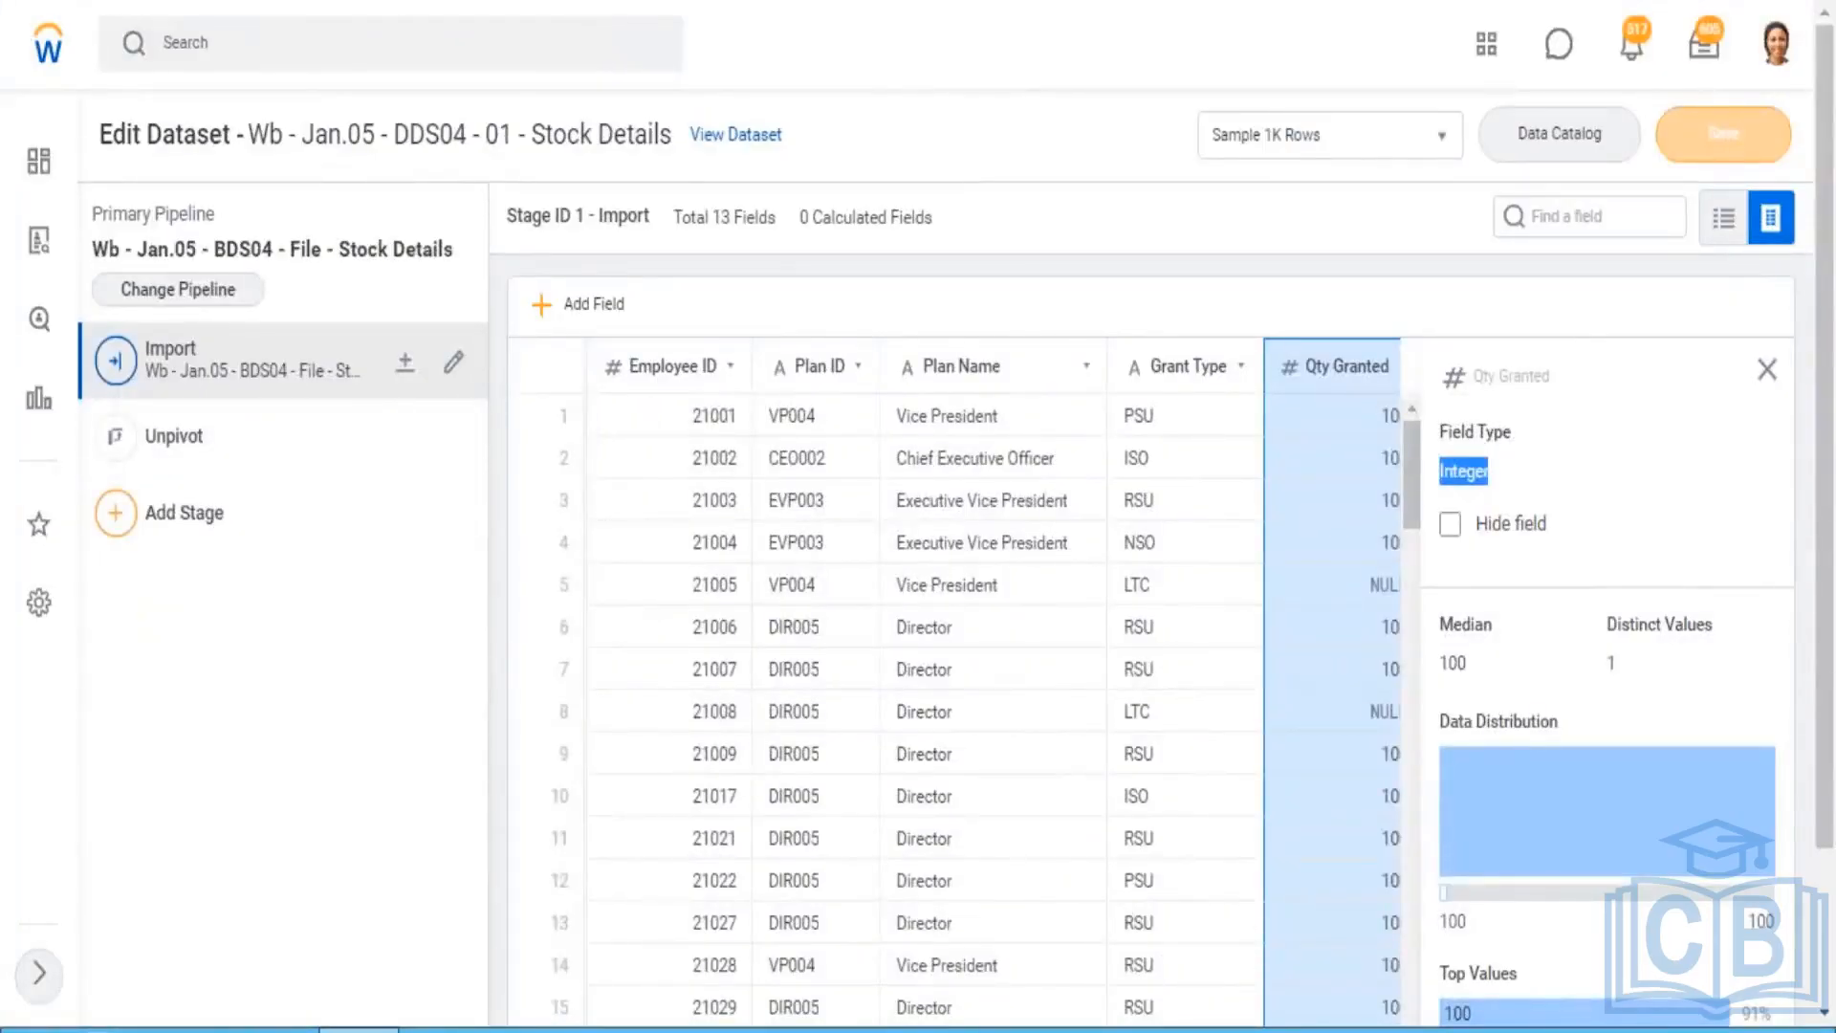
# Step: Return to the Workday Data Catalog and view the BDS02 - CR - Supervisory Details dataset in a new tab
pyautogui.click(1568, 138)
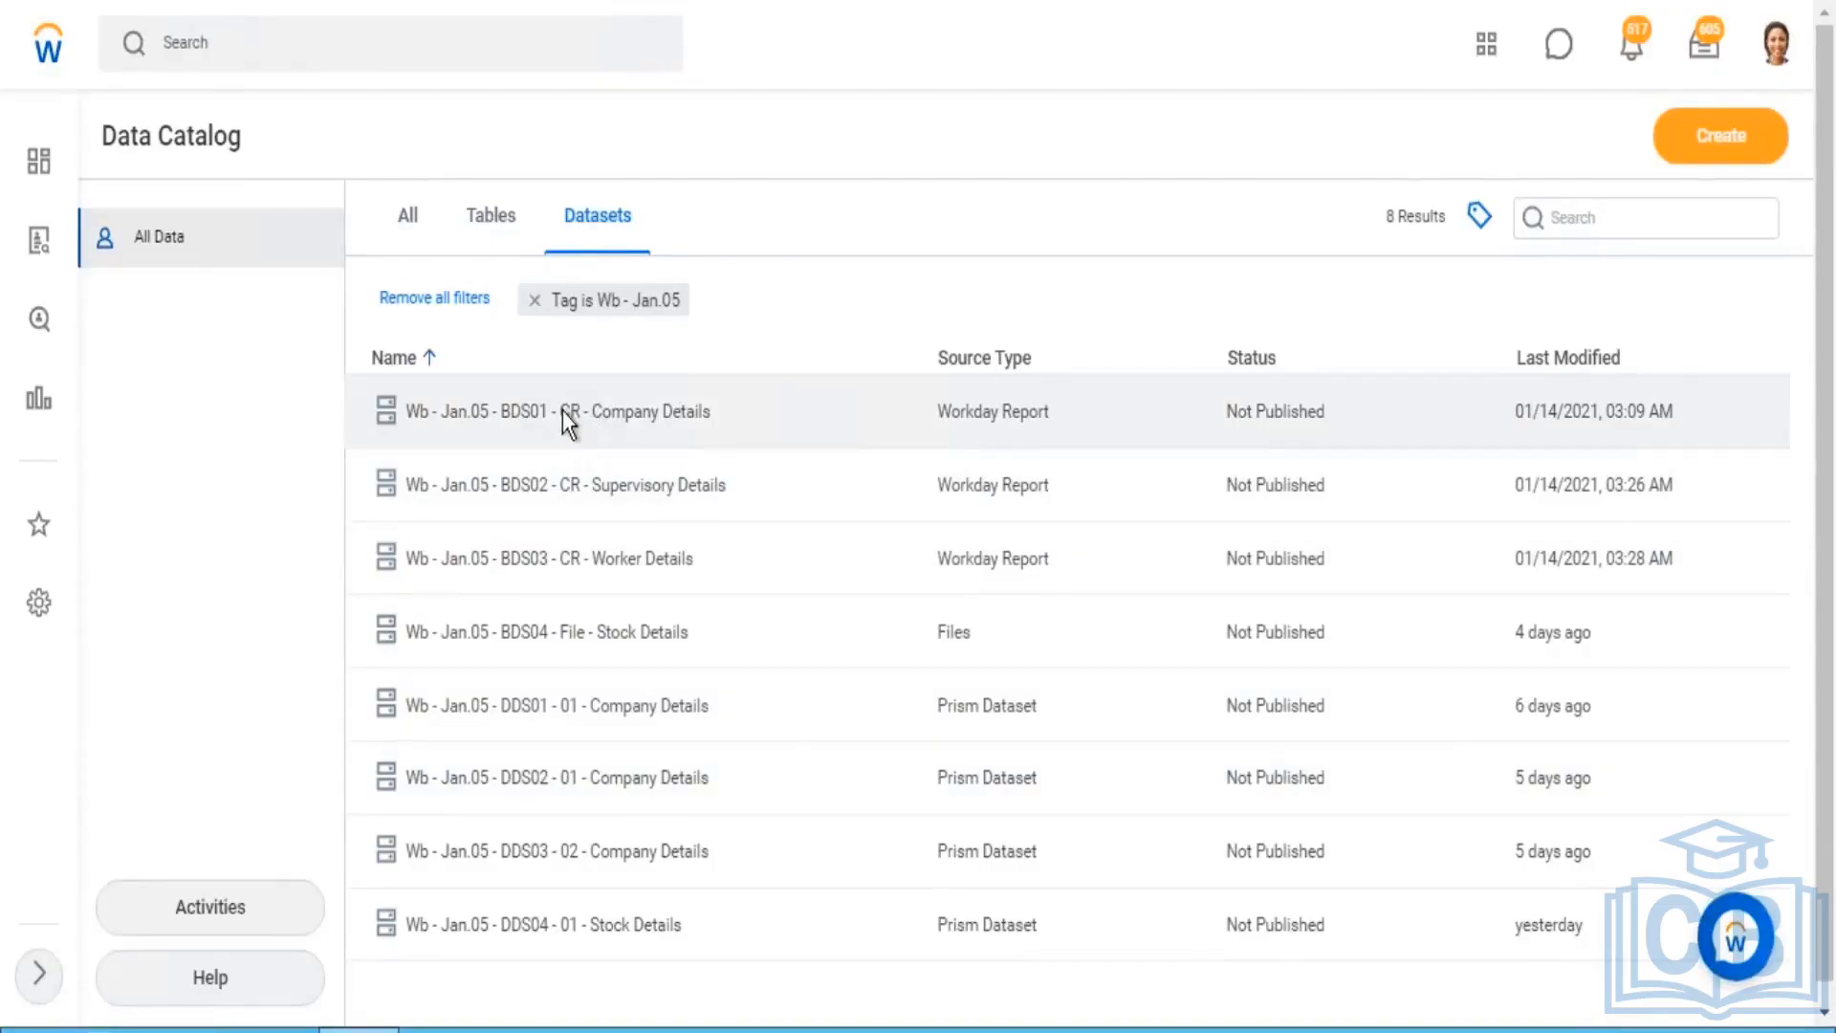
pyautogui.rightClick(562, 410)
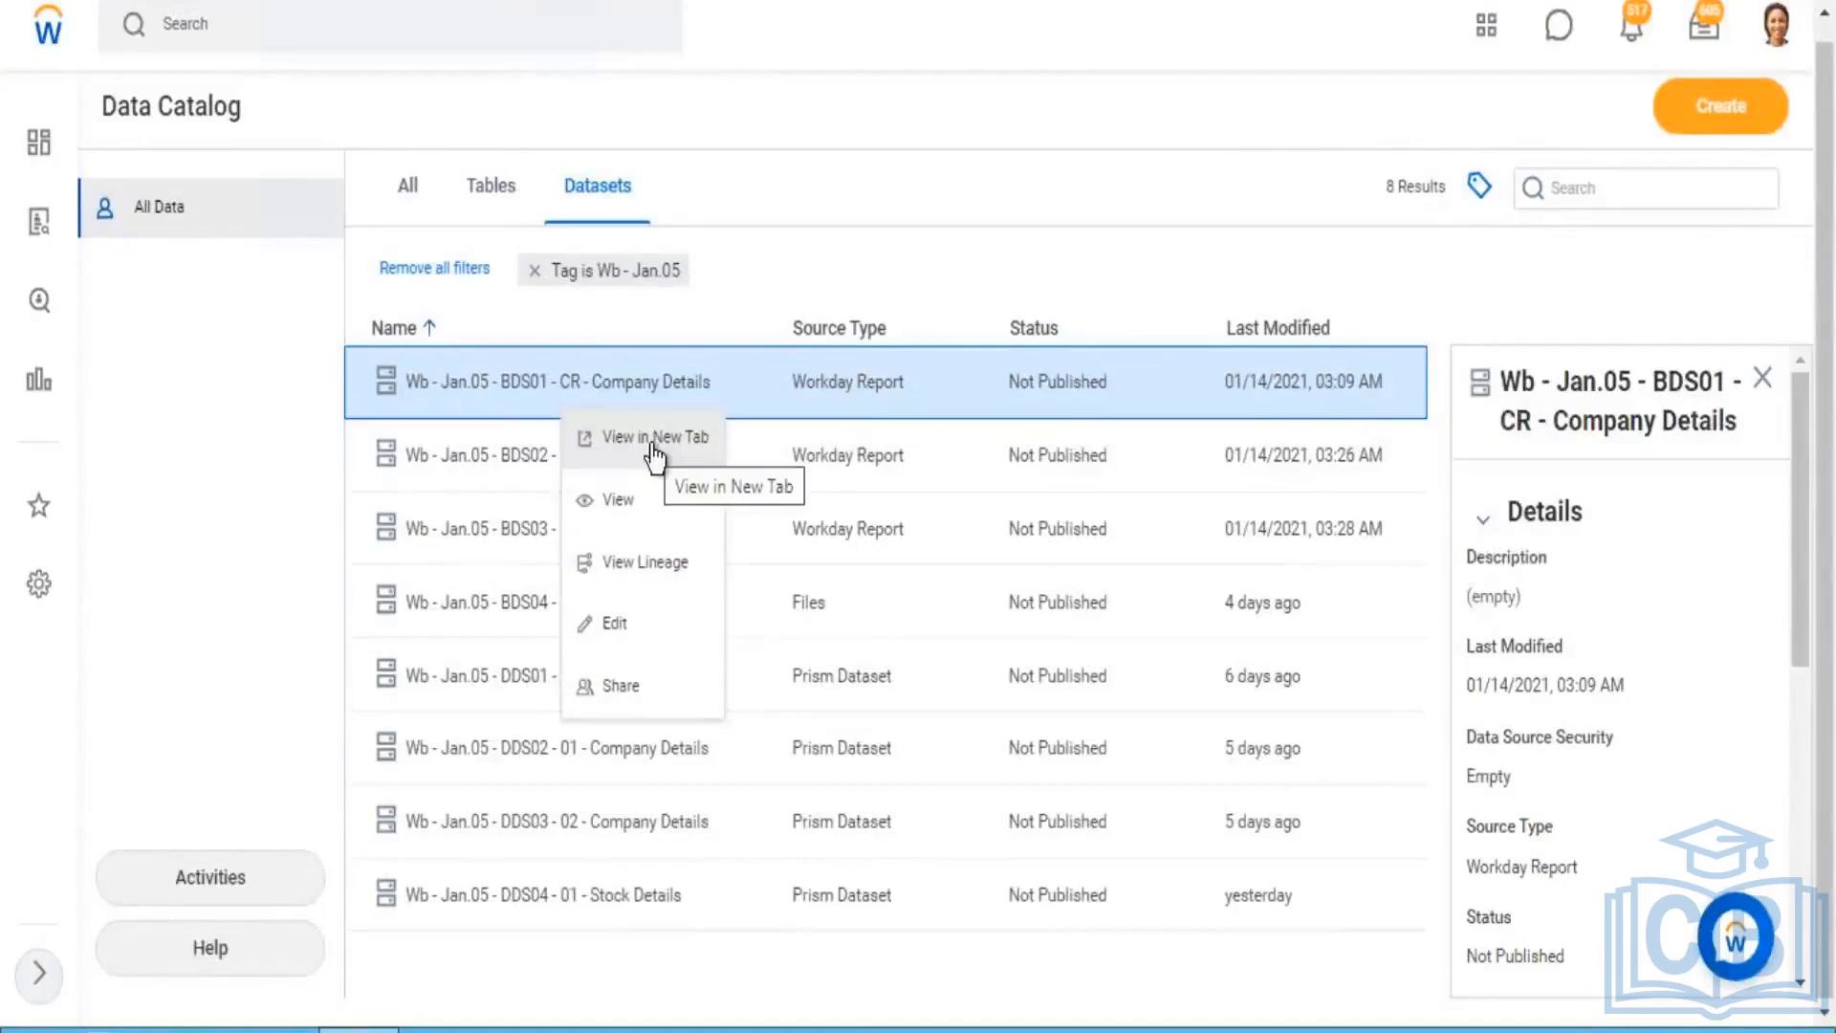
pyautogui.click(1049, 182)
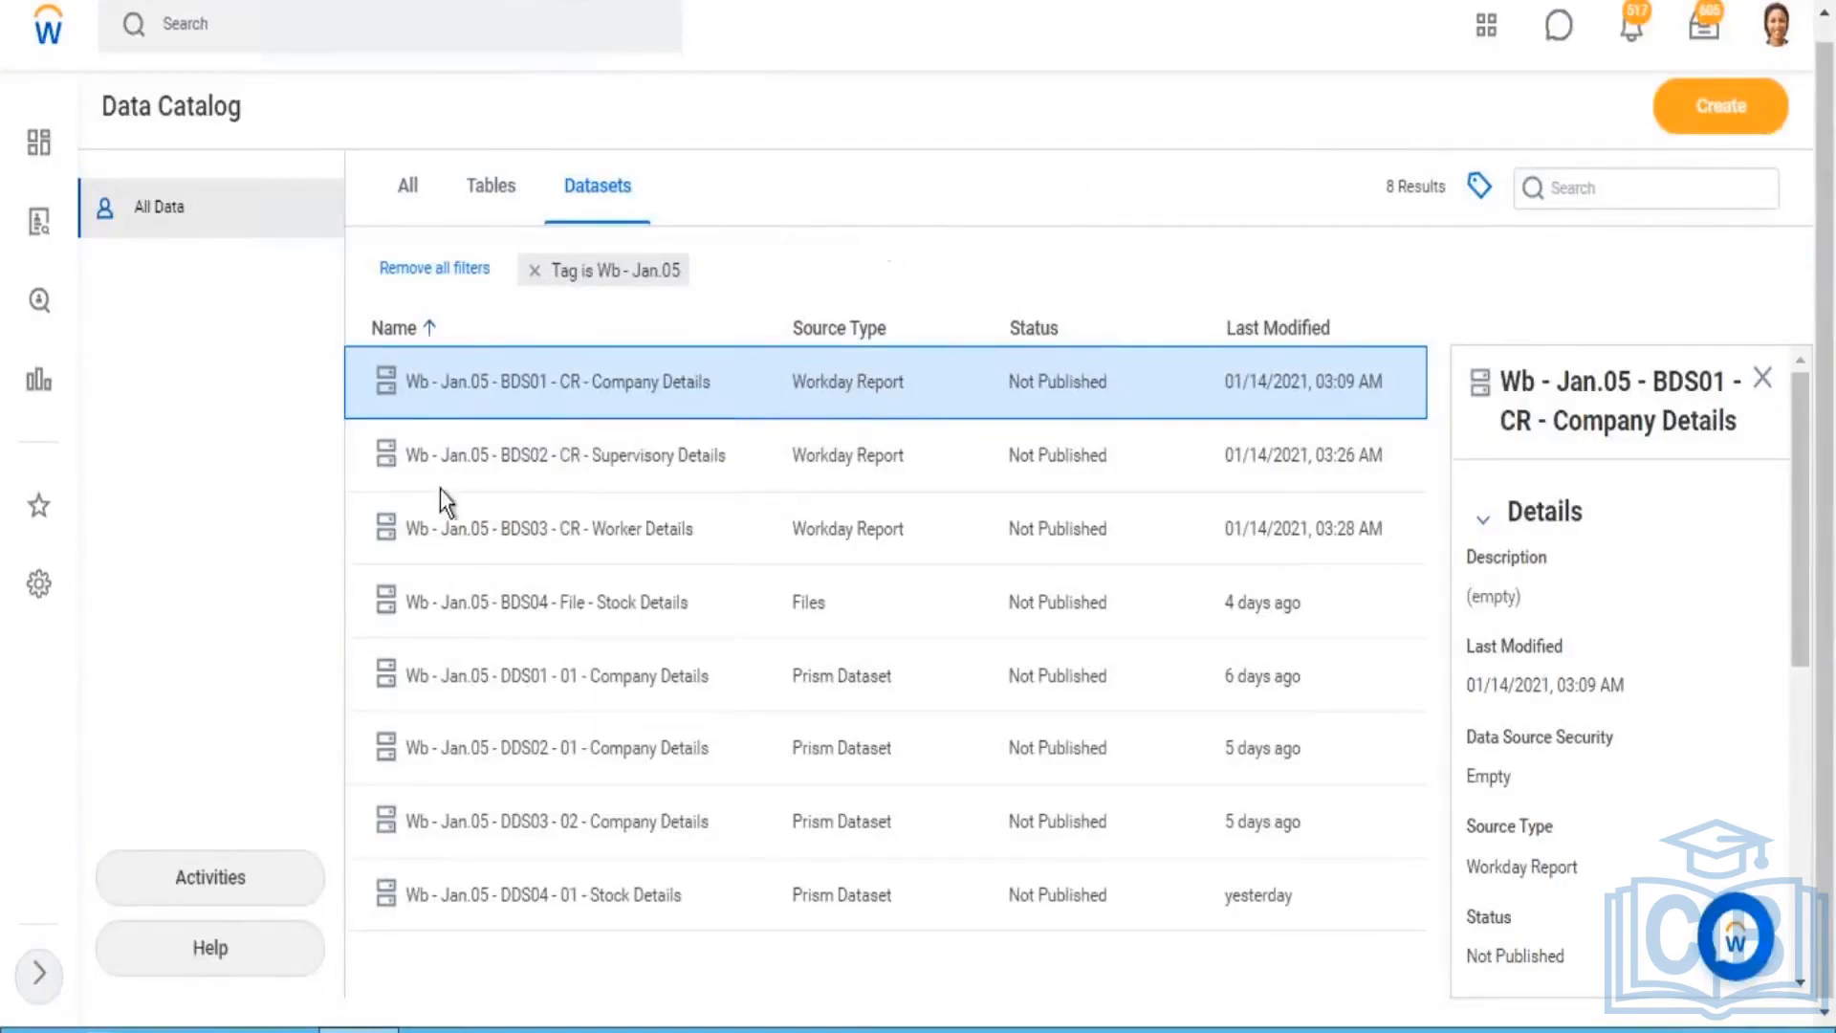
pyautogui.rightClick(597, 457)
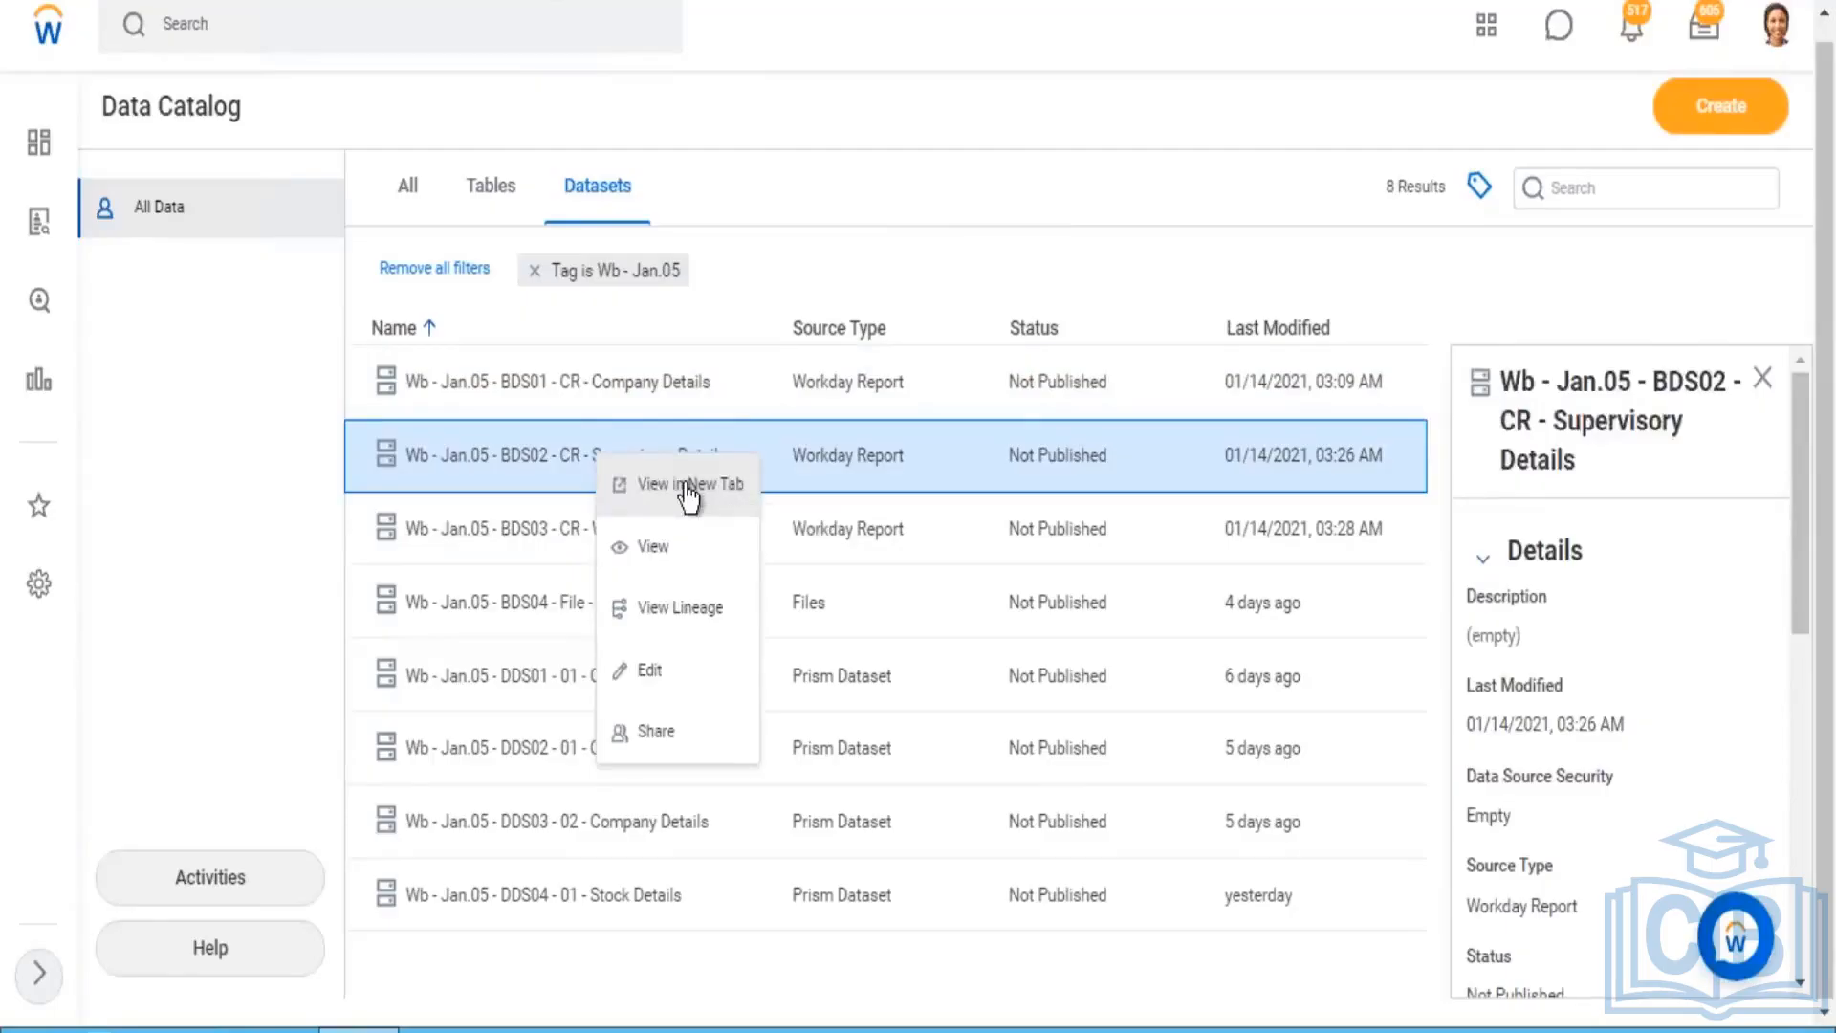
pyautogui.click(687, 485)
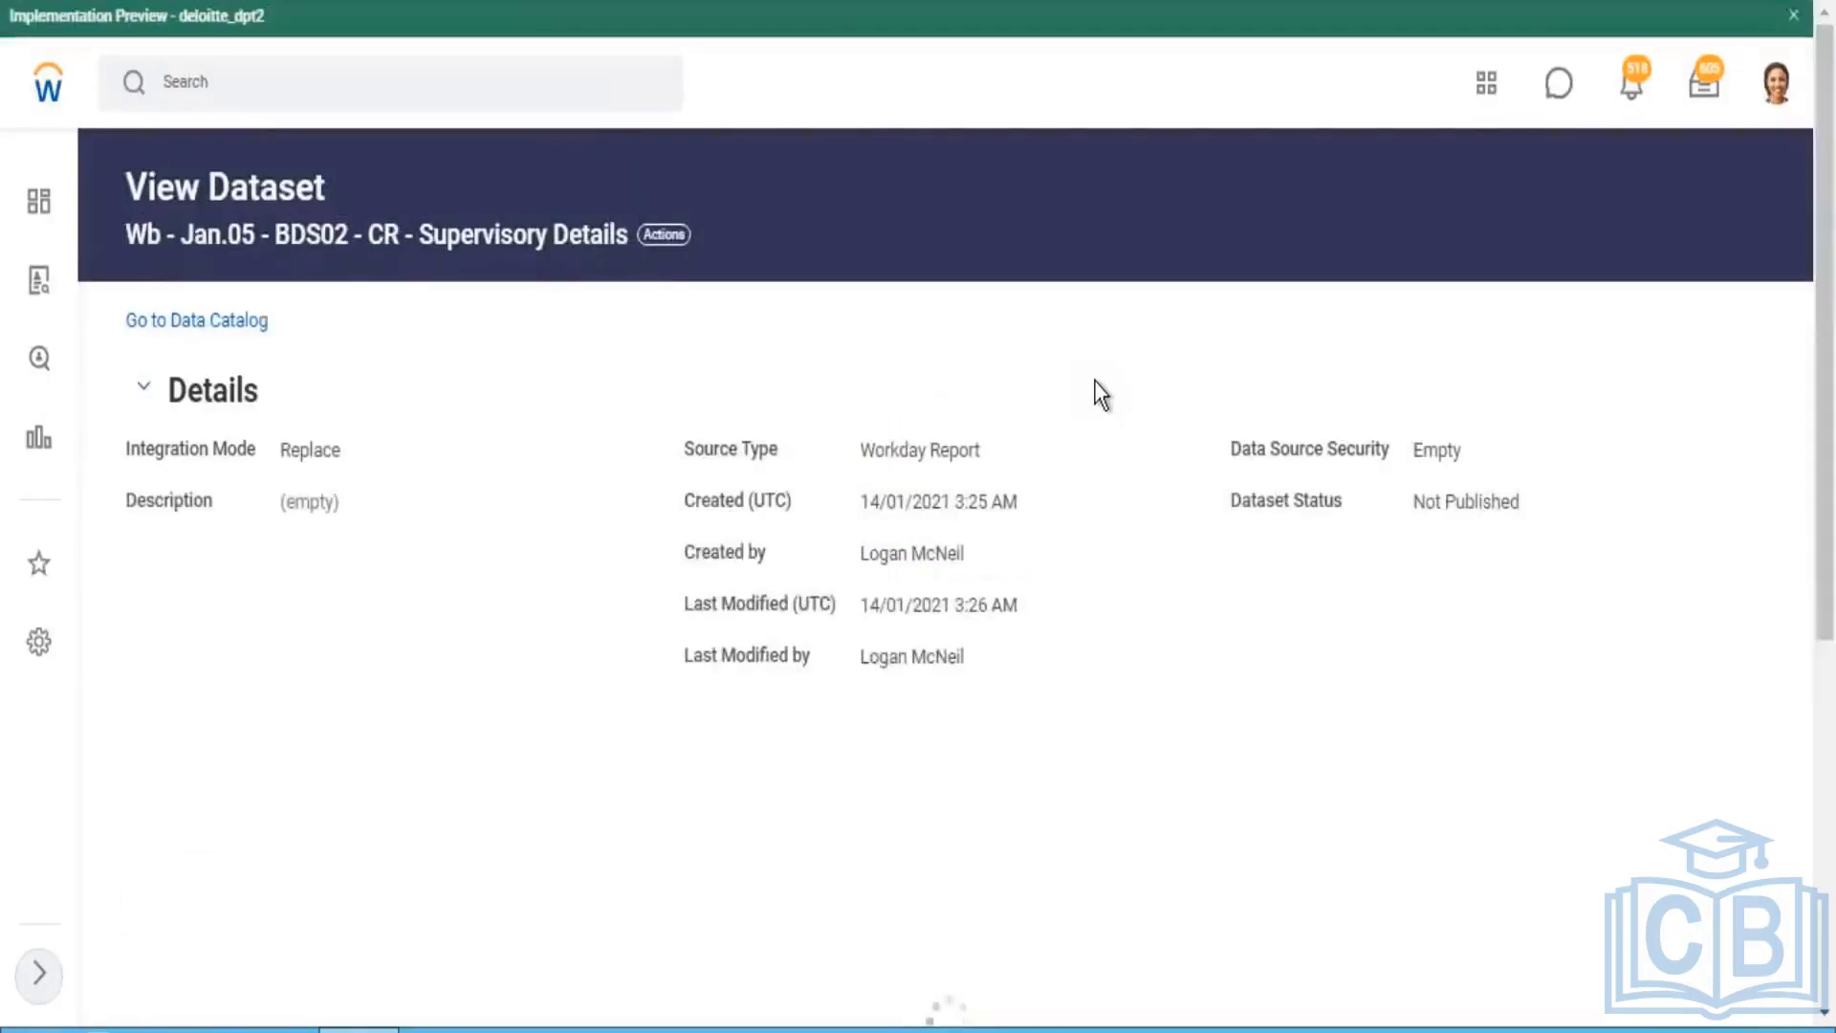
pyautogui.click(1665, 782)
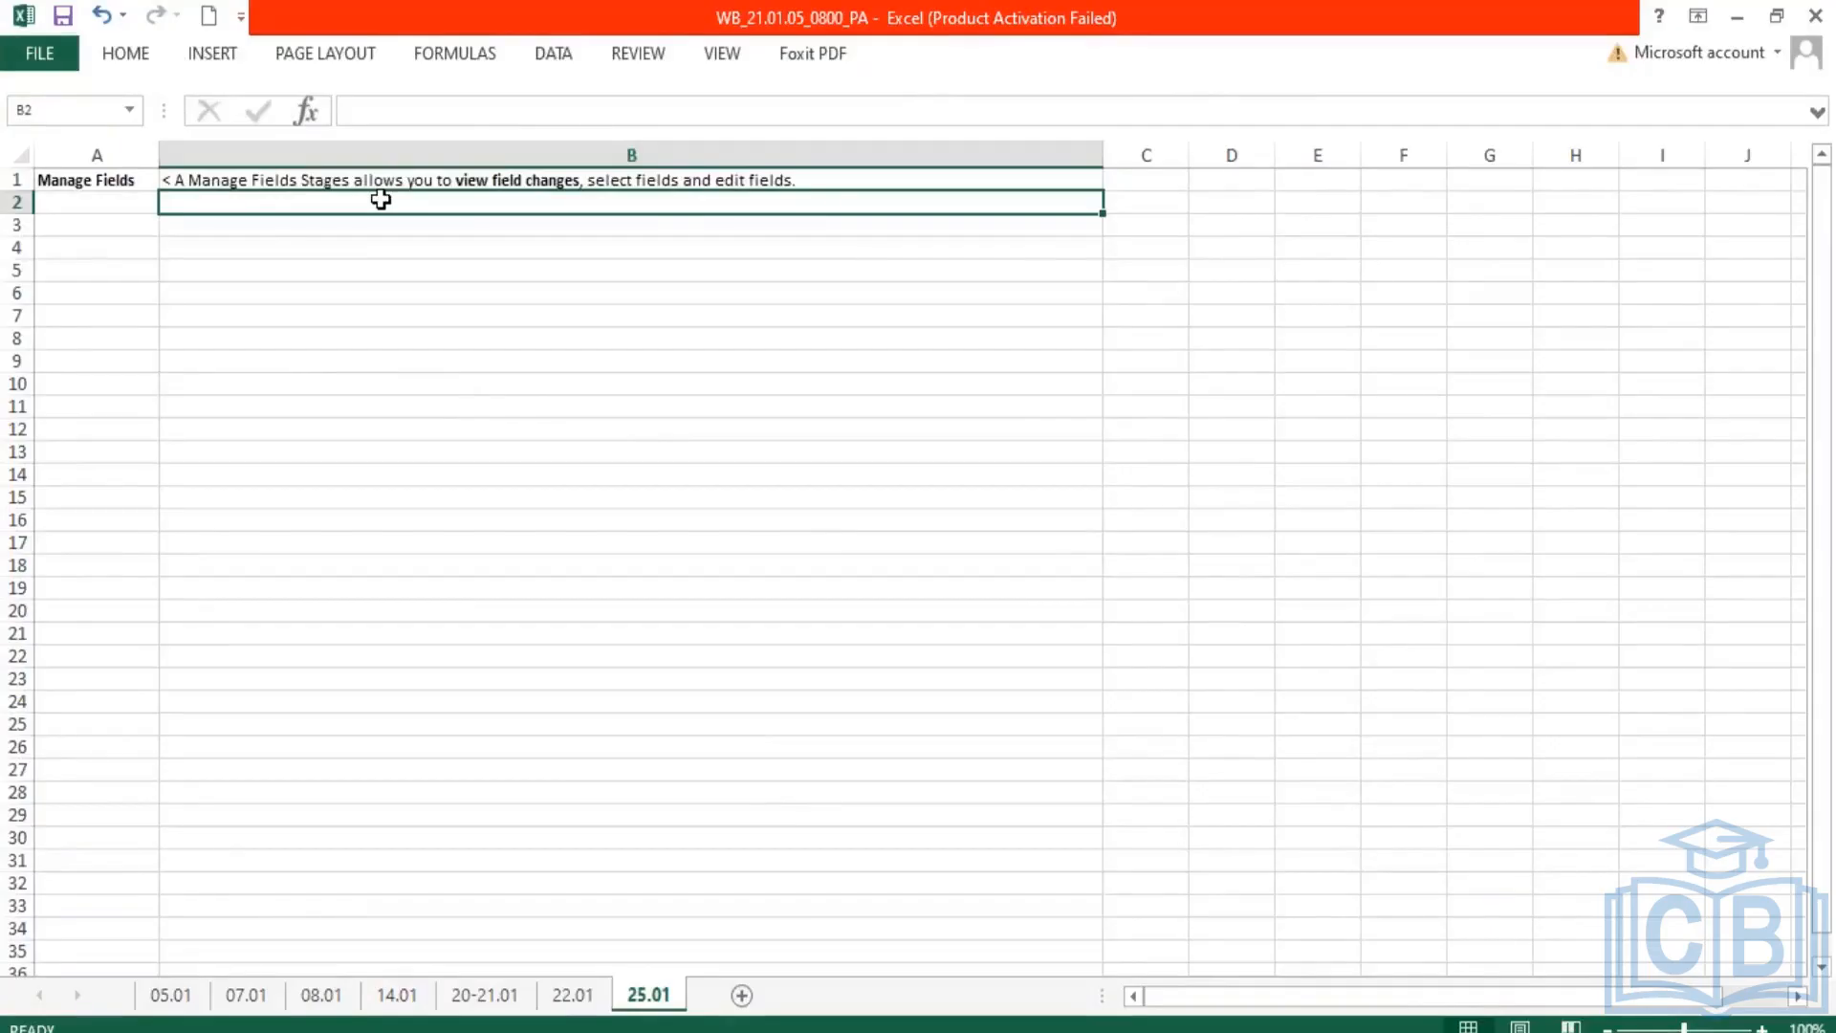
# Step: Switch to Excel and enter in cell B2 "< Add a Manage Fields stage to a base dataset to identify any changes the schema of the data source."
pyautogui.write('< a')
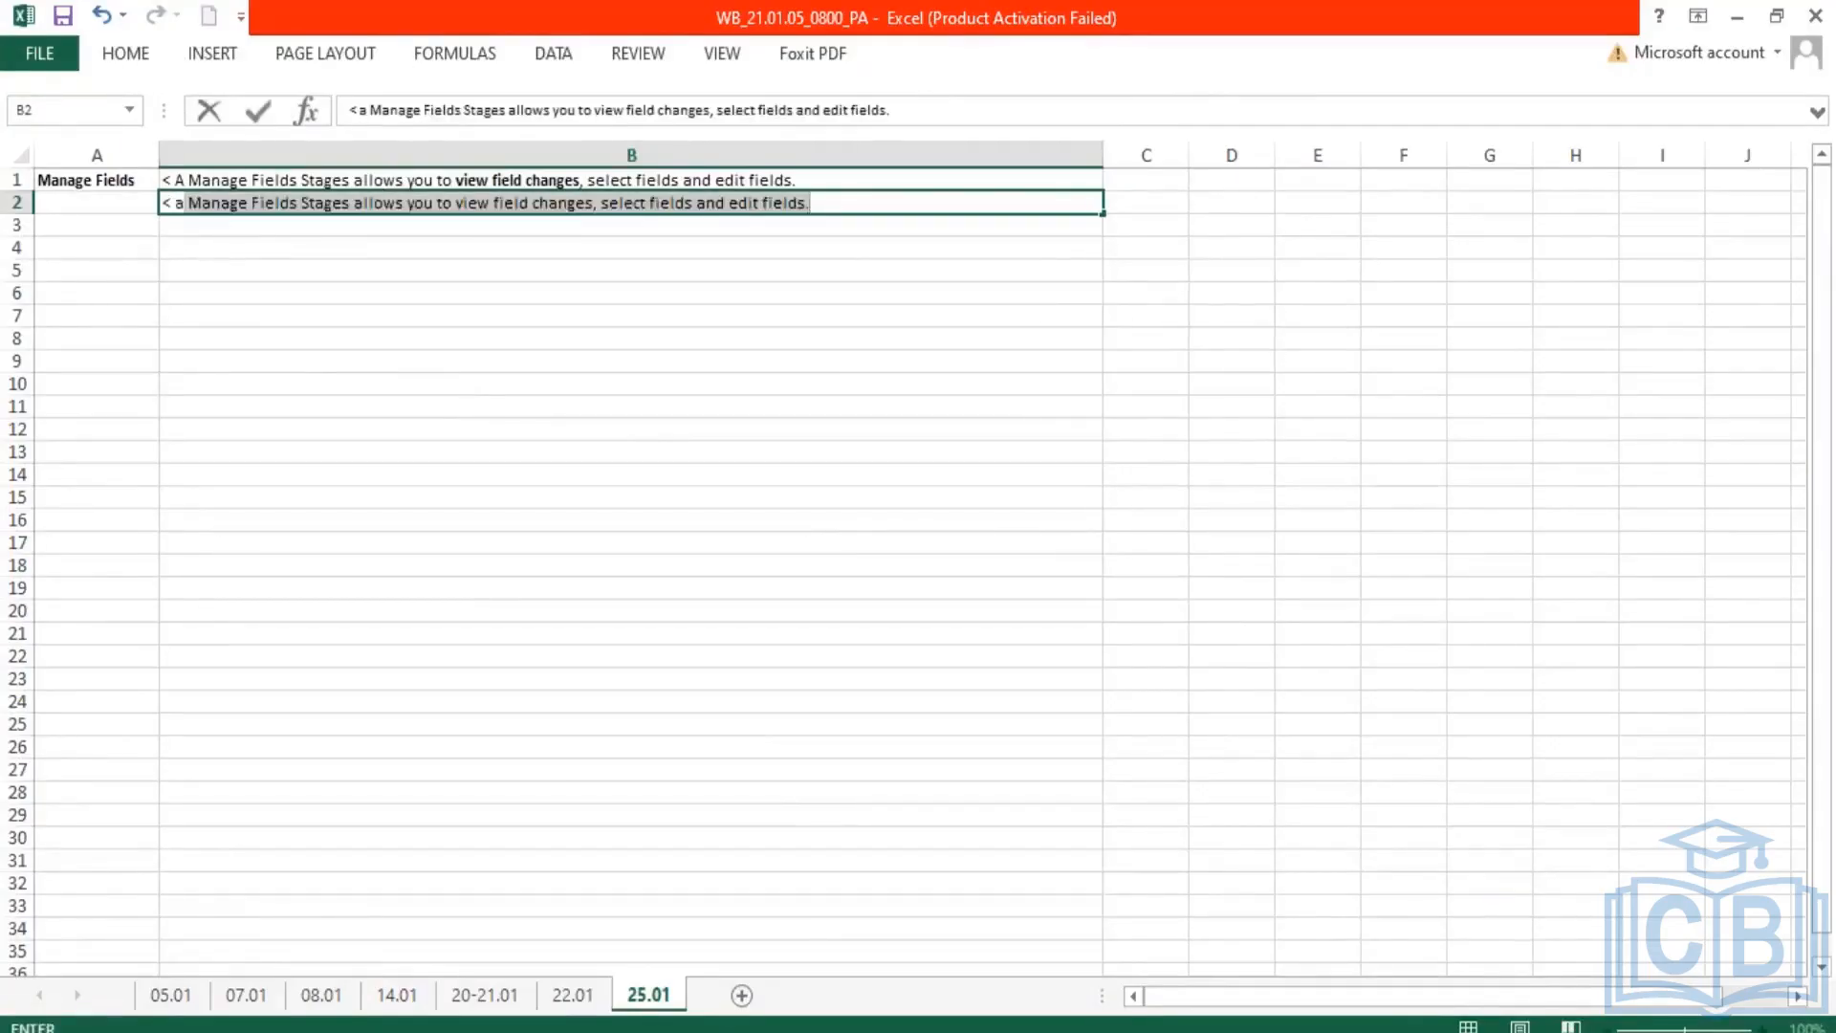
pyautogui.press('BackSpace')
pyautogui.press('BackSpace')
pyautogui.write('Add')
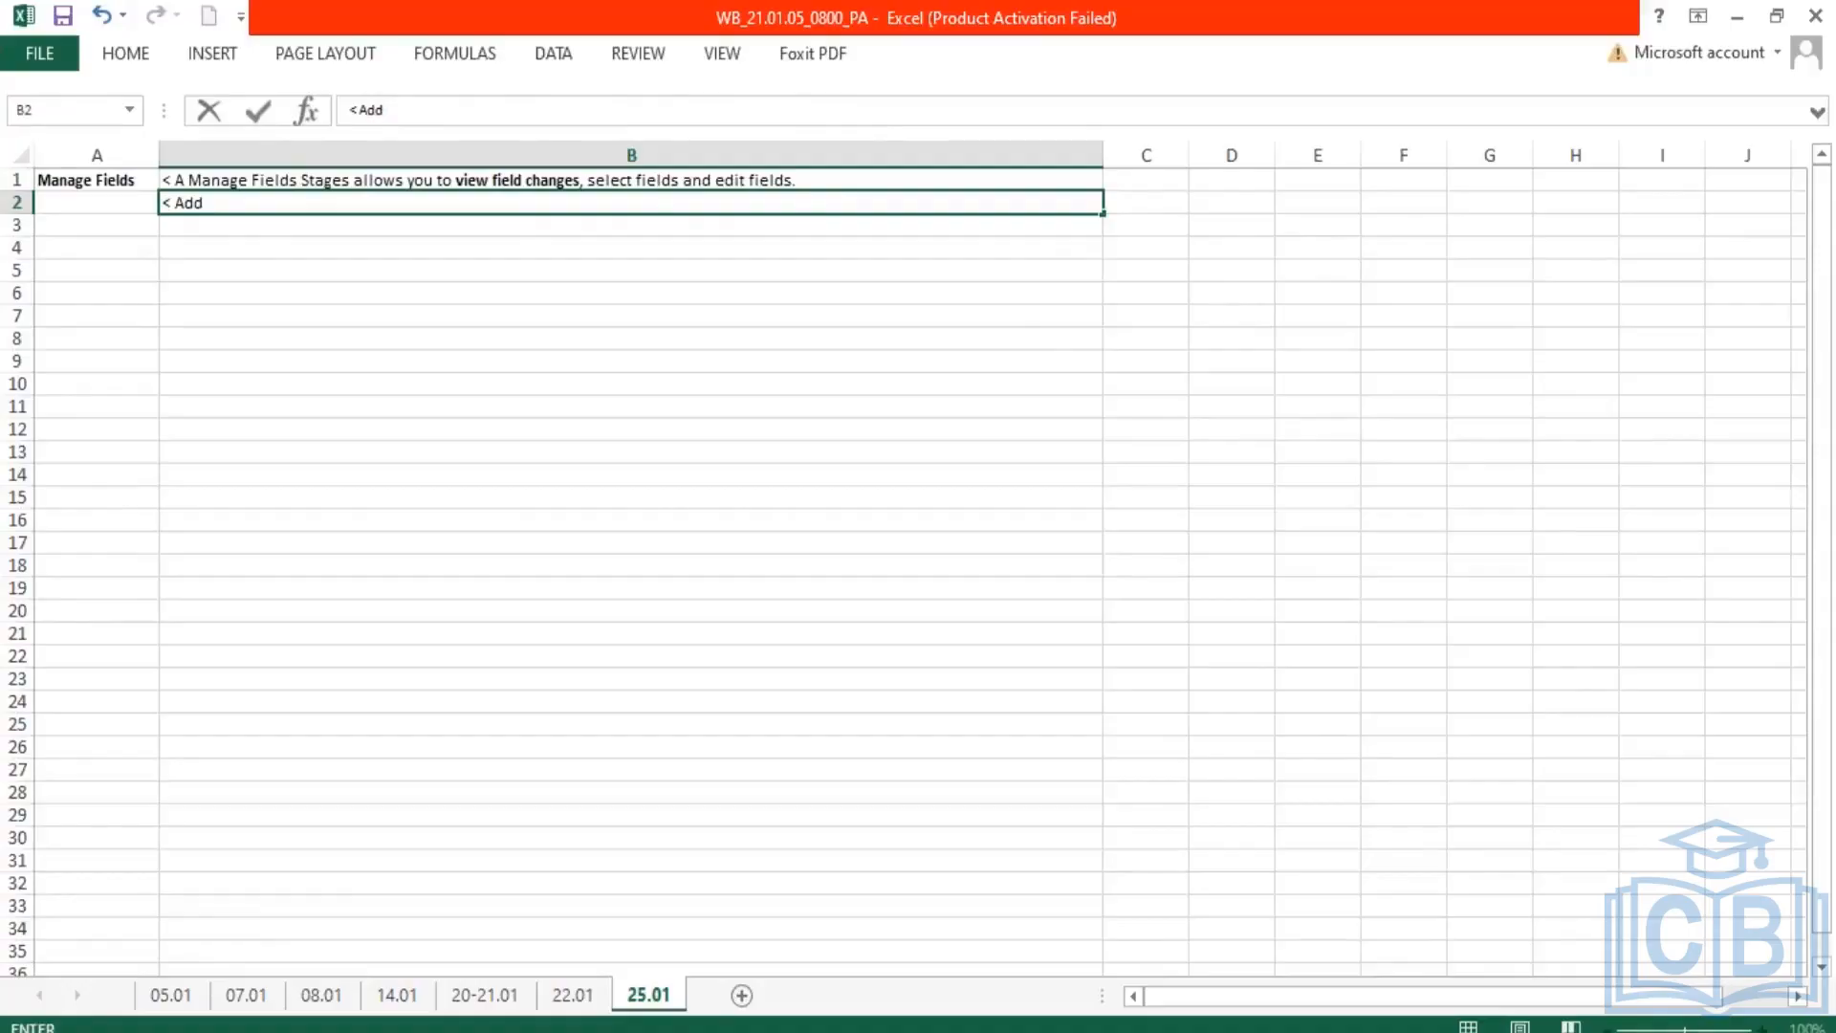
pyautogui.write(' a Manage Fields sta')
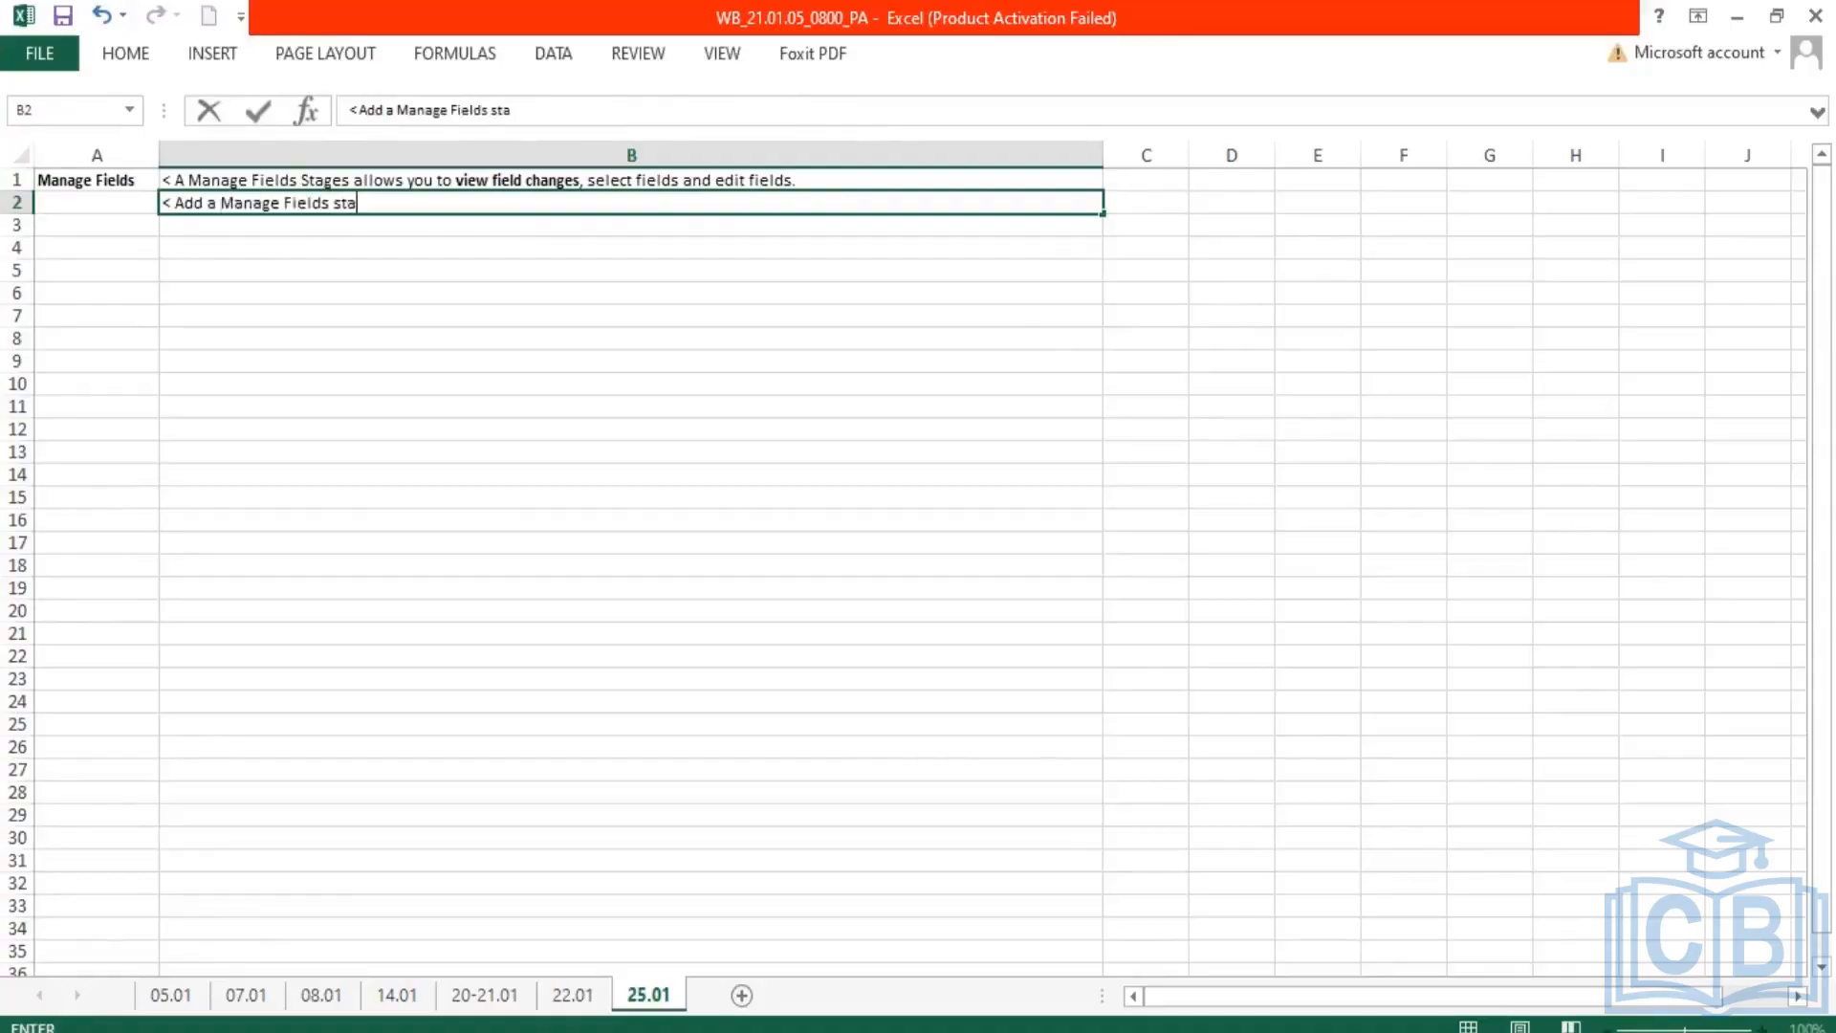
pyautogui.write('ge at the bef')
pyautogui.write('ginning o')
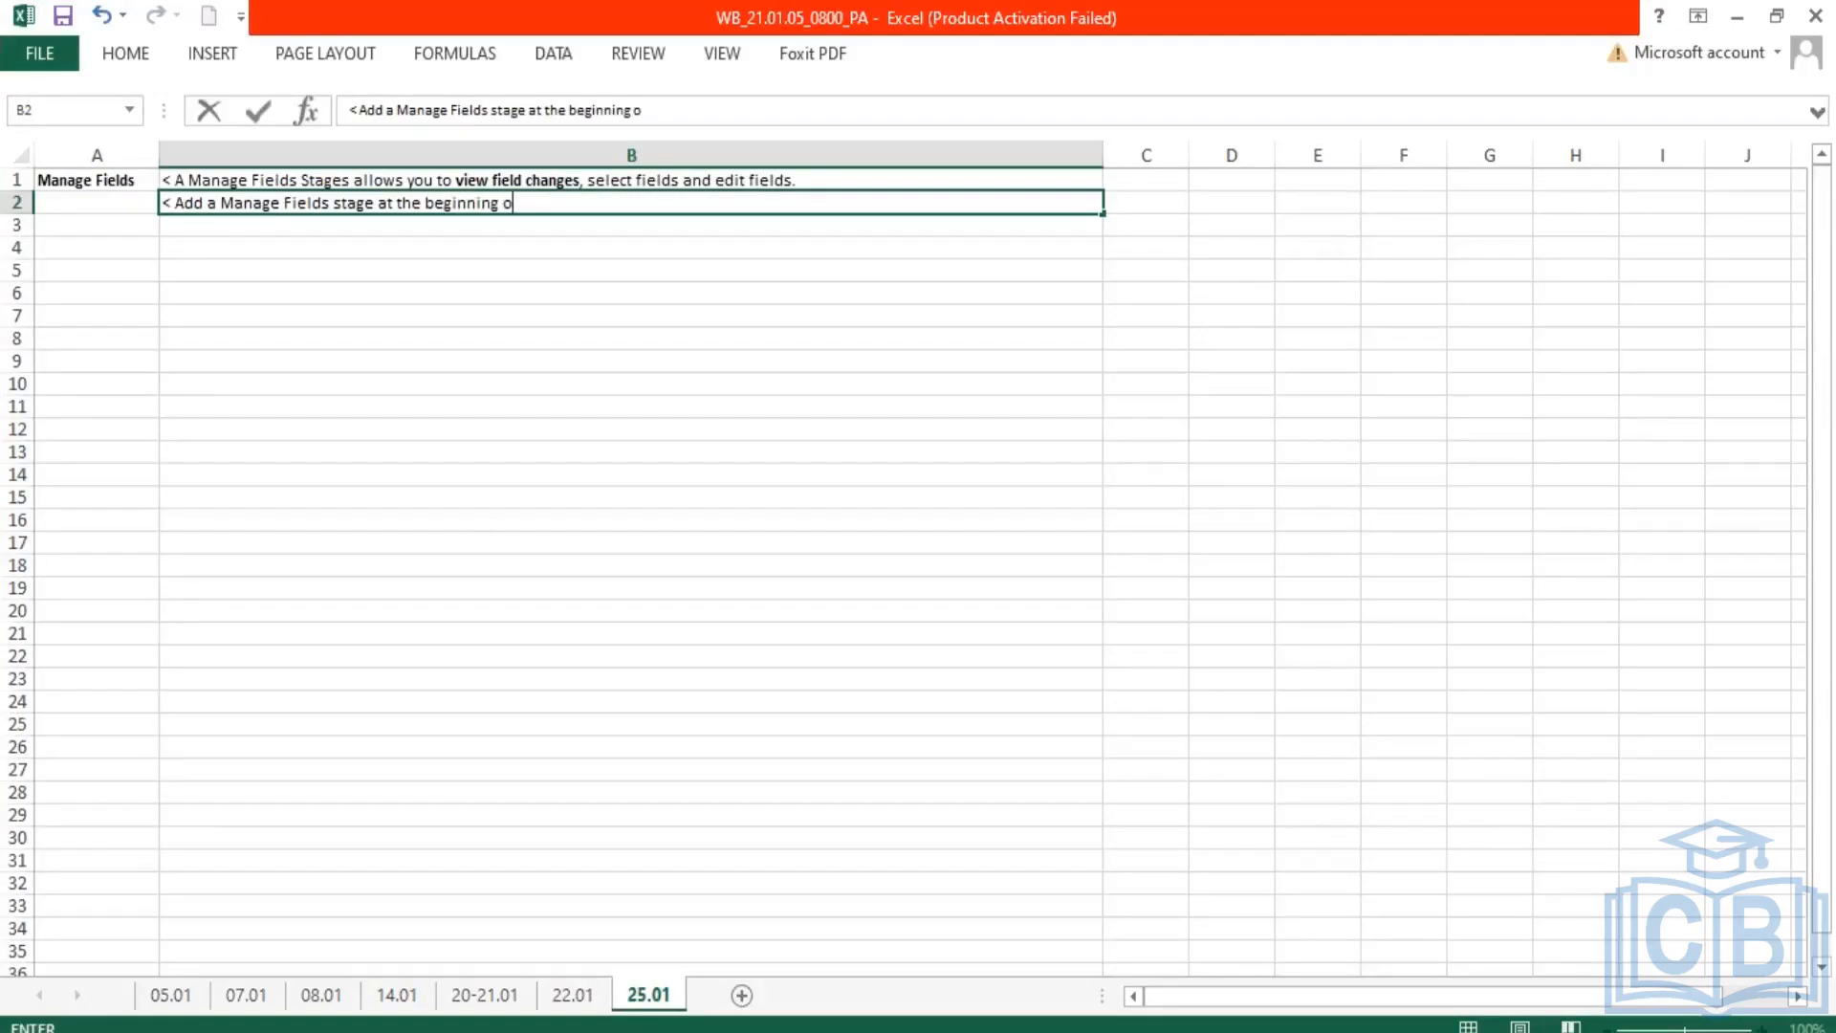
pyautogui.write('f')
pyautogui.press('BackSpace')
pyautogui.press('BackSpace')
pyautogui.press('BackSpace')
pyautogui.press('BackSpace')
pyautogui.press('BackSpace')
pyautogui.press('BackSpace')
pyautogui.press('BackSpace')
pyautogui.press('BackSpace')
pyautogui.press('BackSpace')
pyautogui.press('BackSpace')
pyautogui.press('BackSpace')
pyautogui.press('BackSpace')
pyautogui.press('BackSpace')
pyautogui.press('BackSpace')
pyautogui.press('BackSpace')
pyautogui.press('BackSpace')
pyautogui.press('BackSpace')
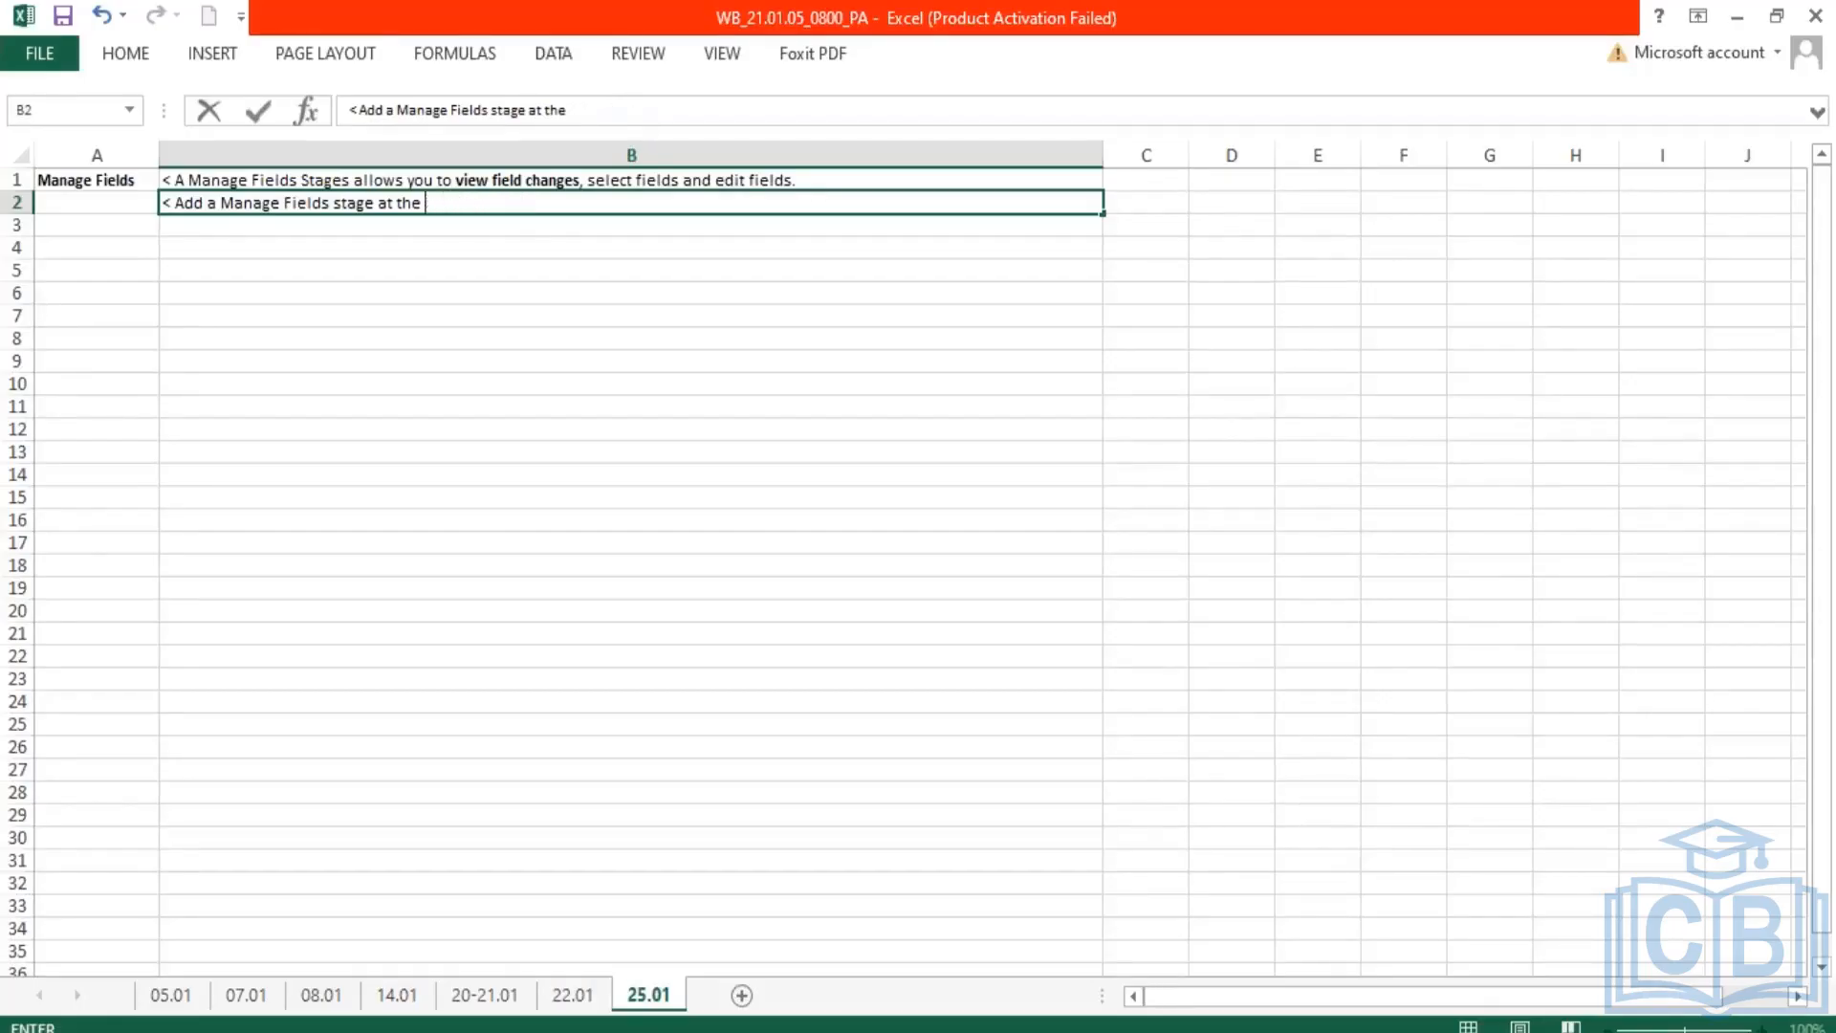
pyautogui.press('BackSpace')
pyautogui.press('BackSpace')
pyautogui.write('to a base dataset to ')
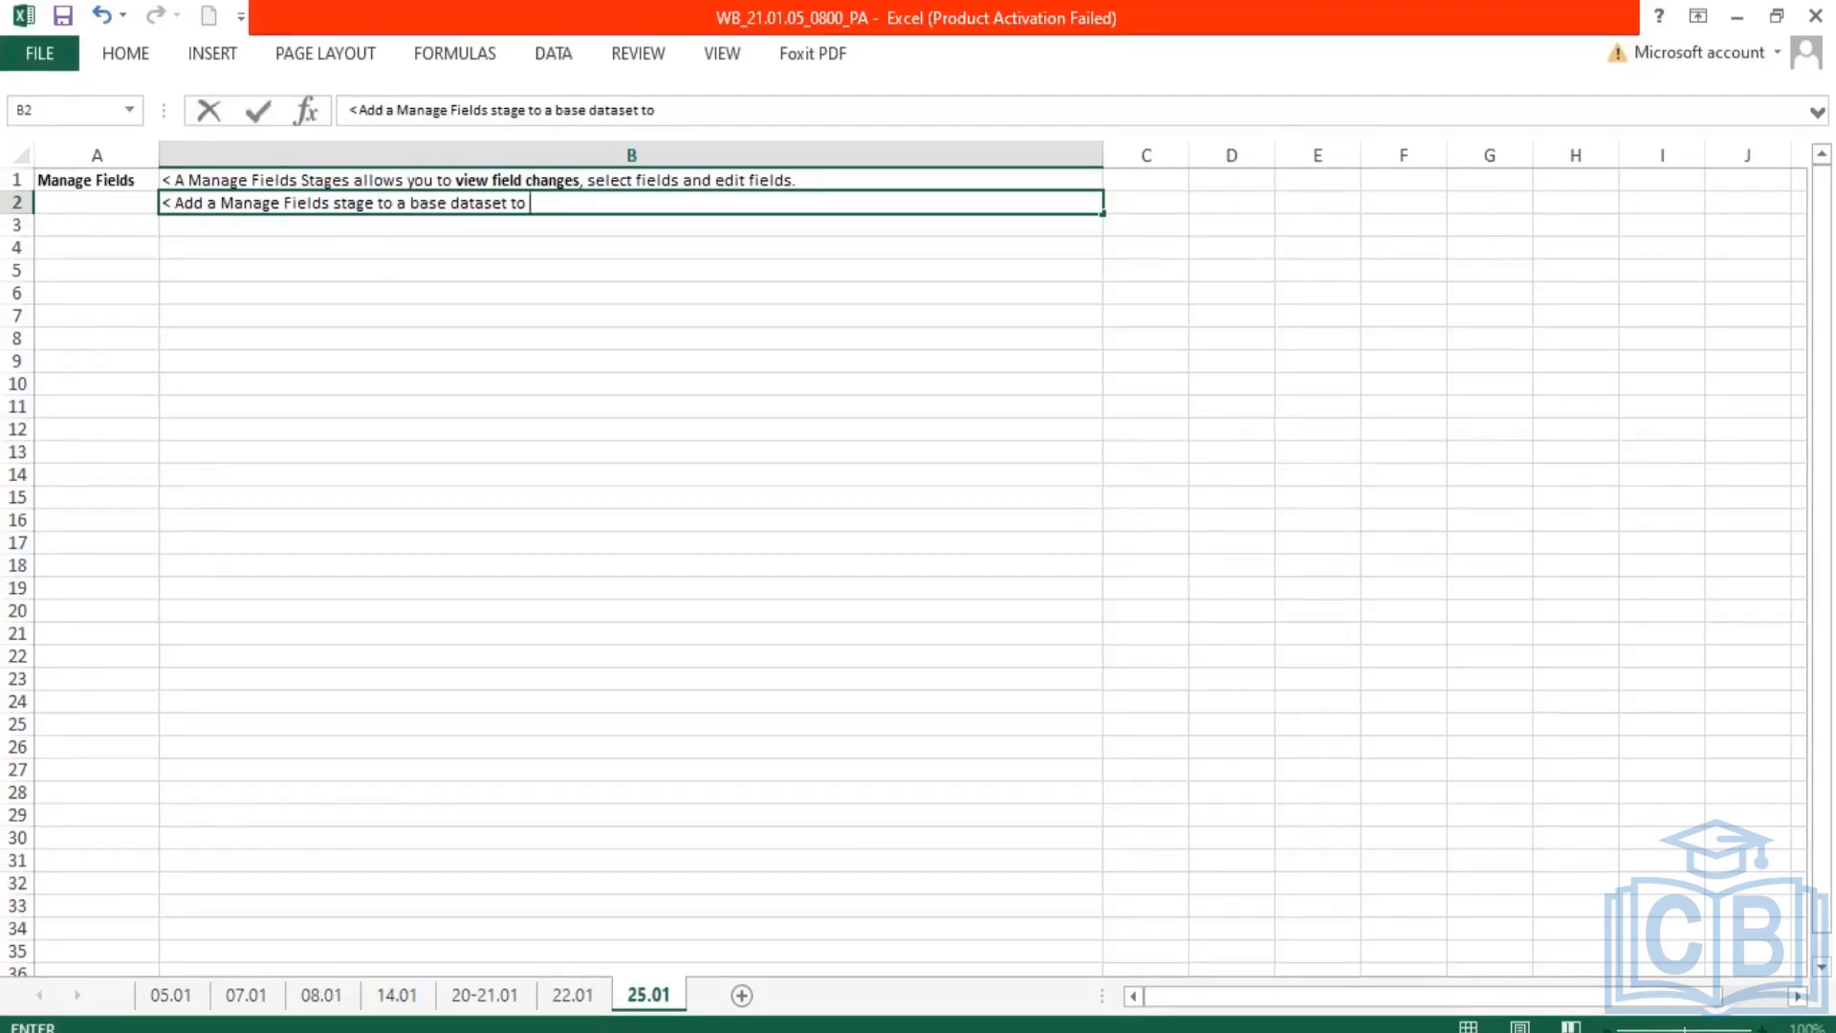
pyautogui.write('identify any ch')
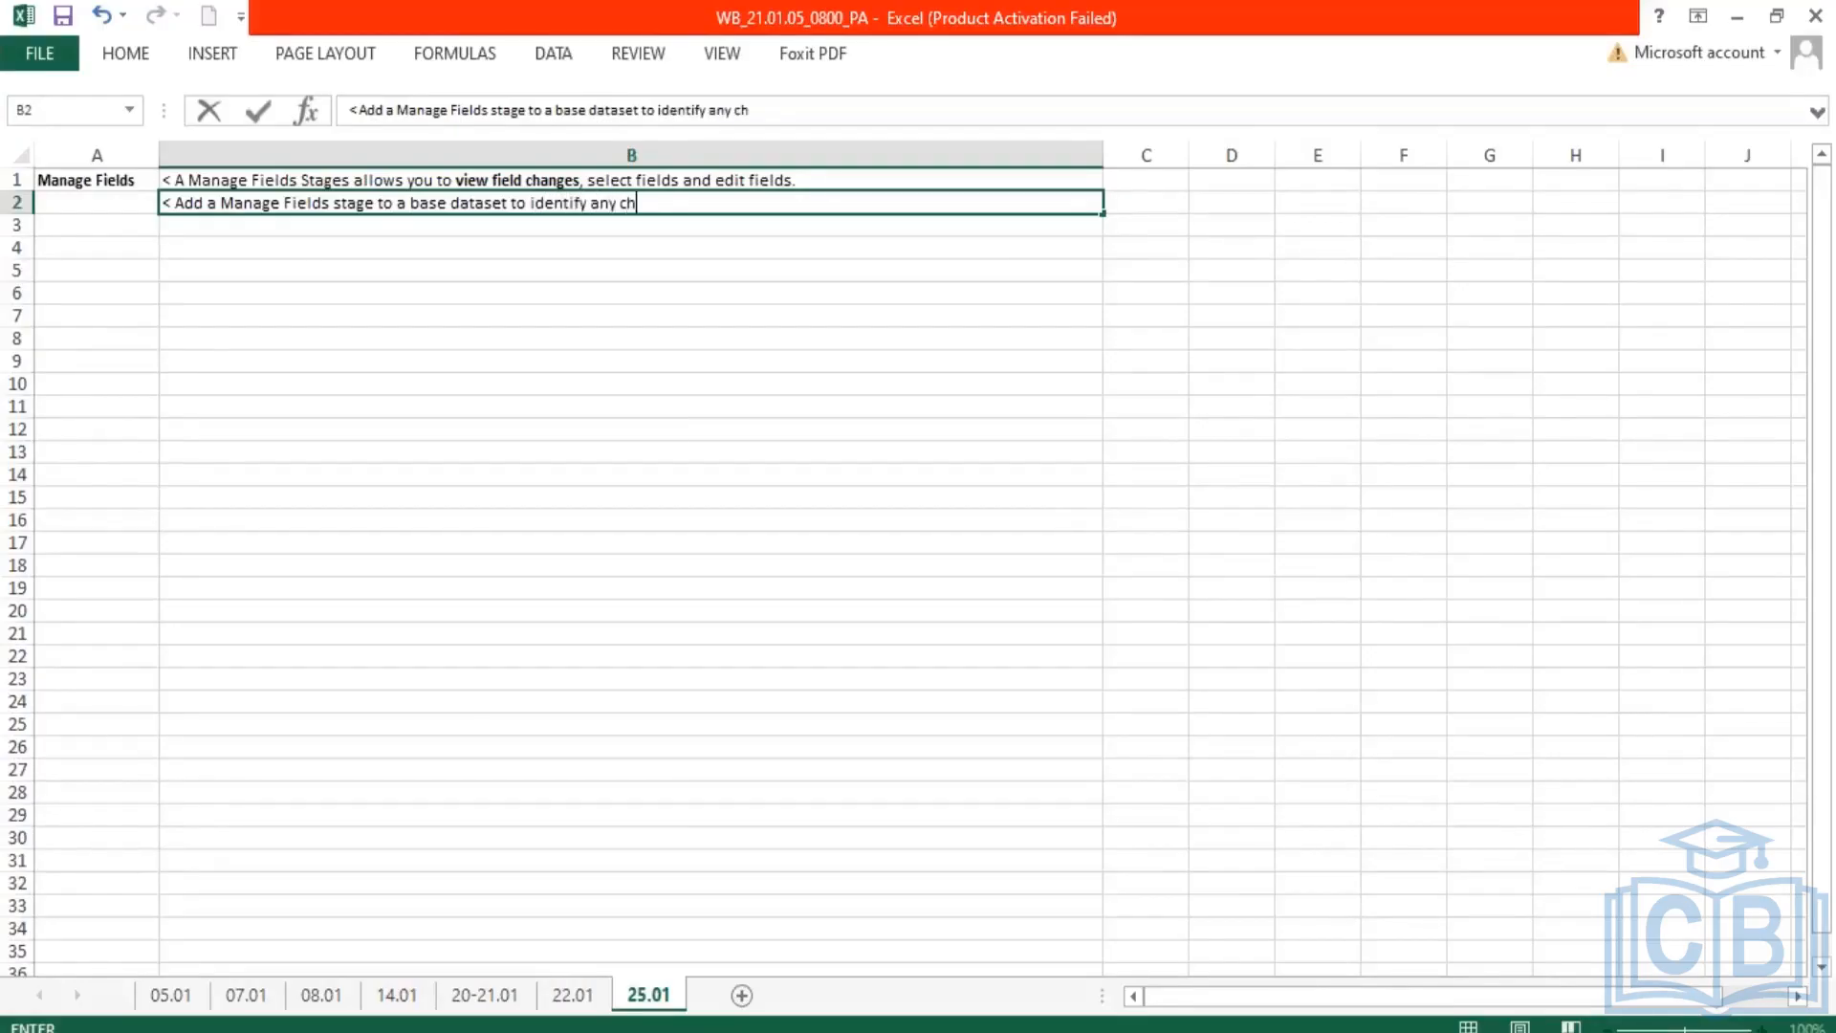
pyautogui.write('anges the schema')
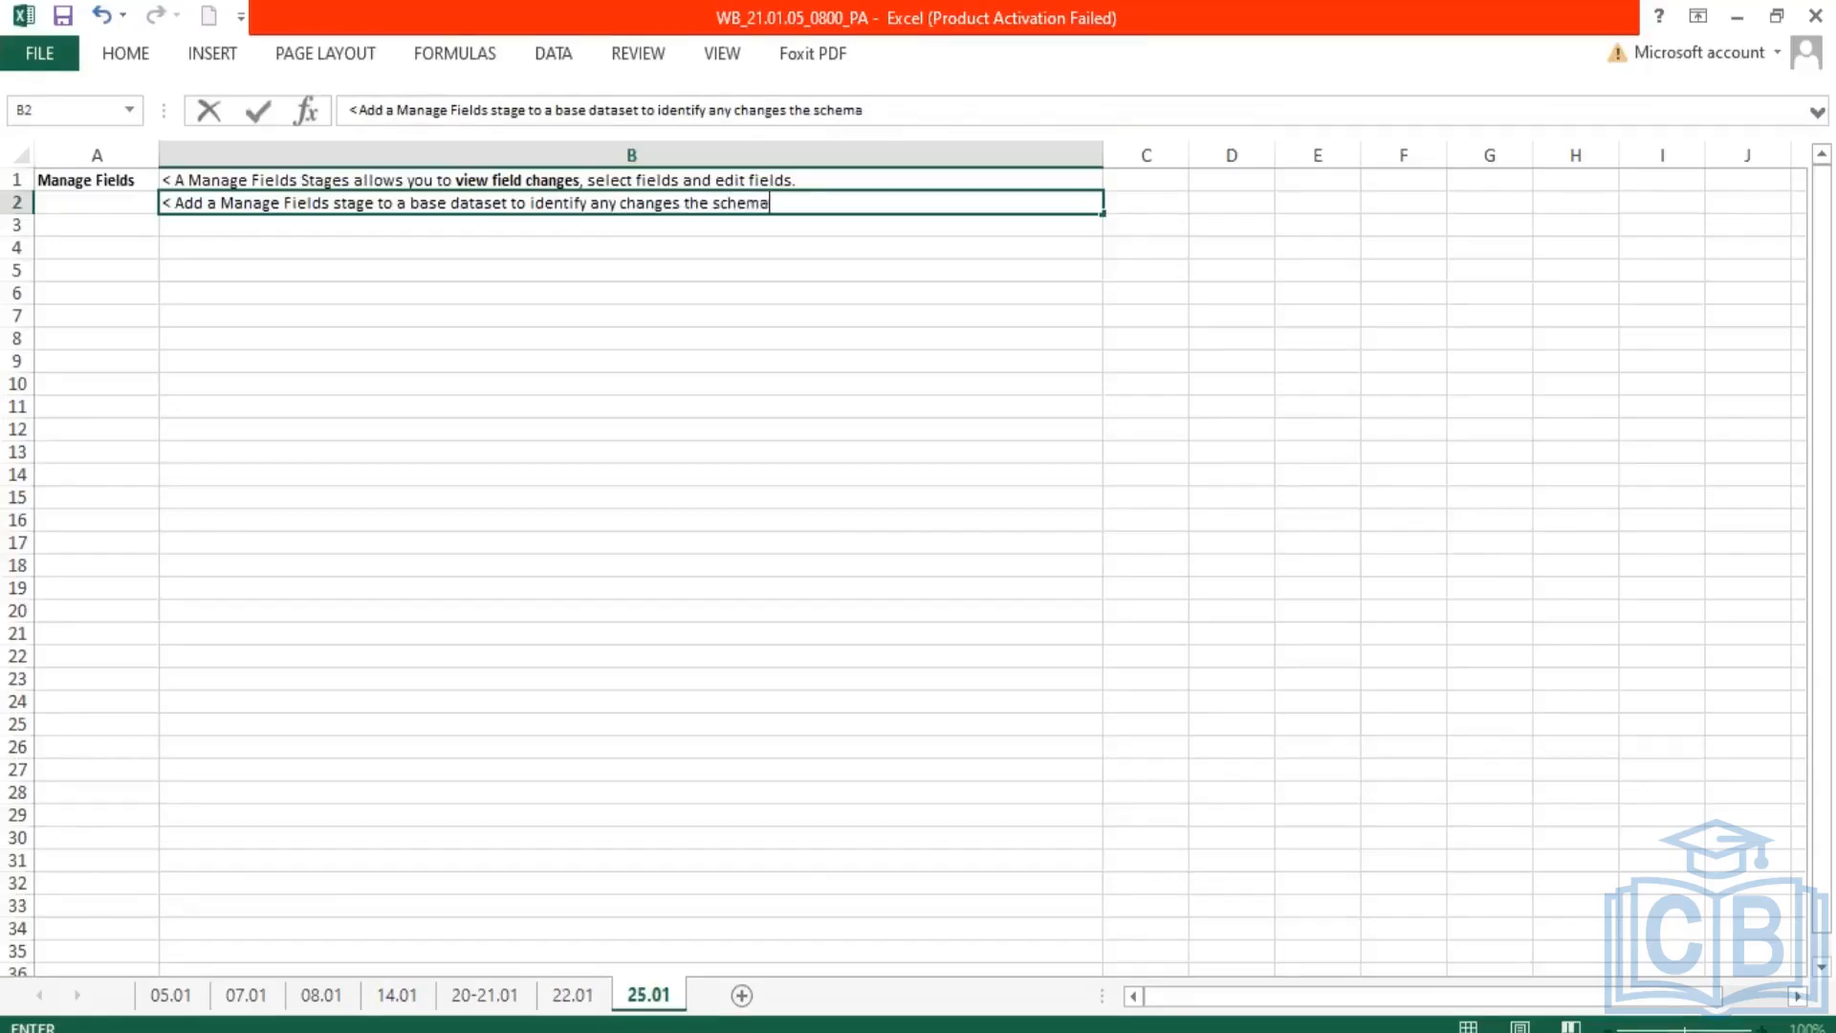
pyautogui.write('of the data source.')
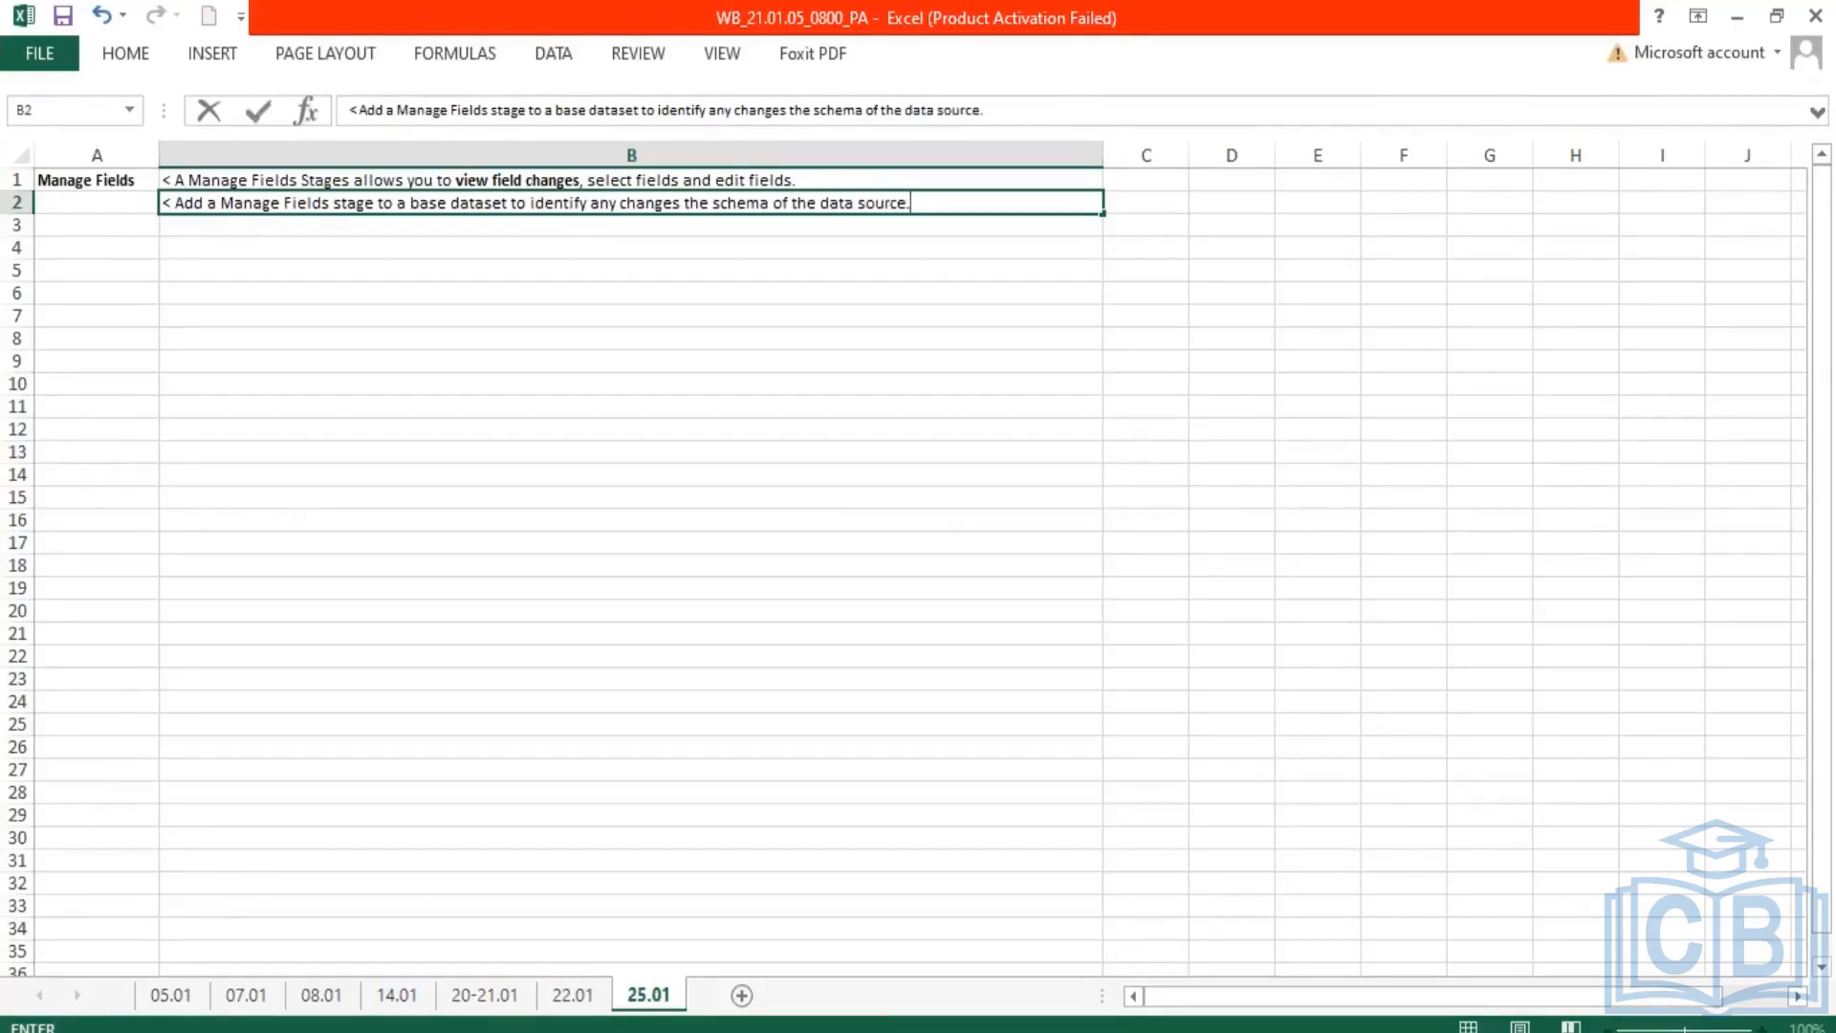
pyautogui.press('Return')
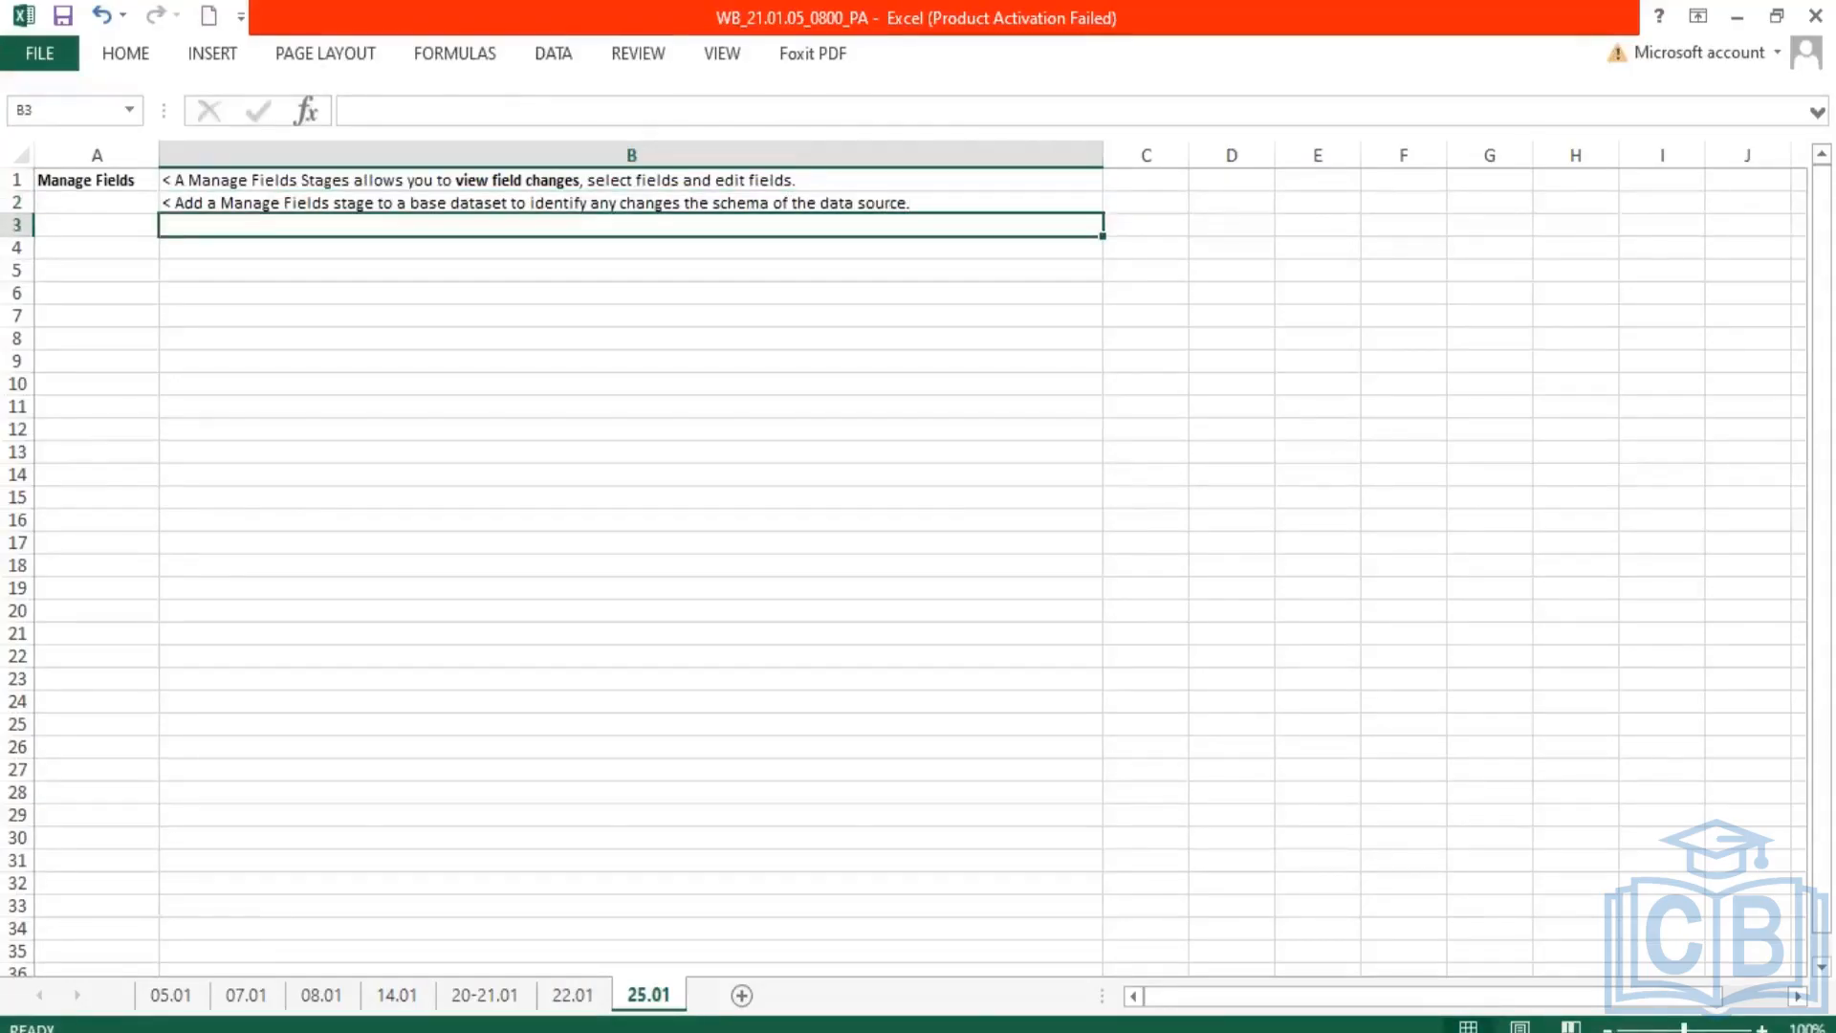
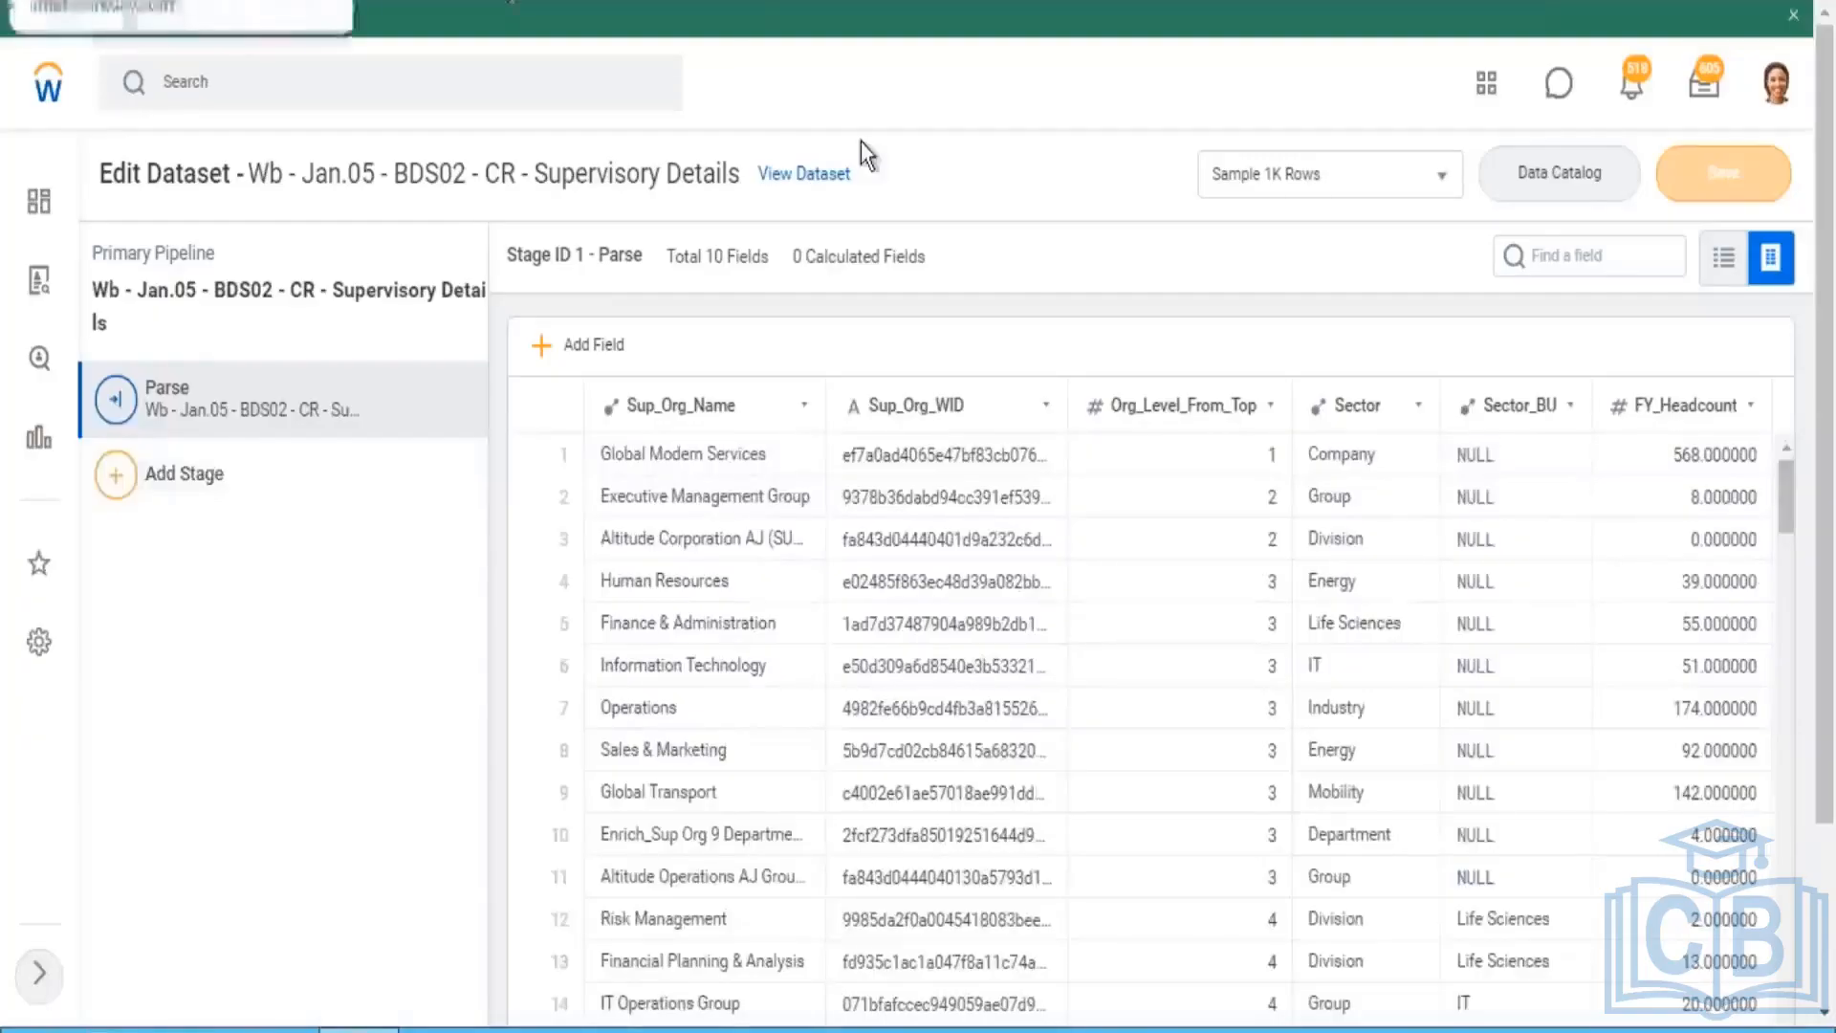
# Step: Add a Manage Fields stage after the Parse stage of the Workday BDS02 - CR - Supervisory Details dataset, keeping all fields included
pyautogui.doubleClick(463, 173)
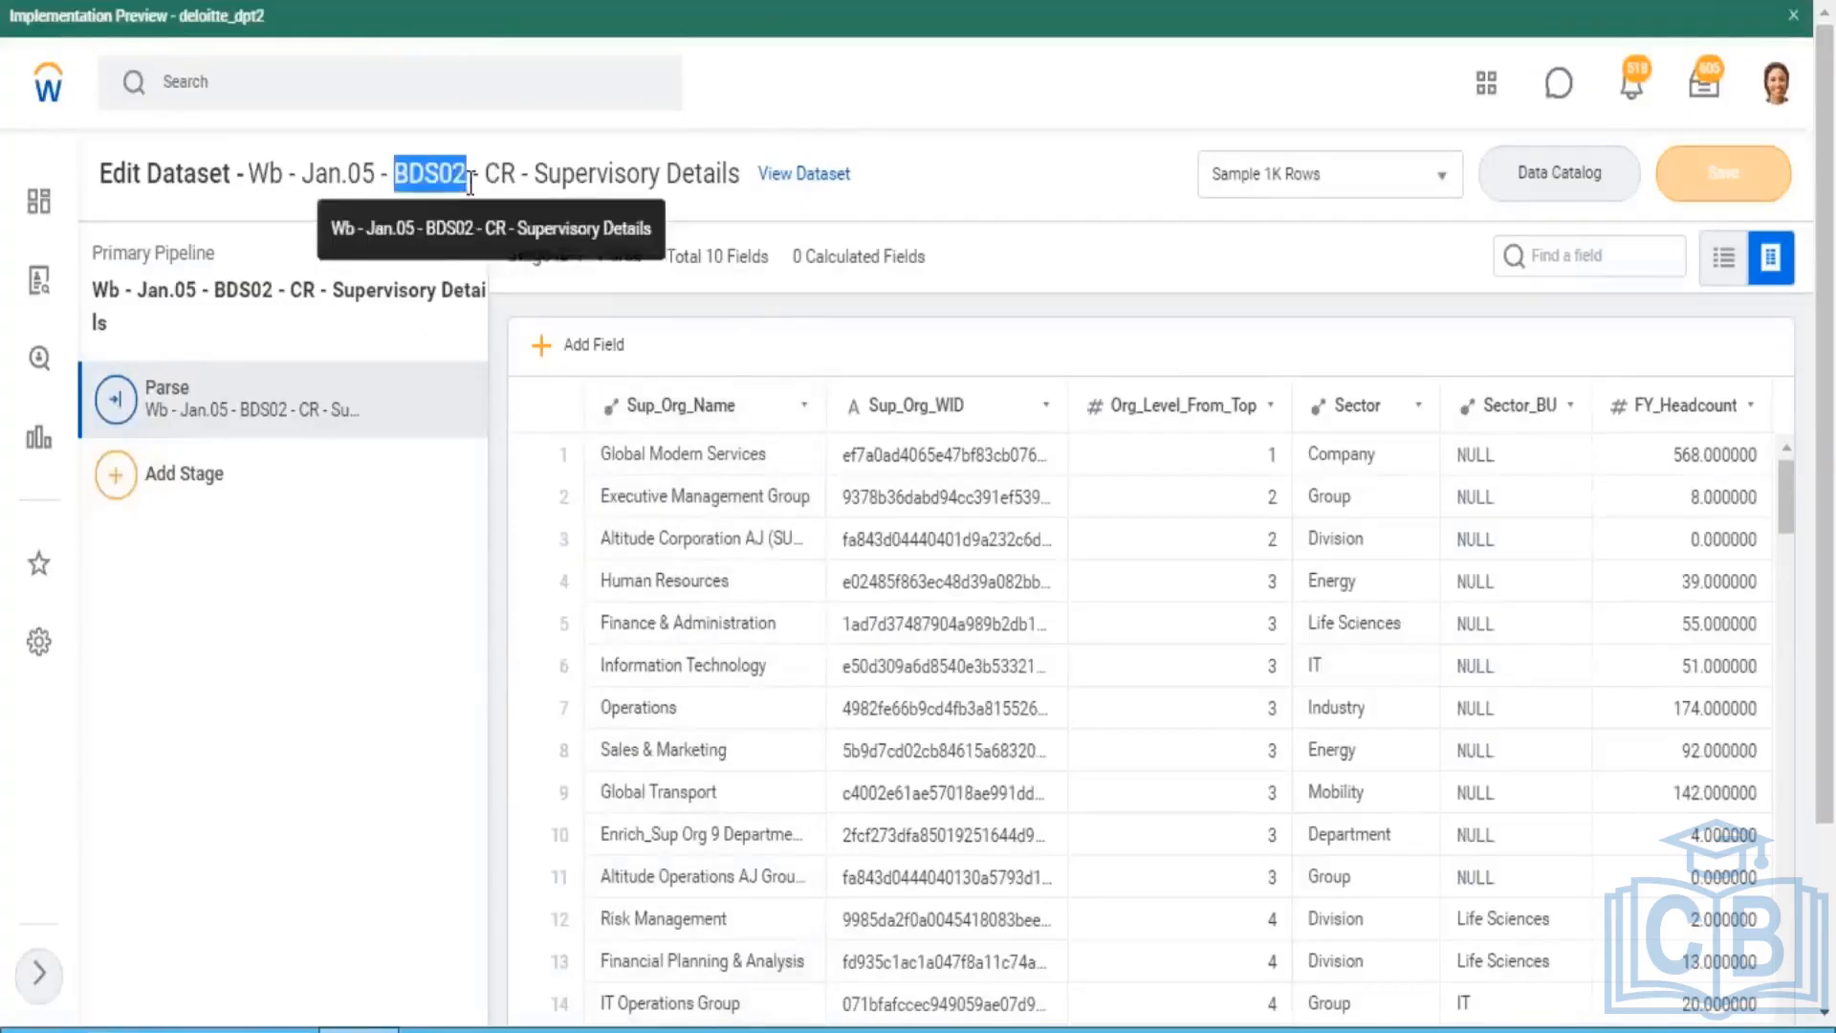
pyautogui.click(113, 485)
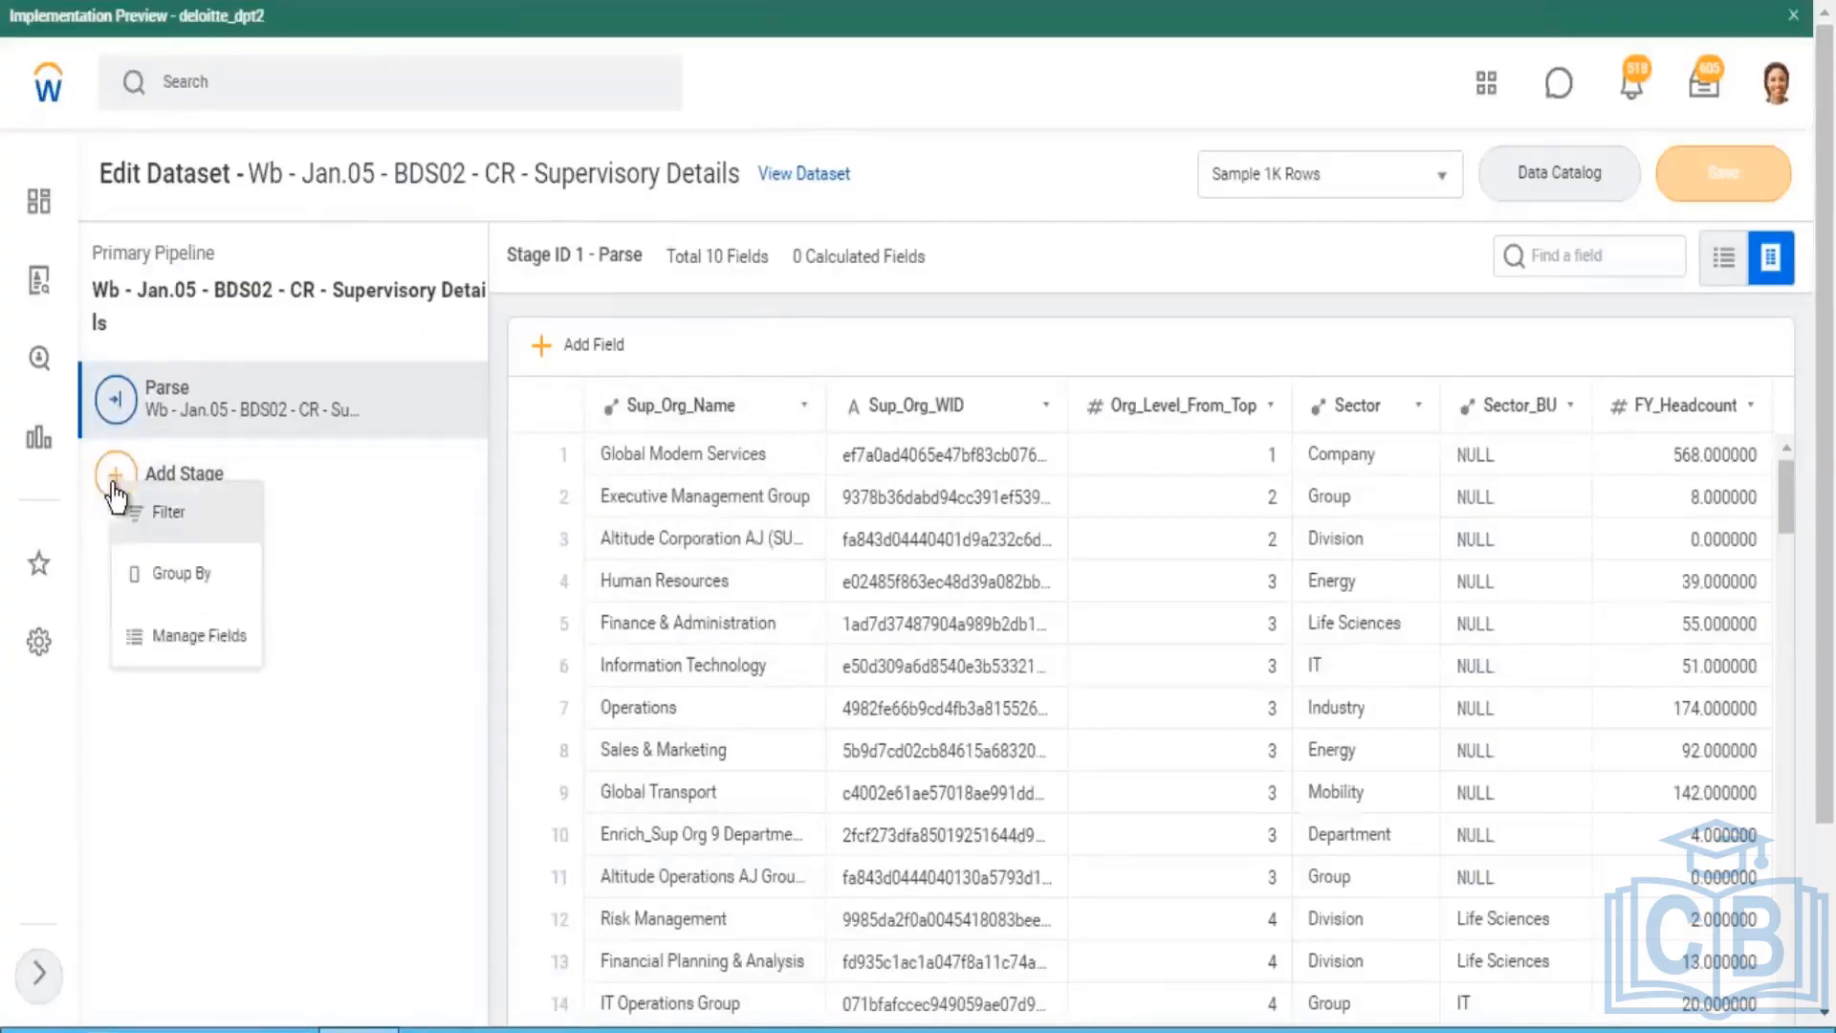
pyautogui.click(191, 636)
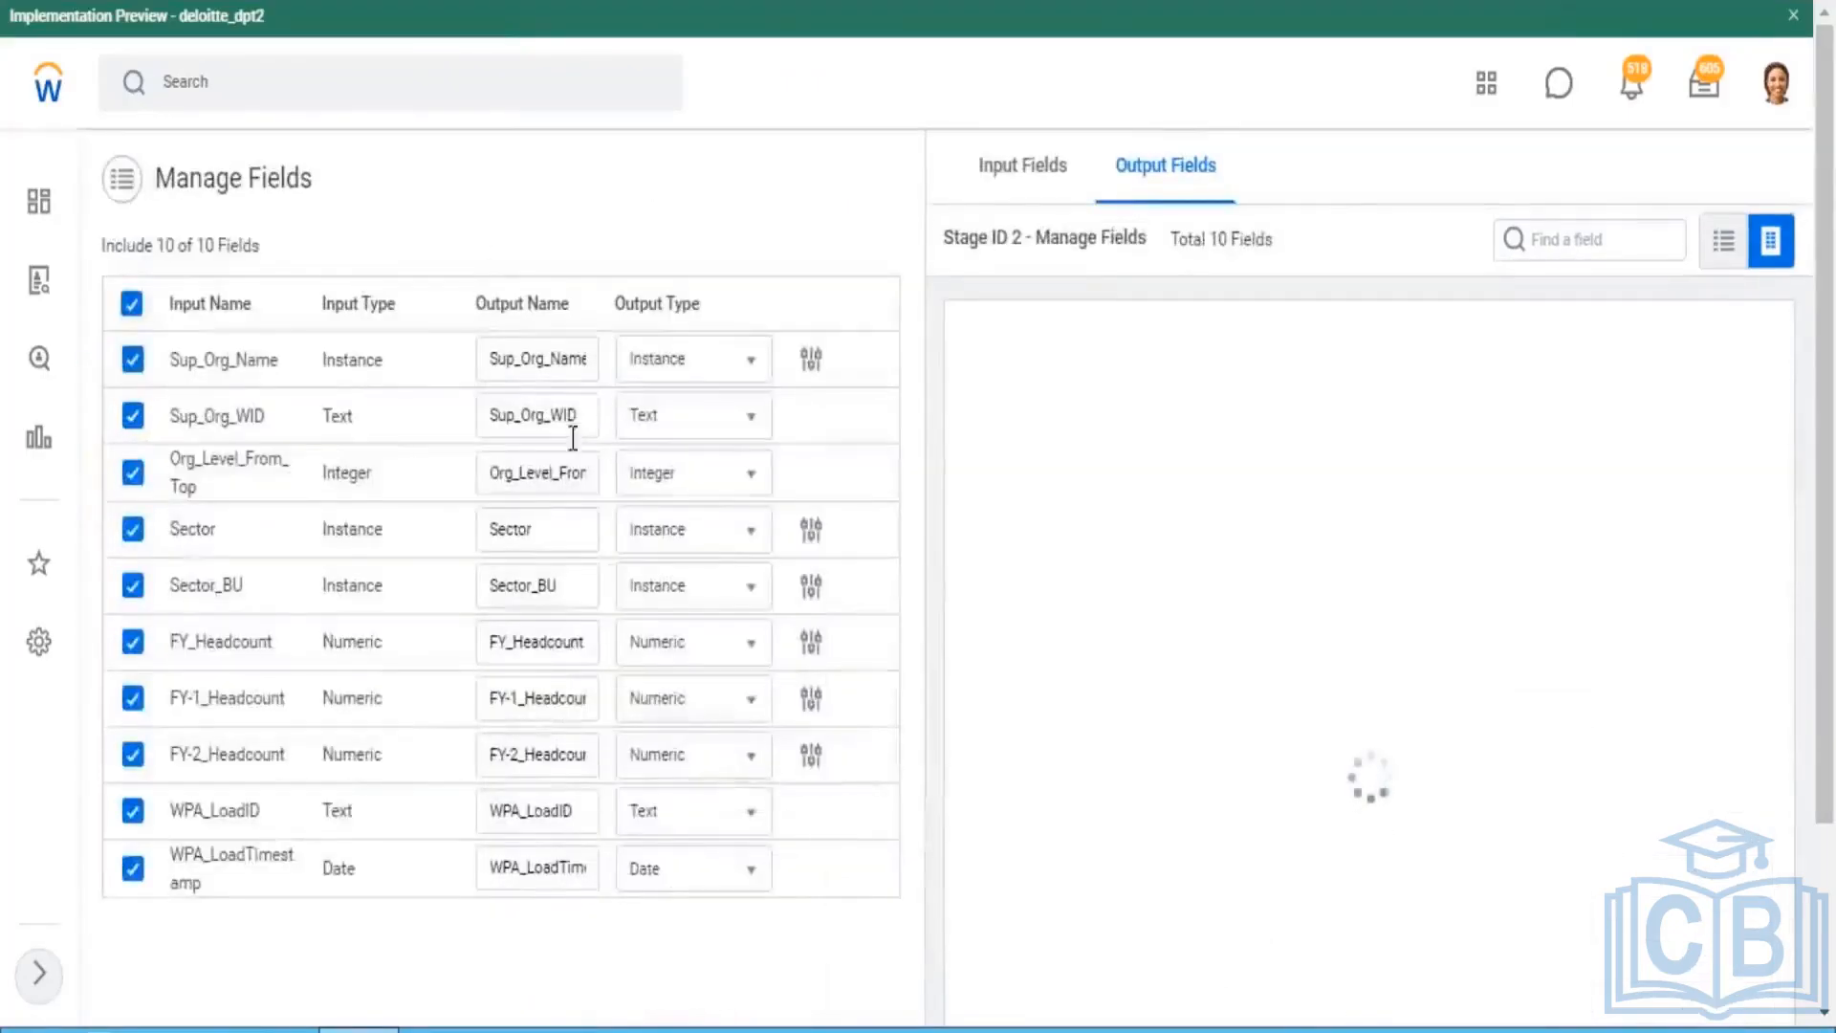
pyautogui.moveTo(176, 178); pyautogui.dragTo(288, 172)
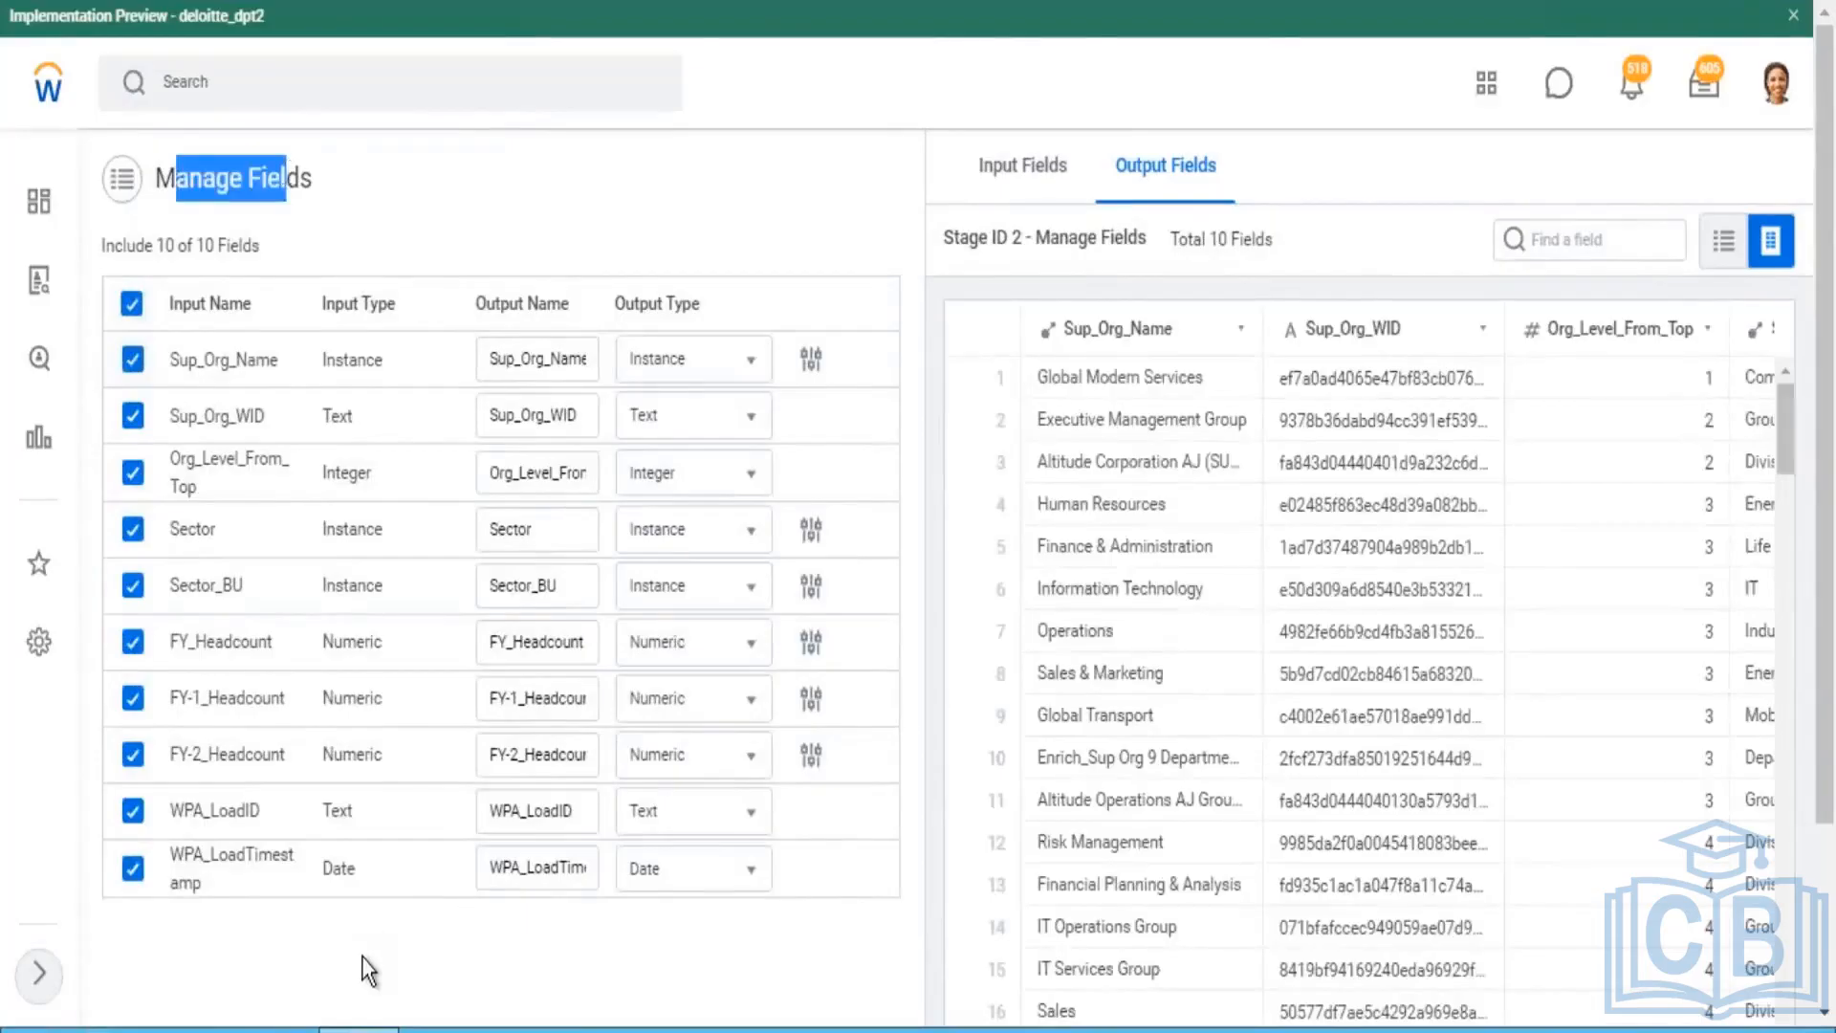
pyautogui.scroll(-3, 369, 972)
pyautogui.click(196, 975)
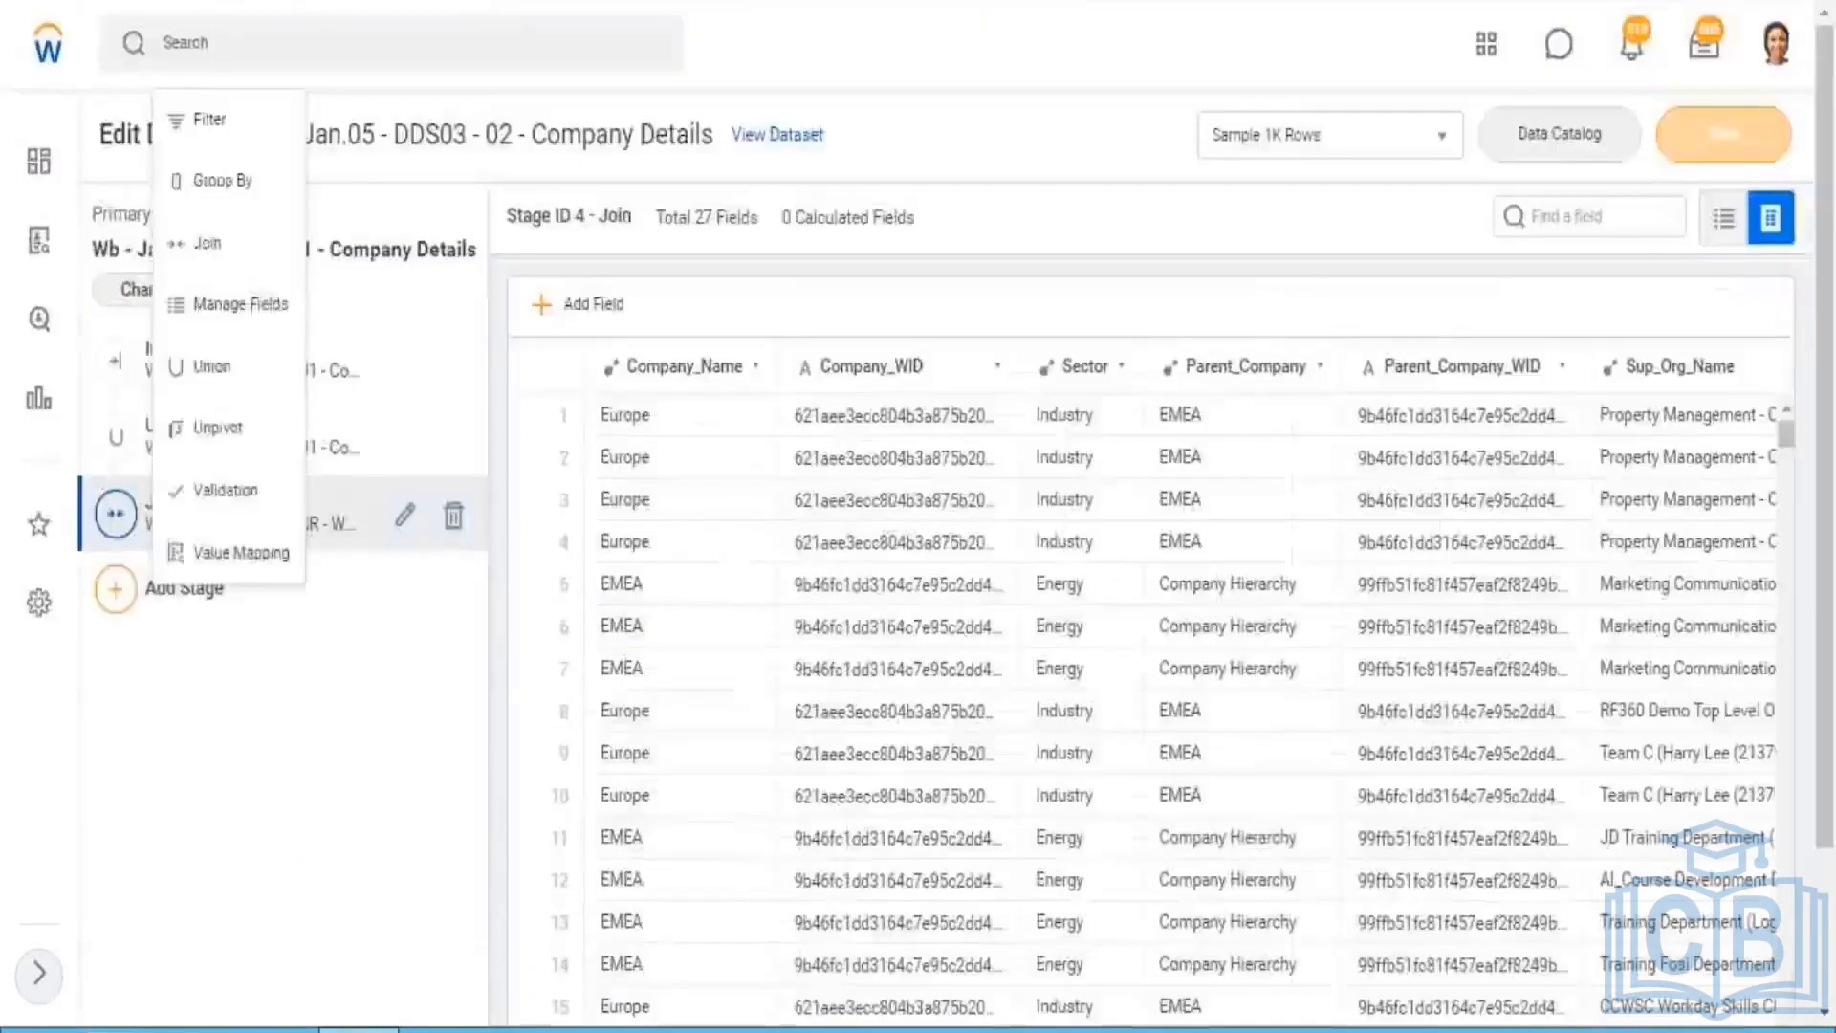
# Step: Search Workday for "zf 02" and open the ZF - 02 - Supervisory Structure custom report for editing
pyautogui.click(309, 41)
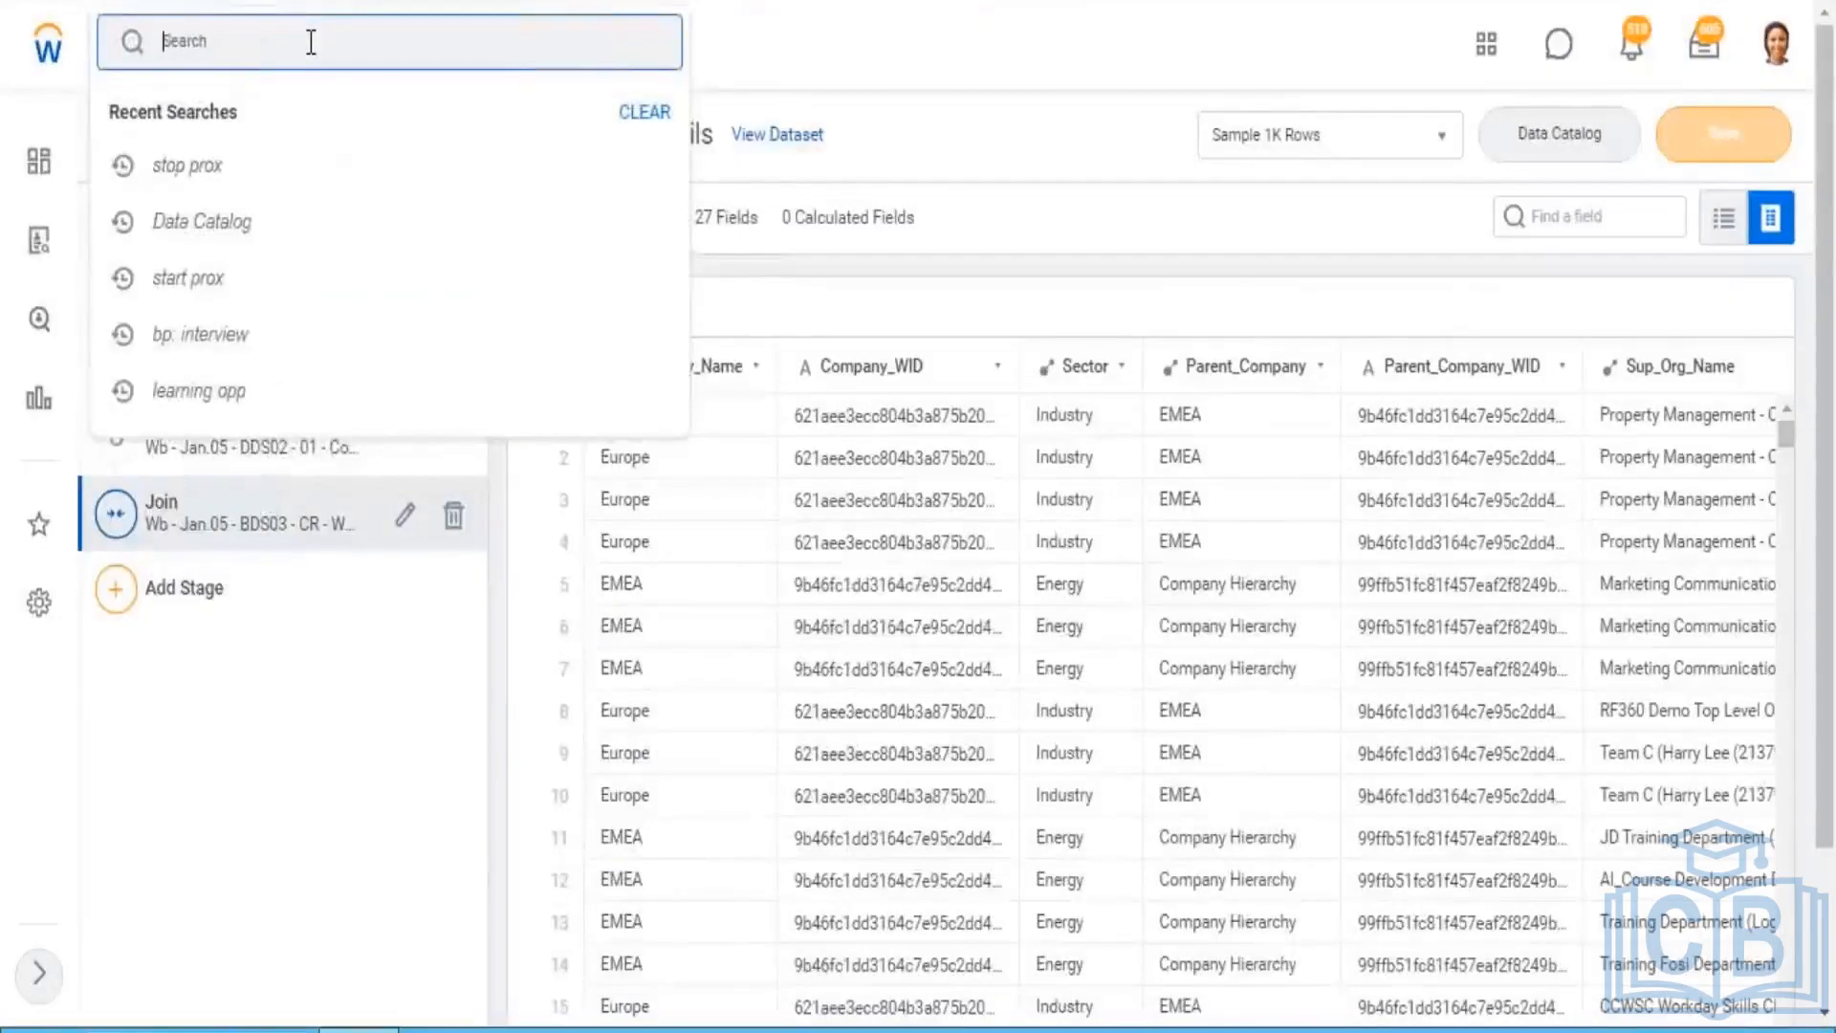
pyautogui.write('zf')
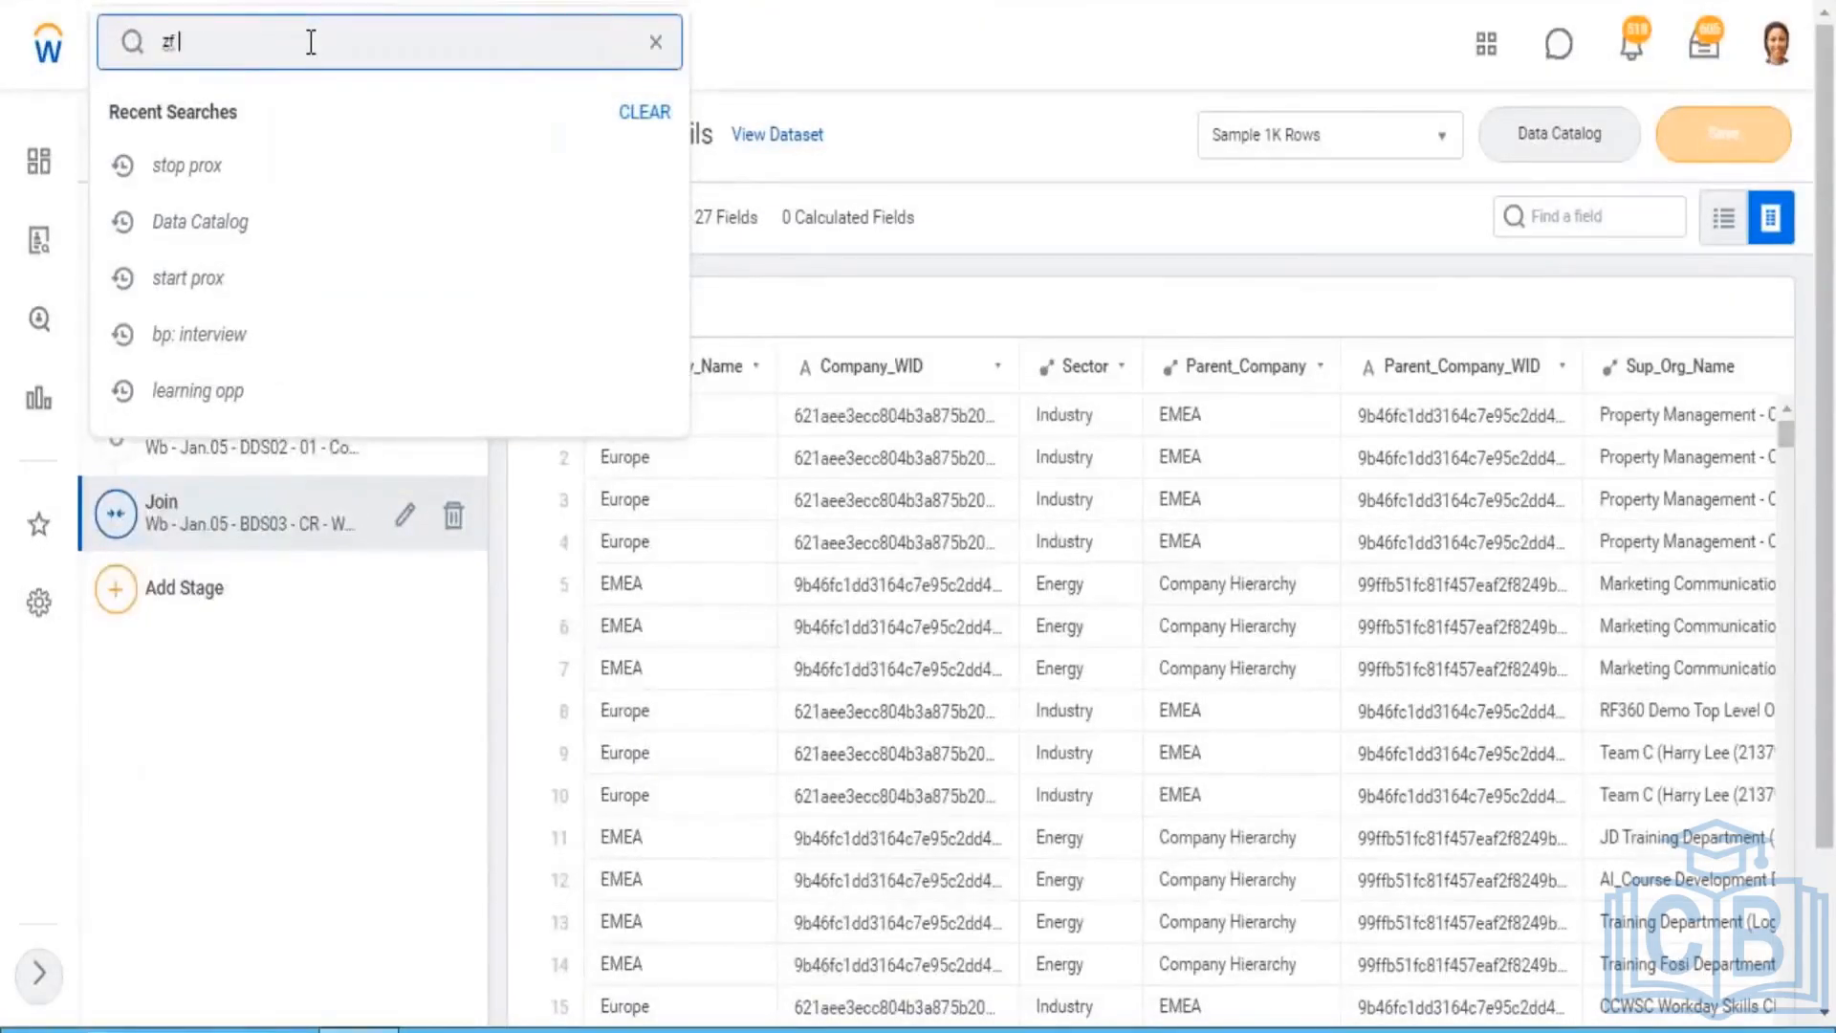
pyautogui.write(' 02')
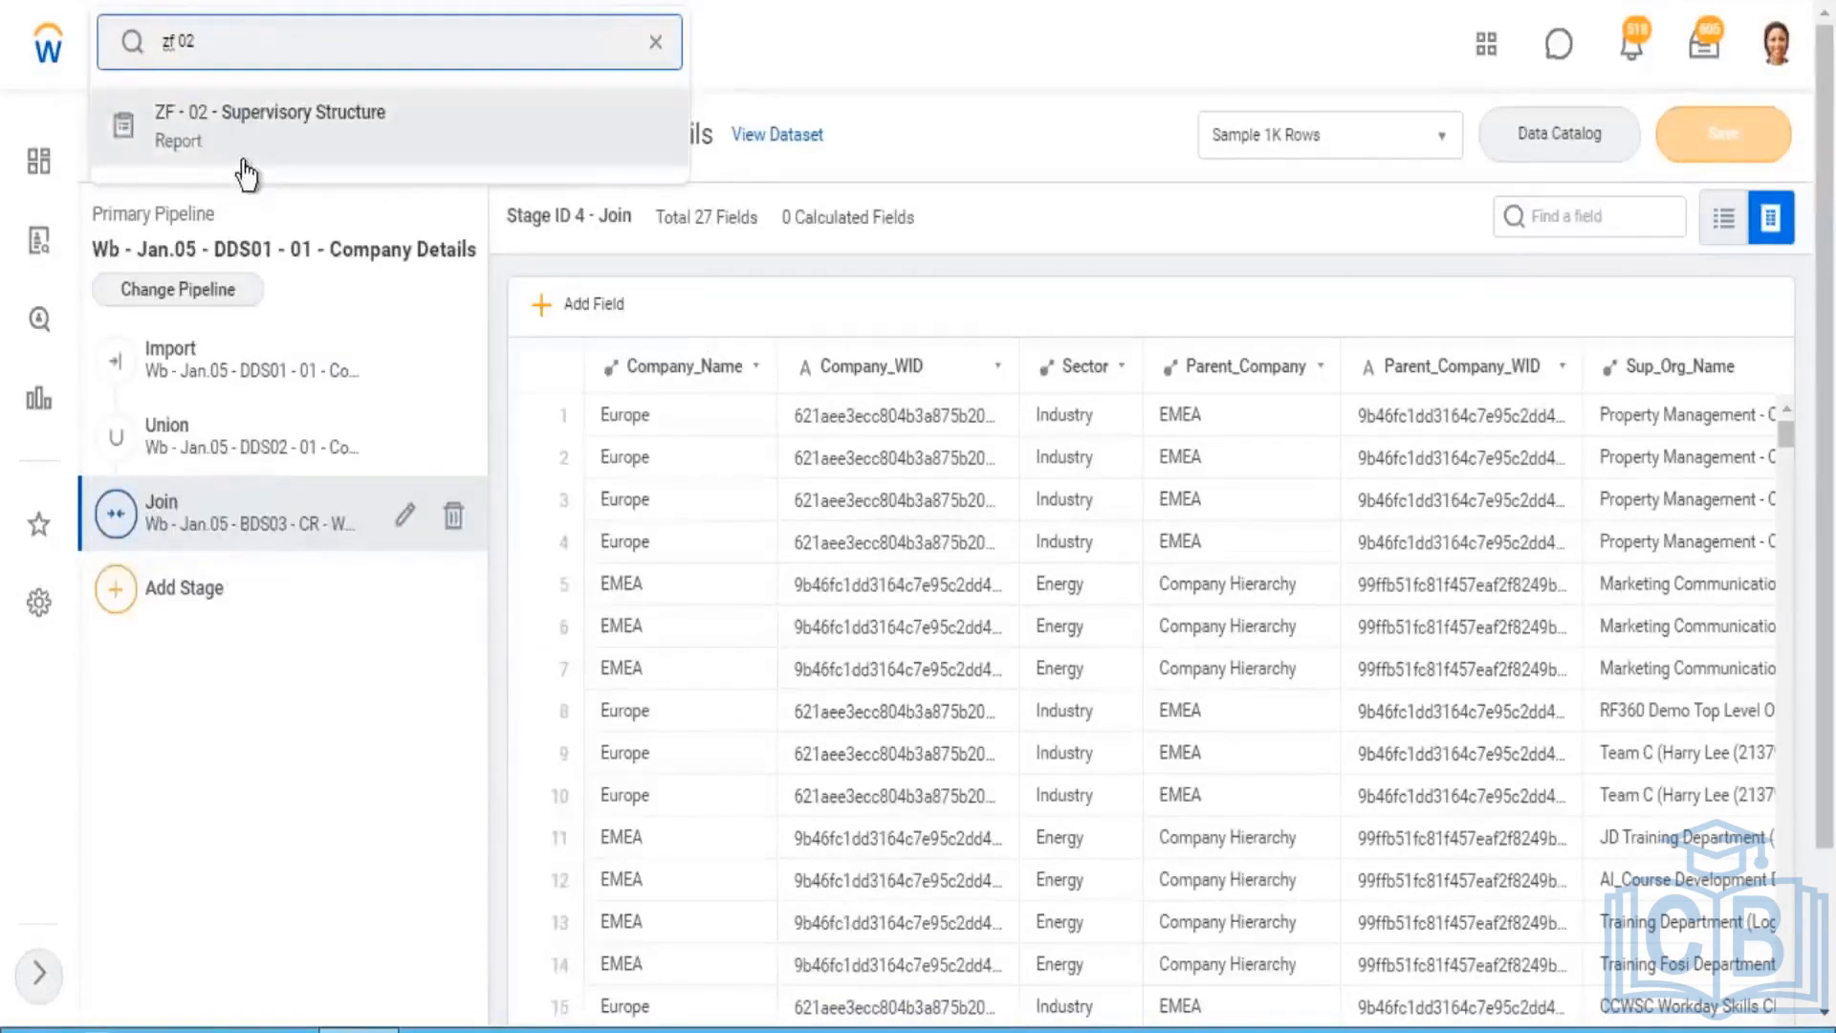
pyautogui.click(244, 163)
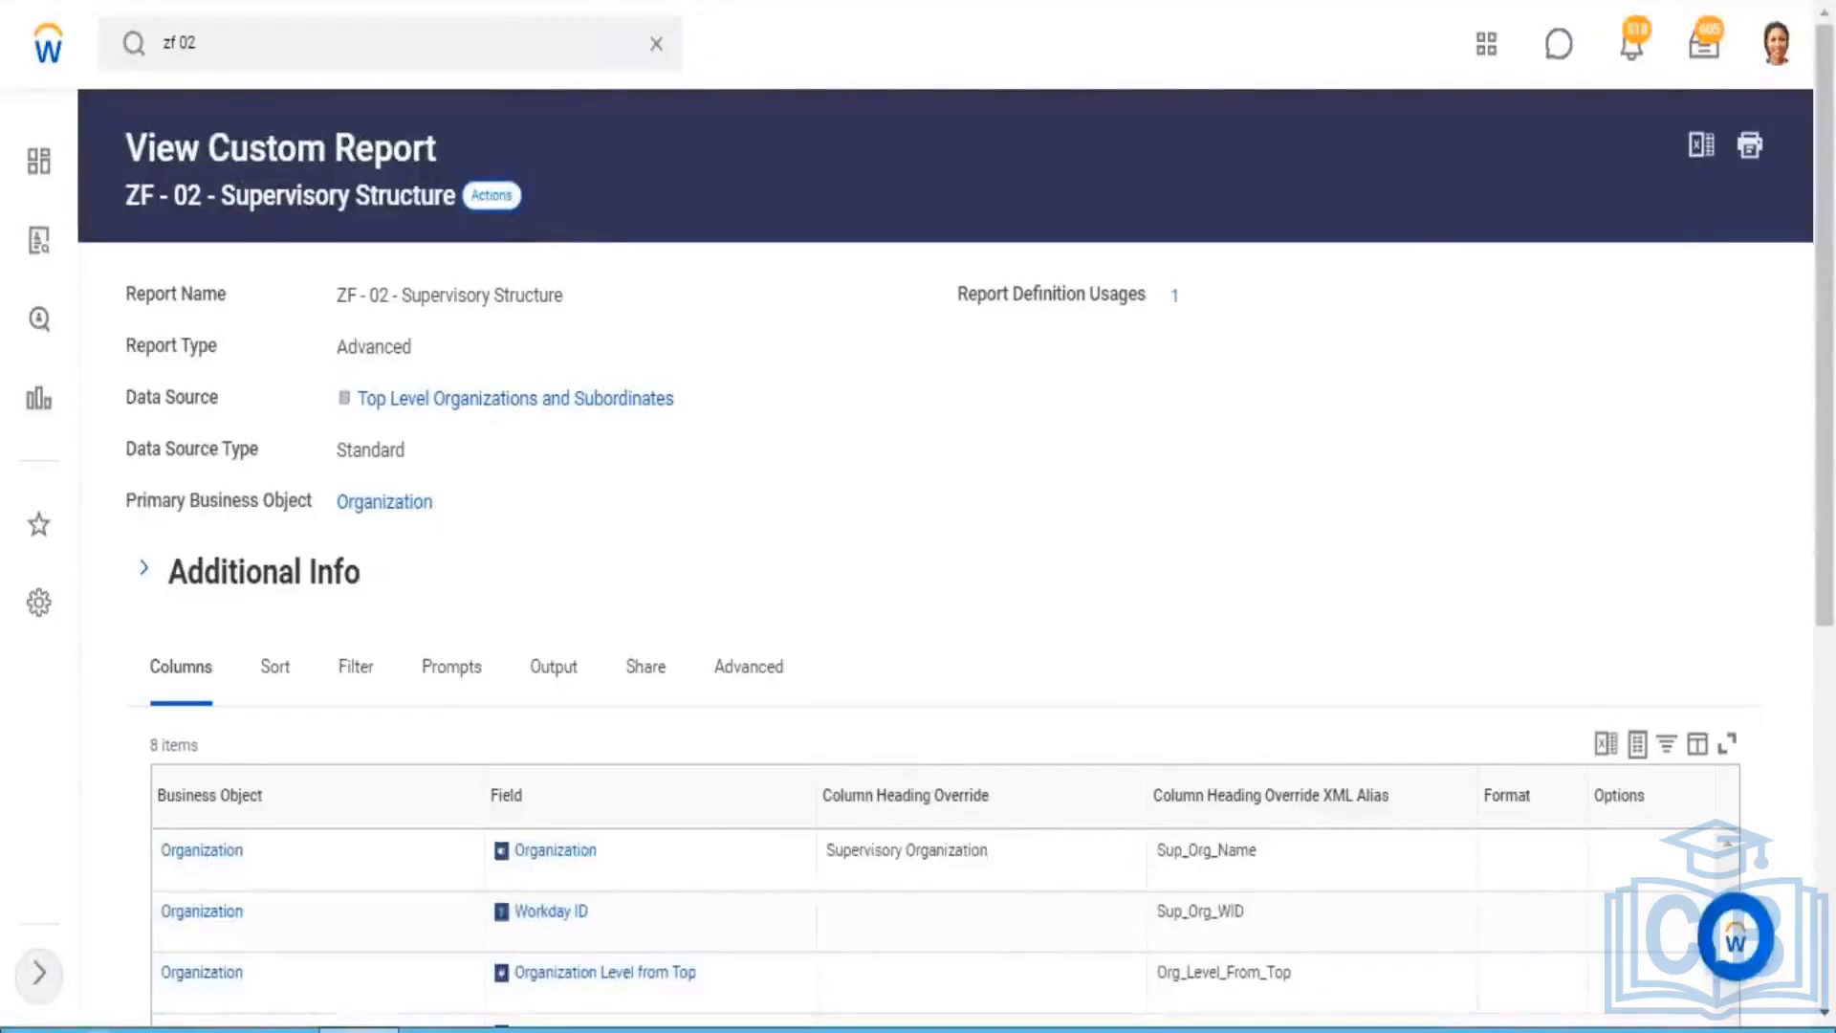
pyautogui.click(492, 195)
pyautogui.moveTo(606, 353)
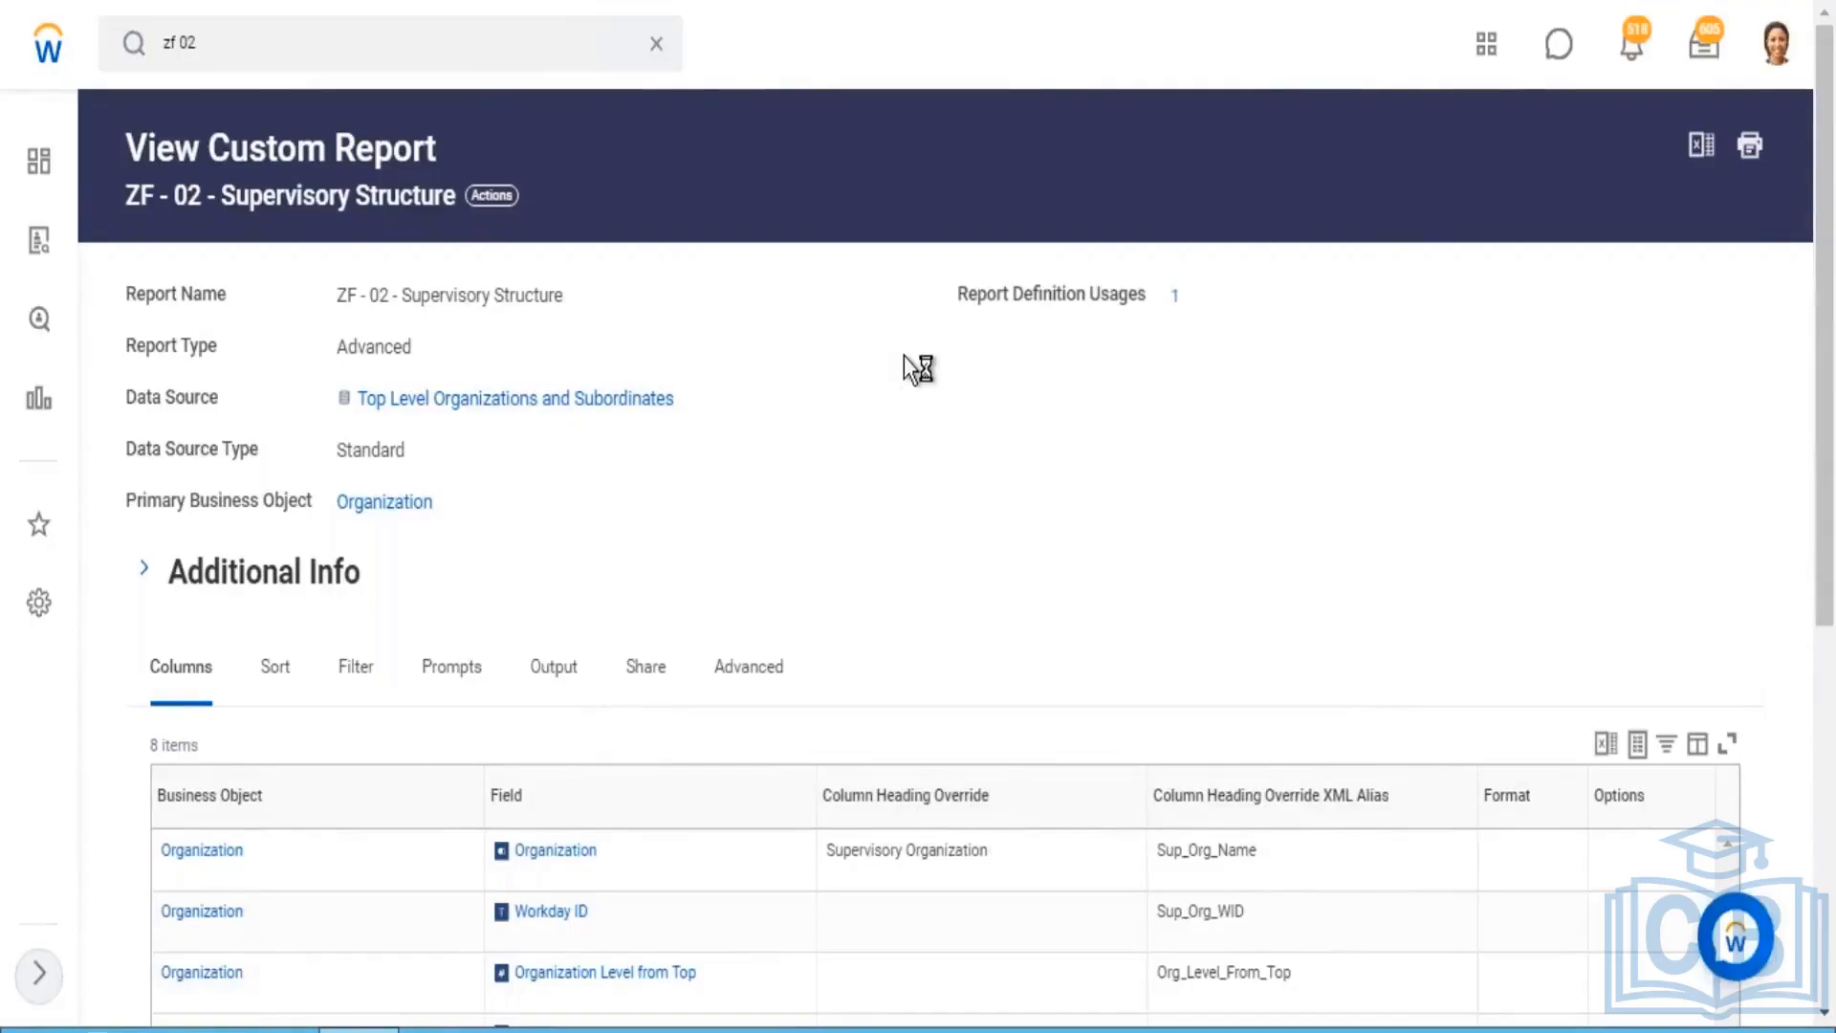
pyautogui.scroll(-3, 185, 482)
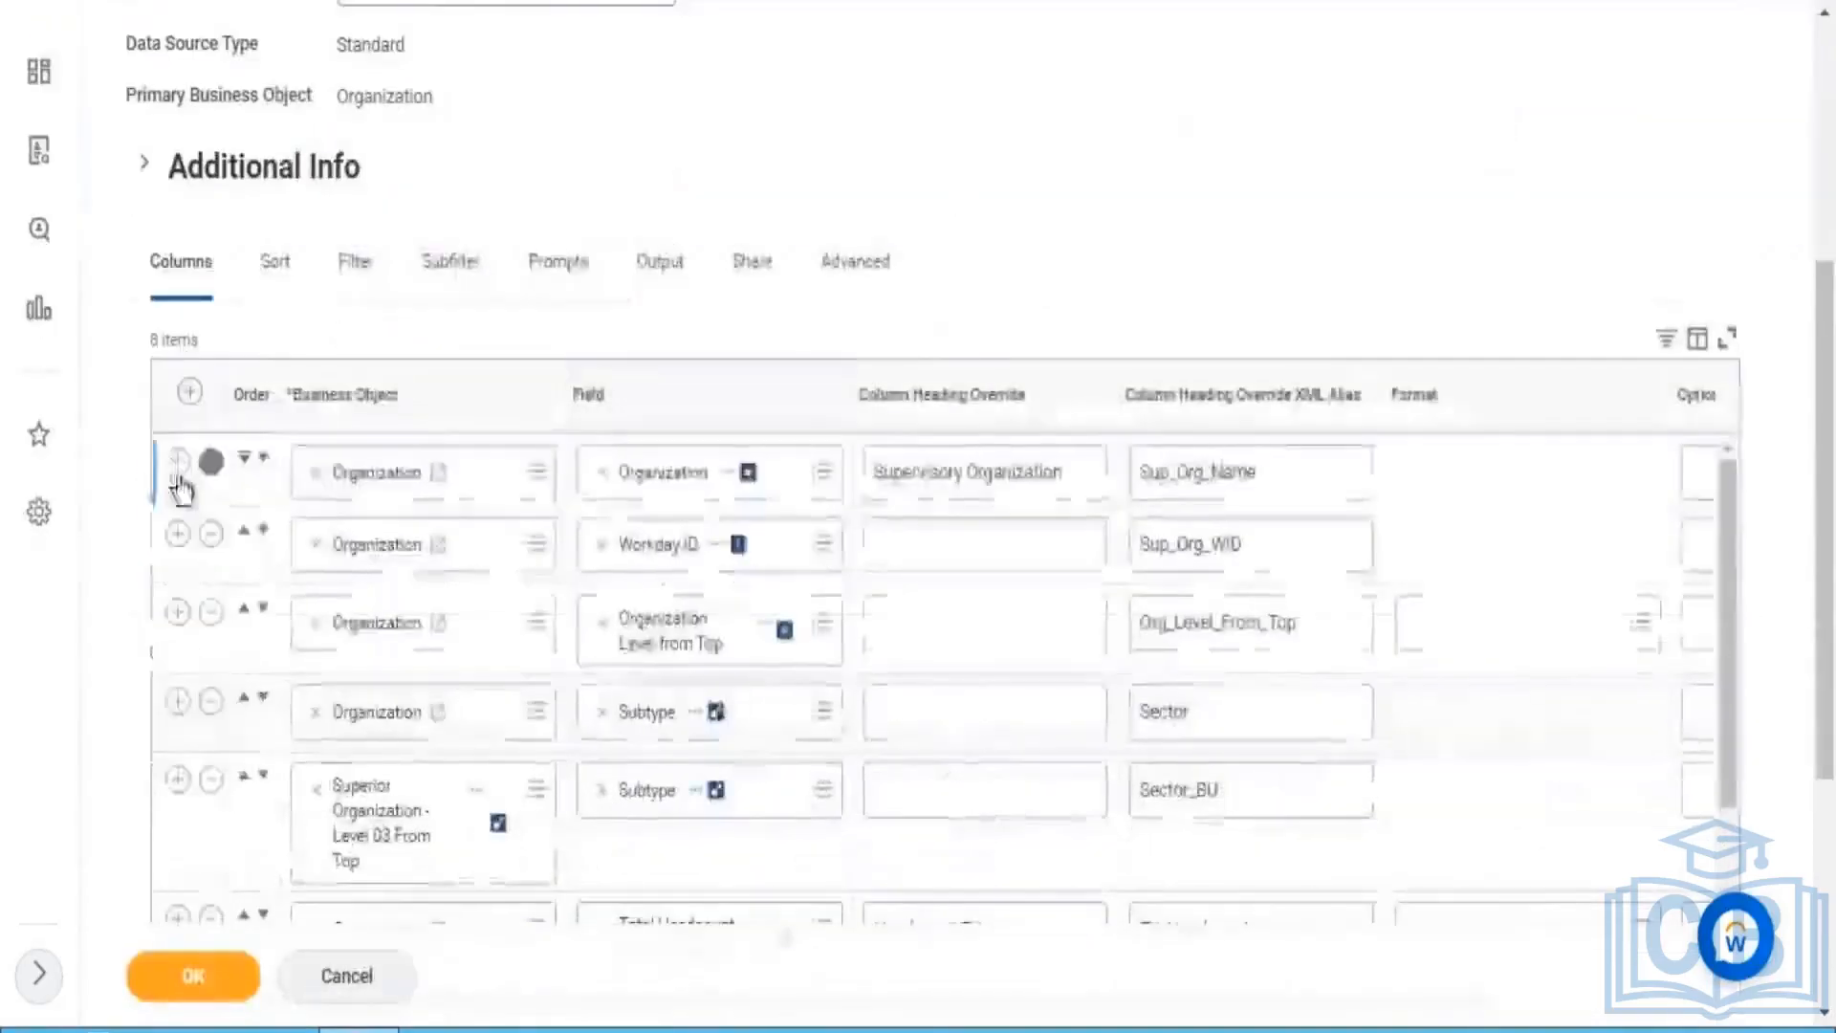
# Step: Add a column with the Organization object's Type field below the Supervisory Organization column and save the report
pyautogui.click(178, 462)
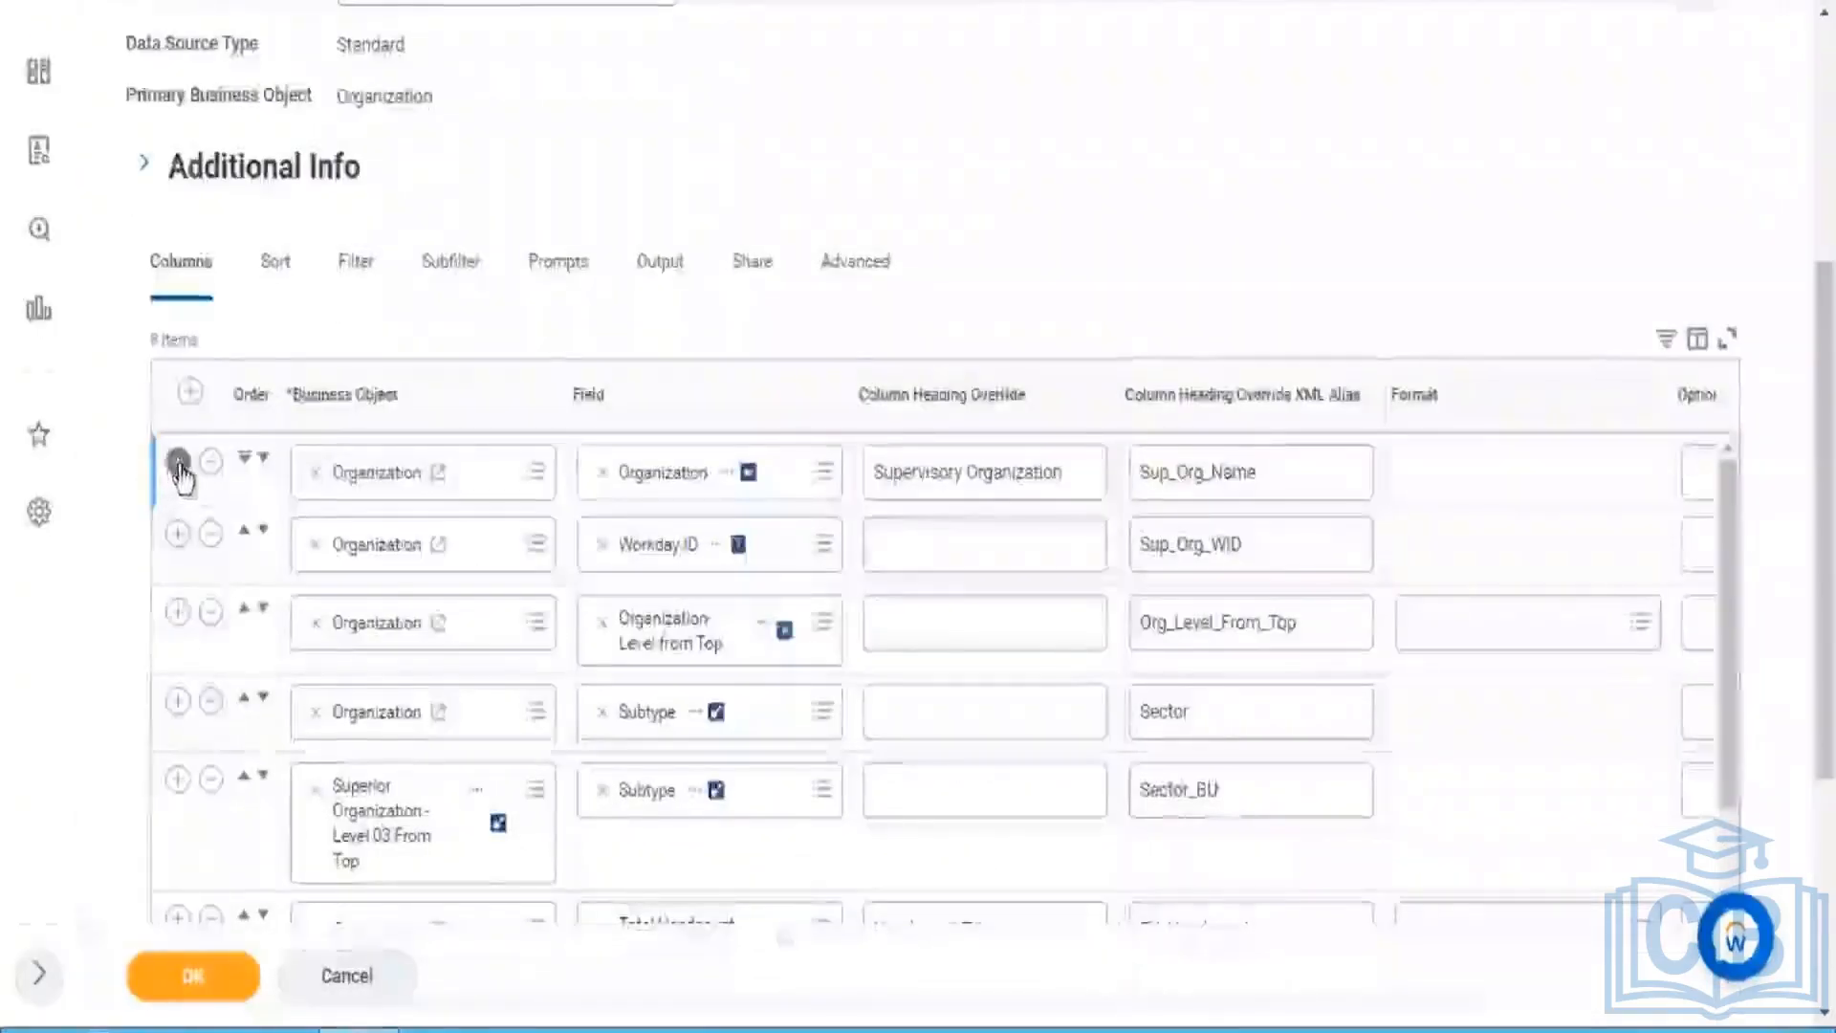
pyautogui.click(804, 566)
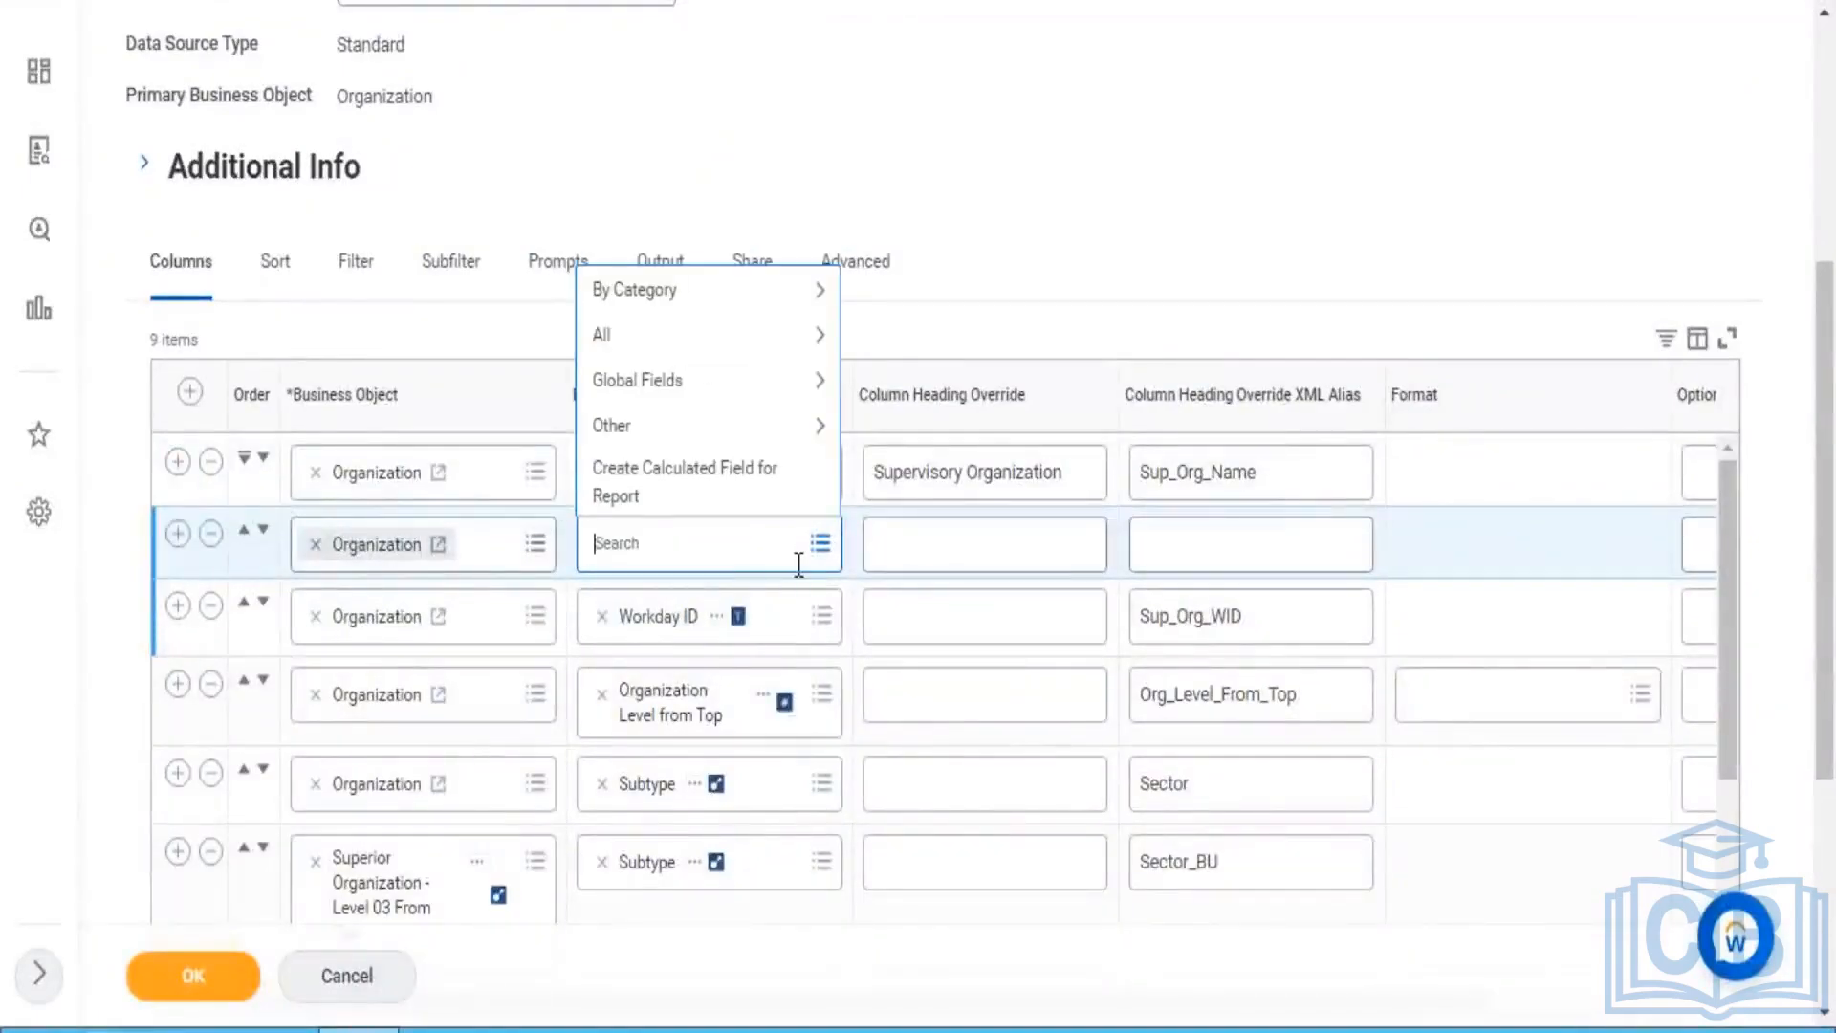
pyautogui.write('type')
pyautogui.press('Return')
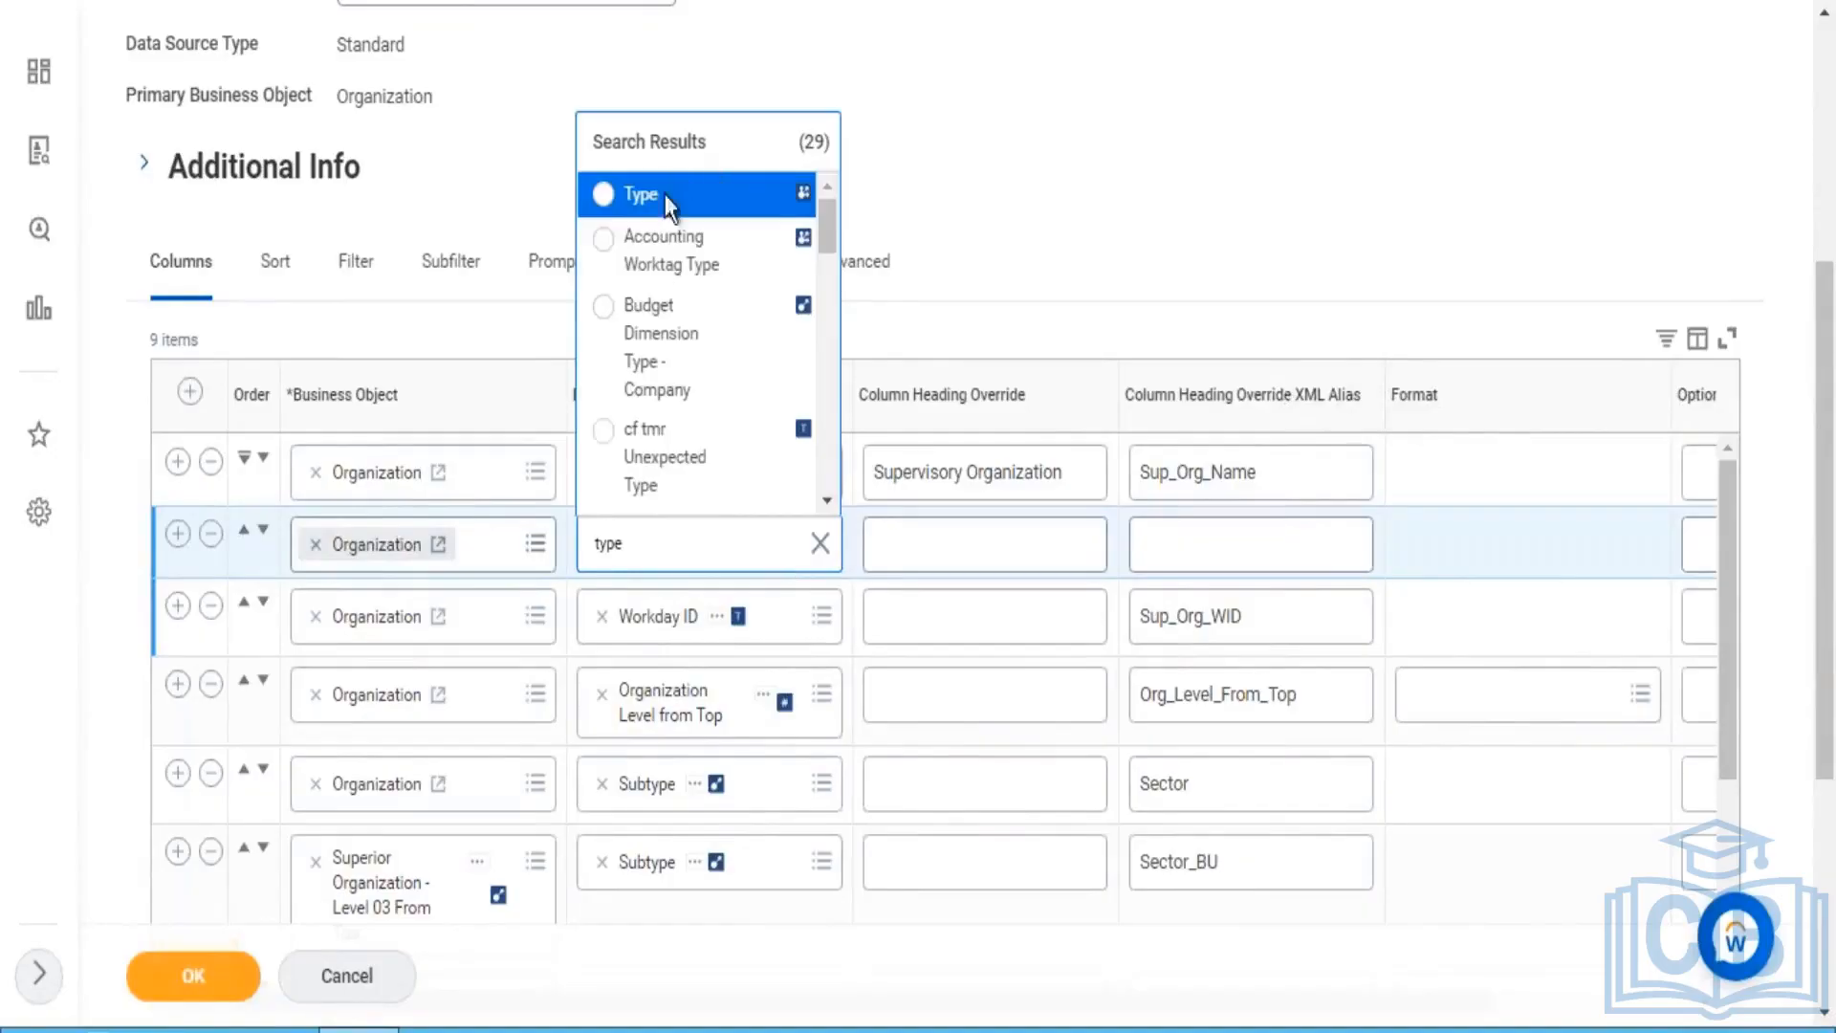
pyautogui.click(763, 196)
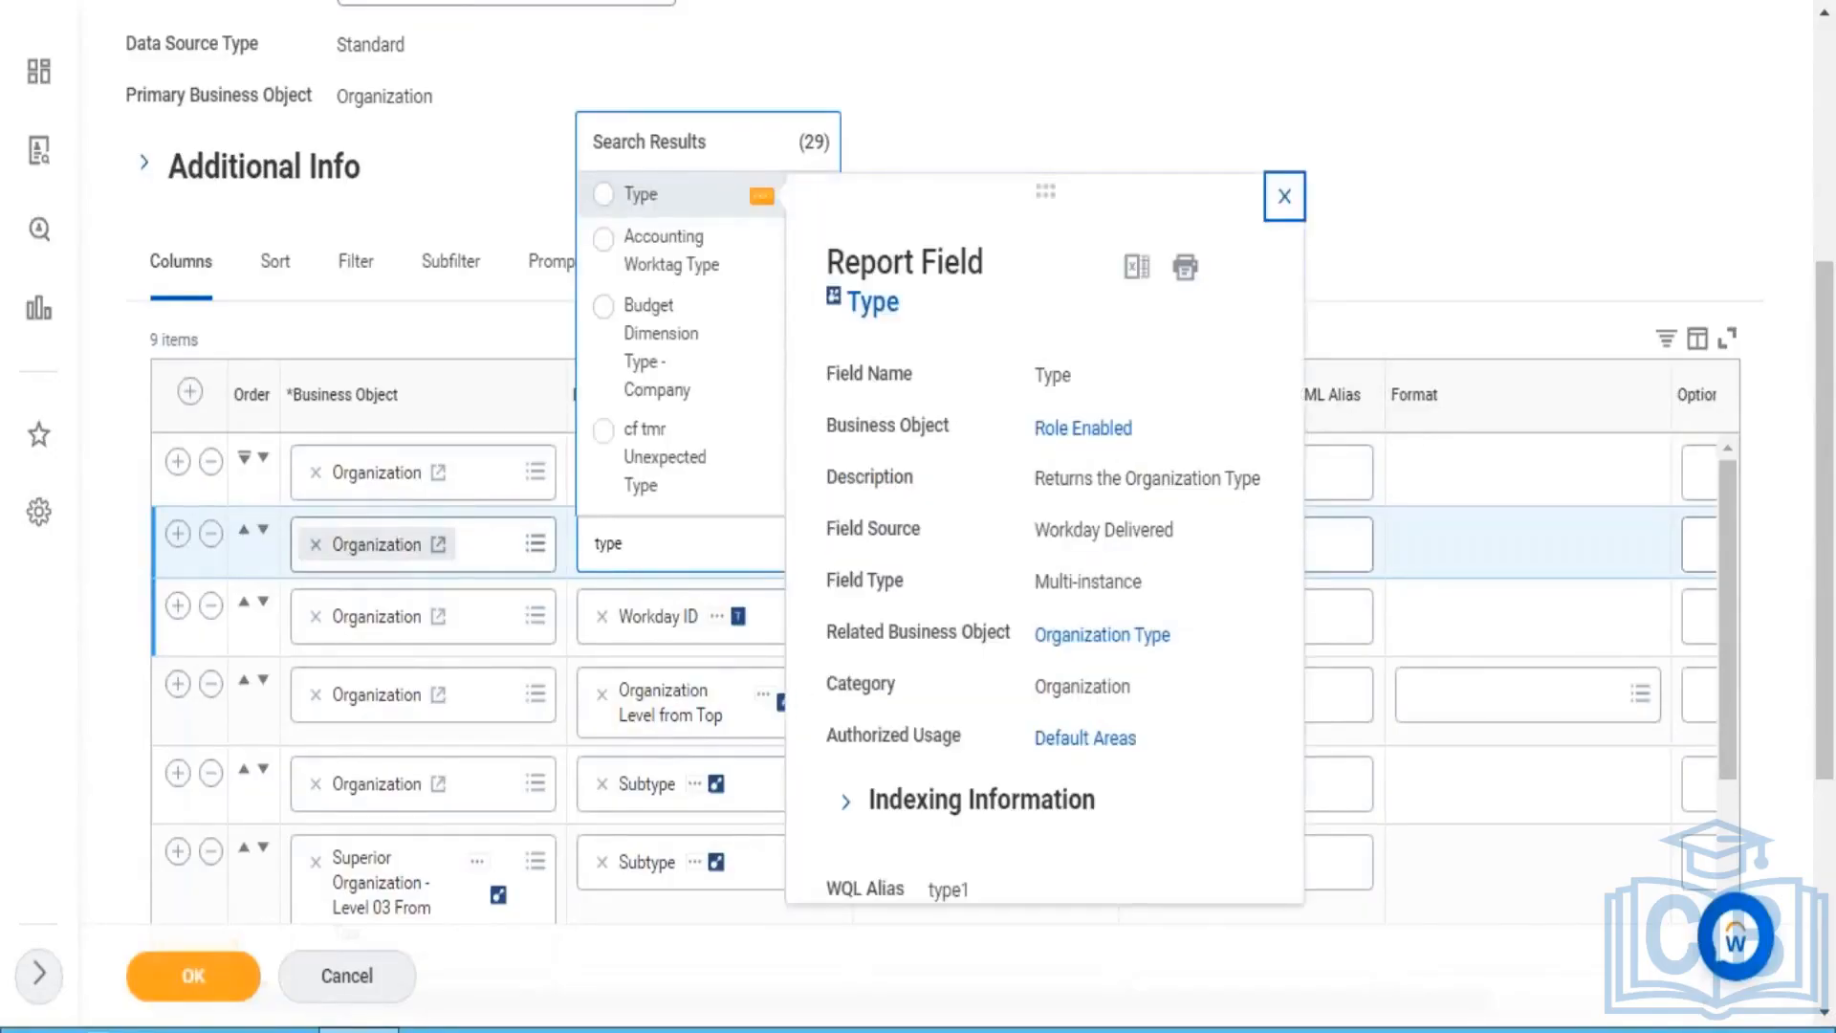
pyautogui.click(678, 216)
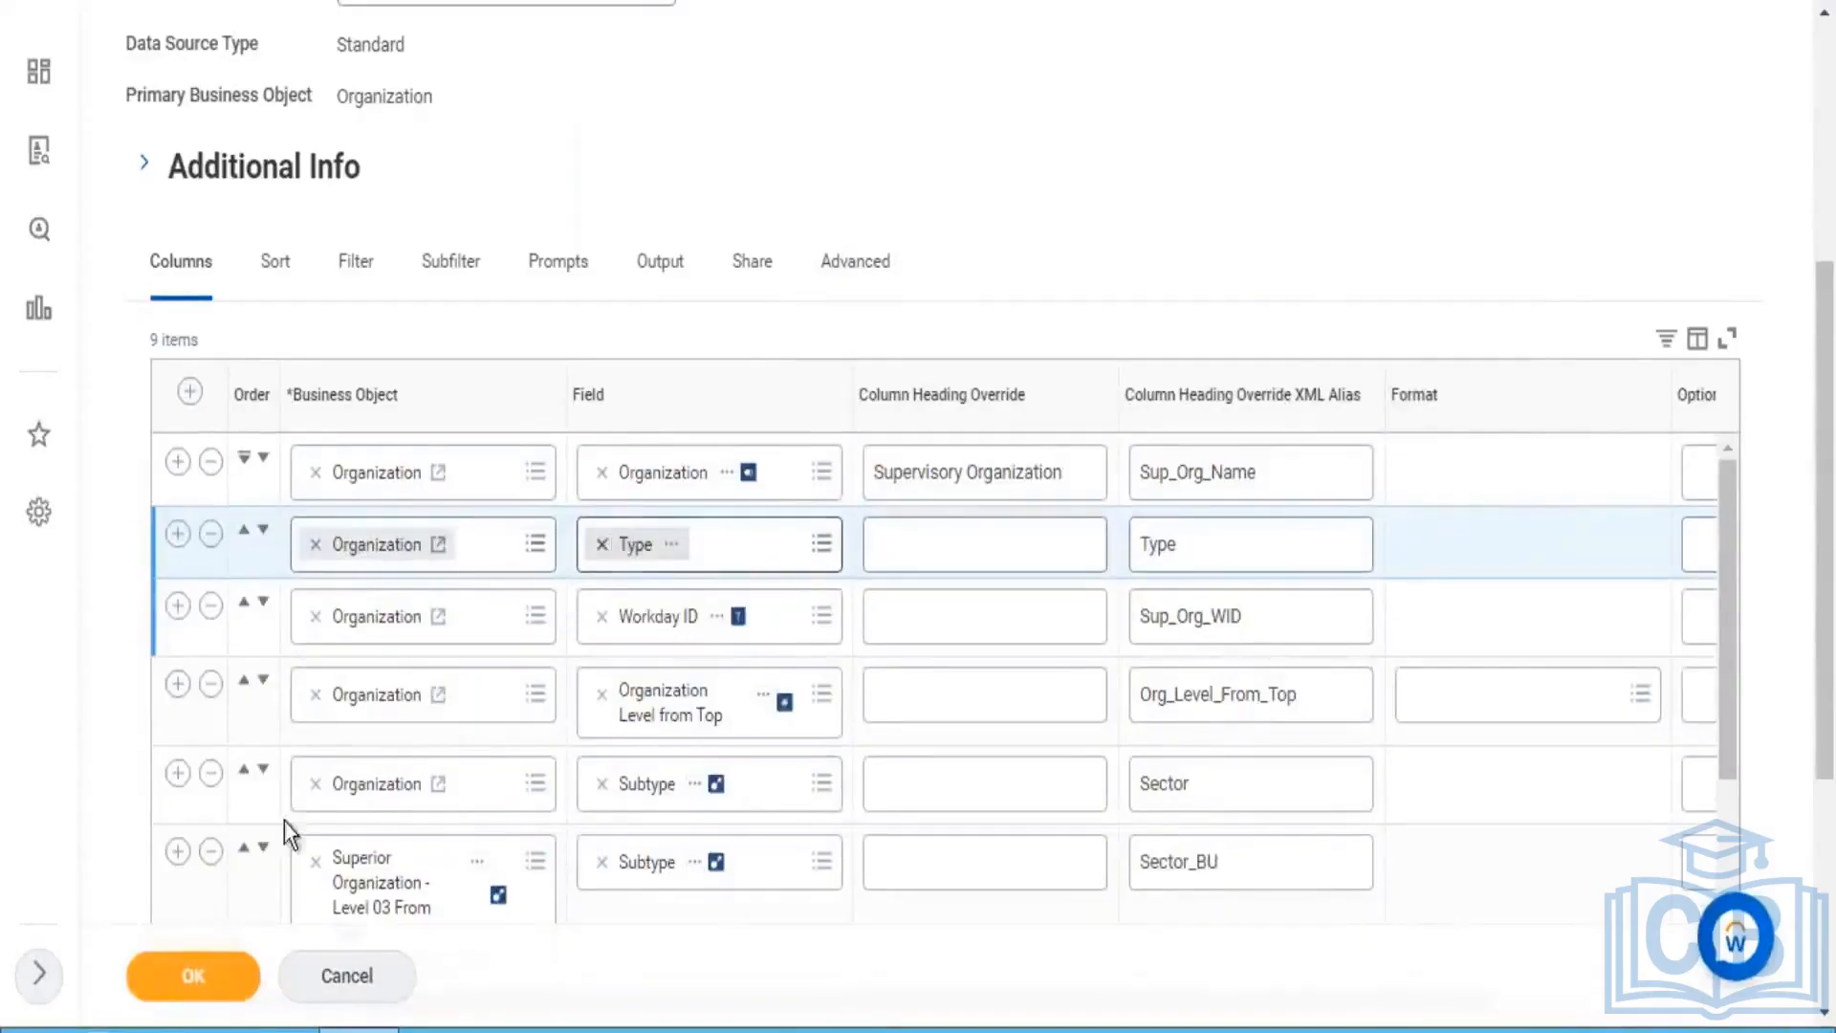
pyautogui.click(193, 973)
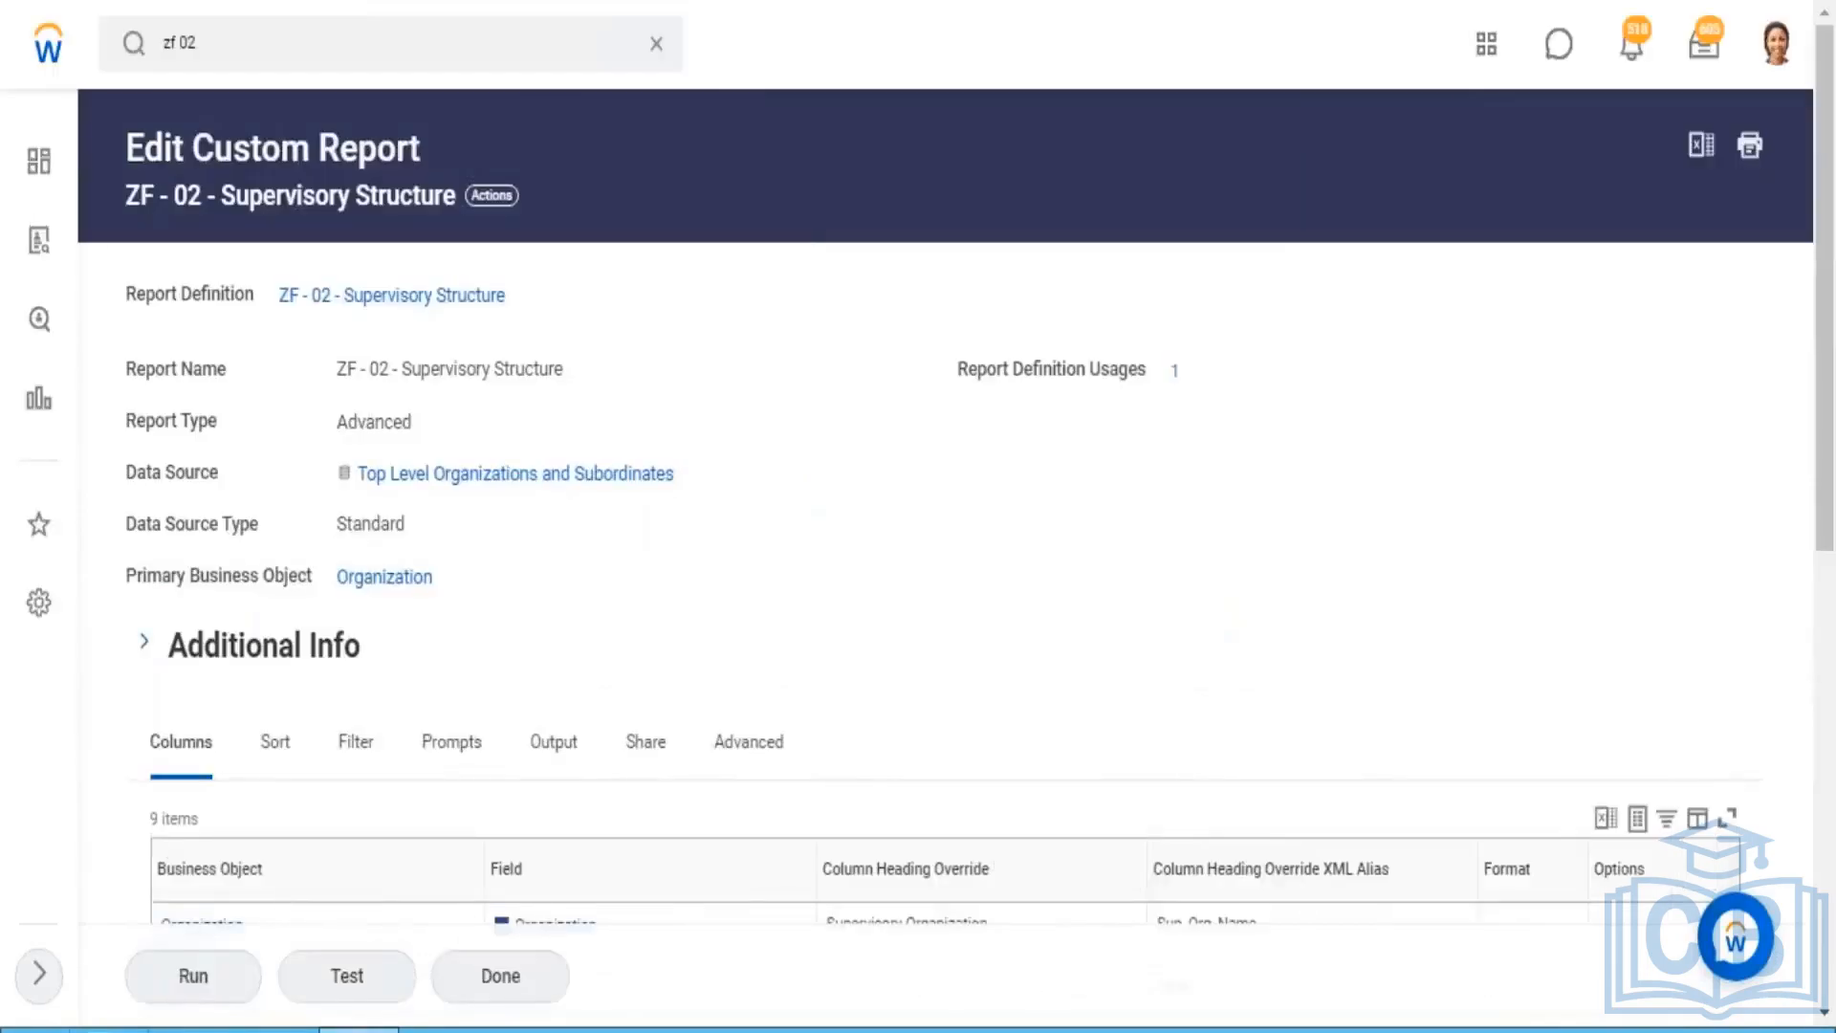
# Step: Run the report and compare its Type, Supervisory Organization, Workday ID and Organization Level columns with the fields in the BDS02 Manage Fields stage
pyautogui.click(191, 976)
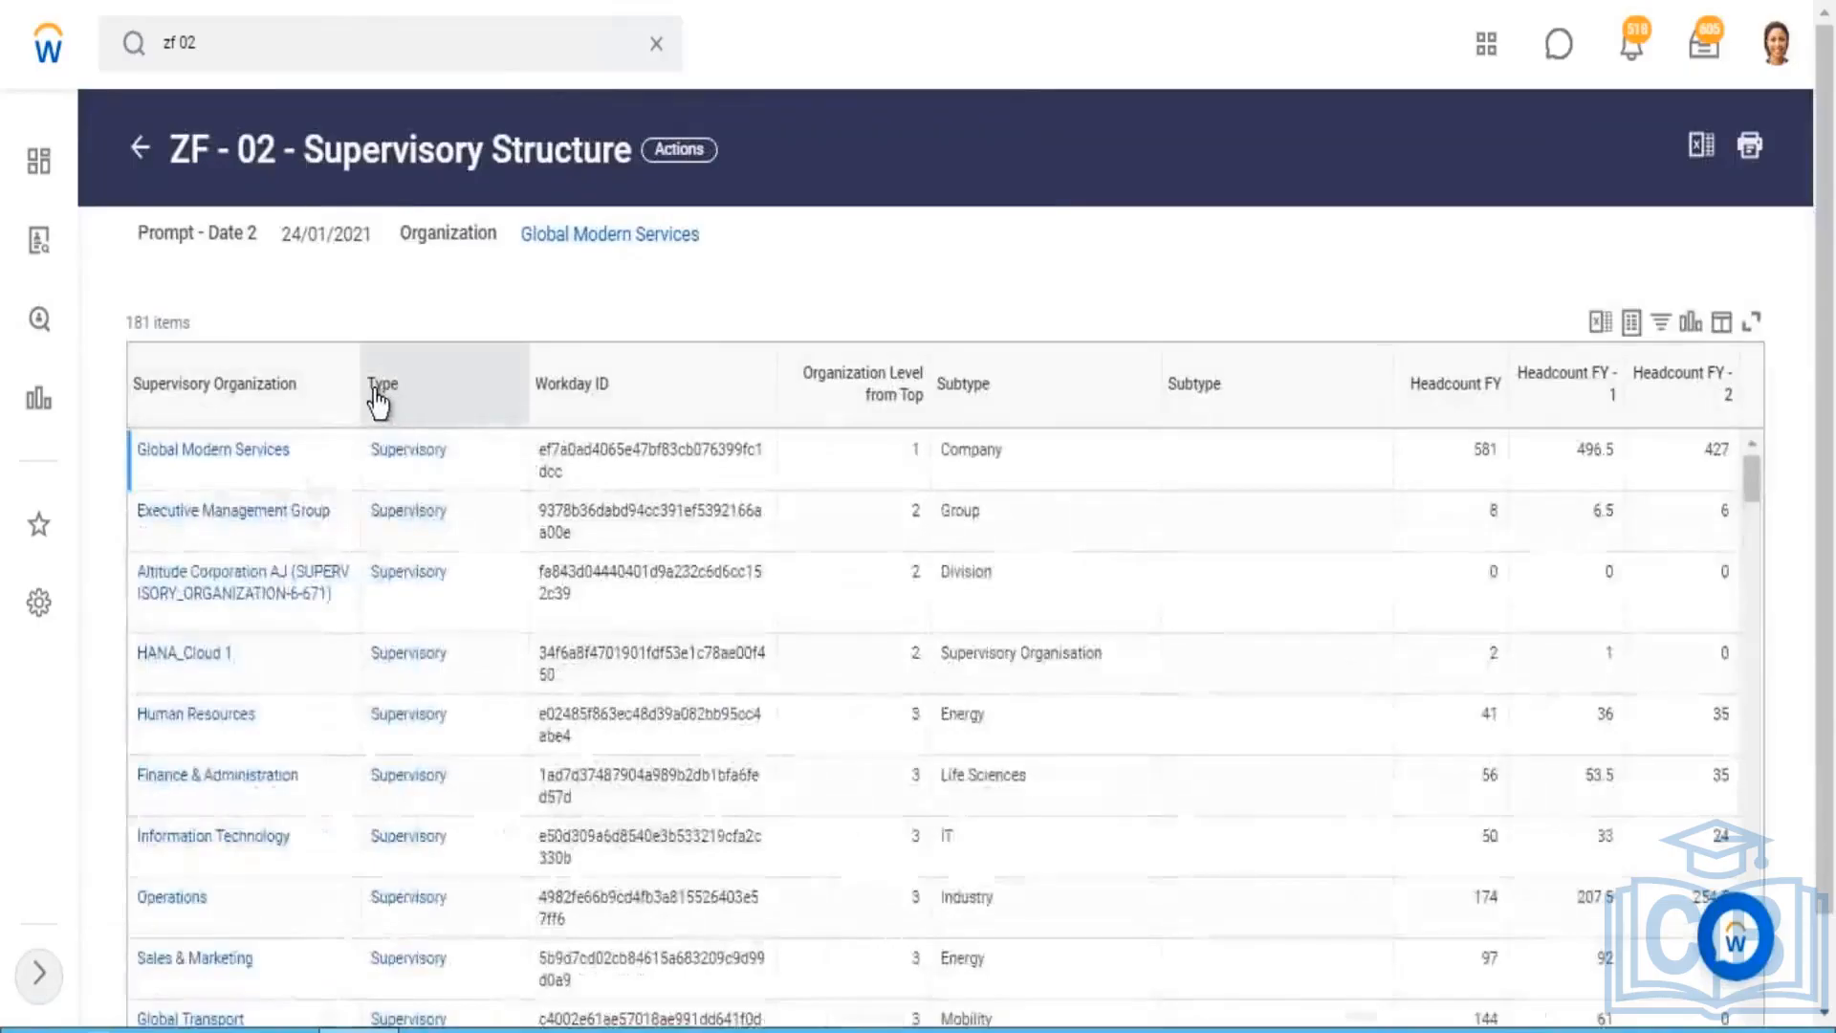
pyautogui.moveTo(376, 394); pyautogui.dragTo(403, 392)
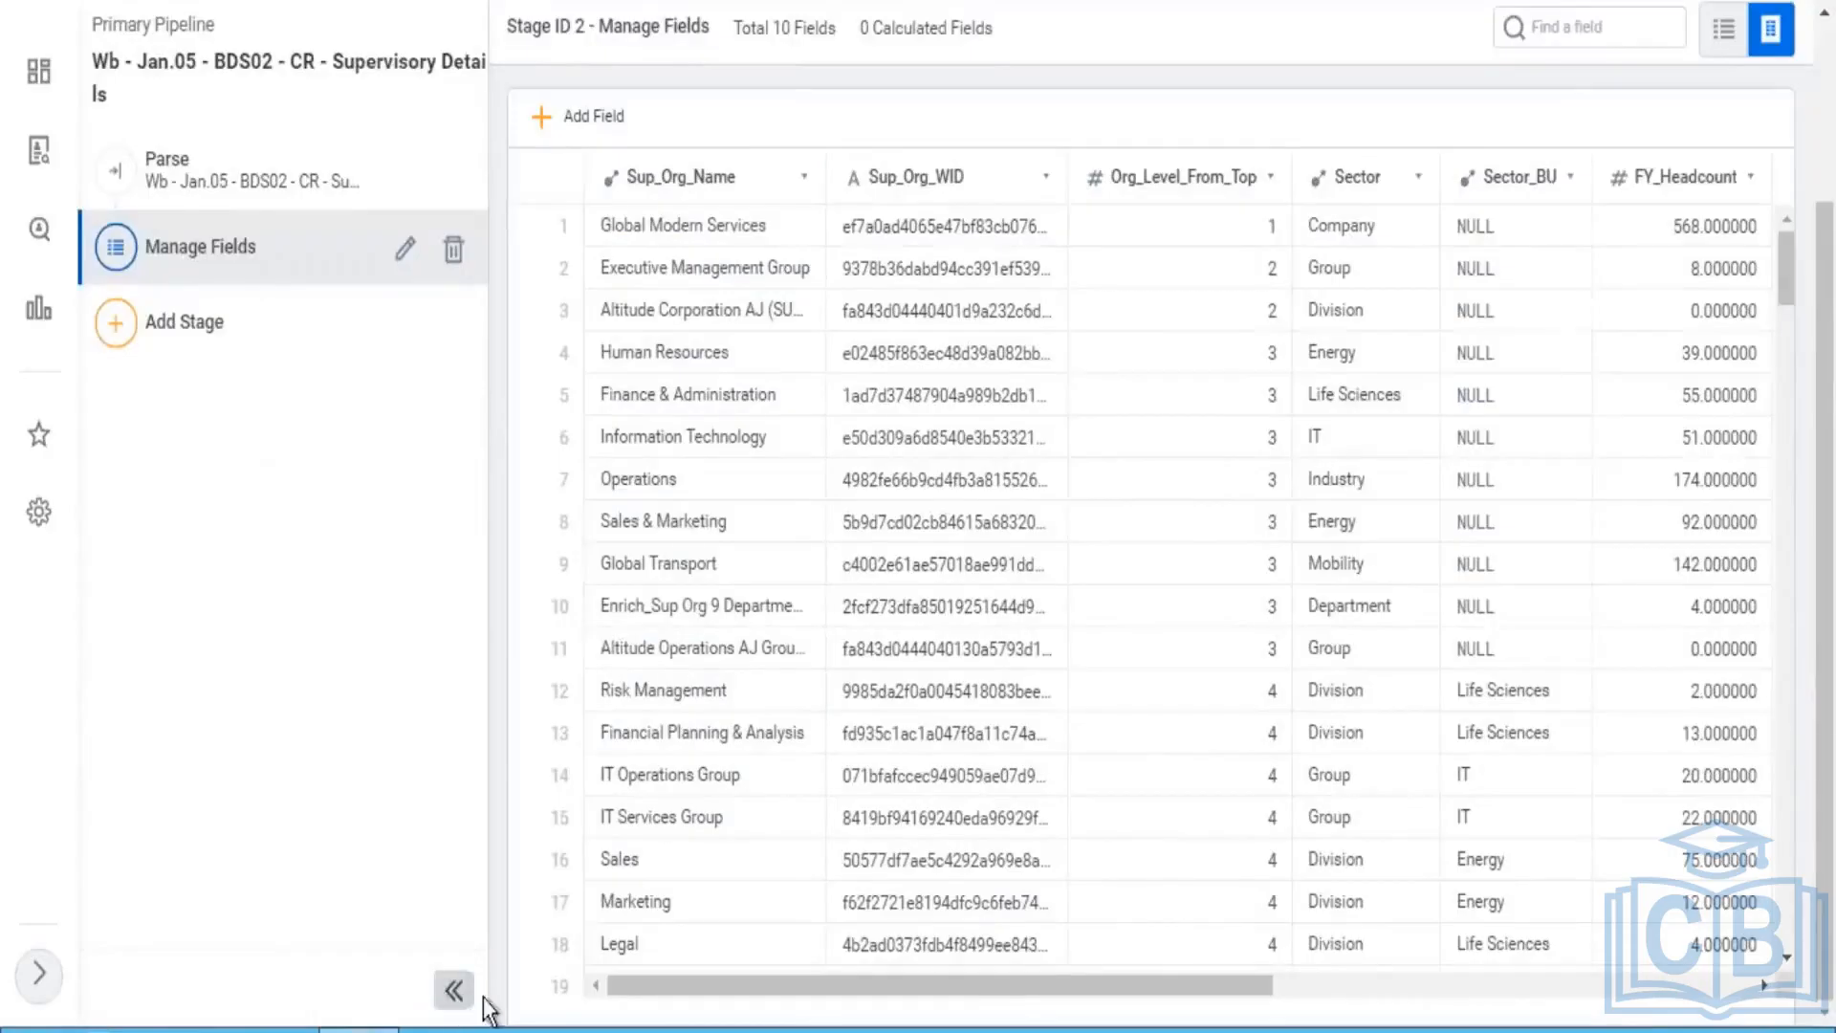
pyautogui.click(456, 992)
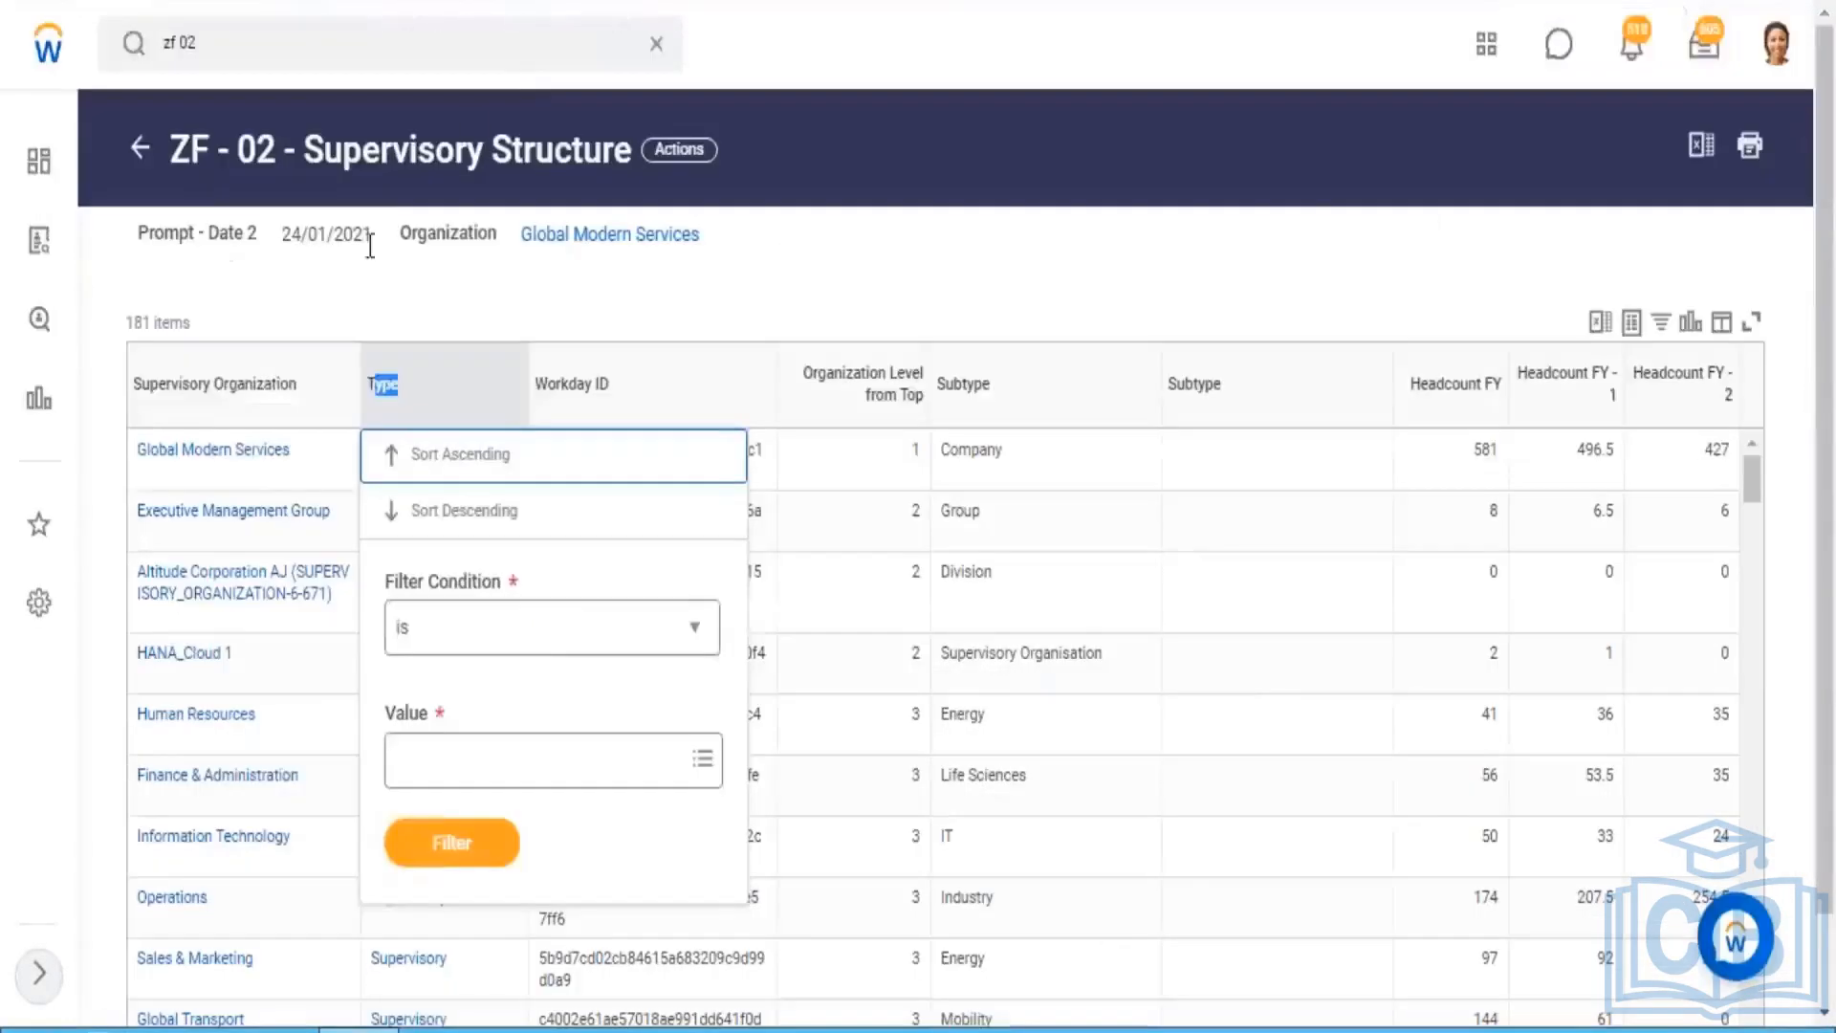
pyautogui.moveTo(169, 385); pyautogui.dragTo(297, 387)
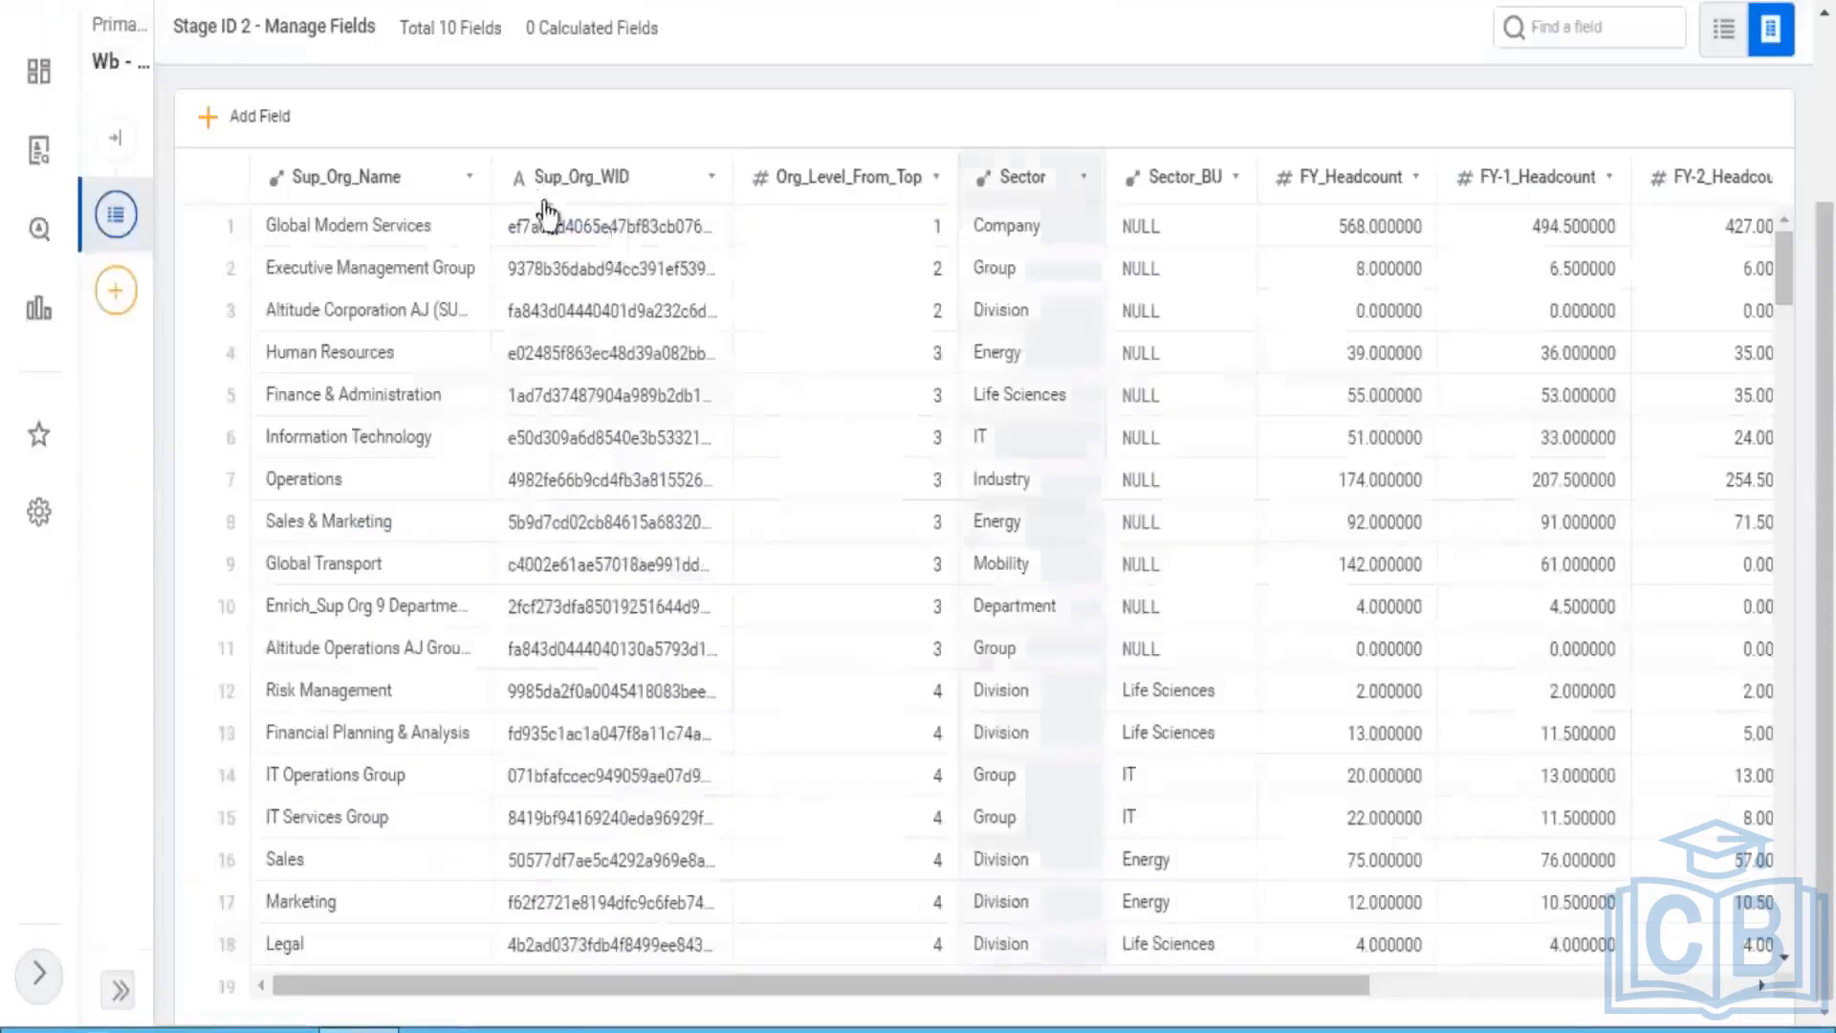
pyautogui.click(536, 181)
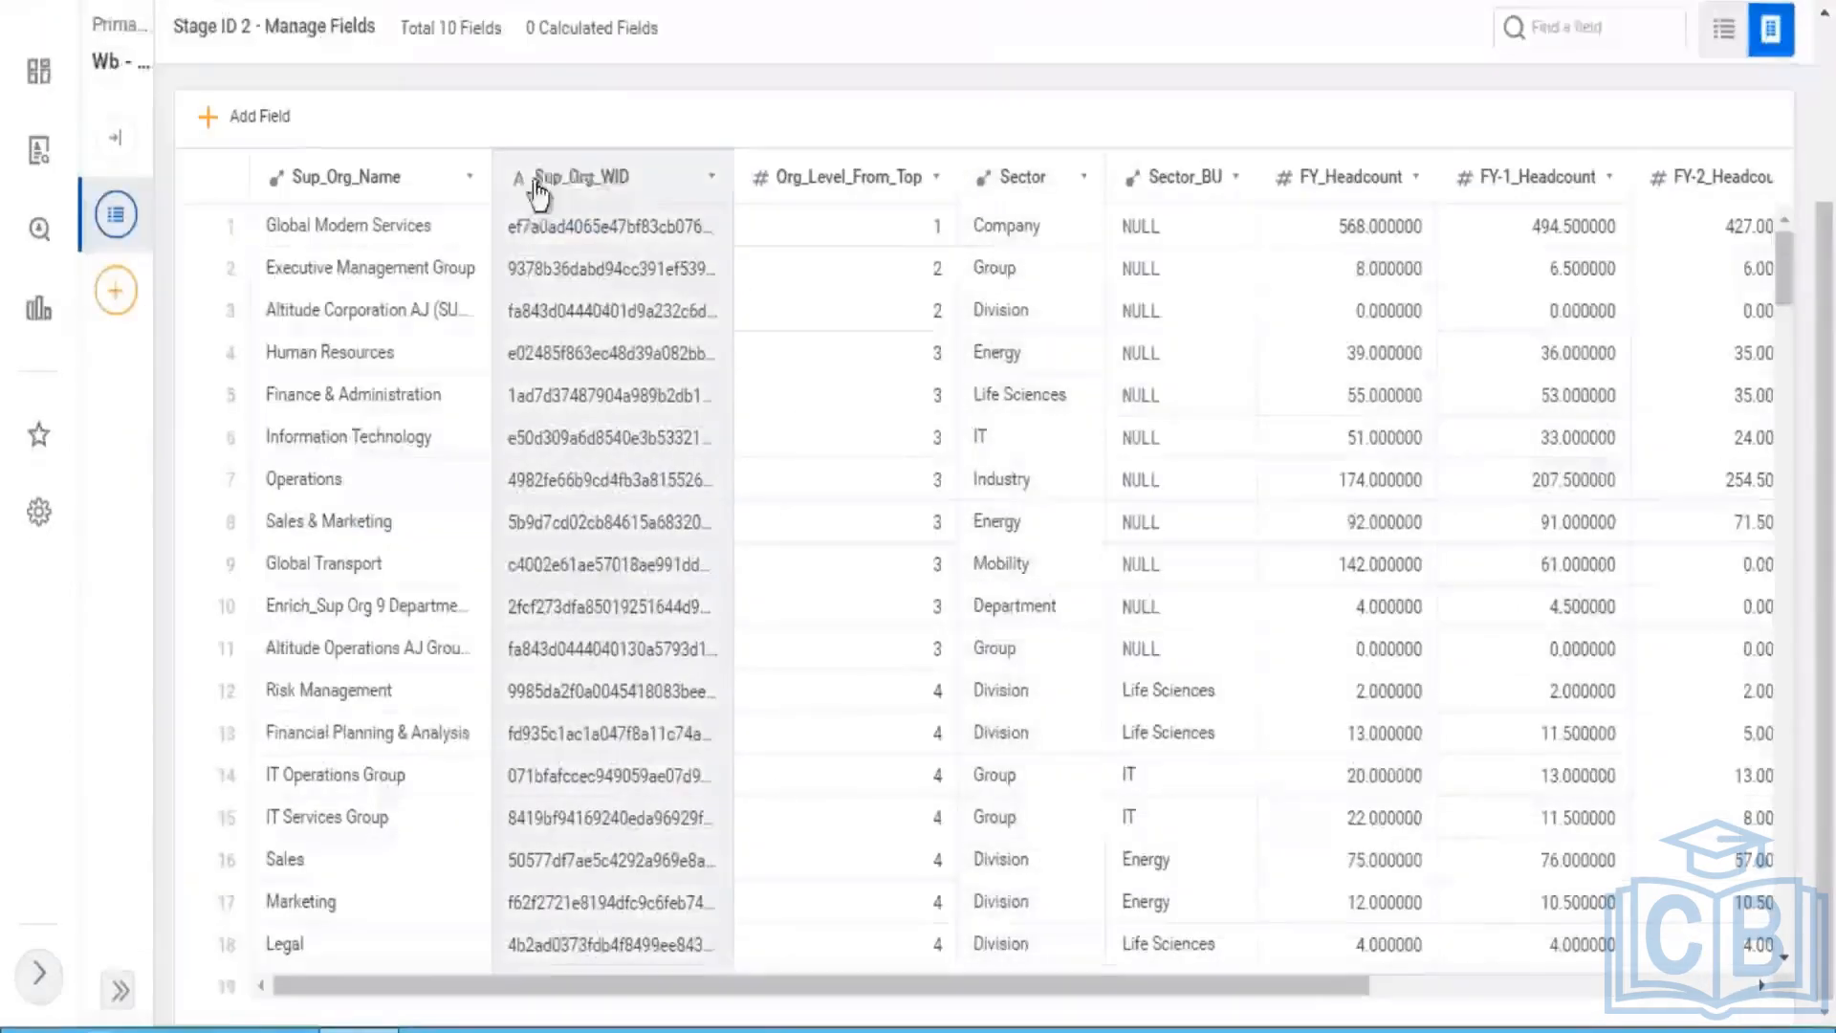
pyautogui.moveTo(534, 178); pyautogui.dragTo(634, 181)
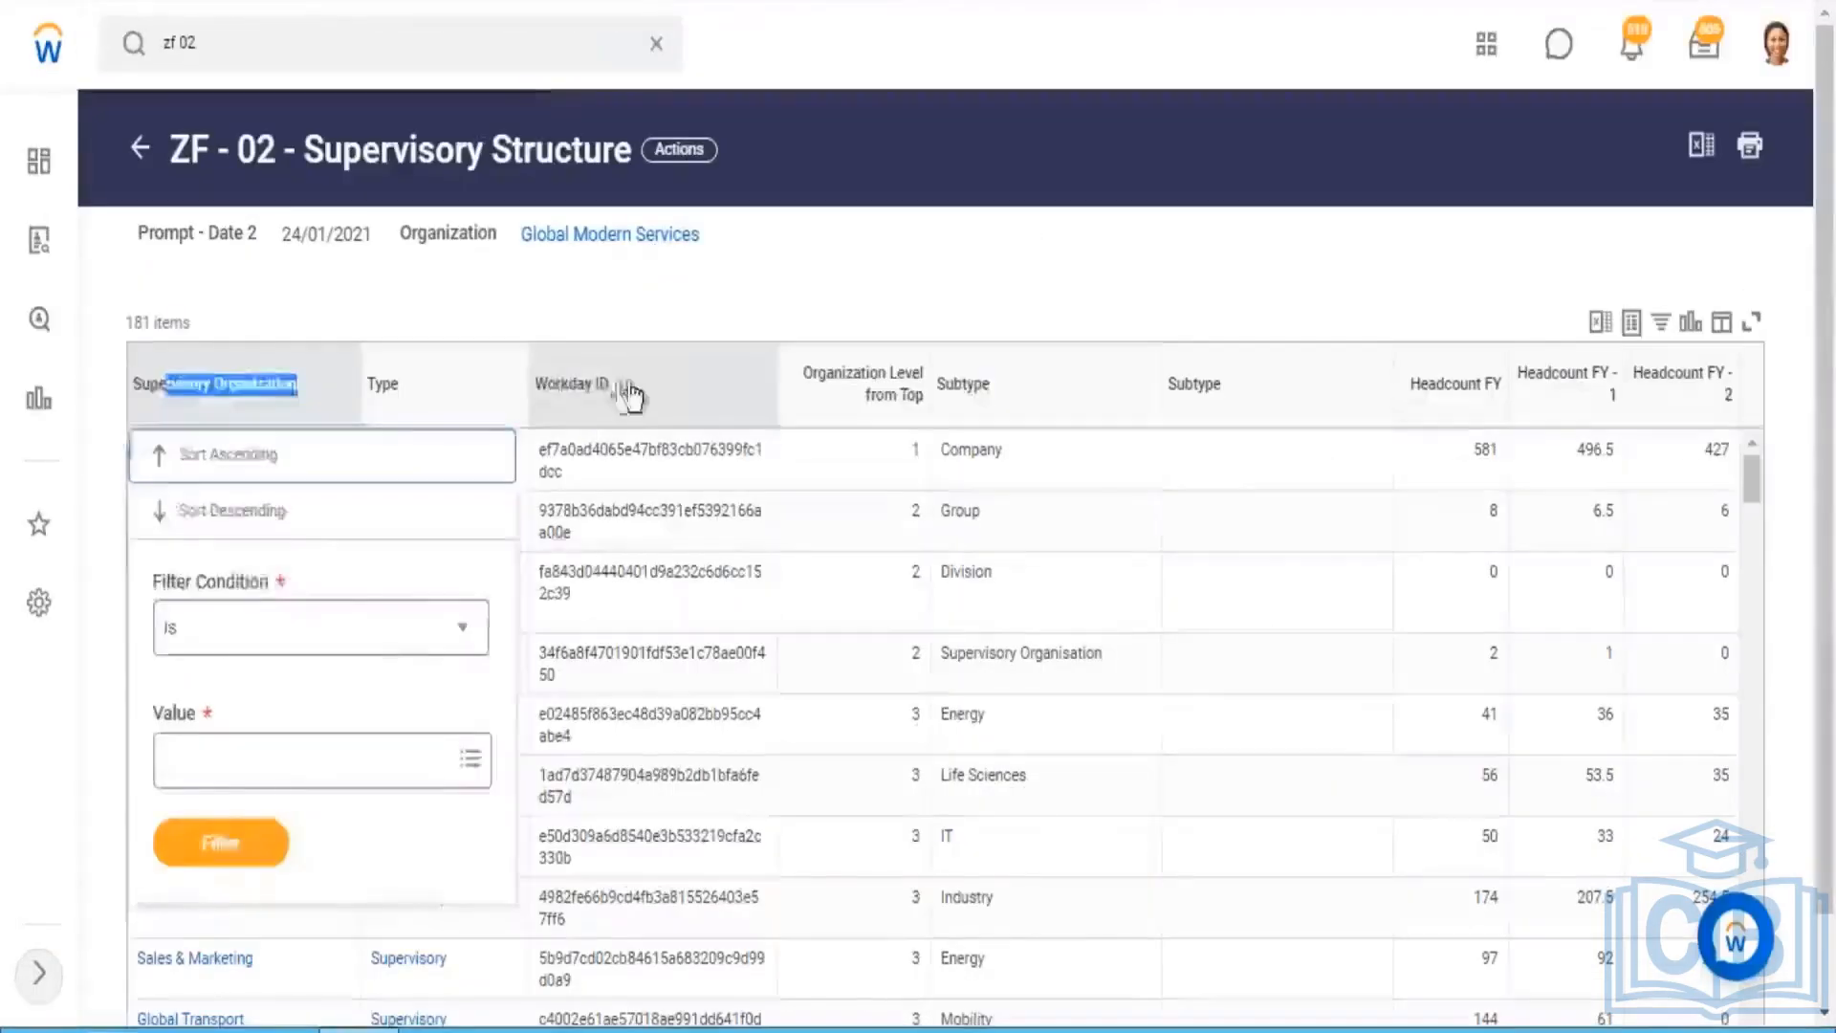
pyautogui.moveTo(563, 383); pyautogui.dragTo(884, 375)
pyautogui.click(846, 390)
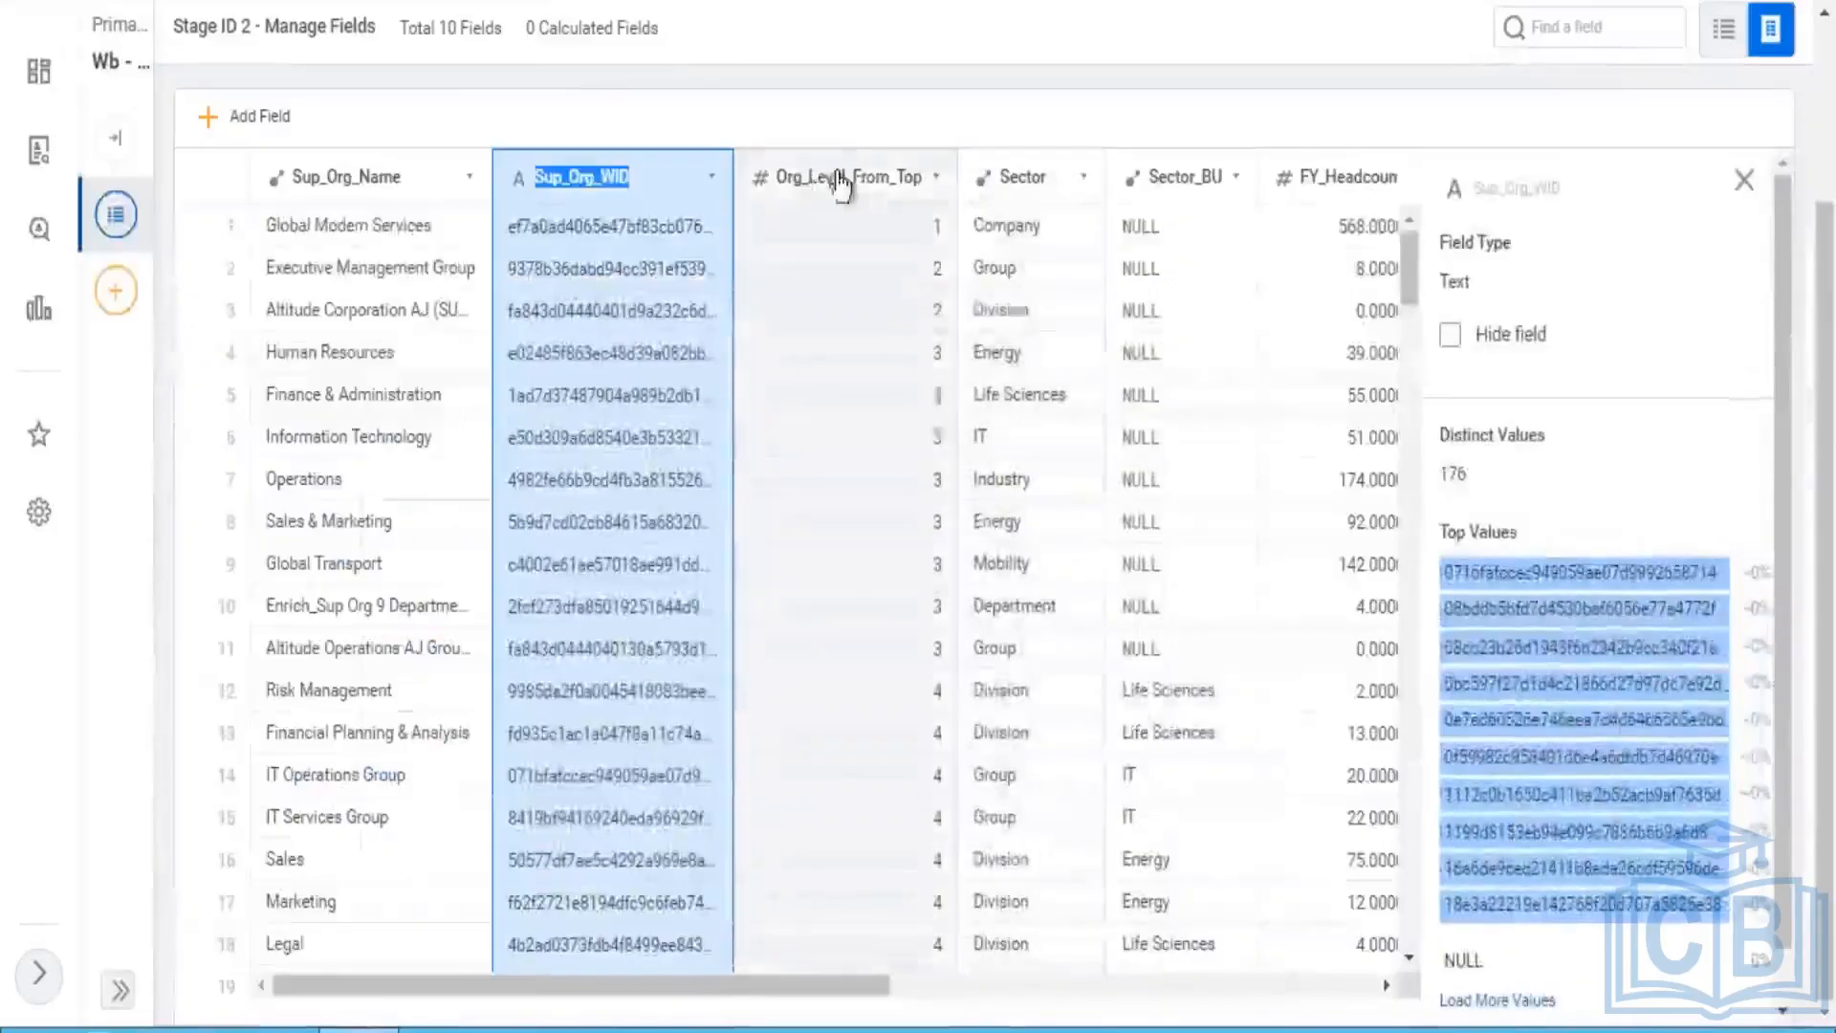
pyautogui.moveTo(800, 177); pyautogui.dragTo(889, 177)
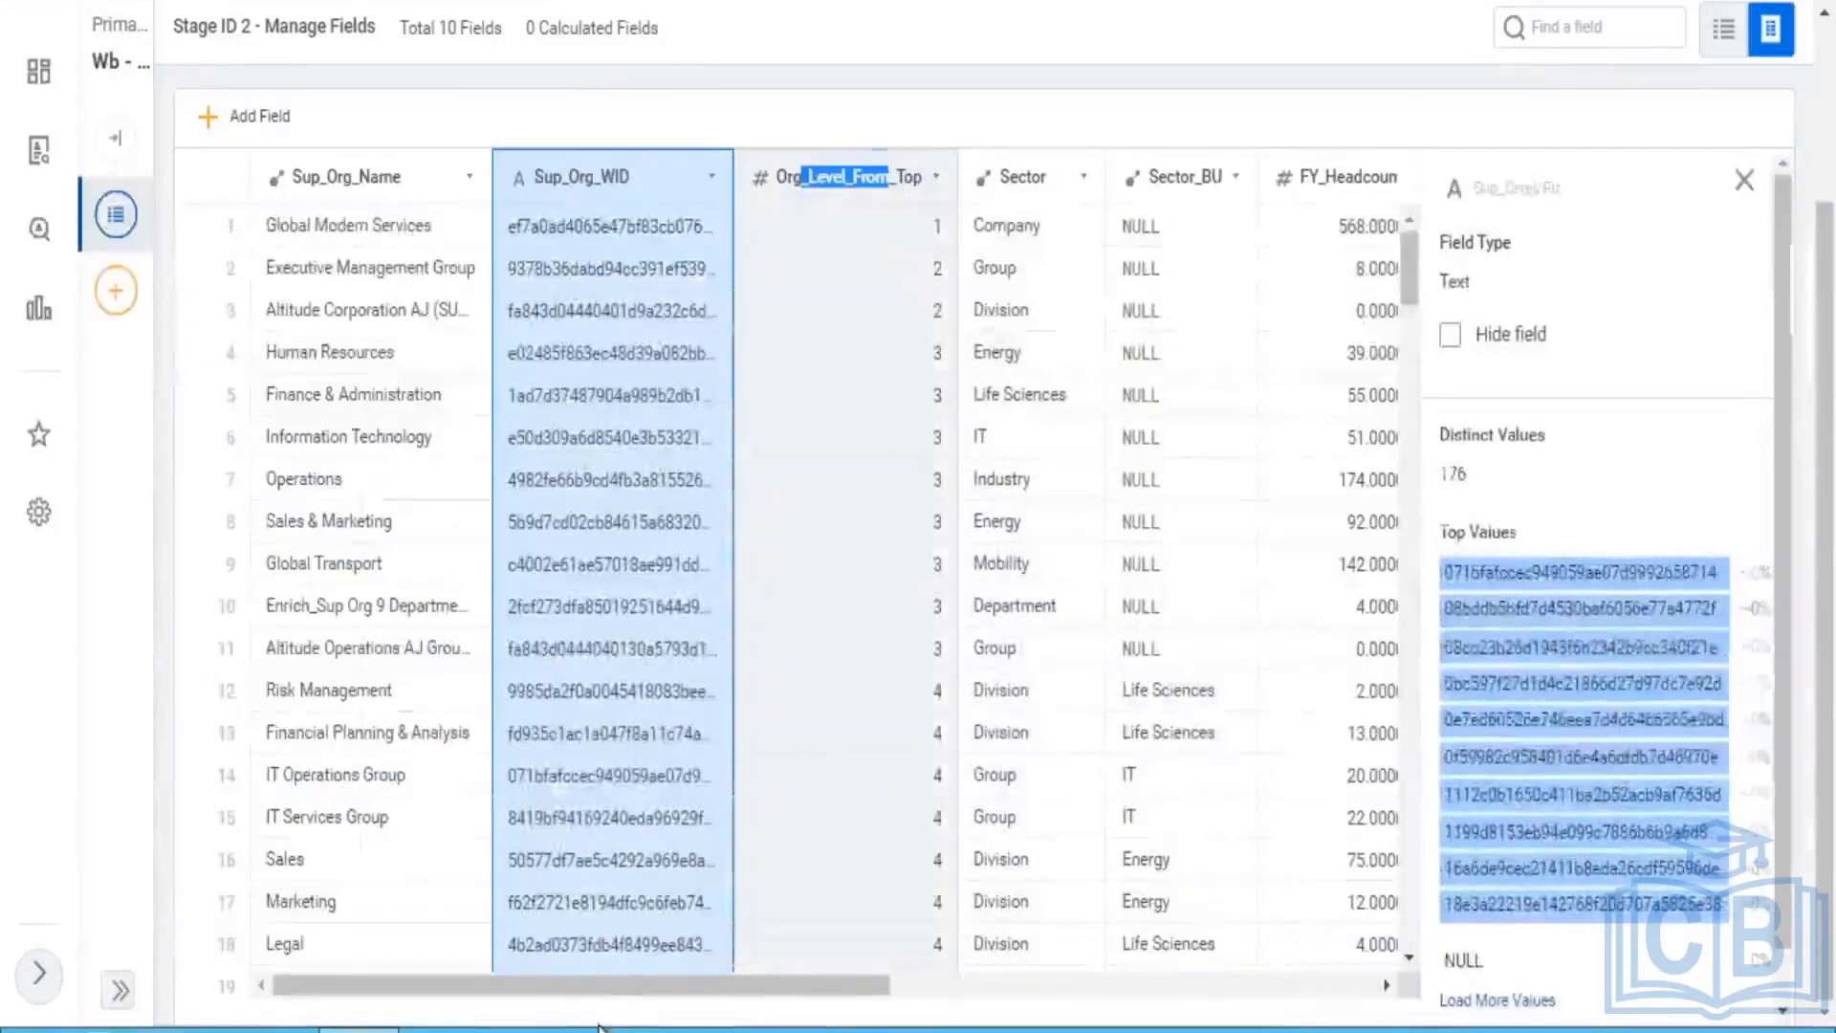
# Step: Compare the report's Subtype and headcount columns with the remaining dataset fields, and recheck the report's Type column
pyautogui.moveTo(602, 985); pyautogui.dragTo(790, 983)
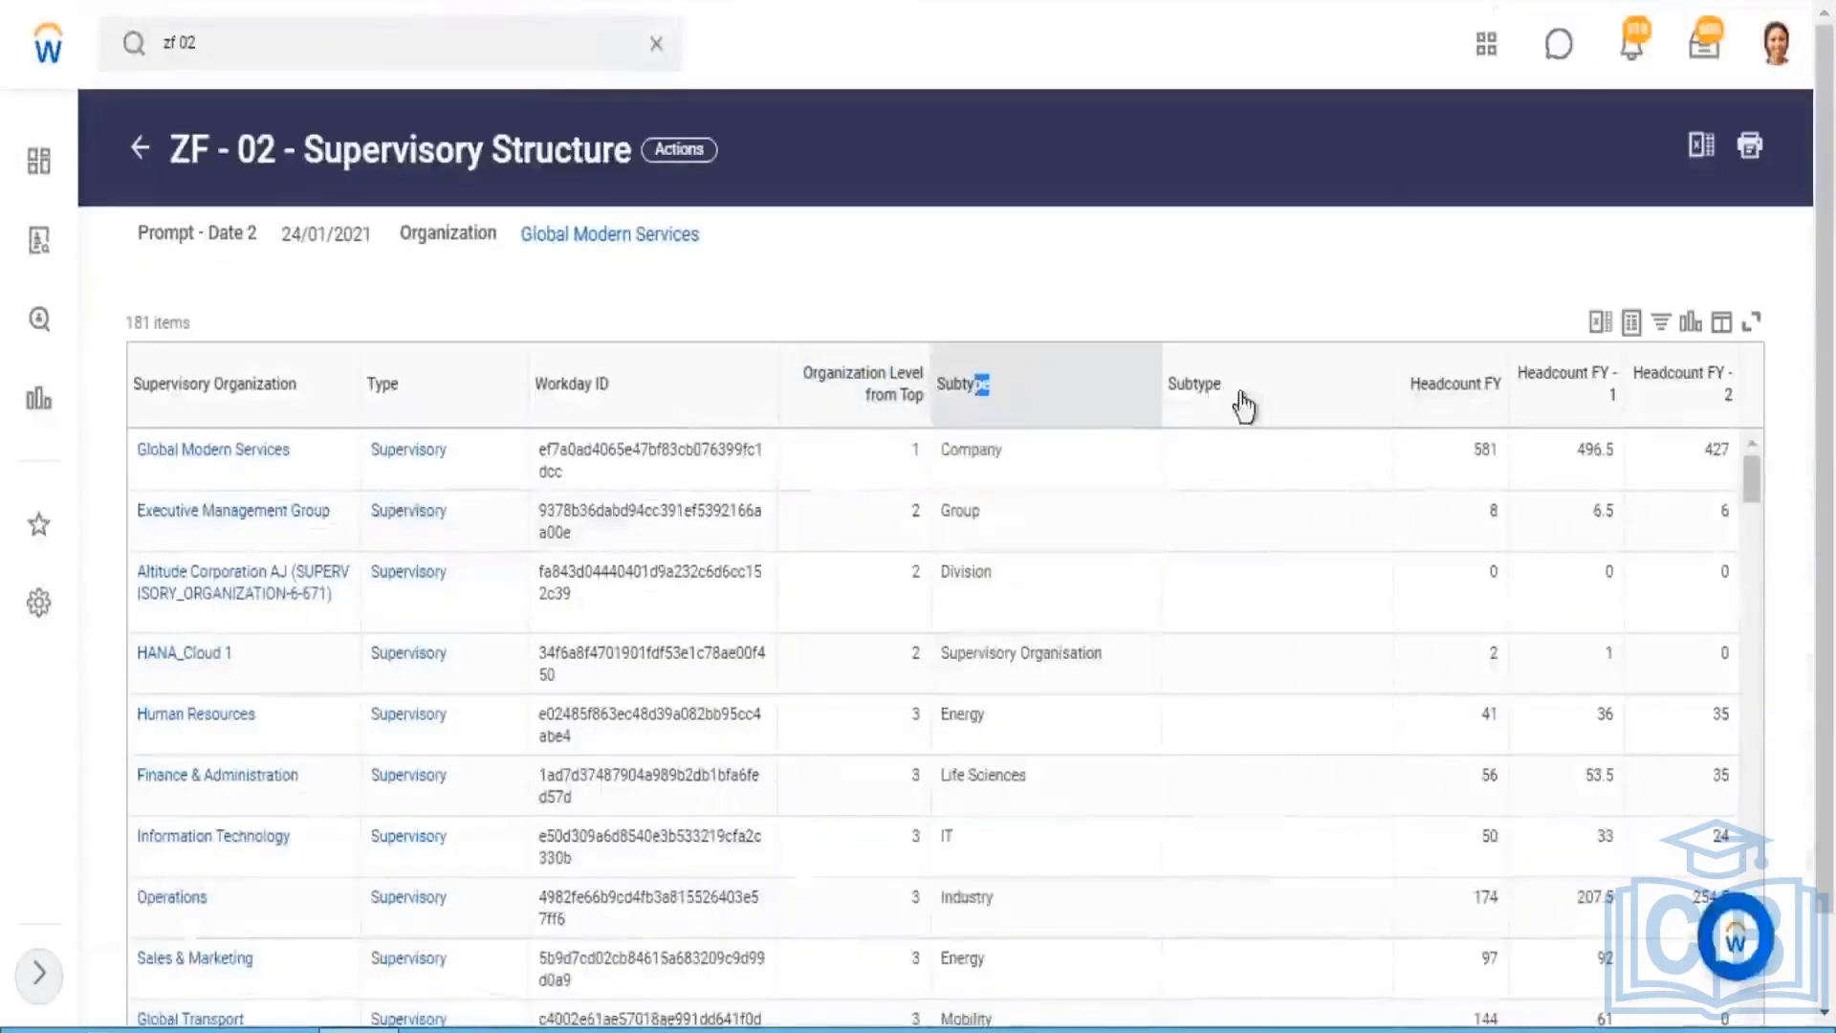
pyautogui.moveTo(1193, 392); pyautogui.dragTo(1274, 388)
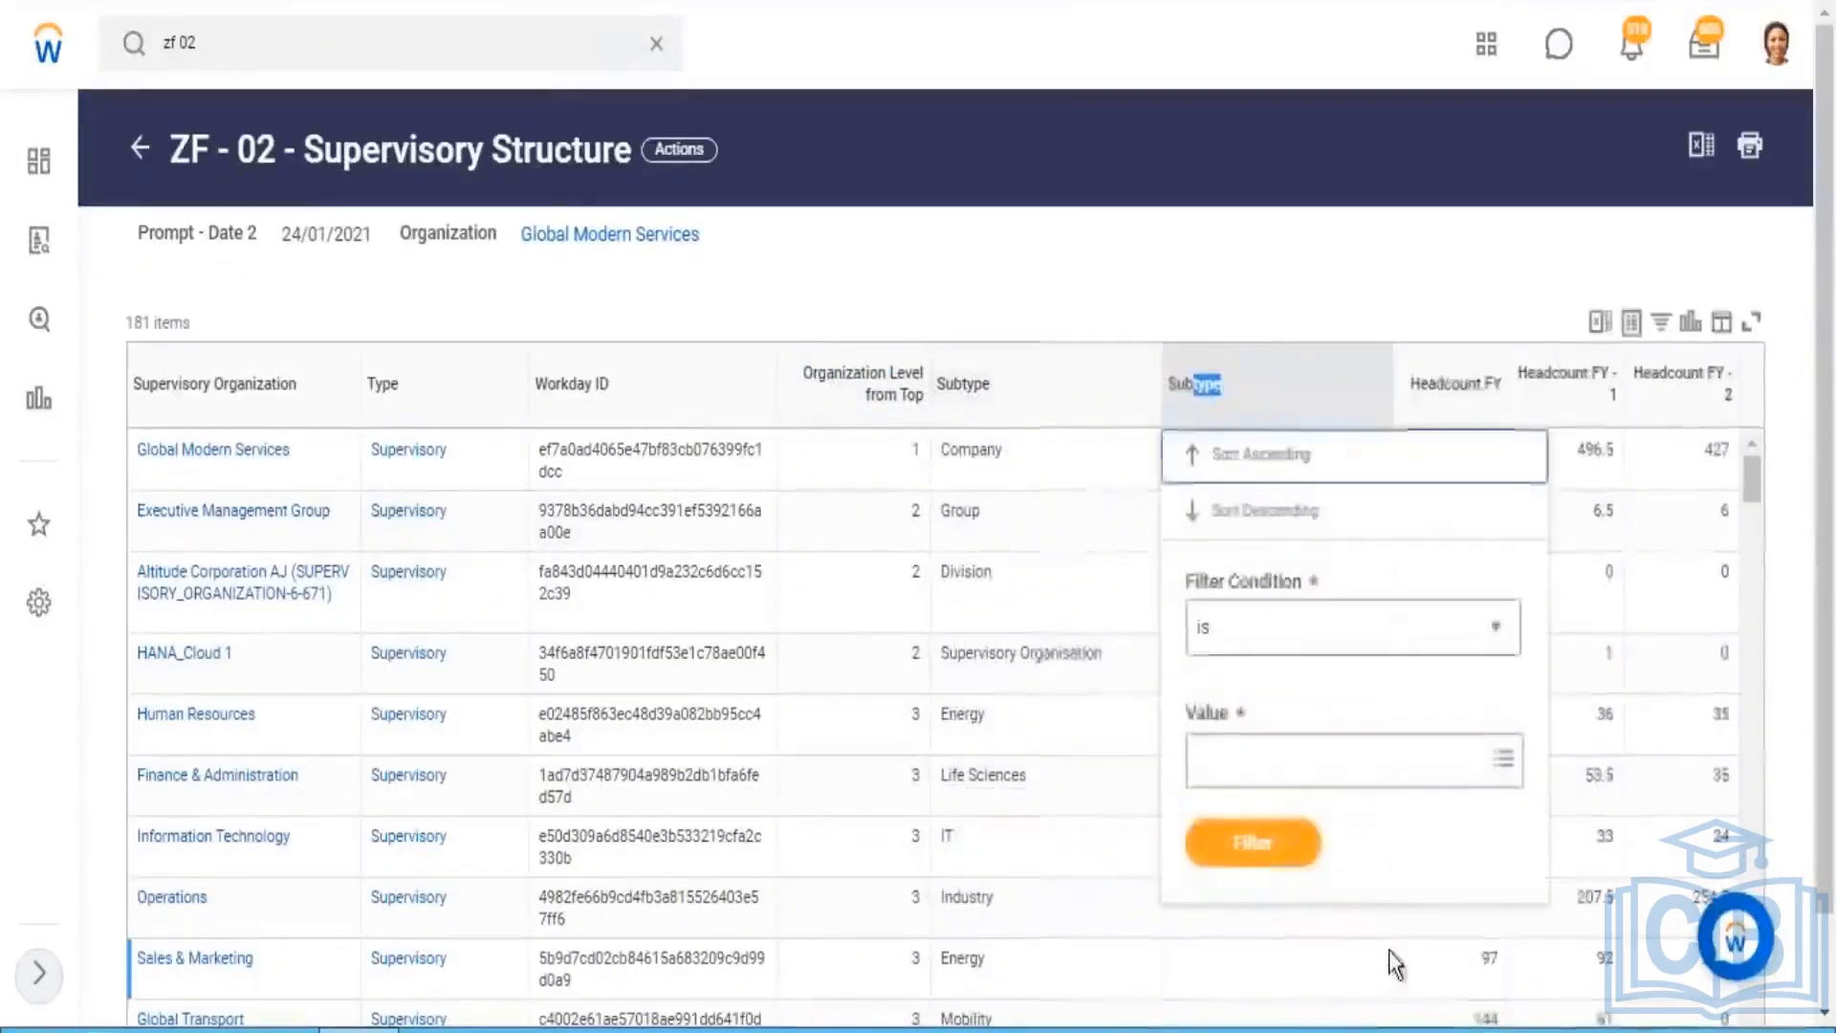
pyautogui.scroll(-1, 1155, 1001)
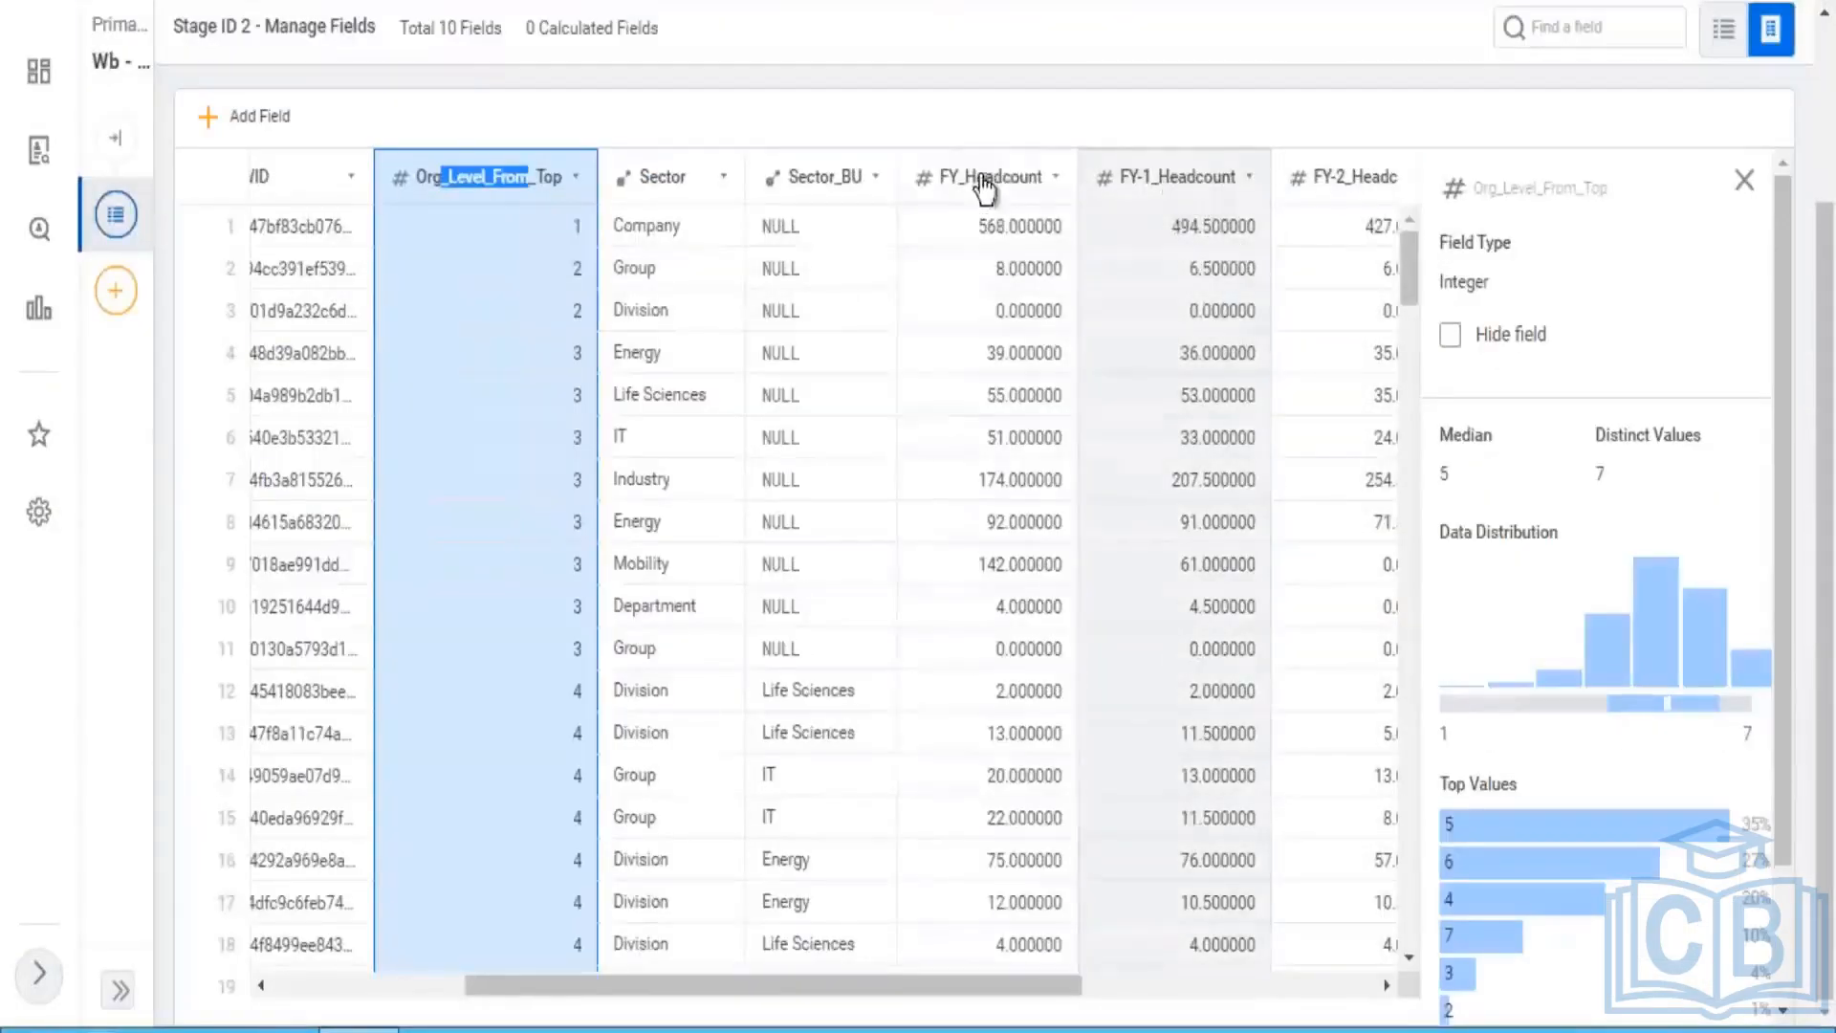
pyautogui.moveTo(873, 988); pyautogui.dragTo(1287, 999)
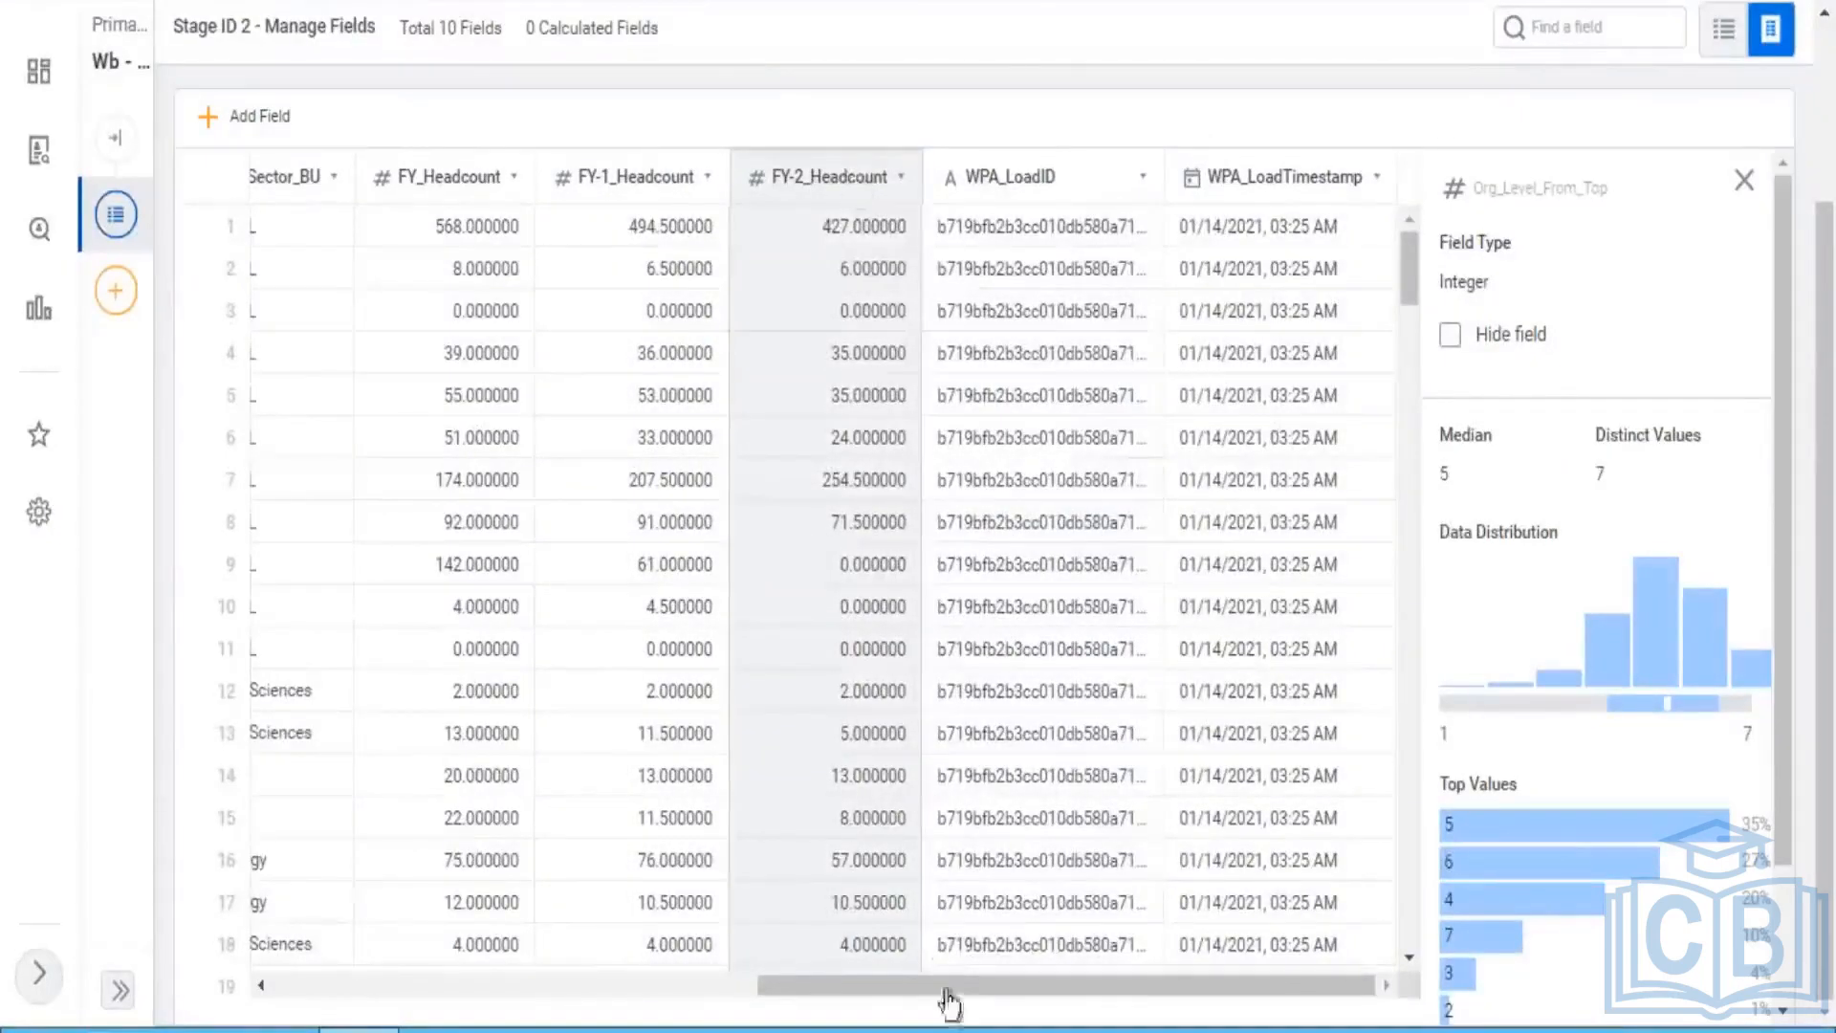
pyautogui.hscroll(-10, 454, 1023)
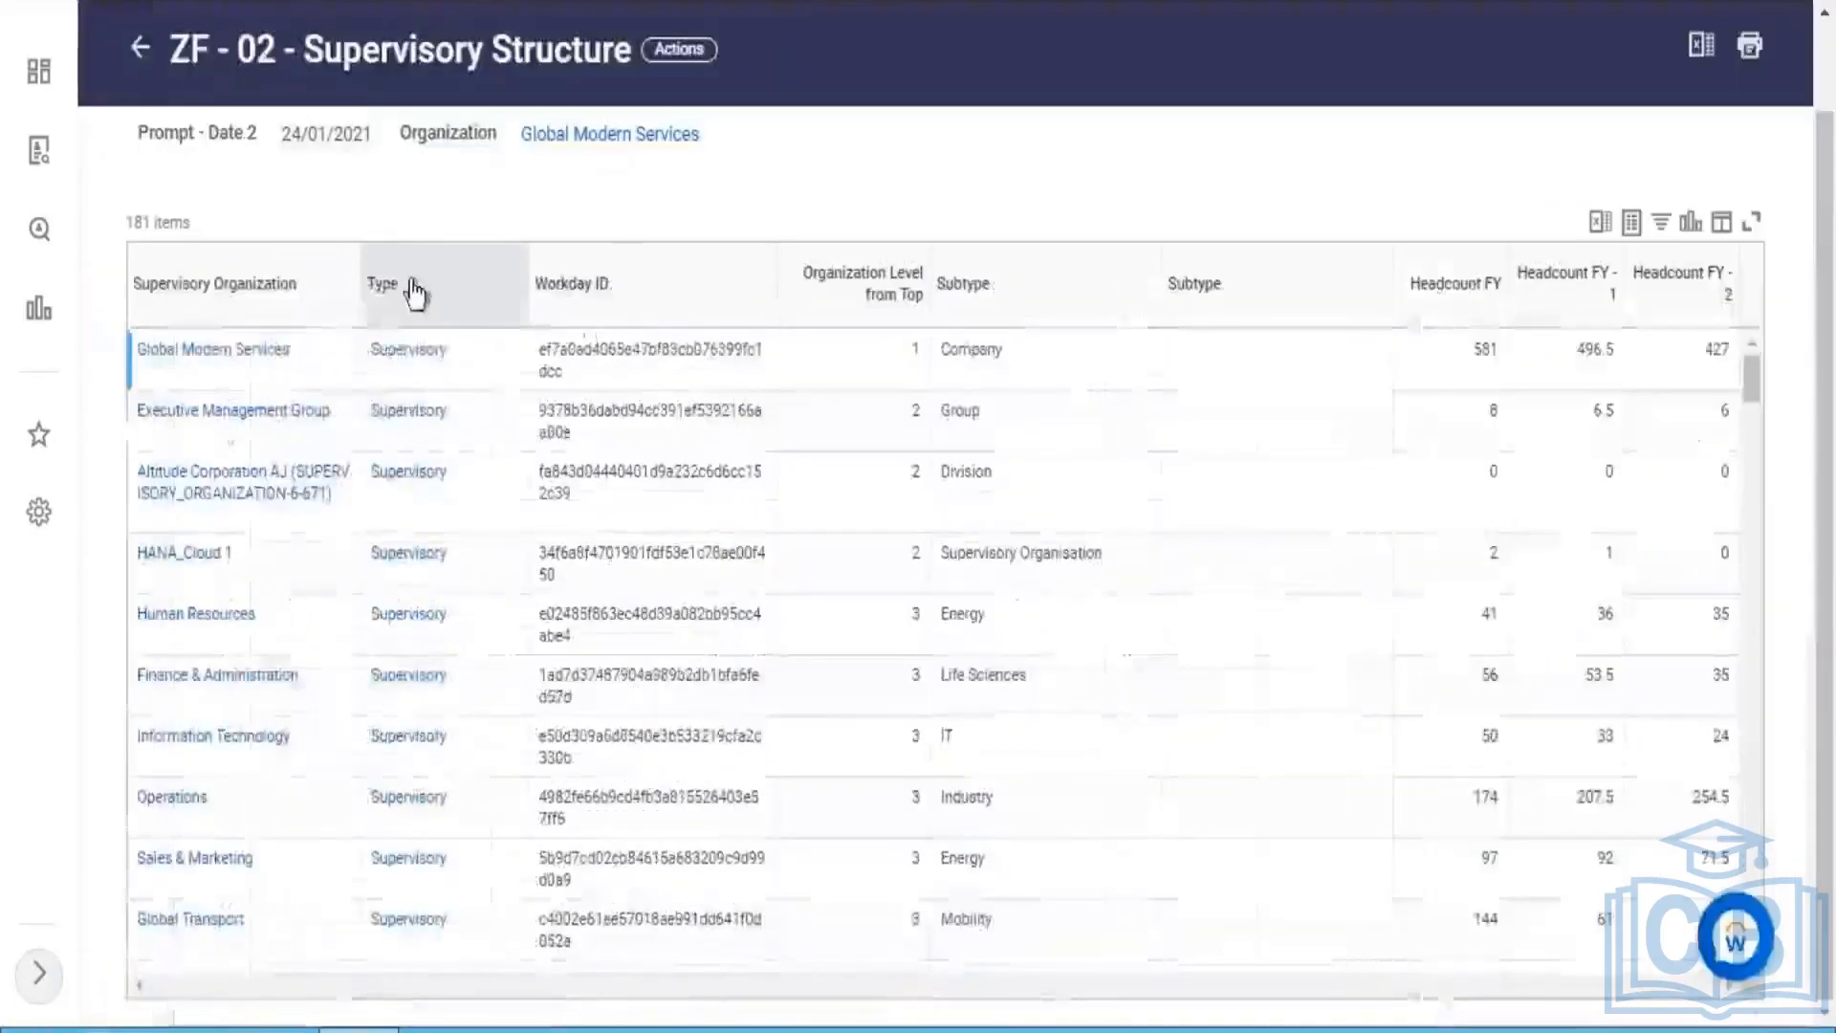
pyautogui.doubleClick(382, 284)
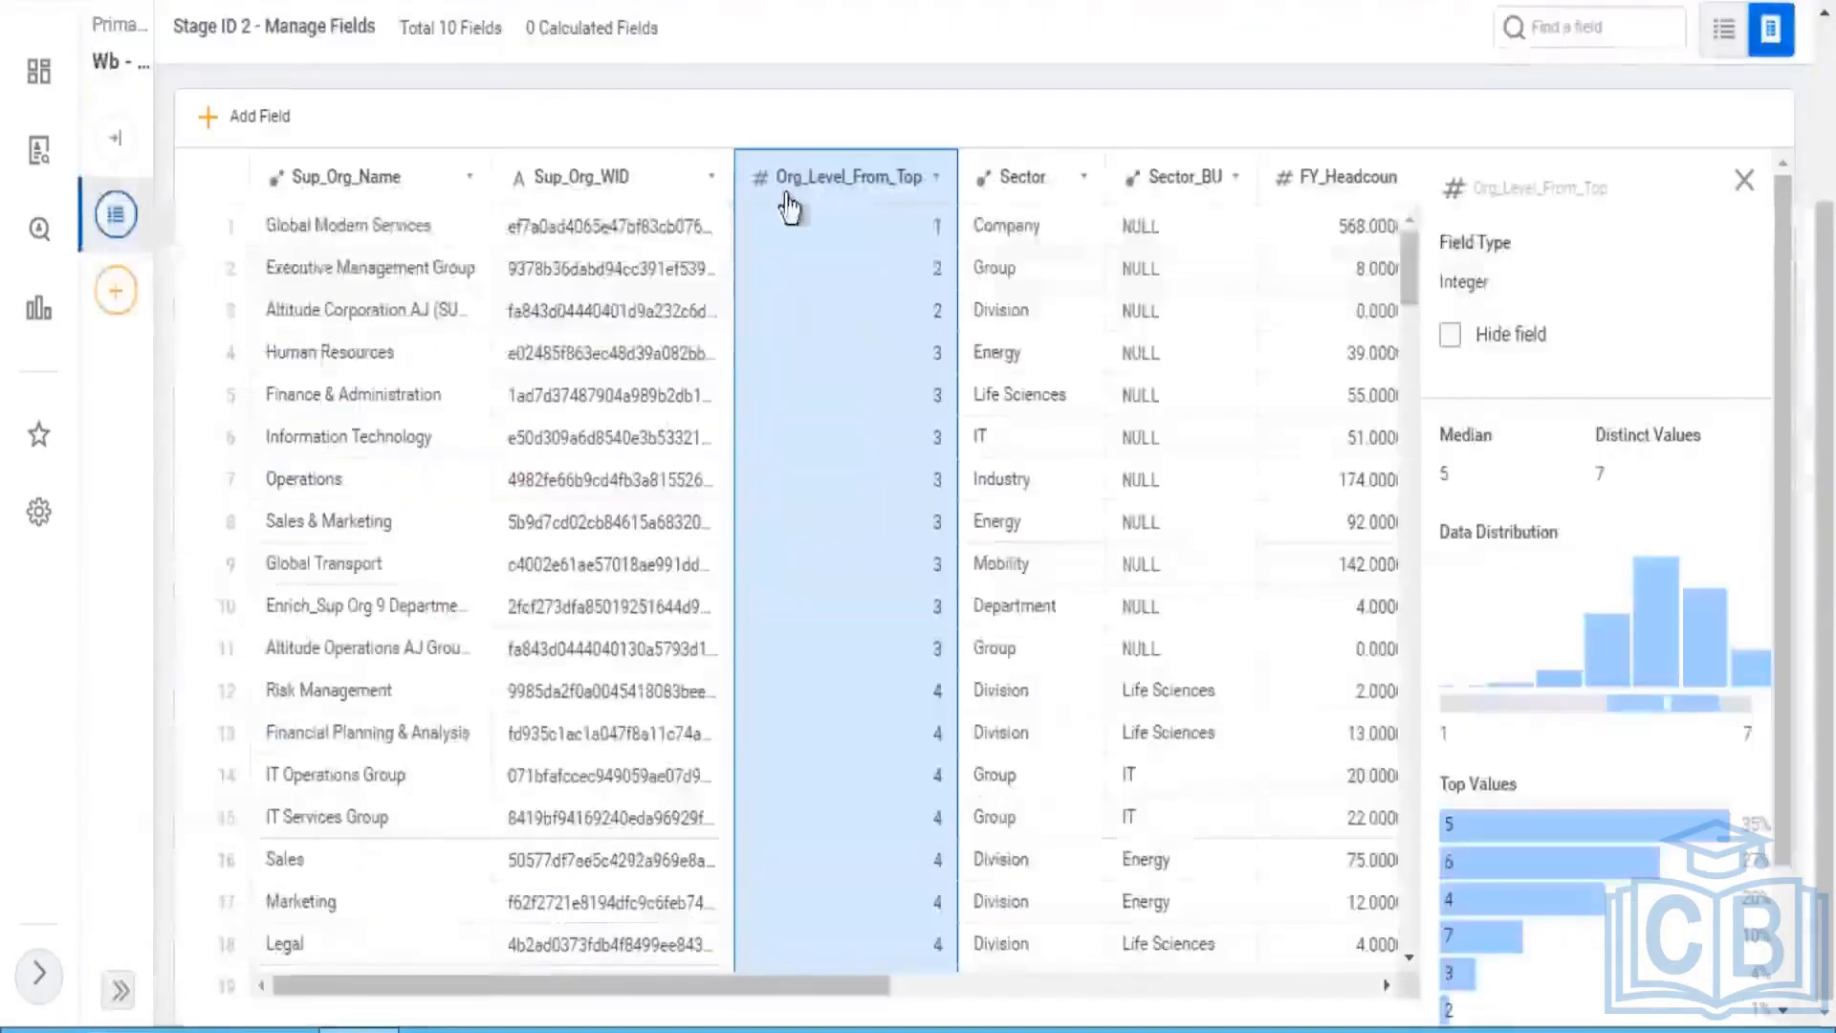
# Step: Leave the BDS02 - CR - Supervisory Details dataset editor for the dataset's view page, discarding the pending changes
pyautogui.click(120, 990)
pyautogui.scroll(3, 908, 203)
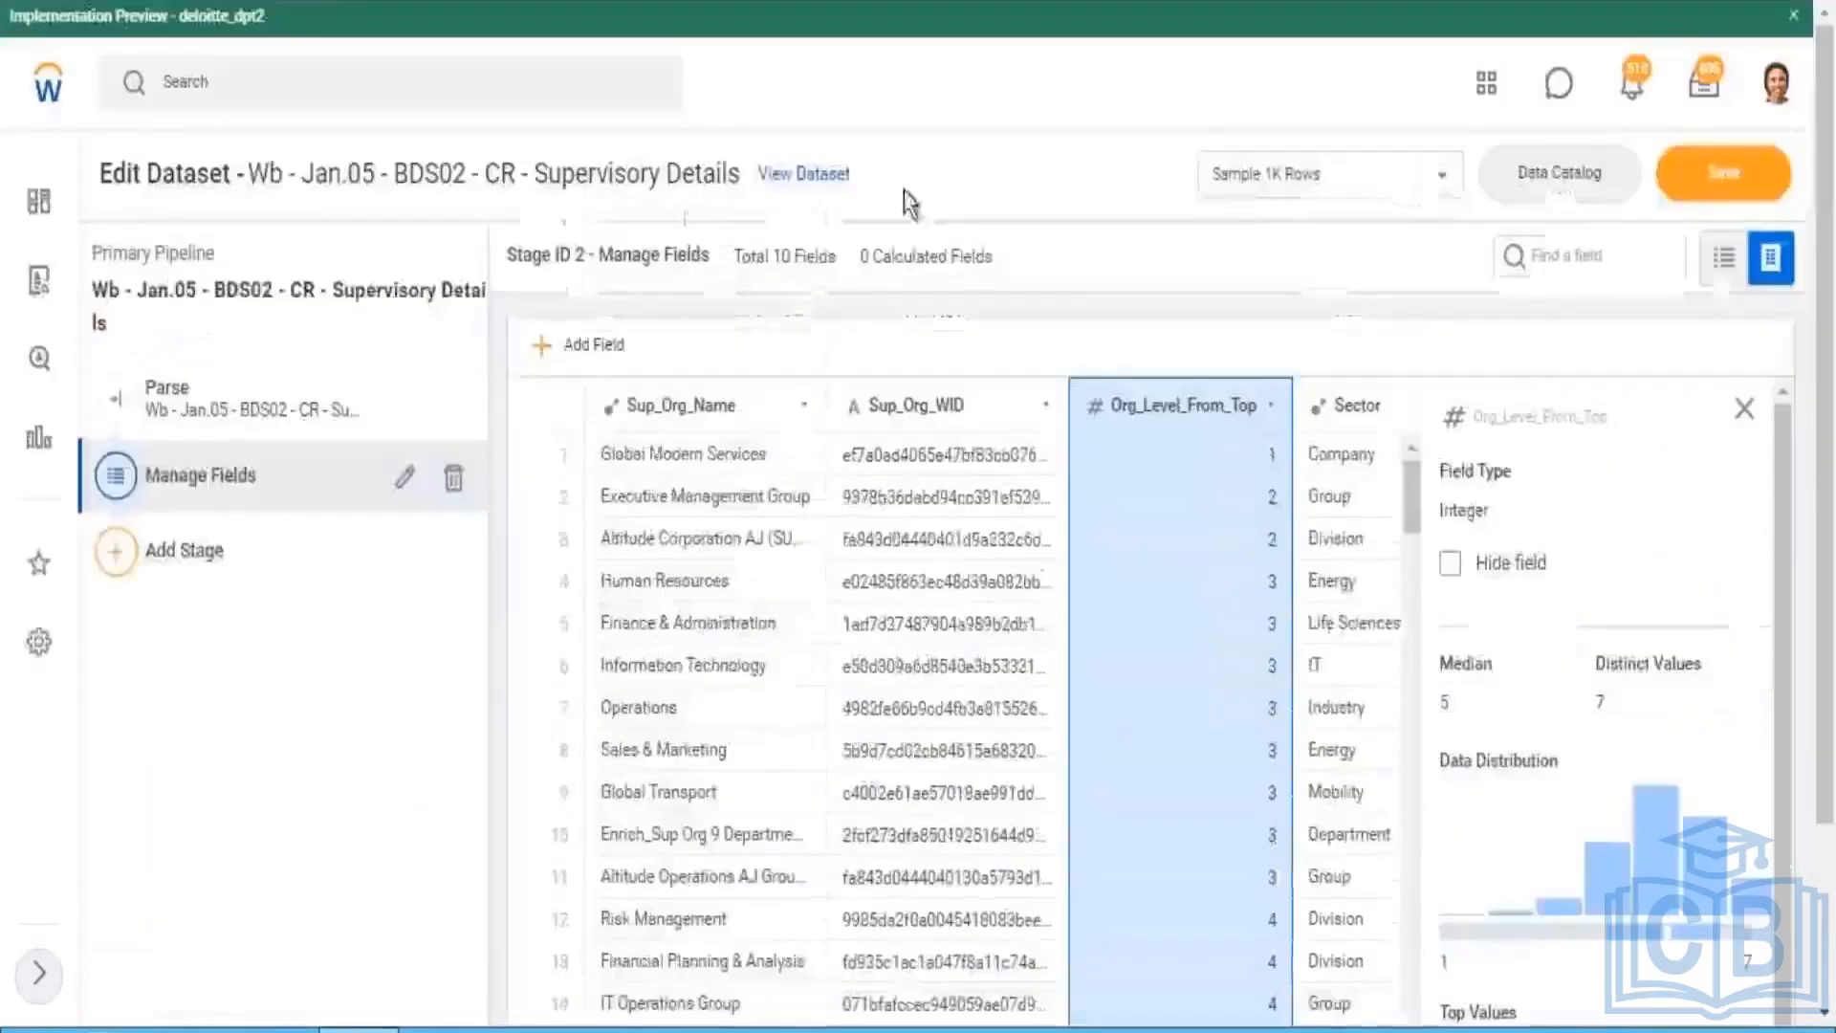
pyautogui.click(804, 173)
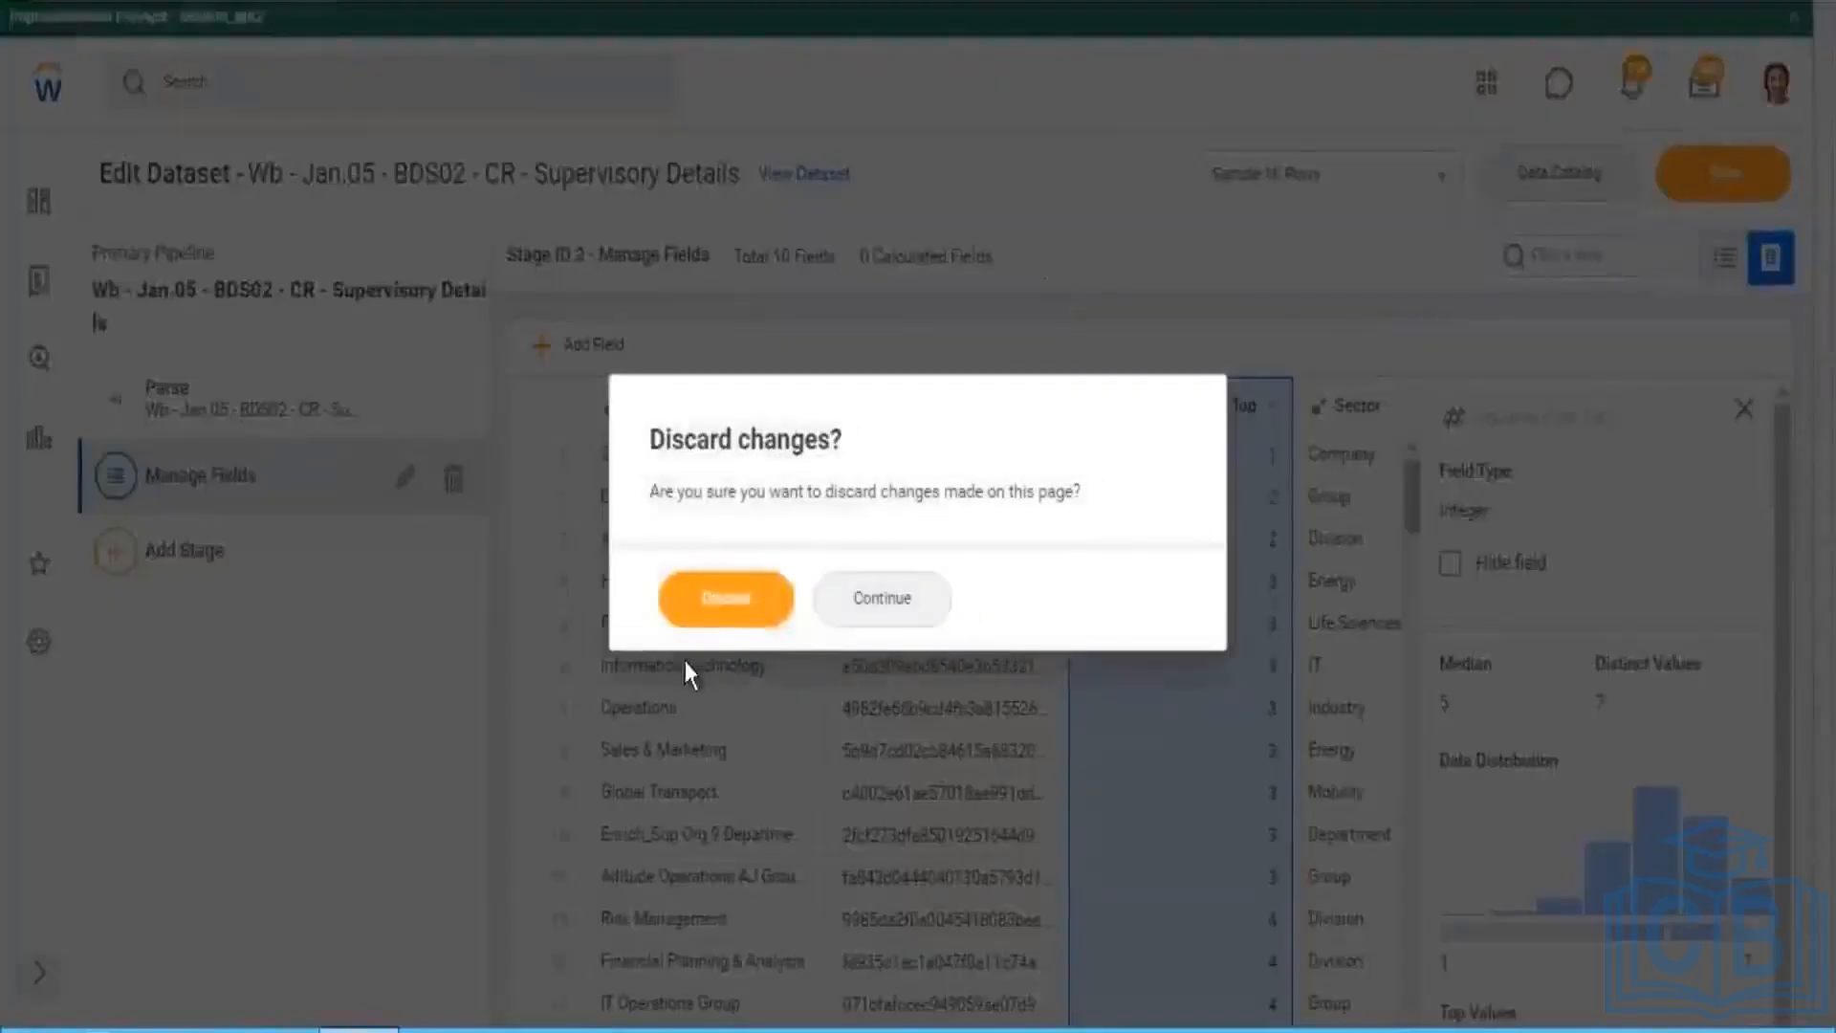
pyautogui.click(726, 598)
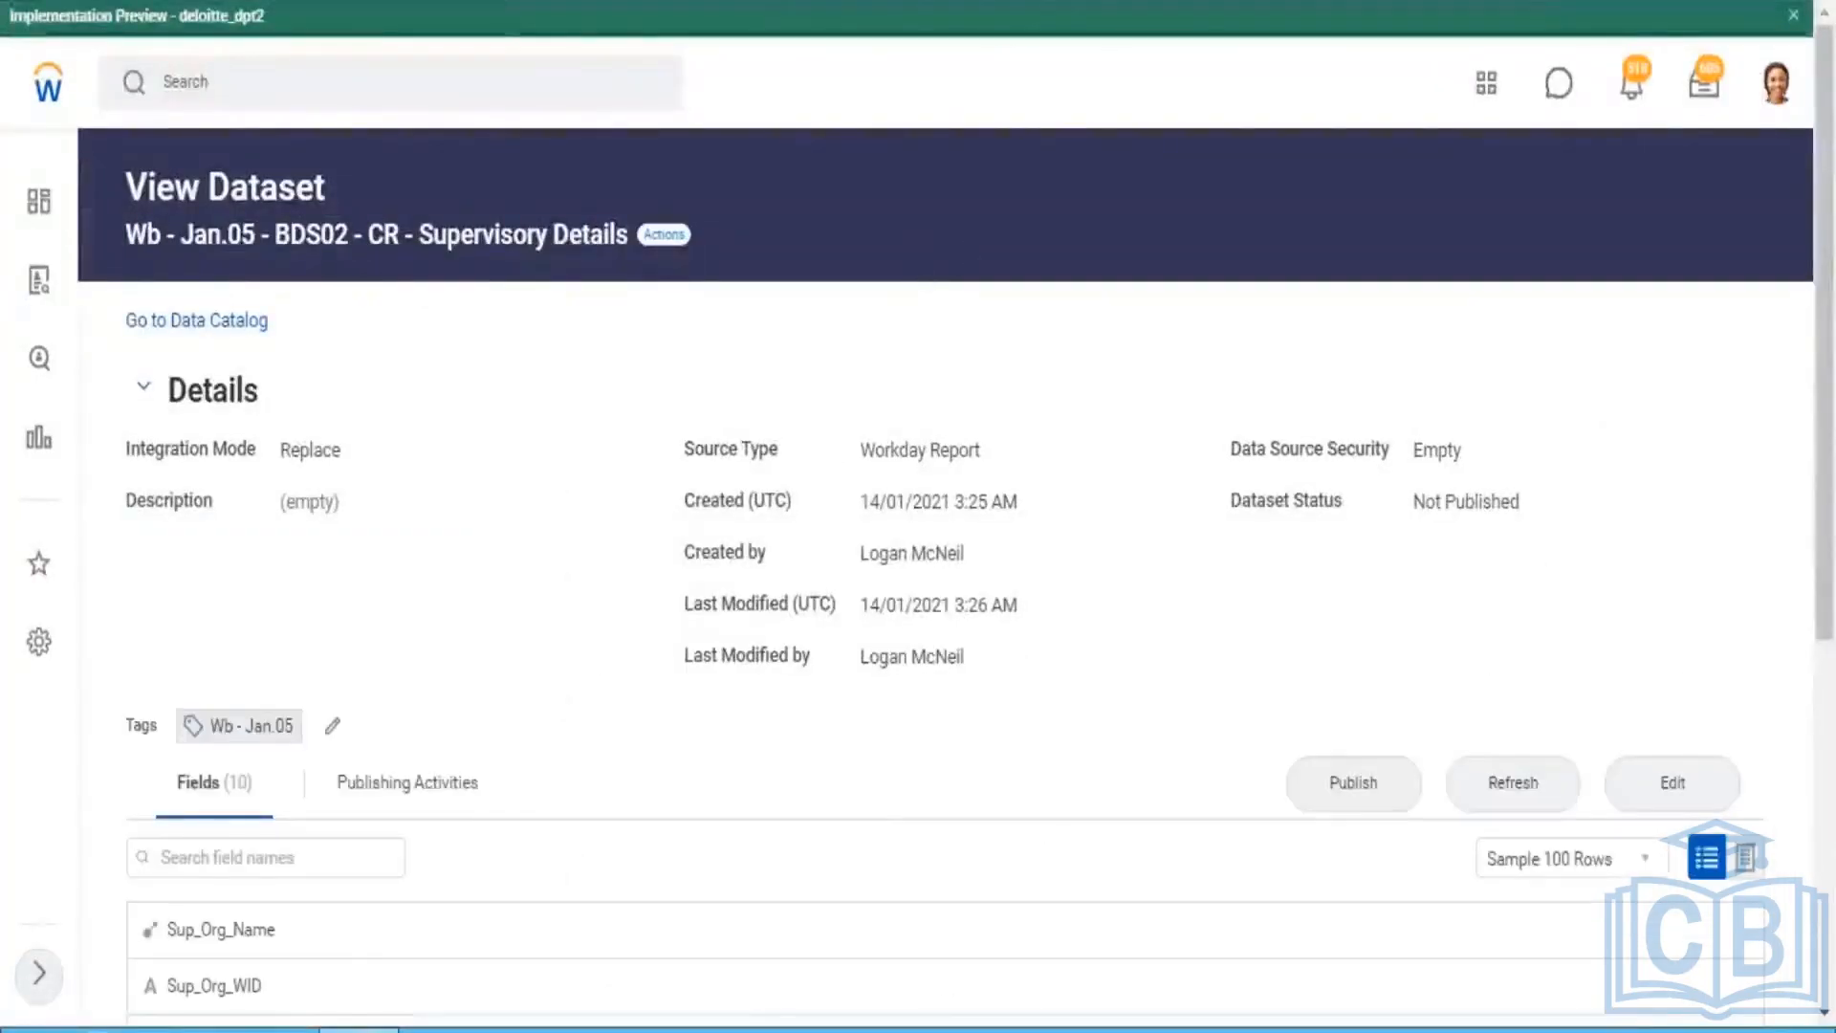
# Step: Open the related actions of the BDS02 dataset and check the title of the ZF - 02 - Supervisory Structure report
pyautogui.click(663, 234)
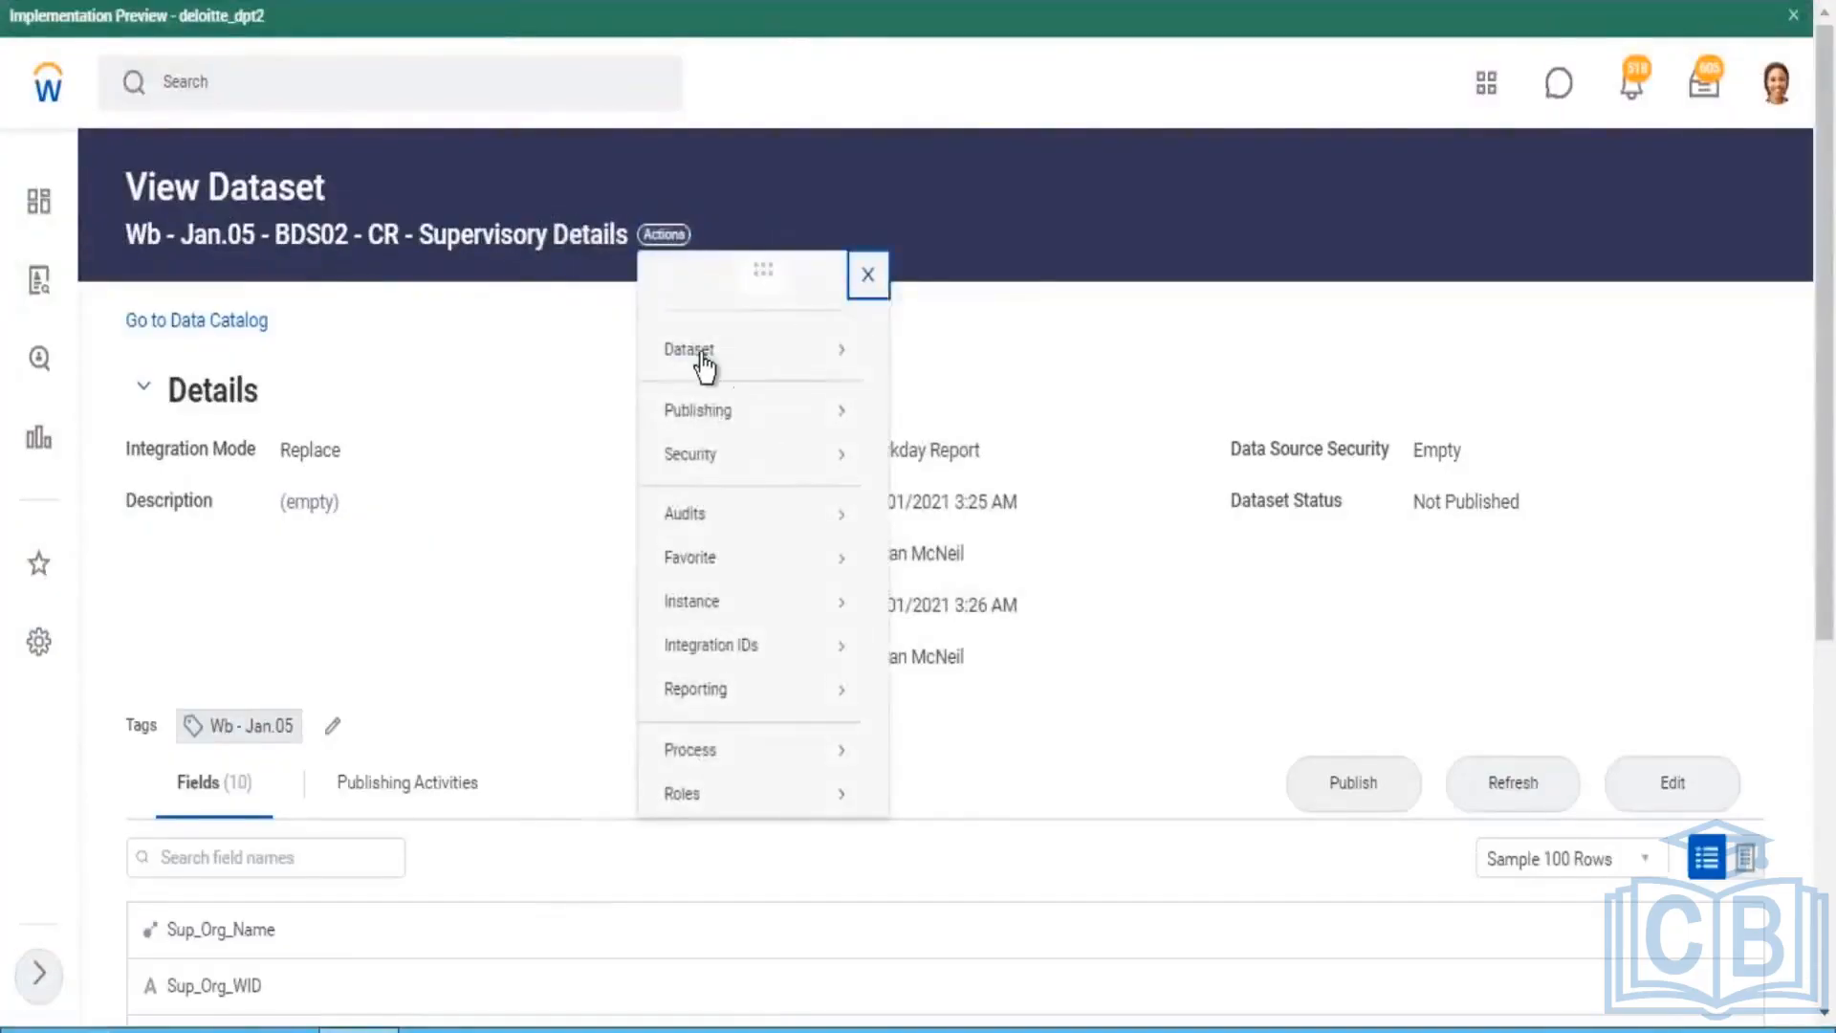
pyautogui.moveTo(700, 363)
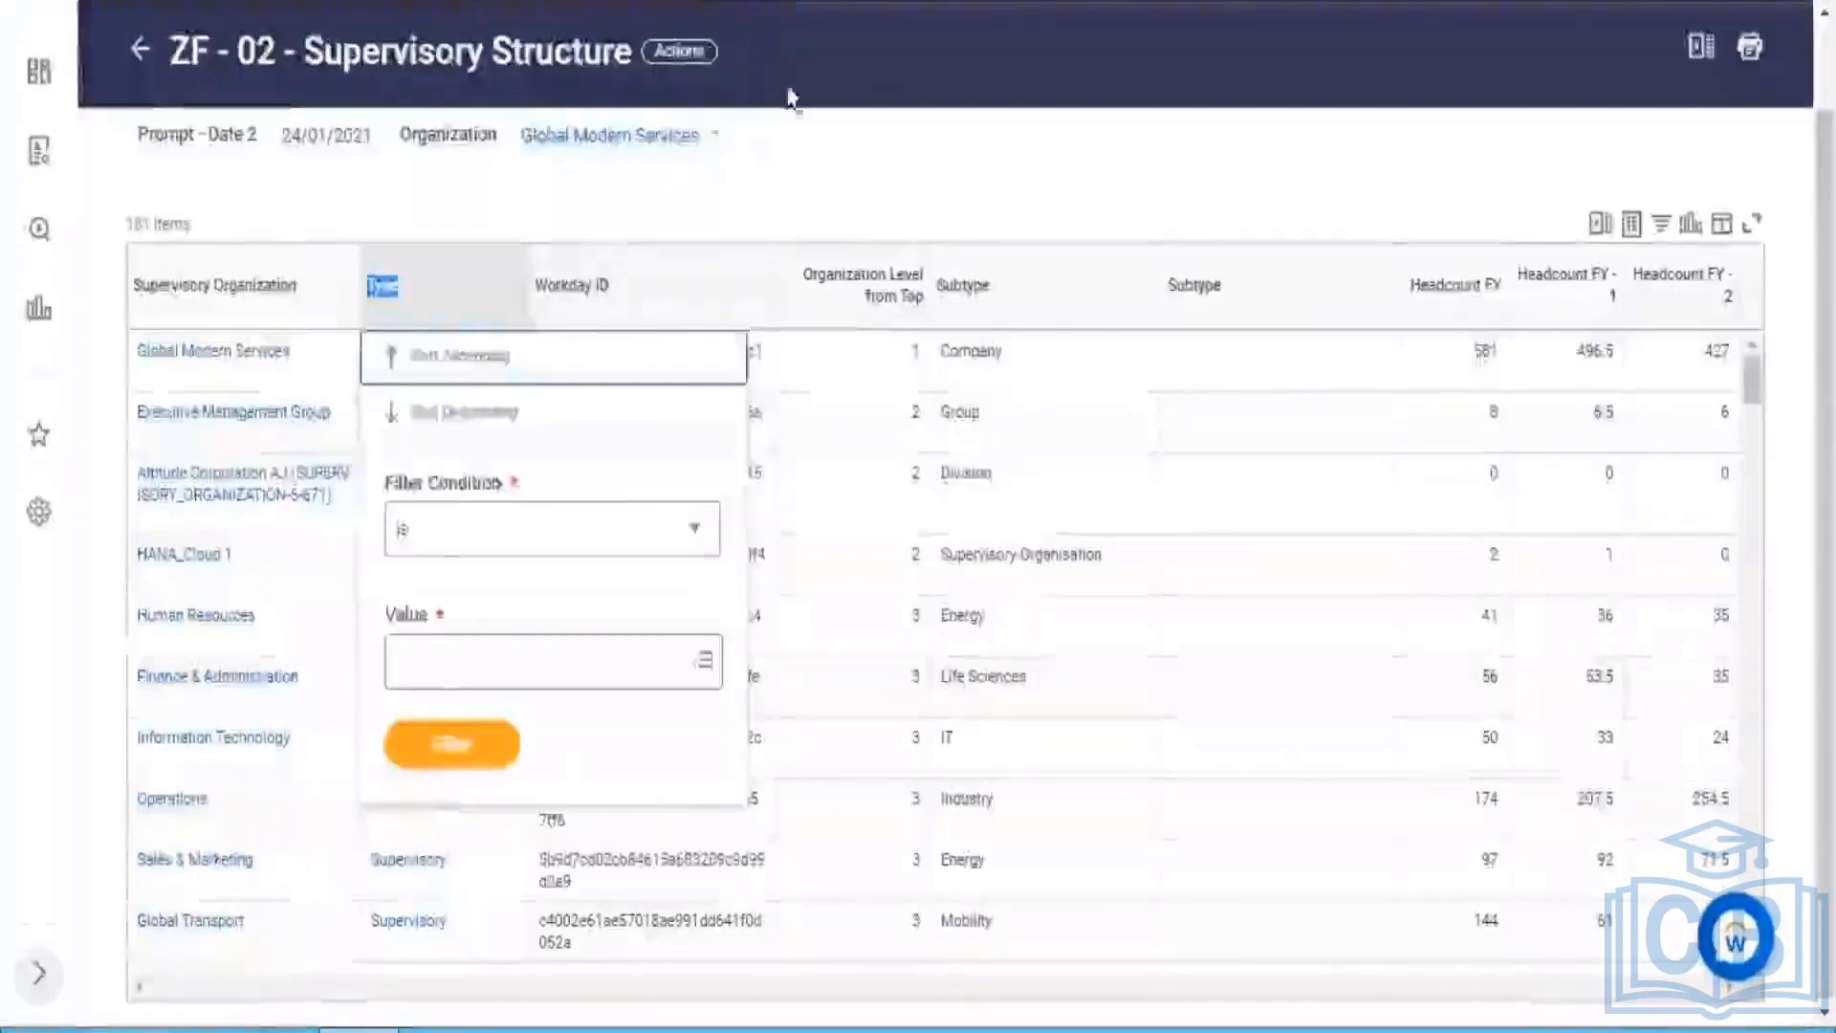
pyautogui.moveTo(626, 47); pyautogui.dragTo(191, 56)
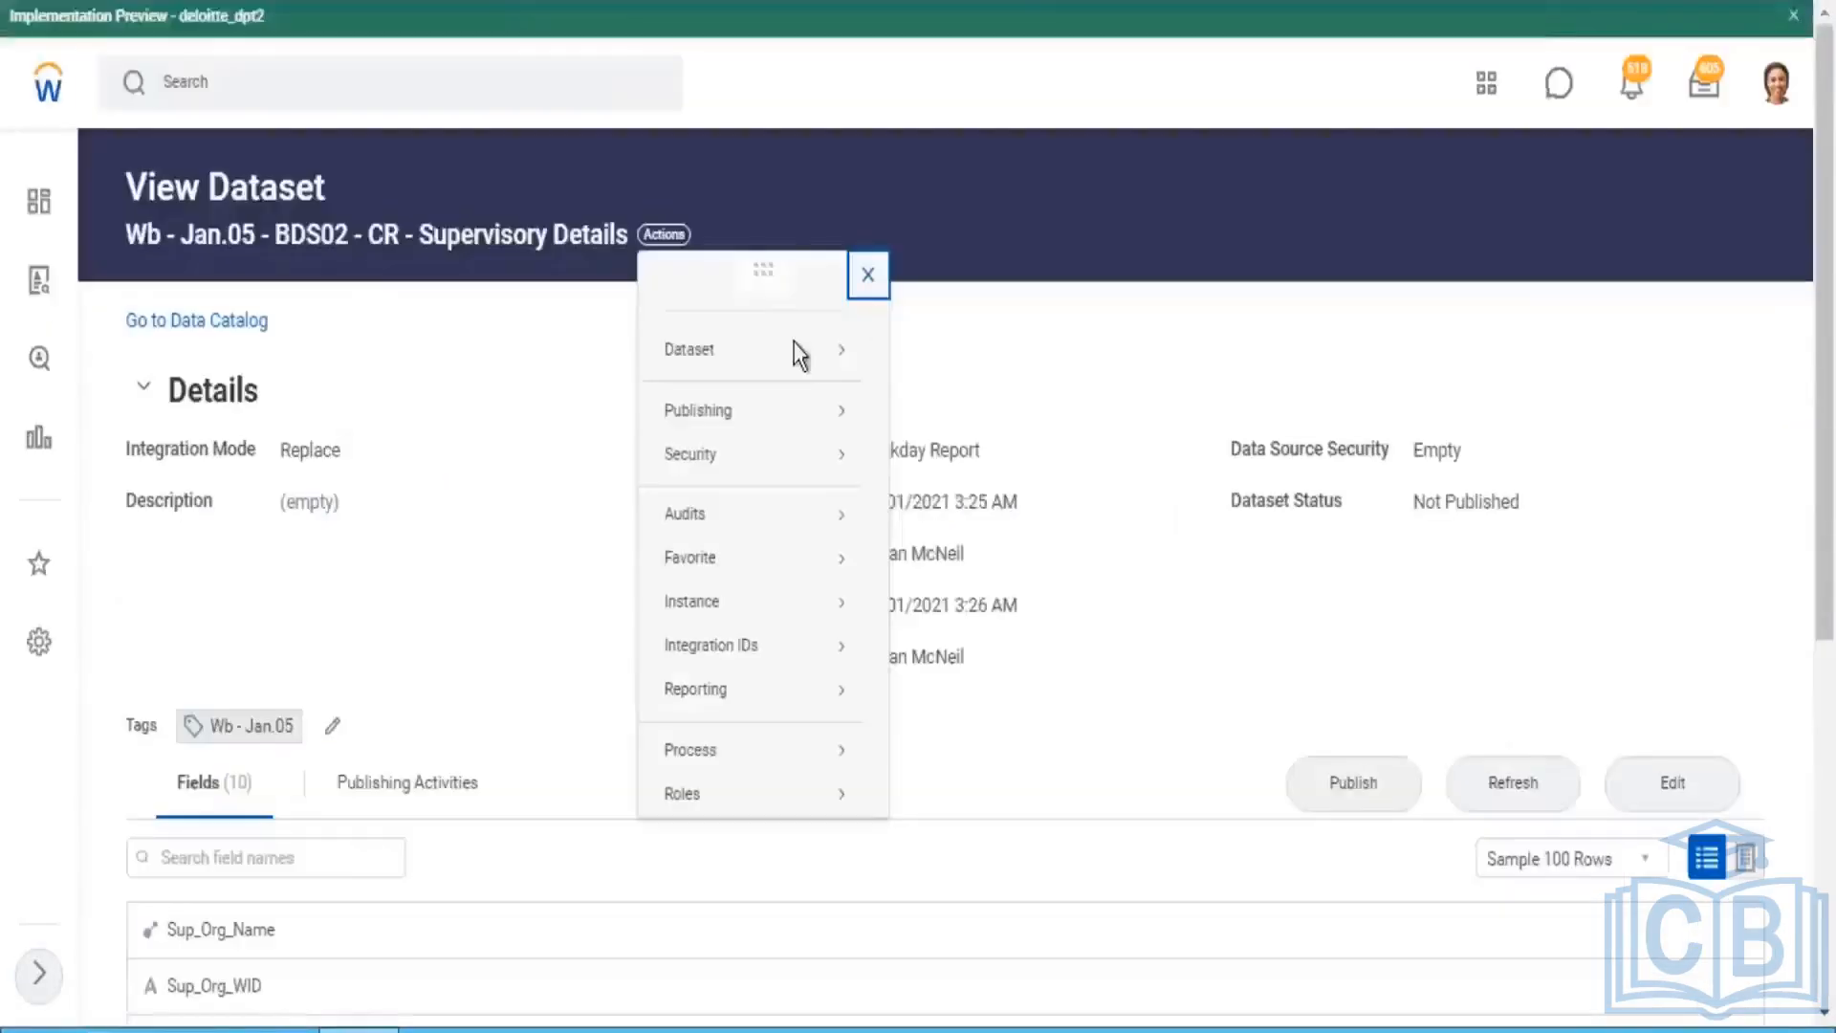
pyautogui.moveTo(708, 357)
pyautogui.click(1139, 428)
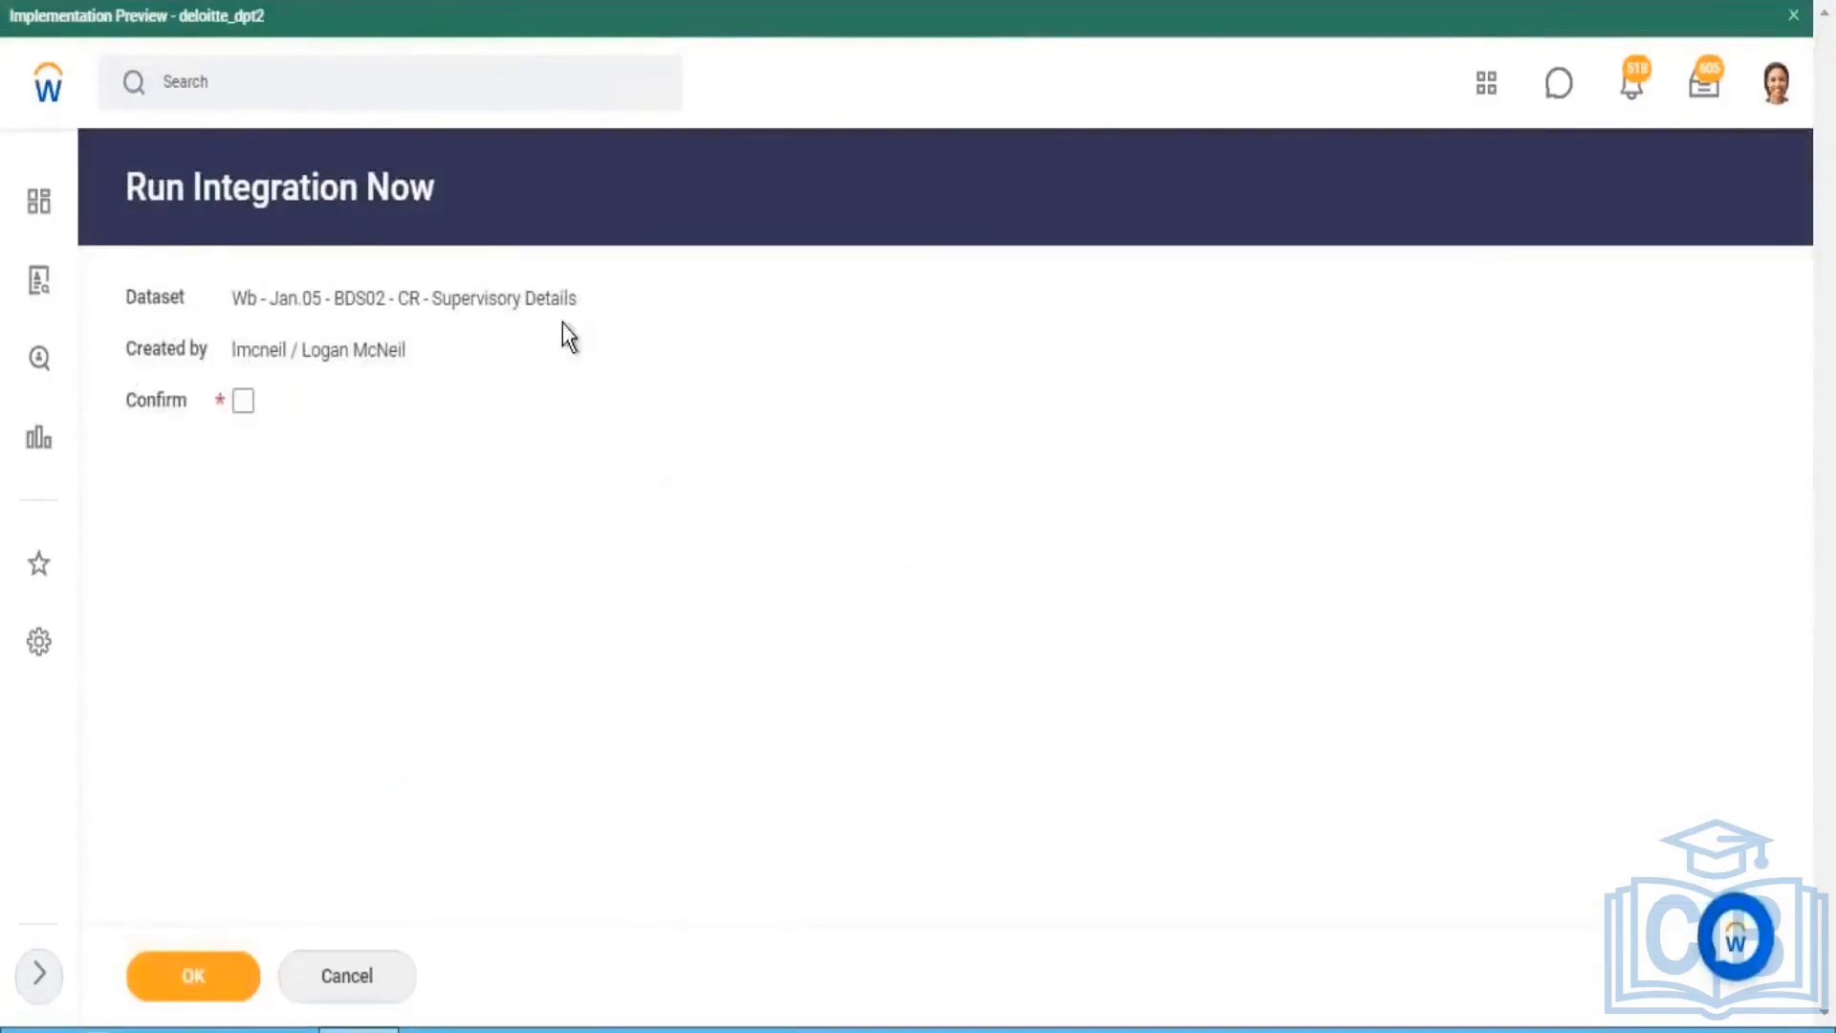
pyautogui.click(380, 979)
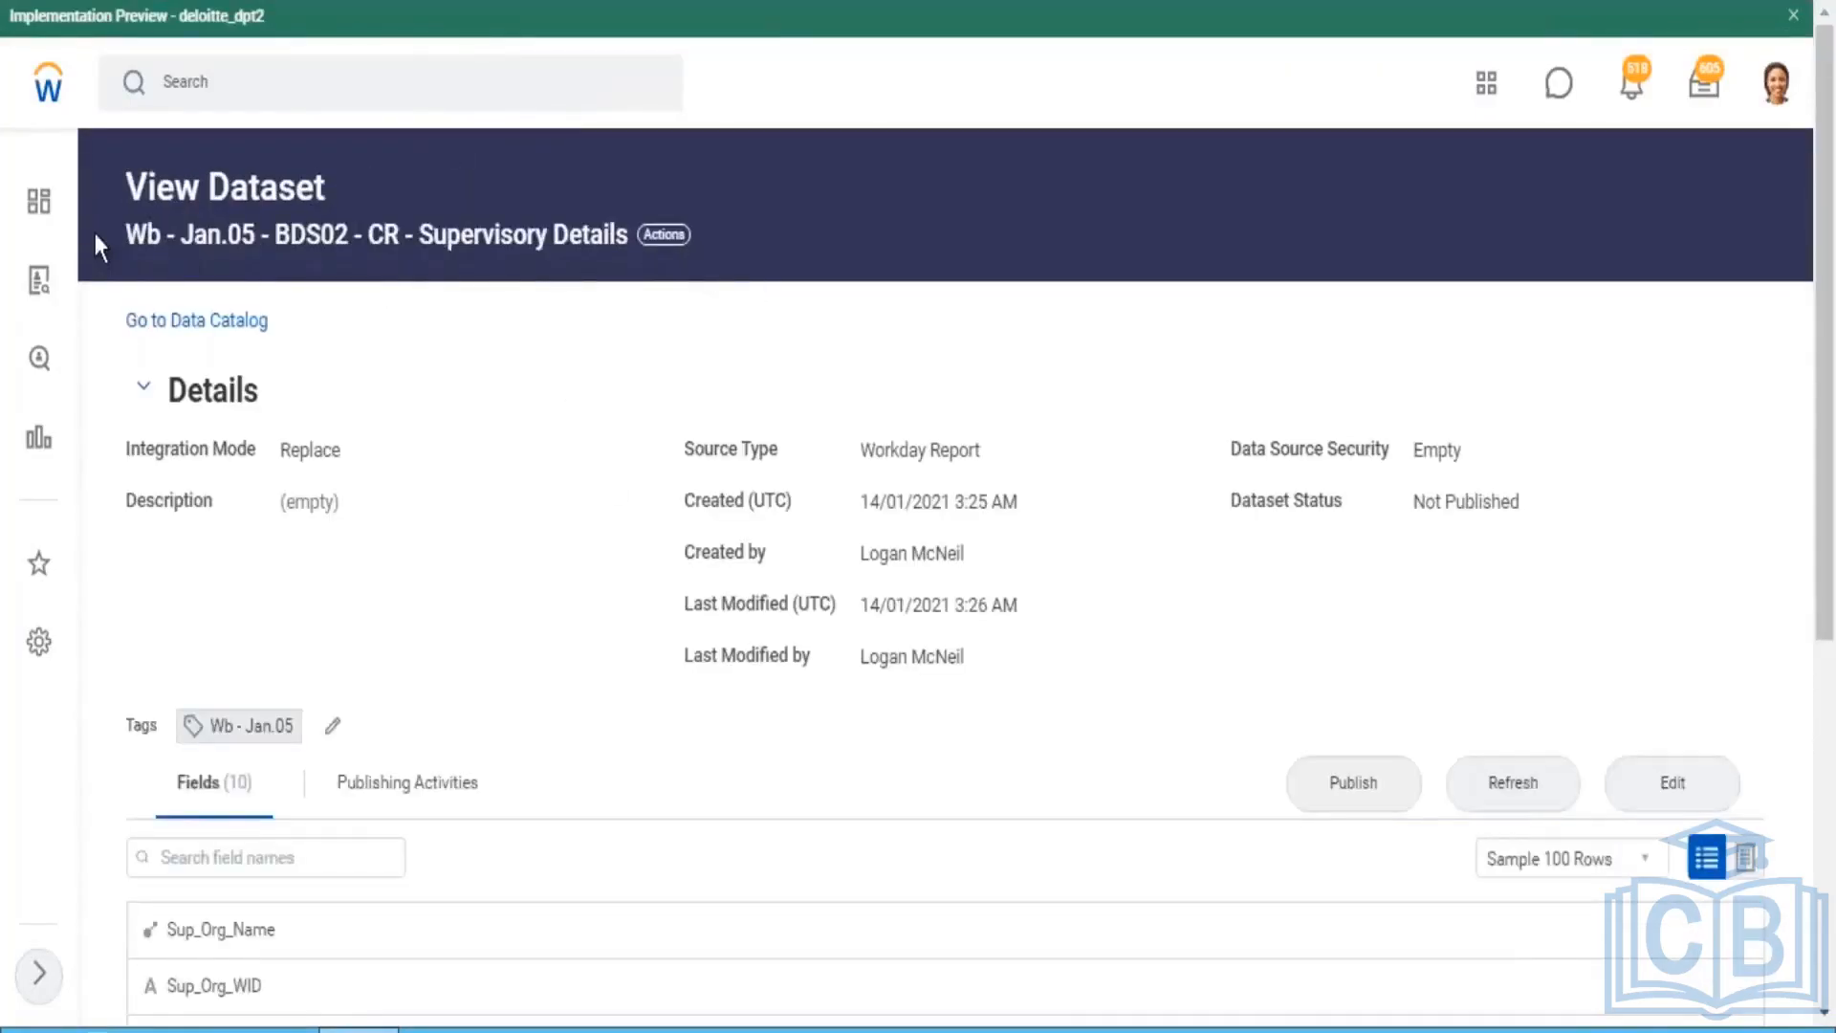
# Step: Run the integration now for the Wb - Jan.05 - BDS02 - CR - Supervisory Details dataset, confirming the run and returning to the dataset view
pyautogui.moveTo(94, 230); pyautogui.dragTo(652, 258)
pyautogui.click(652, 258)
pyautogui.click(664, 234)
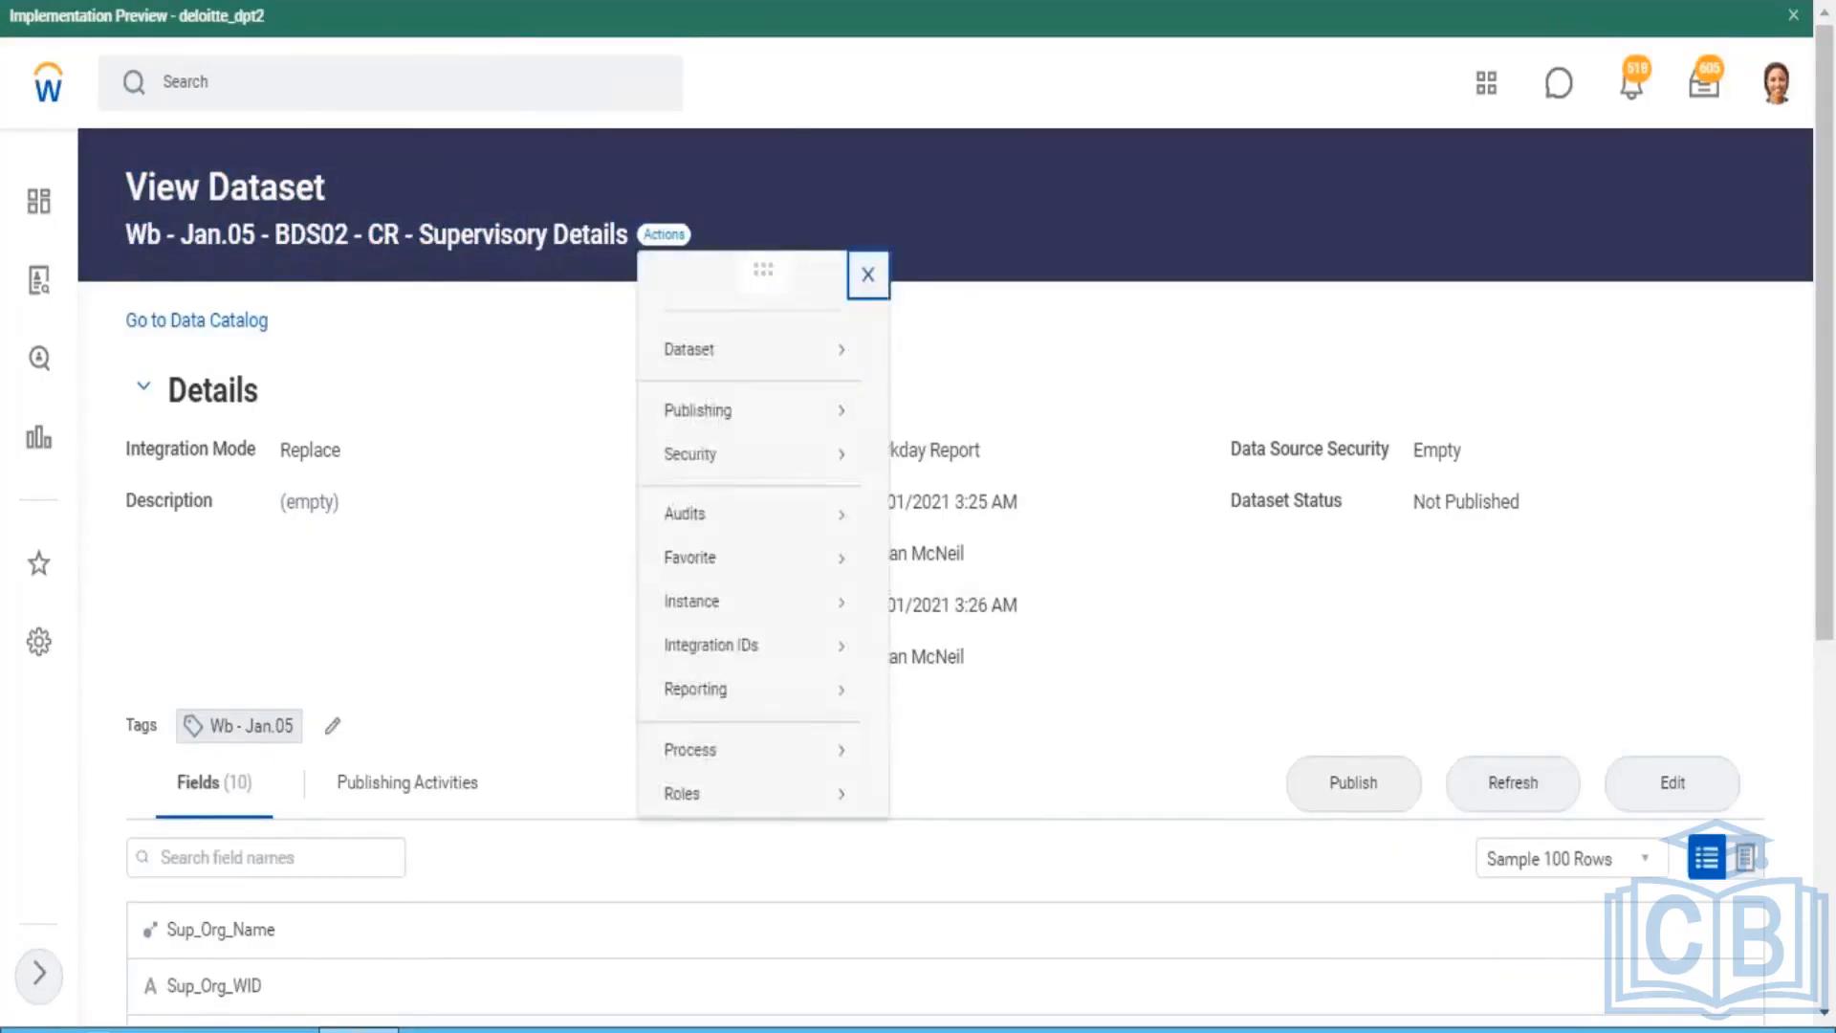
pyautogui.moveTo(685, 350)
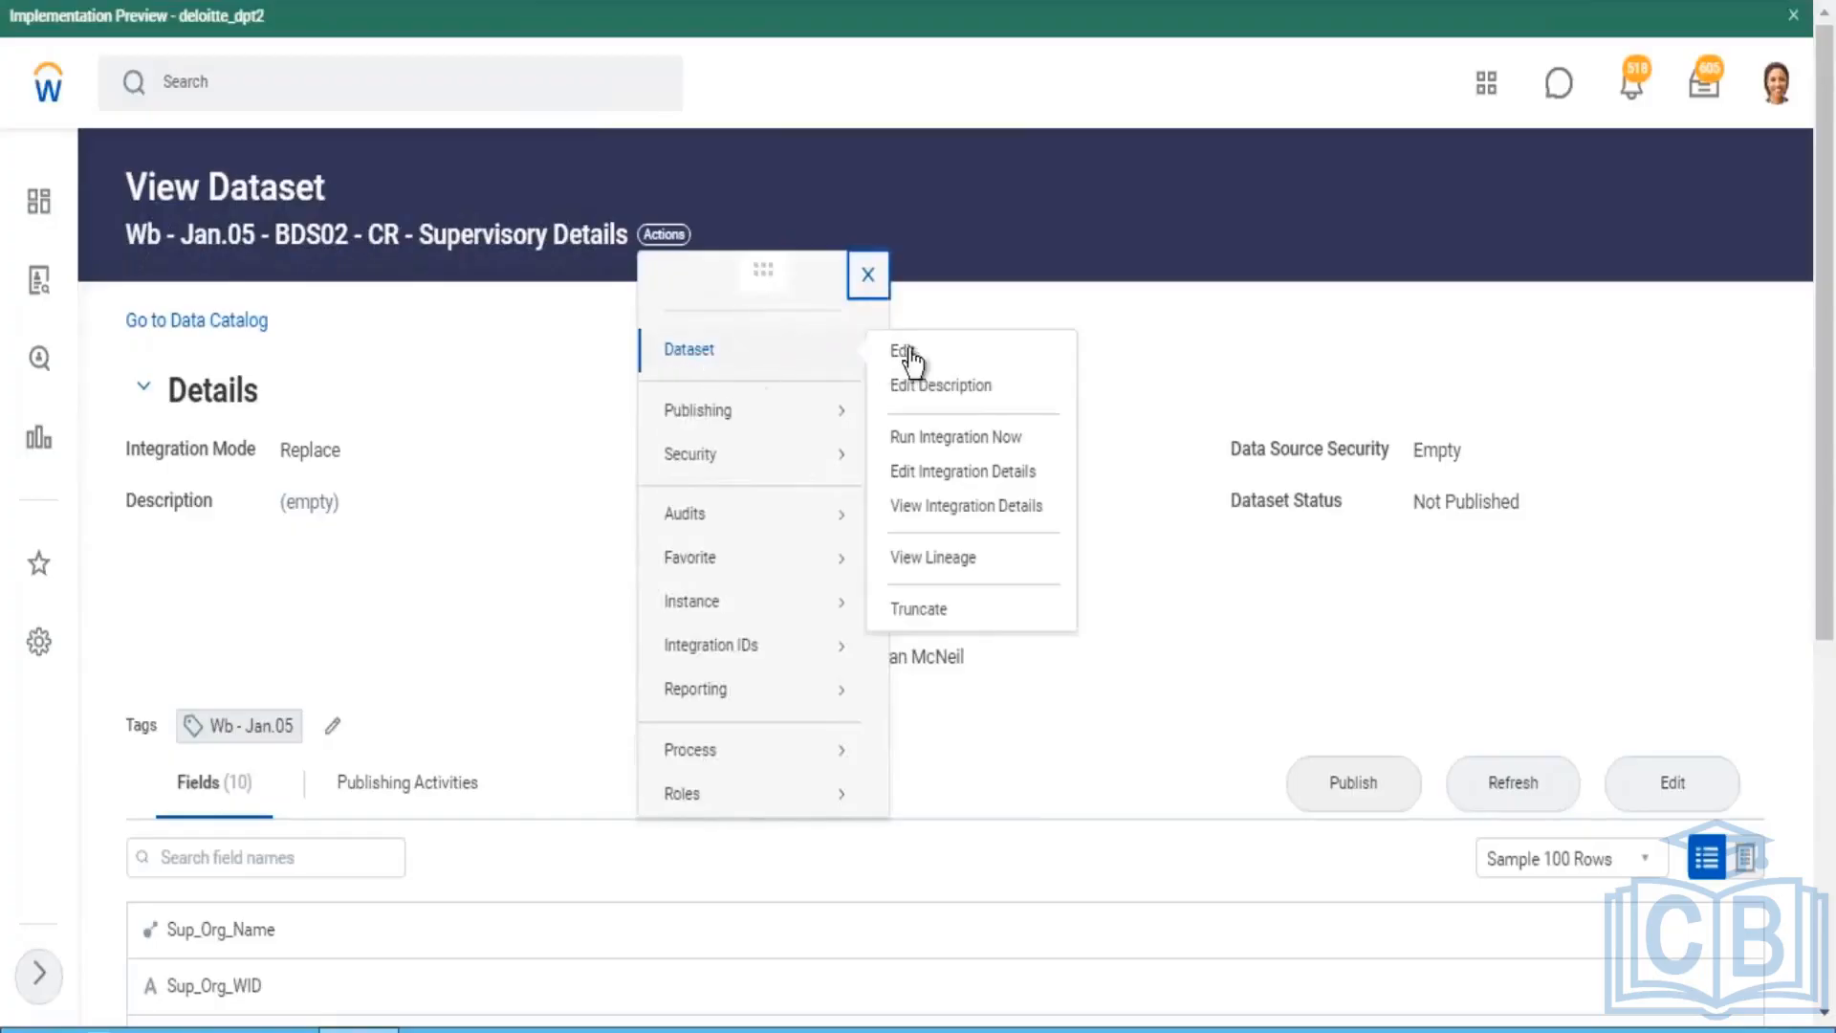
pyautogui.click(953, 443)
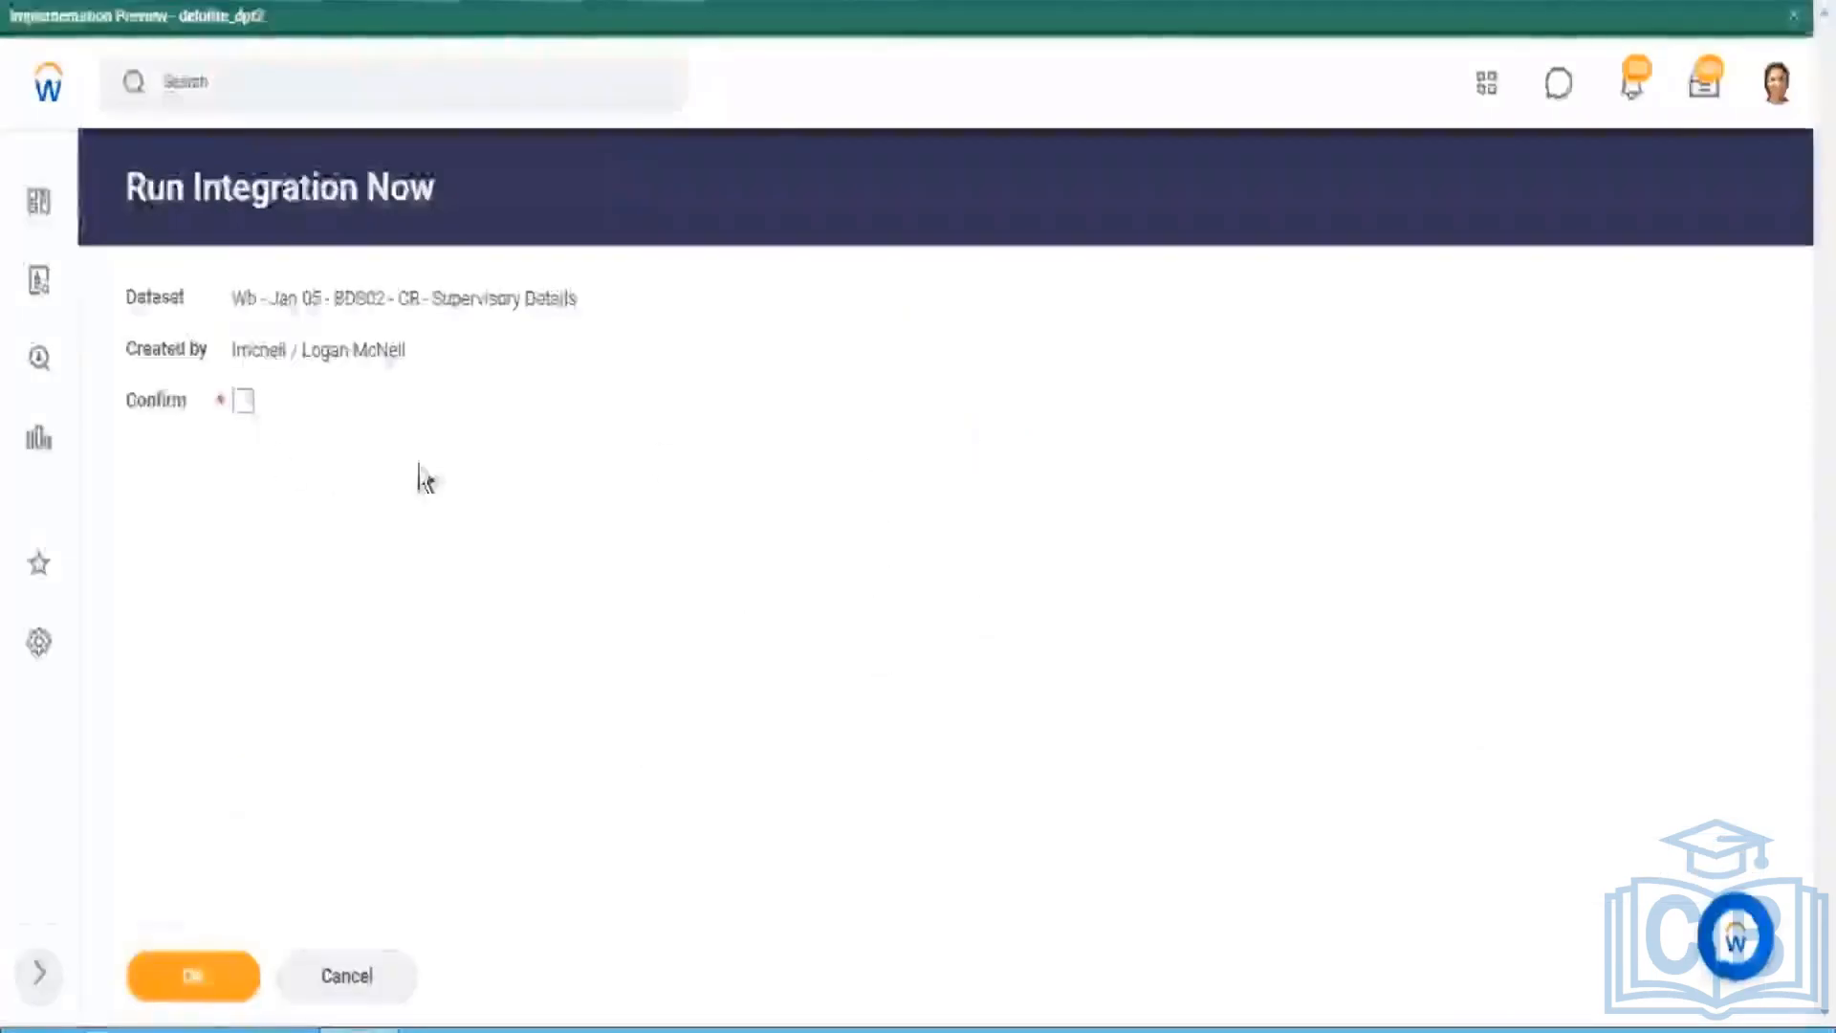
pyautogui.click(243, 401)
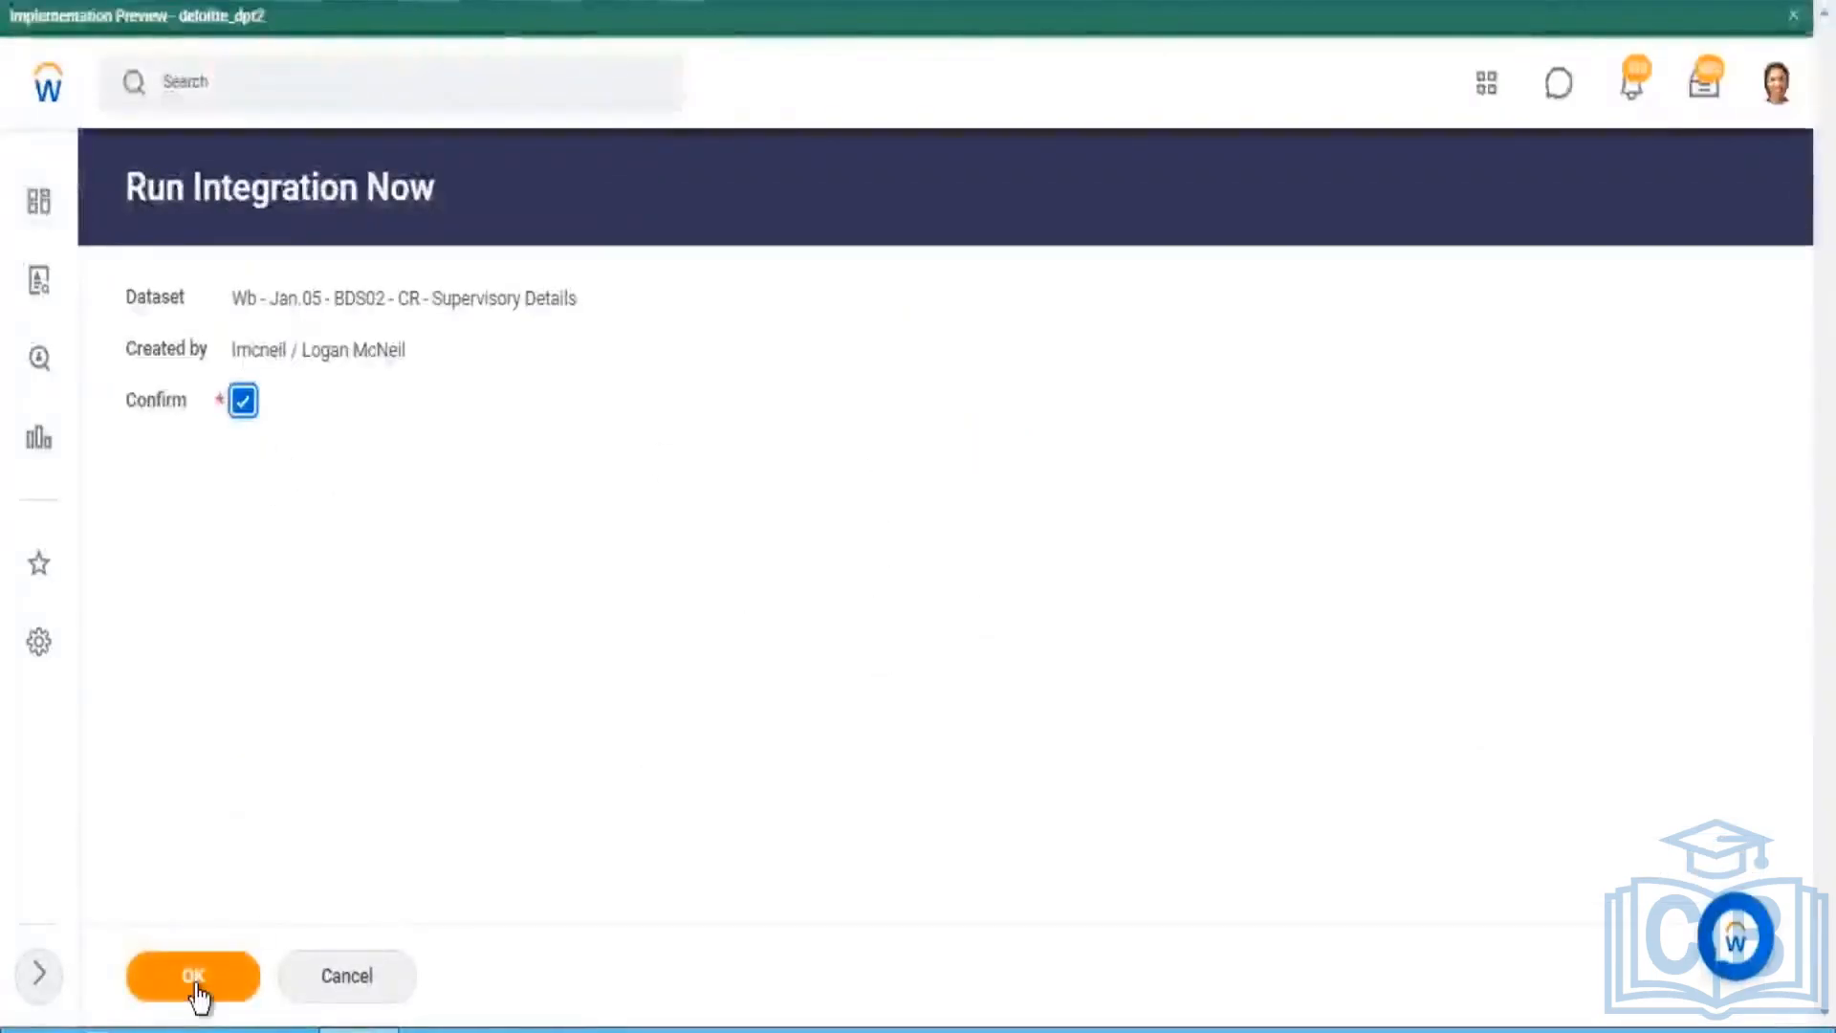
pyautogui.click(194, 978)
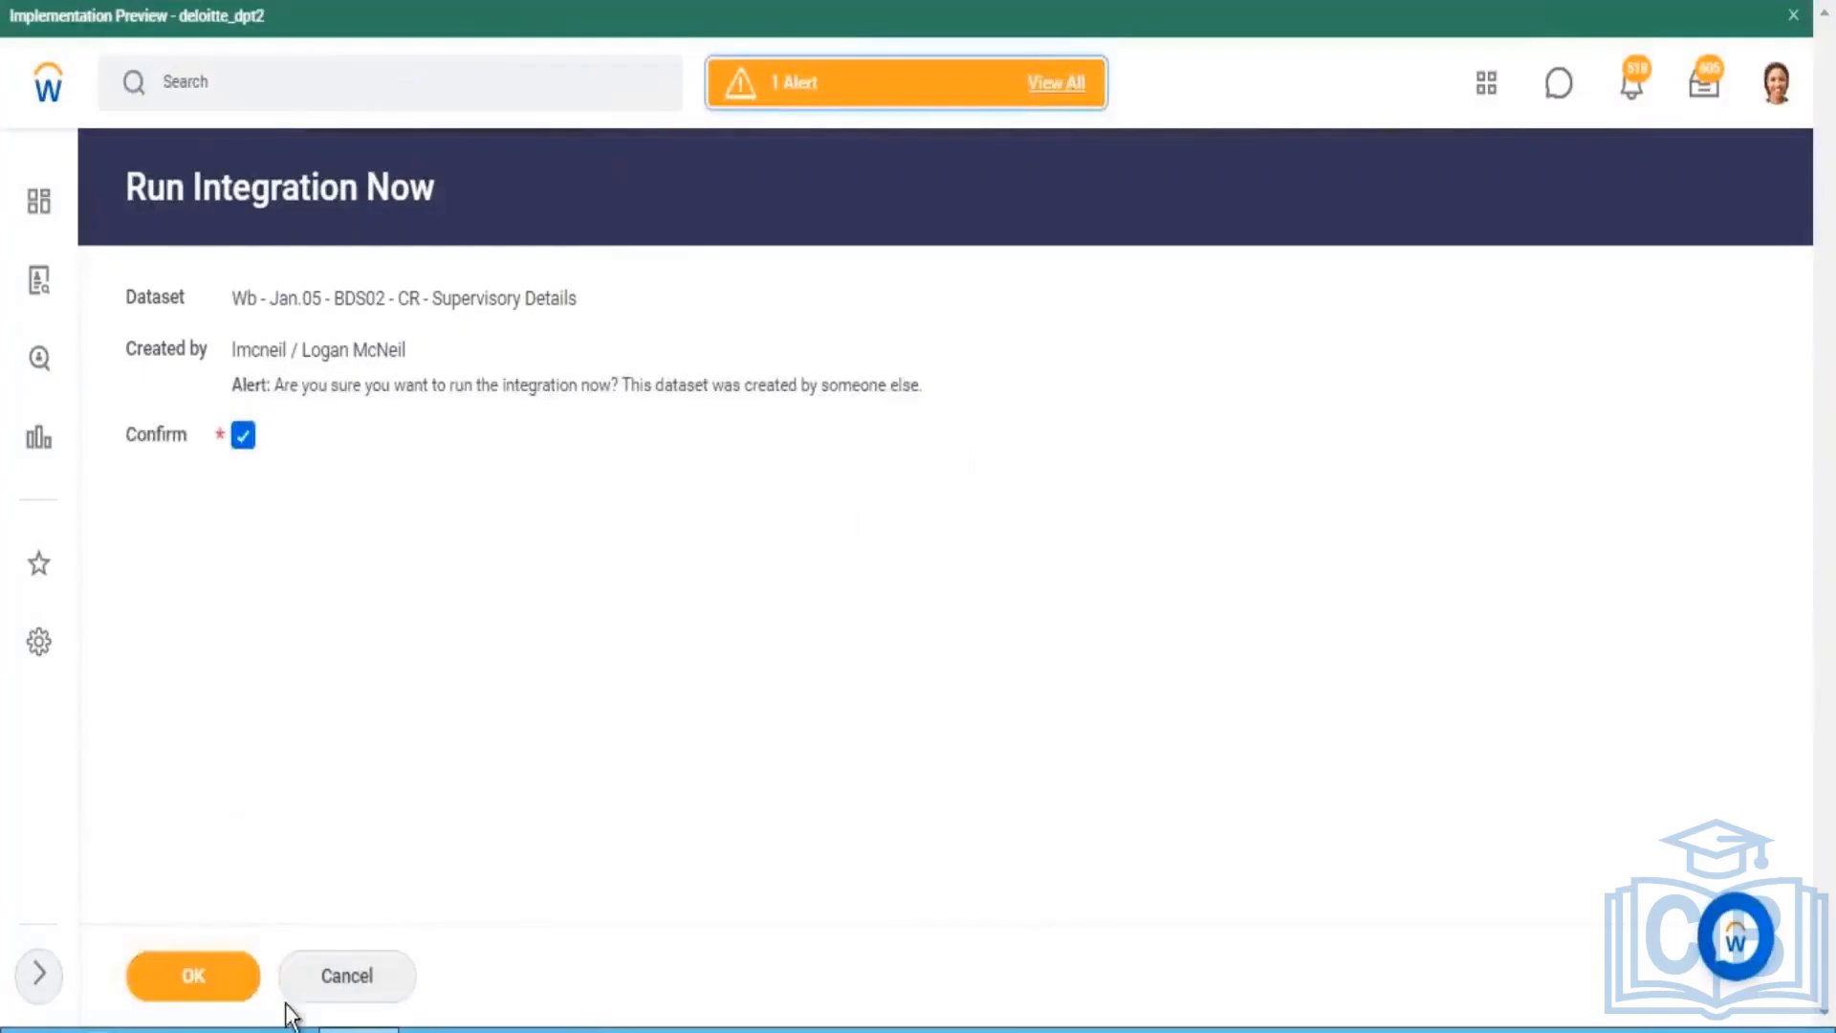
pyautogui.click(192, 977)
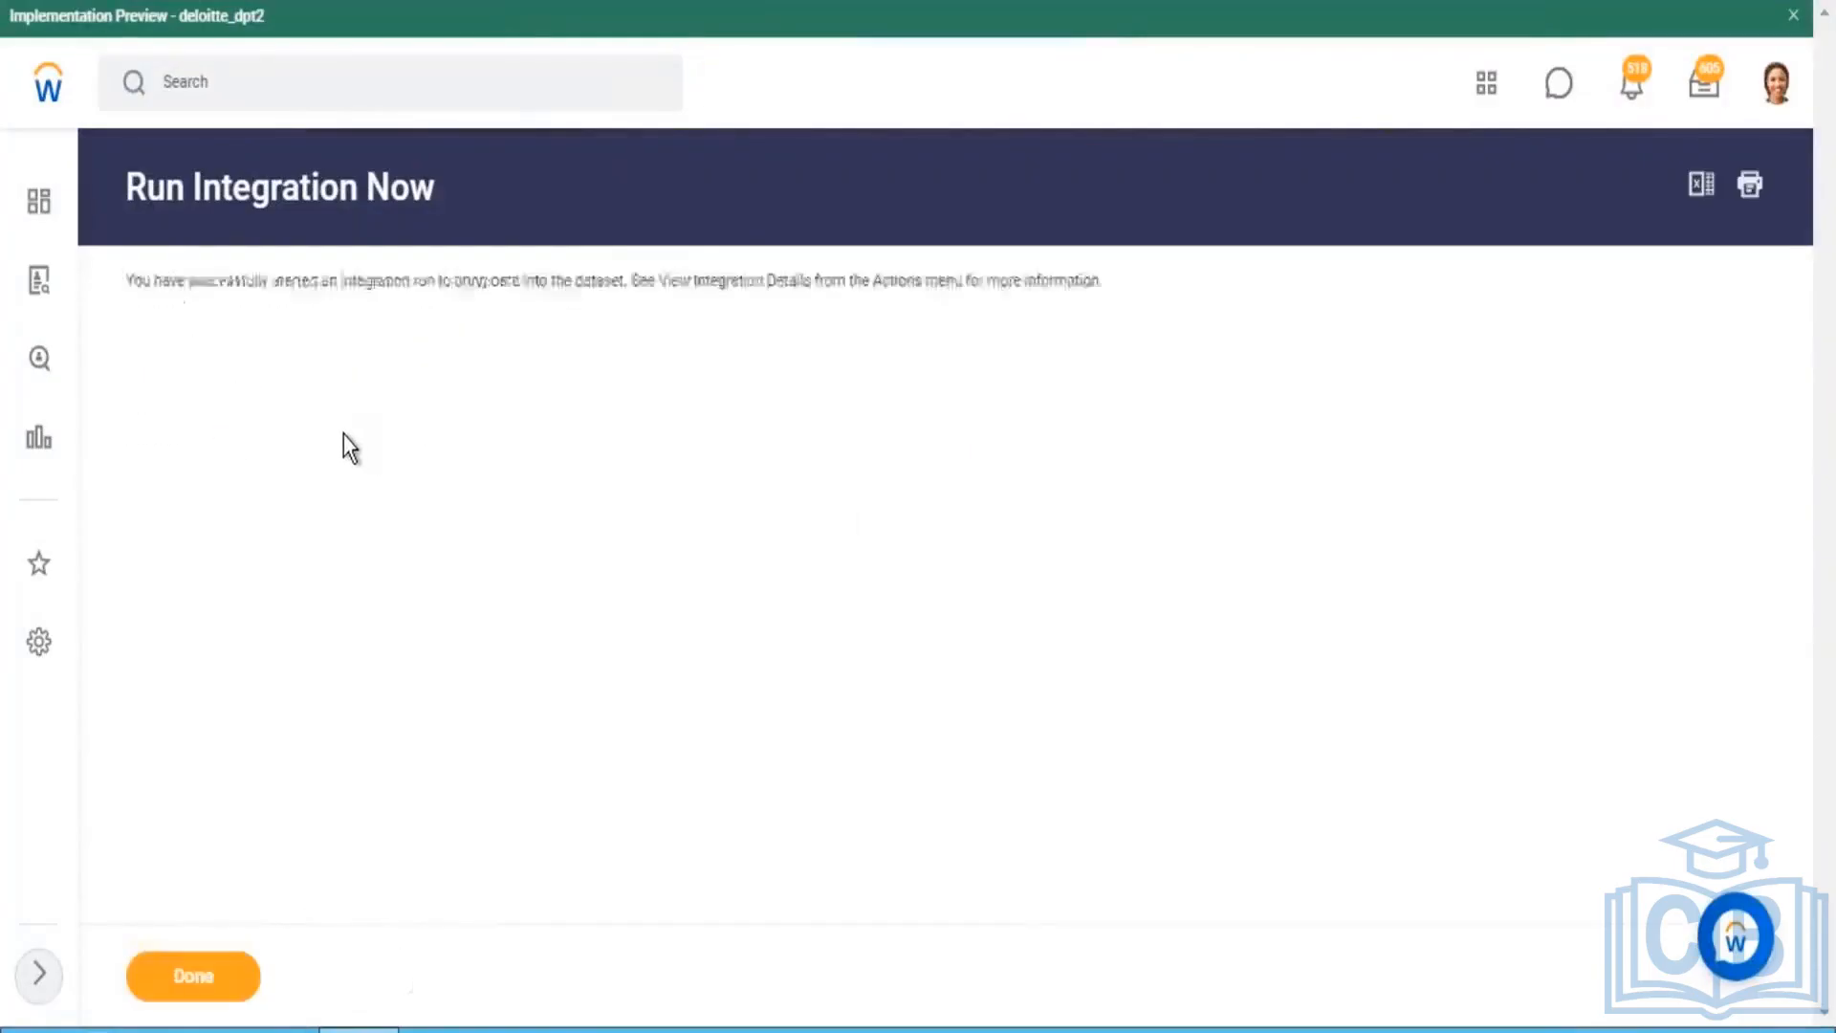
pyautogui.moveTo(194, 282); pyautogui.dragTo(494, 295)
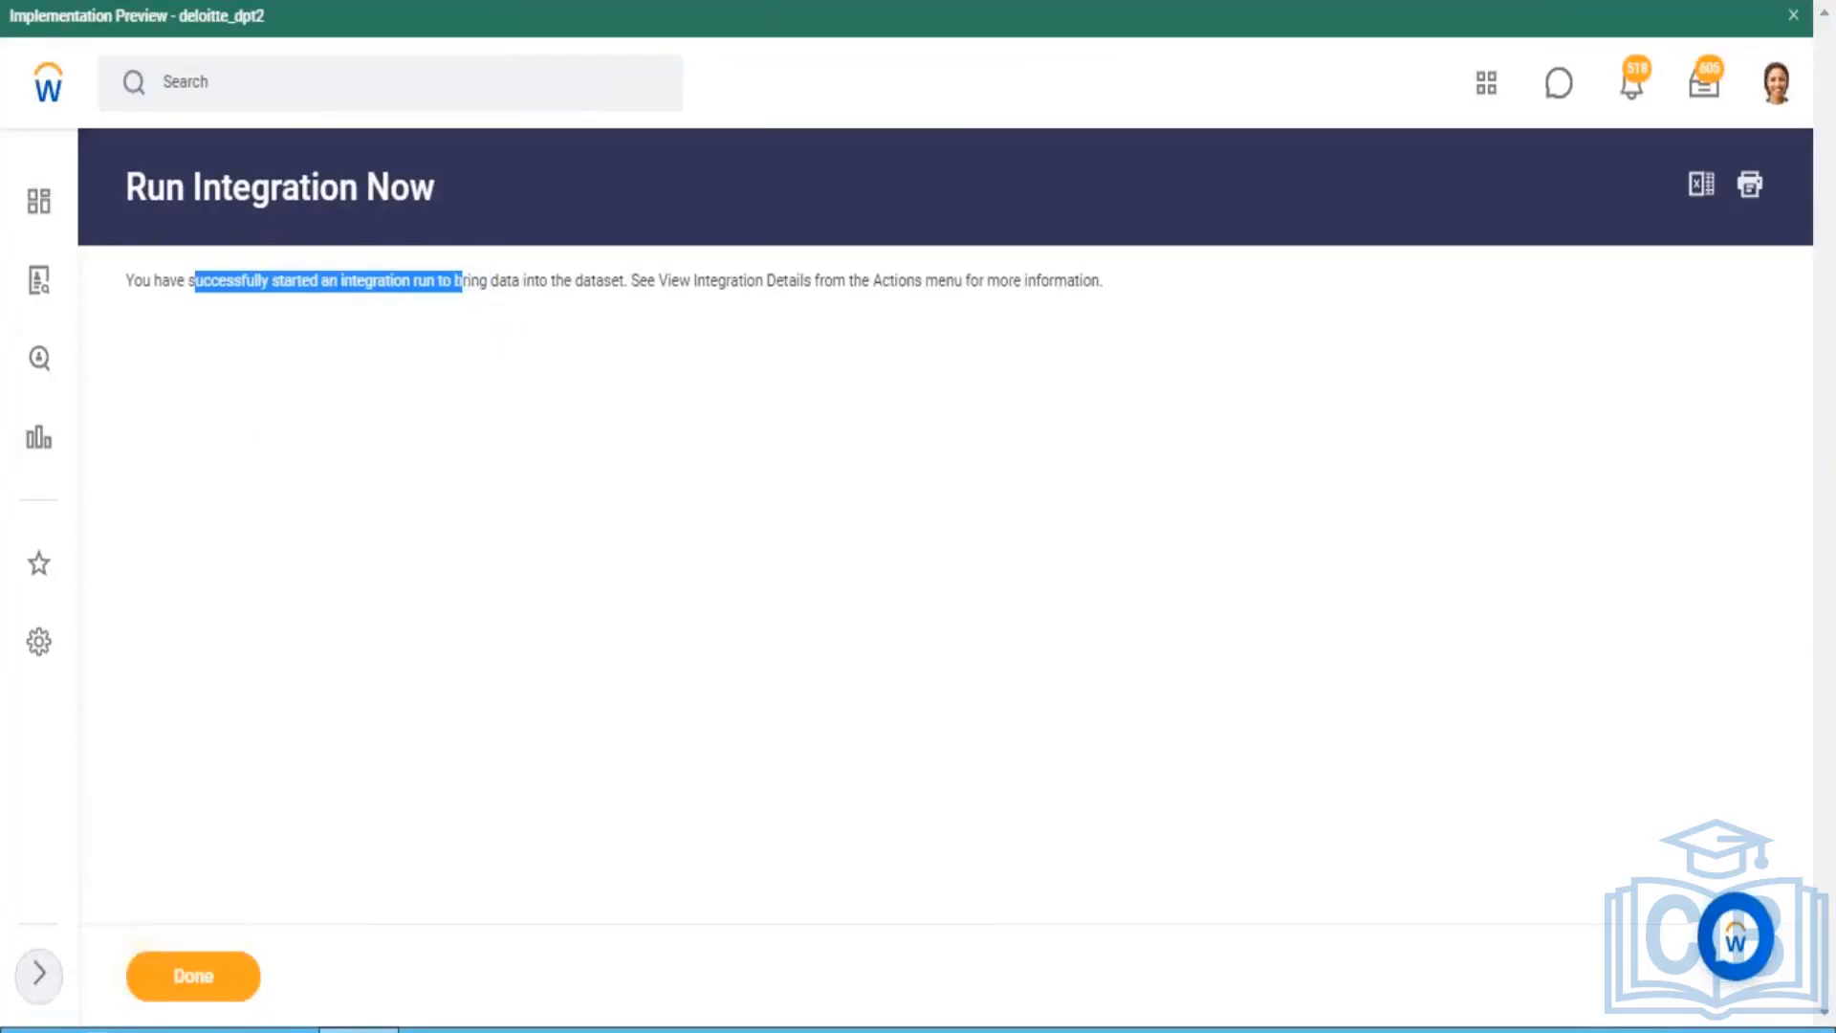
pyautogui.moveTo(498, 283); pyautogui.dragTo(598, 287)
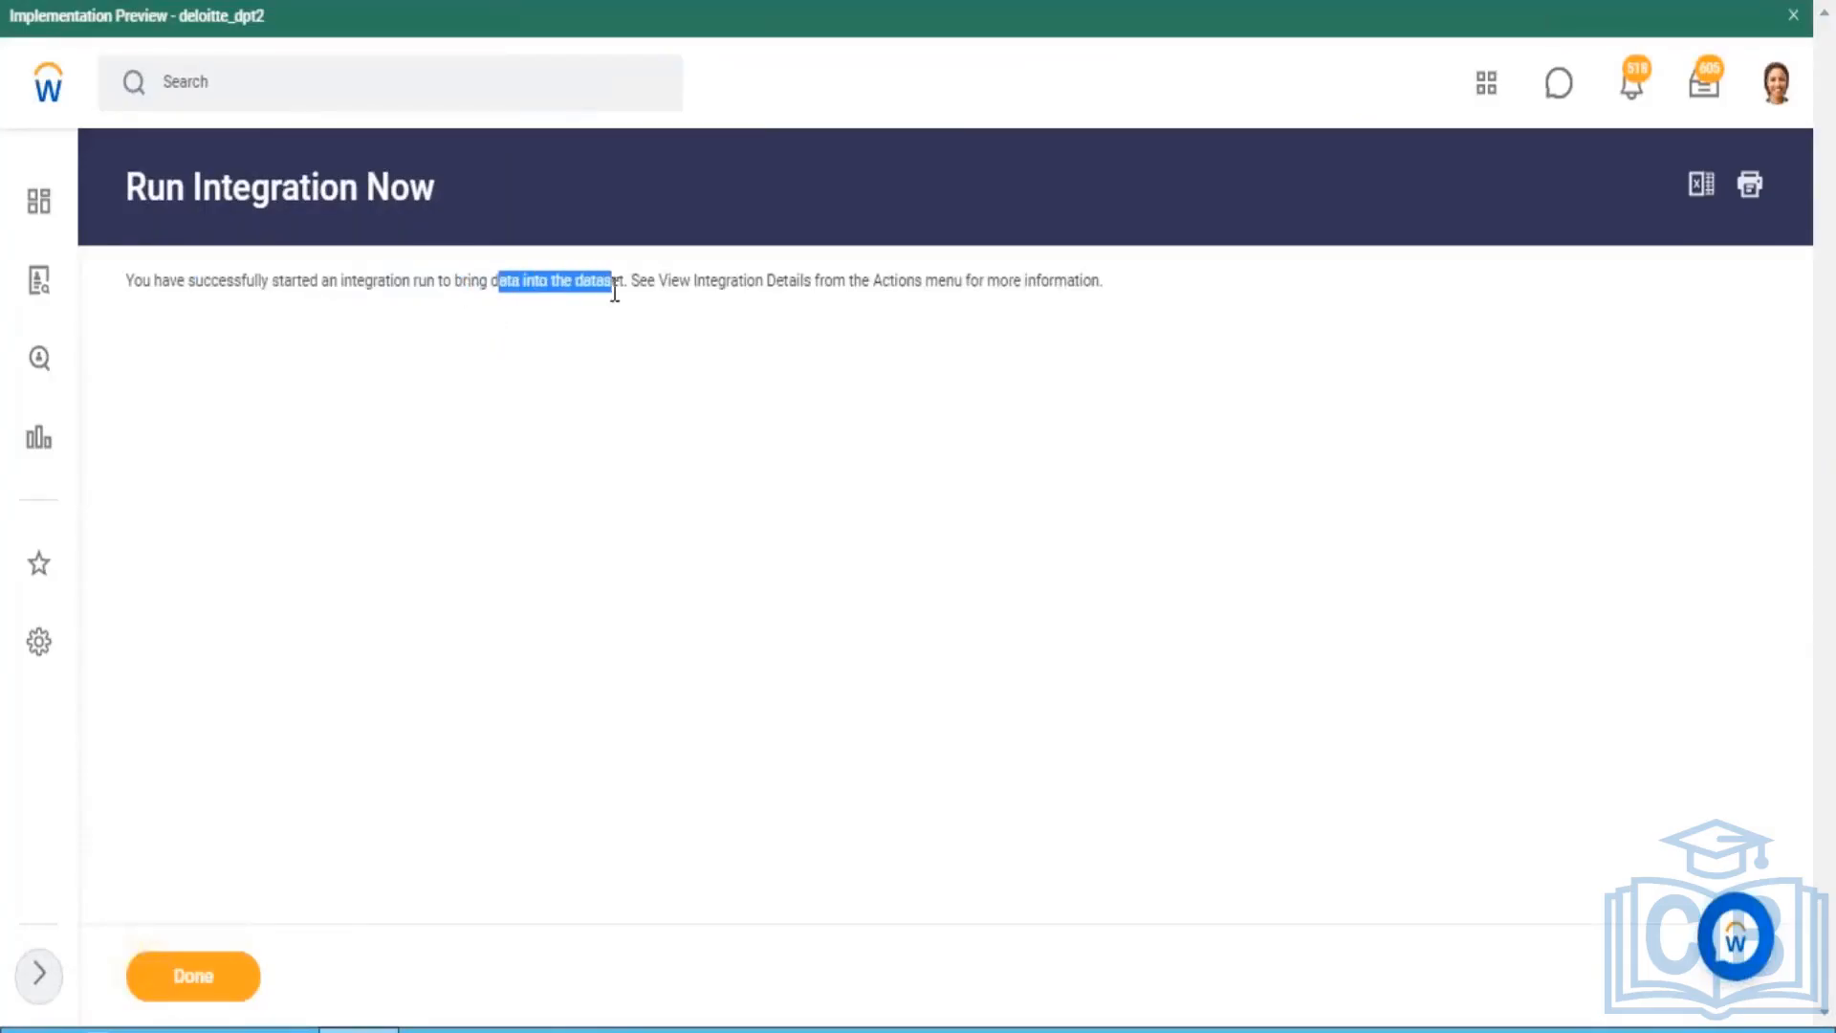
pyautogui.click(215, 975)
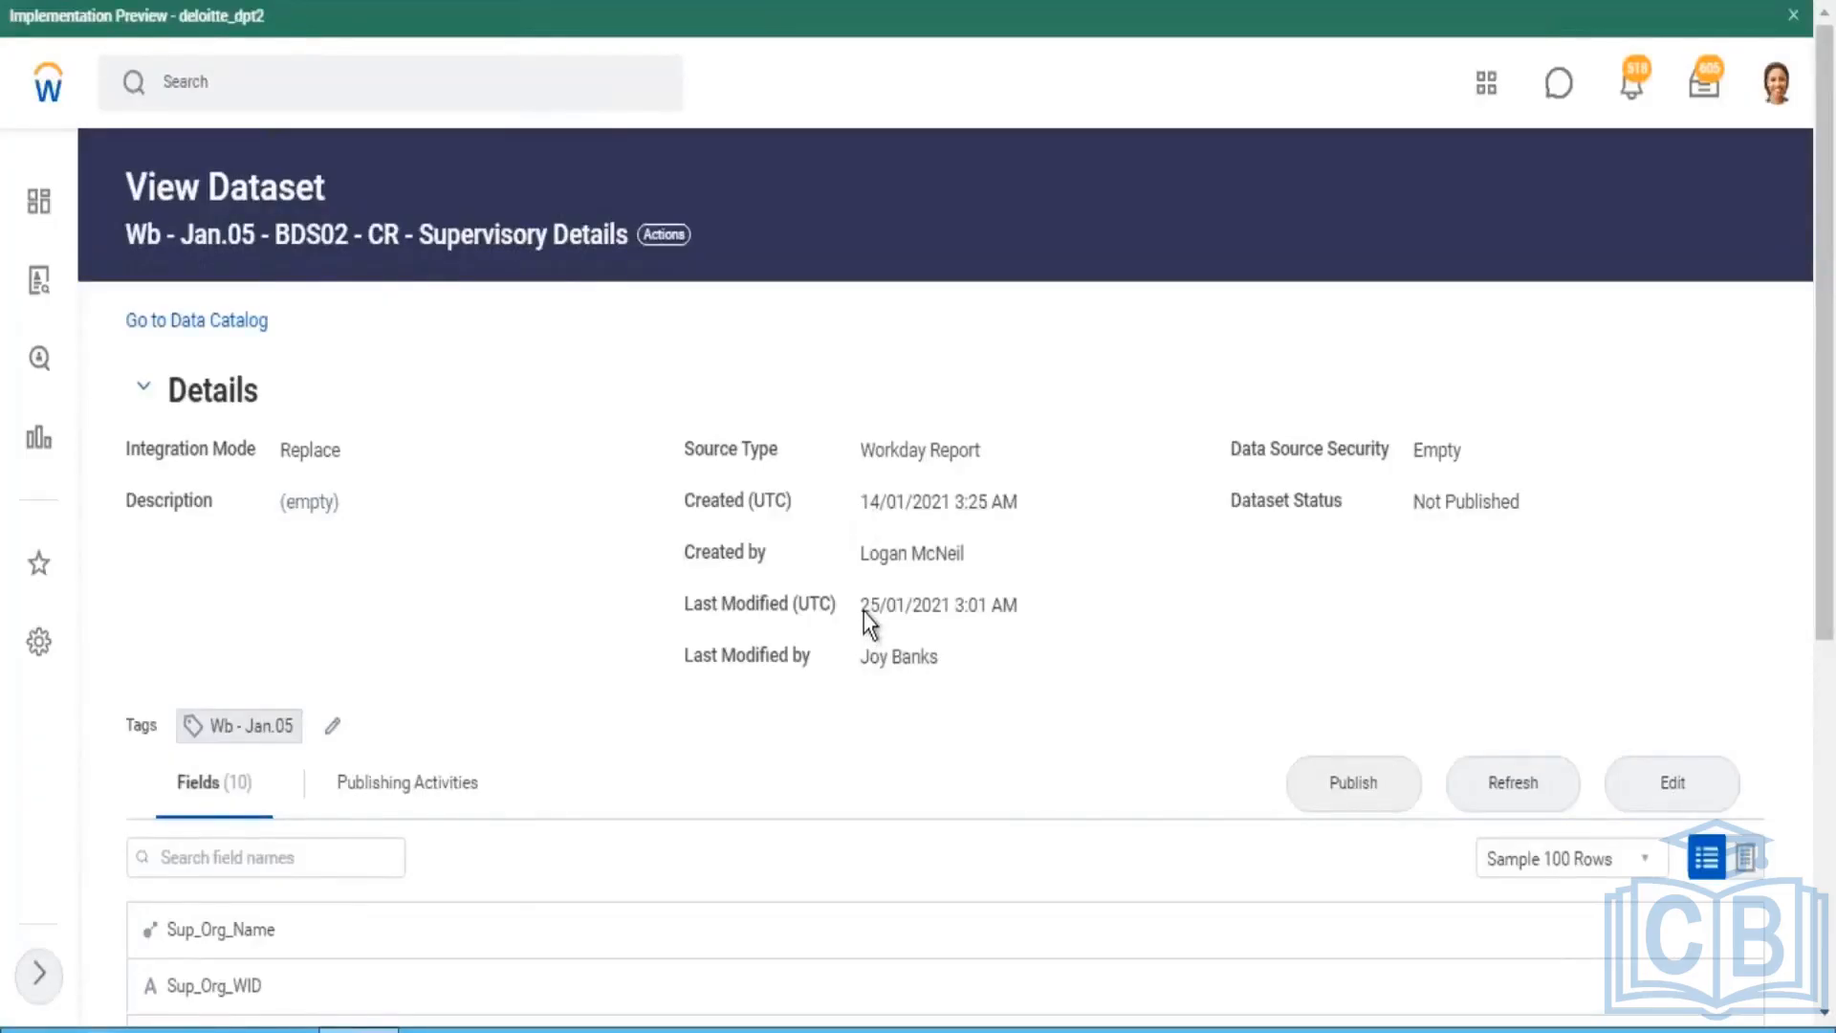
# Step: Check the dataset's last modified timestamp, and refresh the dataset to review its field list
pyautogui.moveTo(863, 612); pyautogui.dragTo(953, 606)
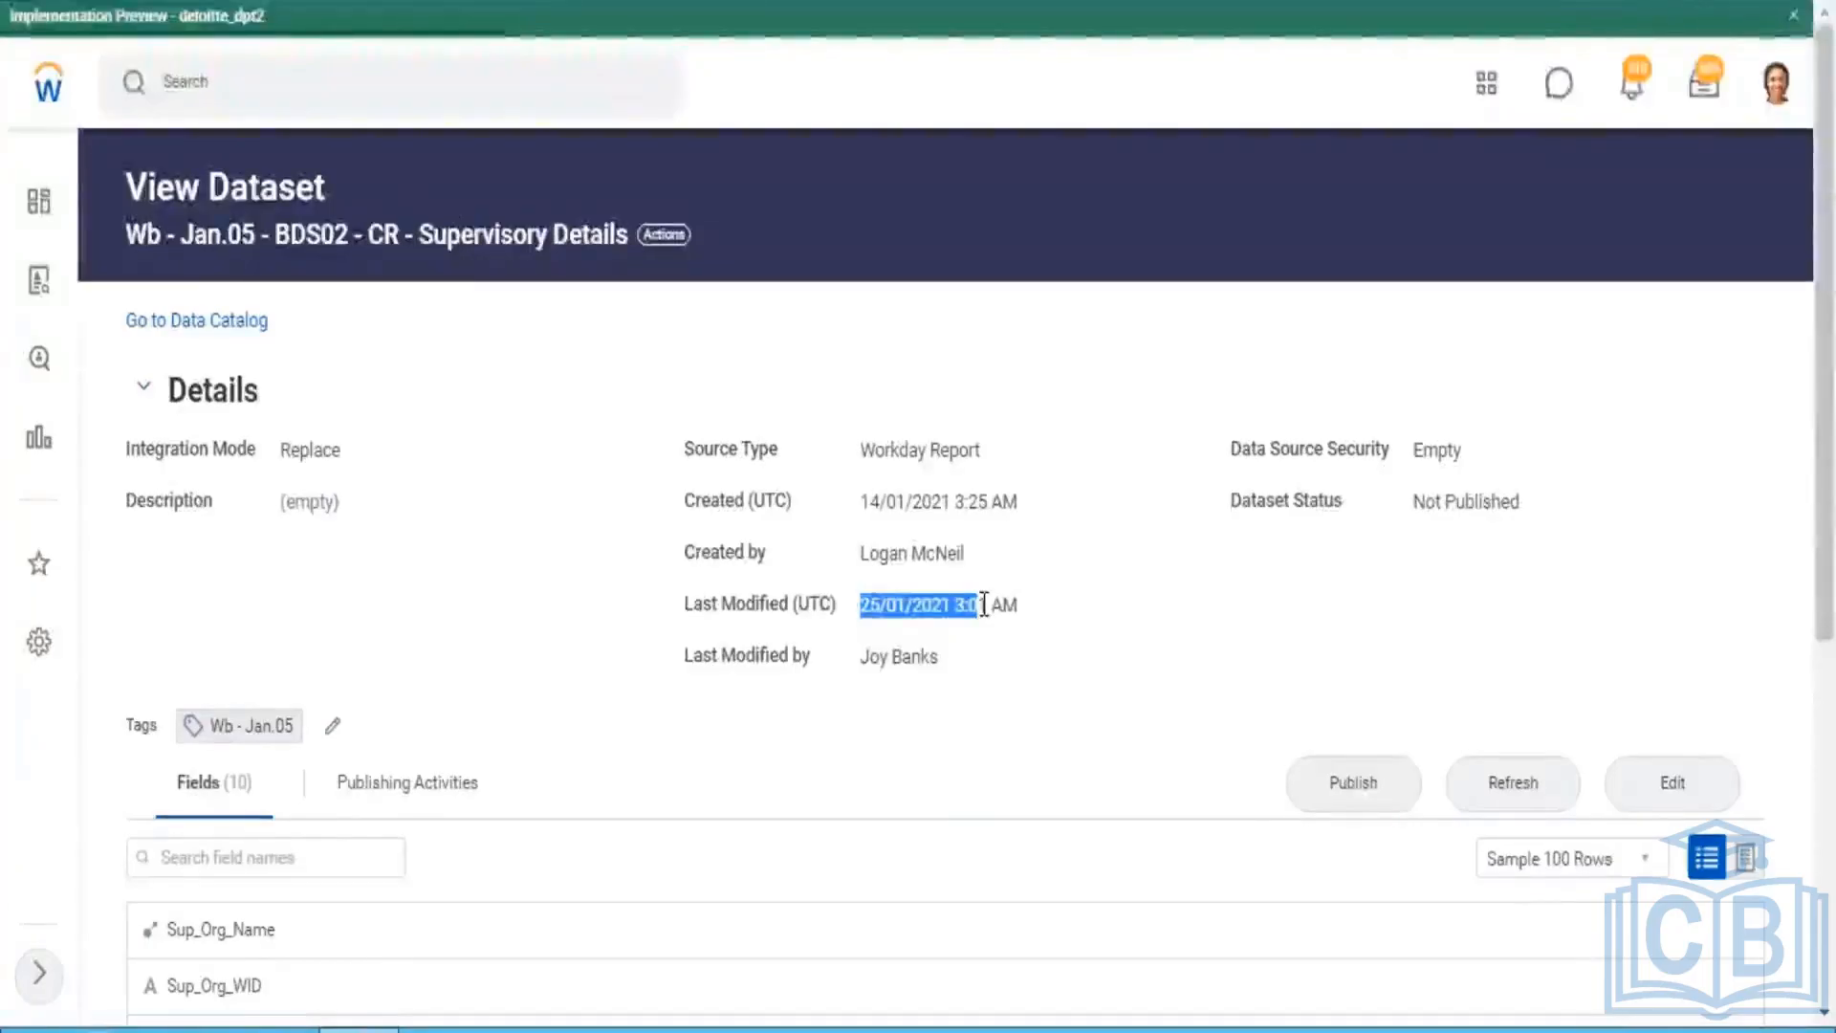
pyautogui.click(1032, 604)
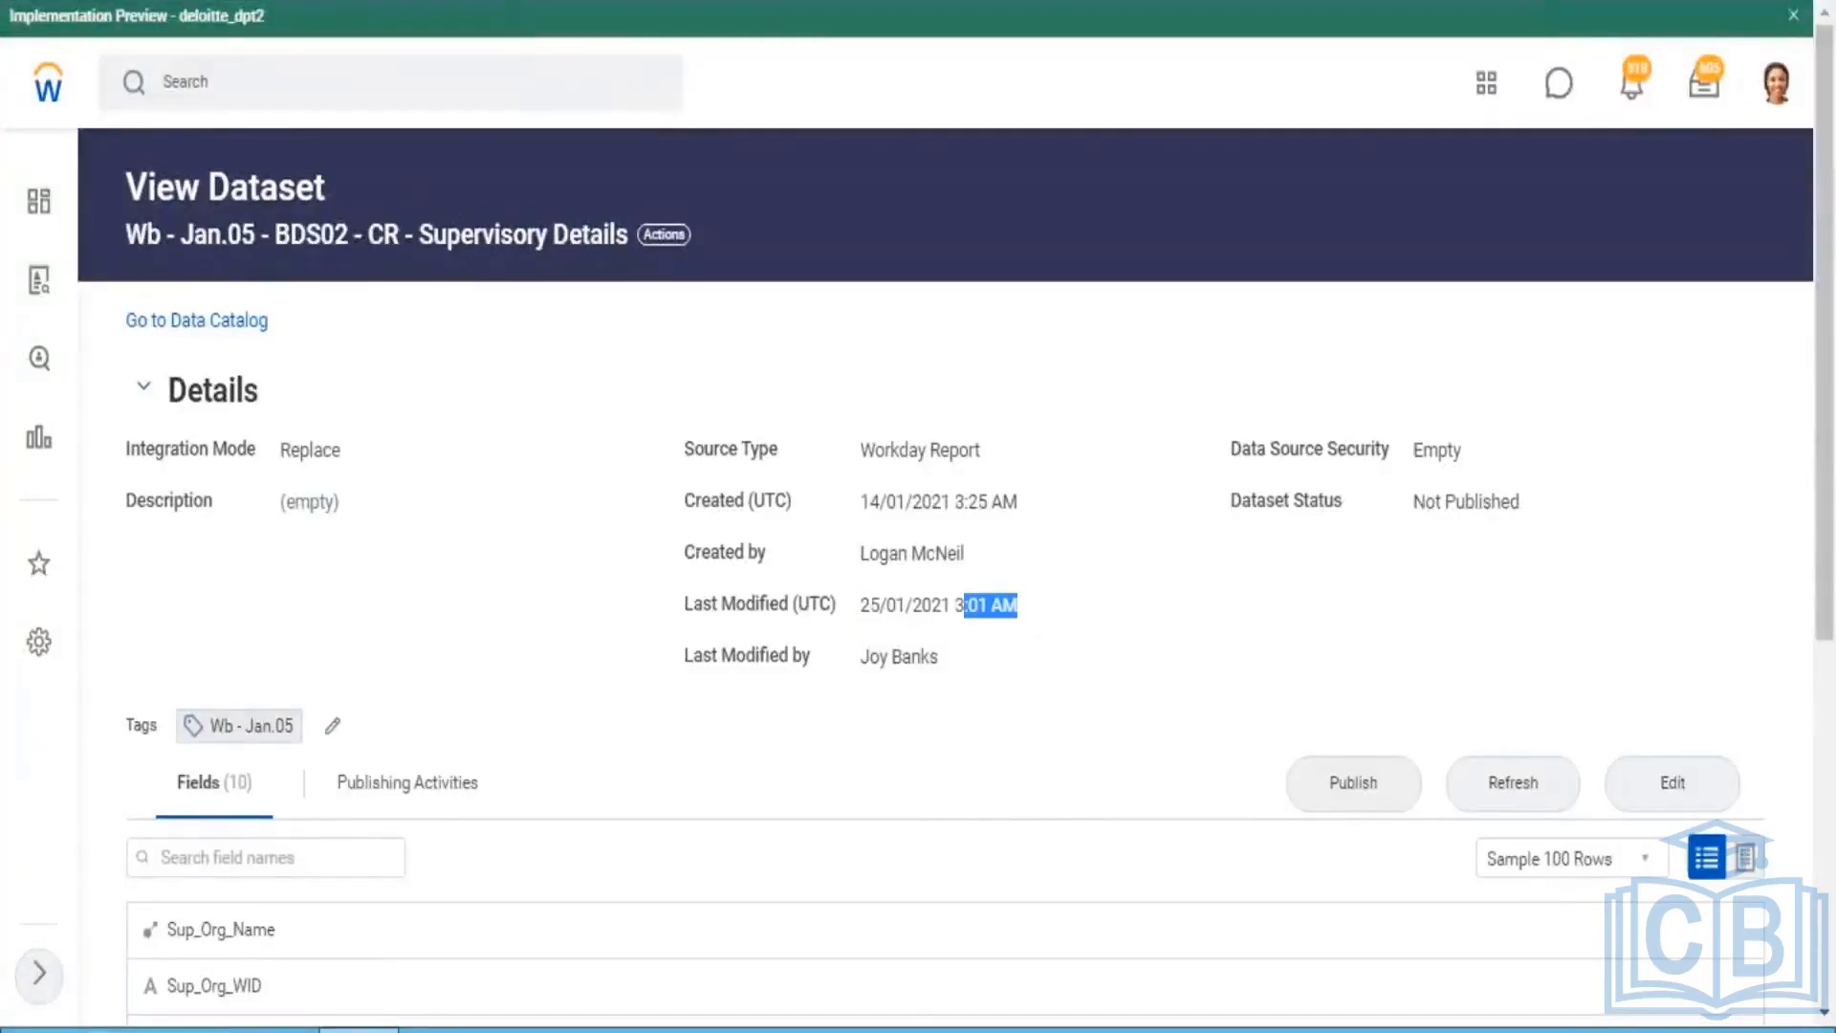
pyautogui.click(1535, 801)
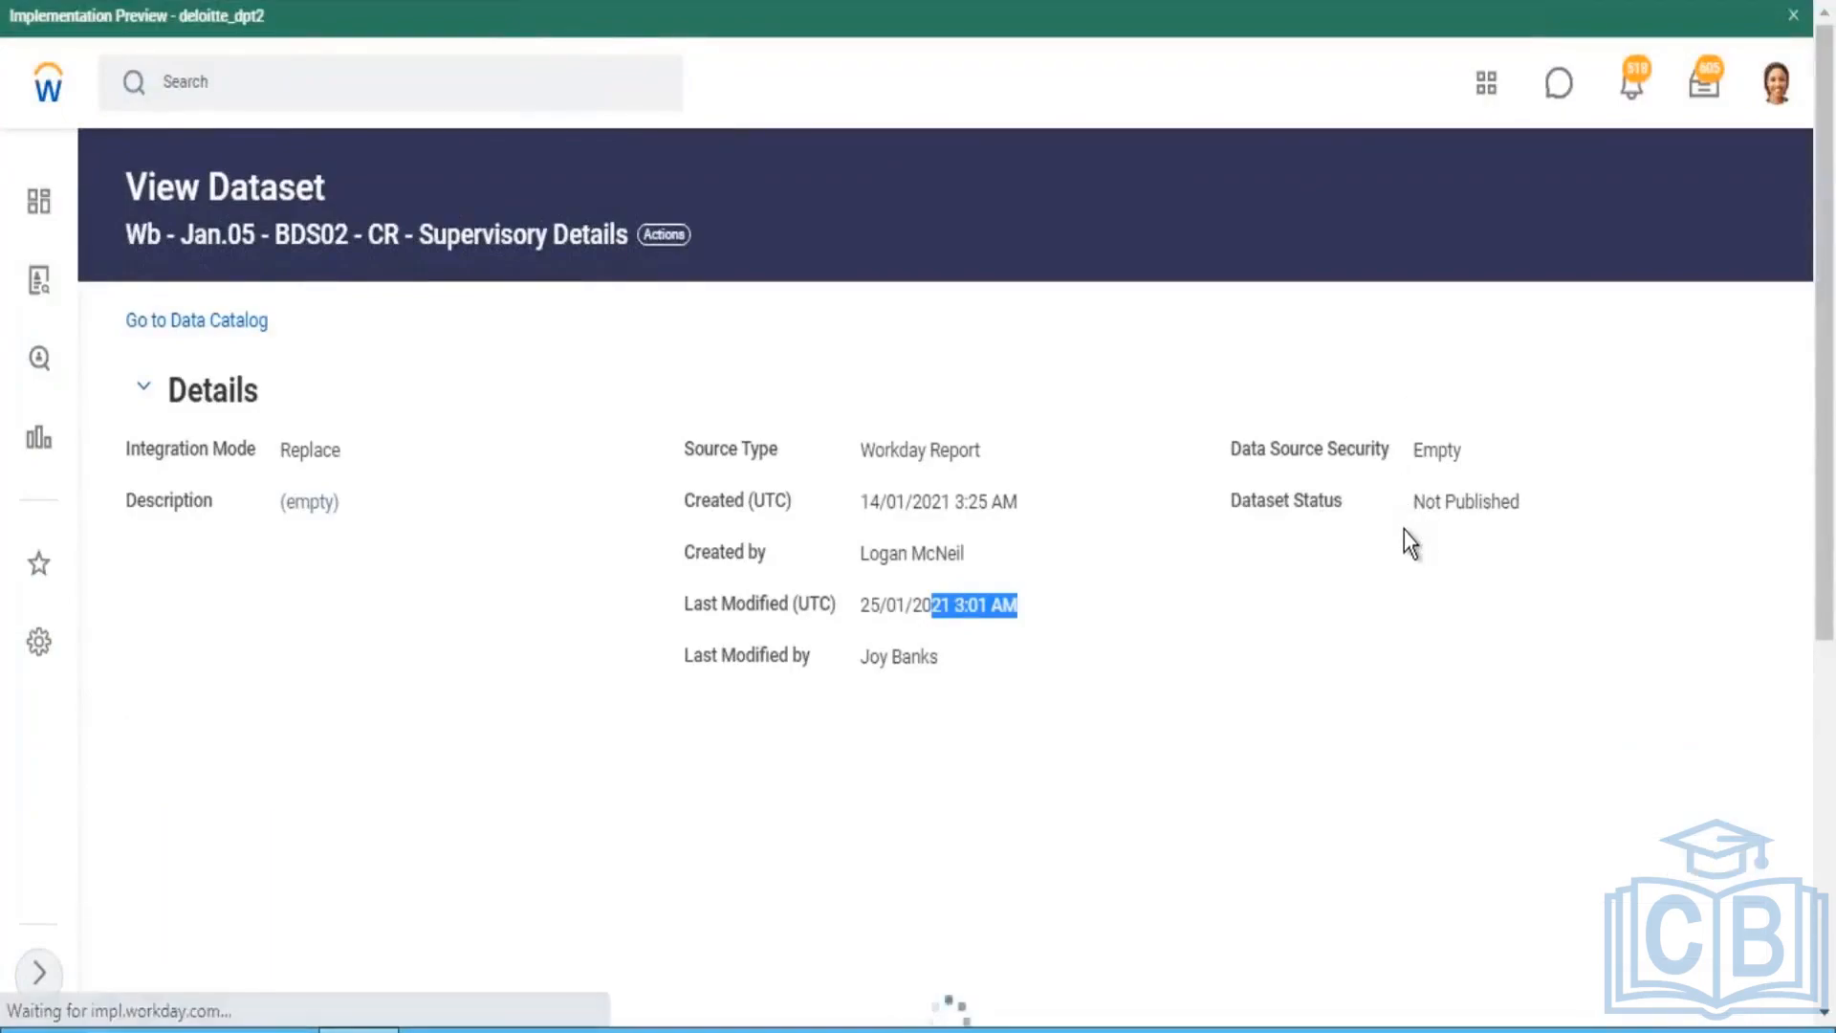
pyautogui.scroll(-5, 1404, 531)
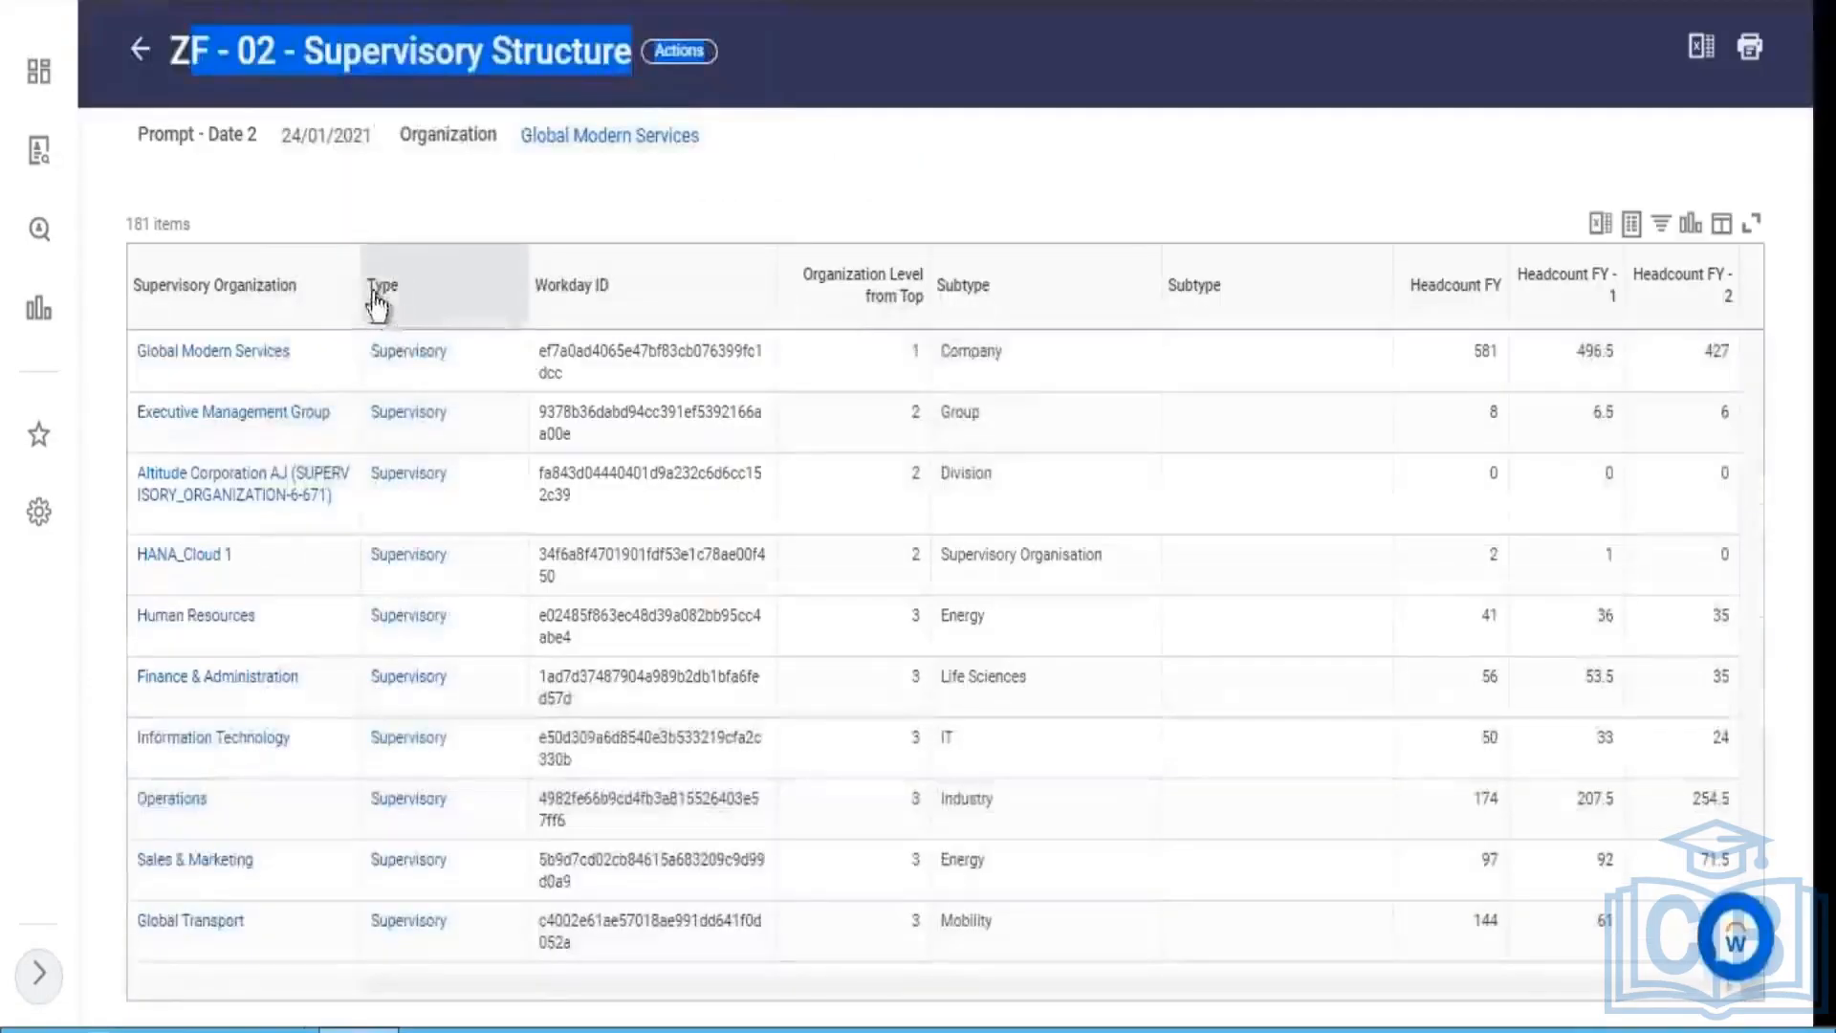
# Step: Compare the Type column in the ZF - 02 - Supervisory Structure report with the dataset's Parse stage fields, leaving edit mode without saving
pyautogui.moveTo(382, 303); pyautogui.dragTo(403, 304)
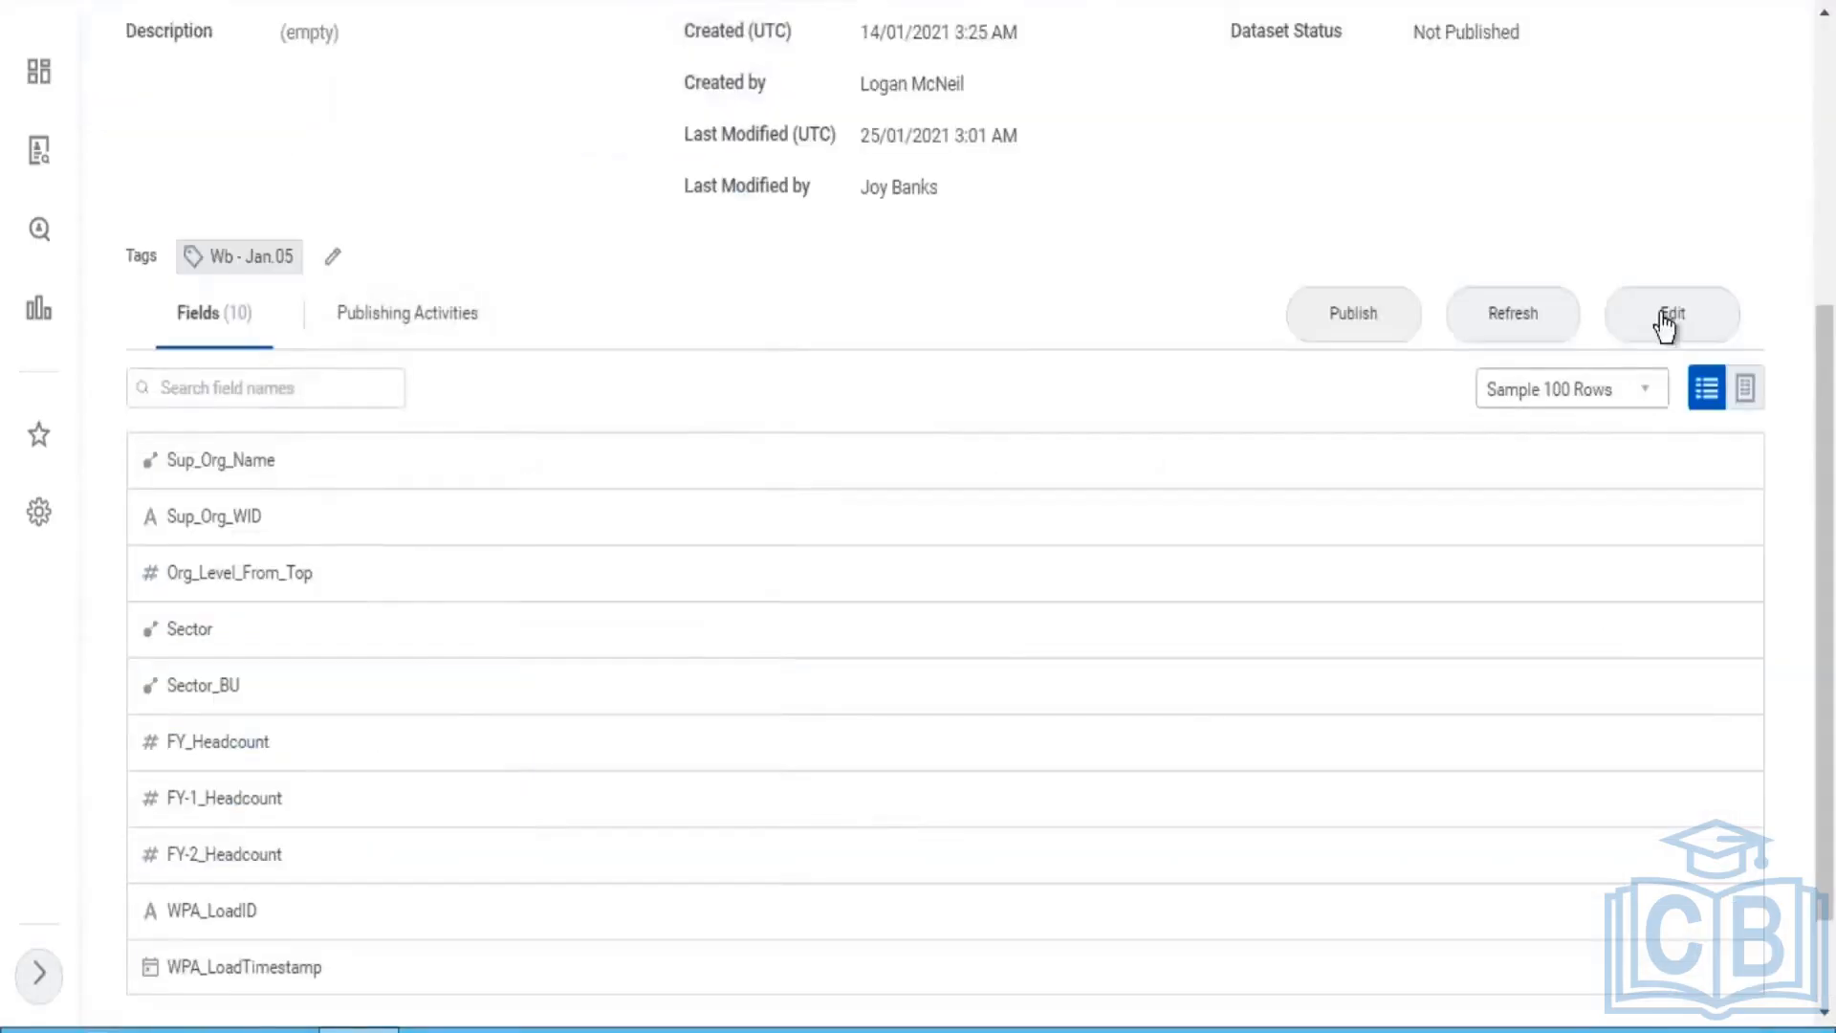
pyautogui.click(1665, 321)
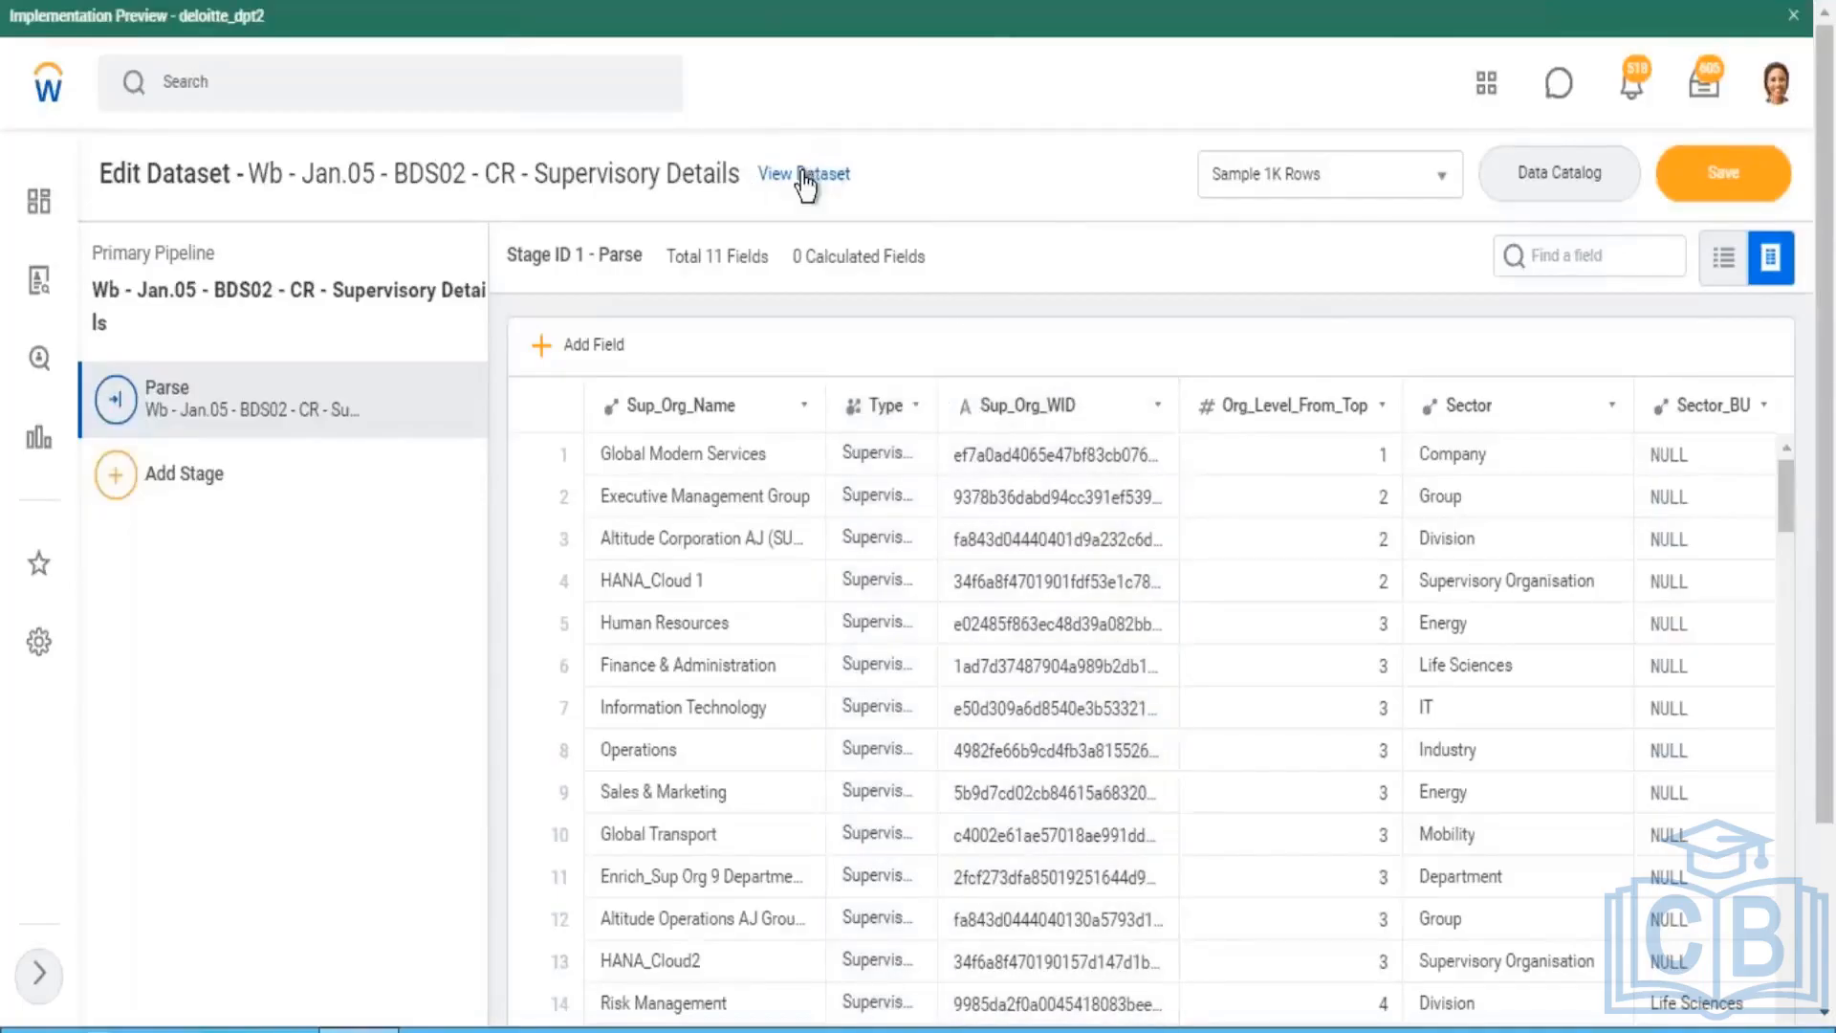
pyautogui.click(806, 181)
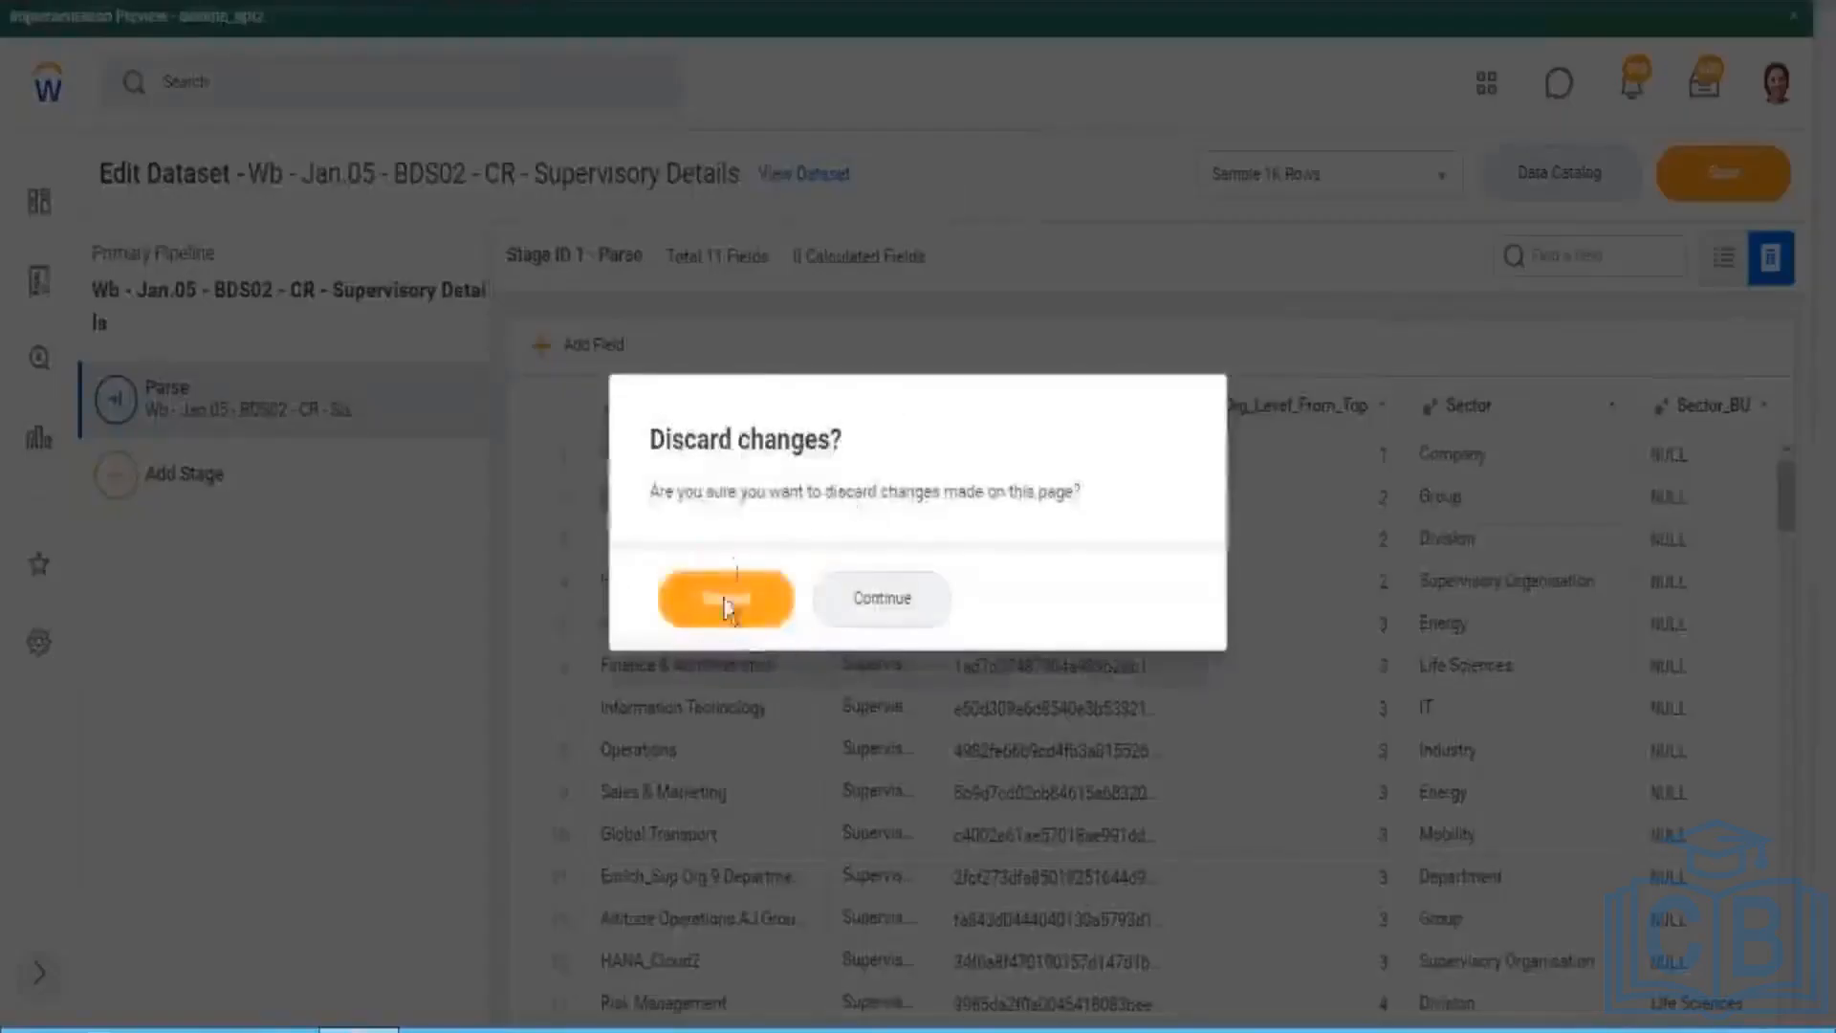
pyautogui.click(742, 603)
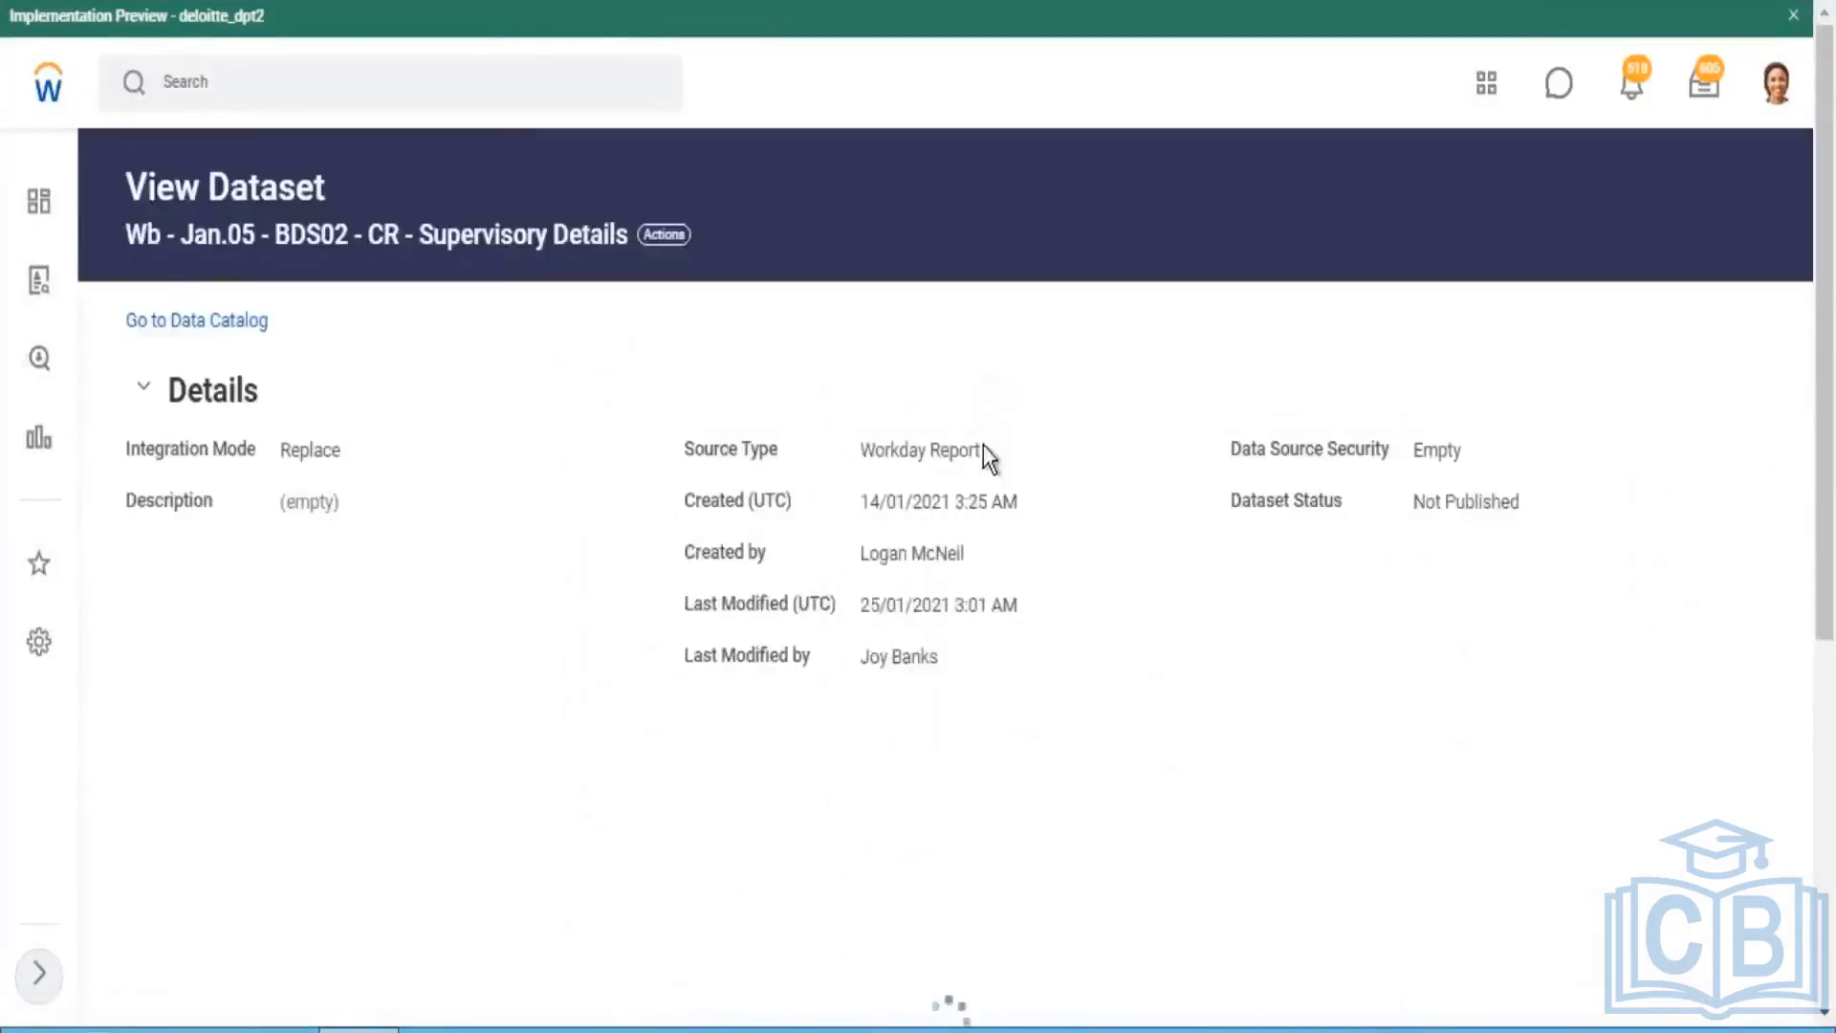
pyautogui.scroll(-5, 985, 469)
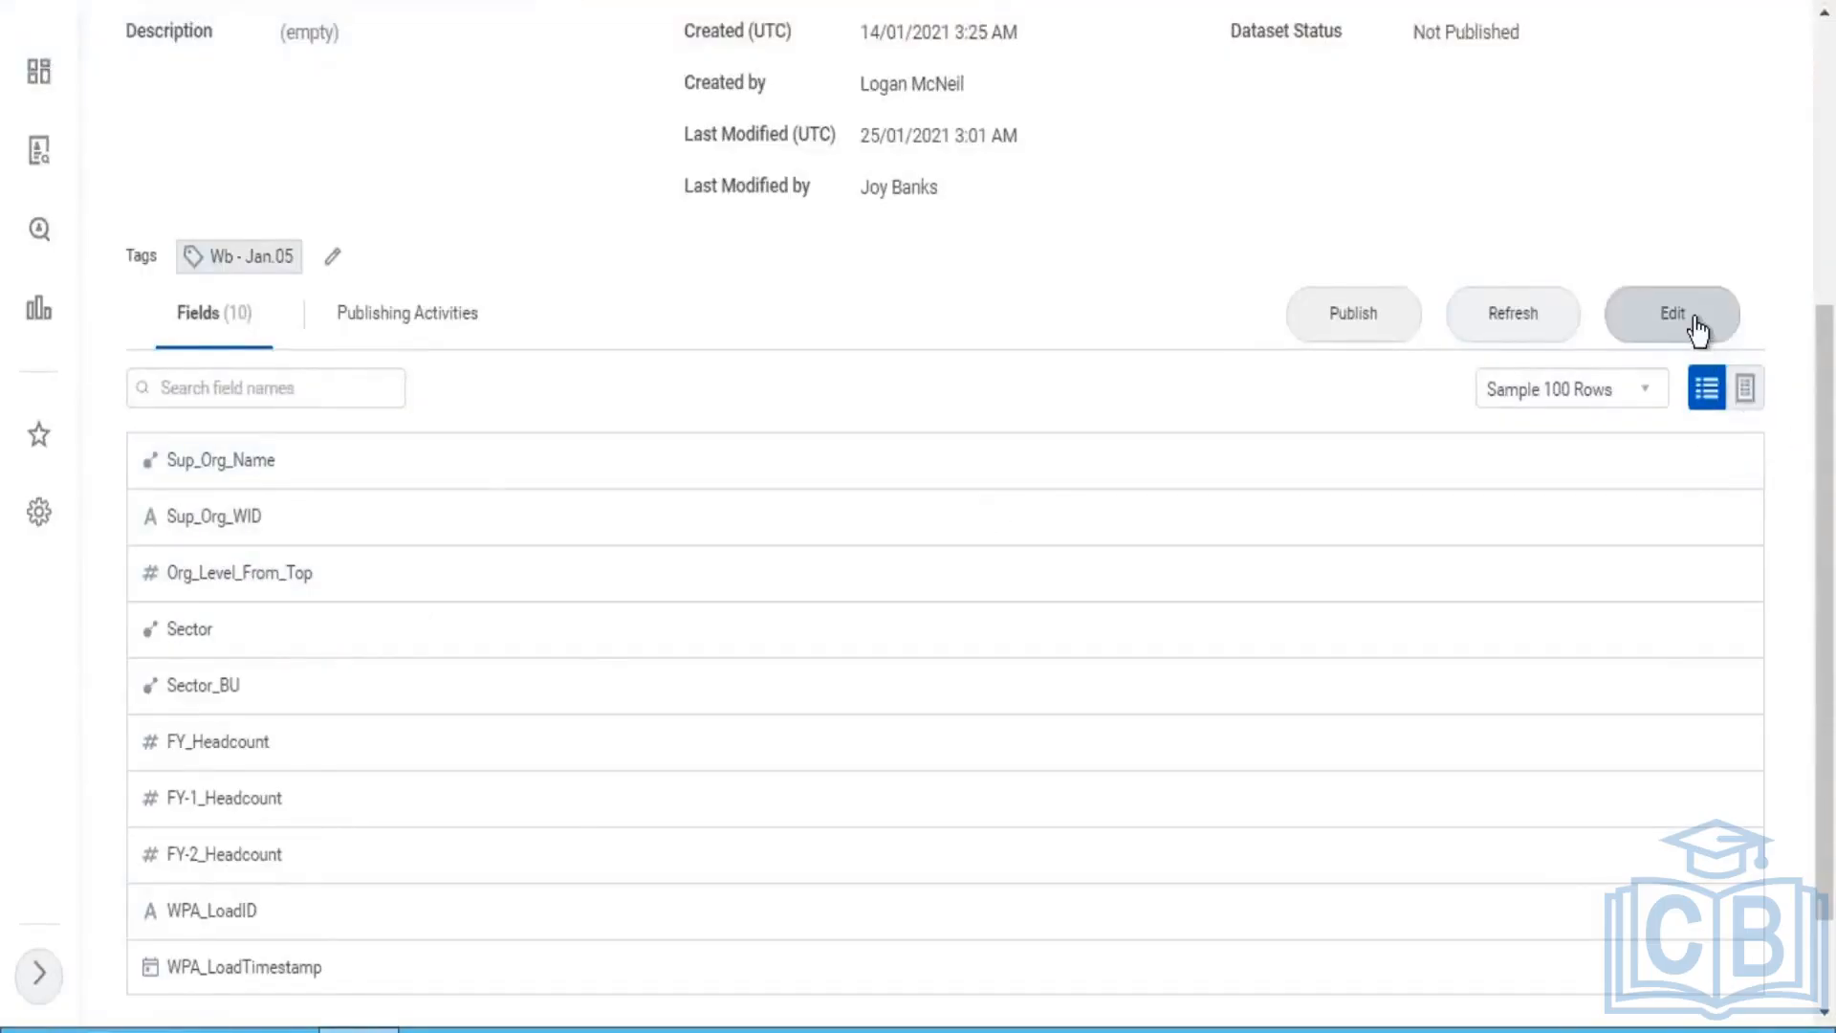
pyautogui.click(1692, 322)
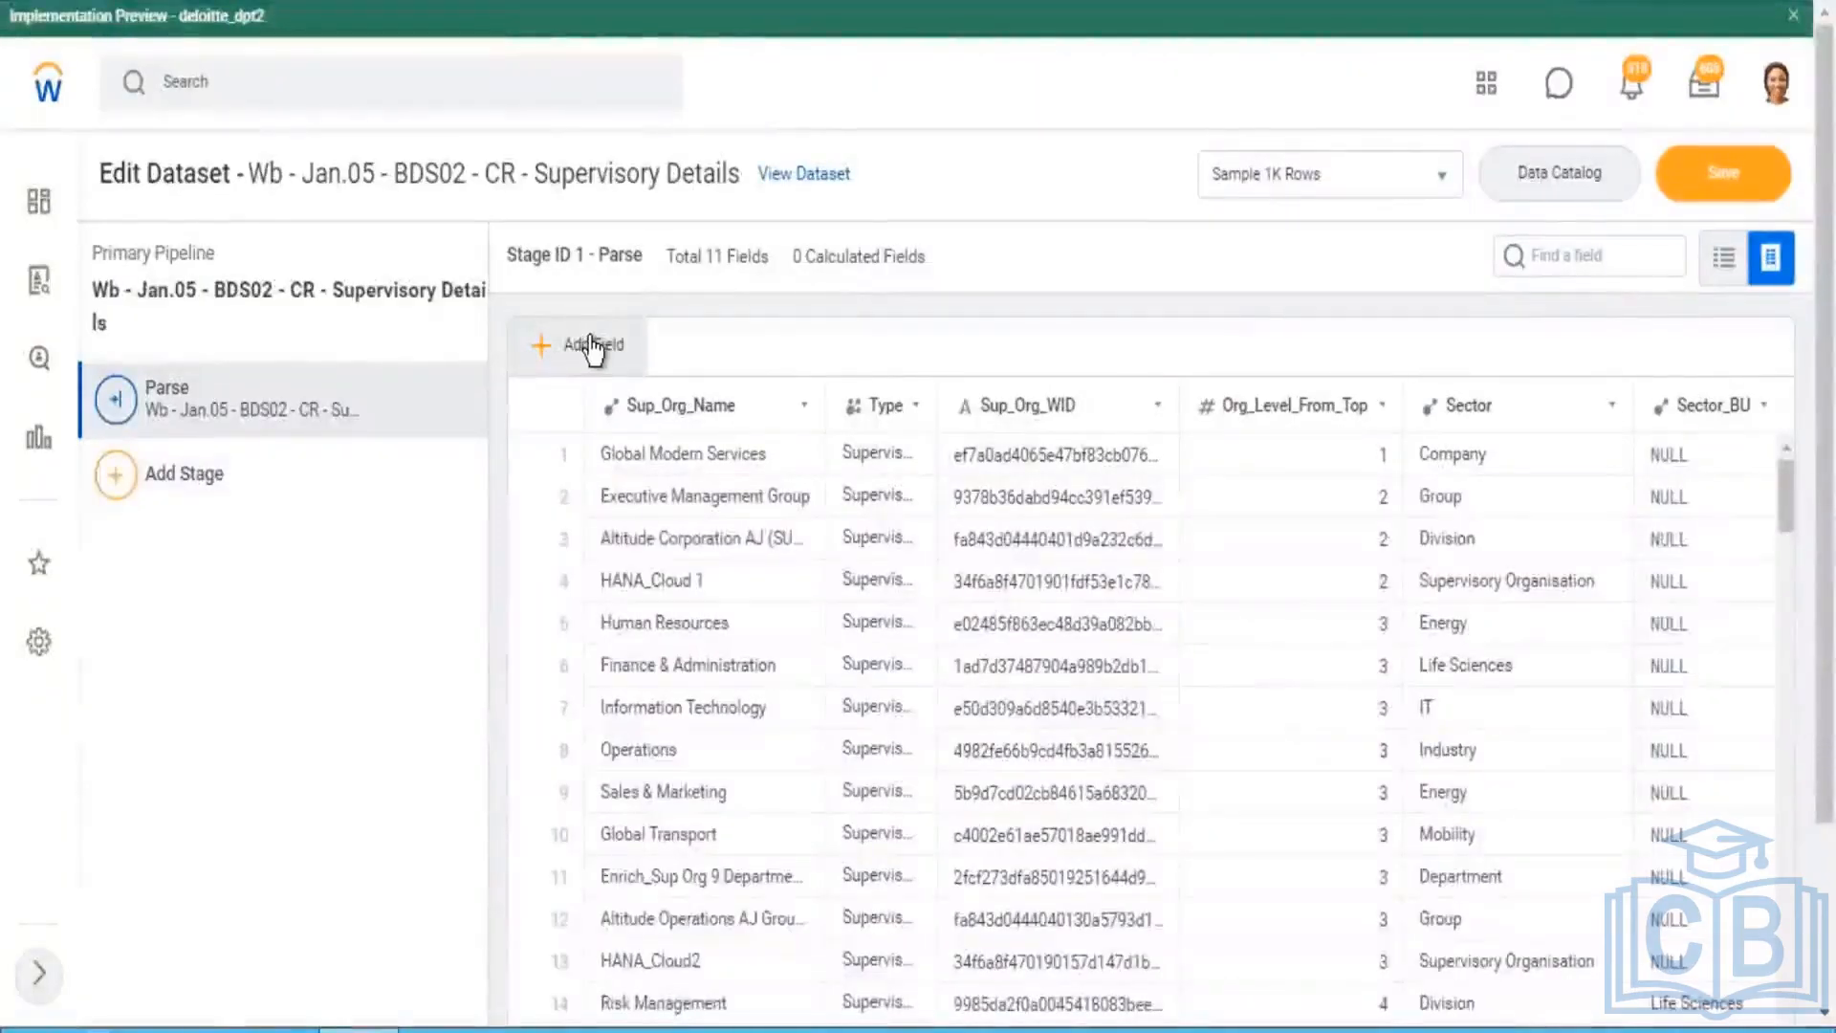
pyautogui.click(791, 174)
pyautogui.click(743, 594)
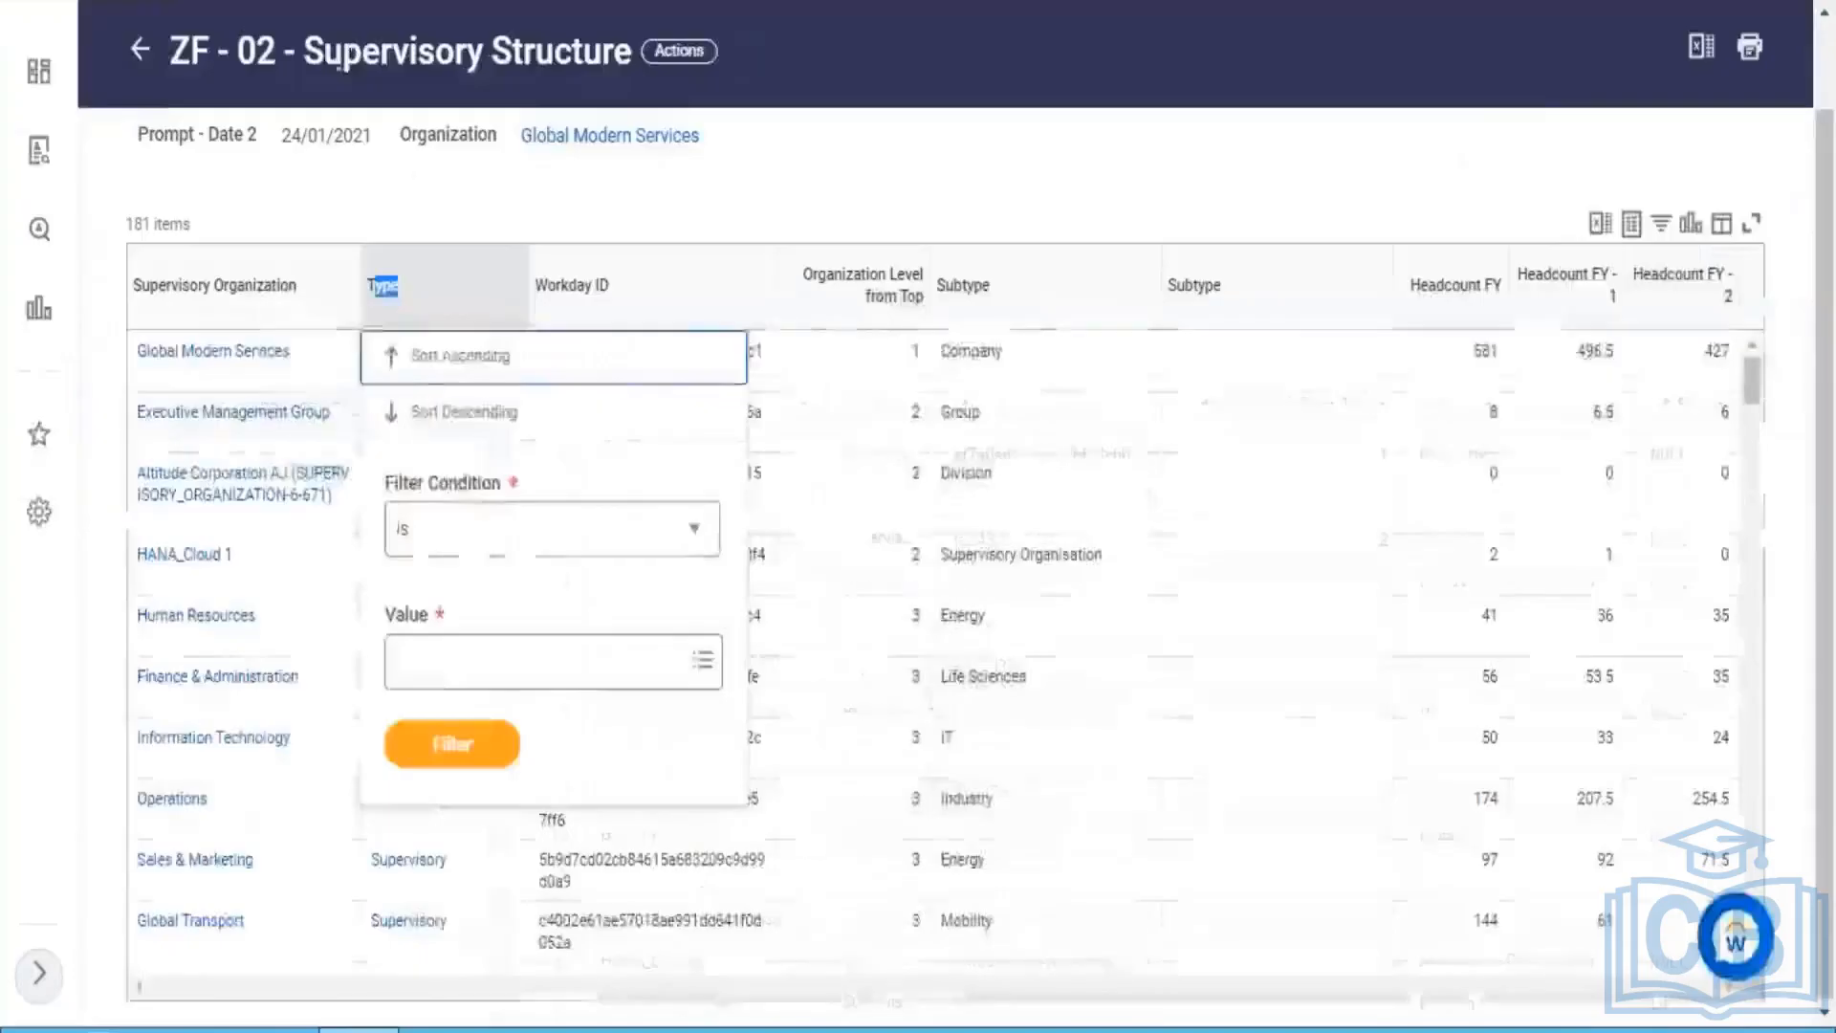
# Step: Edit the ZF - 02 - Supervisory Structure custom report to remove the Type column, and save the report
pyautogui.click(761, 140)
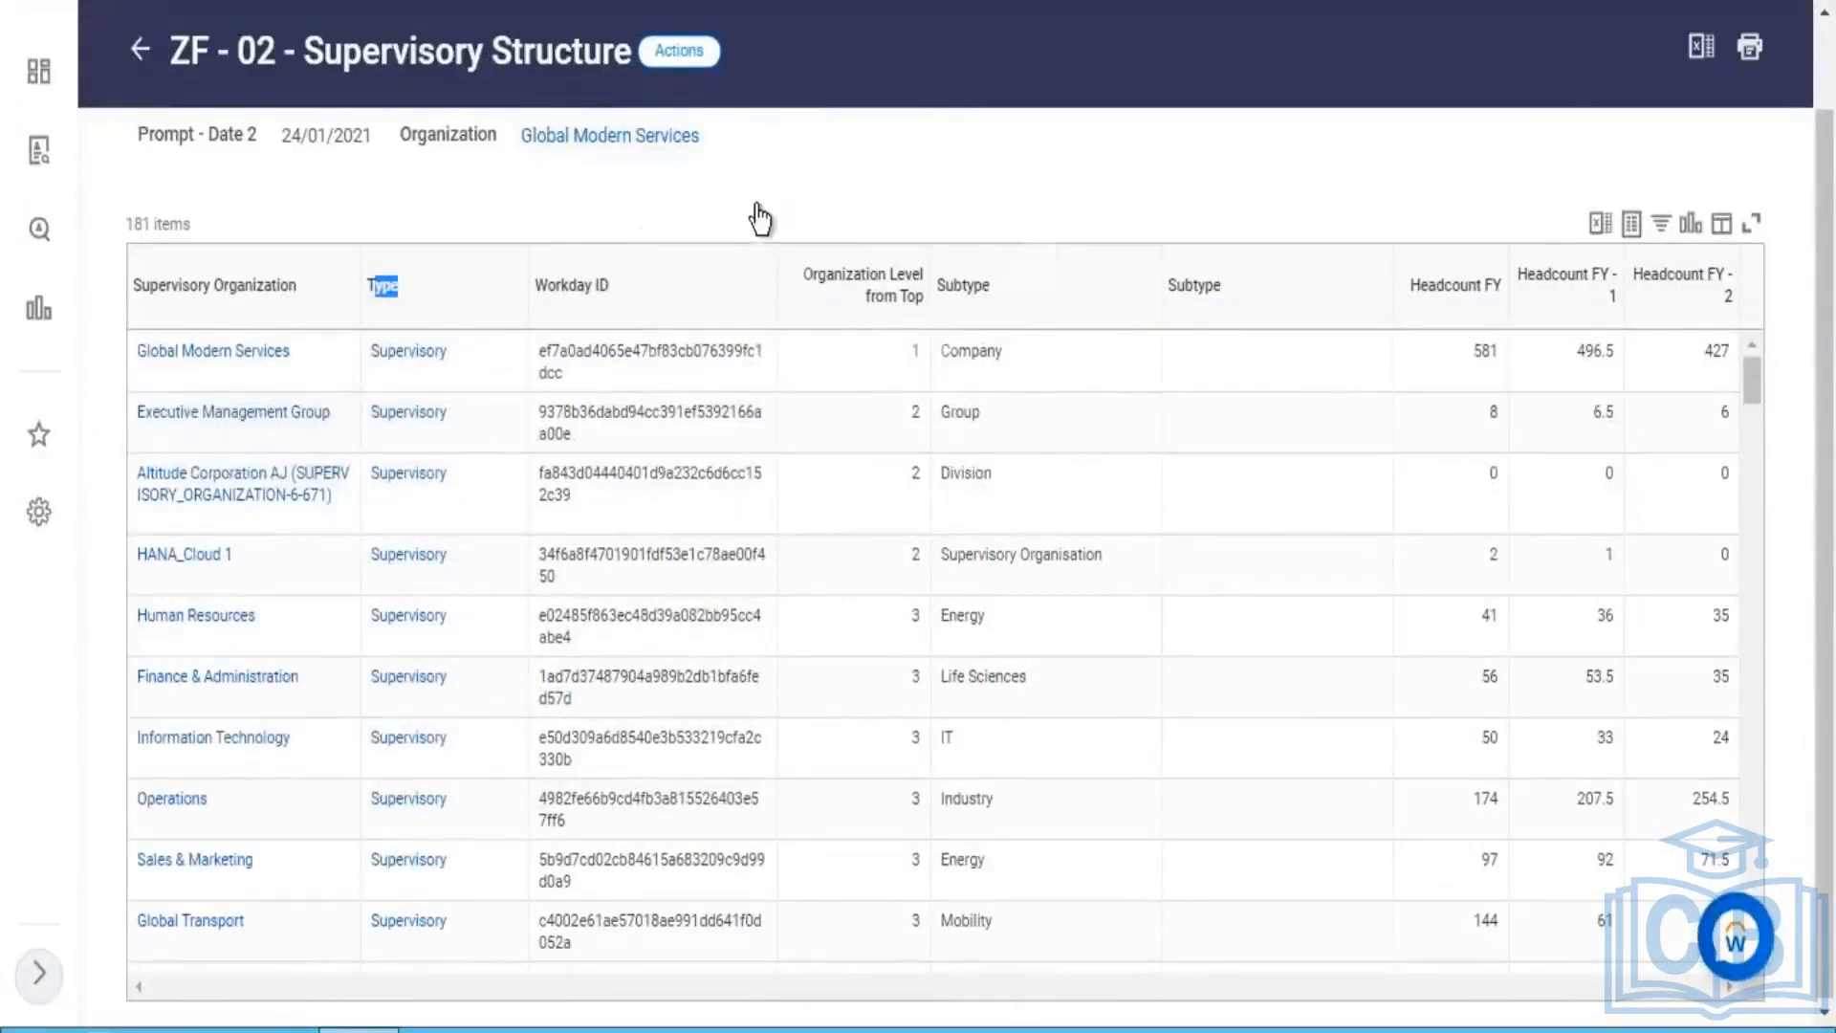
pyautogui.moveTo(820, 190)
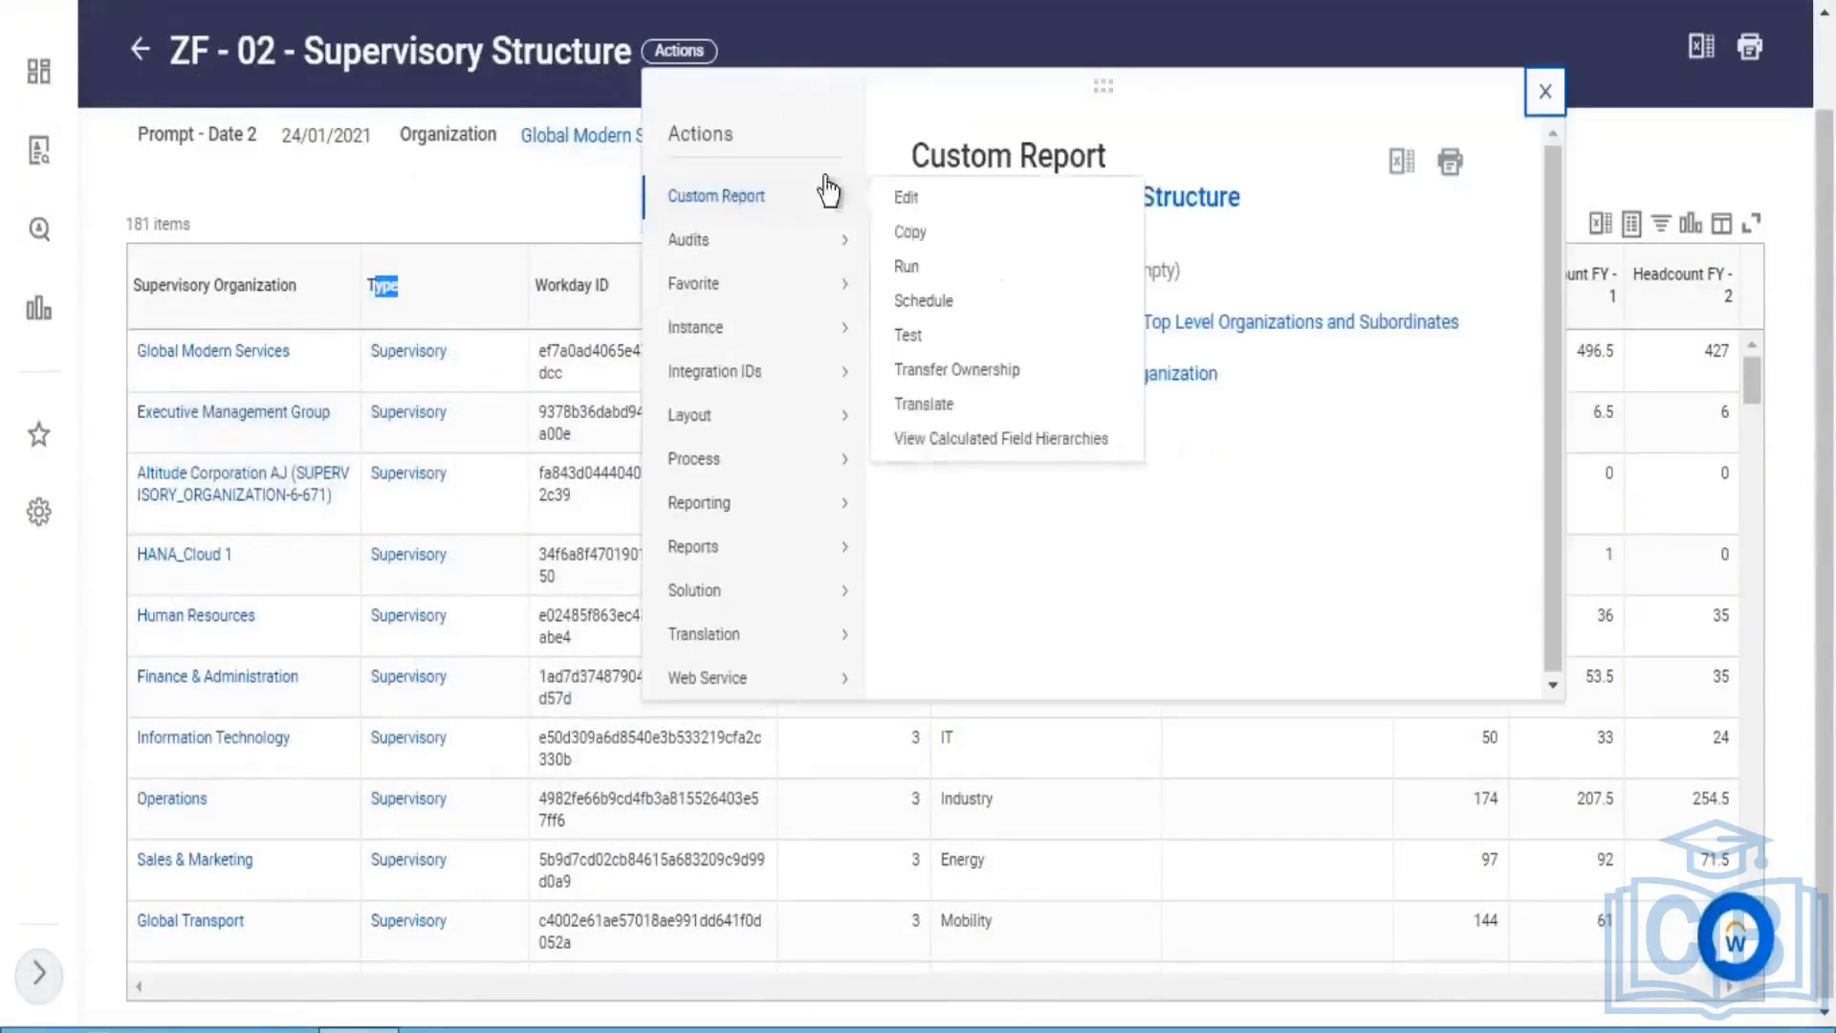
pyautogui.click(1031, 208)
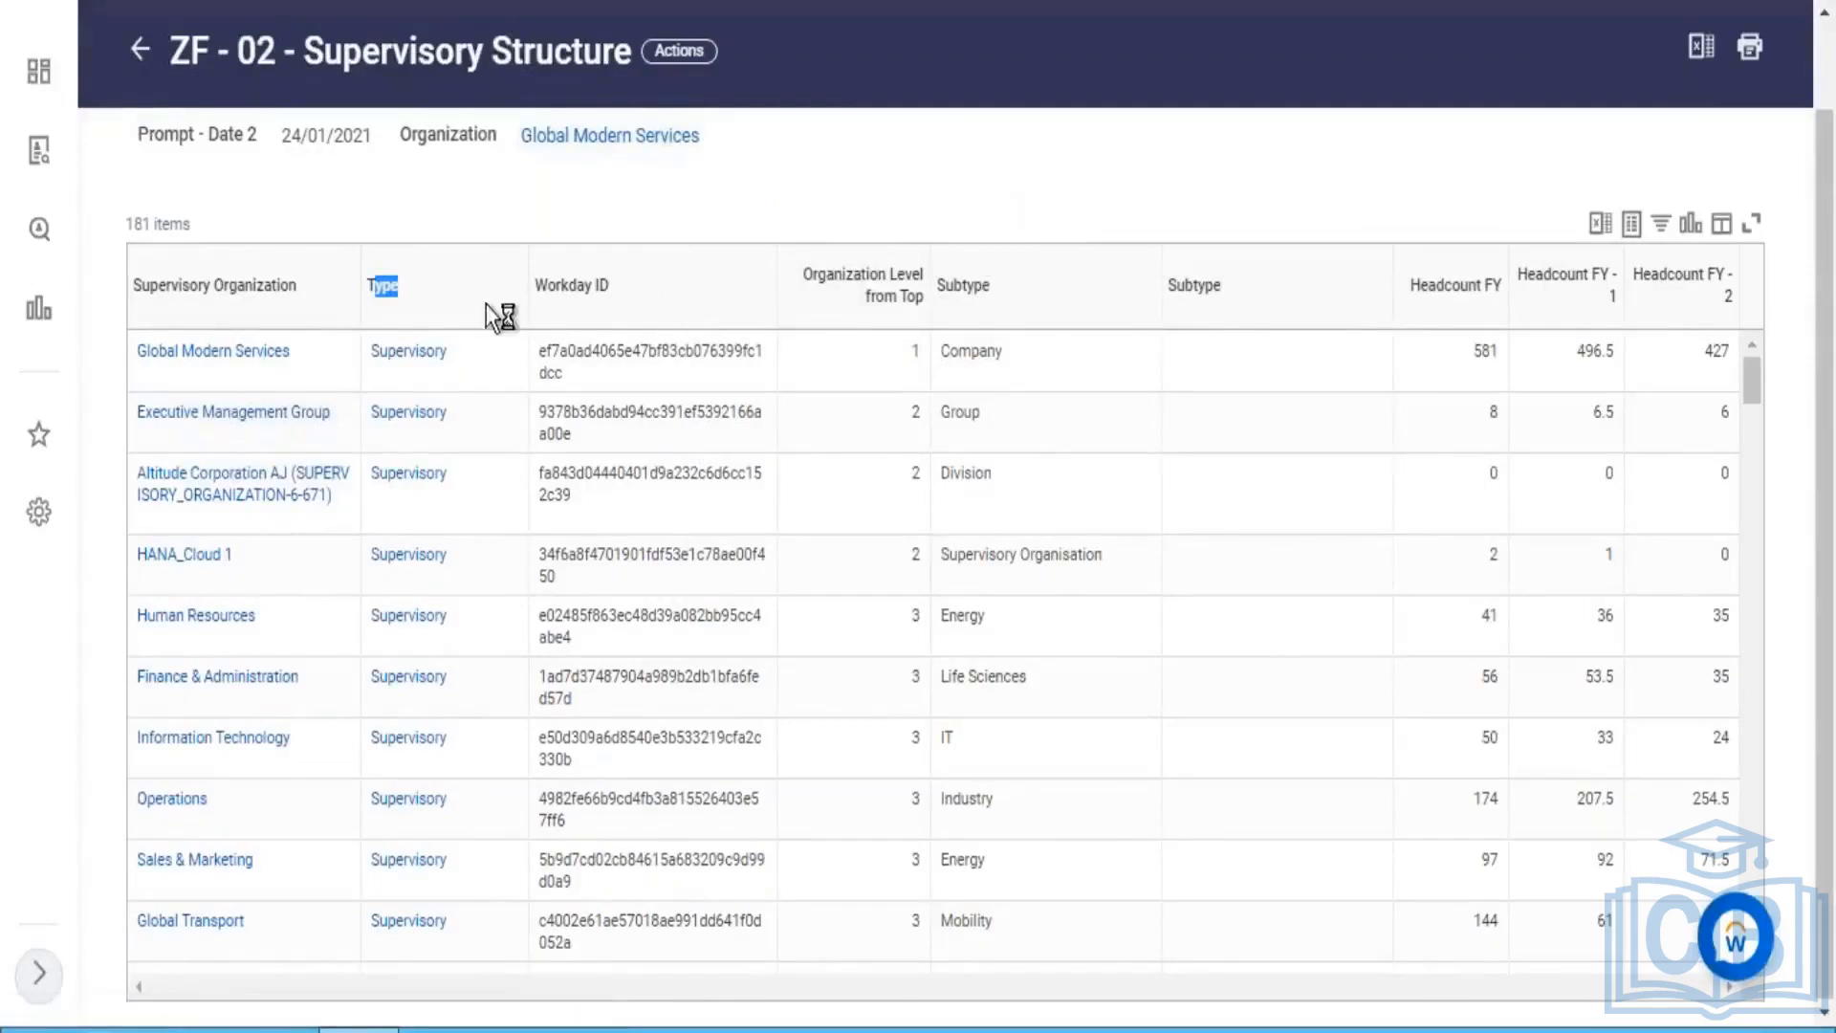
pyautogui.scroll(-5, 724, 560)
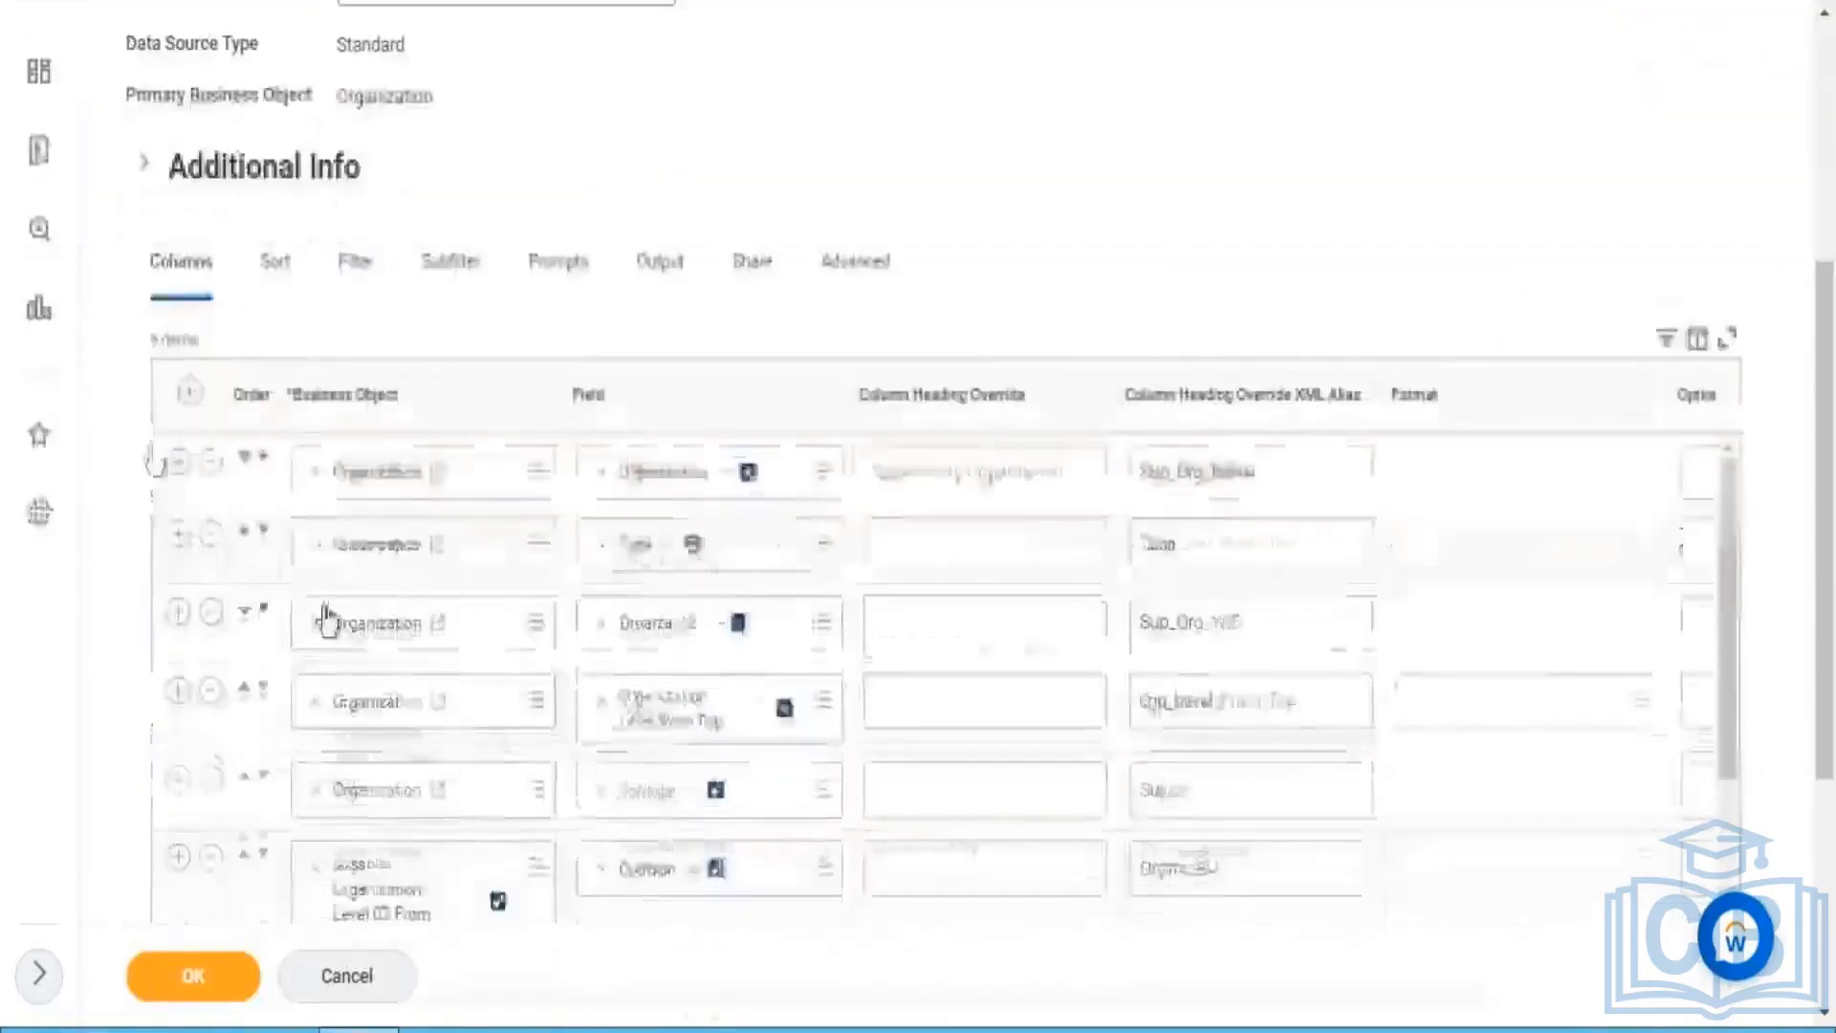
pyautogui.click(211, 537)
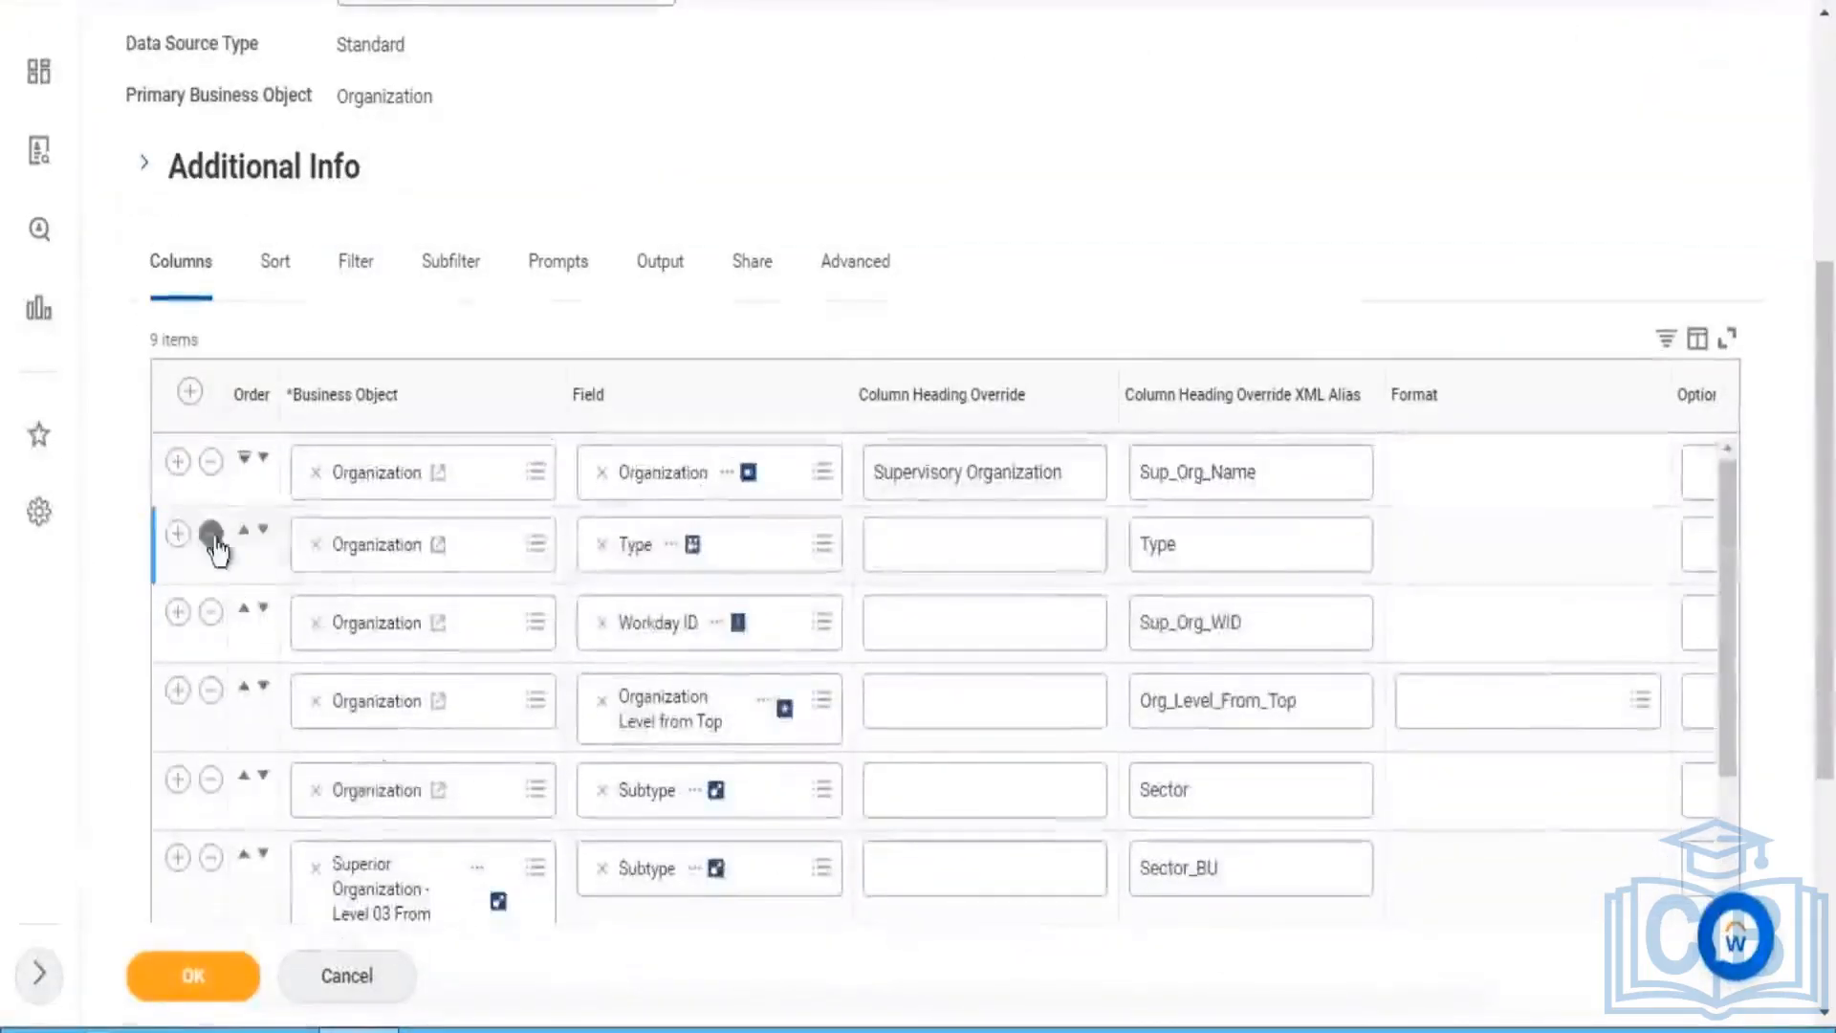
pyautogui.click(207, 968)
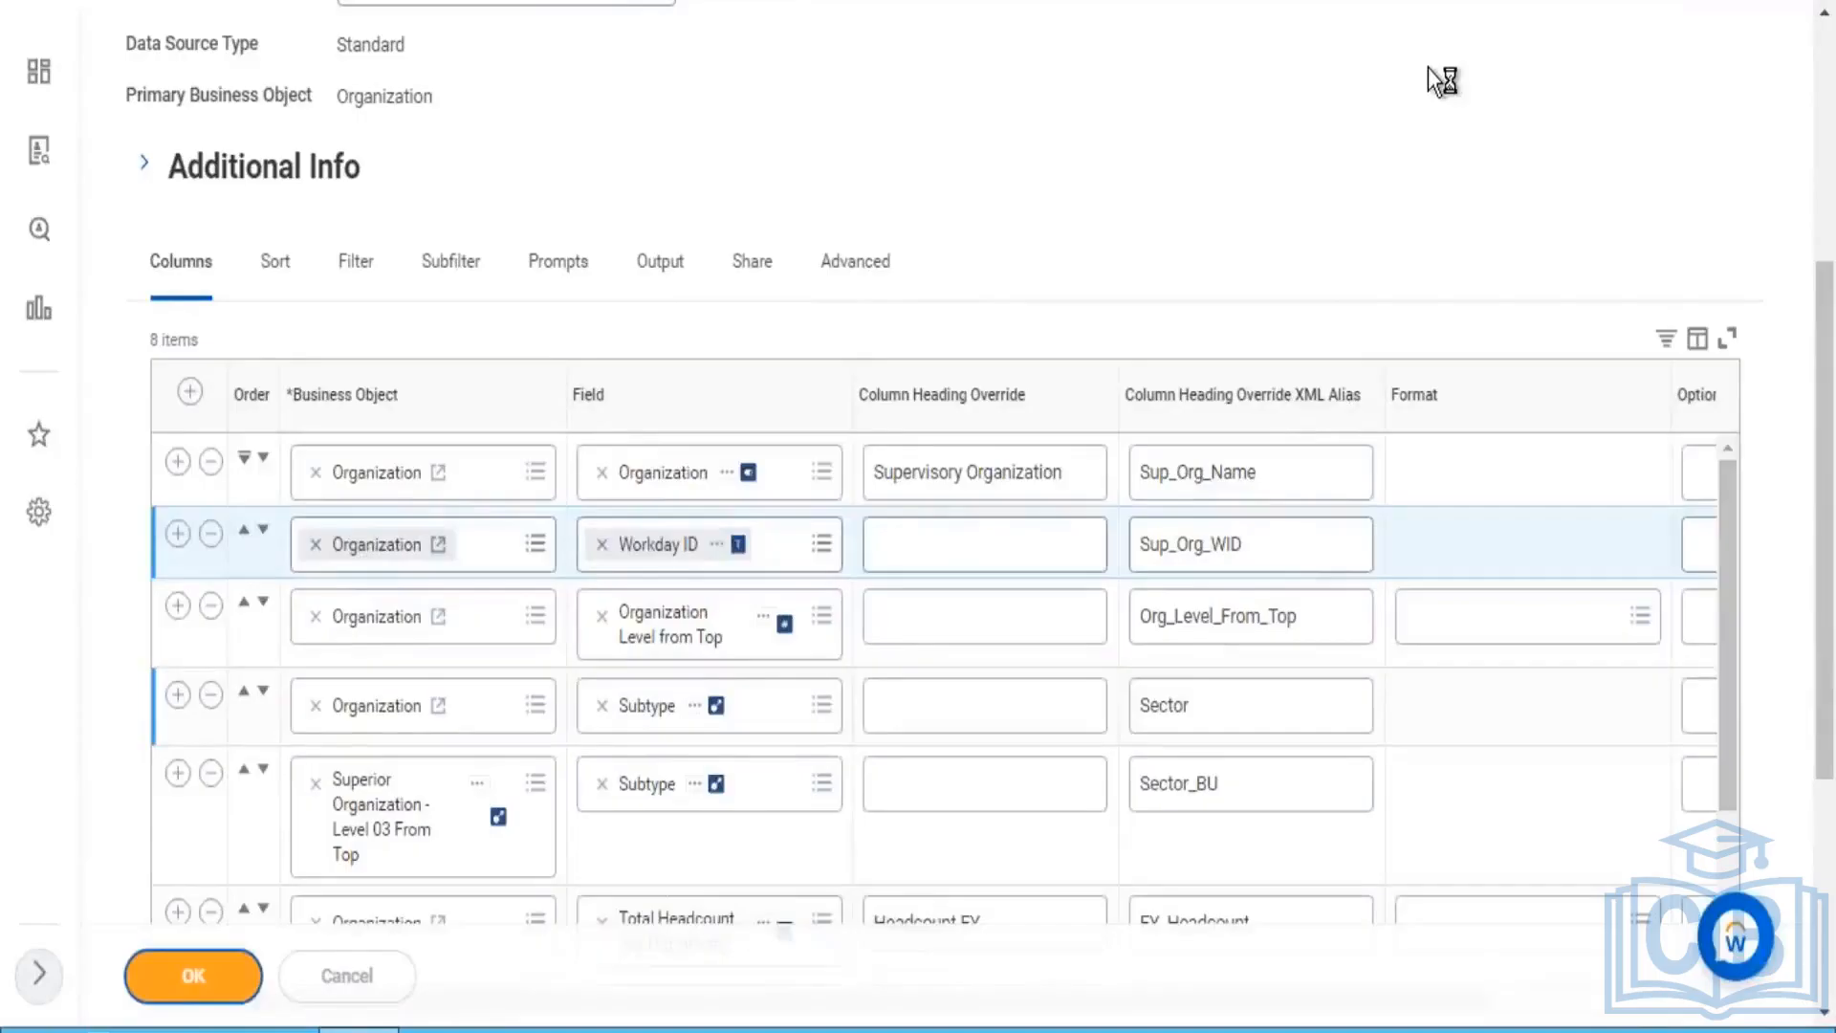
# Step: Run the Supervisory Details dataset's integration again with the updated report, confirming the run and returning to the dataset view
pyautogui.scroll(5, 1194, 220)
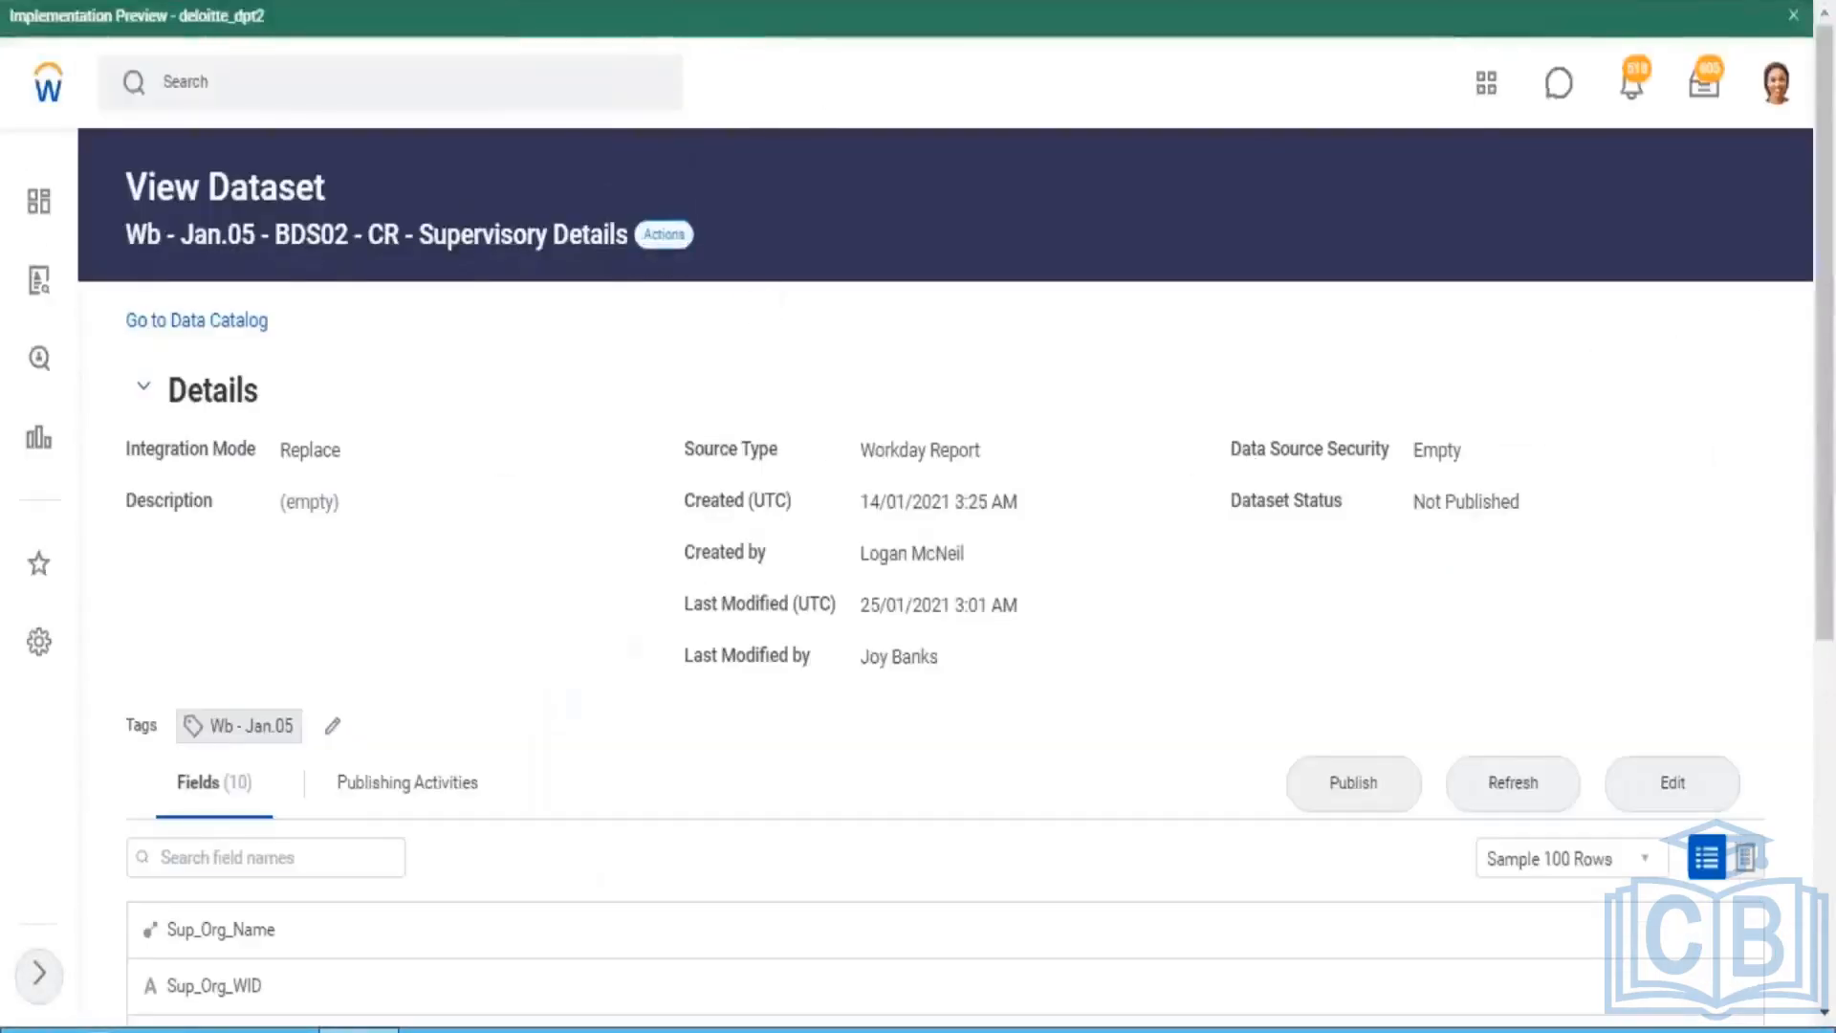
pyautogui.click(664, 234)
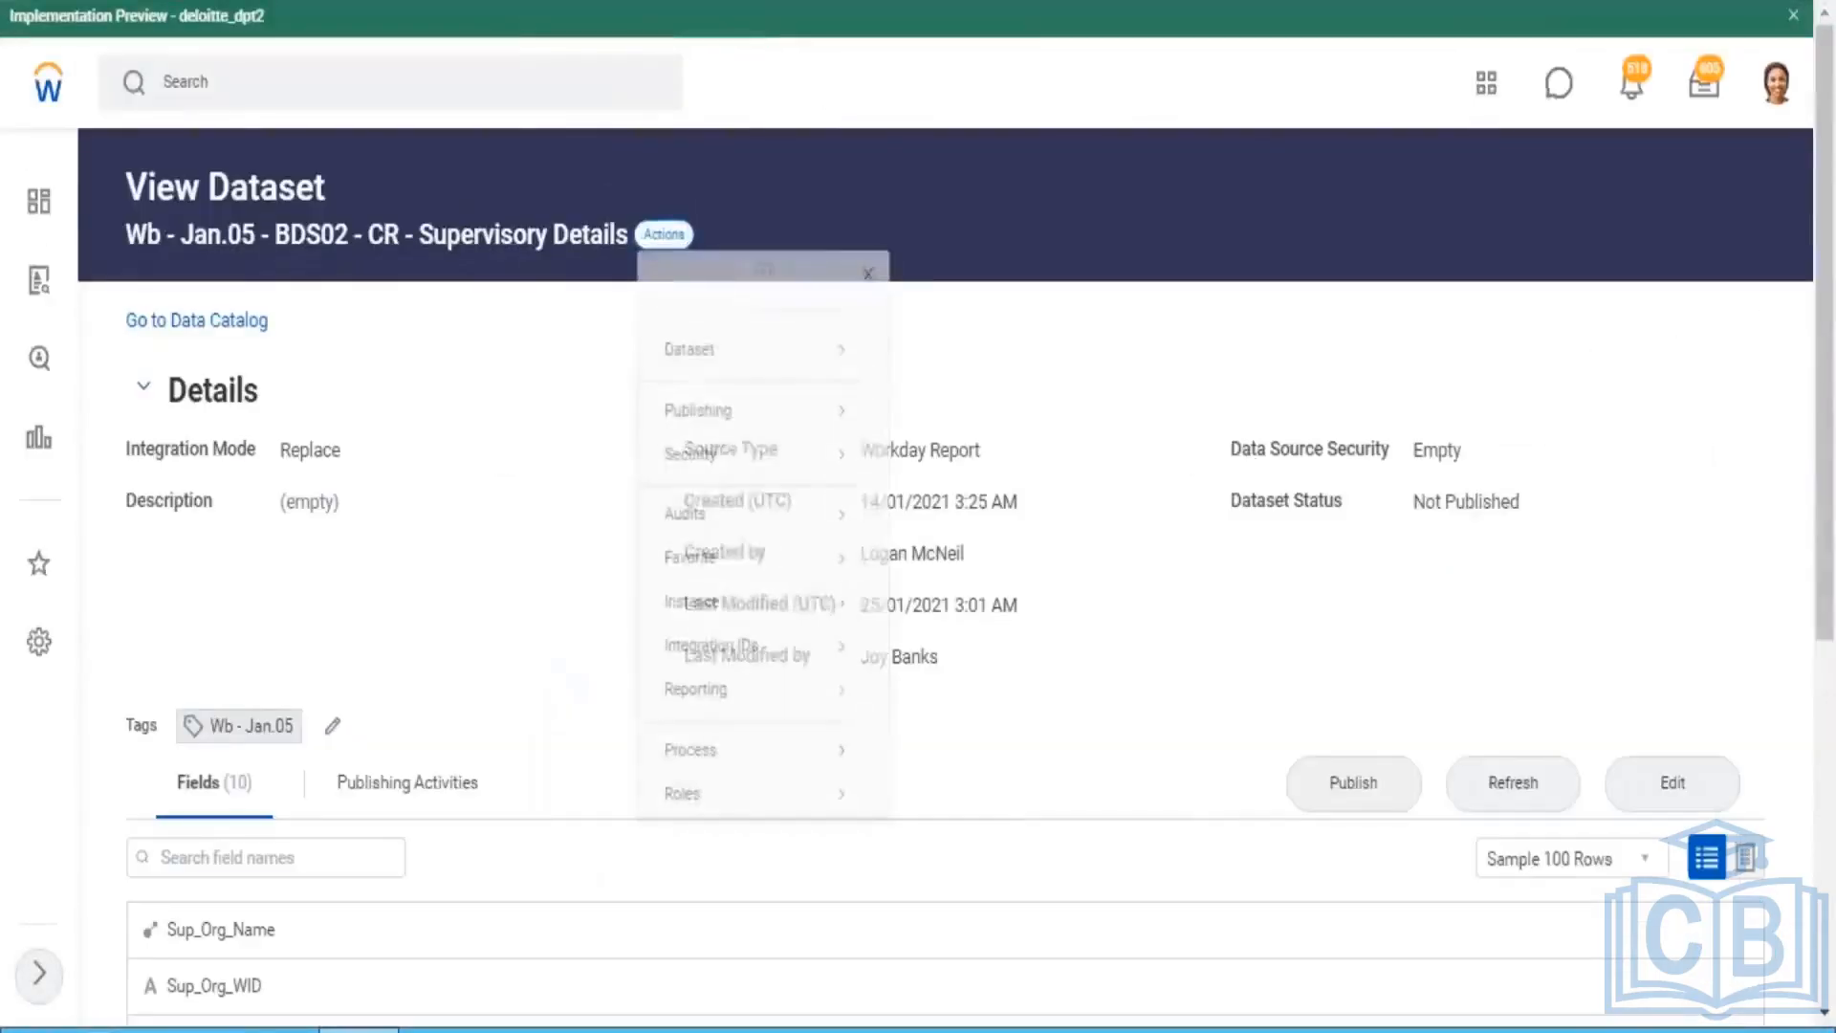
pyautogui.moveTo(820, 361)
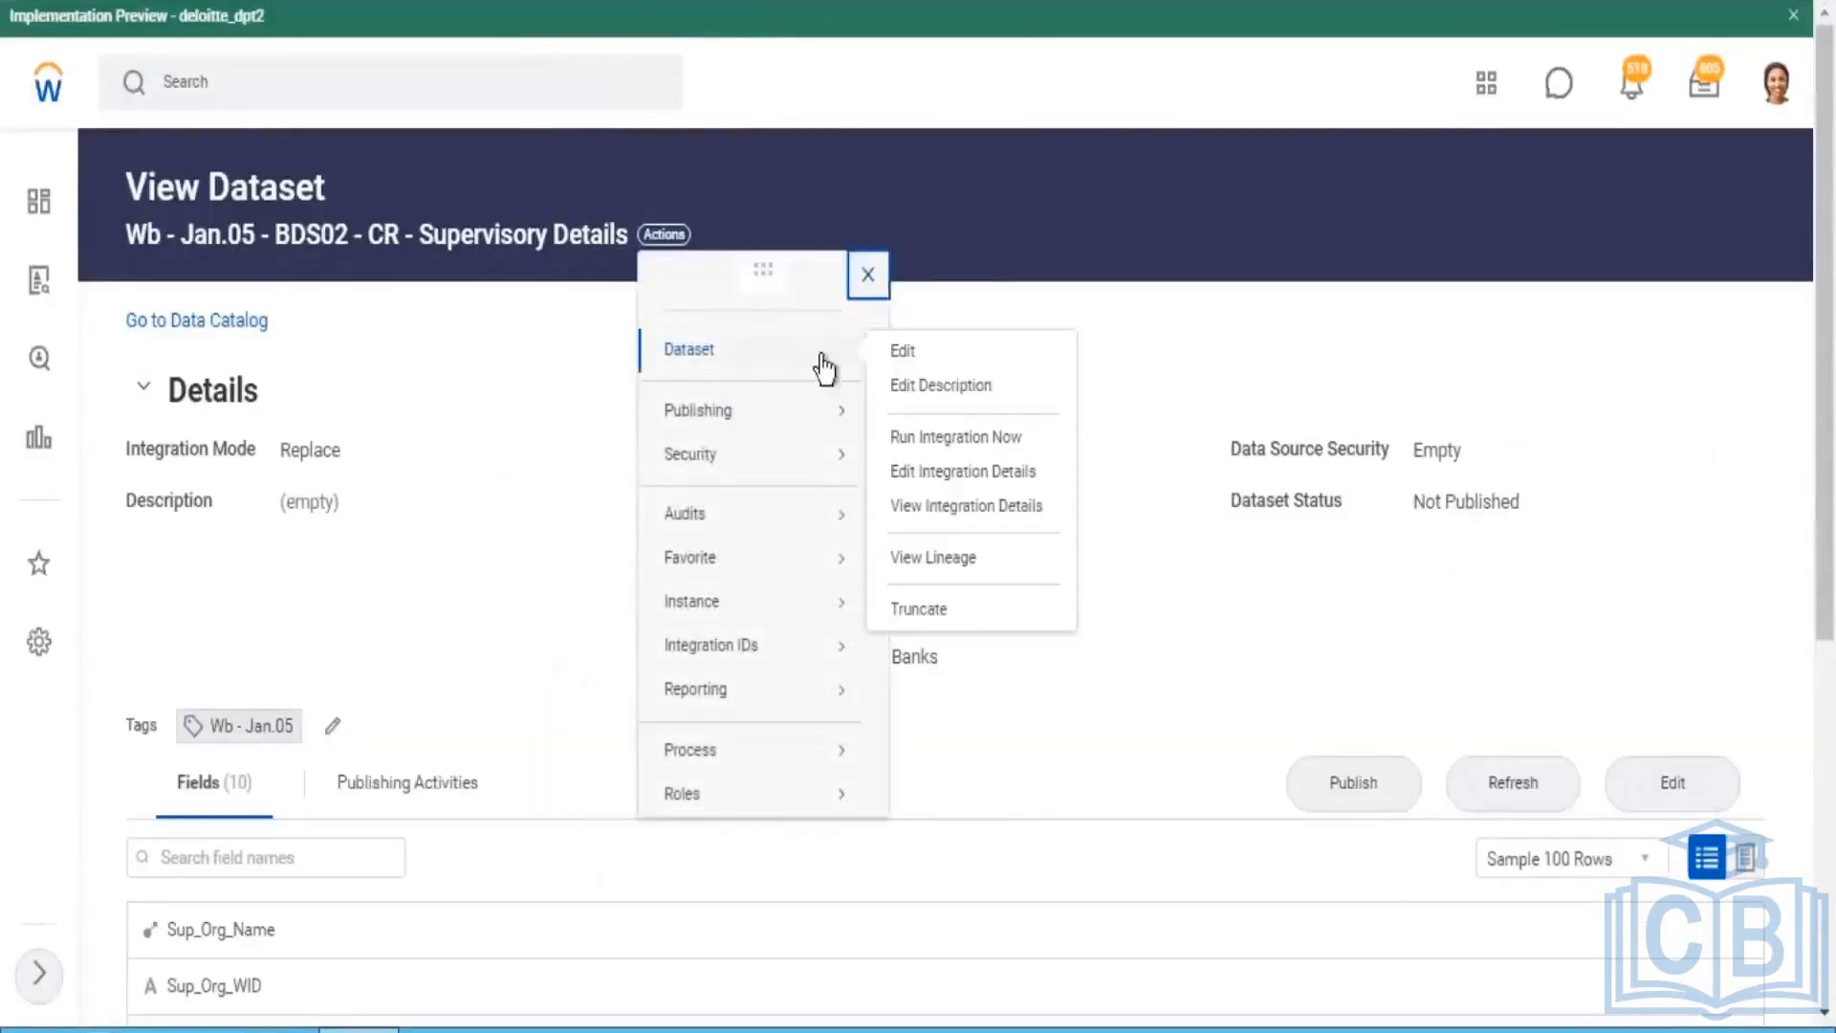
pyautogui.click(947, 437)
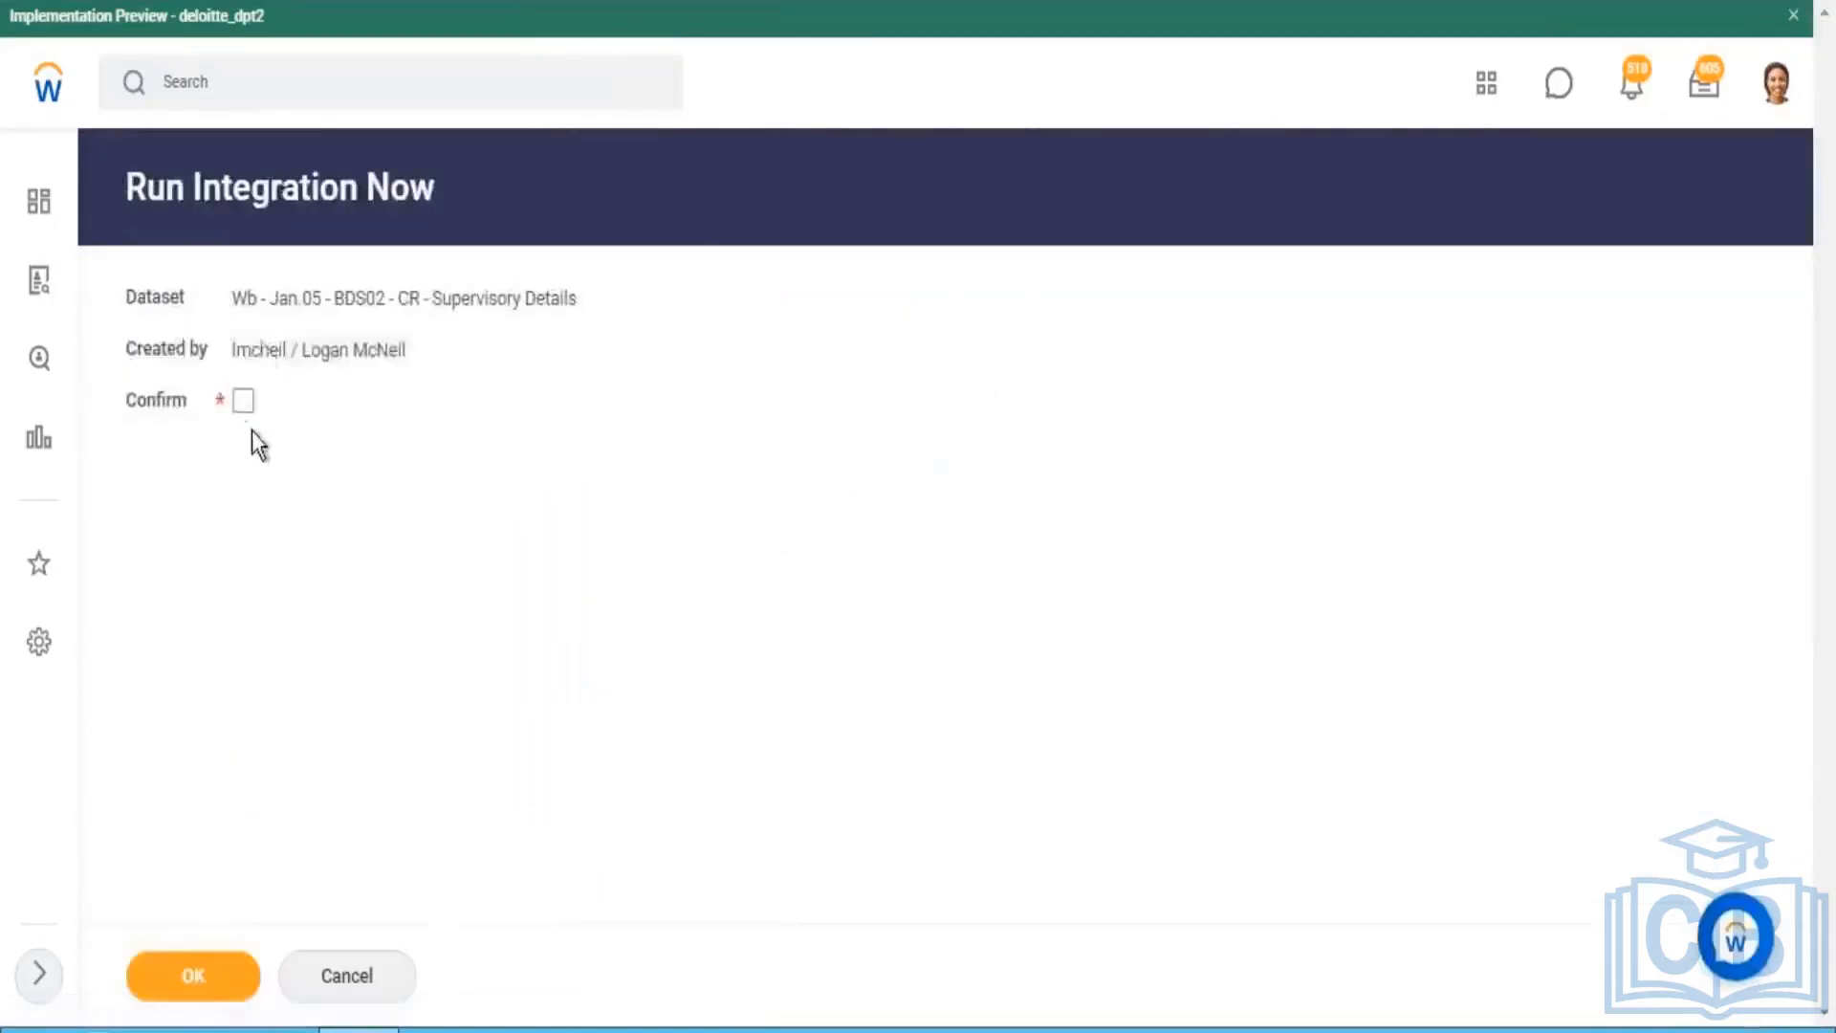
pyautogui.click(243, 402)
pyautogui.click(184, 974)
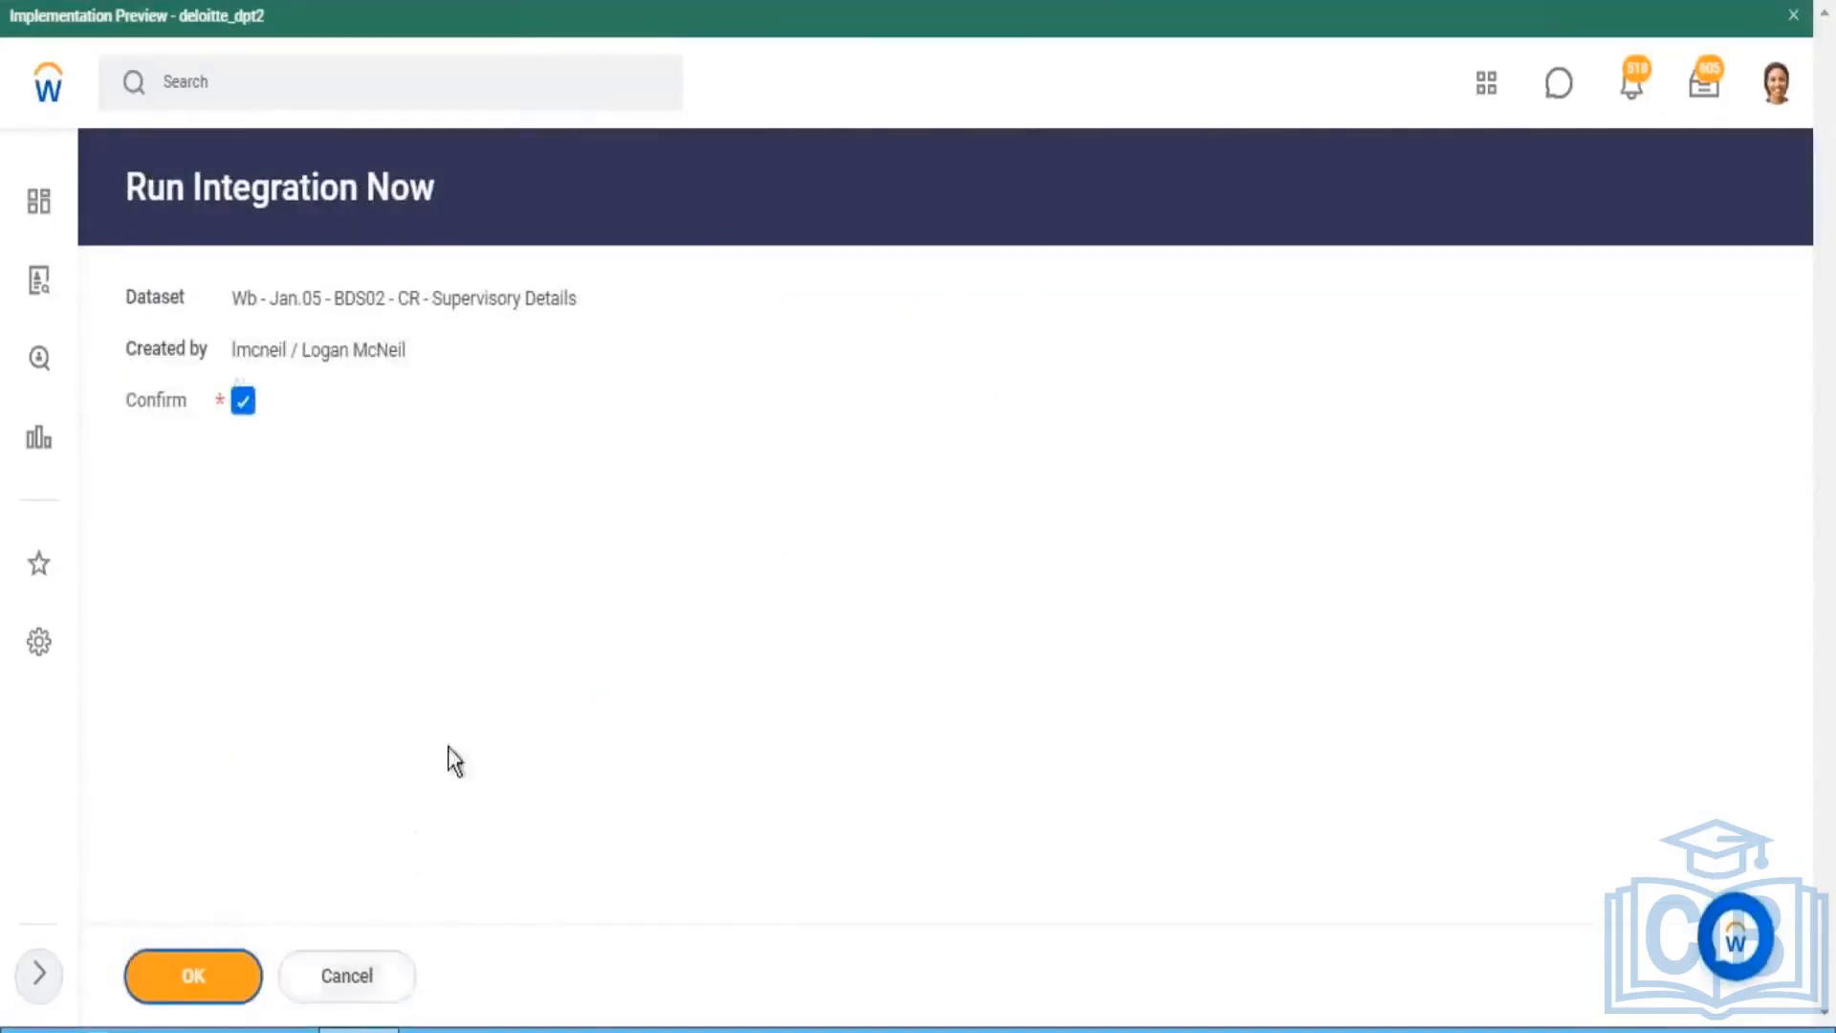
pyautogui.click(201, 992)
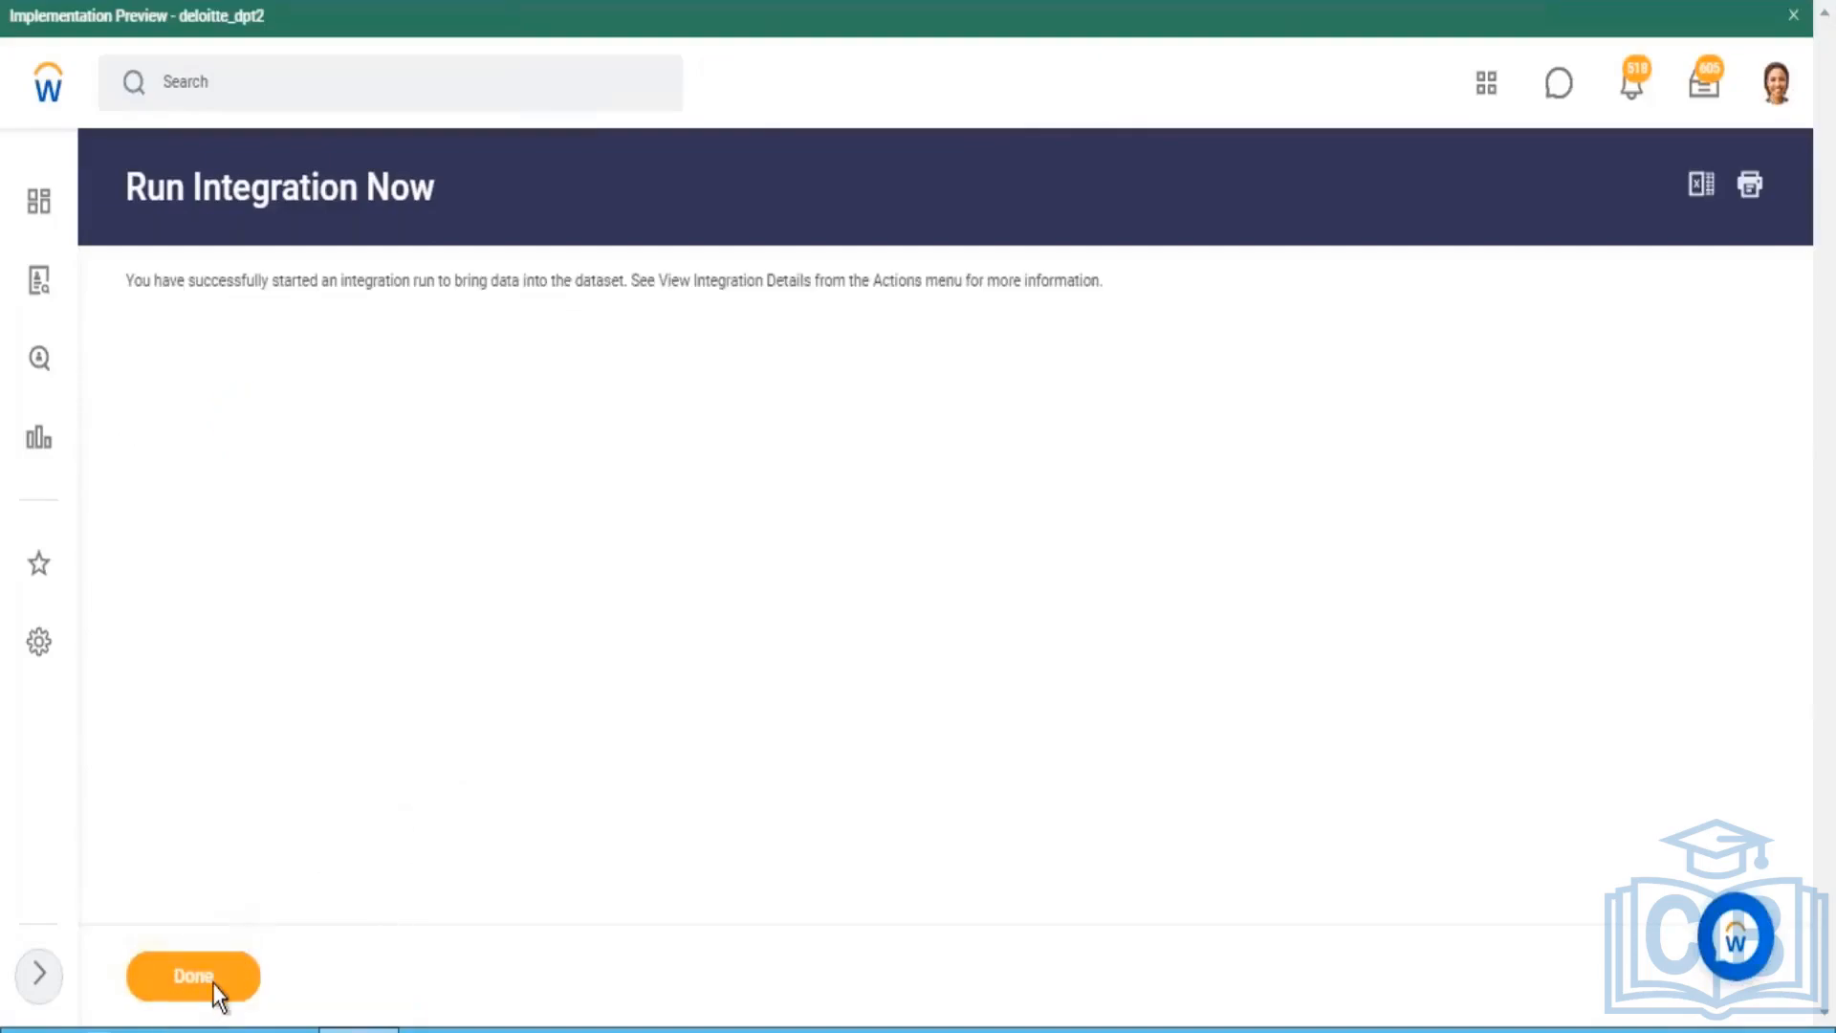
pyautogui.click(201, 978)
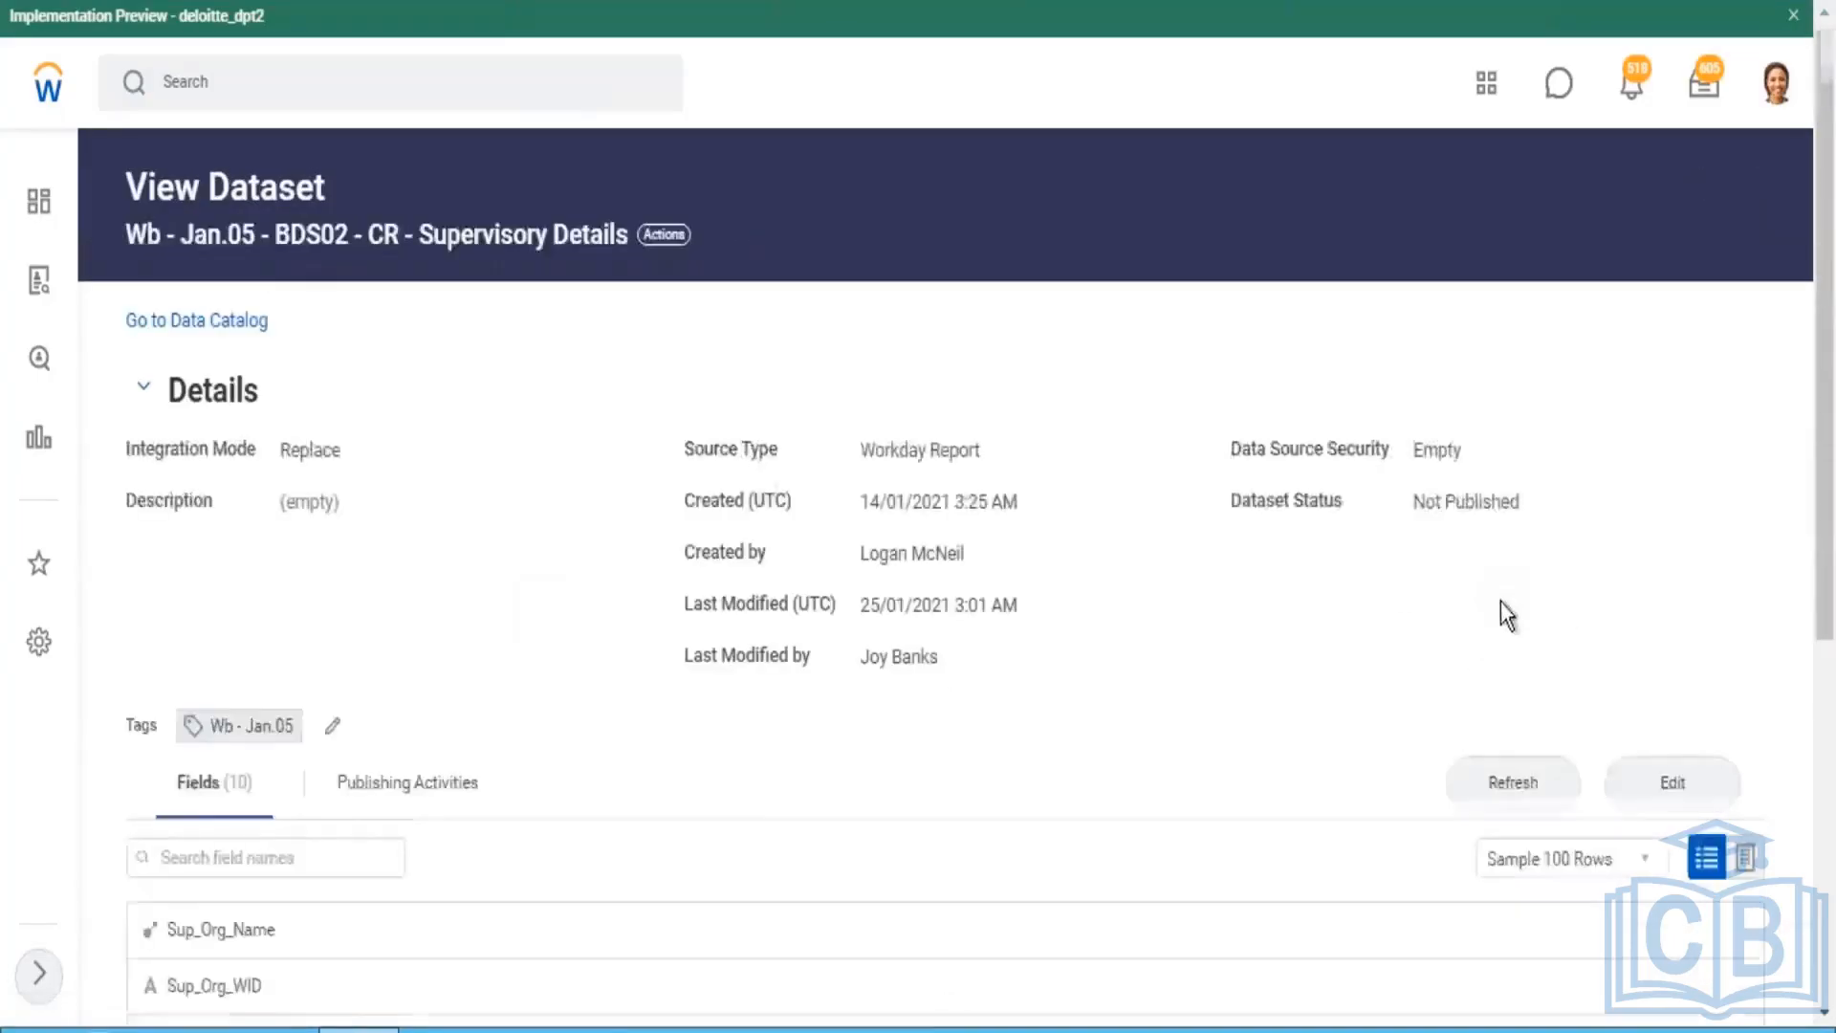
# Step: Refresh the Supervisory Details dataset view and check its field list after the integration run
pyautogui.scroll(-3, 1500, 600)
pyautogui.click(1512, 468)
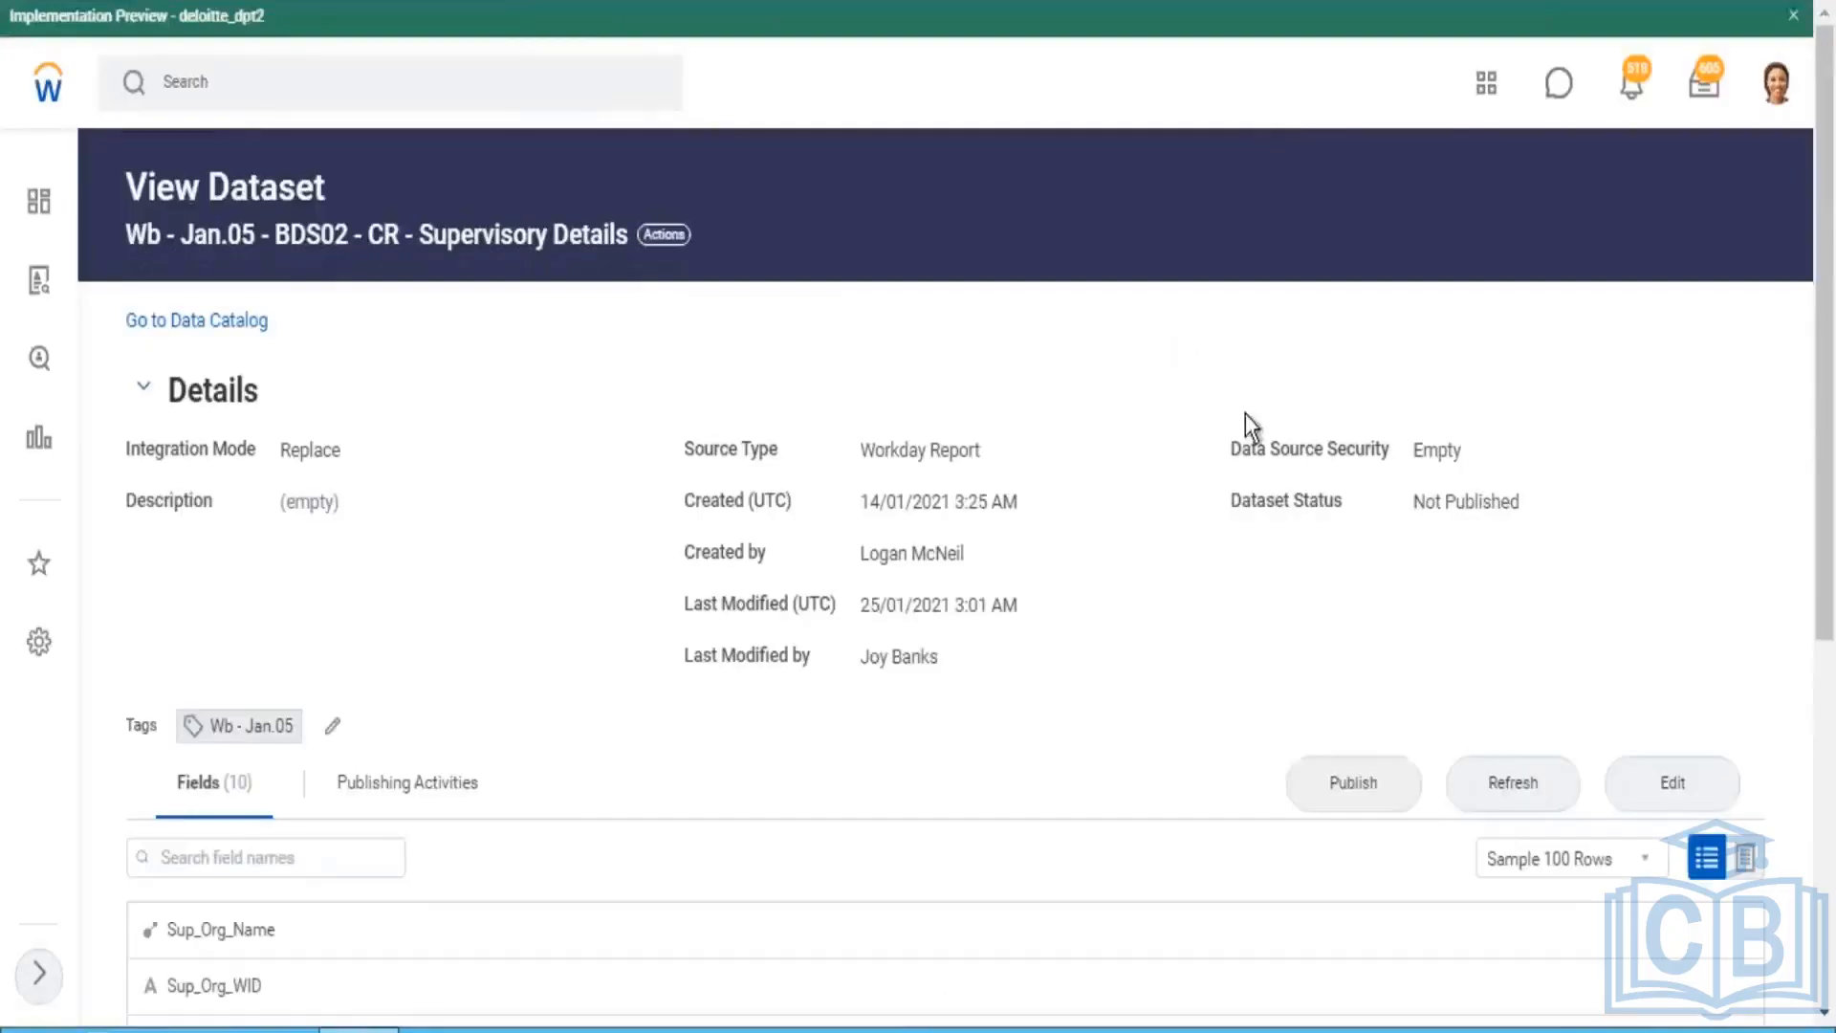
pyautogui.scroll(-5, 1318, 543)
# Step: Add a Manage Fields stage after the Parse stage of the Supervisory Details dataset, keeping all fields included, and save the dataset
pyautogui.click(1672, 312)
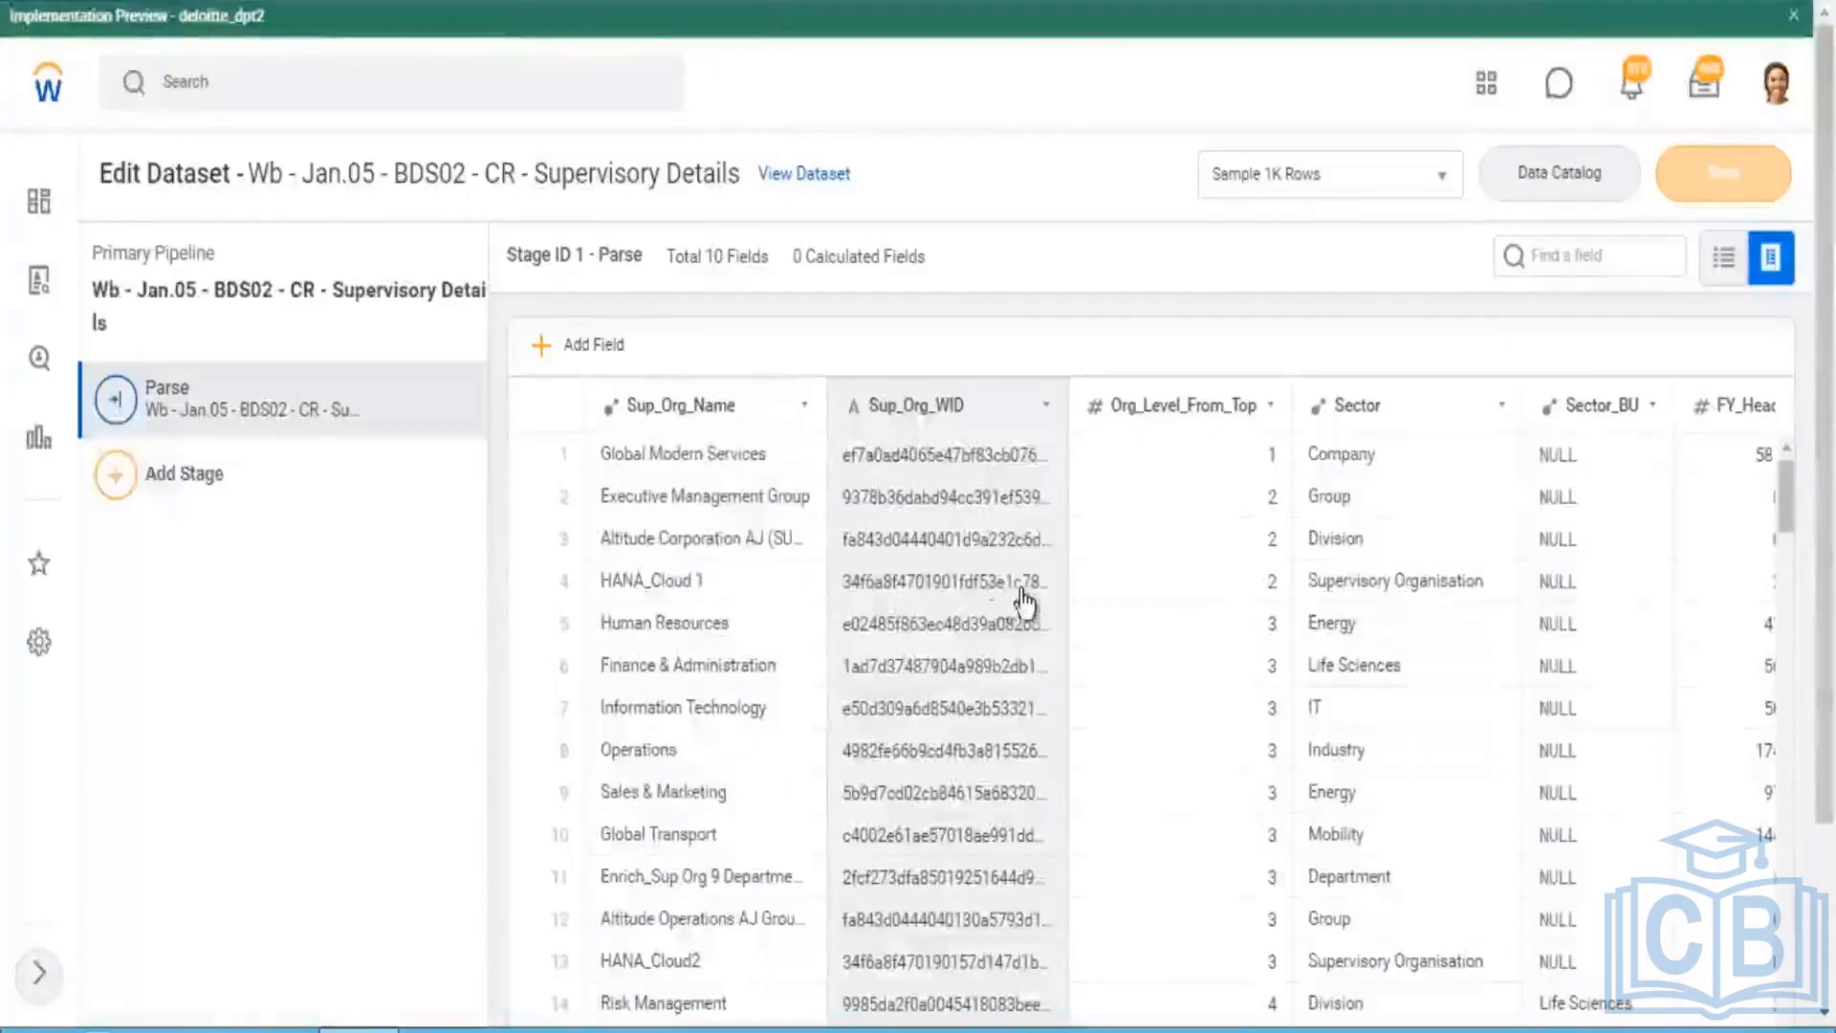
pyautogui.click(181, 474)
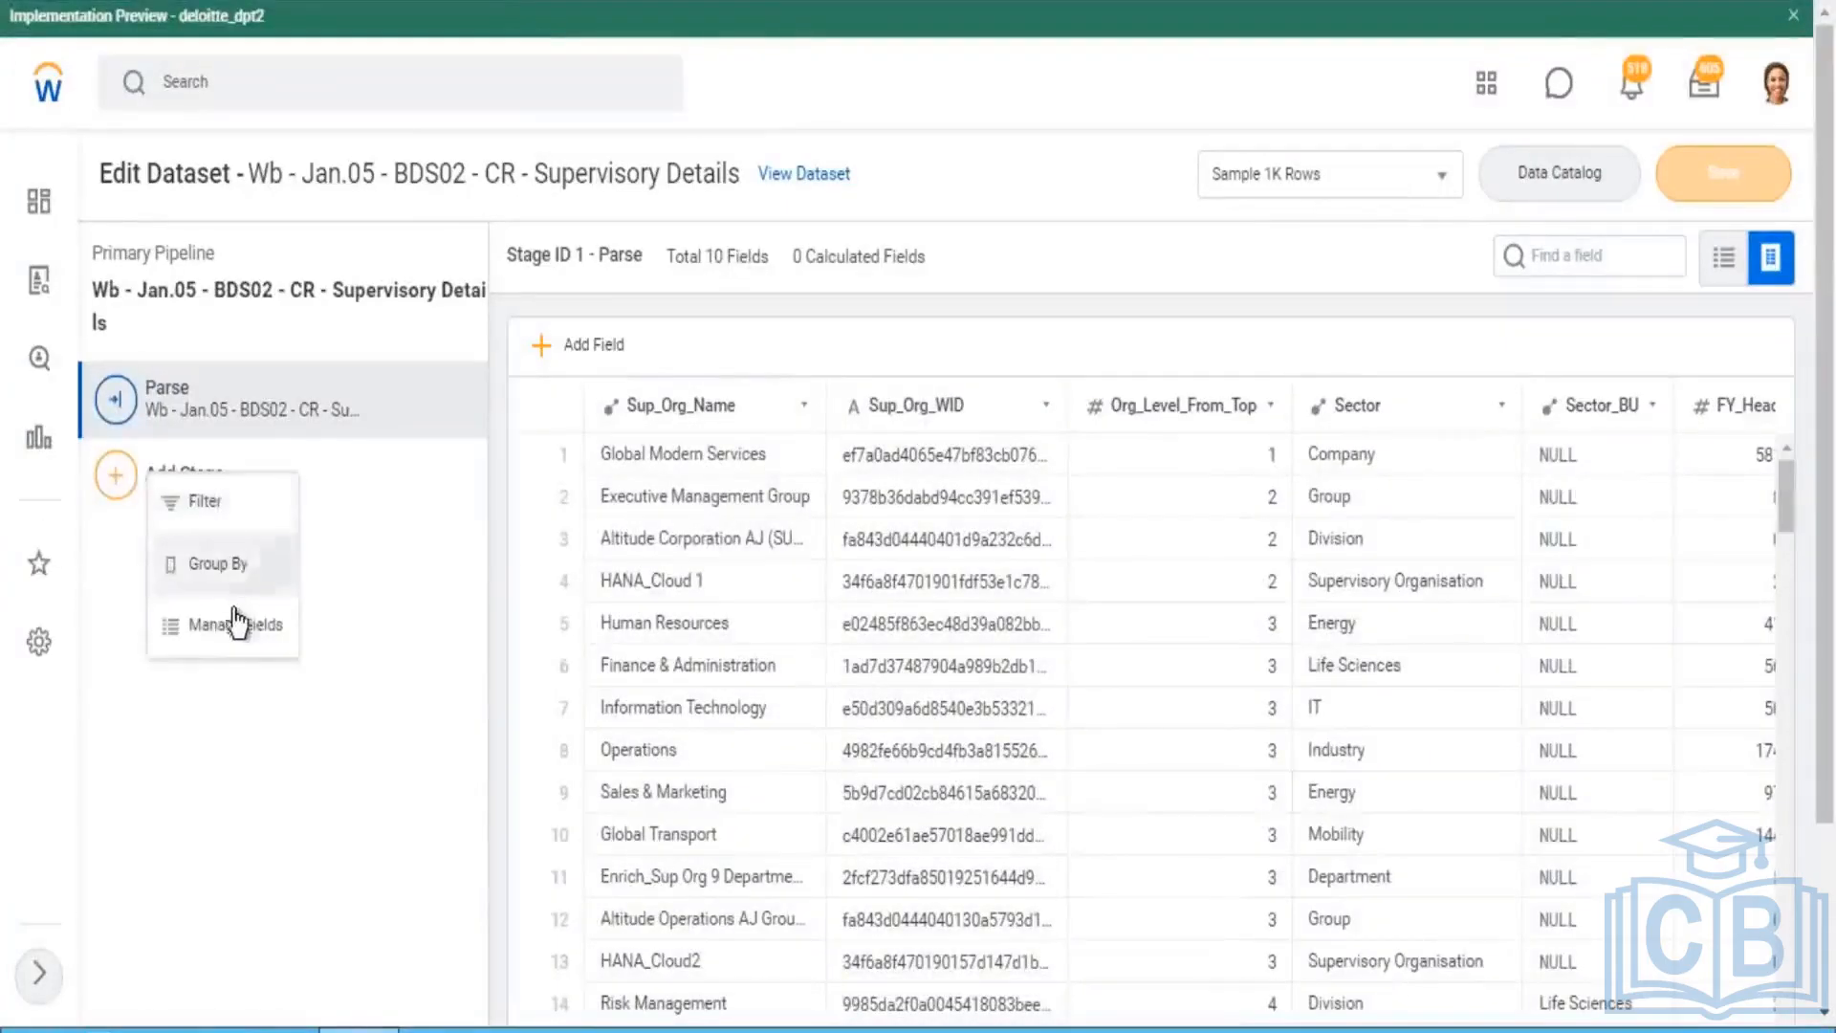
pyautogui.click(224, 631)
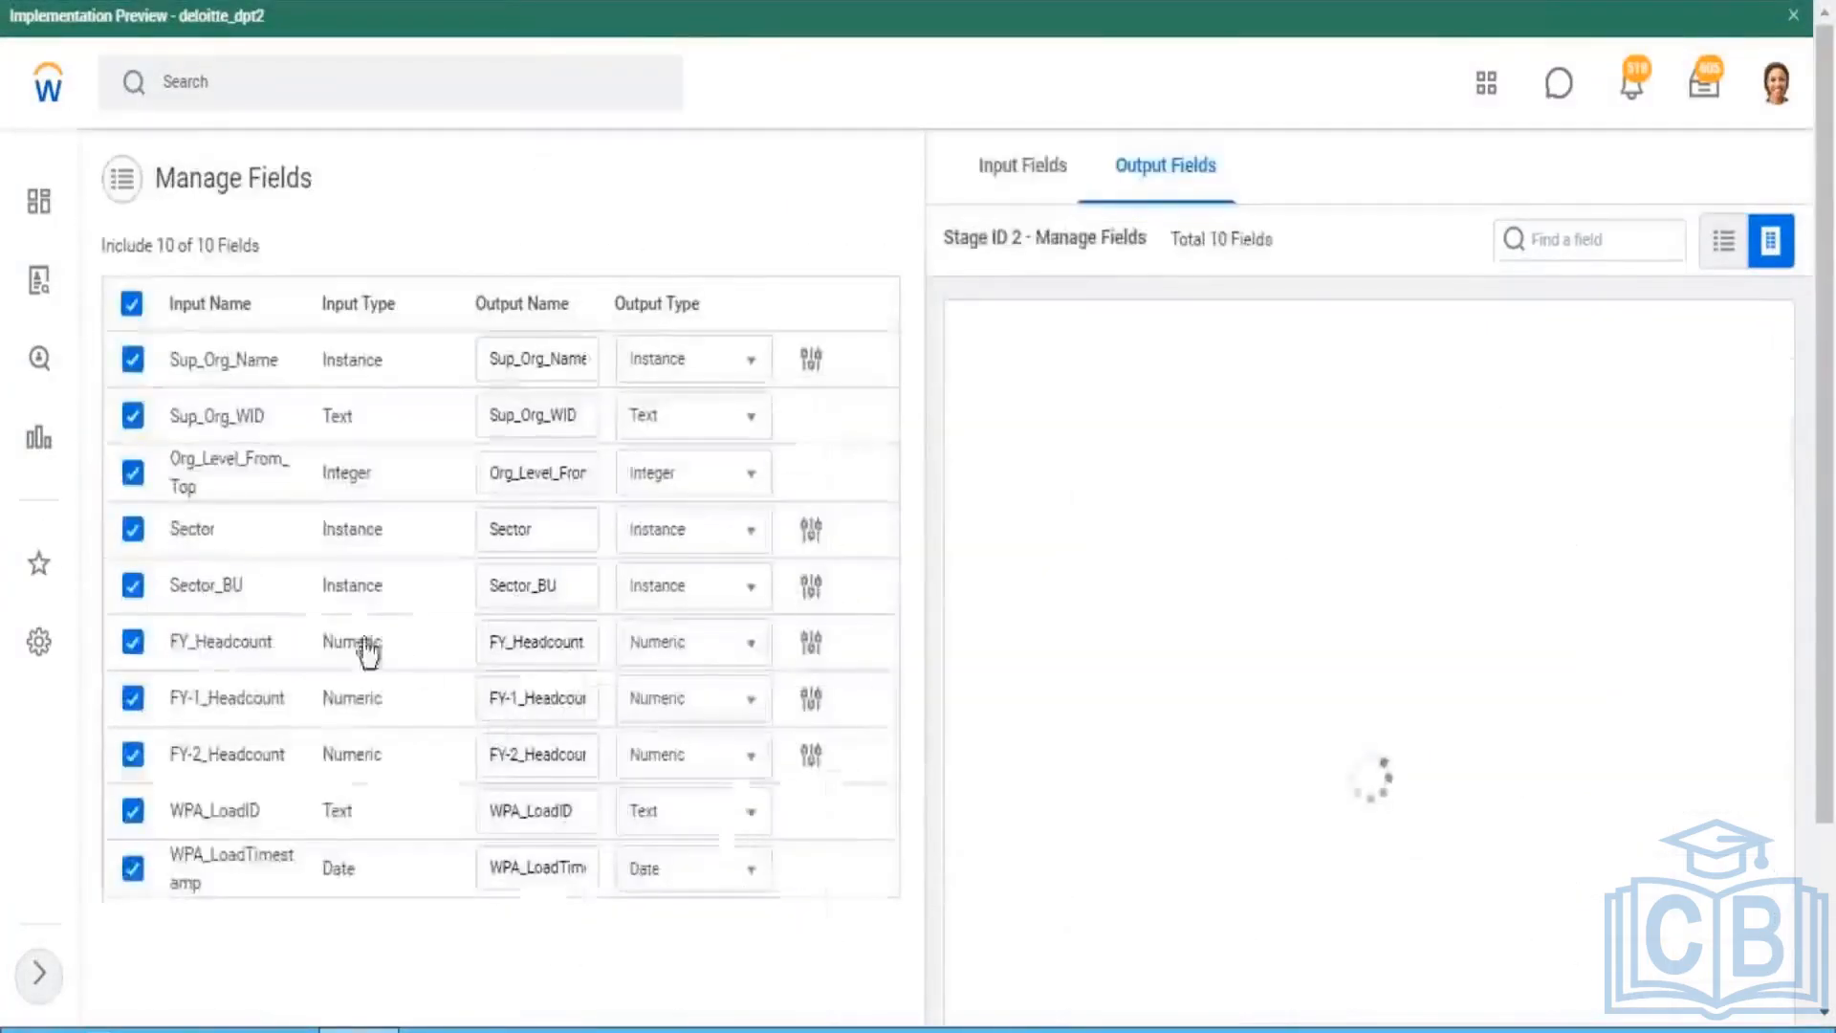
pyautogui.scroll(-2, 277, 990)
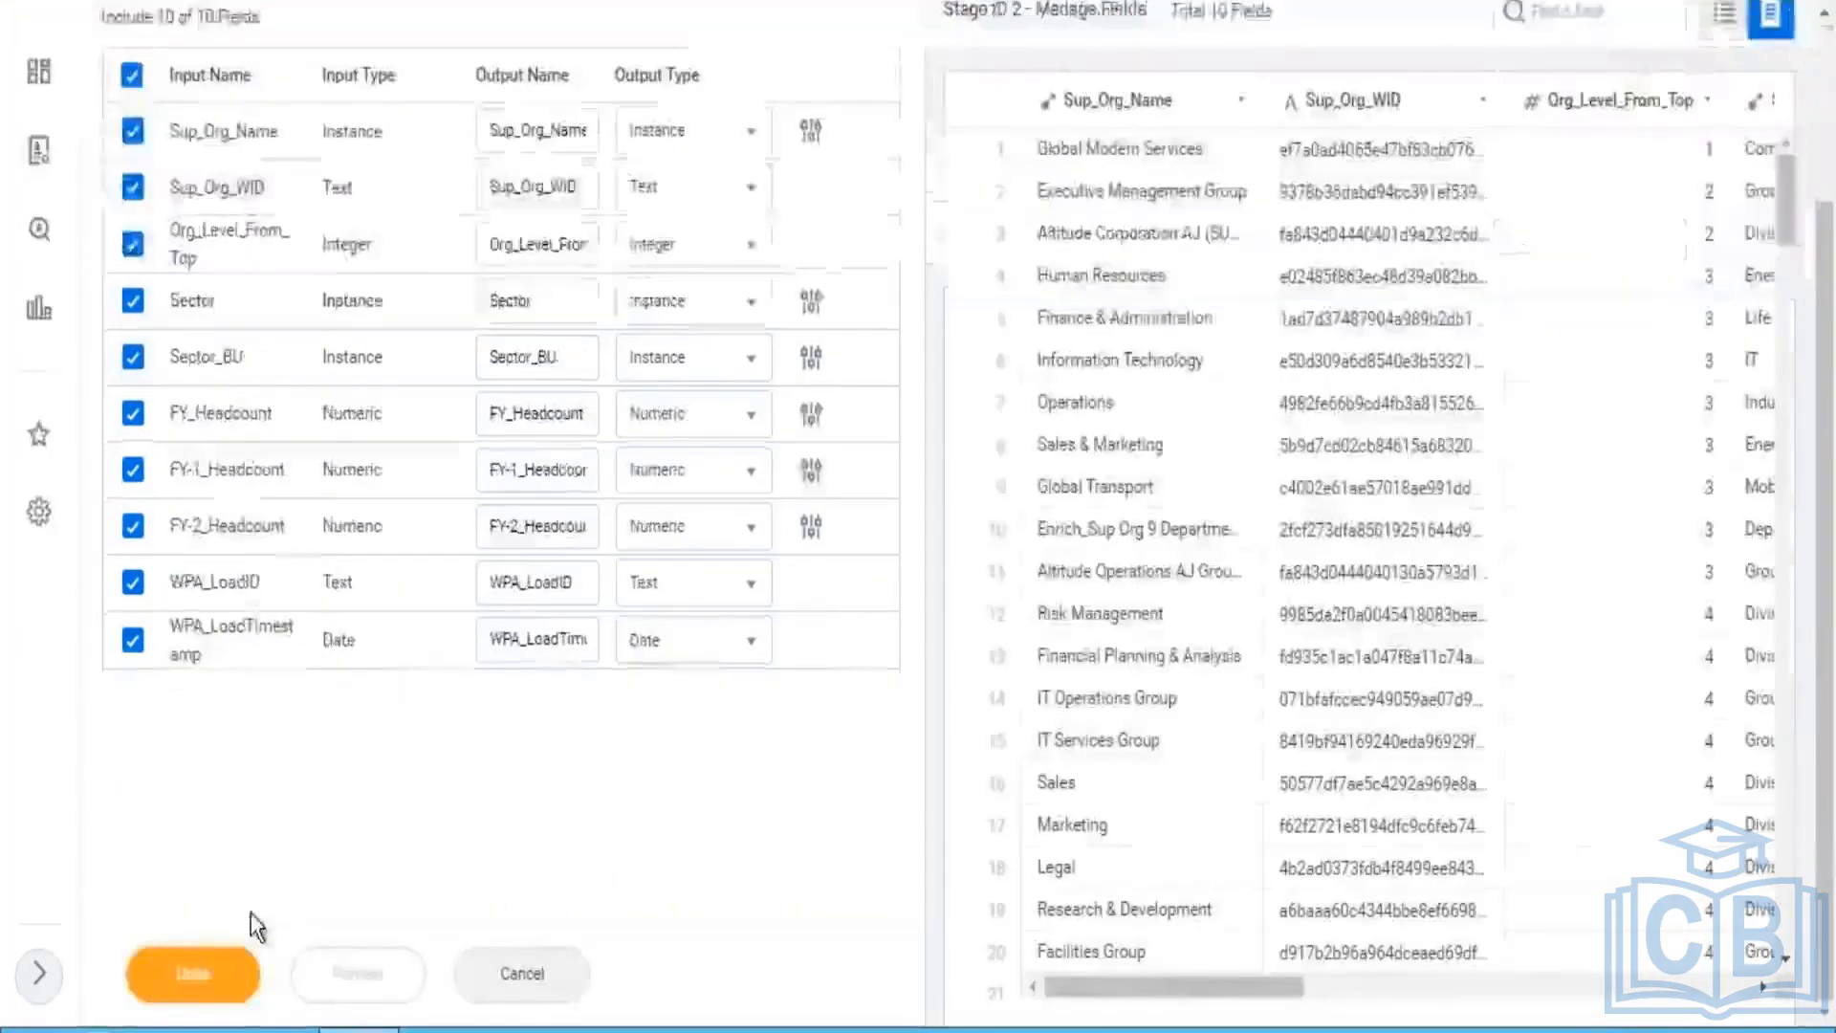
pyautogui.click(187, 974)
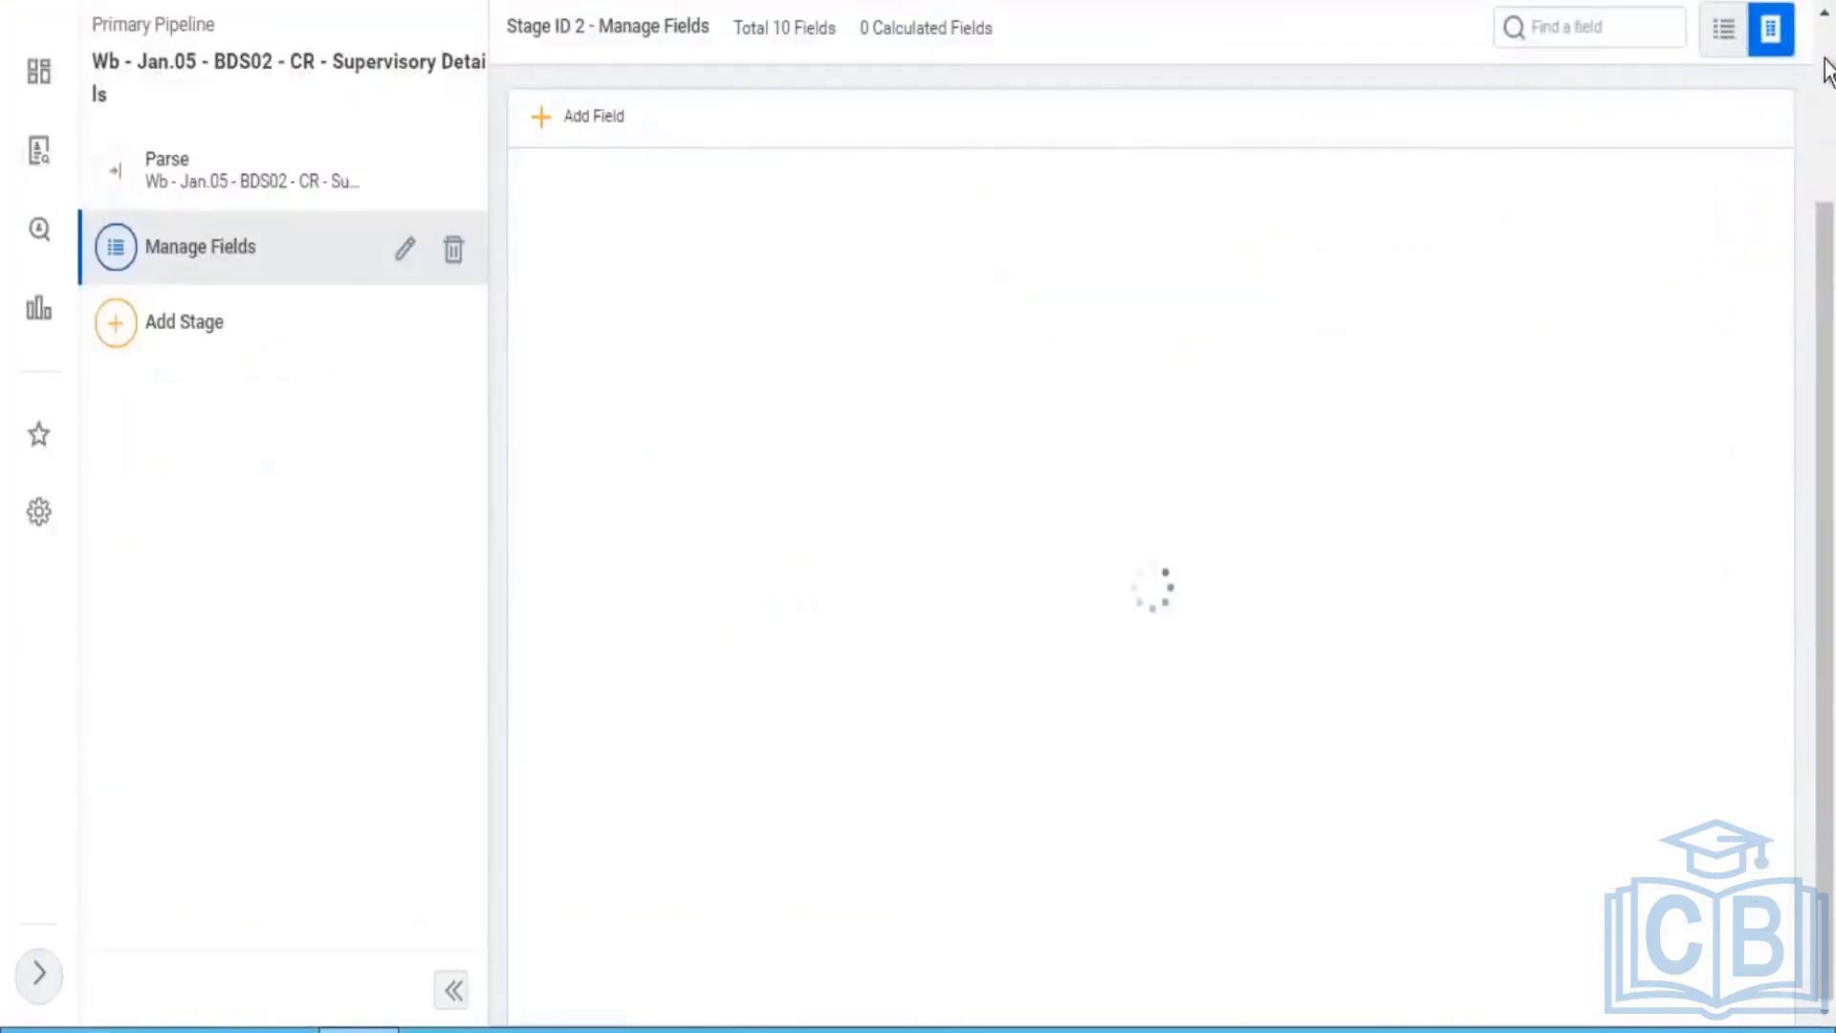
pyautogui.scroll(2, 1724, 113)
pyautogui.click(1724, 172)
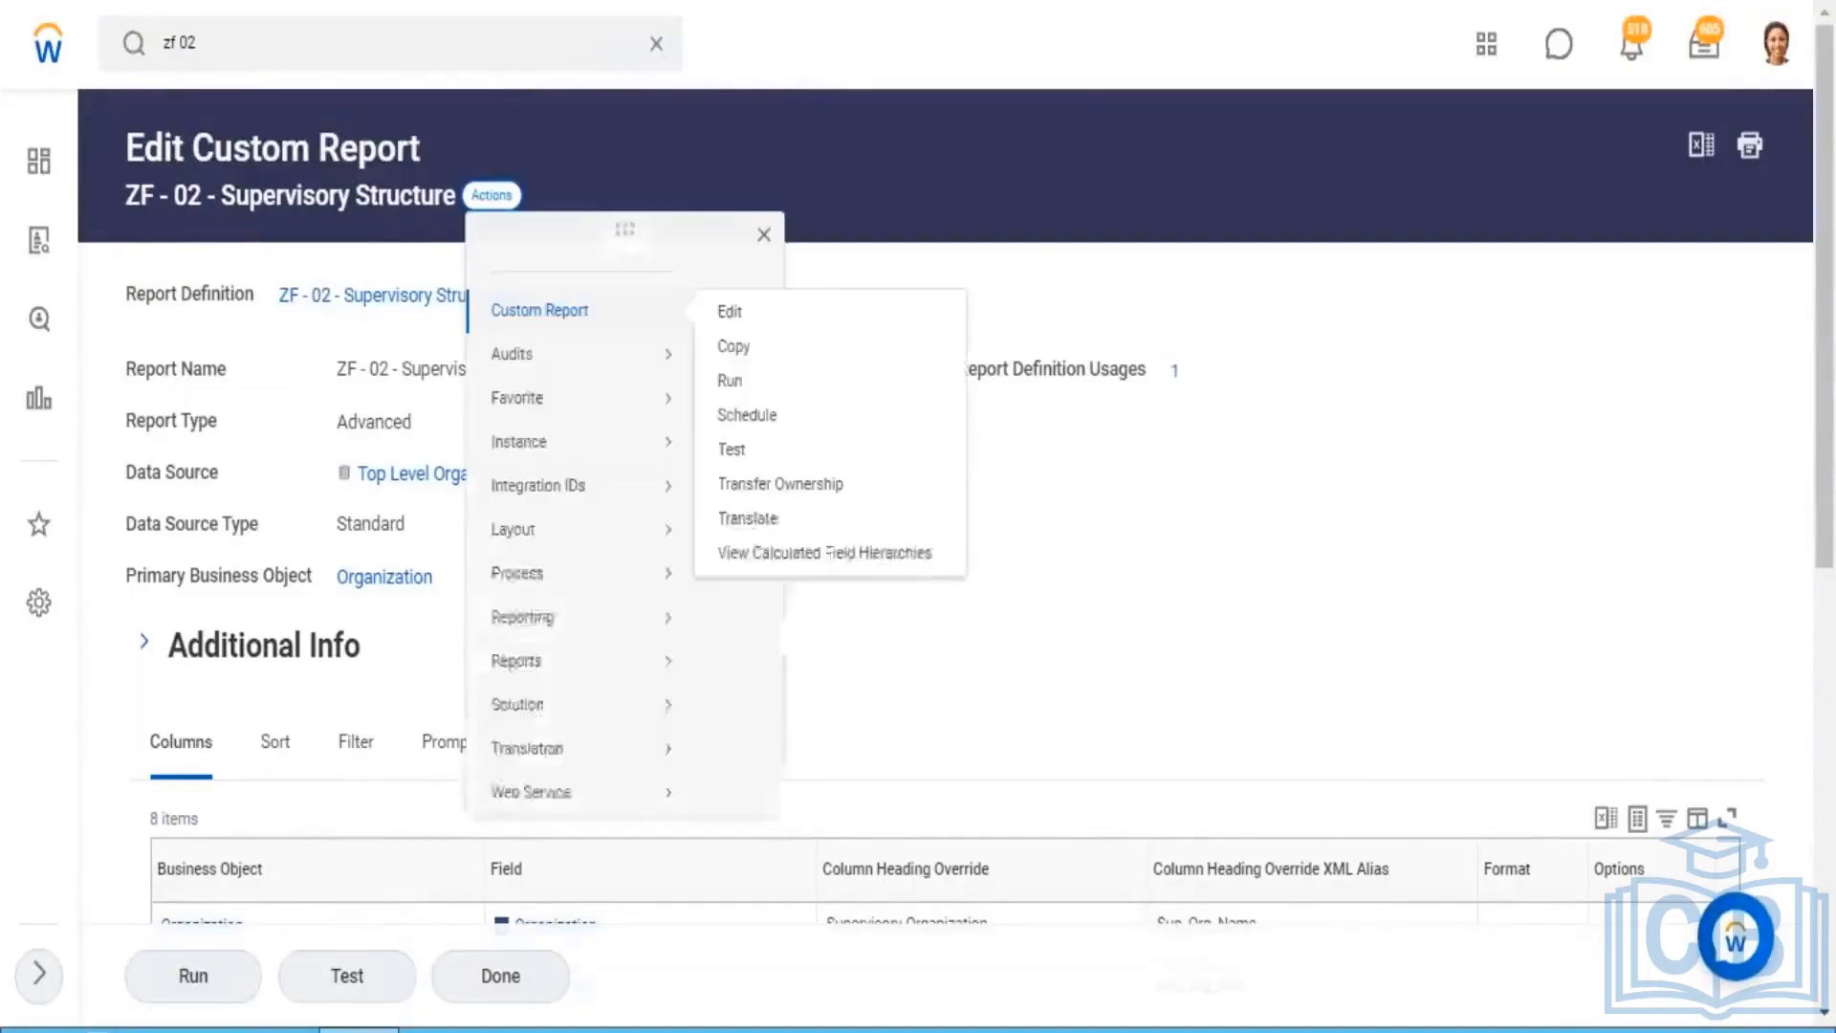
# Step: Edit the ZF - 02 - Supervisory Structure custom report to add a Type field column directly below the Organization column
pyautogui.click(830, 319)
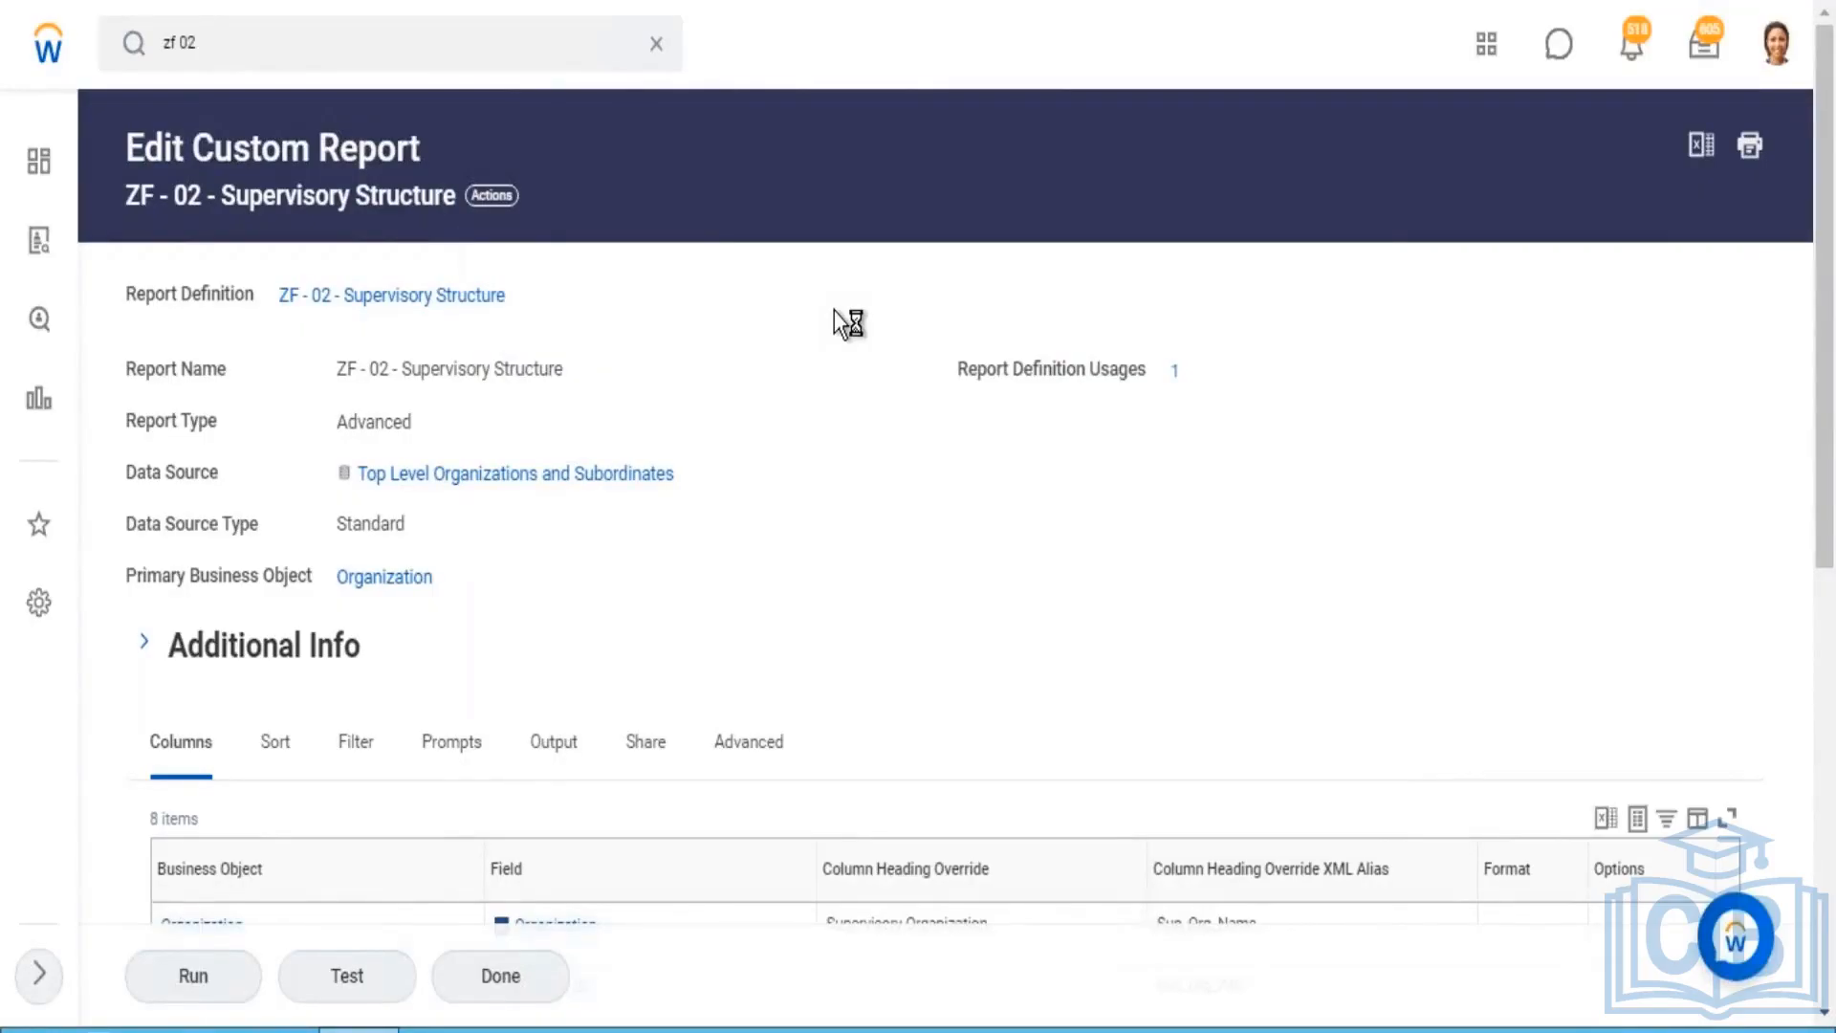
pyautogui.scroll(-6, 902, 377)
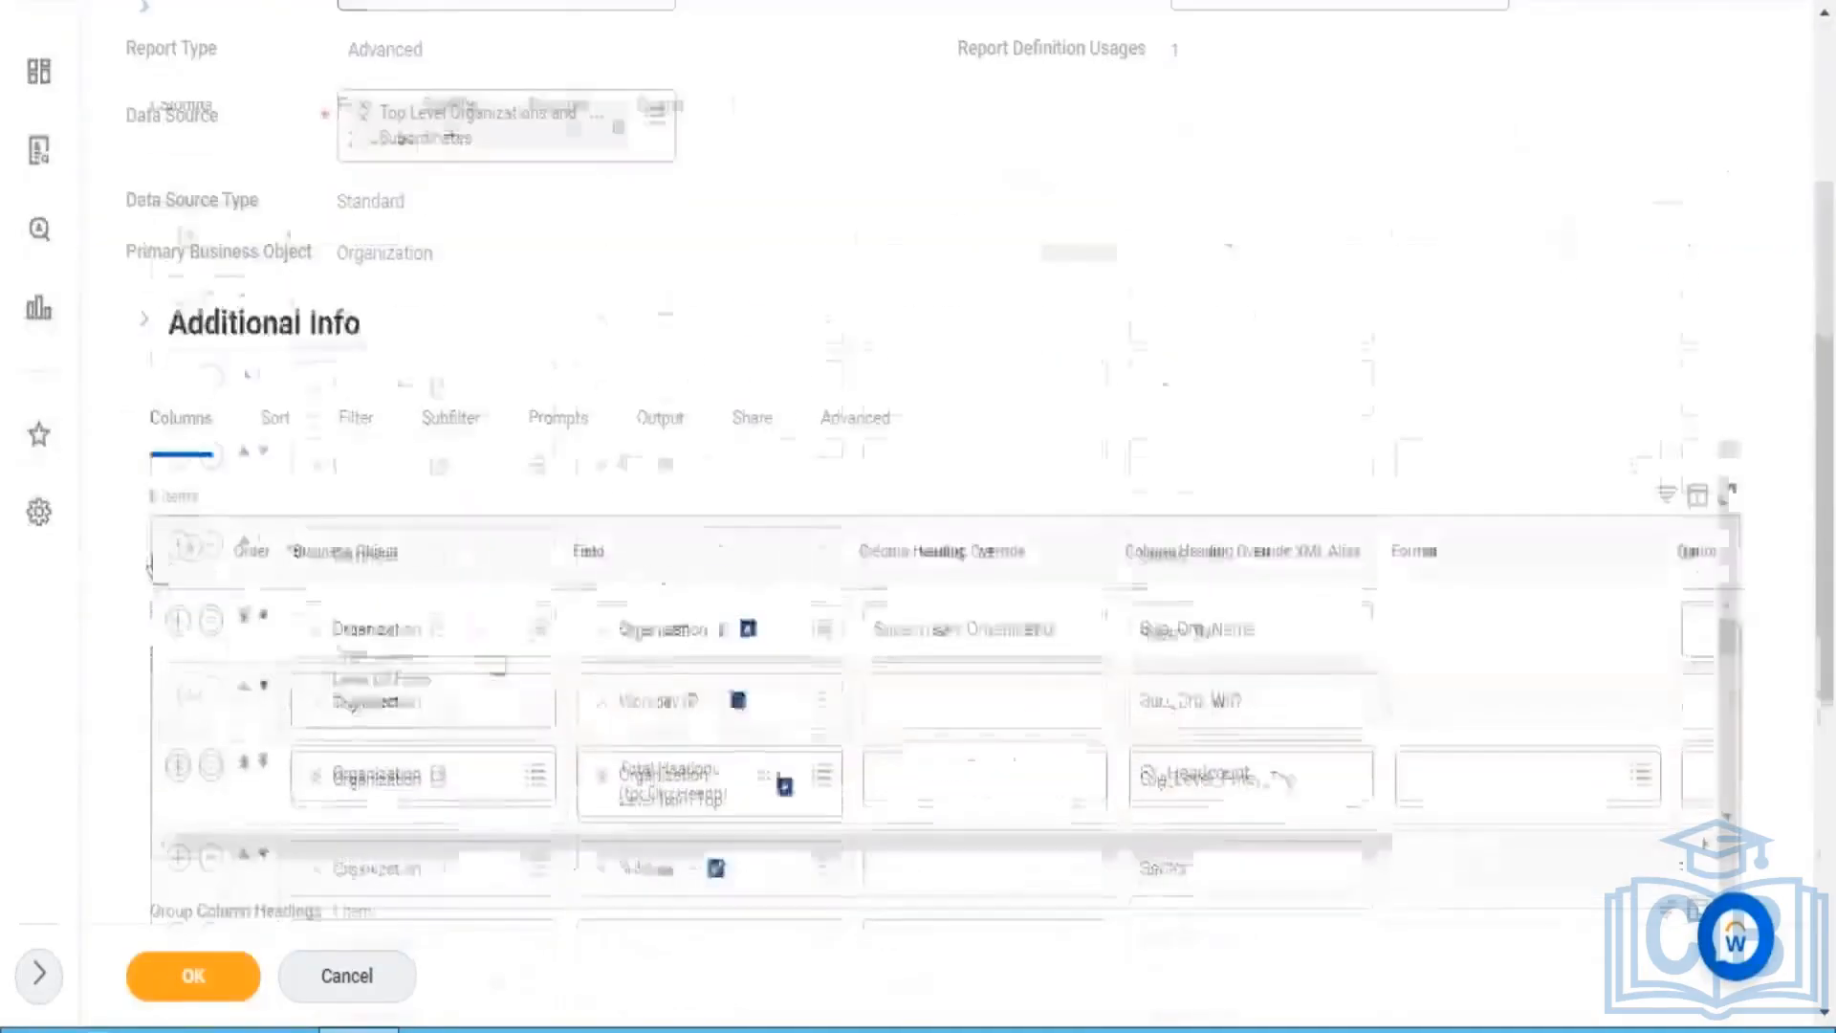
pyautogui.click(180, 307)
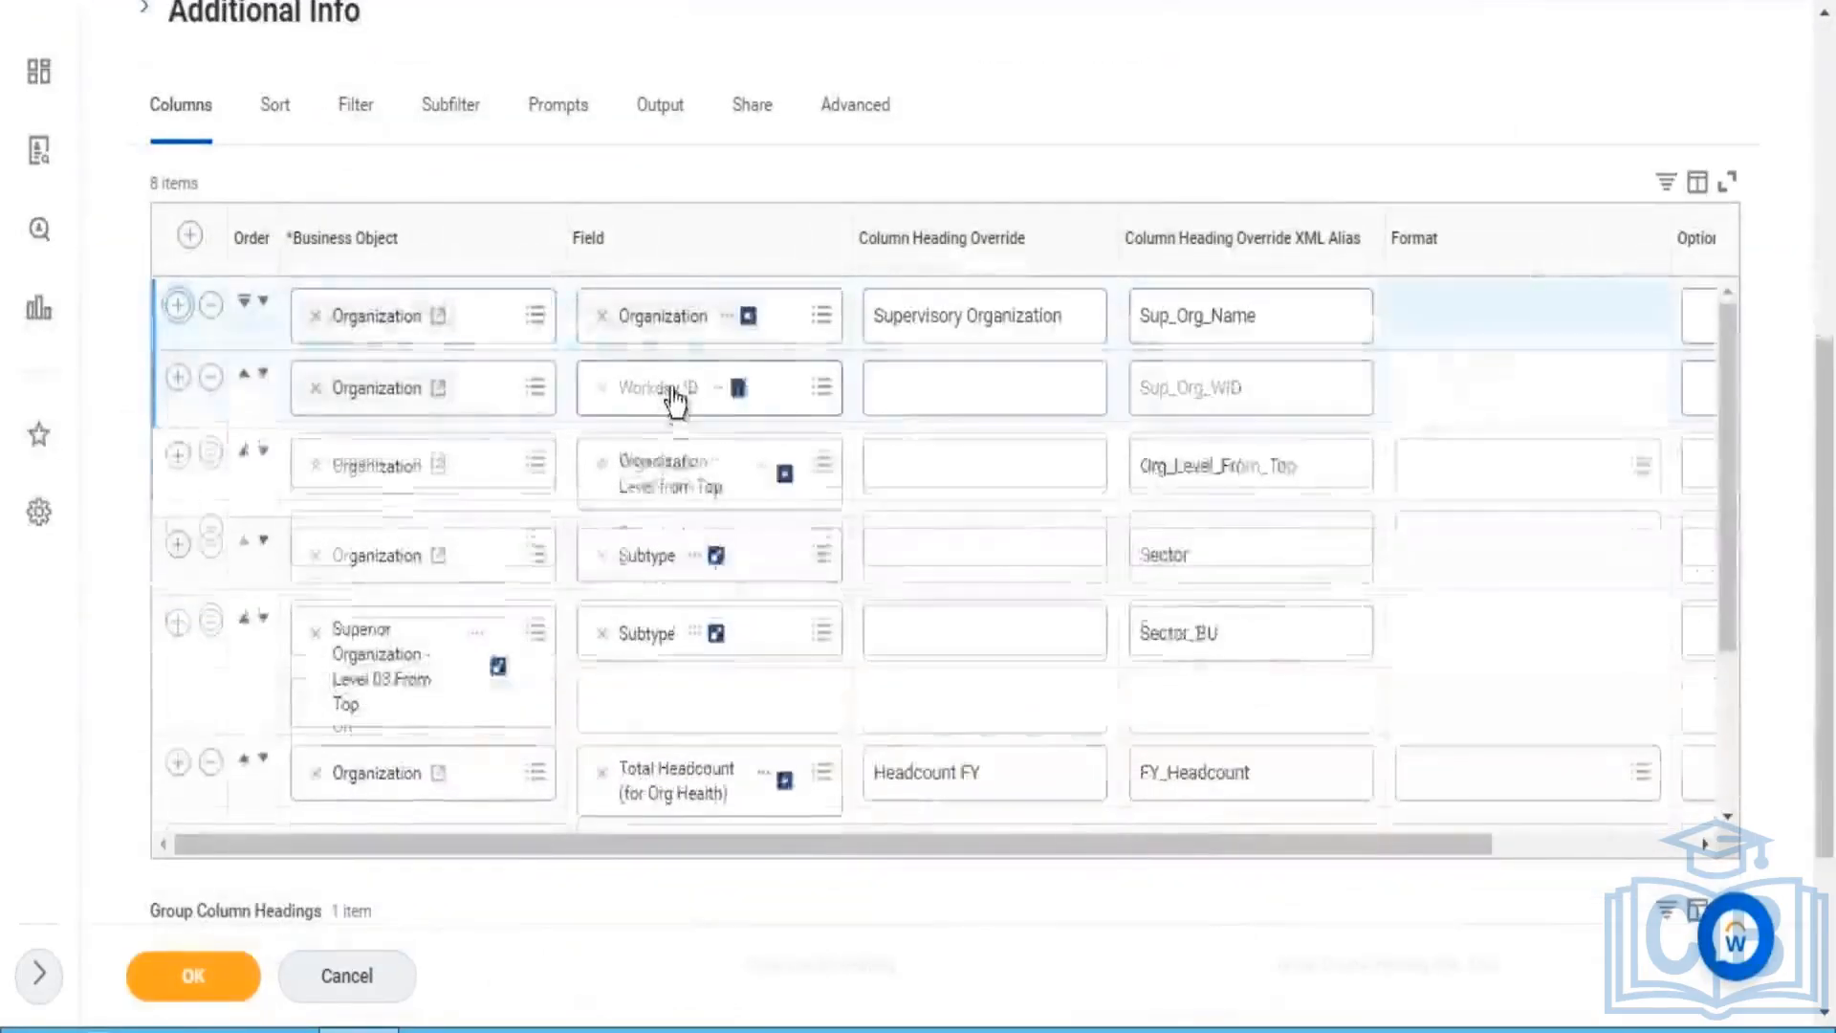
pyautogui.click(677, 395)
pyautogui.write('type')
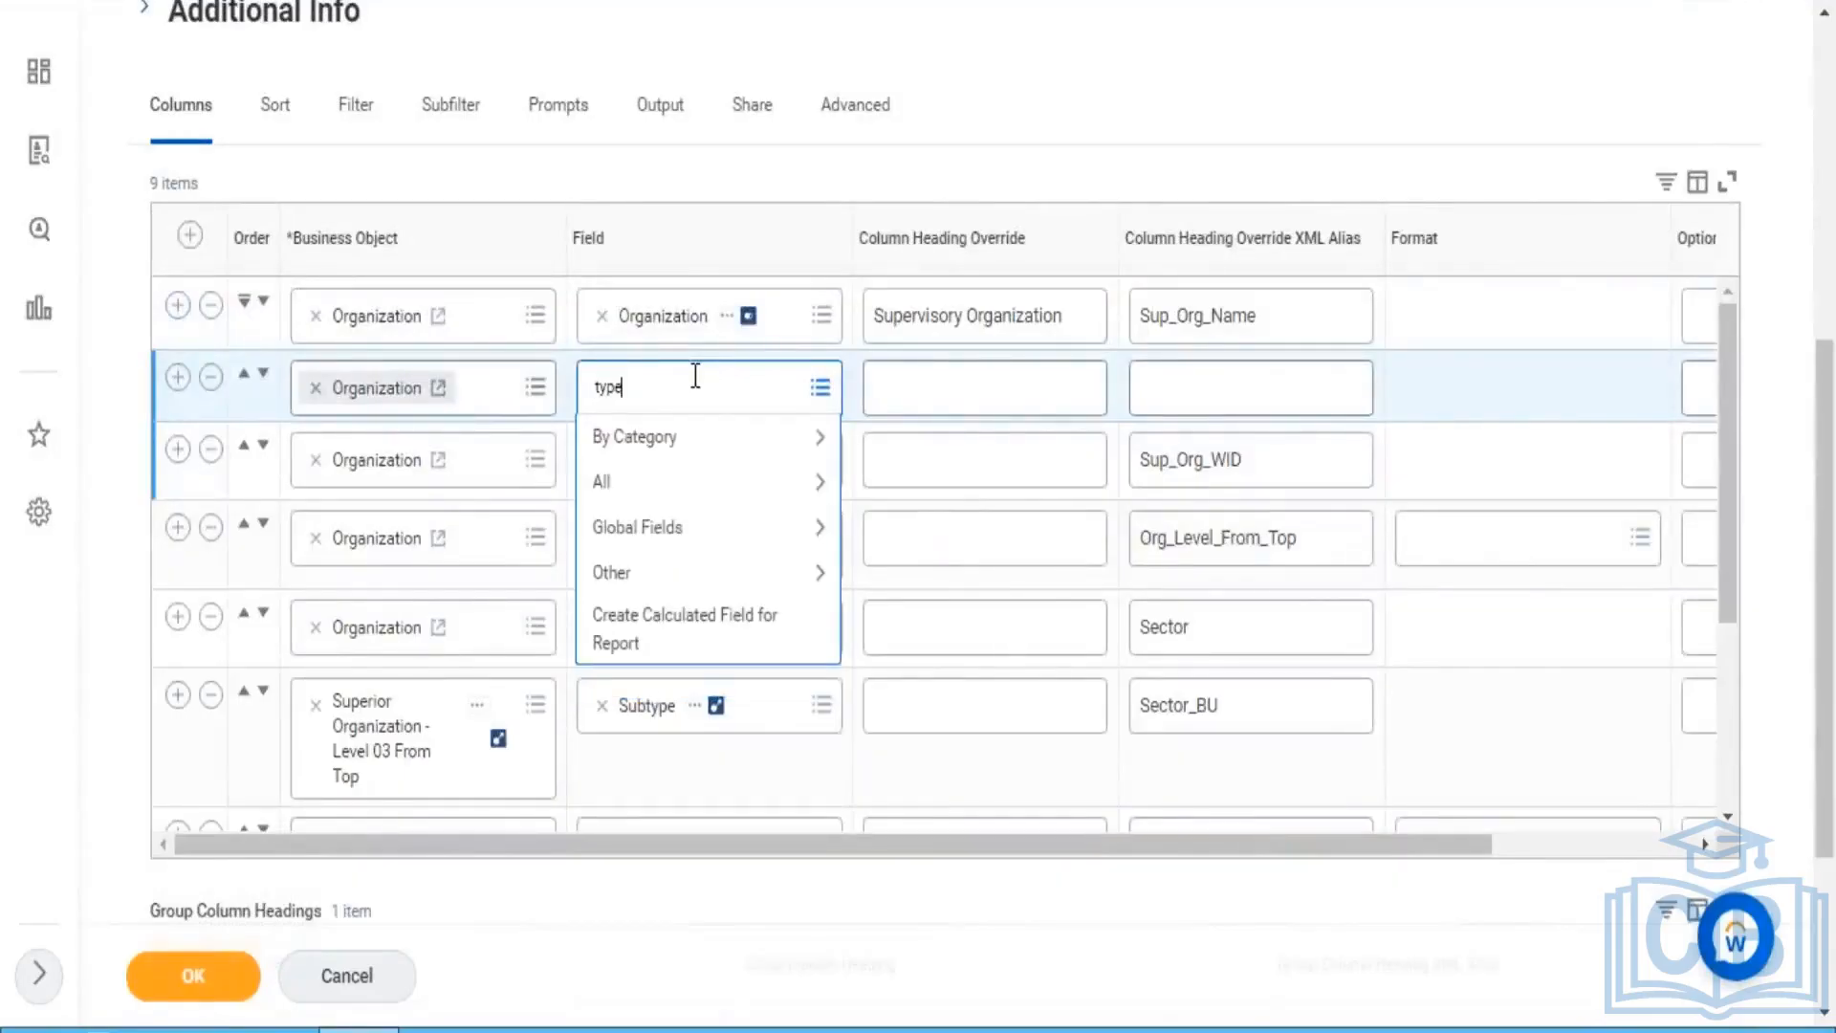
pyautogui.press('Return')
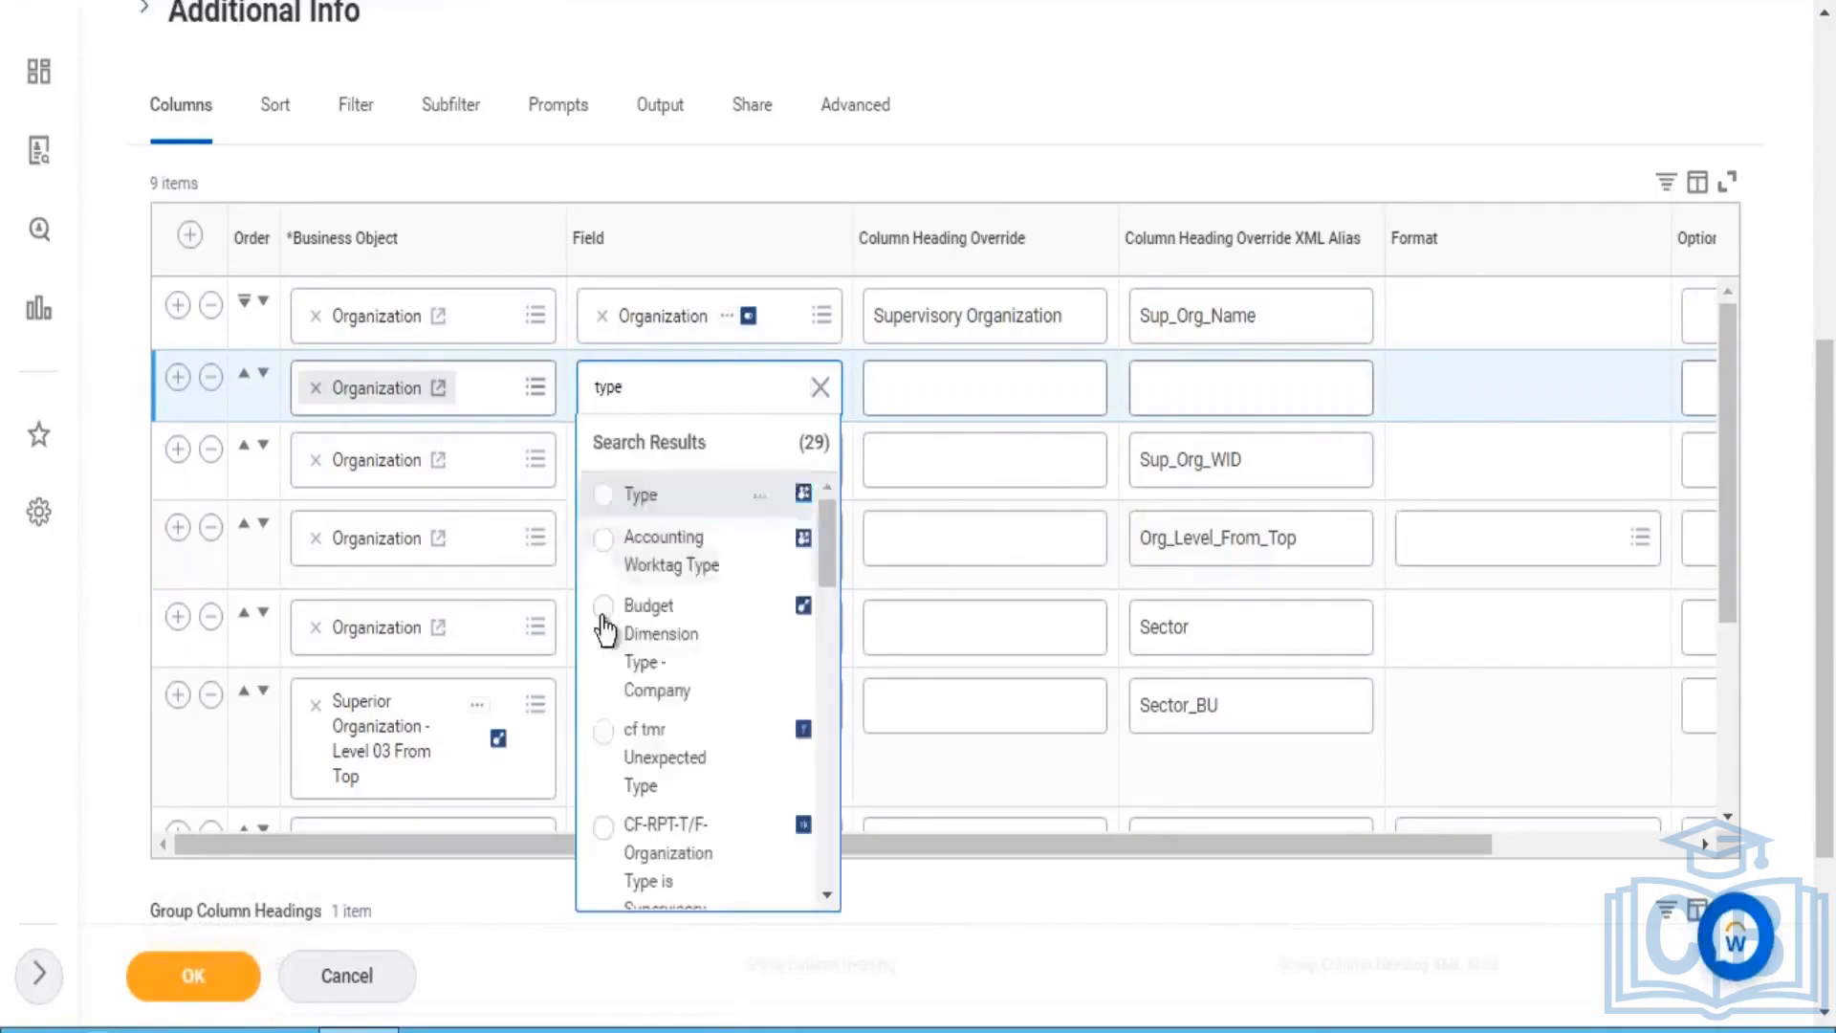
pyautogui.click(641, 495)
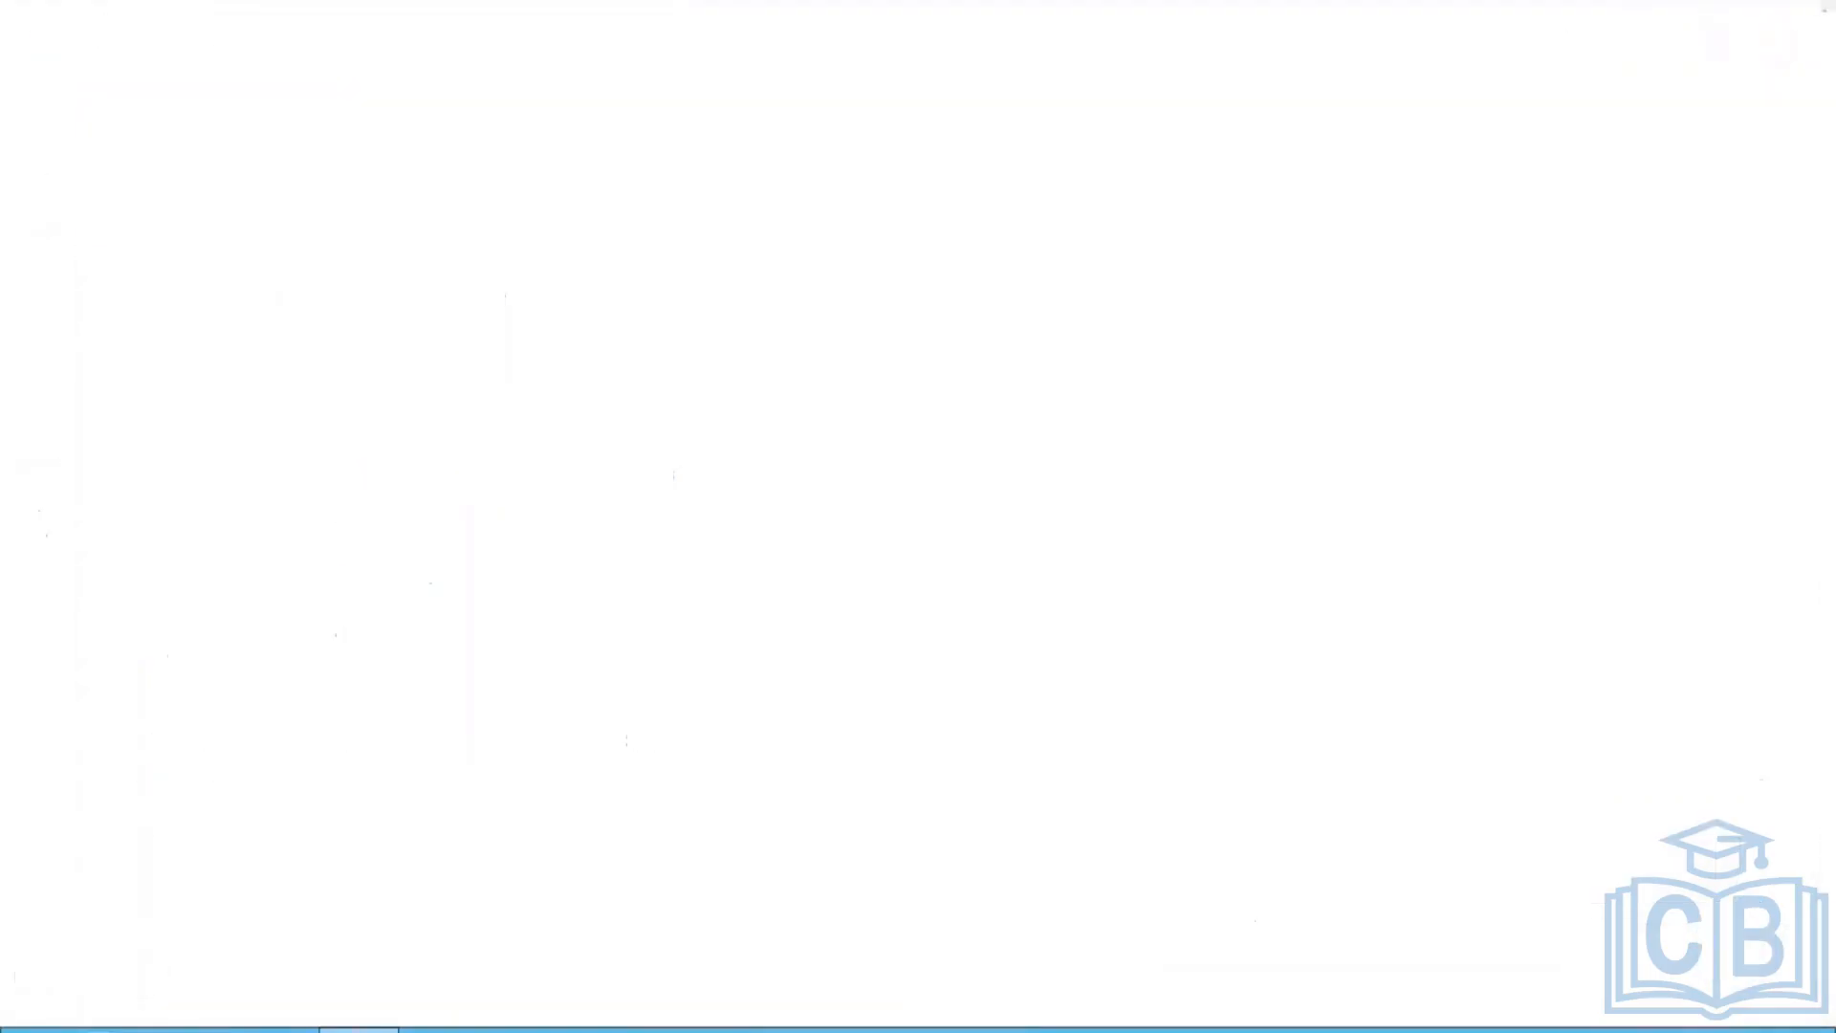
# Step: Return to the Supervisory Details dataset view and run its integration now, confirming the run and accepting the alert
pyautogui.click(817, 182)
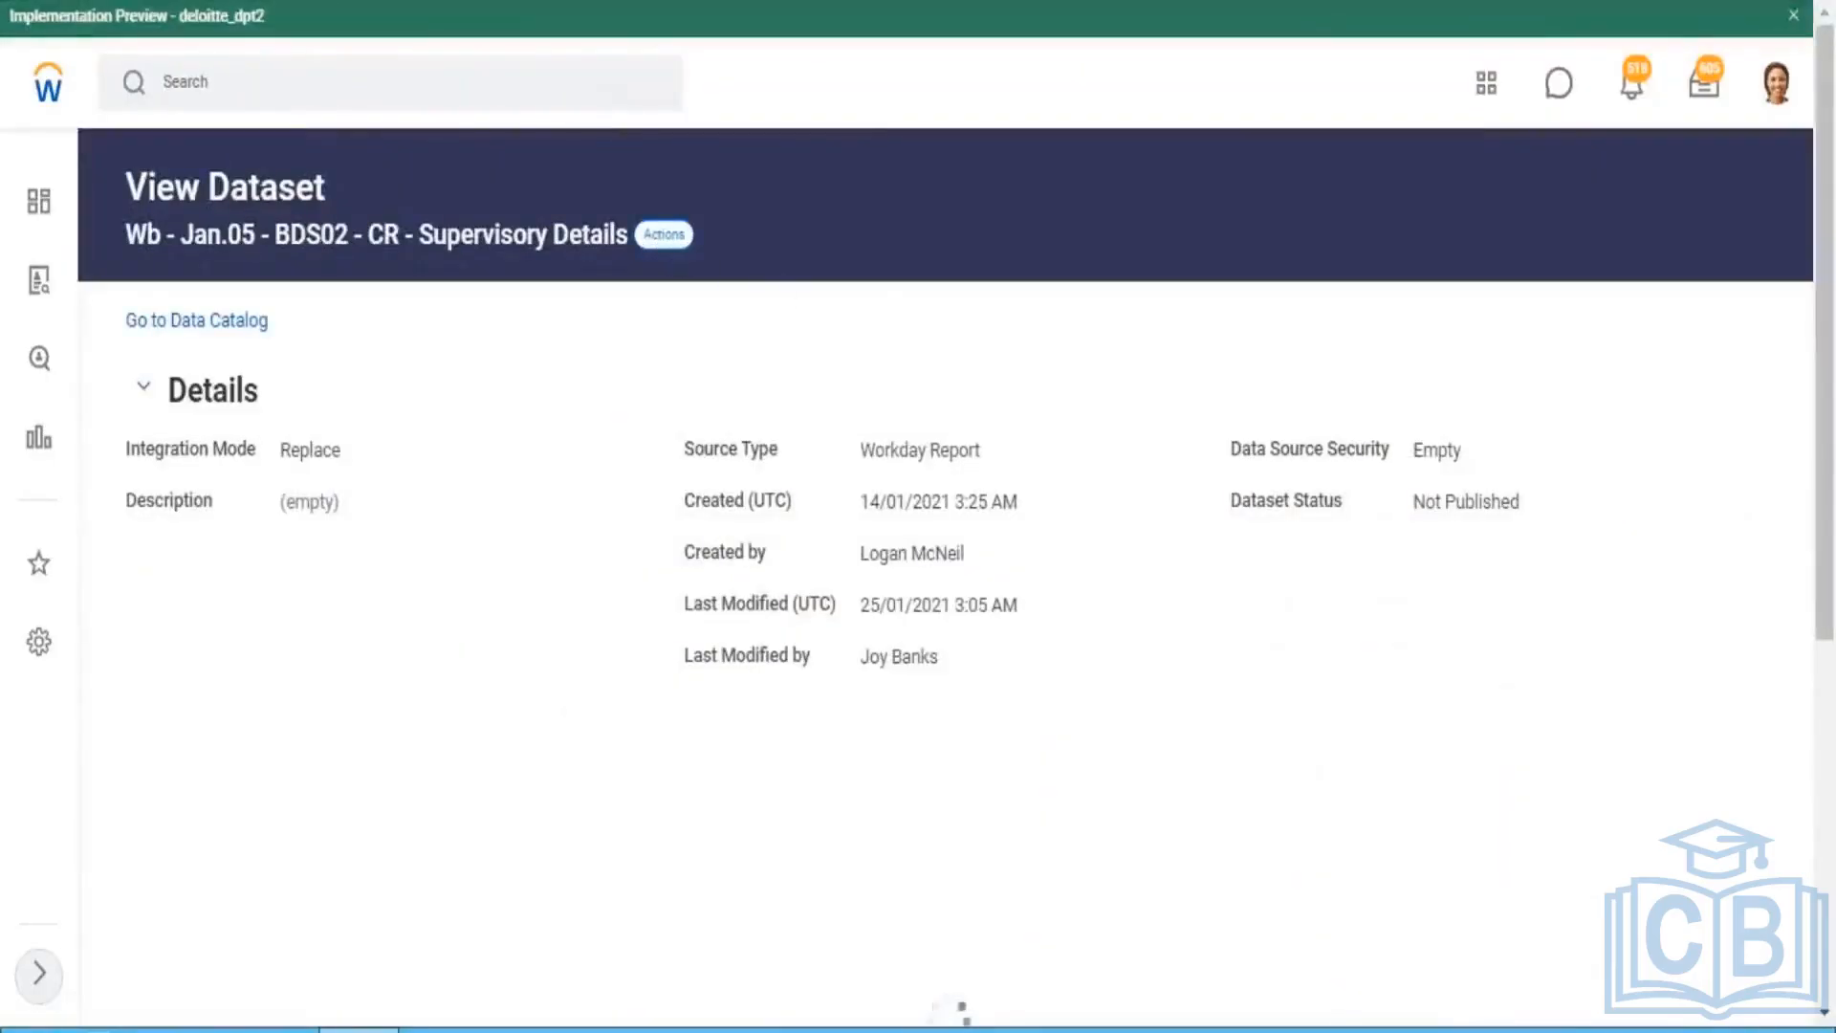
pyautogui.click(664, 234)
pyautogui.moveTo(727, 366)
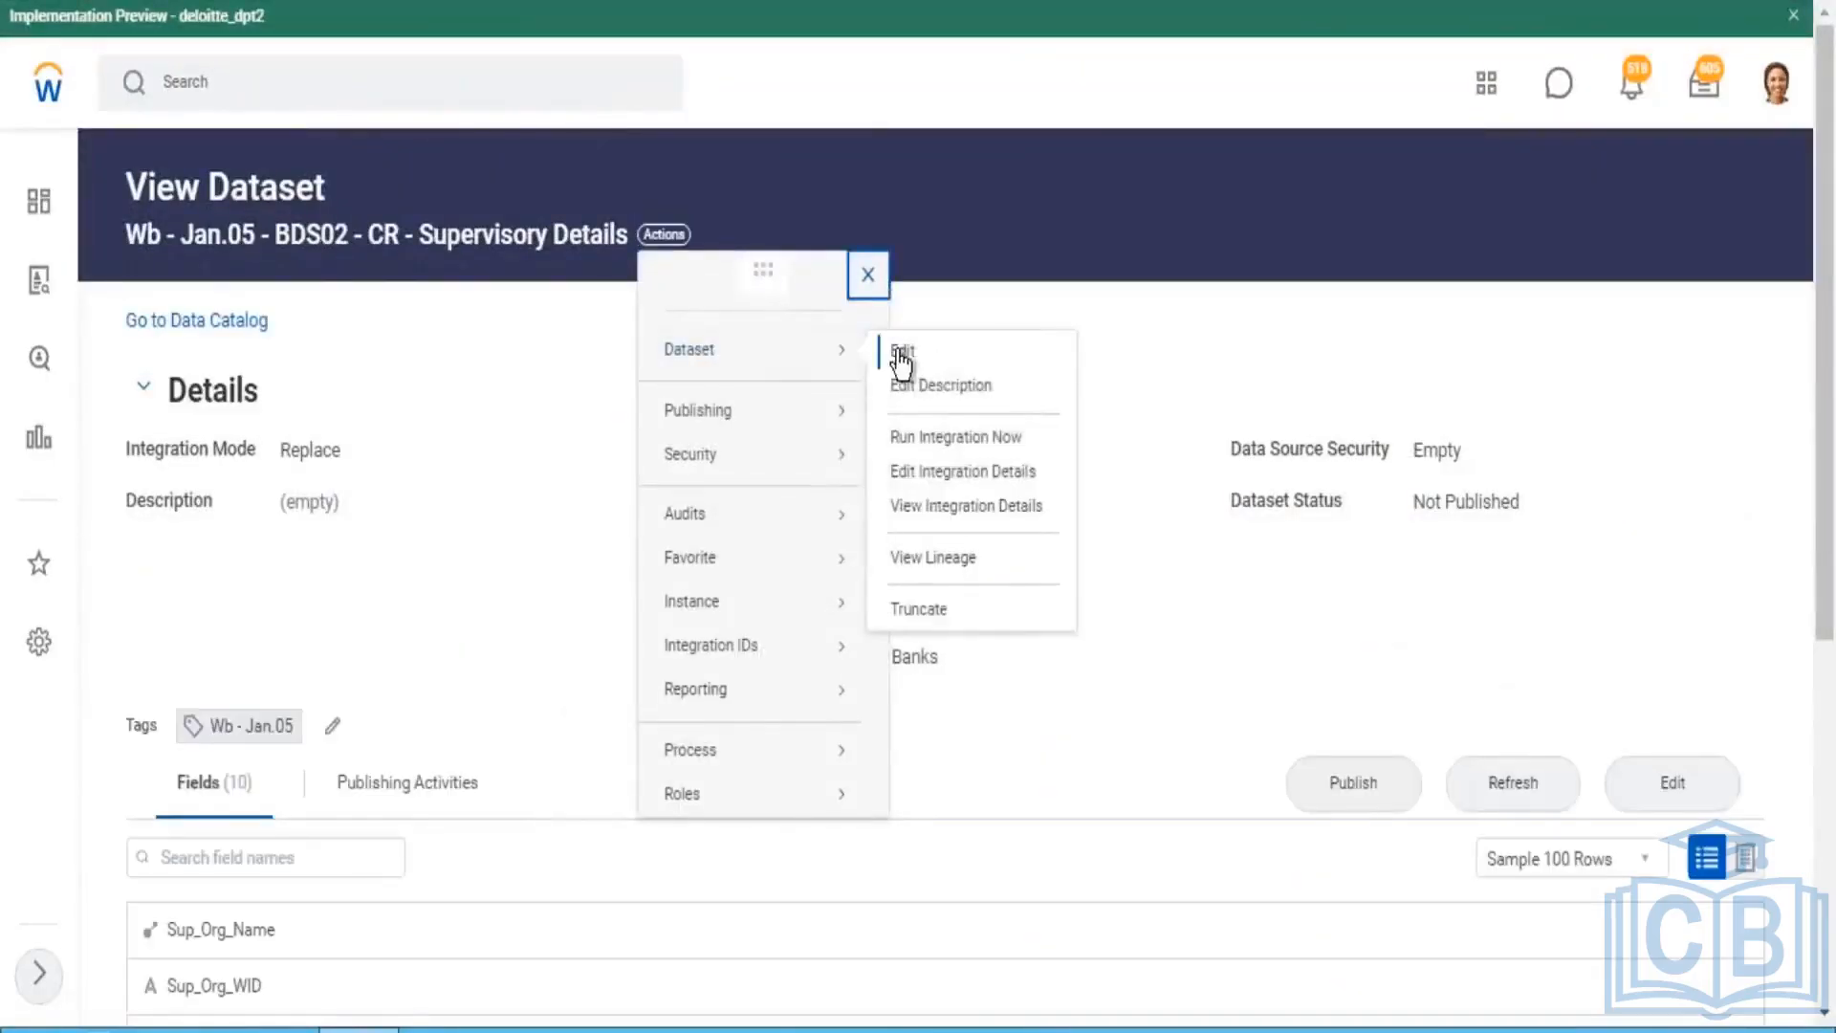
pyautogui.click(1004, 436)
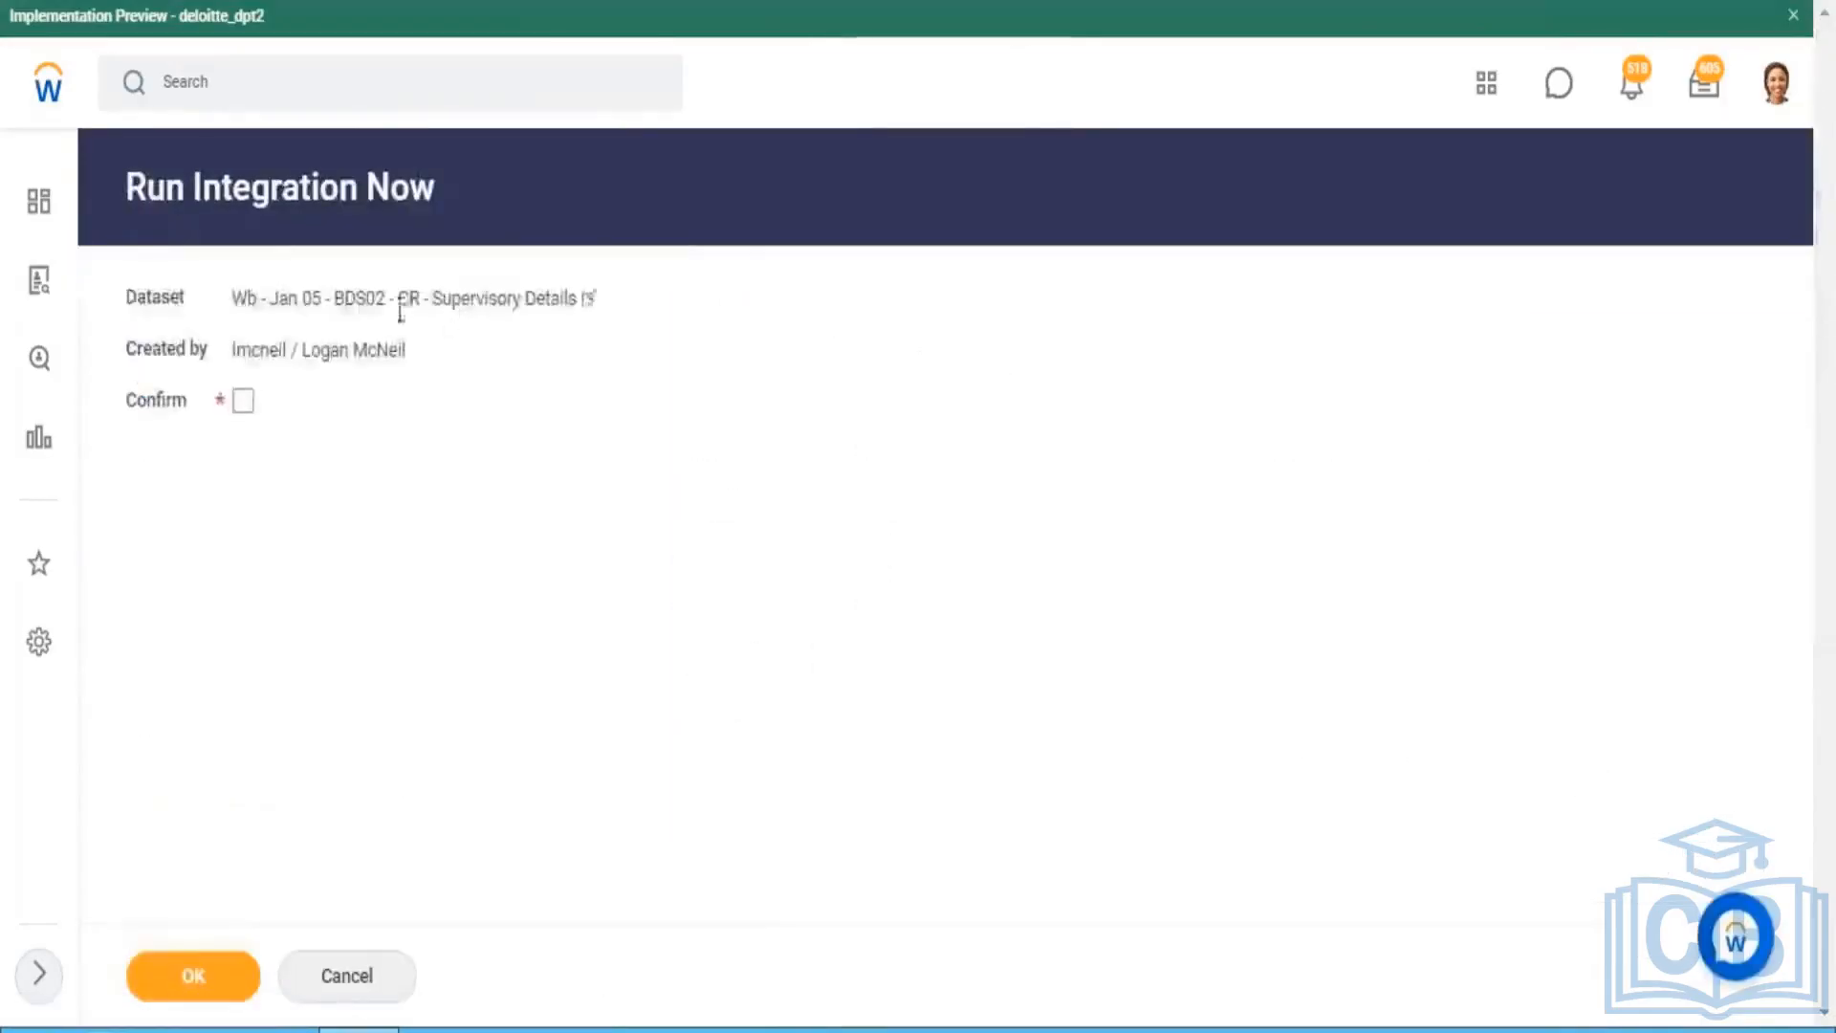
pyautogui.click(244, 406)
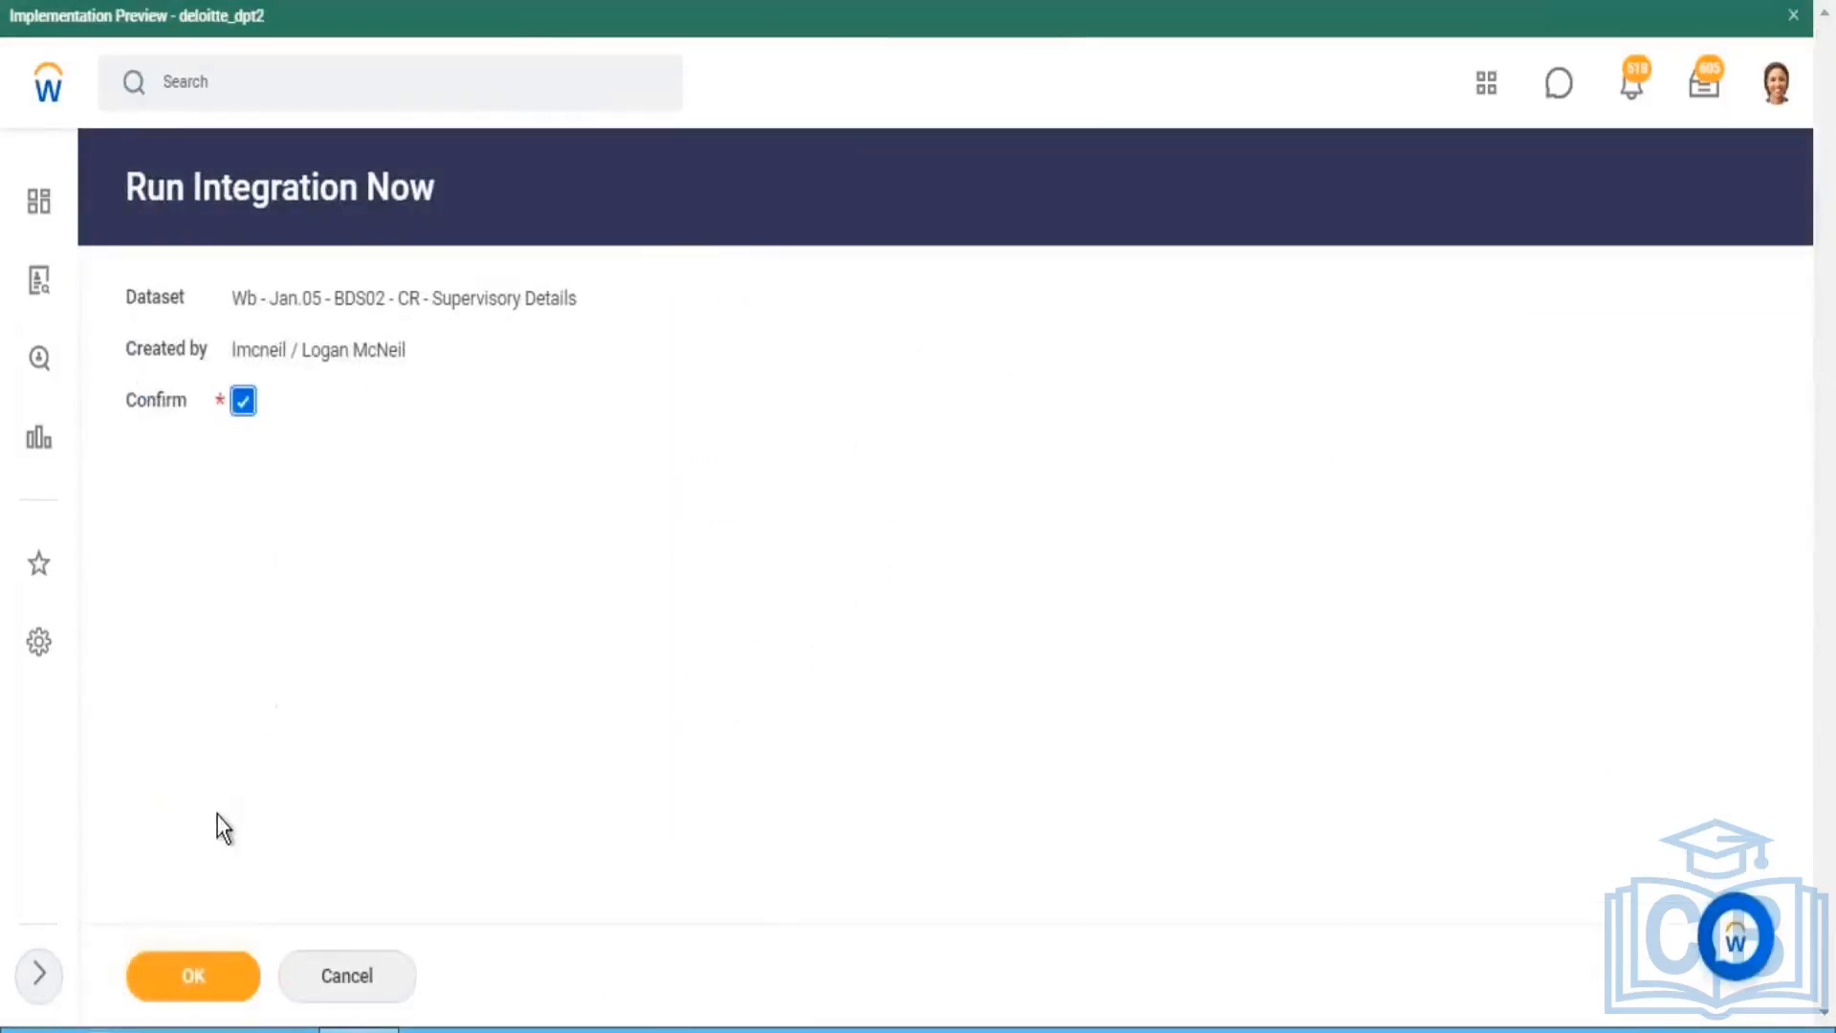
pyautogui.click(210, 974)
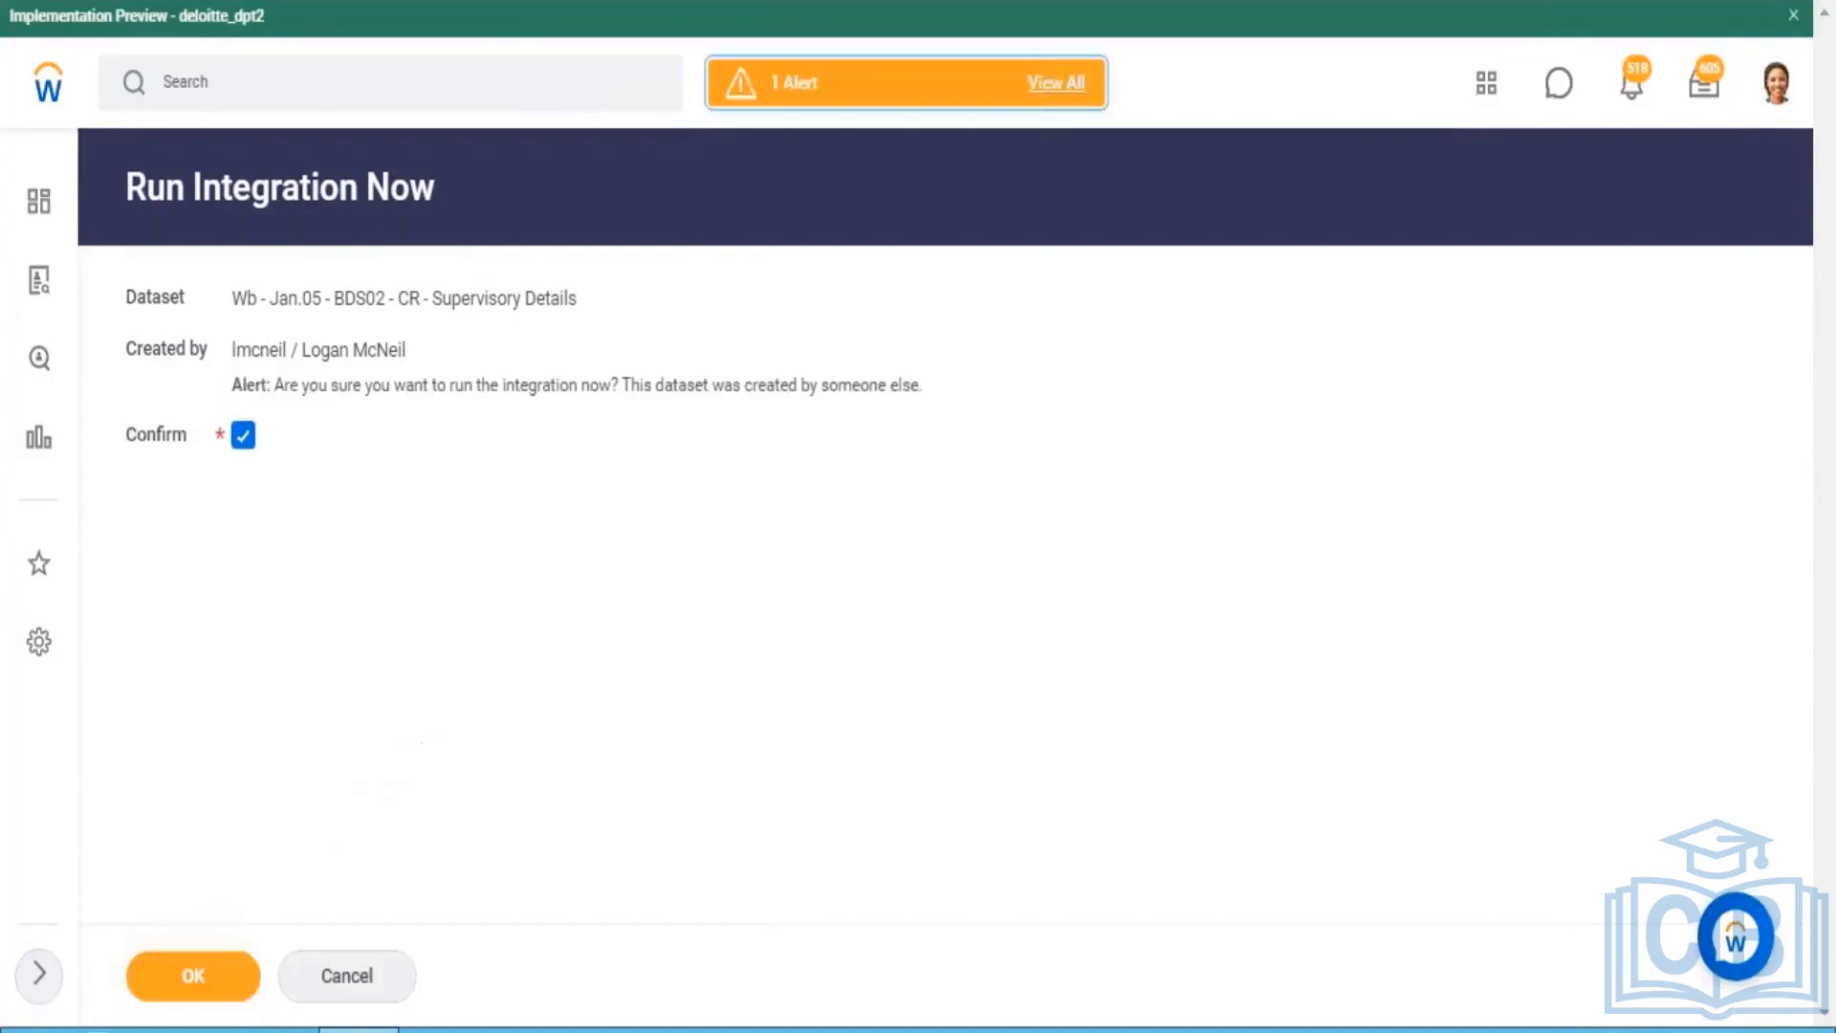
pyautogui.click(205, 962)
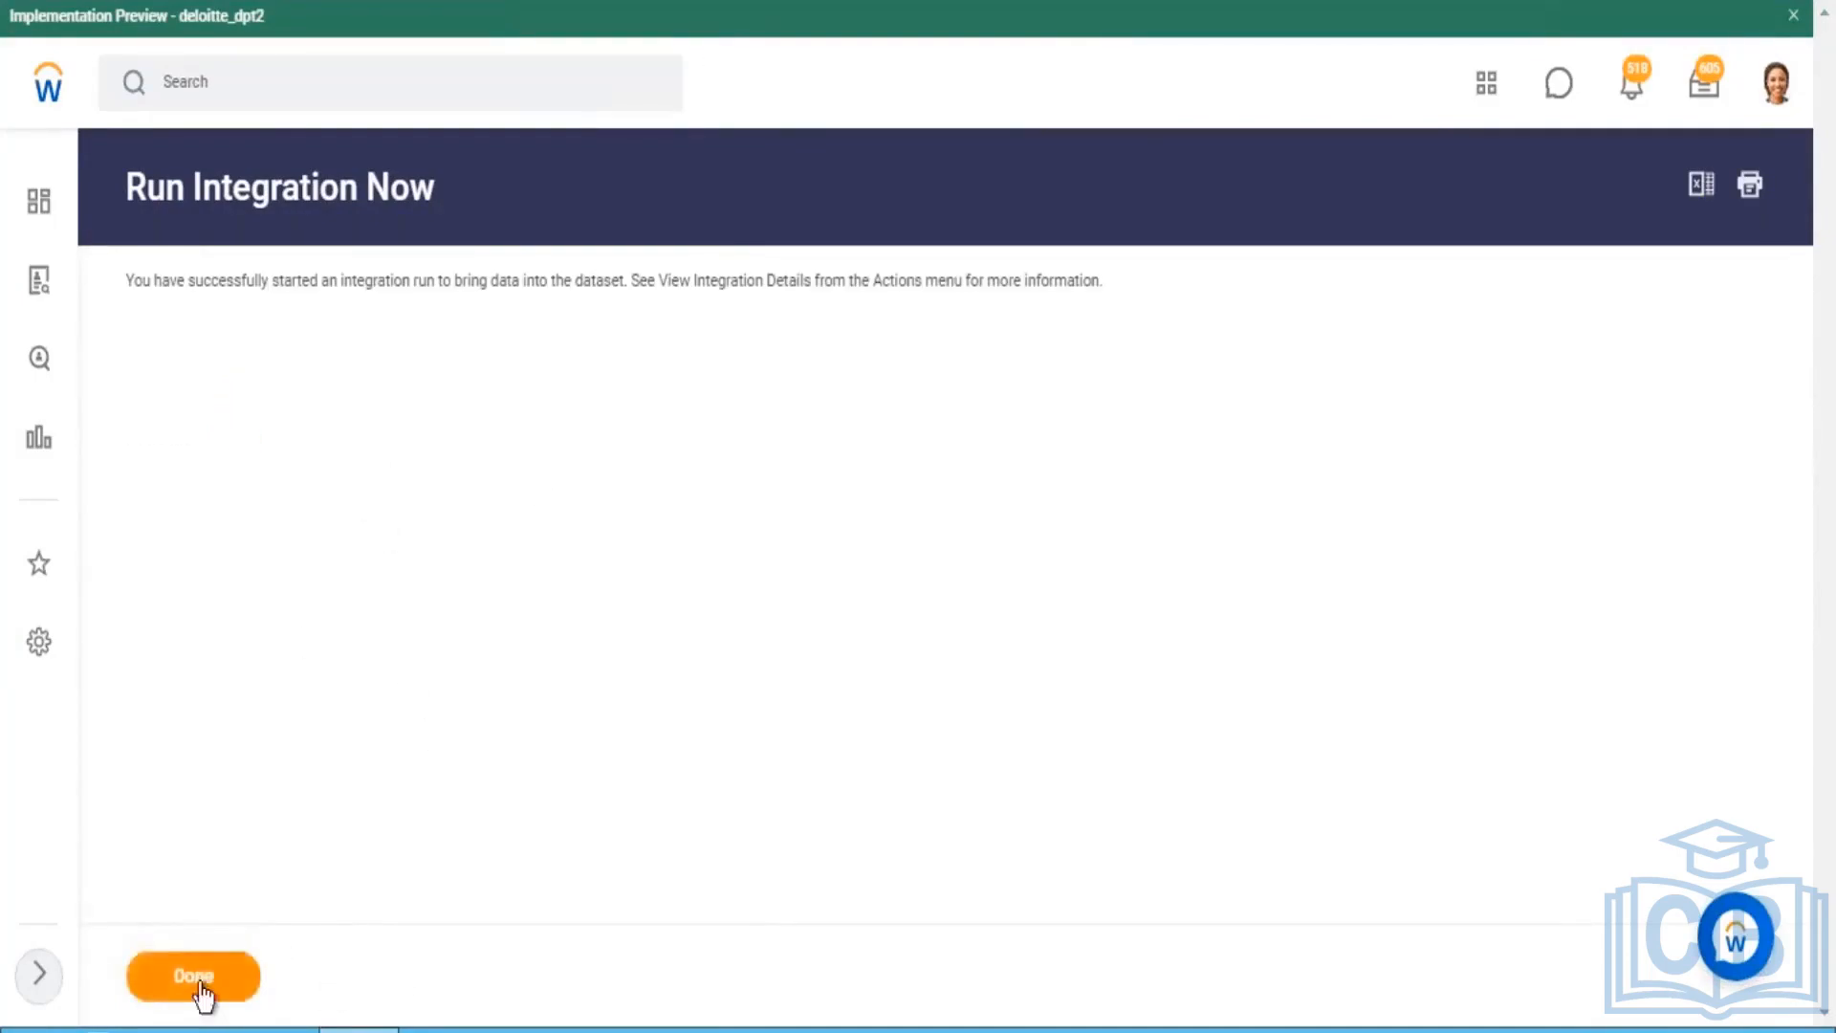
pyautogui.click(196, 976)
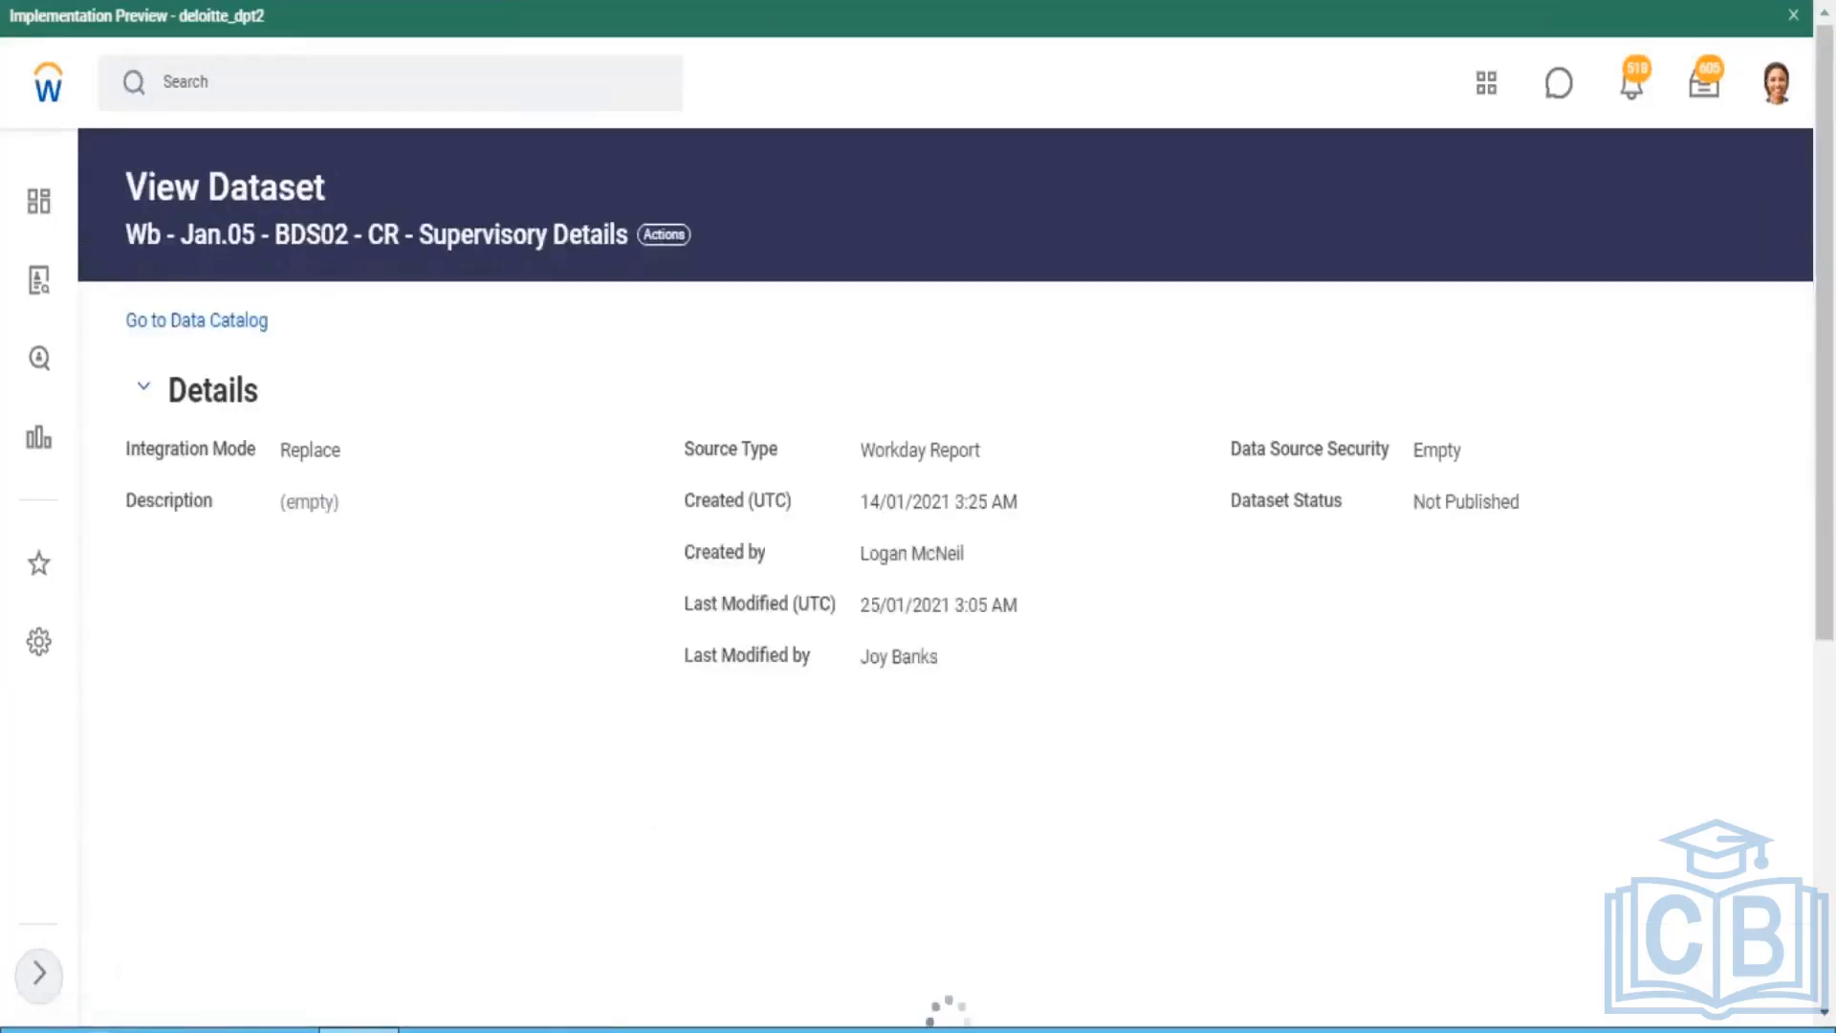
# Step: Refresh the dataset view and review its fields for the newly added Type column
pyautogui.scroll(-3, 1241, 631)
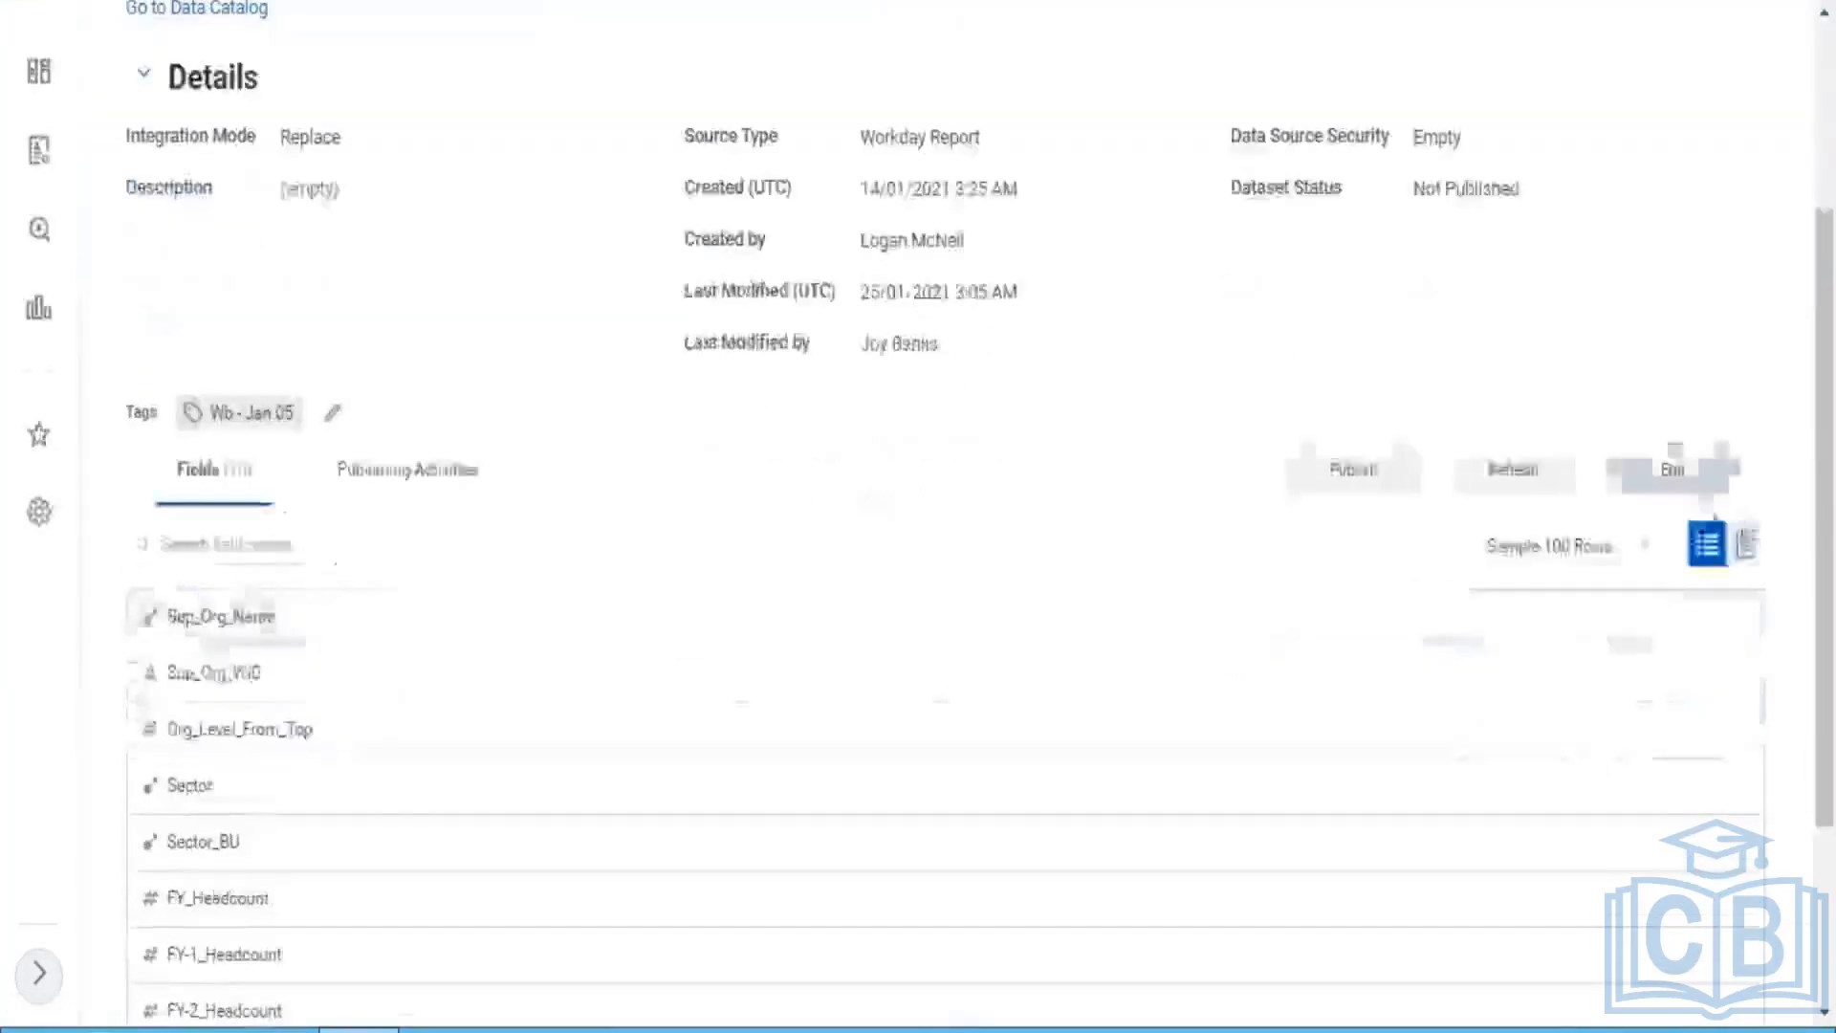
pyautogui.click(1578, 483)
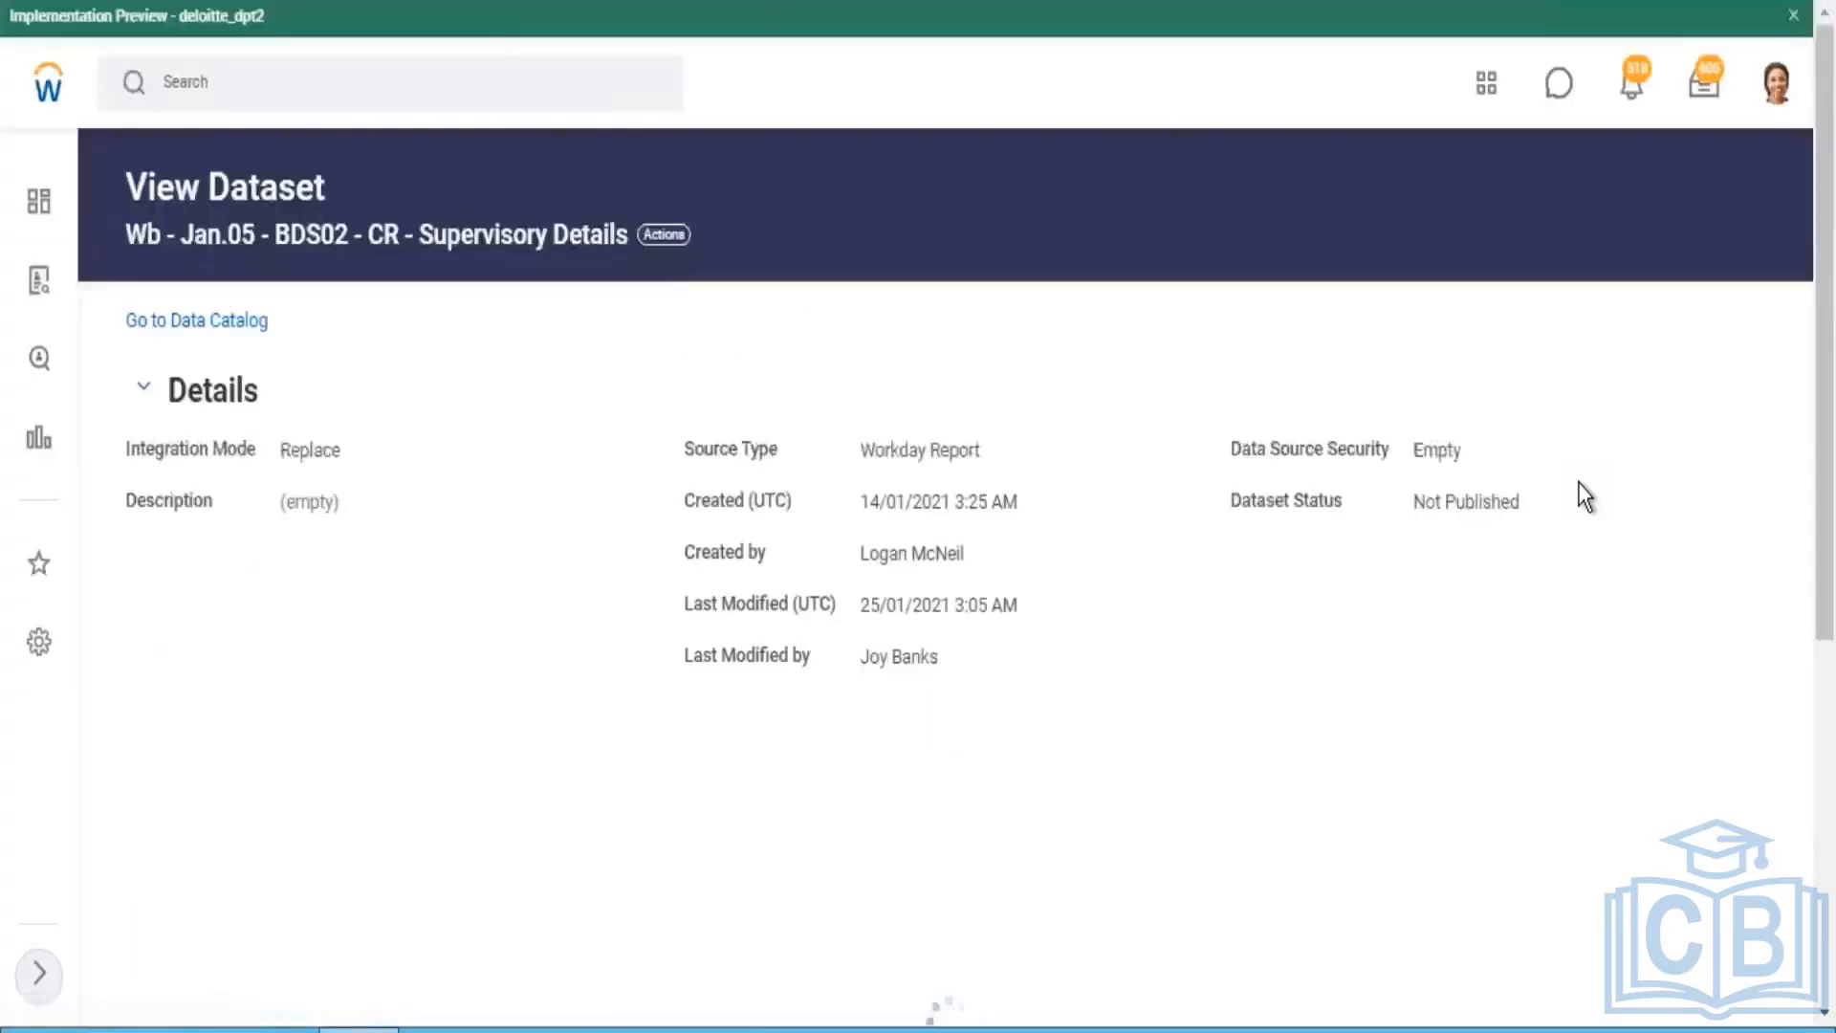
pyautogui.scroll(-5, 947, 540)
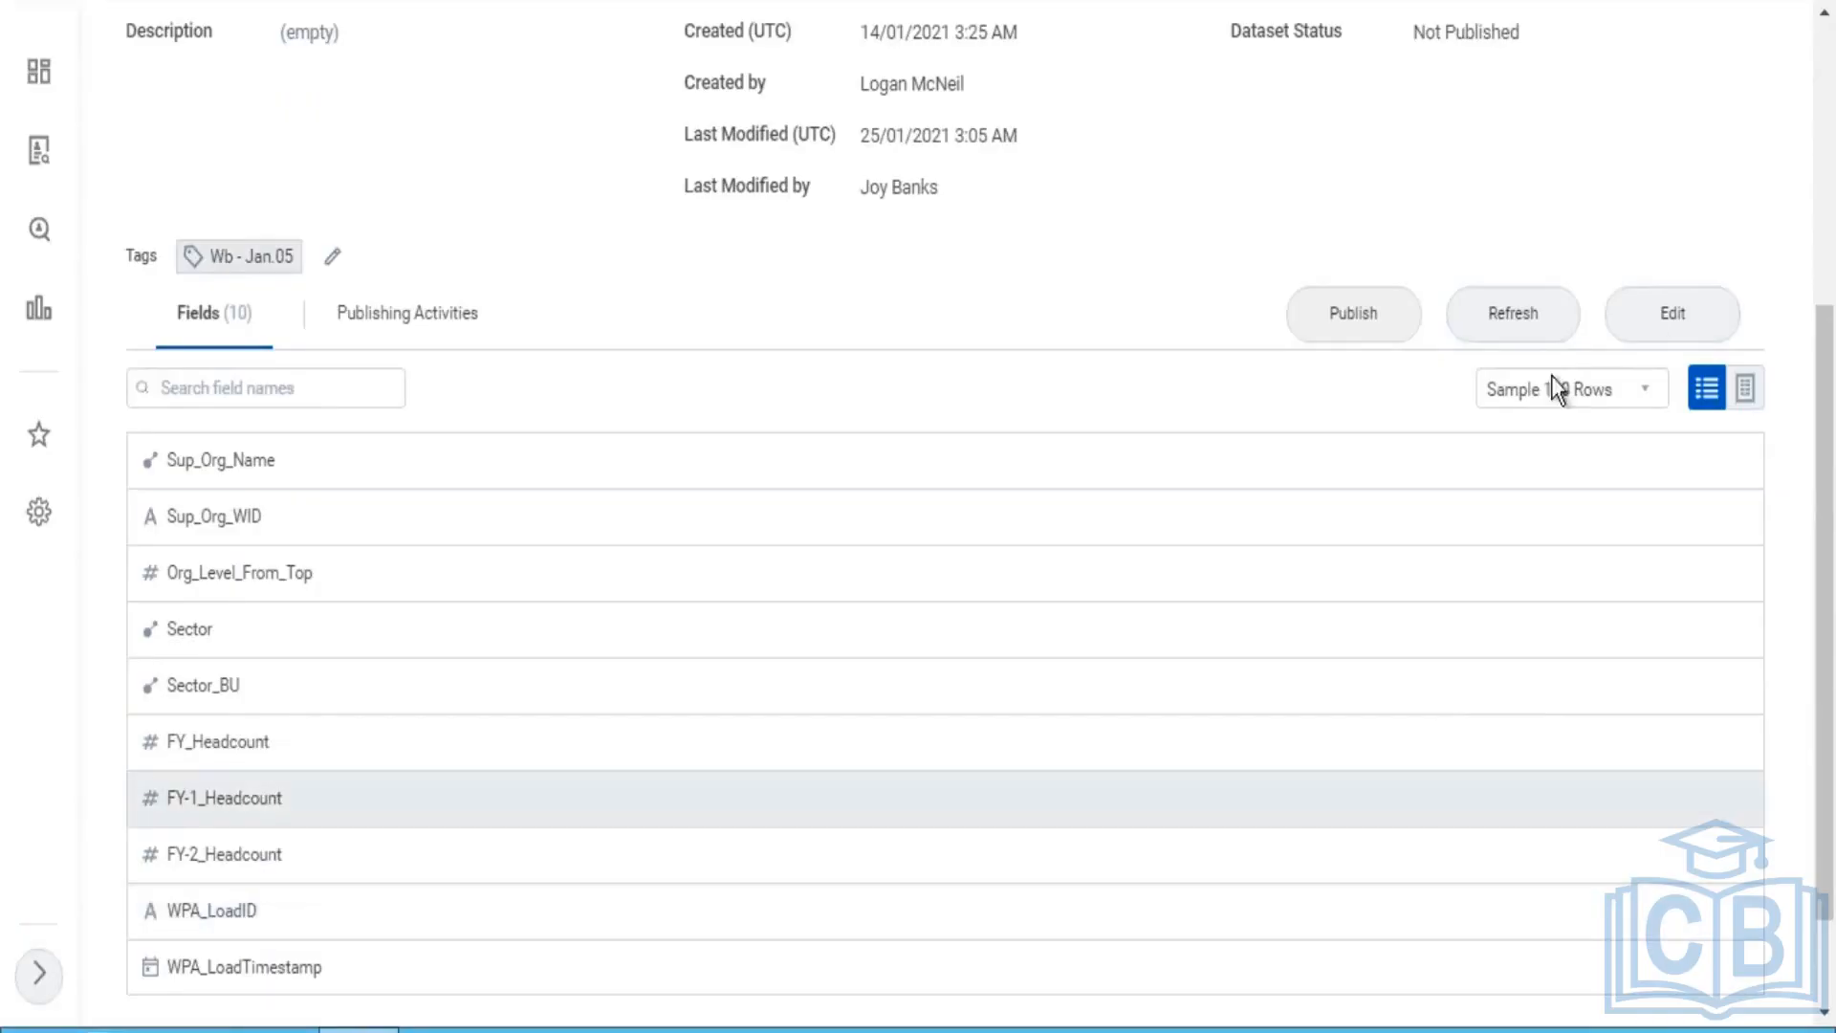
# Step: Open the dataset for editing and compare the fields of its Parse and Manage Fields stages
pyautogui.click(1672, 315)
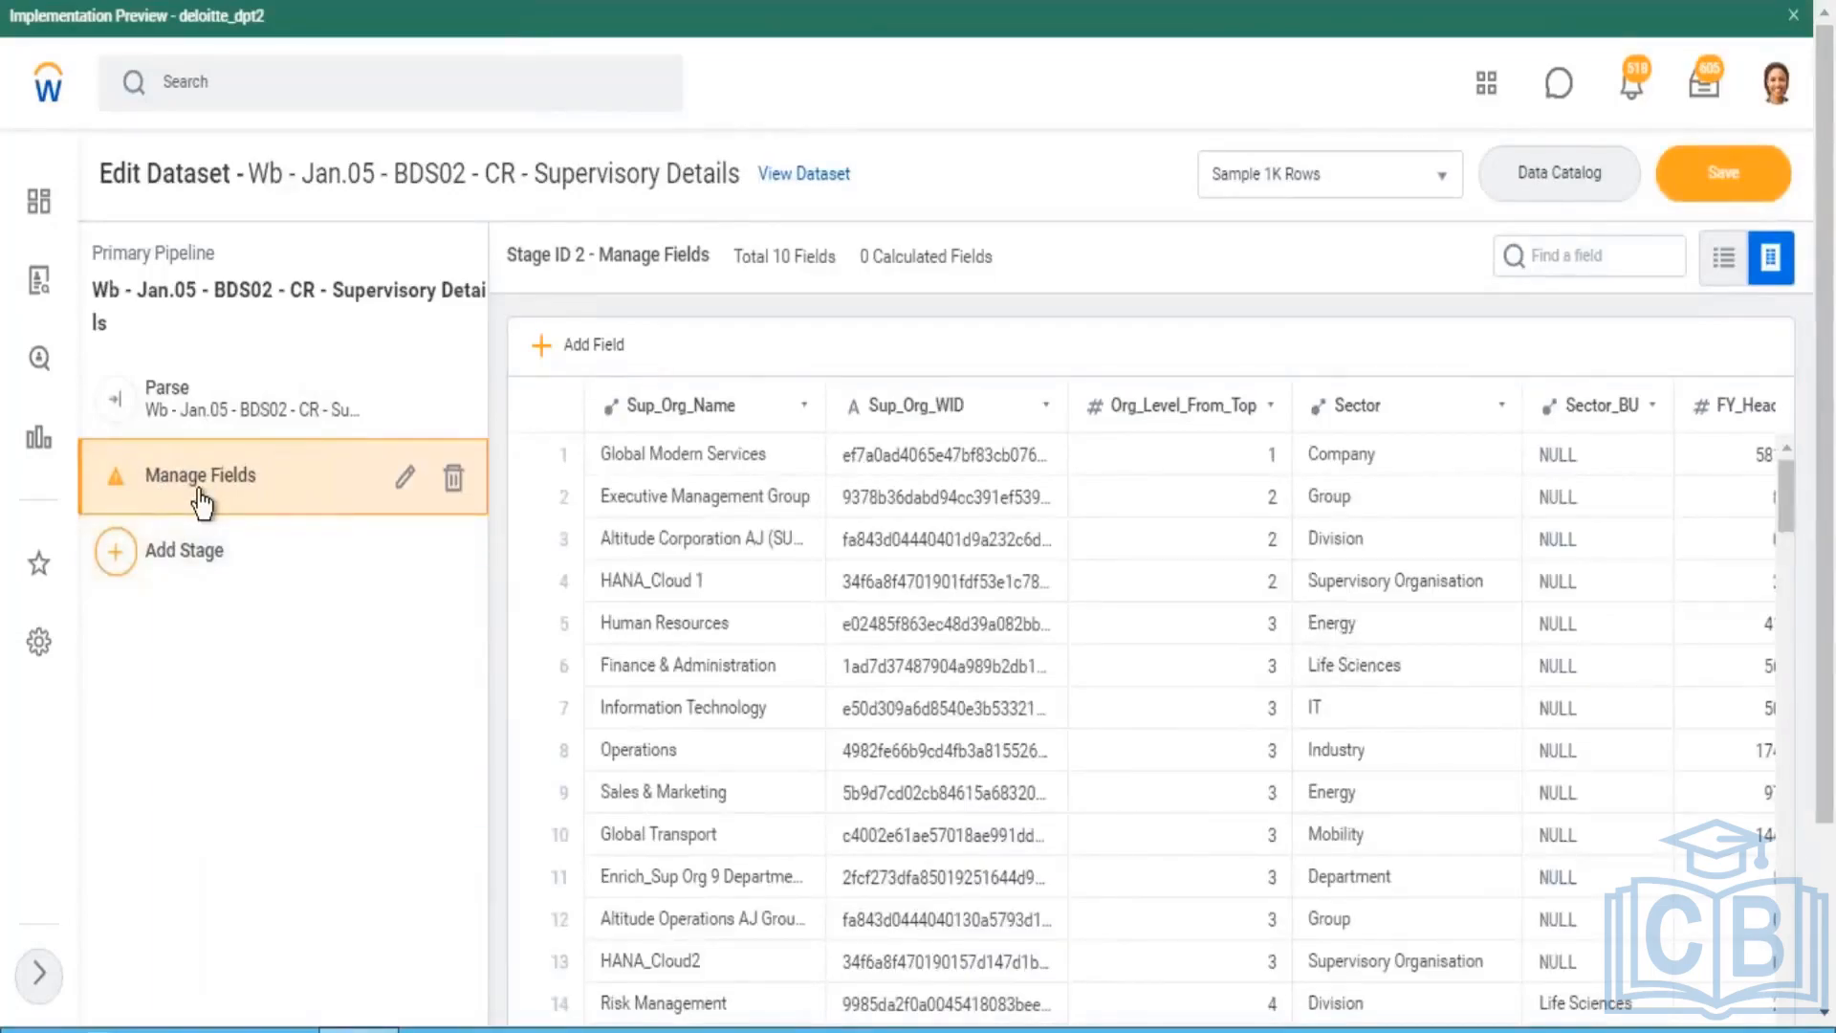
pyautogui.click(227, 406)
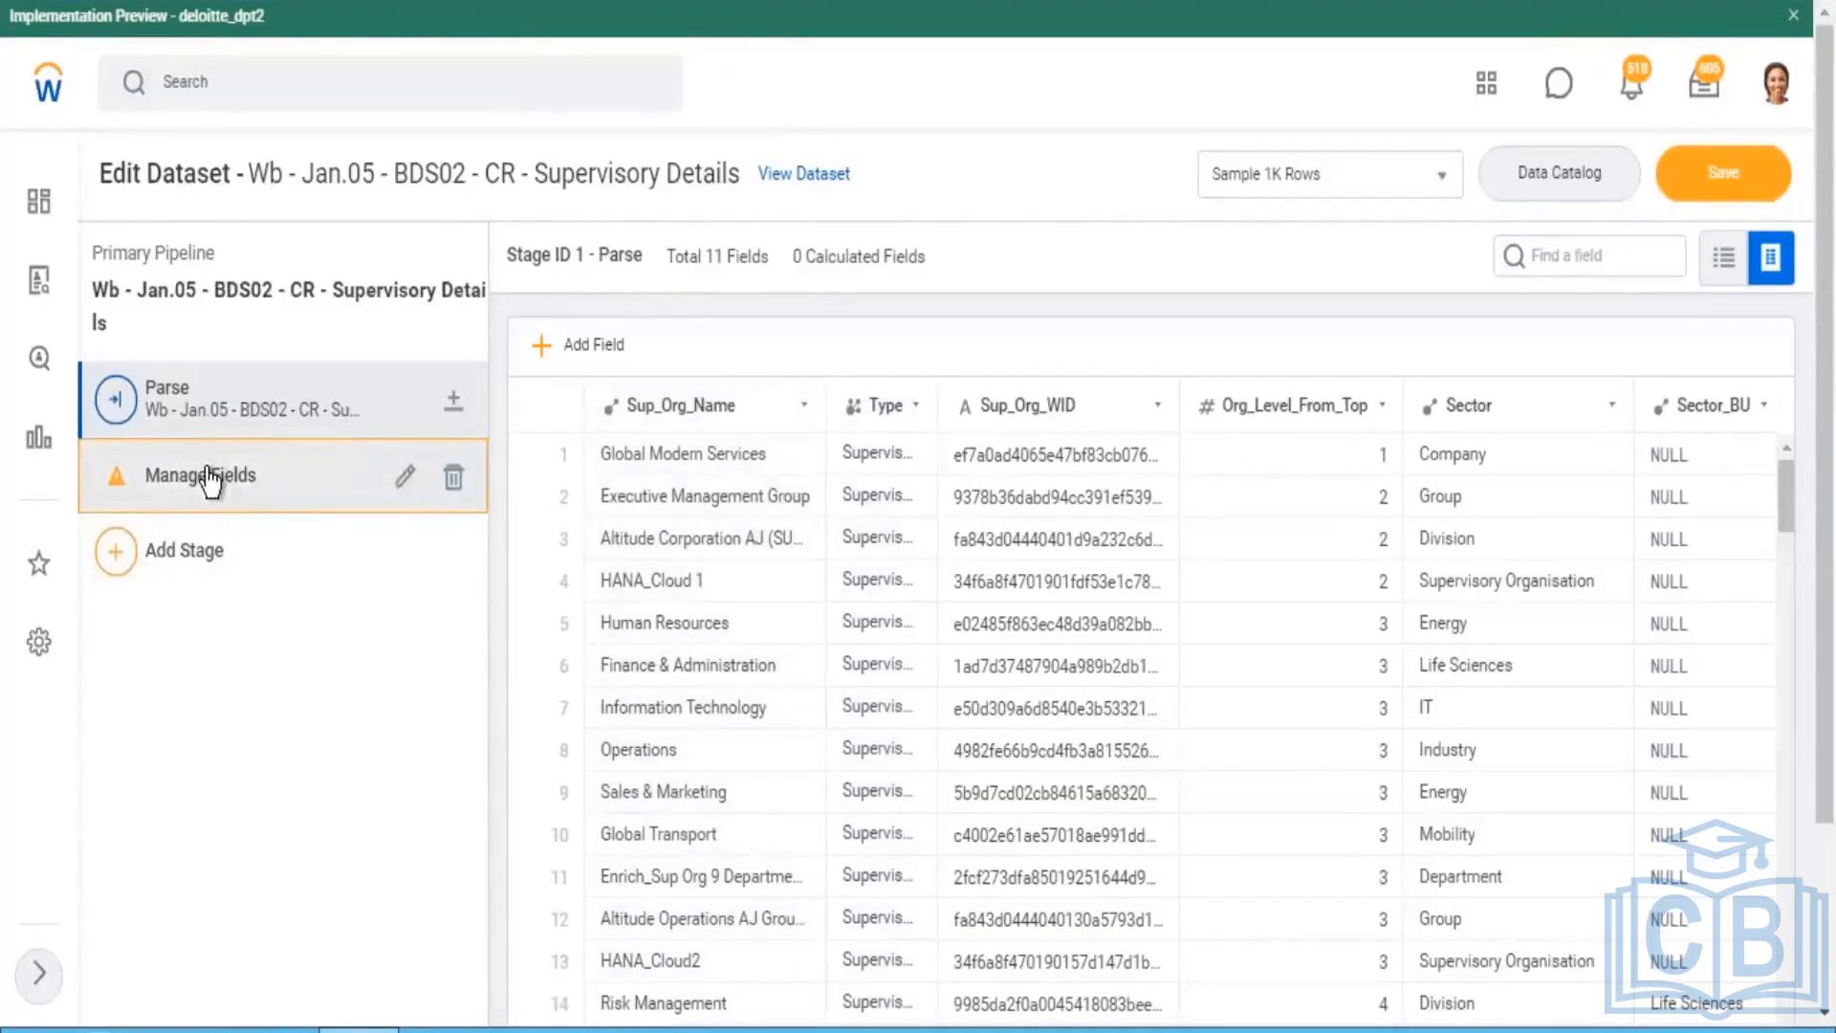
pyautogui.click(210, 481)
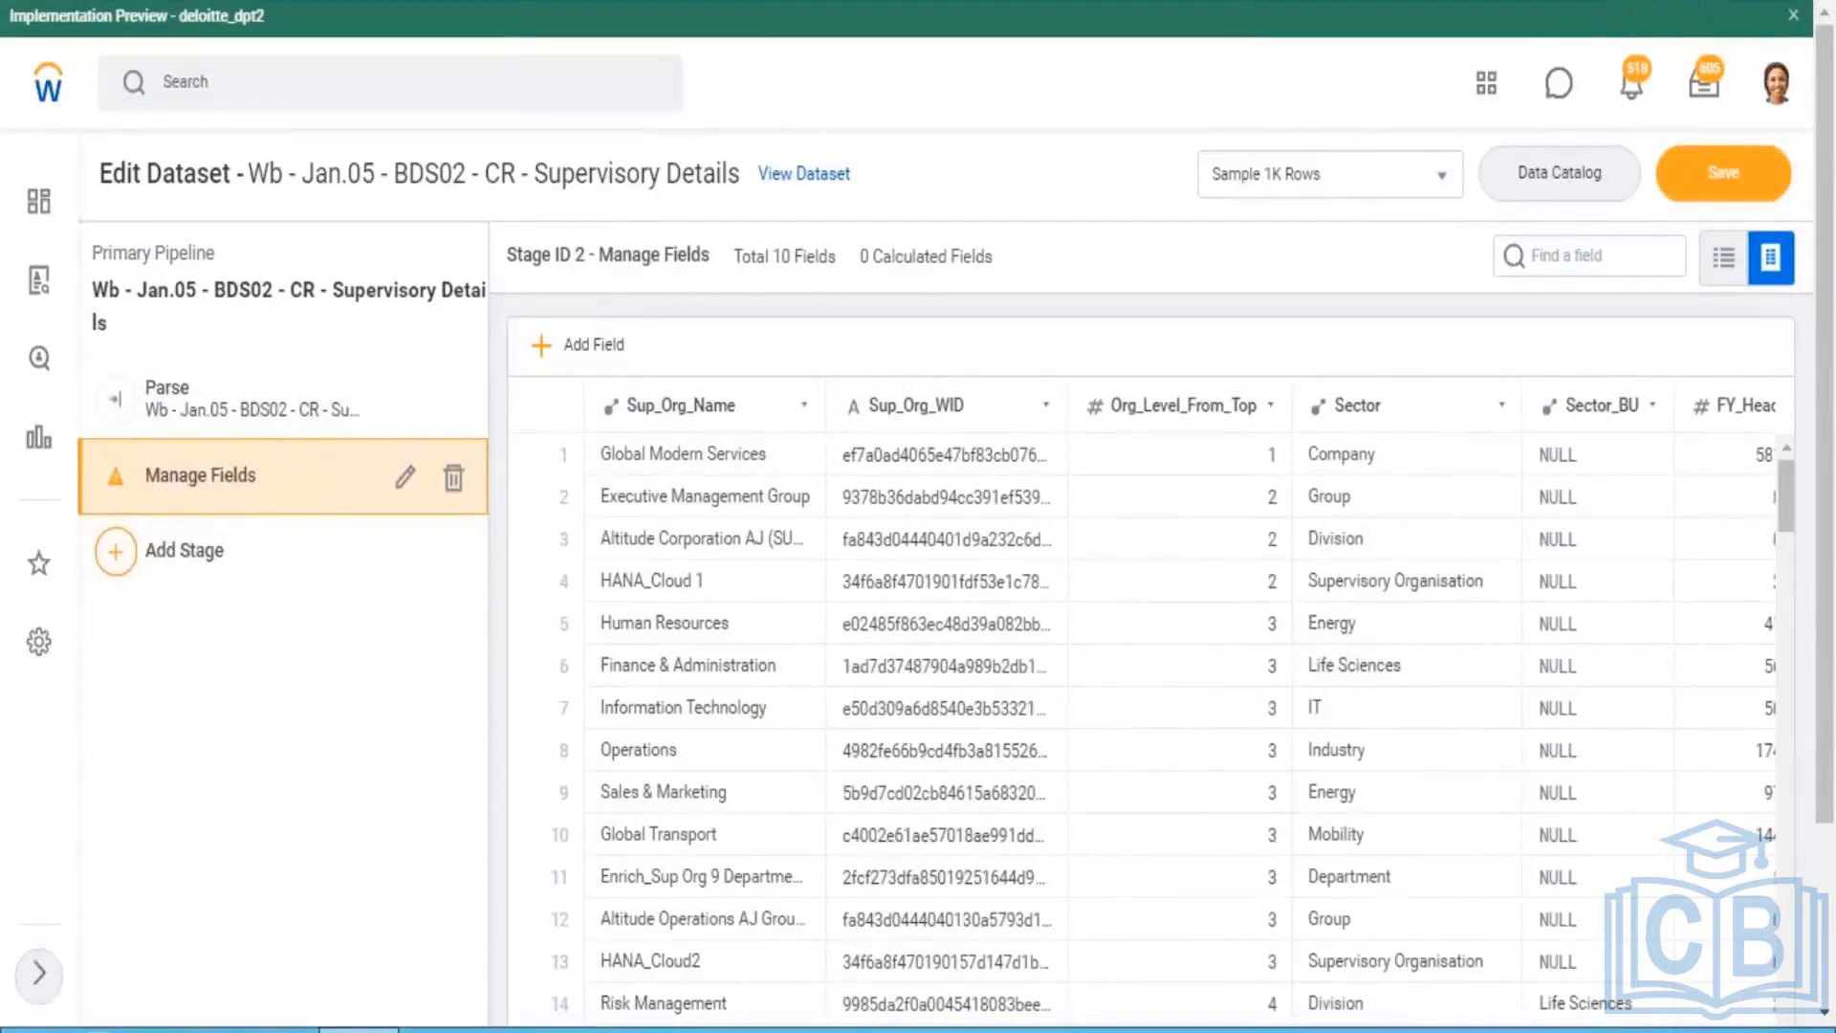
# Step: Switch to the Excel notes and review the two Manage Fields statements in B1 and B2 about viewing field changes and identifying schema changes
pyautogui.hotkey('alt', 'Tab')
pyautogui.doubleClick(471, 181)
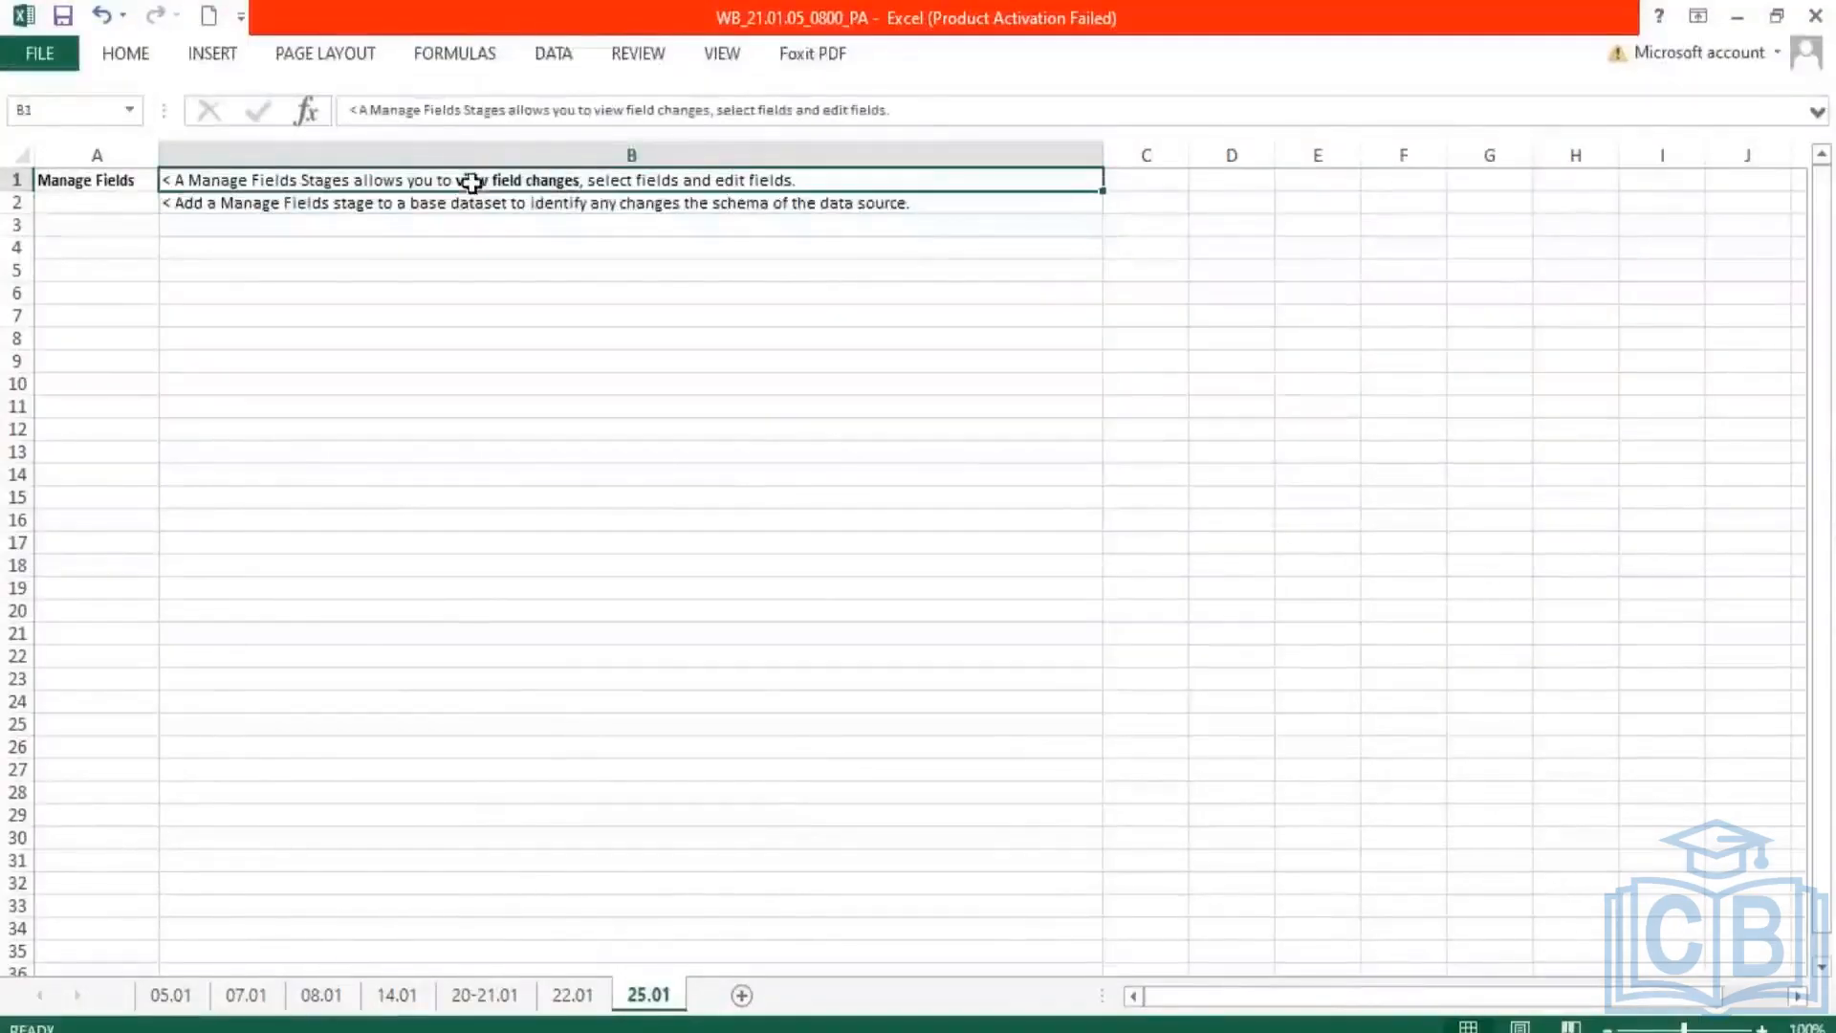
pyautogui.moveTo(464, 180); pyautogui.dragTo(576, 181)
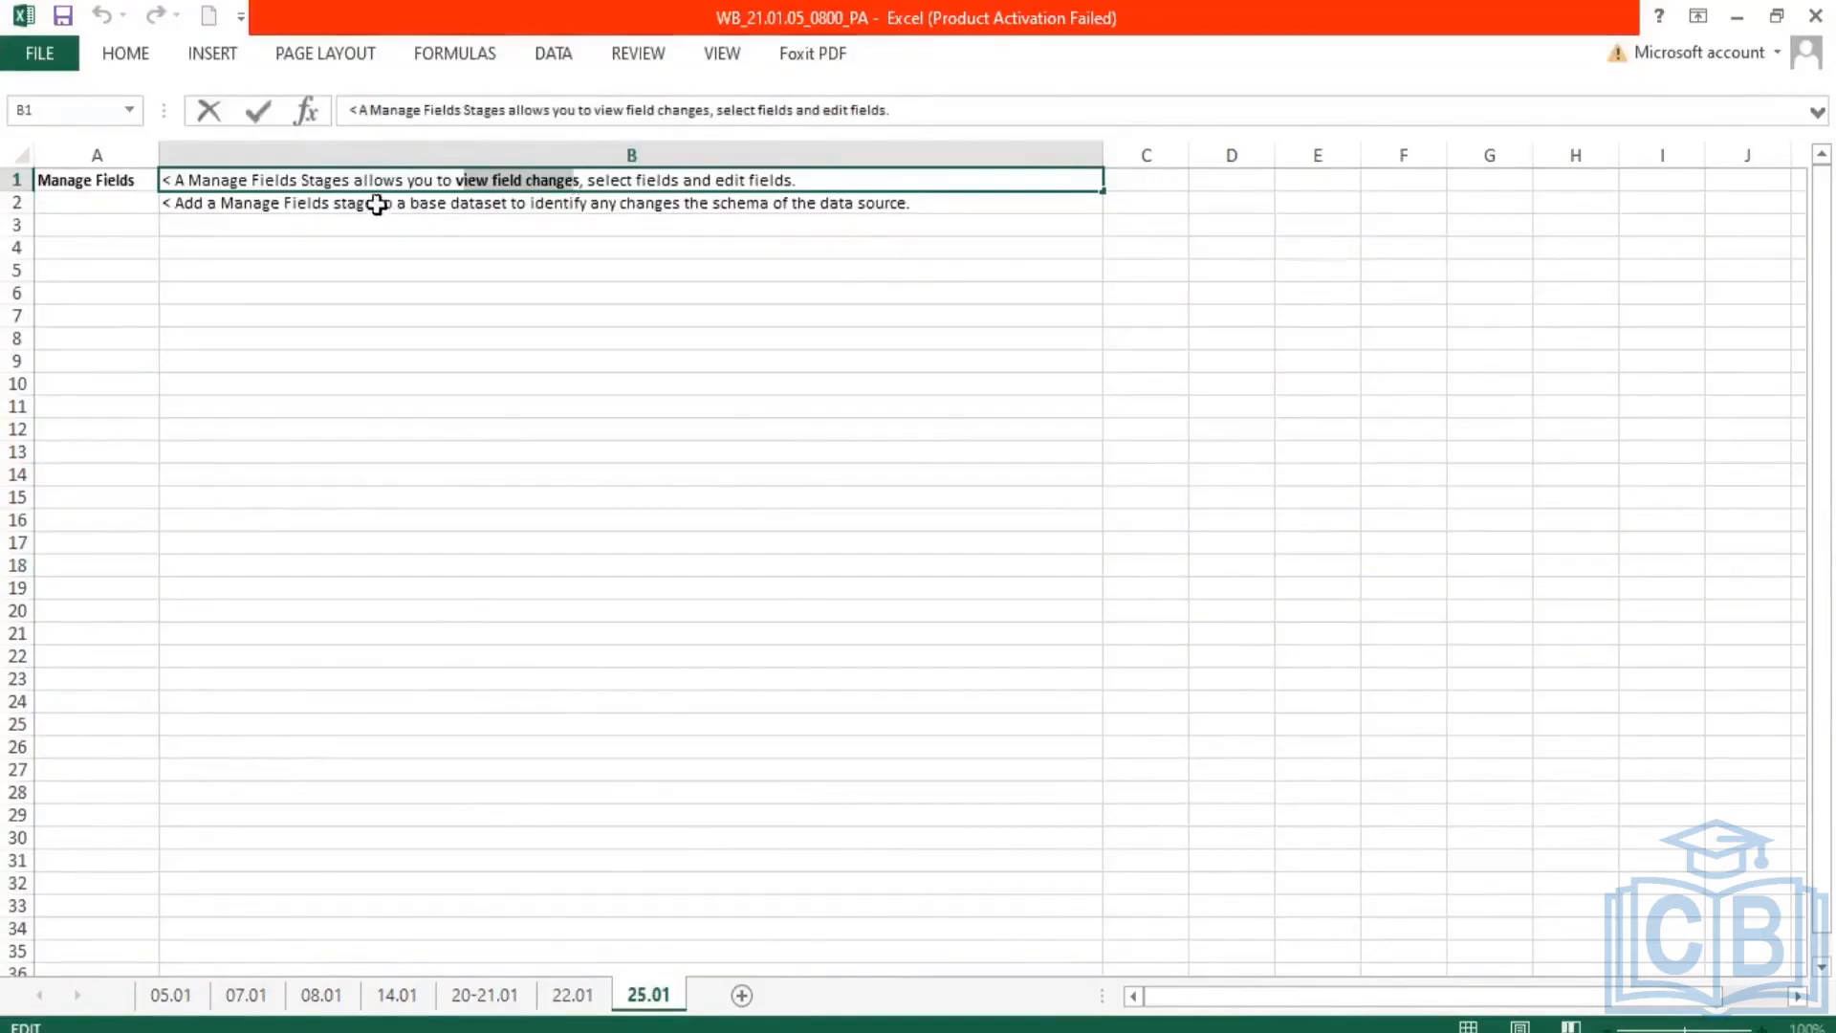
pyautogui.click(387, 202)
pyautogui.doubleClick(387, 202)
pyautogui.moveTo(397, 202); pyautogui.dragTo(925, 209)
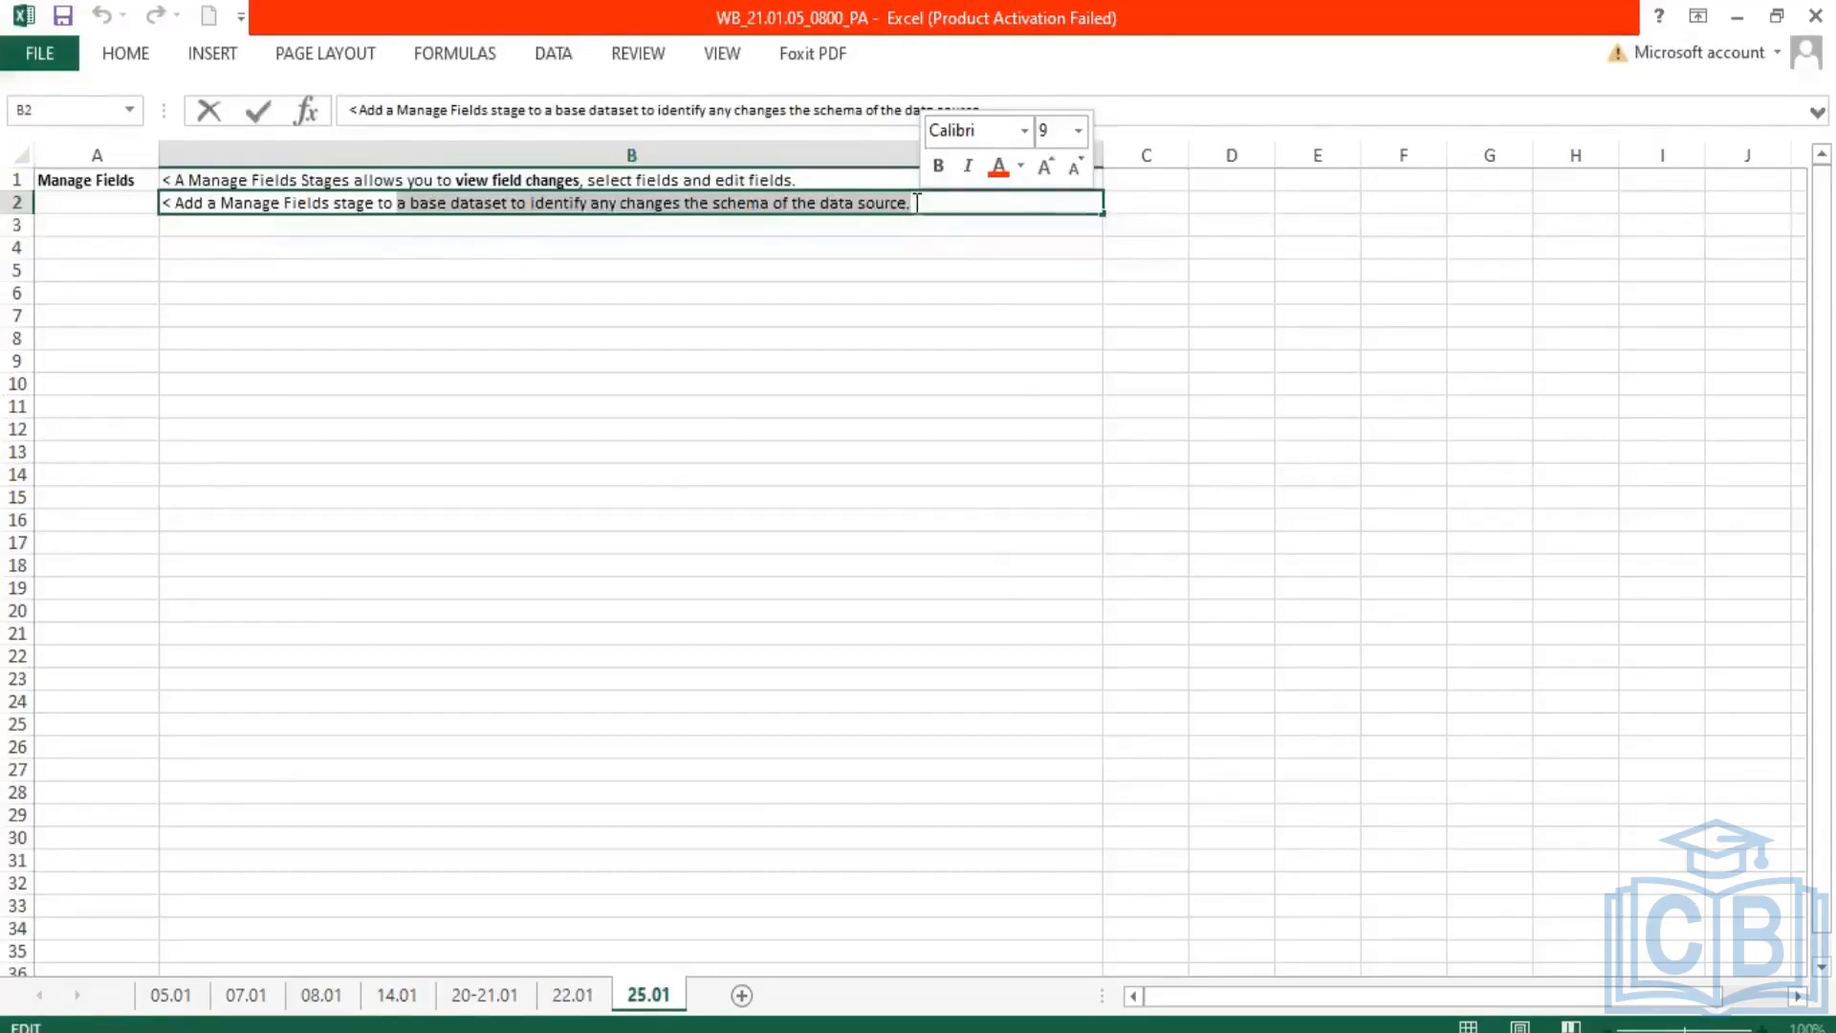
pyautogui.click(916, 203)
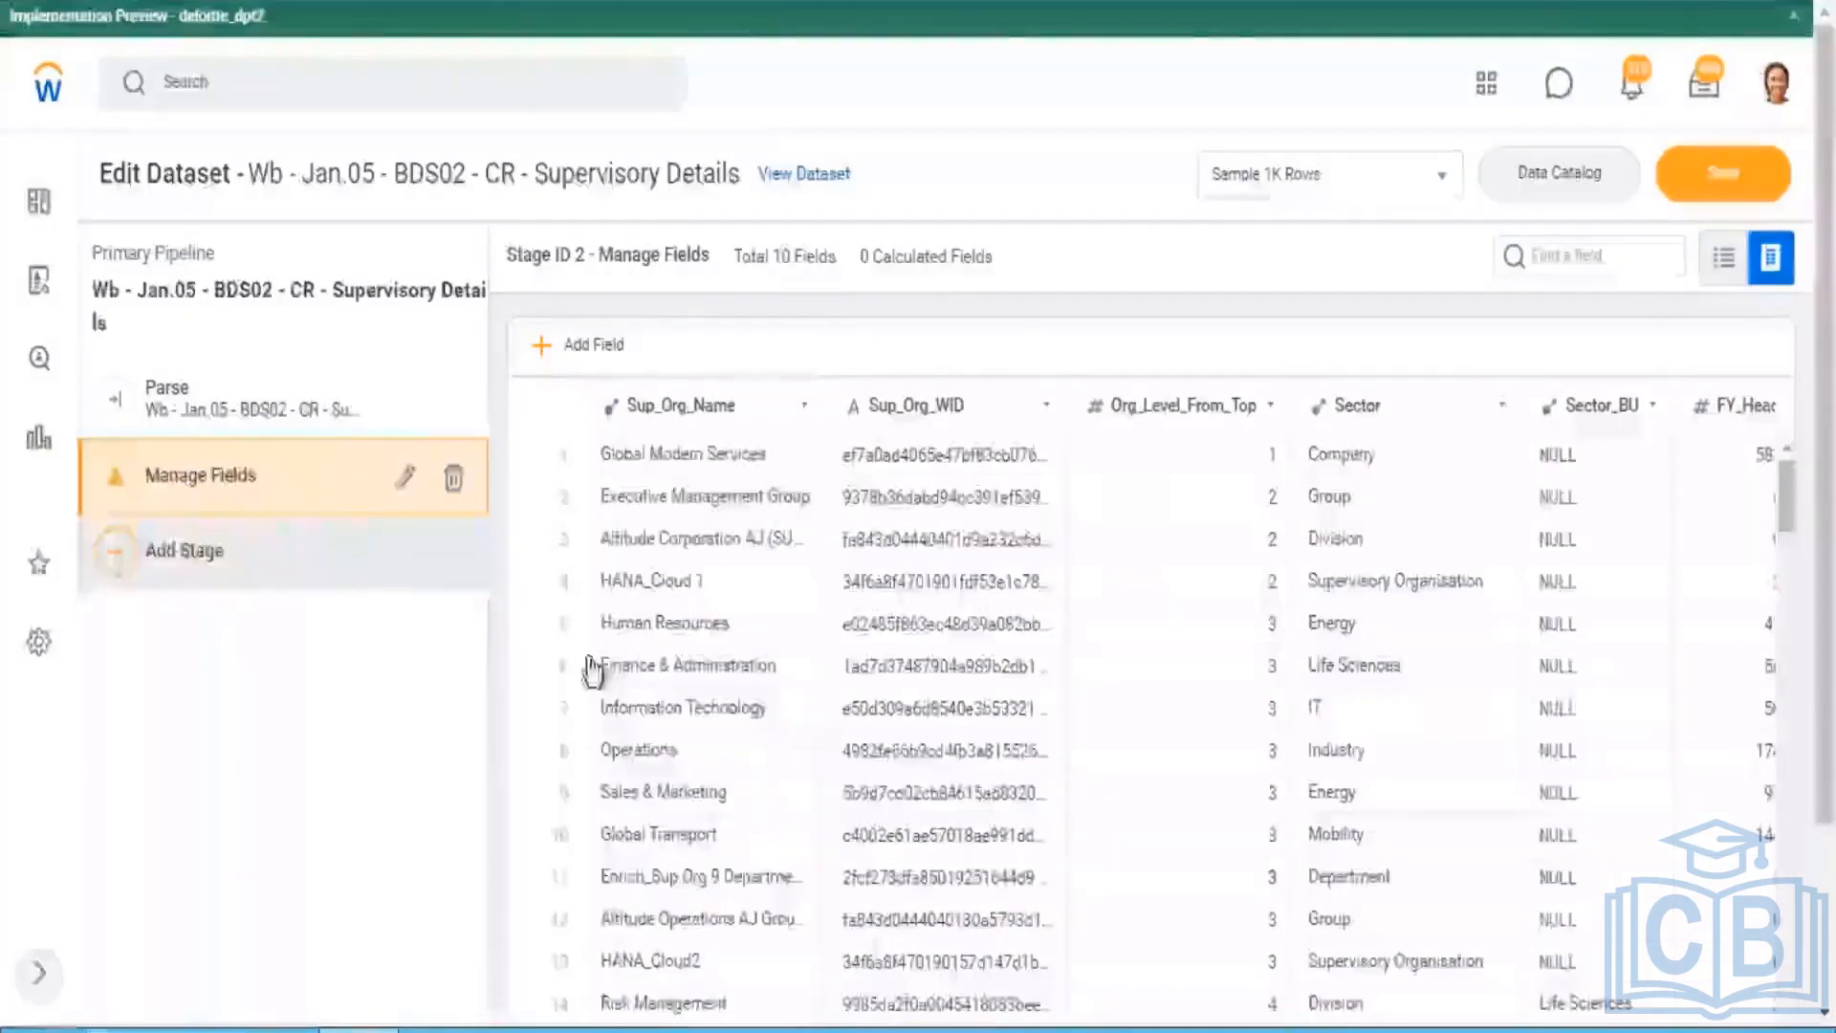
# Step: Back in Workday, open the Manage Fields stage for editing, expand its alert, and examine the message and the Type field's row
pyautogui.click(406, 479)
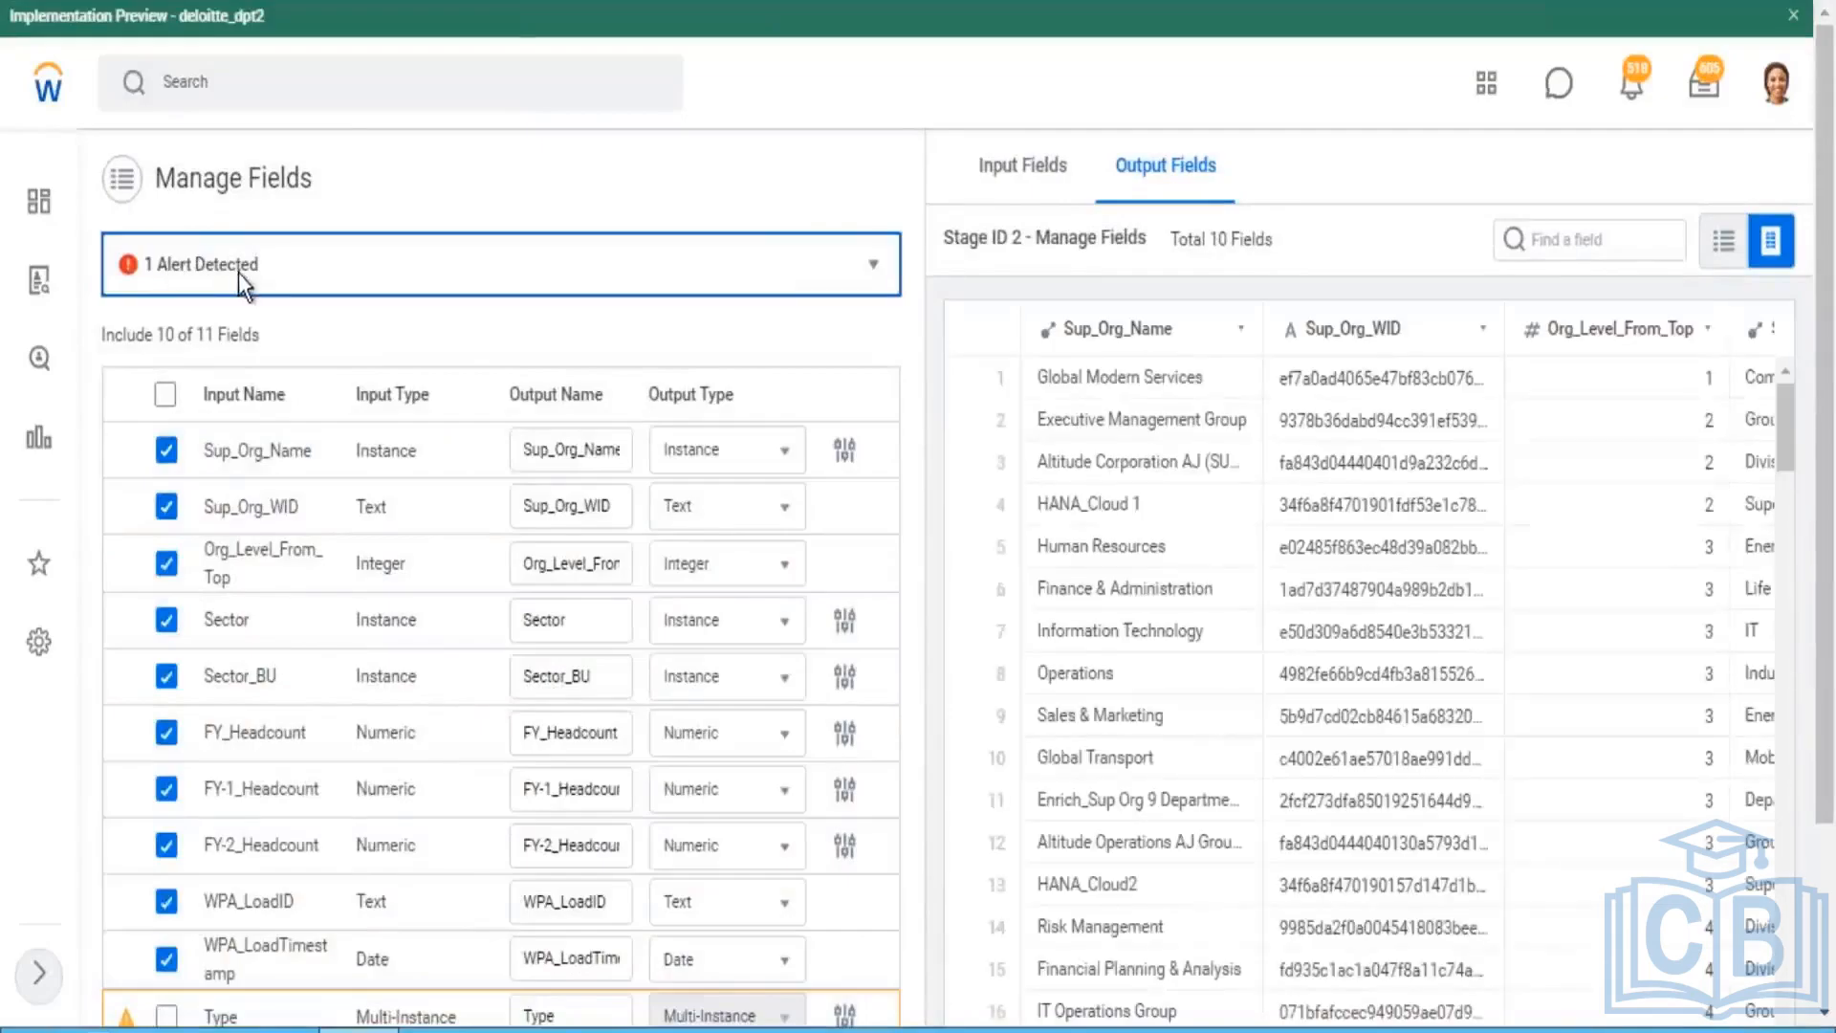
pyautogui.click(873, 276)
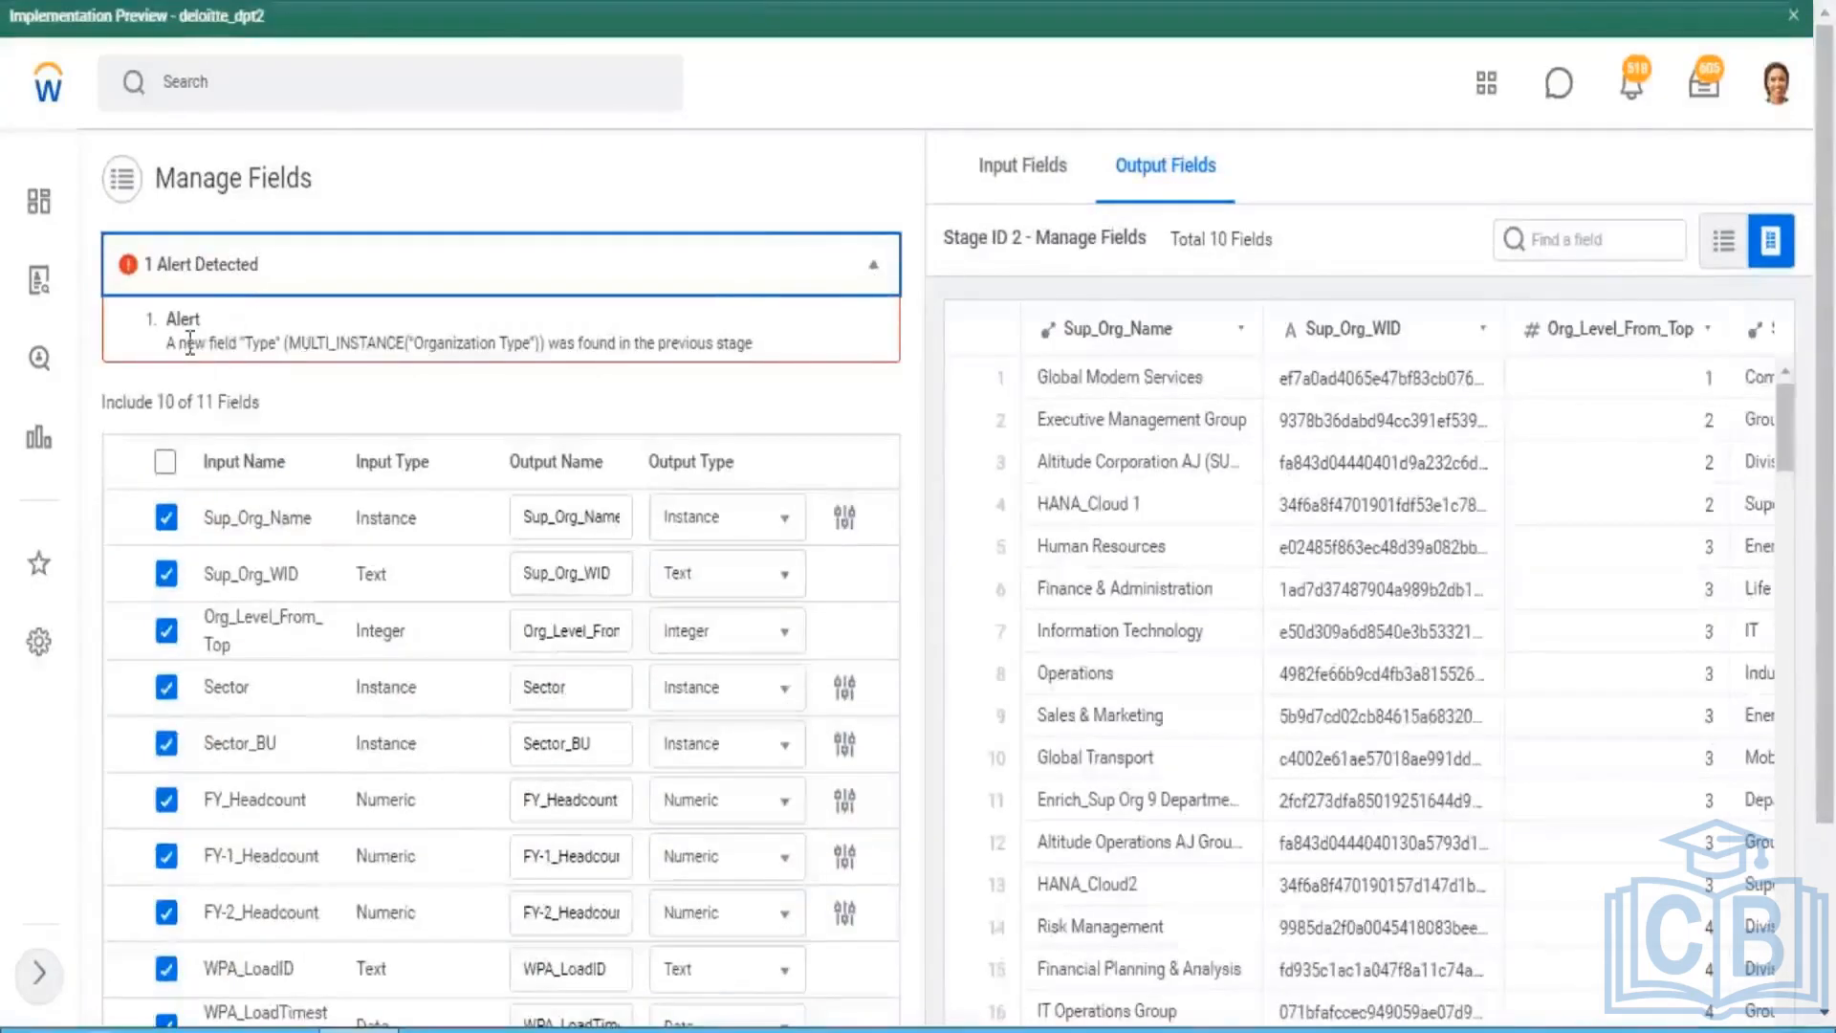
pyautogui.moveTo(195, 346); pyautogui.dragTo(280, 346)
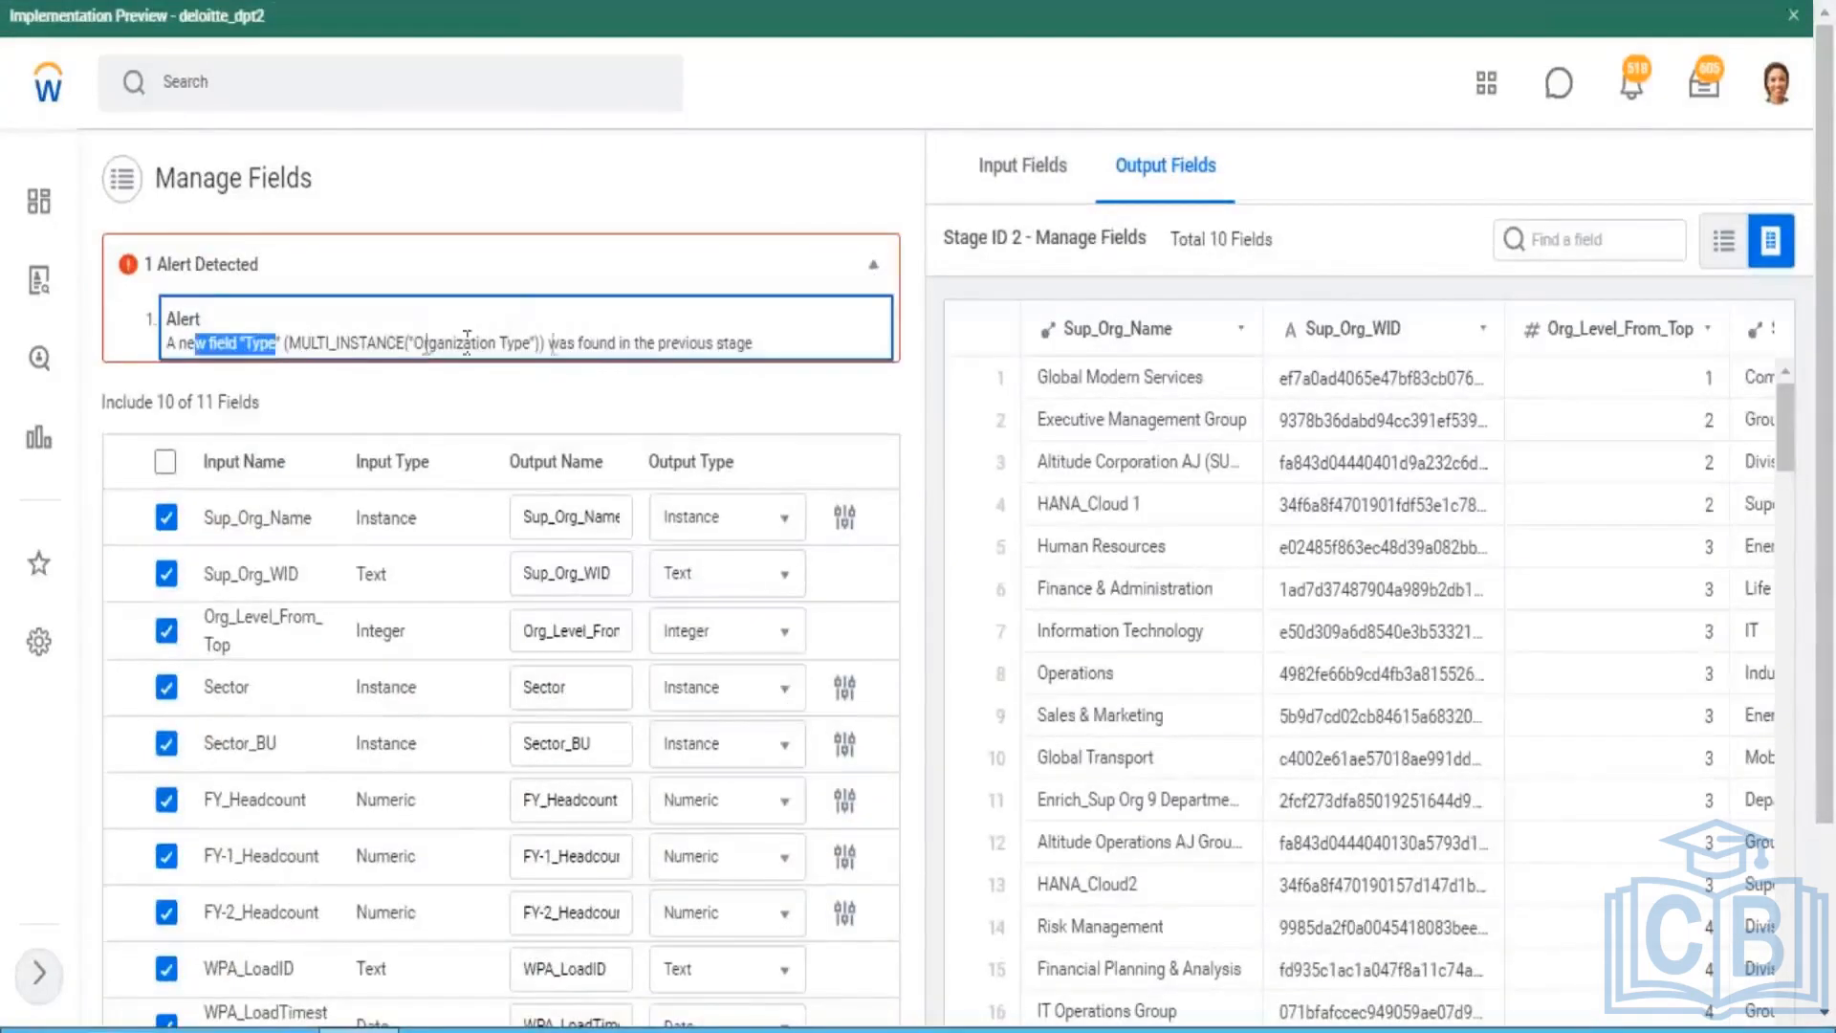
pyautogui.click(636, 345)
pyautogui.moveTo(568, 346); pyautogui.dragTo(754, 346)
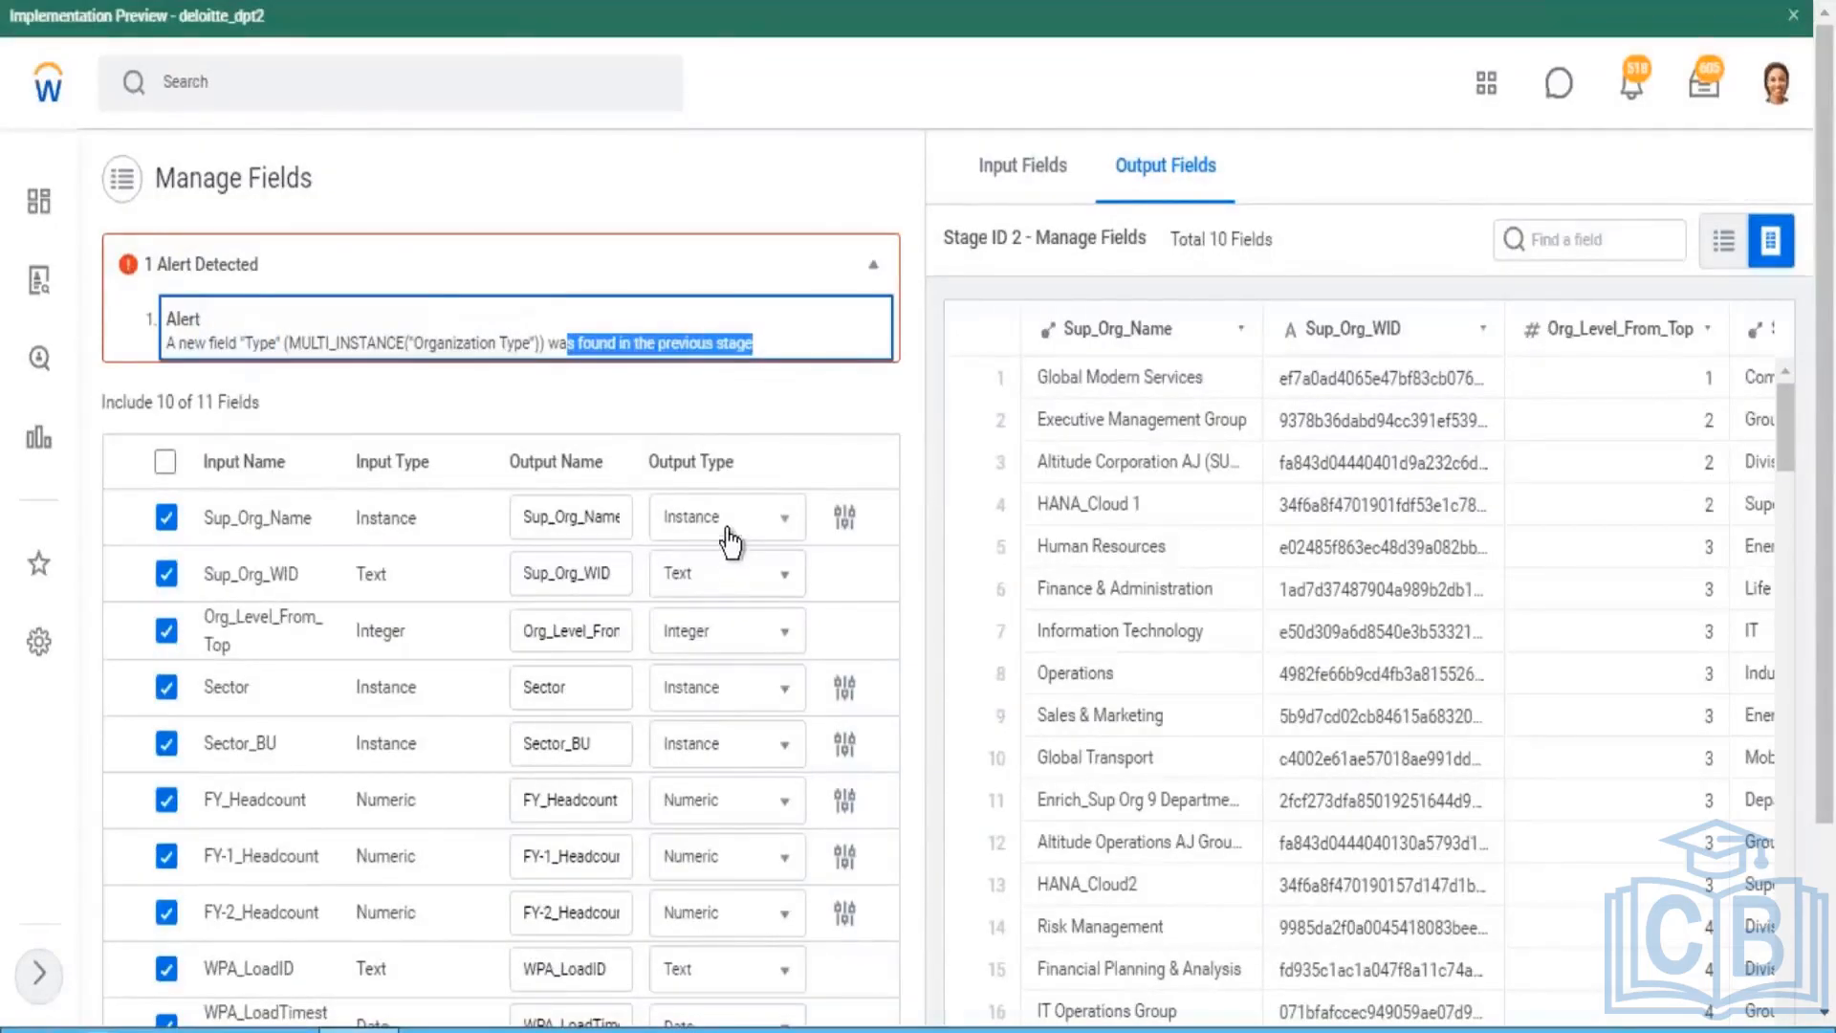
pyautogui.scroll(-3, 727, 535)
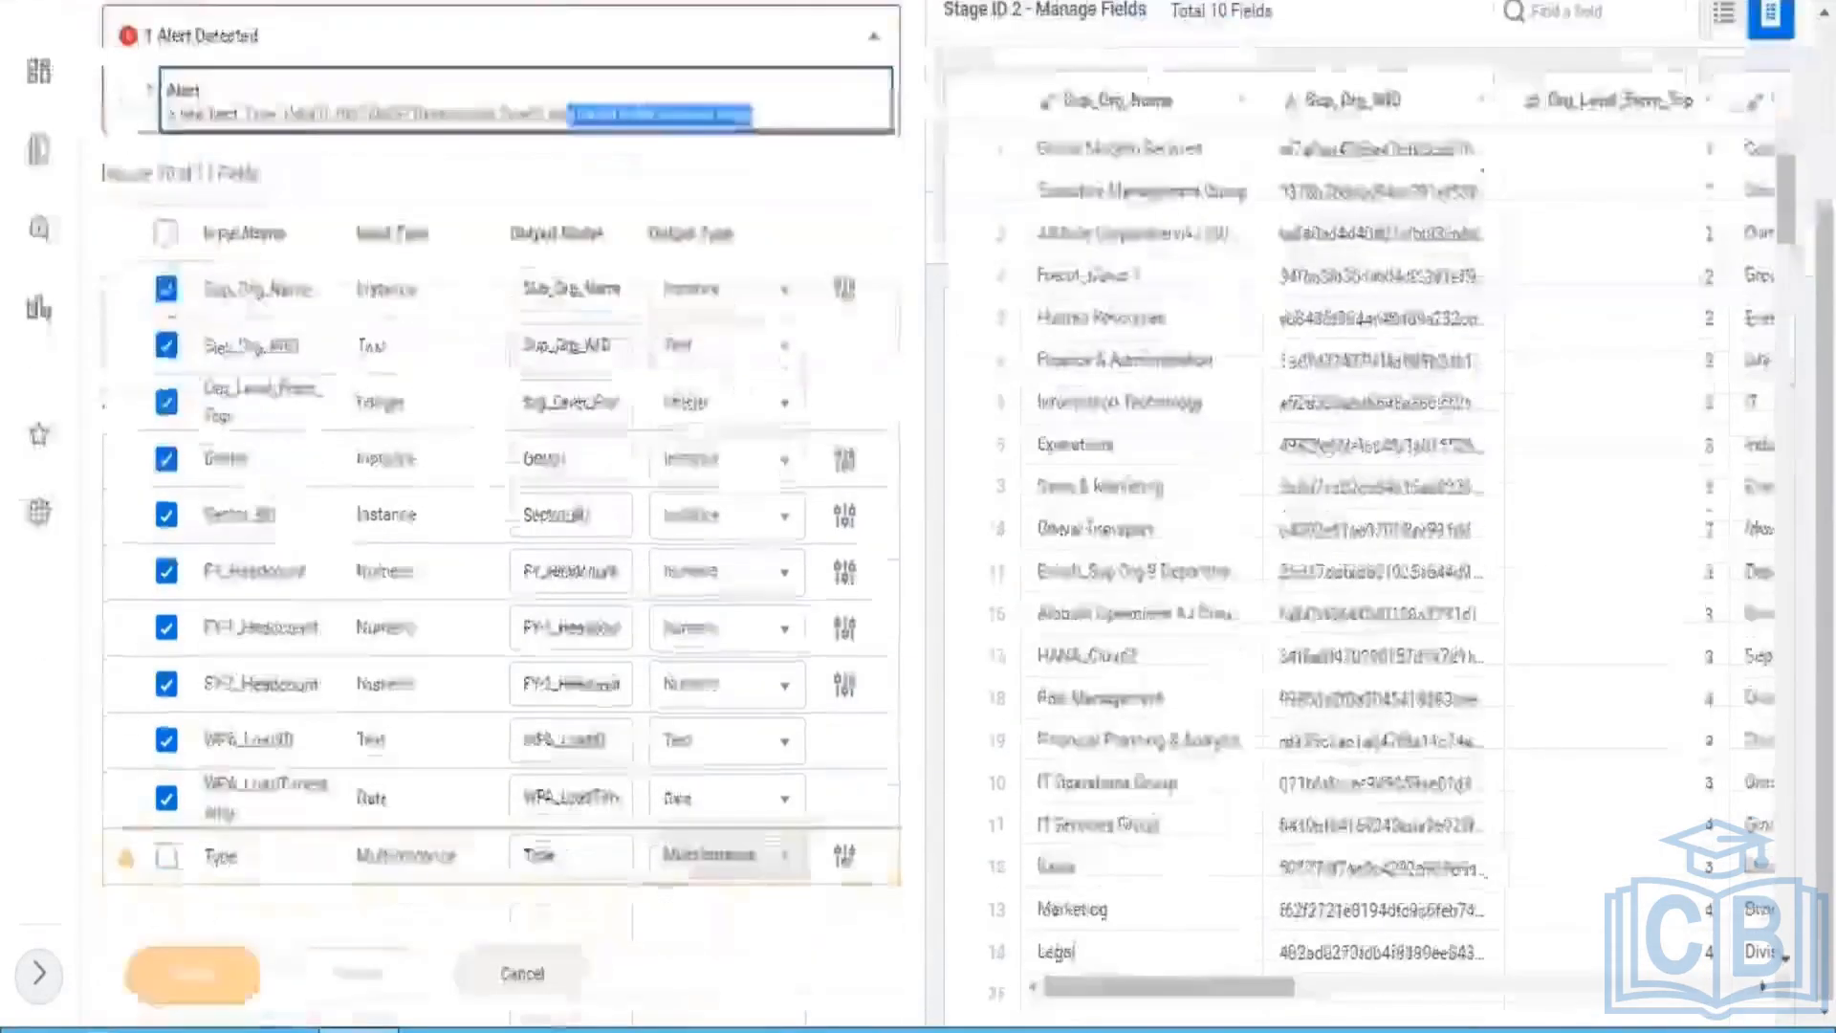
# Step: Include the Type field in the Manage Fields stage, apply the change, and examine the Sup_Org_Name column in the dataset preview
pyautogui.click(167, 857)
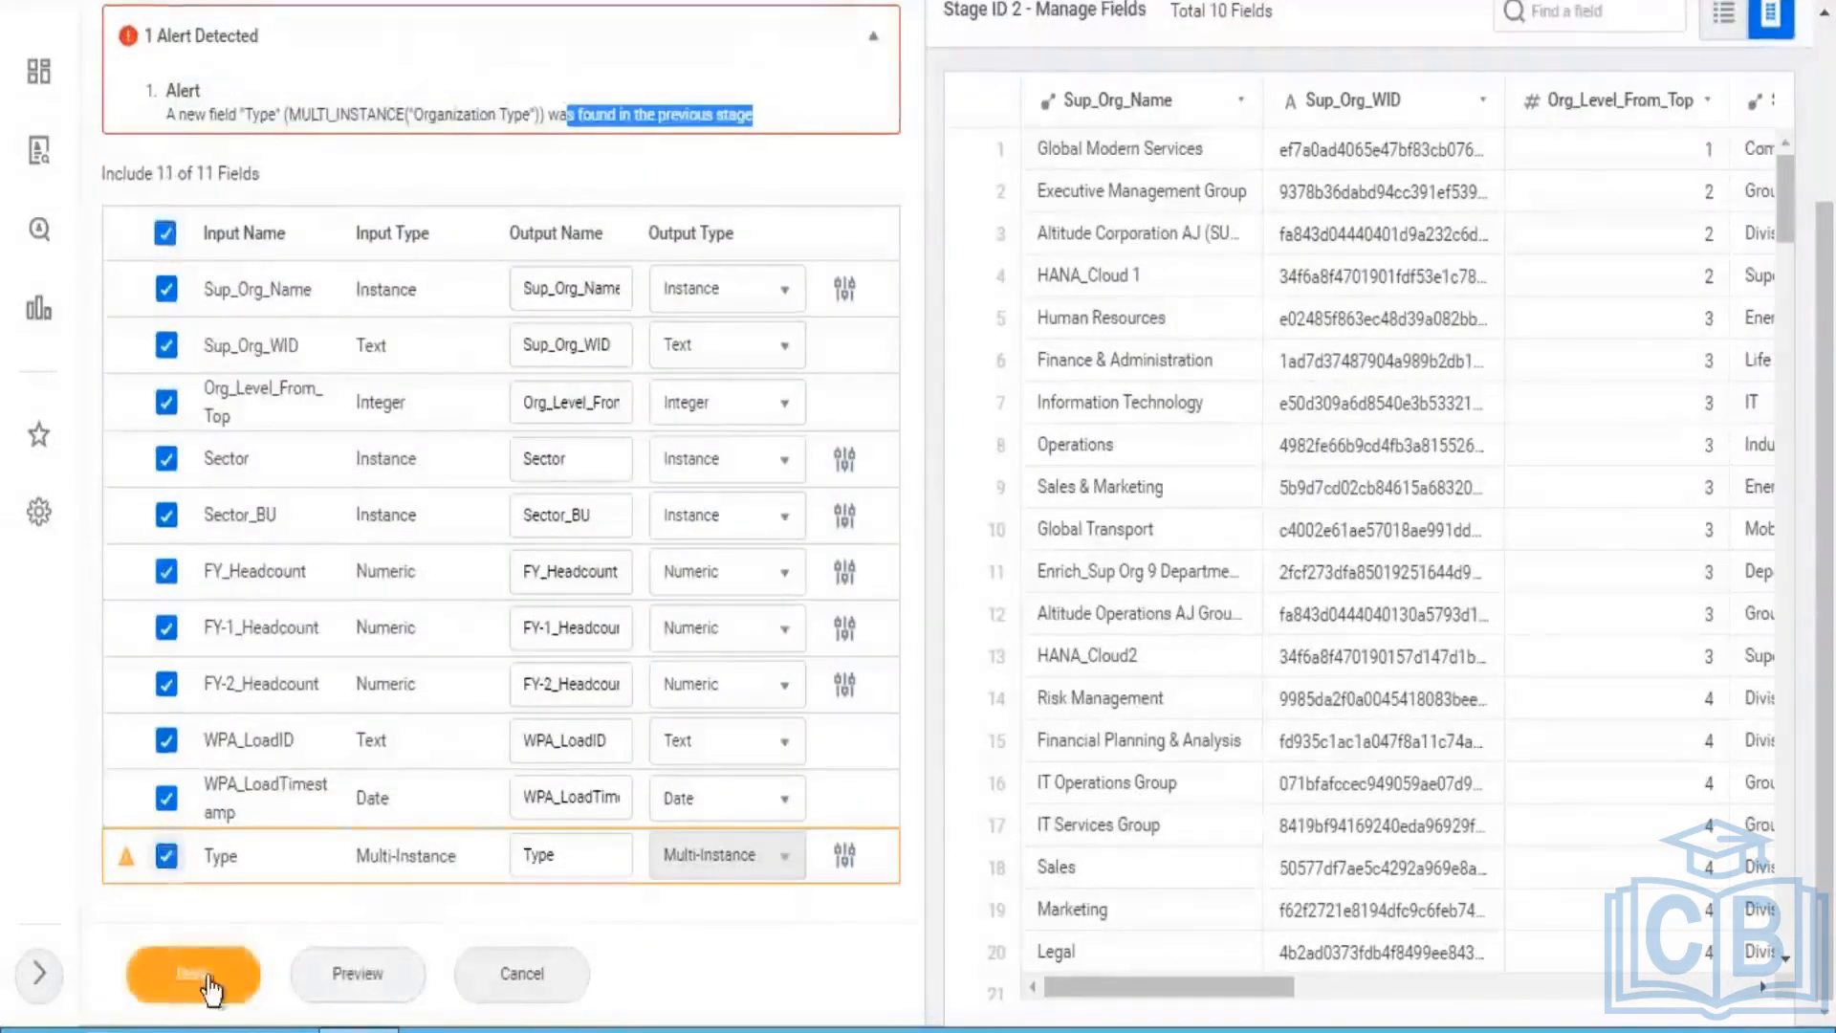
pyautogui.click(206, 980)
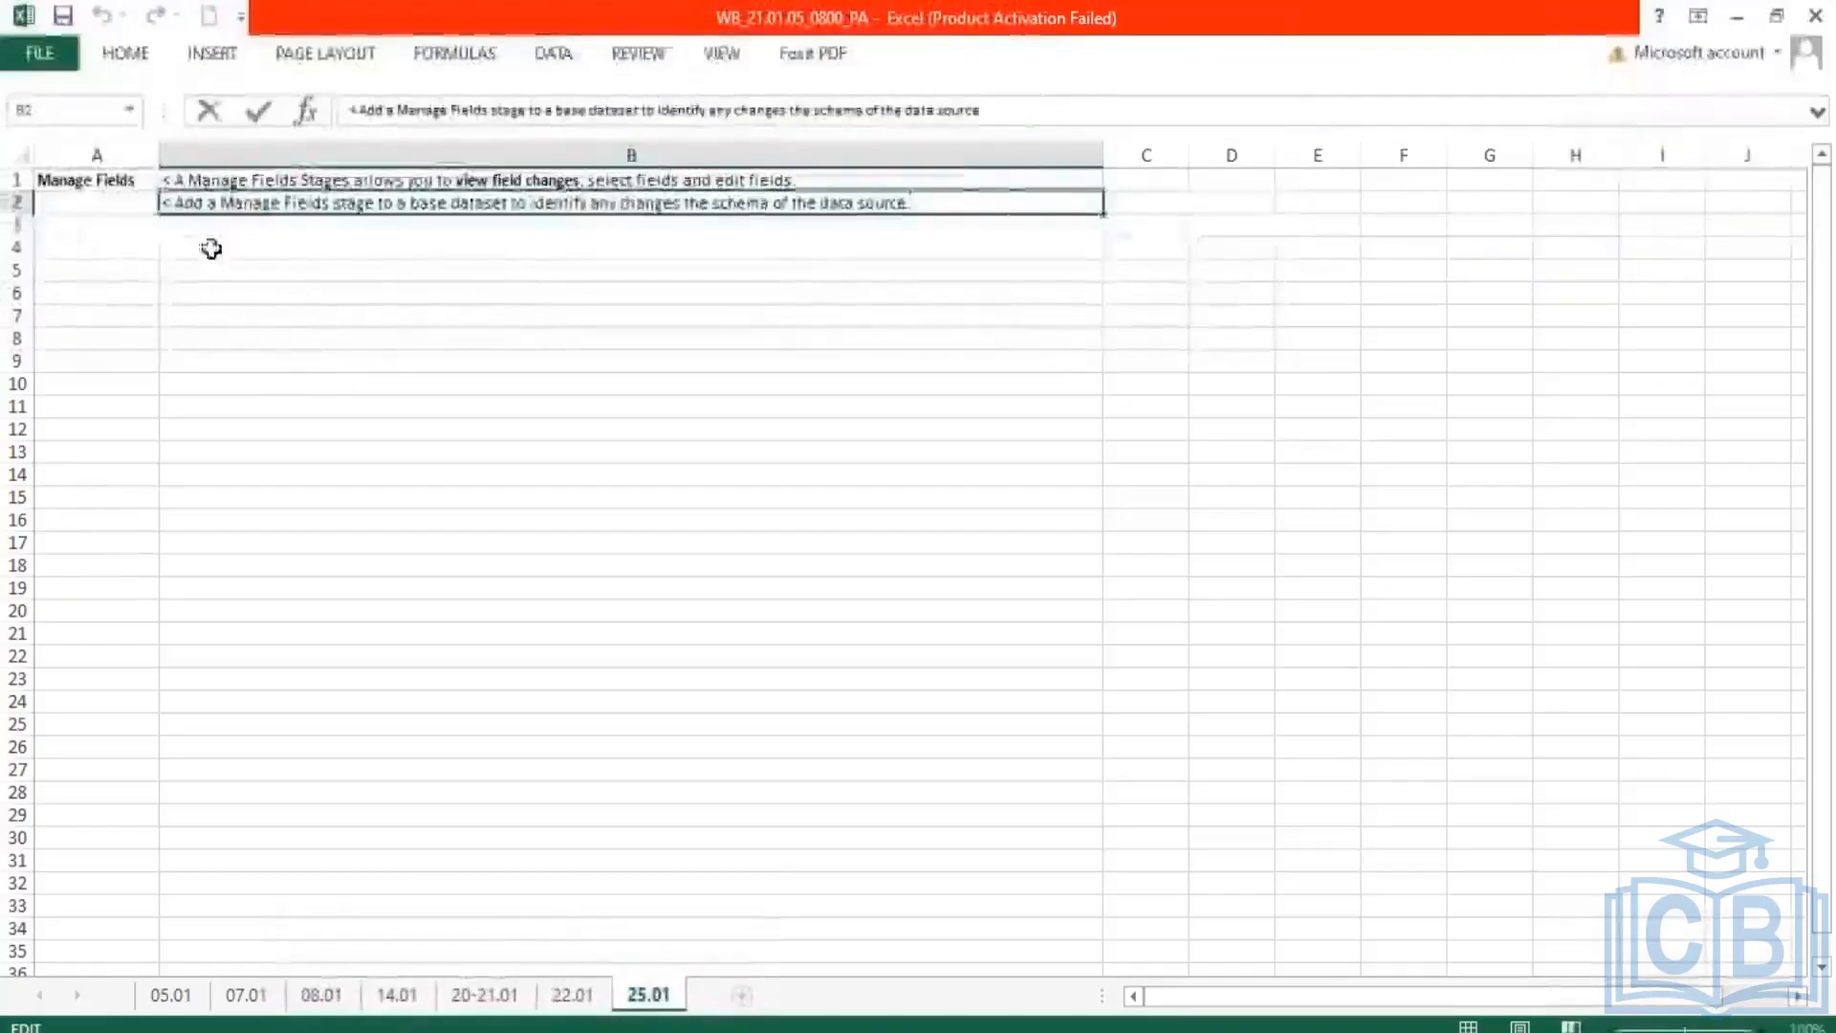
pyautogui.click(221, 233)
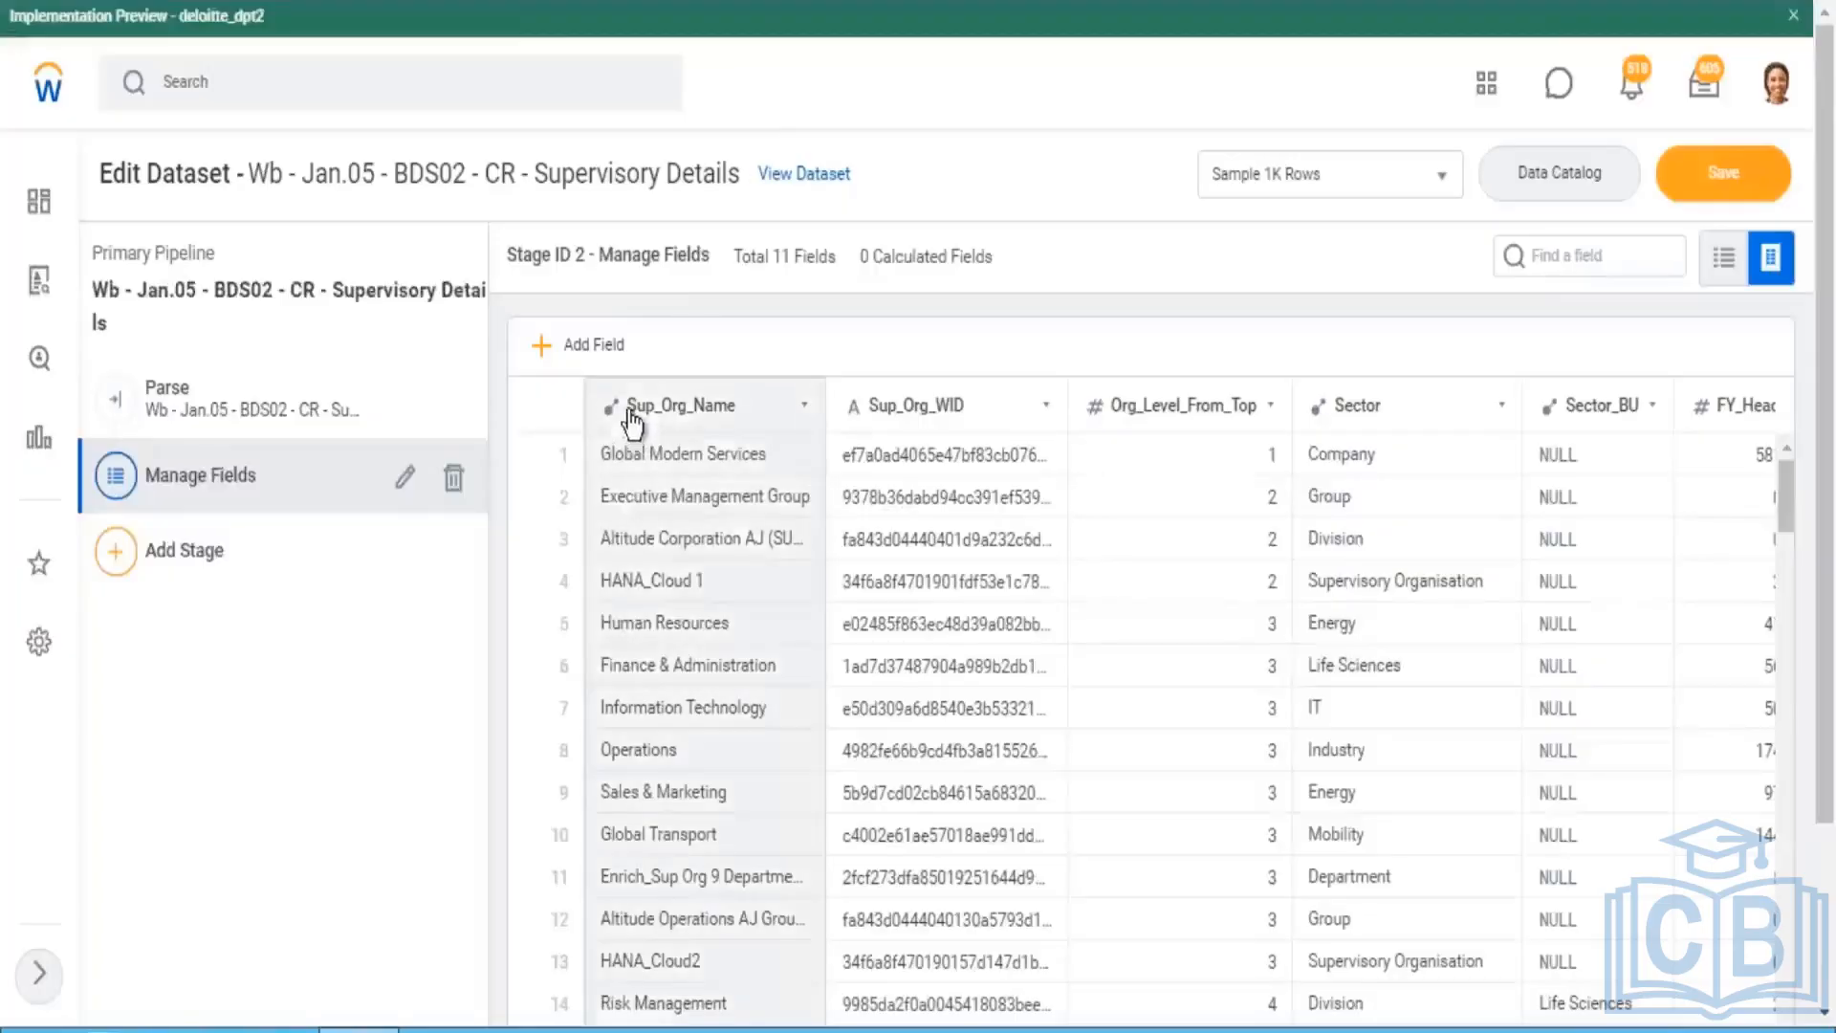
pyautogui.moveTo(627, 407); pyautogui.dragTo(740, 409)
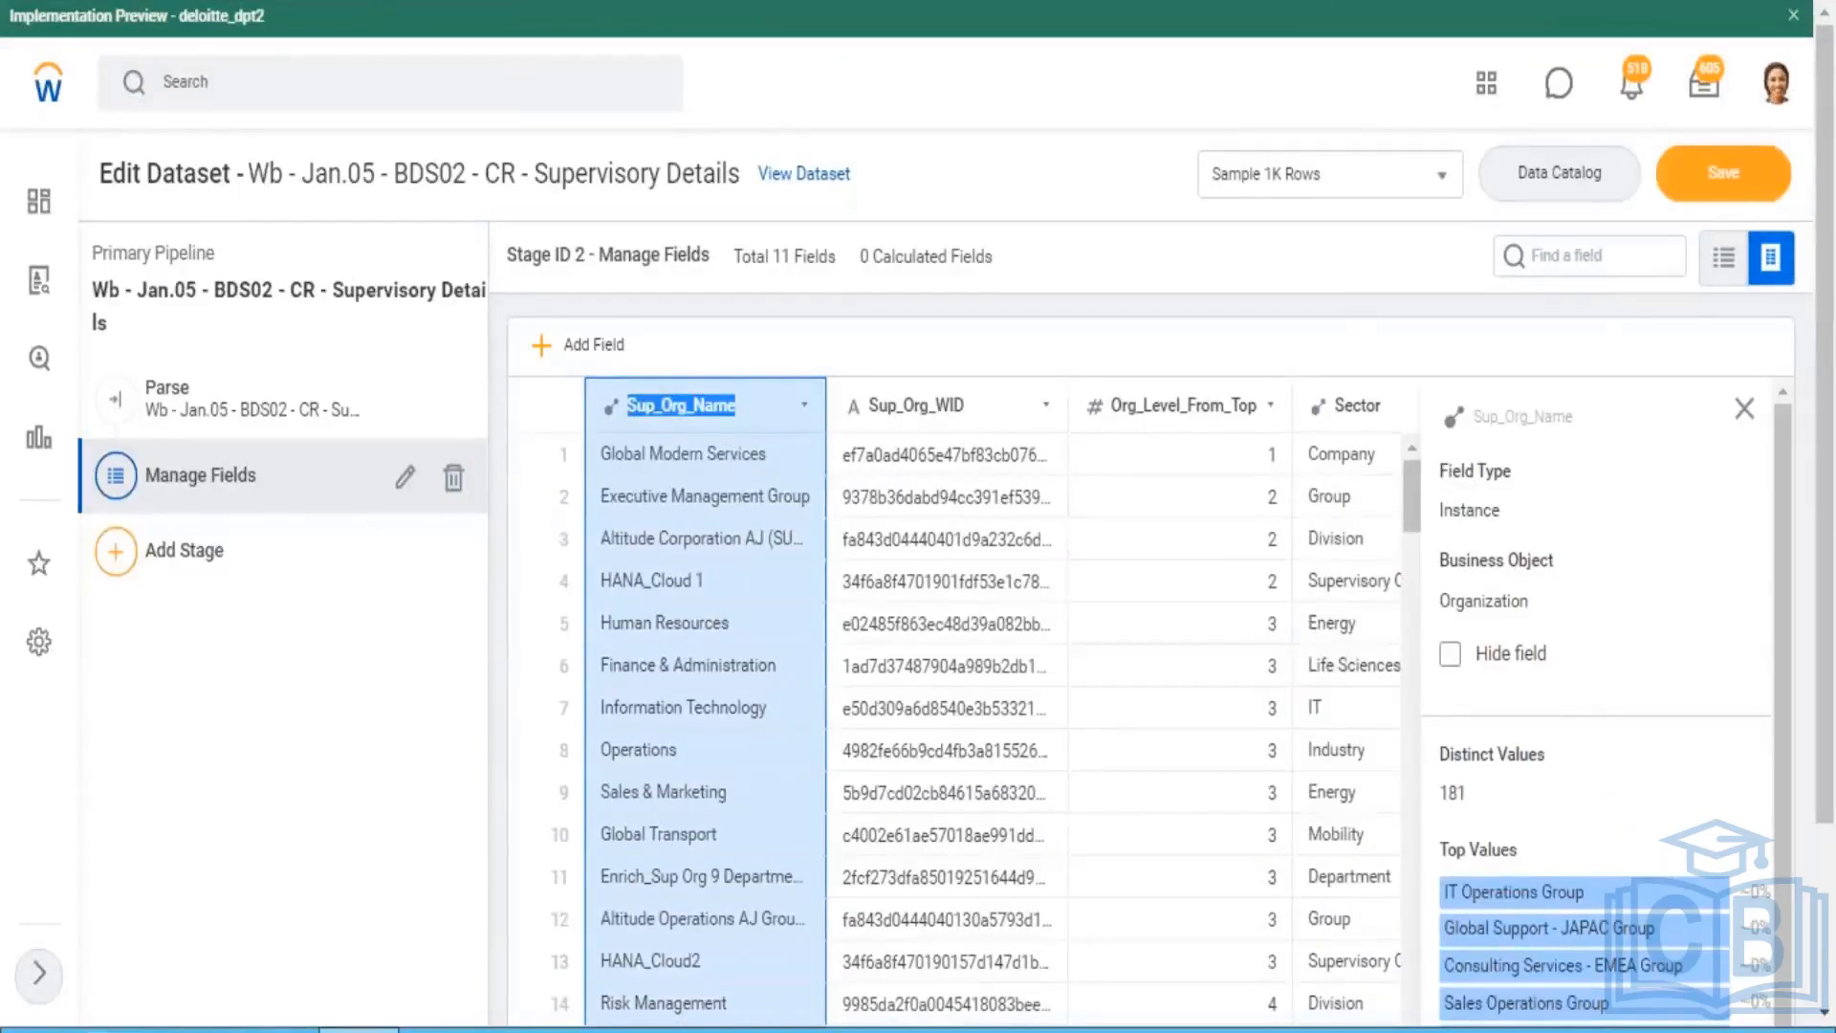
# Step: In the Excel notes, add to B2 the line "< Workday handles schema changes based on the source file header row (Workday Report or an external file)"
pyautogui.hotkey('alt', 'Tab')
pyautogui.doubleClick(948, 202)
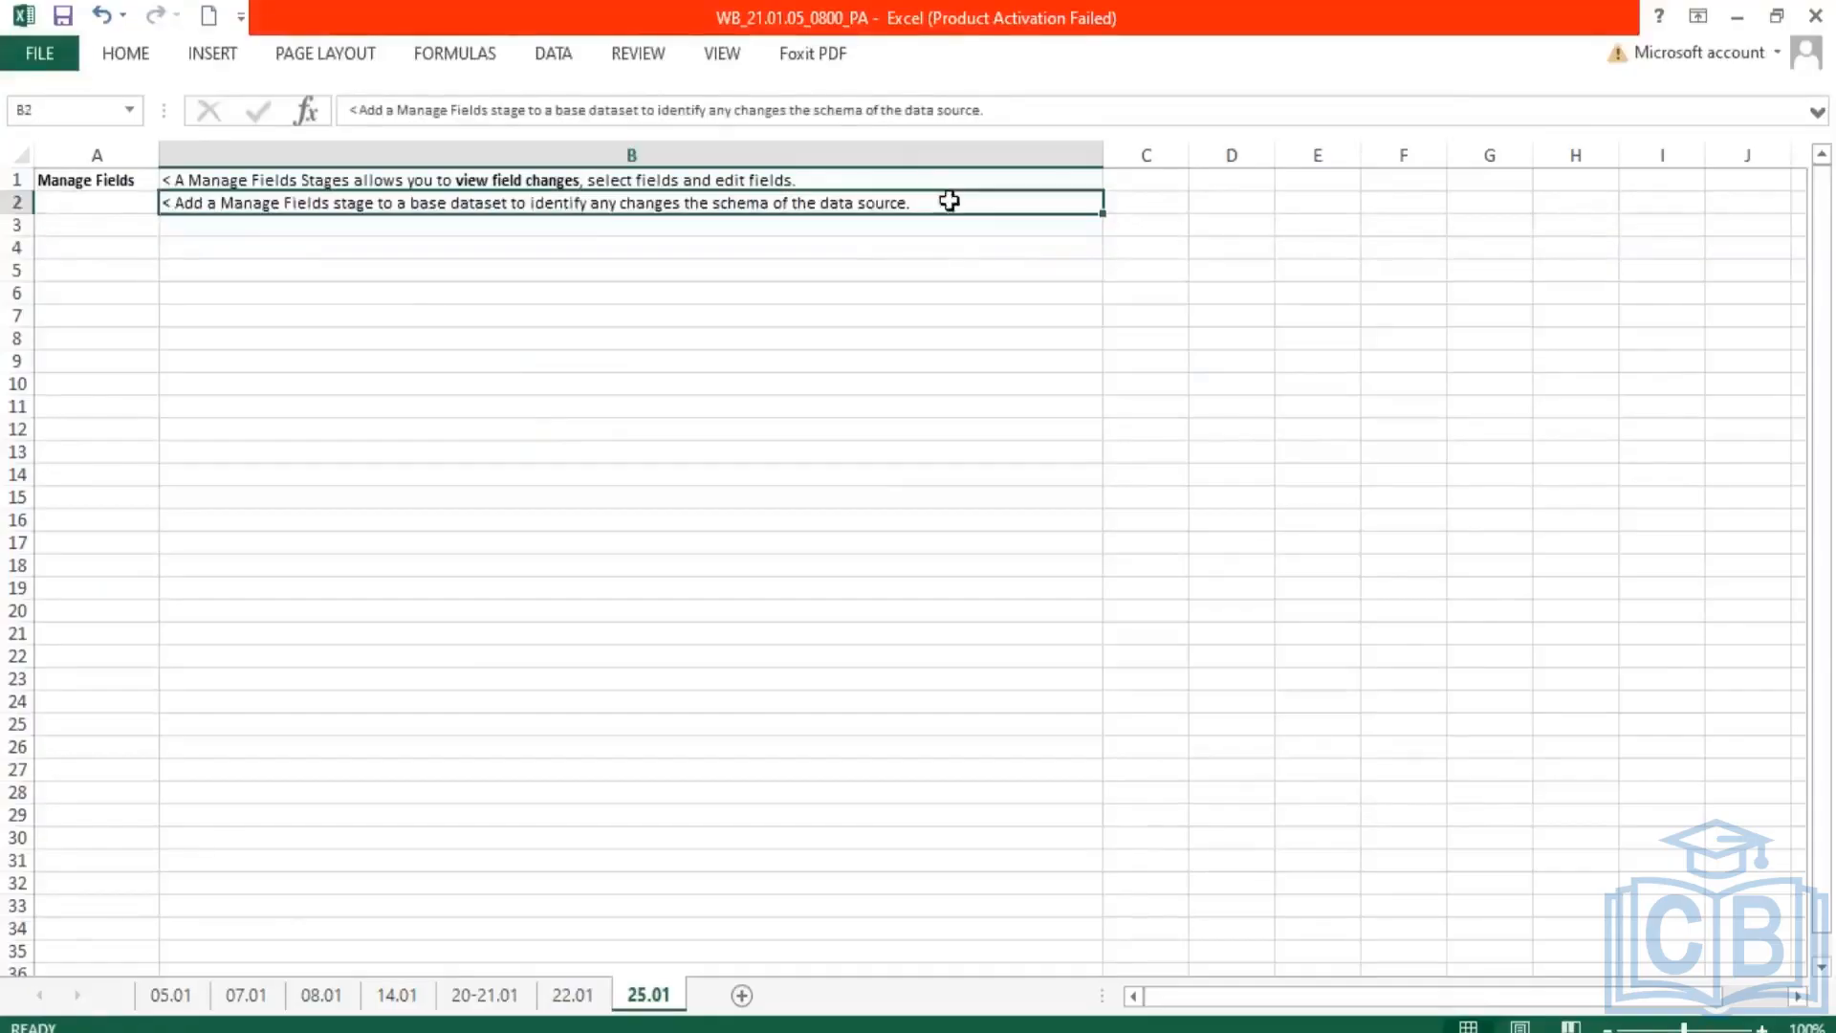
pyautogui.press('Return')
pyautogui.write('< W')
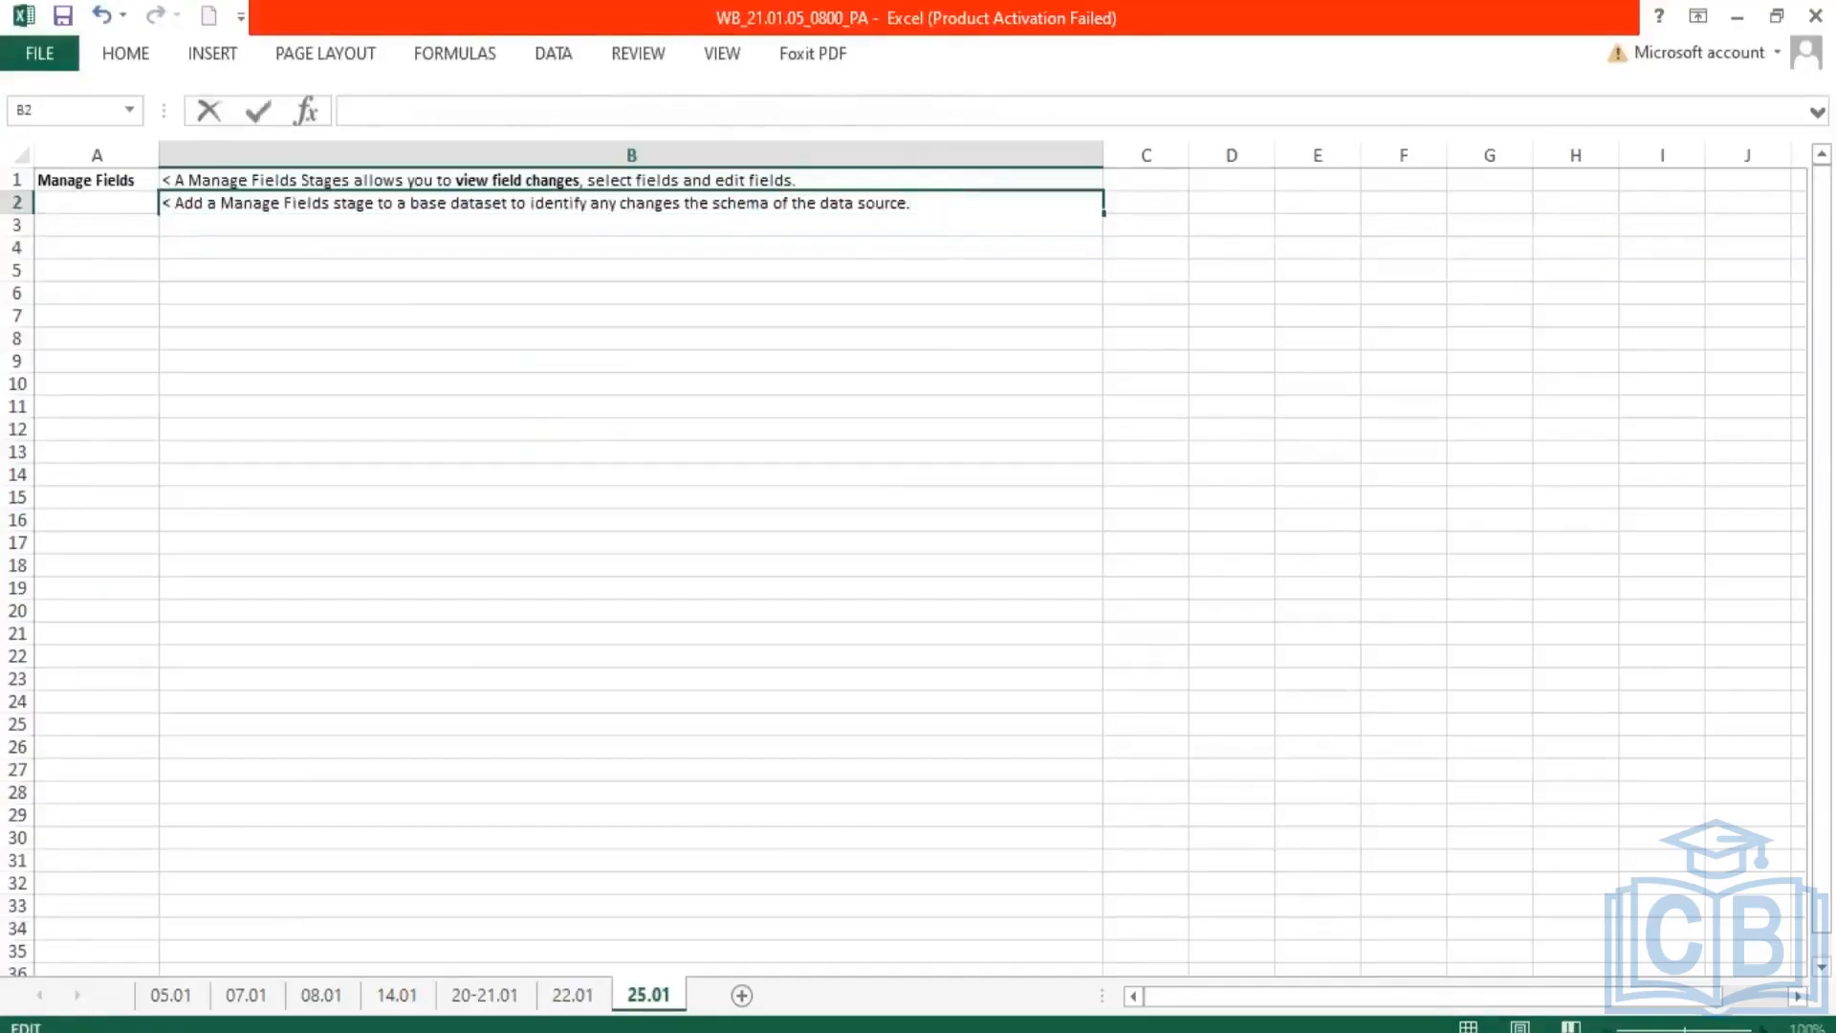
pyautogui.write('orkday handles so')
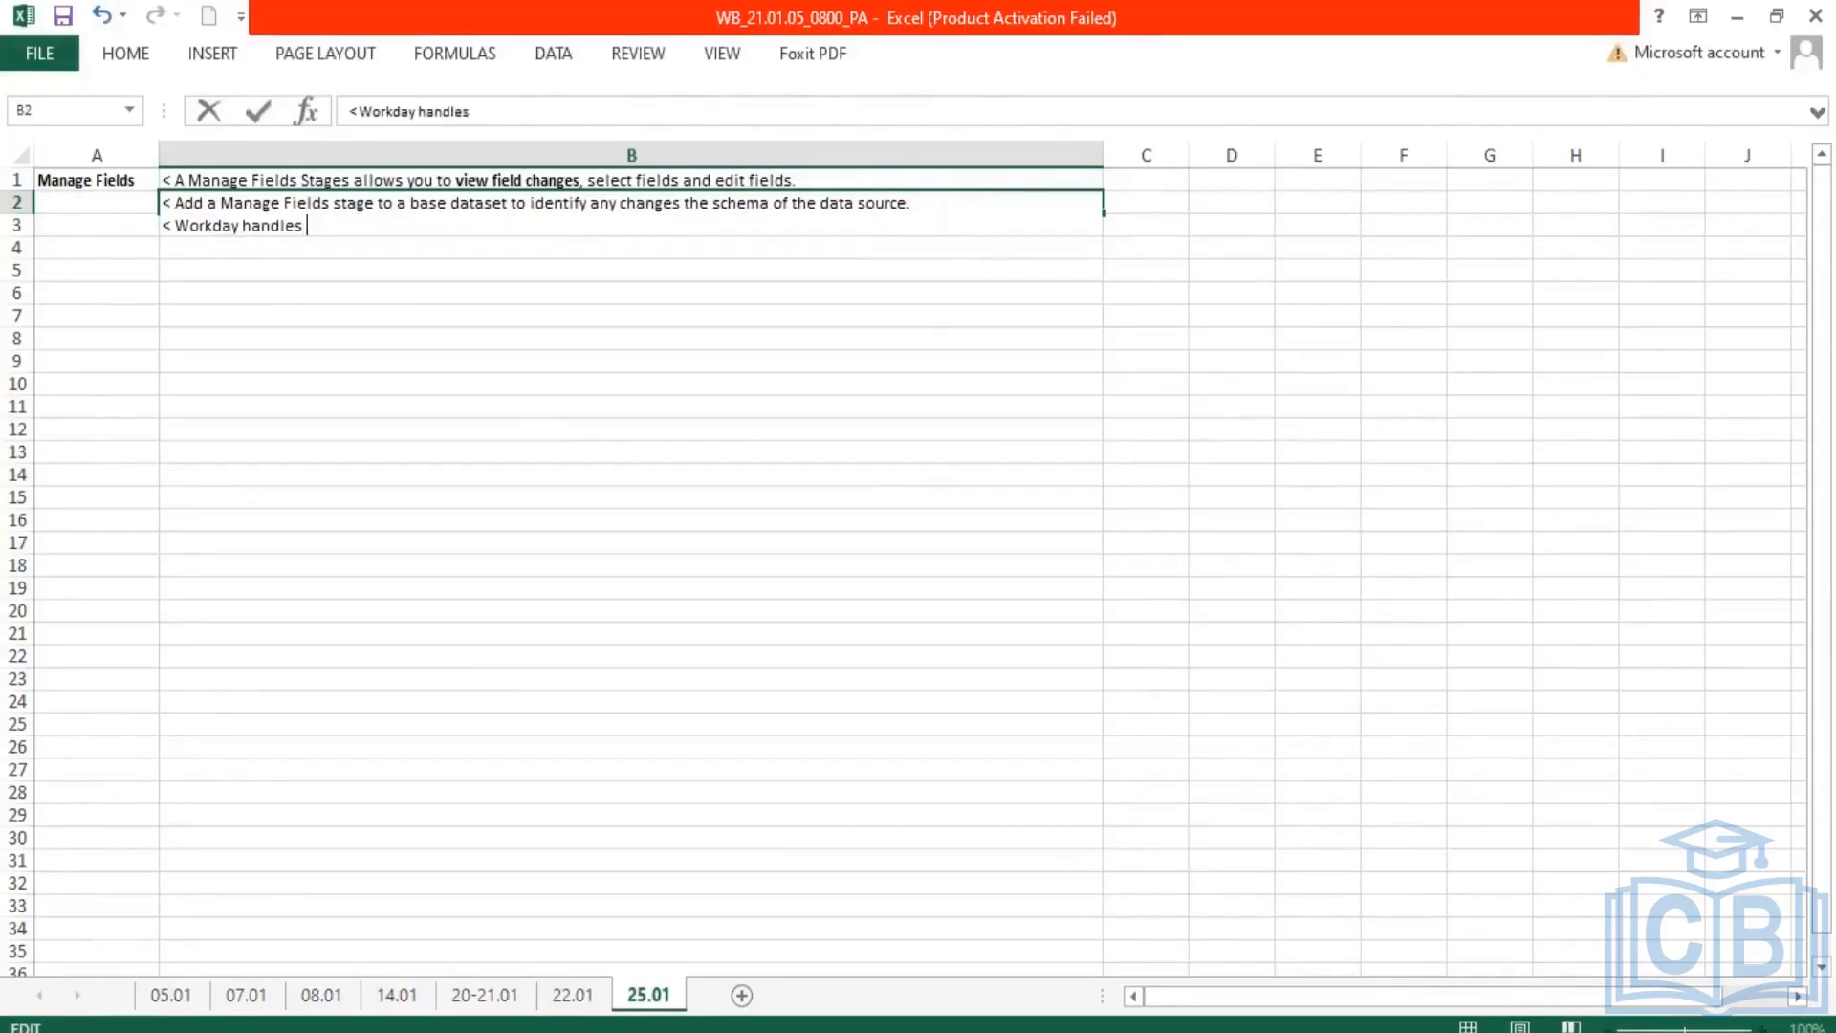
pyautogui.press('BackSpace')
pyautogui.press('BackSpace')
pyautogui.write('schema changes ')
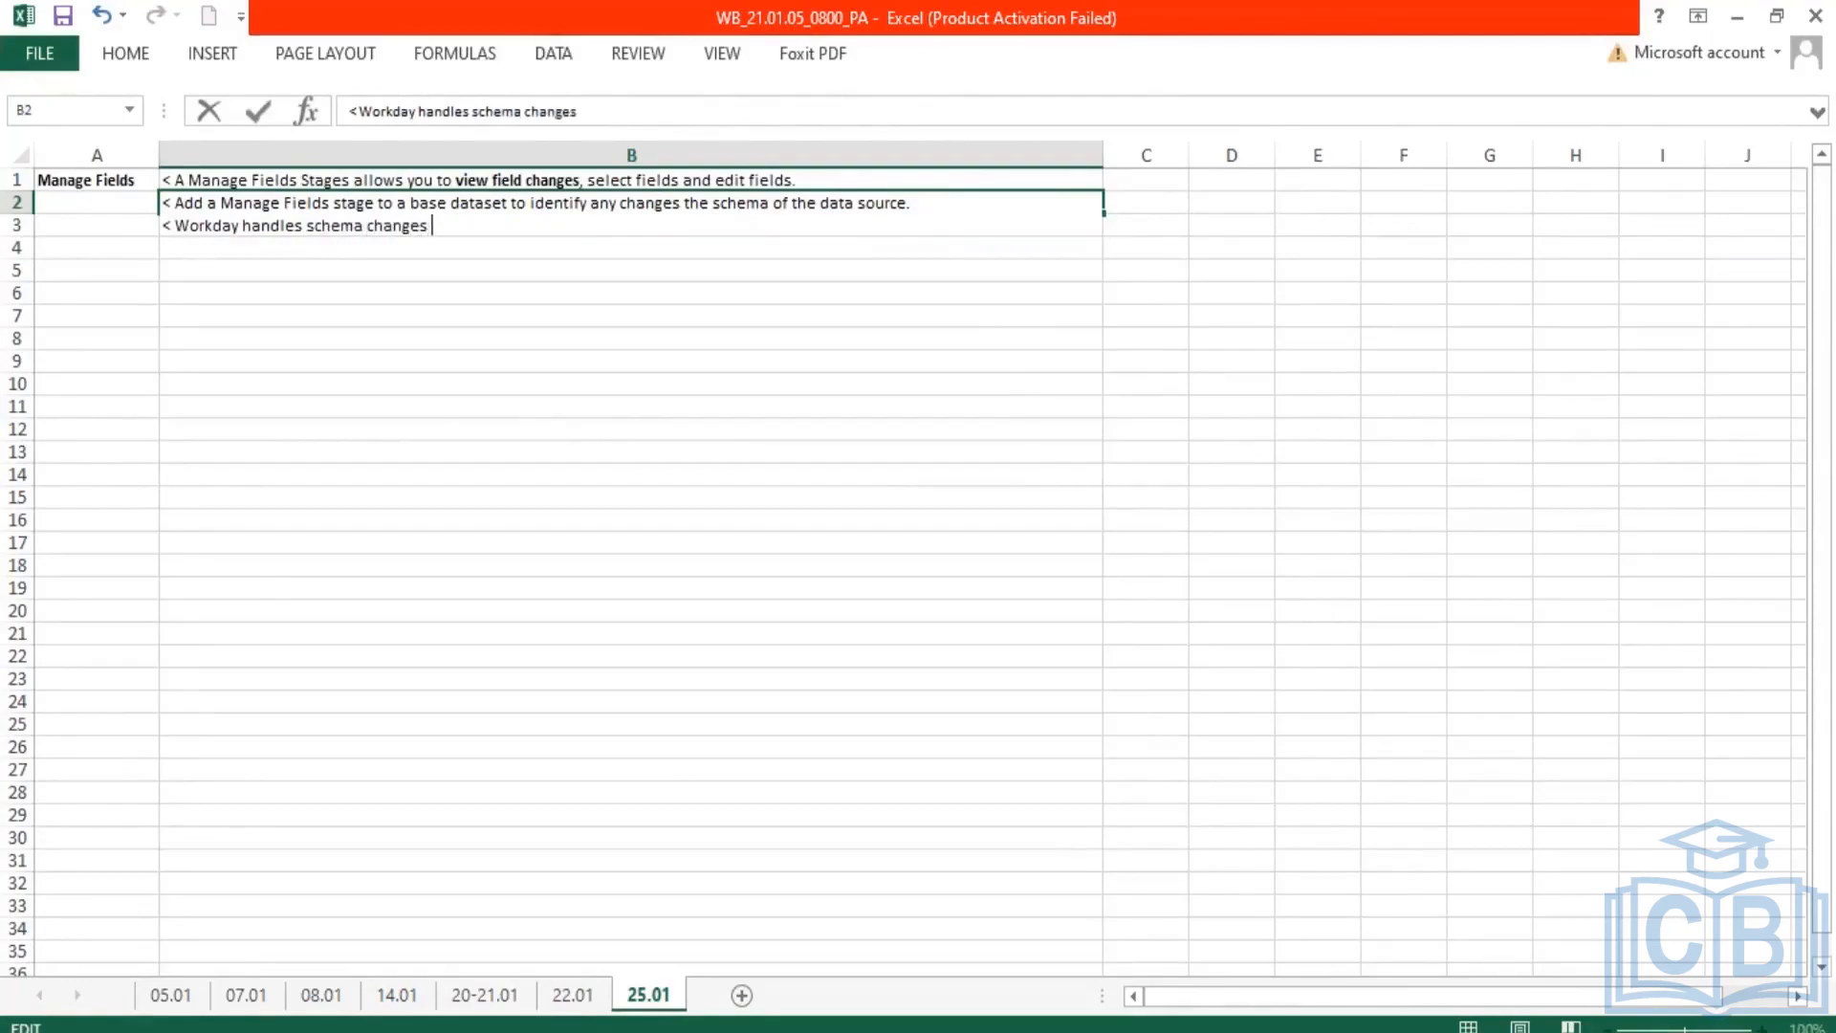
pyautogui.write('based on the s')
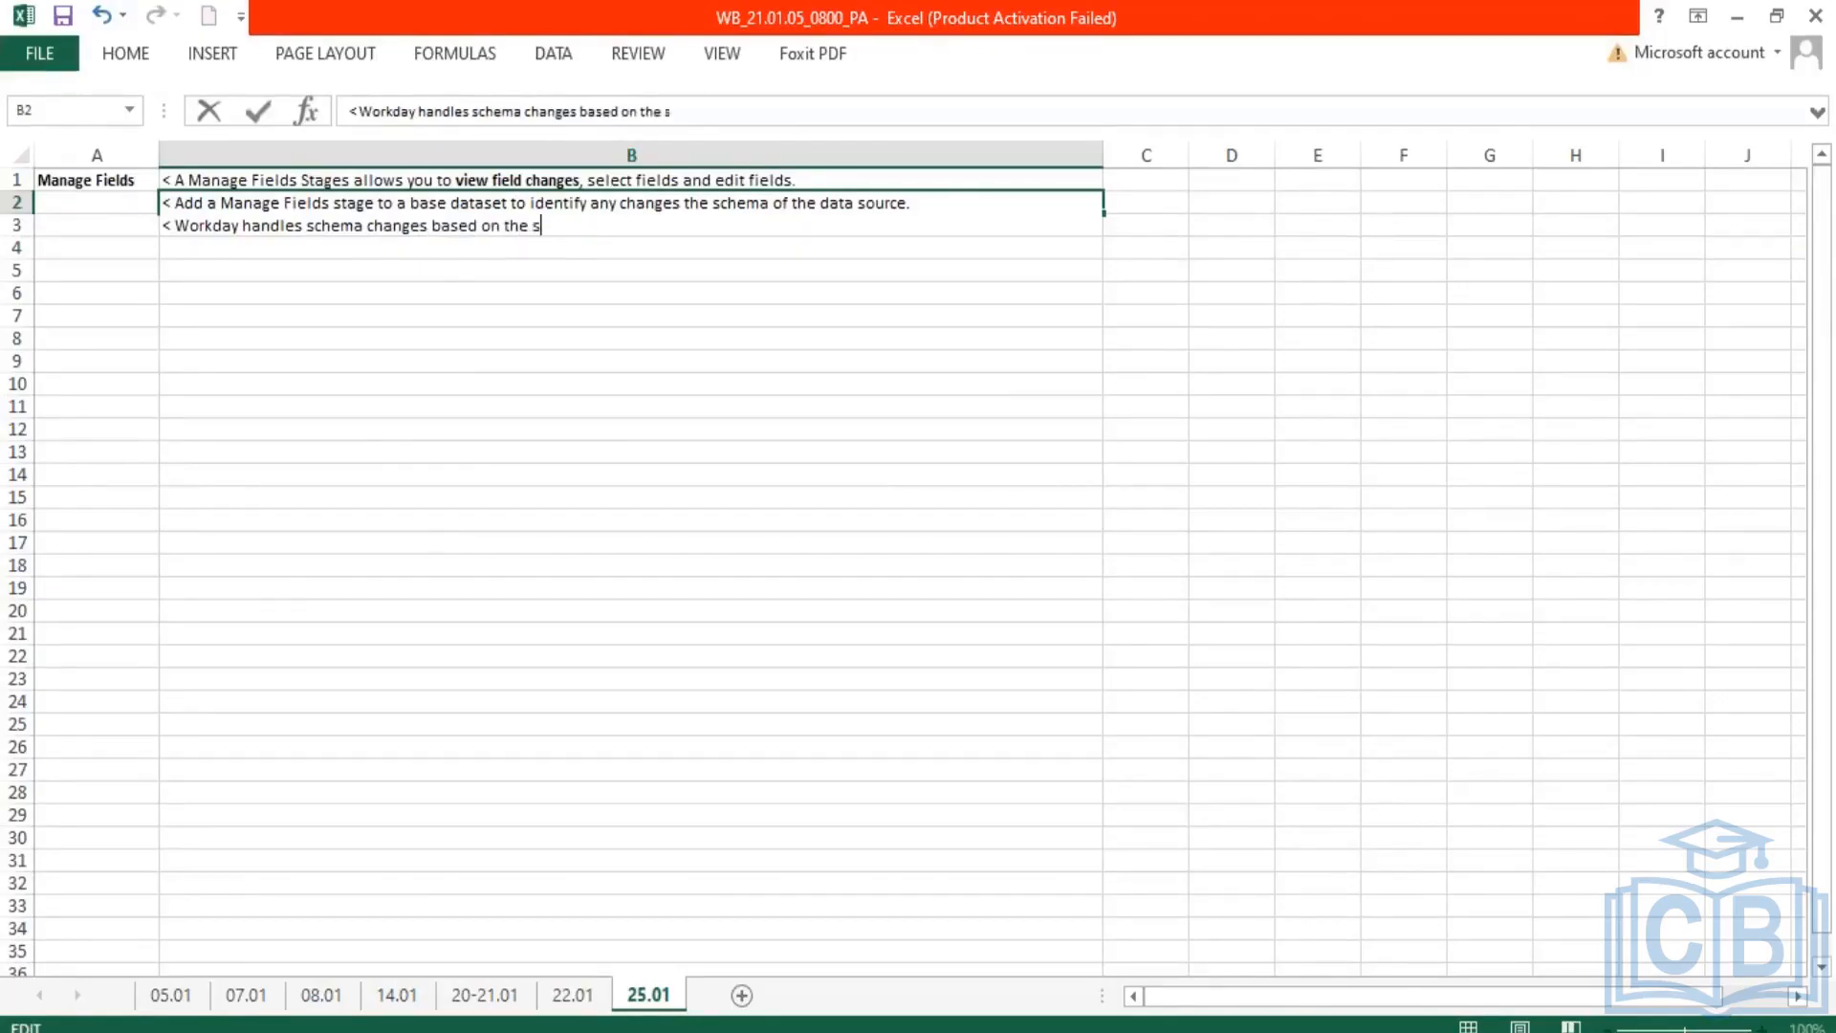
pyautogui.write('ource file header r')
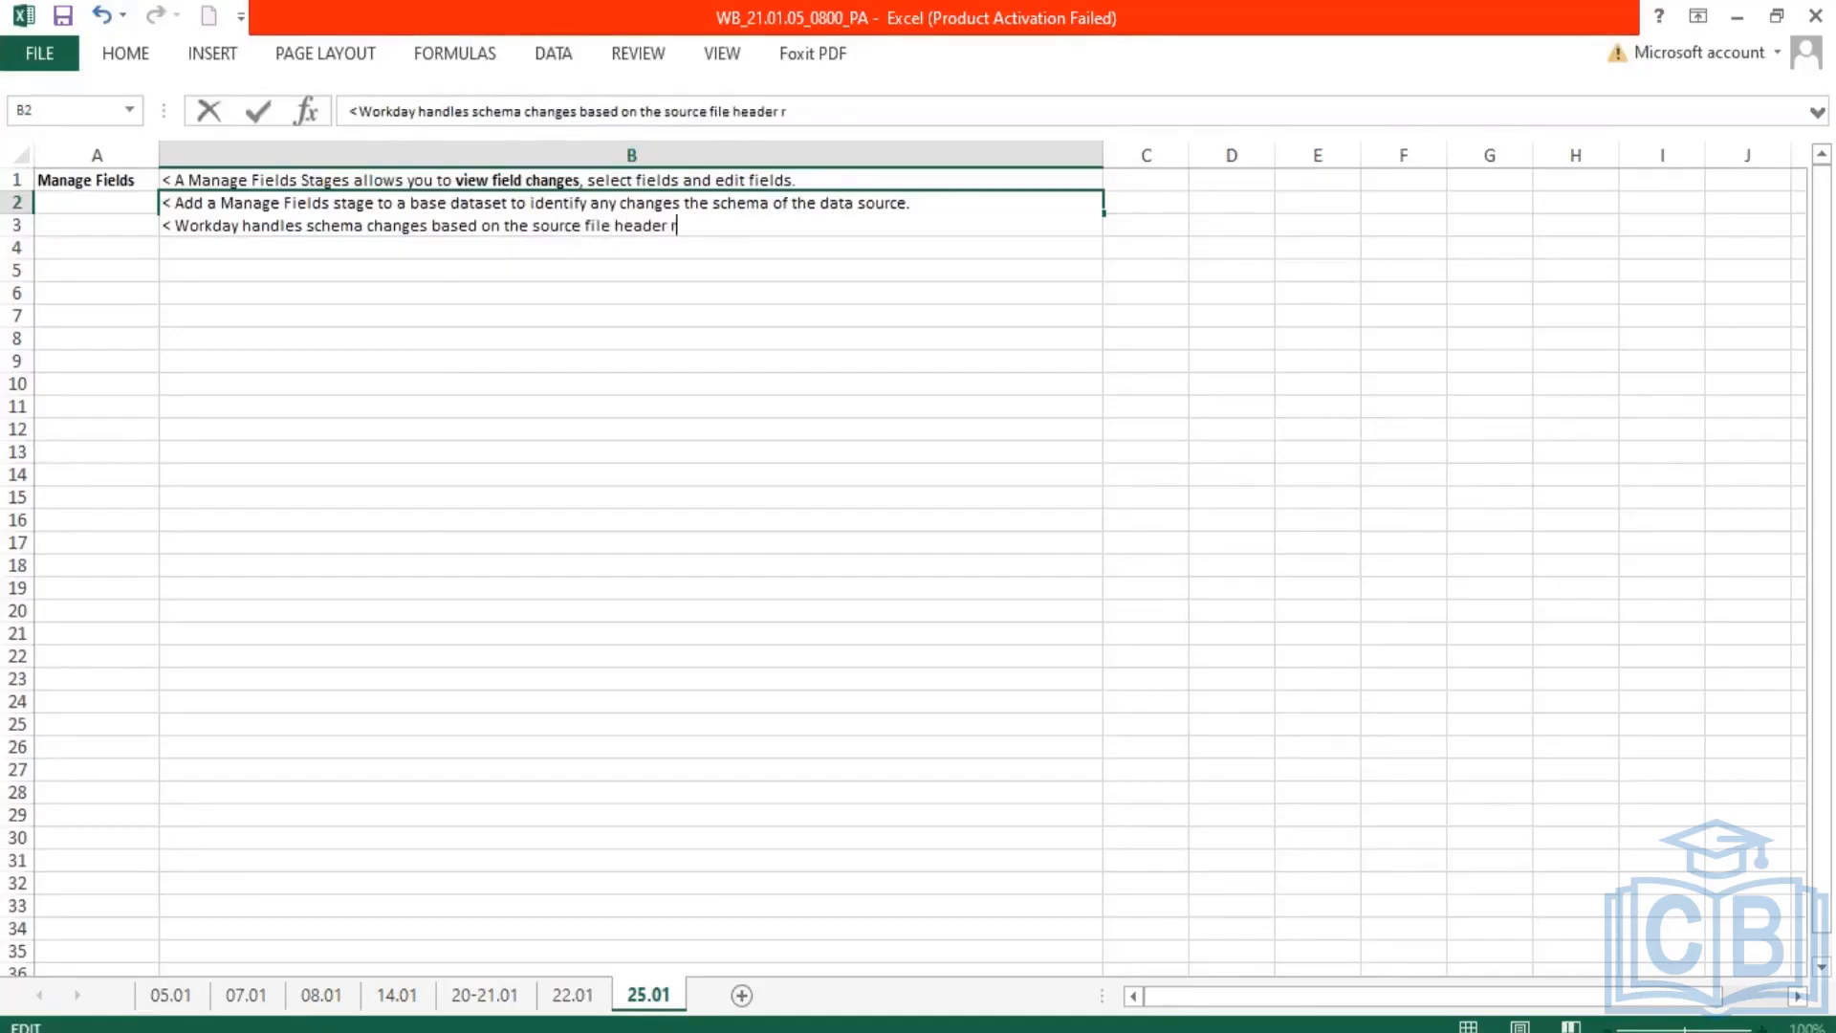
pyautogui.write('ow (Workday Report or')
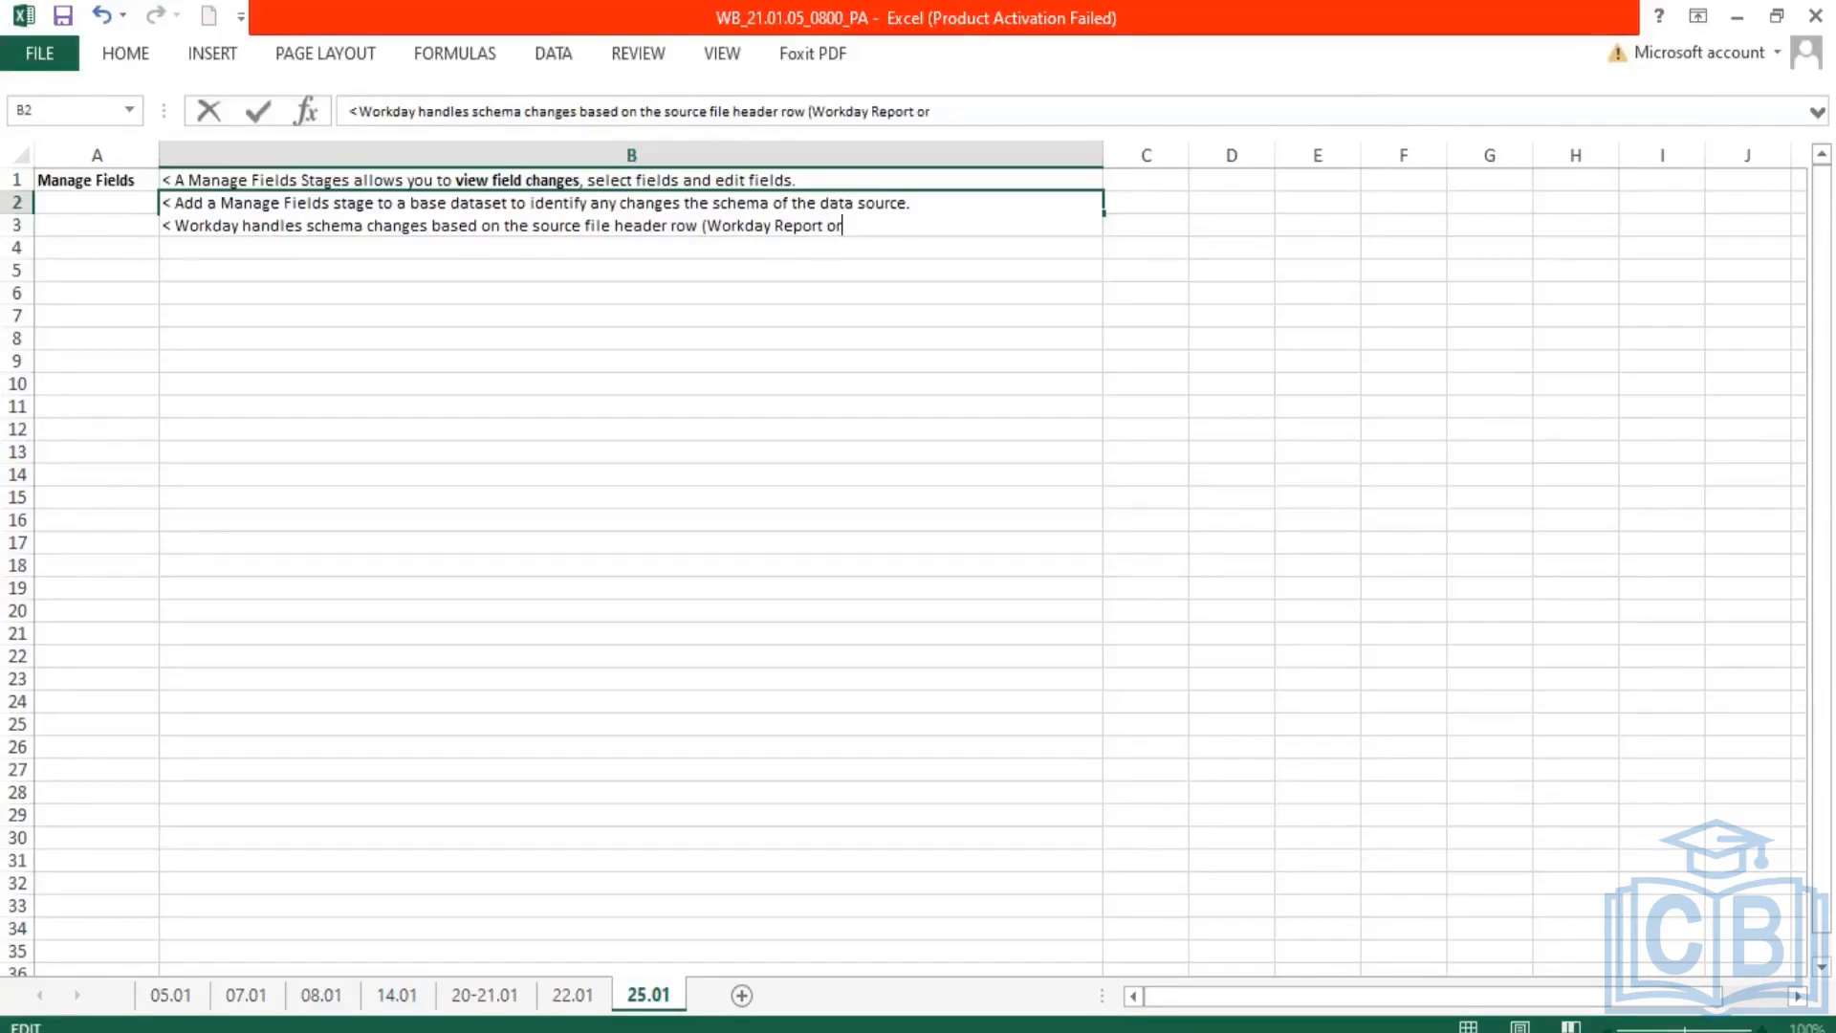
pyautogui.write(' an external file)')
pyautogui.press('Return')
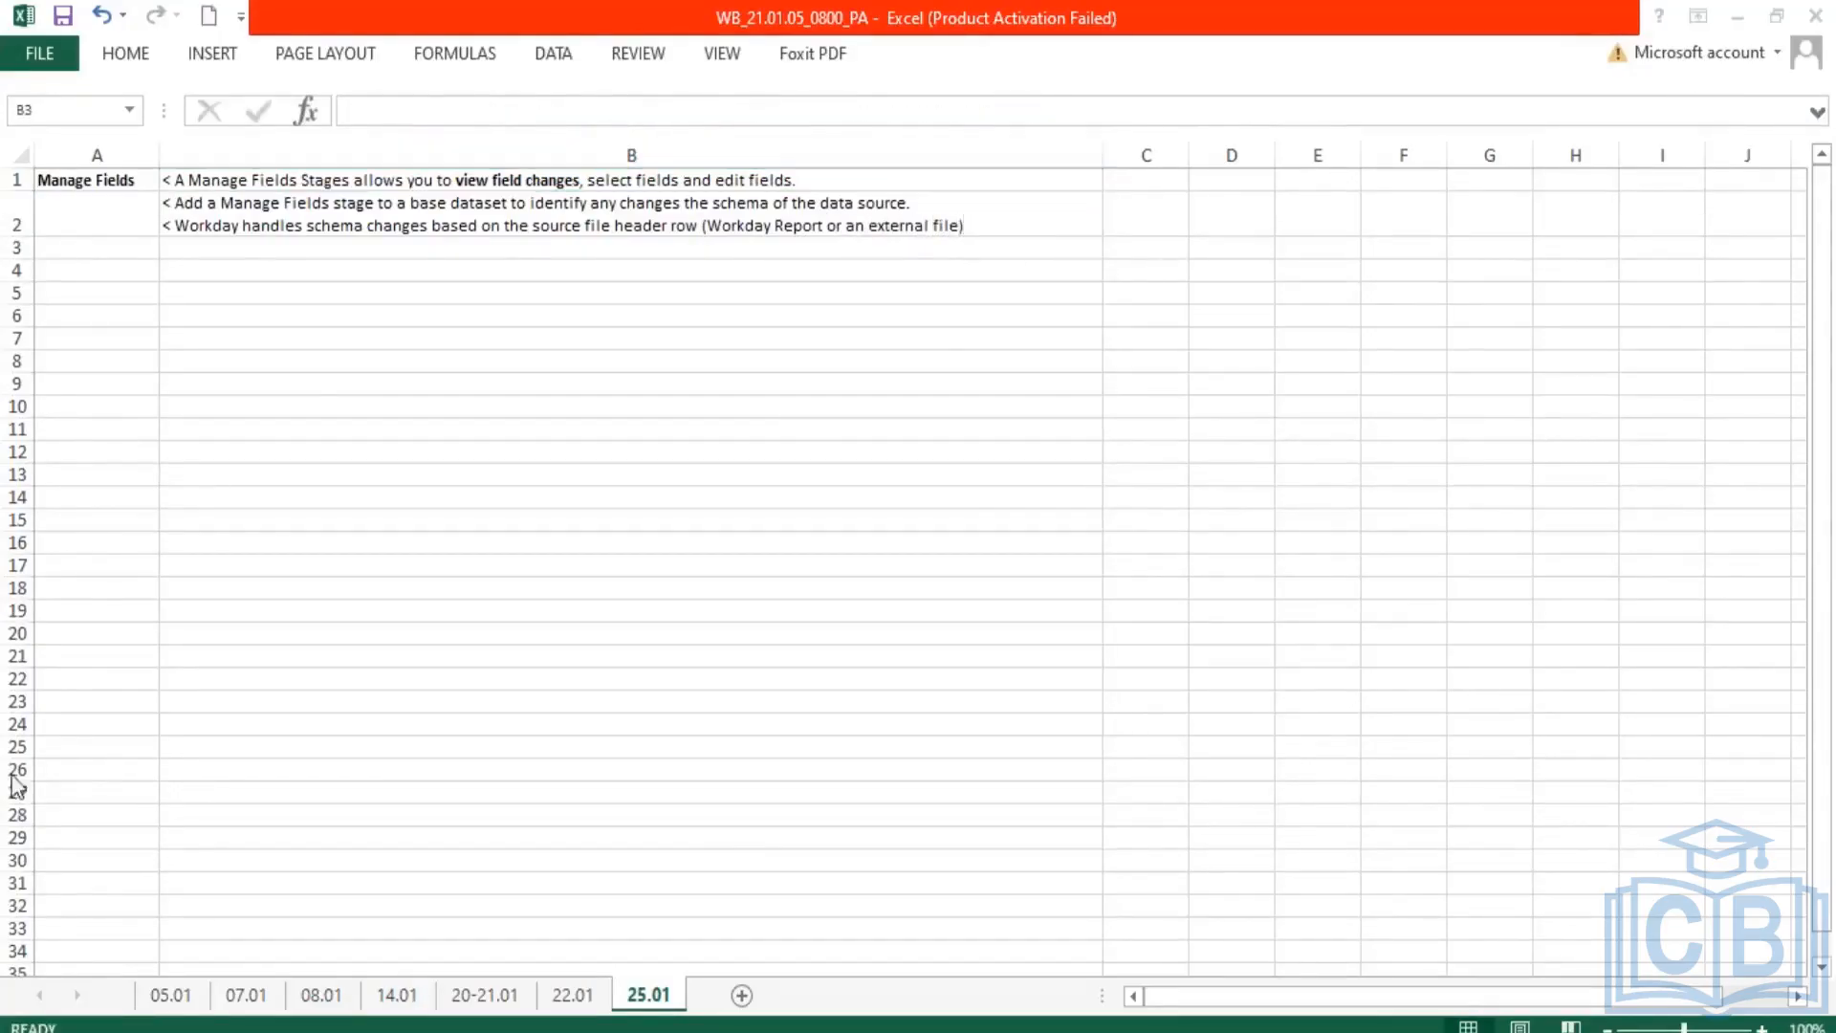
# Step: Review the phrase "source file header row" in the second line of B2
pyautogui.click(373, 241)
pyautogui.doubleClick(340, 226)
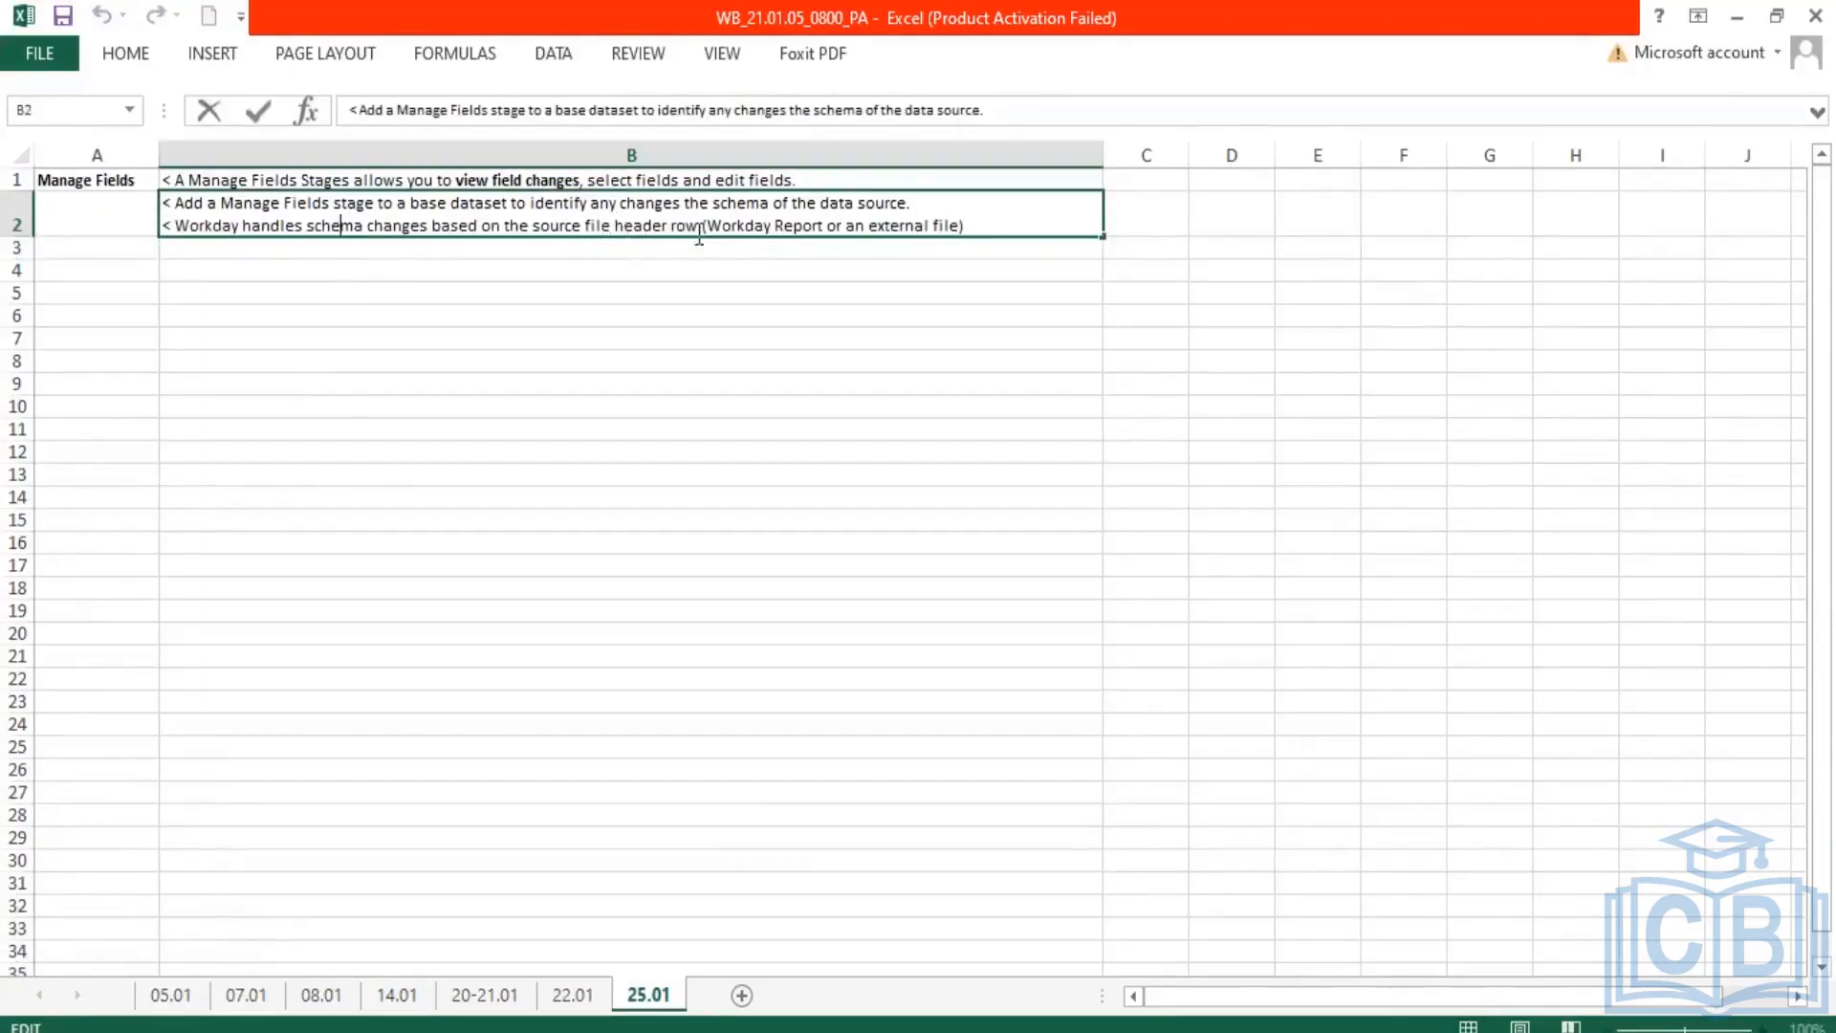
pyautogui.moveTo(698, 227); pyautogui.dragTo(533, 226)
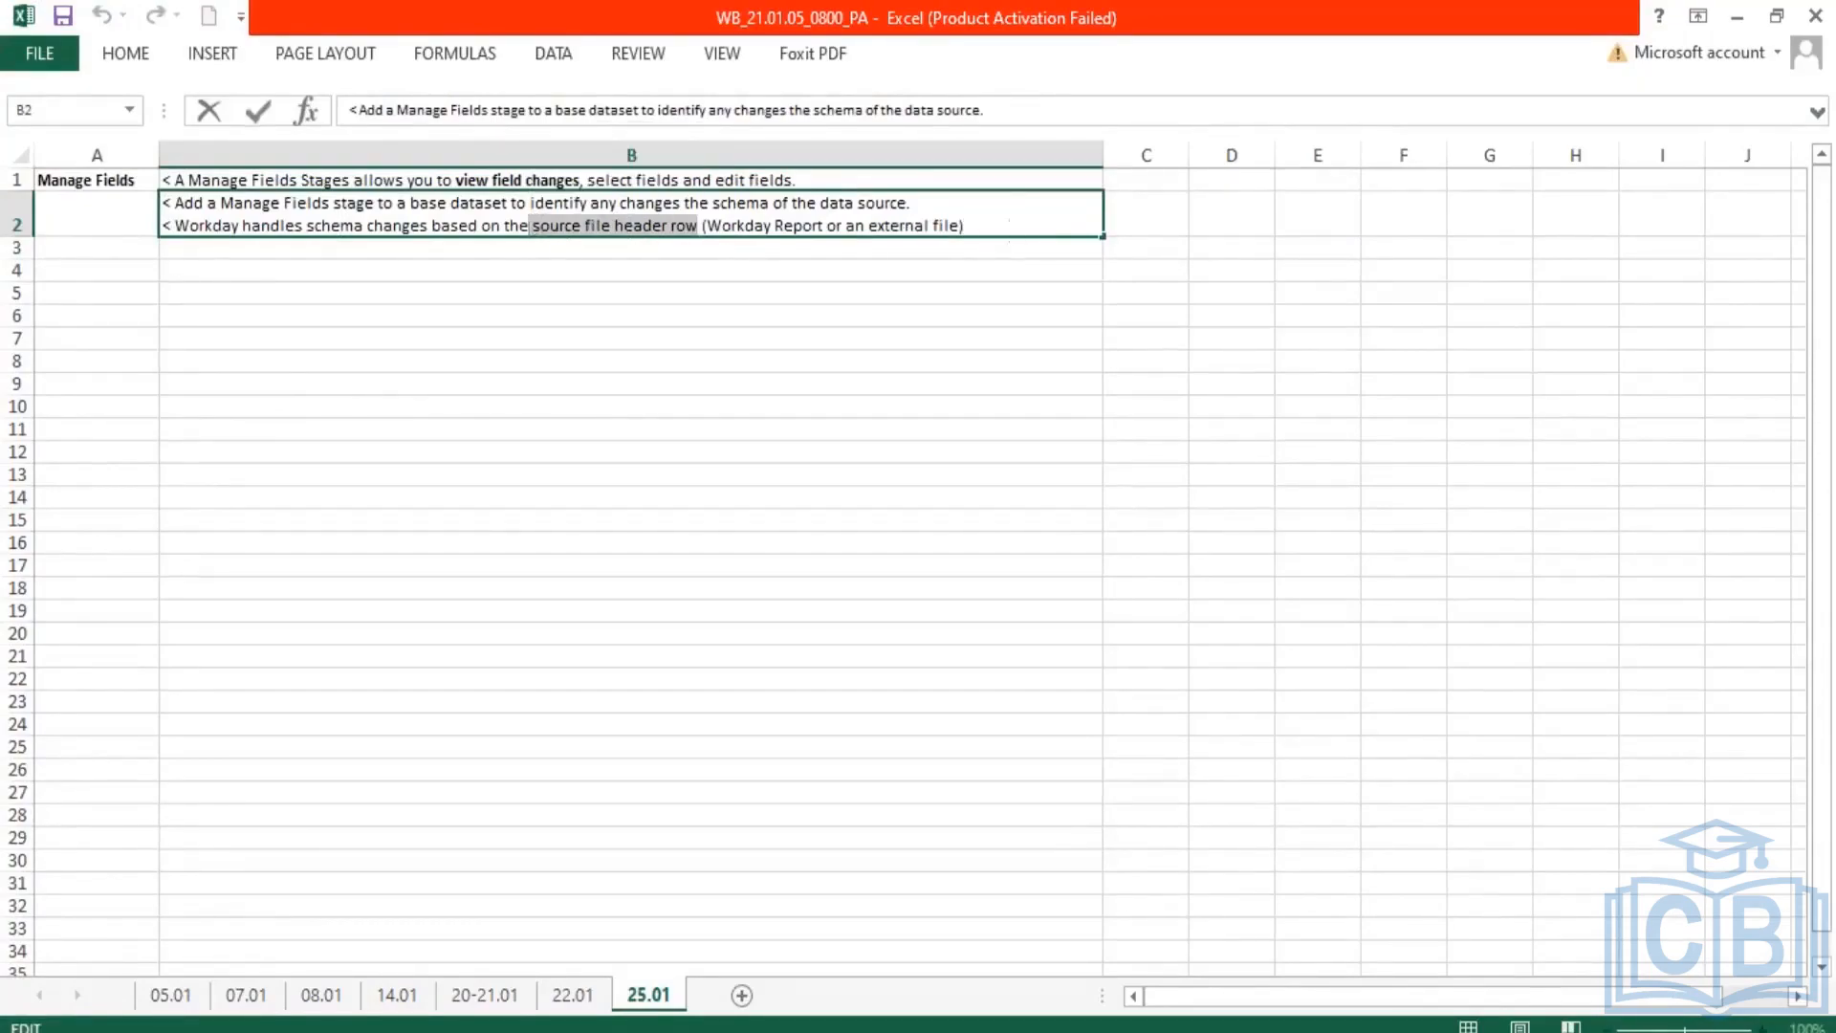
# Step: Start a new line in B2 reading "1. If the Source file has a header row"
pyautogui.press('Return')
pyautogui.press('Up')
pyautogui.press('F2')
pyautogui.hotkey('alt', 'Return')
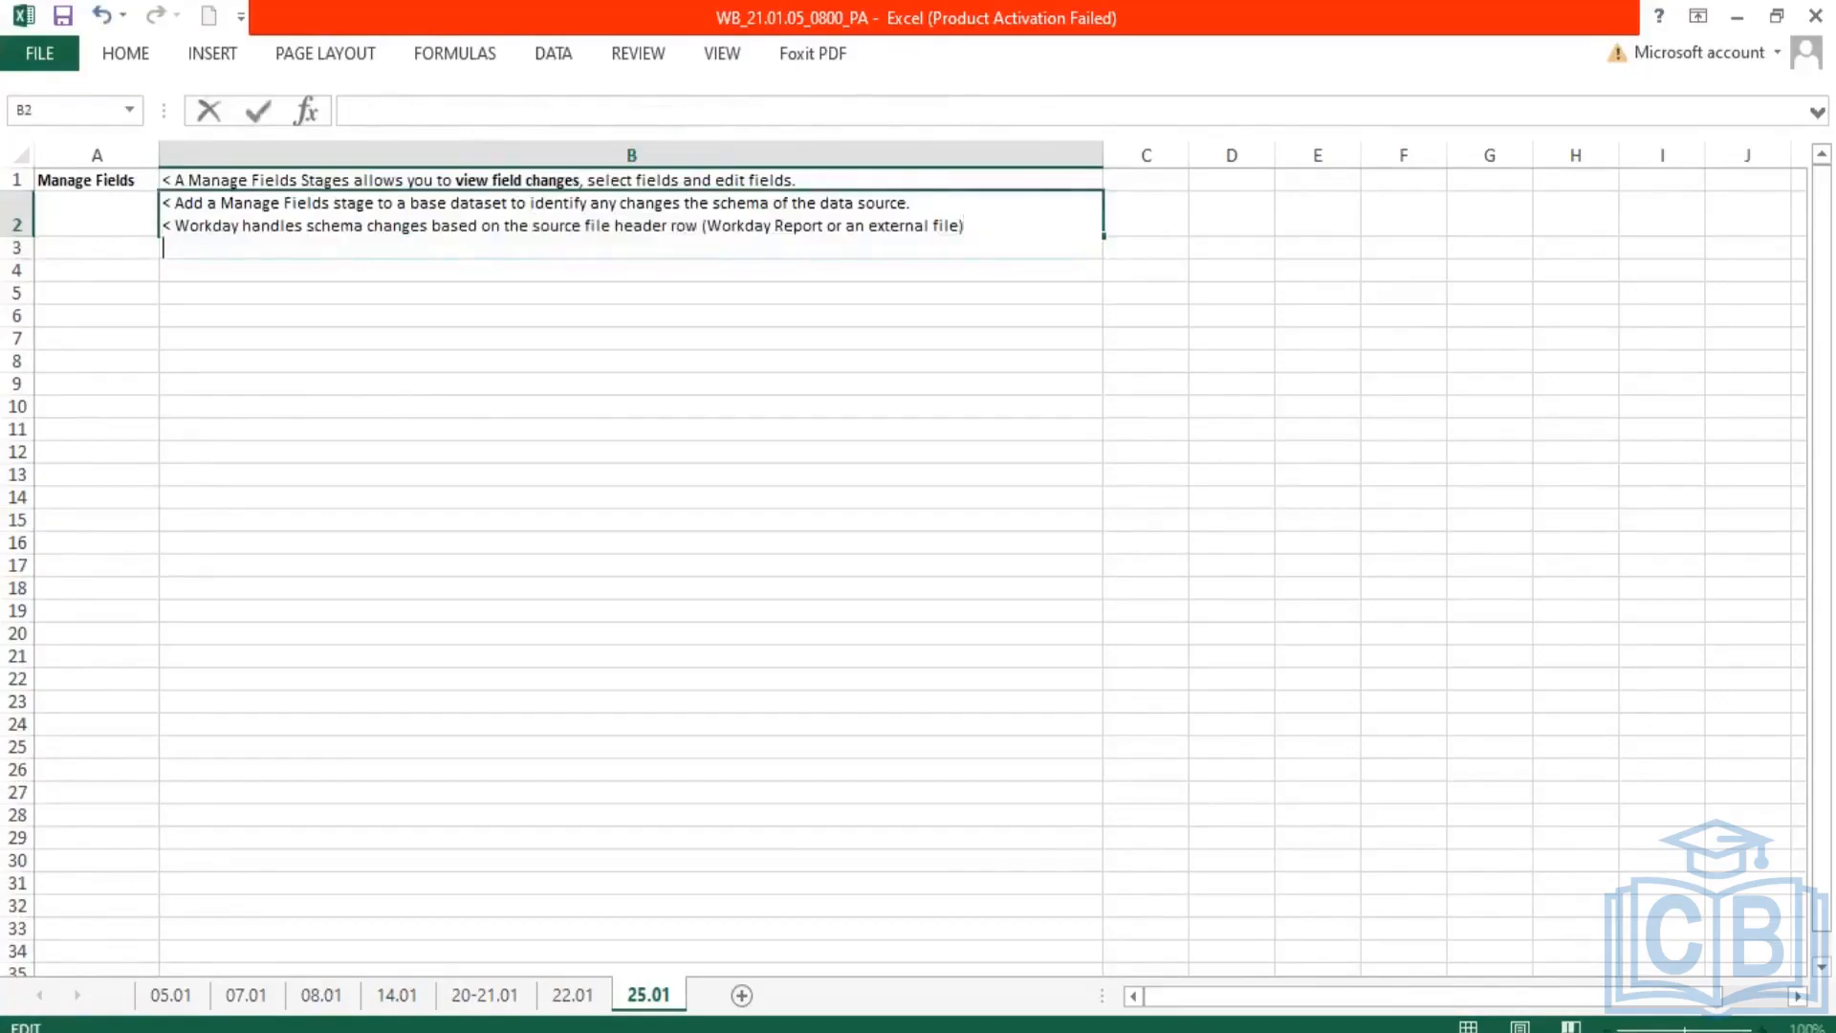
pyautogui.write('1. If the Source file has')
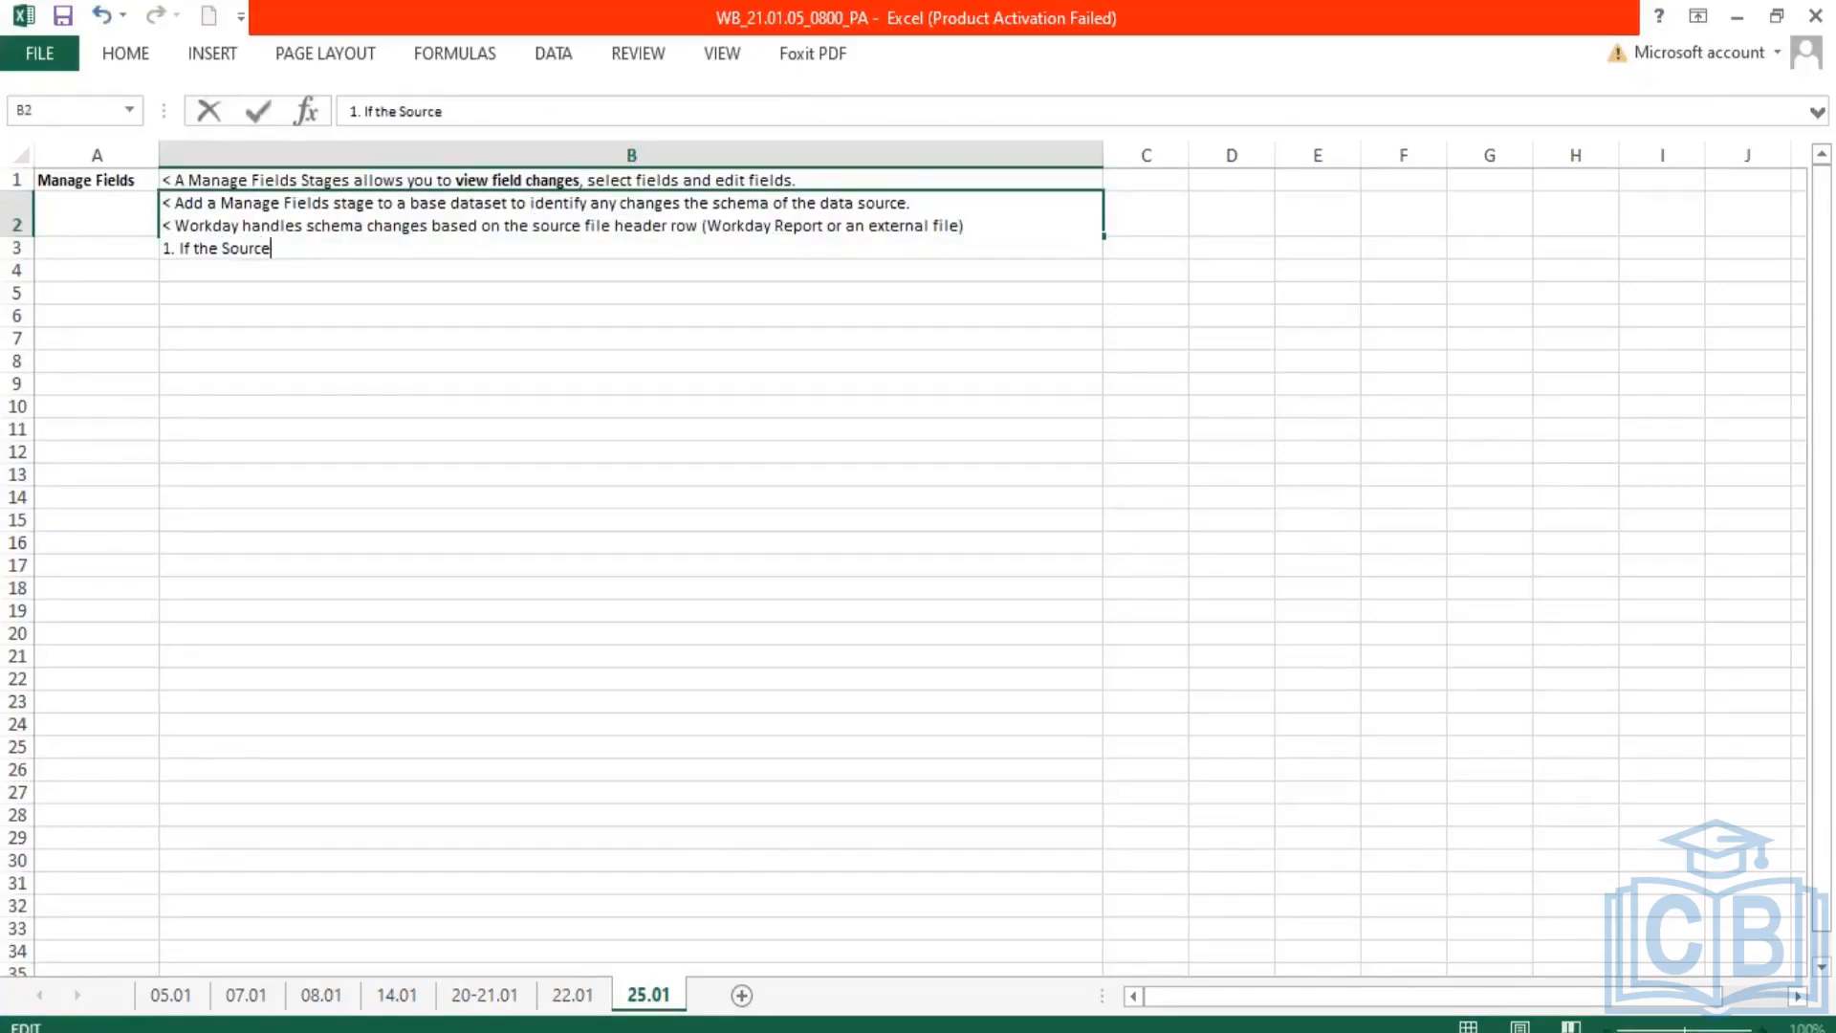
pyautogui.write(' a header')
pyautogui.write('w')
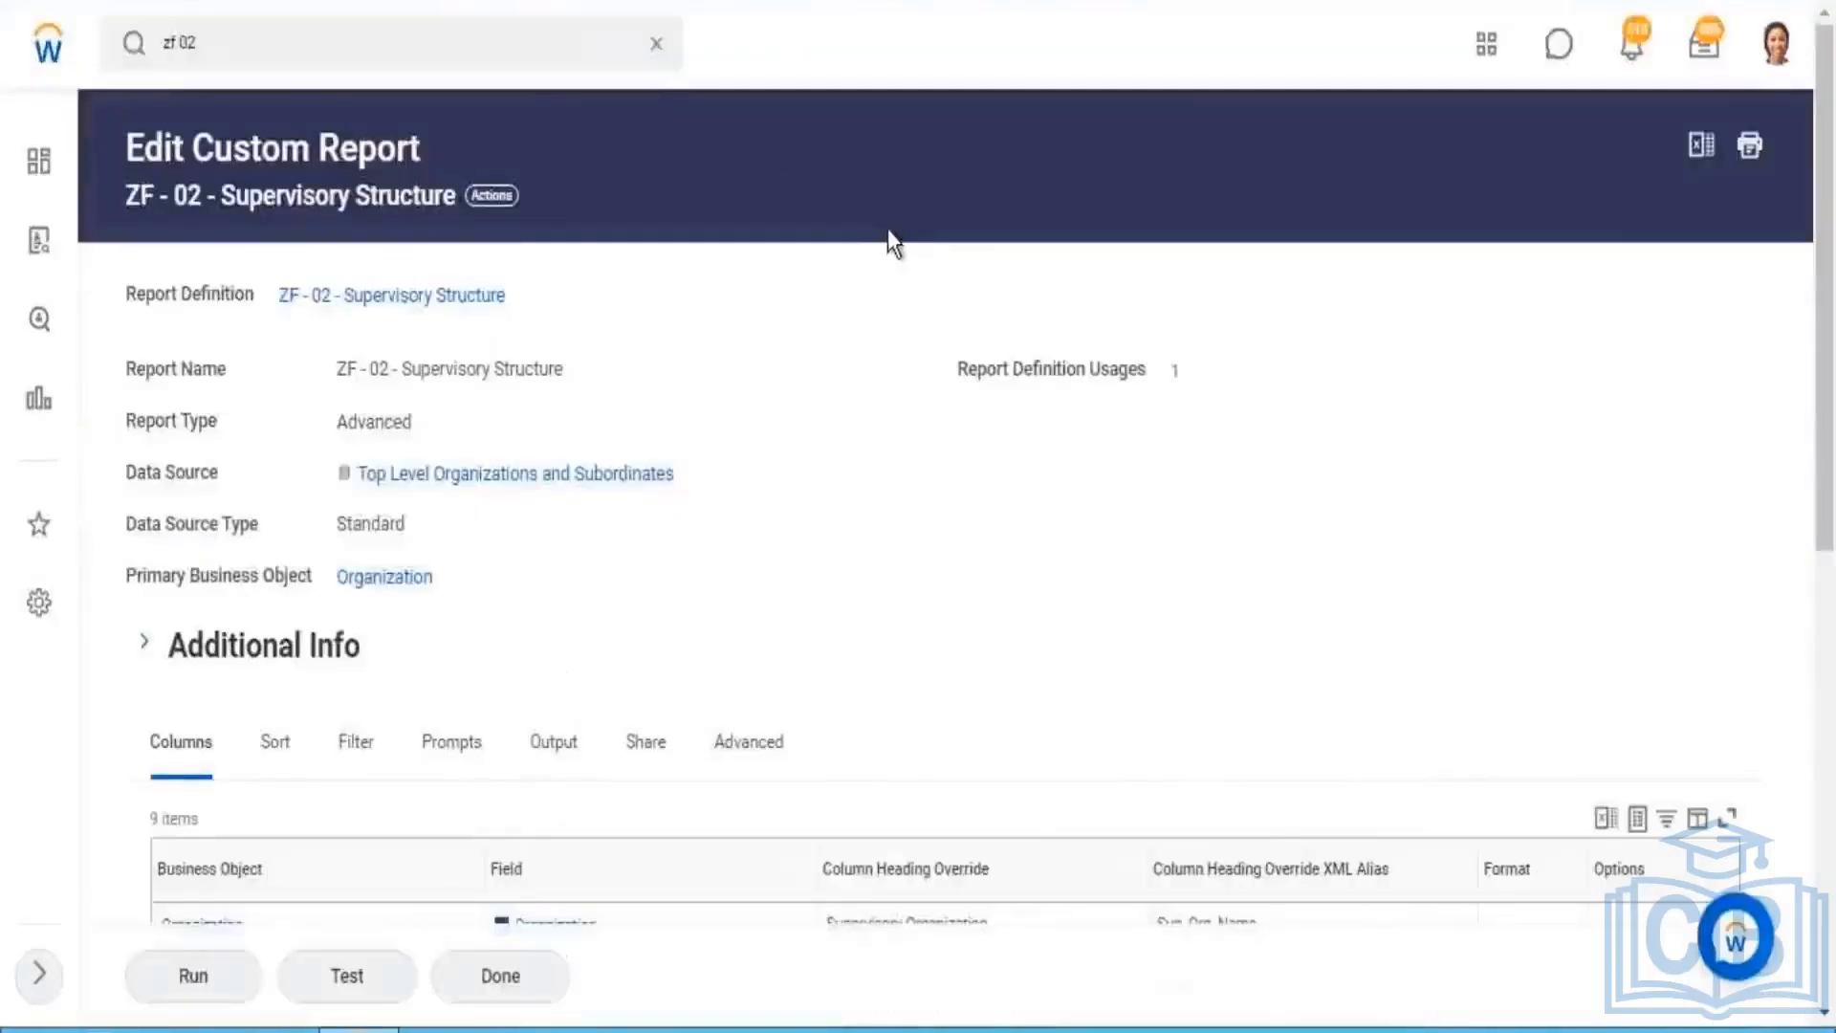
# Step: Switch to the custom report in Workday and compare its Sup_Org_Name XML alias with the matching field name in the dataset
pyautogui.scroll(-10, 888, 210)
pyautogui.scroll(2, 1193, 142)
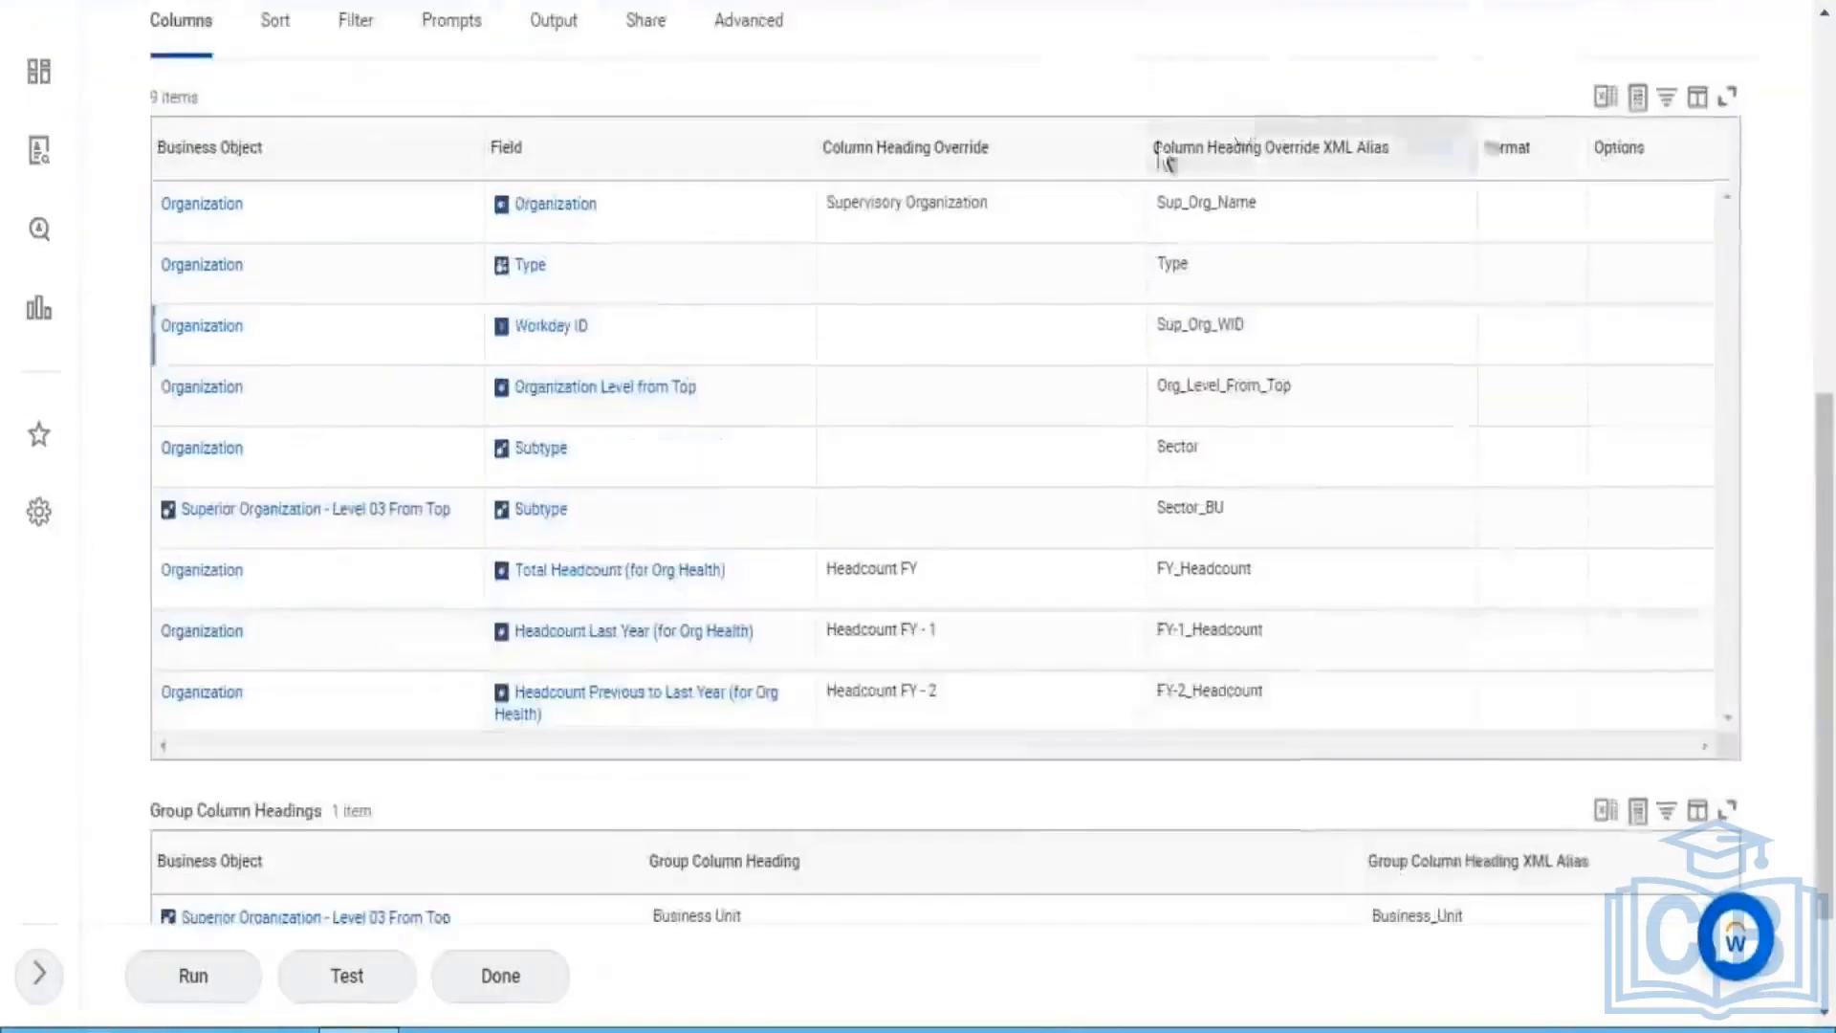
pyautogui.doubleClick(1230, 203)
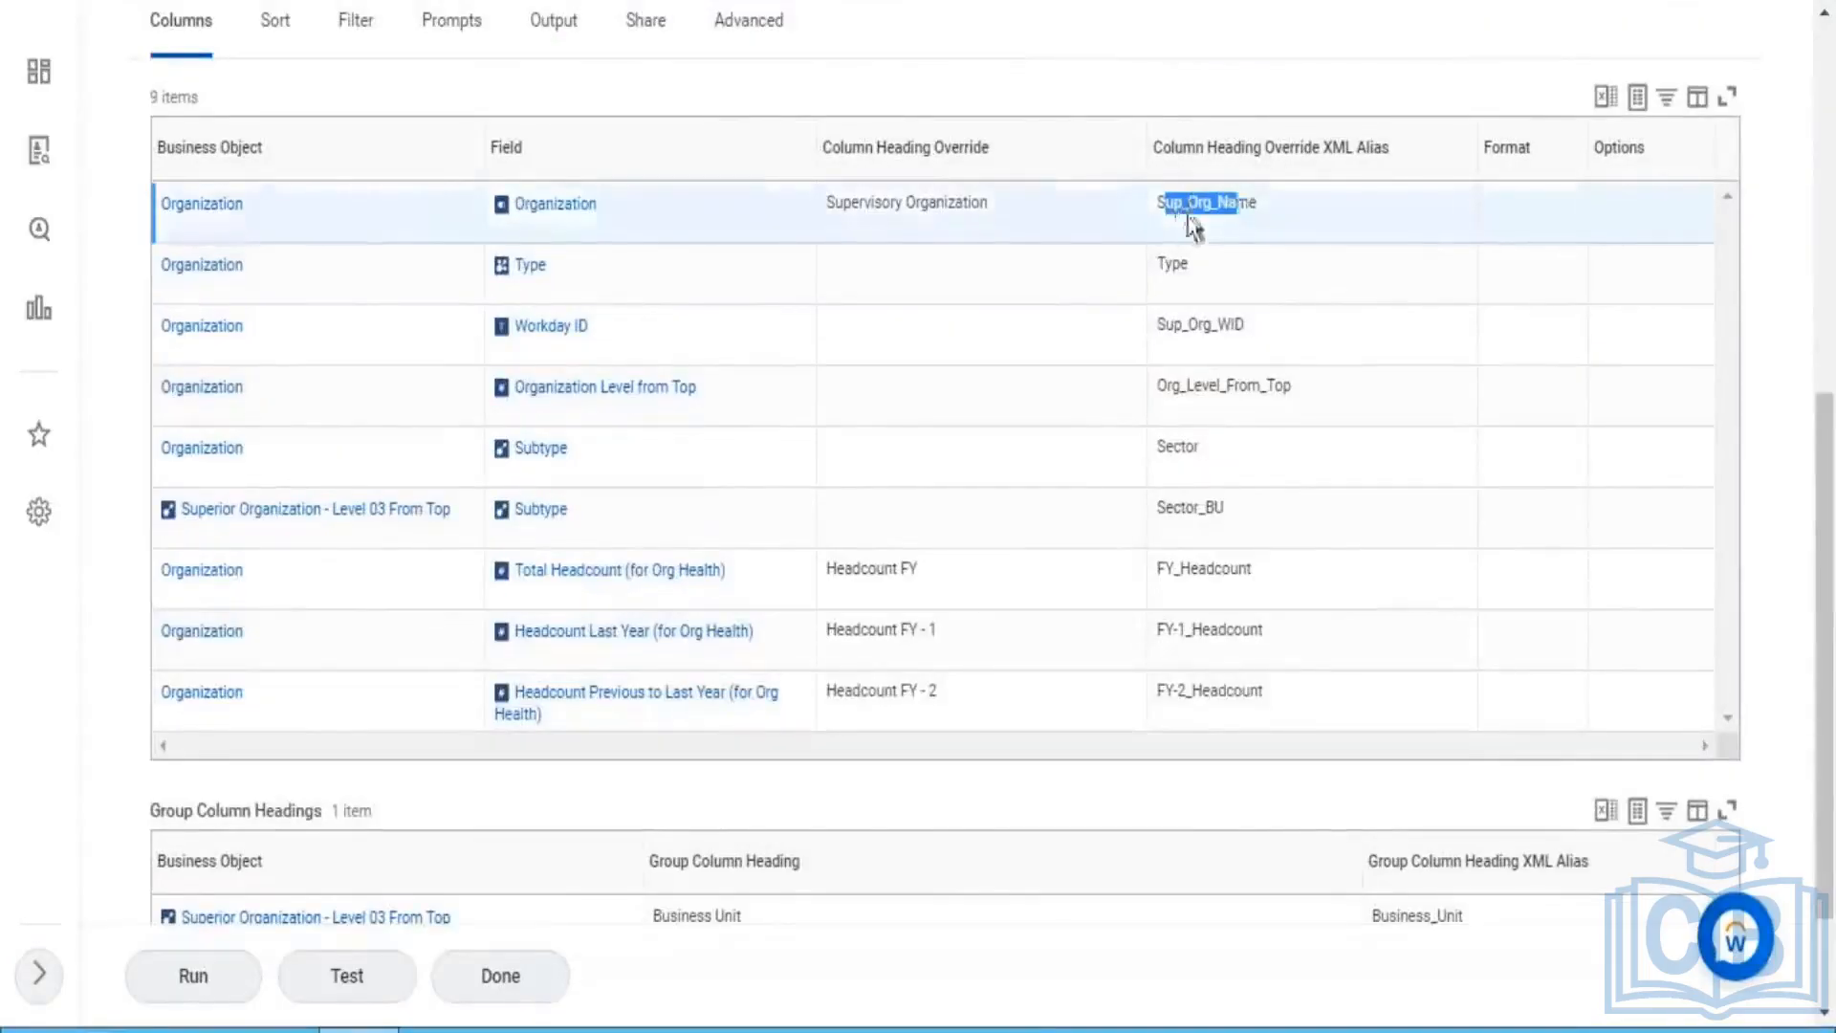
pyautogui.doubleClick(1252, 202)
pyautogui.hotkey('alt', 'Tab')
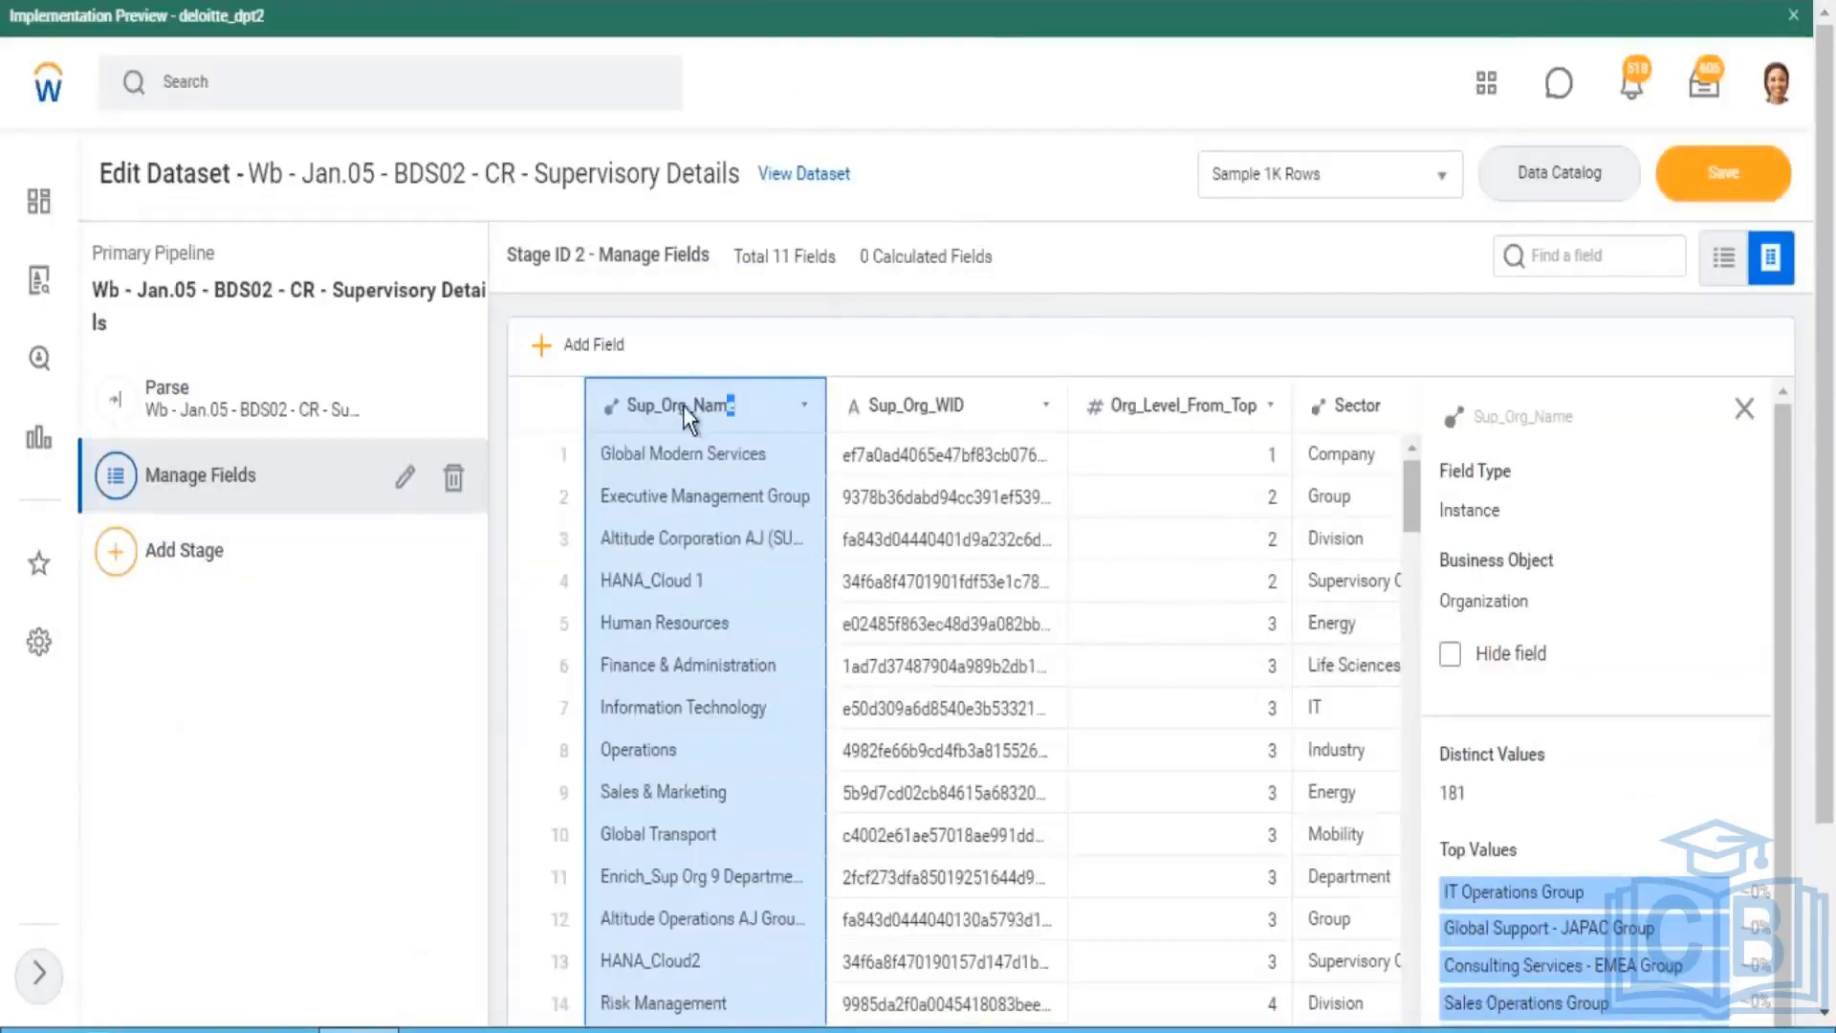
pyautogui.moveTo(628, 409); pyautogui.dragTo(643, 409)
# Step: Compare the Workday ID column's Sup_Org_WID alias in the report with the matching dataset field
pyautogui.hotkey('alt', 'Tab')
pyautogui.doubleClick(1175, 327)
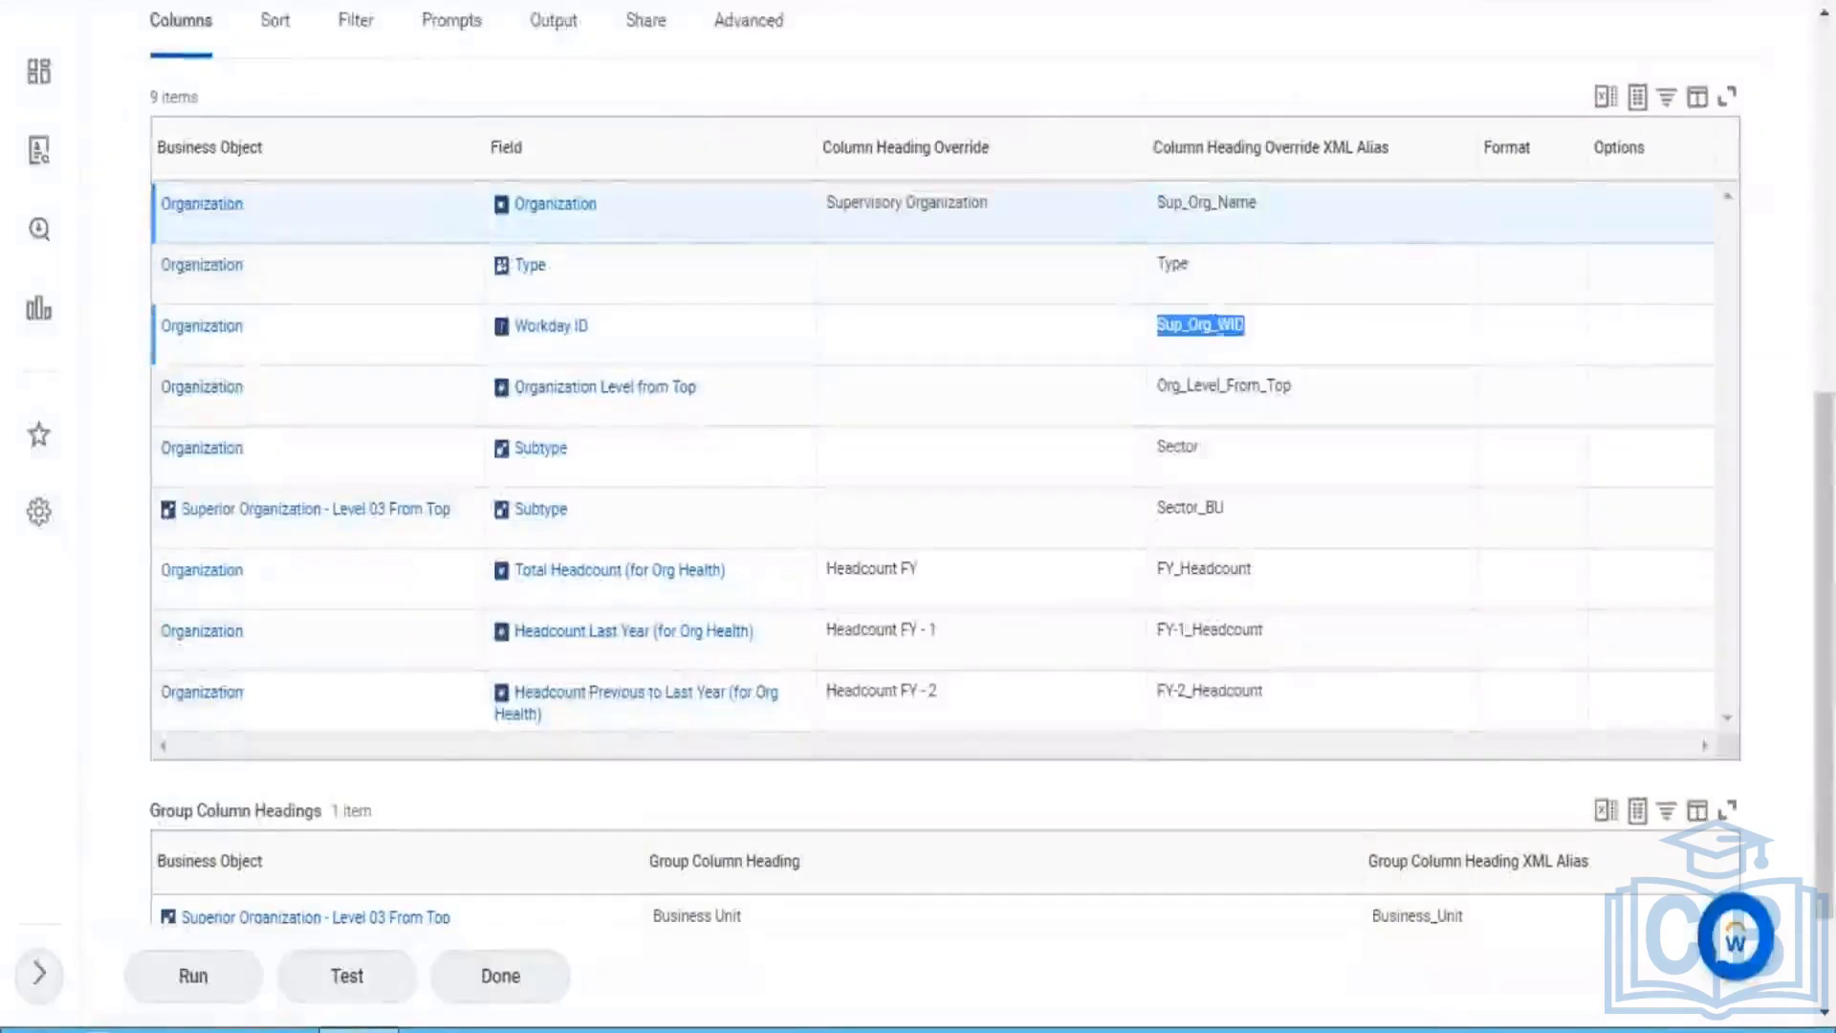
pyautogui.hotkey('alt', 'Tab')
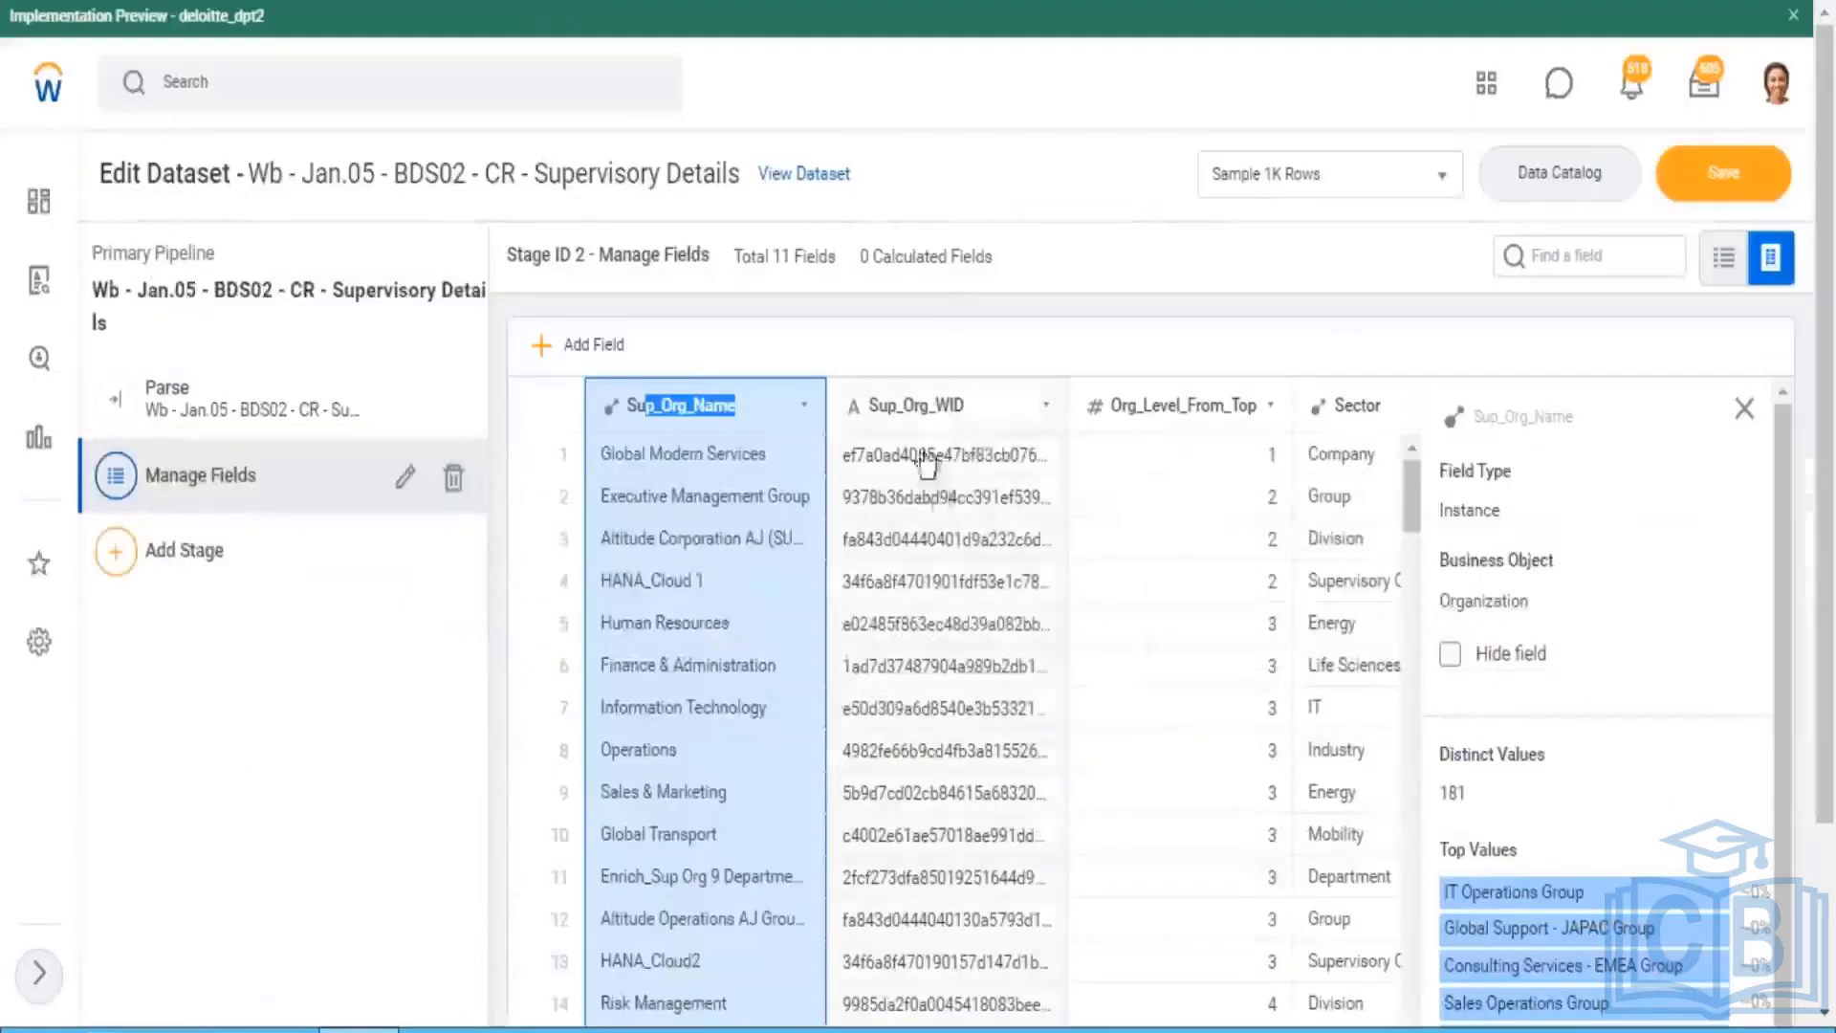
pyautogui.moveTo(871, 405); pyautogui.dragTo(976, 421)
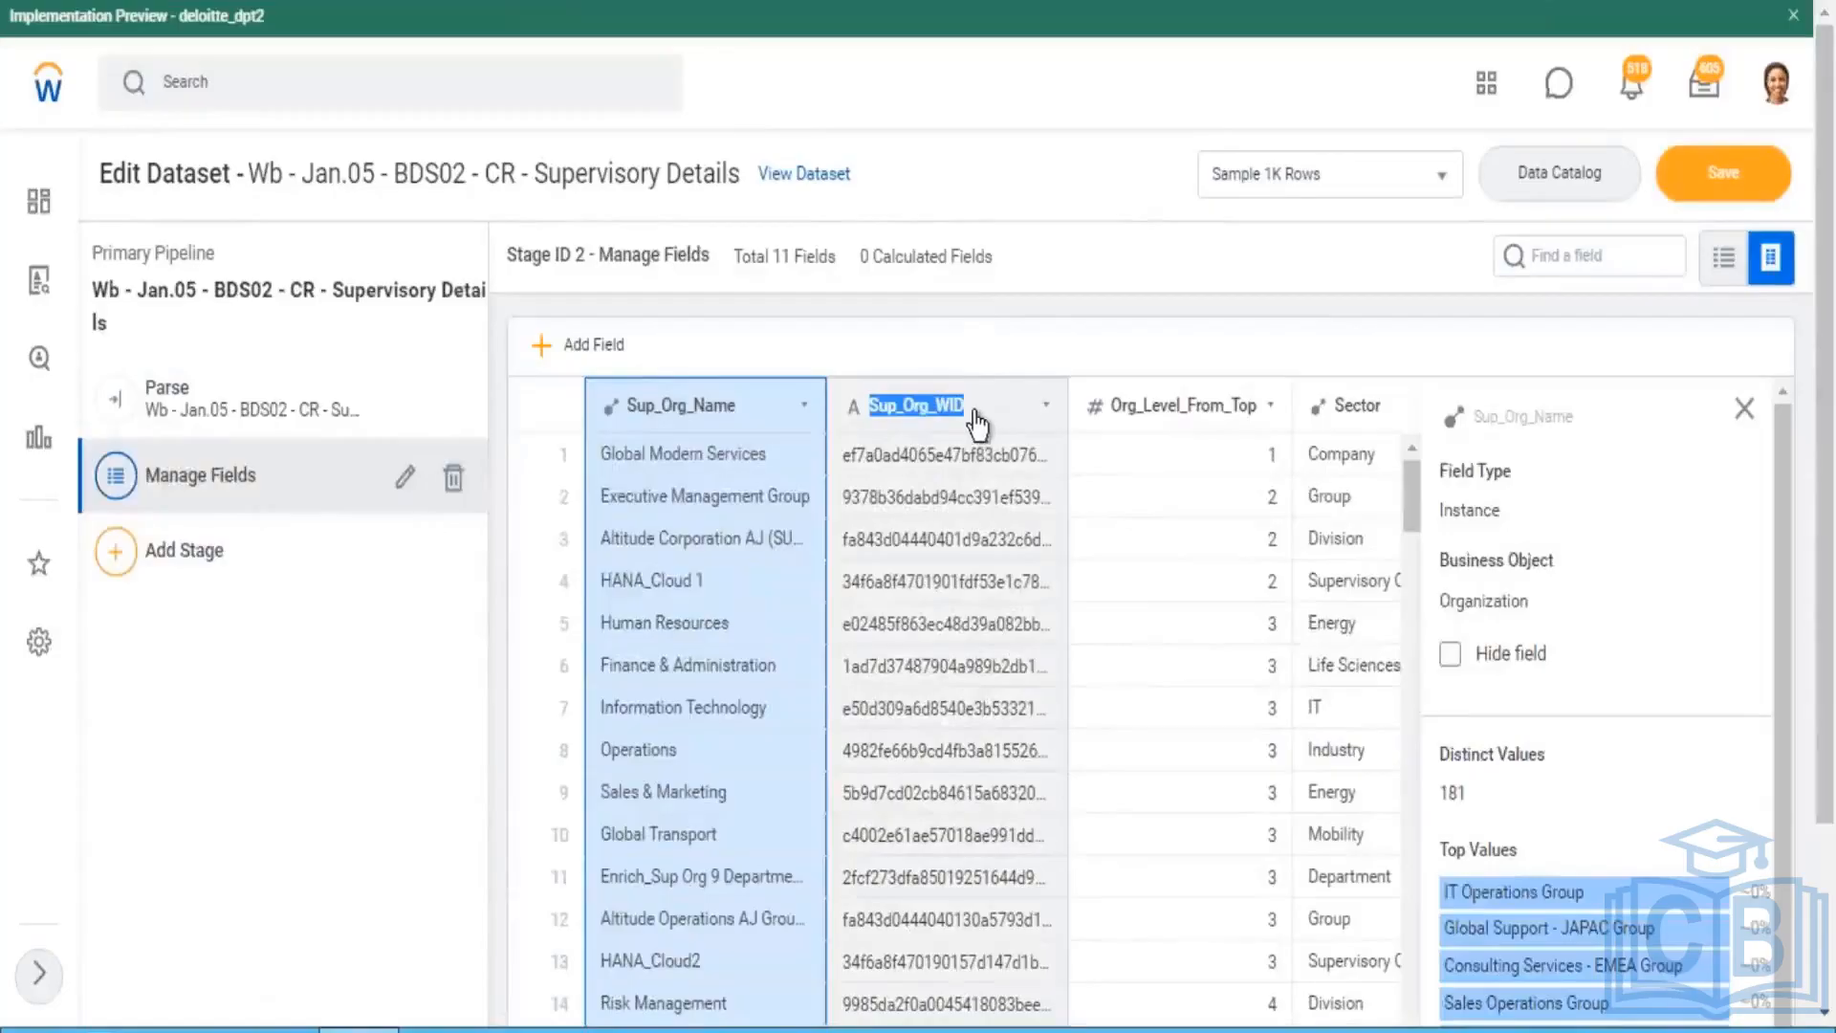
# Step: Compare the report's Org_Level_From_Top alias with the dataset field and review the Column Heading Override XML Alias heading
pyautogui.hotkey('alt', 'Tab')
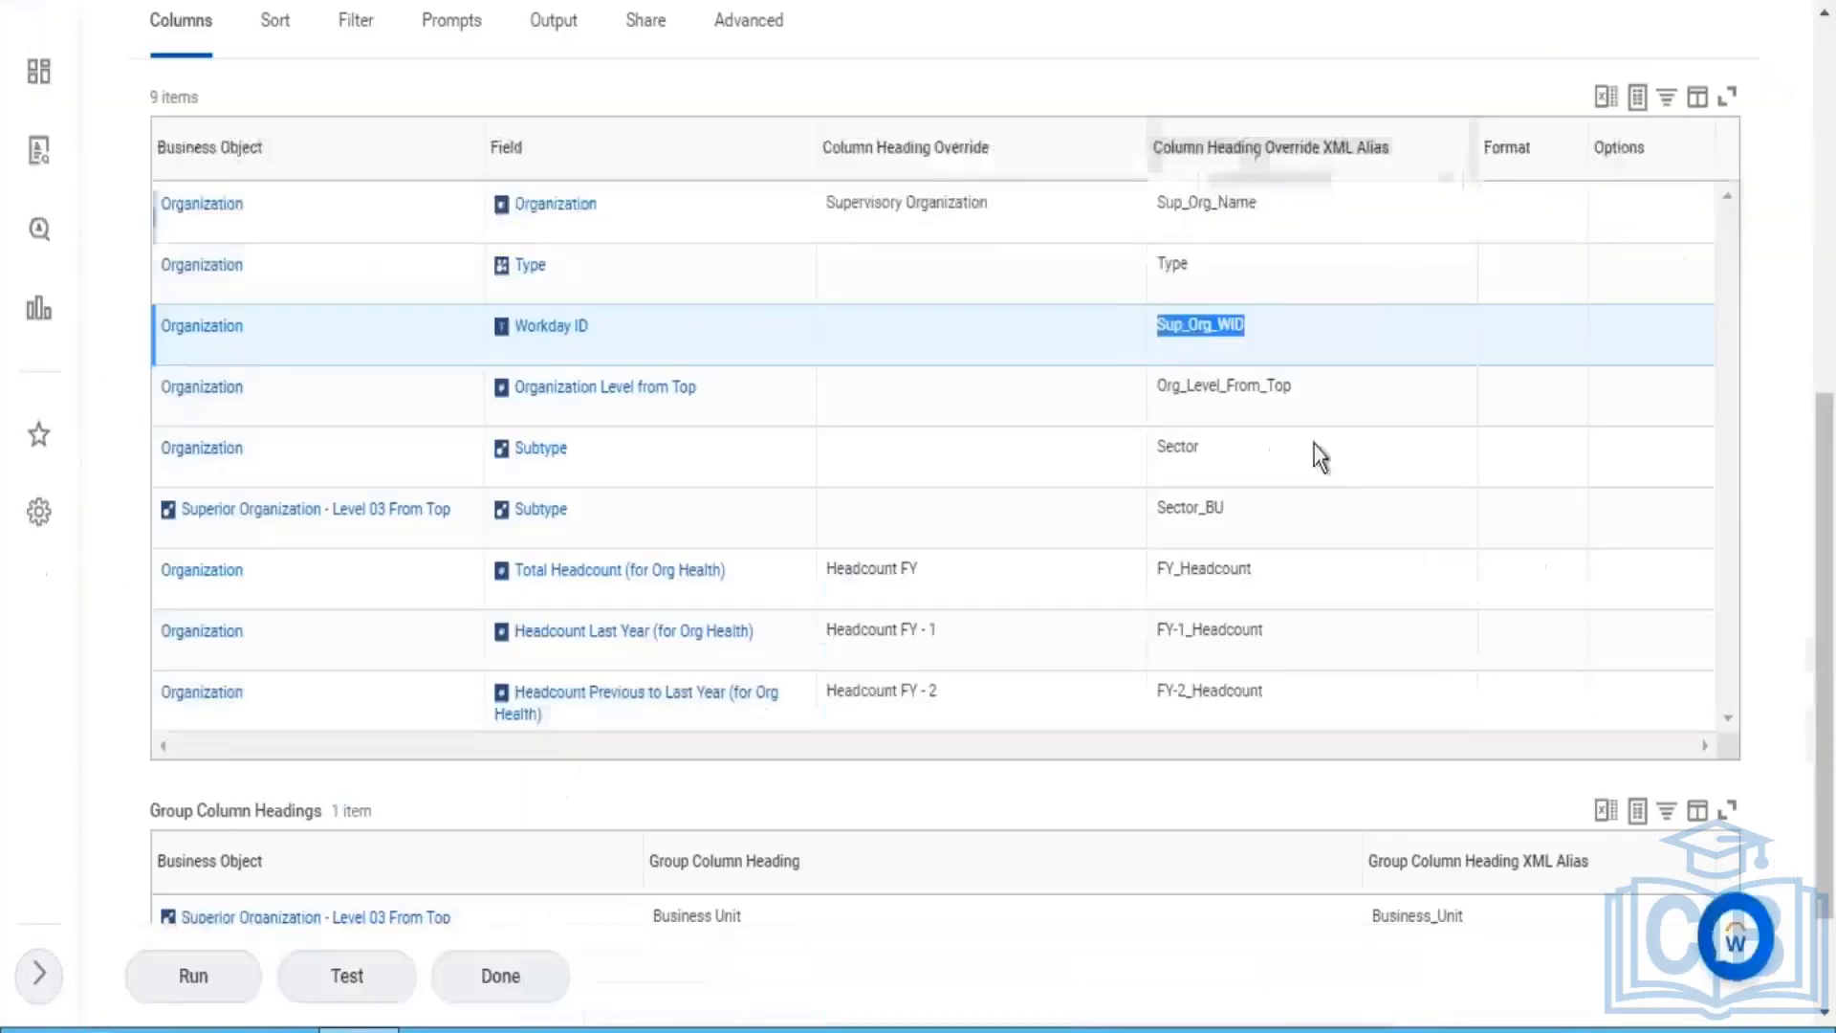
pyautogui.moveTo(1166, 386); pyautogui.dragTo(1293, 387)
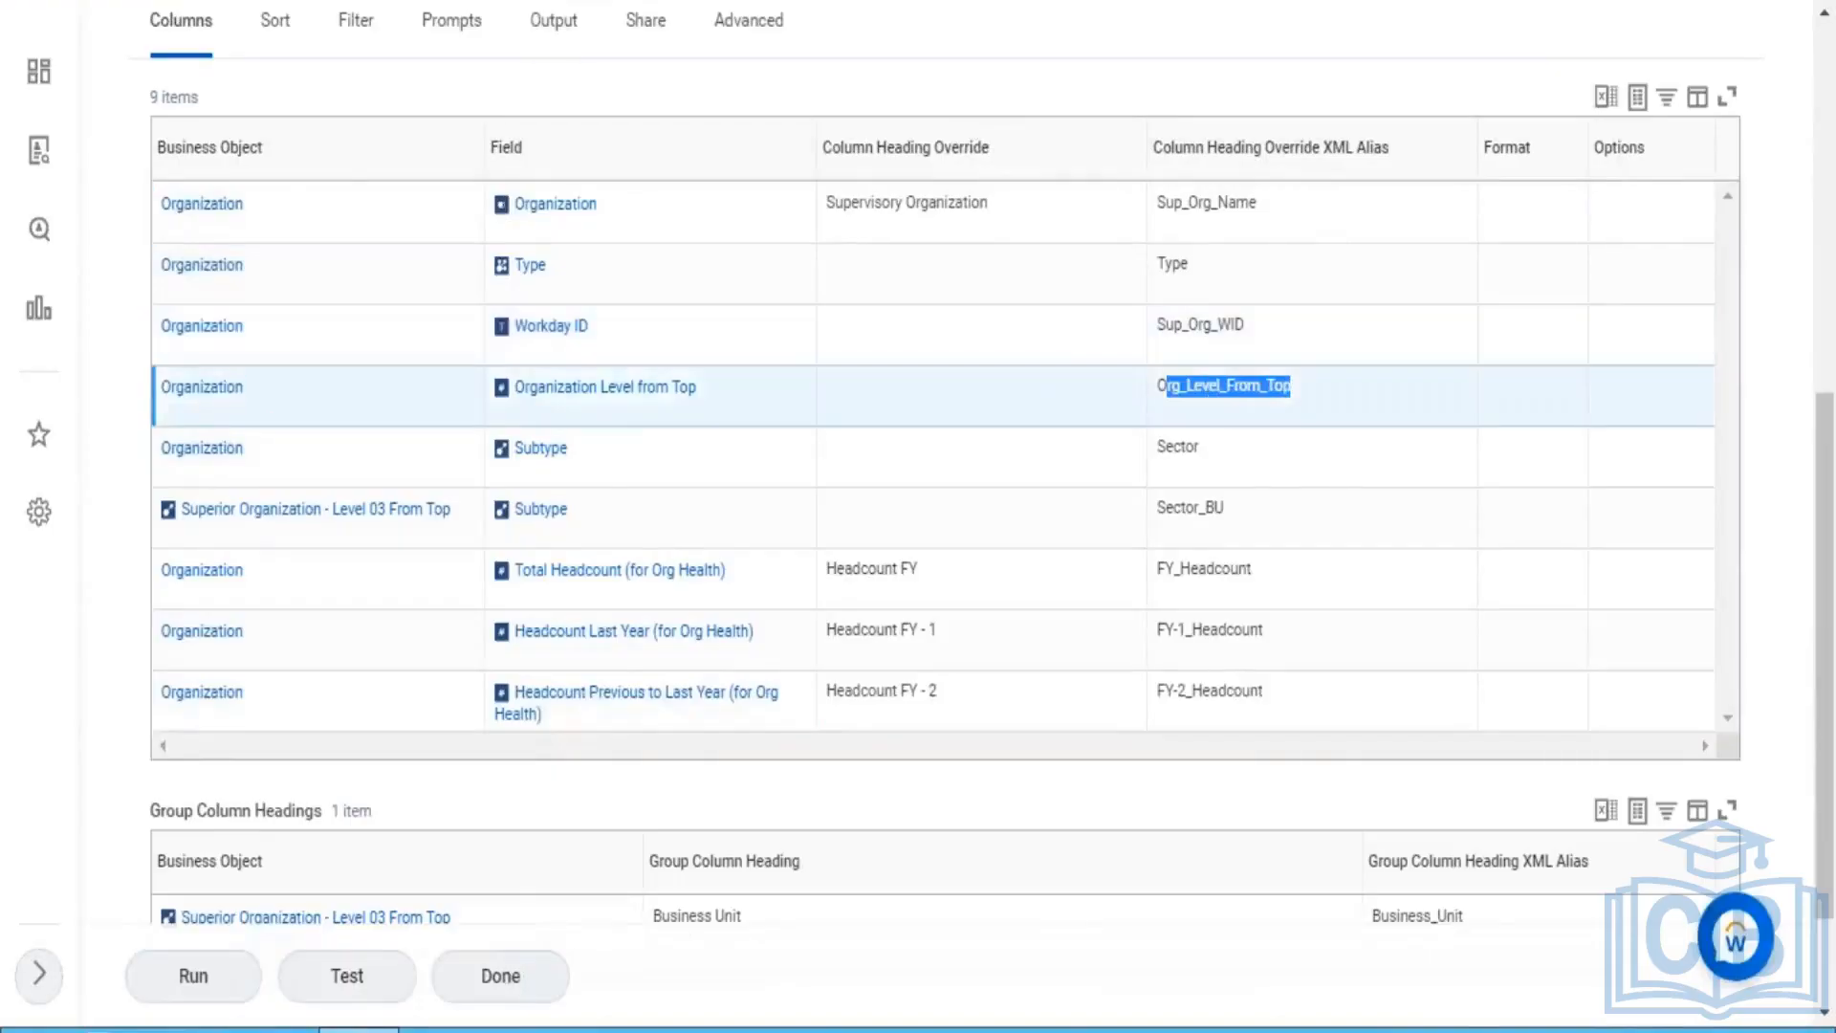
pyautogui.hotkey('alt', 'Tab')
pyautogui.moveTo(1113, 408); pyautogui.dragTo(1264, 421)
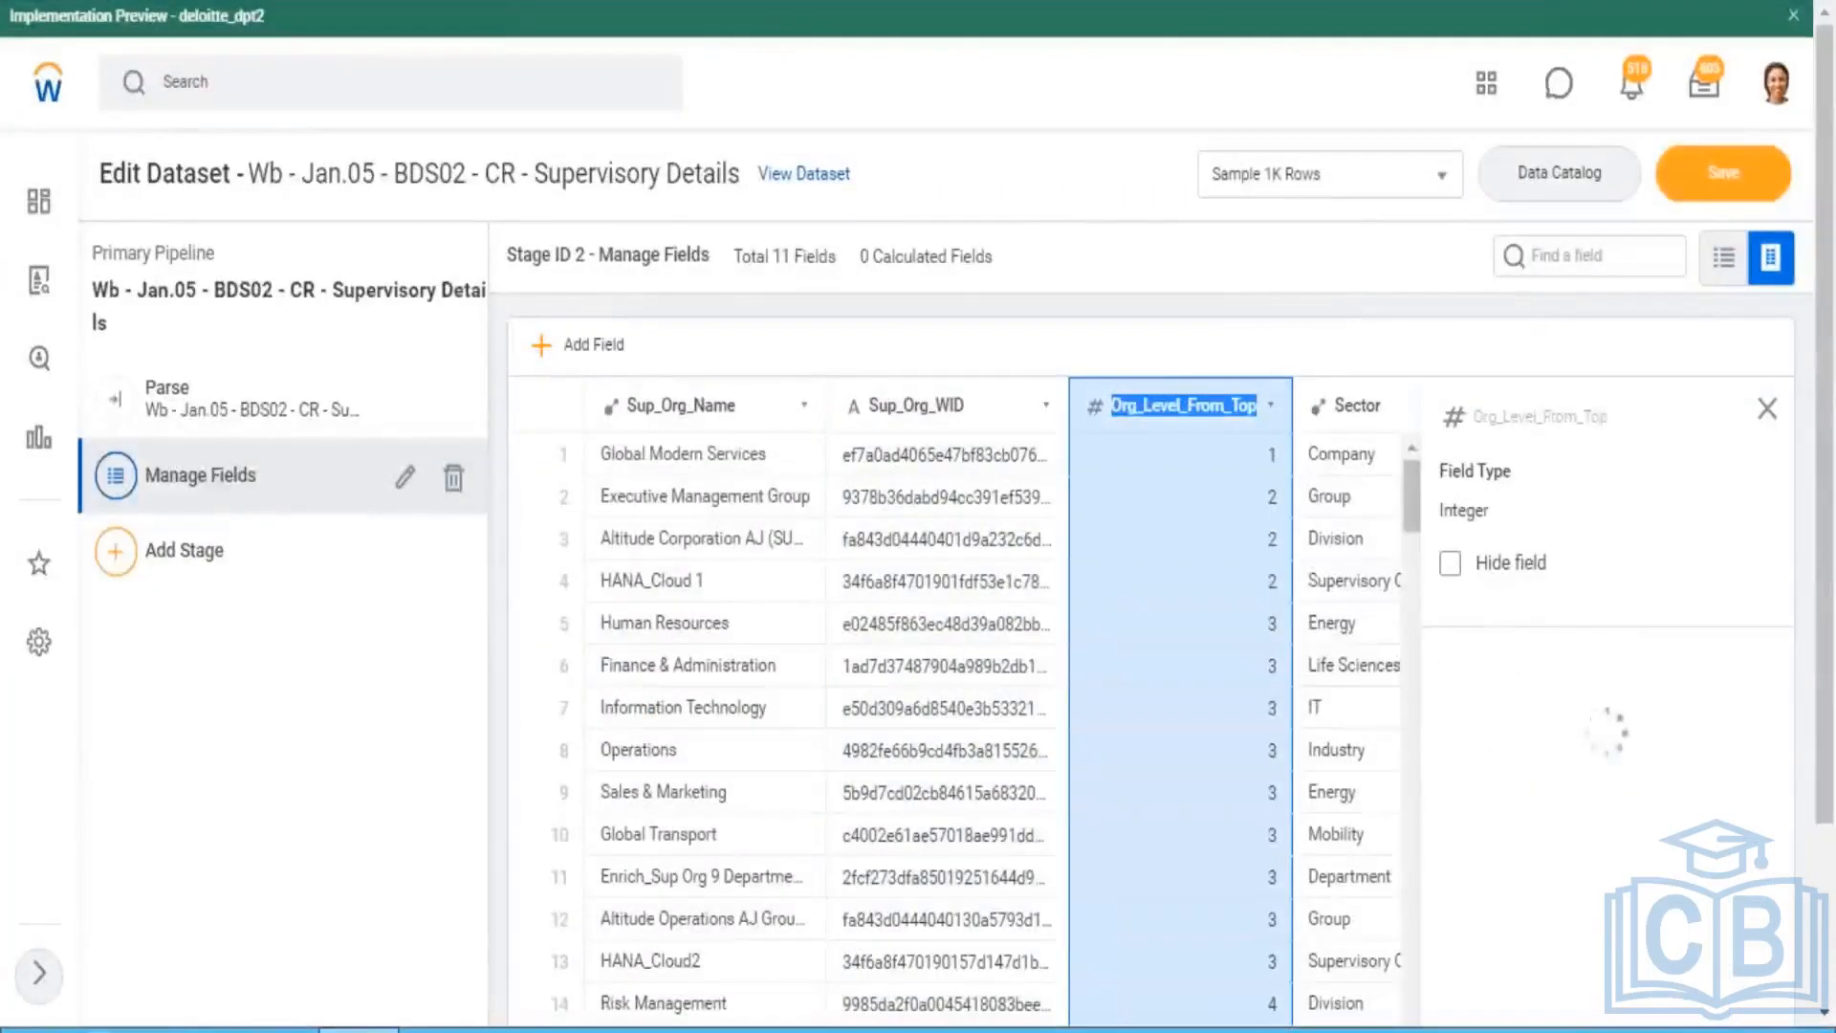
pyautogui.hotkey('alt', 'Tab')
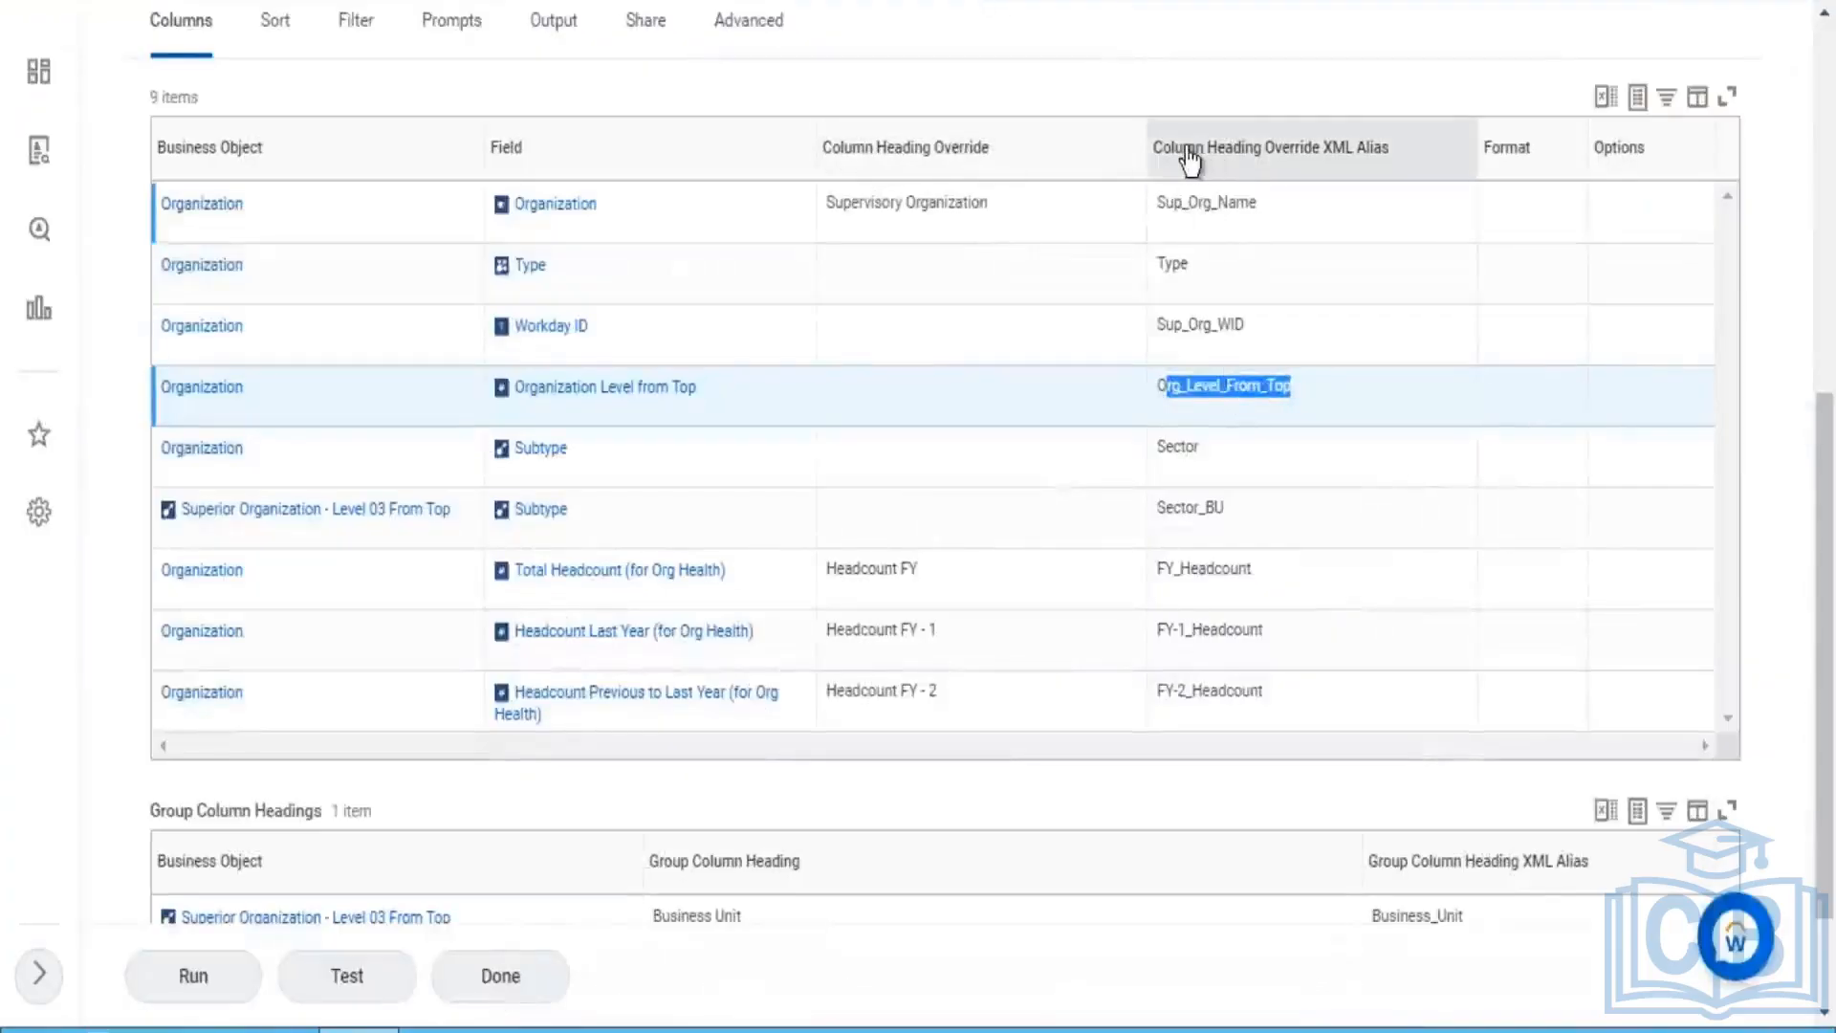
pyautogui.moveTo(1154, 148); pyautogui.dragTo(1263, 153)
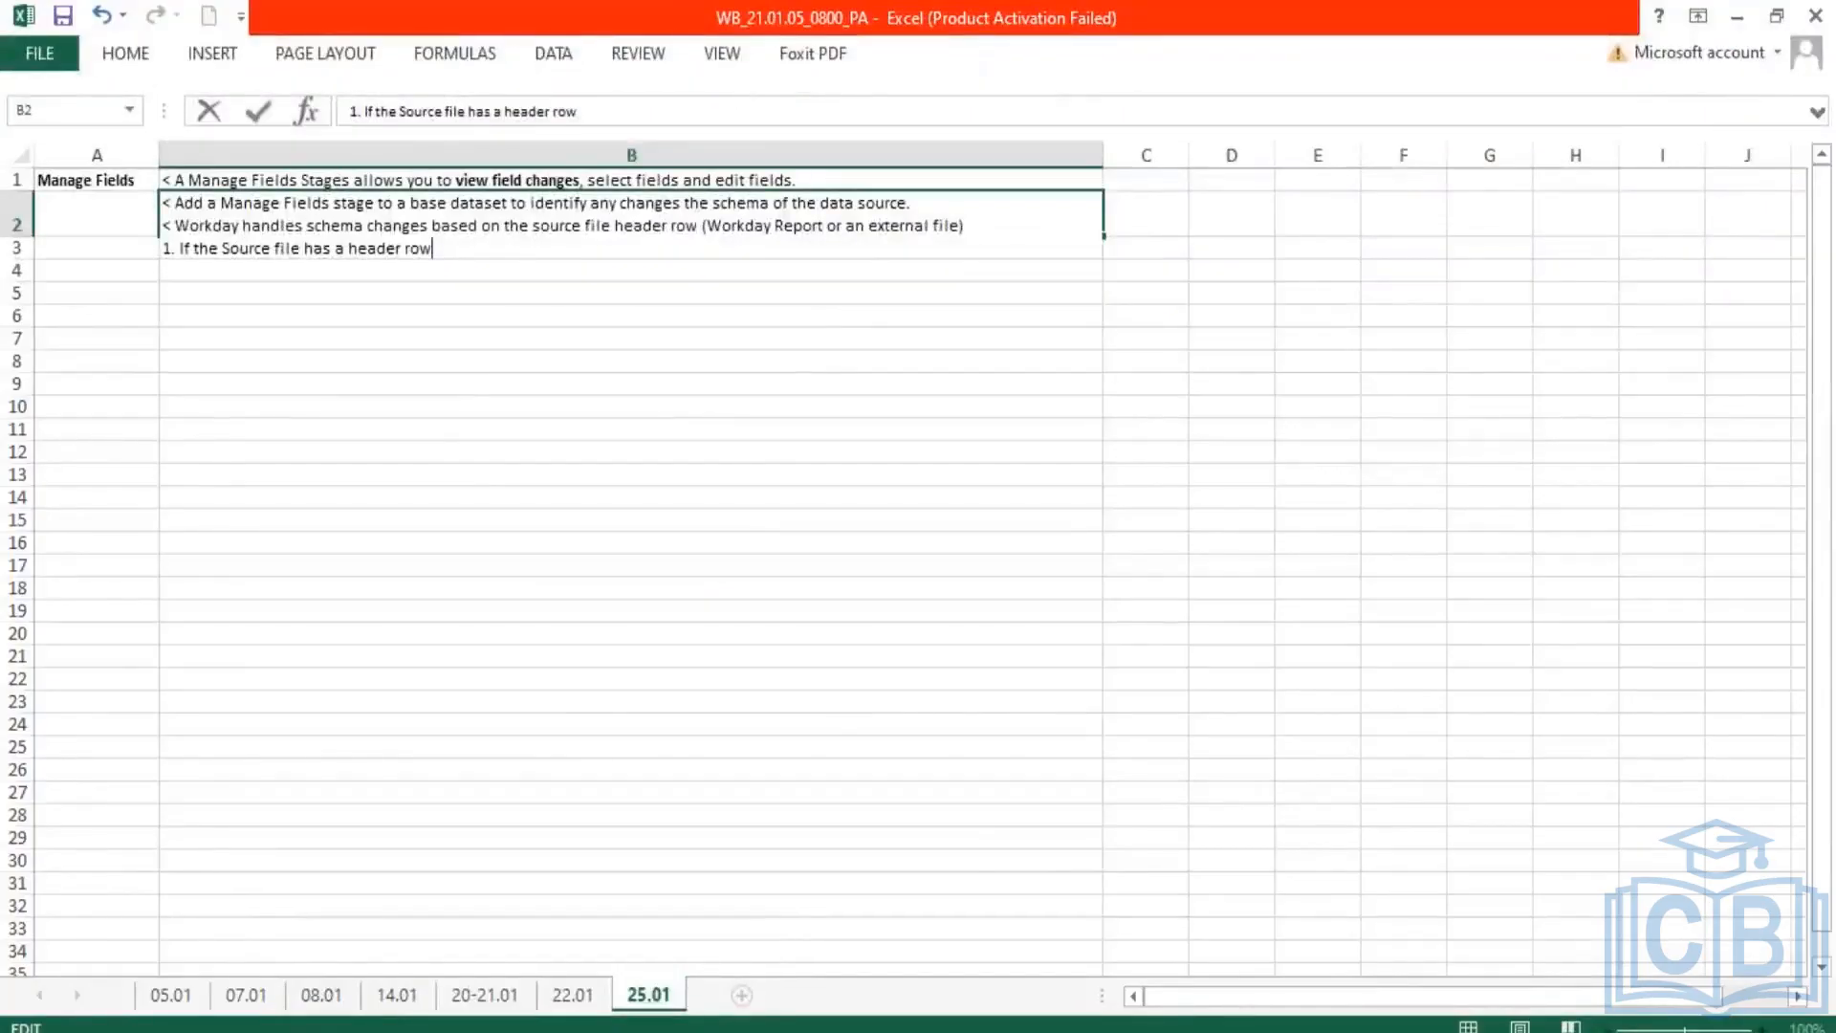
# Step: Continue note 1 in B2 with ", workday uses the field names in the header row of the data"
pyautogui.write(', work')
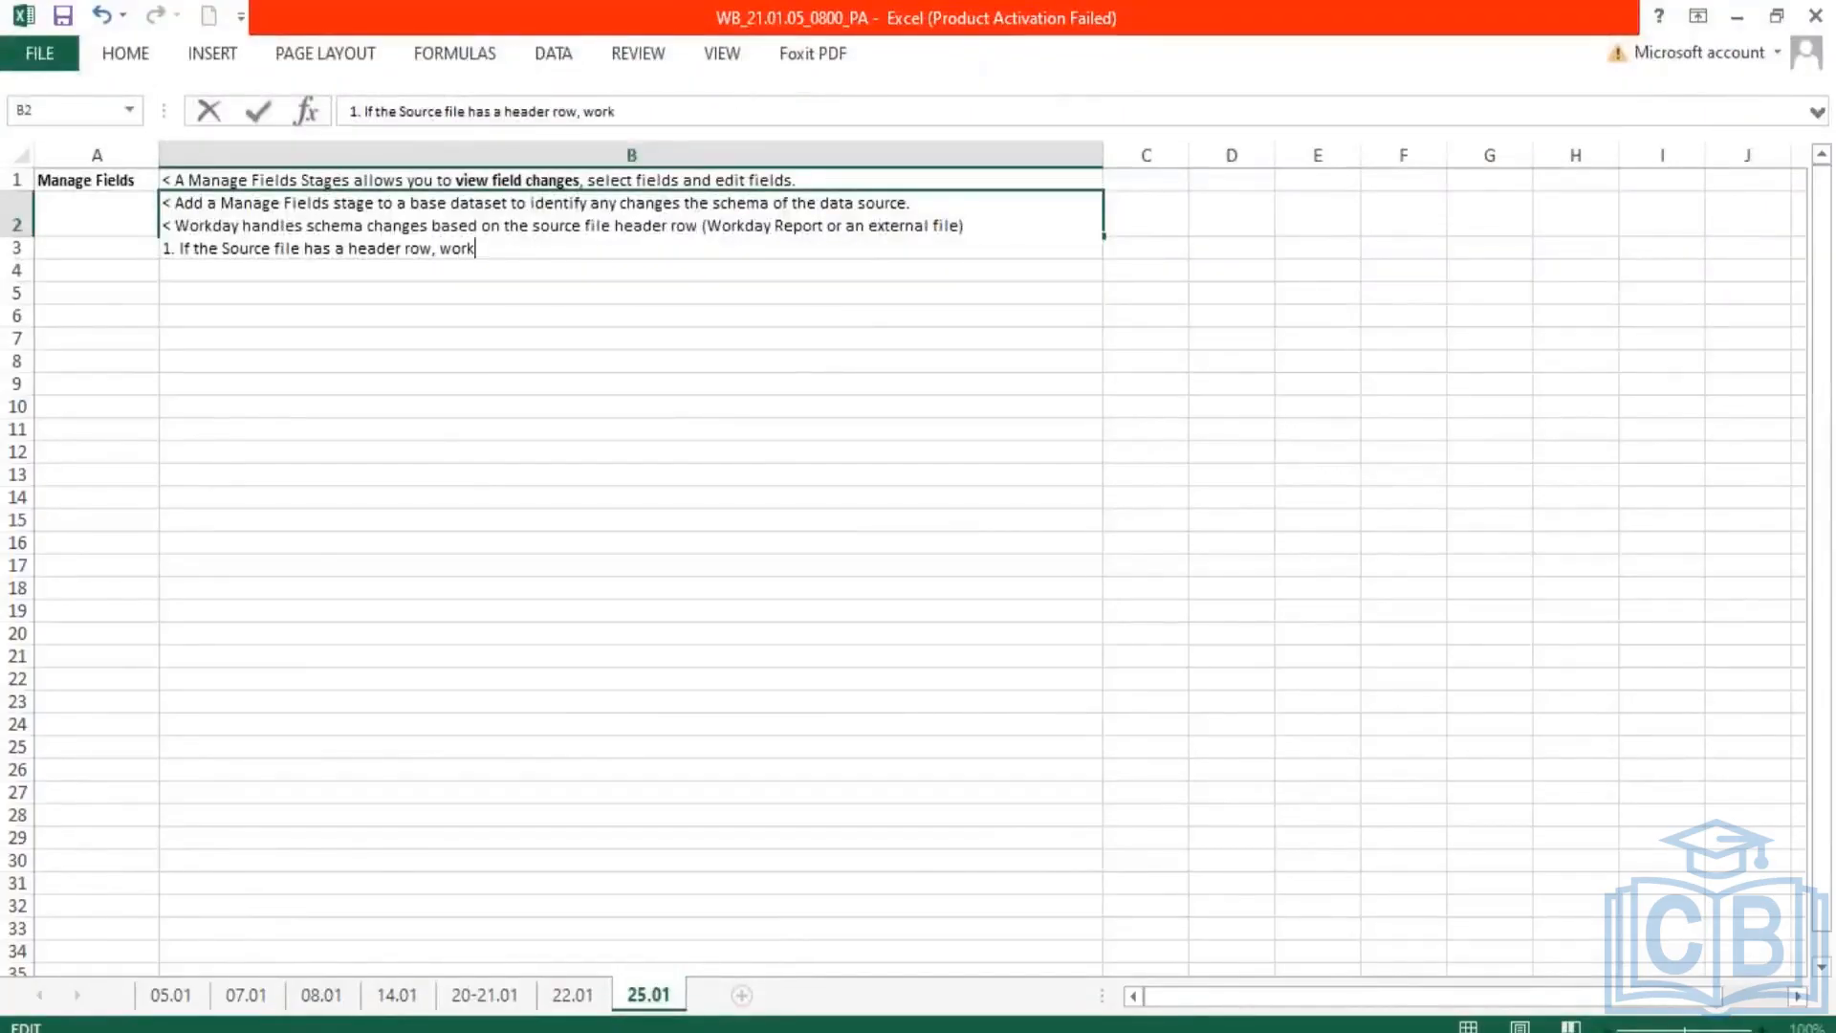
pyautogui.write('day uses the filed')
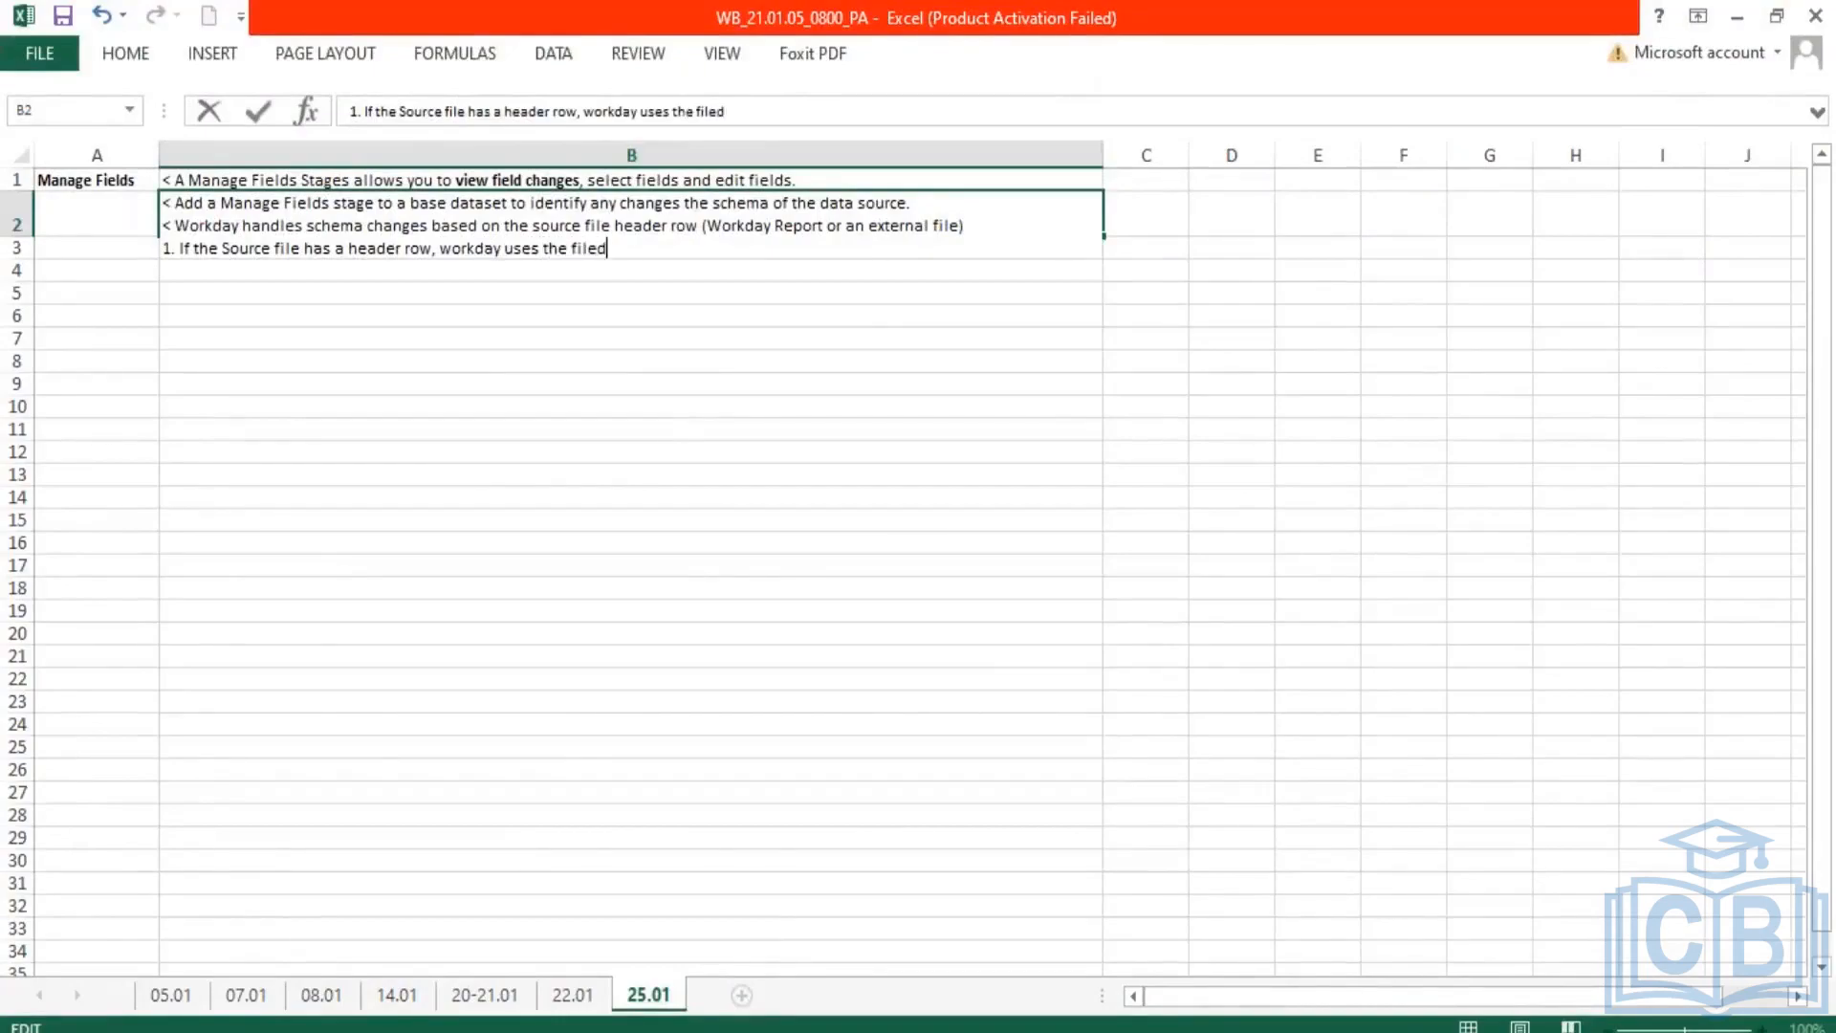
pyautogui.press('BackSpace')
pyautogui.press('BackSpace')
pyautogui.press('BackSpace')
pyautogui.write('eld names in th')
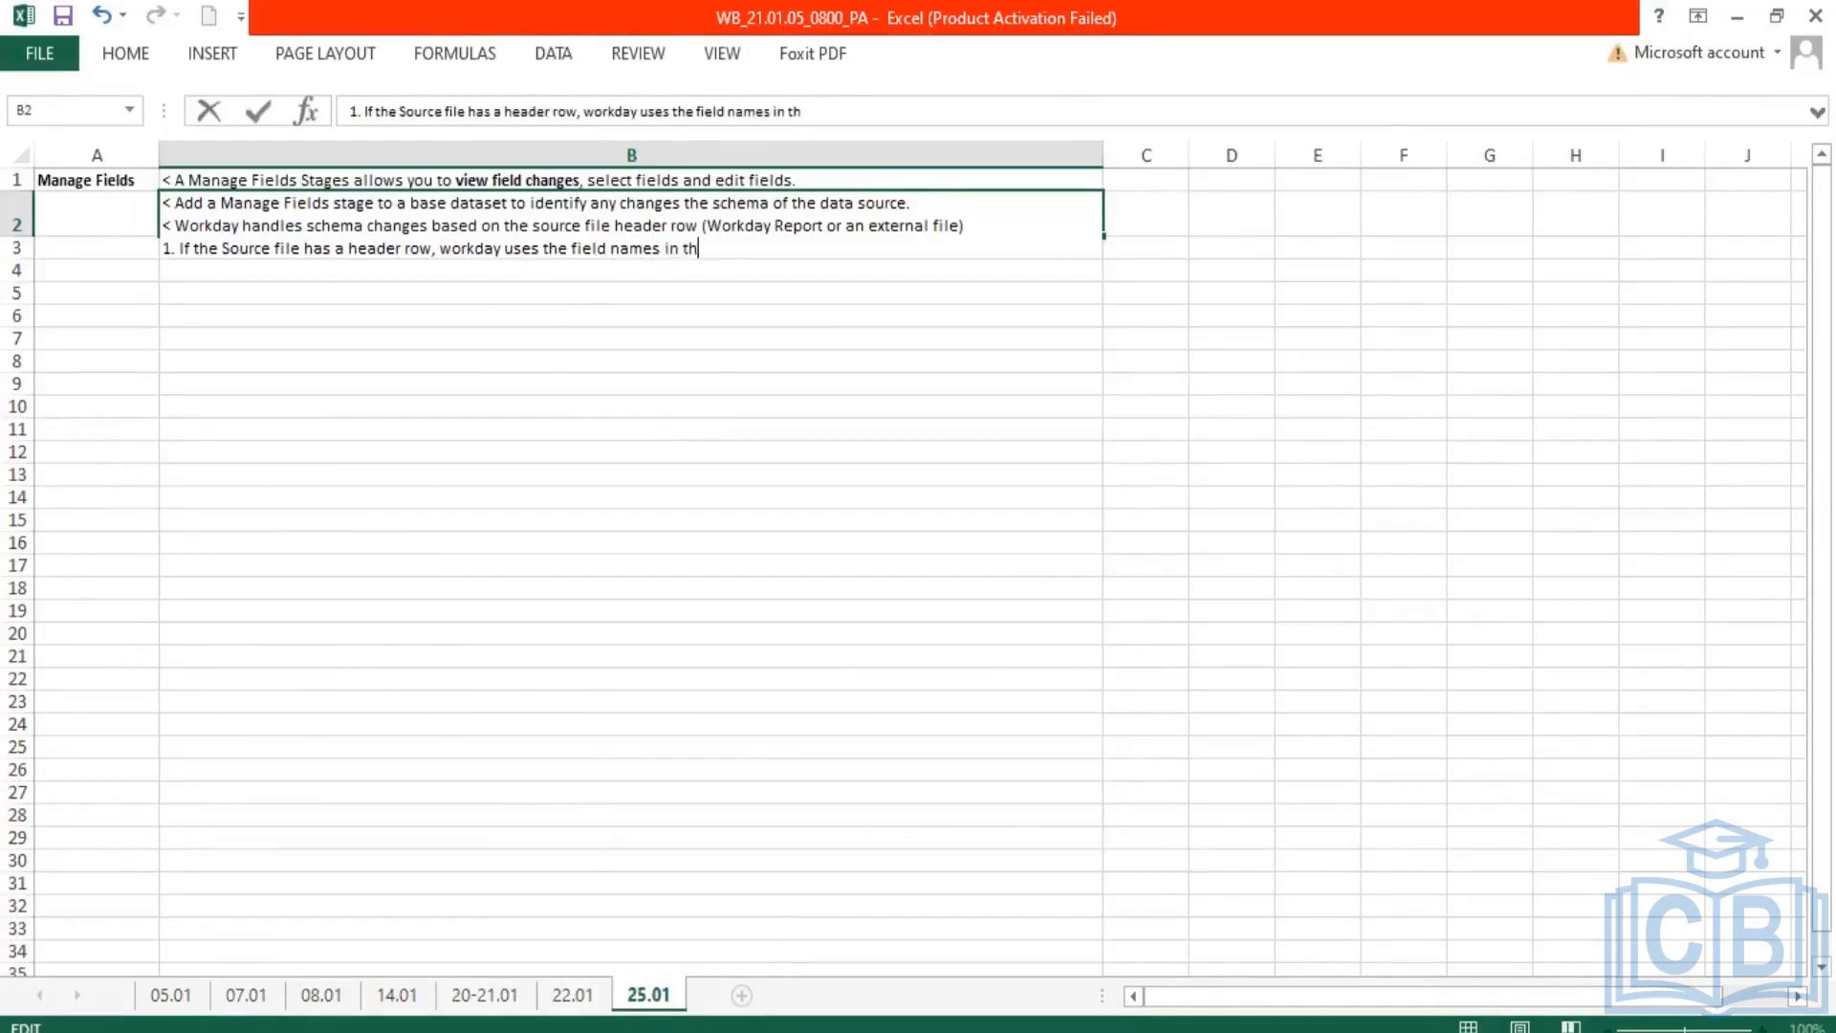
pyautogui.write('e header row of the data')
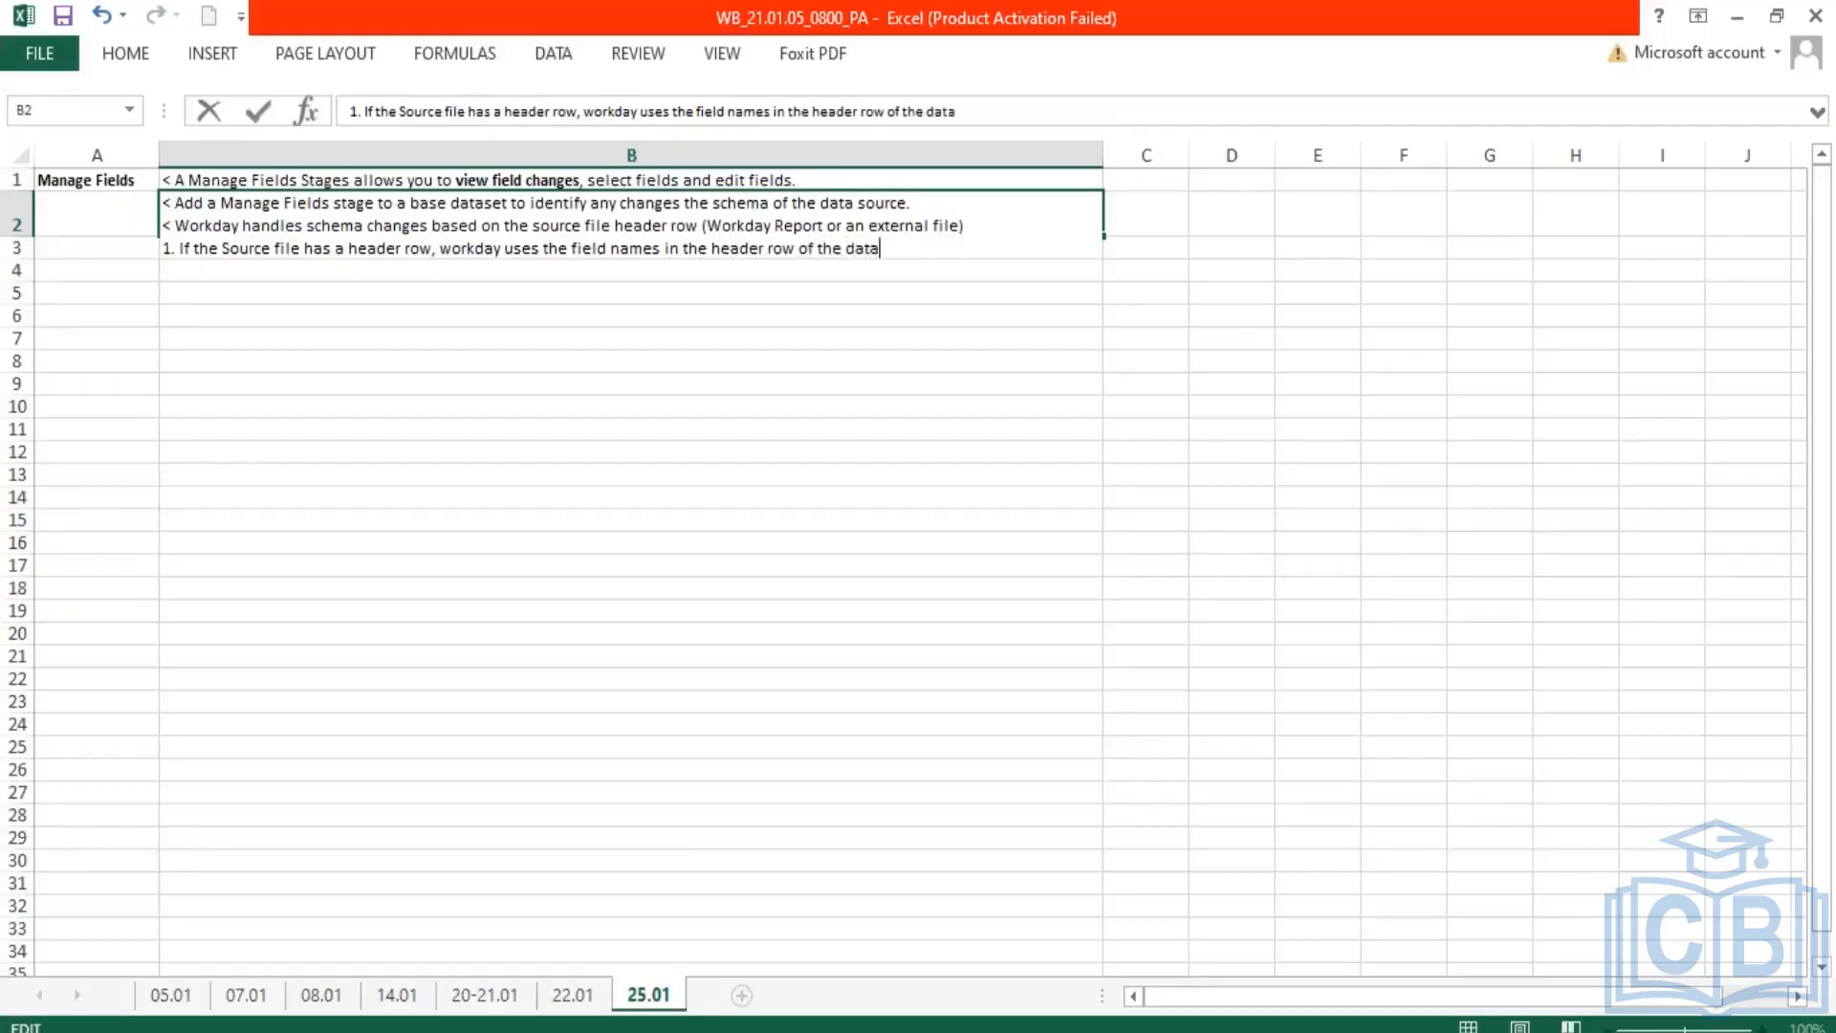
# Step: Complete the word "dataset" and finish note 1 with "to determine which fields are added/removed in the new source file."
pyautogui.write('set to determi')
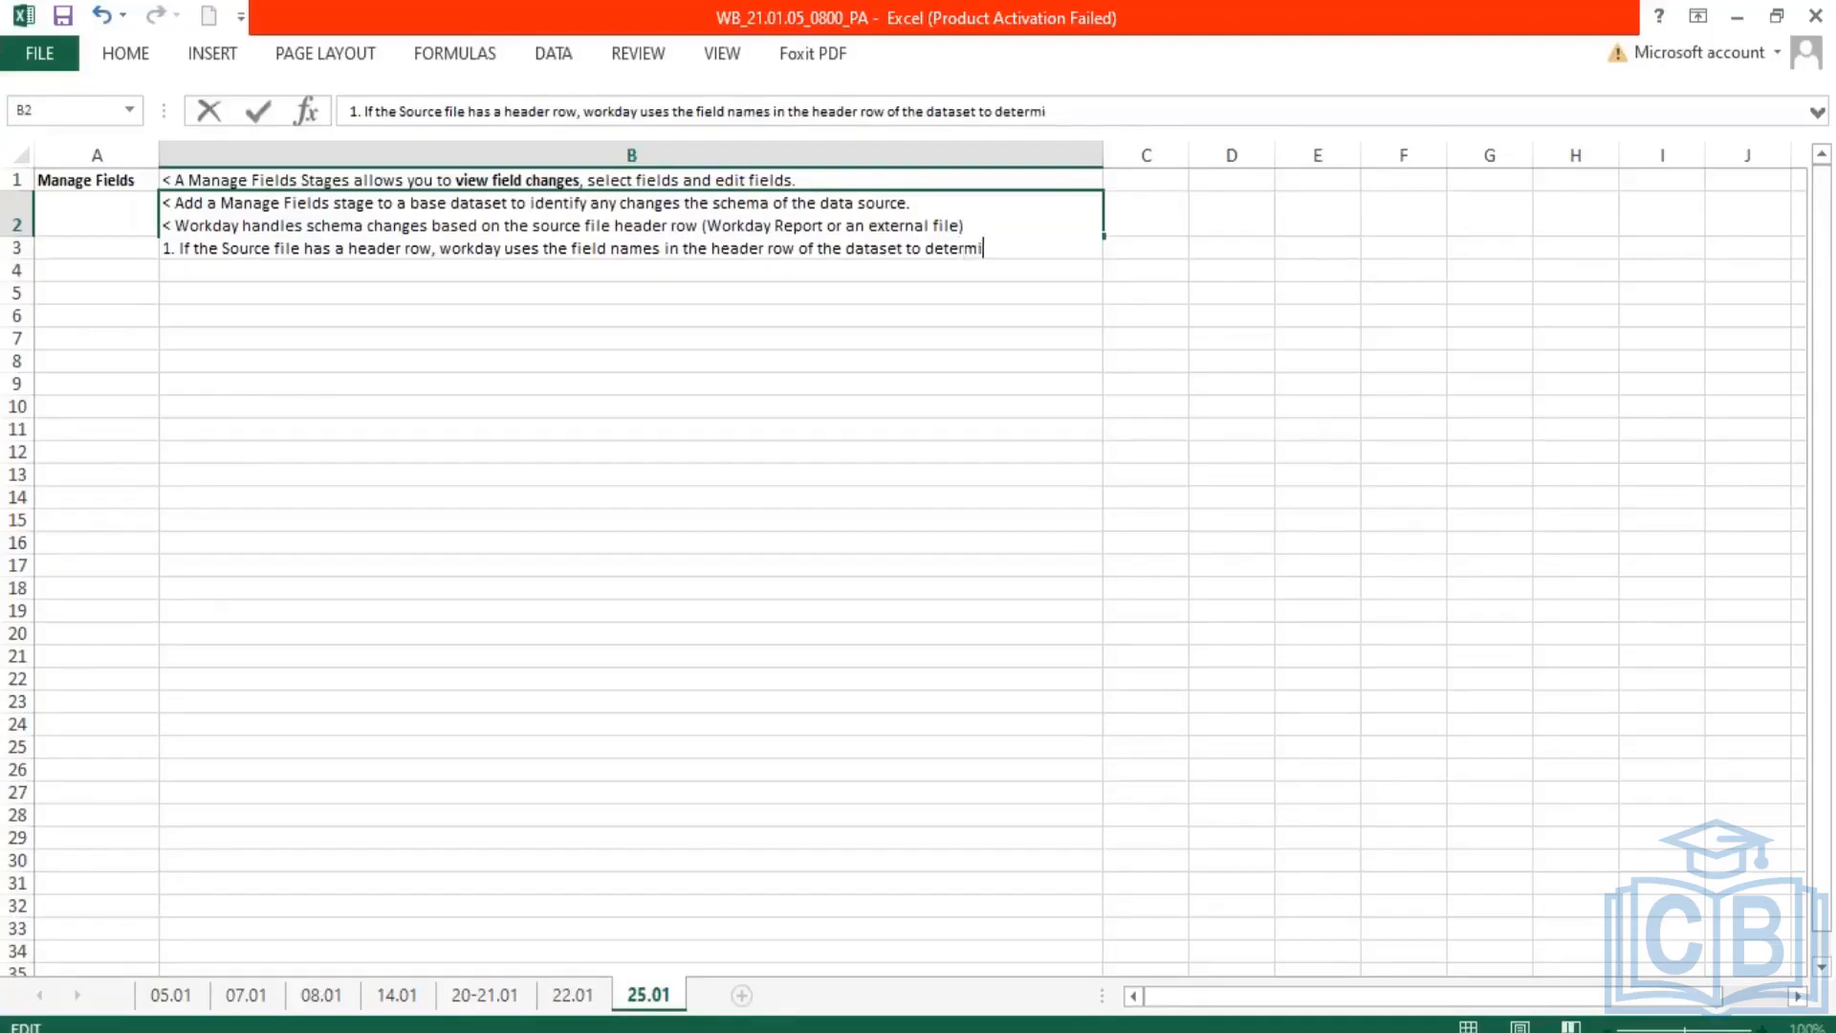
pyautogui.write('ne which field')
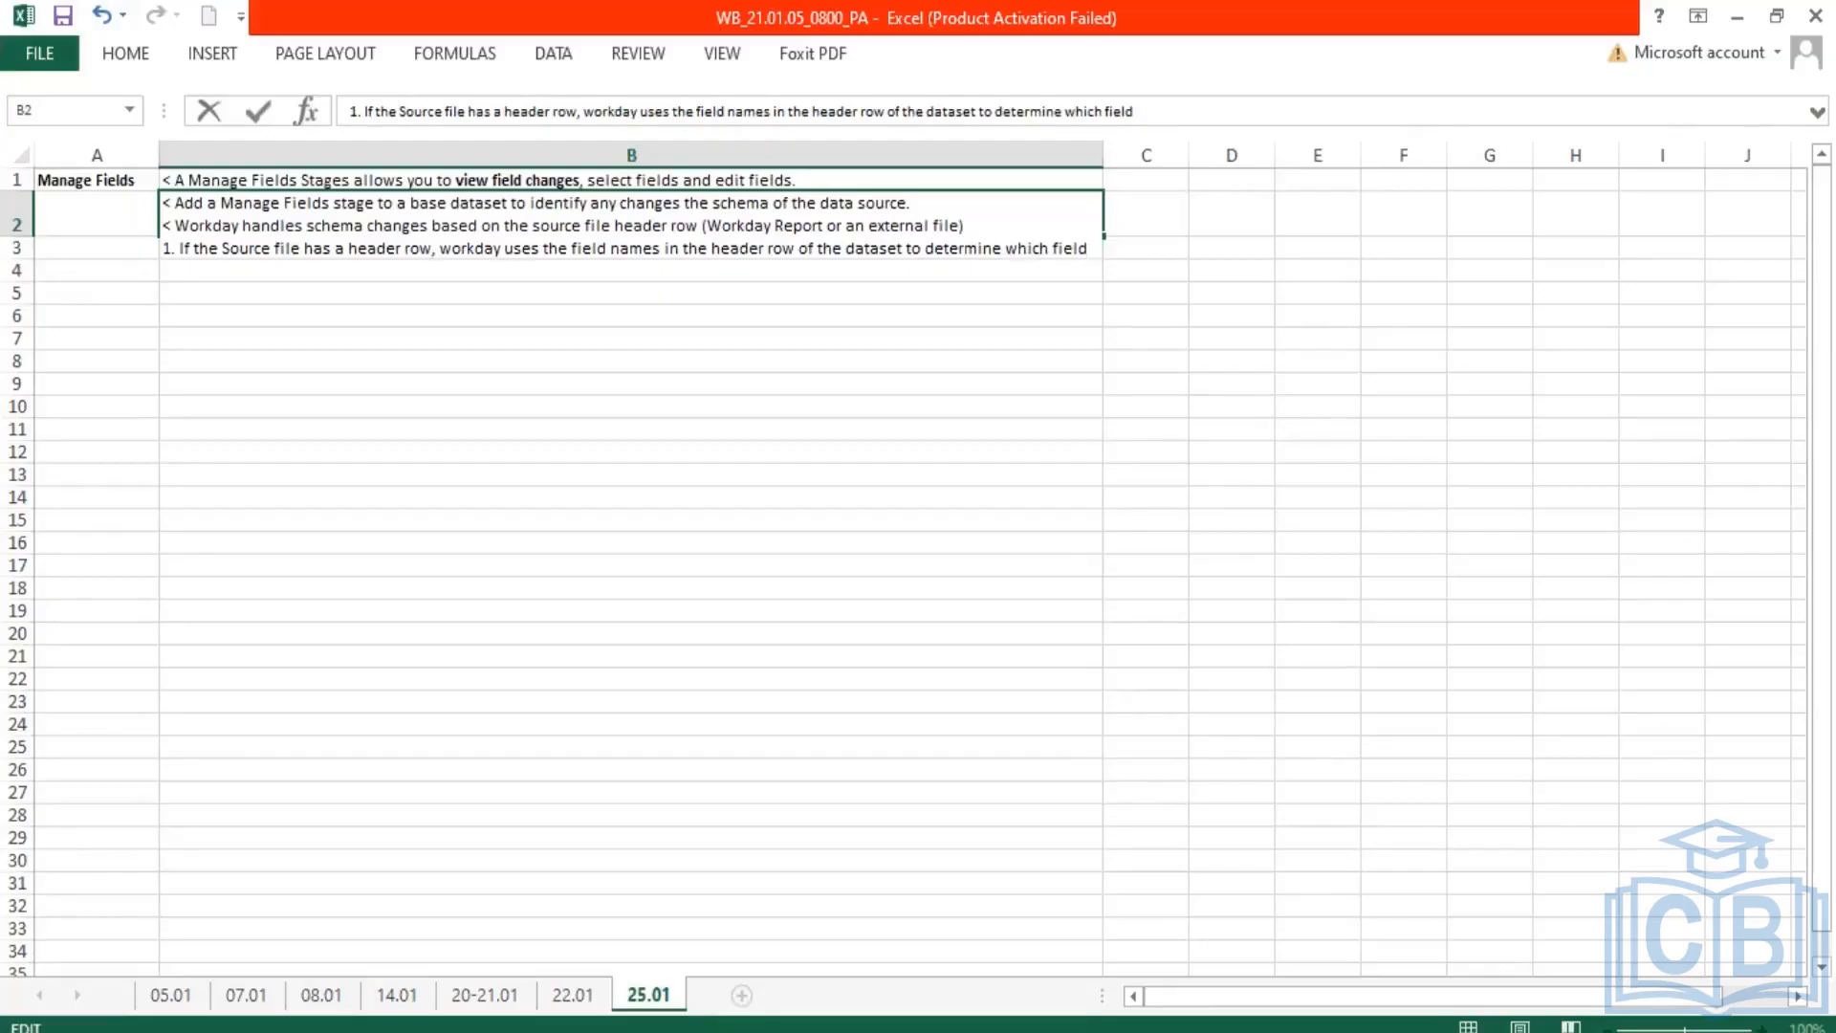
pyautogui.write('s in the n')
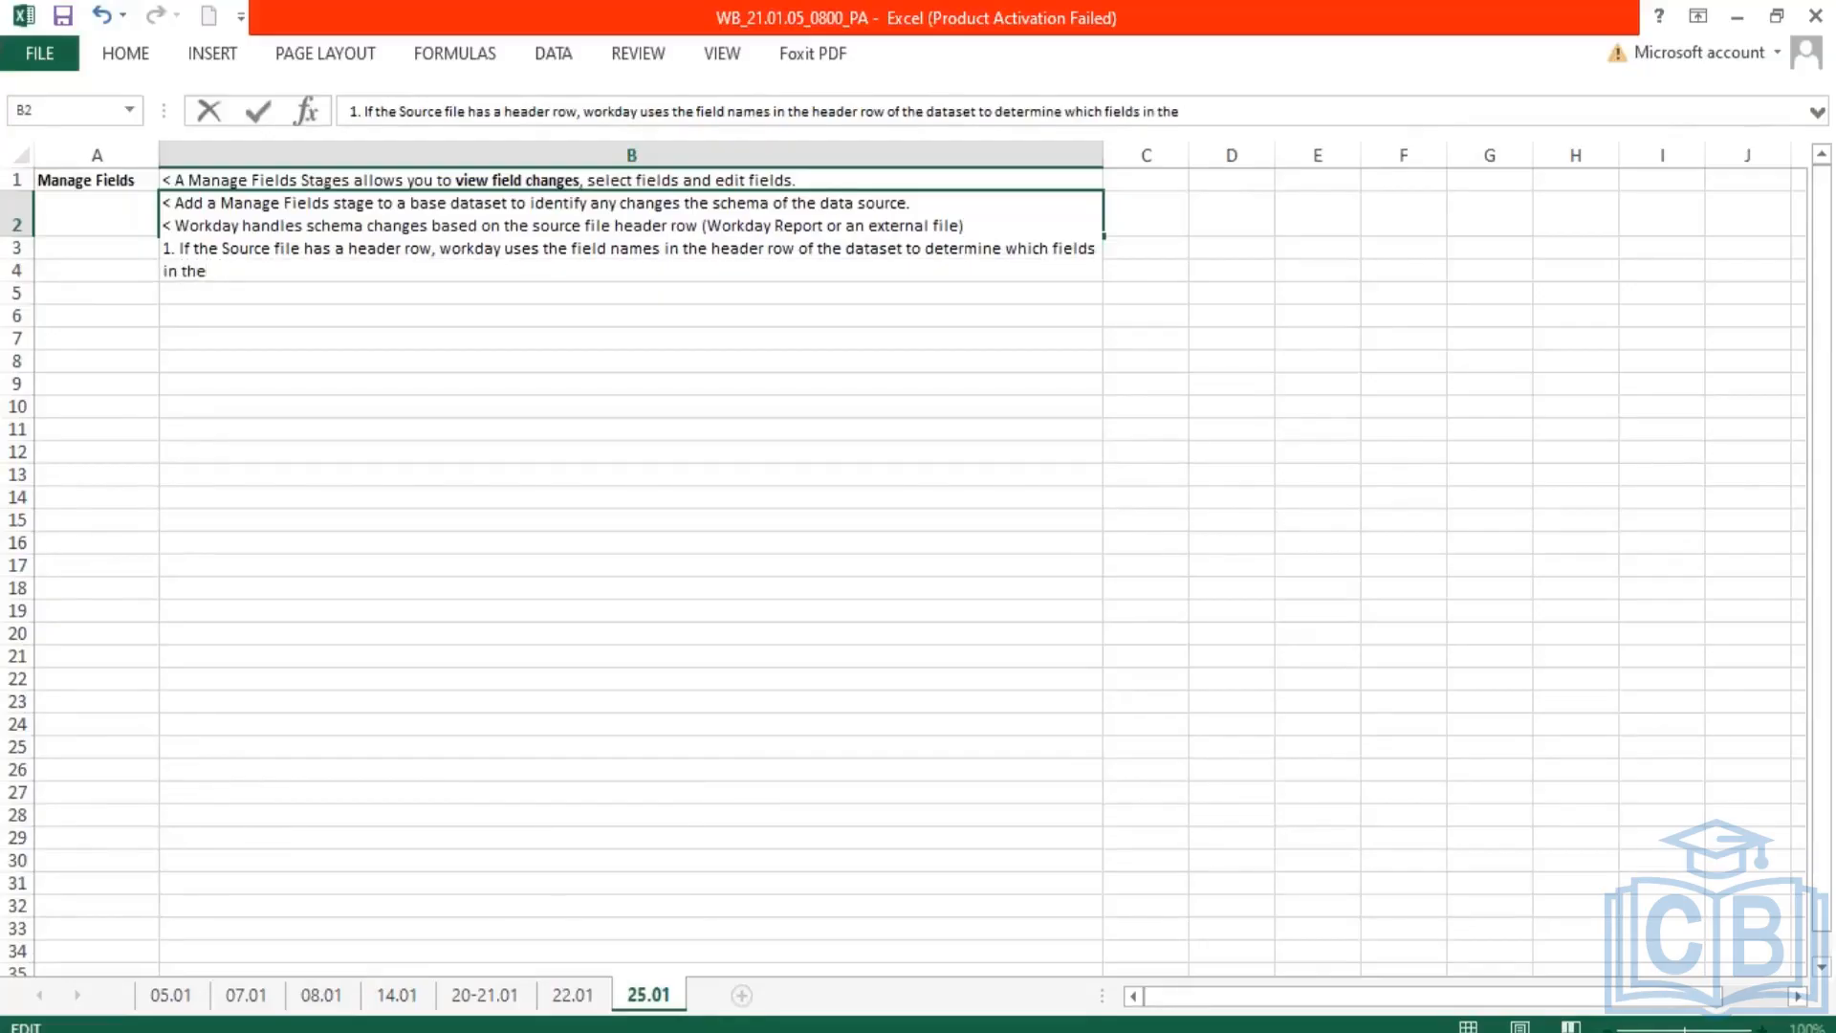
pyautogui.press('BackSpace')
pyautogui.press('BackSpace')
pyautogui.press('BackSpace')
pyautogui.write('are added/rem')
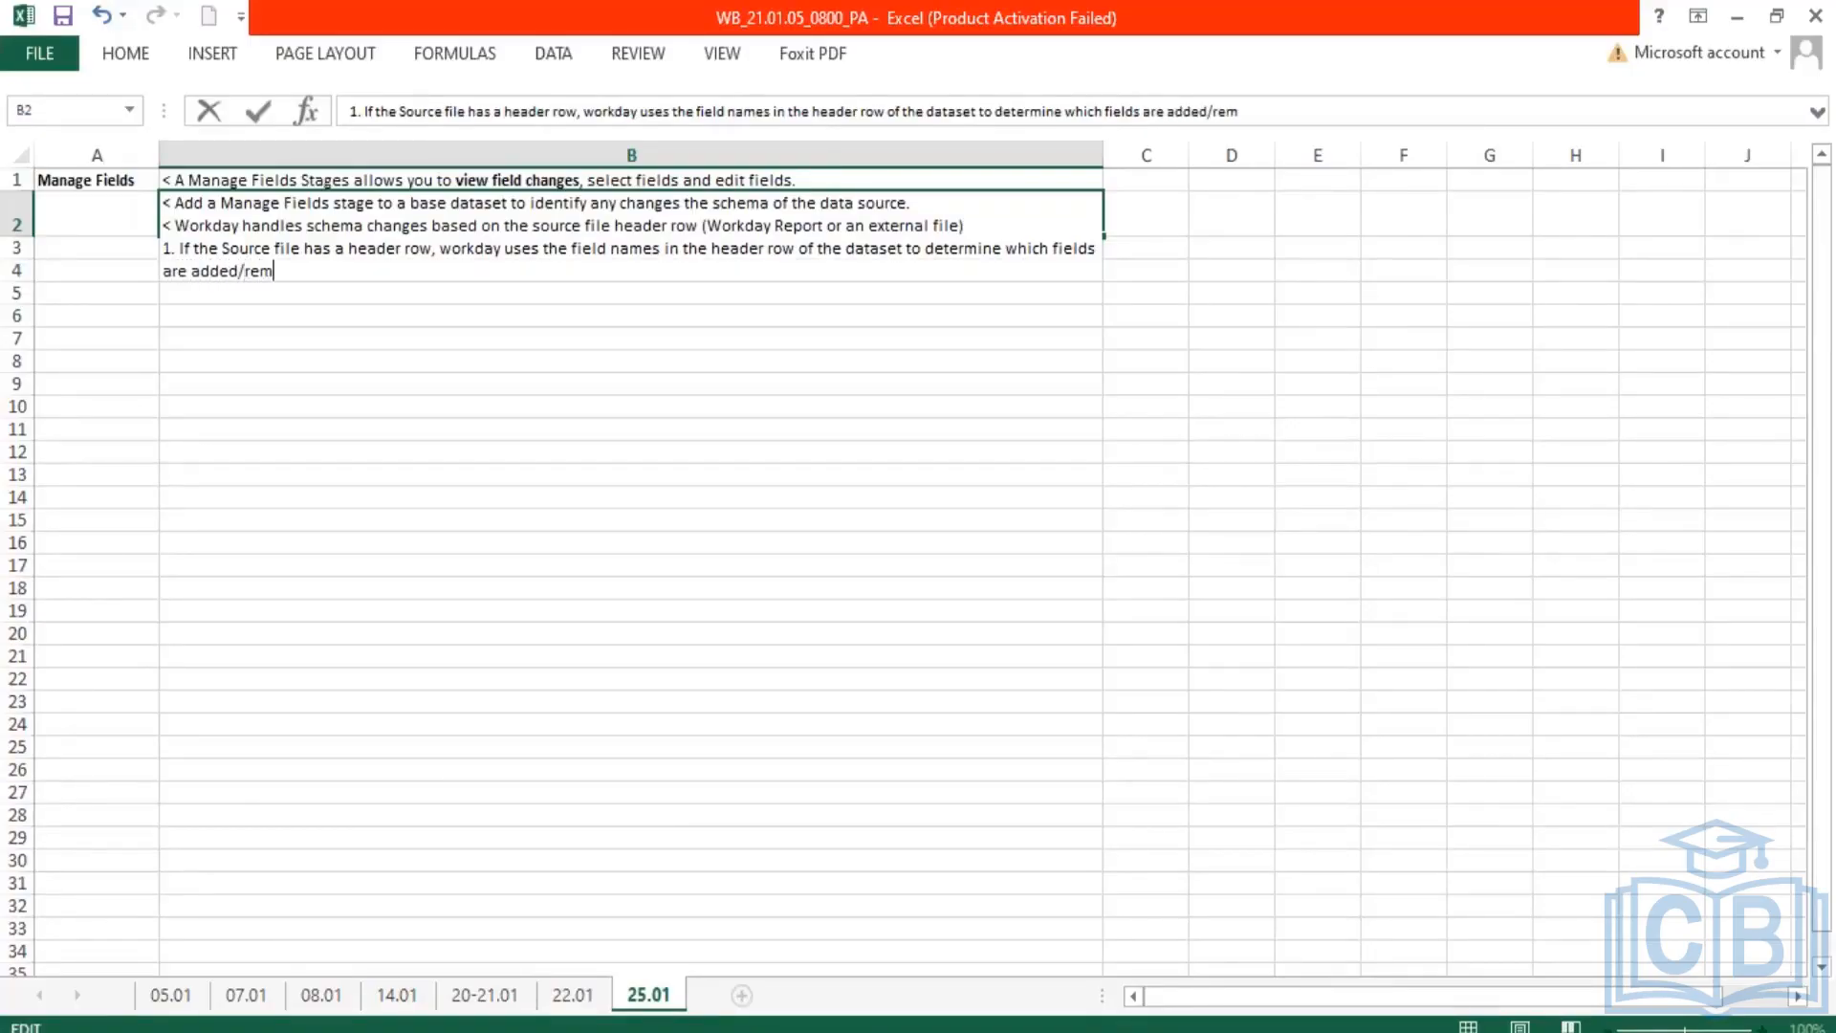
pyautogui.write('oved in the new source f')
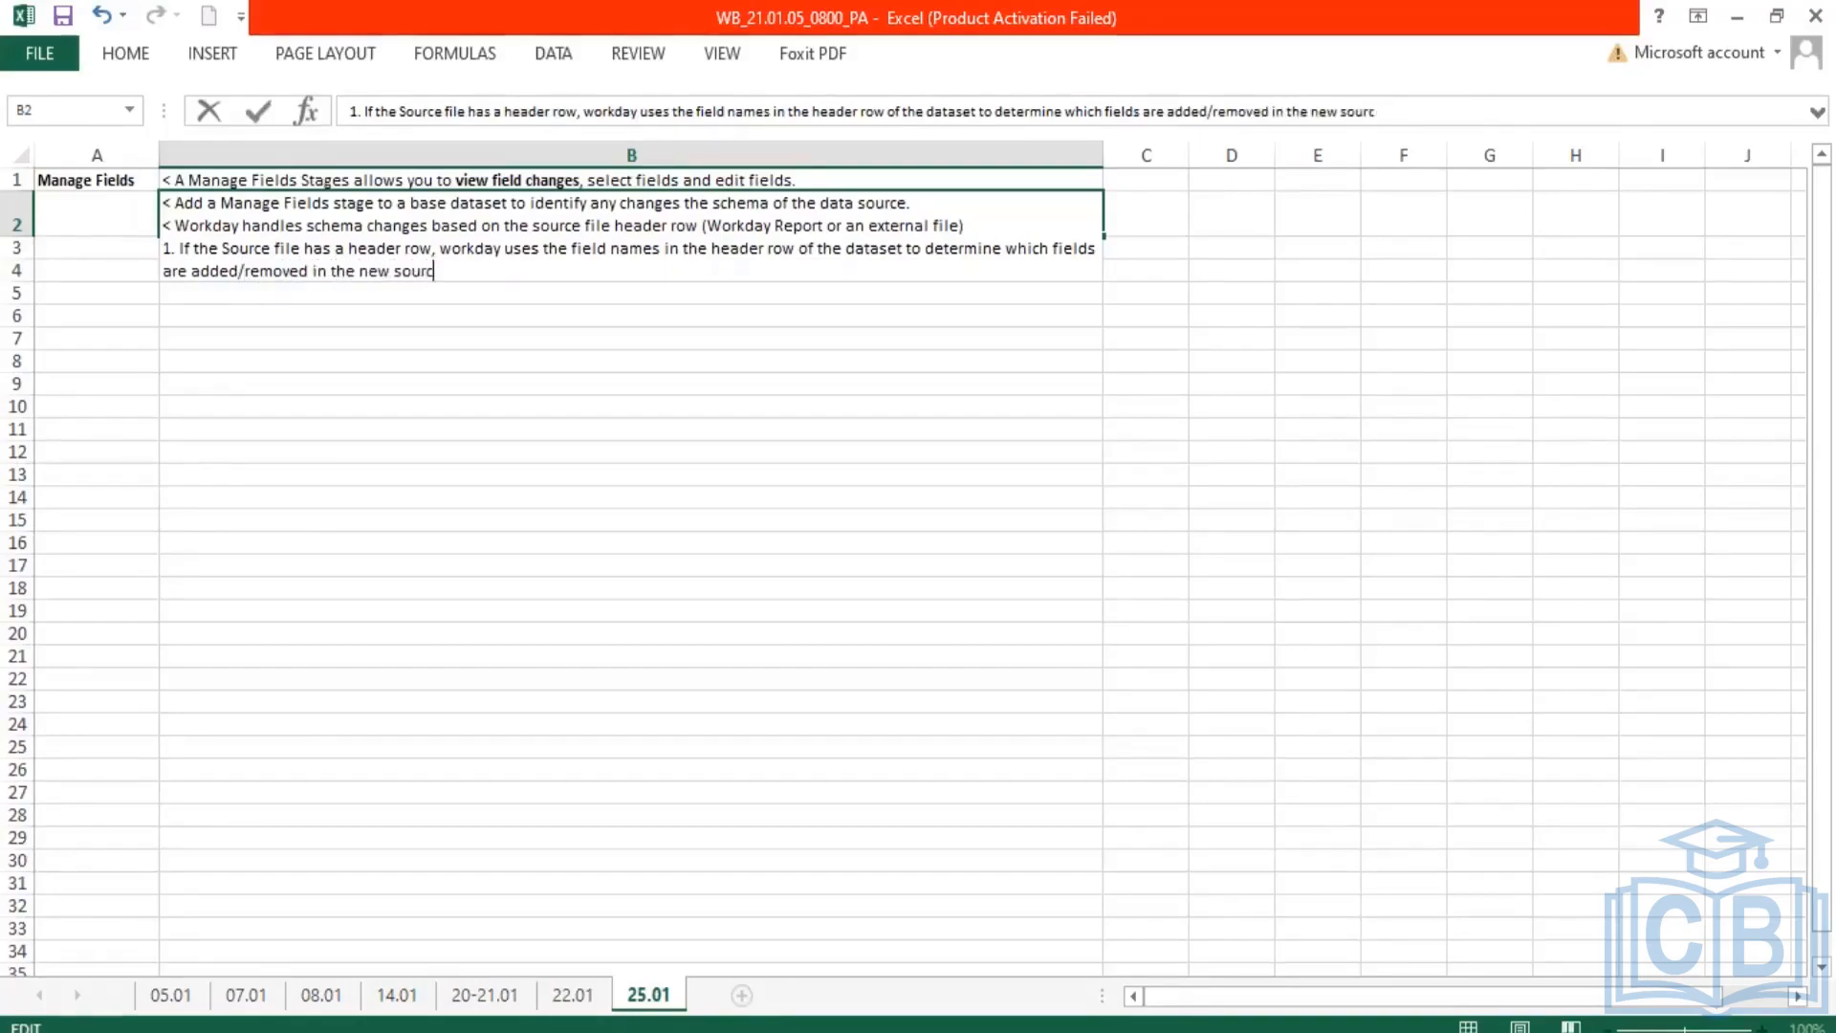
pyautogui.write('iel')
pyautogui.press('BackSpace')
pyautogui.press('BackSpace')
pyautogui.write('le.')
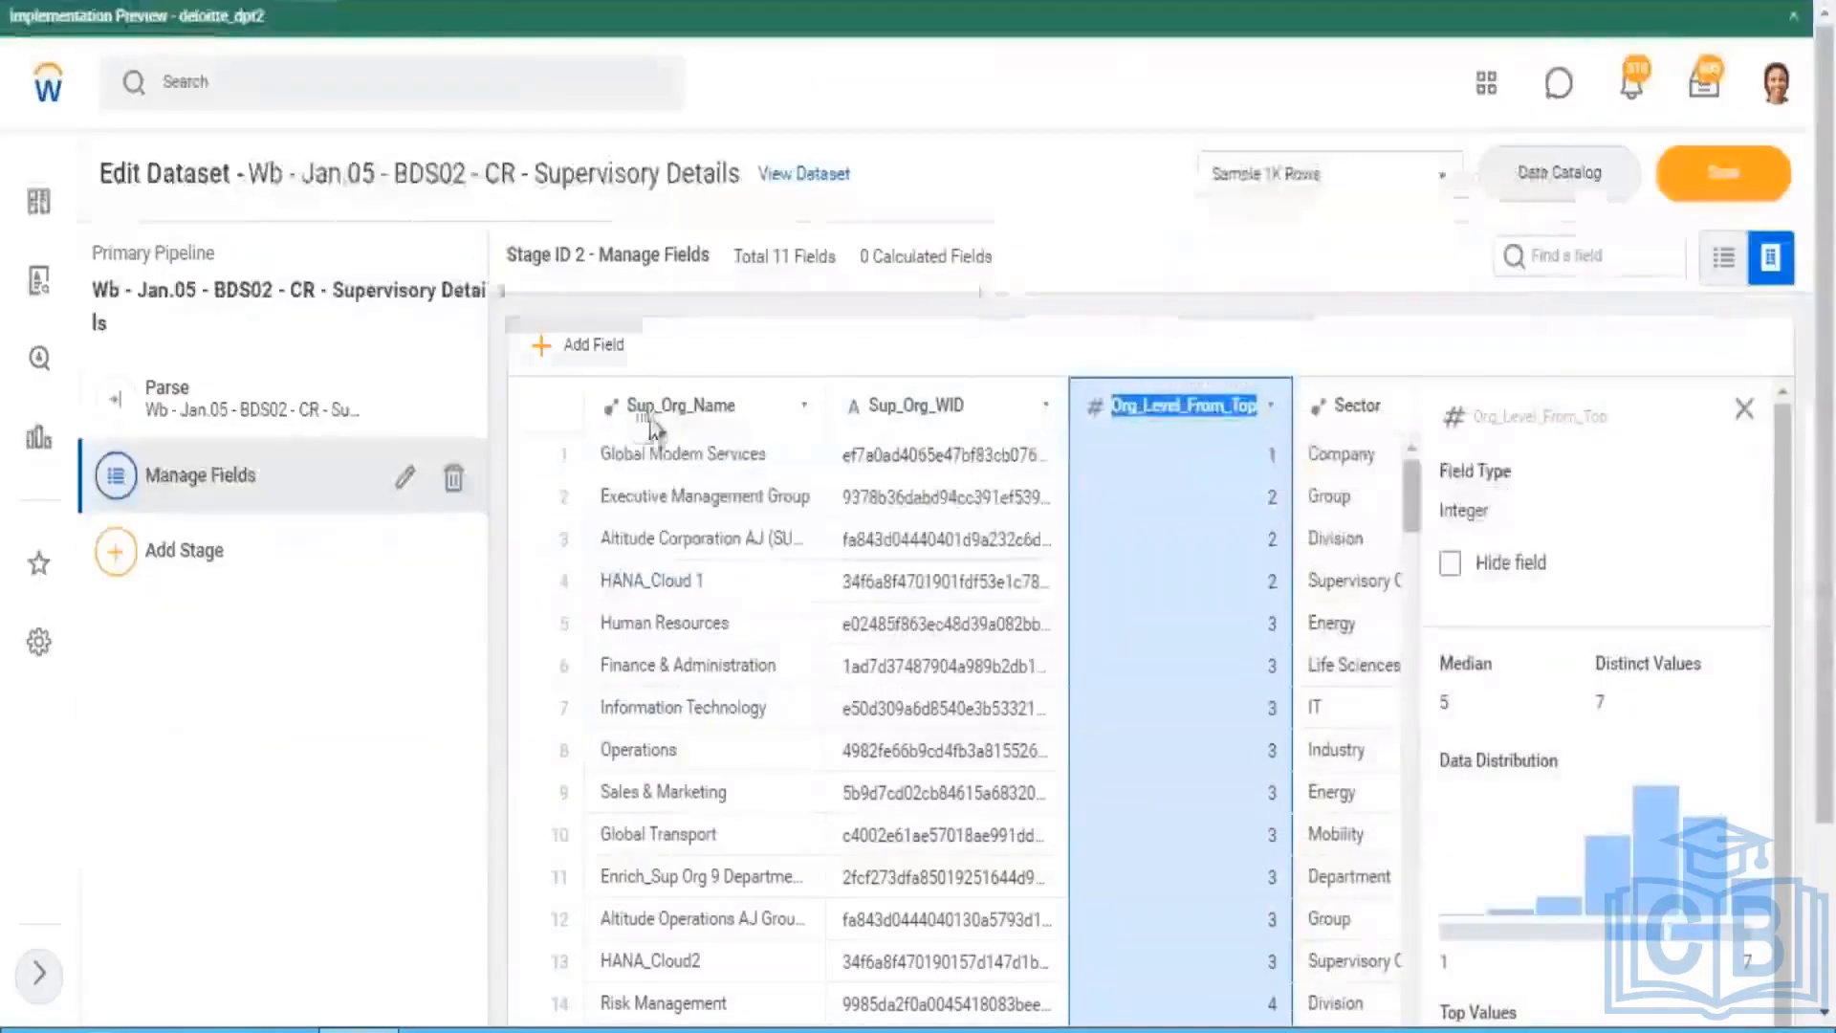
# Step: Switch to Workday and compare the dataset's Sup_Org_Name and Sup_Org_WID fields with the report's XML aliases
pyautogui.moveTo(634, 406); pyautogui.dragTo(731, 419)
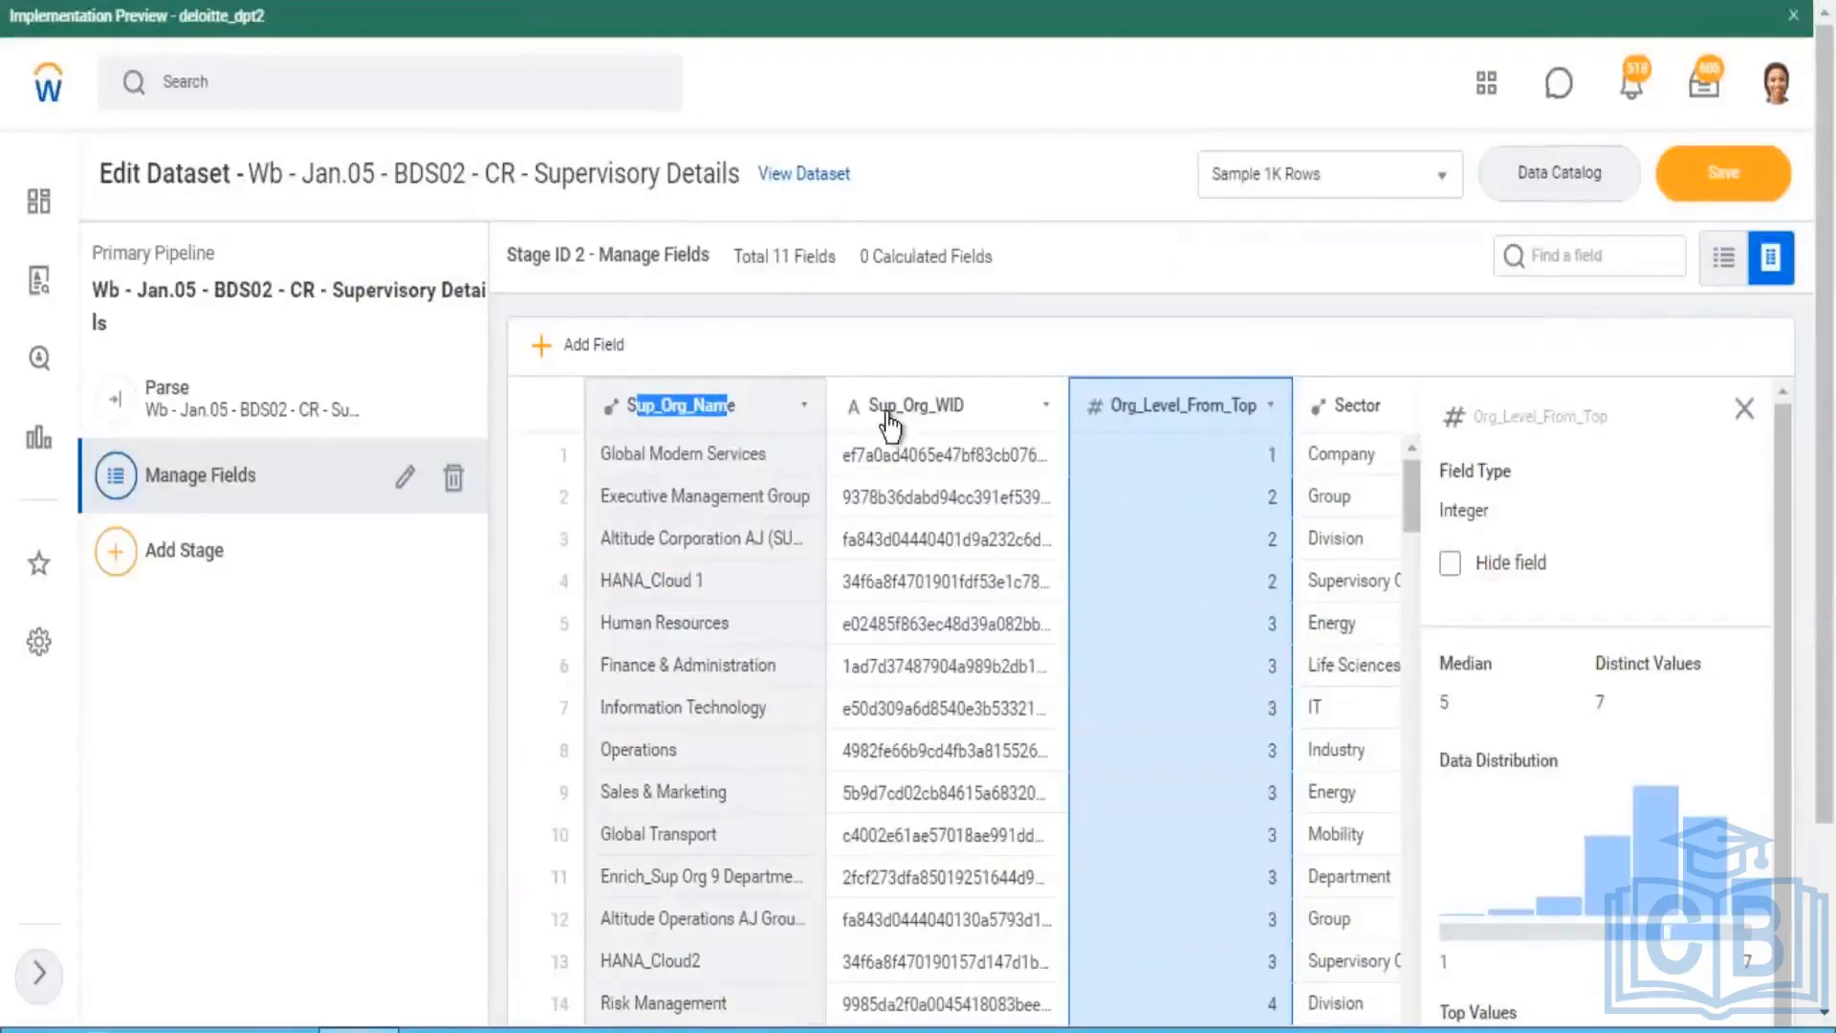
pyautogui.moveTo(887, 411); pyautogui.dragTo(950, 411)
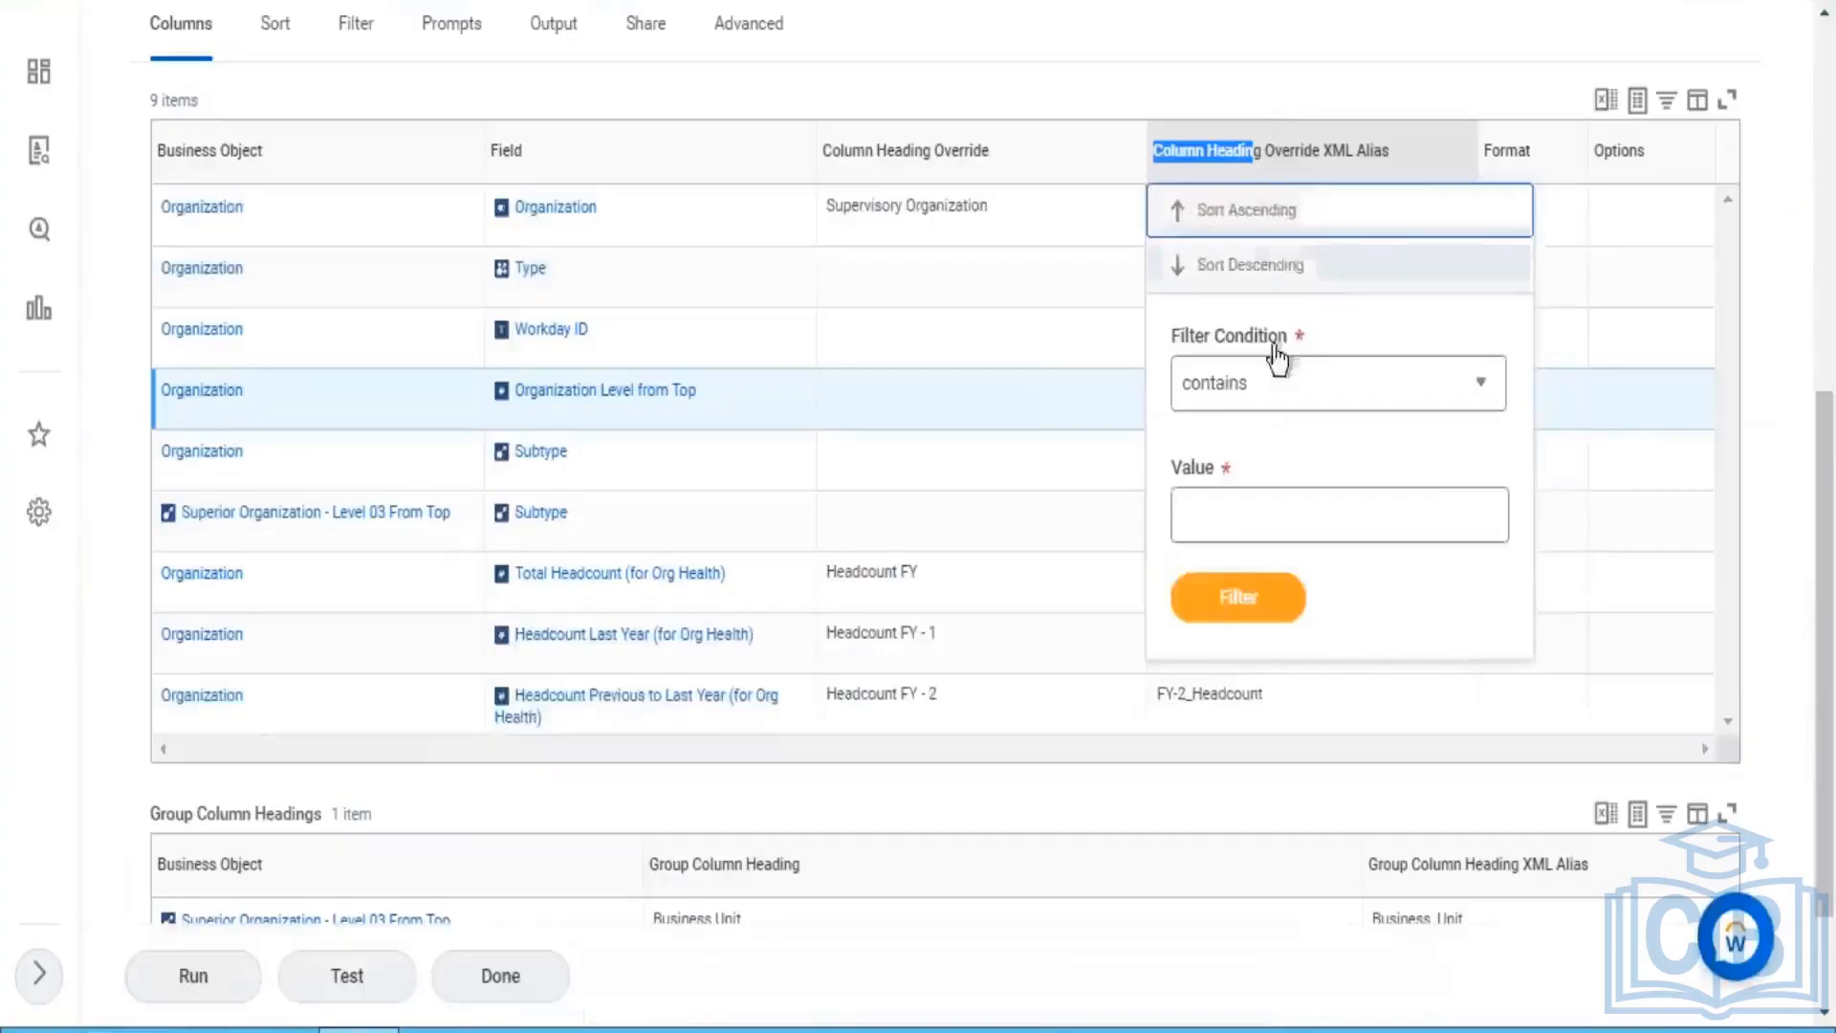
pyautogui.click(1242, 36)
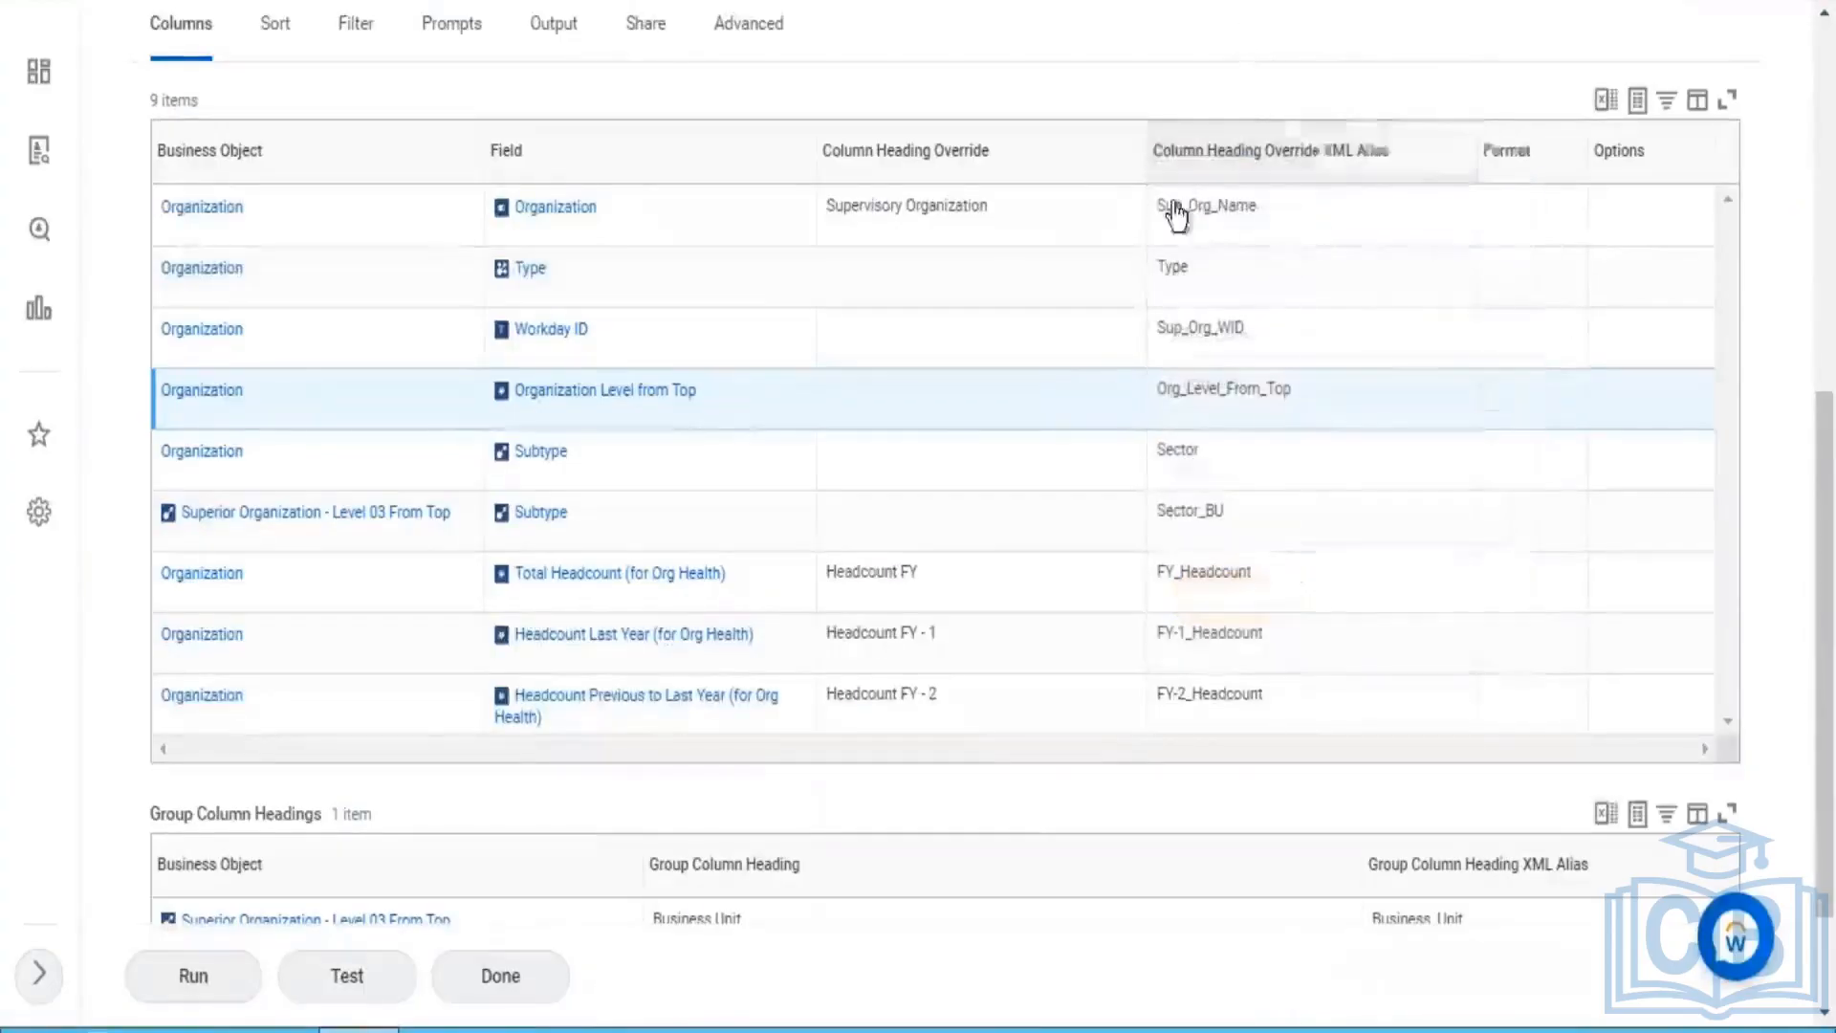
pyautogui.moveTo(1180, 210); pyautogui.dragTo(1231, 210)
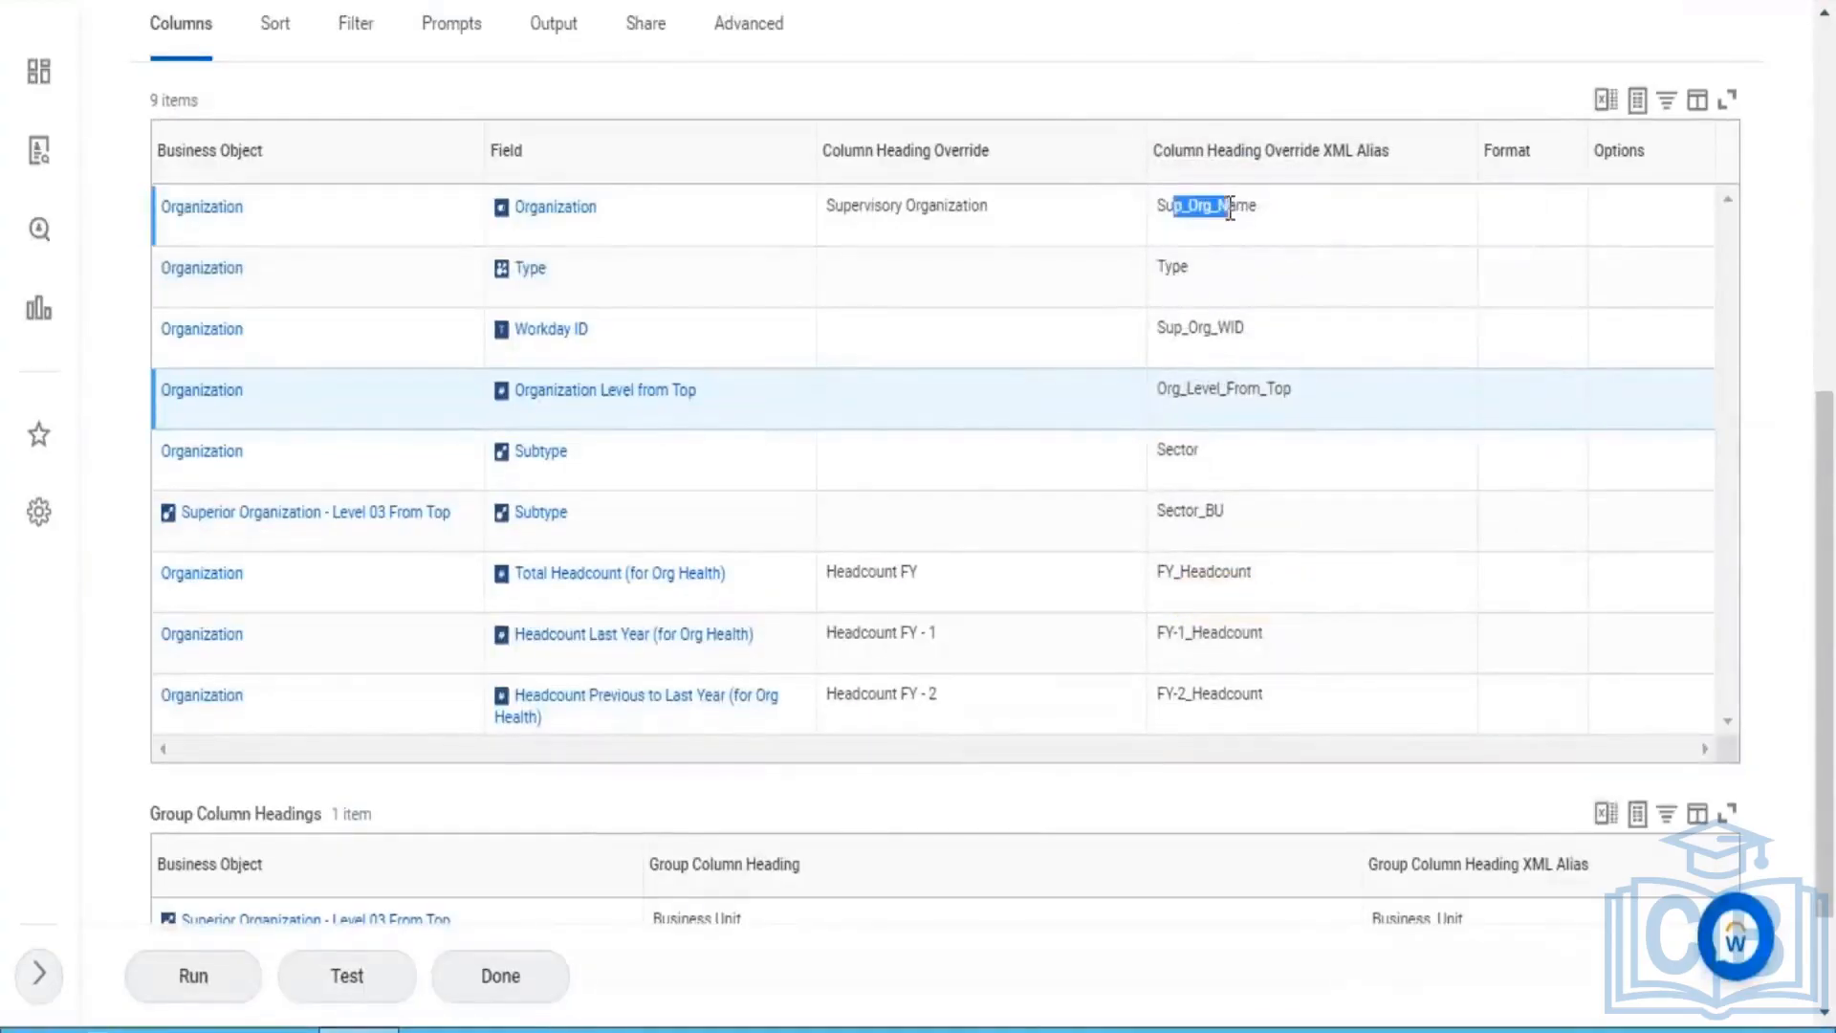
# Step: Examine the Type alias's position in the report's columns relative to Sup_Org_Name and FY-2_Headcount
pyautogui.doubleClick(1186, 270)
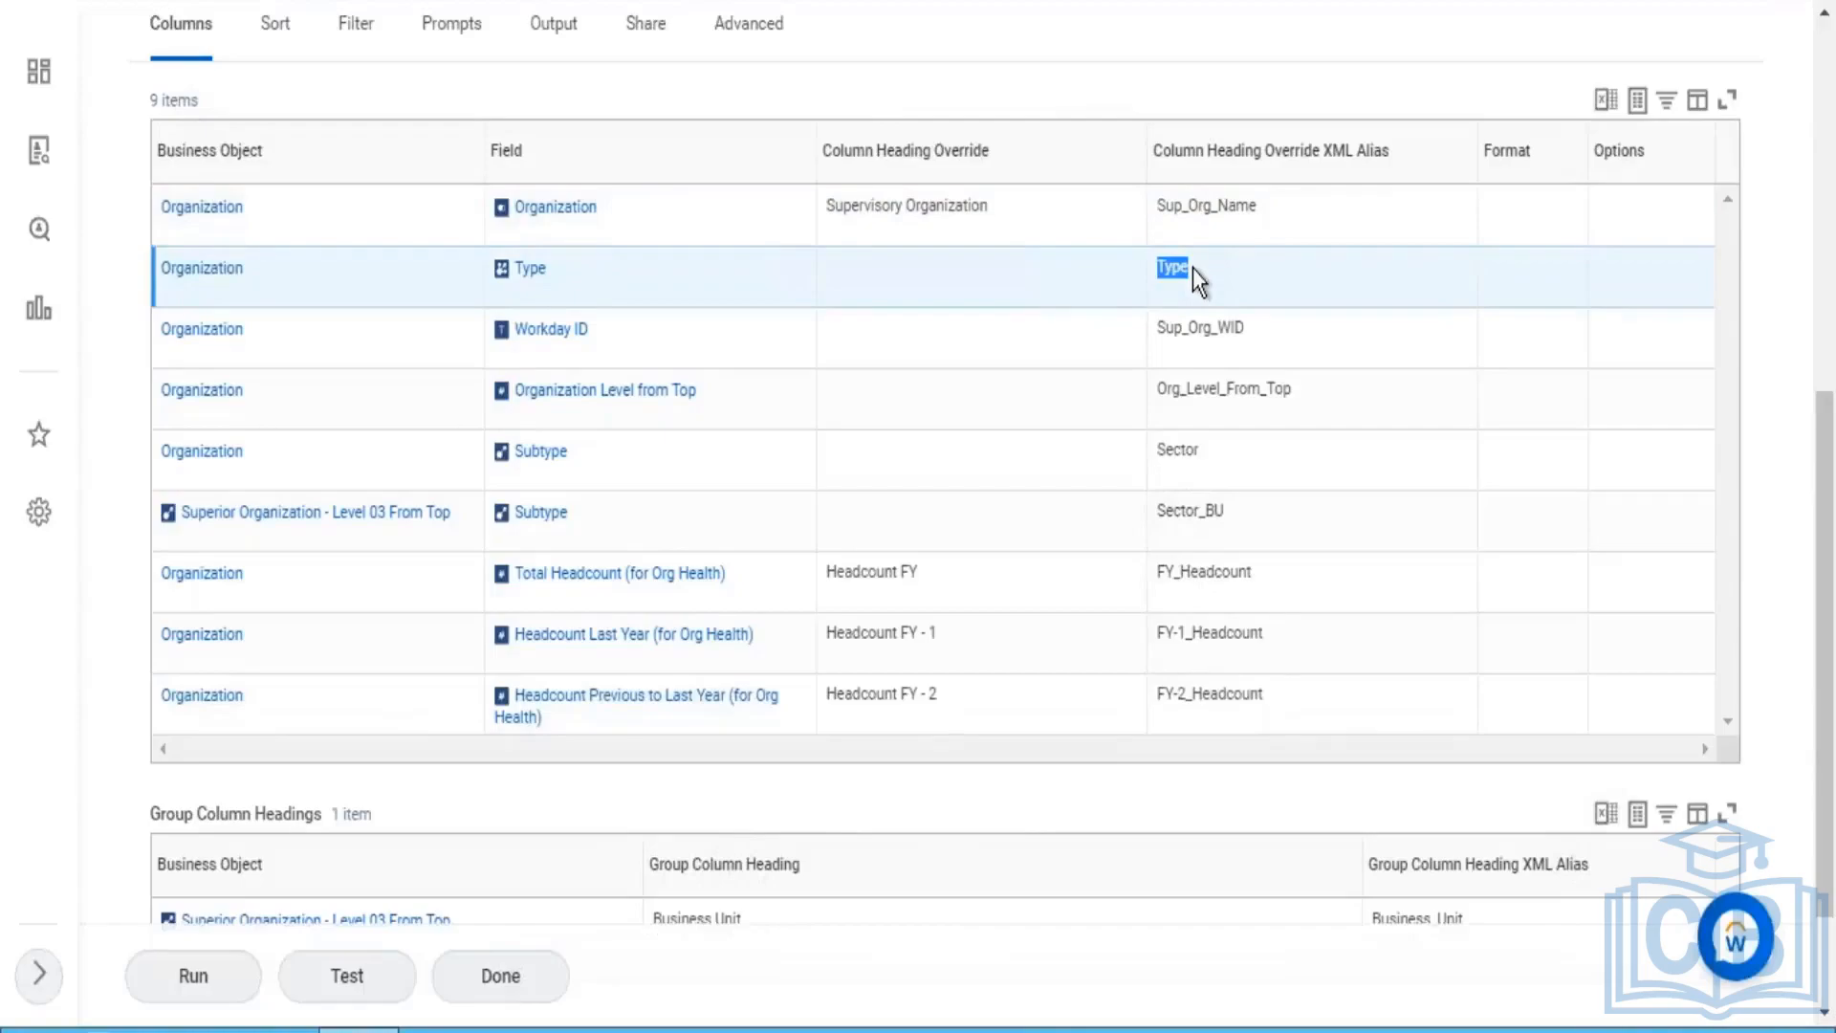
pyautogui.click(1162, 269)
pyautogui.moveTo(1162, 269); pyautogui.dragTo(1189, 271)
pyautogui.moveTo(1258, 206); pyautogui.dragTo(1210, 206)
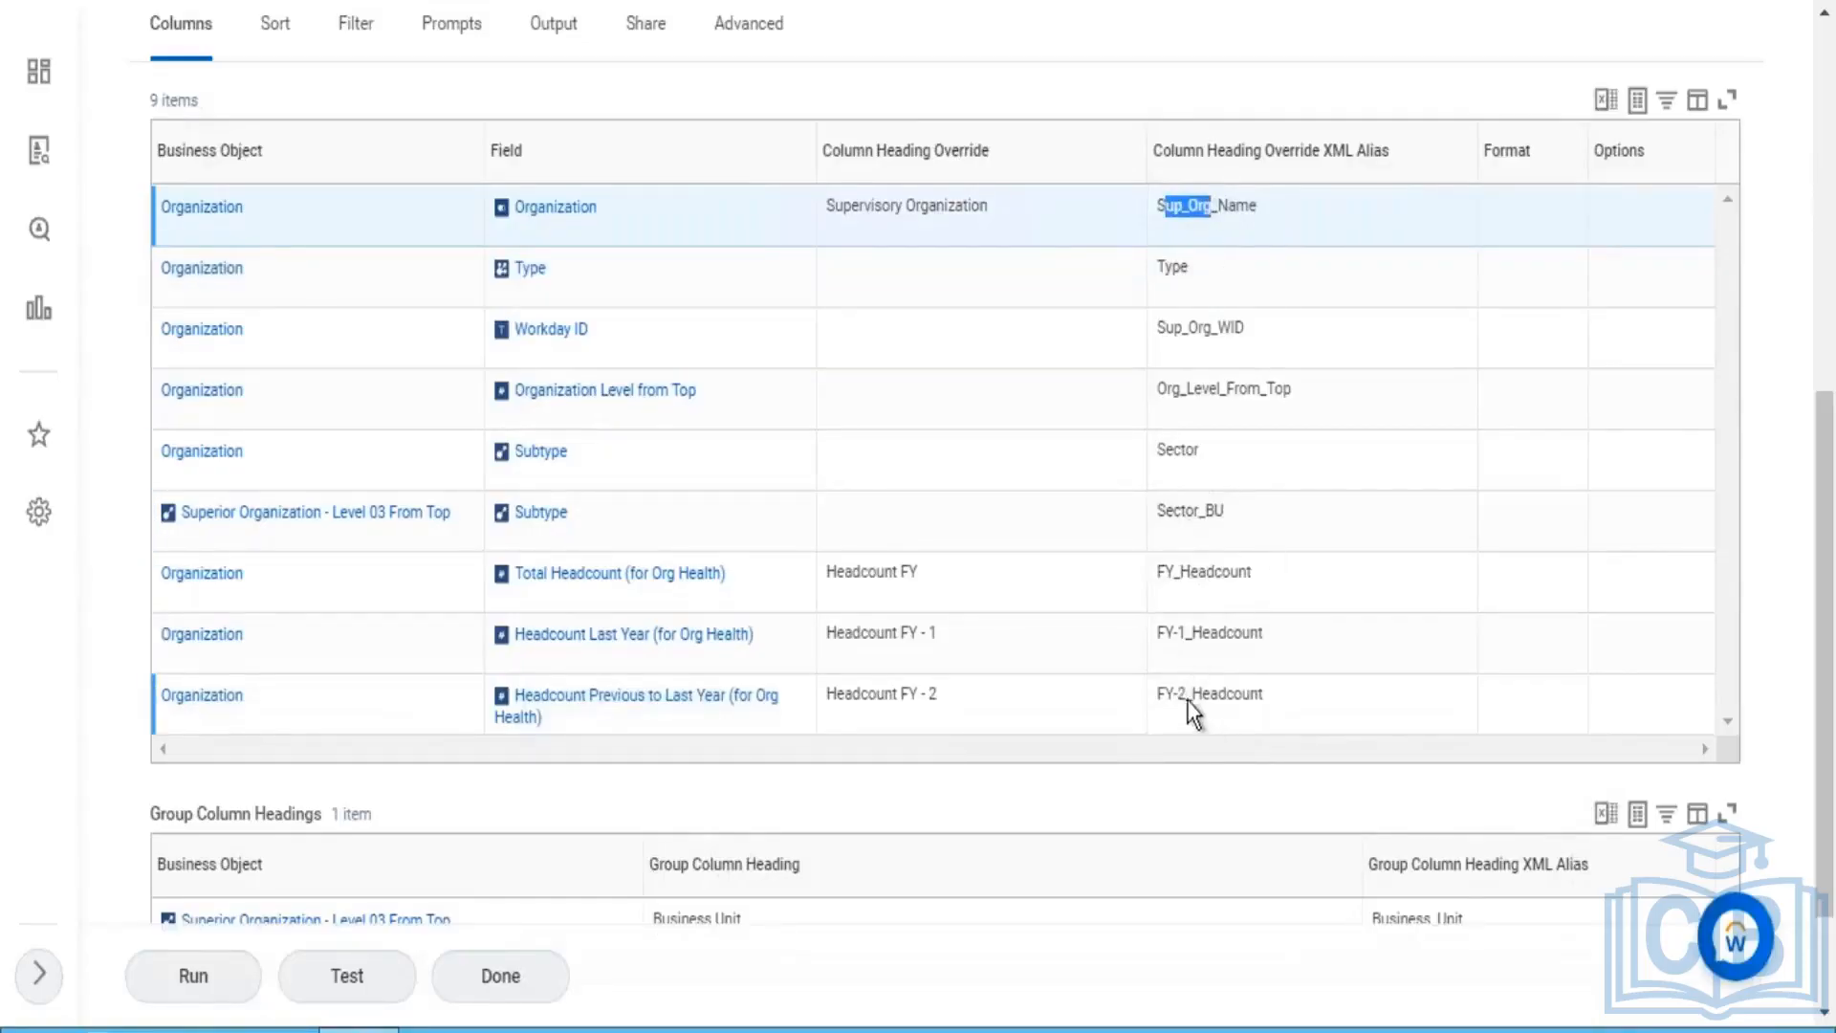
pyautogui.moveTo(1186, 695); pyautogui.dragTo(1241, 695)
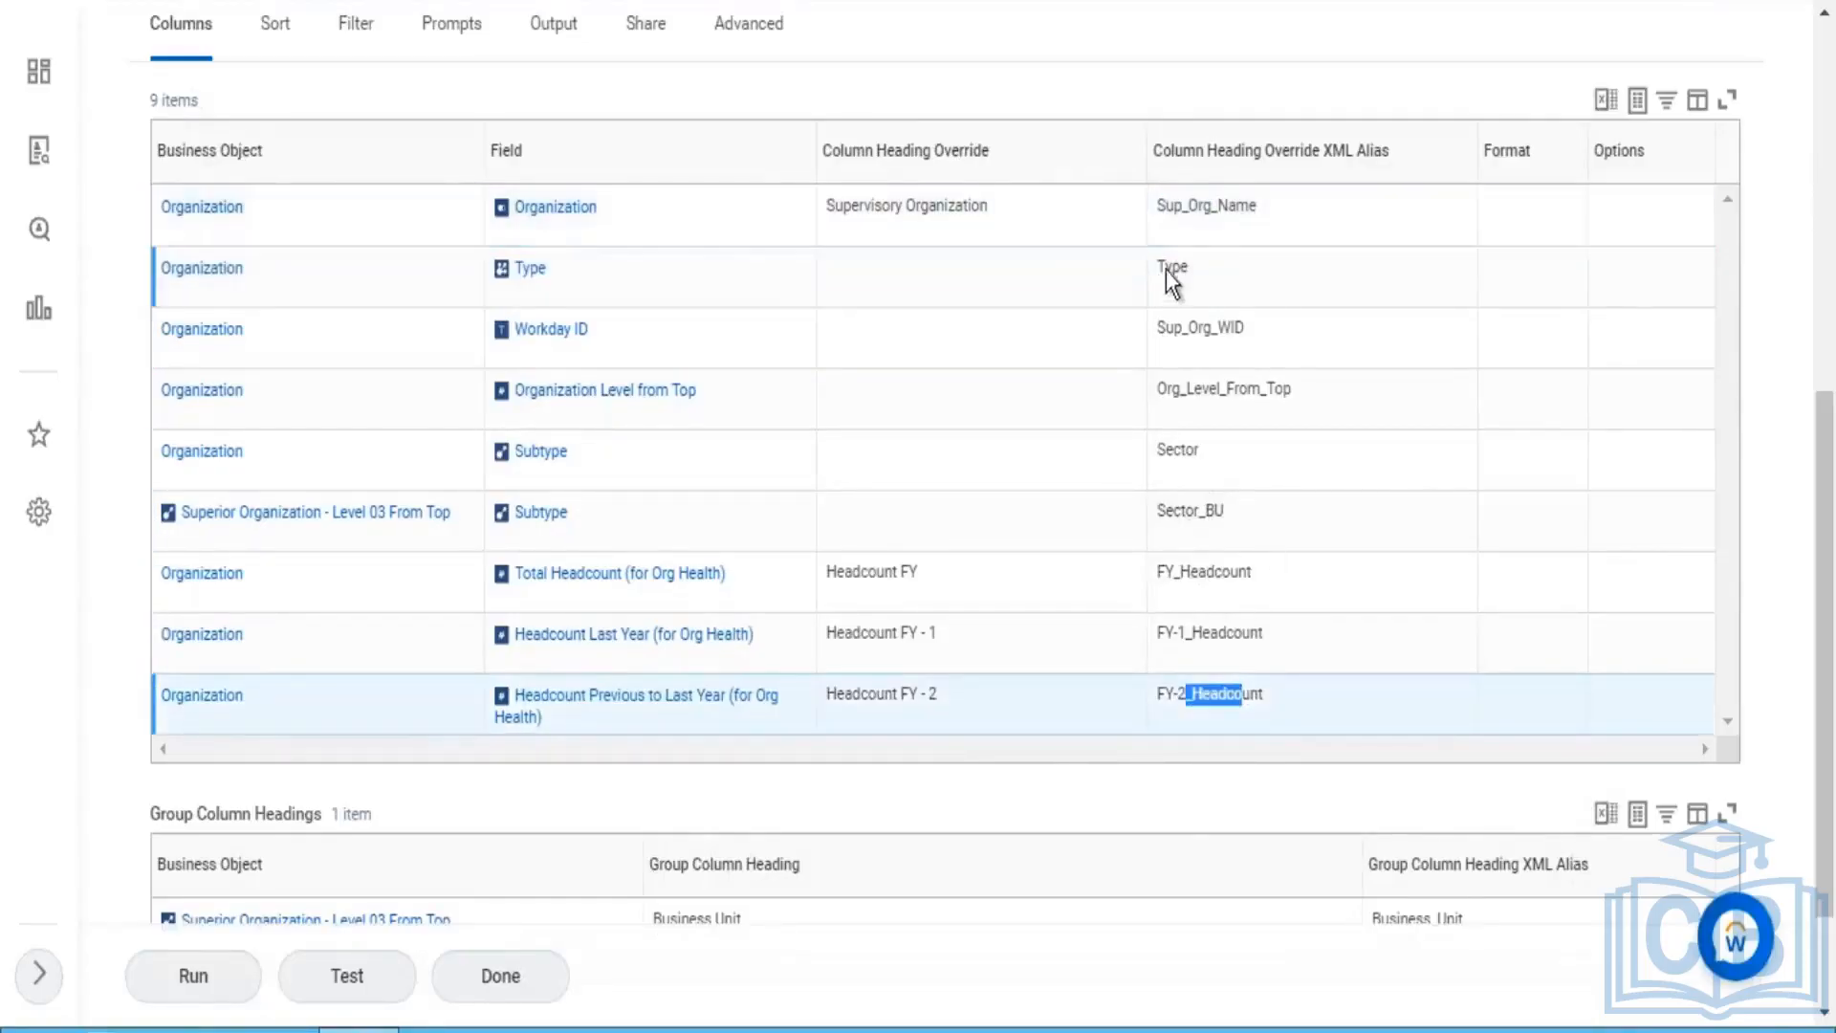
pyautogui.moveTo(1167, 269); pyautogui.dragTo(1190, 270)
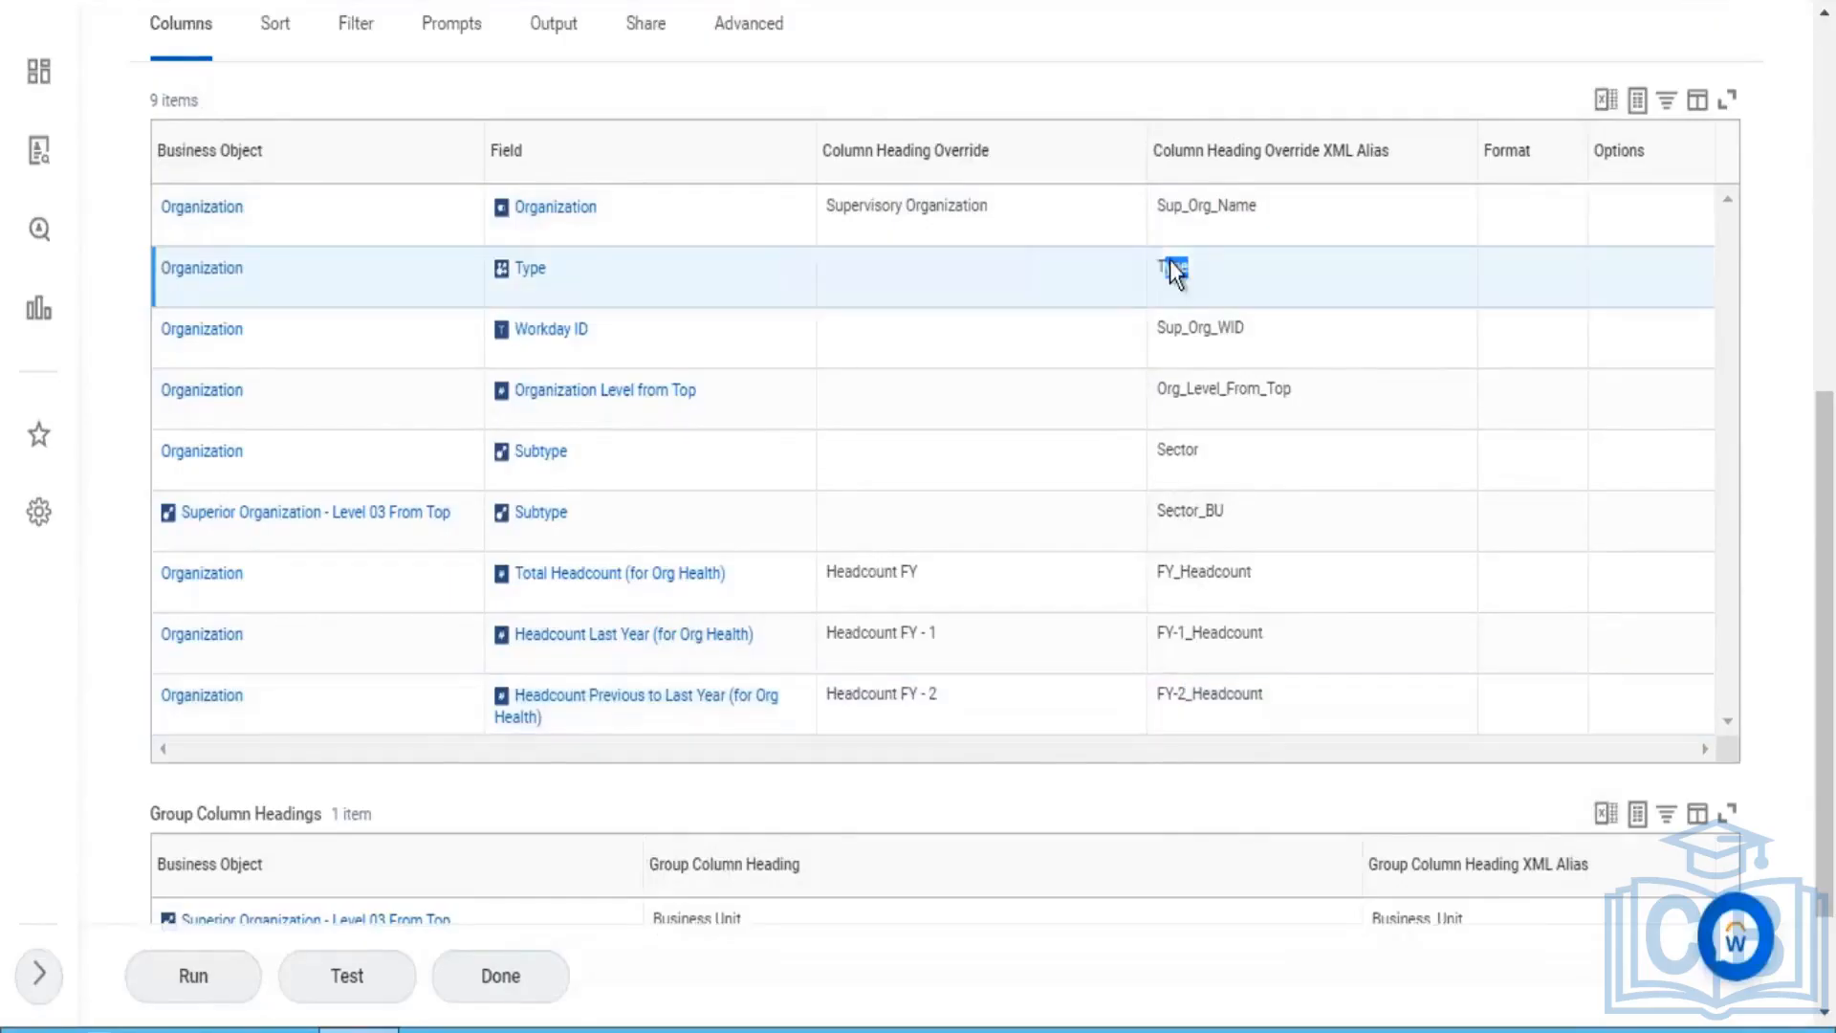
pyautogui.click(1165, 267)
pyautogui.doubleClick(1164, 268)
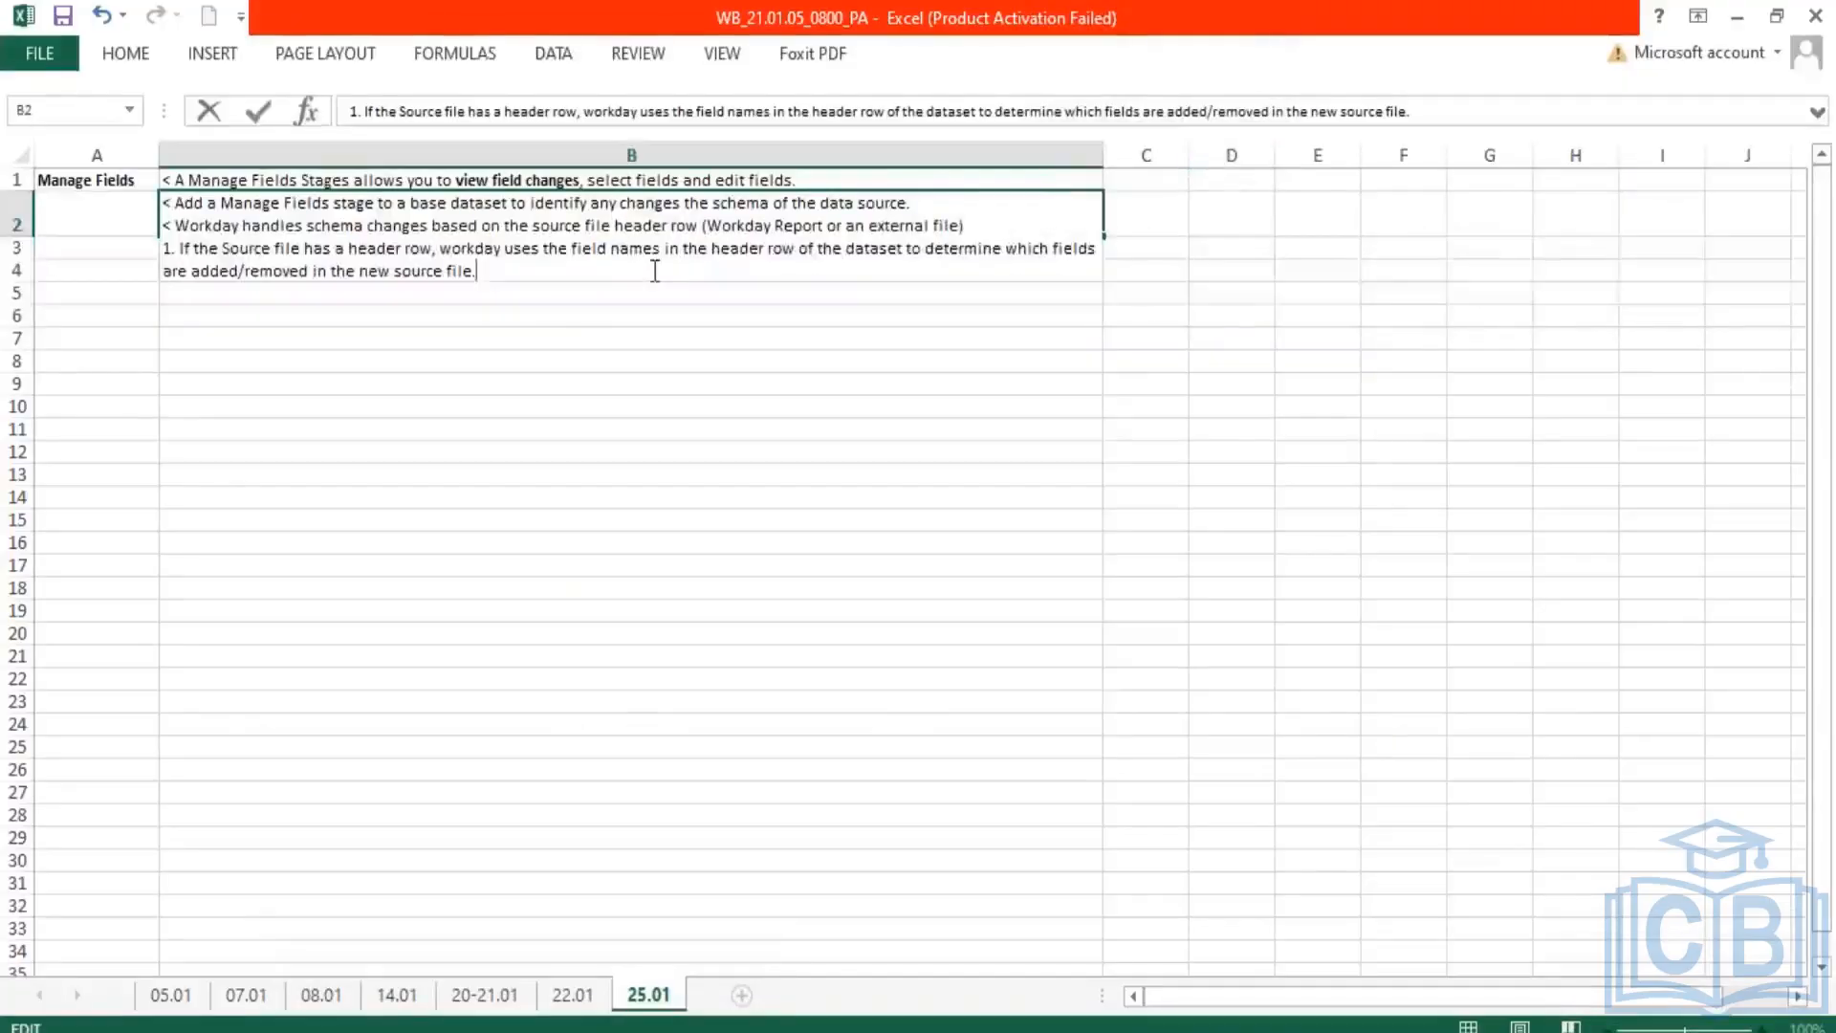
# Step: Switch back to Excel and append "You can add or delete fields anywhere in the source file." to note 1 in B2
pyautogui.write('ou can add or ')
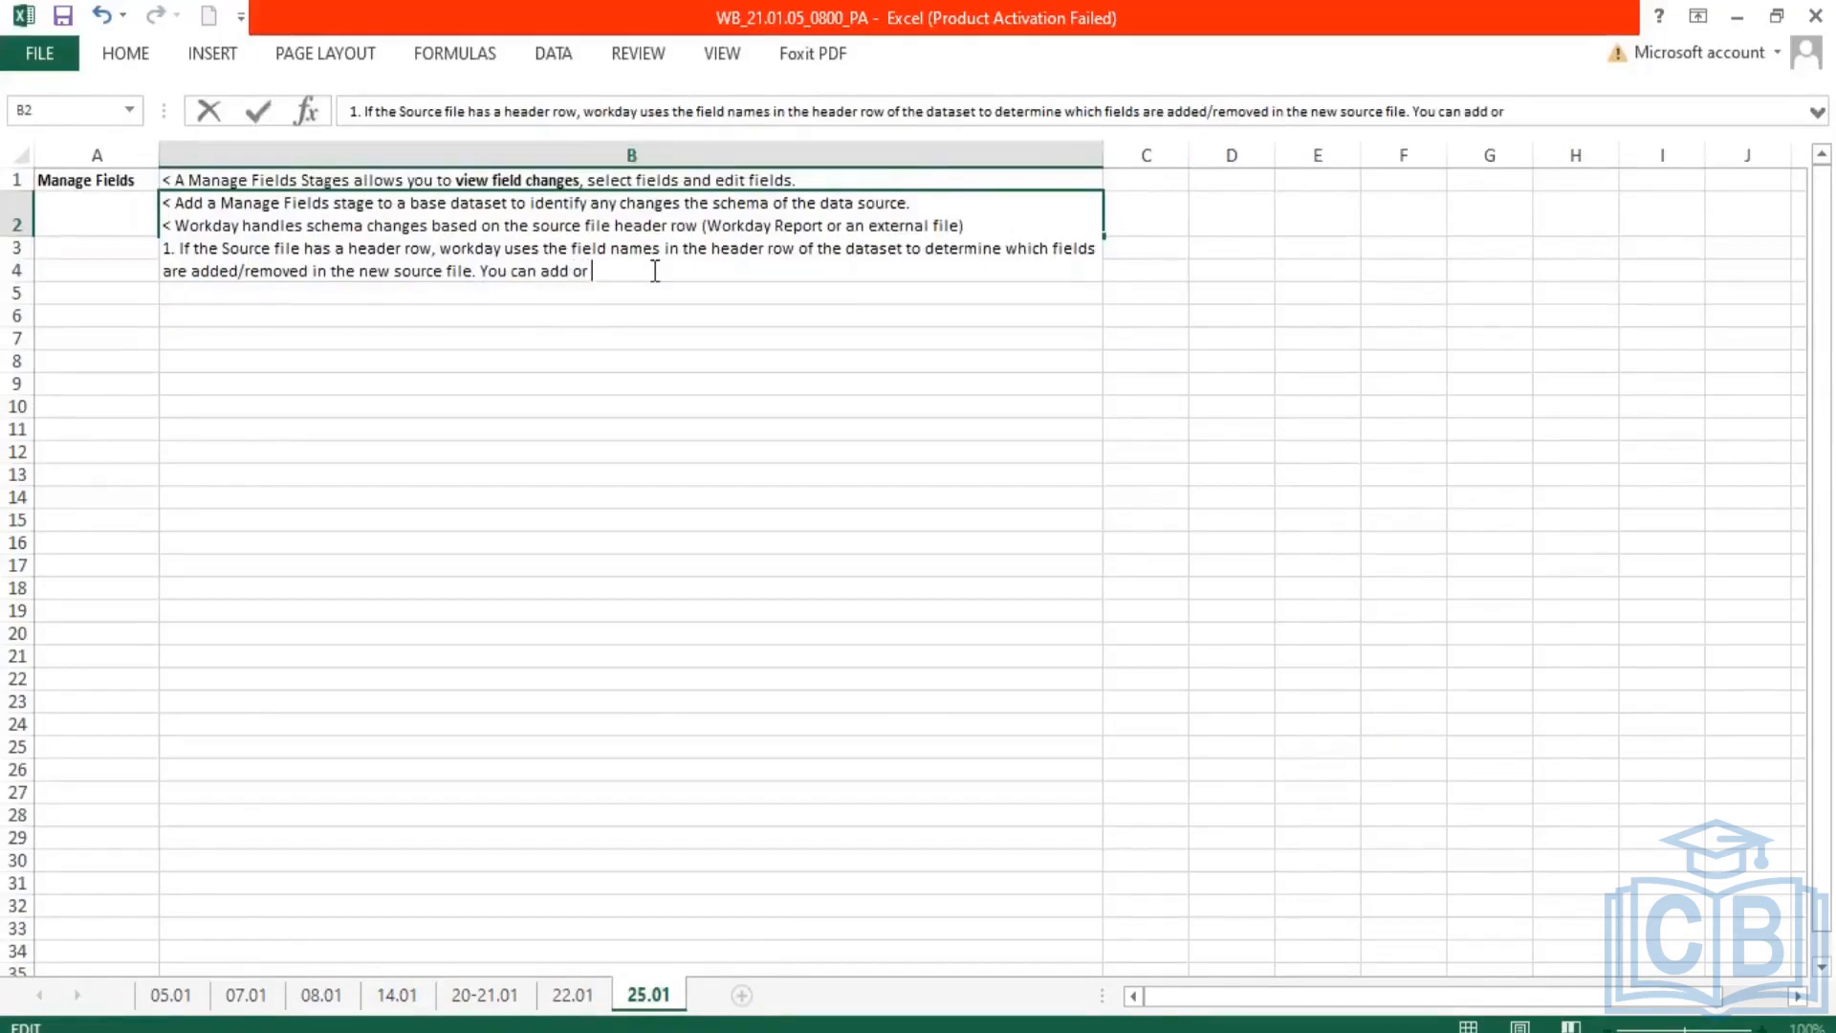
pyautogui.write('delete fields ')
pyautogui.write('an')
pyautogui.write('ywhere ')
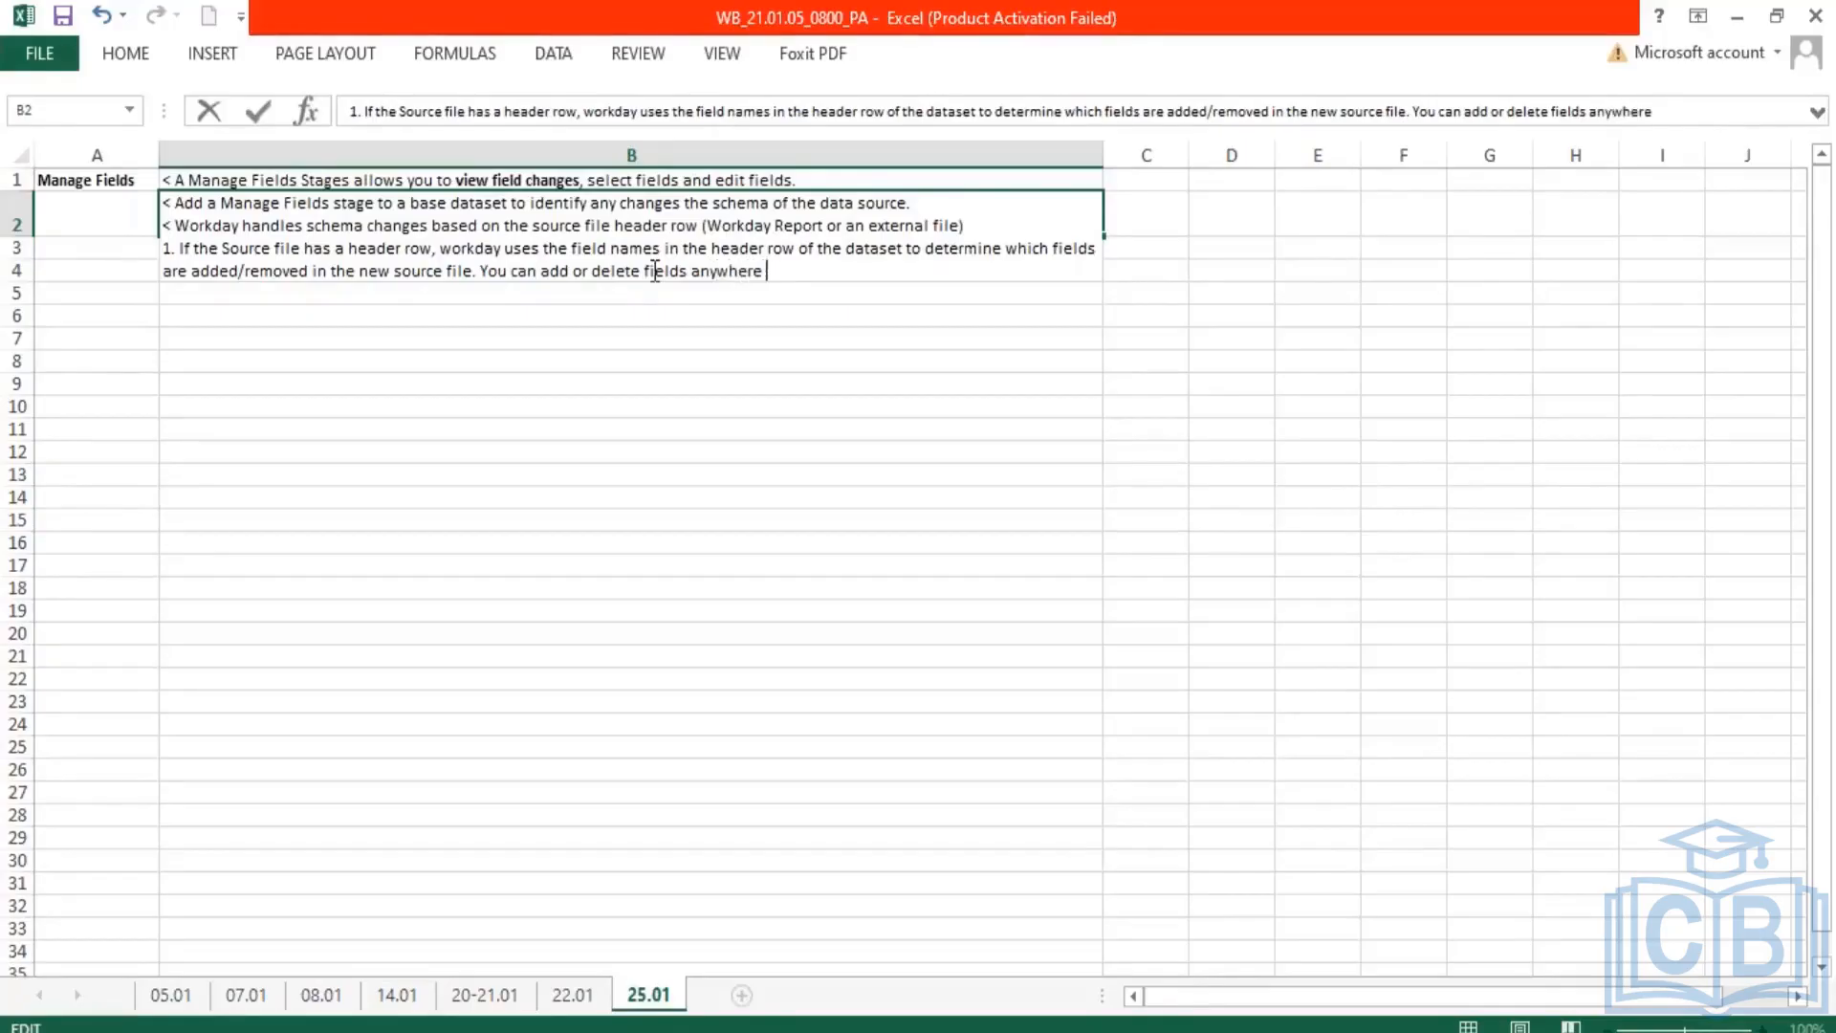
pyautogui.write('in the sourc')
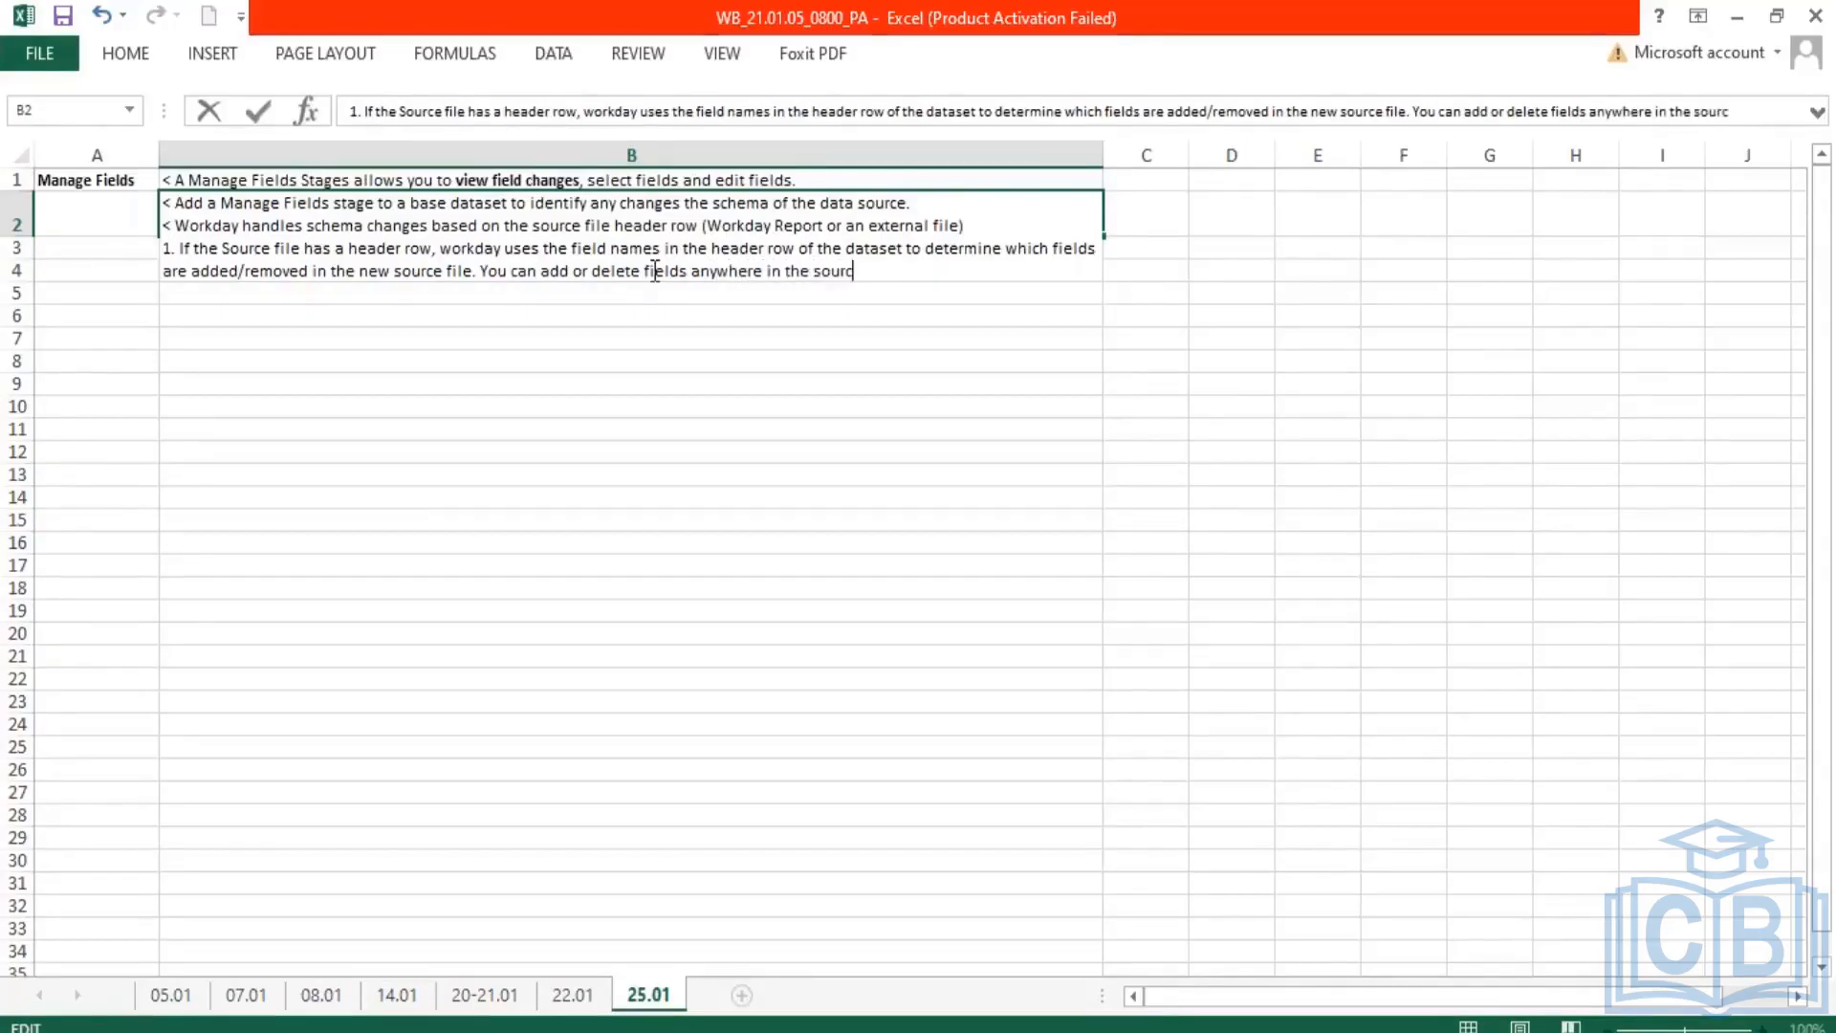
pyautogui.write('e file.')
# Step: Start a new line in B2 reading "2. When the source file does not have a header row, workday"
pyautogui.hotkey('alt', 'Return')
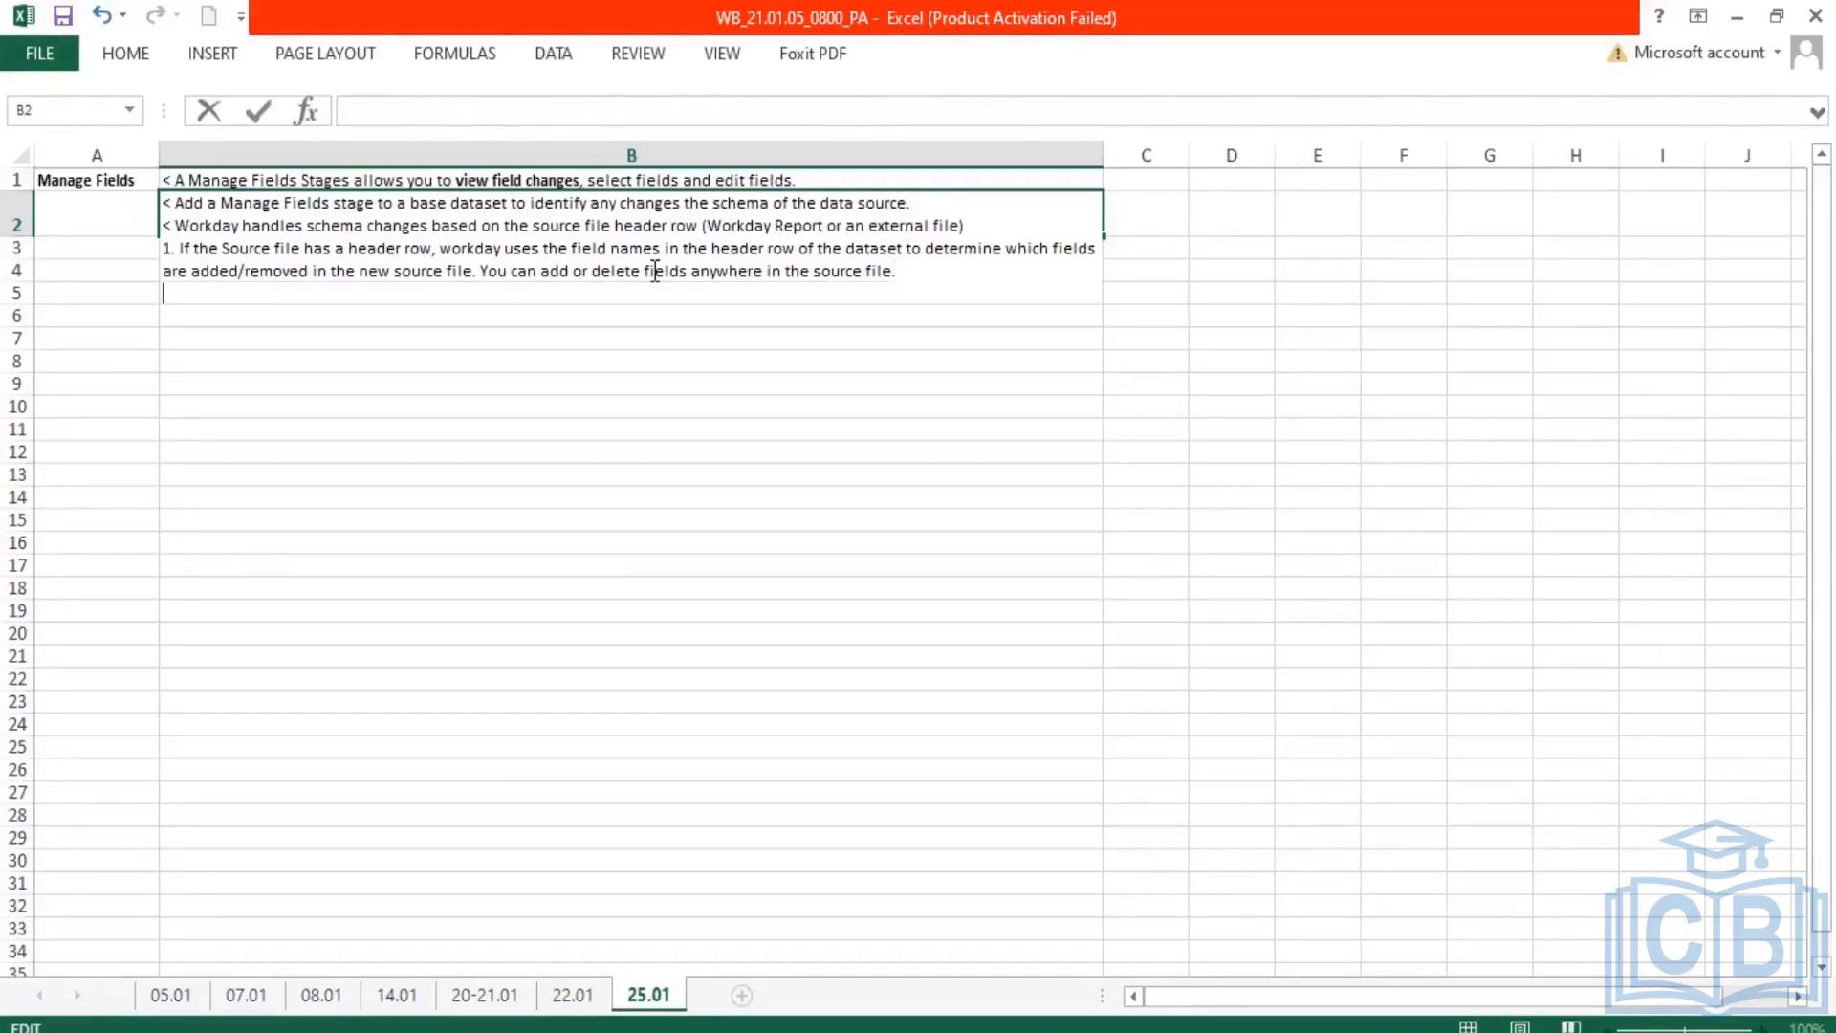
pyautogui.write('2. When ')
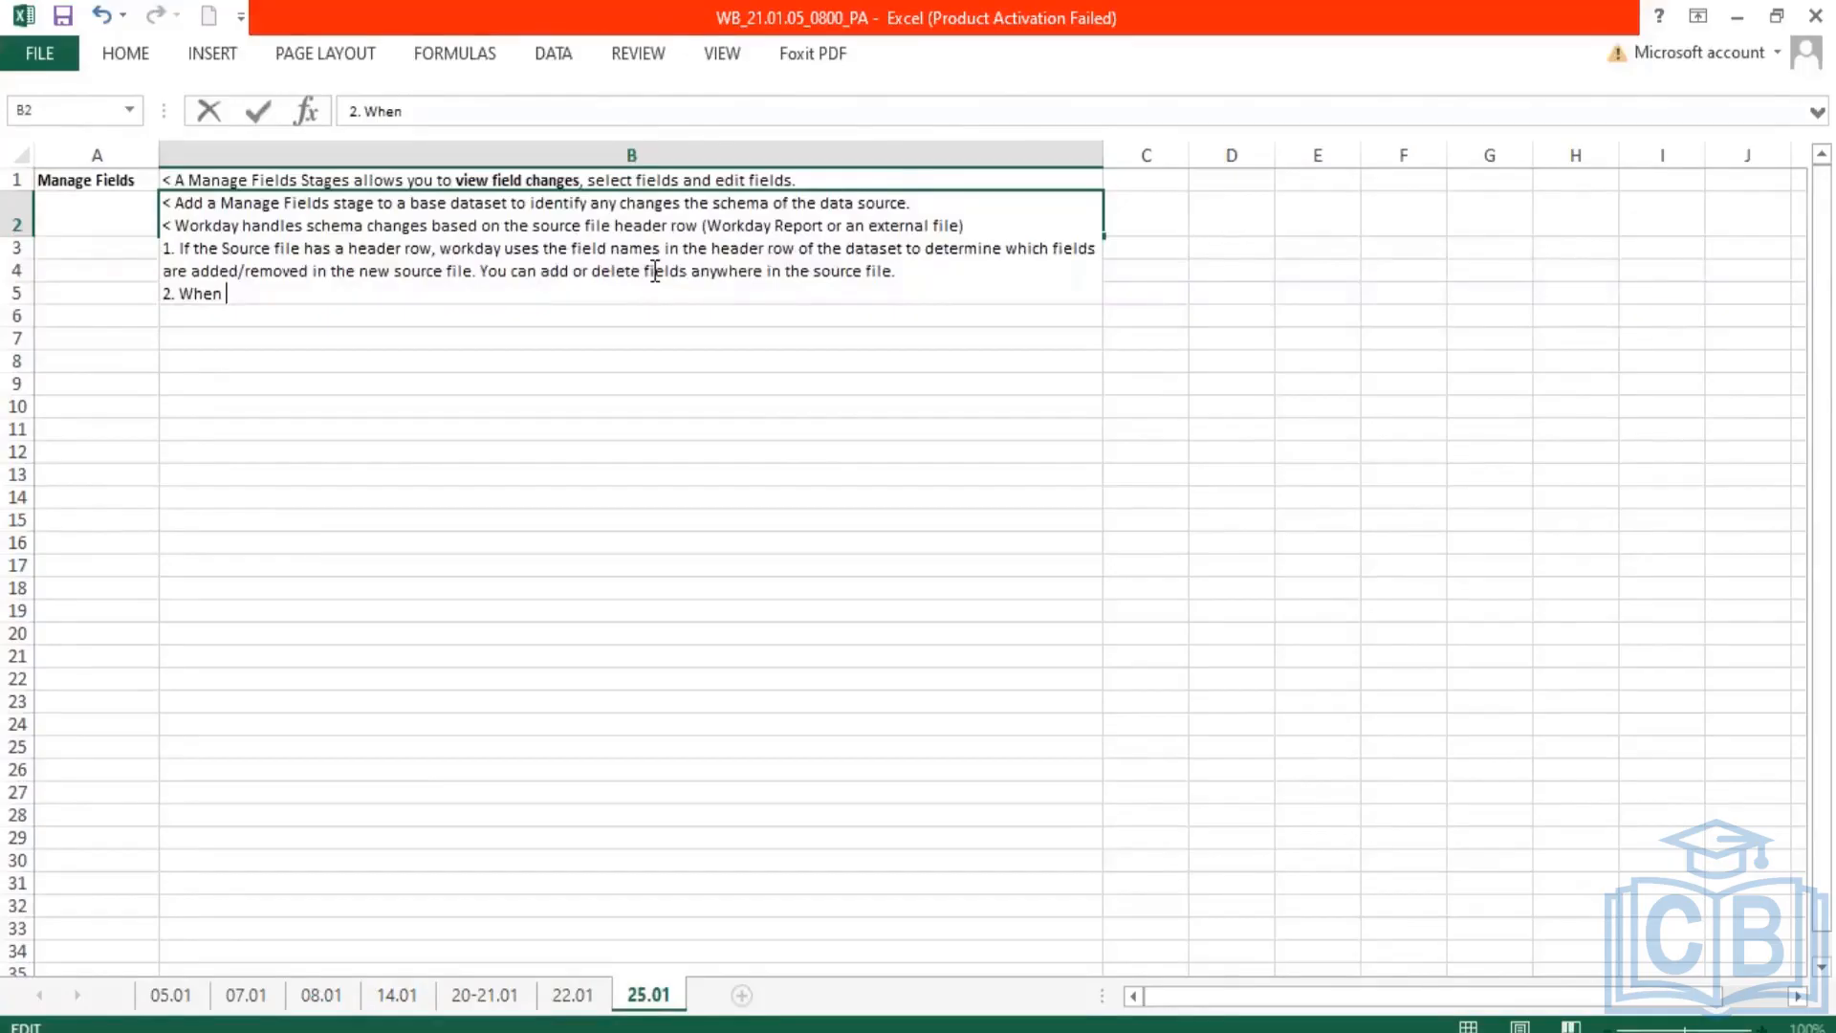
pyautogui.write('the source fi')
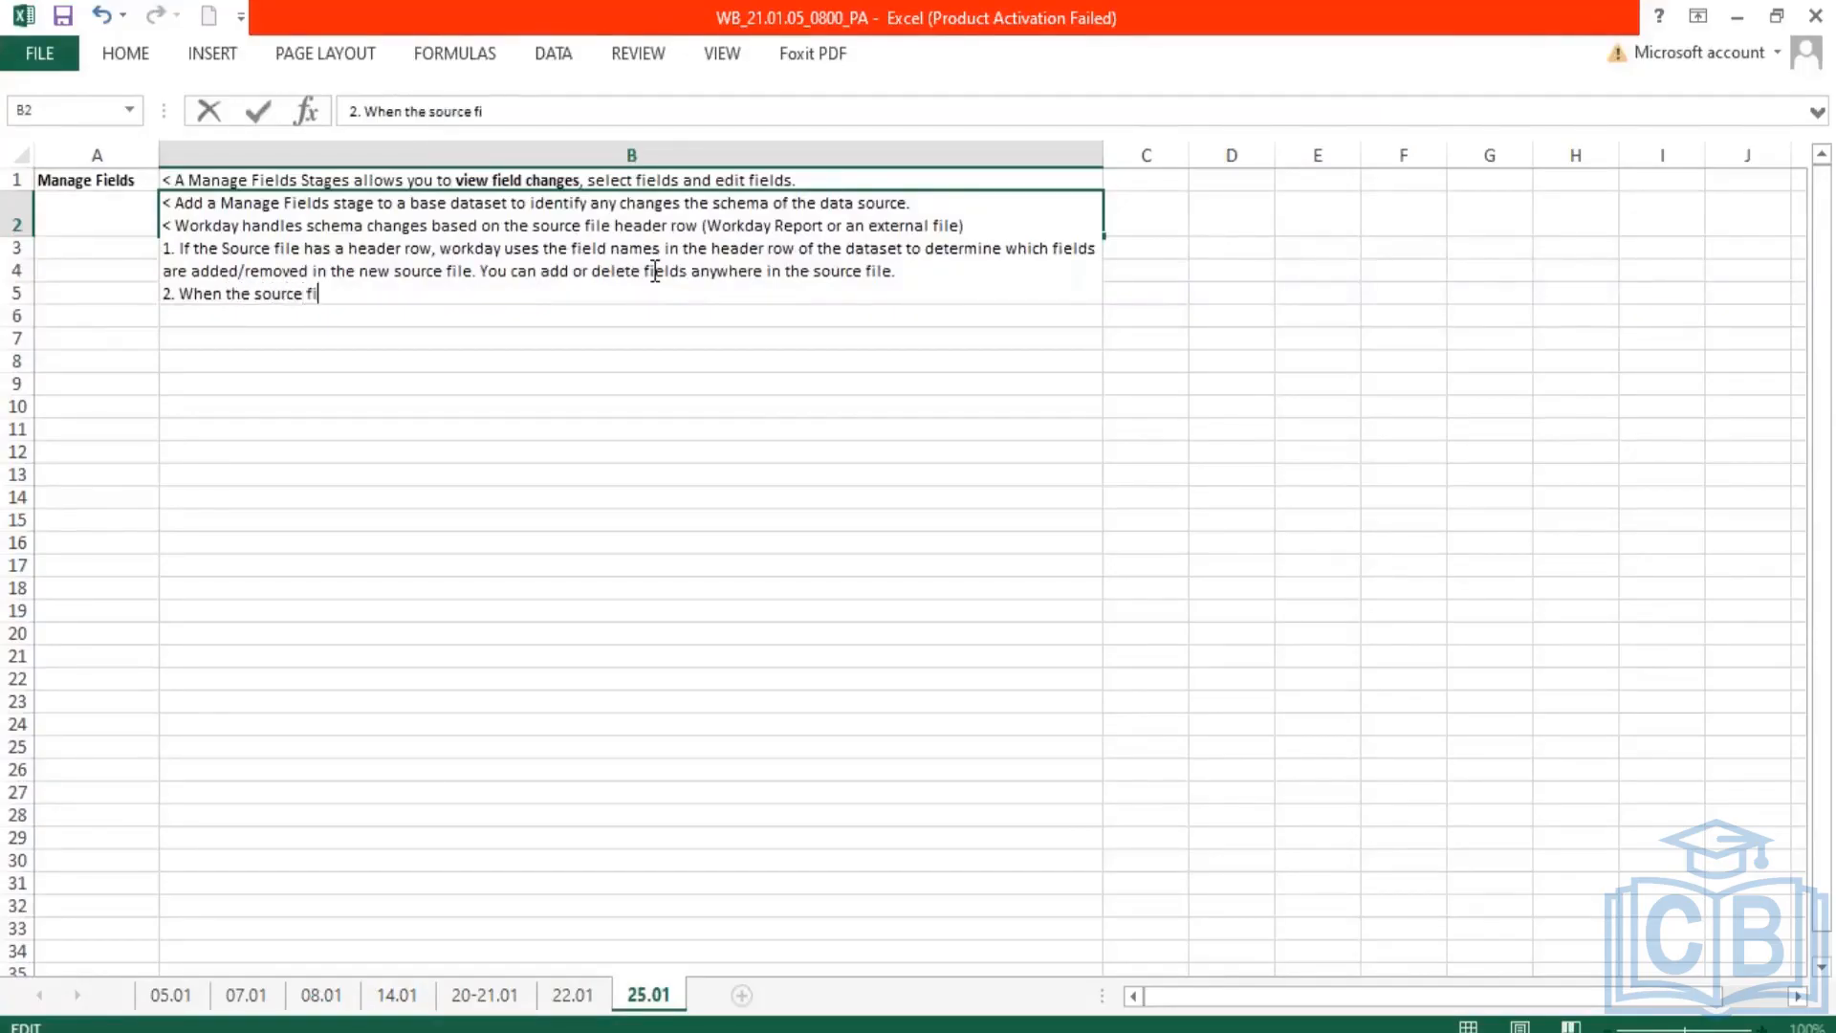
pyautogui.write('le does not have a h')
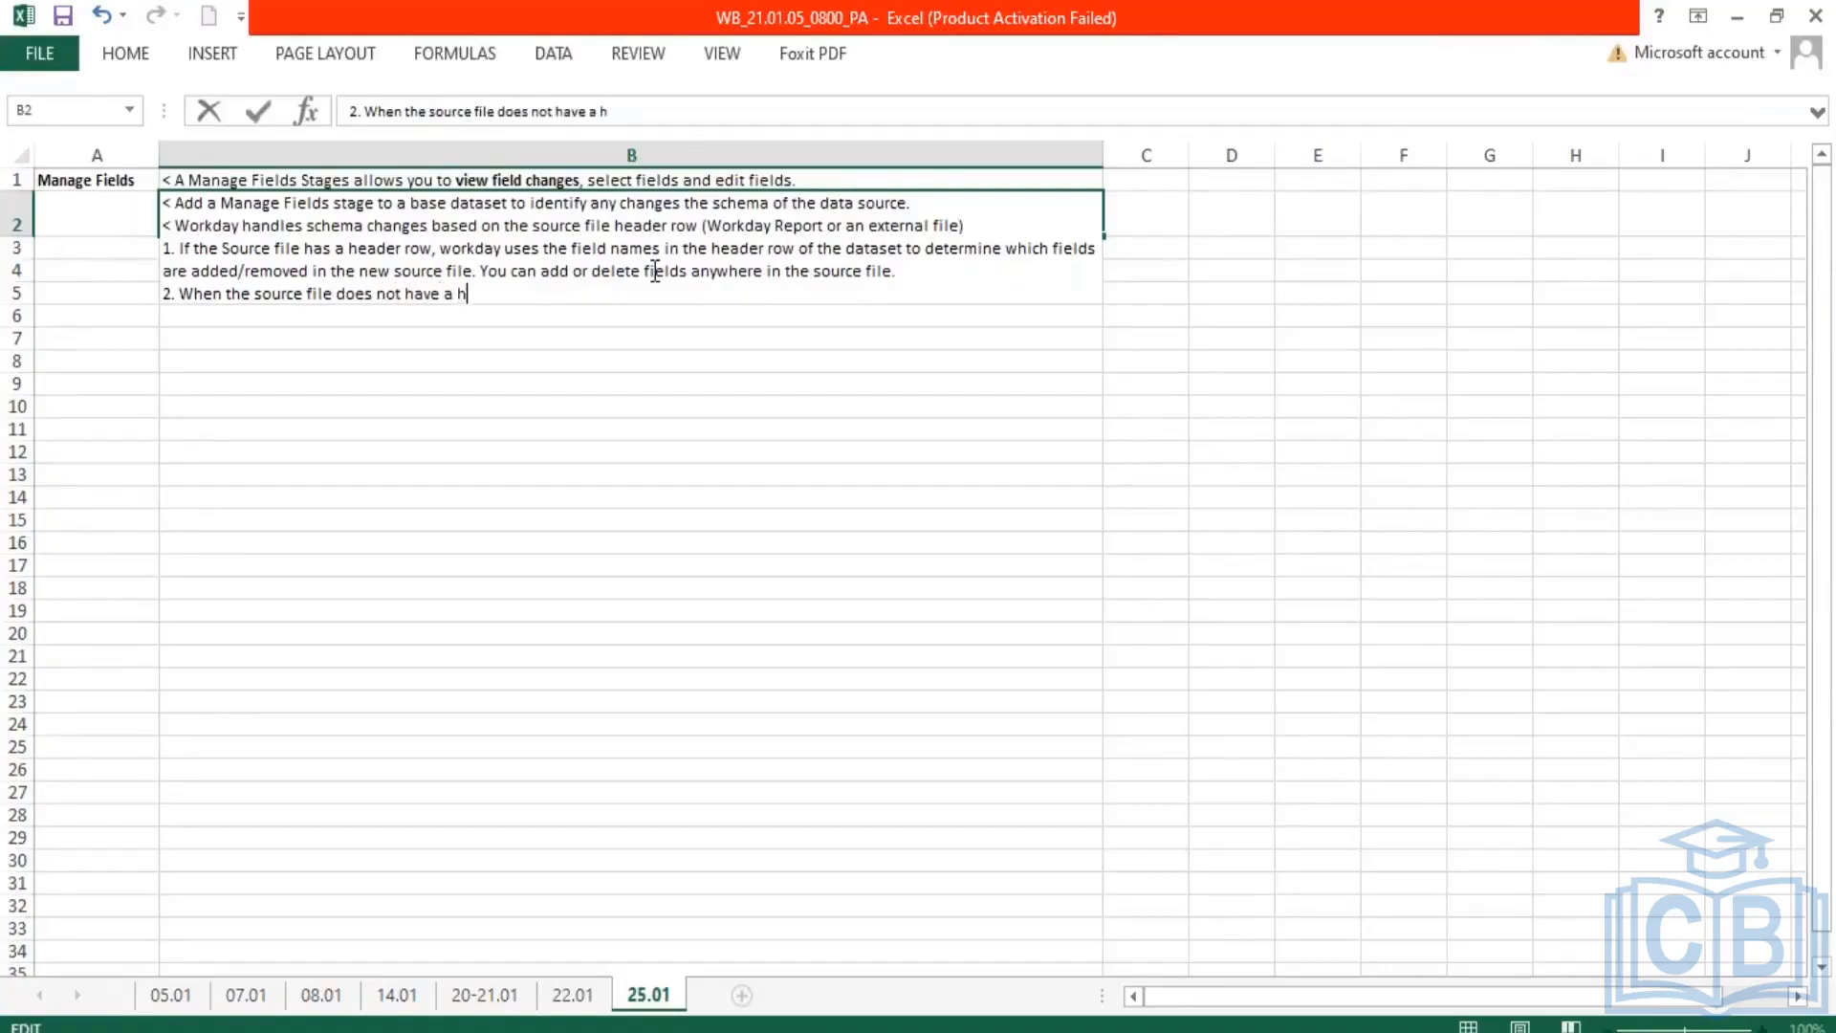
pyautogui.write('eader row, workday ne')
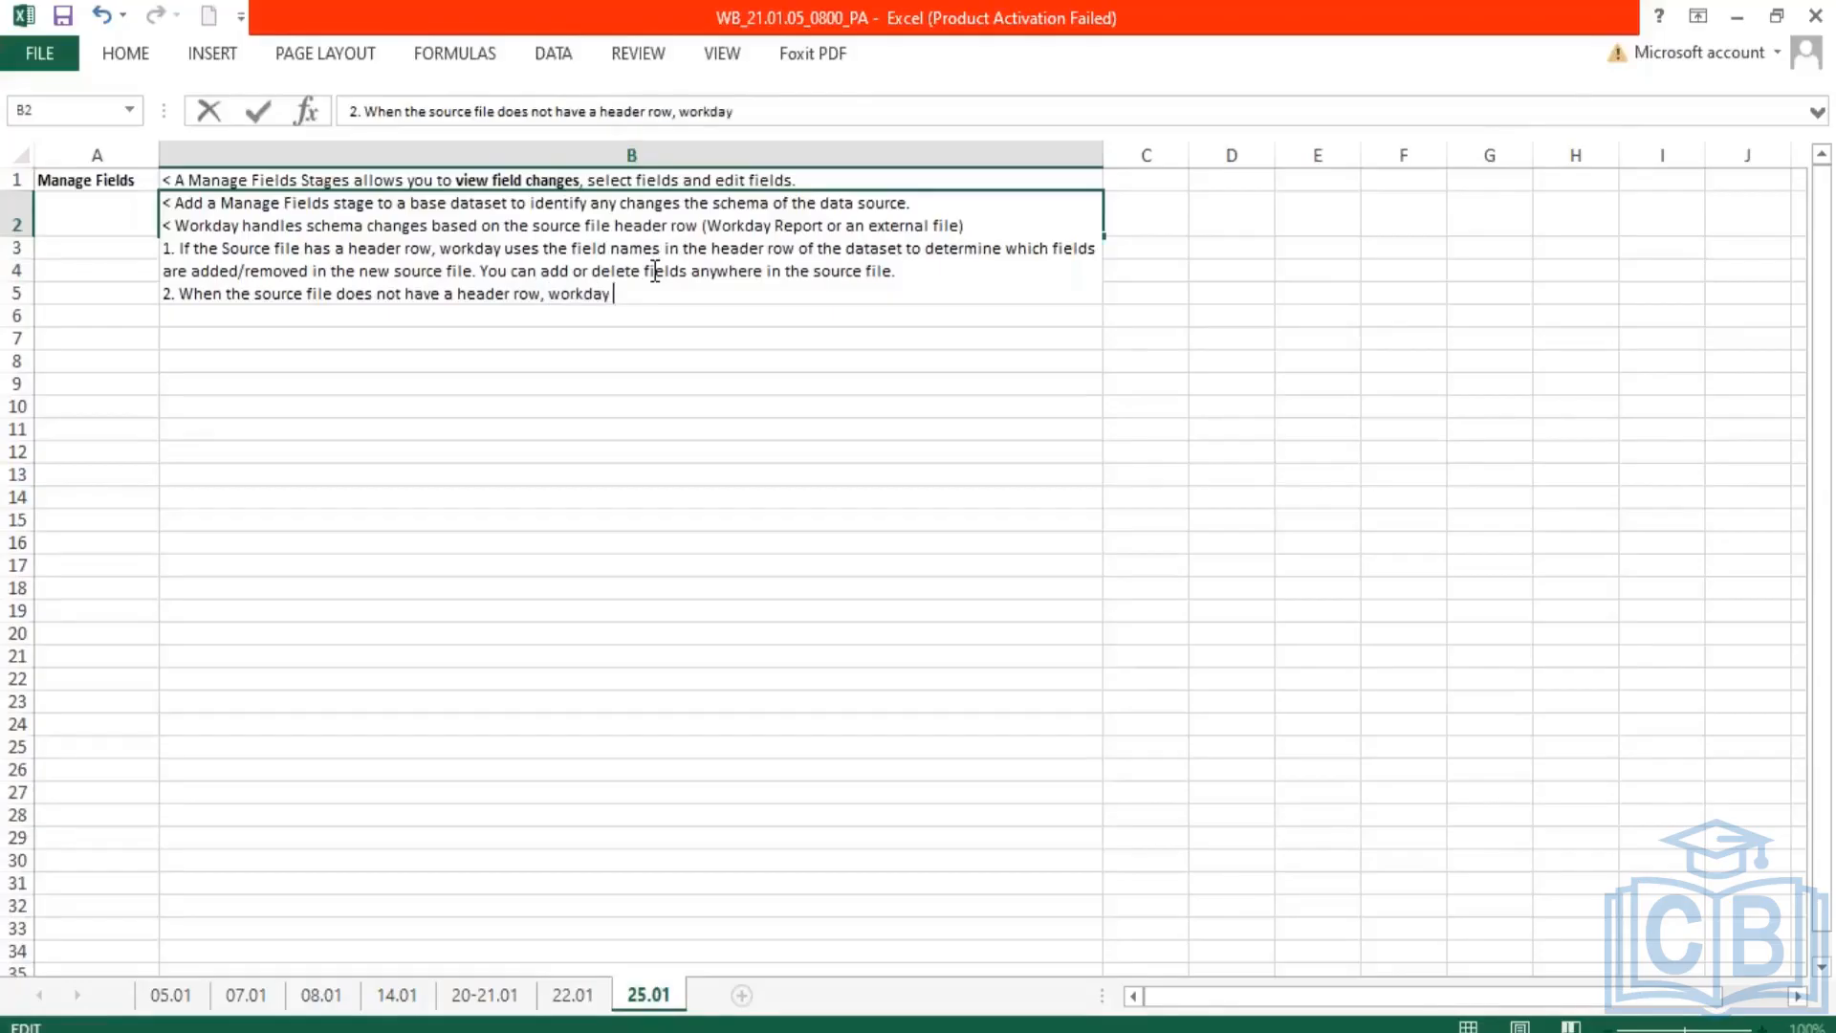
pyautogui.press('BackSpace')
pyautogui.press('BackSpace')
# Step: Finish note 2 in B2 with "only handles changes that occur at the end of the source file."
pyautogui.write('onl')
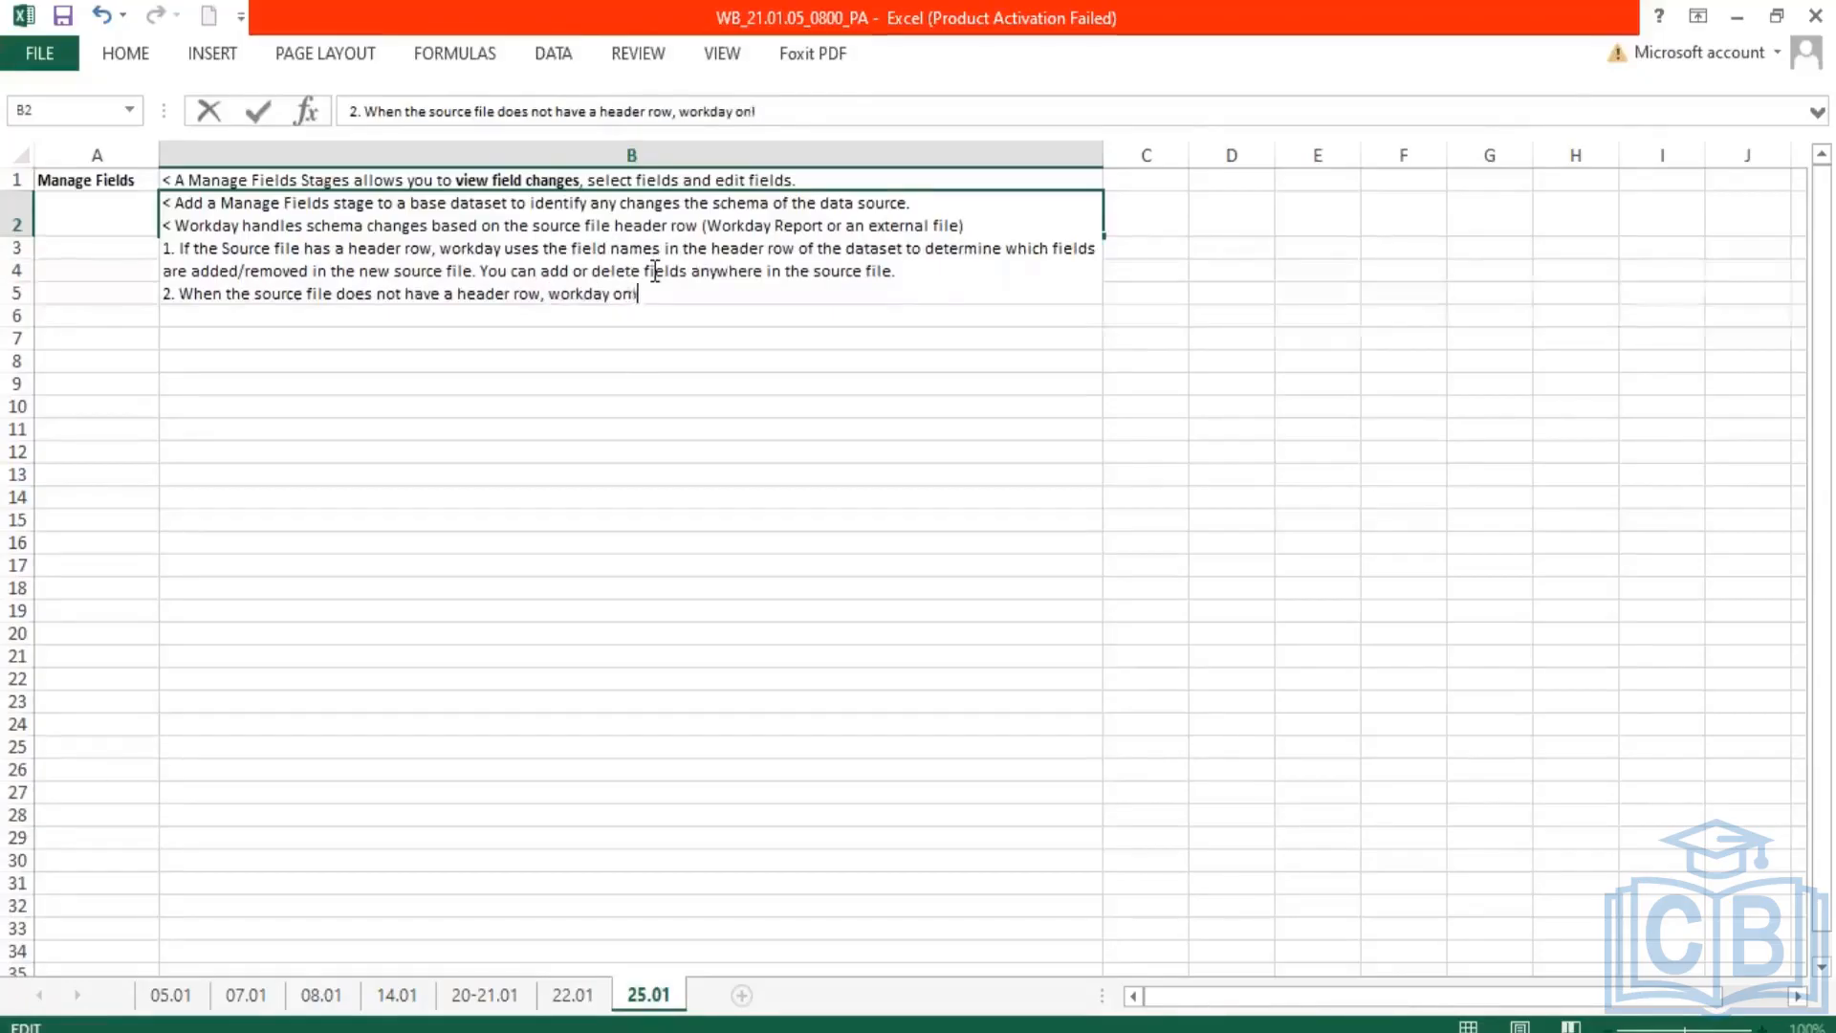
pyautogui.write('y handles ')
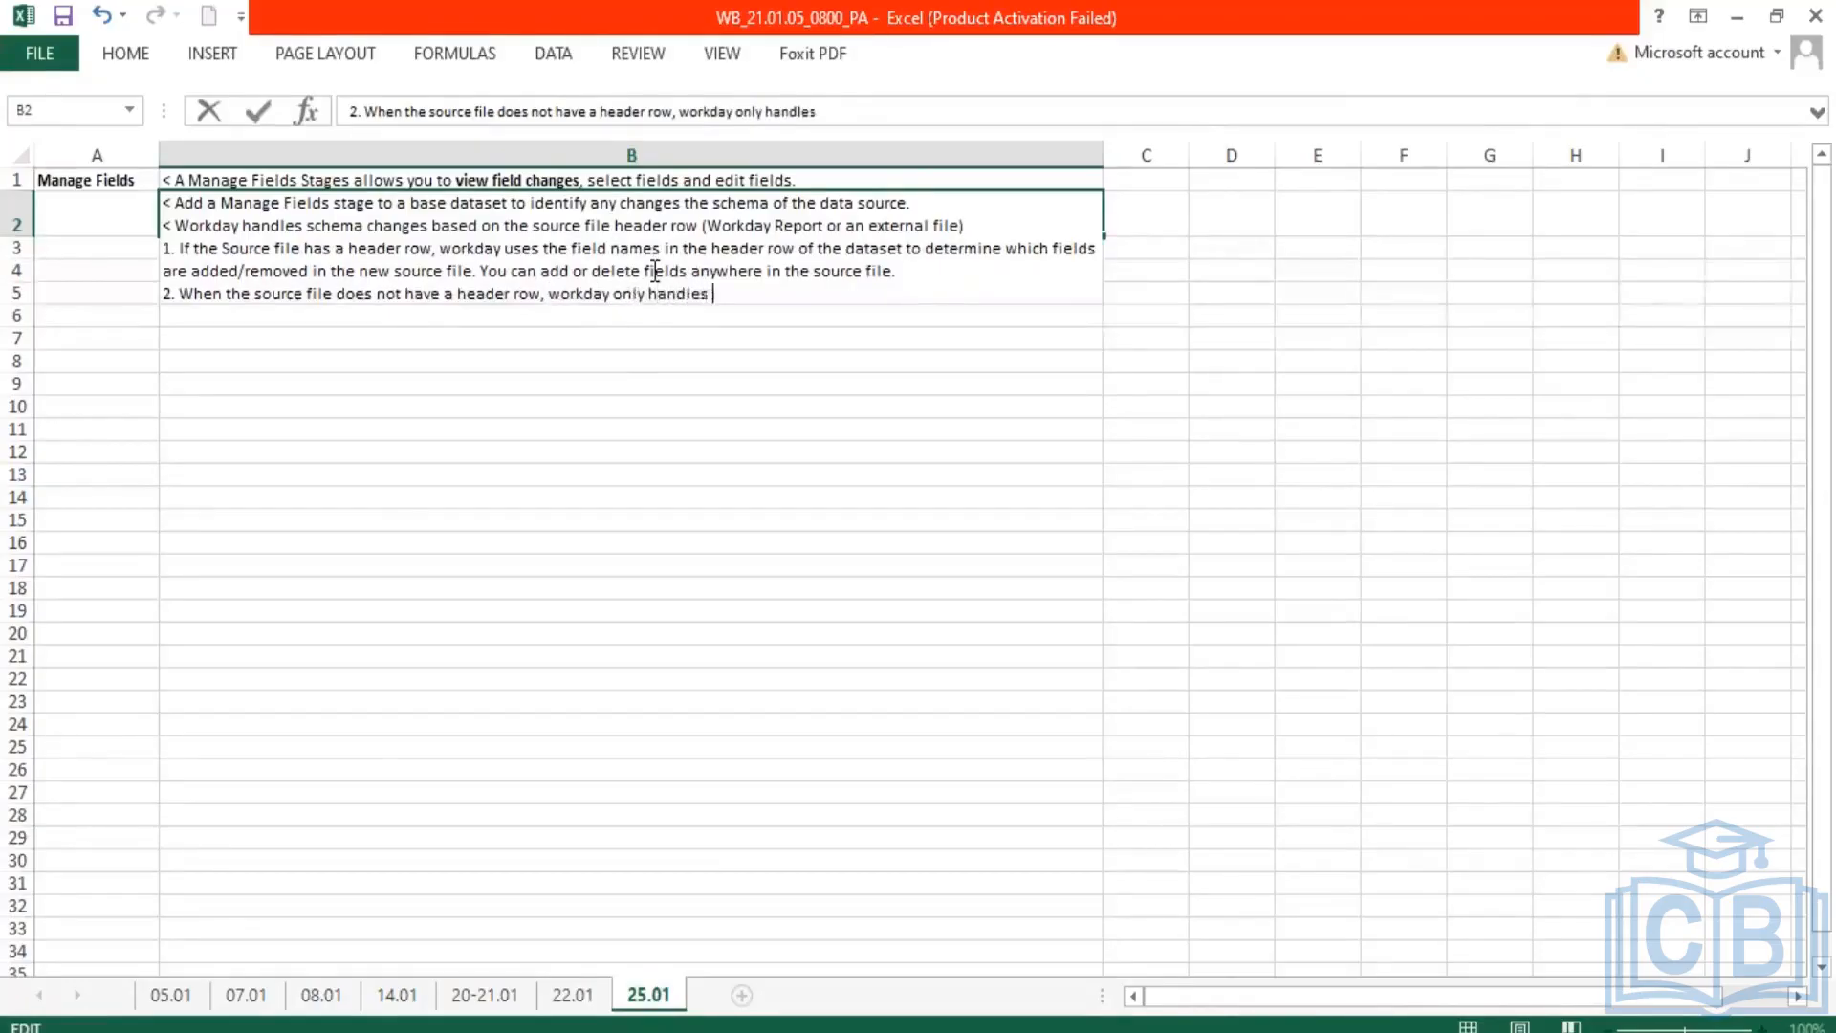
pyautogui.write('changes that occur at')
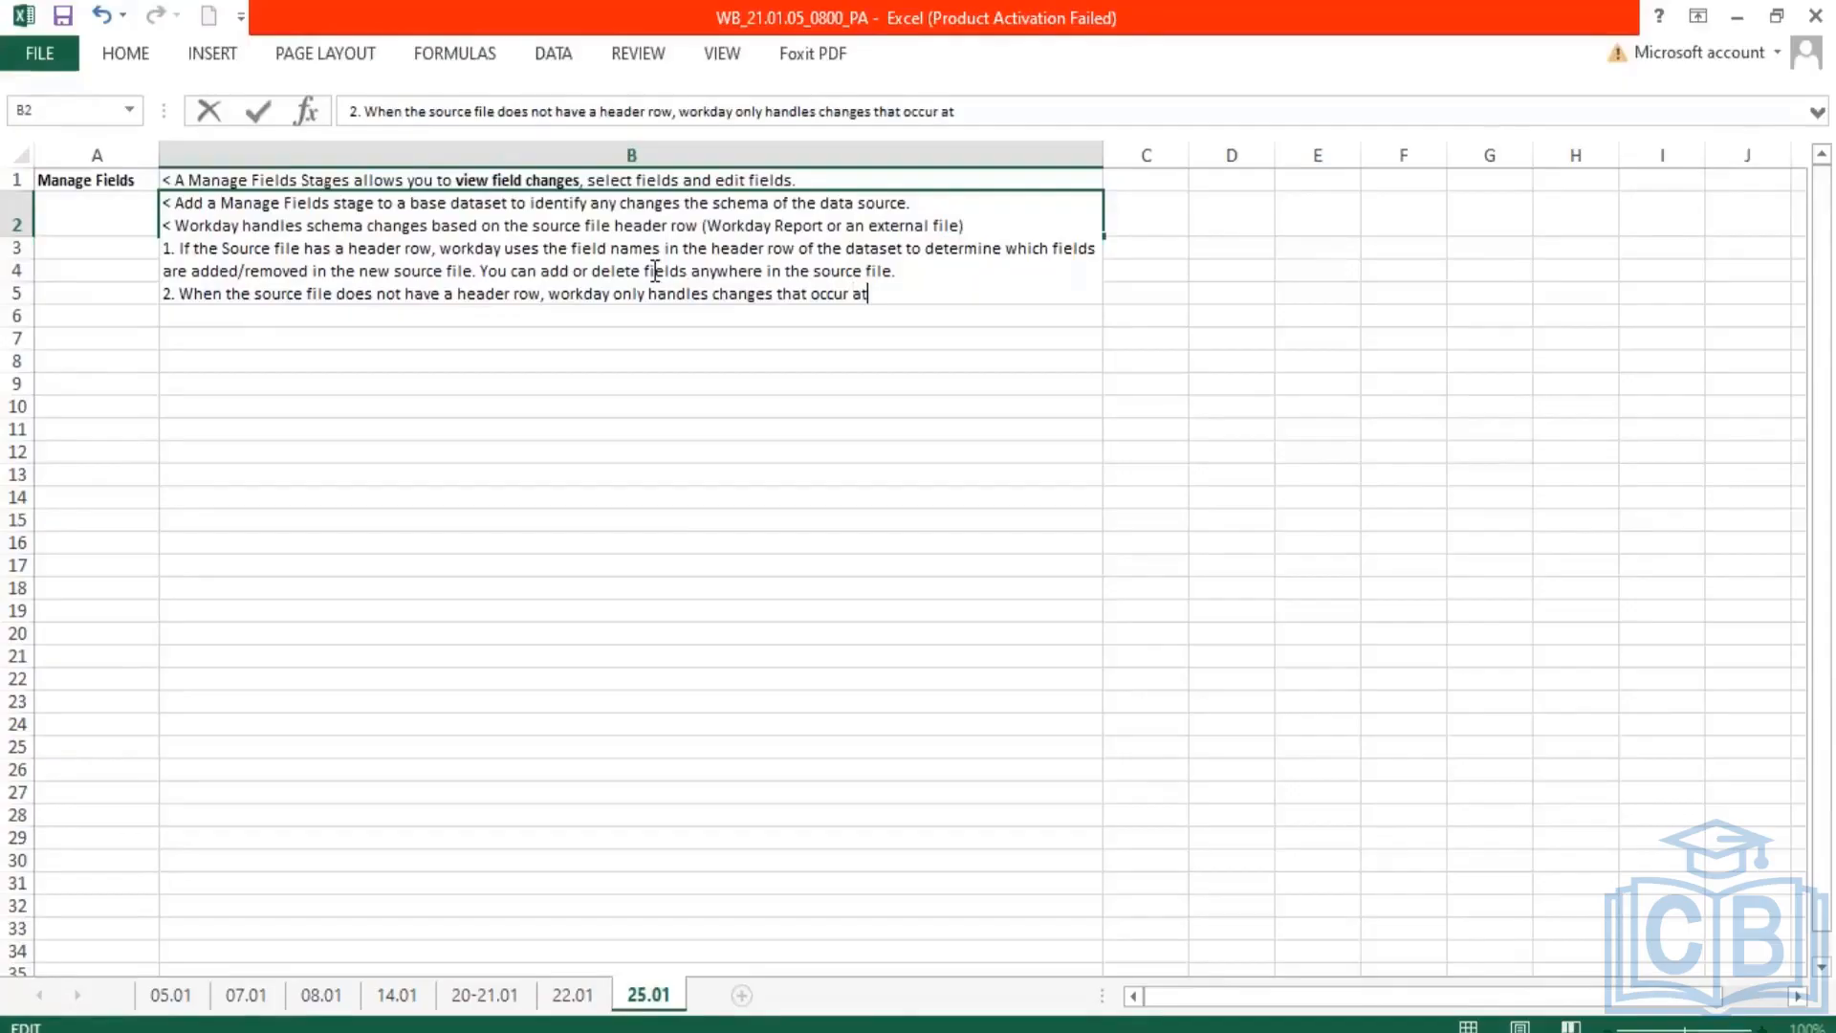
pyautogui.write(' the end of the sou')
pyautogui.write('rce fie')
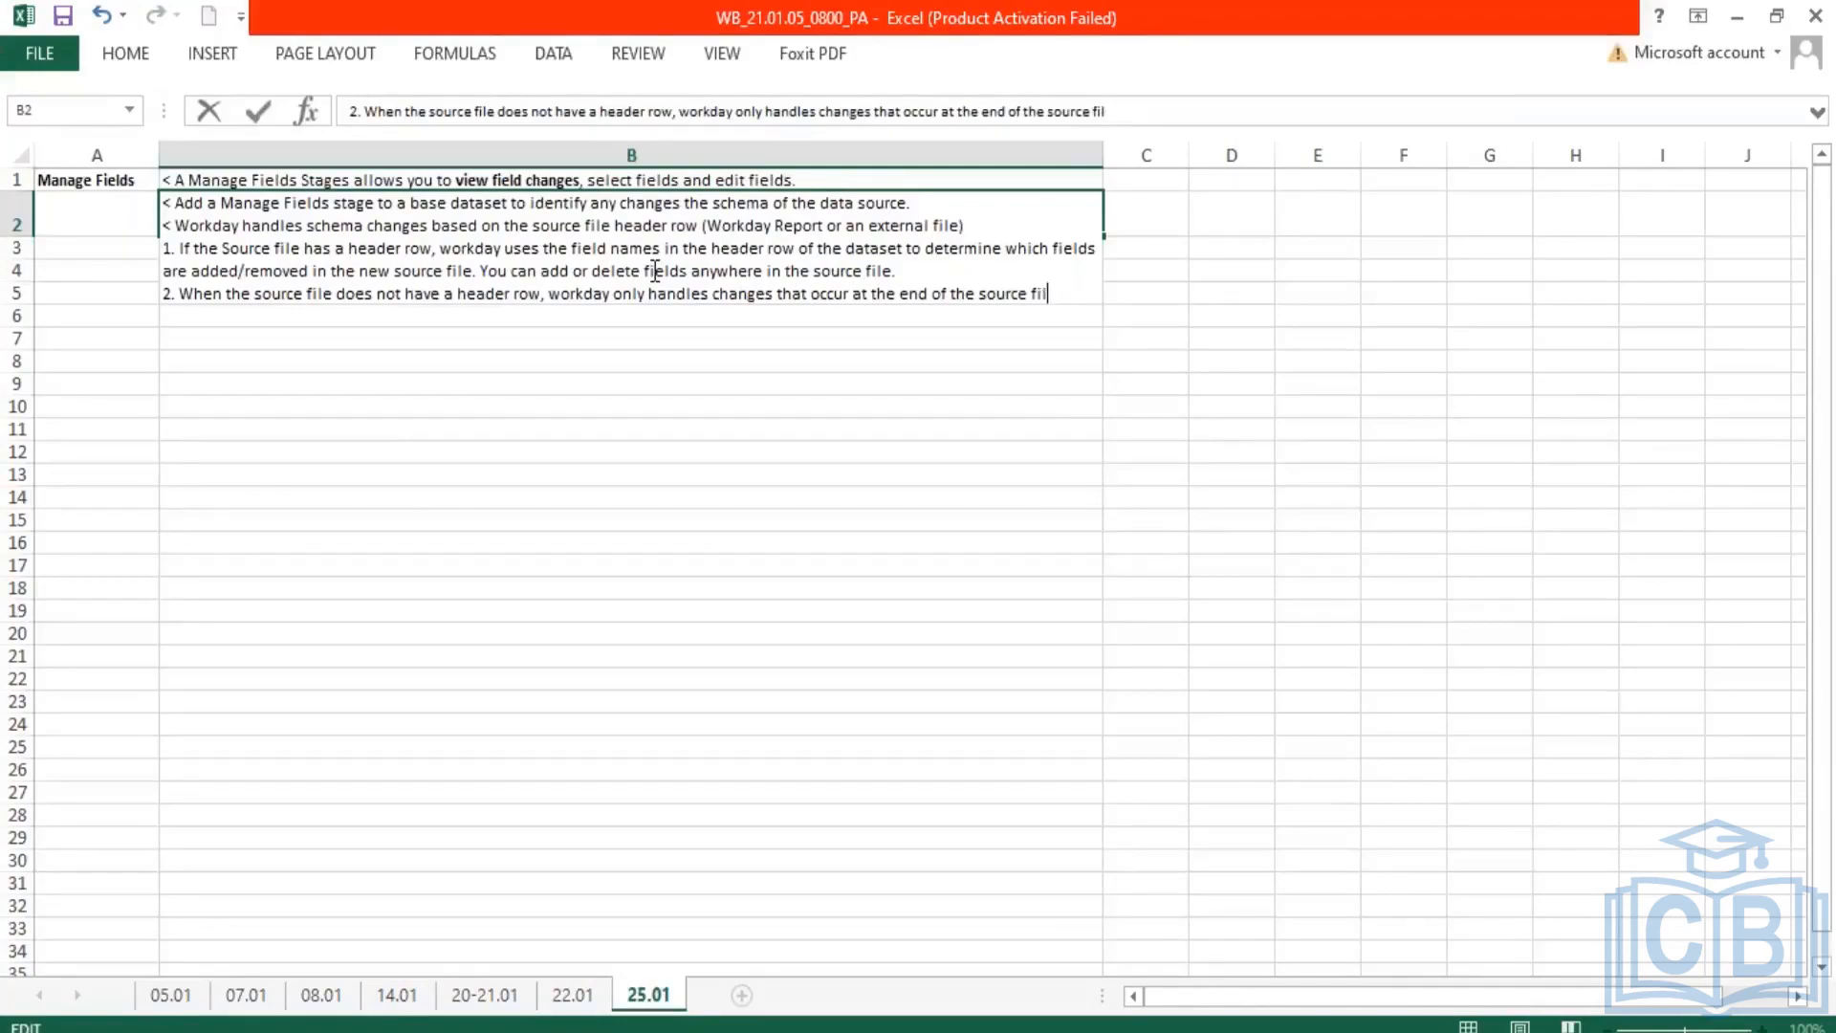
pyautogui.write('l.')
pyautogui.press('Return')
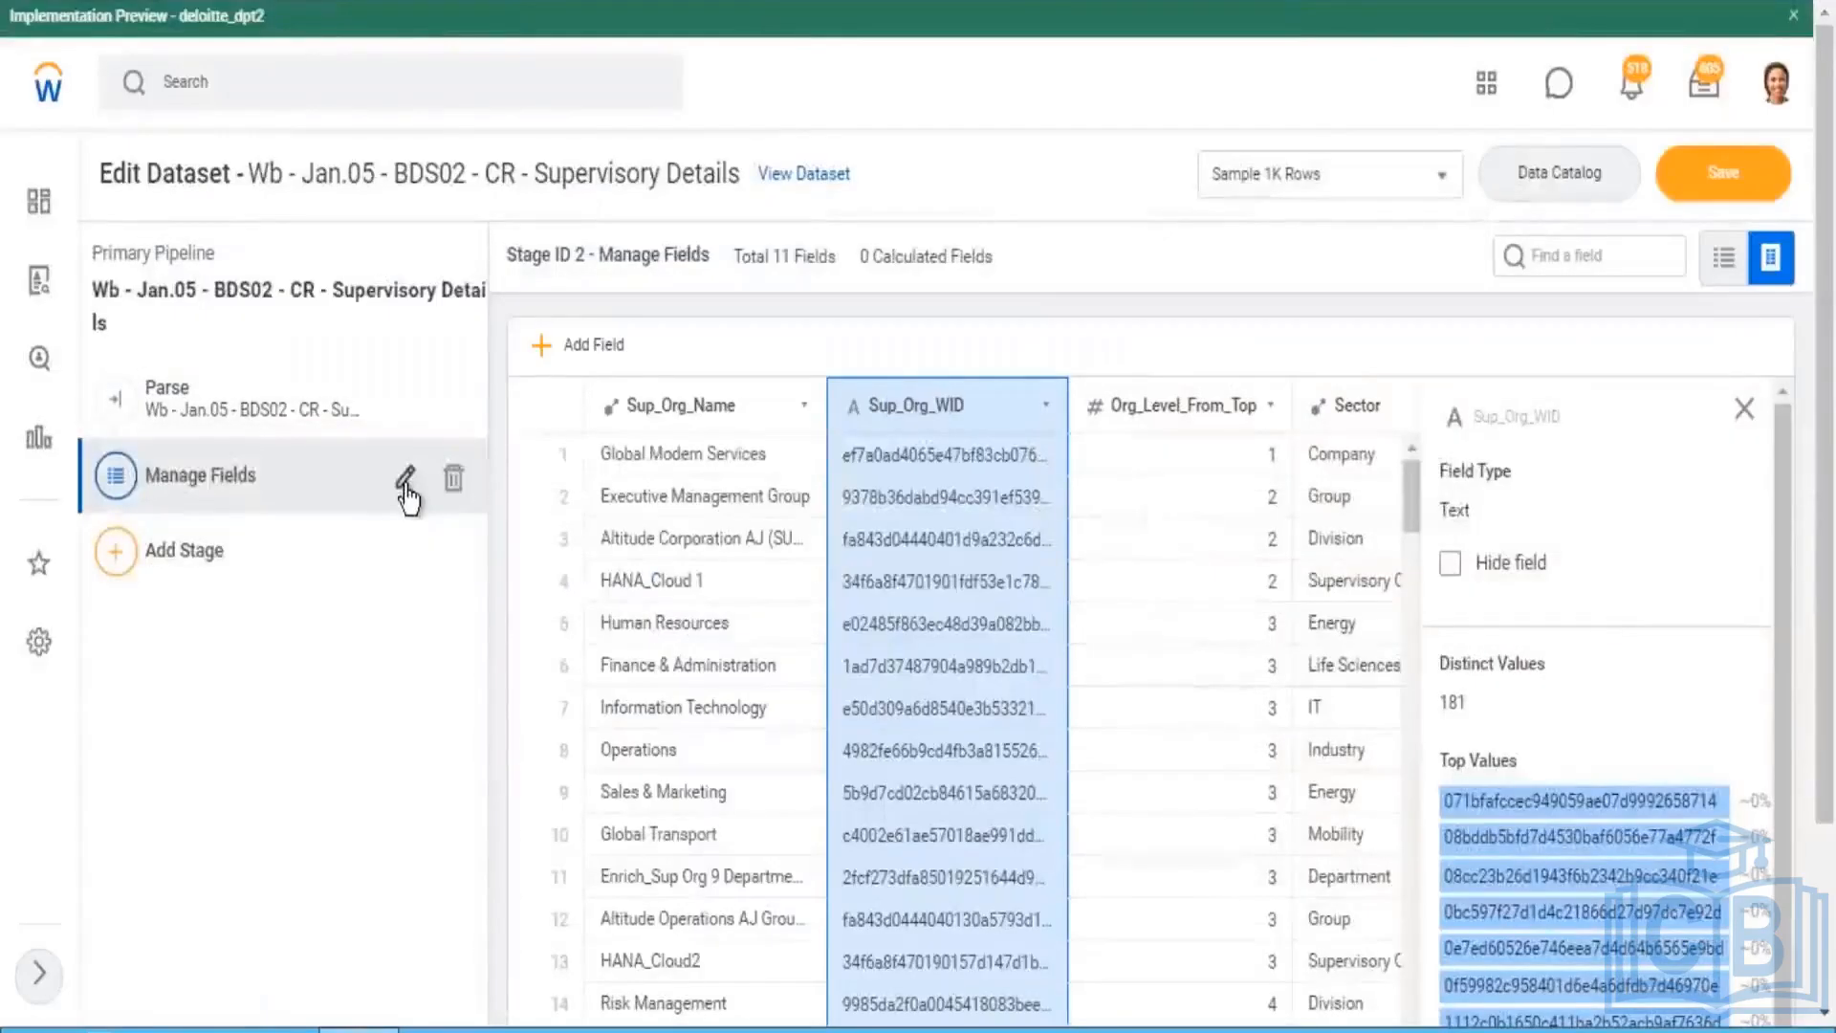
# Step: Switch to the Workday dataset, edit its Manage Fields stage and exclude the Type field
pyautogui.click(406, 478)
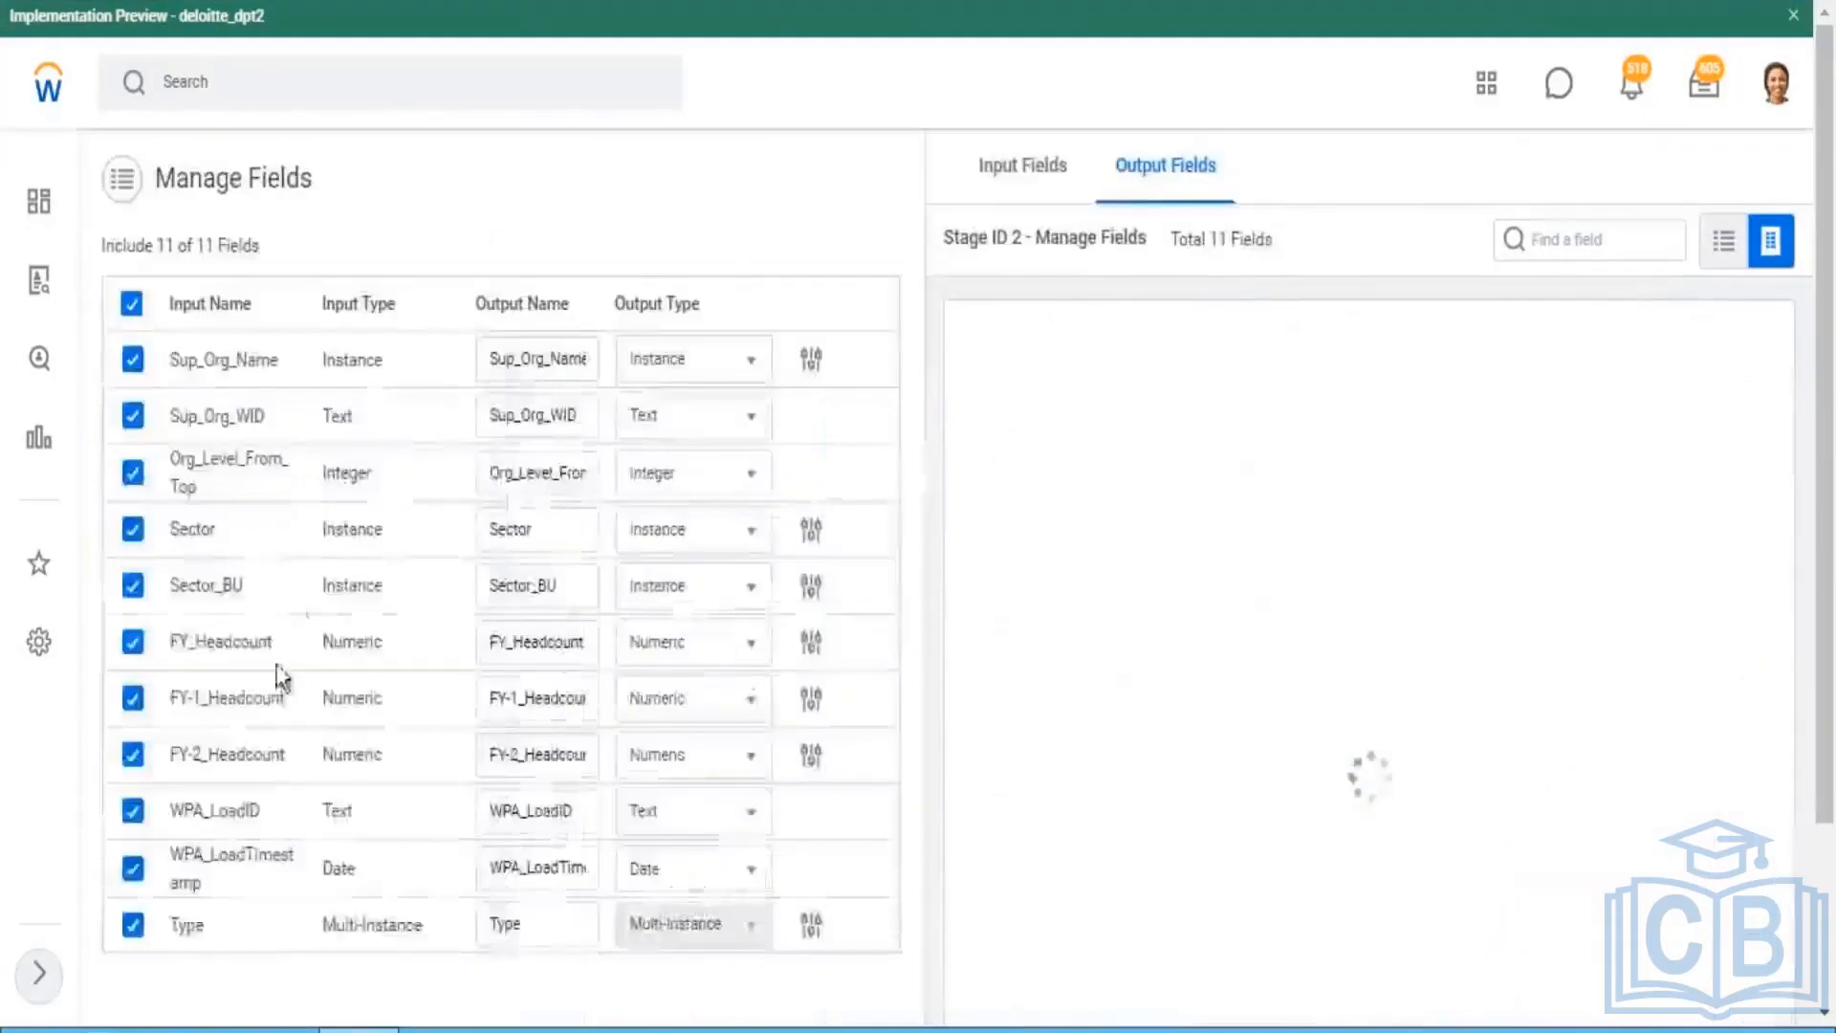
pyautogui.scroll(-3, 255, 938)
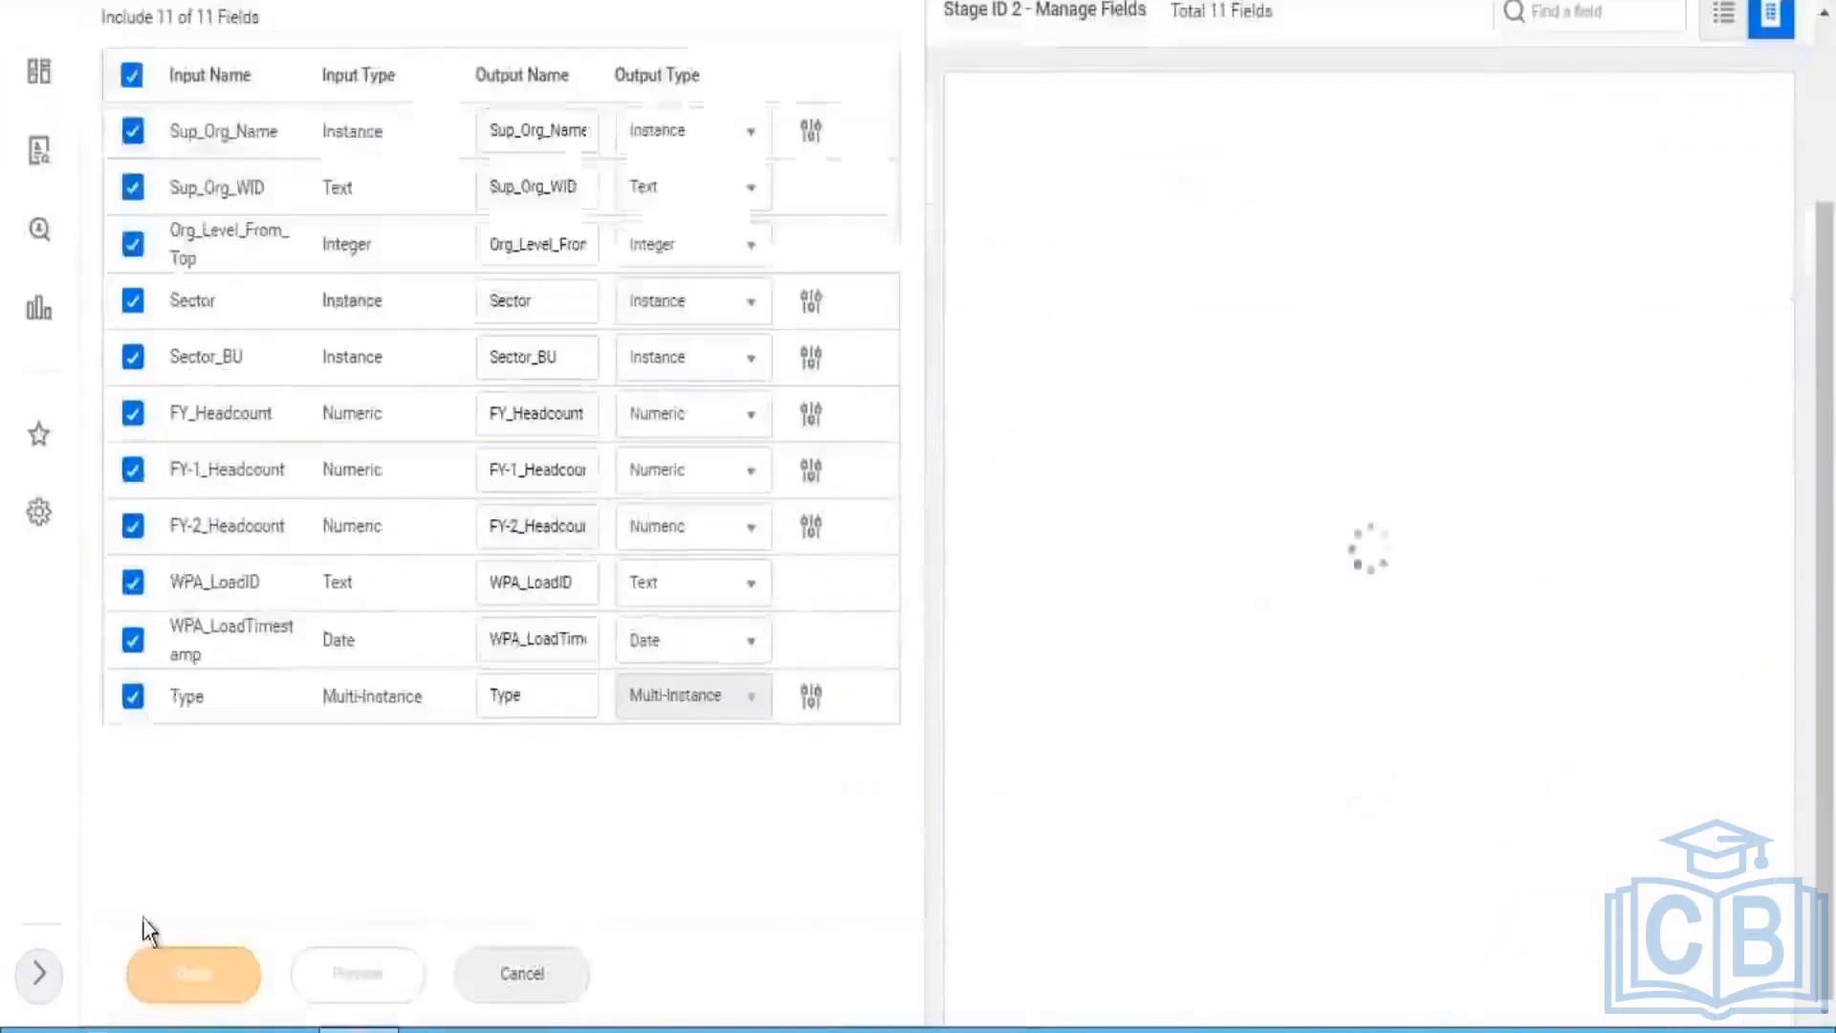
pyautogui.click(132, 698)
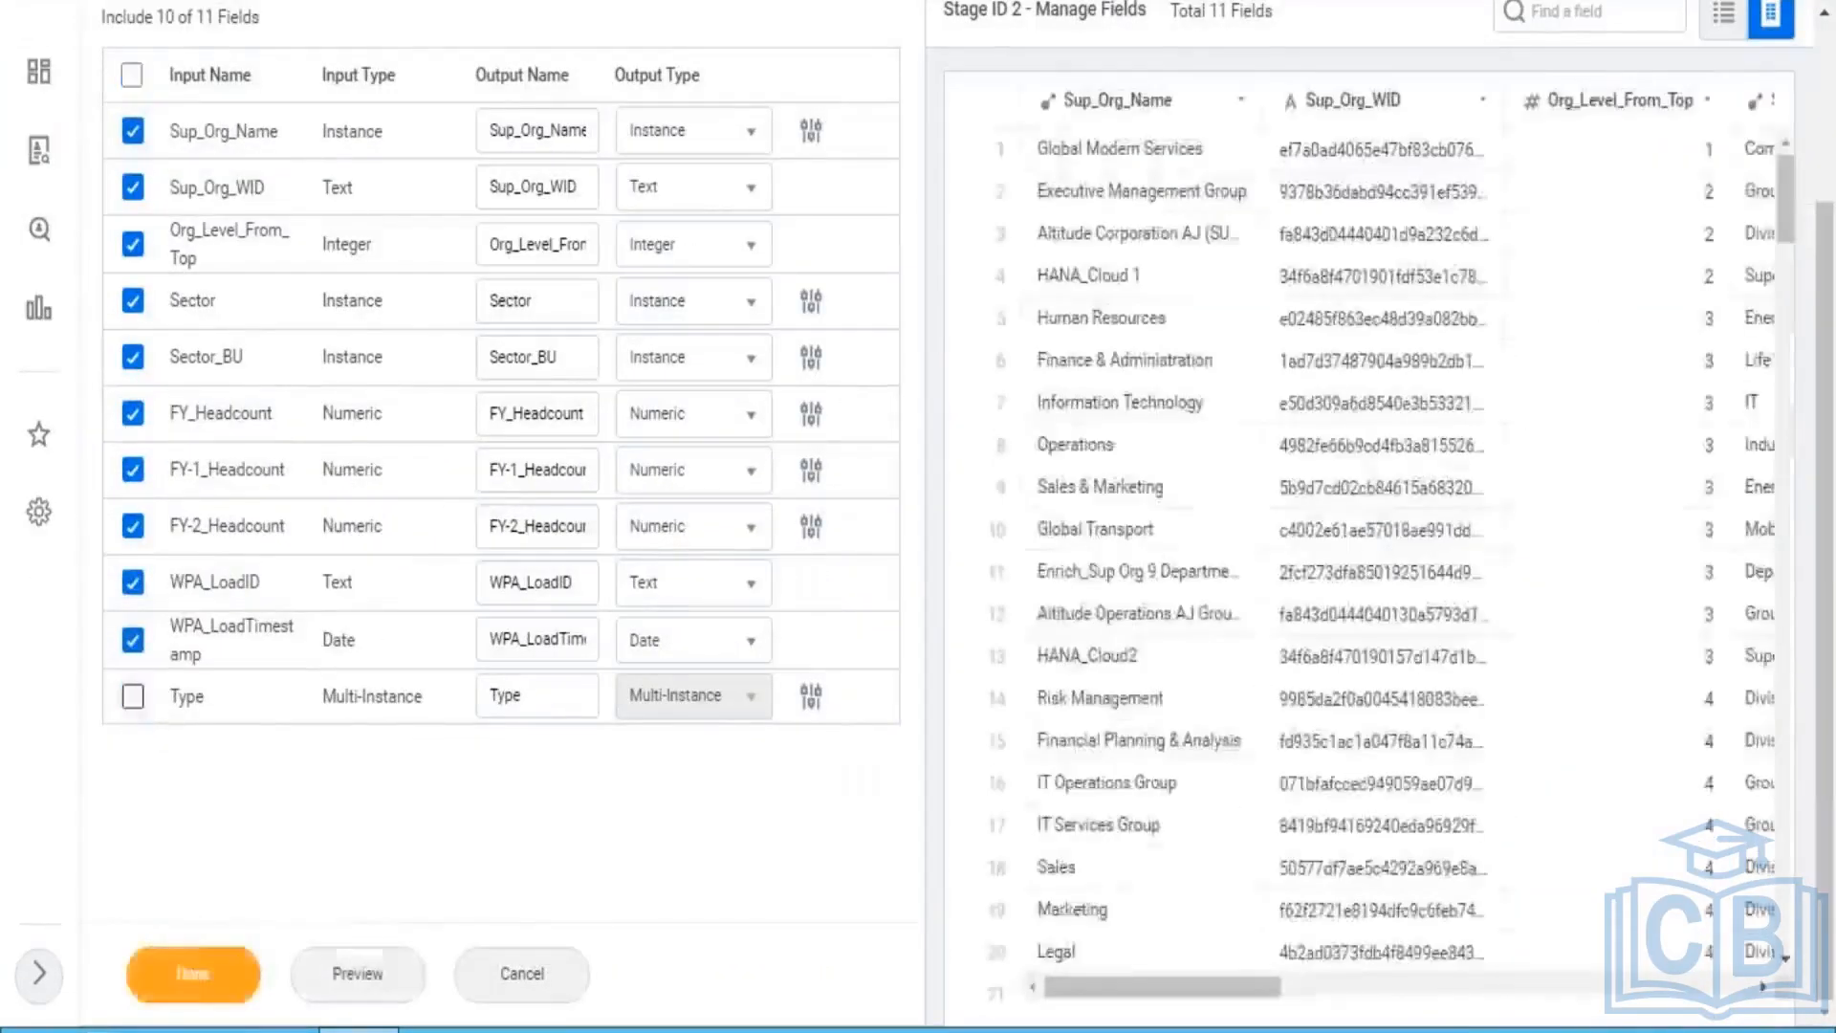
# Step: Apply the Manage Fields stage edit in the BDS02 - CR - Supervisory Details dataset and return to its title
pyautogui.click(194, 976)
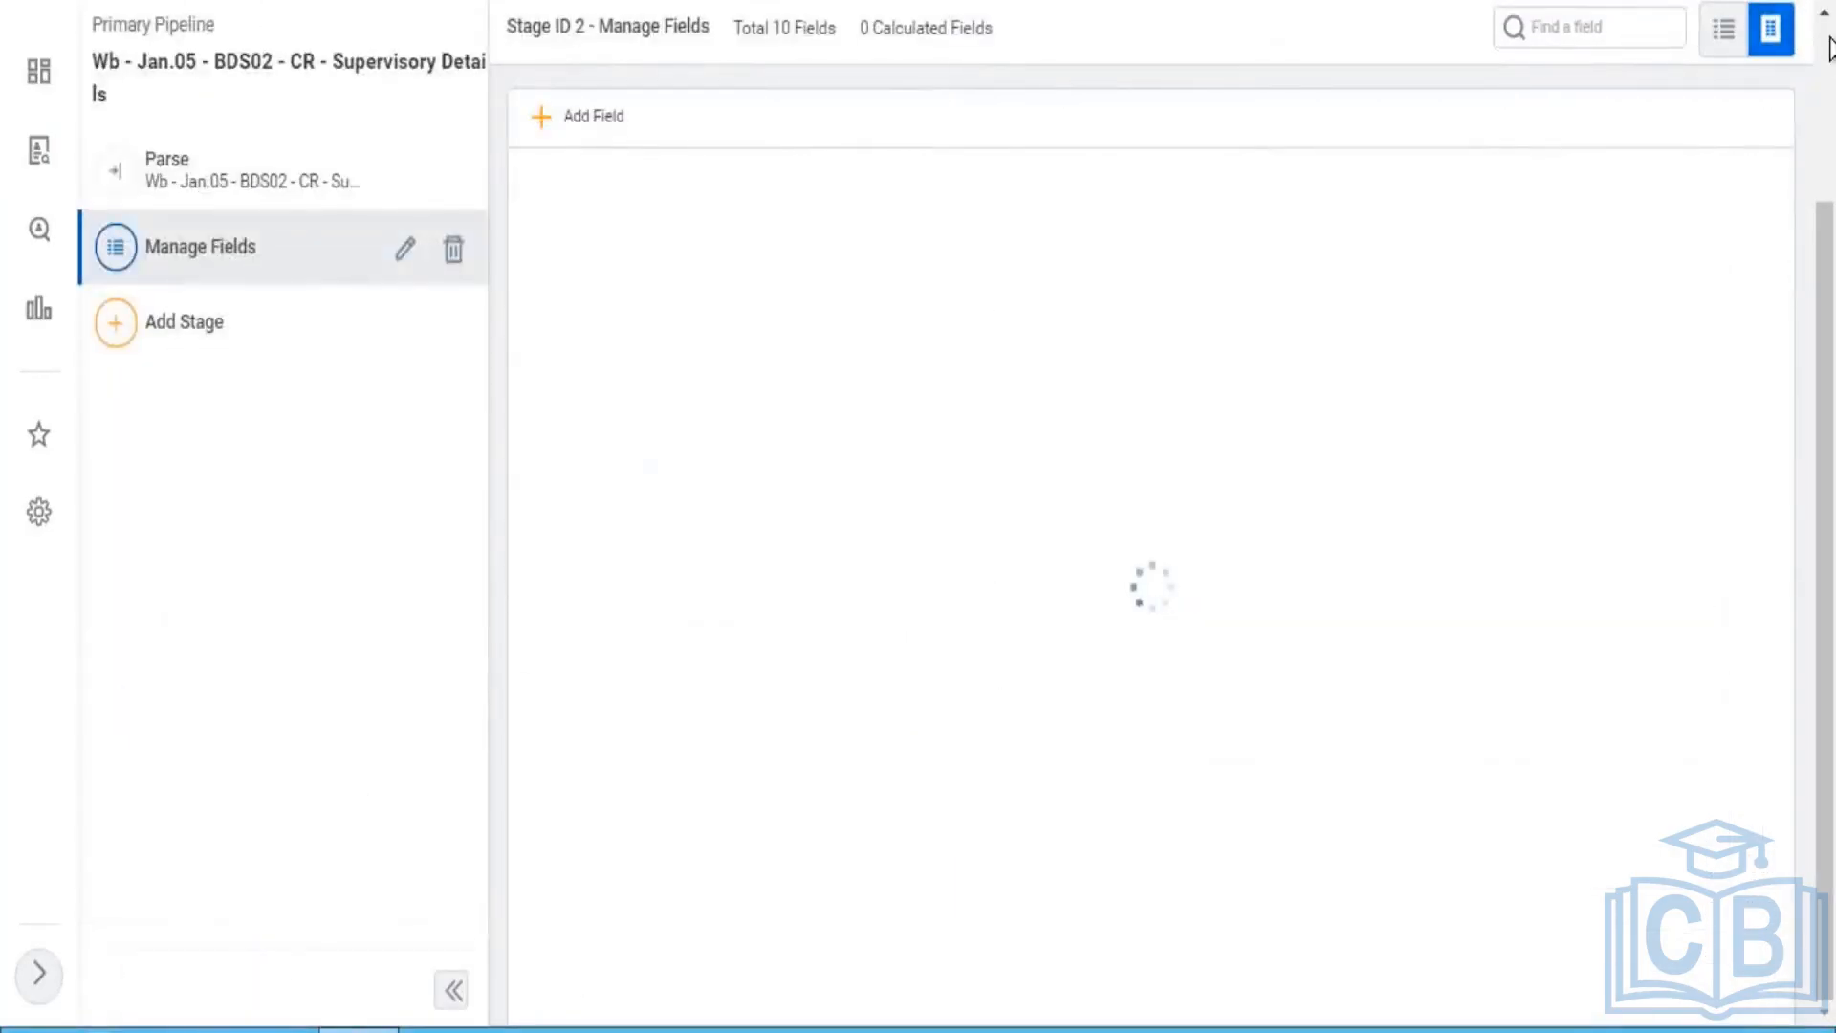
pyautogui.scroll(3, 1826, 43)
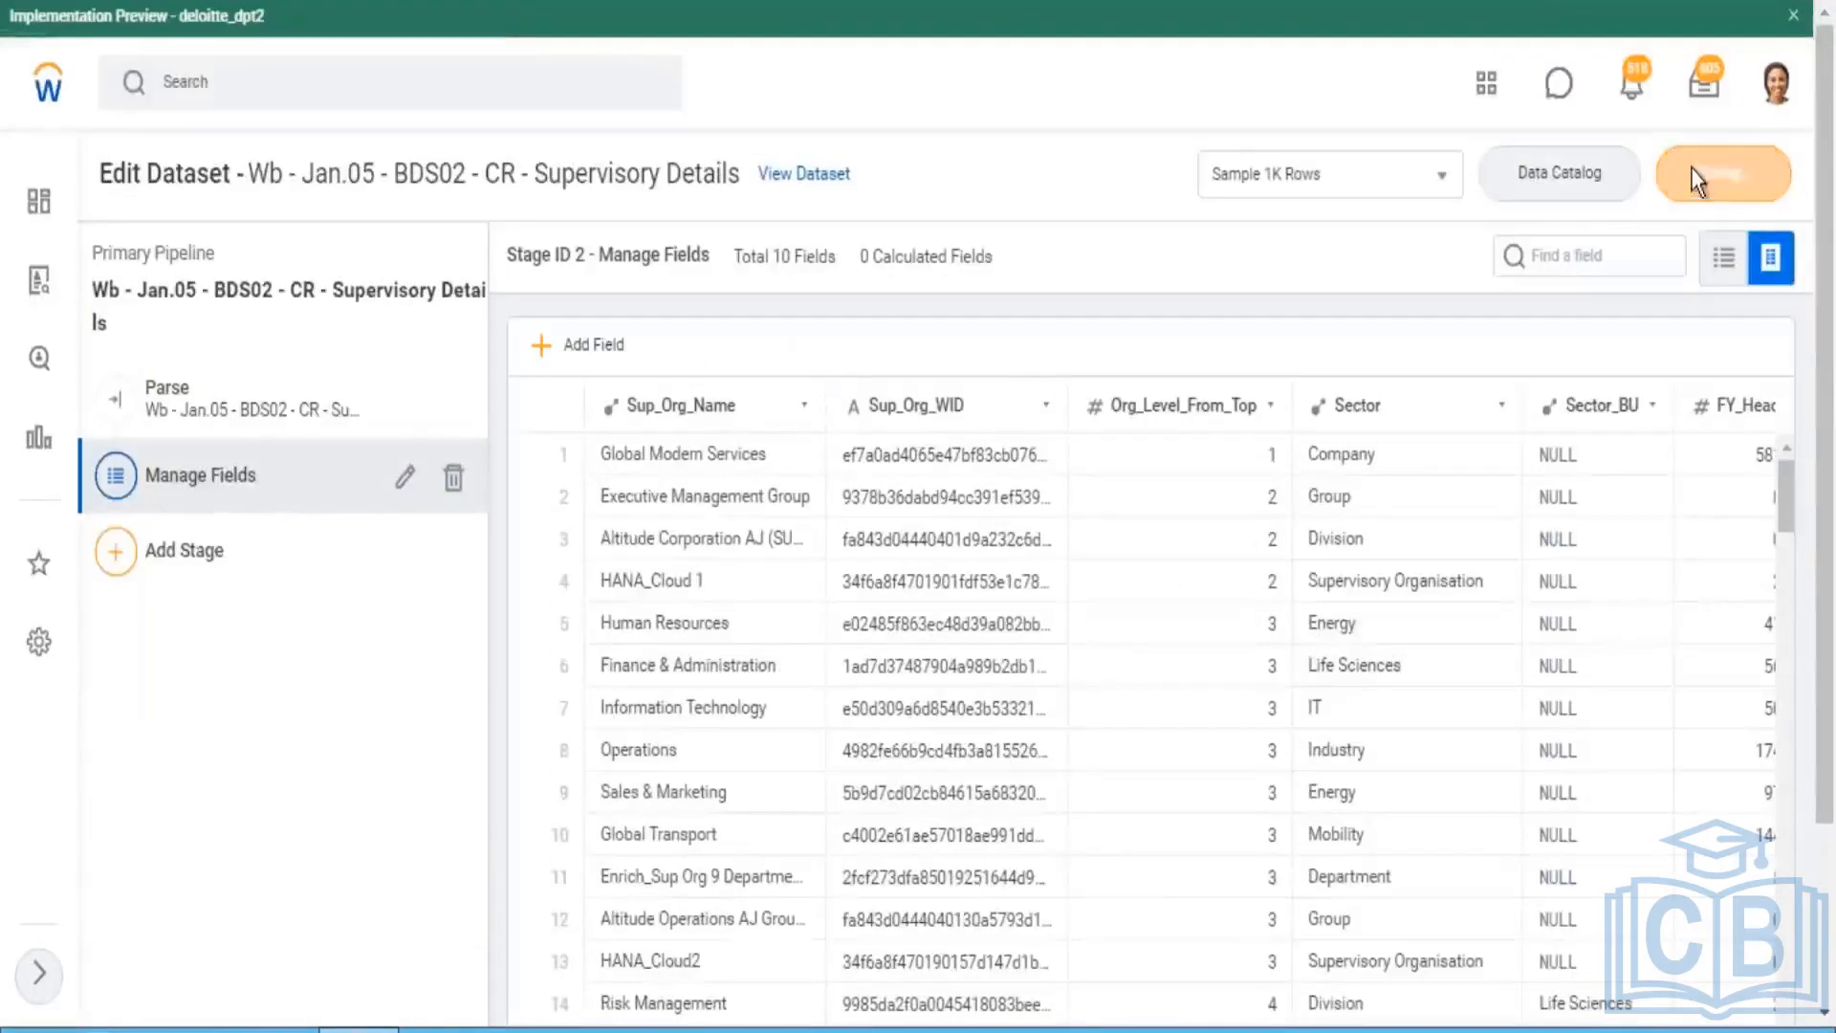
pyautogui.moveTo(694, 173); pyautogui.dragTo(393, 173)
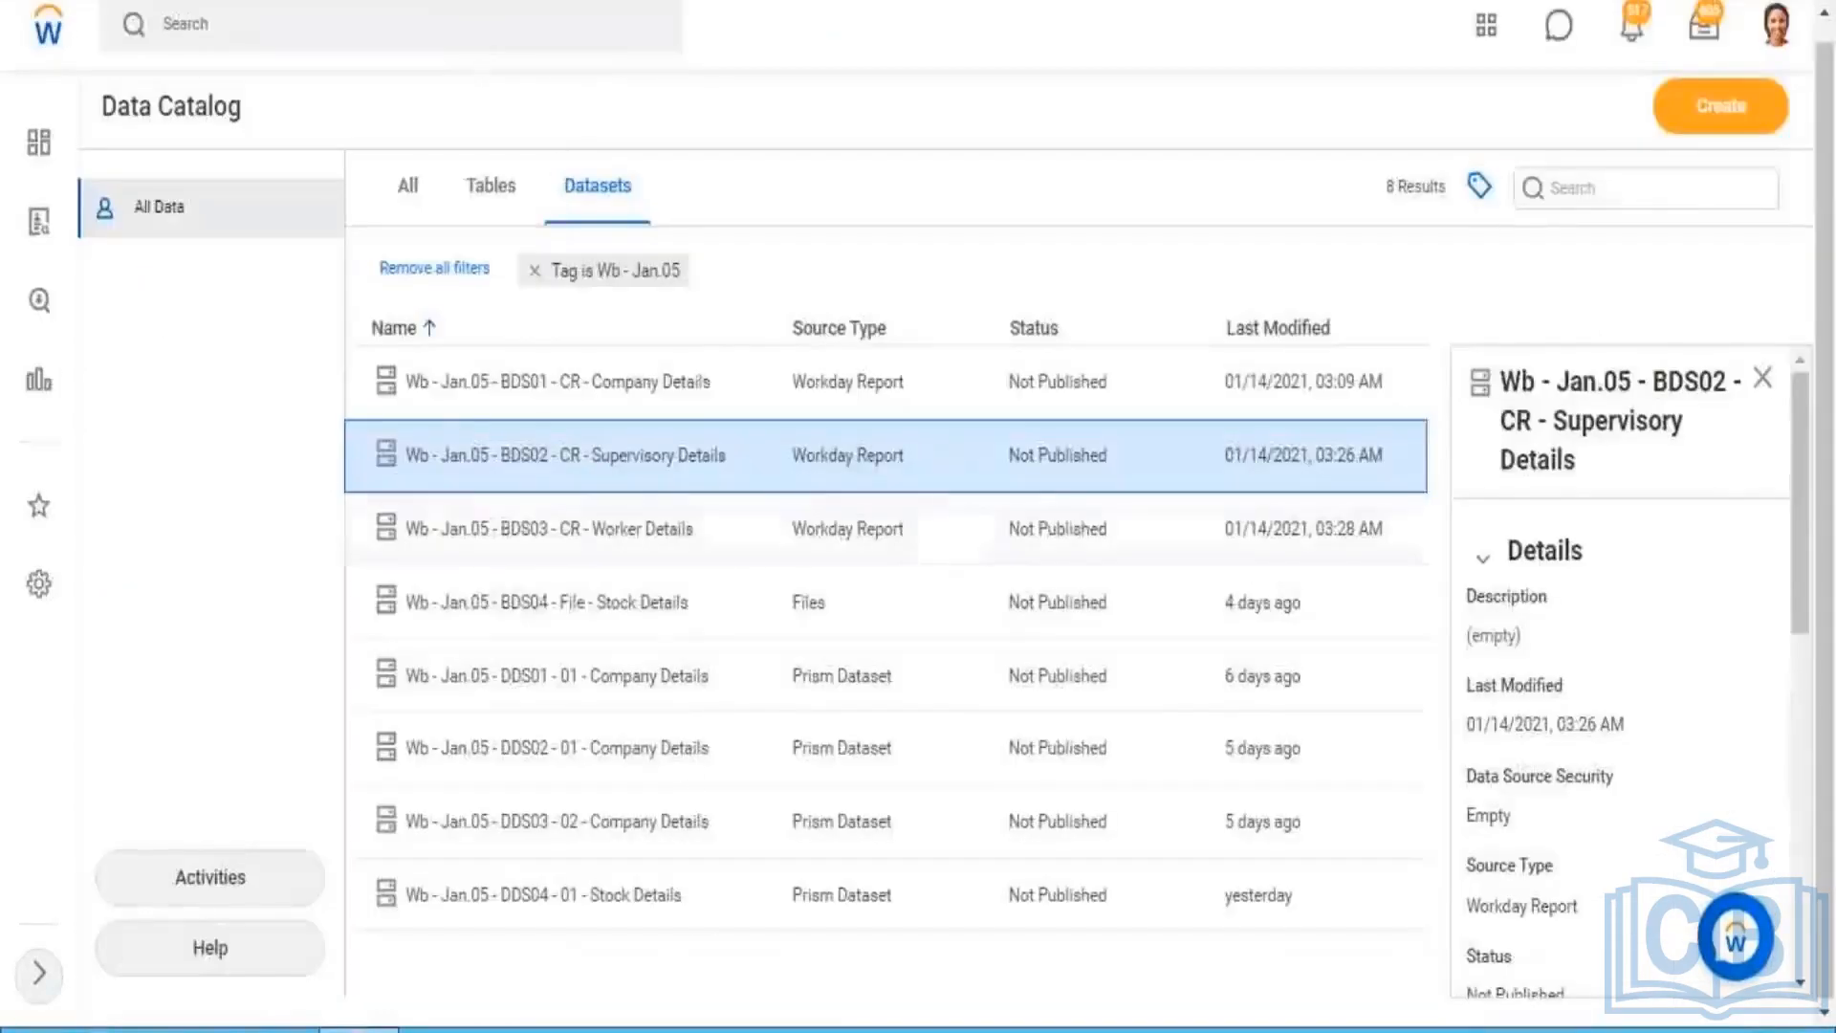
# Step: Open the DDS03 - 02 - Company Details dataset from the Data Catalog in a new tab, leaving the unsaved page
pyautogui.click(576, 830)
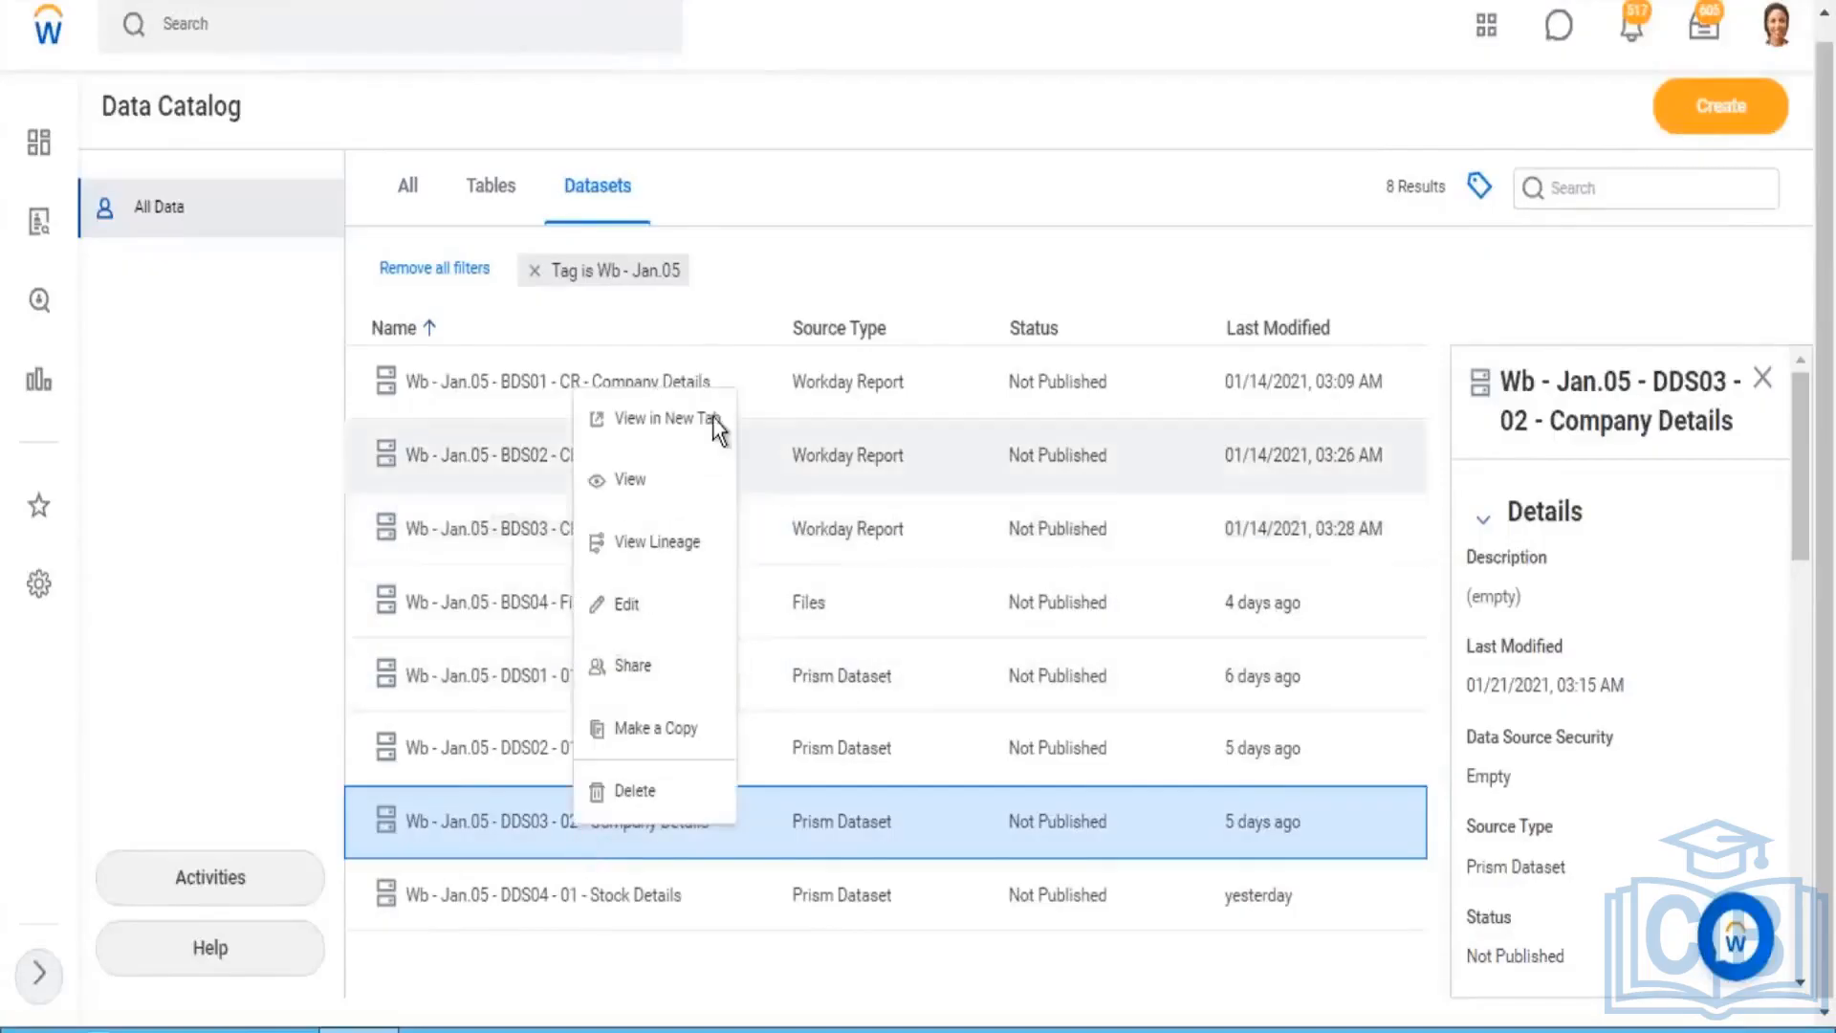
pyautogui.click(699, 418)
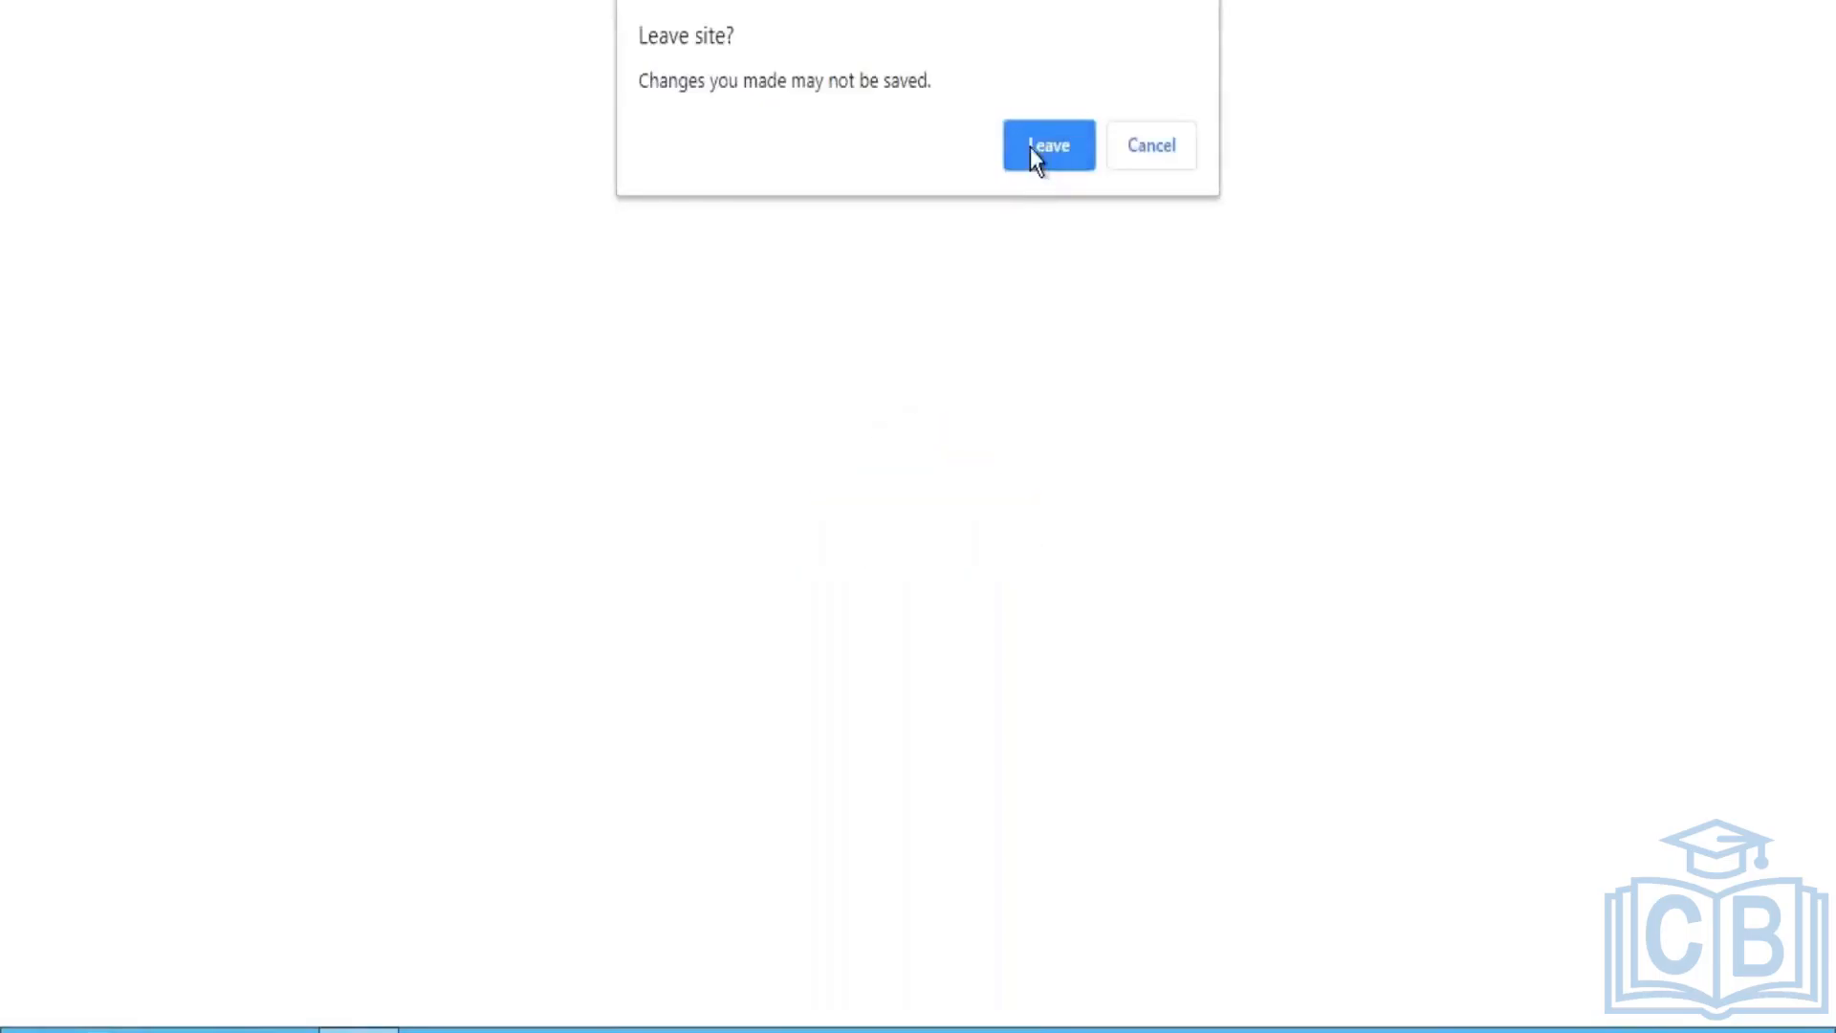
pyautogui.click(1035, 146)
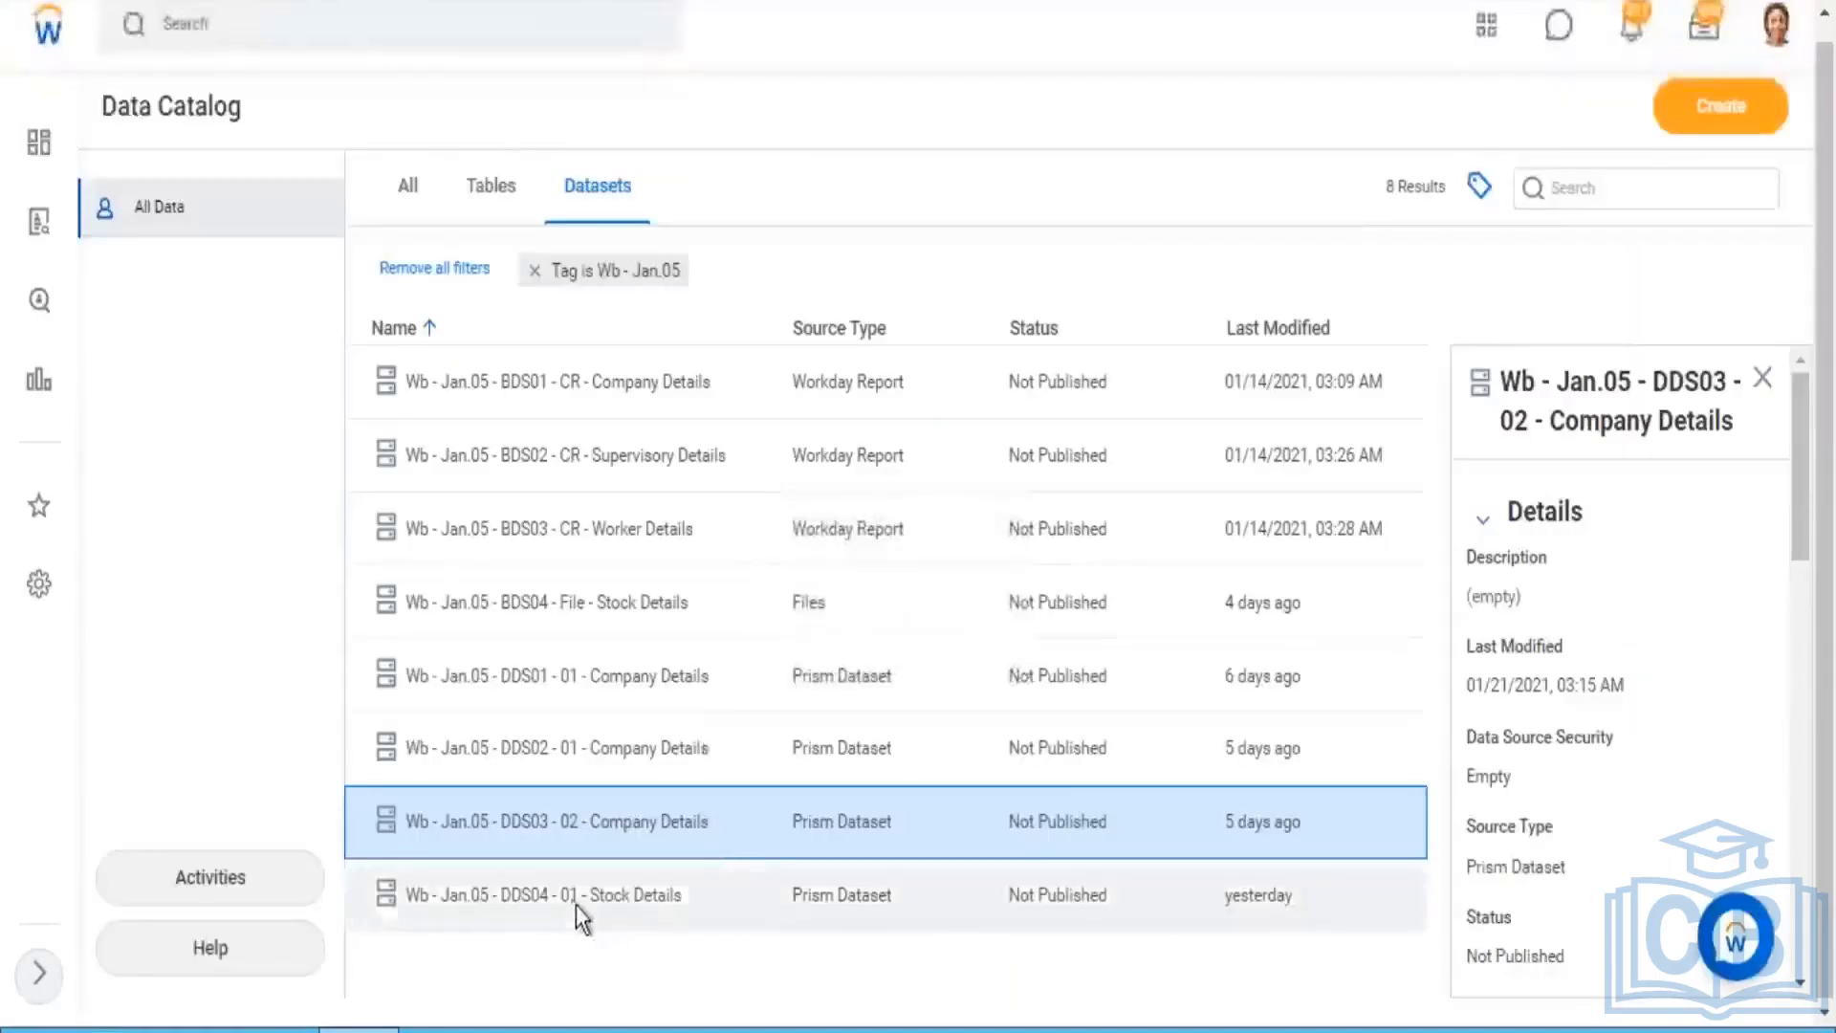
# Step: Open the DDS04 - 01 - Stock Details dataset from the Data Catalog in a new tab and start editing it
pyautogui.click(572, 903)
pyautogui.rightClick(572, 903)
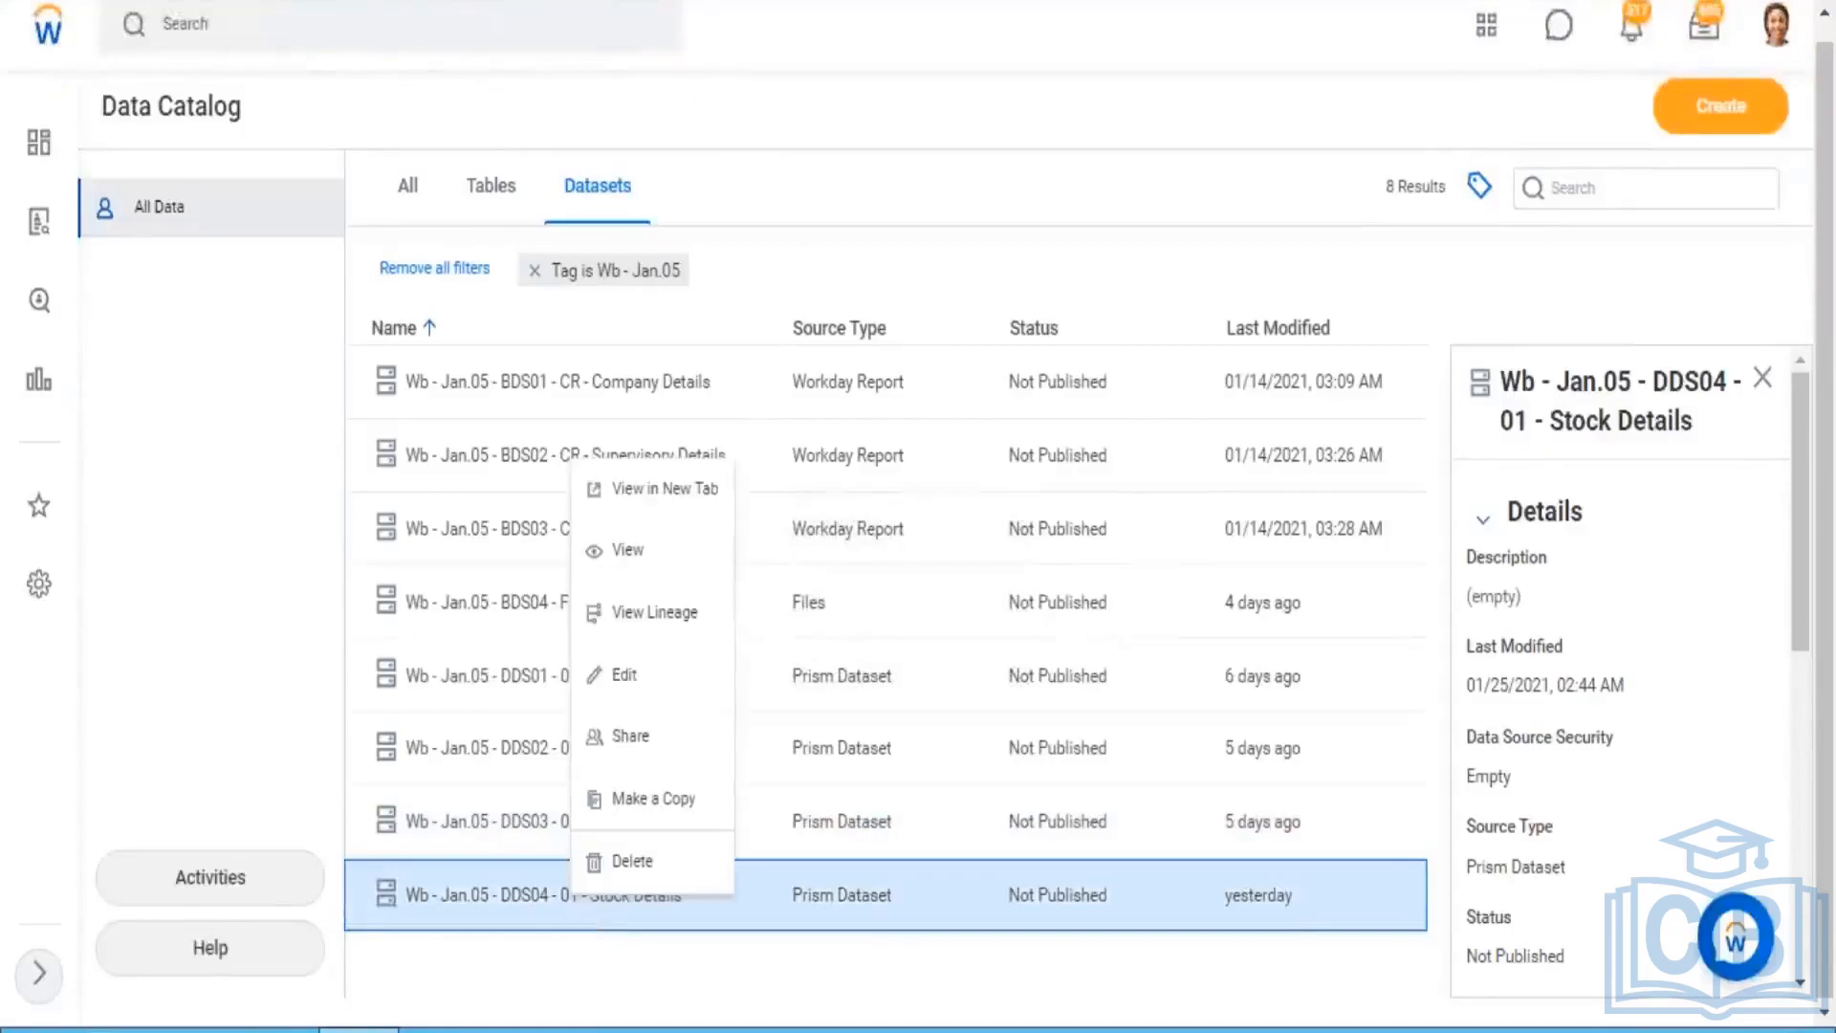
pyautogui.click(708, 504)
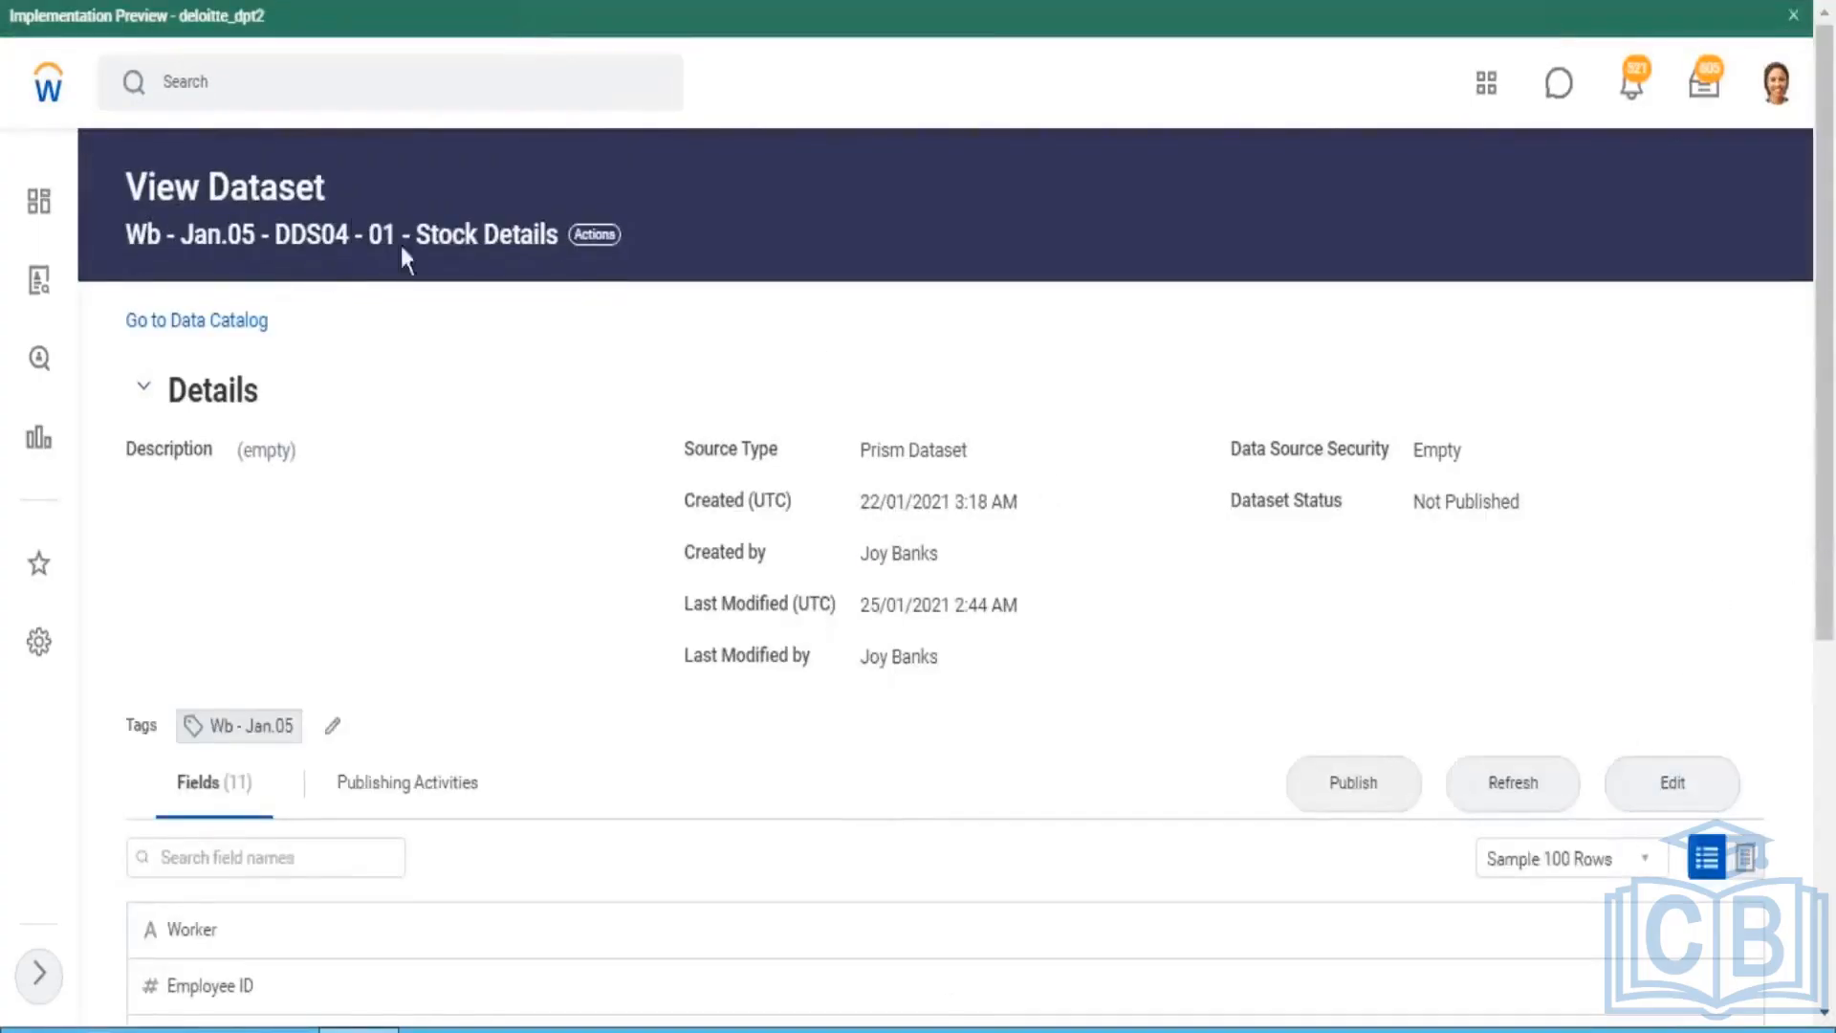
pyautogui.click(1657, 788)
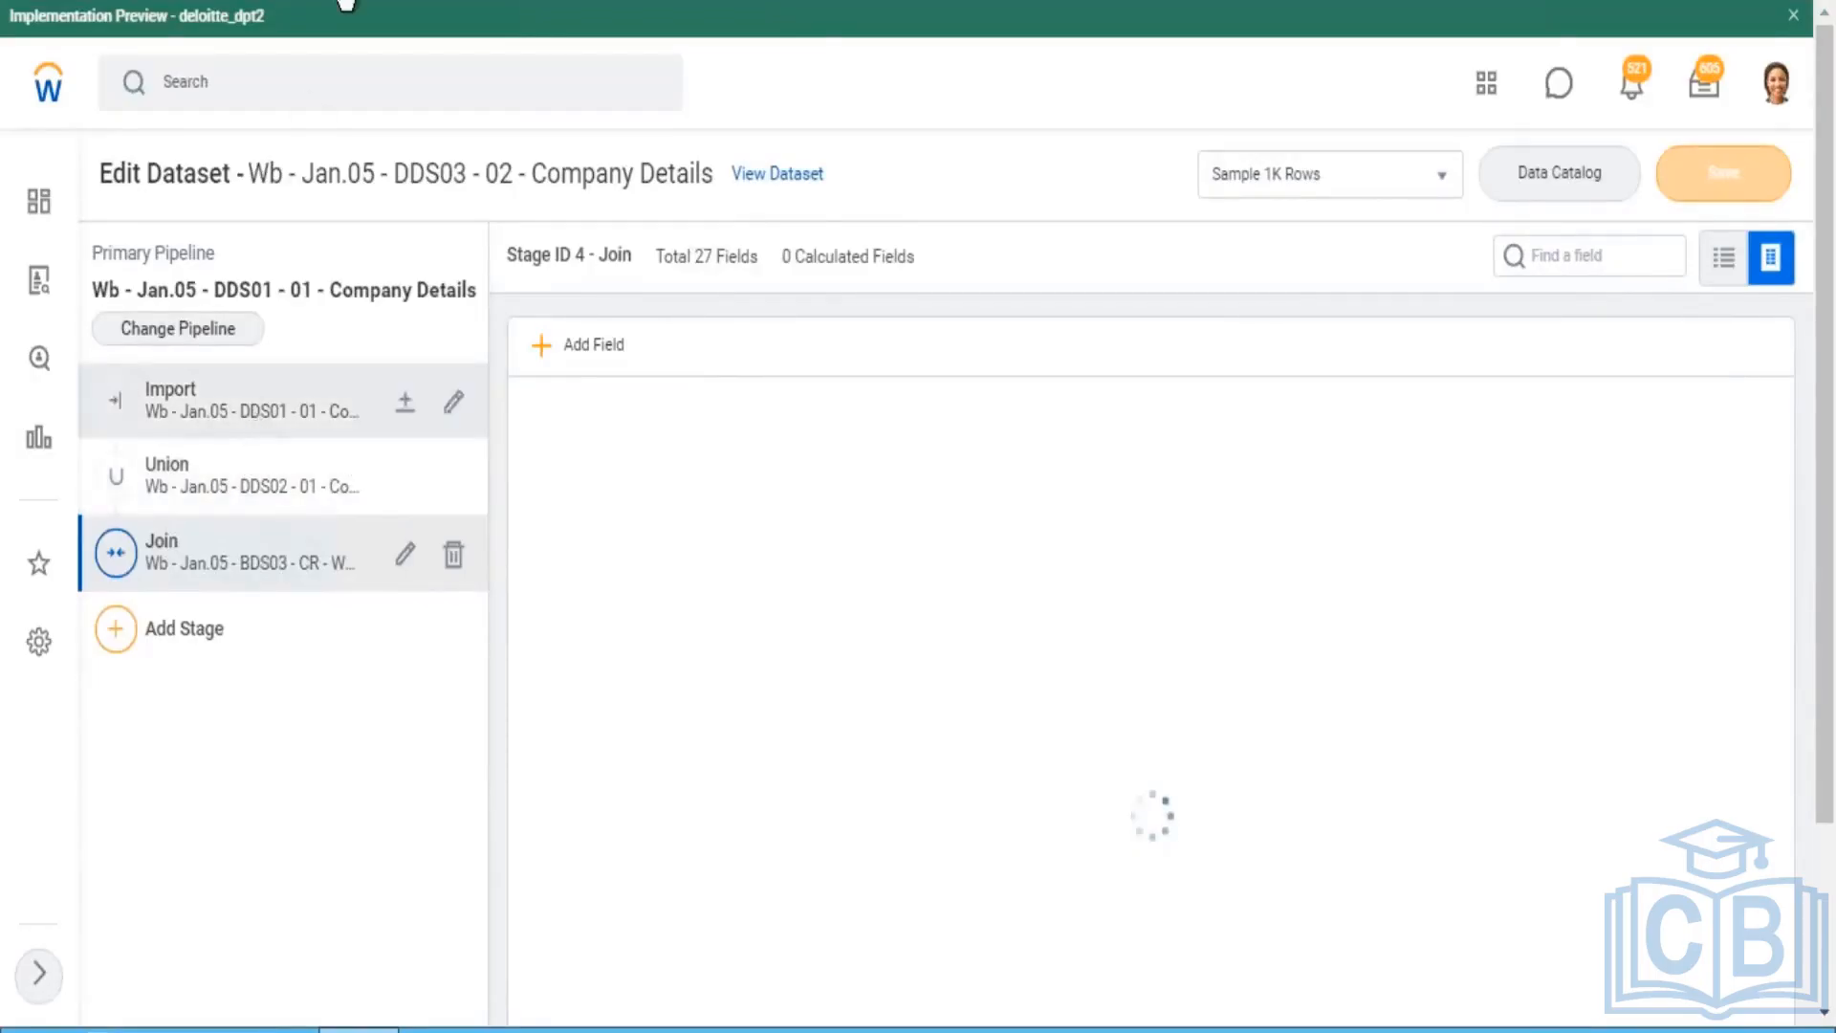
# Step: Compare the field type of Worker_Name in the Company Details Join stage with that of Worker in the Stock Details Unpivot stage
pyautogui.scroll(-3, 1117, 289)
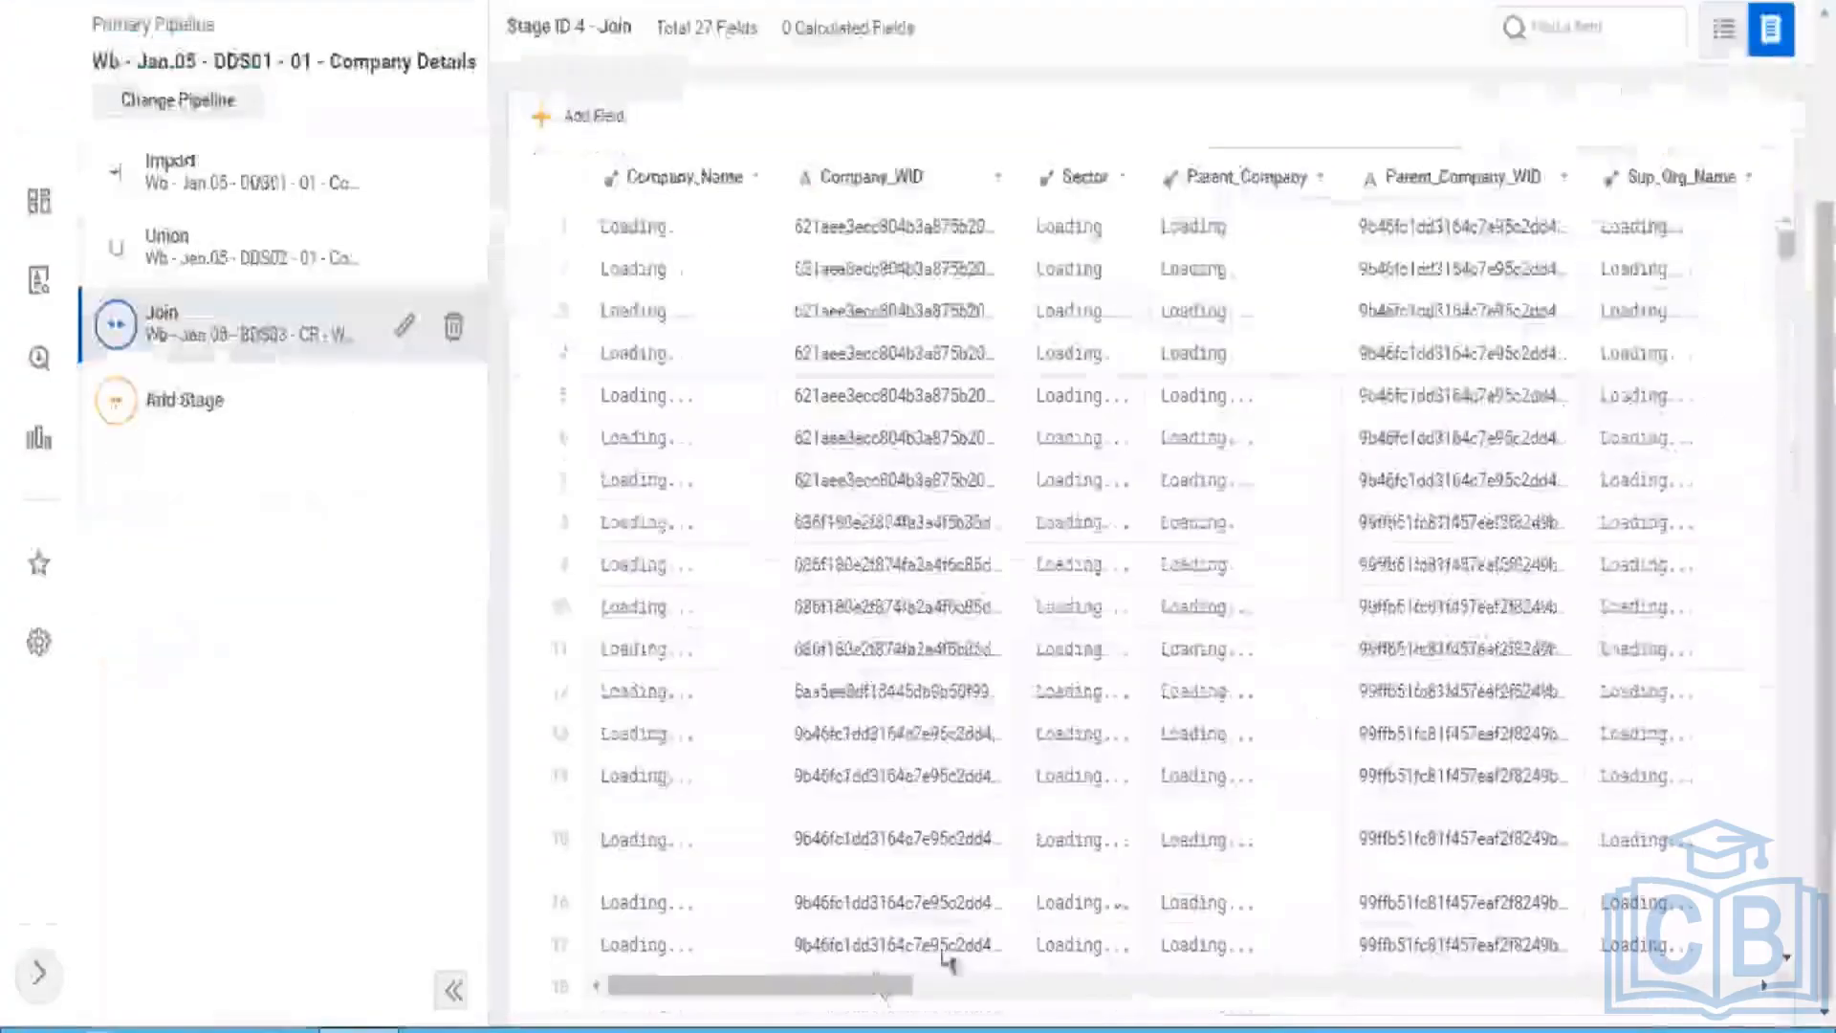
pyautogui.click(995, 987)
pyautogui.click(1244, 990)
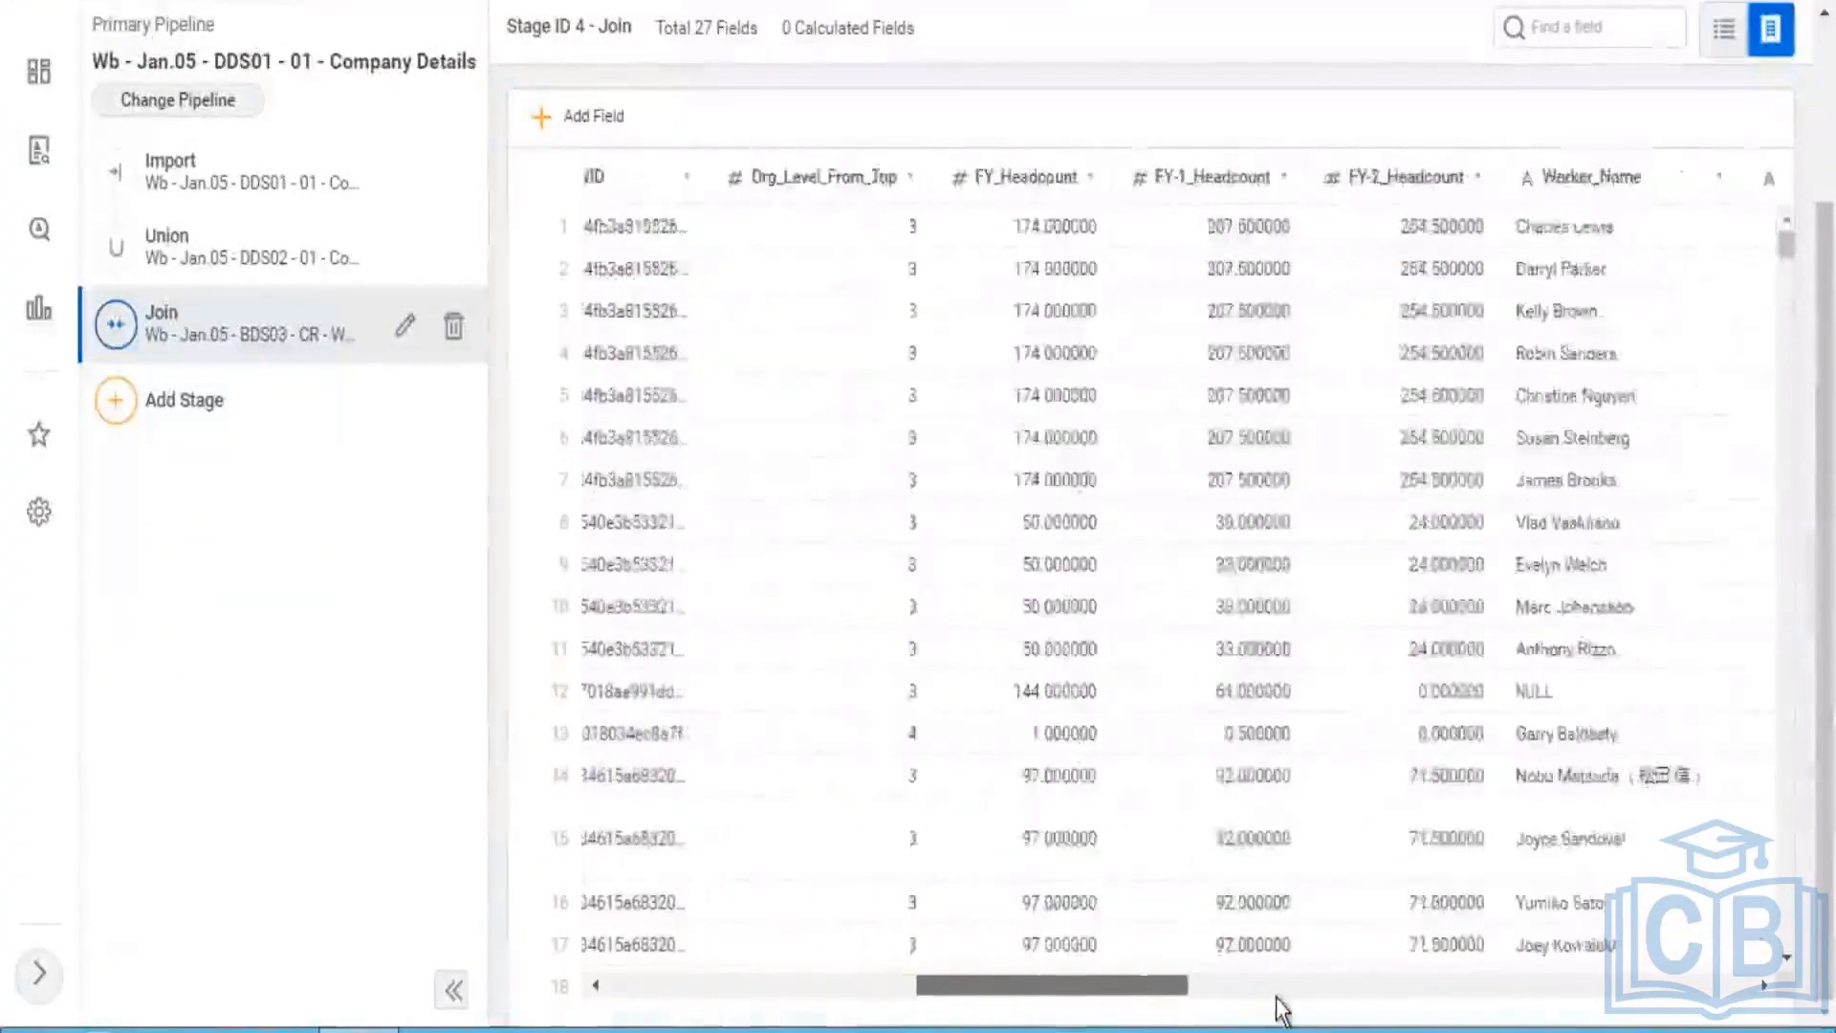
pyautogui.moveTo(1299, 997); pyautogui.dragTo(1313, 996)
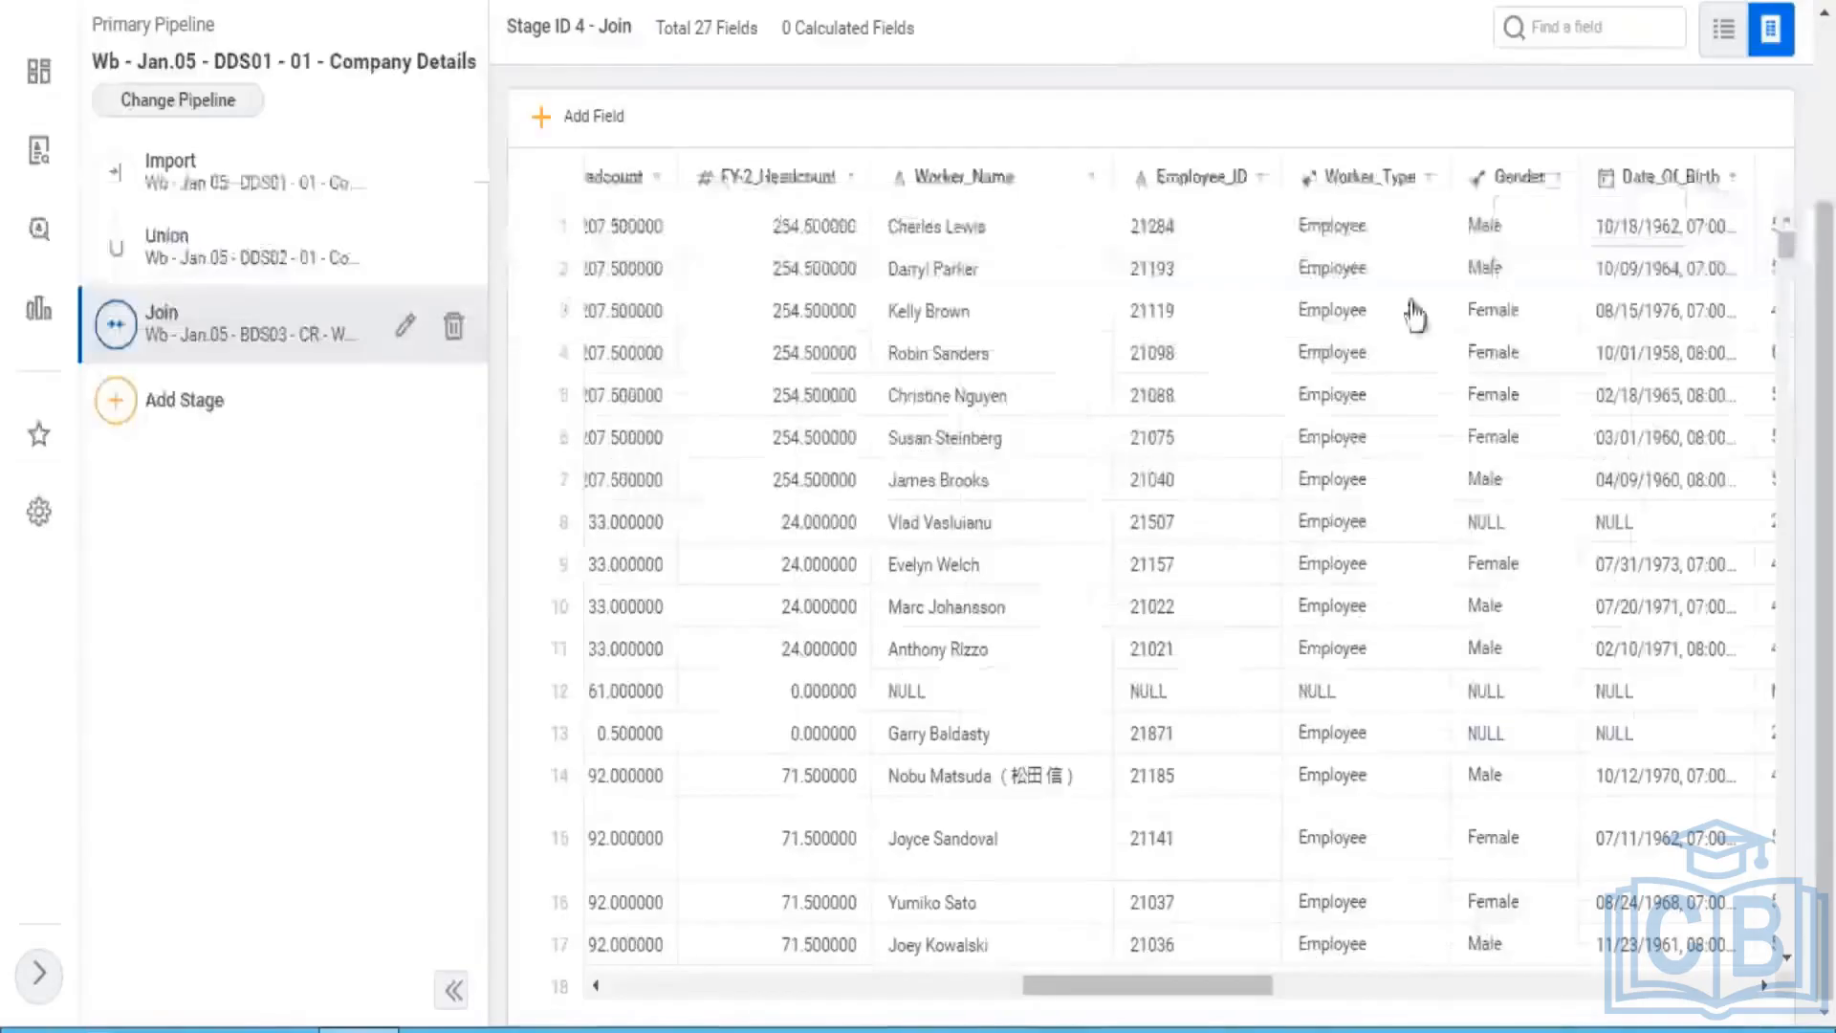
pyautogui.click(955, 249)
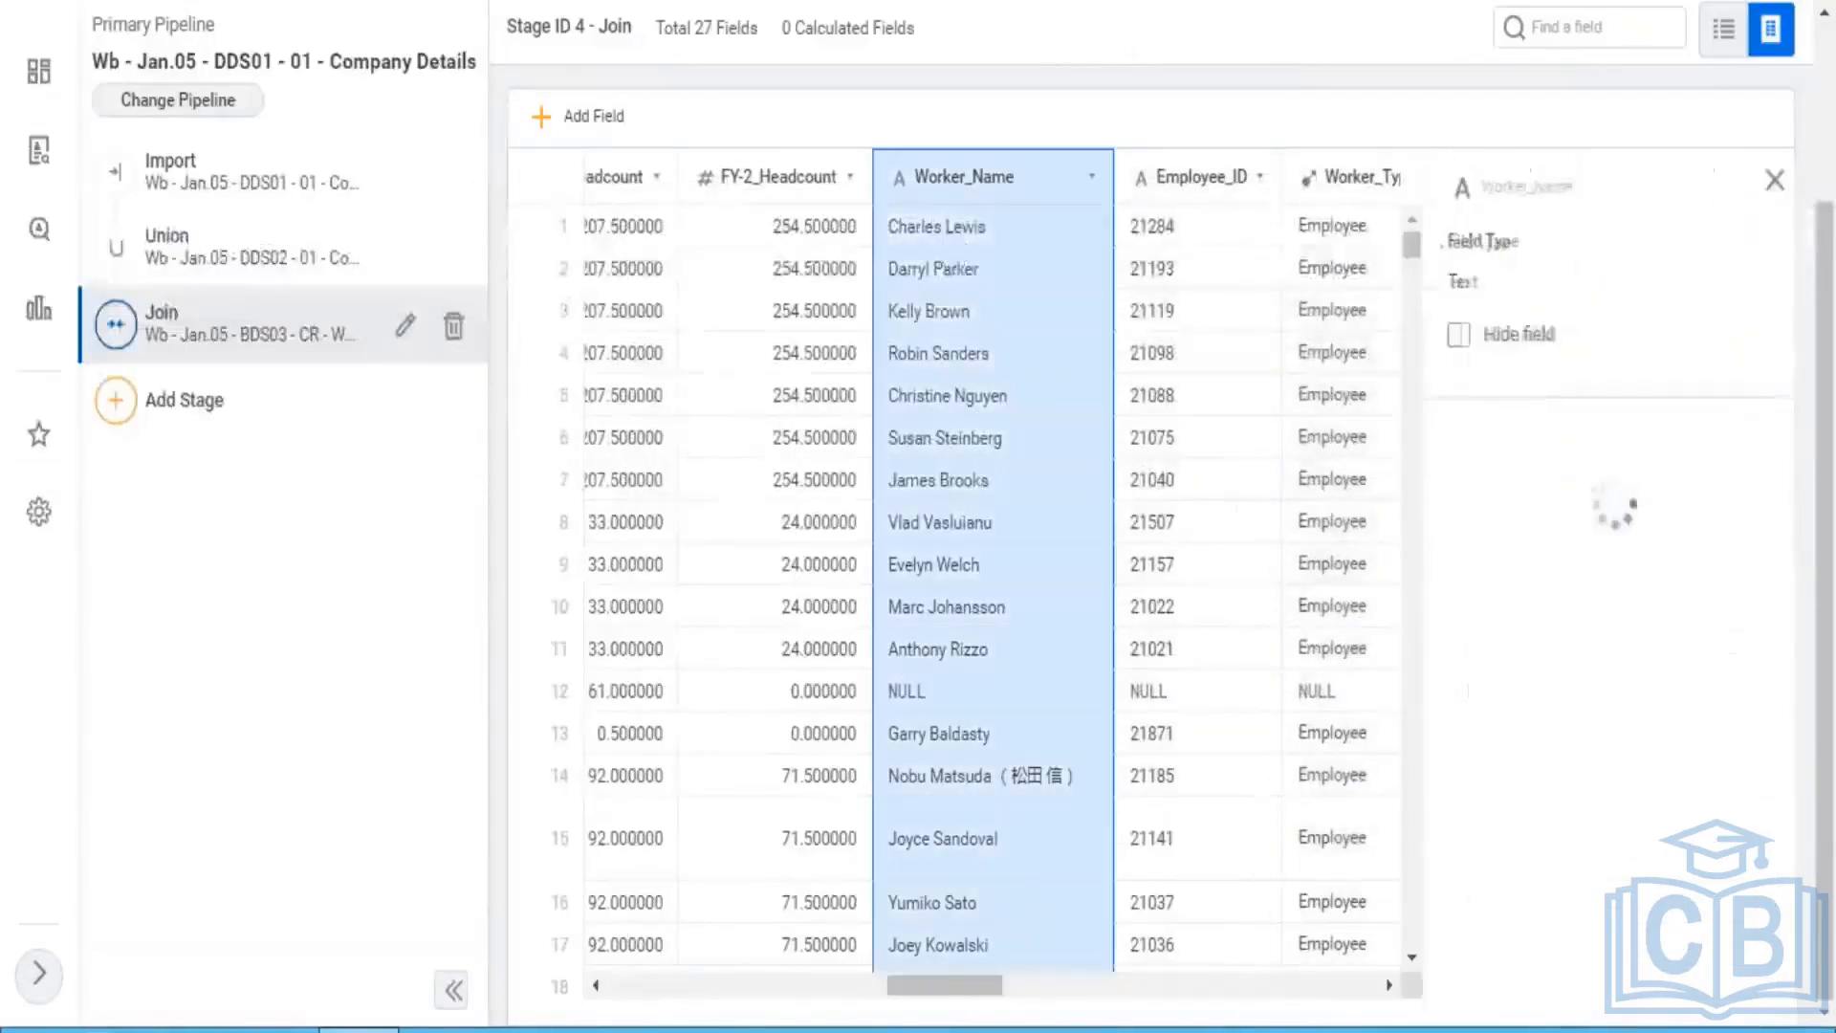
pyautogui.moveTo(1448, 281); pyautogui.dragTo(1468, 281)
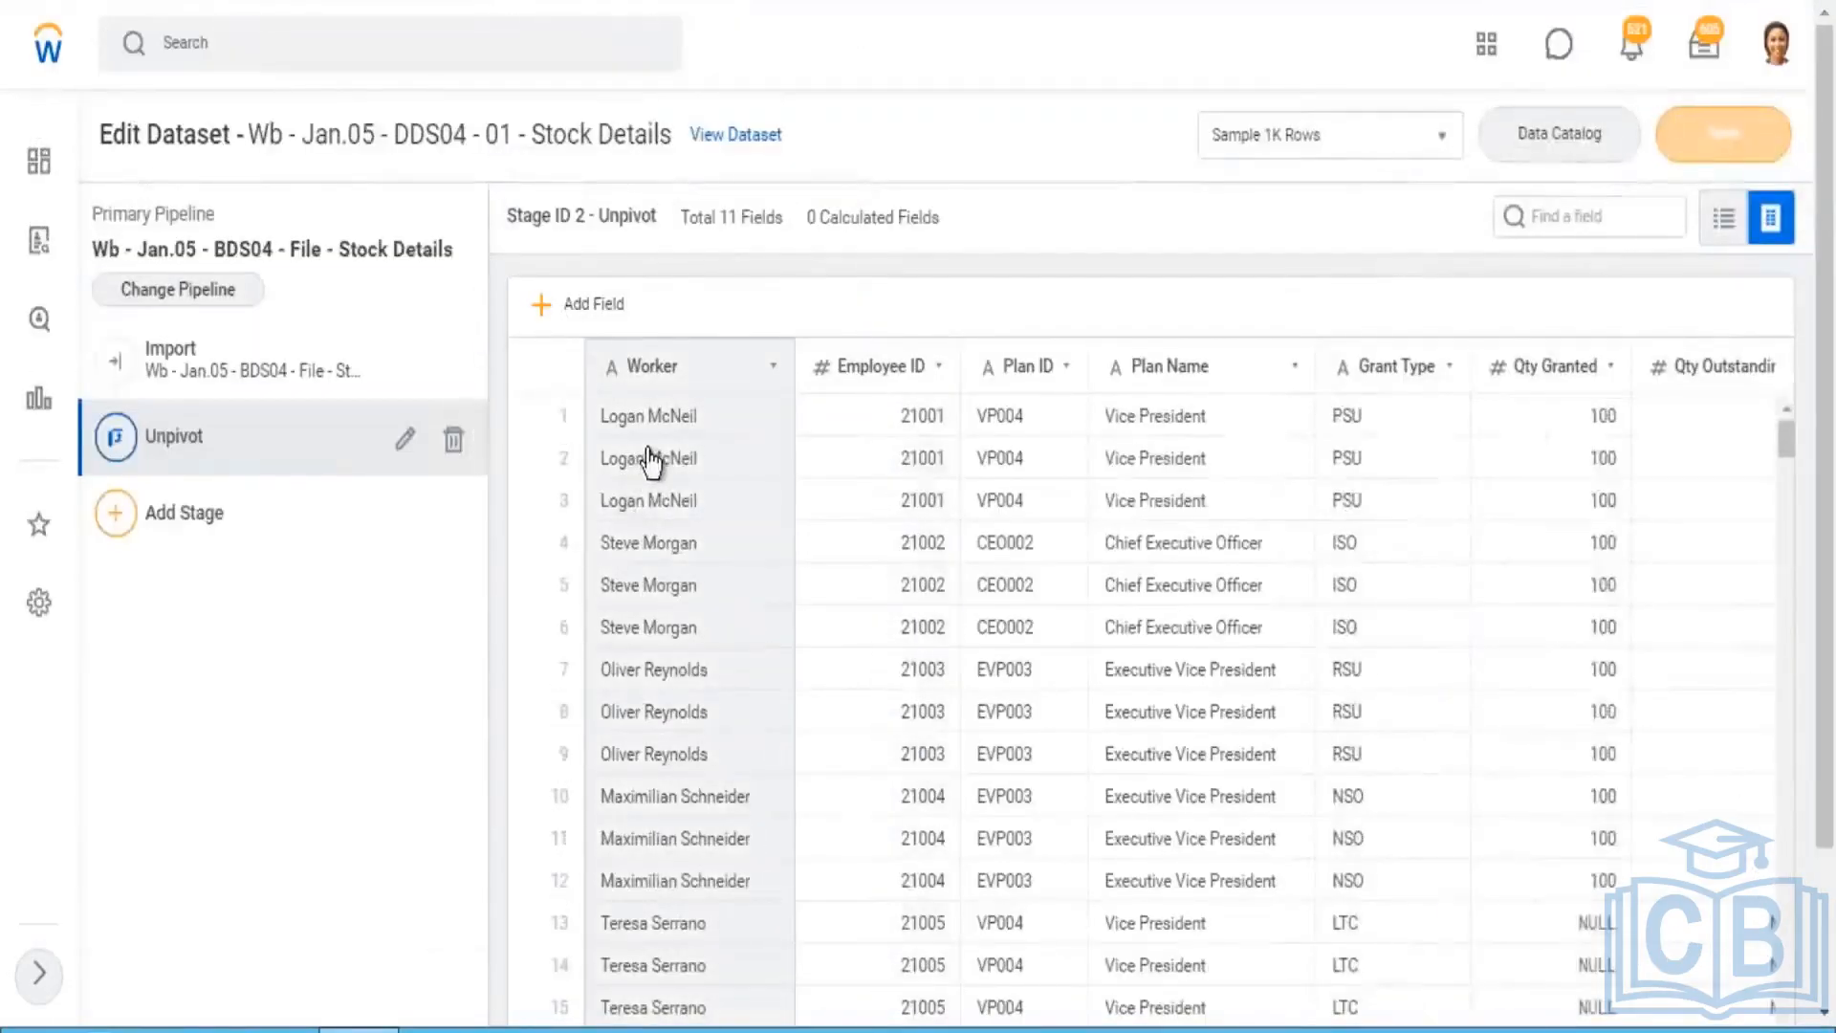
pyautogui.click(651, 462)
pyautogui.moveTo(1490, 470); pyautogui.dragTo(1441, 471)
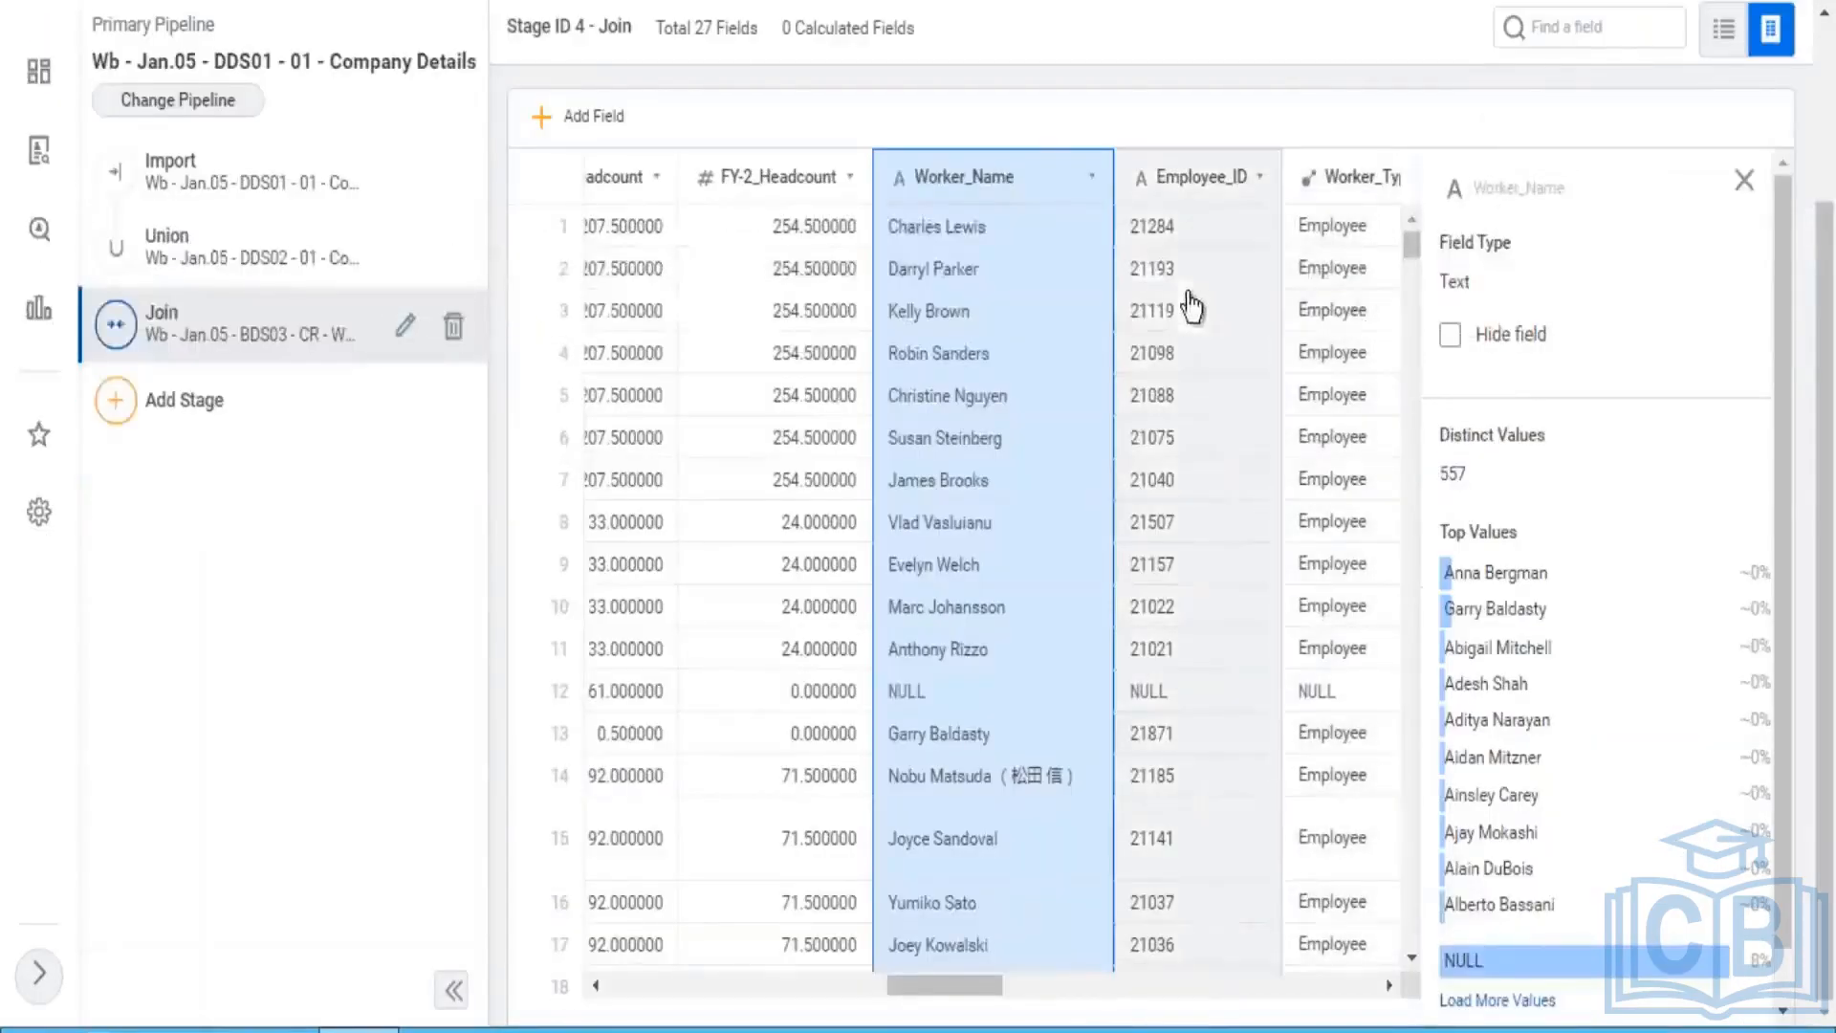
# Step: Compare the field type of Employee_ID in Company Details with that of Employee ID in Stock Details
pyautogui.click(1191, 308)
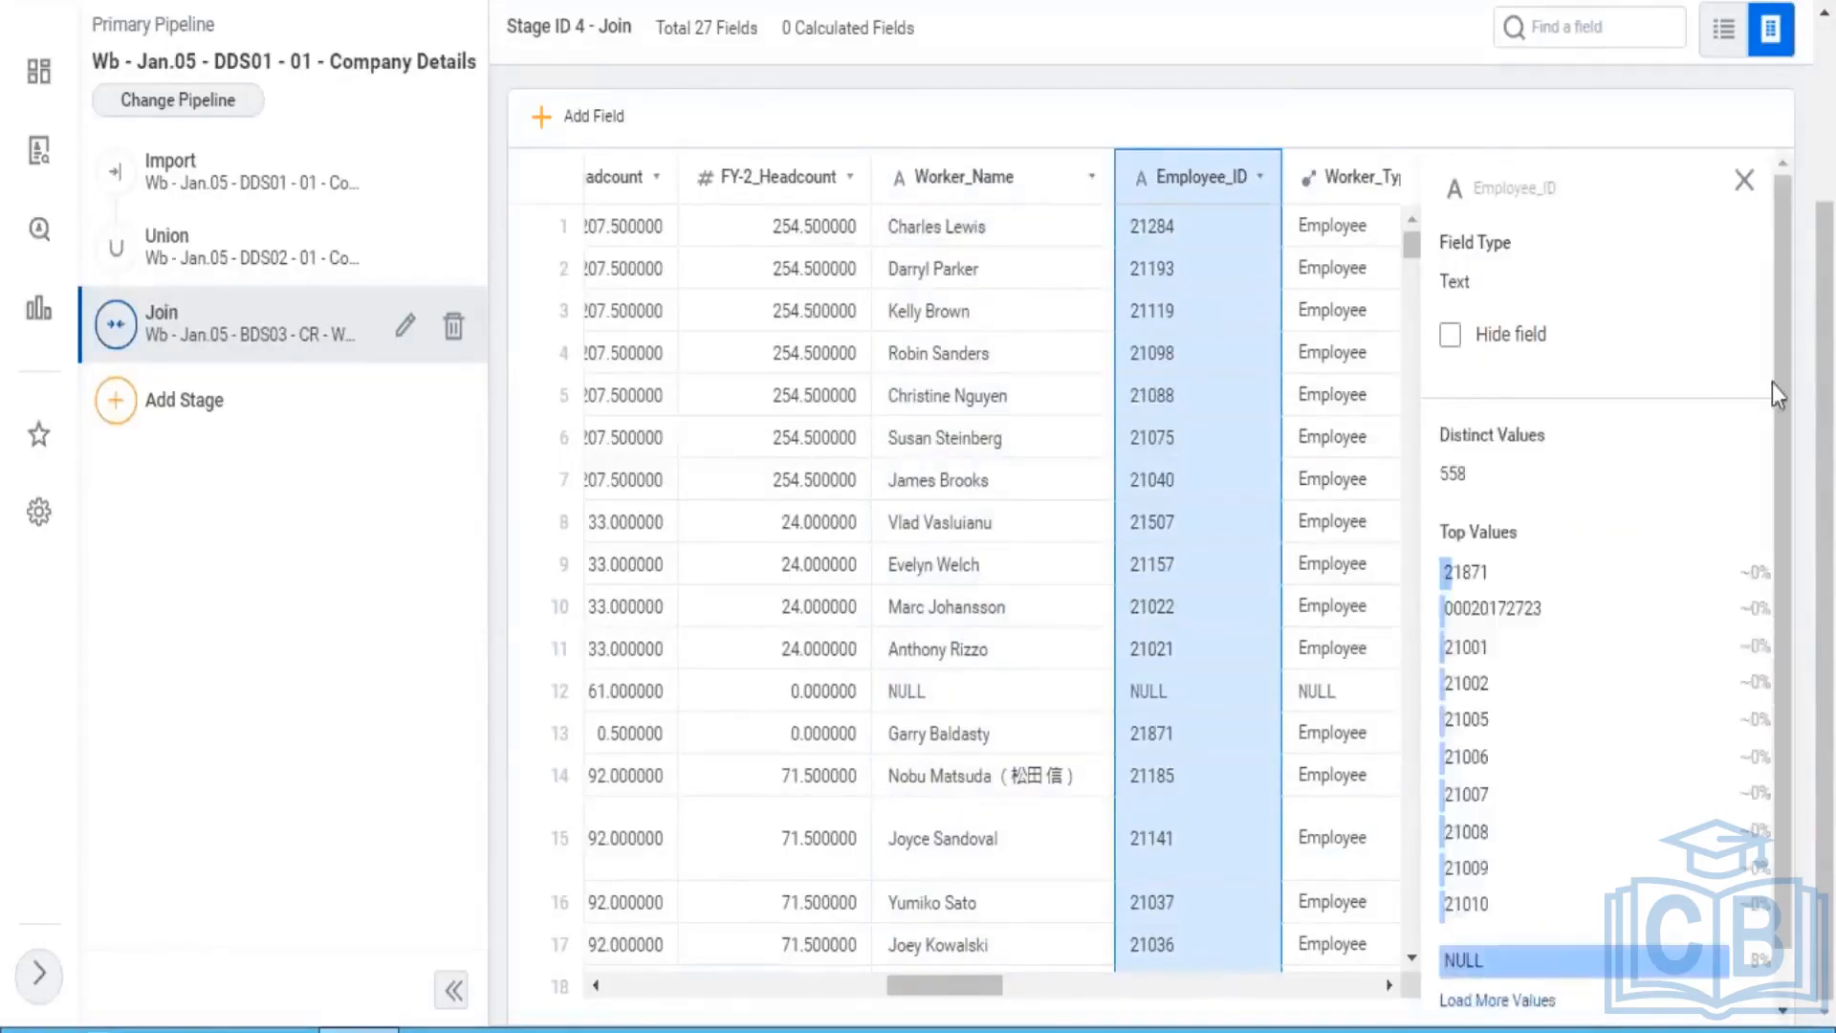
pyautogui.doubleClick(1473, 283)
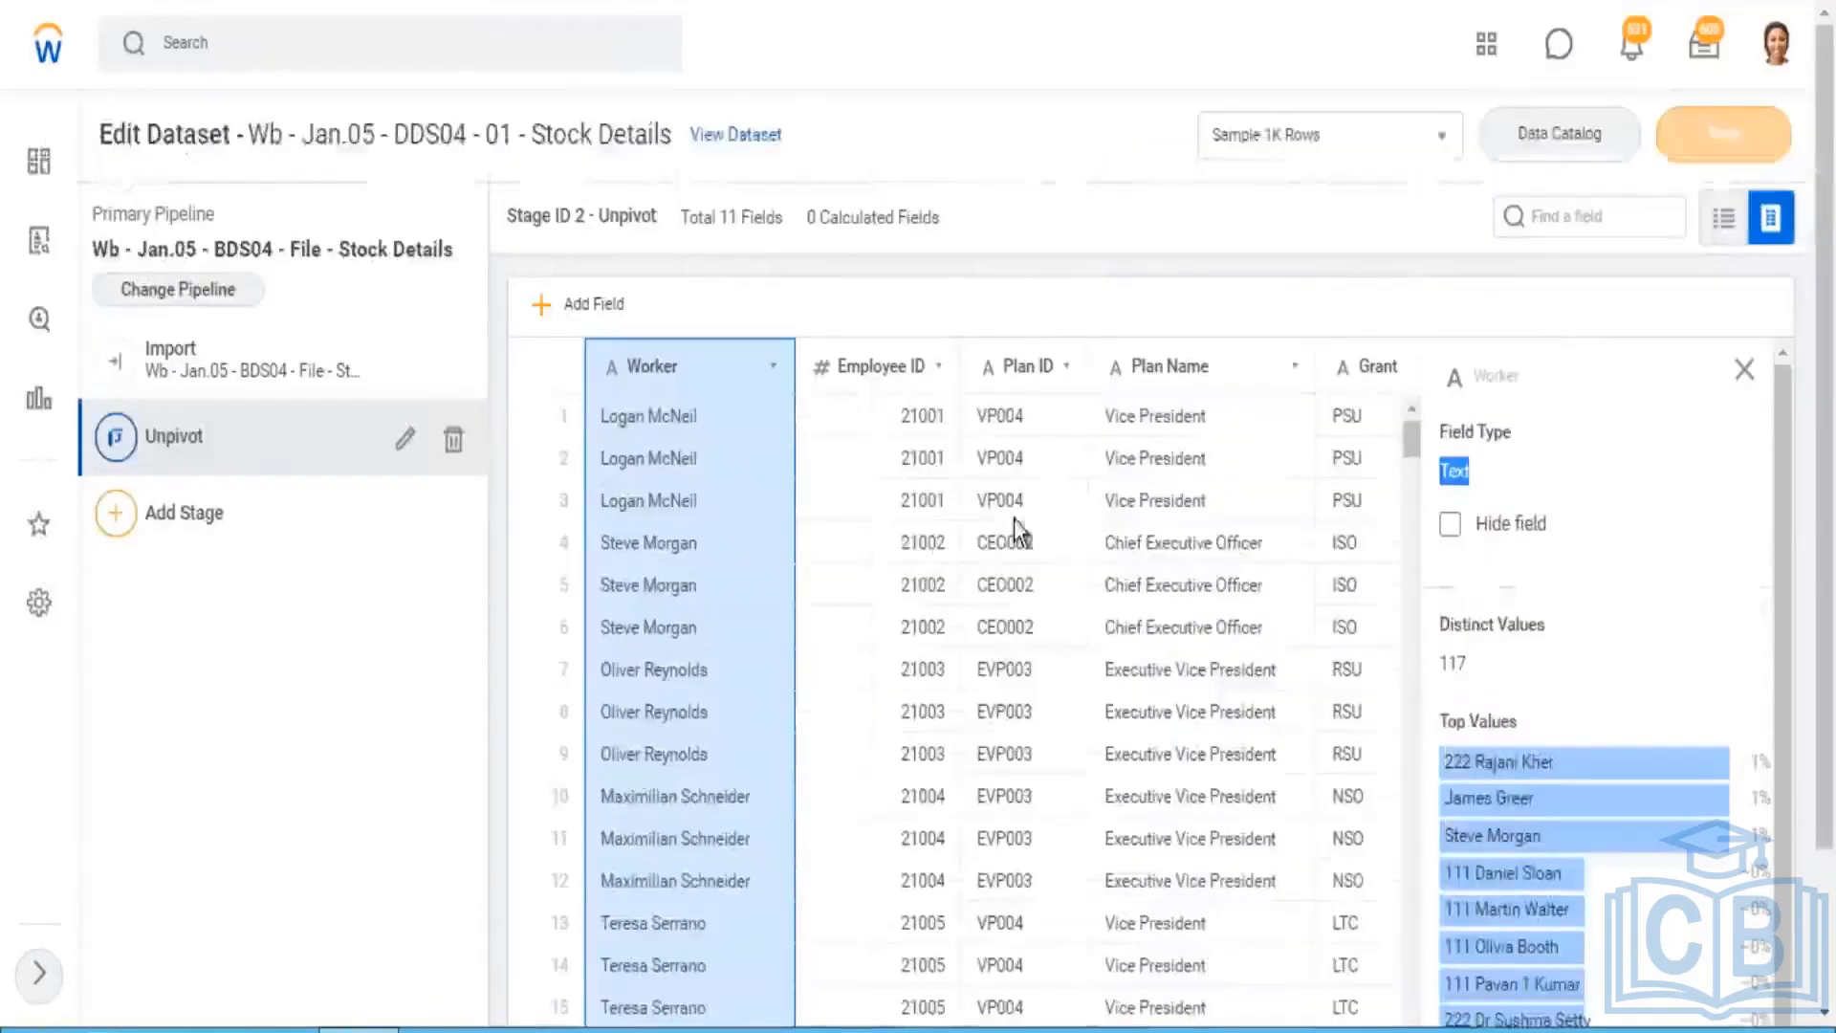
pyautogui.click(873, 553)
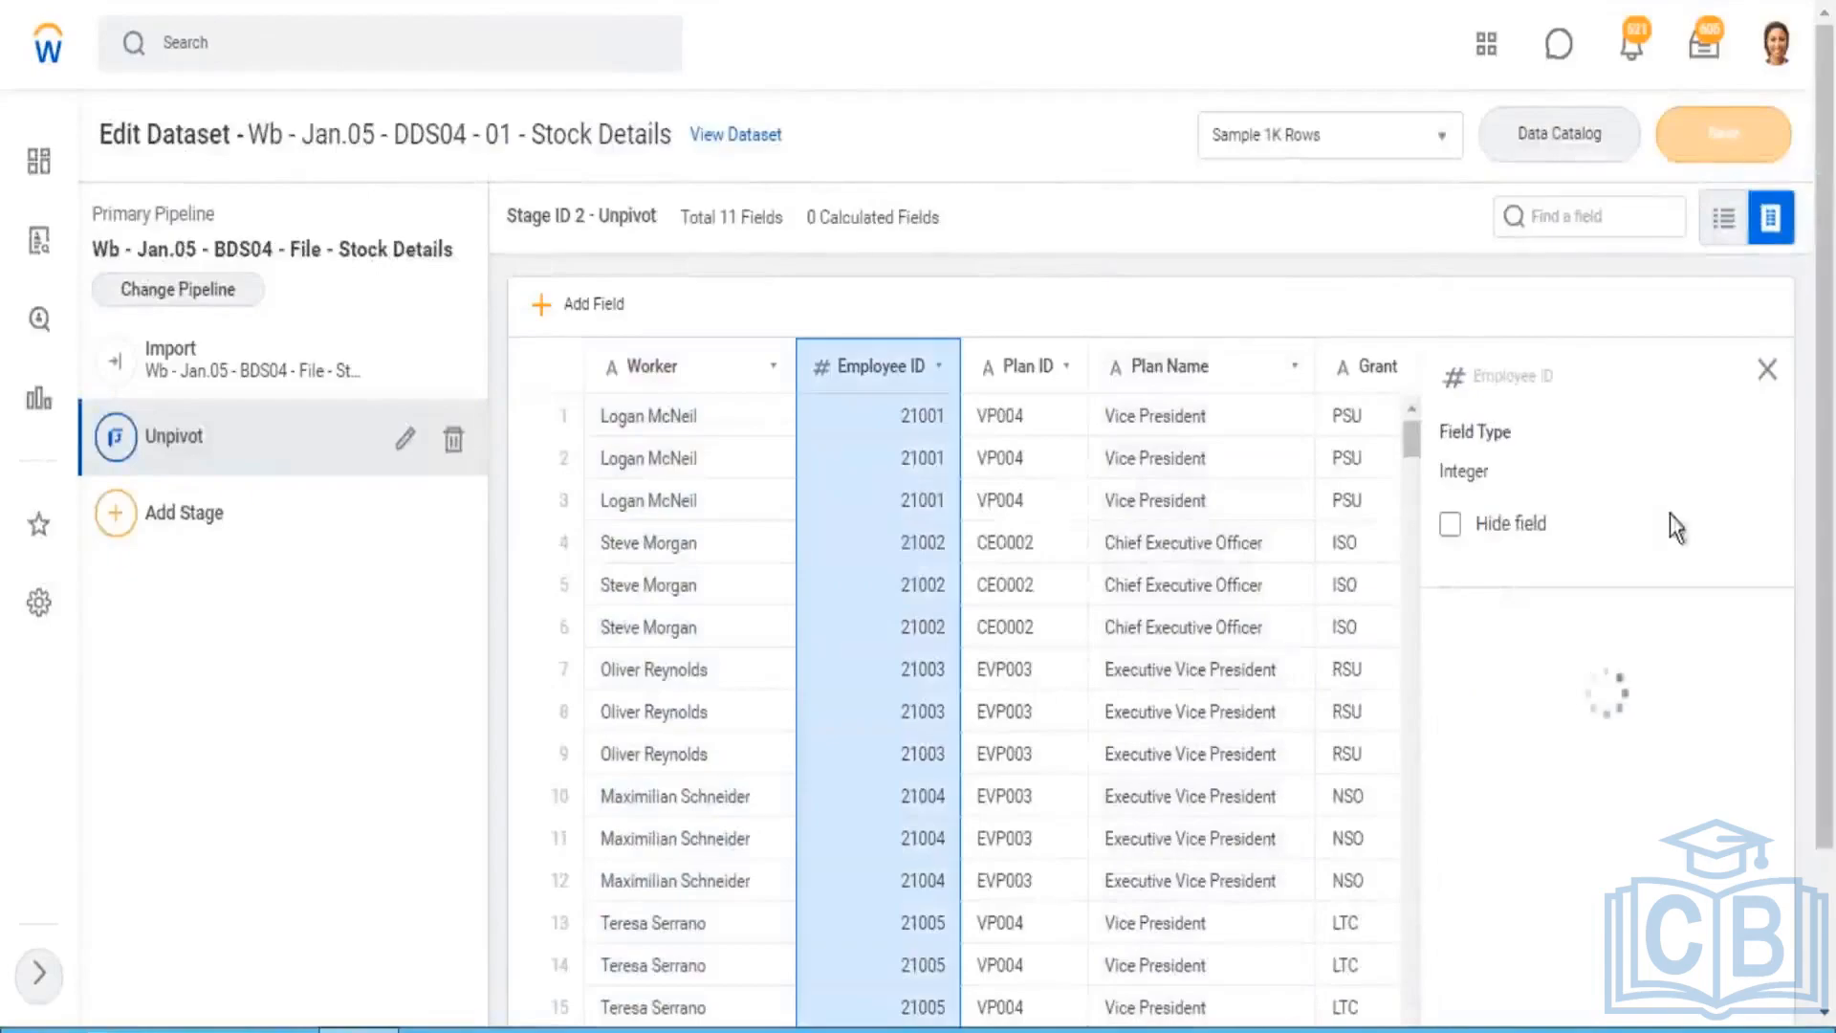
pyautogui.moveTo(1444, 473); pyautogui.dragTo(1514, 475)
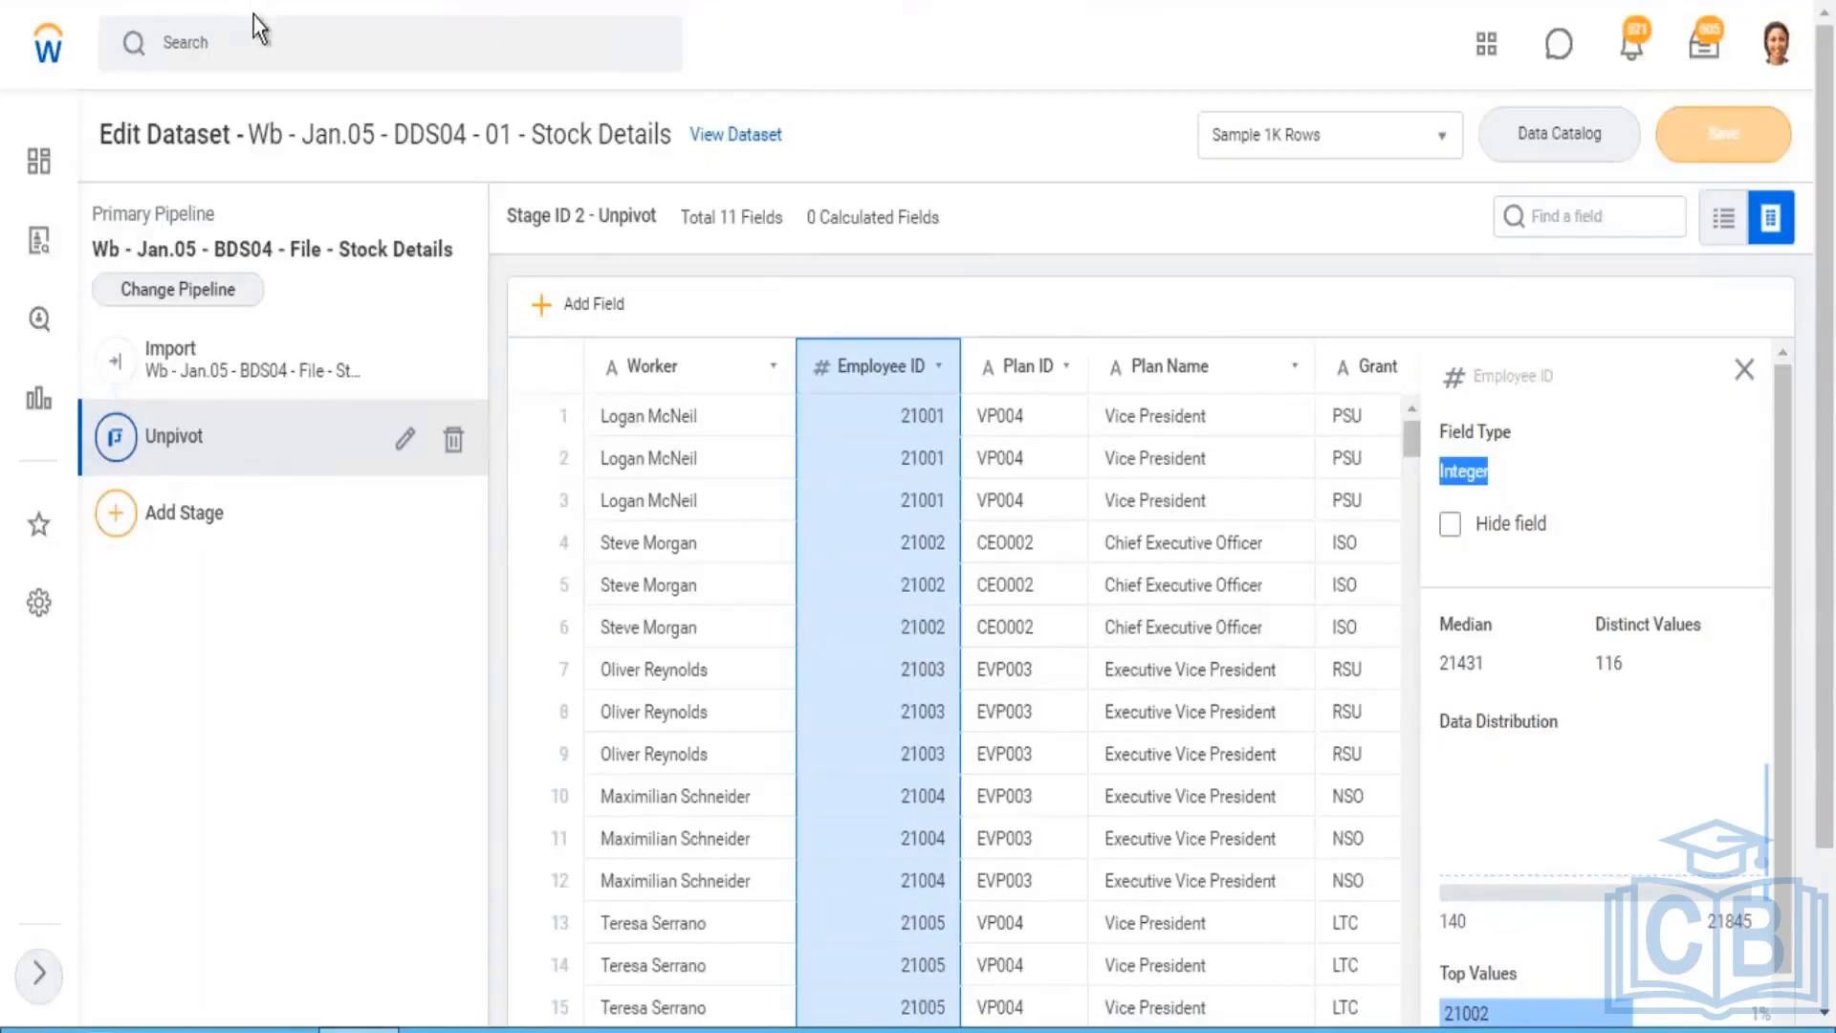
# Step: Add a Manage Fields stage to the DDS04 - 01 - Stock Details dataset and set Employee ID's output type to Text
pyautogui.click(176, 530)
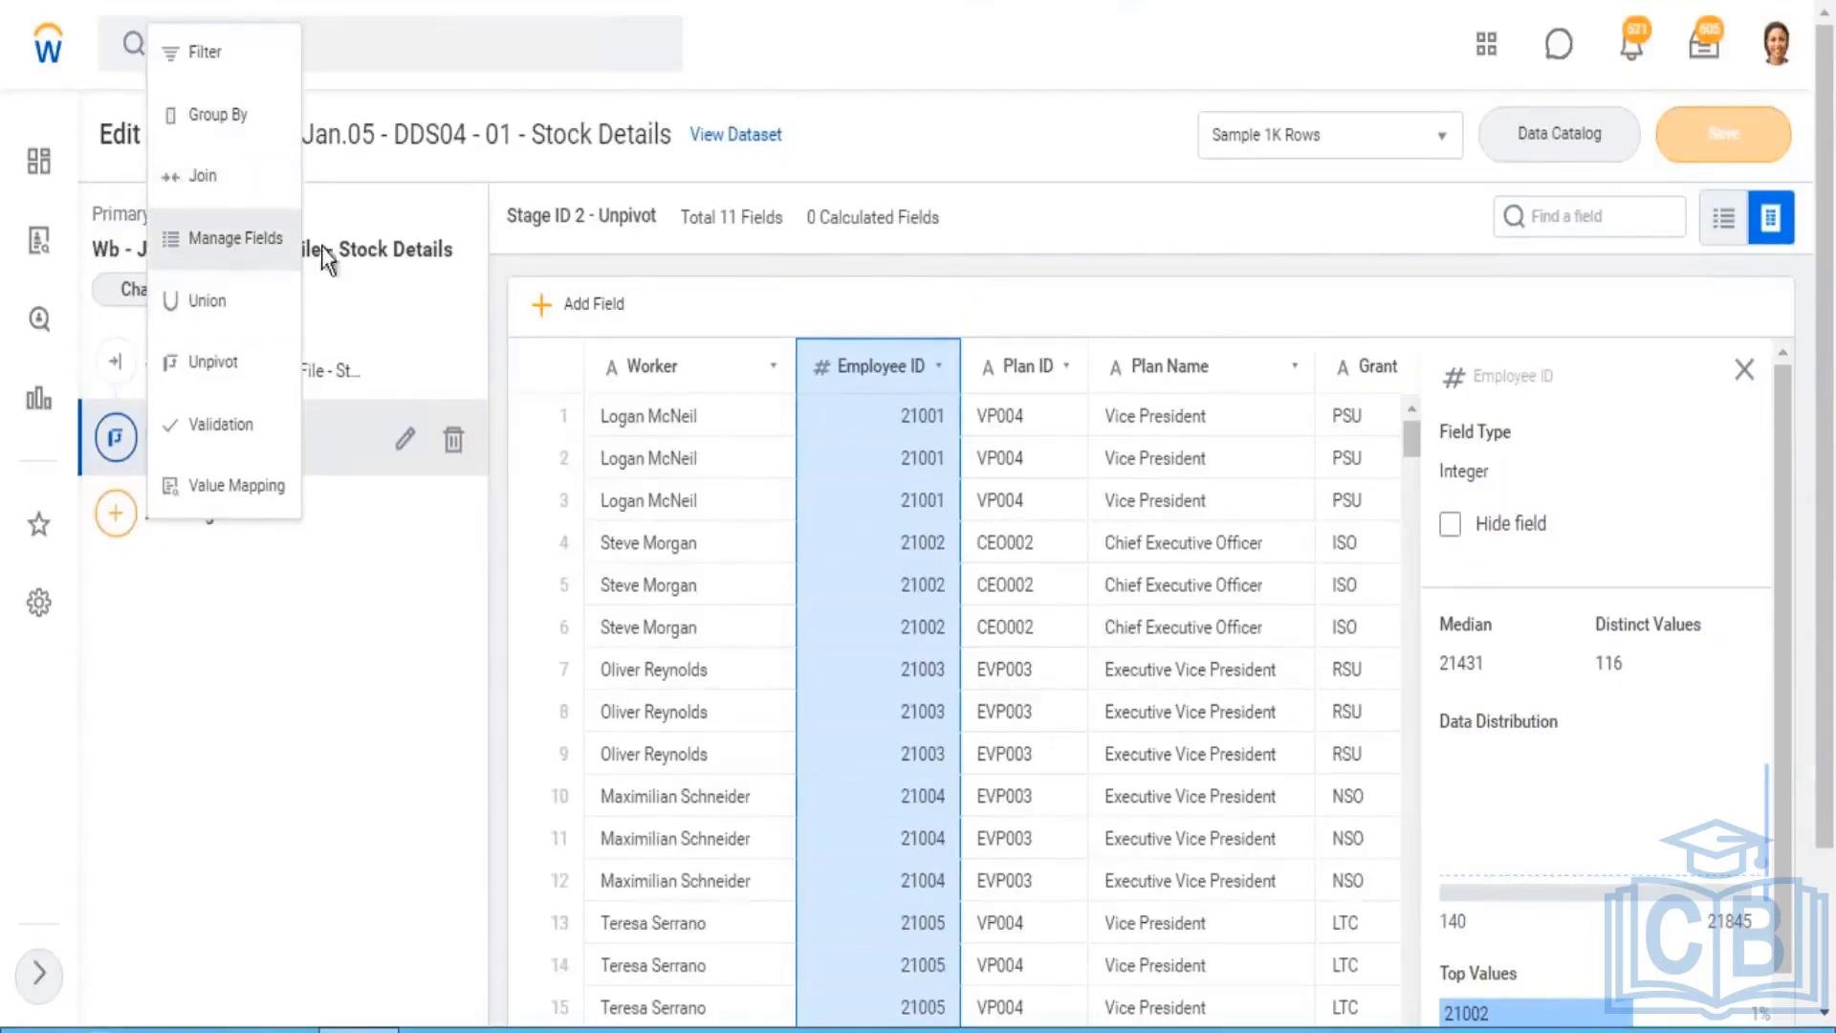
pyautogui.click(234, 244)
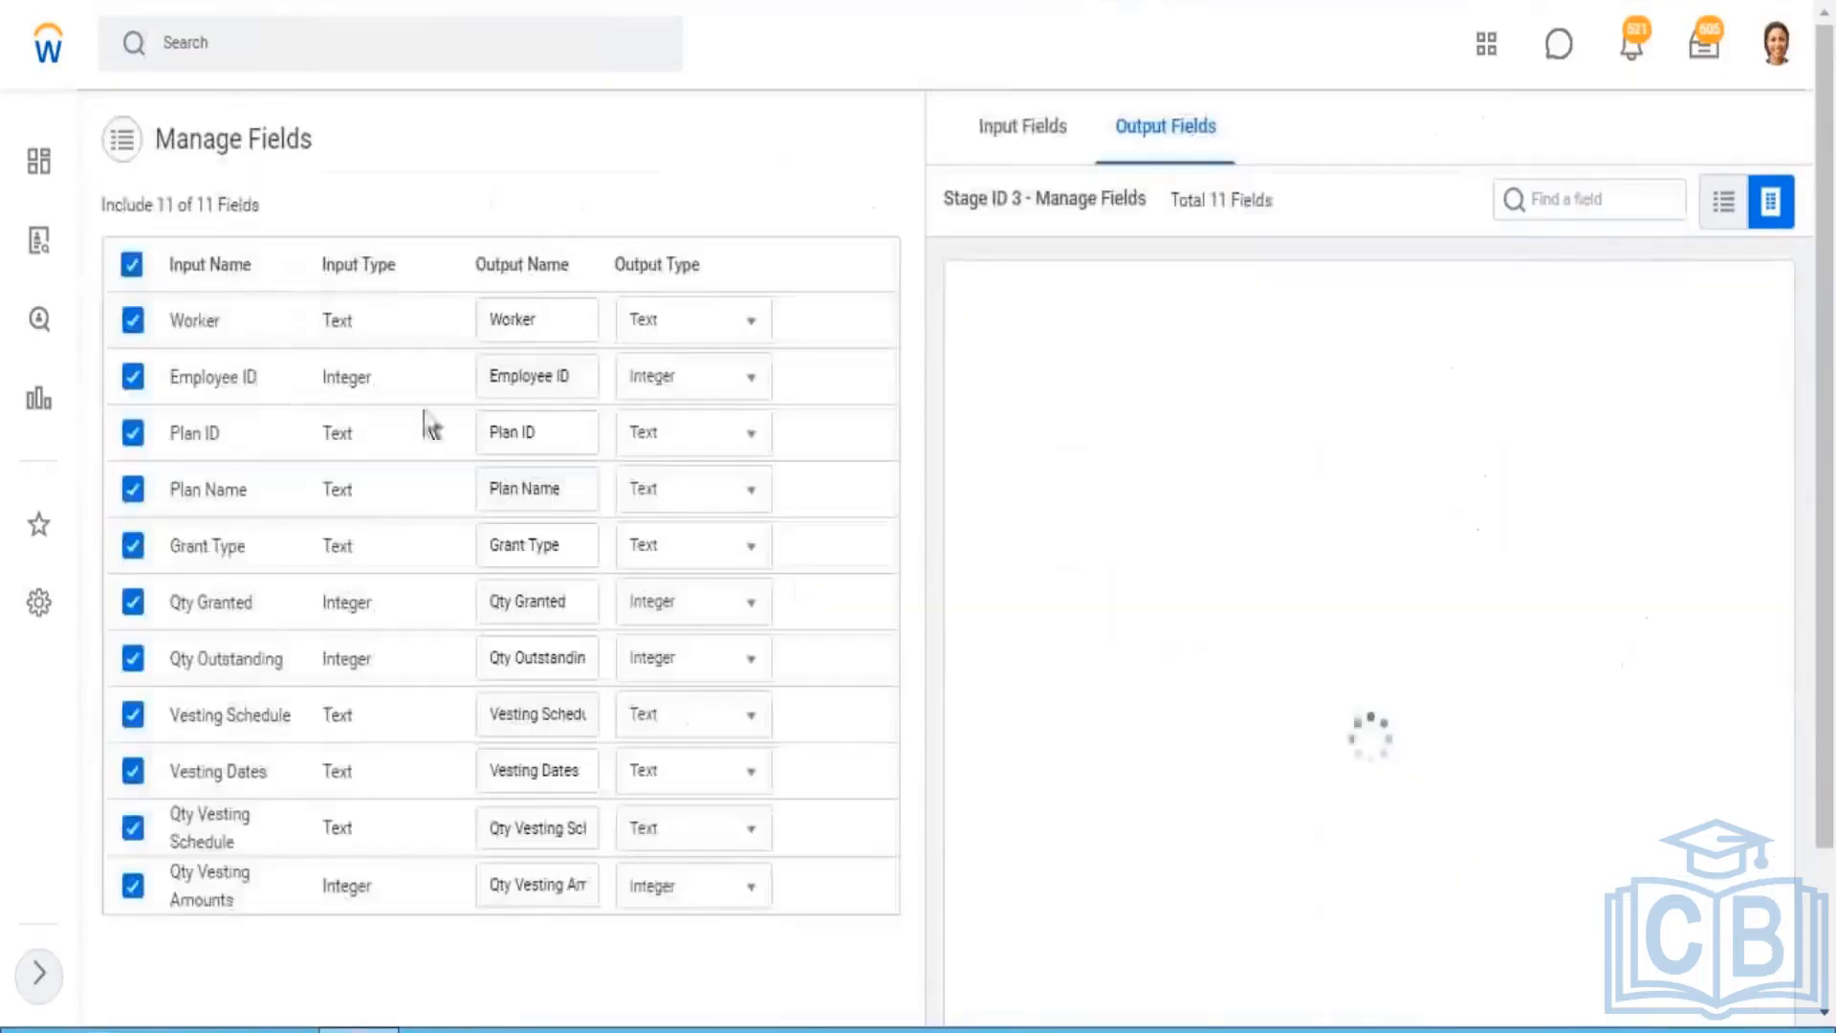
pyautogui.click(750, 379)
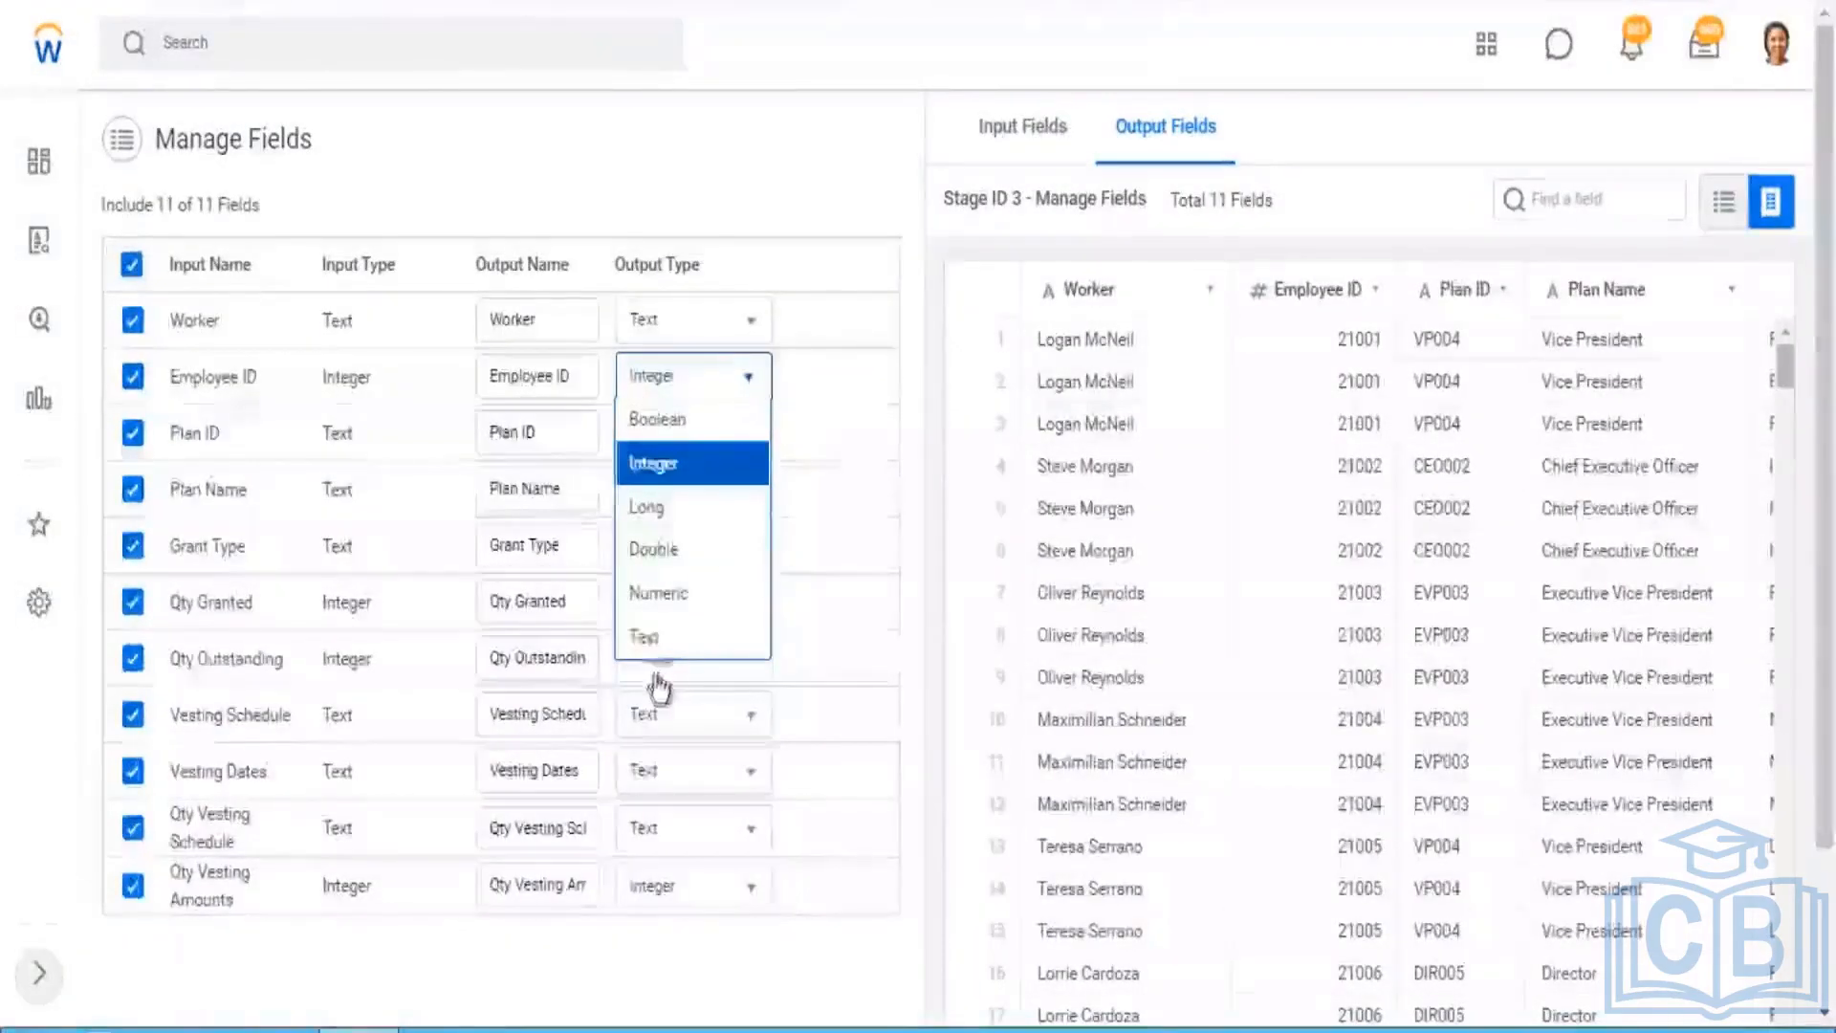
pyautogui.click(656, 635)
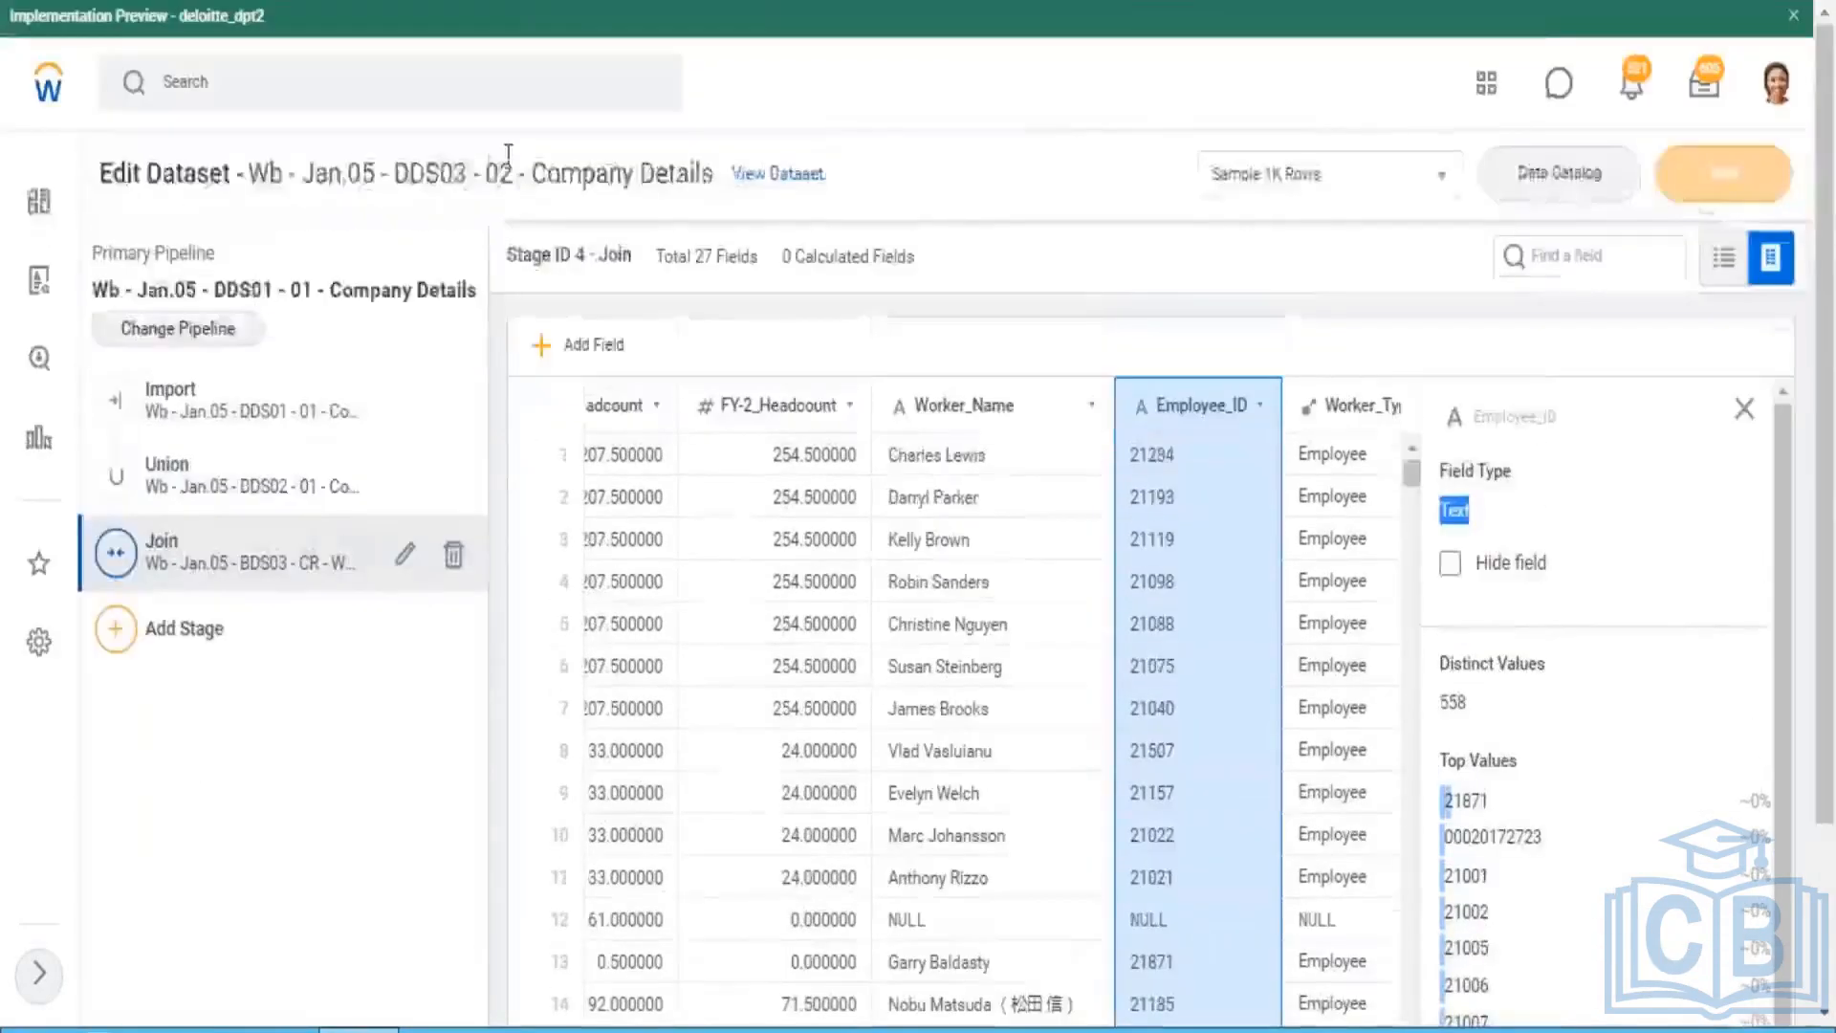
pyautogui.moveTo(411, 172); pyautogui.dragTo(692, 174)
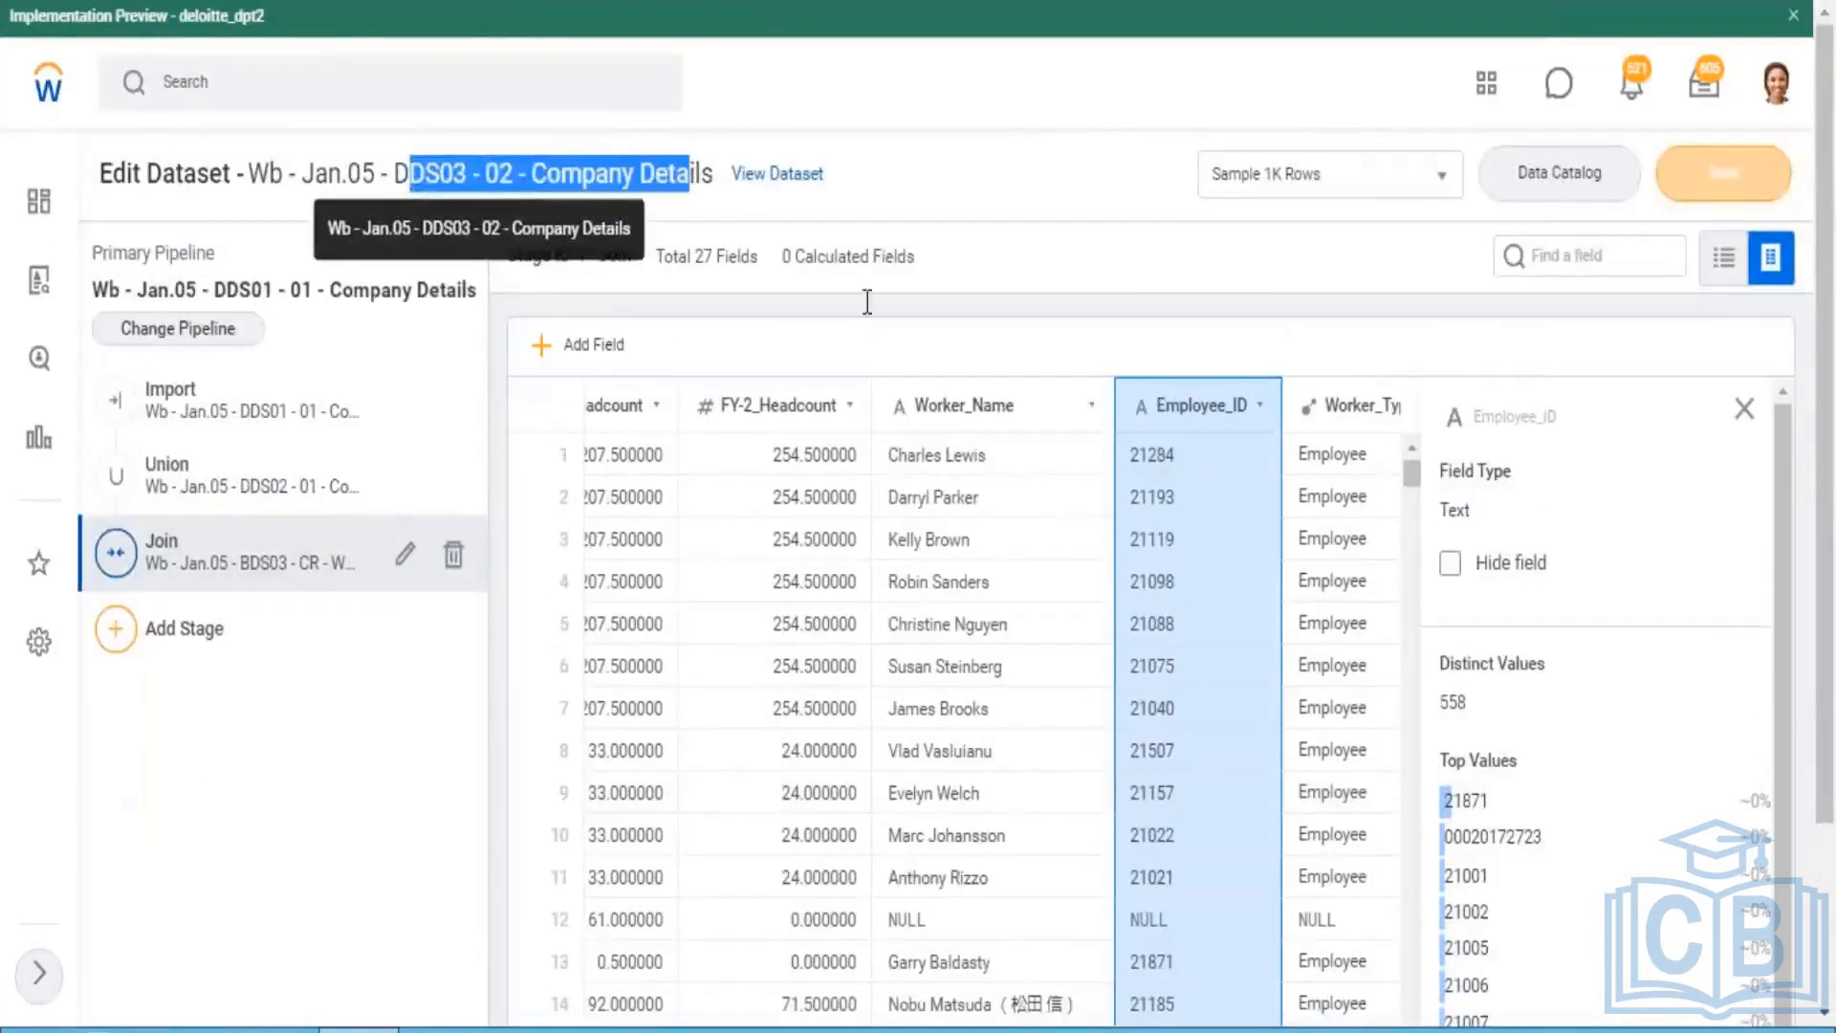
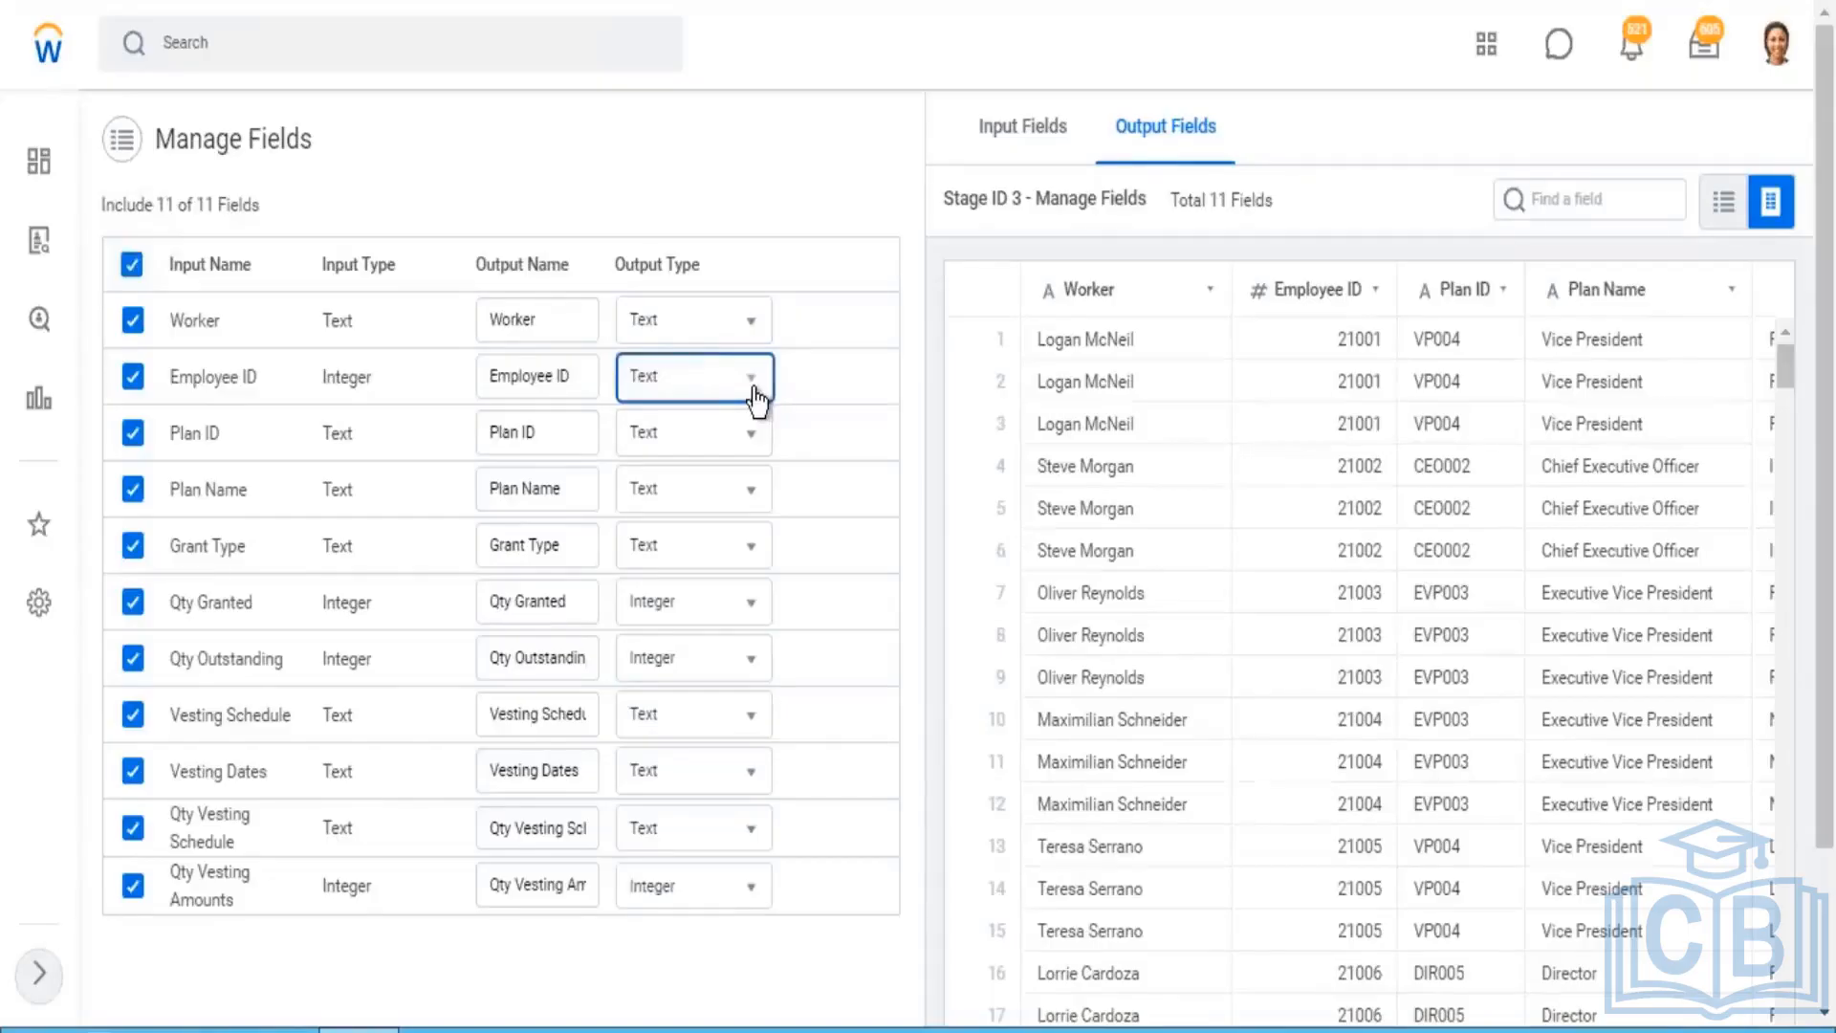
# Step: Inspect Employee ID in the output preview, reselect Text as its output type and complete the Manage Fields stage
pyautogui.click(1378, 426)
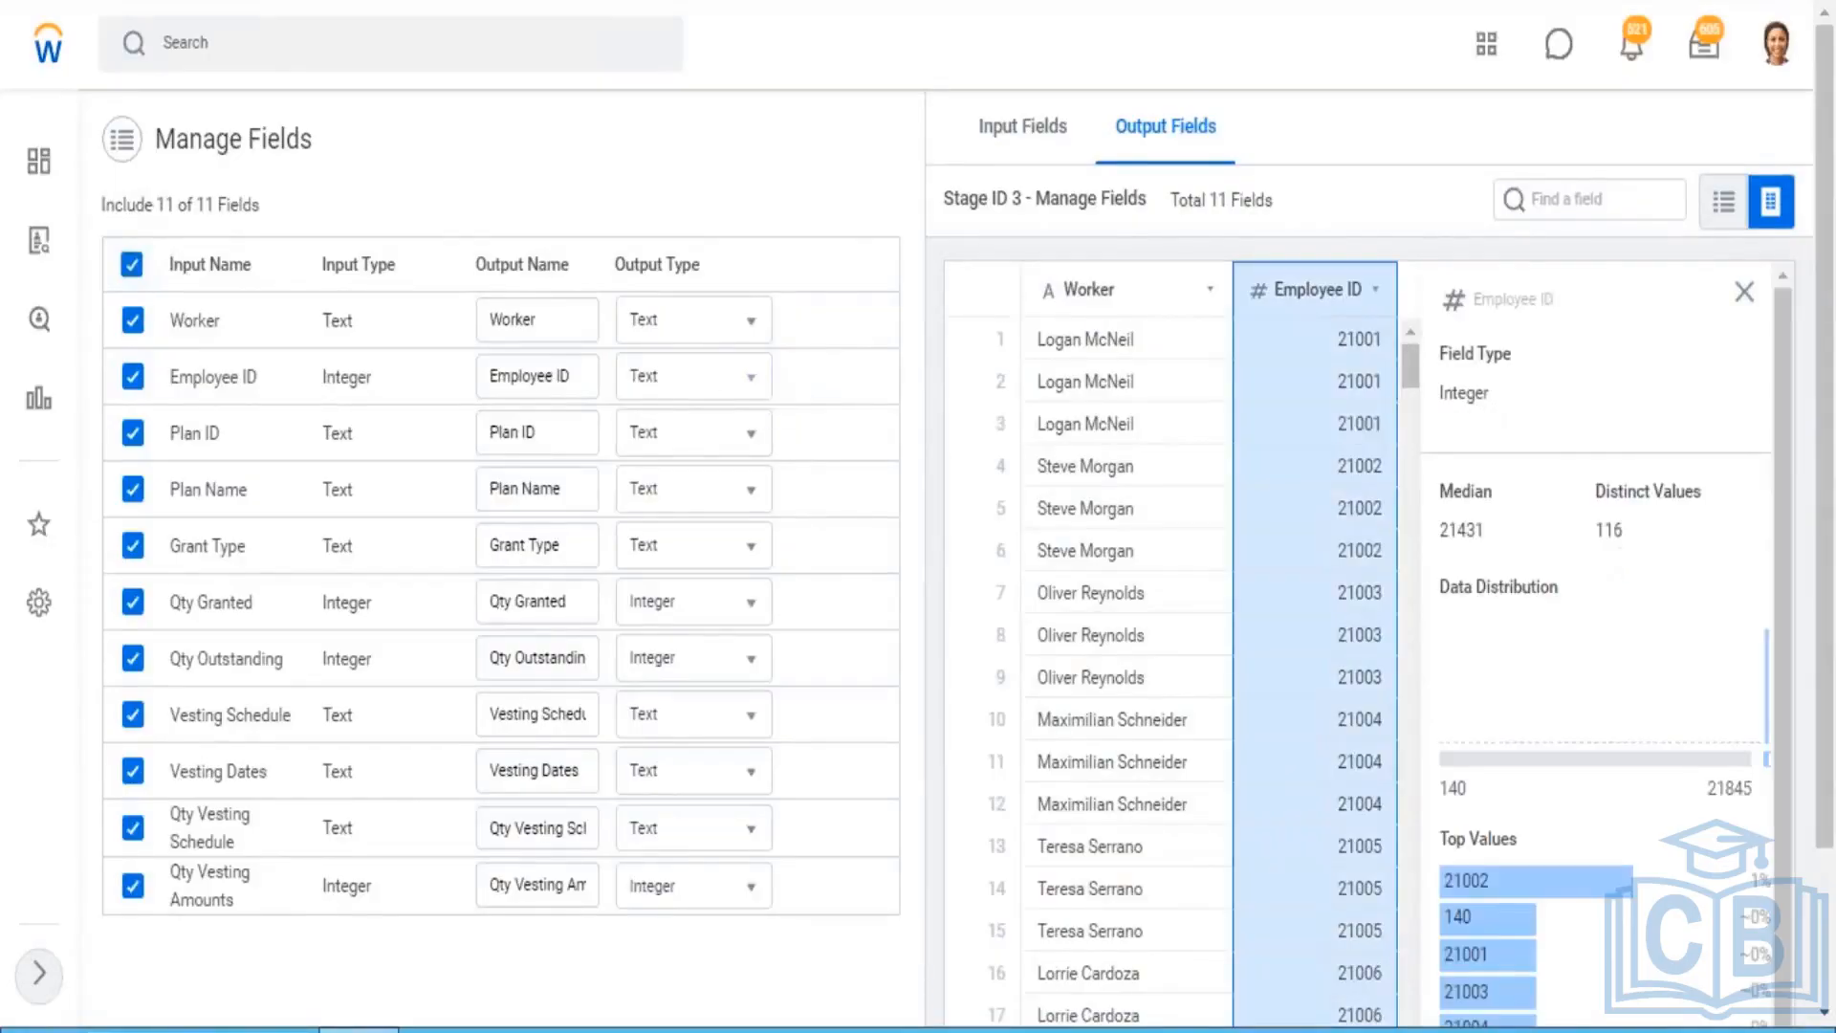
pyautogui.click(749, 375)
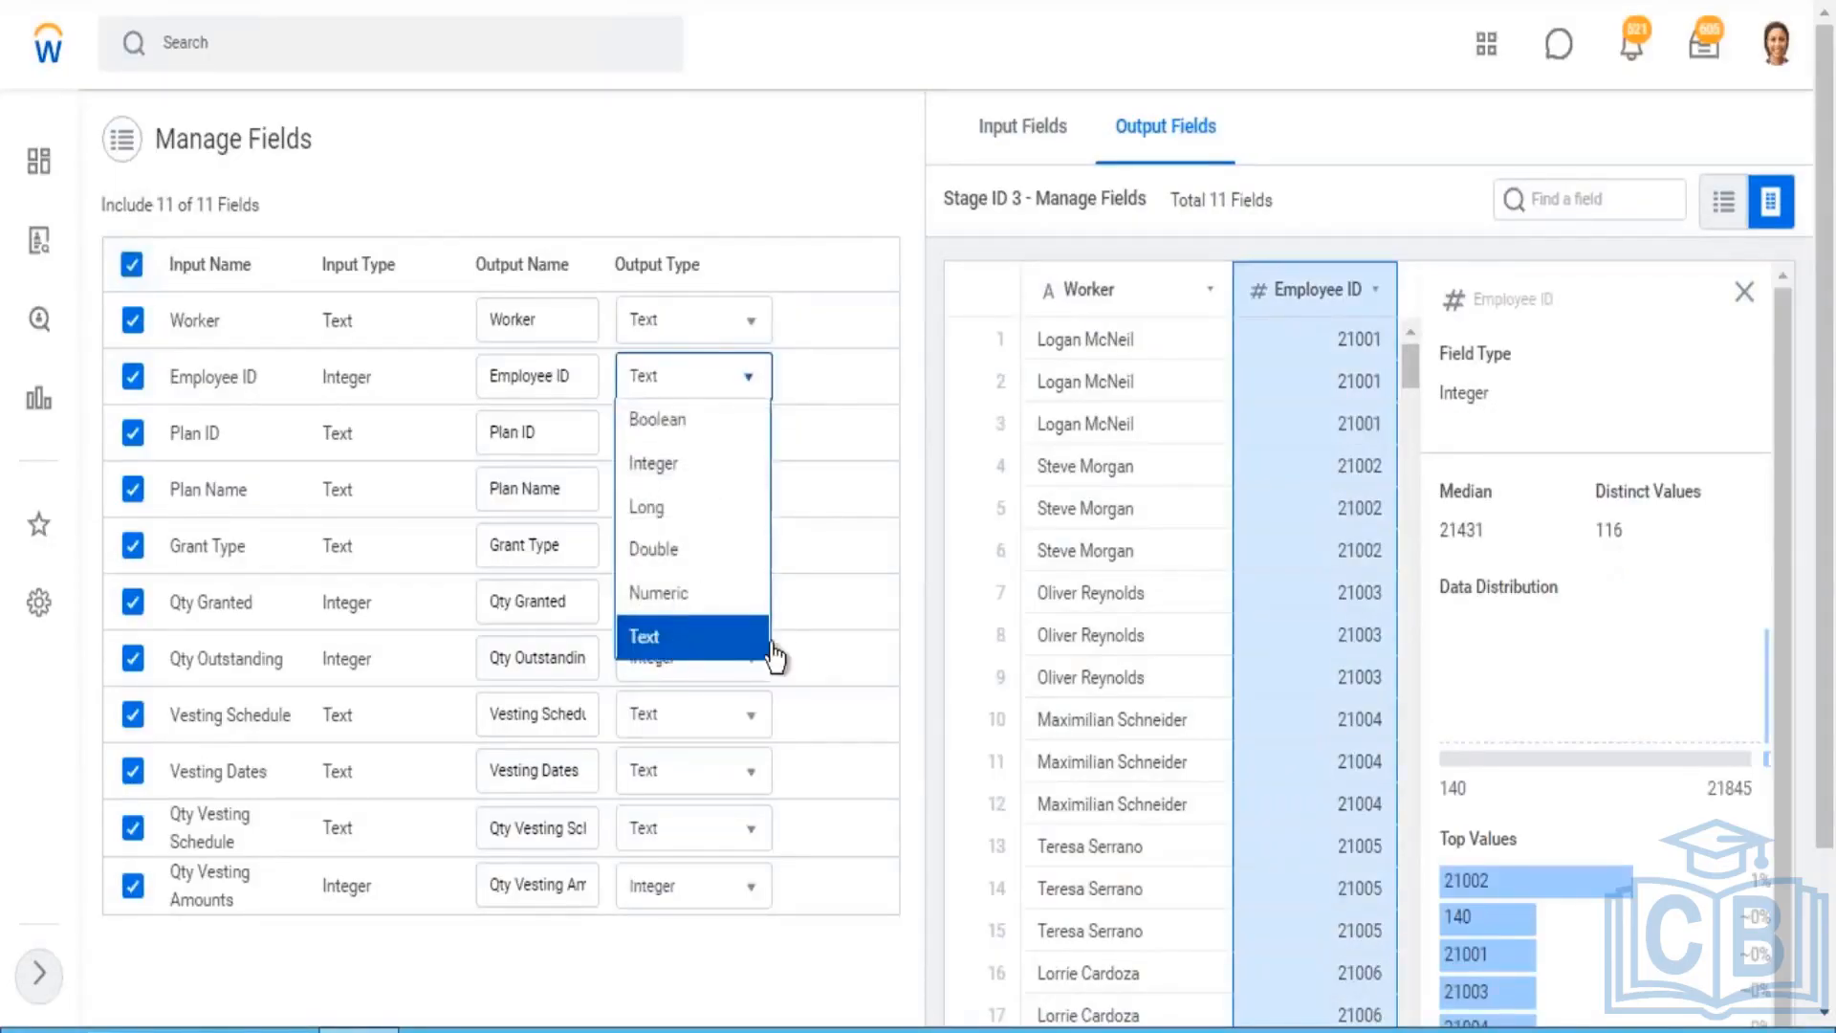
pyautogui.click(765, 641)
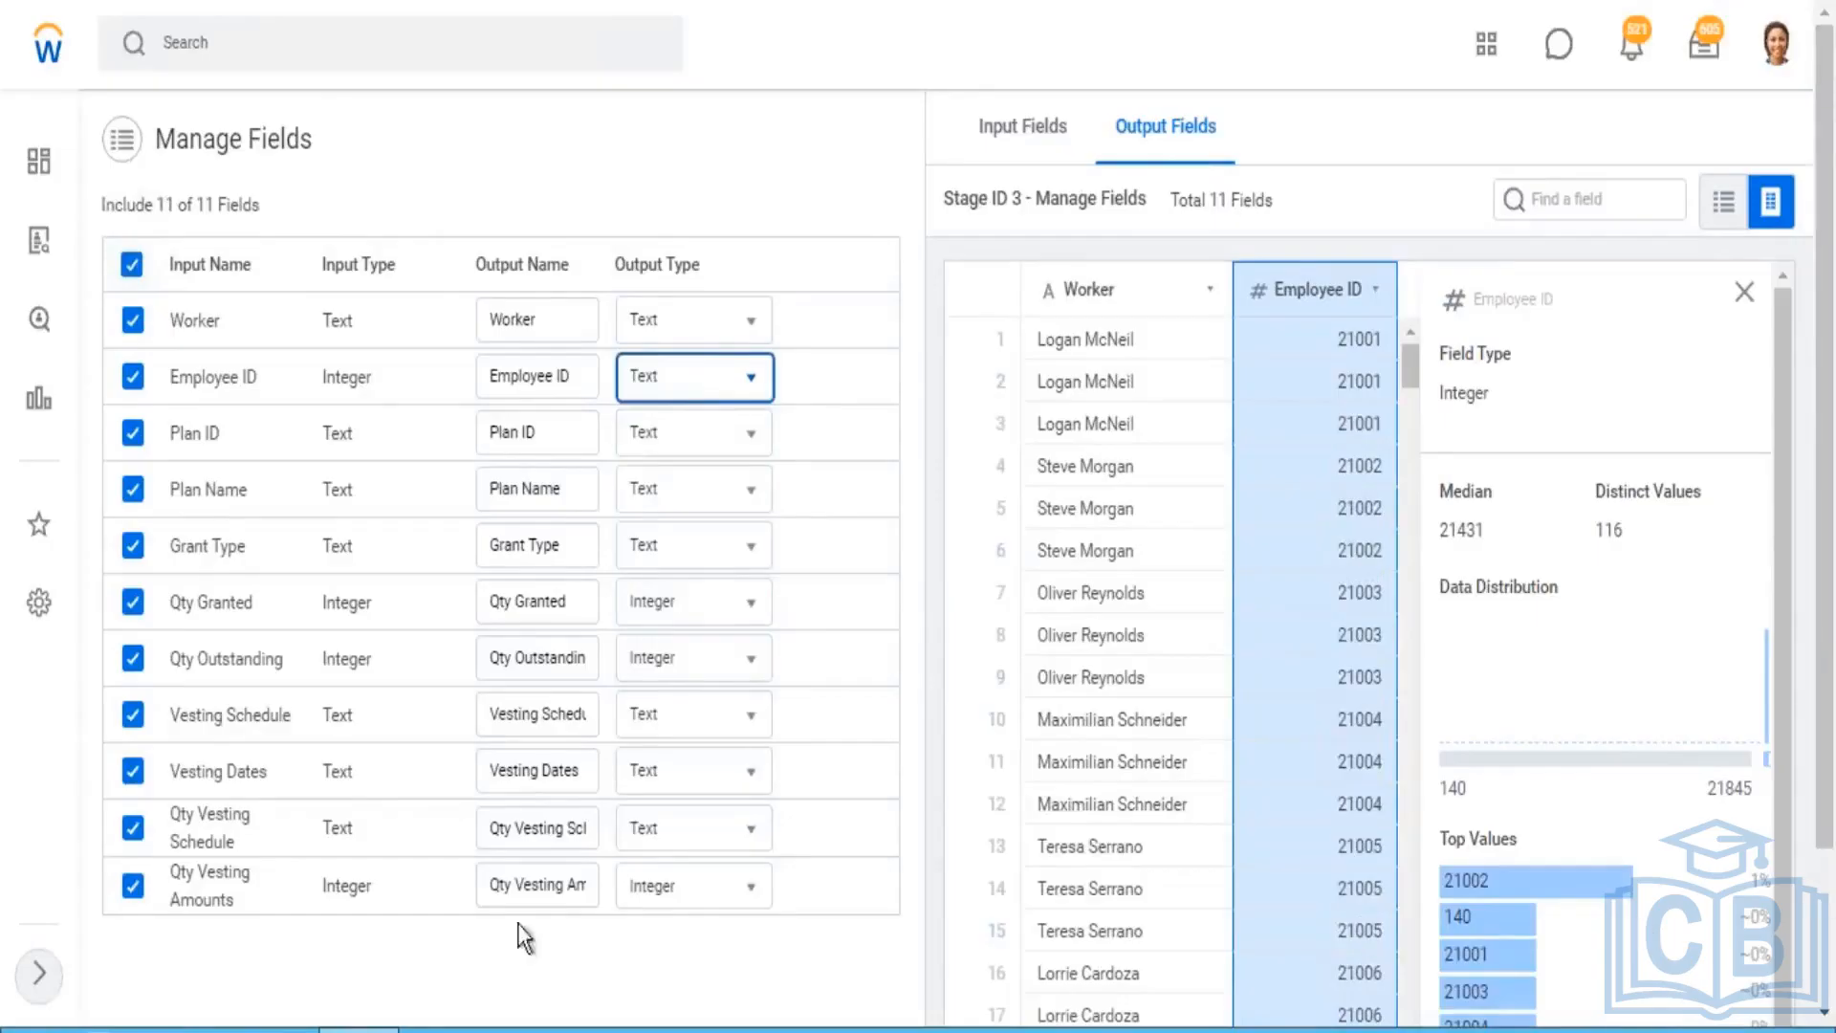
pyautogui.scroll(-2, 518, 922)
pyautogui.click(188, 971)
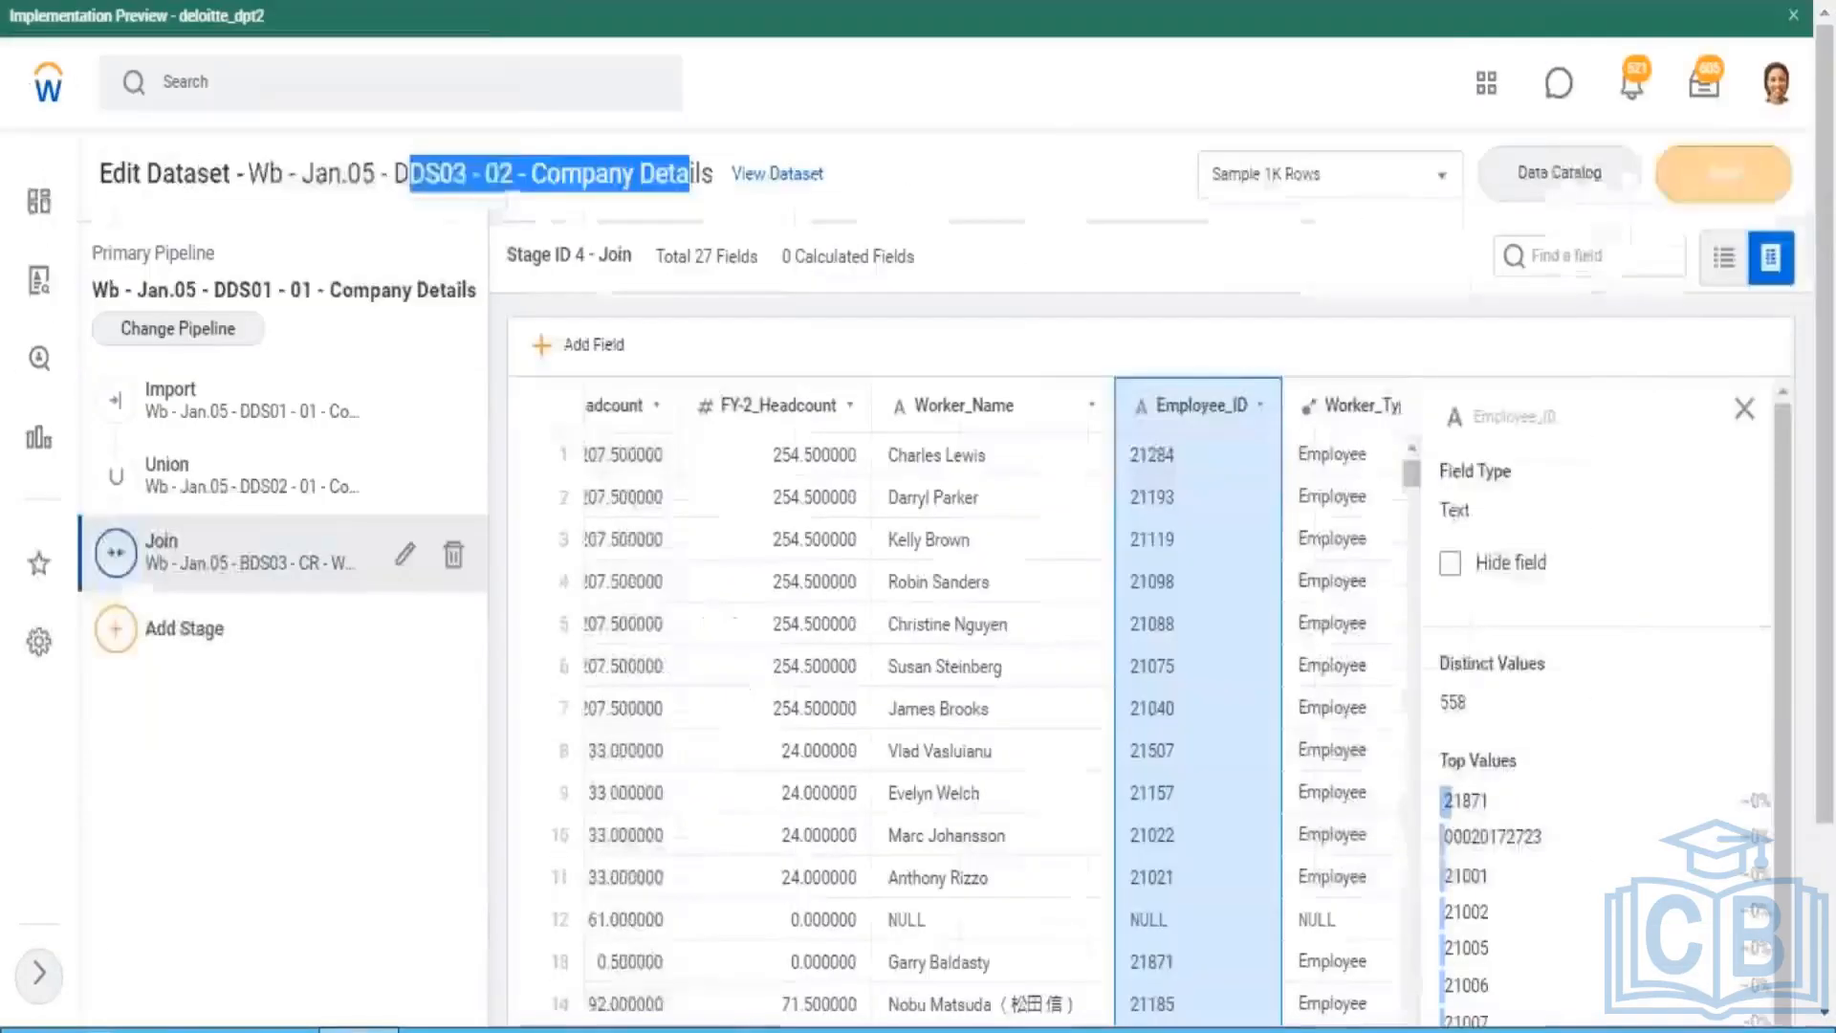
# Step: Switch to the DDS03 - 02 - Company Details dataset, leave editing for its dataset view and open its lineage
pyautogui.click(689, 175)
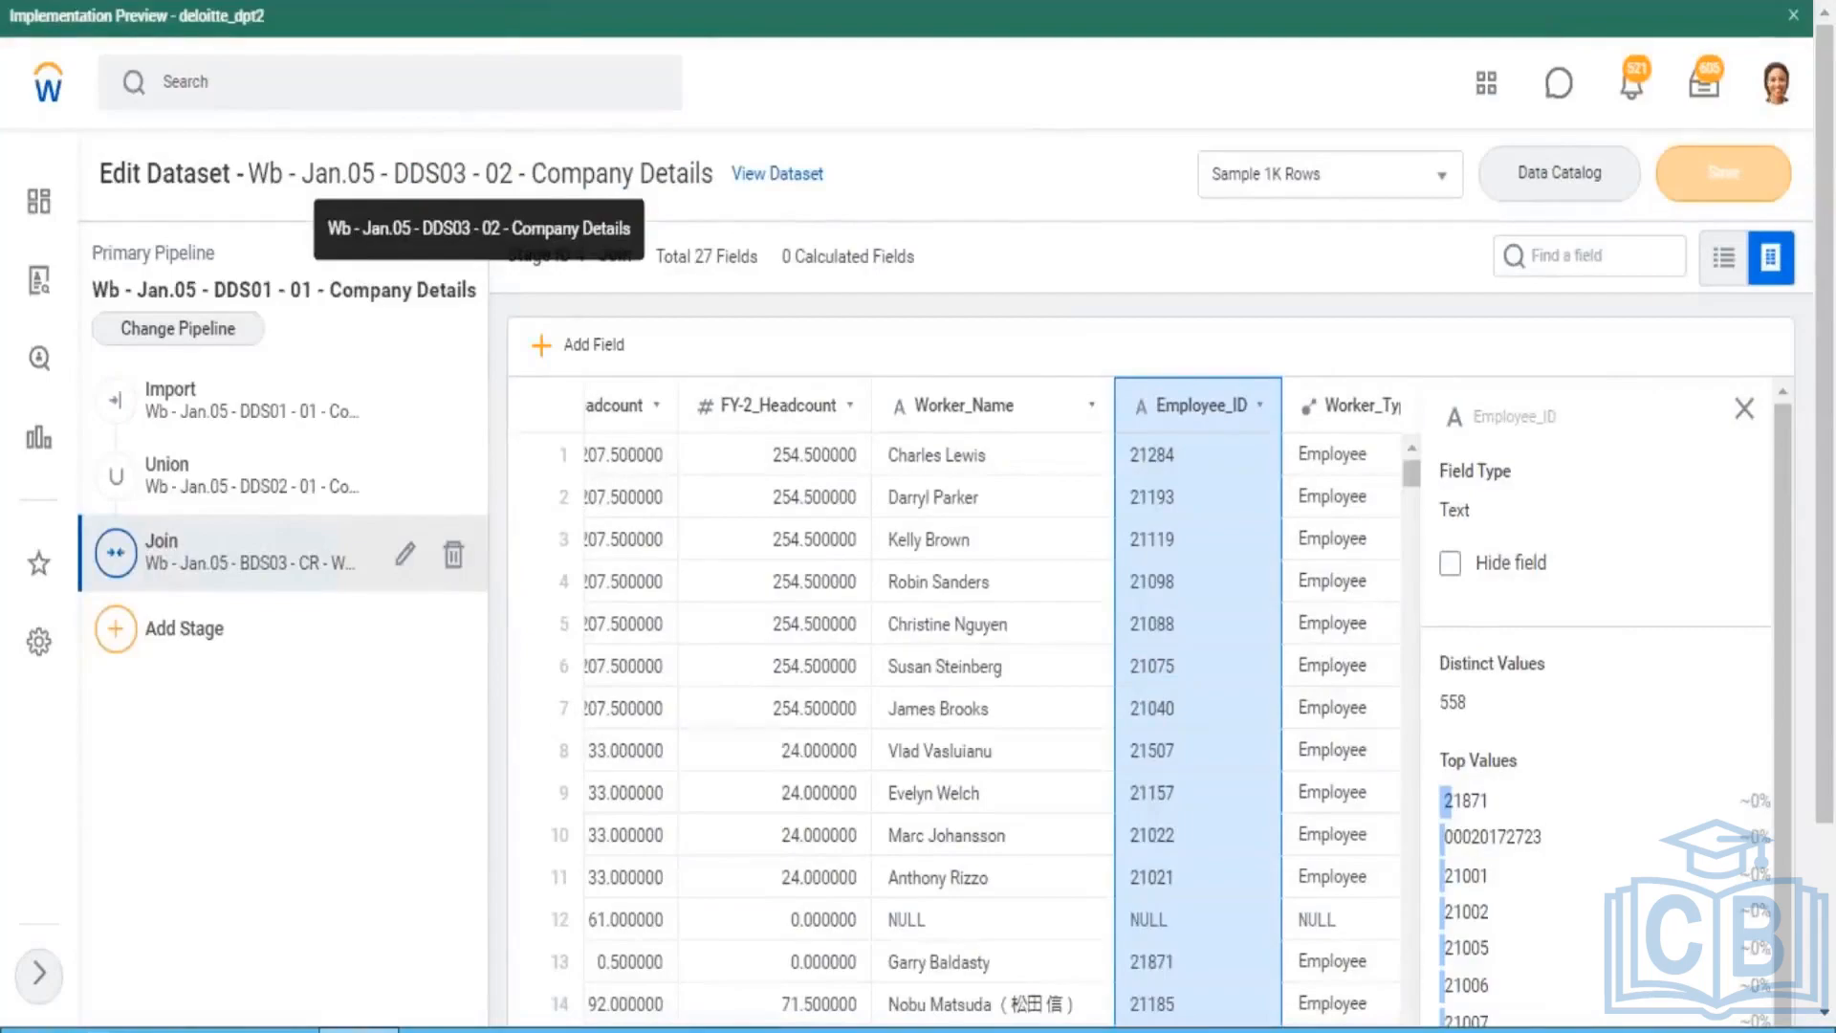
pyautogui.click(777, 174)
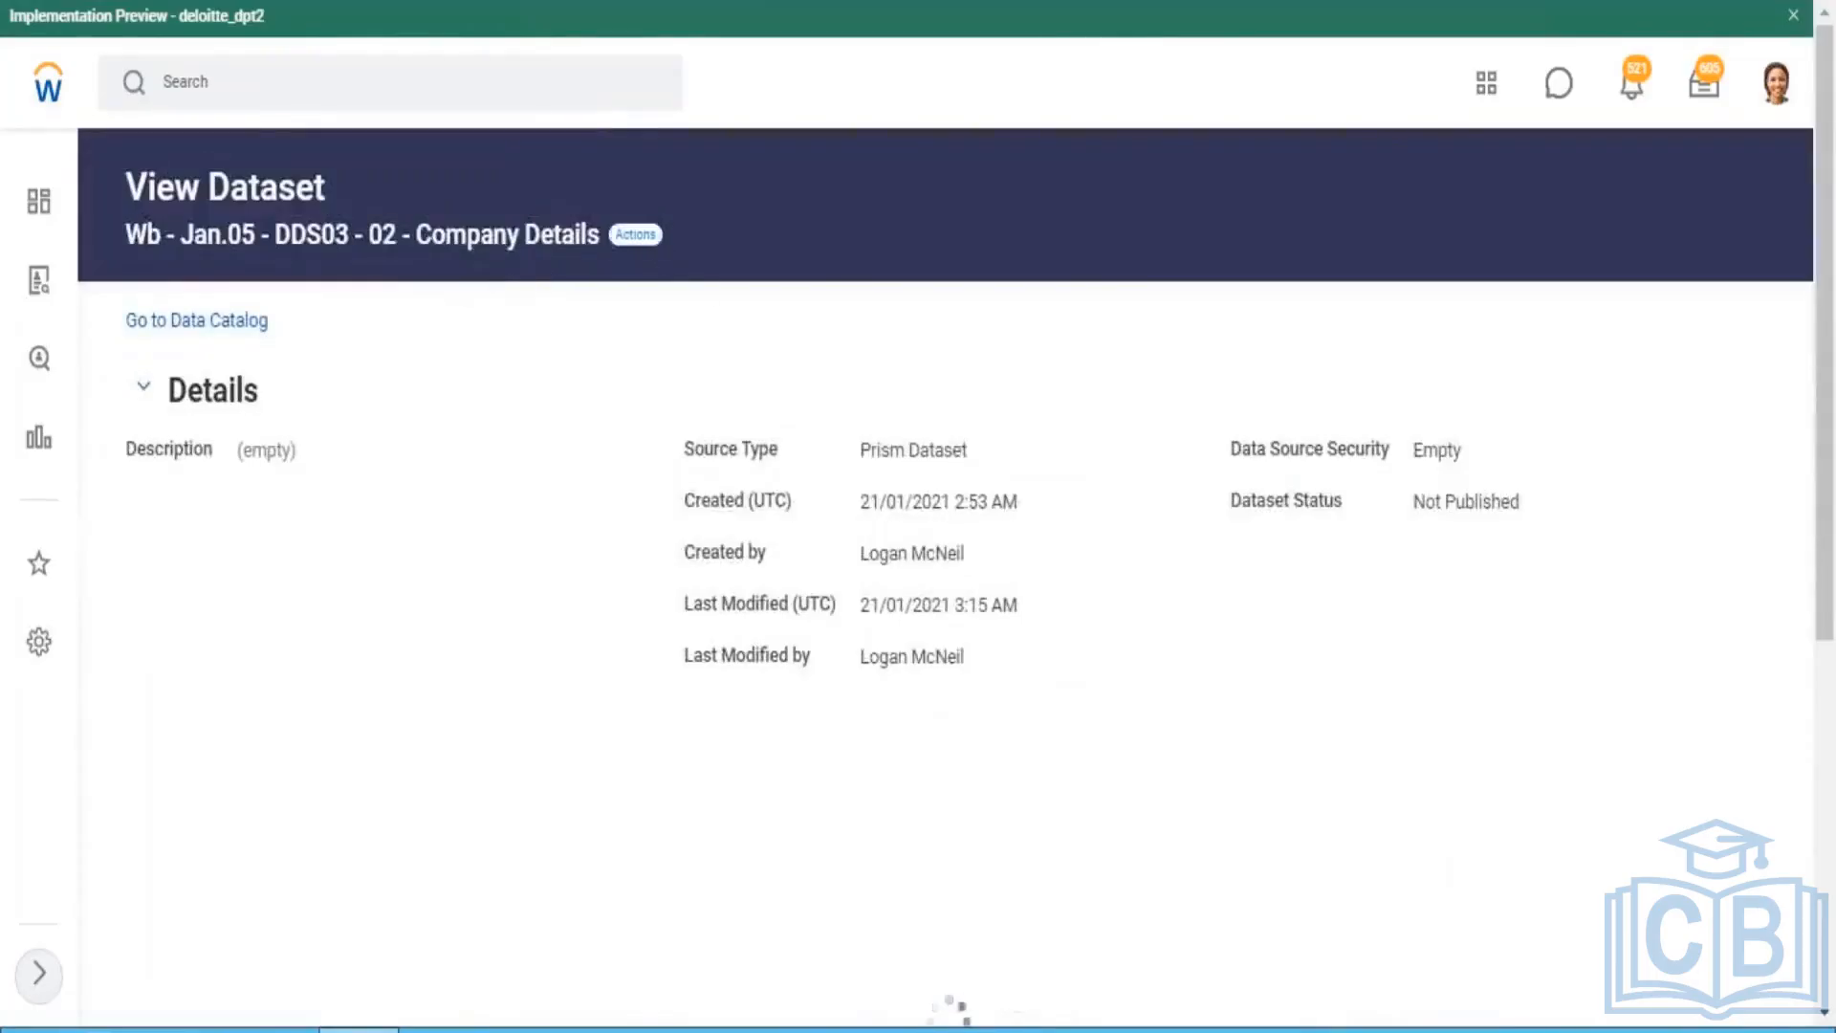
pyautogui.click(652, 241)
pyautogui.moveTo(684, 360)
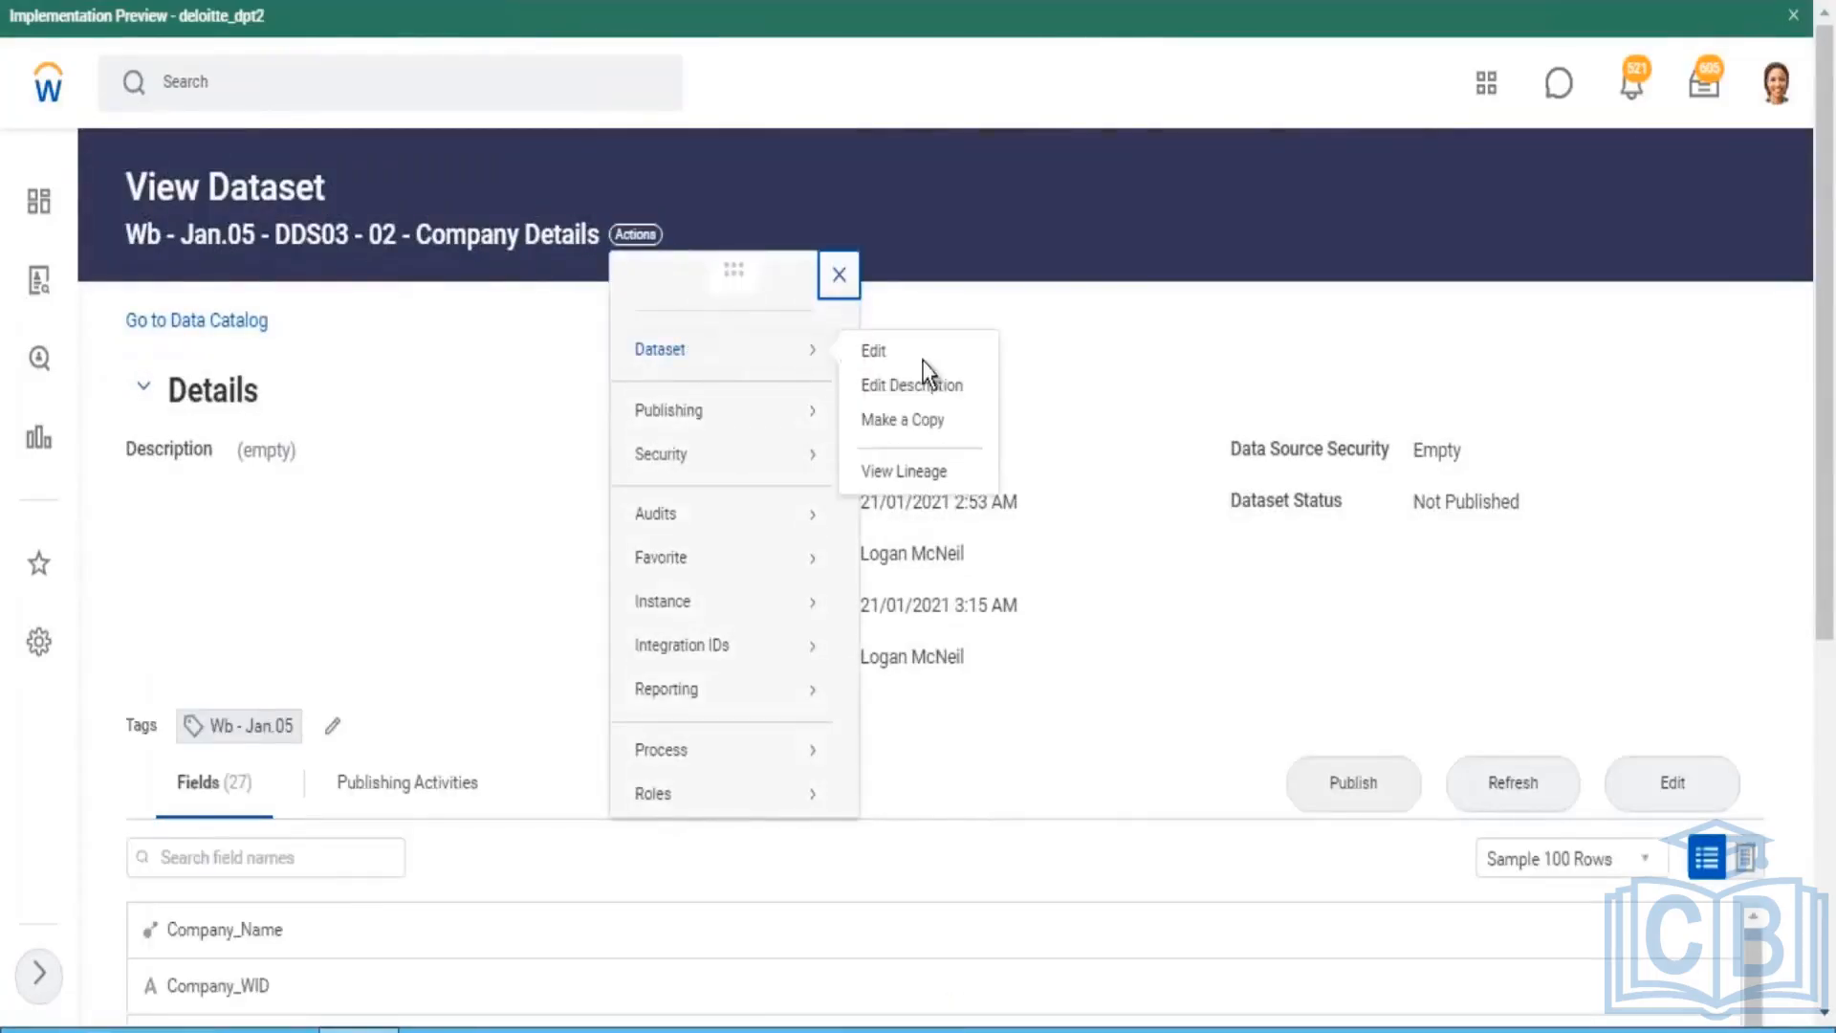
pyautogui.click(976, 470)
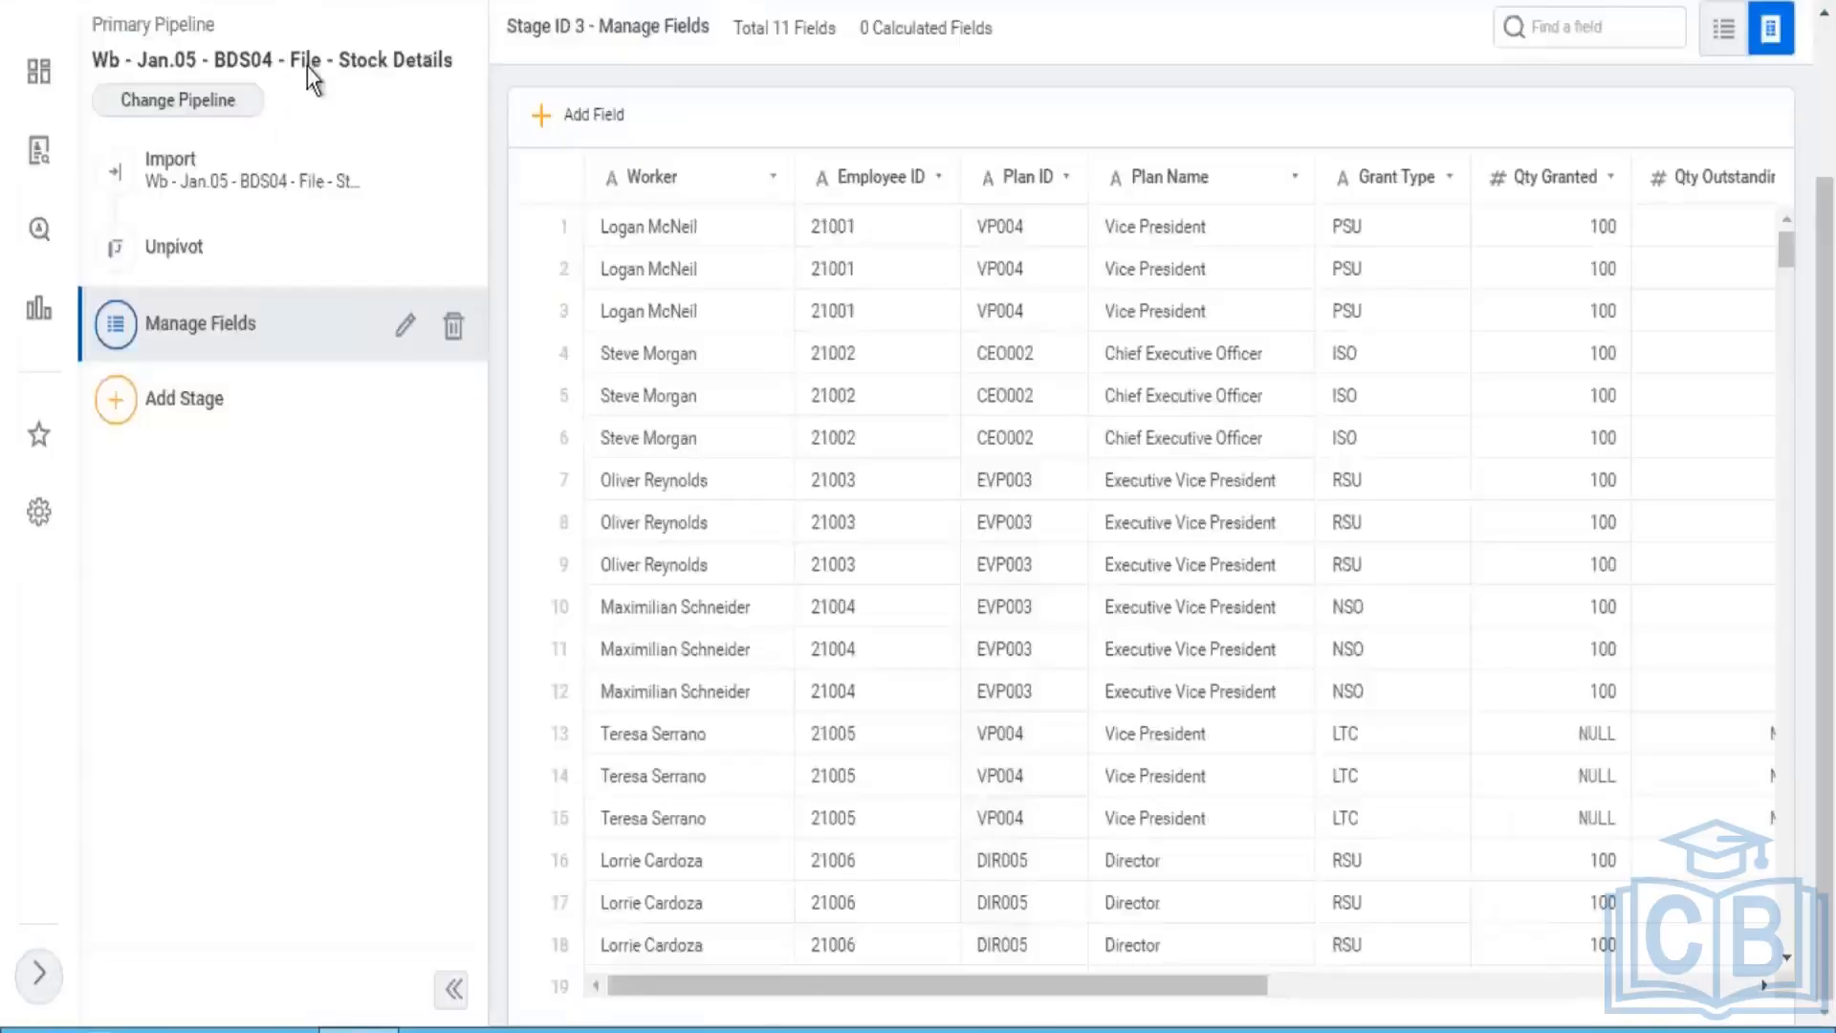
# Step: Return to the Stock Details dataset with the Manage Fields stage and check the DDS04 identifier in its title
pyautogui.scroll(2, 523, 90)
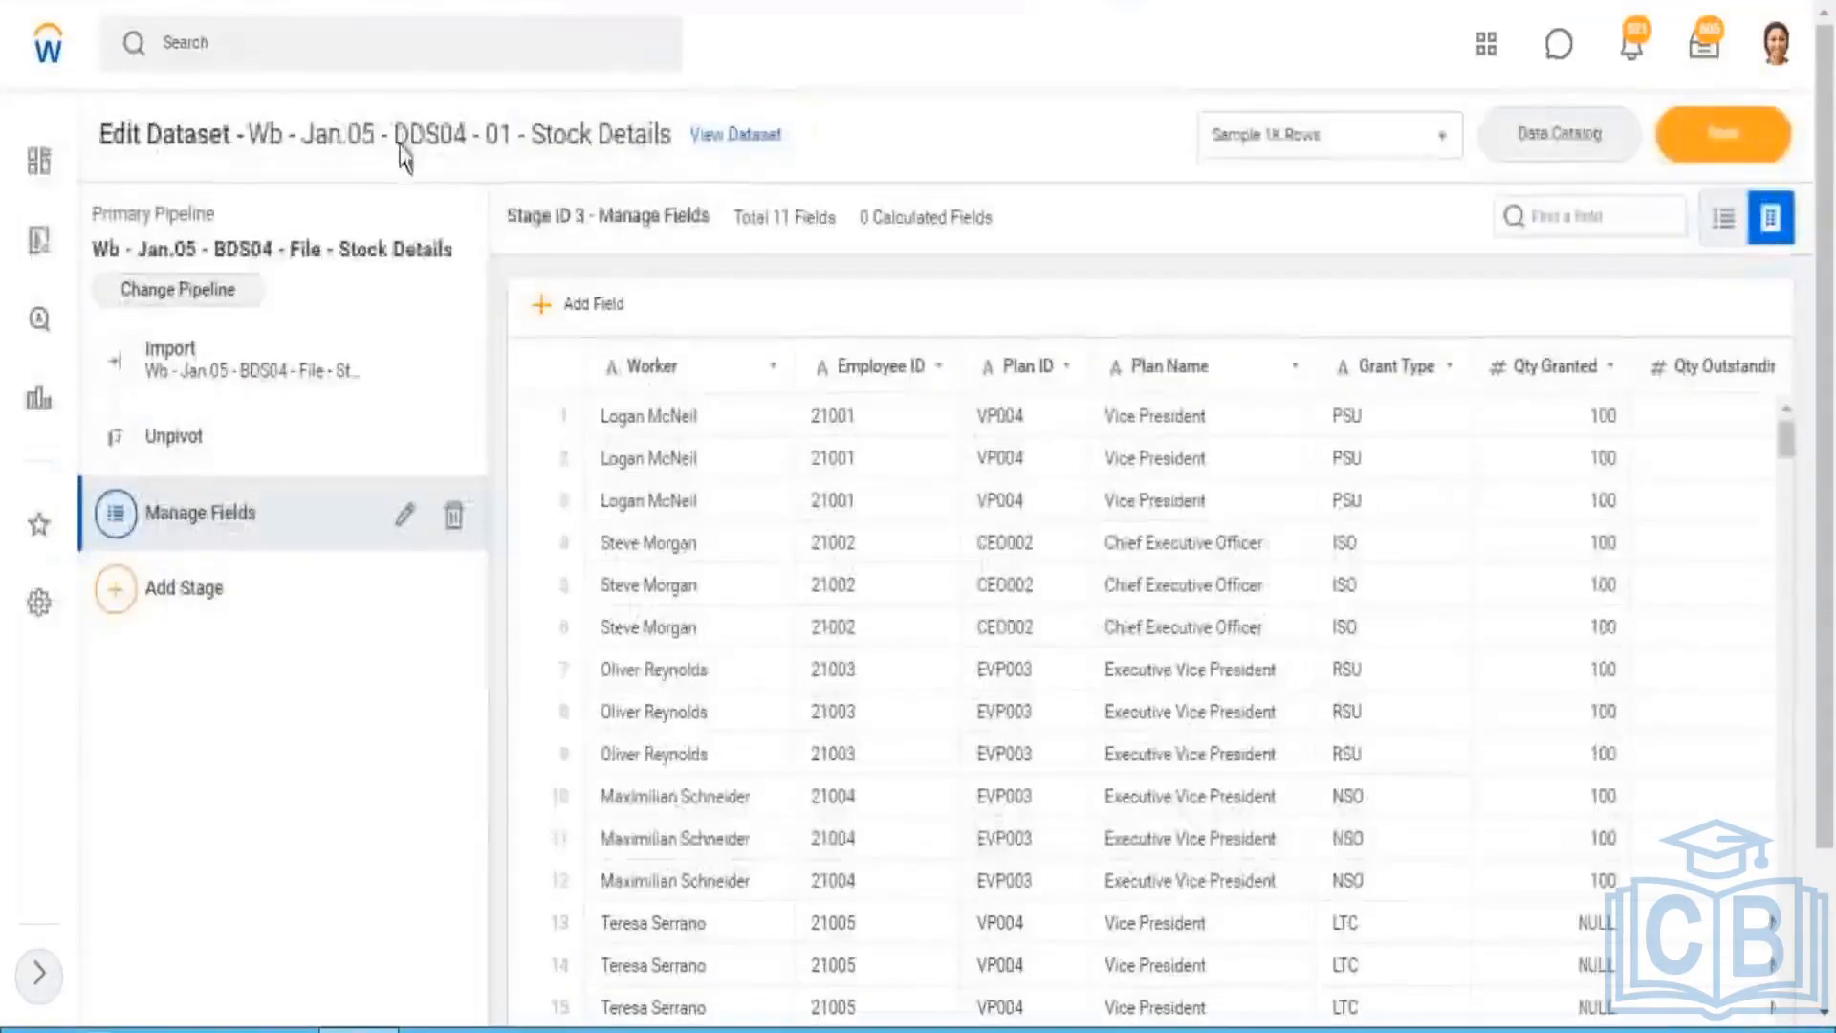
pyautogui.moveTo(395, 136); pyautogui.dragTo(486, 136)
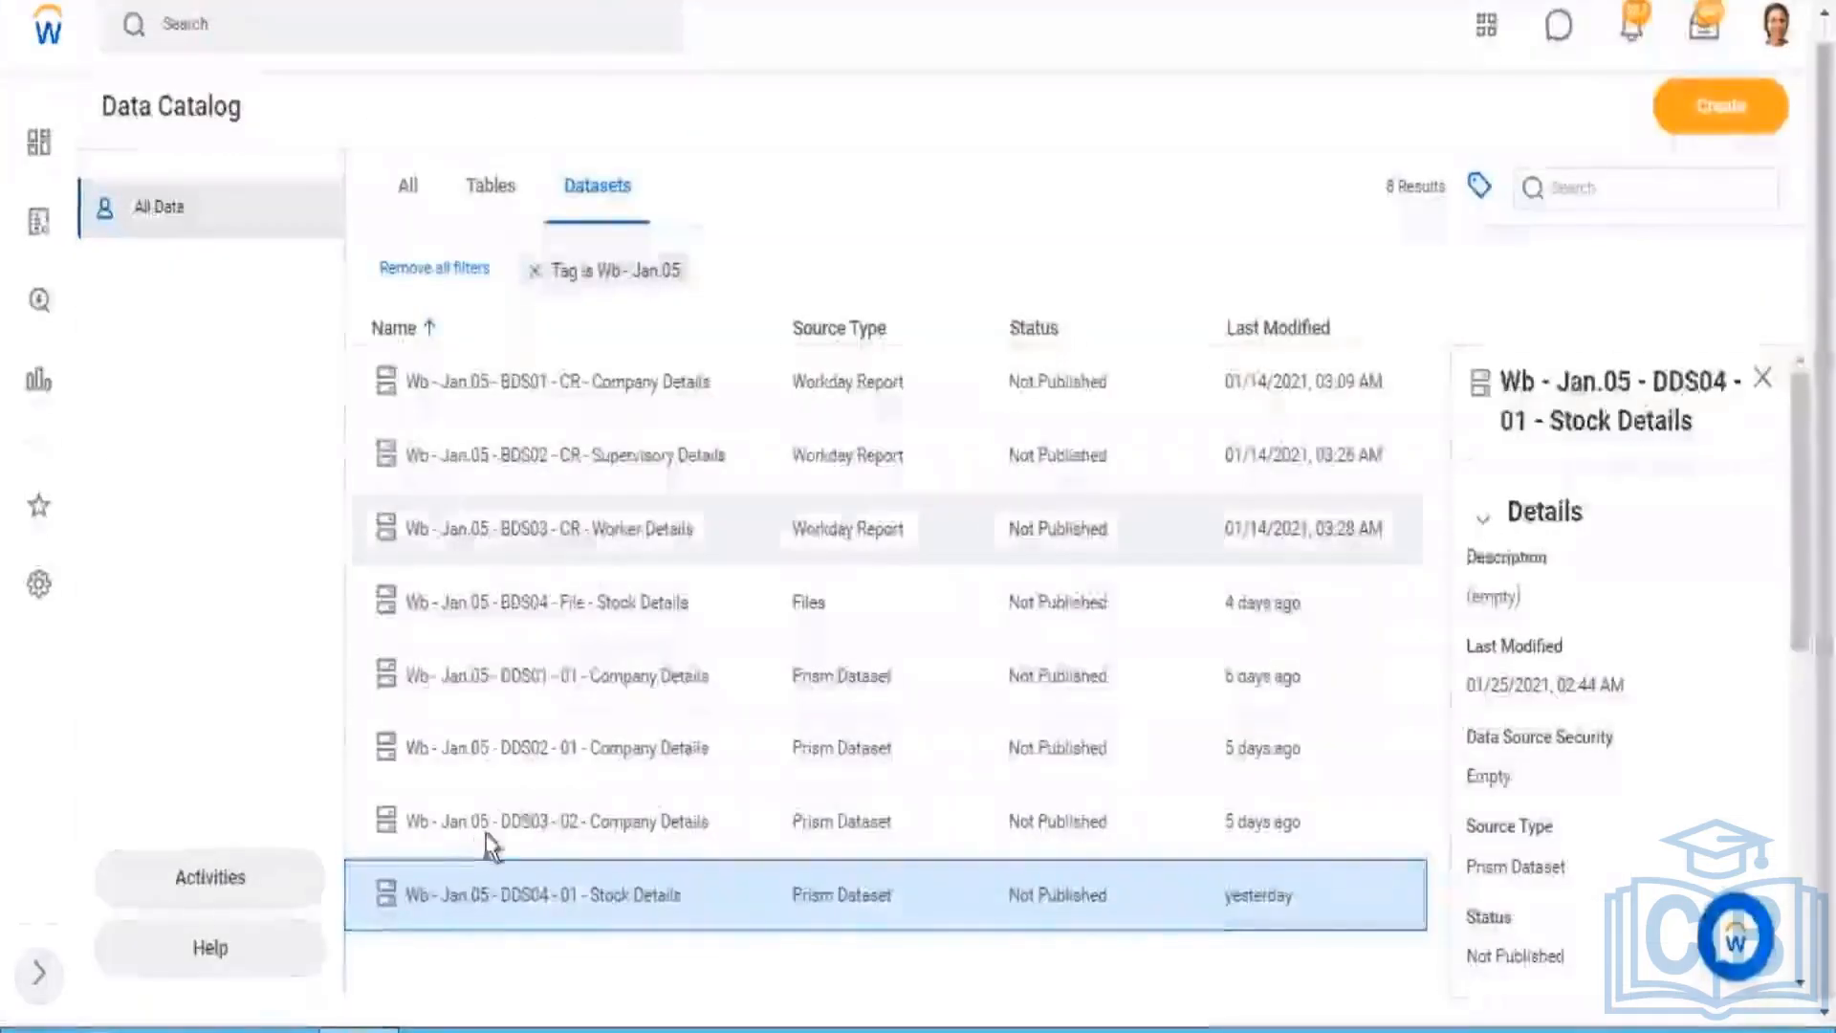
# Step: Open the Wb - Jan.05 - DDS03 - 02 - Company Details dataset for editing from the Data Catalog
pyautogui.click(522, 818)
pyautogui.rightClick(522, 817)
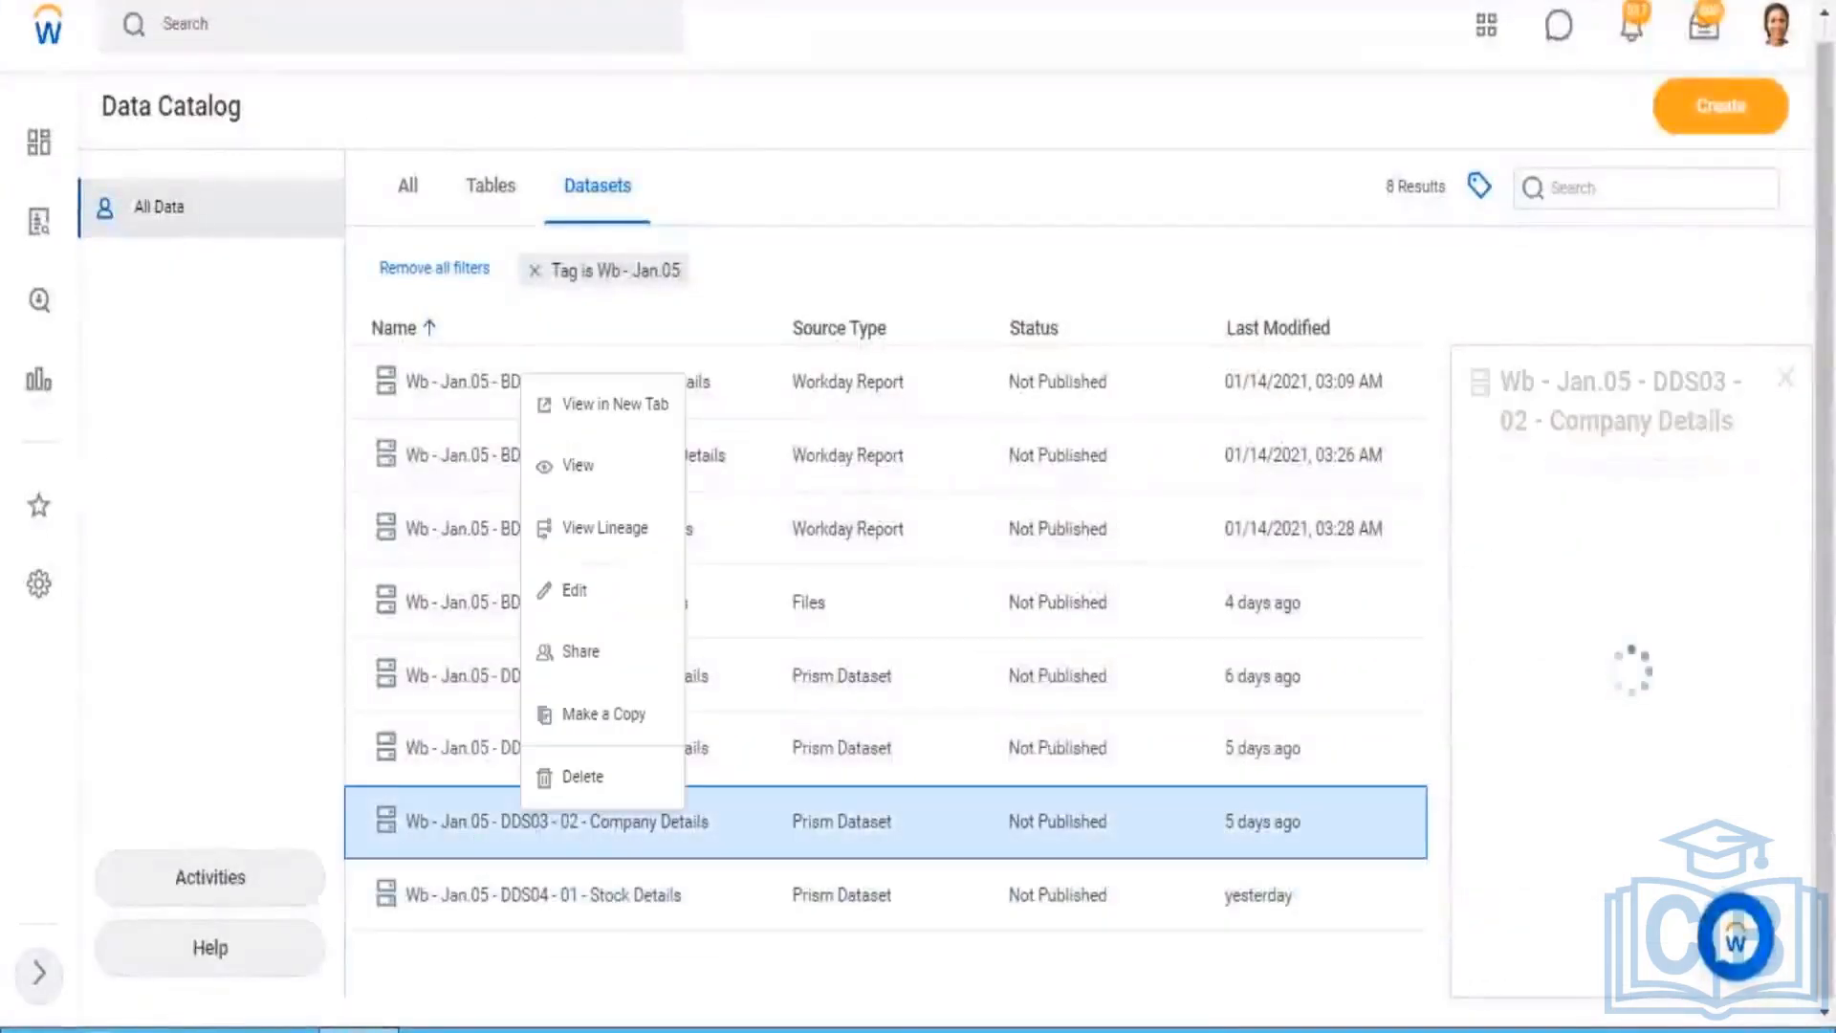
pyautogui.click(666, 599)
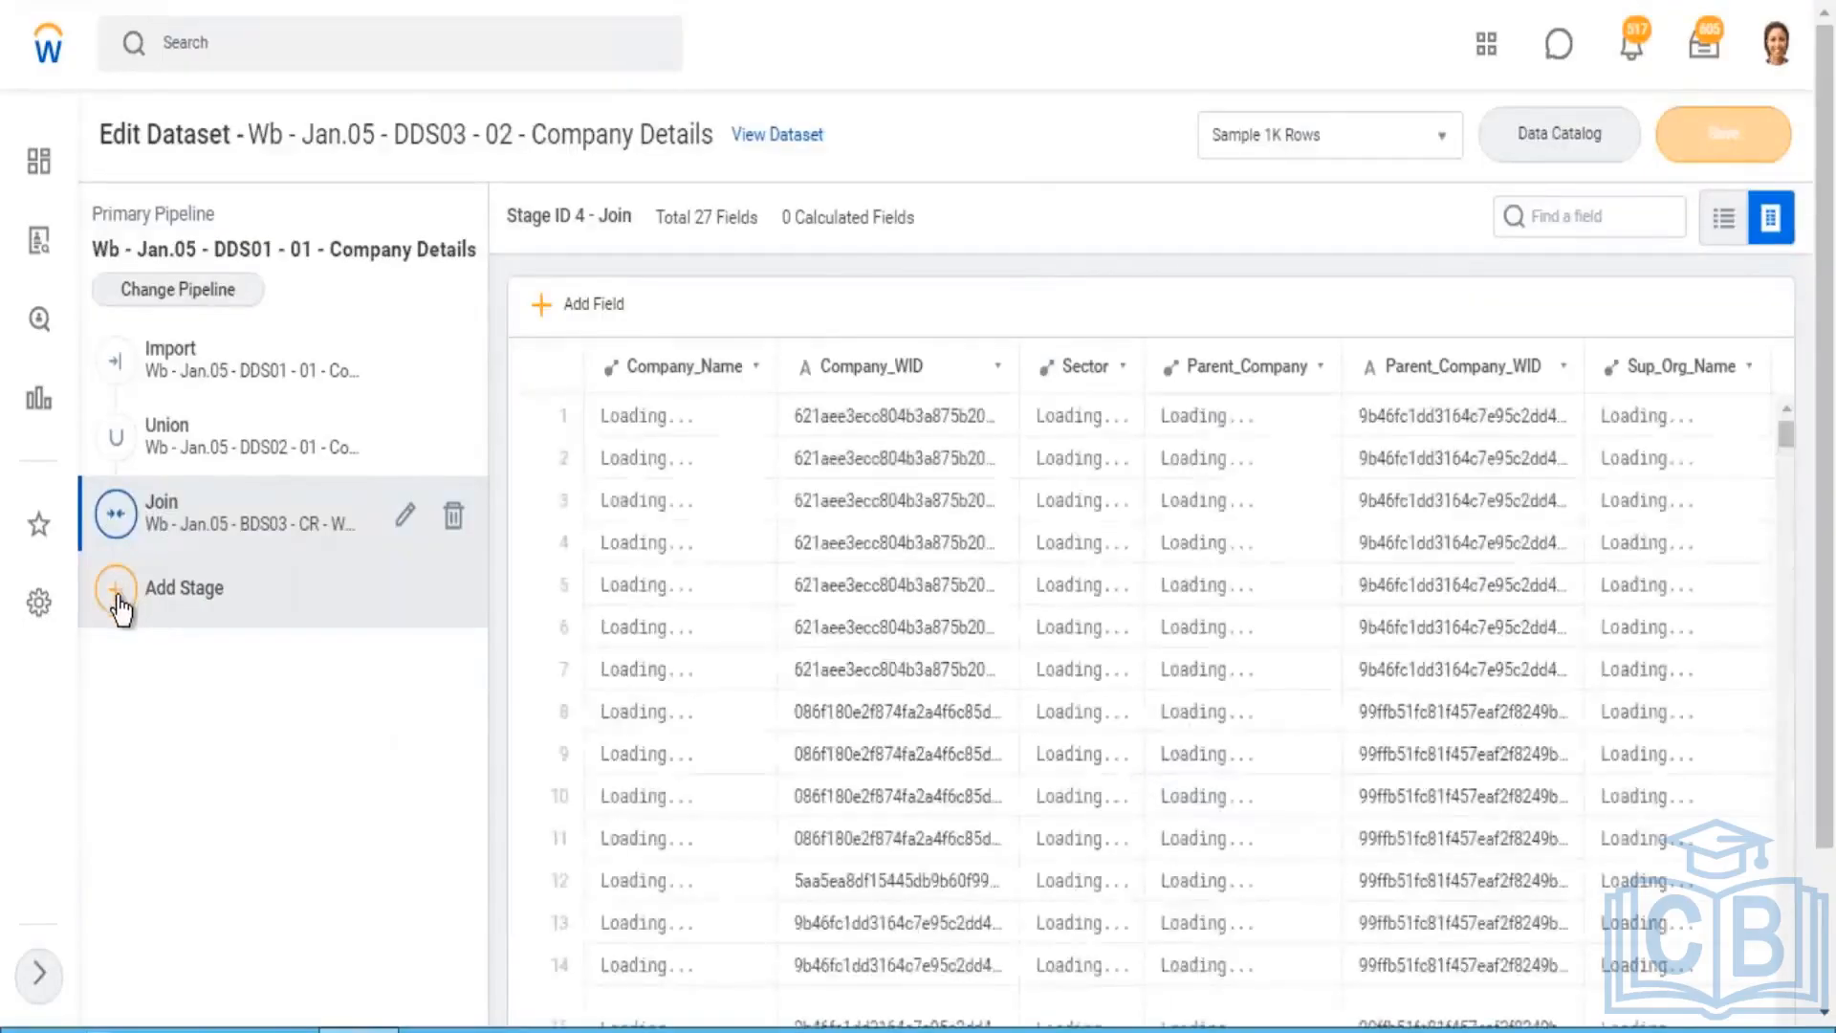
# Step: Add a Join stage after the existing Join and bring in Wb - Jan.05 - DDS04 - 01 - Stock Details as its join pipeline
pyautogui.click(116, 593)
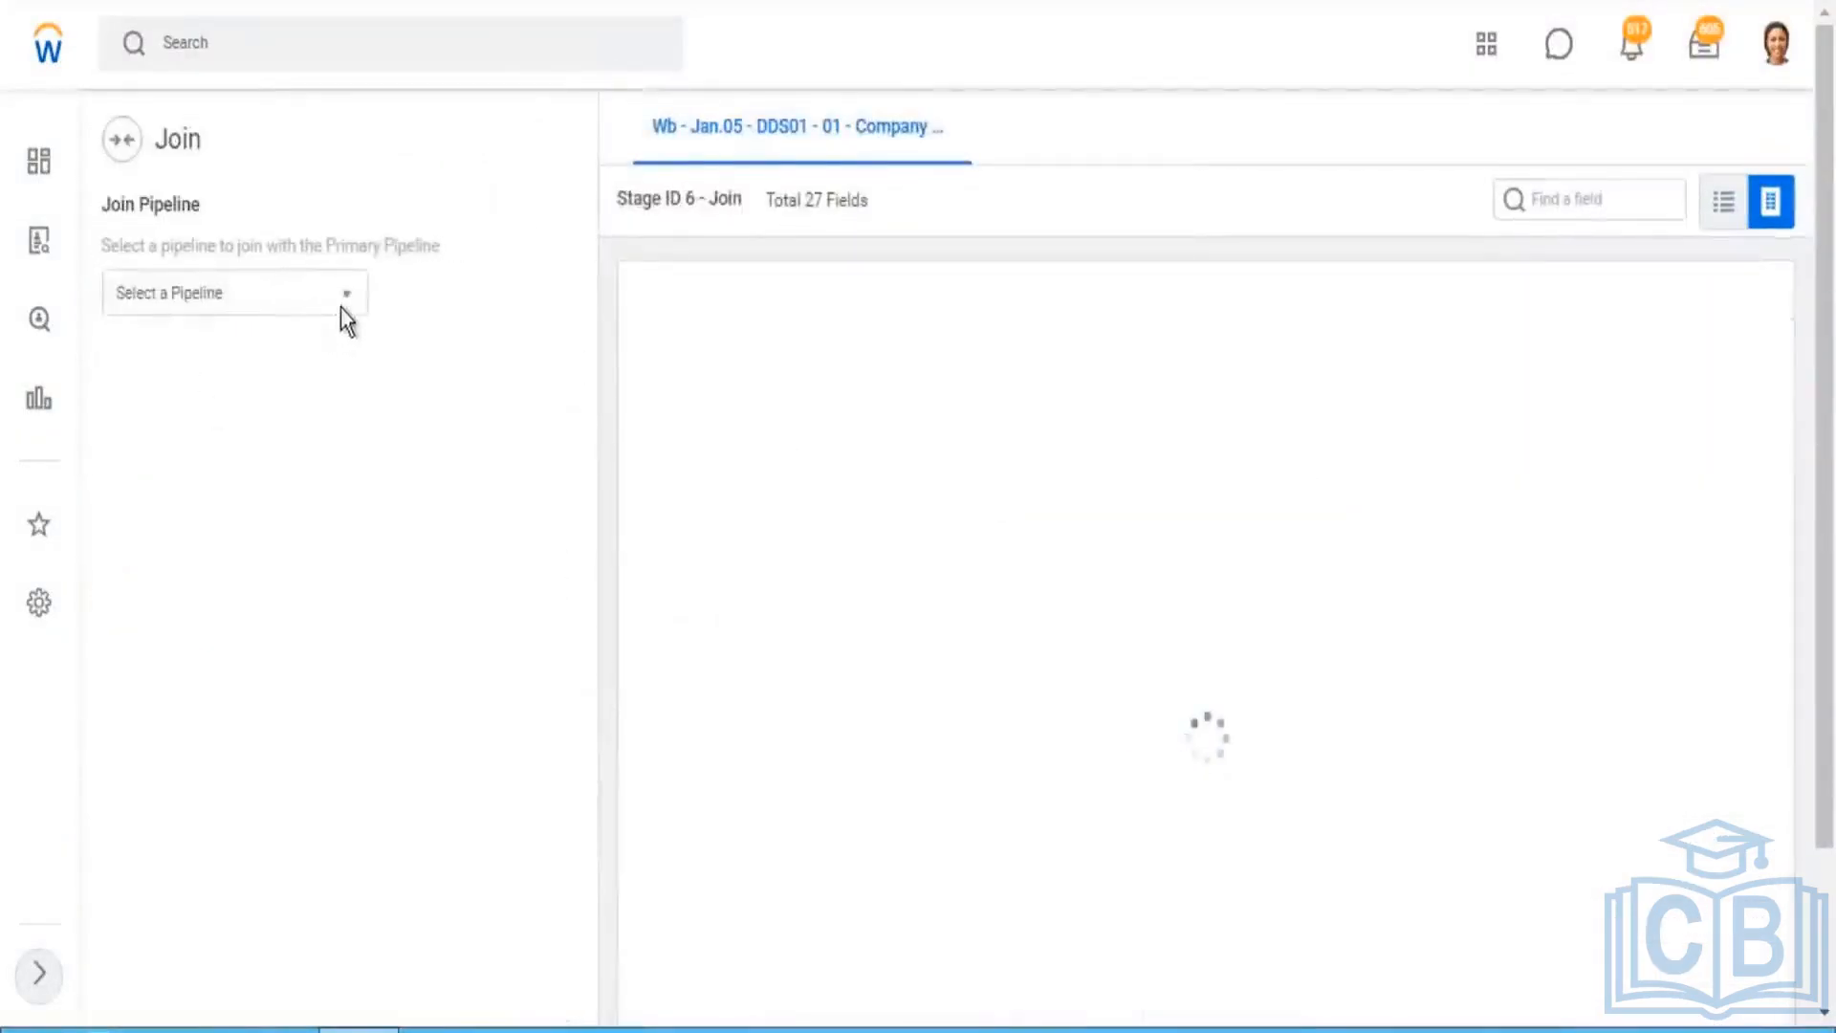
pyautogui.click(348, 290)
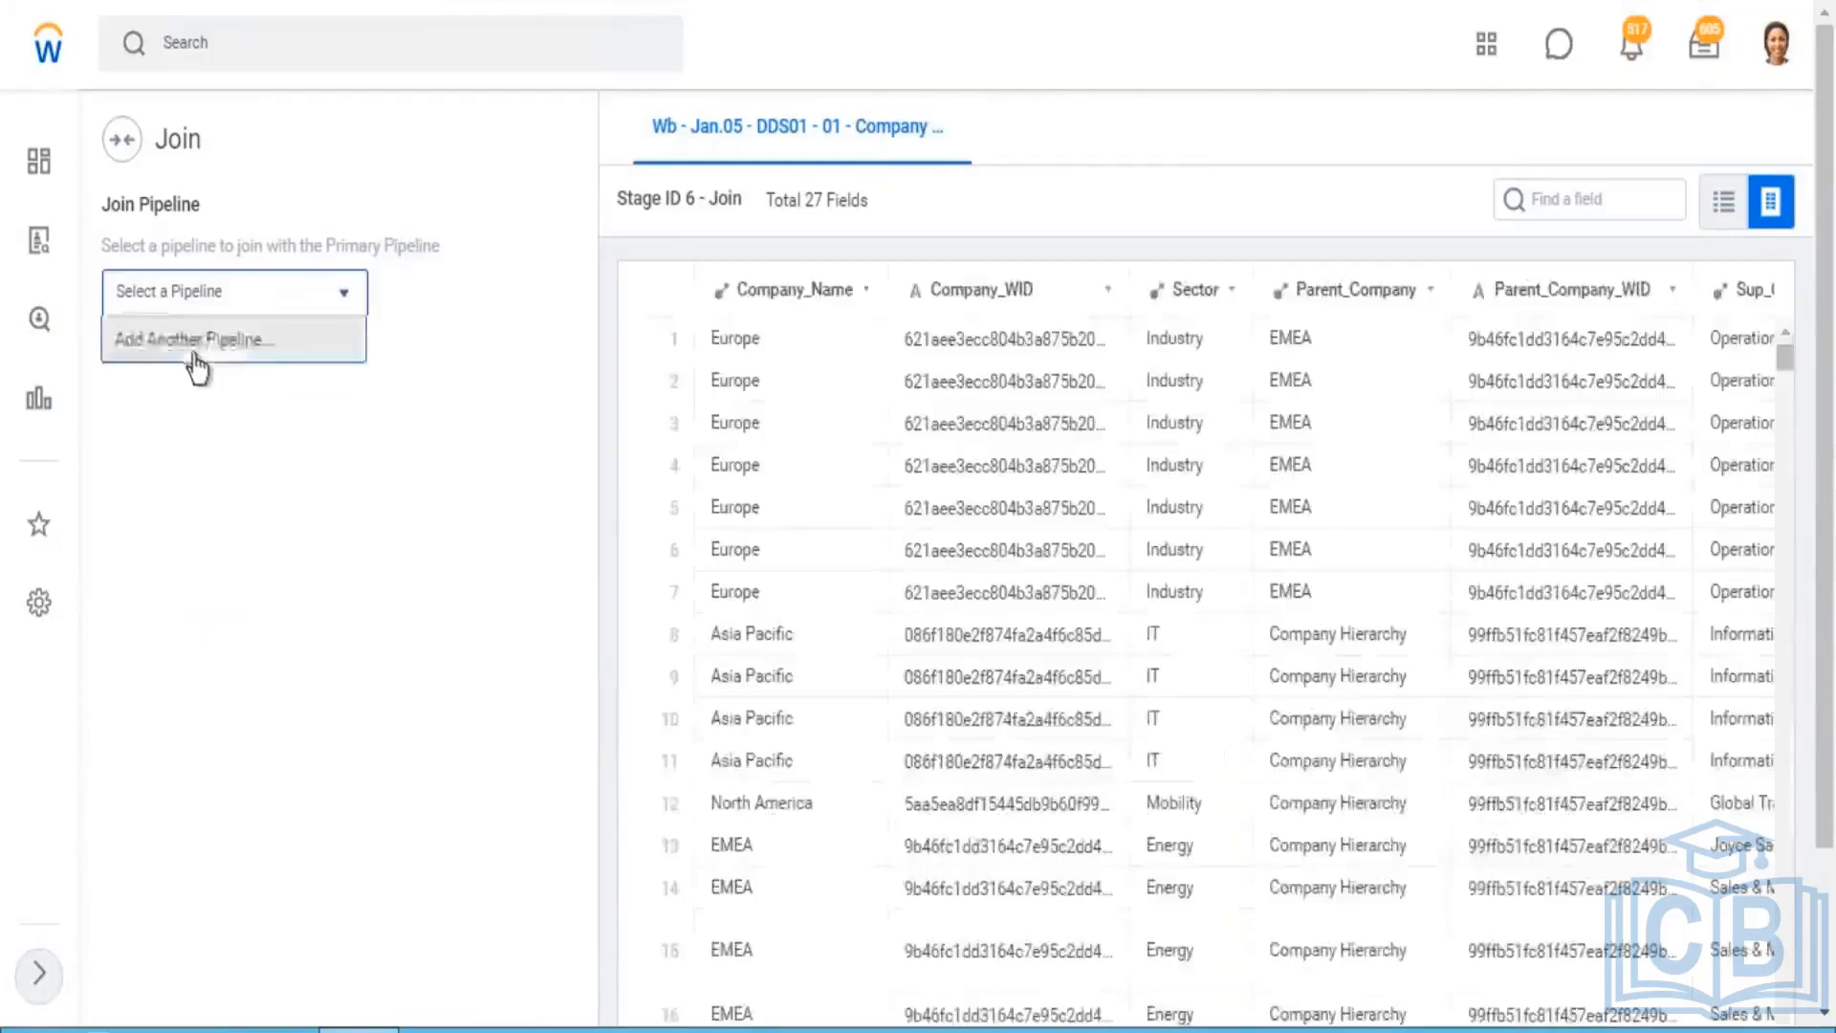
pyautogui.click(191, 338)
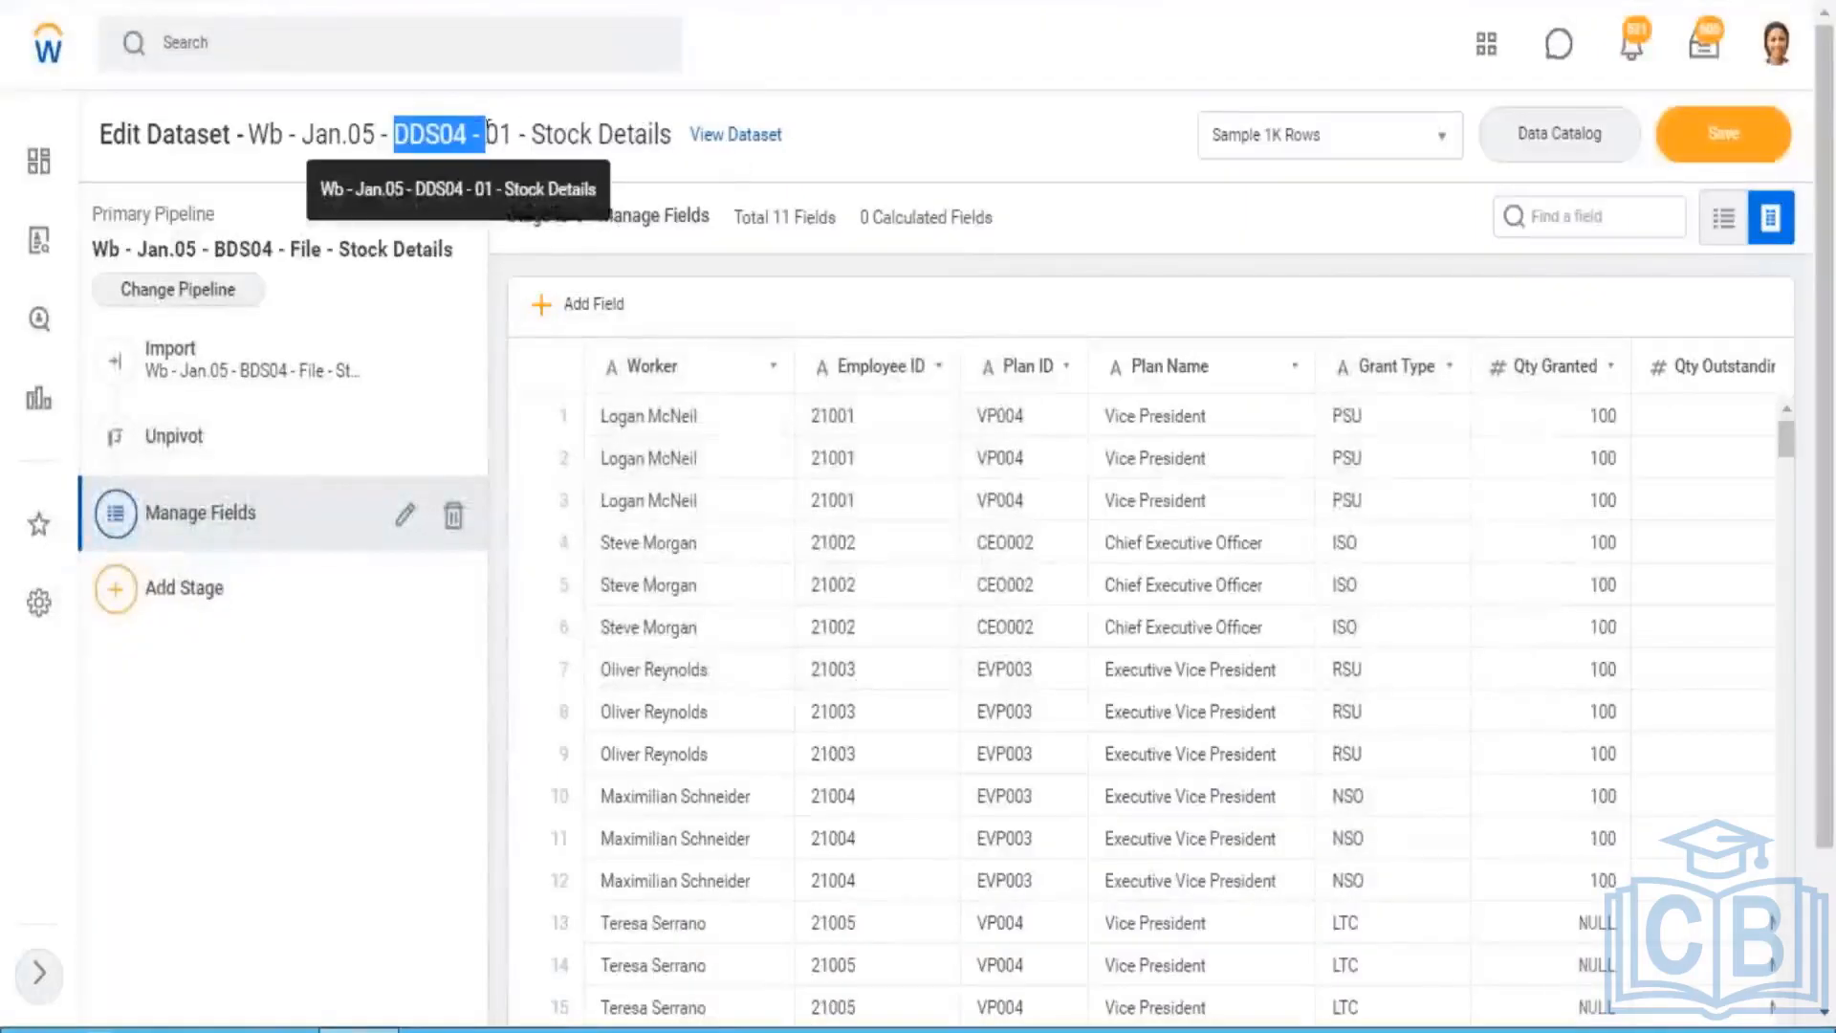
pyautogui.moveTo(673, 134); pyautogui.dragTo(254, 134)
pyautogui.hotkey('ctrl', 'c')
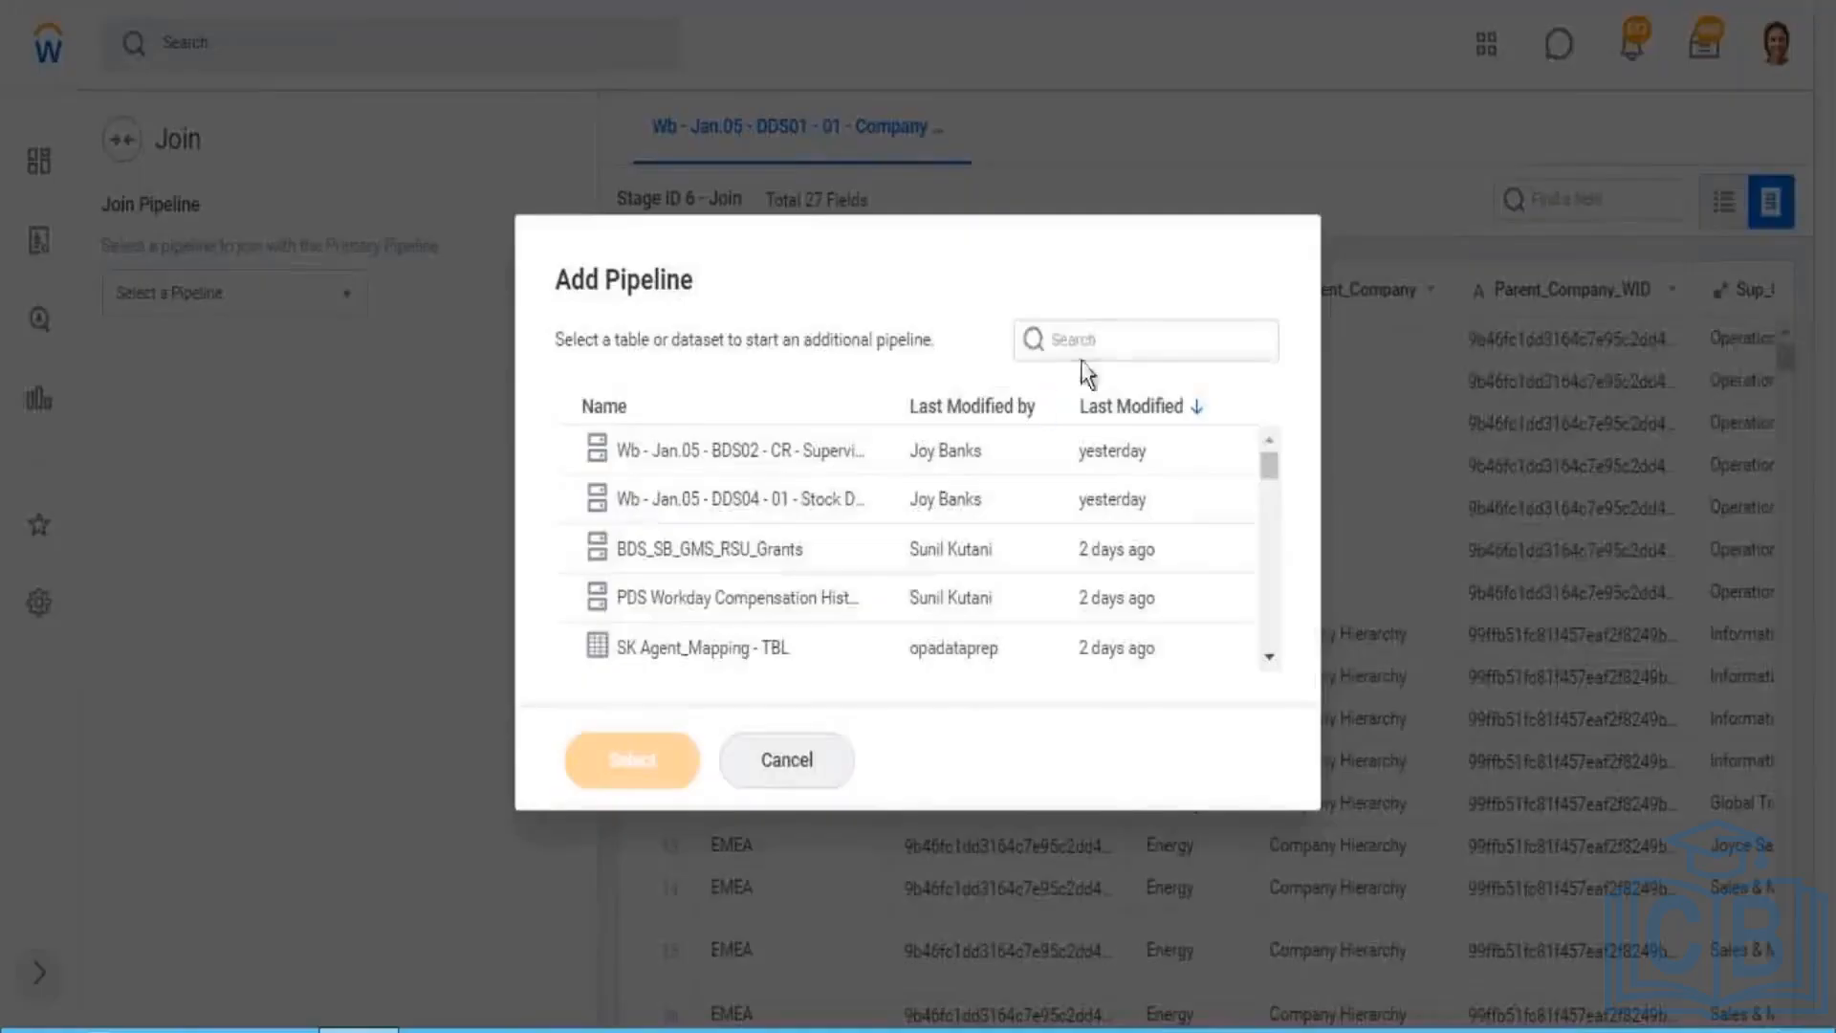
pyautogui.click(1086, 352)
pyautogui.hotkey('ctrl', 'v')
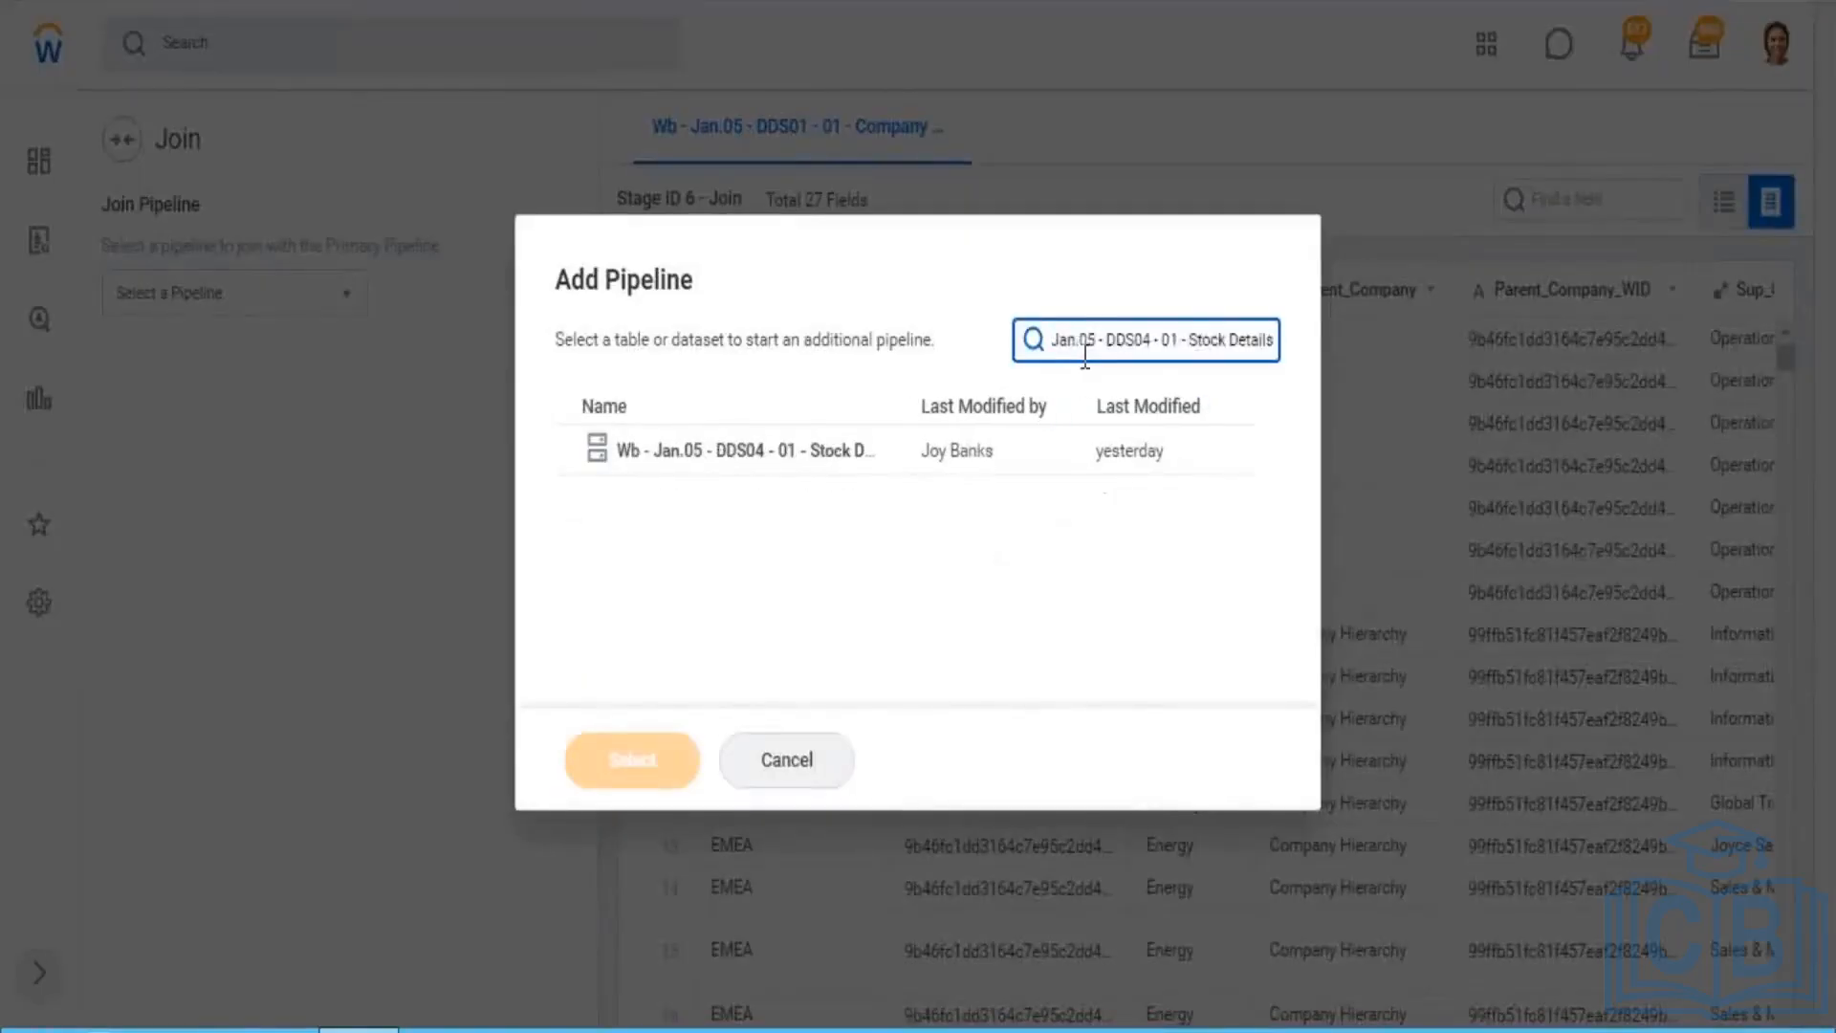
pyautogui.click(771, 456)
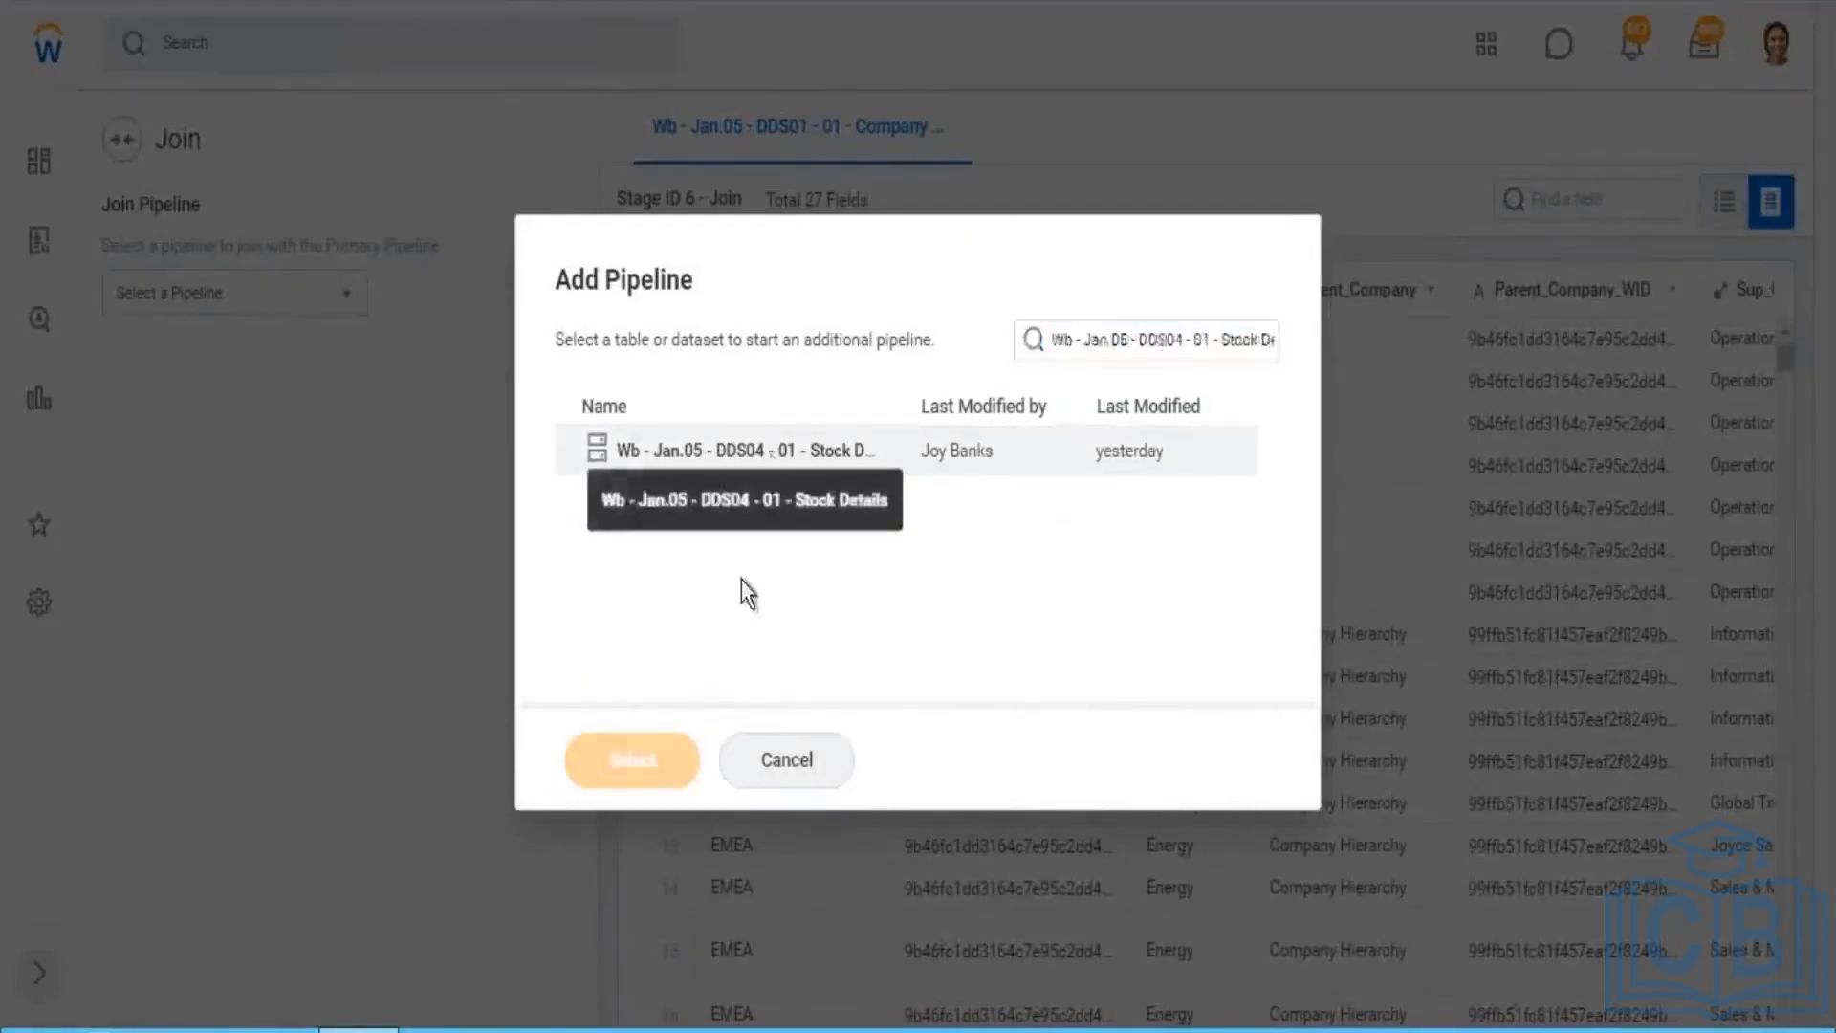
pyautogui.click(629, 762)
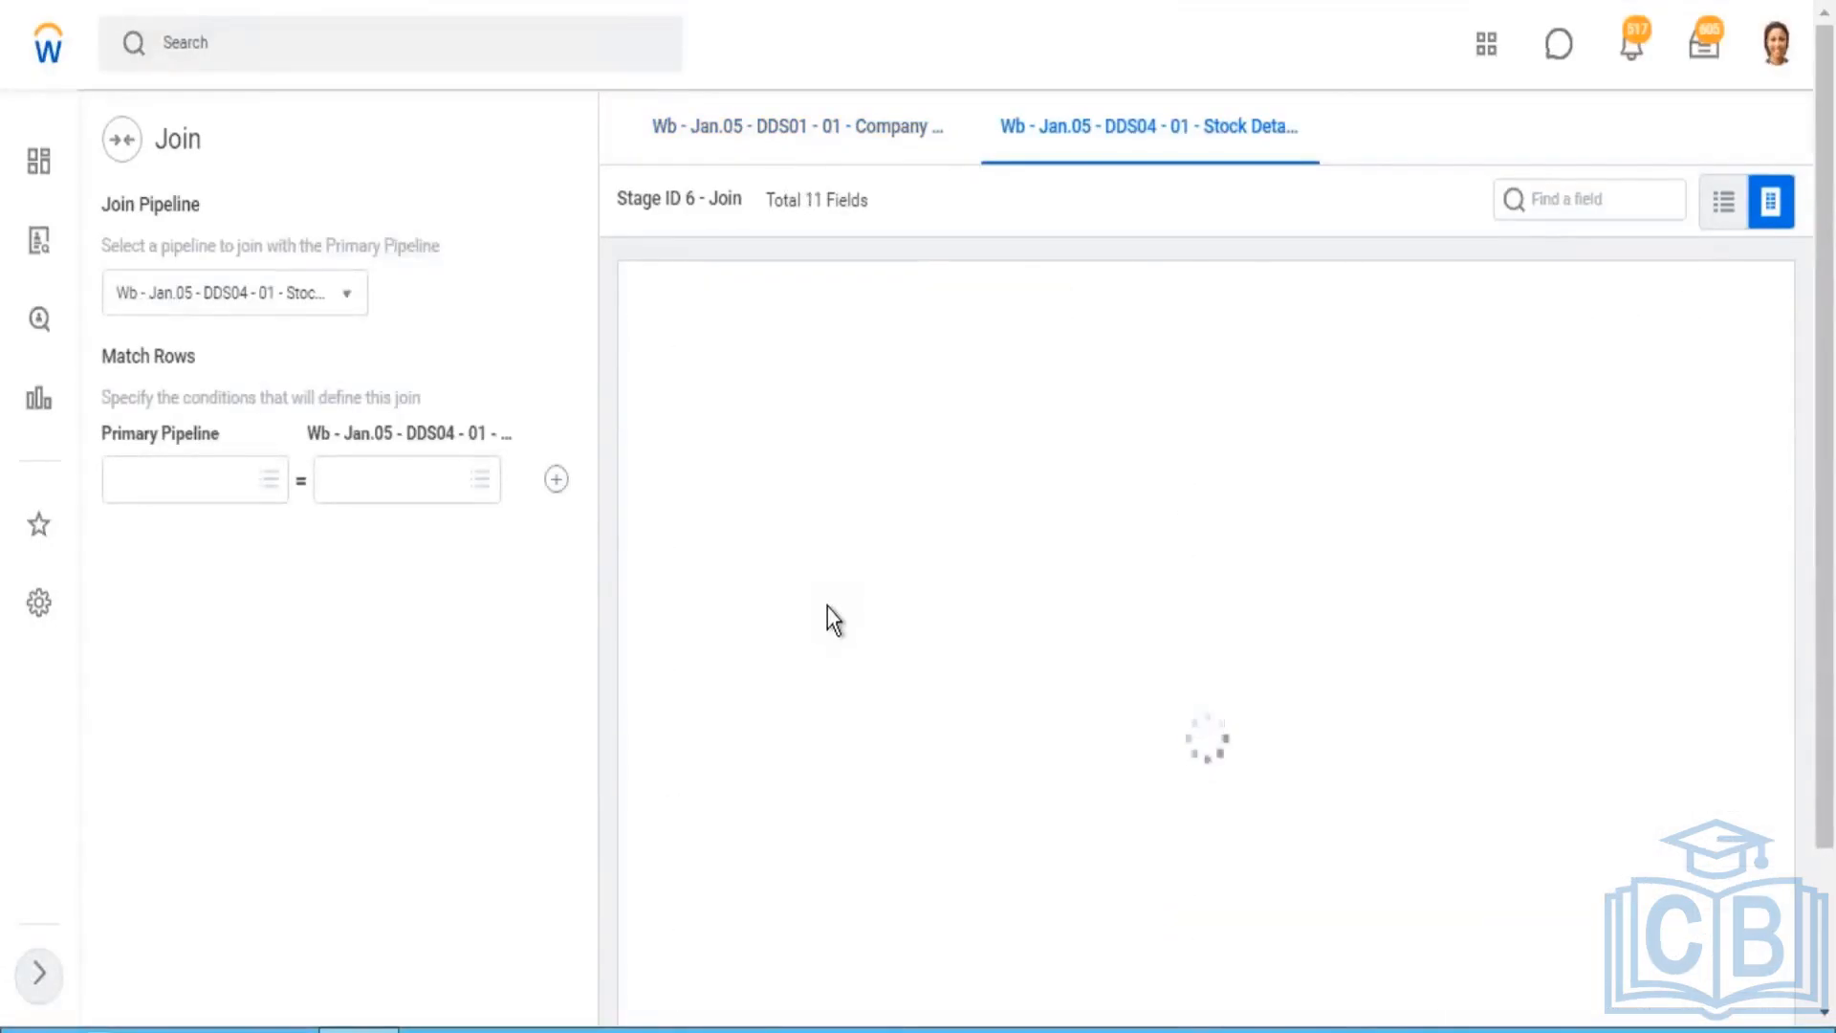
# Step: Set the first match condition to Worker_Name from the primary pipeline equal to Worker from Stock Details
pyautogui.click(273, 482)
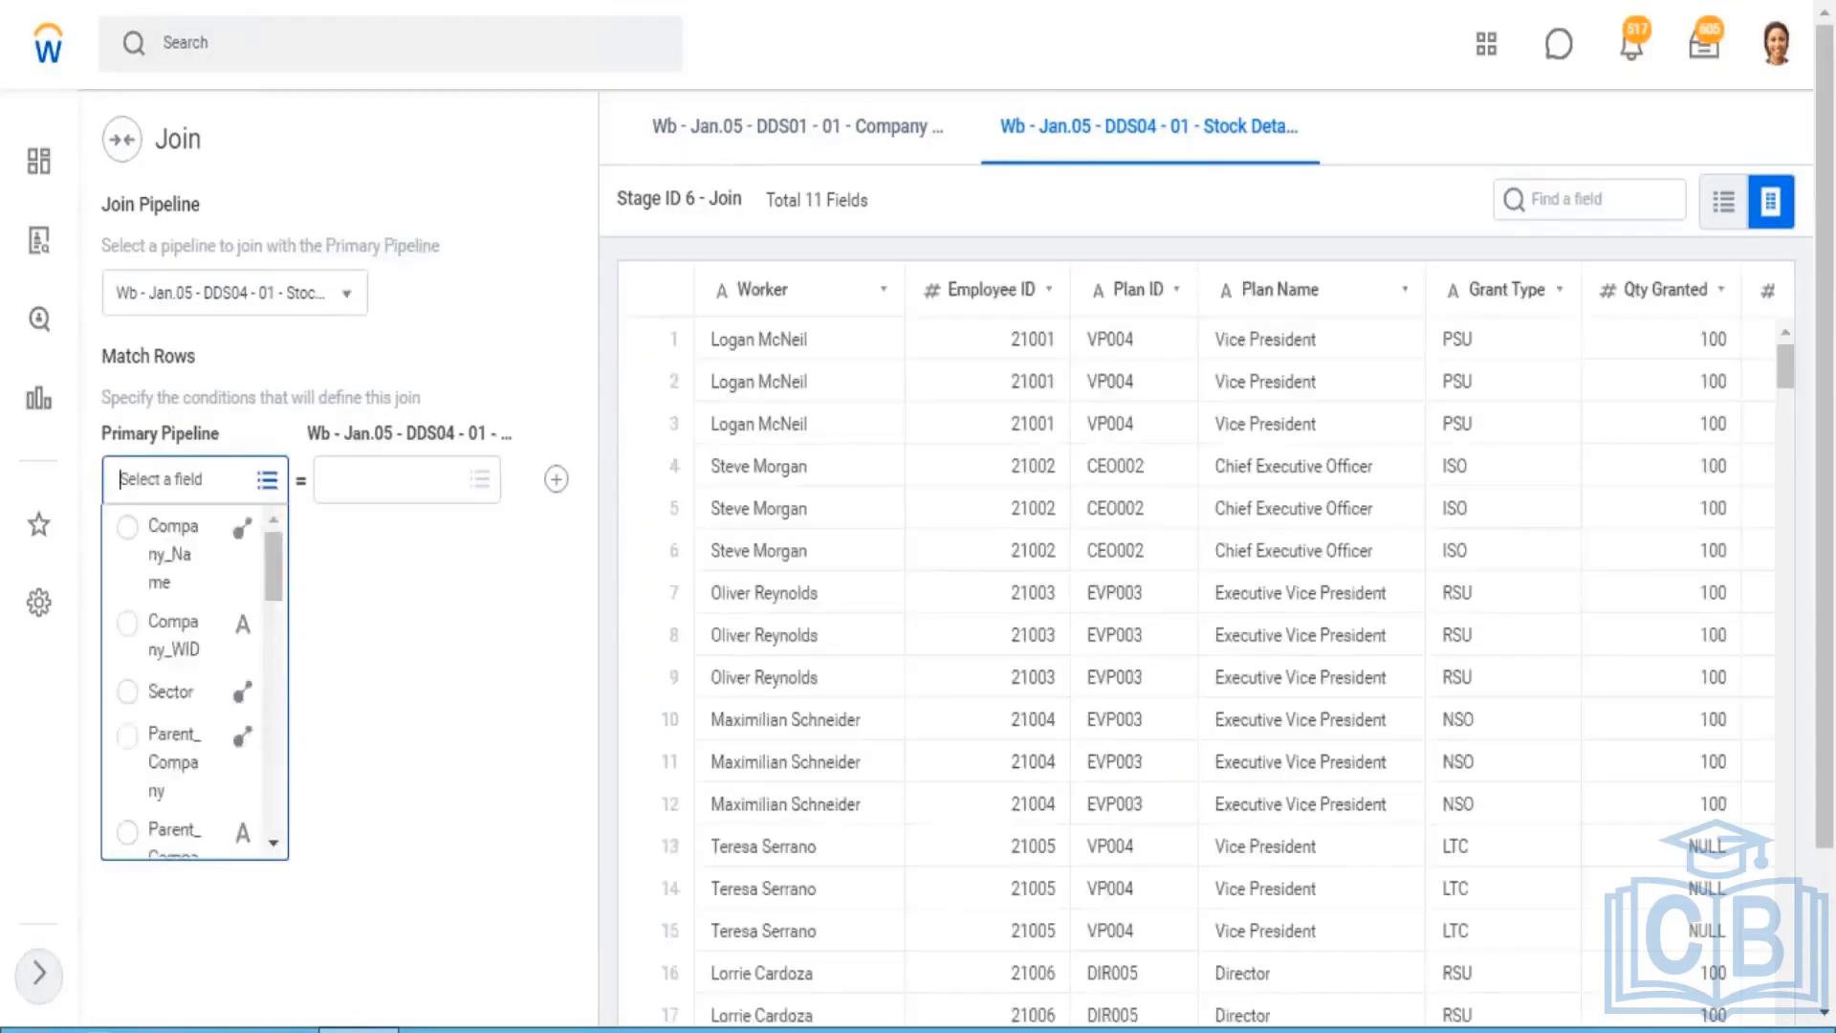
pyautogui.click(273, 842)
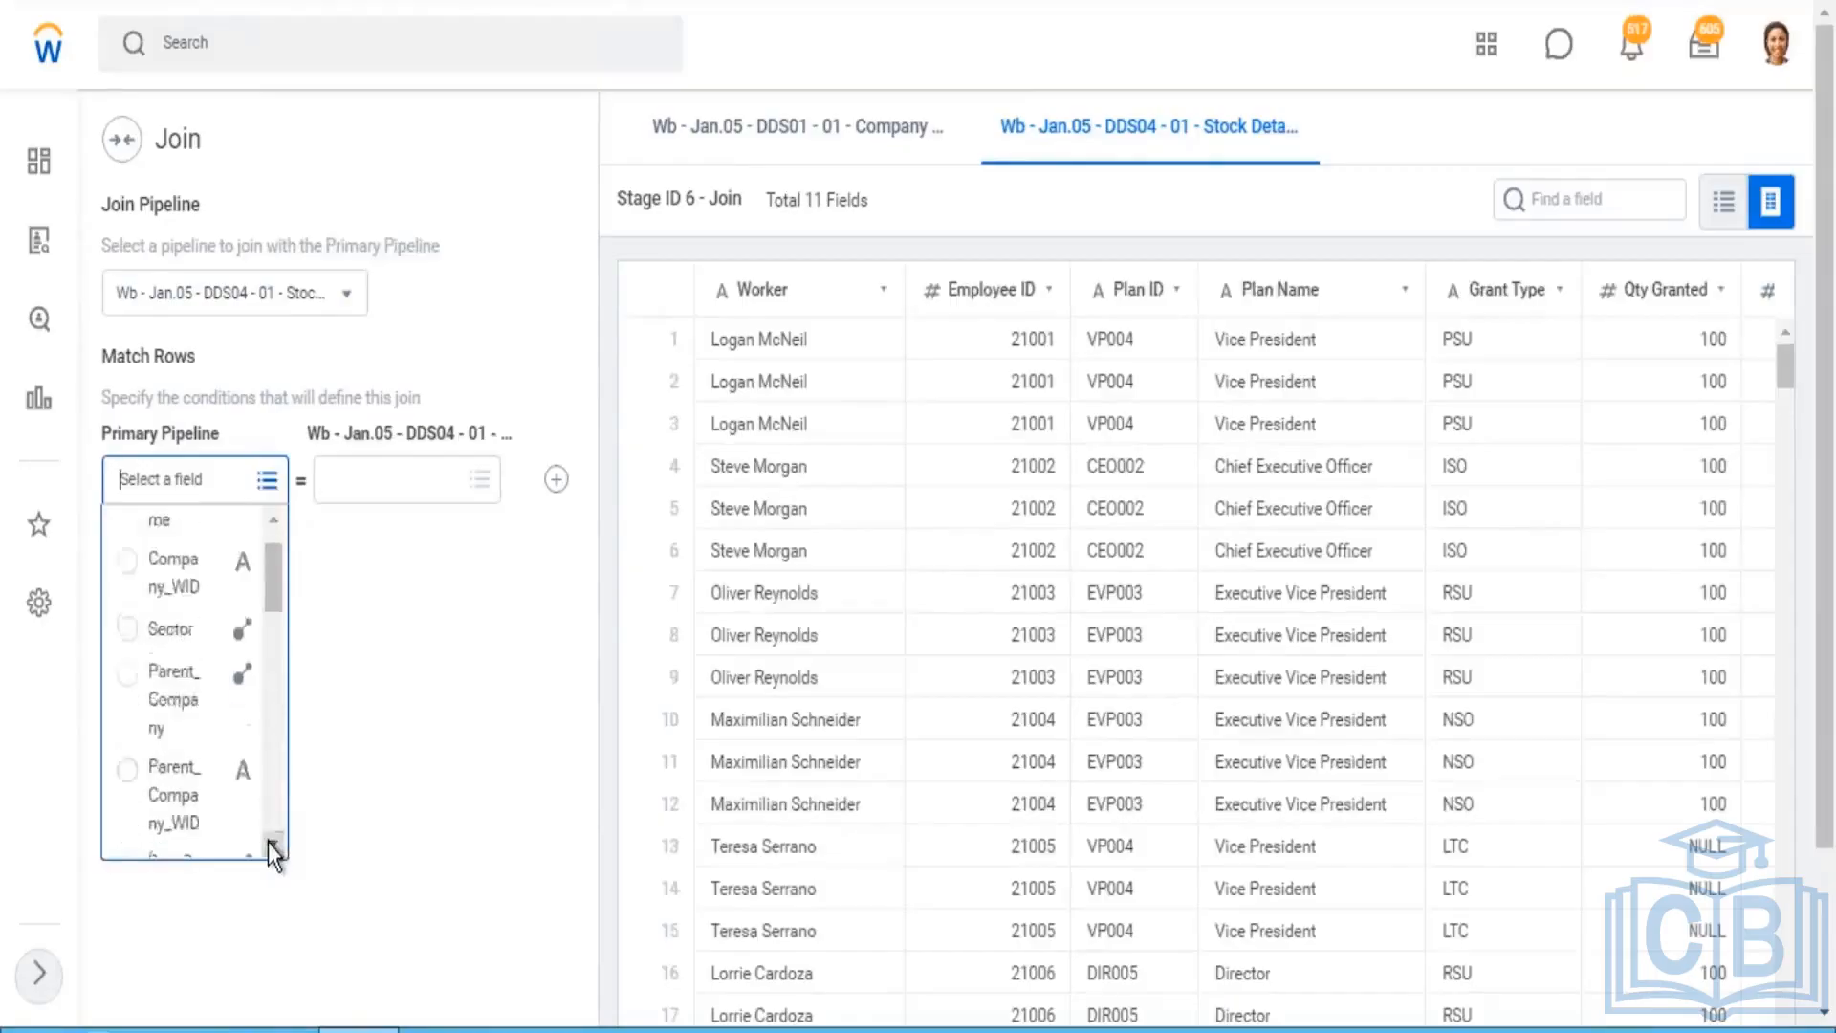
pyautogui.click(273, 842)
pyautogui.click(274, 842)
pyautogui.click(273, 841)
pyautogui.click(274, 842)
pyautogui.click(273, 843)
pyautogui.click(274, 842)
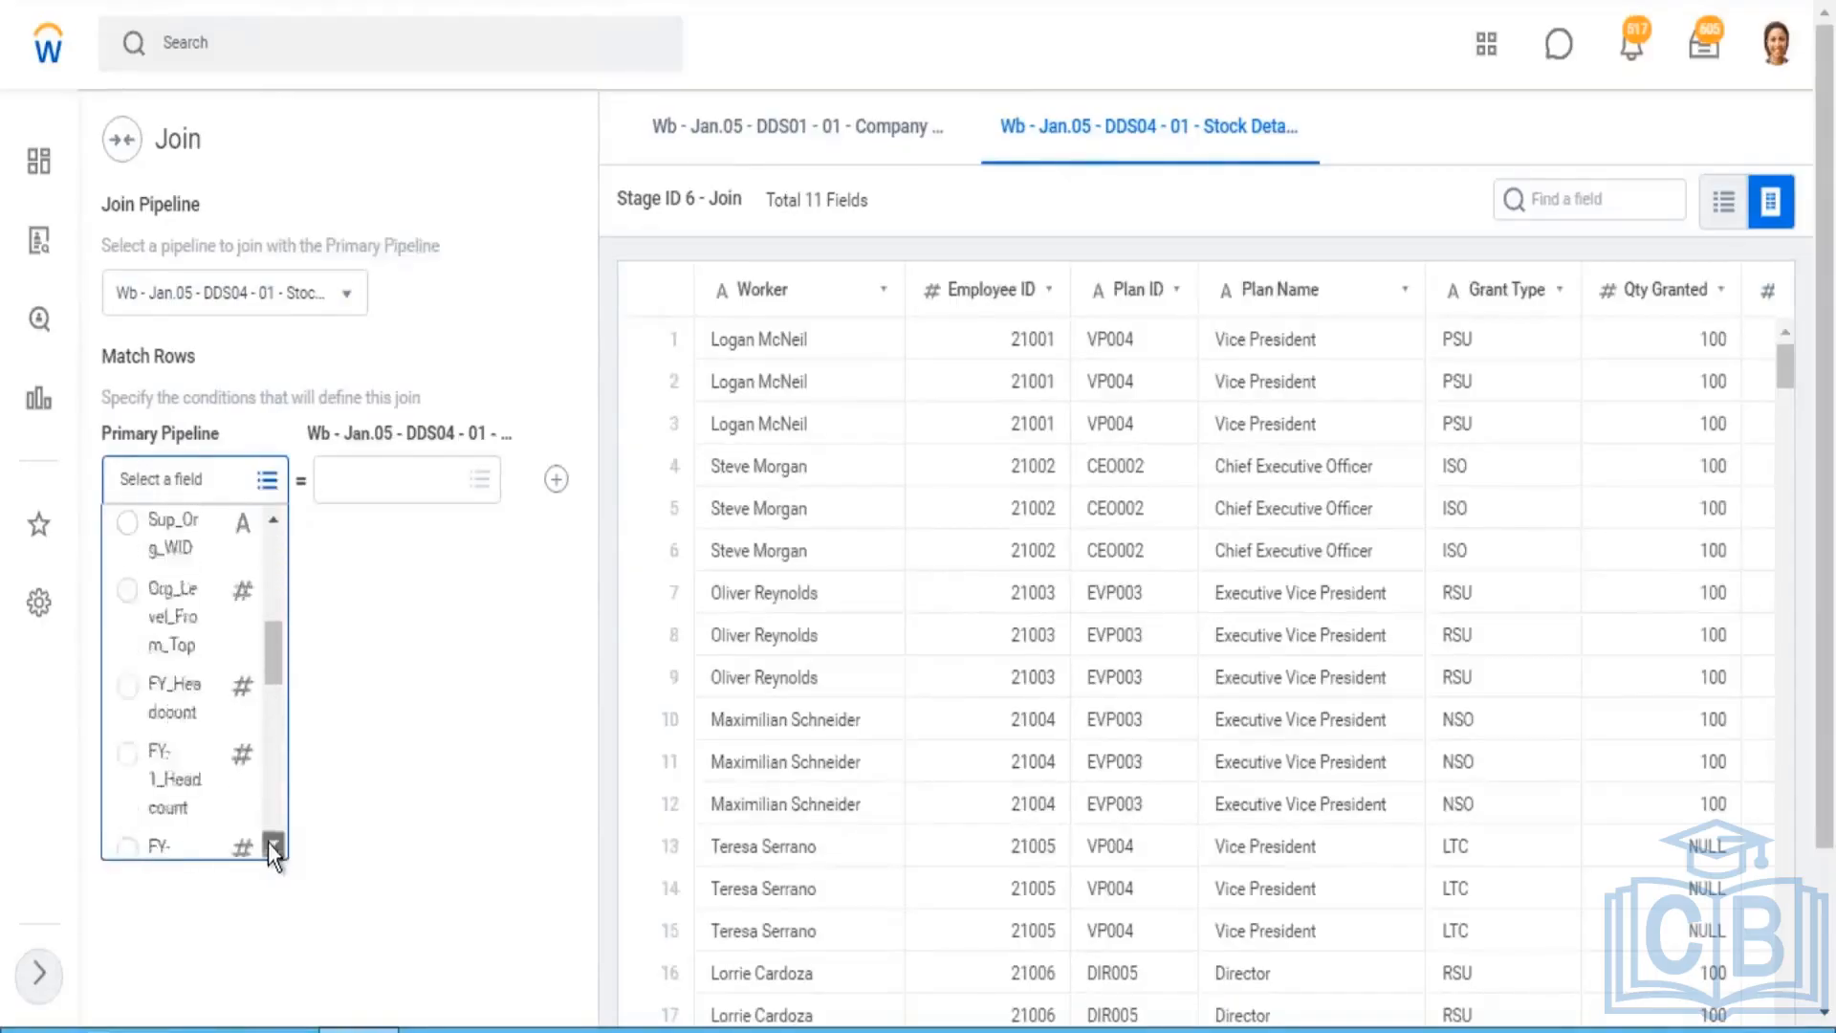
pyautogui.click(274, 842)
pyautogui.click(273, 843)
pyautogui.click(273, 843)
pyautogui.click(274, 843)
pyautogui.click(273, 843)
pyautogui.click(162, 643)
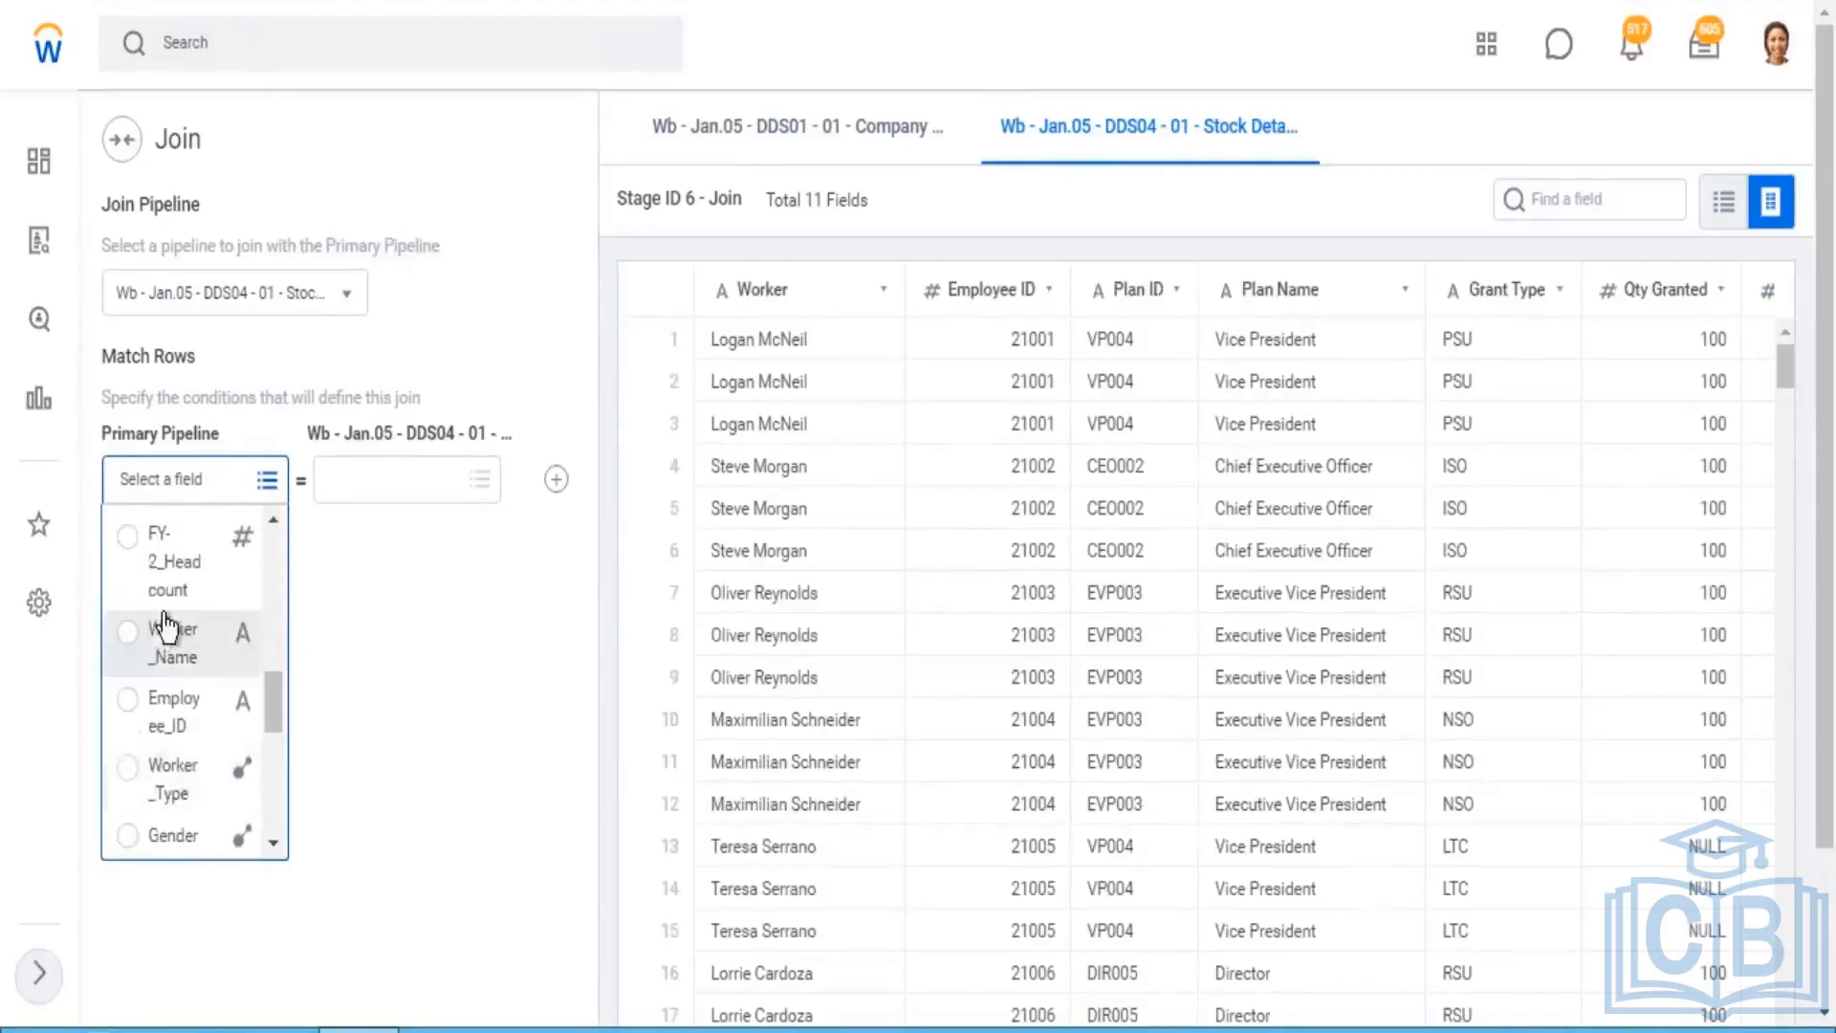
pyautogui.click(480, 480)
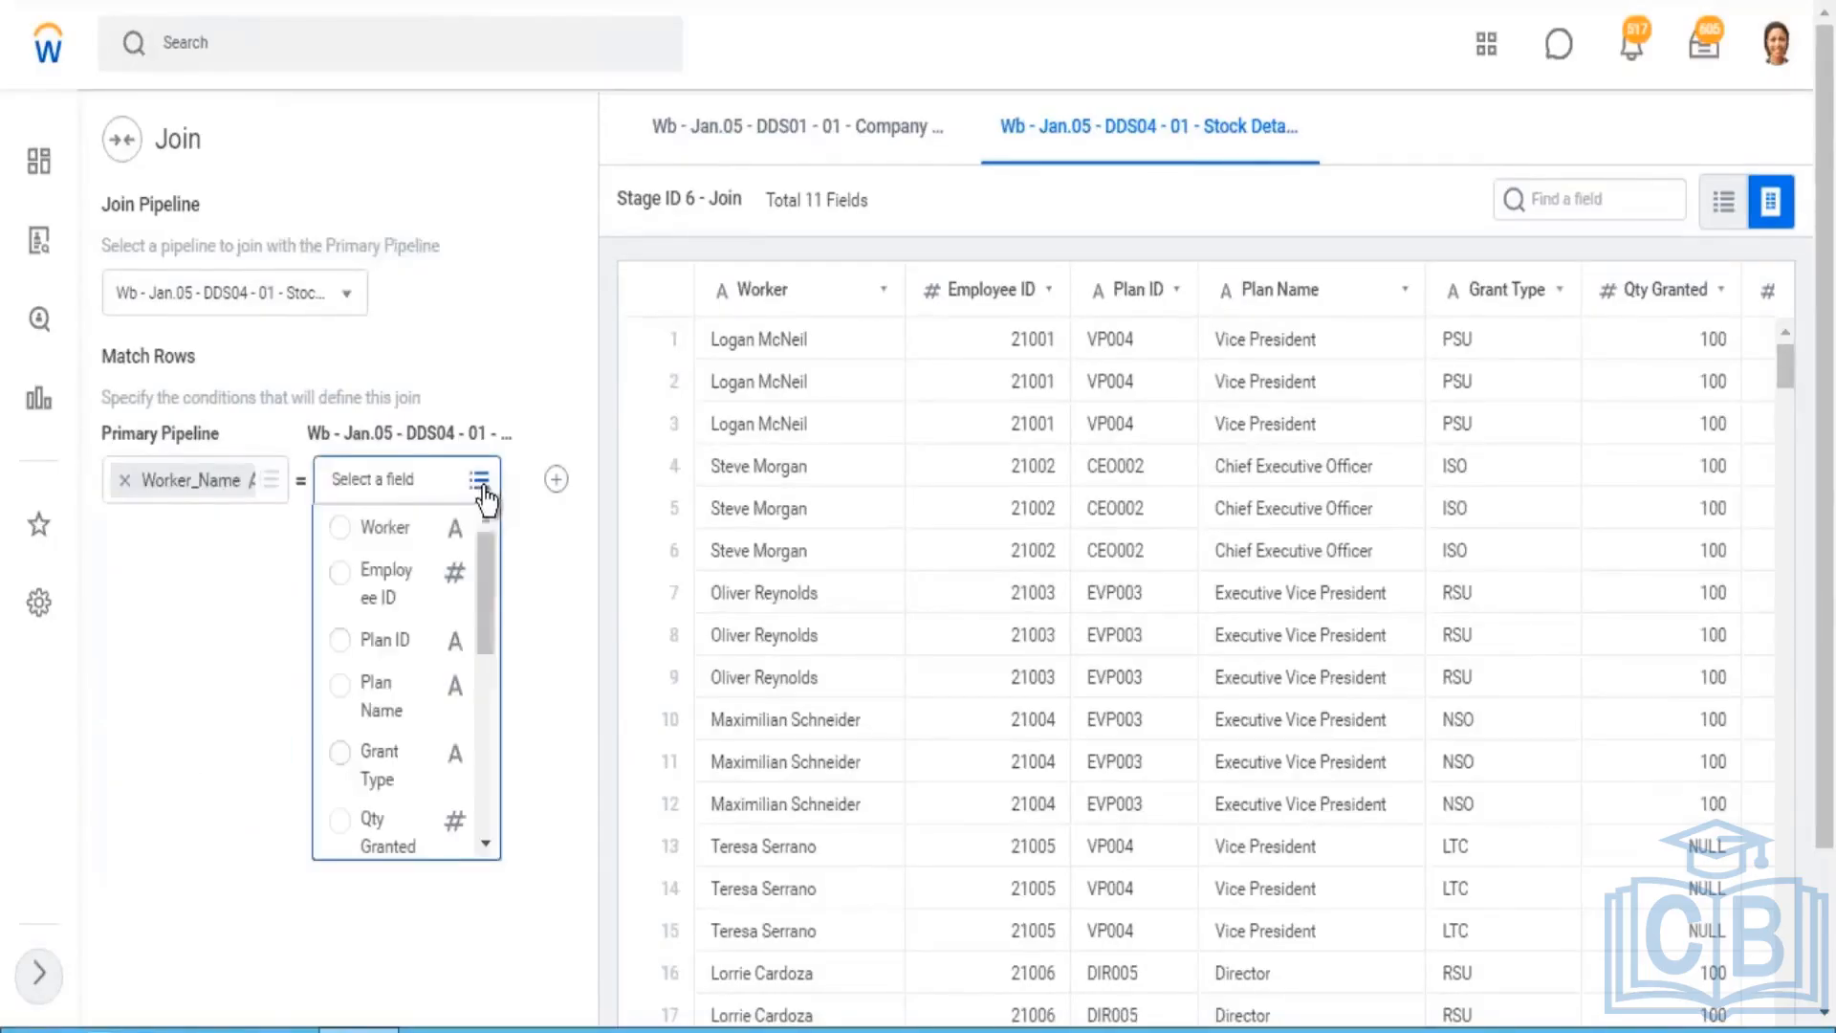
pyautogui.click(344, 531)
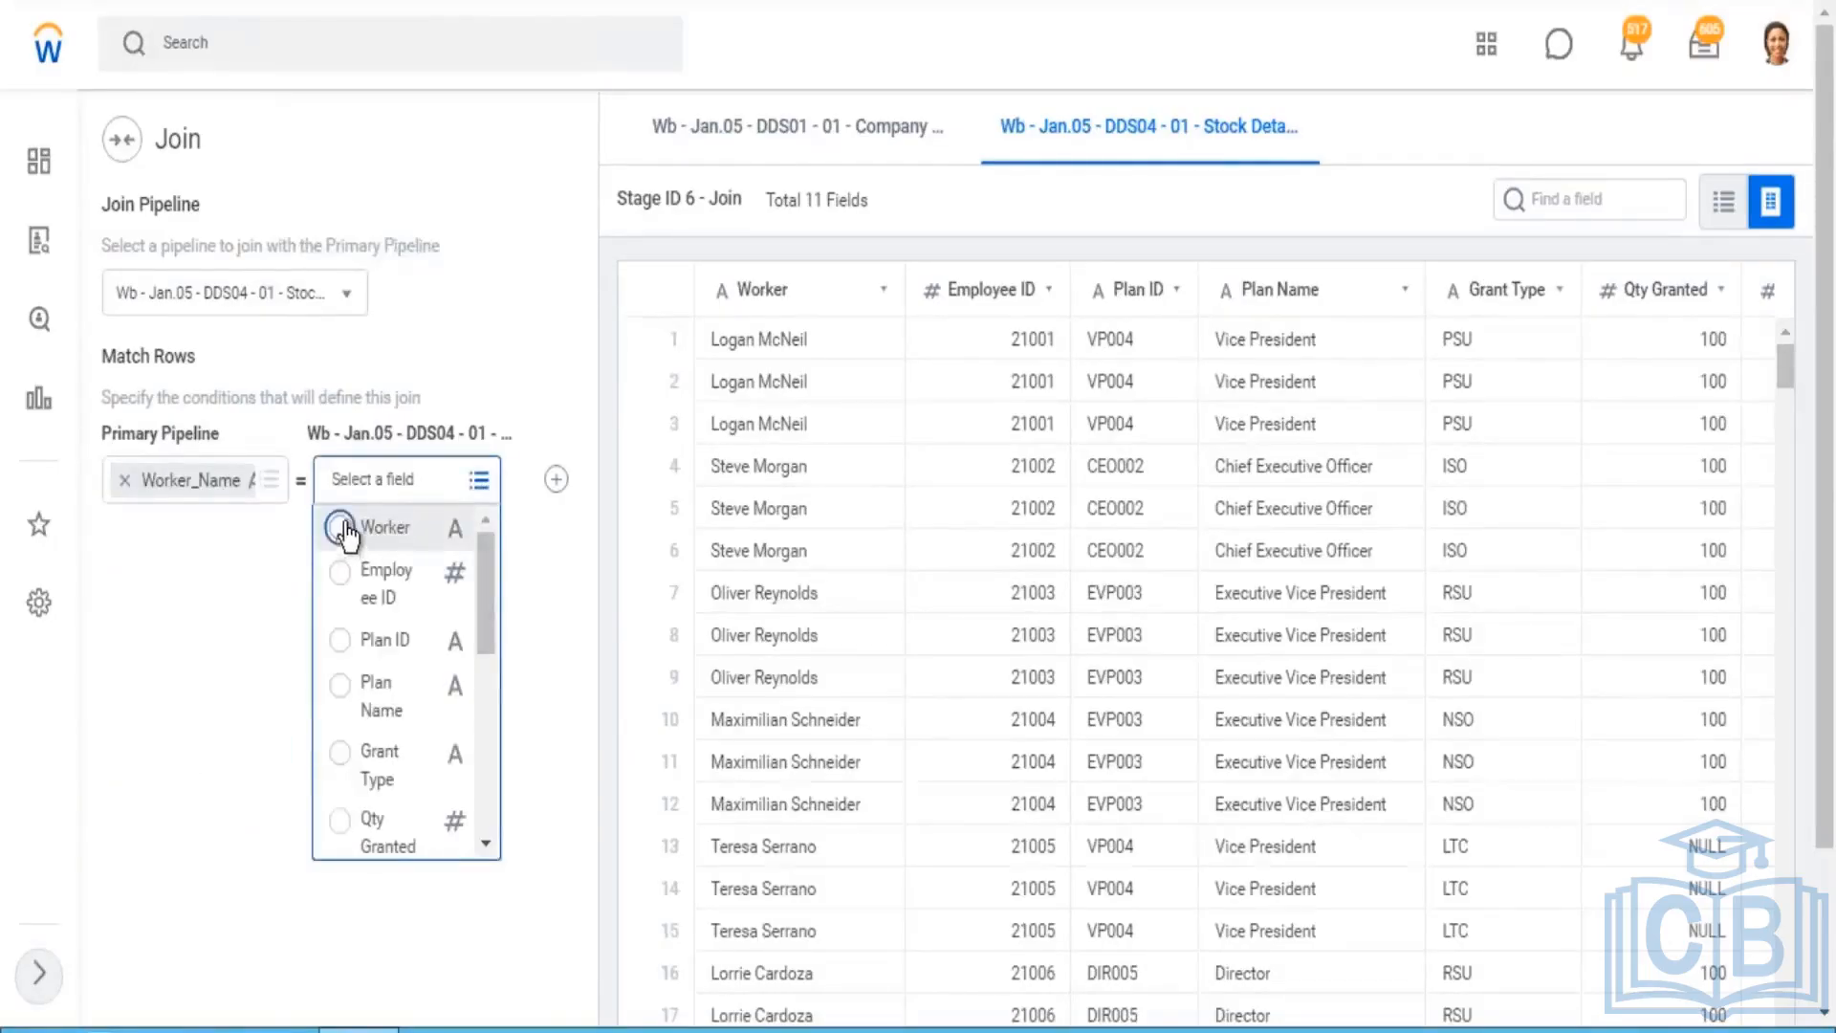
# Step: Add a second match condition pairing Employee_ID from the primary pipeline with Employee ID from Stock Details
pyautogui.click(559, 491)
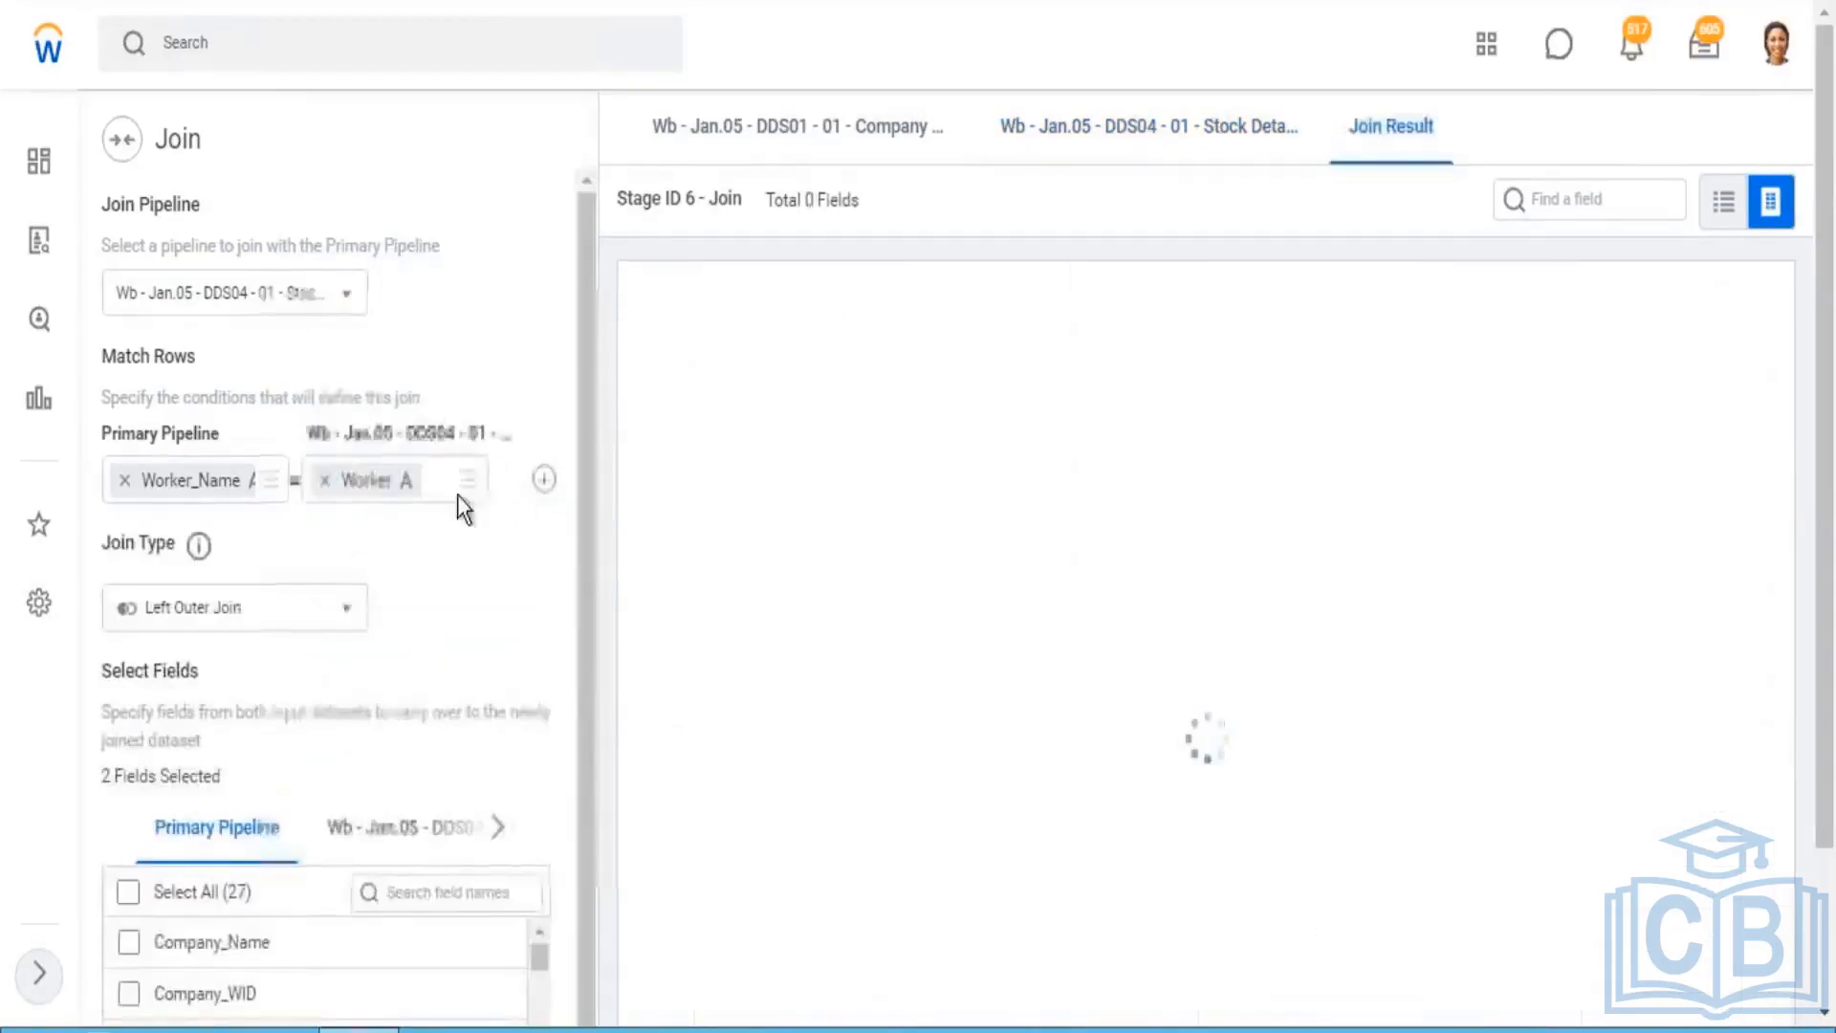
pyautogui.click(543, 479)
pyautogui.click(267, 534)
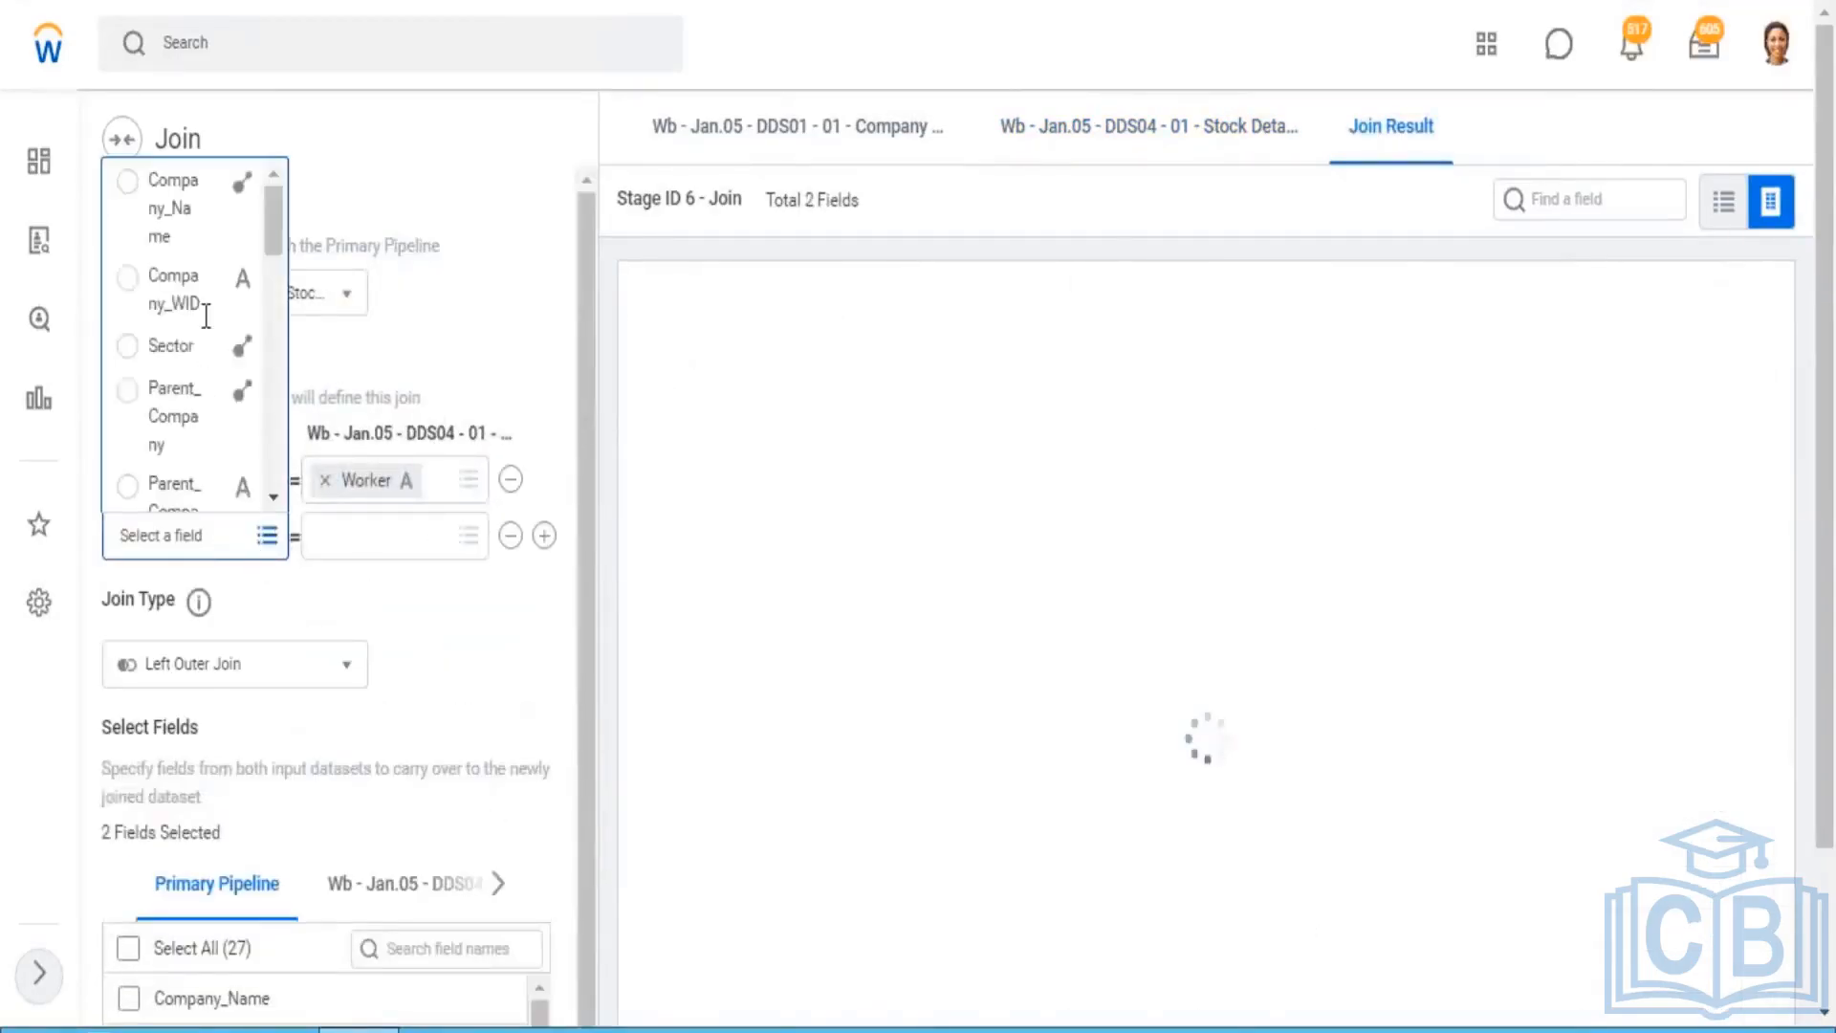
pyautogui.scroll(-5, 229, 316)
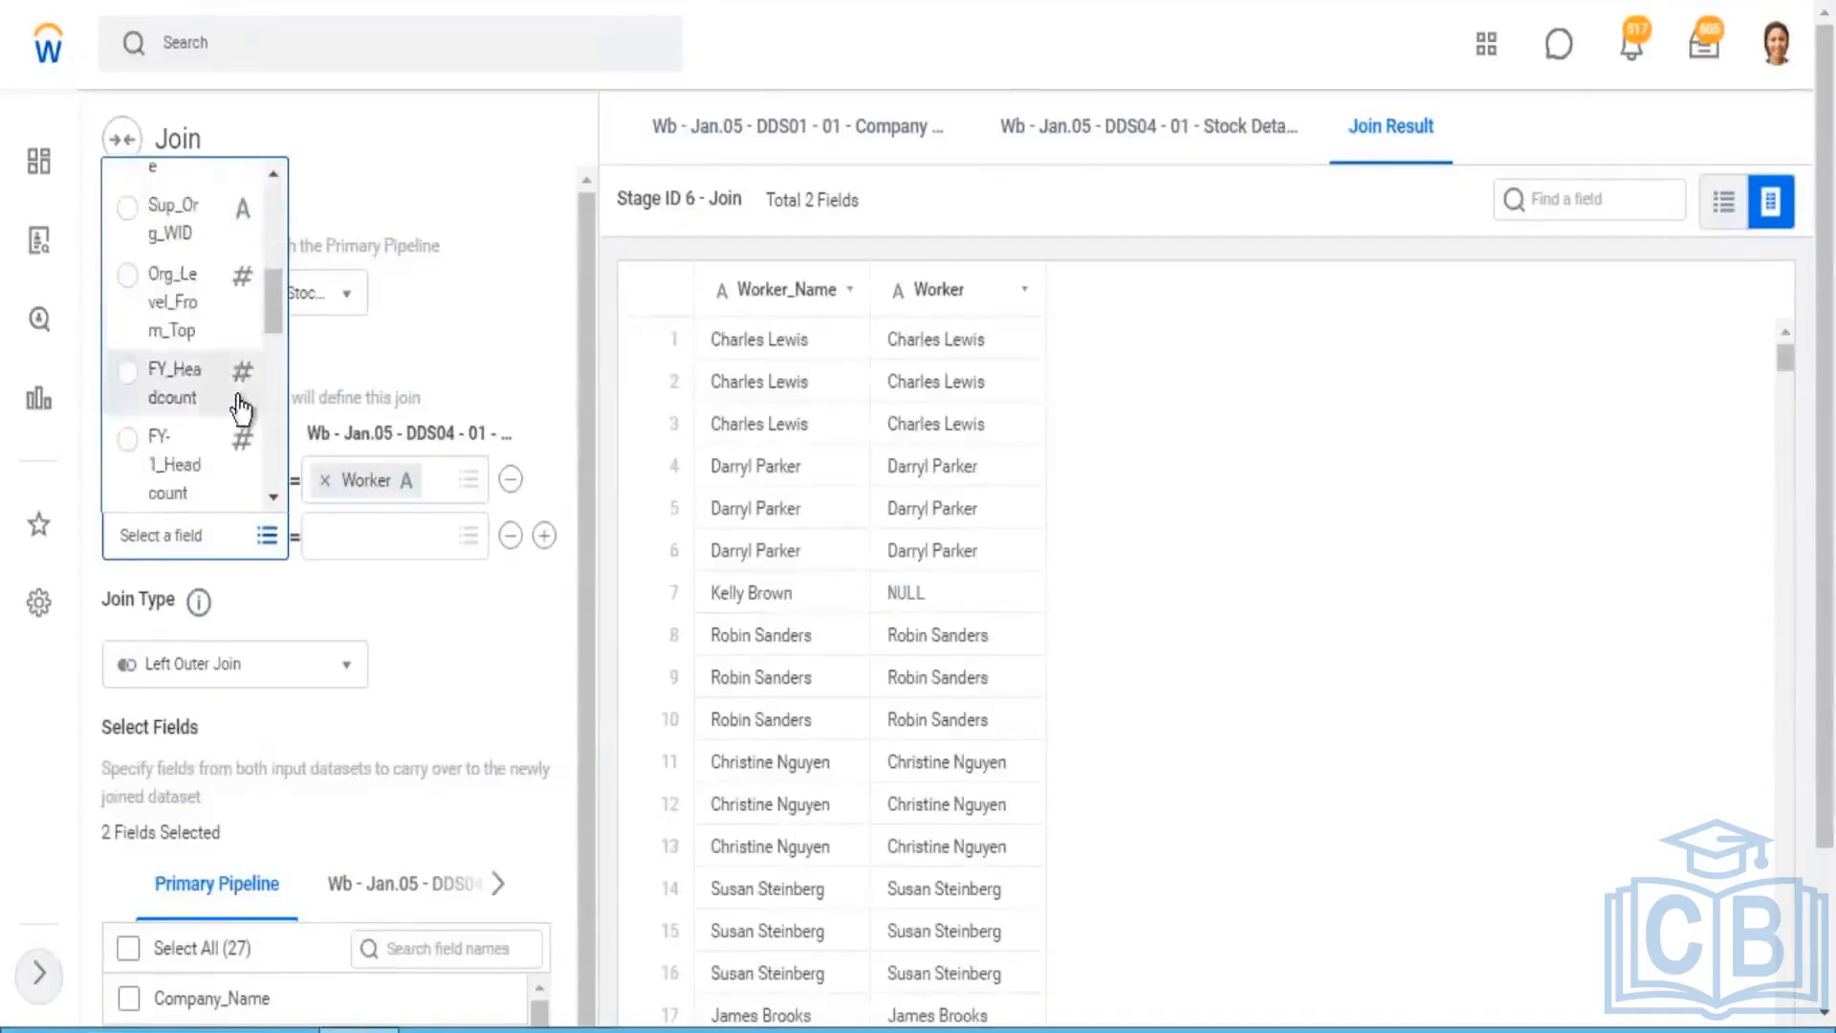
pyautogui.scroll(-2, 244, 404)
pyautogui.scroll(-3, 244, 403)
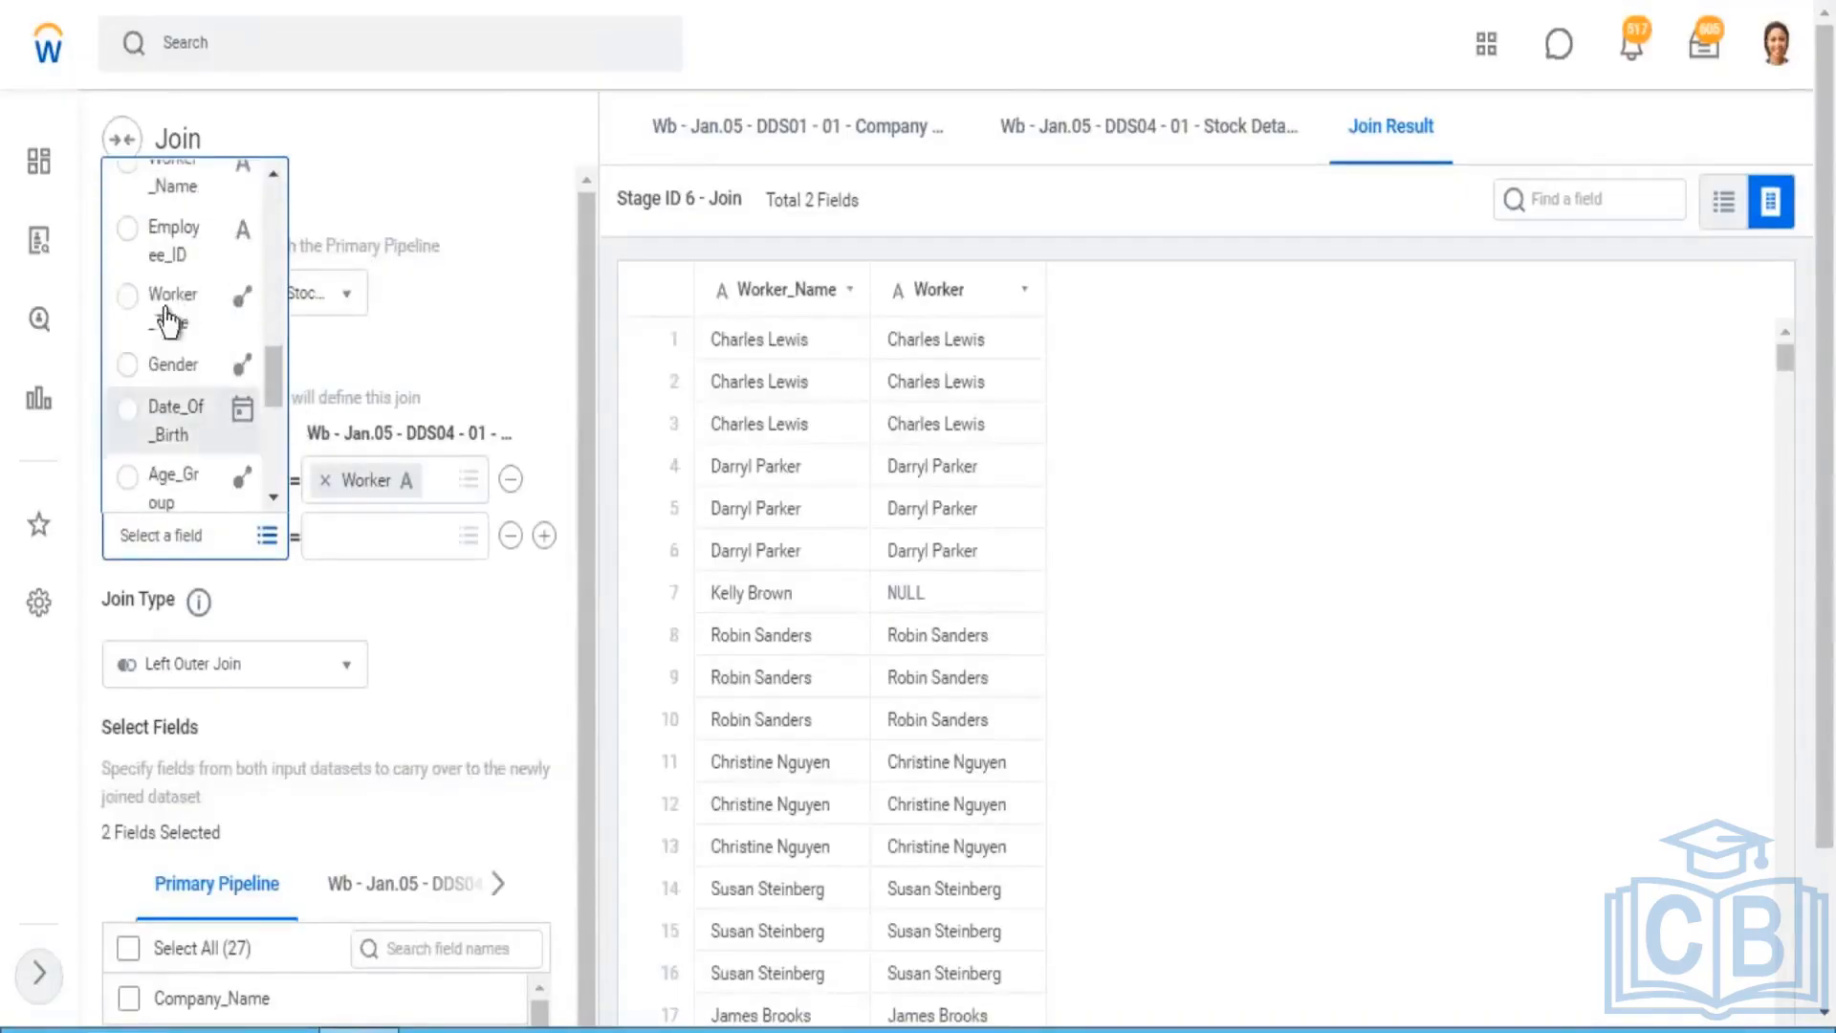
pyautogui.click(179, 244)
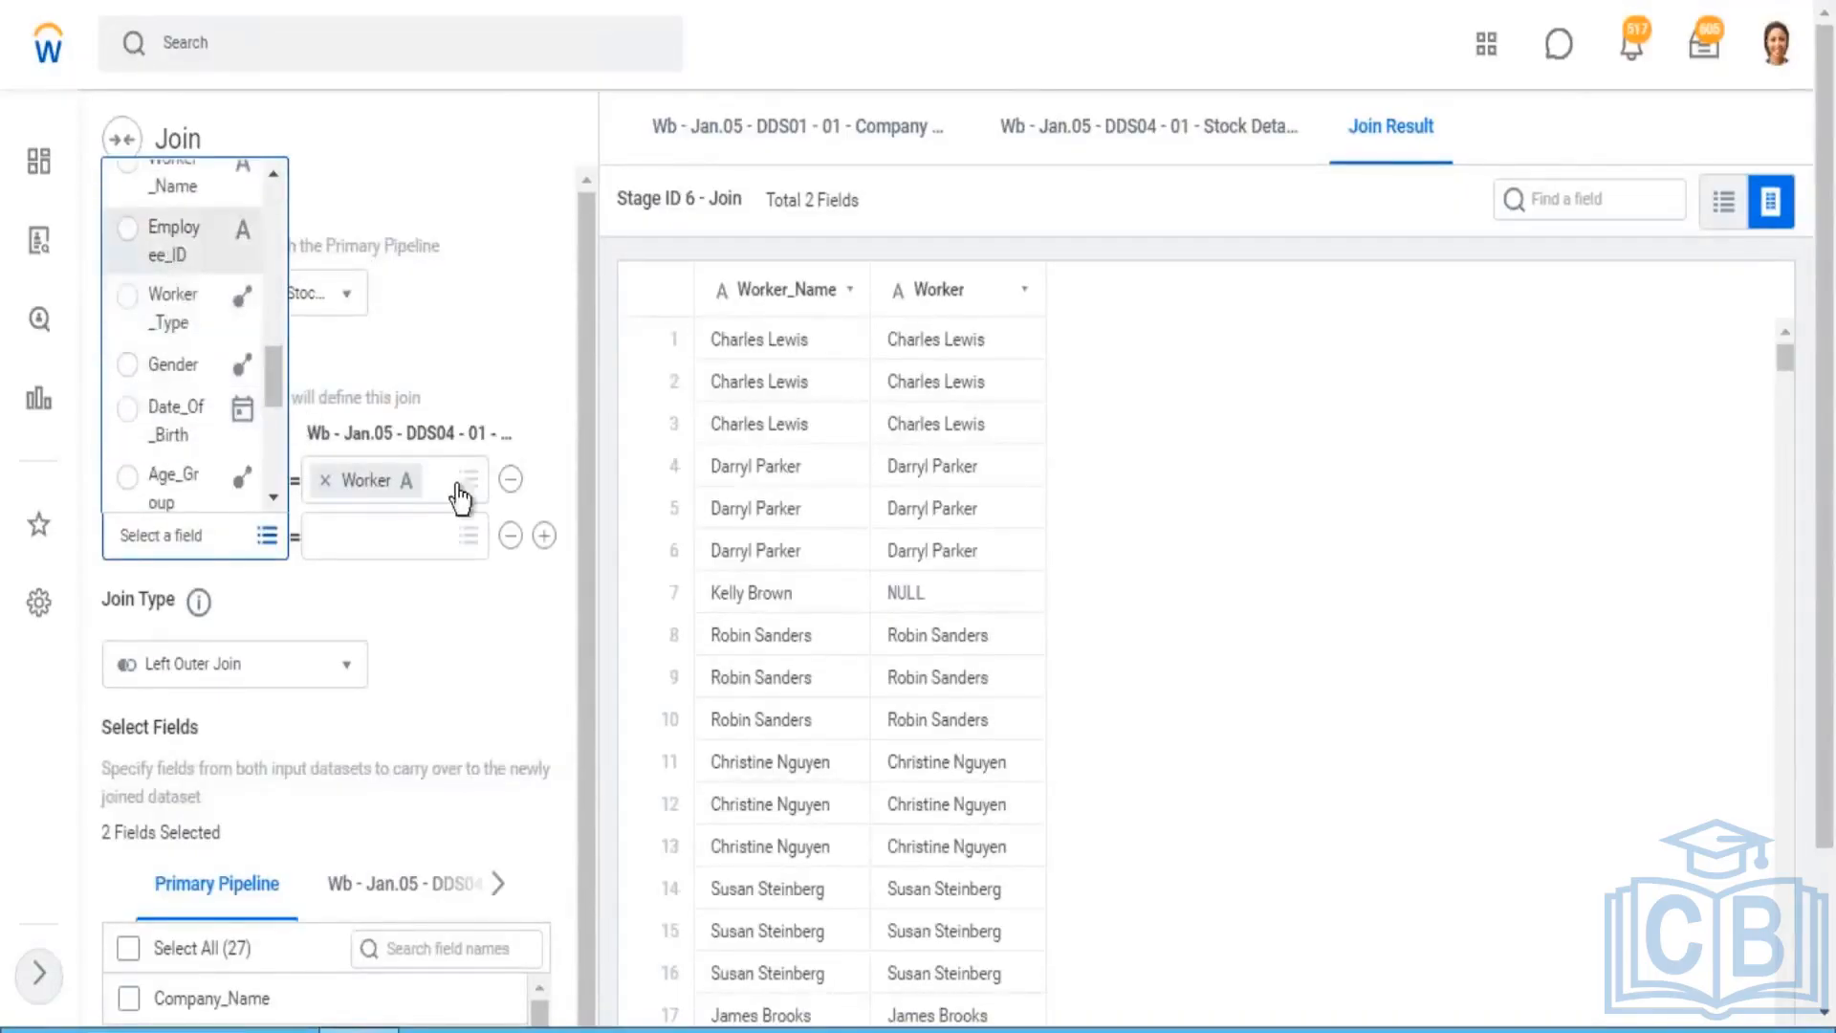
pyautogui.click(475, 546)
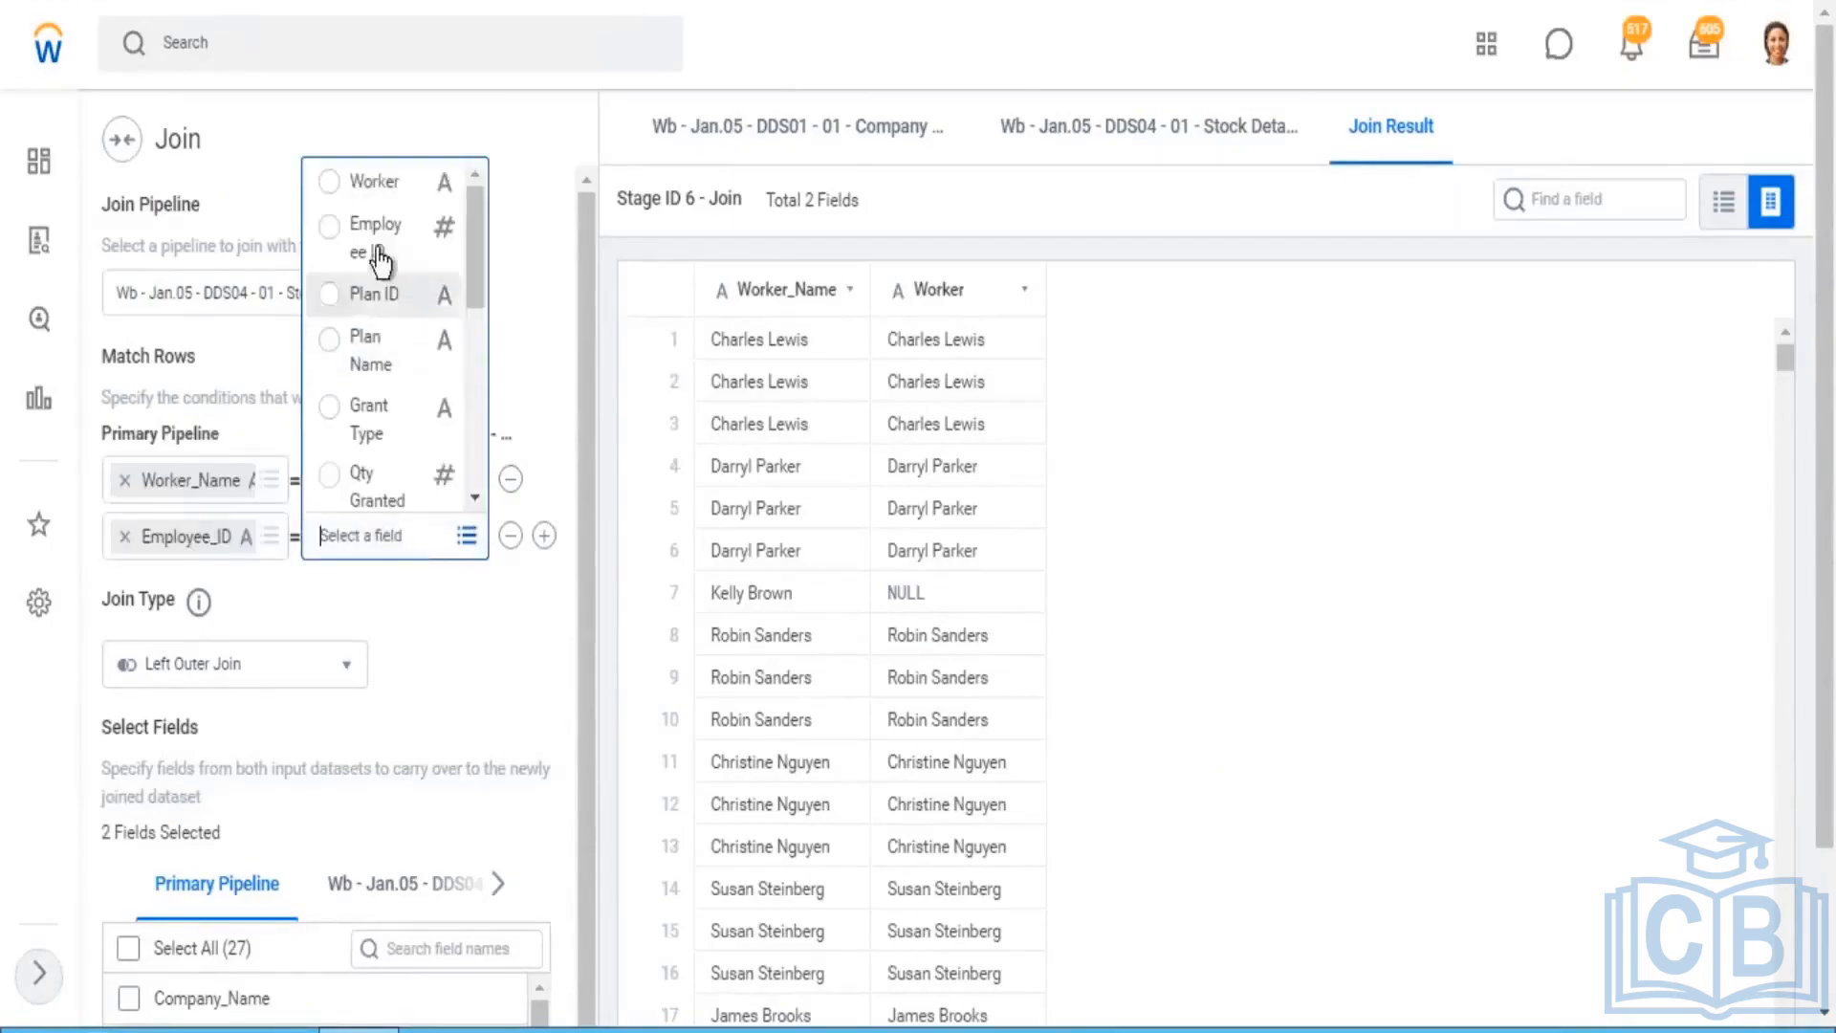
pyautogui.click(380, 251)
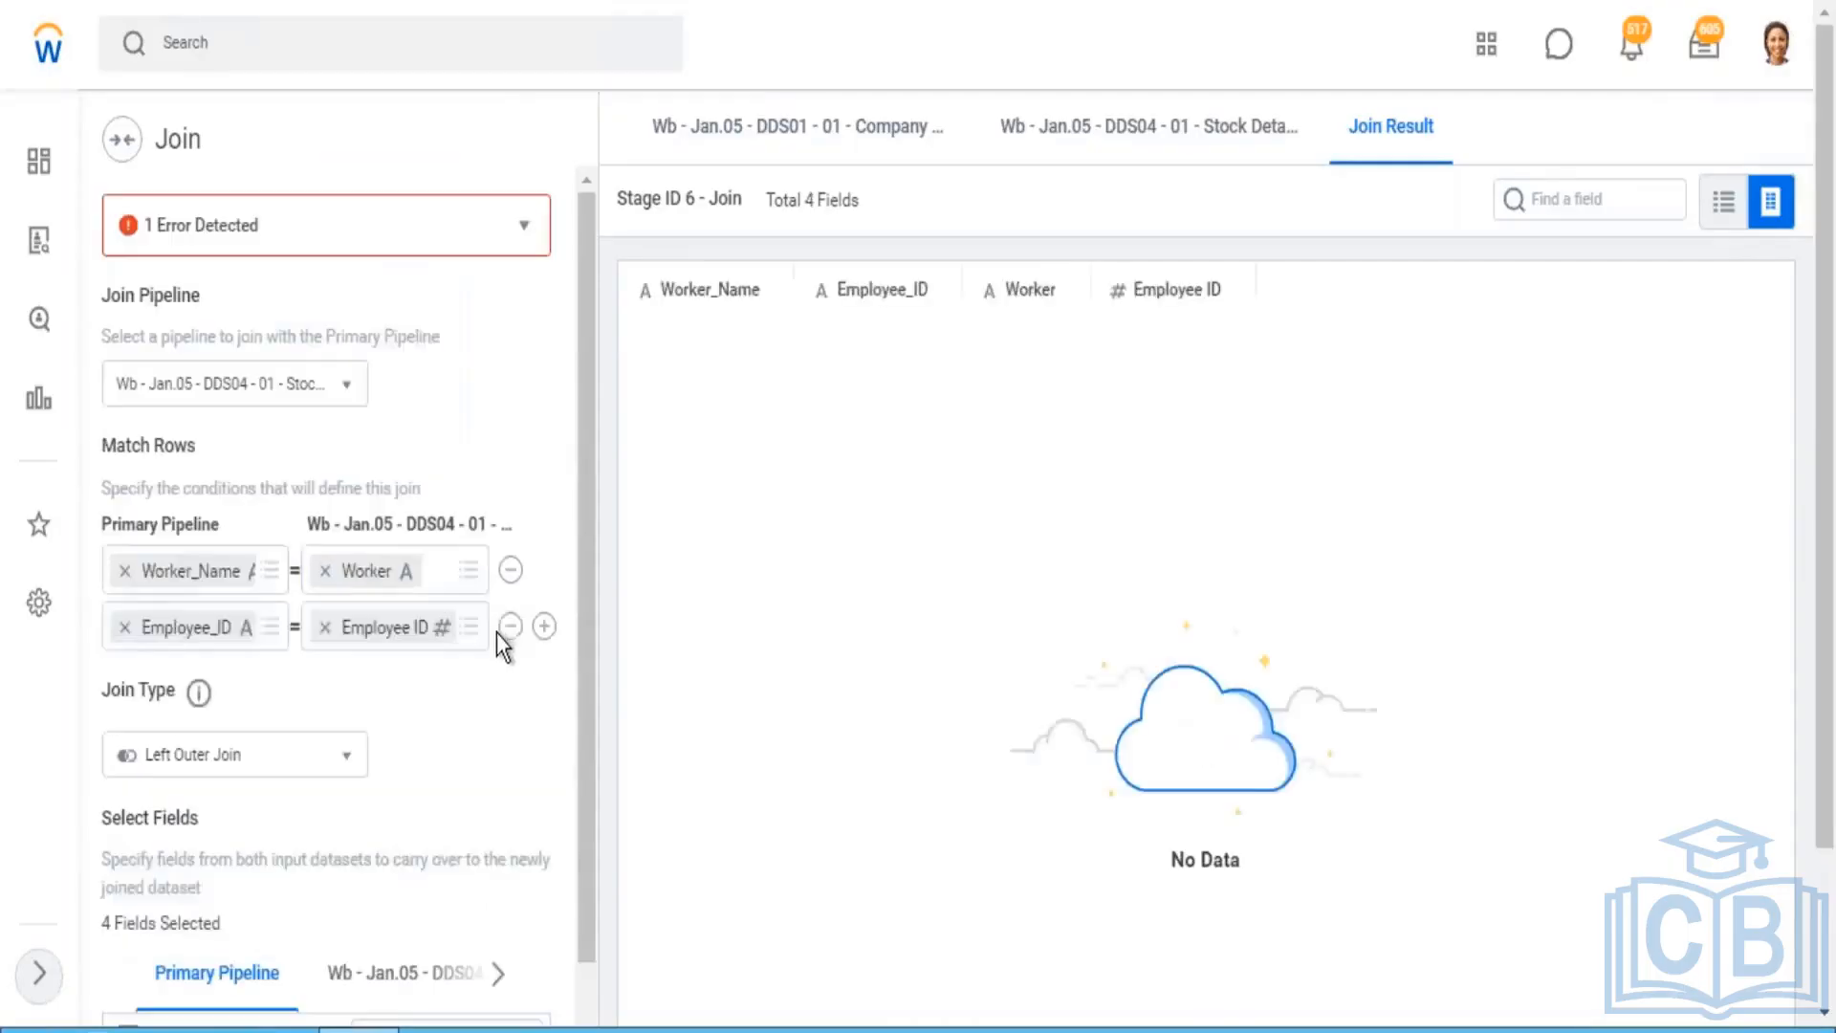
# Step: Expand the join error details and compare them with Employee ID's field type in the Stock Details Manage Fields stage
pyautogui.click(525, 225)
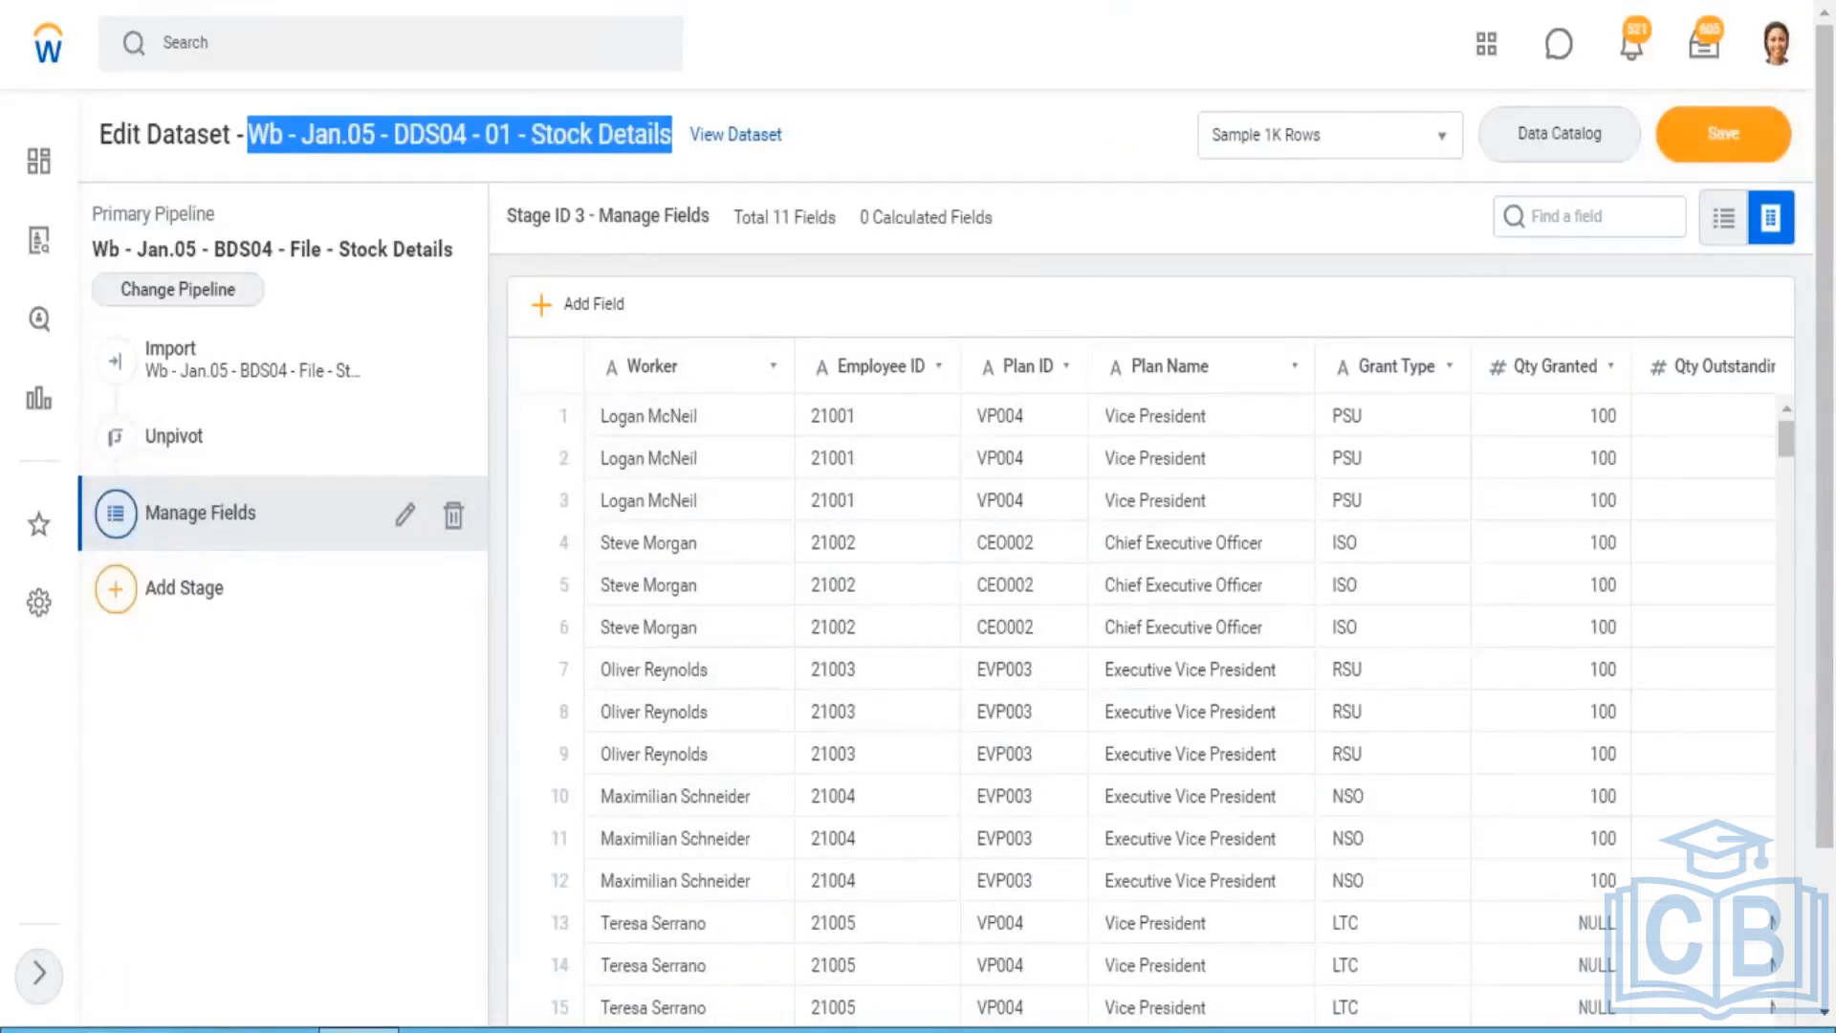
pyautogui.click(861, 448)
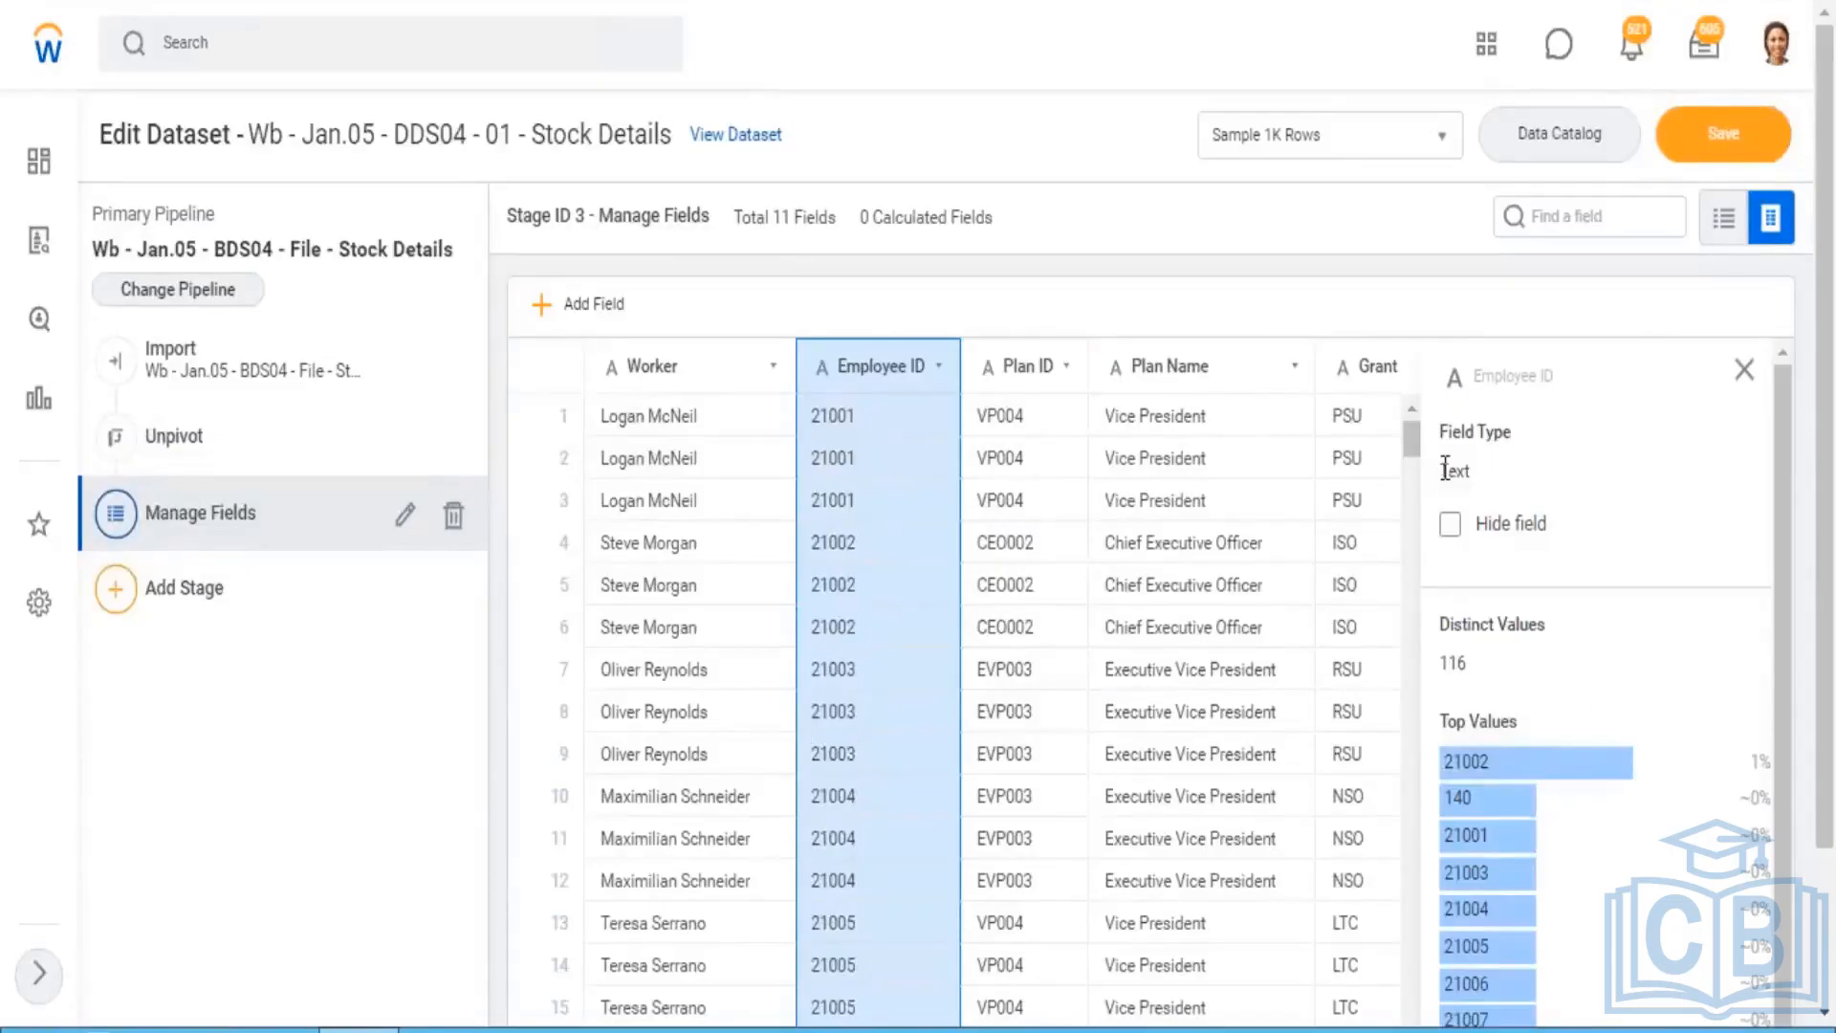
pyautogui.moveTo(1503, 475); pyautogui.dragTo(1438, 472)
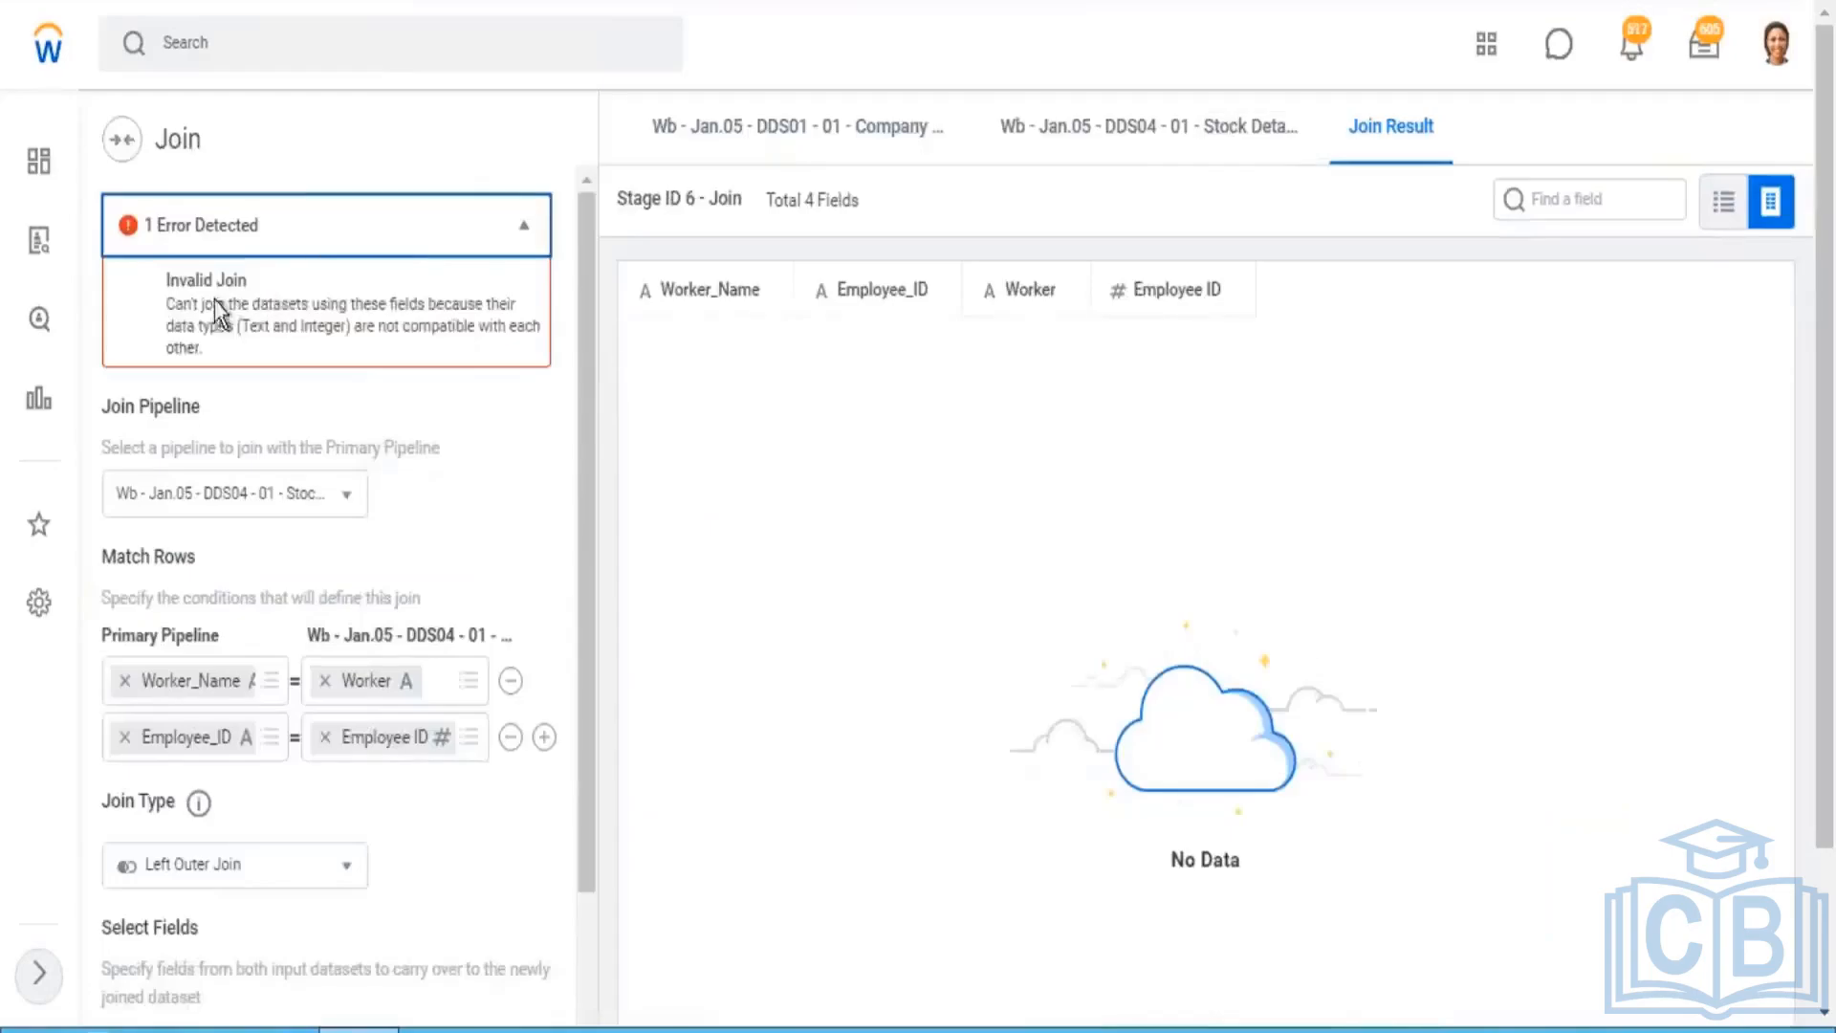
pyautogui.moveTo(200, 304); pyautogui.dragTo(258, 330)
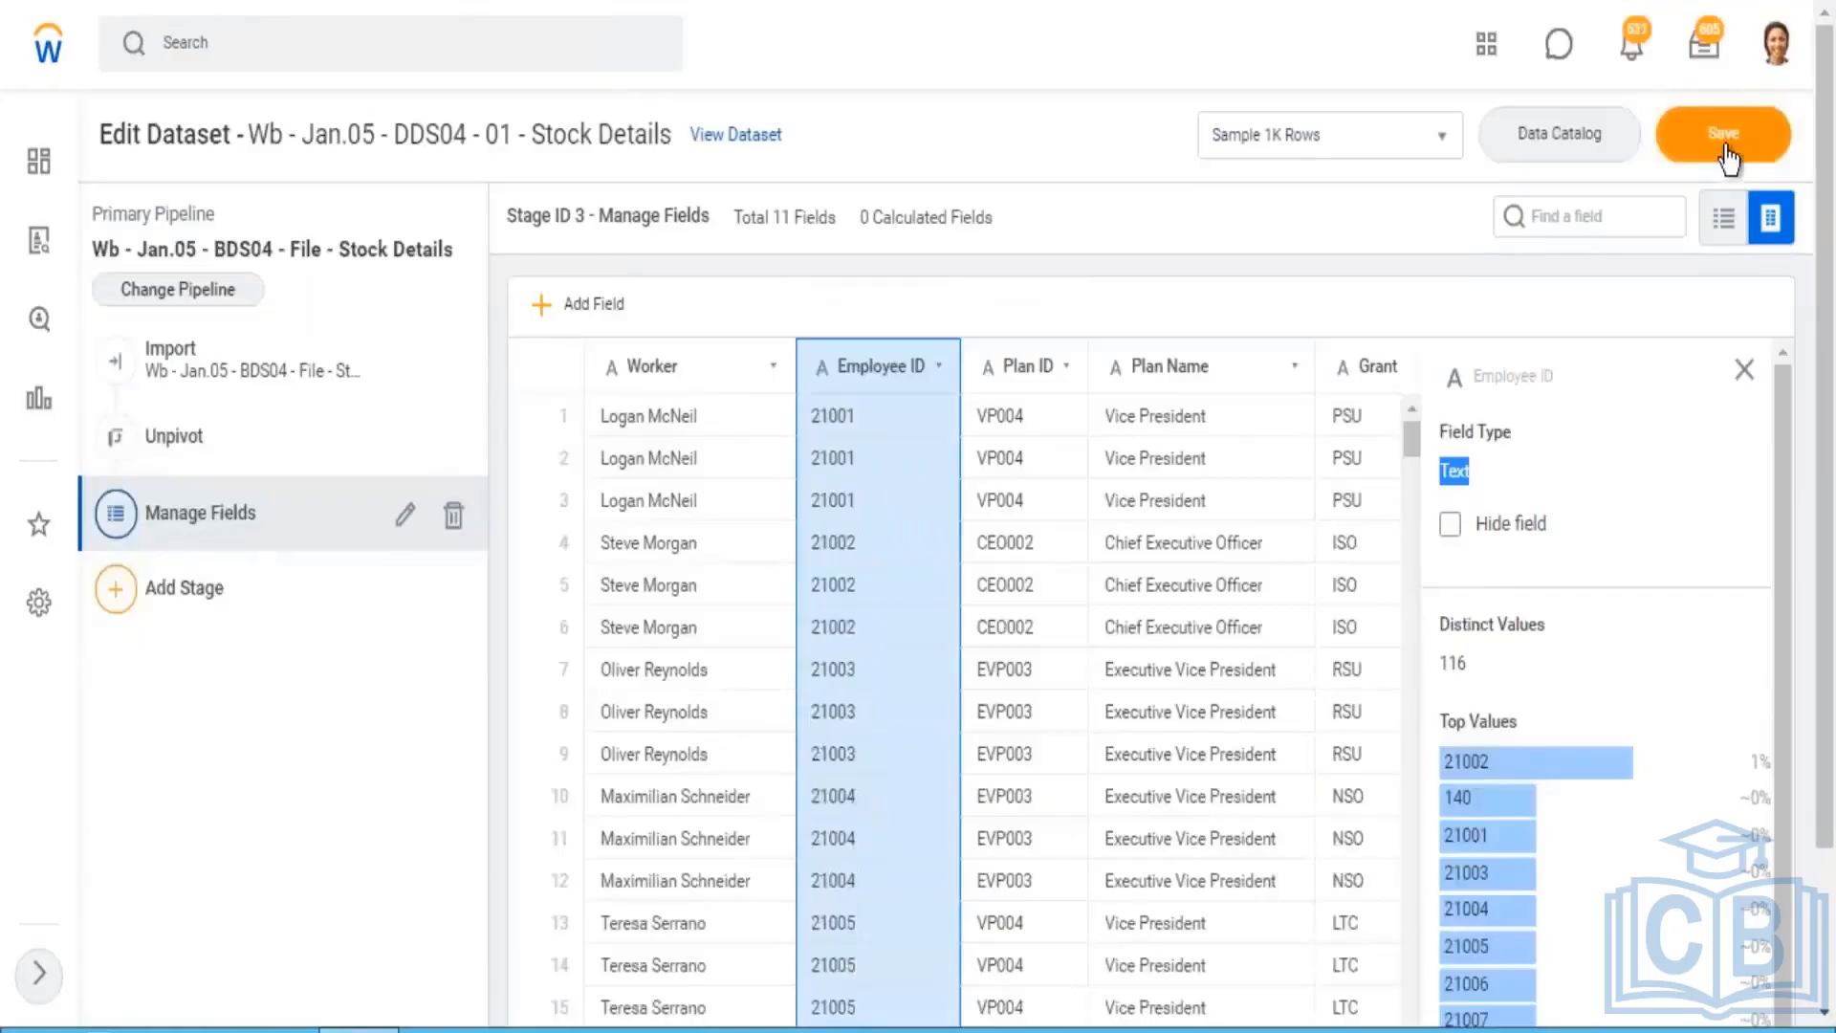
# Step: Save the DDS04 - 01 - Stock Details dataset and cancel the Join stage being configured in Company Details
pyautogui.click(1725, 148)
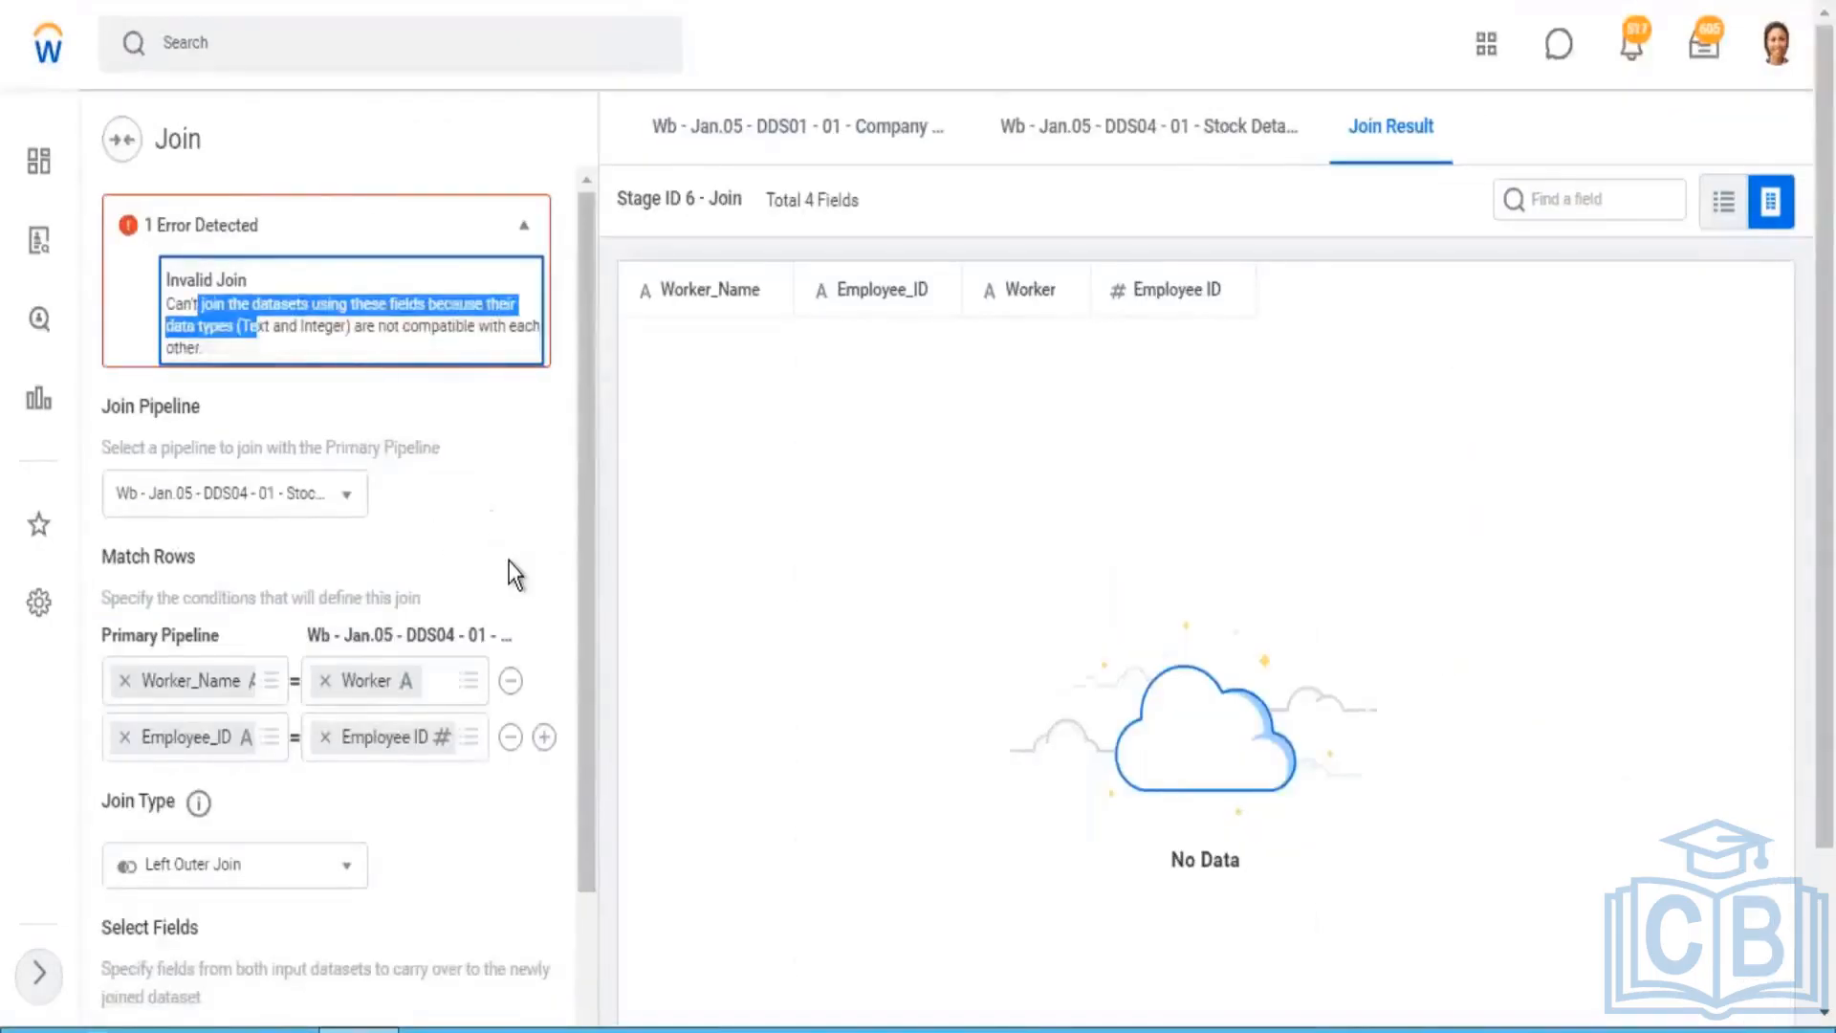
pyautogui.scroll(-5, 516, 574)
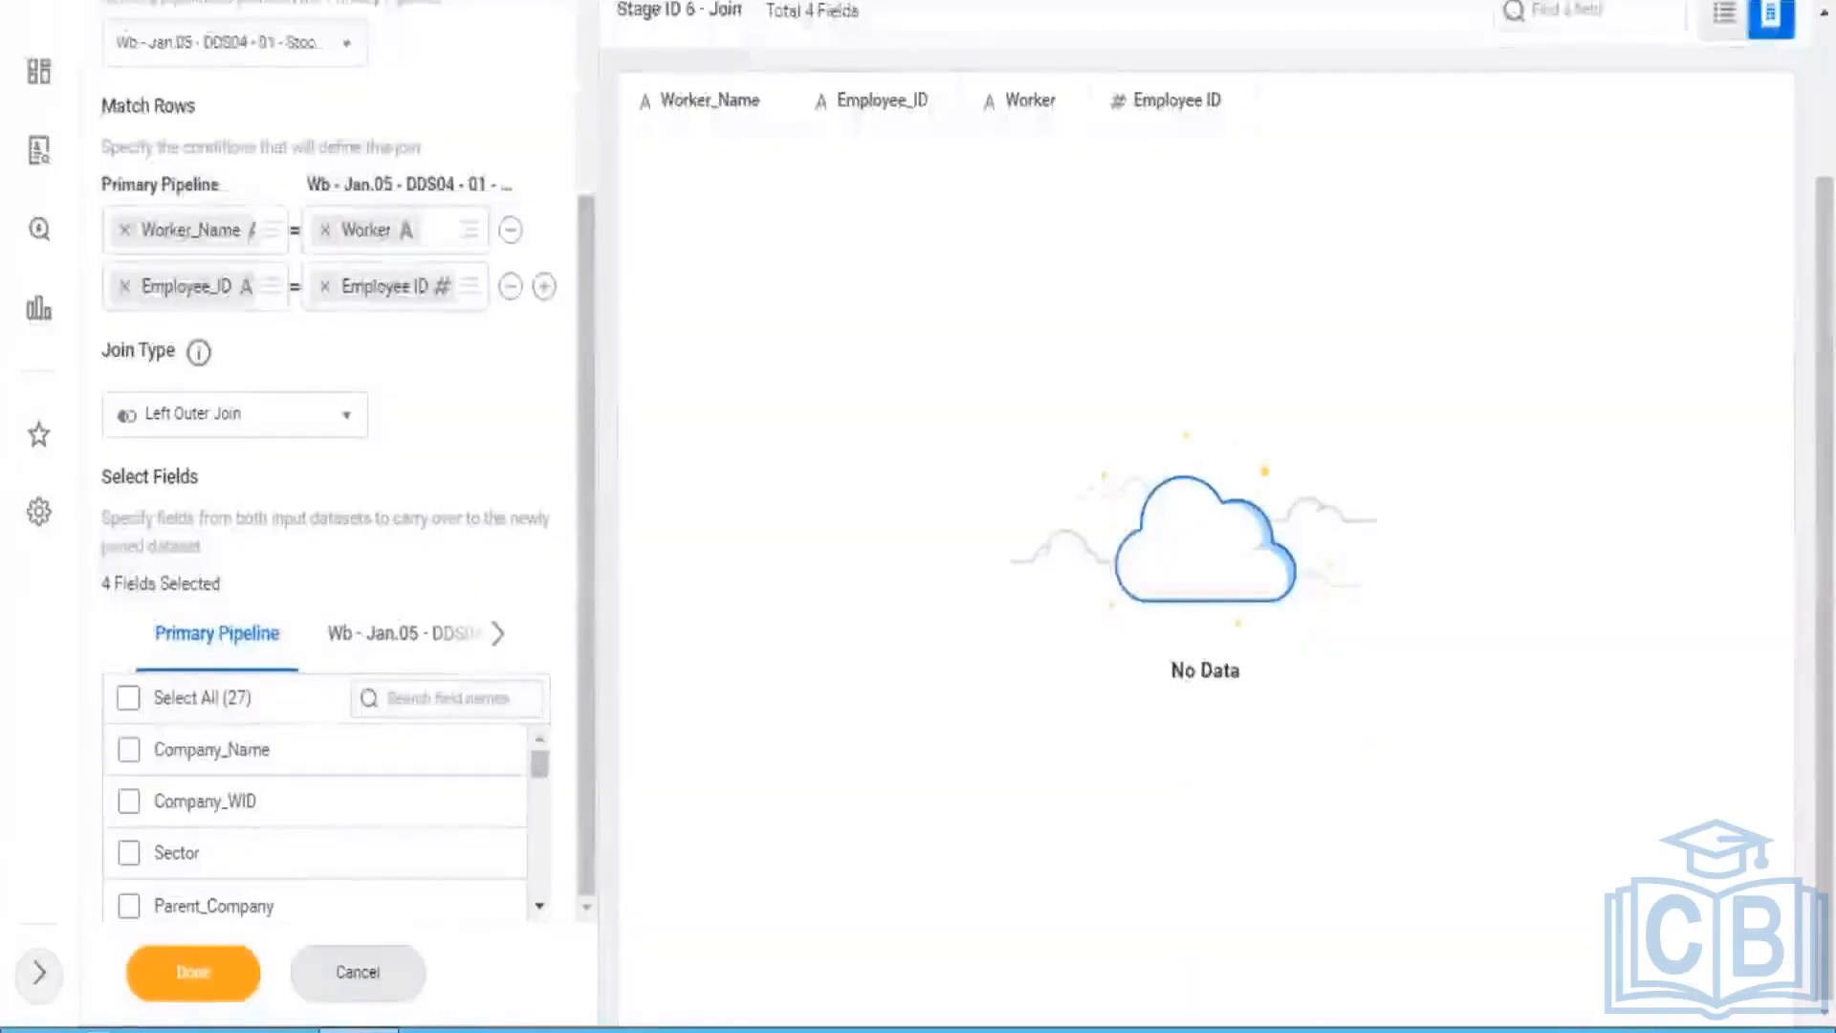
pyautogui.click(368, 973)
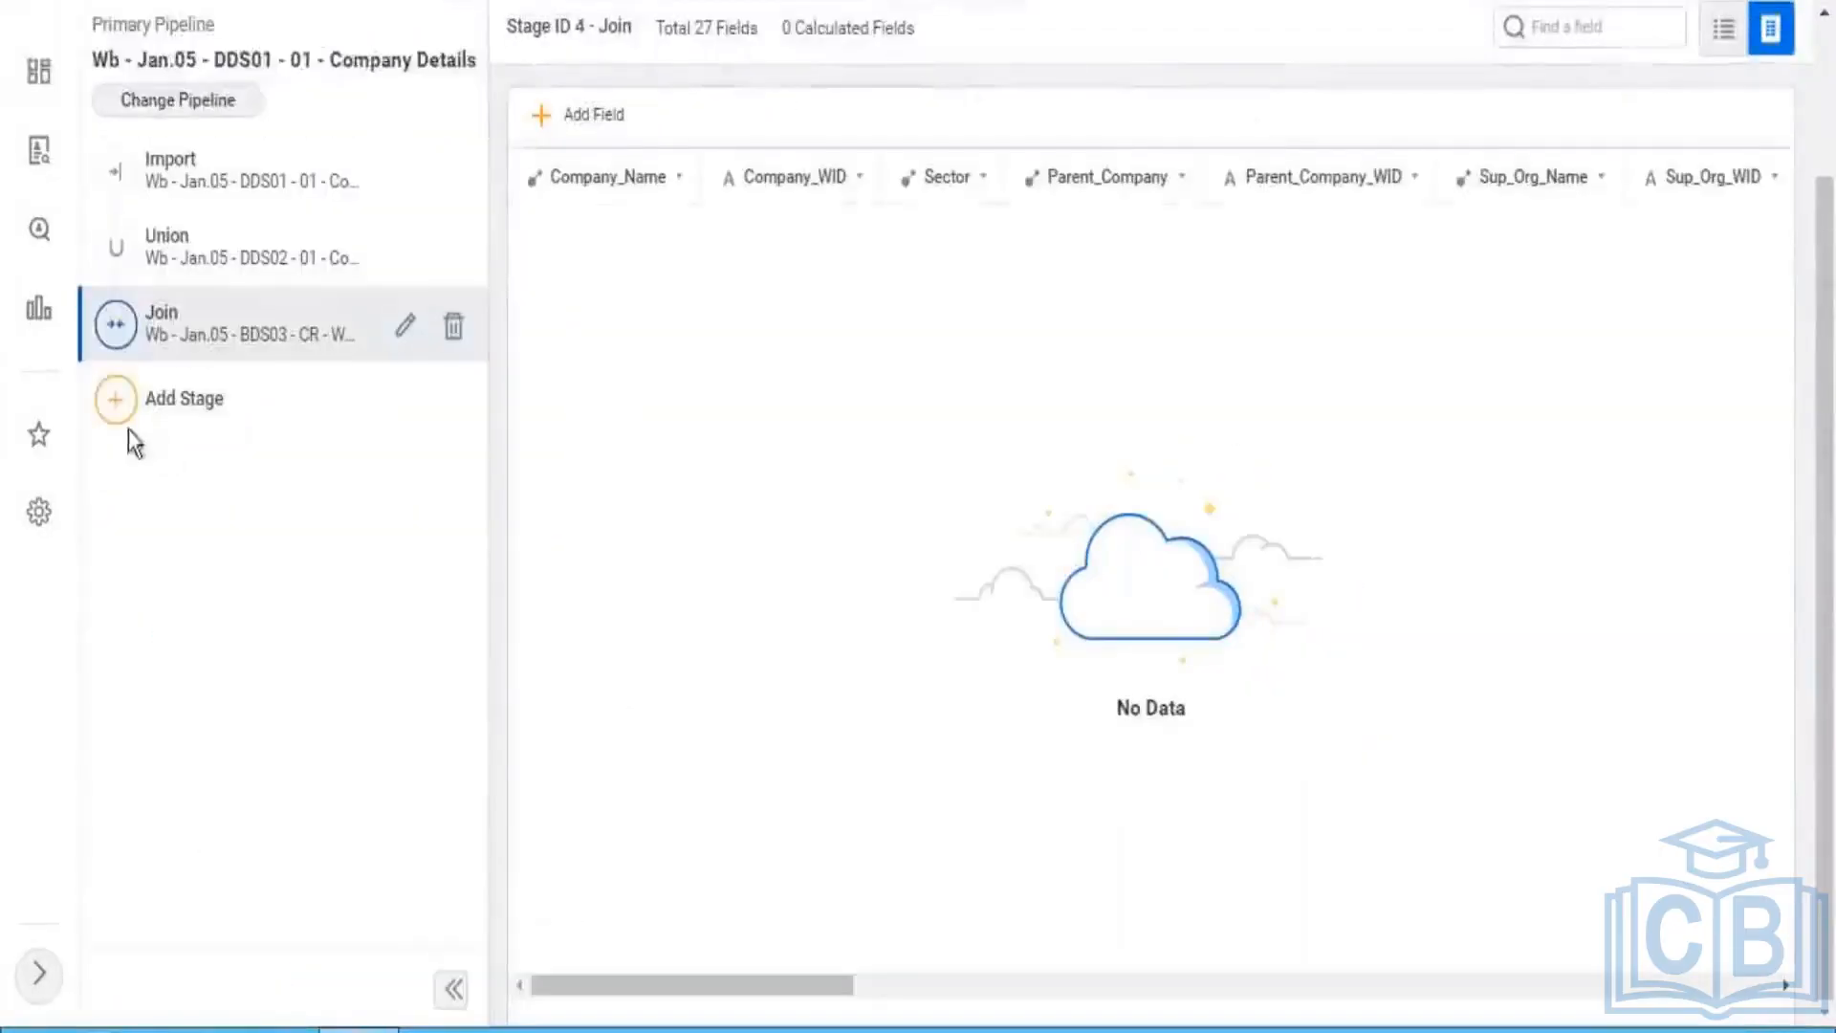
# Step: Create a fresh Join stage in Company Details and select the saved Wb - Jan.05 - DDS04 - 01 - Stock Details dataset as its pipeline
pyautogui.click(156, 398)
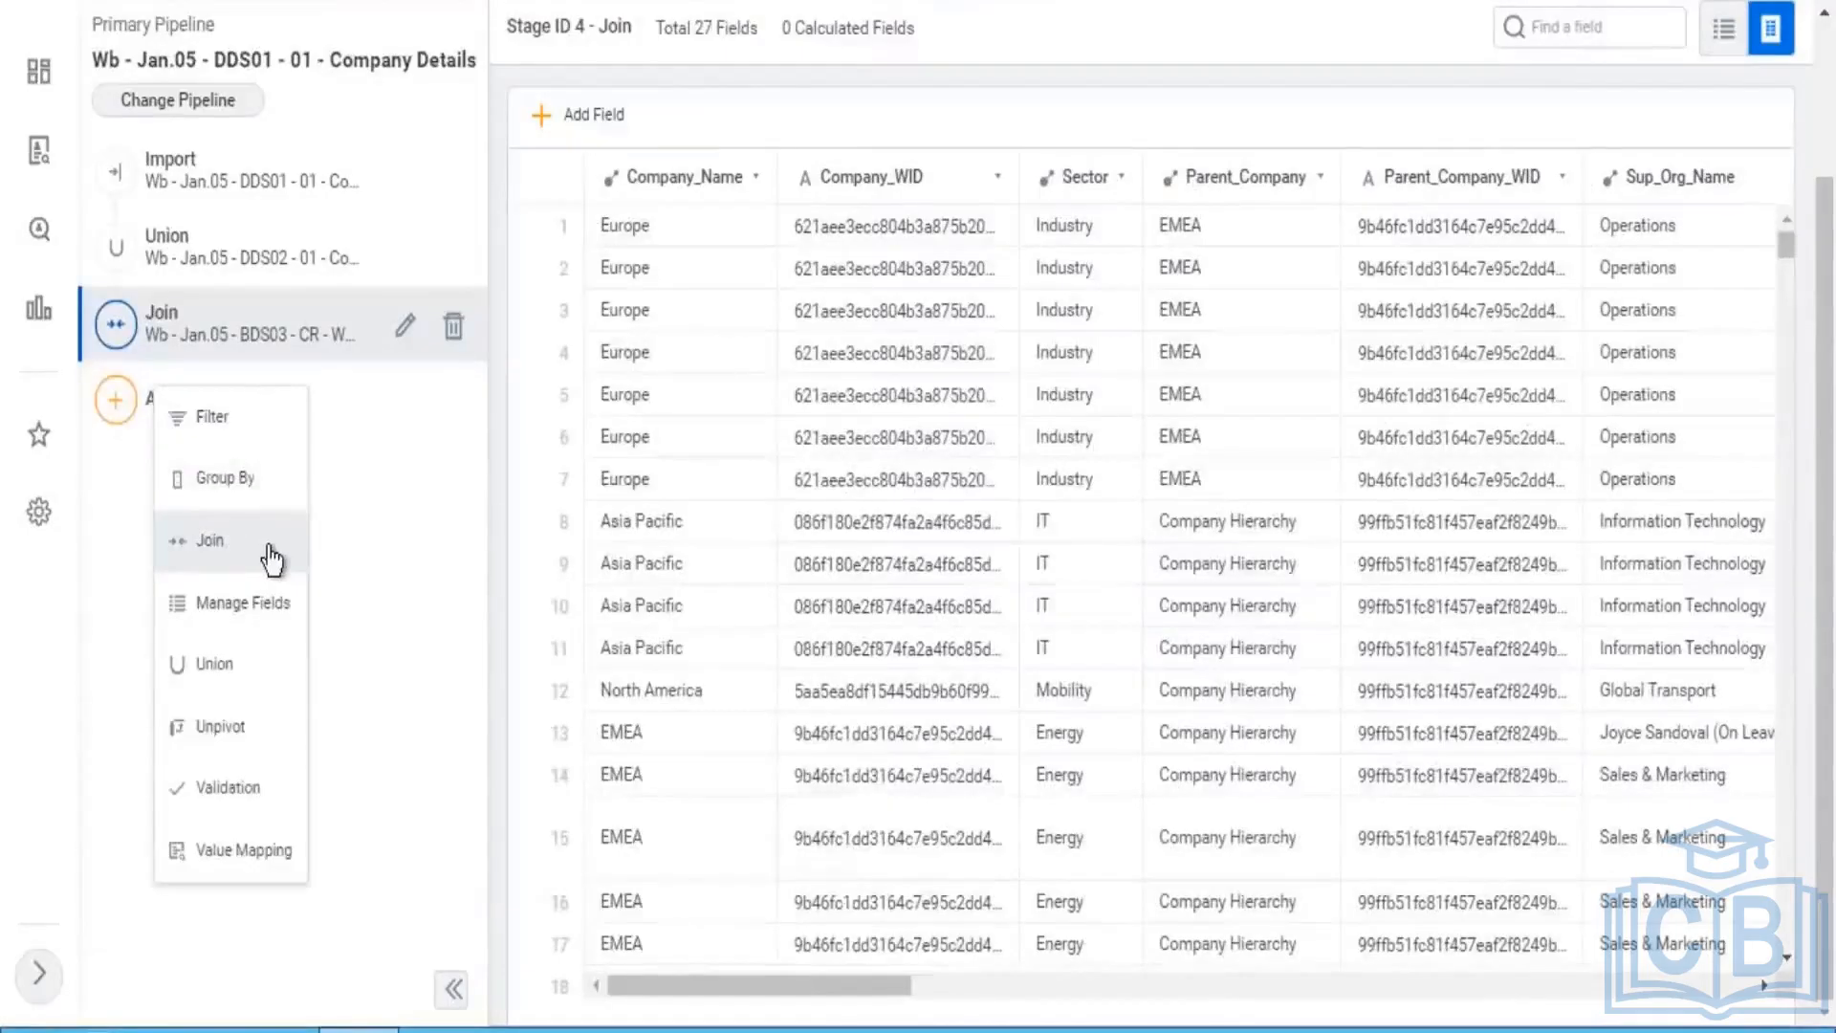
pyautogui.click(210, 541)
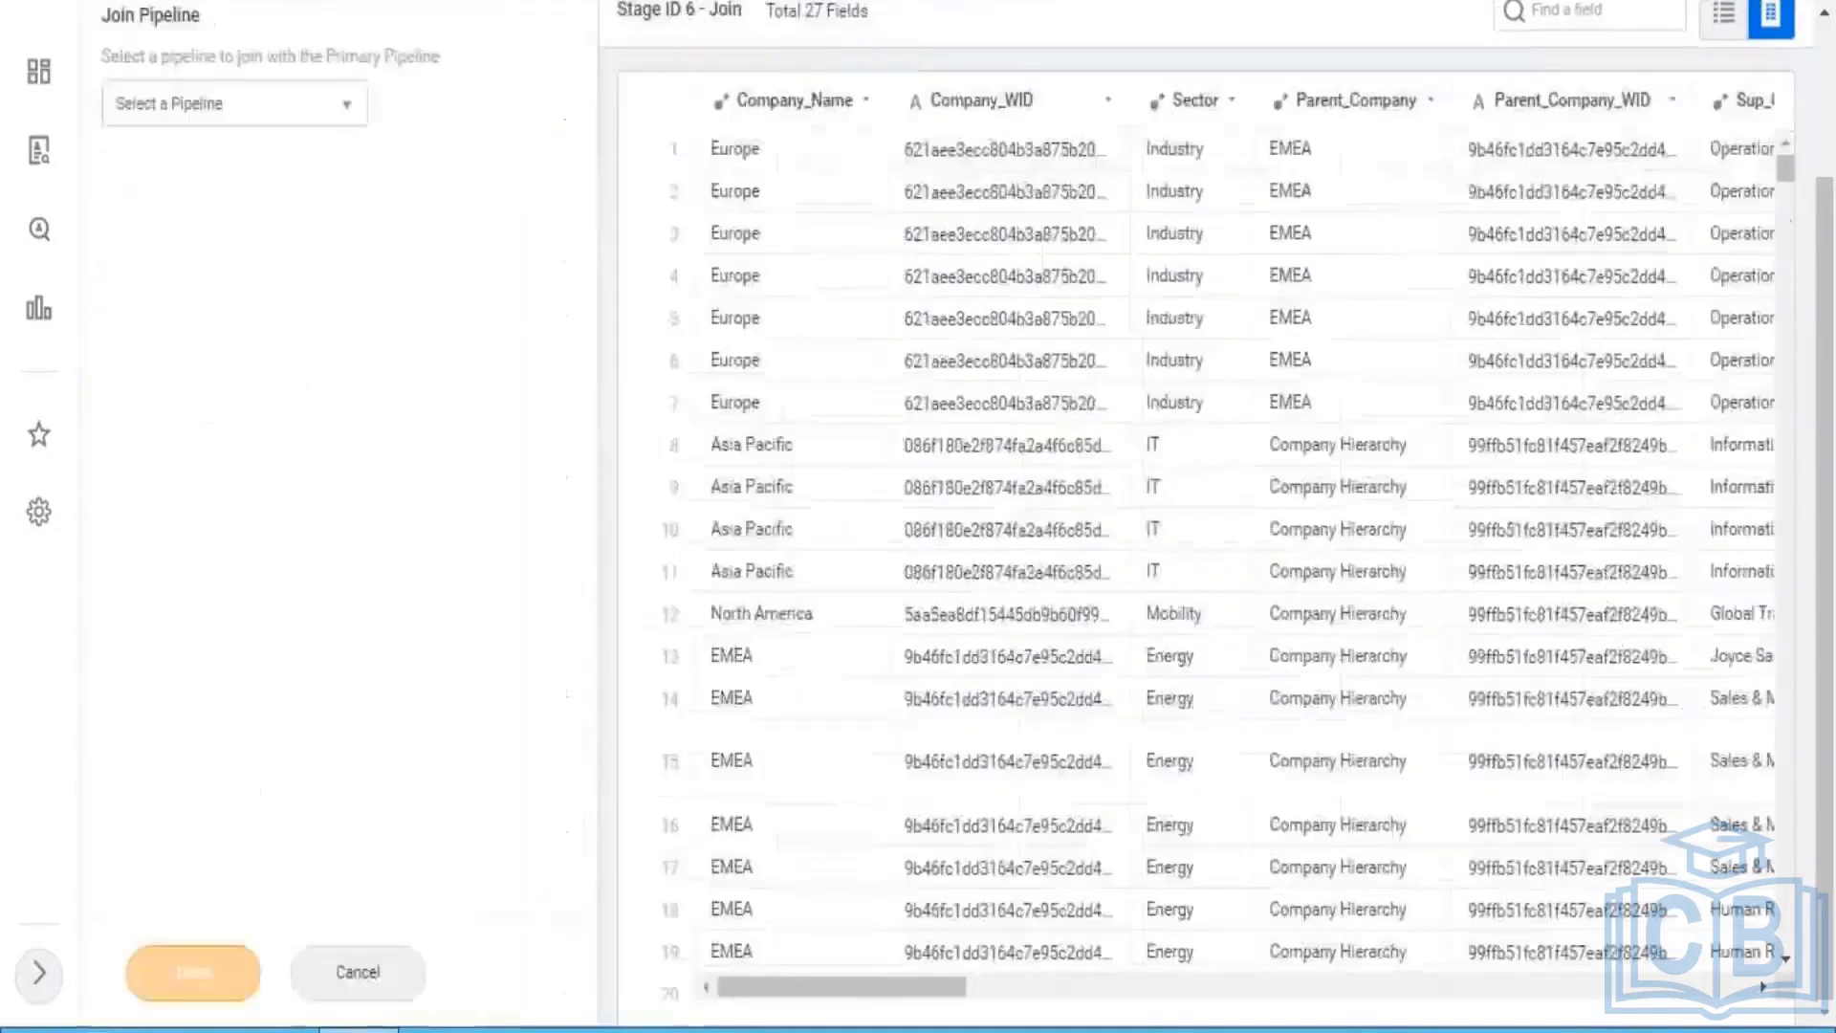
pyautogui.click(346, 107)
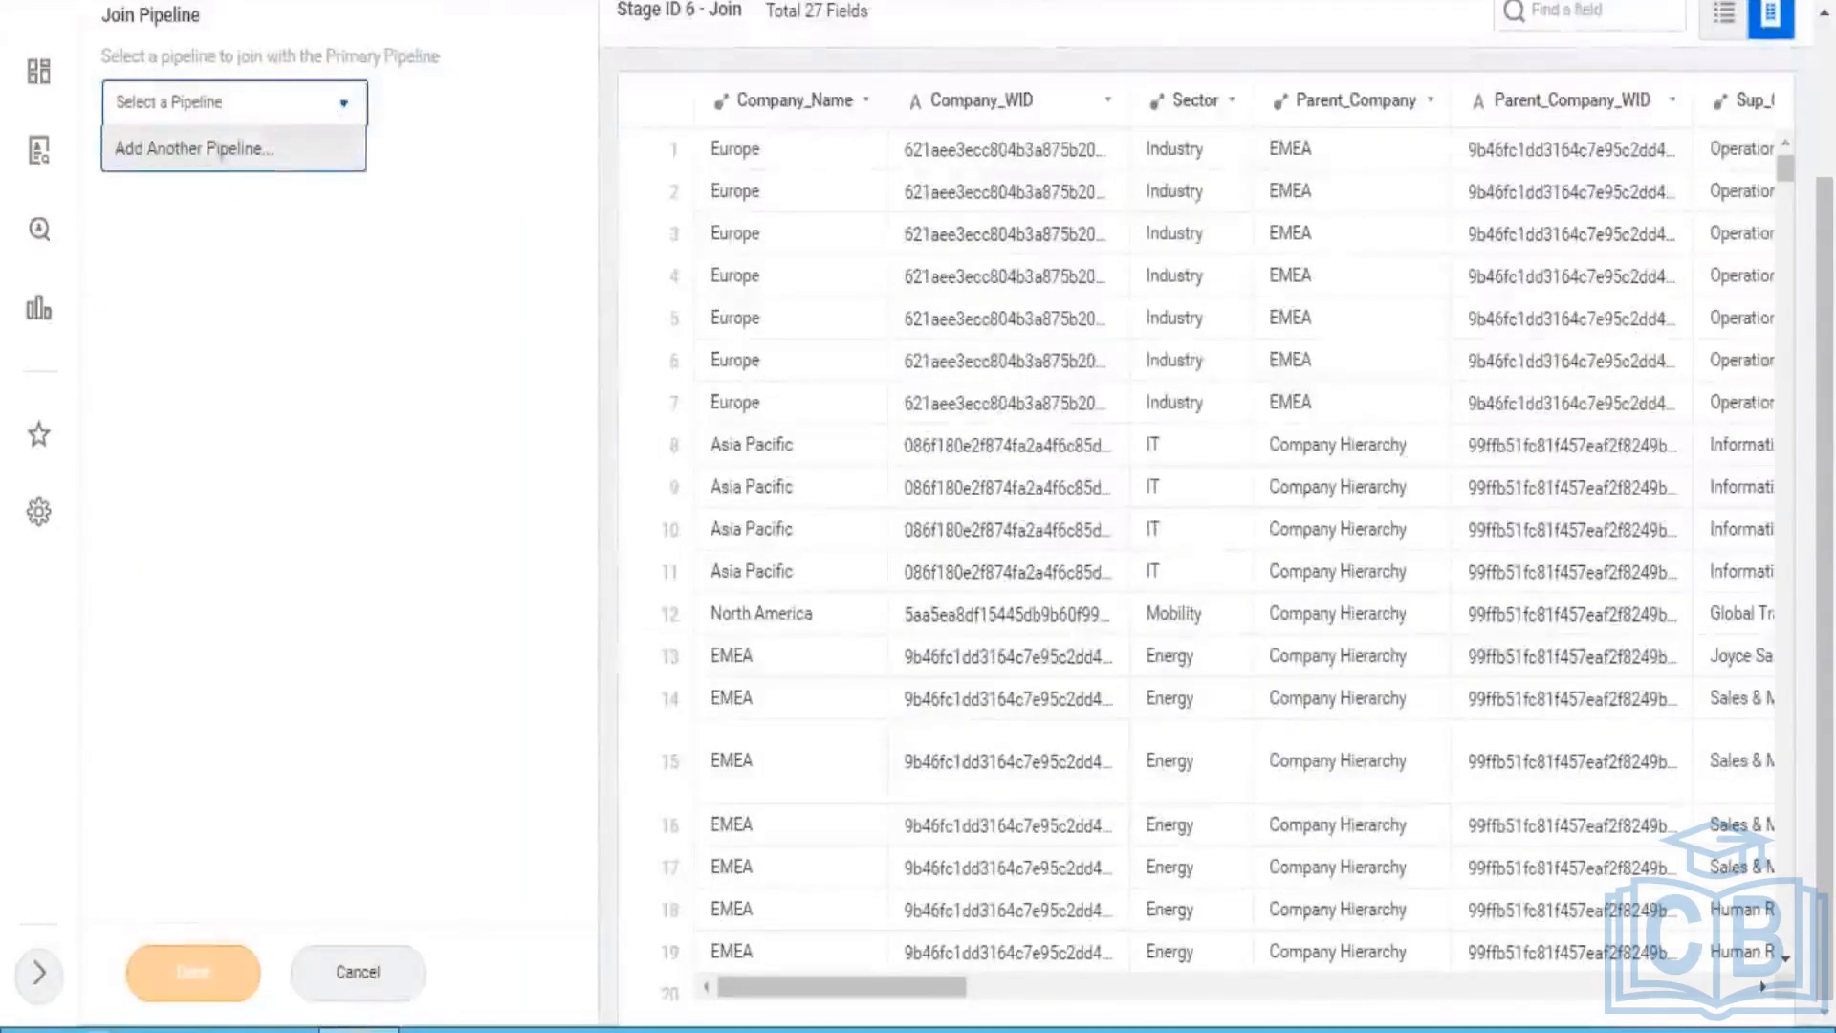
pyautogui.click(291, 151)
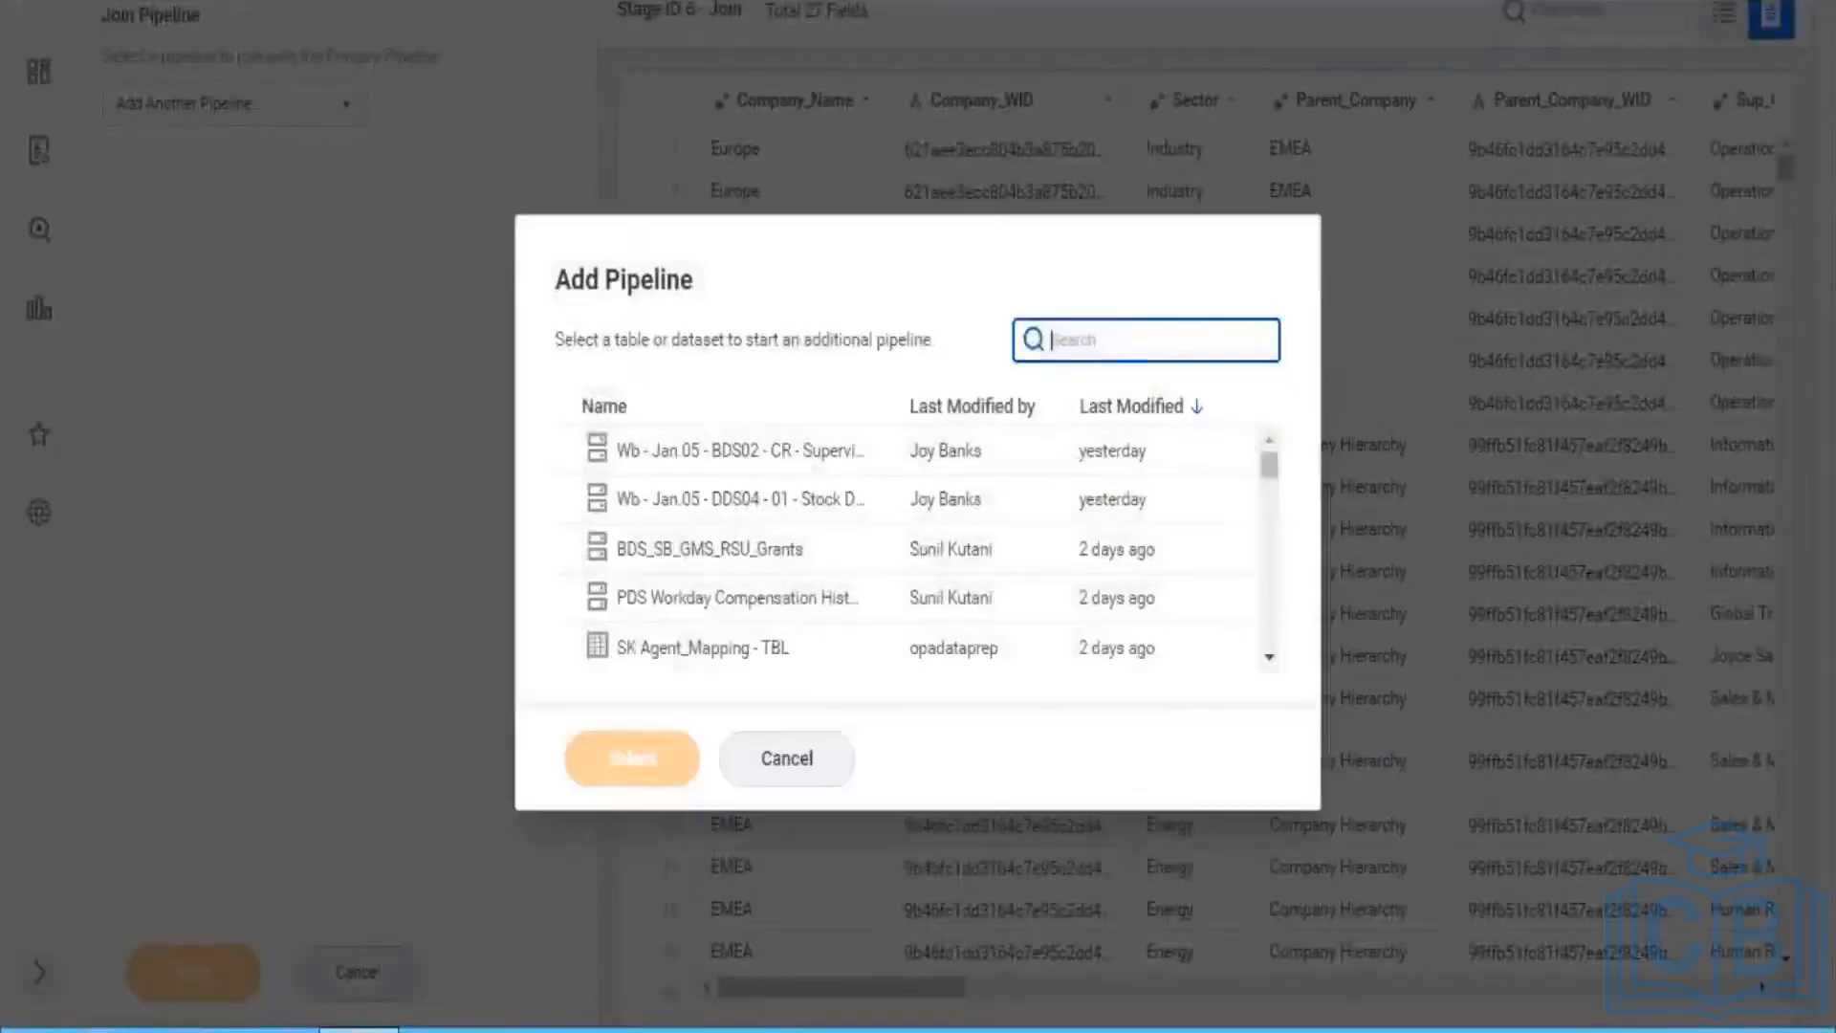
pyautogui.hotkey('ctrl', 'v')
pyautogui.click(803, 445)
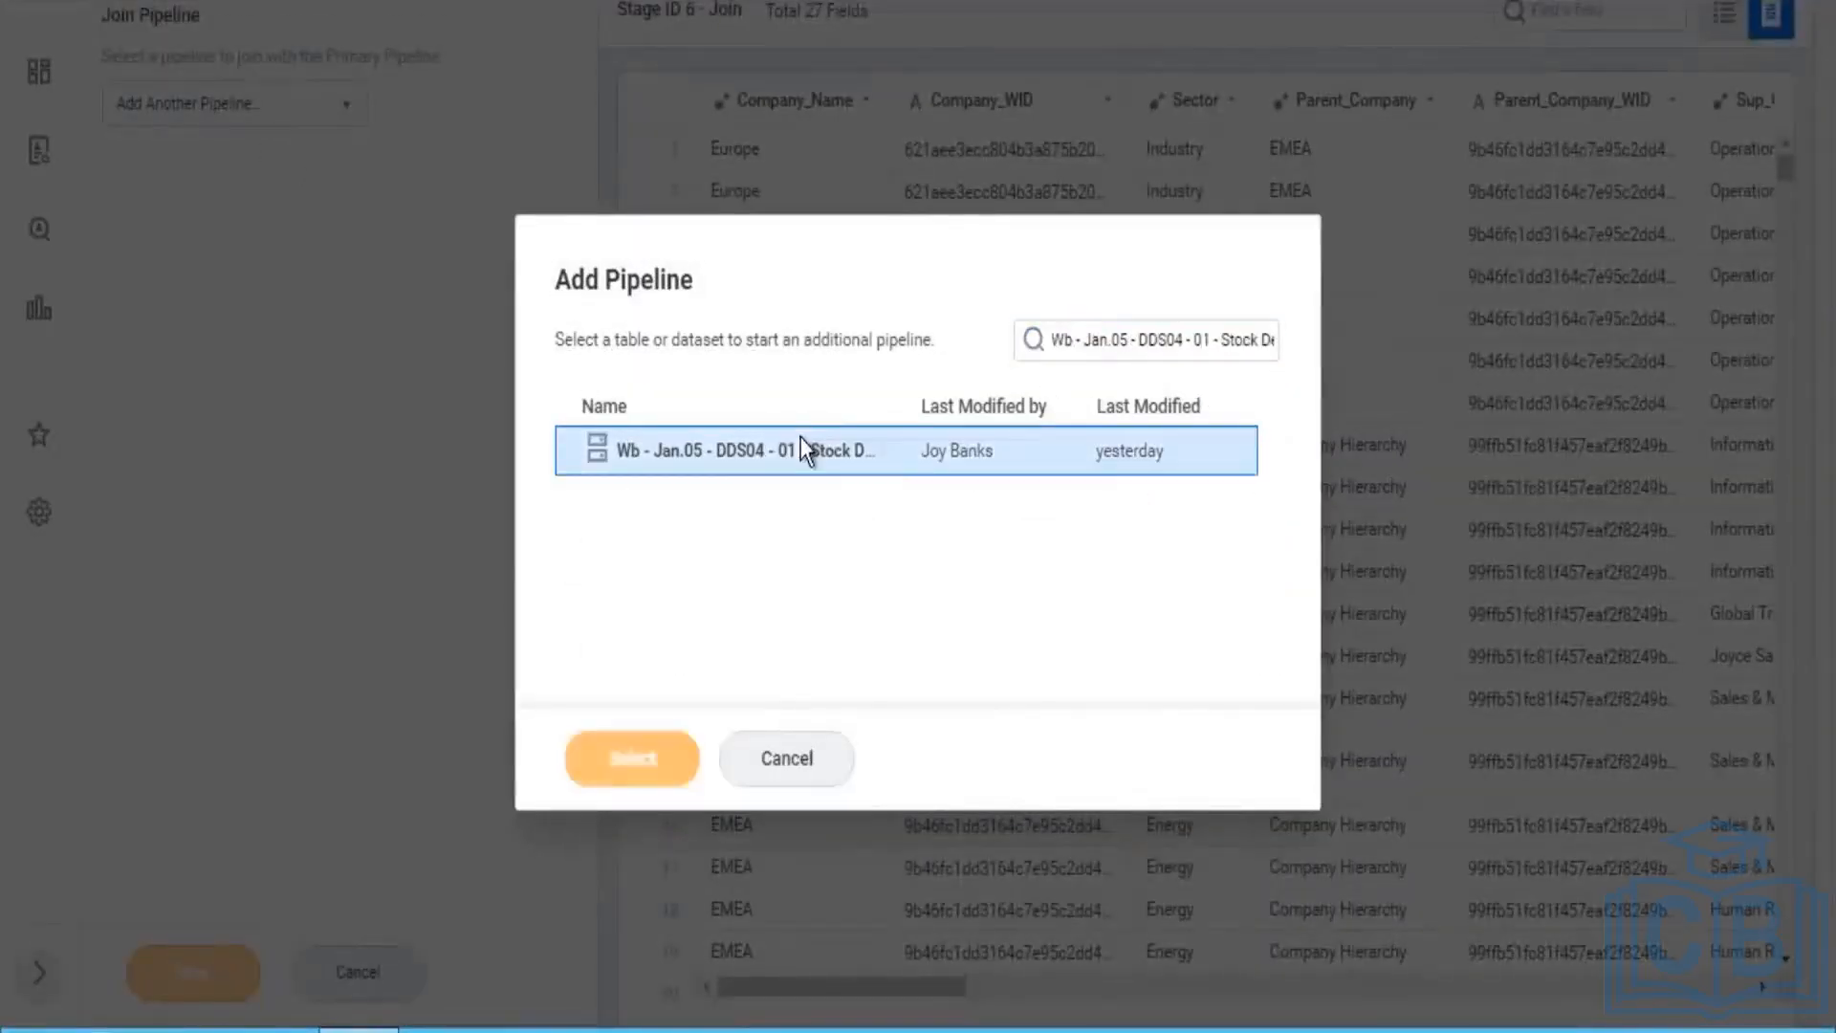
pyautogui.click(635, 757)
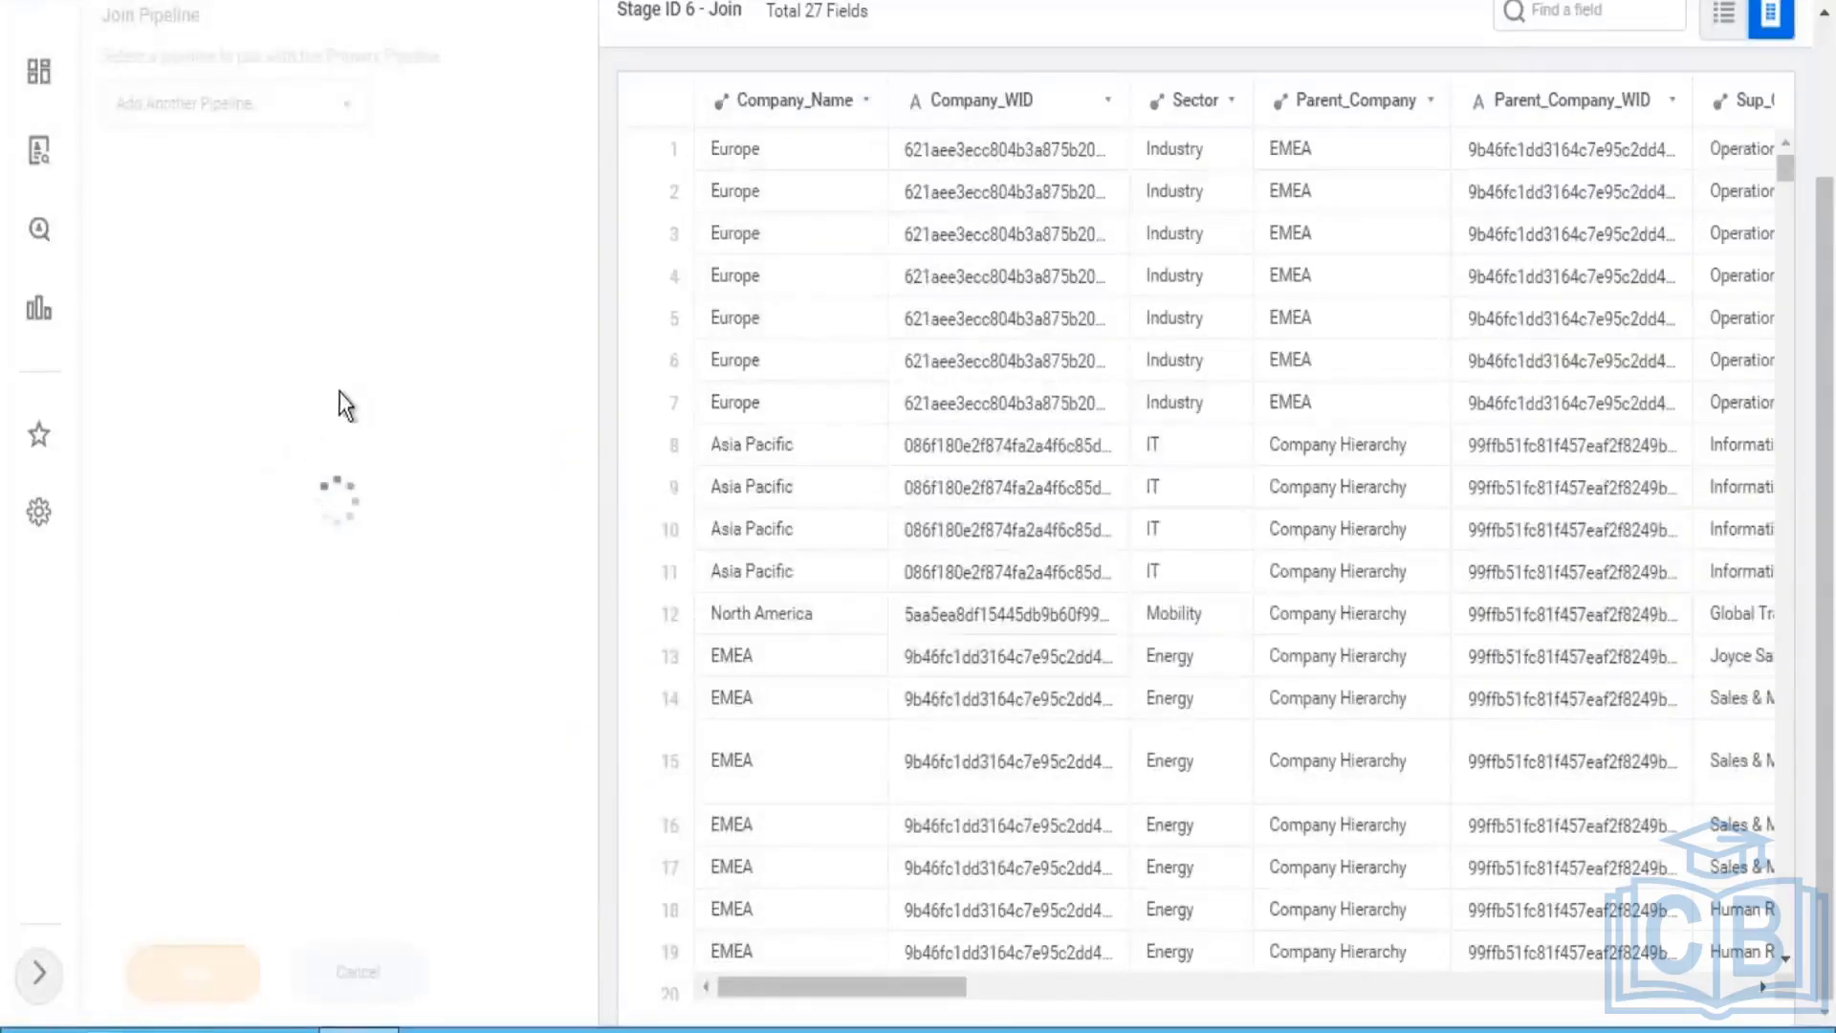
# Step: Match Worker_Name from the primary pipeline with Worker from the Stock Details pipeline in the new Join stage
pyautogui.click(220, 291)
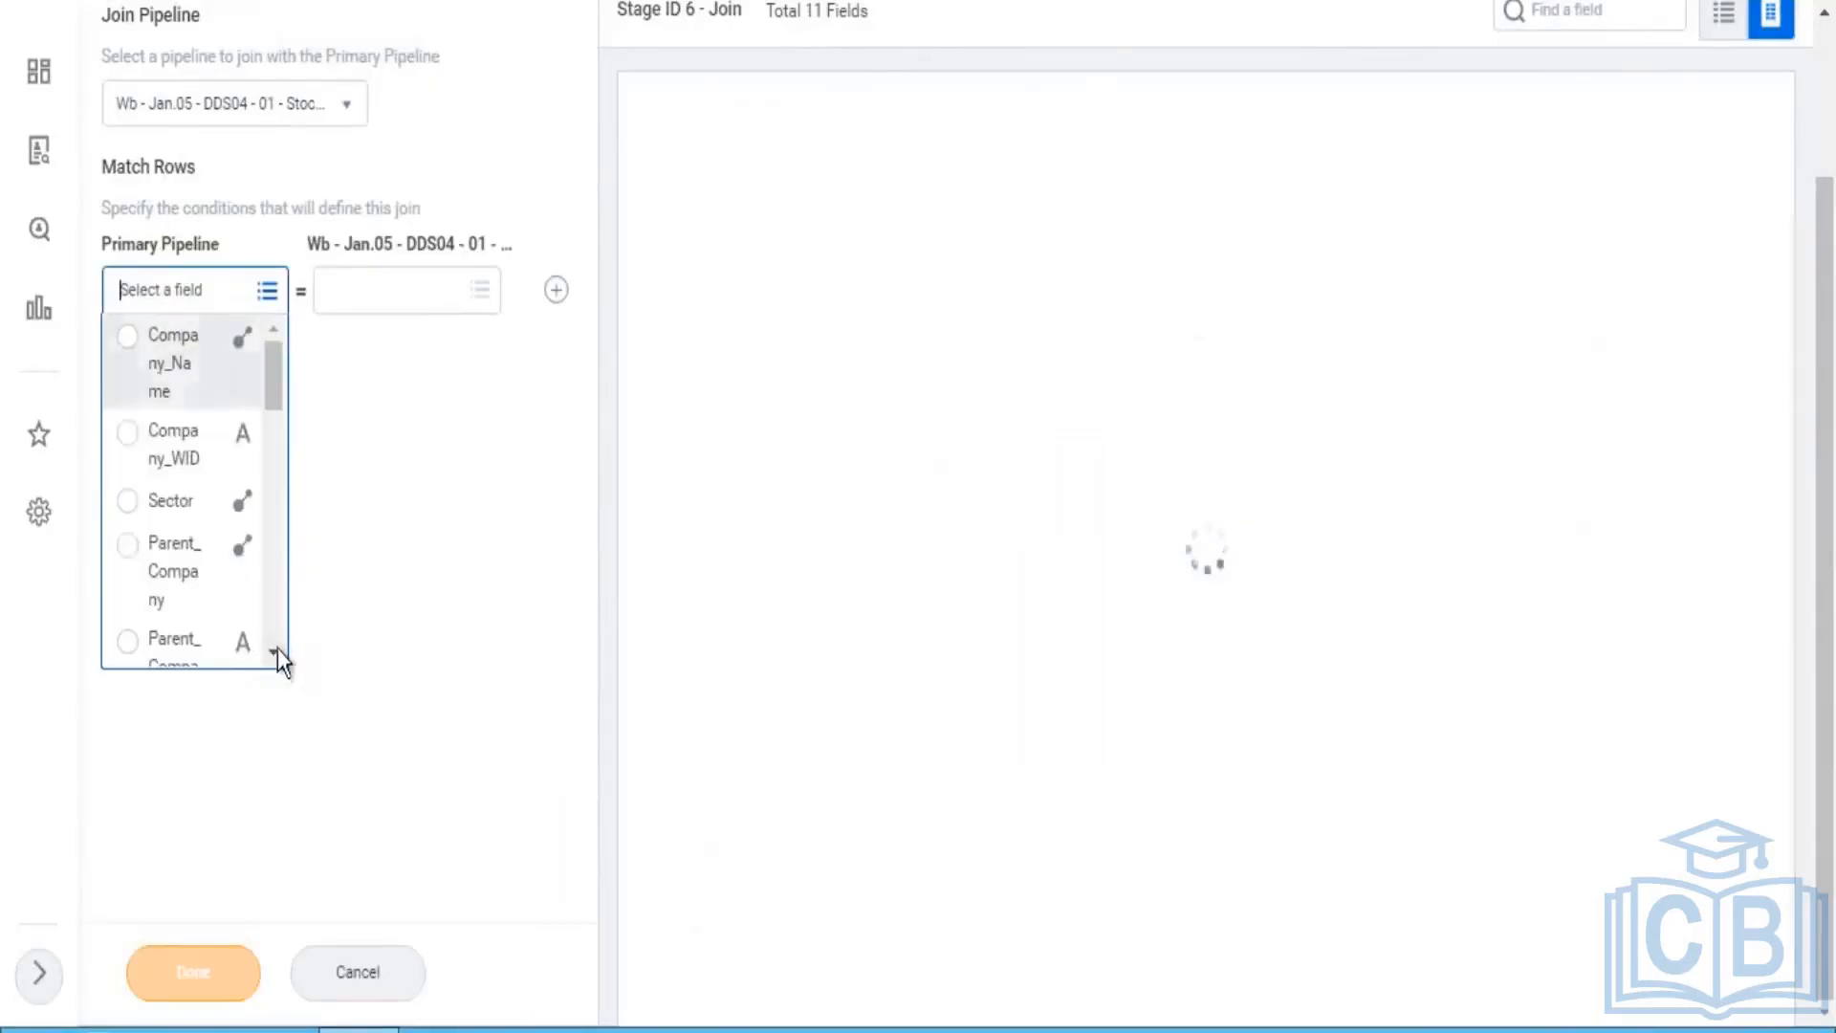
pyautogui.scroll(-5, 273, 652)
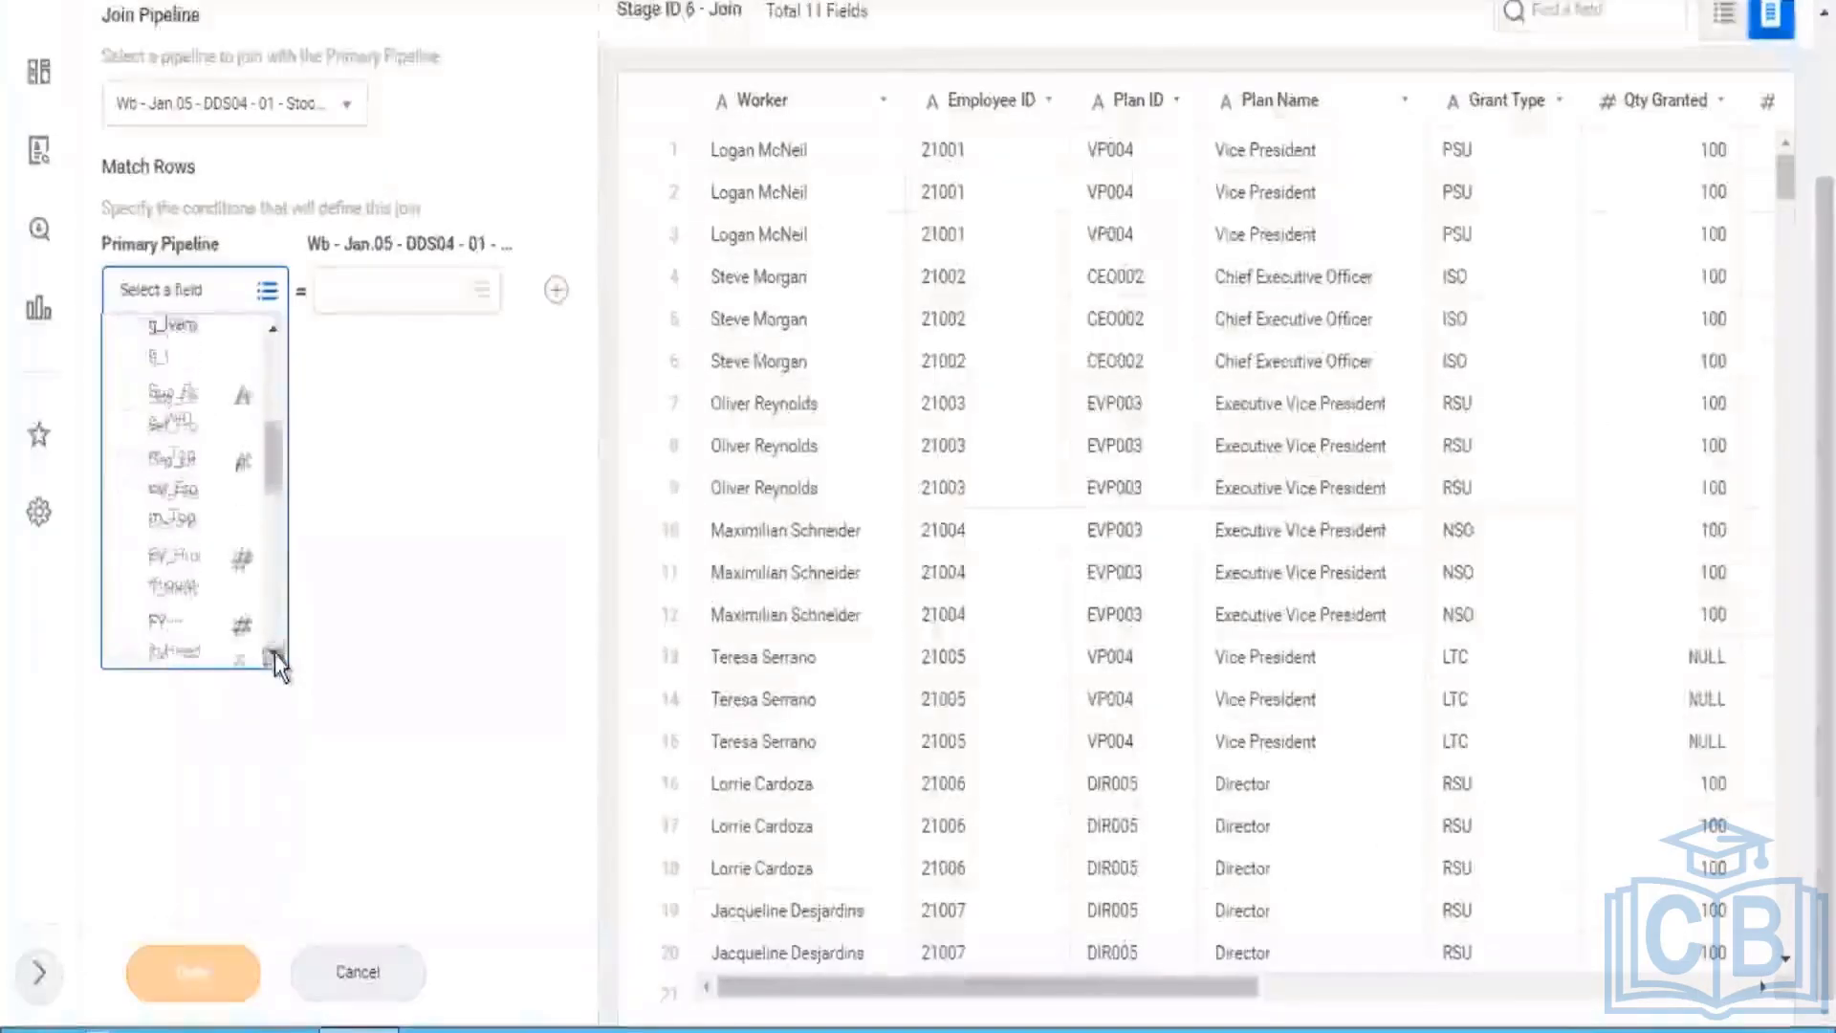
pyautogui.scroll(-5, 274, 652)
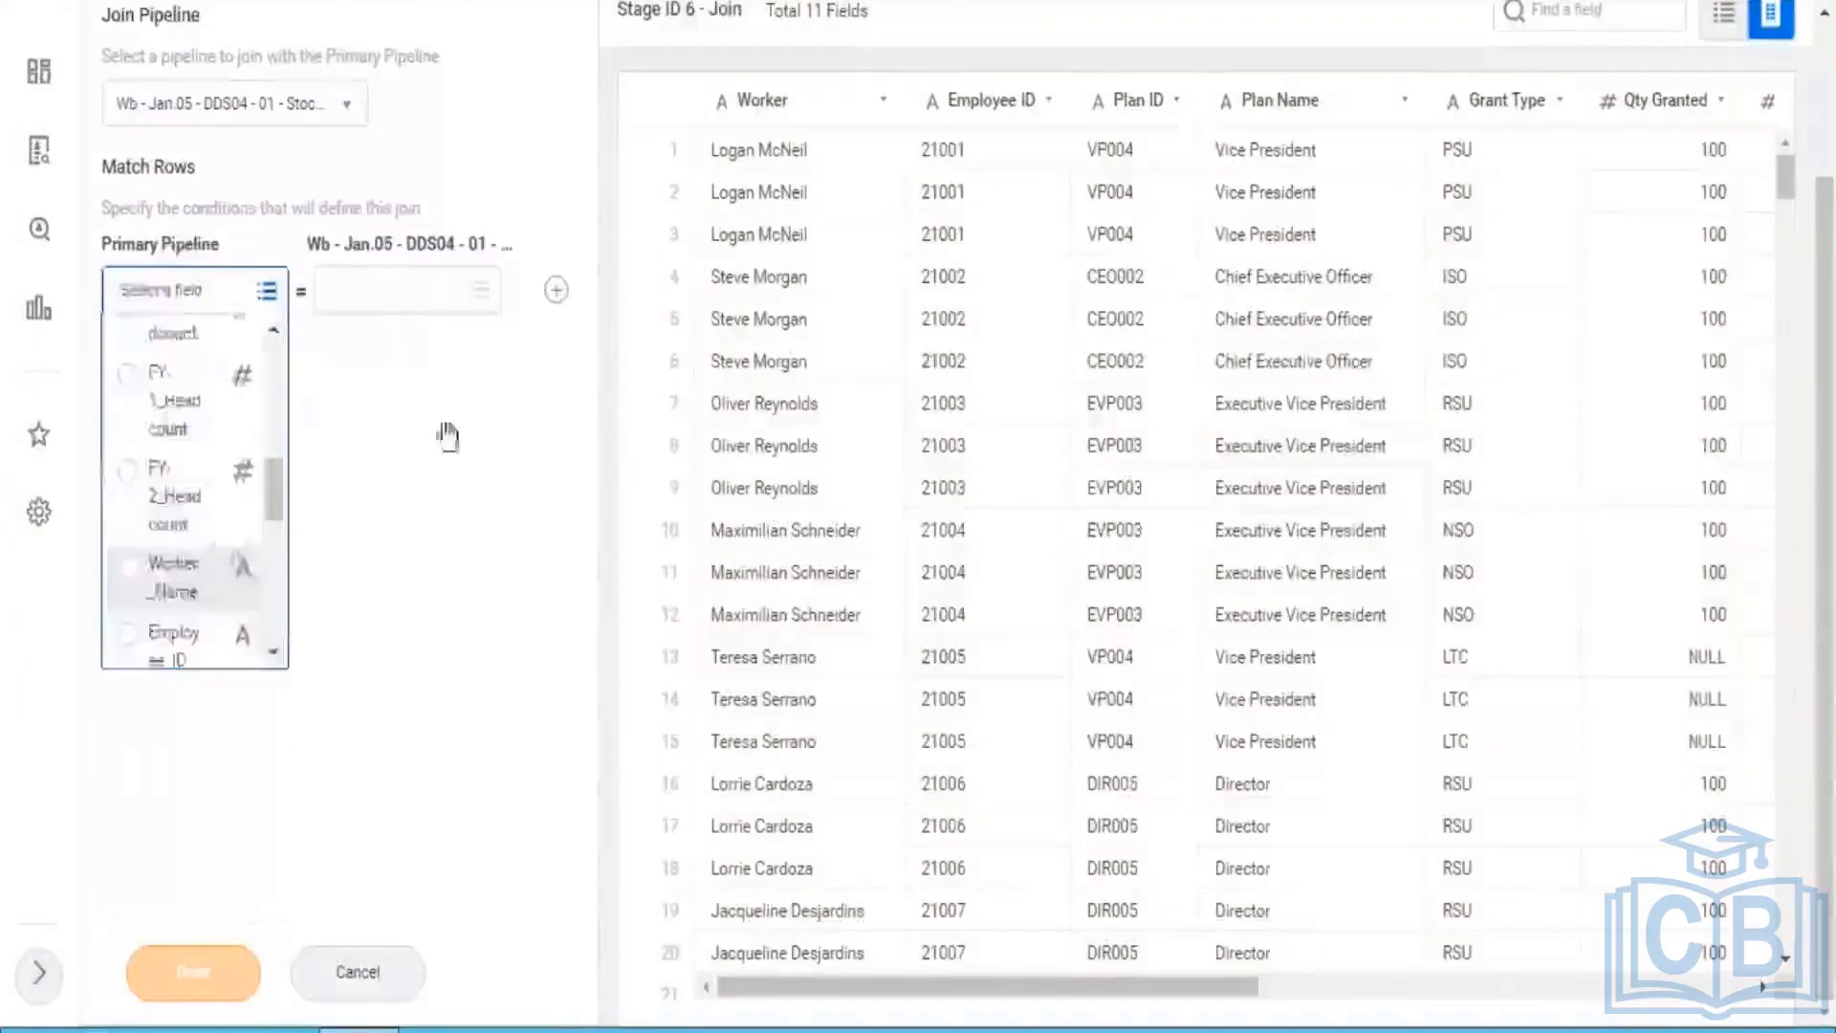
pyautogui.click(473, 292)
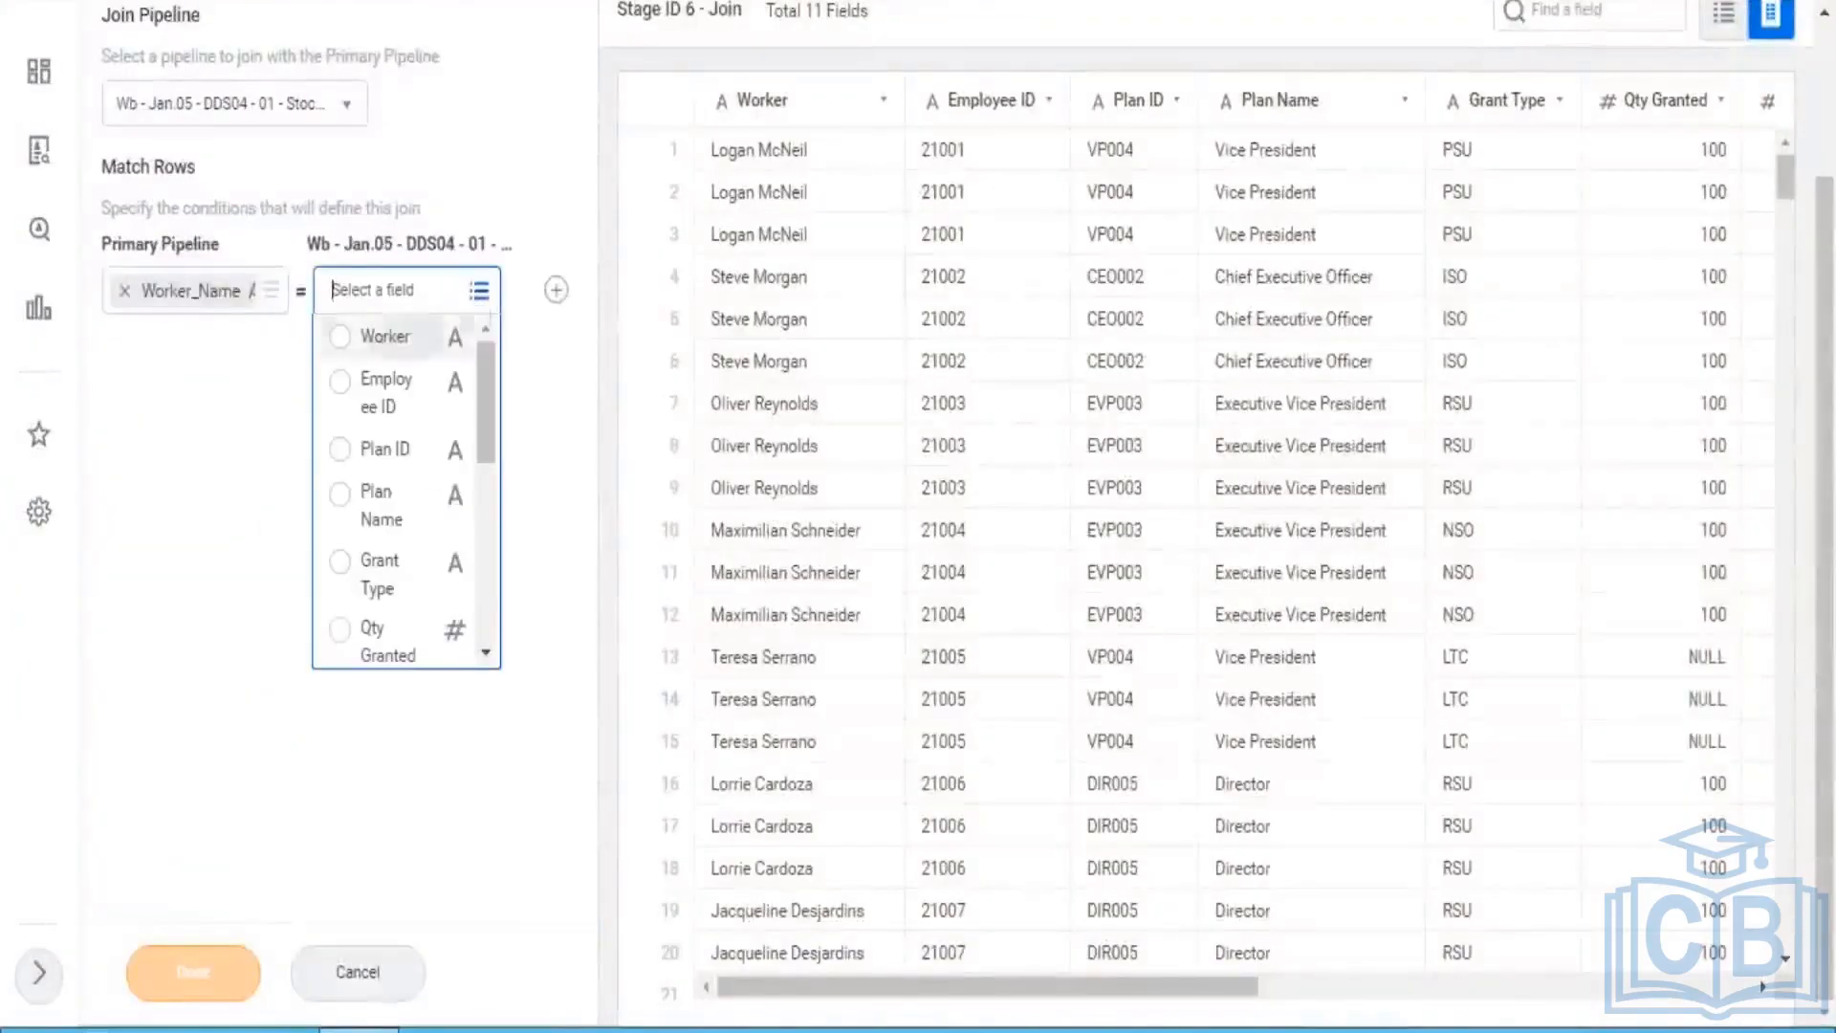
pyautogui.click(382, 336)
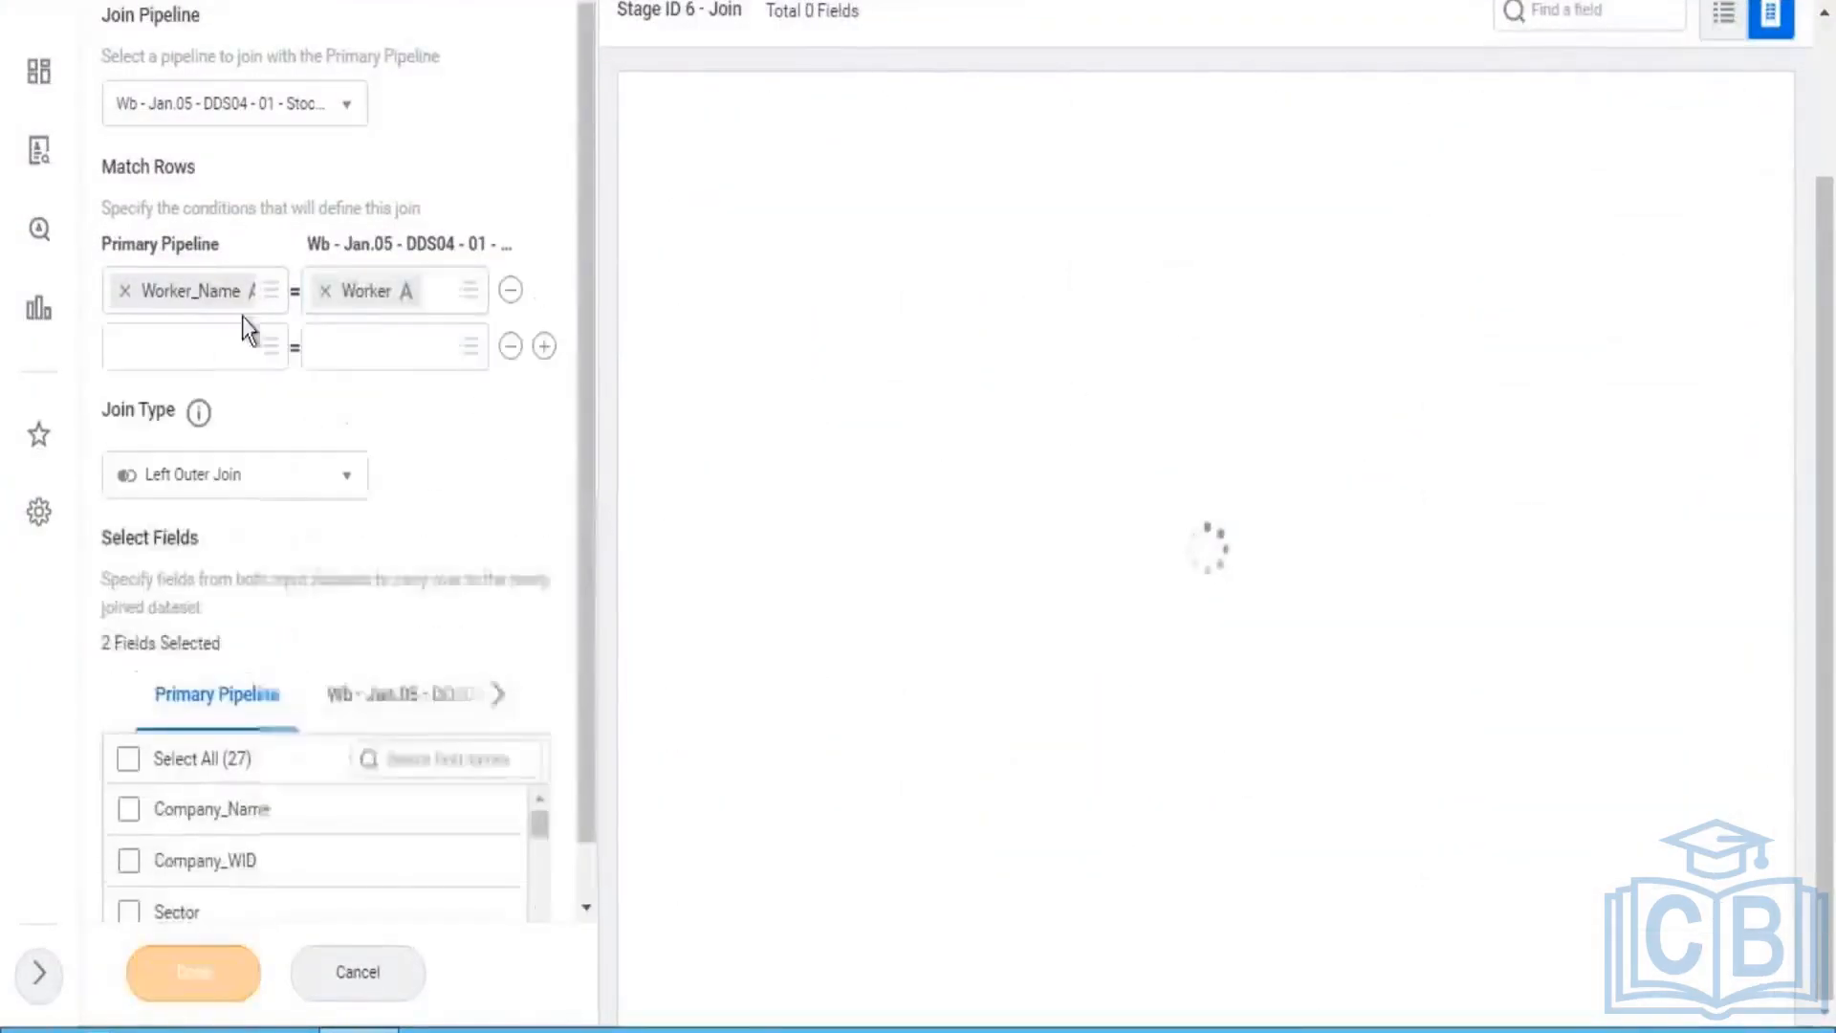
# Step: Fill in the second match condition with Employee_ID from the primary pipeline and Employee ID from Stock Details
pyautogui.click(277, 359)
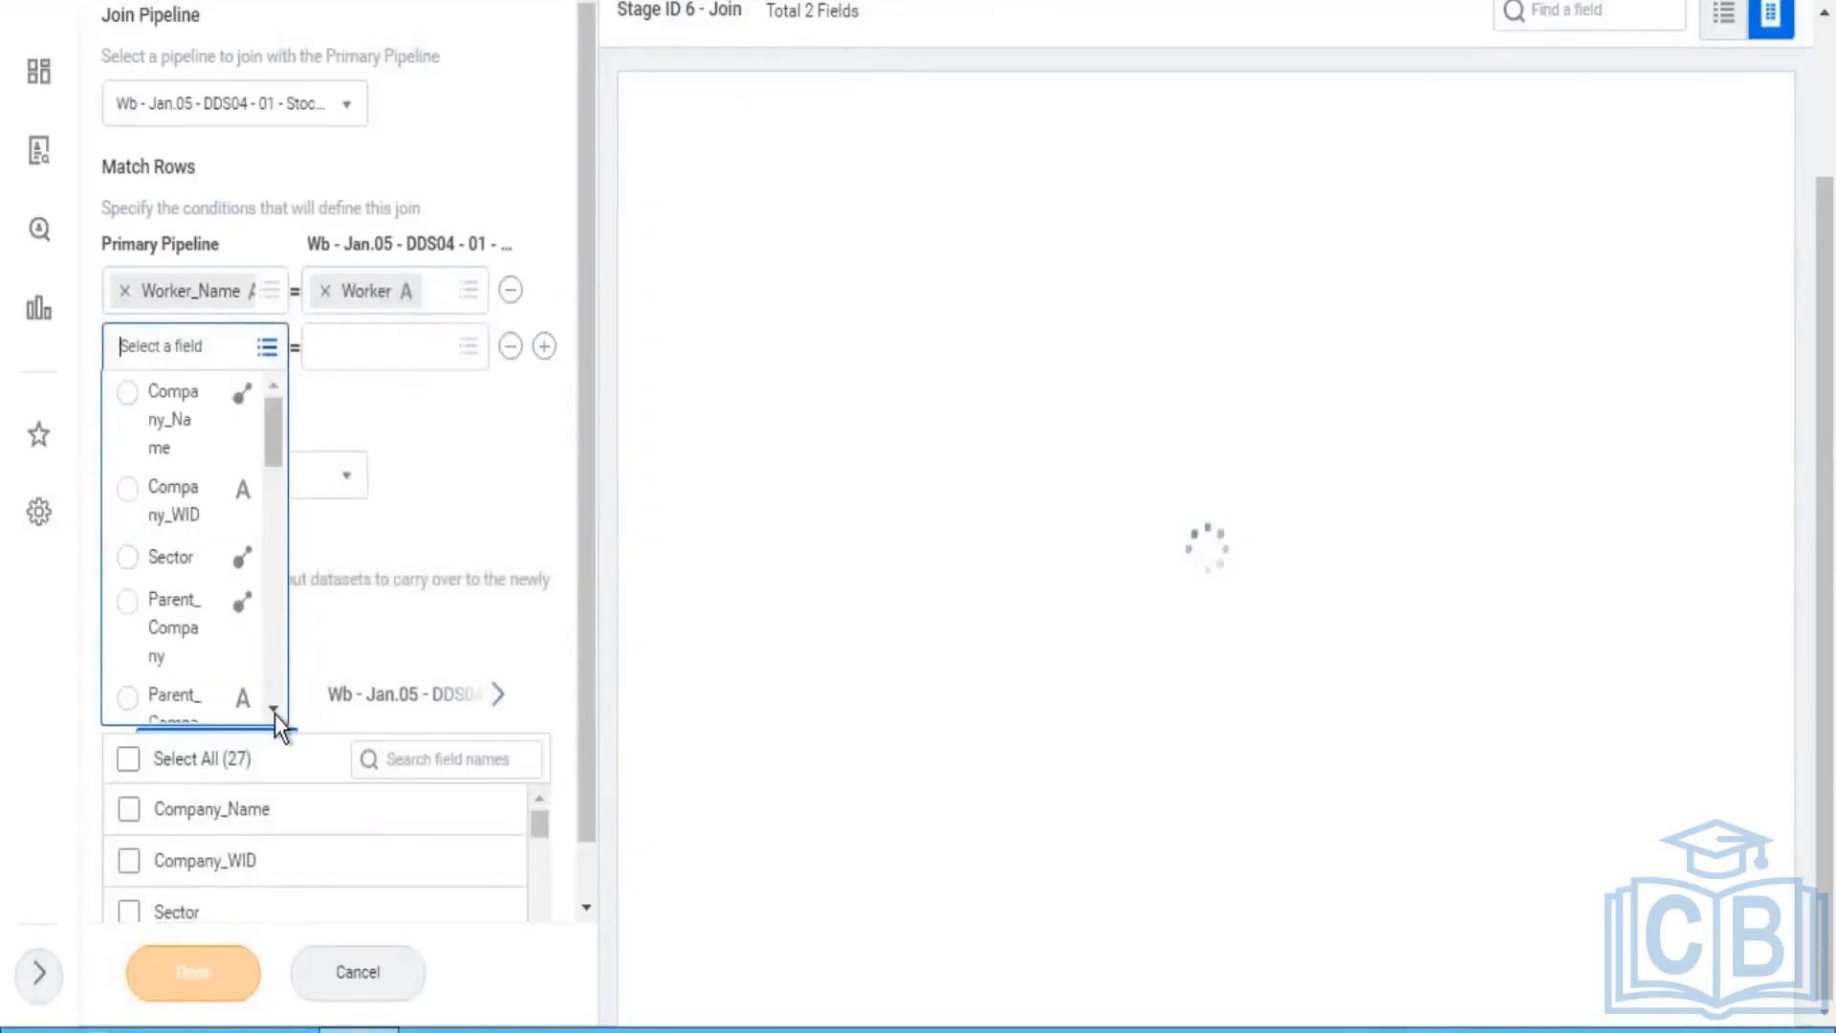
pyautogui.scroll(-5, 274, 714)
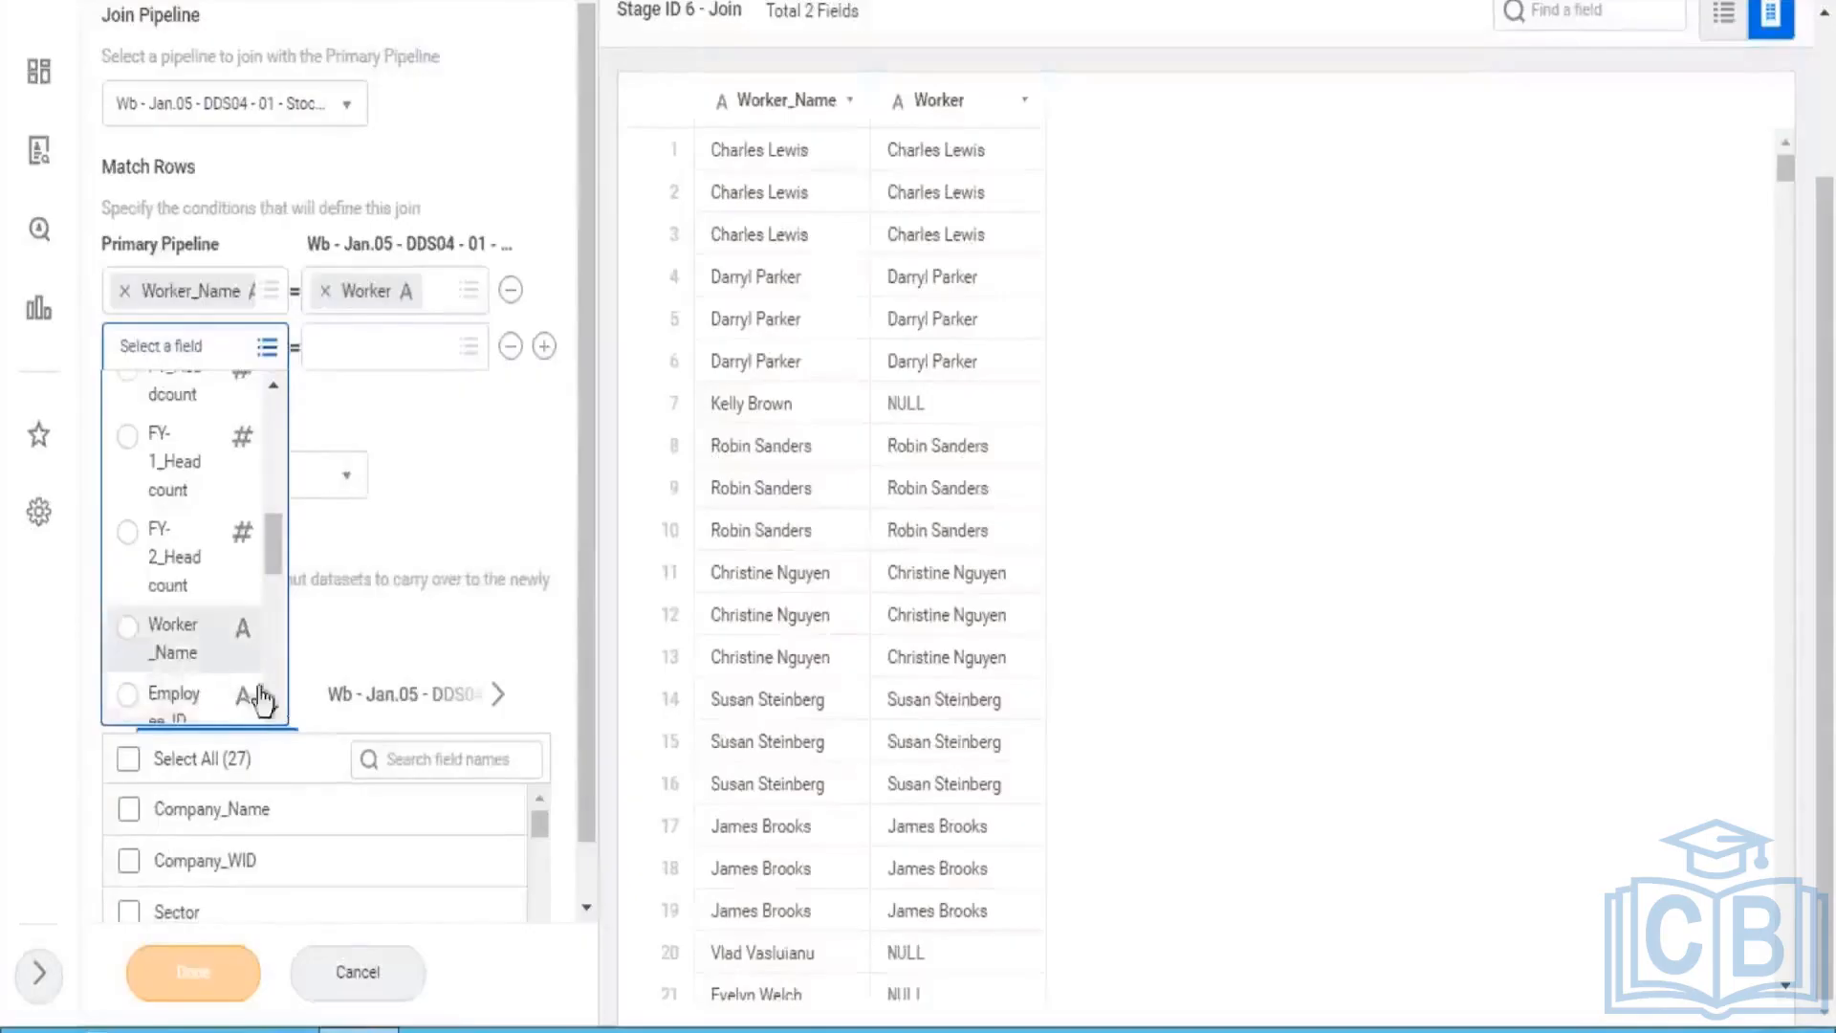
pyautogui.scroll(-2, 272, 712)
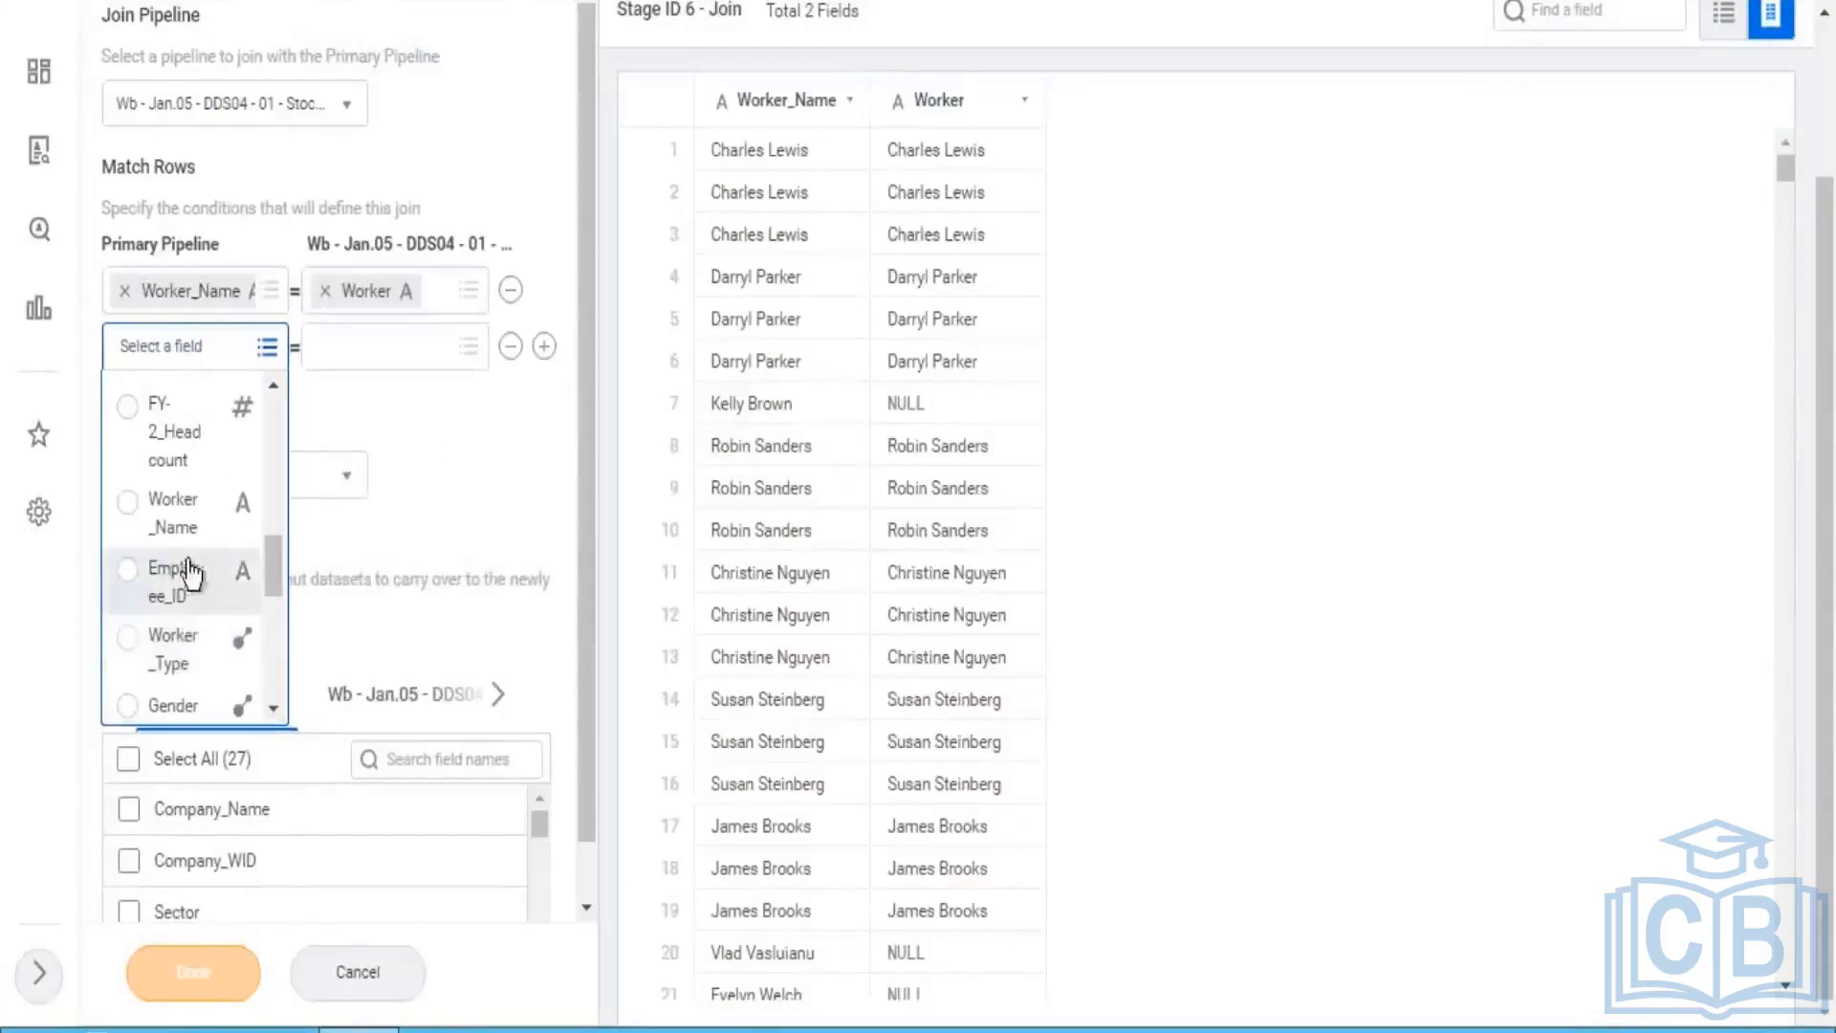
pyautogui.click(188, 571)
pyautogui.click(474, 350)
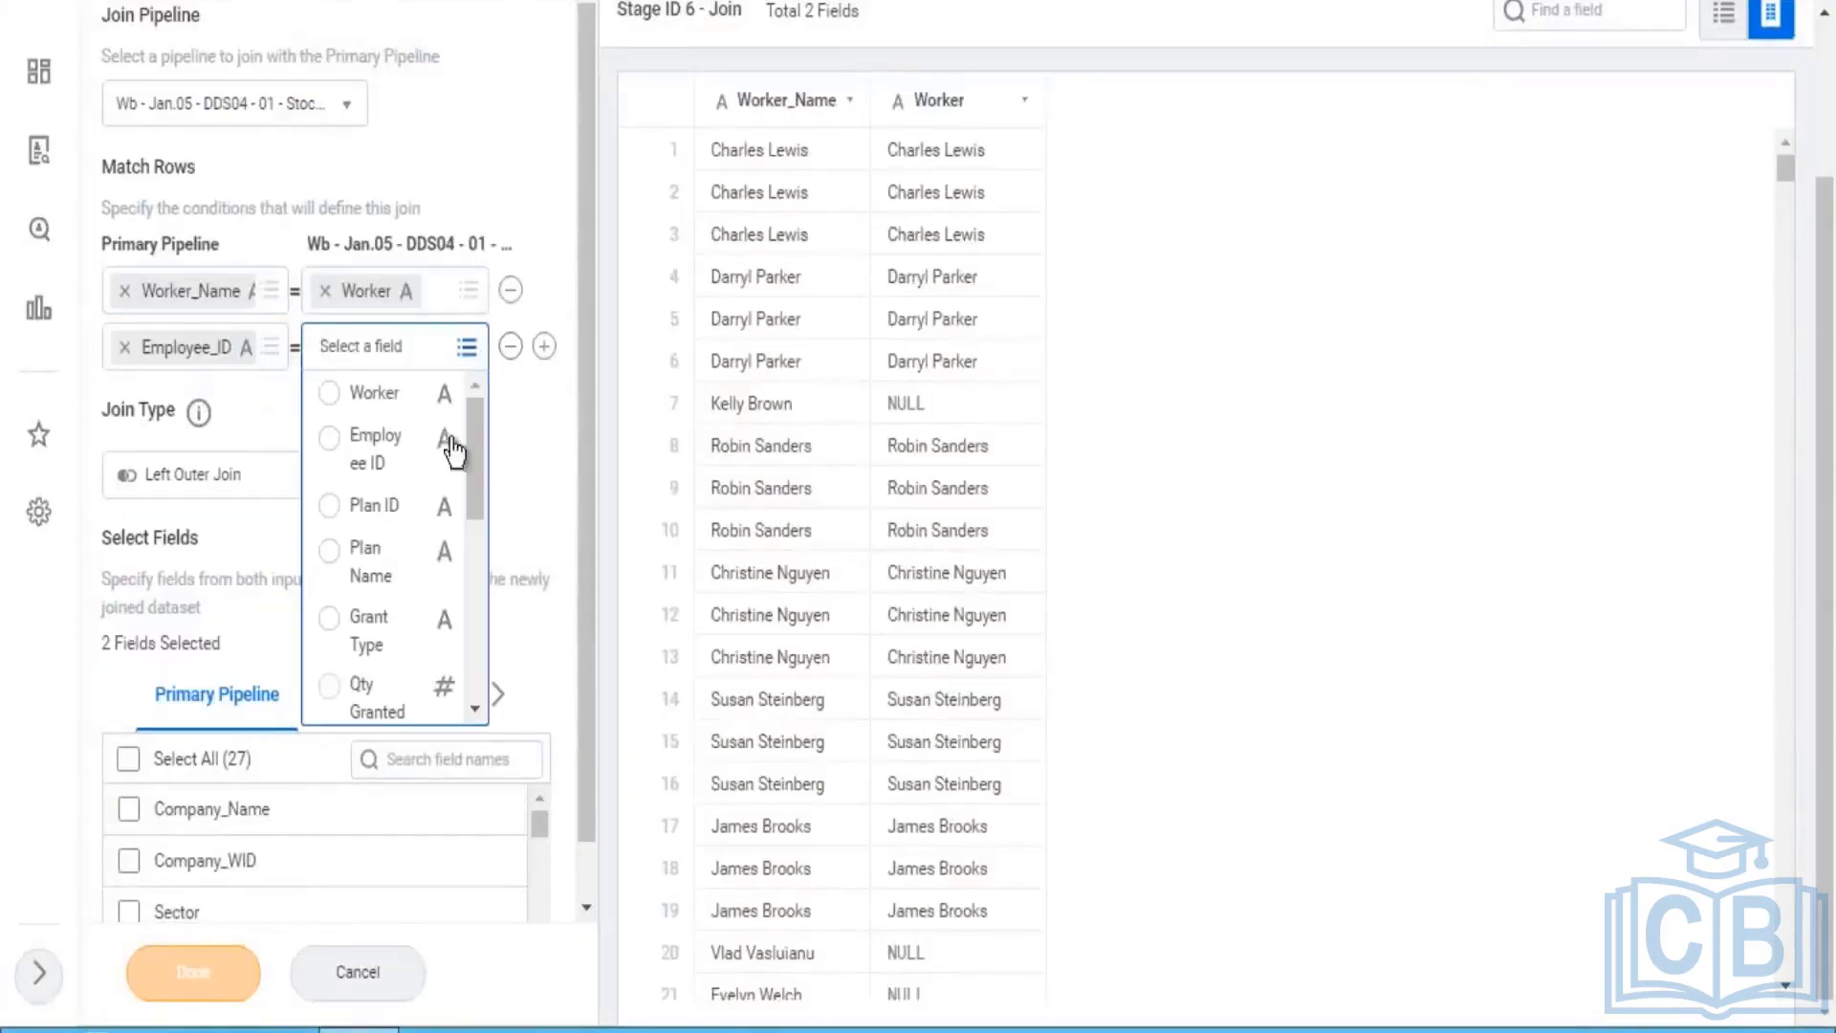
pyautogui.press('Return')
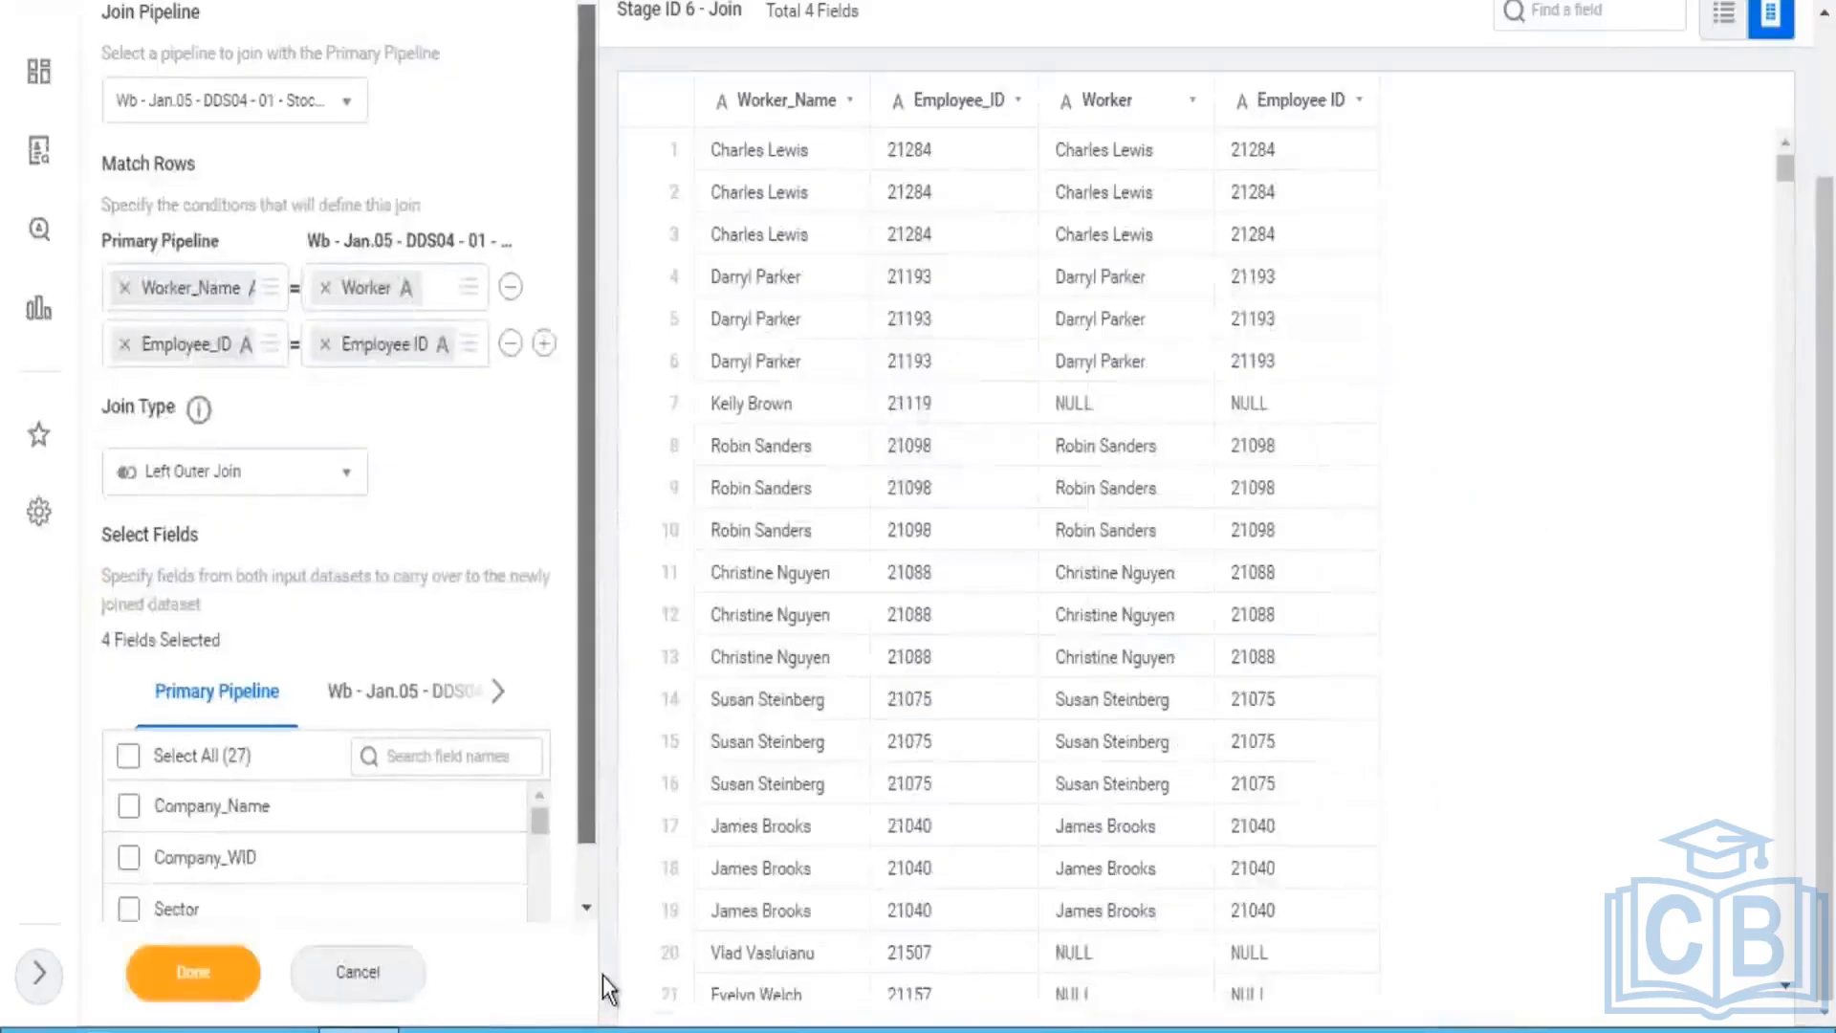
# Step: Include all primary pipeline fields and all Stock Details fields except Worker and Employee ID, and complete the Join stage
pyautogui.scroll(-1, 130, 719)
pyautogui.click(128, 701)
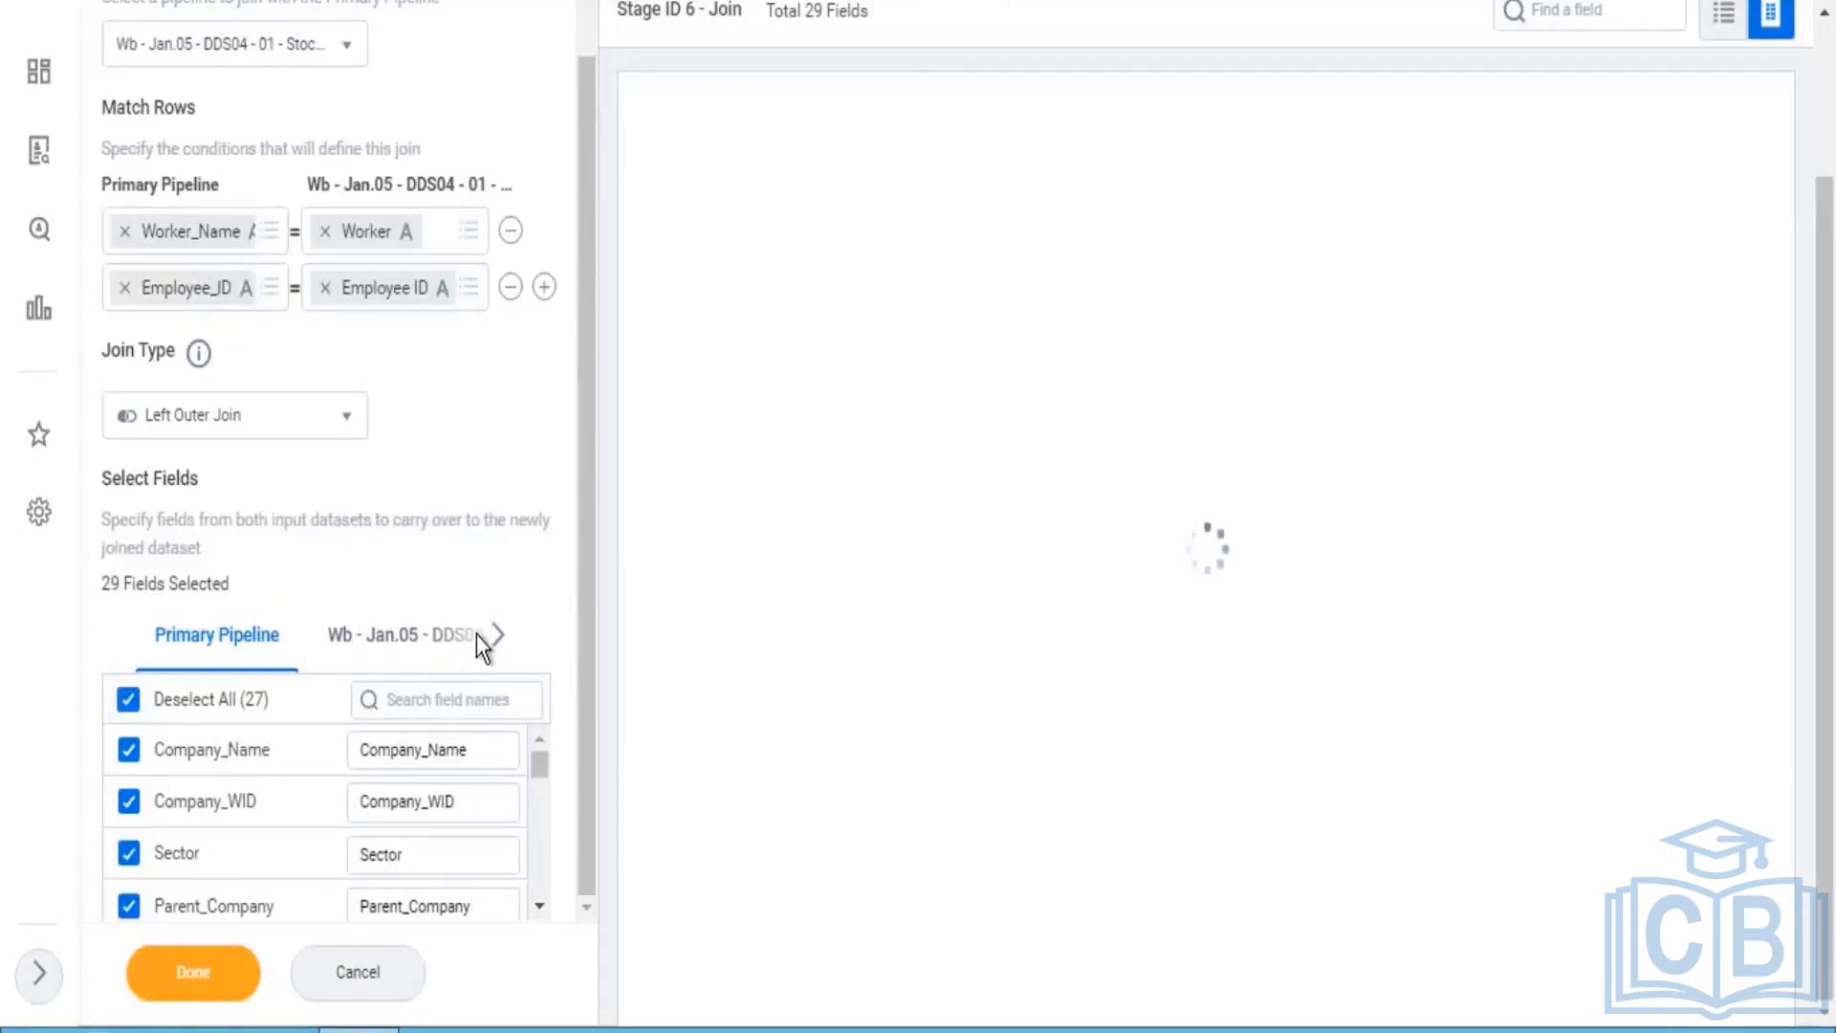
pyautogui.click(421, 646)
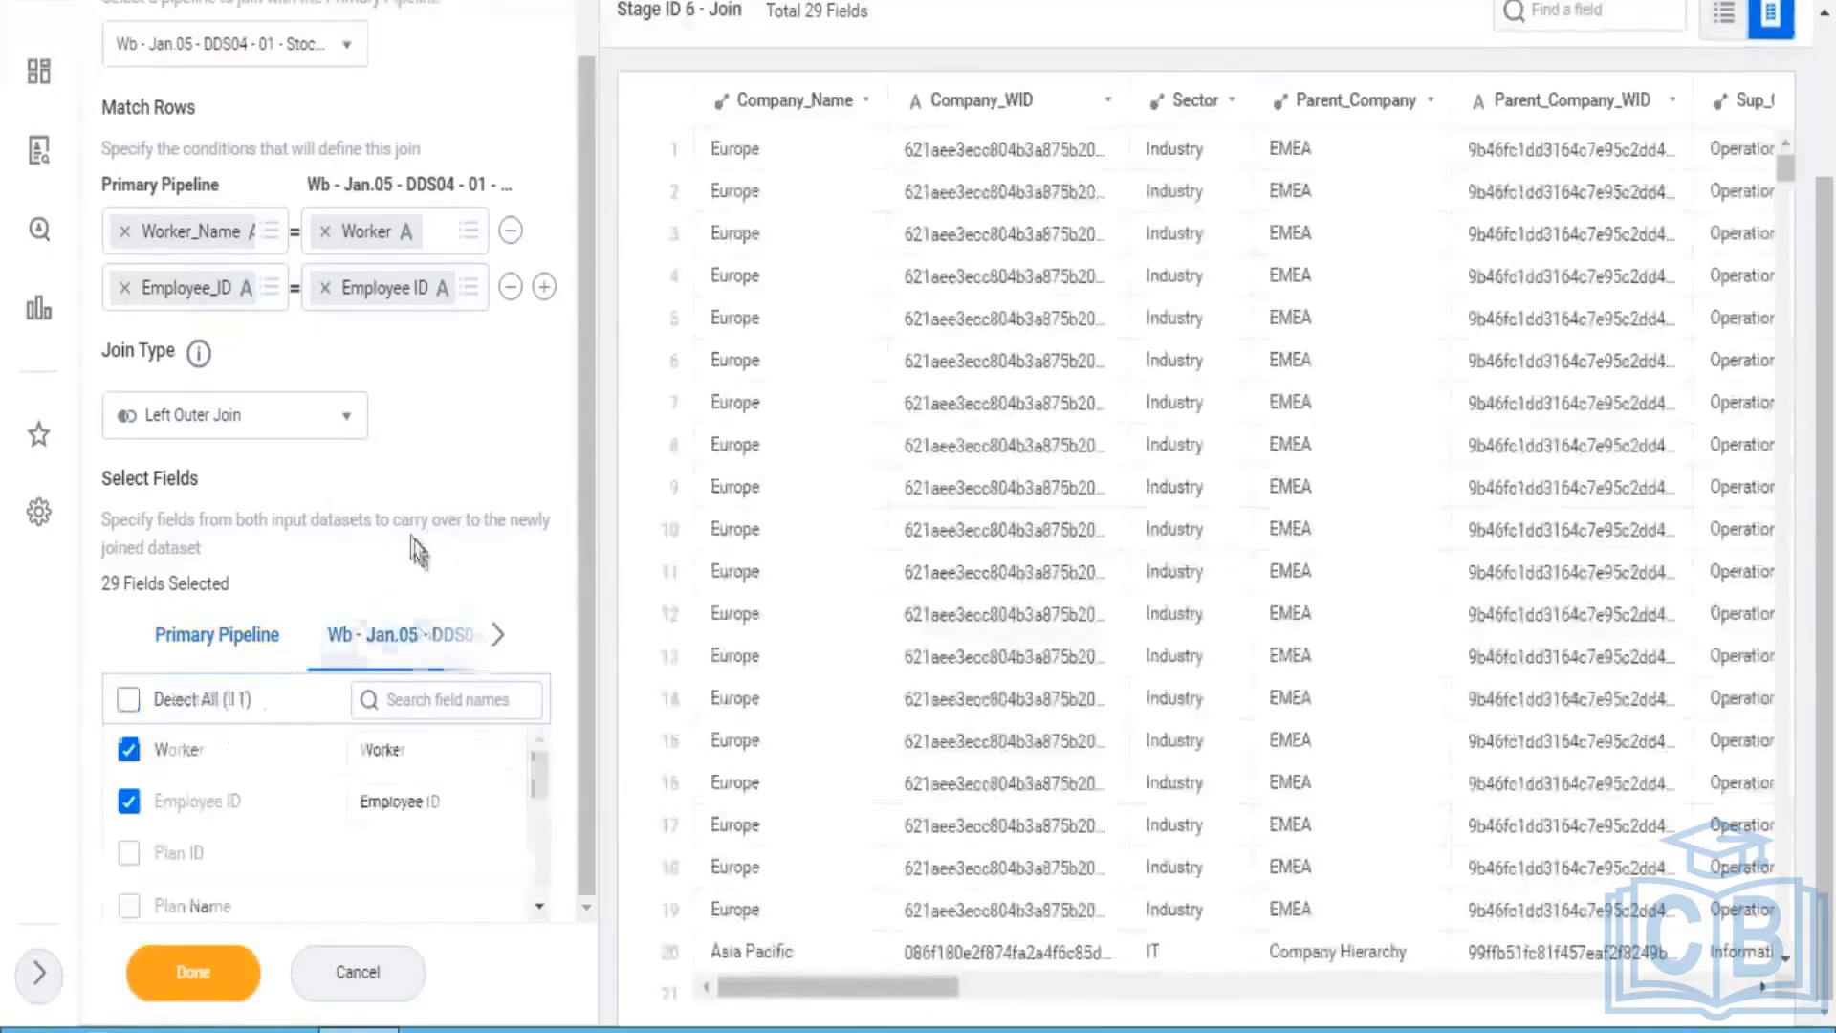
pyautogui.click(128, 700)
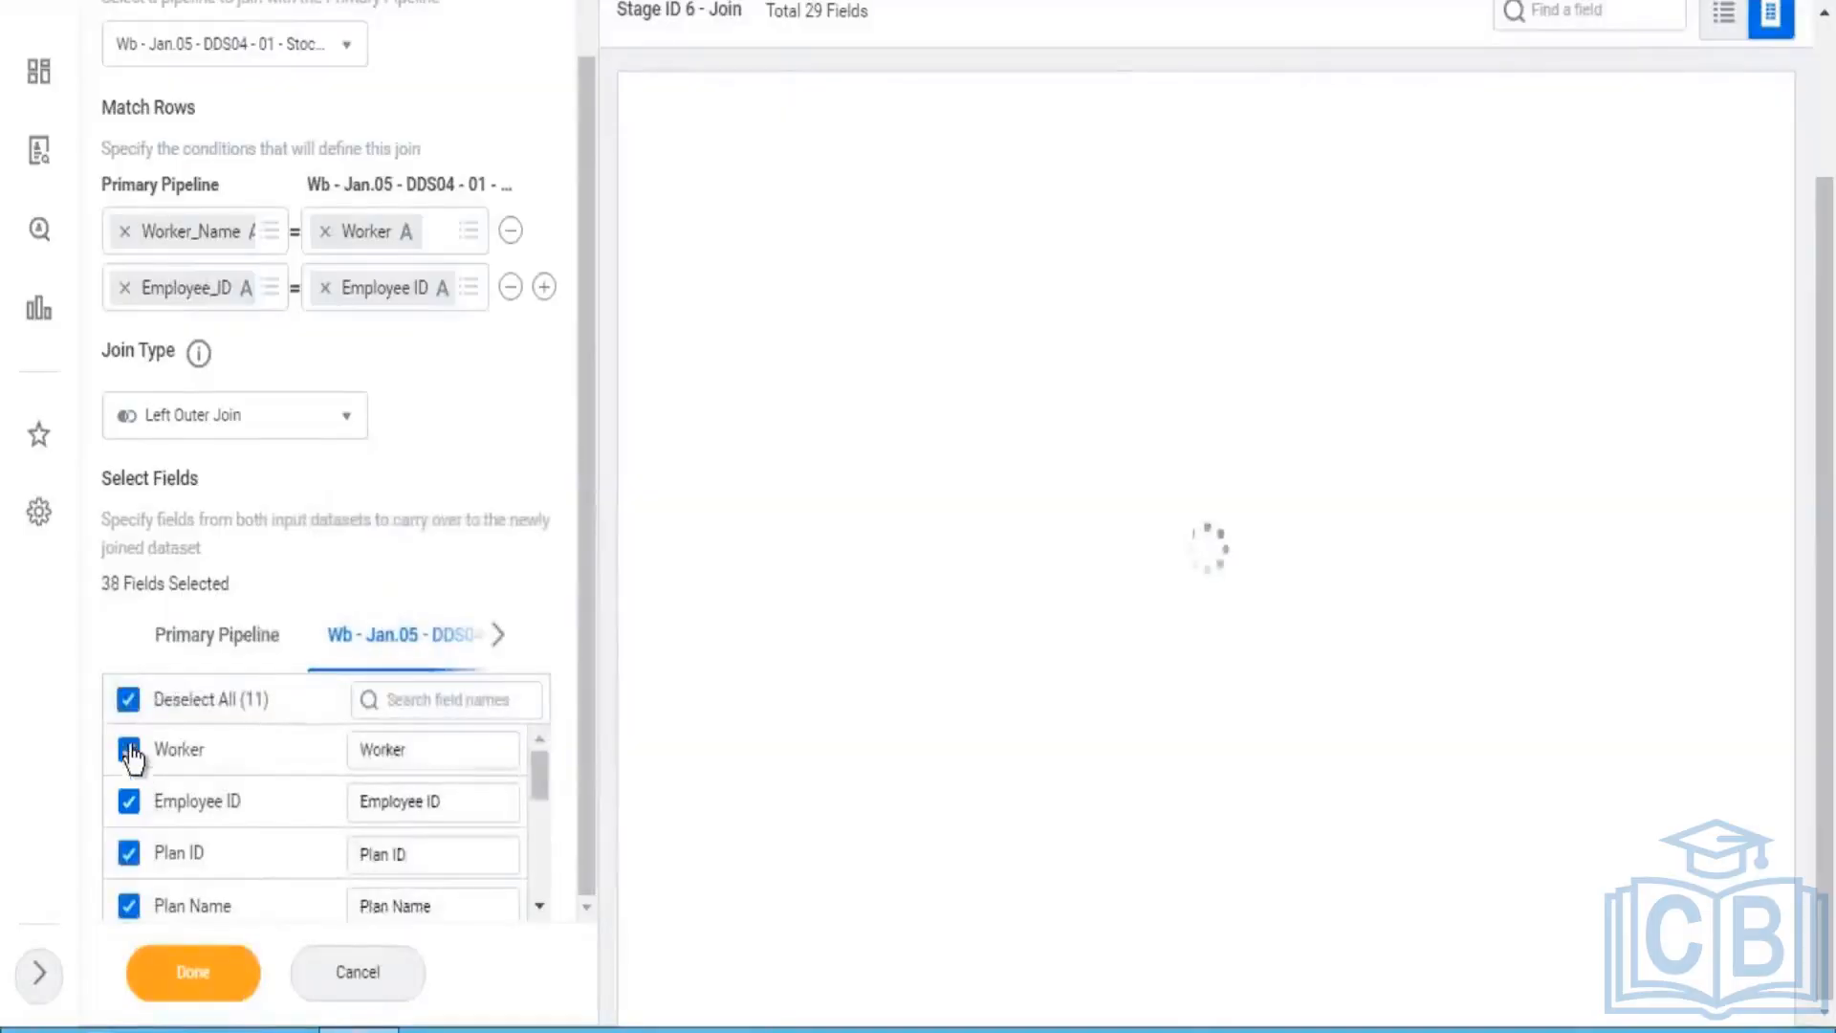
pyautogui.click(129, 802)
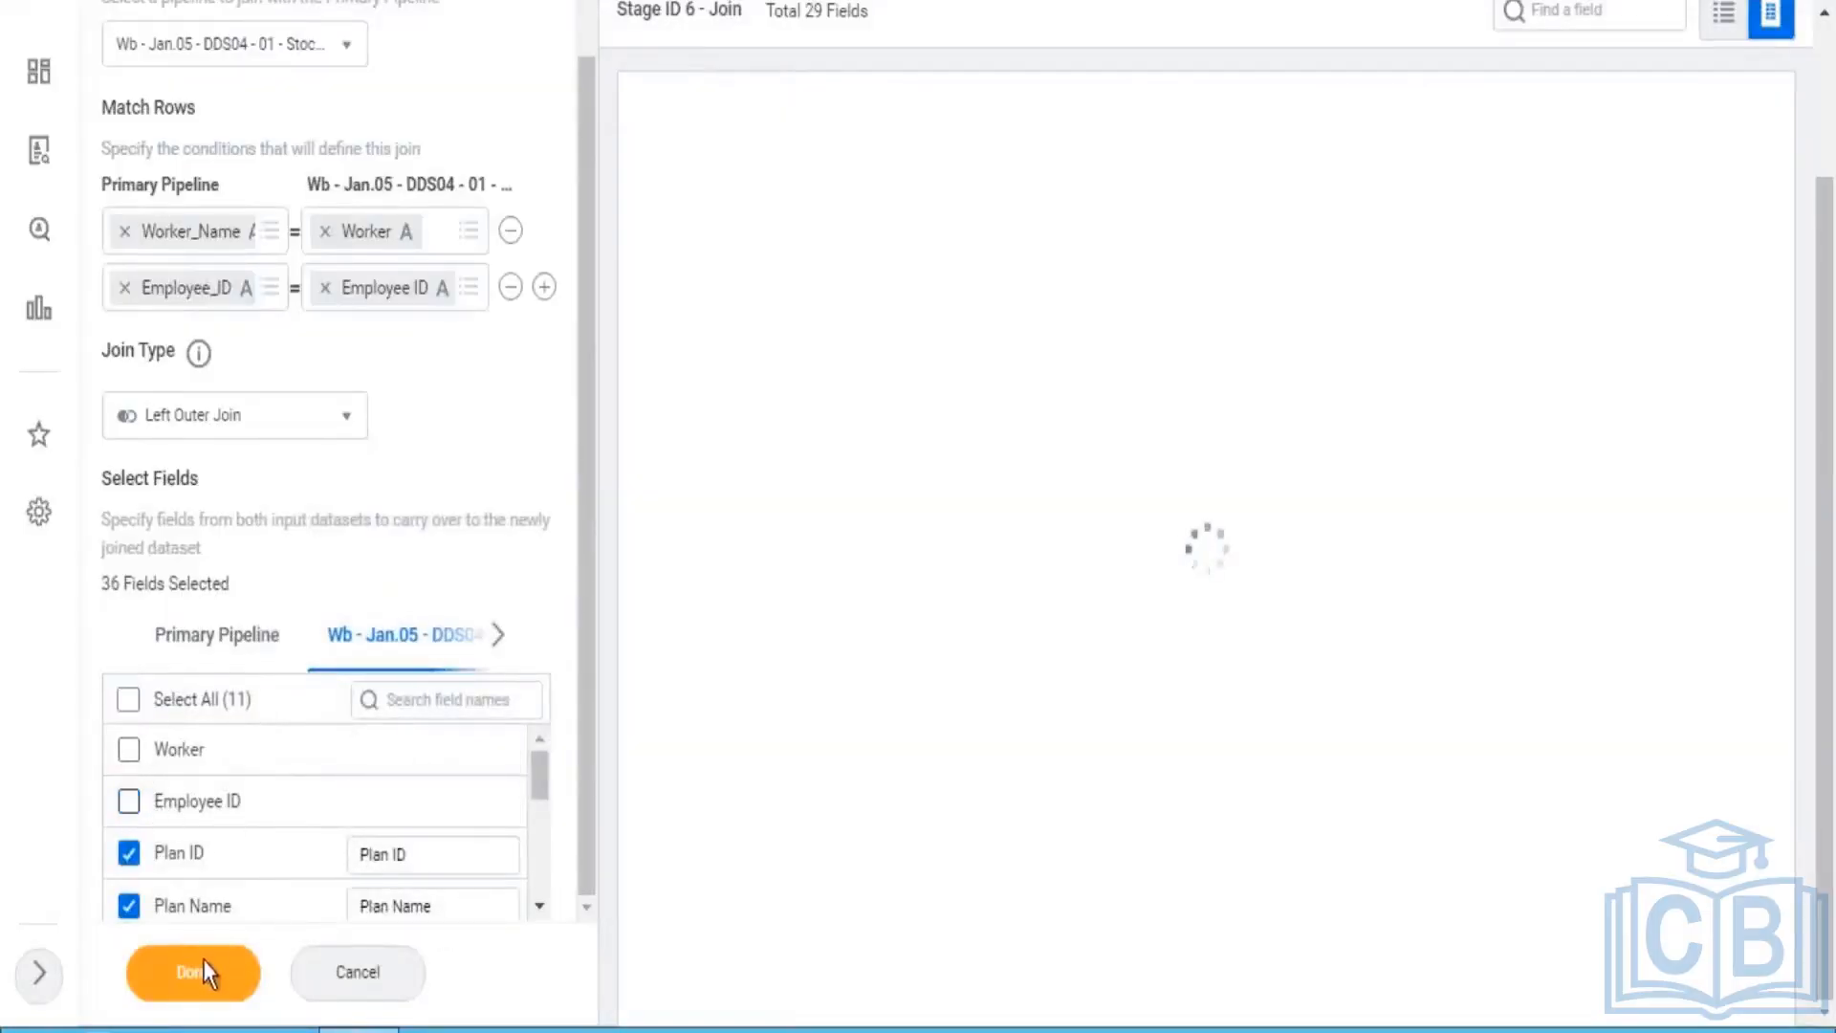
pyautogui.click(172, 975)
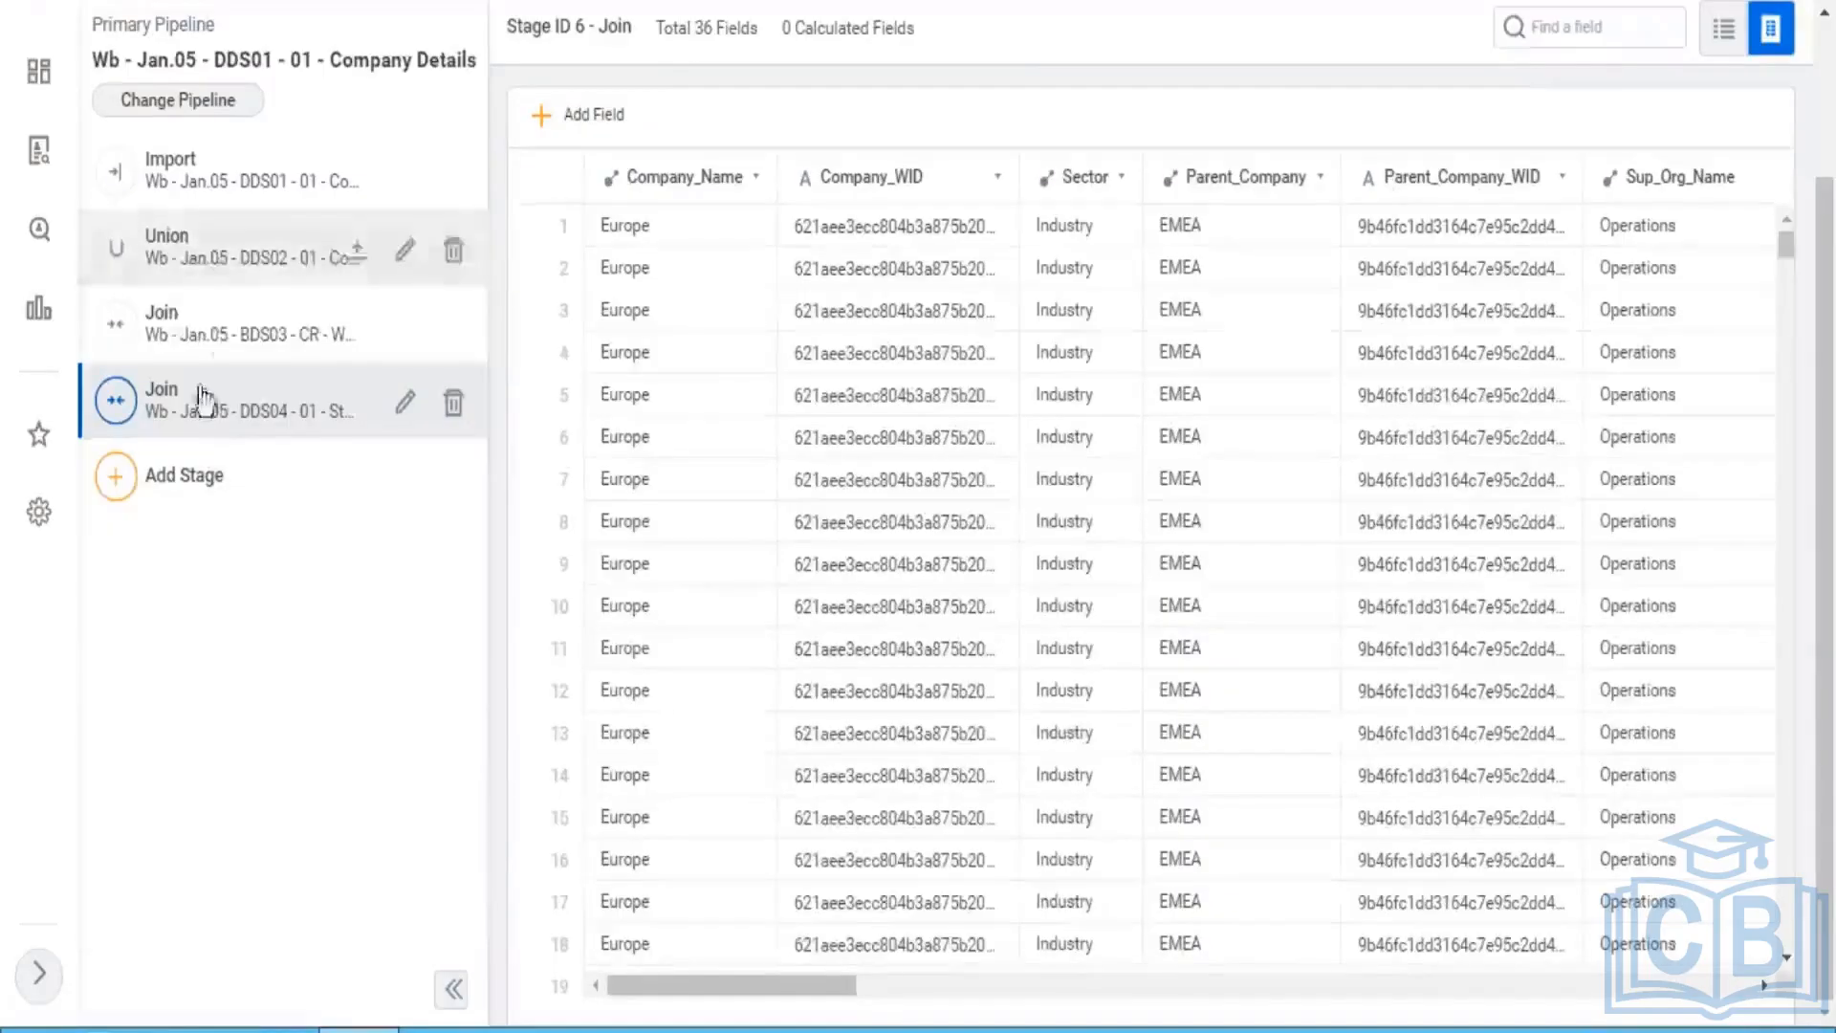
# Step: Compare the total field counts of the BDS03 Join stage and the DDS04 - 01 - Stock Details Join stage
pyautogui.click(220, 346)
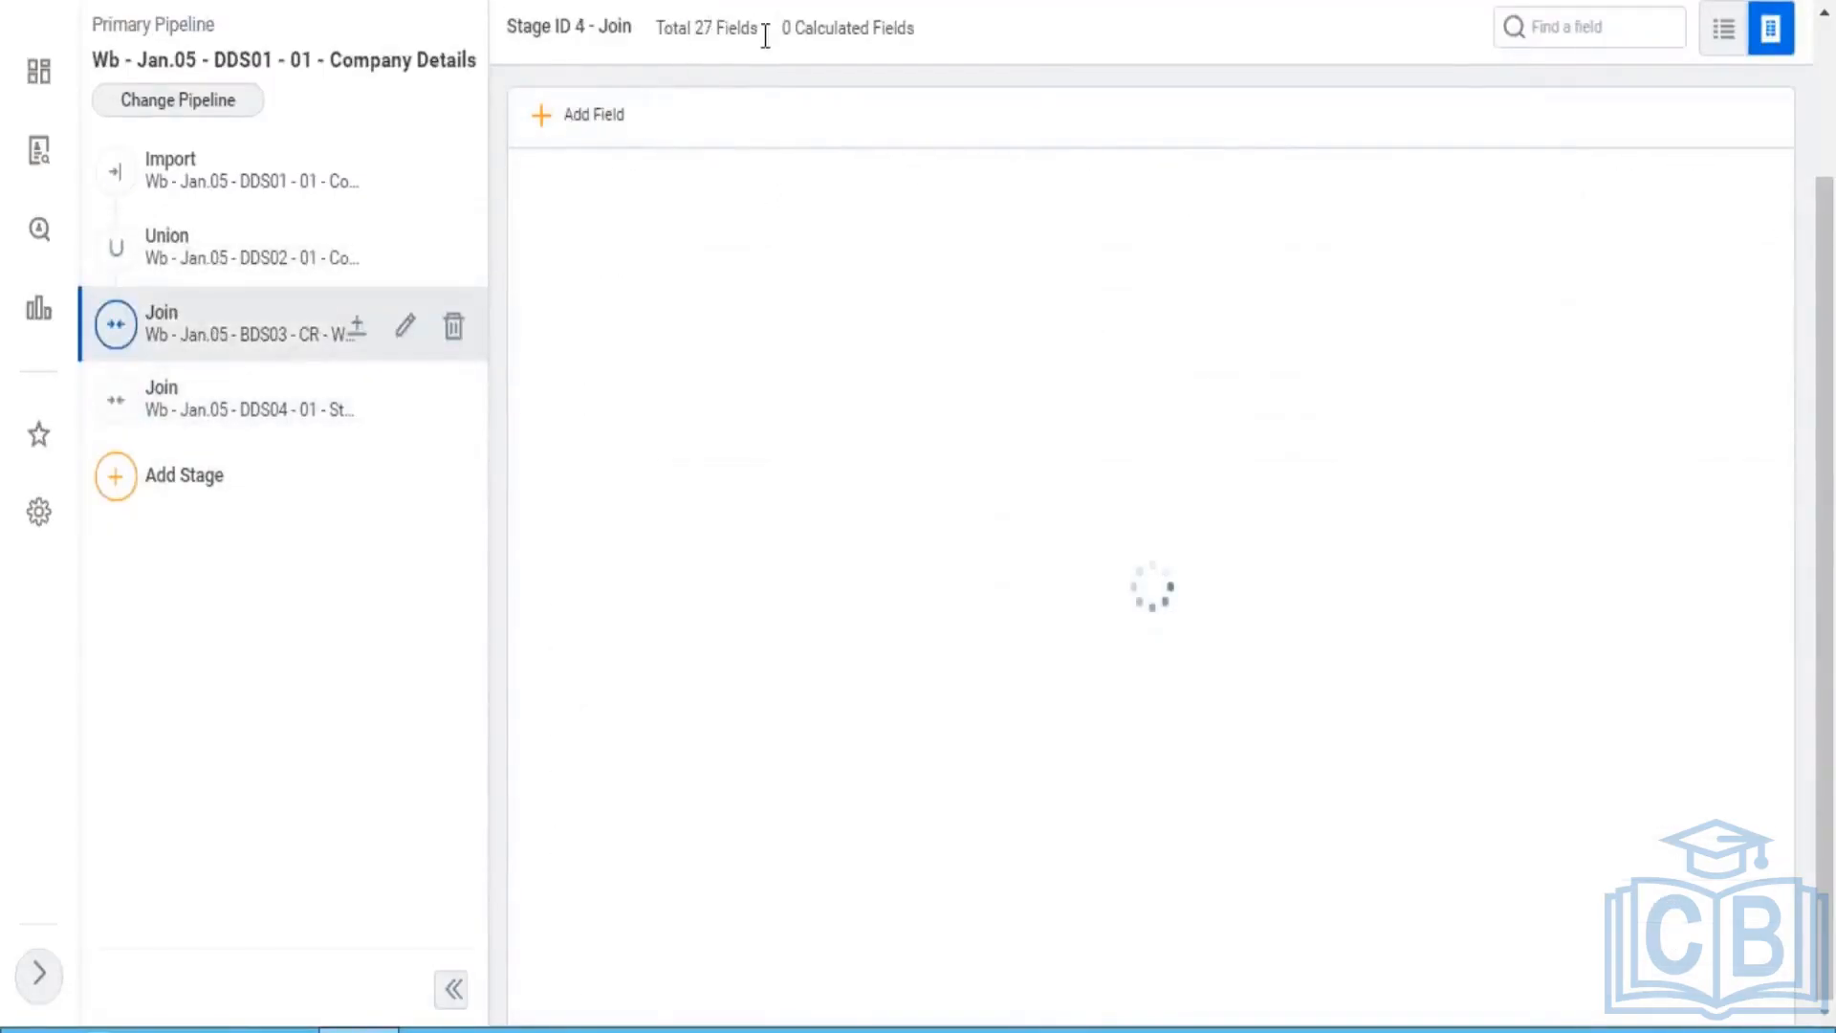
pyautogui.moveTo(663, 30); pyautogui.dragTo(762, 37)
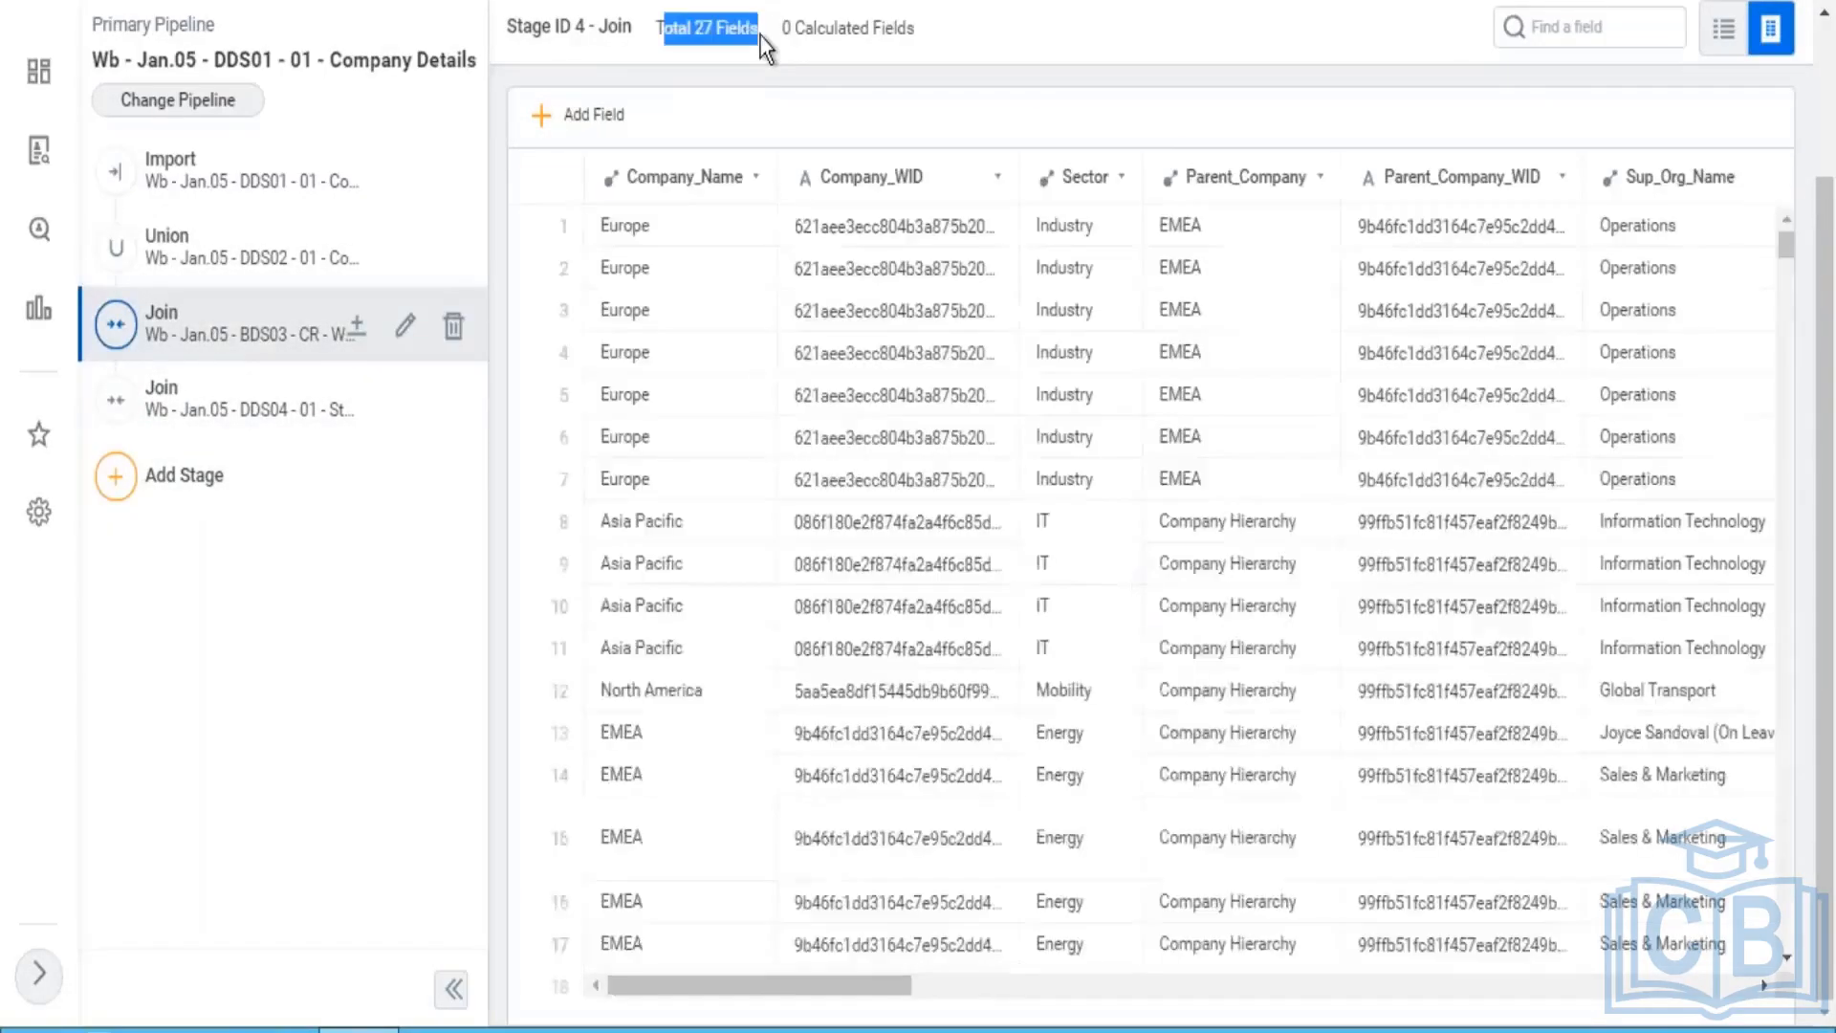
pyautogui.click(257, 411)
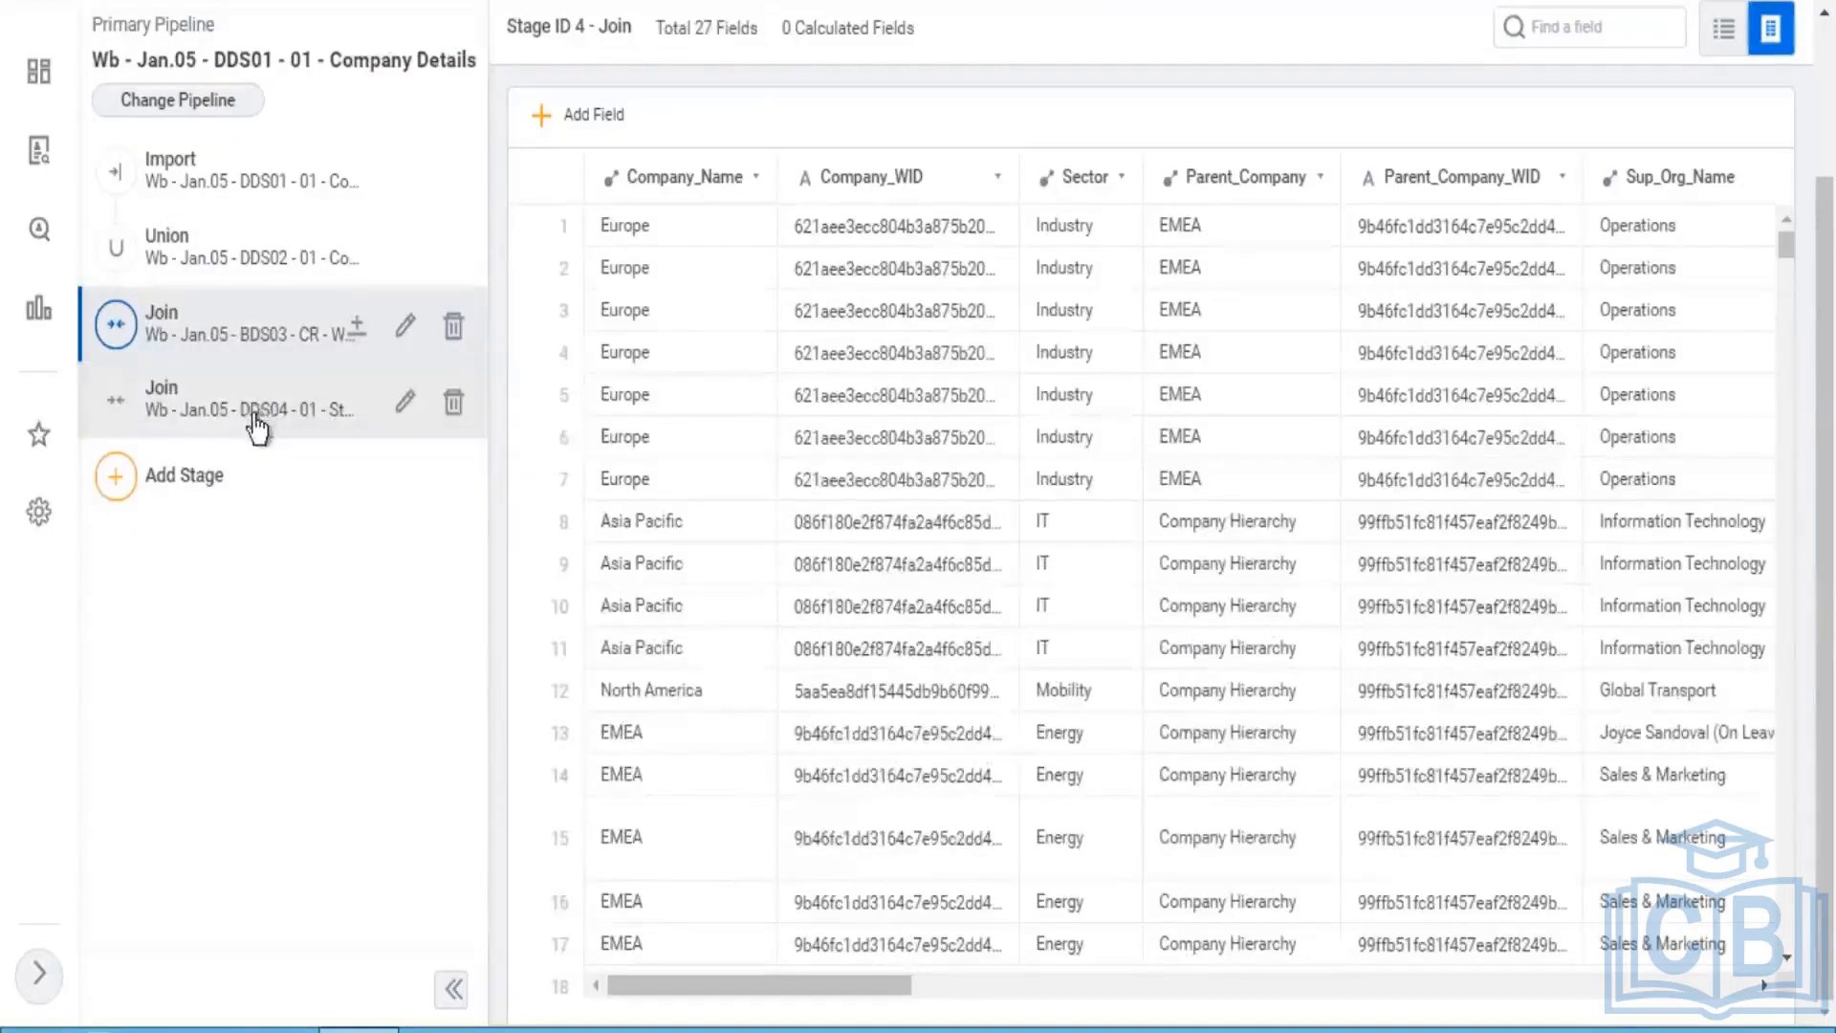
pyautogui.click(256, 429)
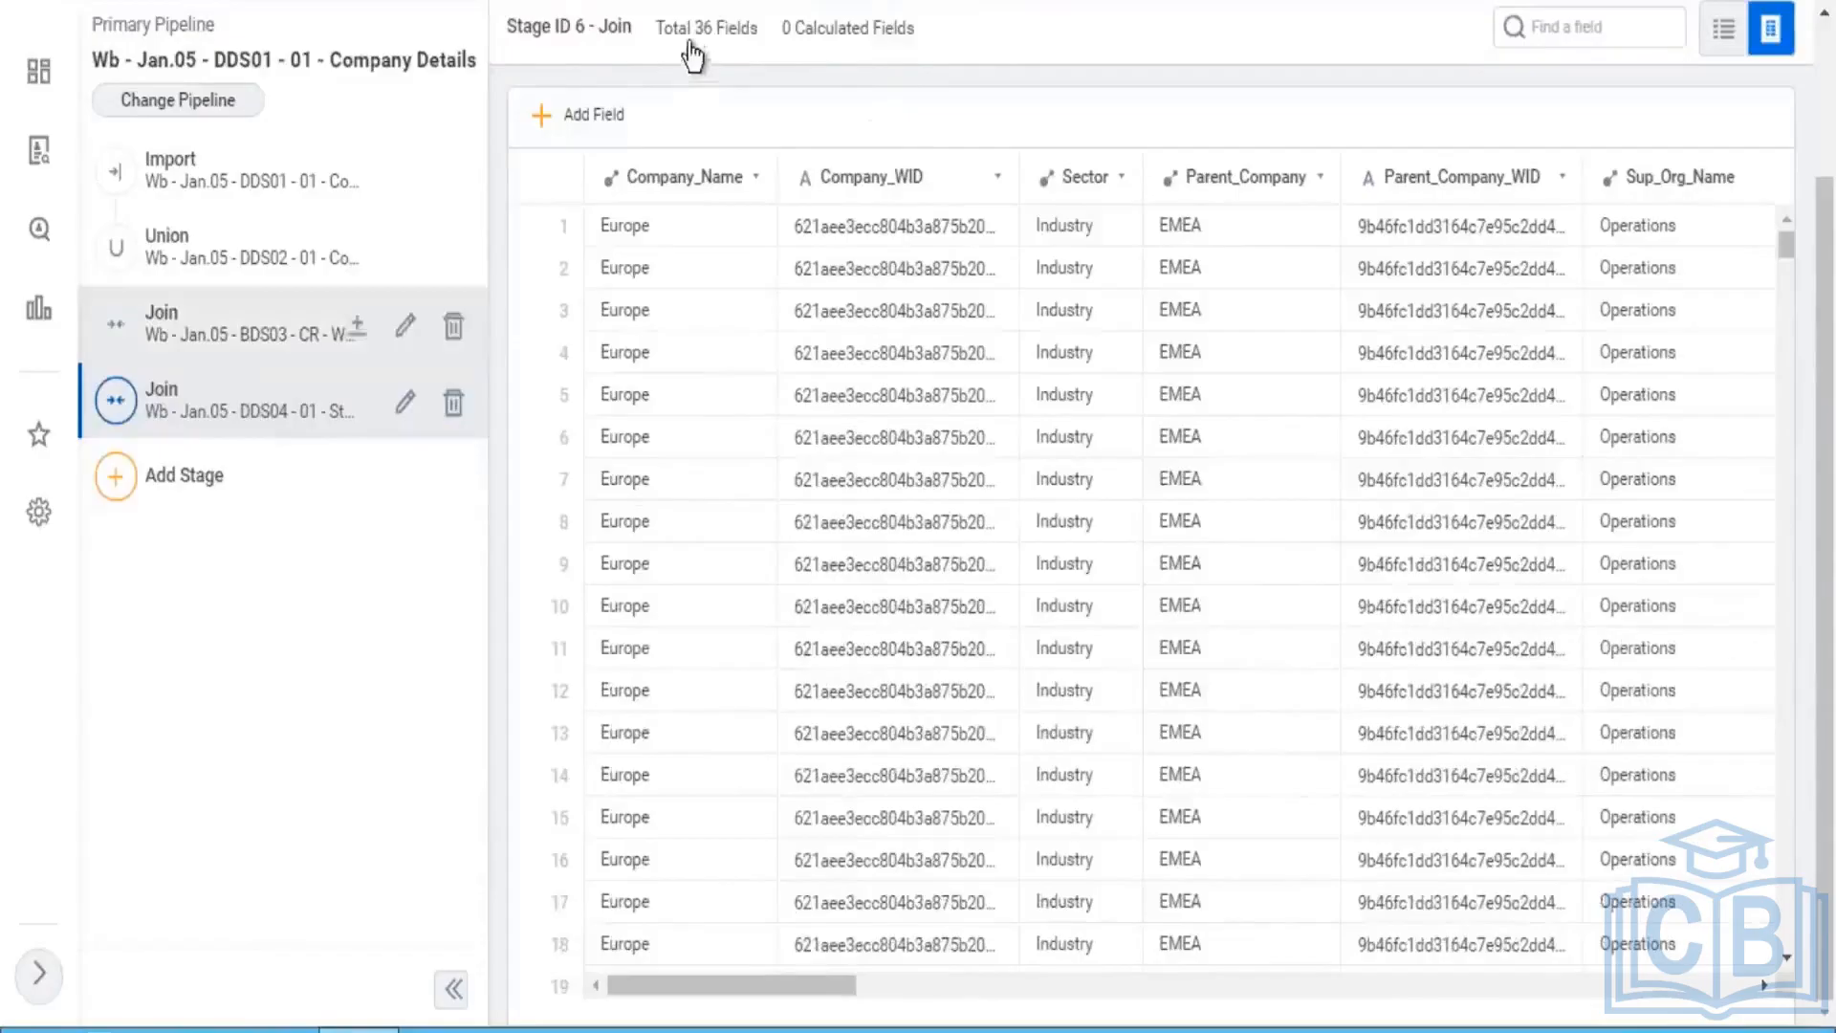
pyautogui.moveTo(749, 29); pyautogui.dragTo(664, 28)
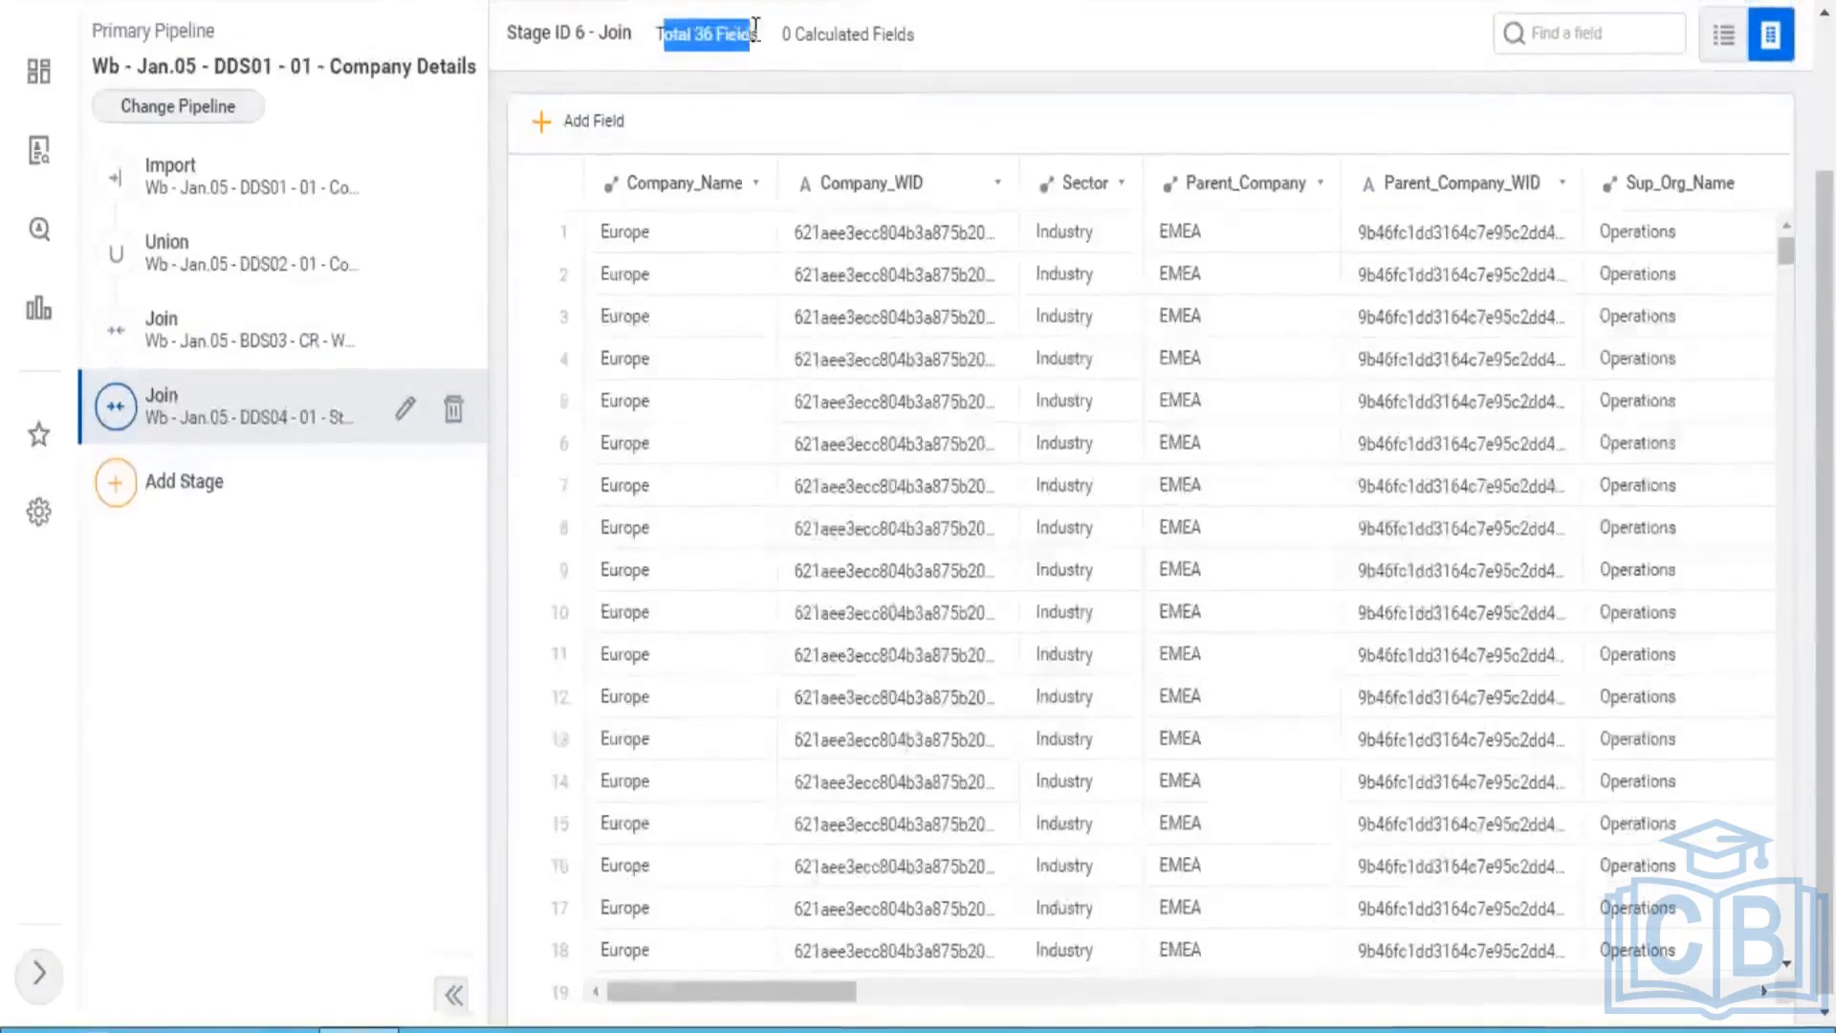
# Step: Save the DDS03 - 02 - Company Details dataset and review the vesting, plan, Country and WPA load columns in the joined data
pyautogui.click(1825, 45)
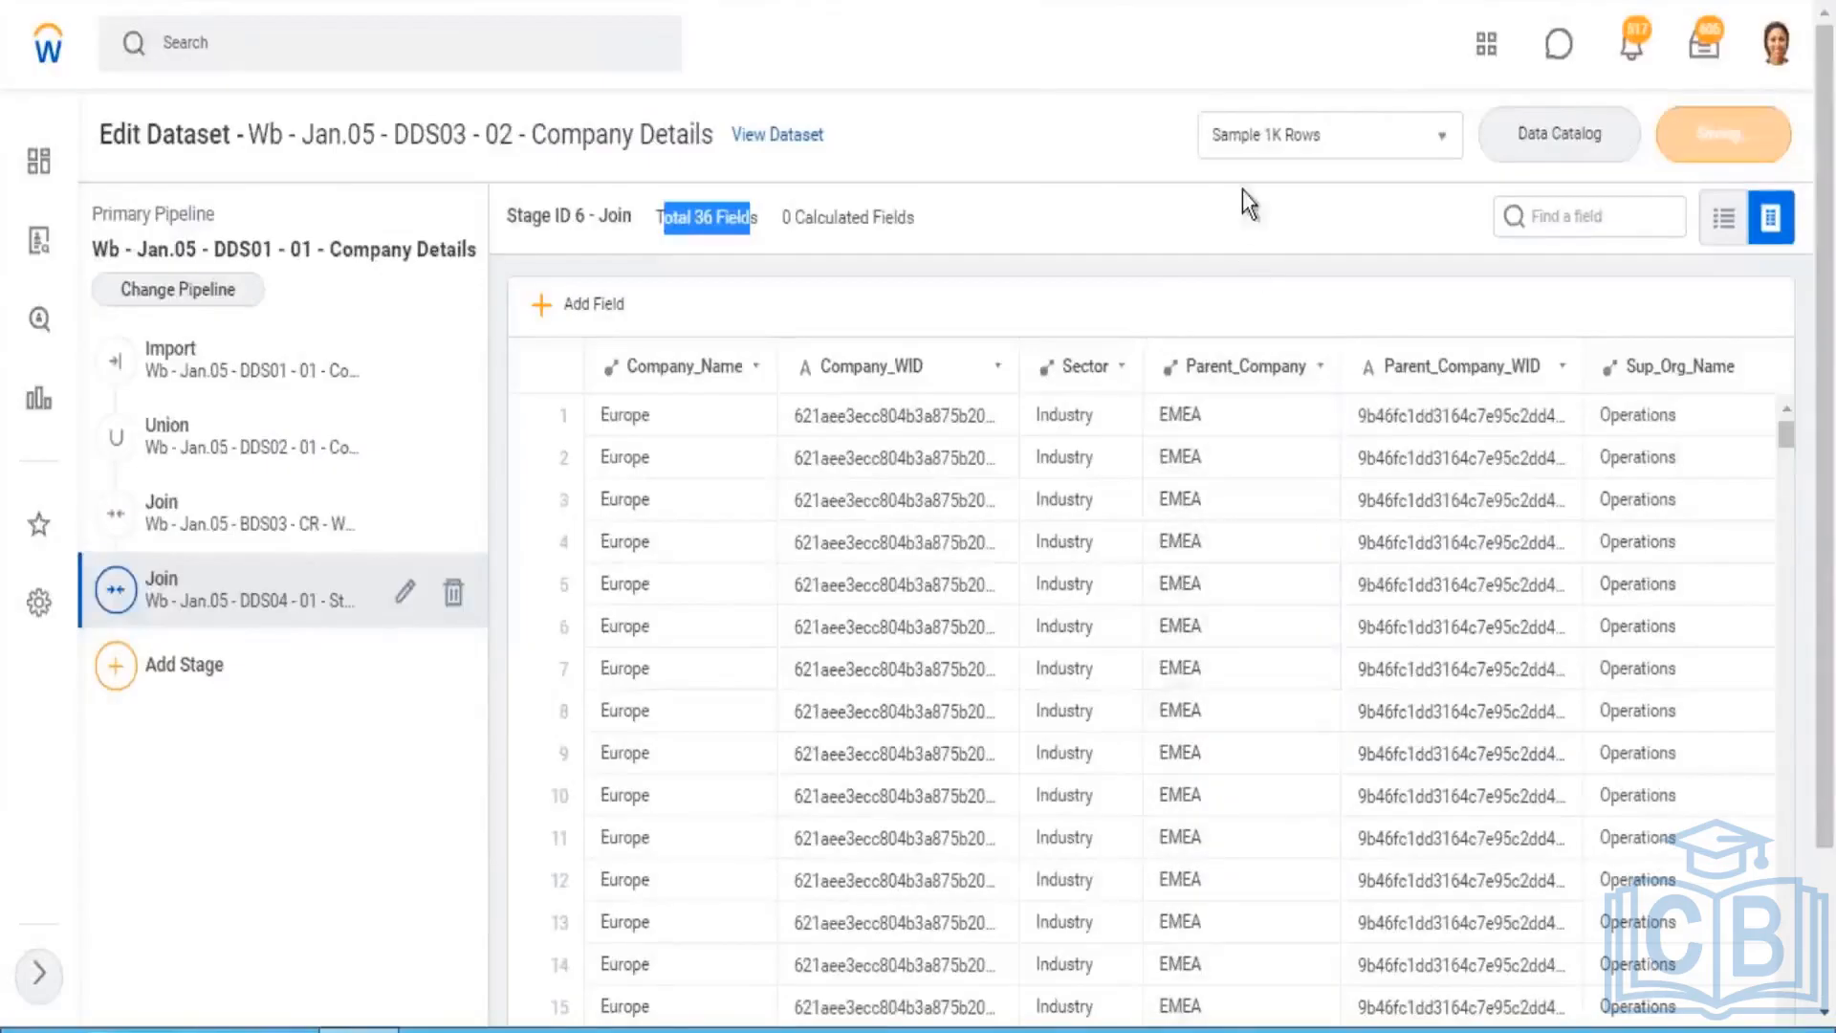
pyautogui.scroll(-2, 1291, 244)
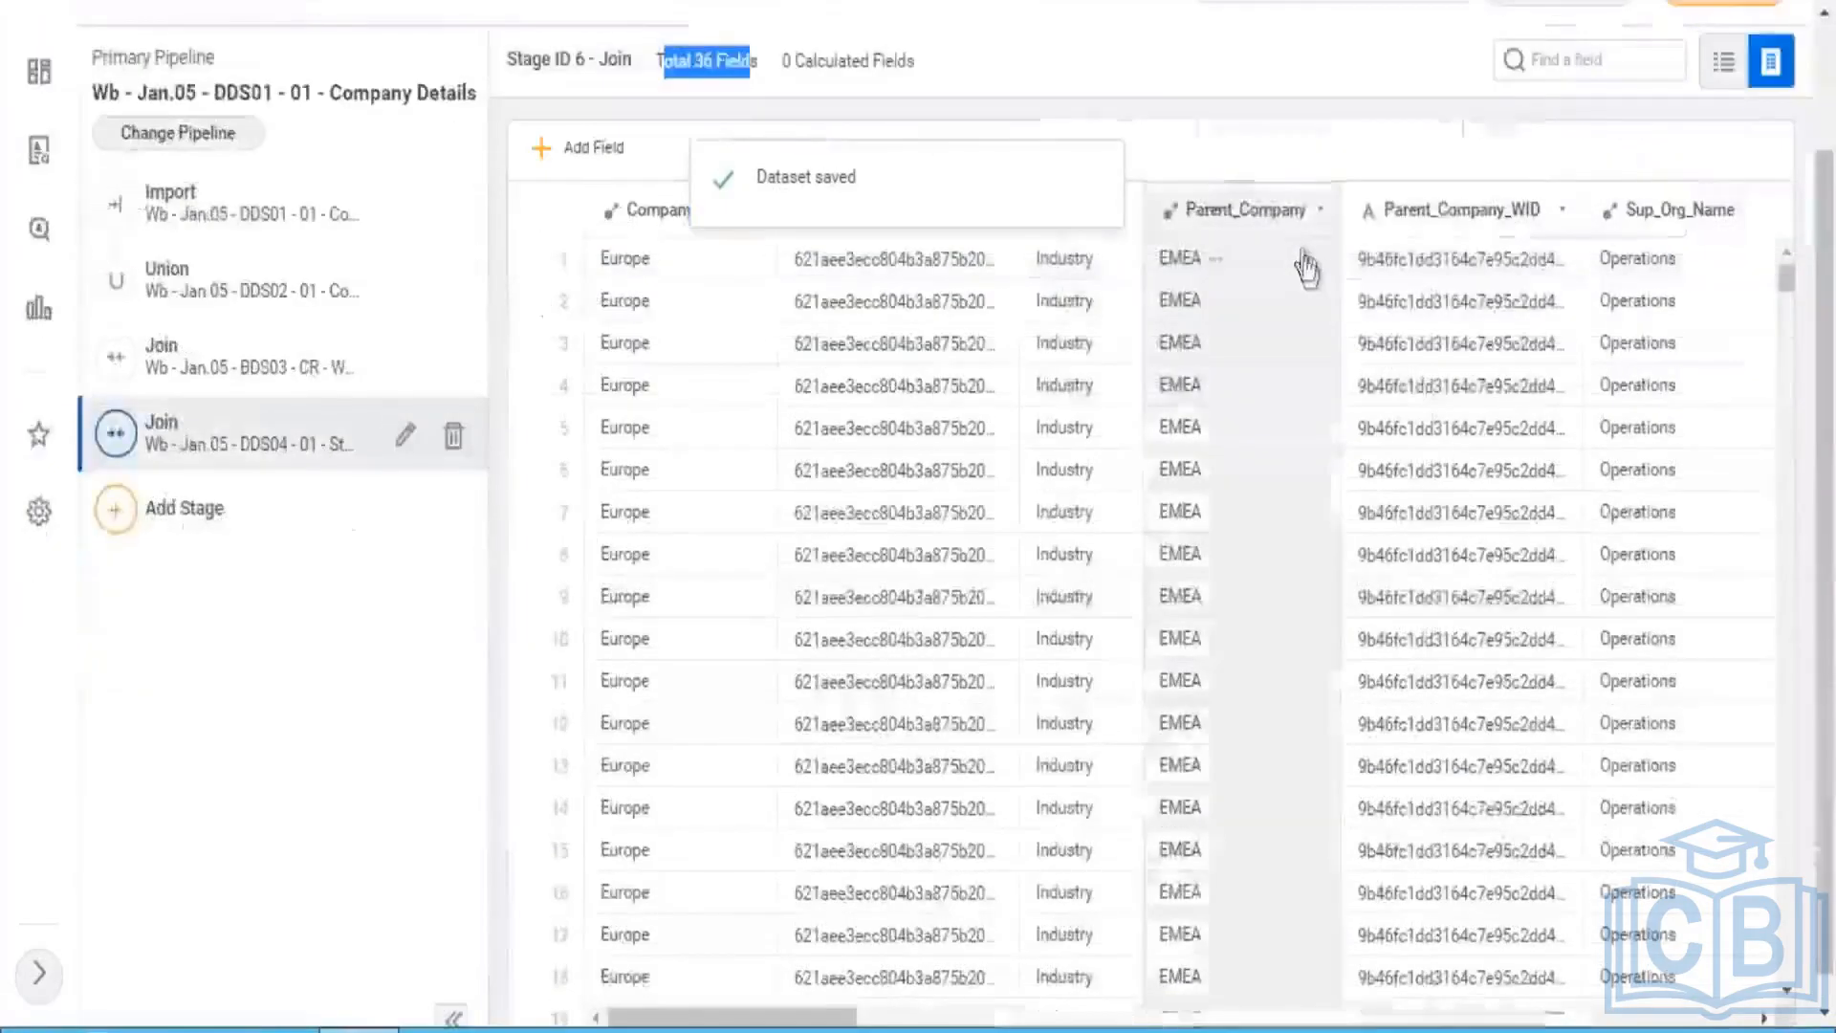
pyautogui.scroll(-2, 1144, 656)
pyautogui.scroll(-2, 1243, 383)
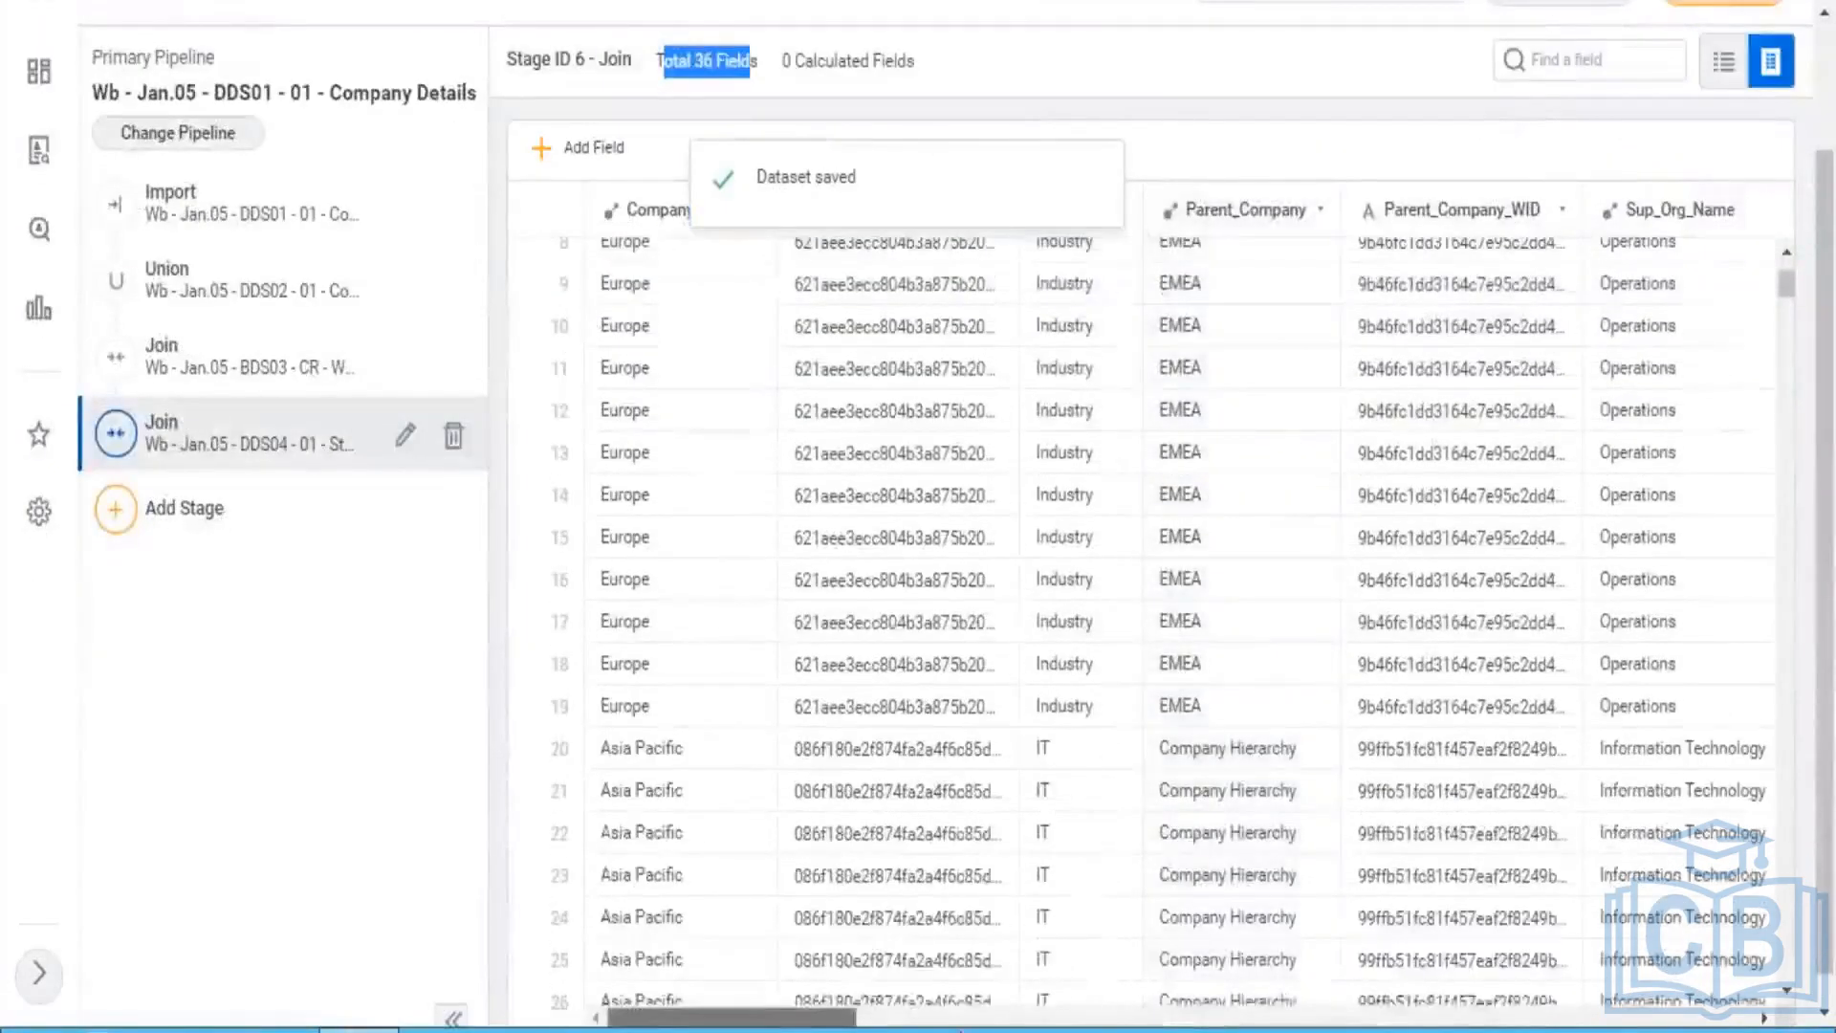
pyautogui.moveTo(732, 1018); pyautogui.dragTo(1656, 1018)
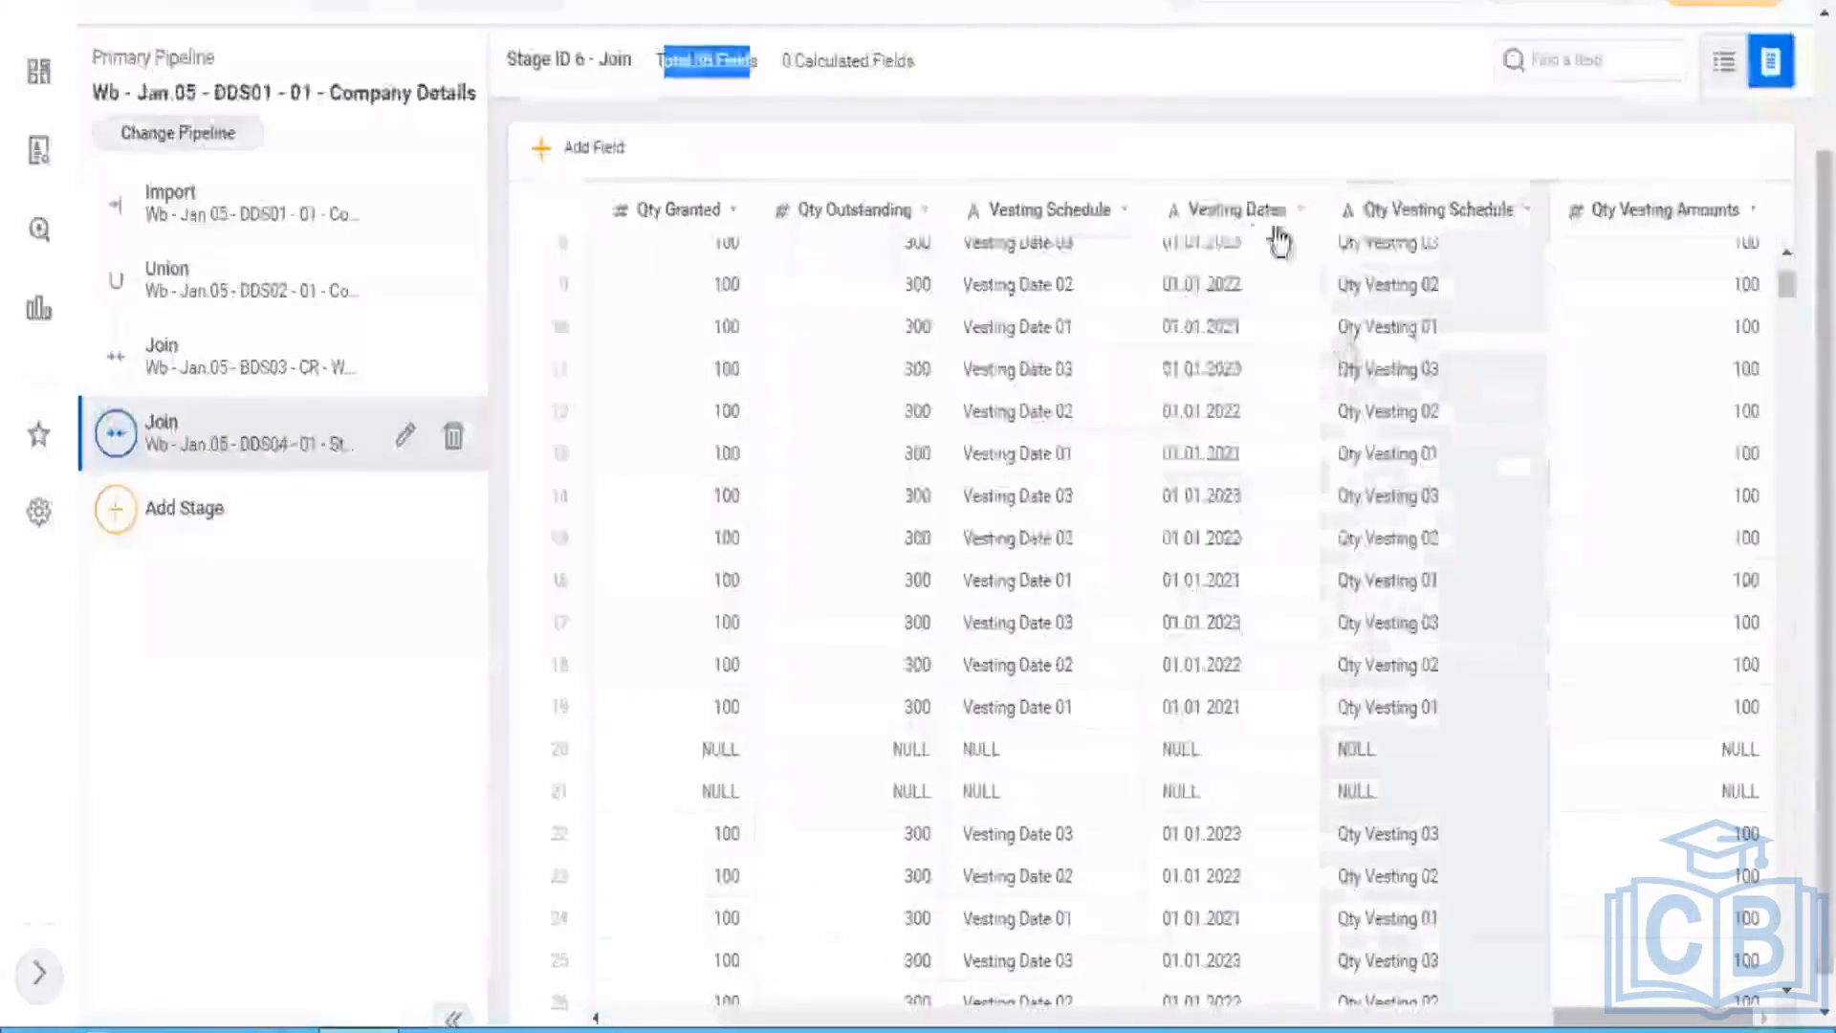
pyautogui.scroll(3, 1272, 383)
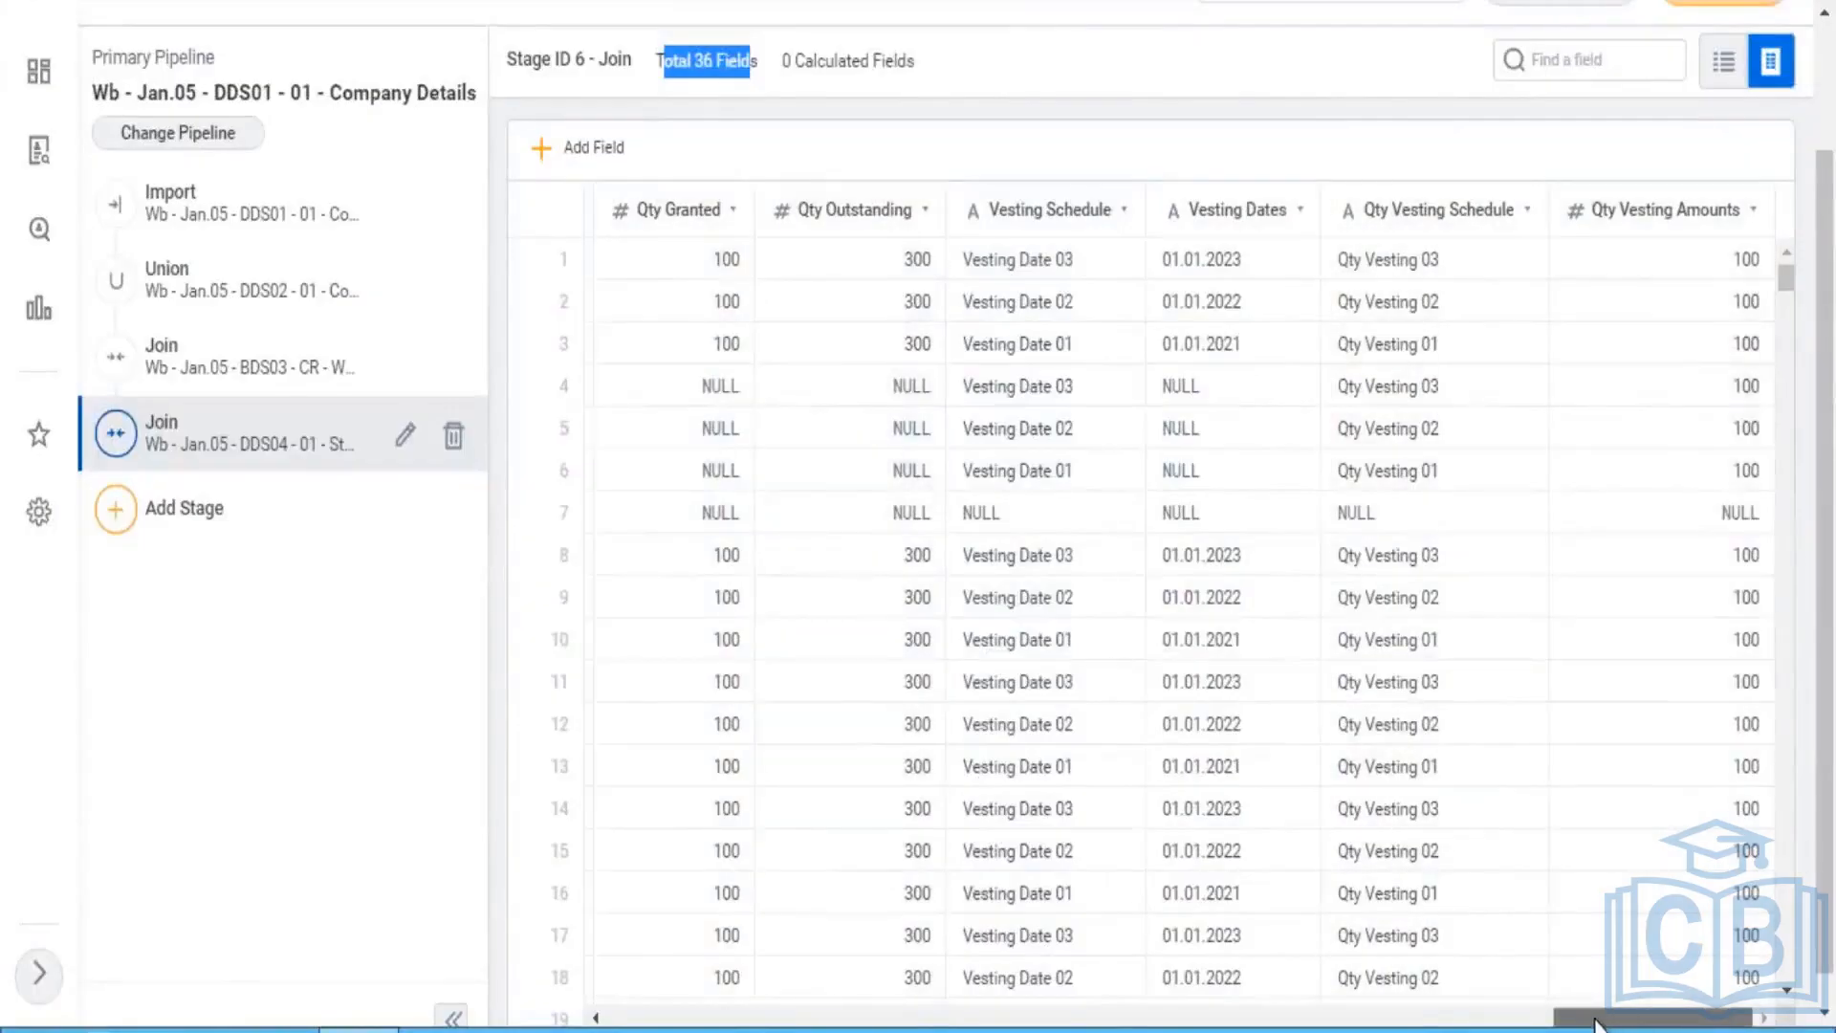
pyautogui.moveTo(1760, 1015); pyautogui.dragTo(1528, 1031)
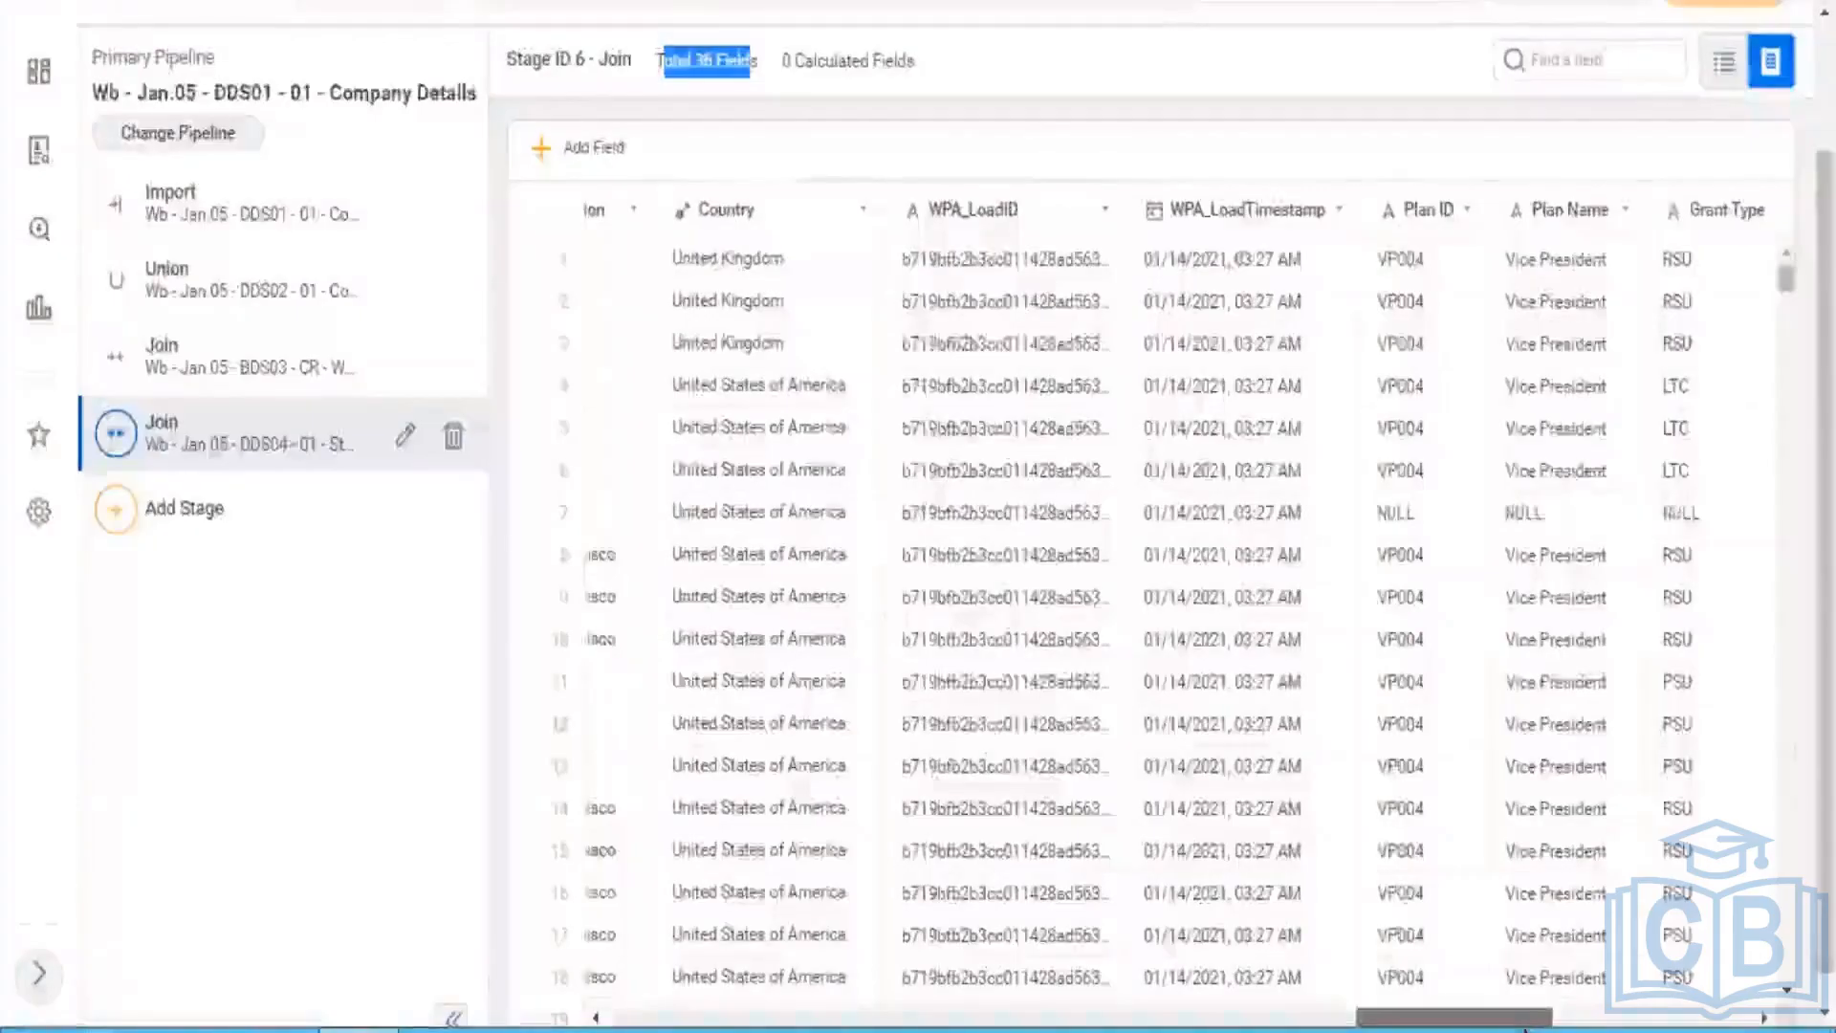
pyautogui.click(708, 219)
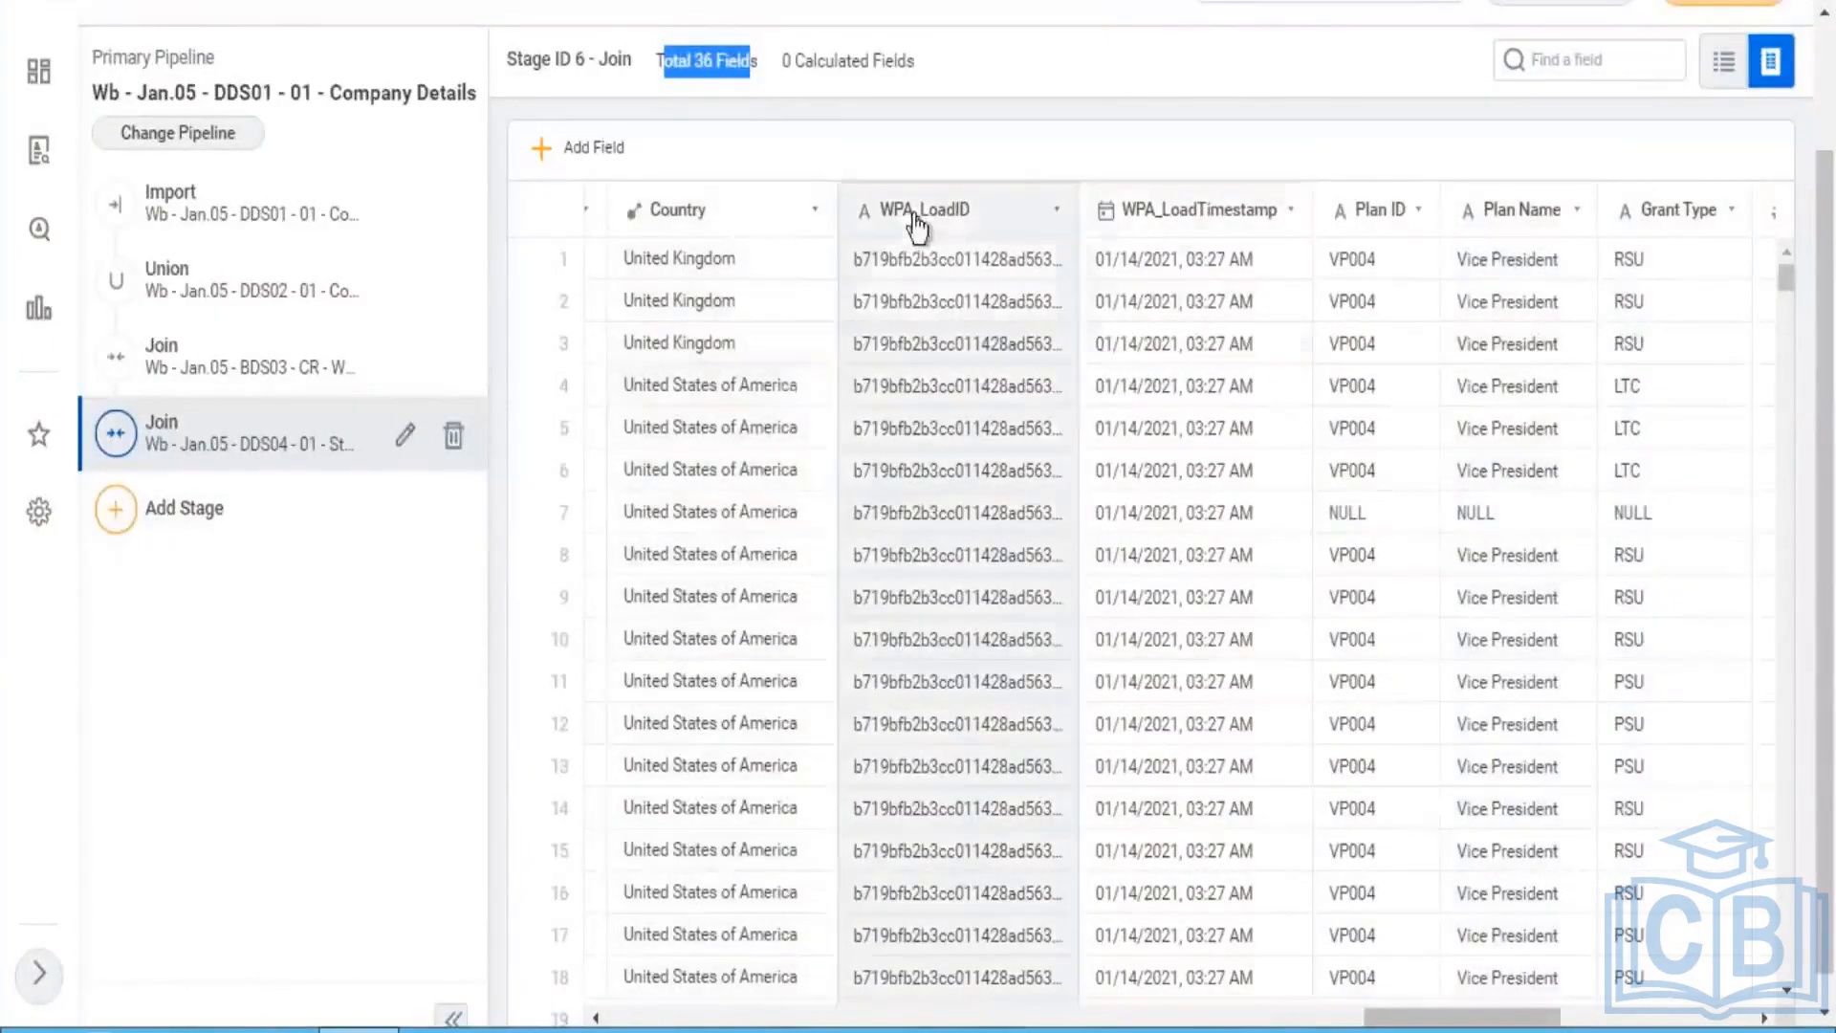
# Step: Edit the Stock Details Join stage to exclude WPA_LoadID and WPA_LoadTimestamp from the primary pipeline fields, and complete the stage
pyautogui.click(404, 437)
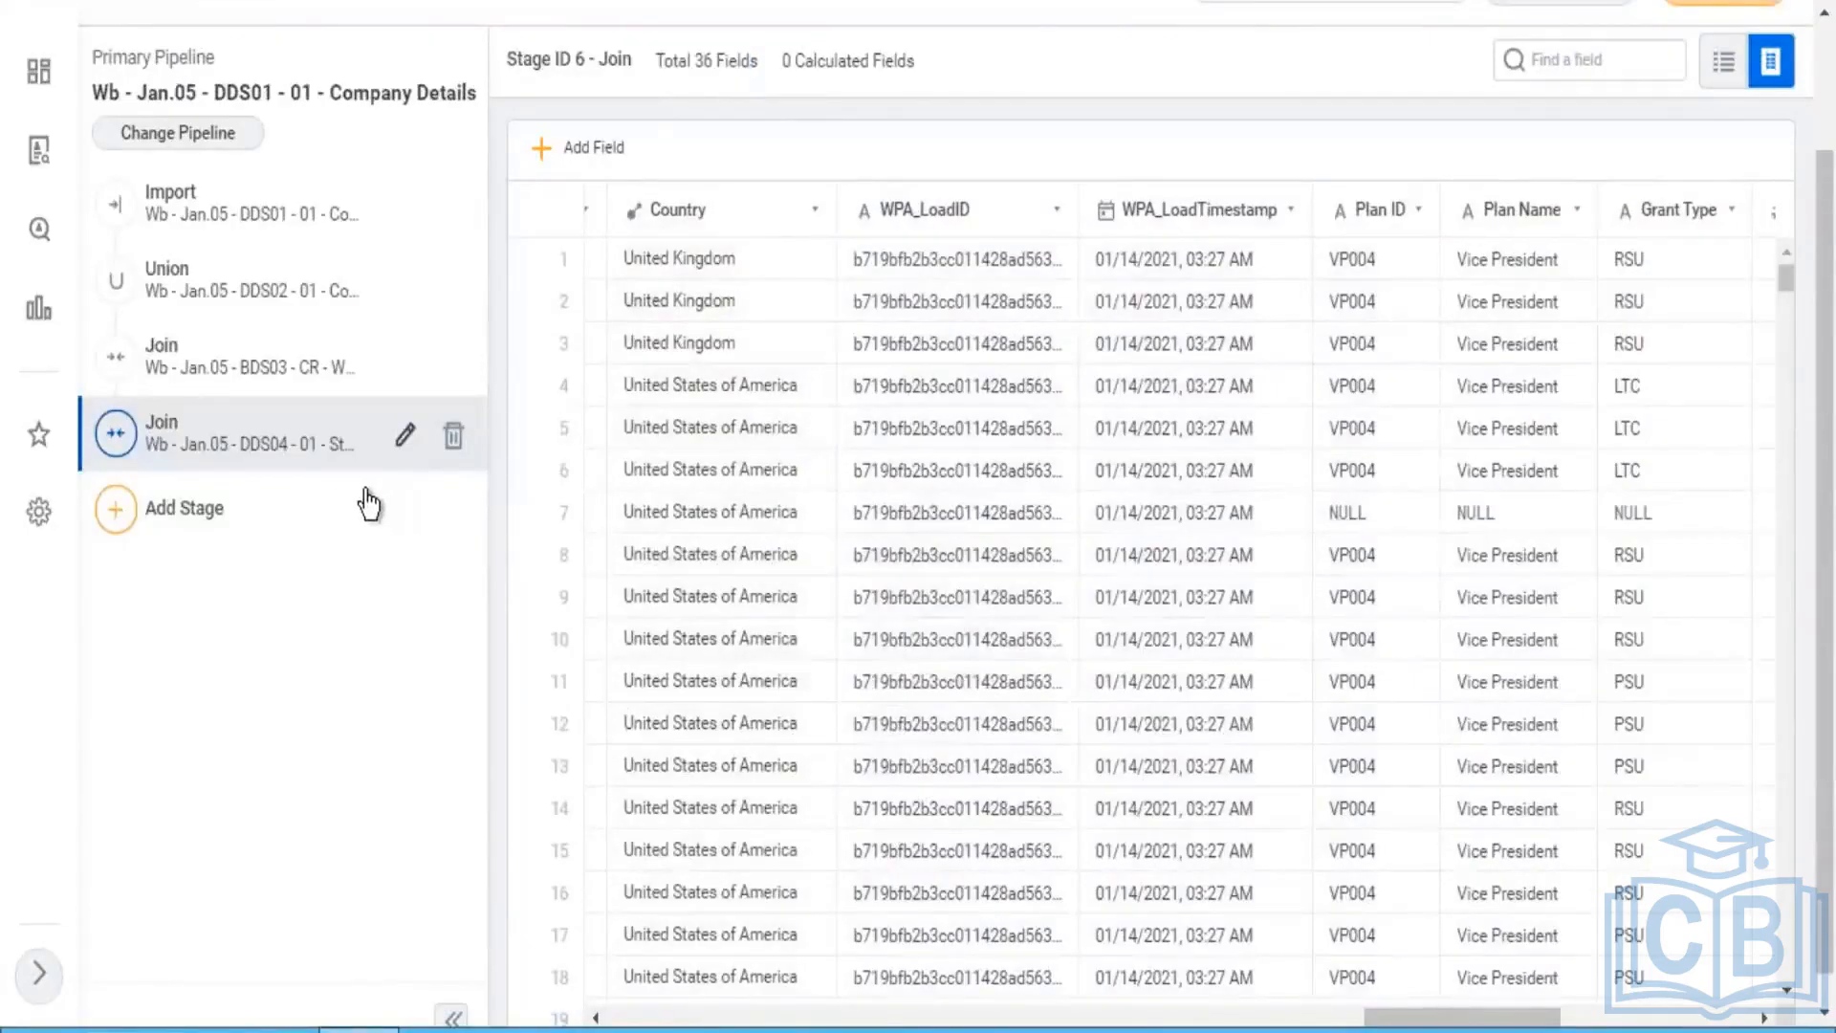
pyautogui.scroll(-2, 370, 612)
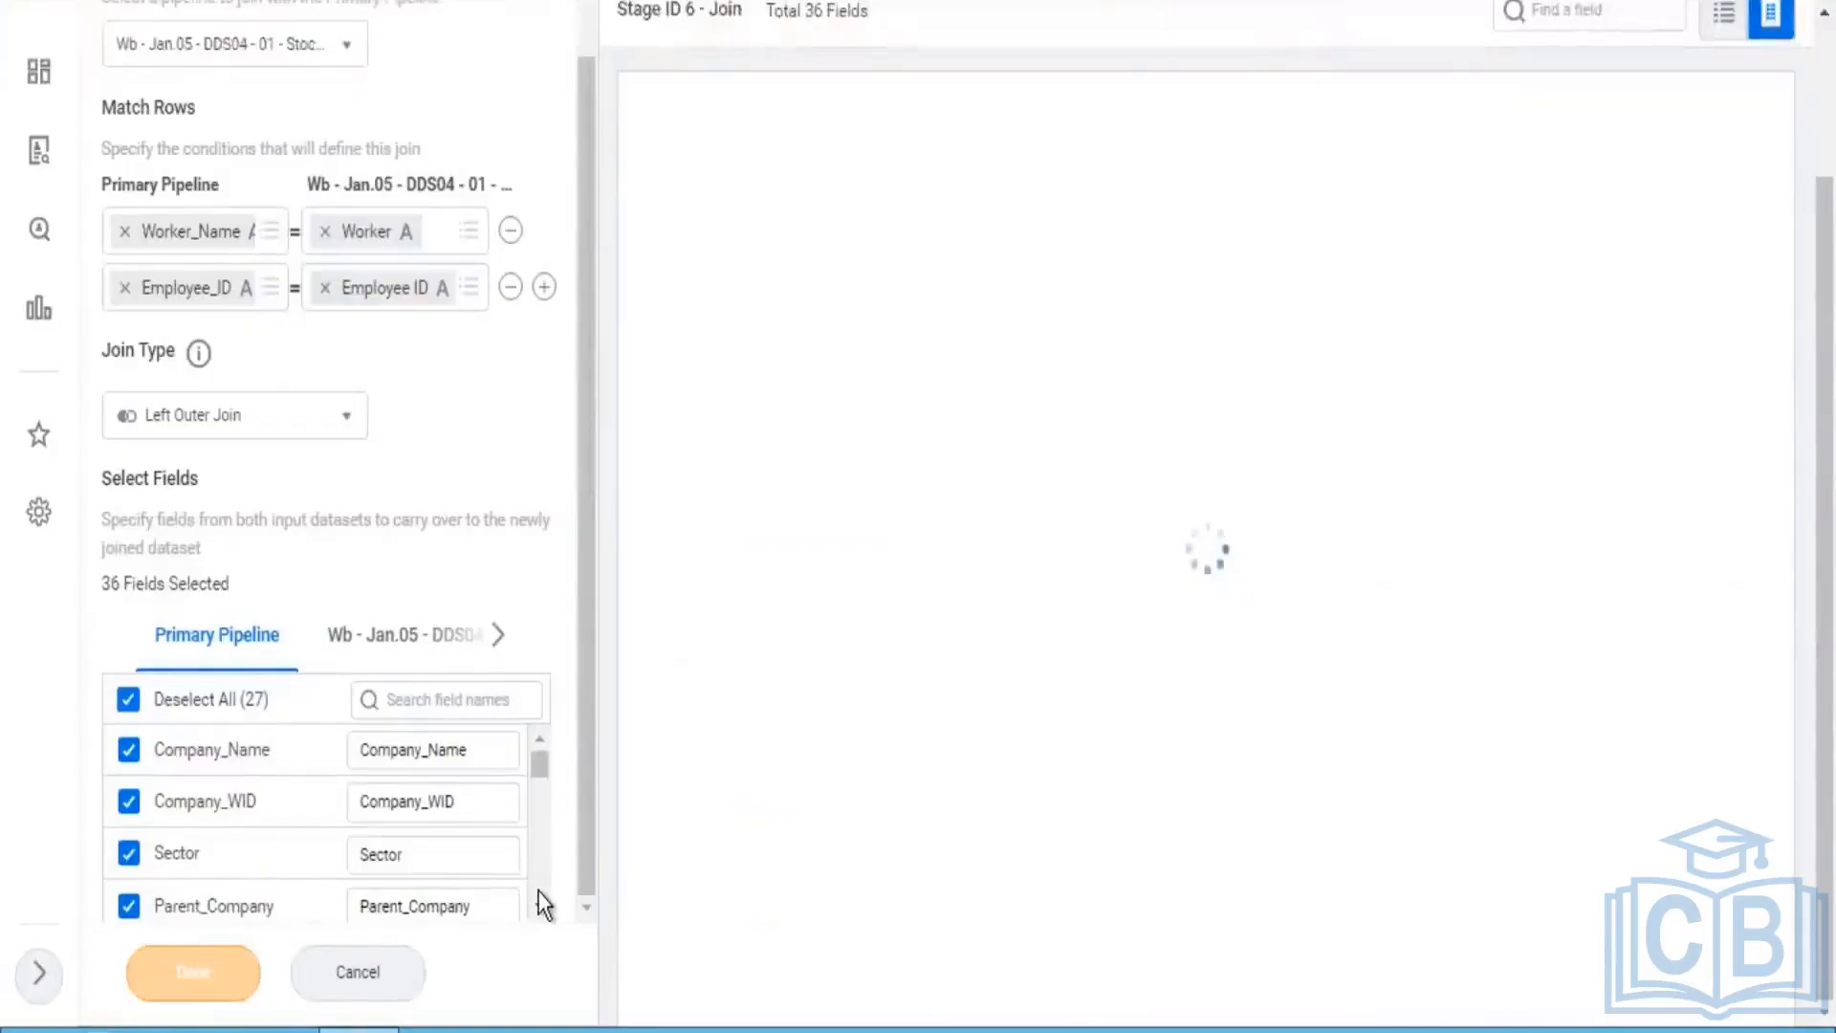
pyautogui.scroll(-12, 539, 904)
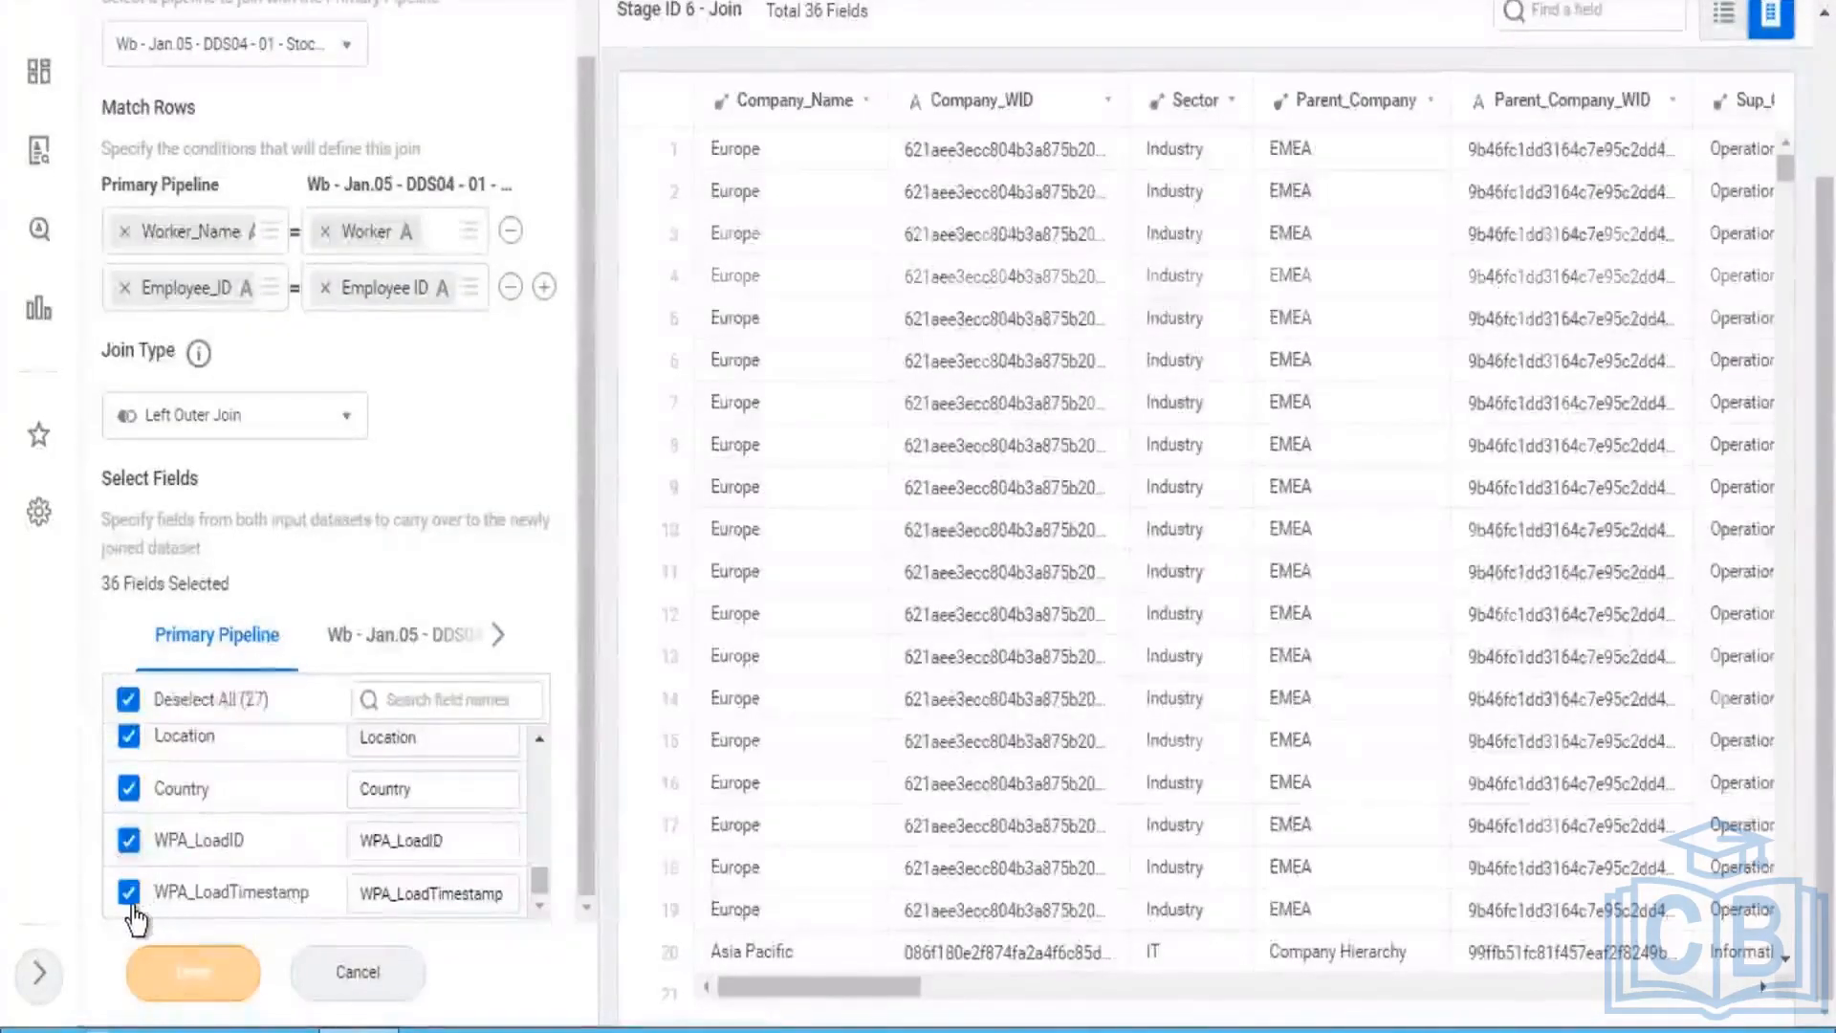
pyautogui.click(128, 841)
pyautogui.click(129, 899)
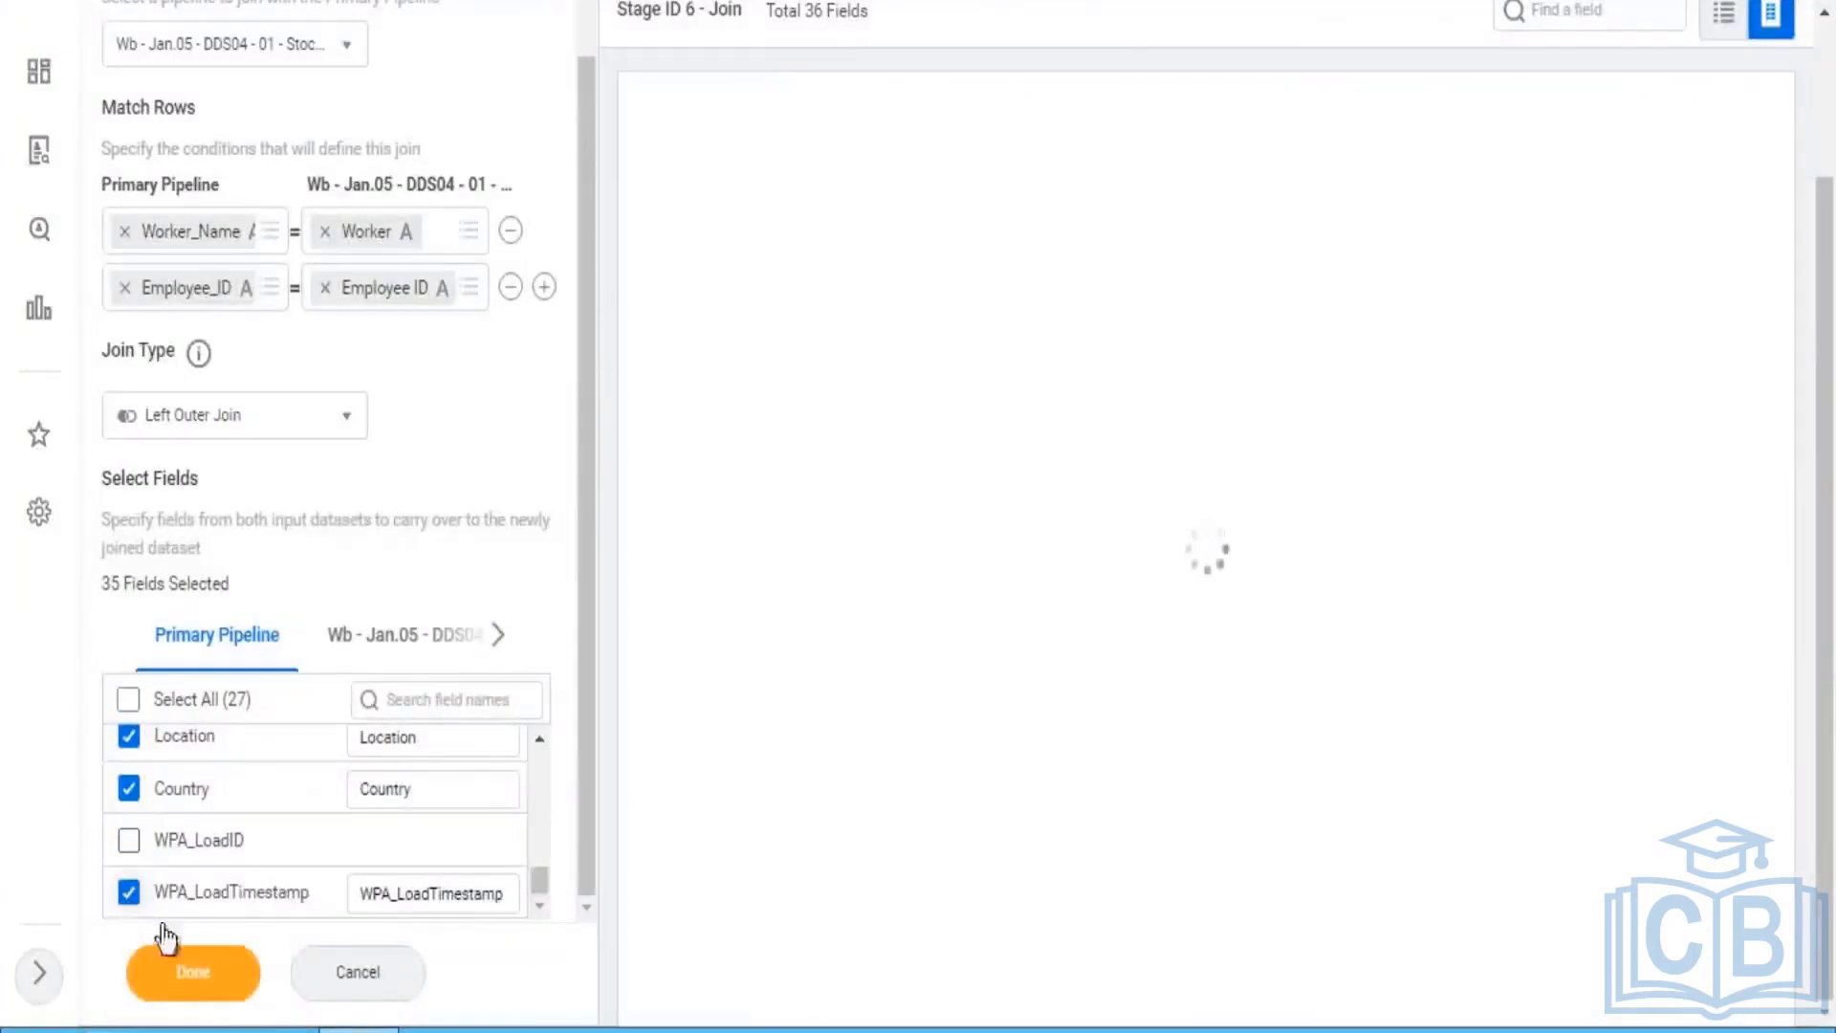
pyautogui.click(192, 975)
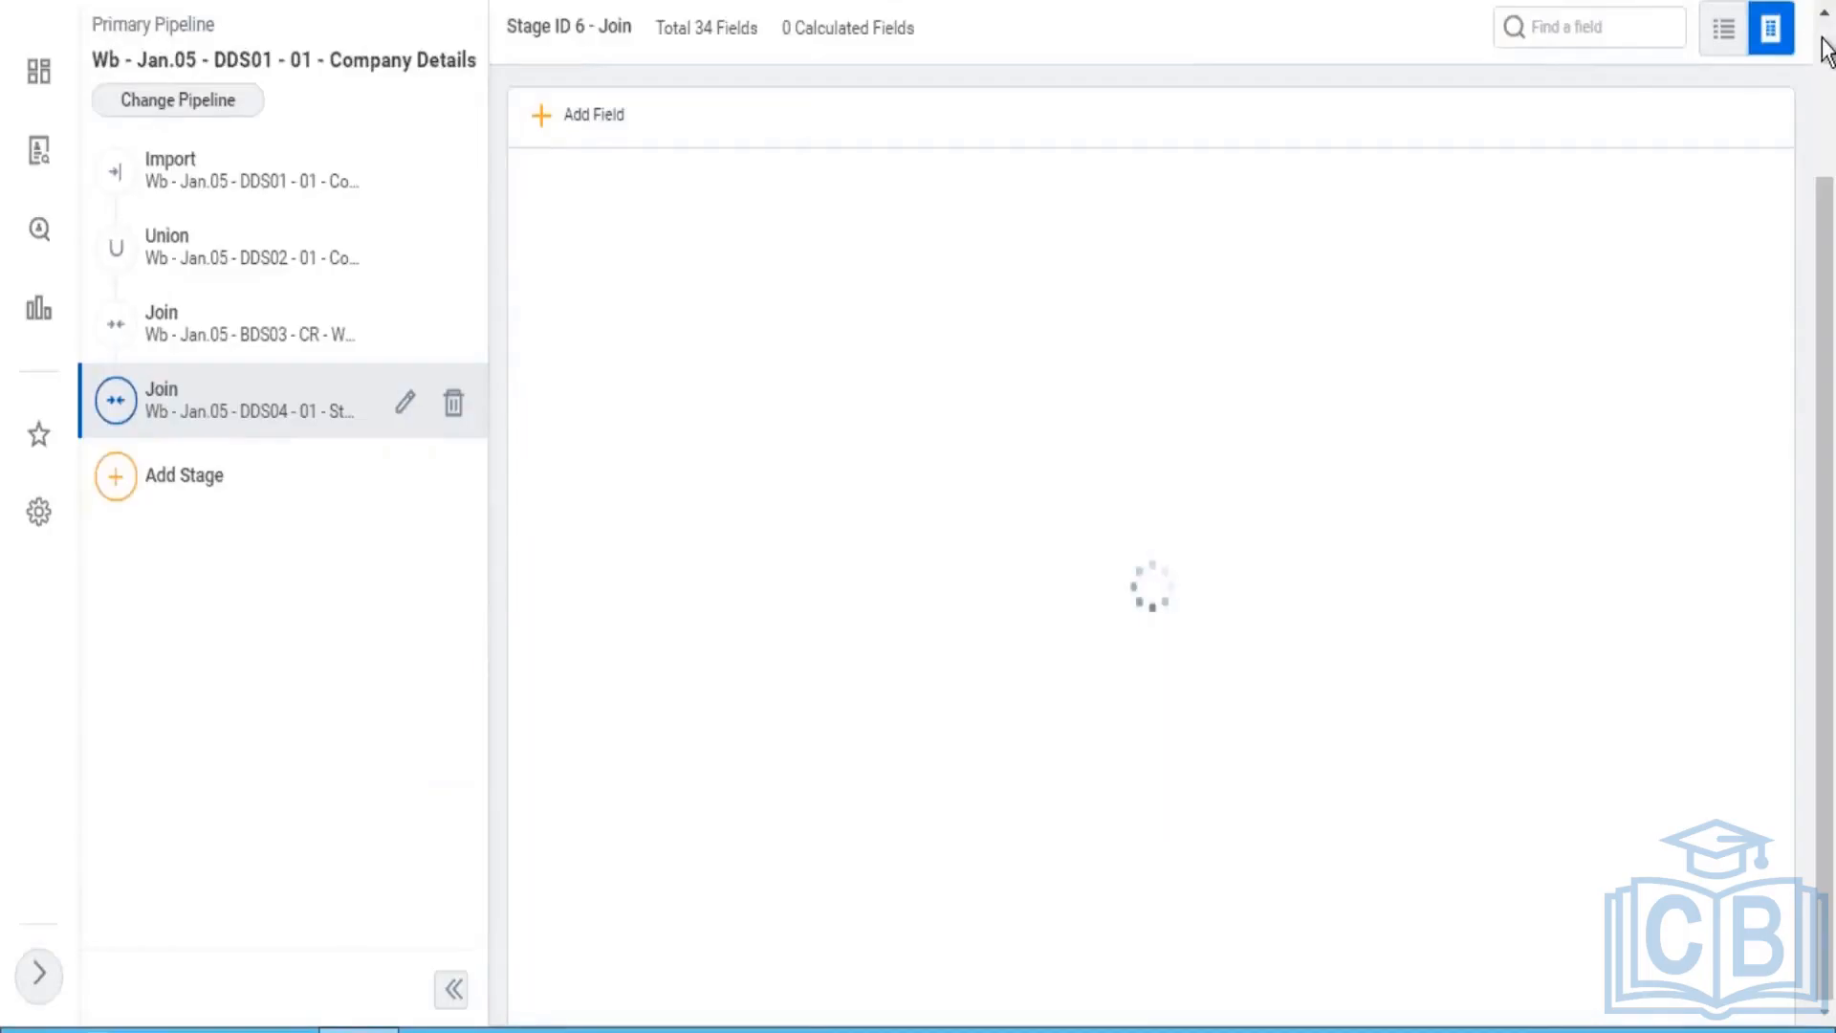
# Step: Check the DDS04 - 01 - Stock Details dataset and examine the dataset lineage of Wb - Jan.05 - DDS03 - 02 - Company Details
pyautogui.scroll(2, 1827, 47)
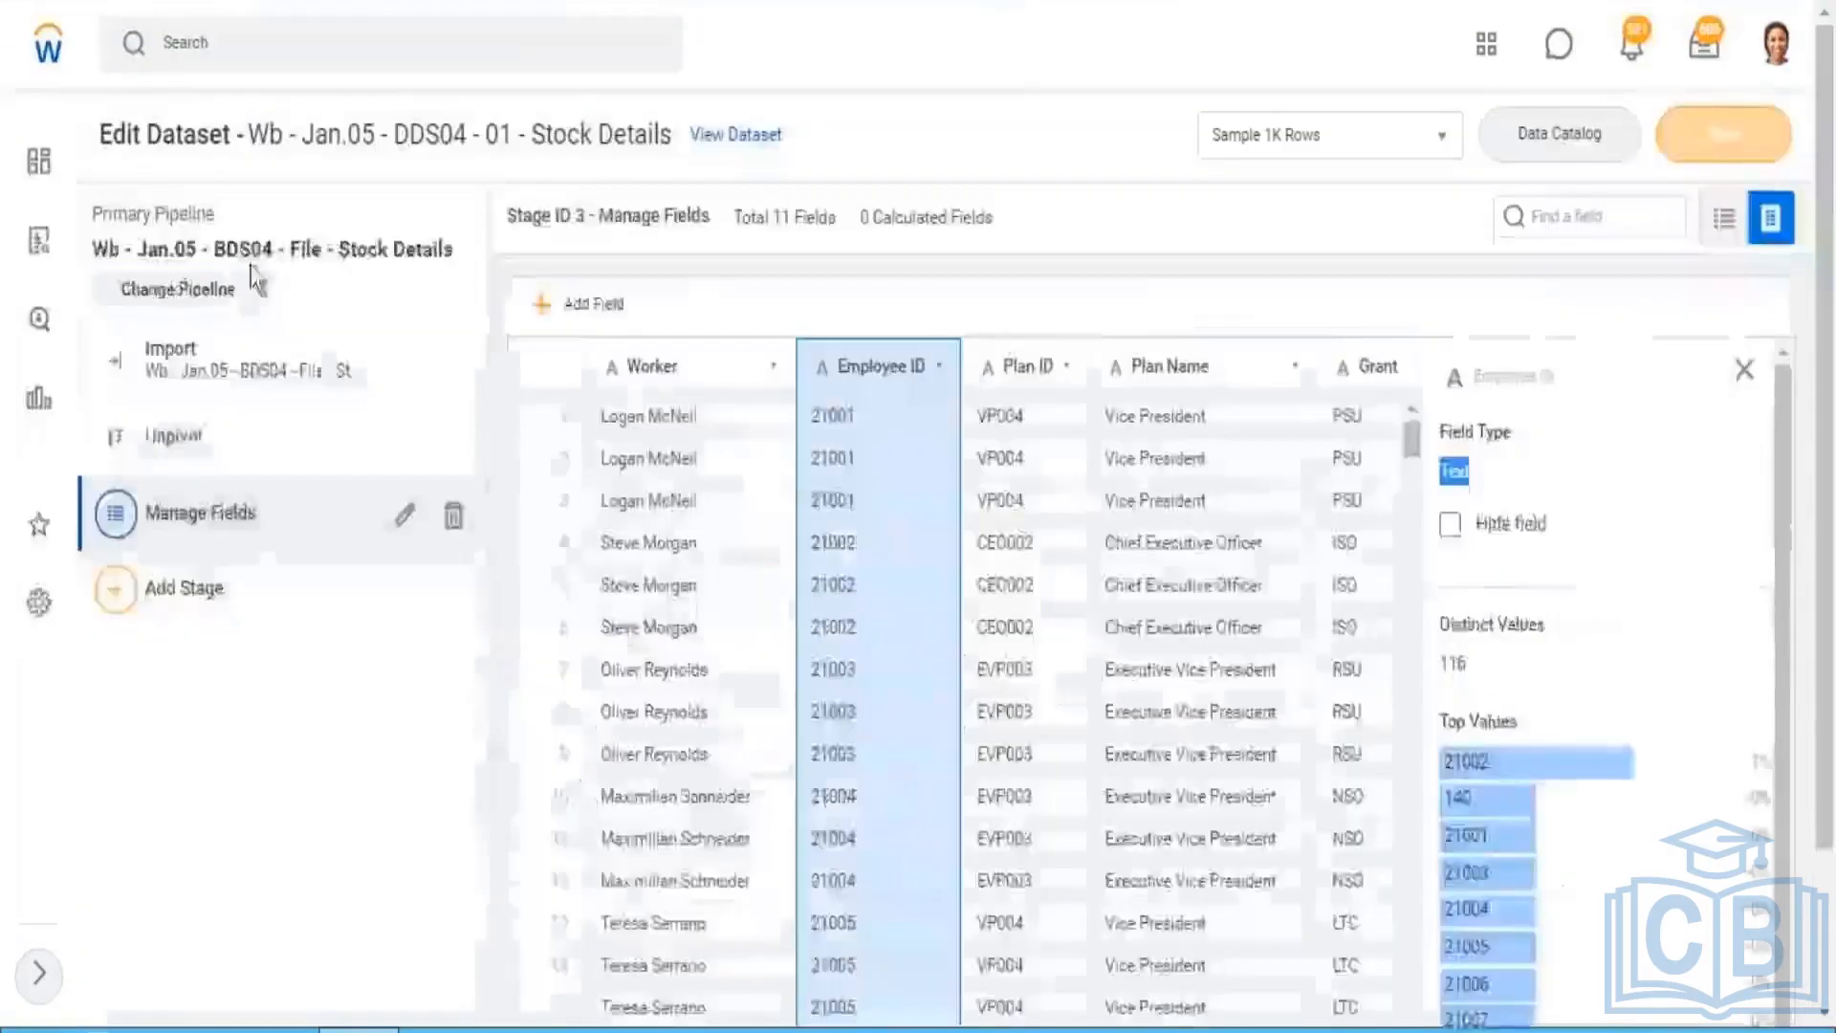
pyautogui.moveTo(394, 131); pyautogui.dragTo(484, 134)
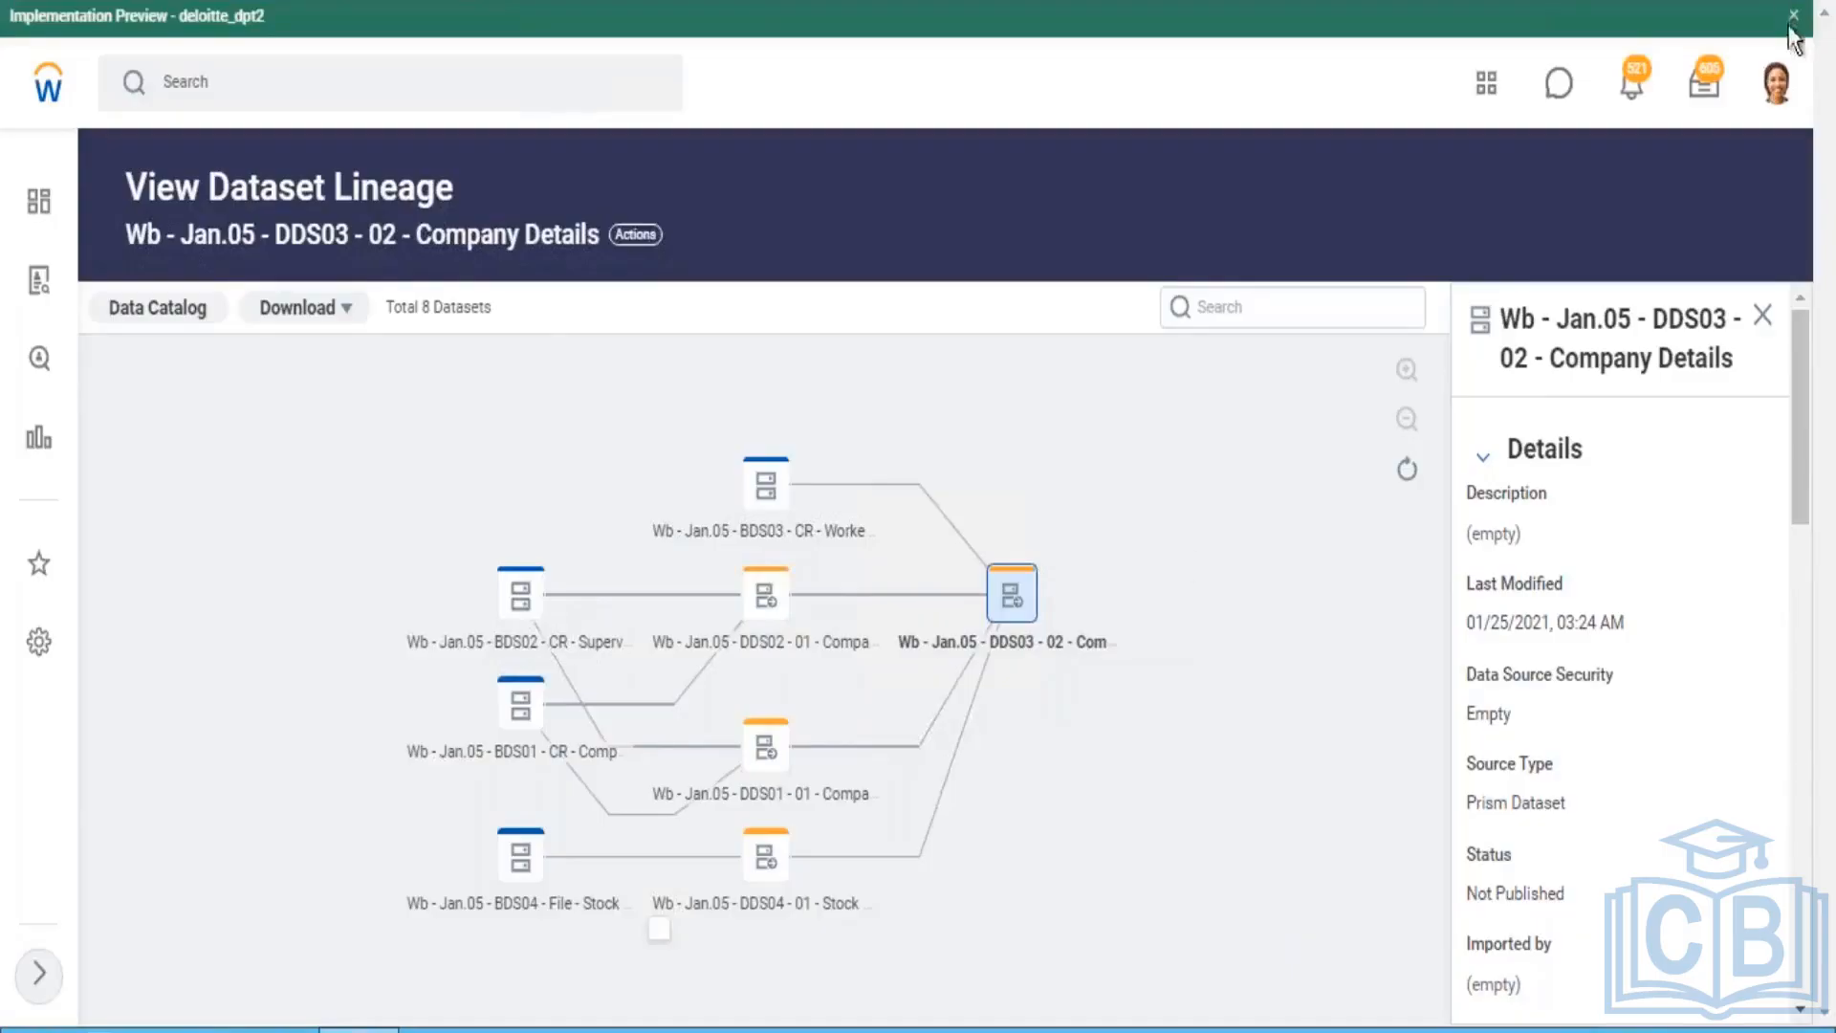
pyautogui.scroll(-1, 471, 1016)
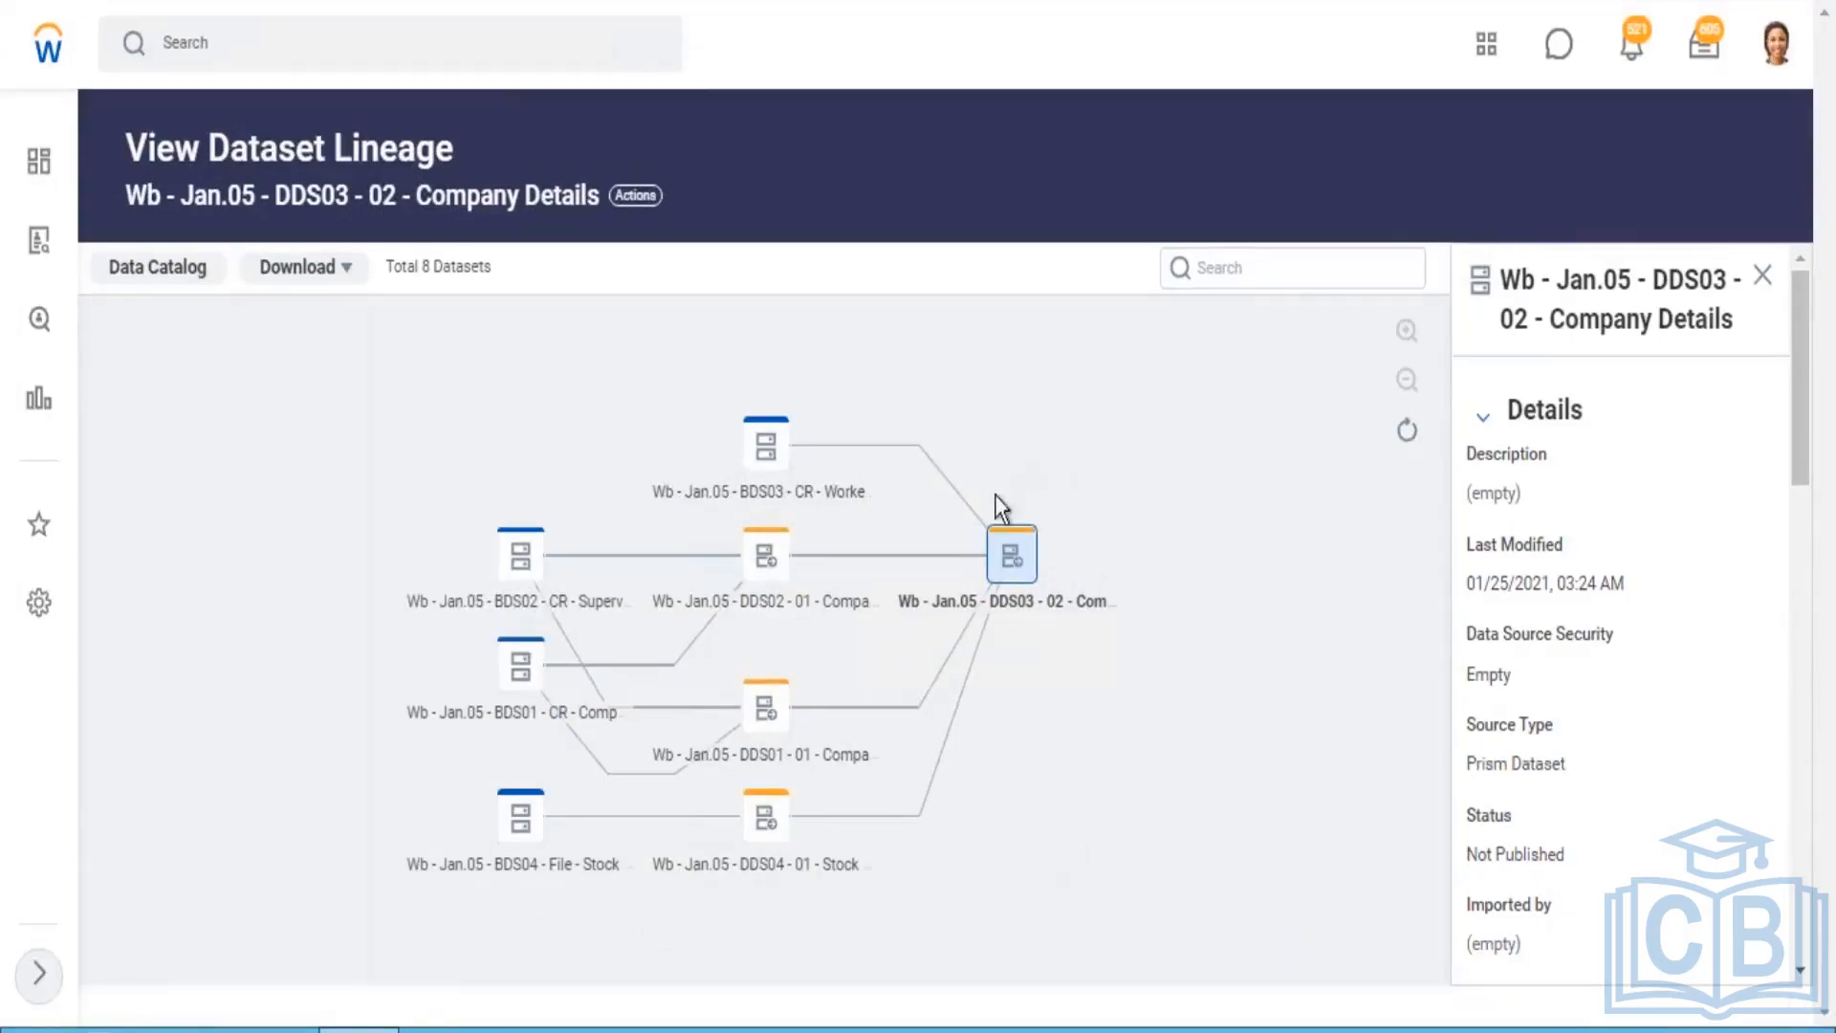